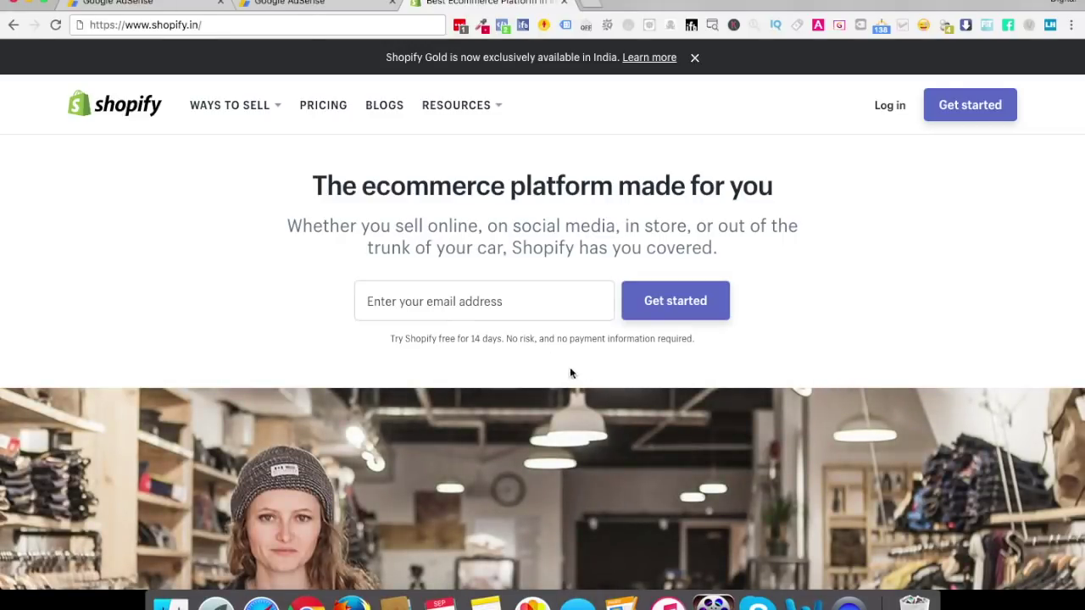
Enter the account e-mail, start the free trial, and accept the password manager's autofill
left_click(475, 292)
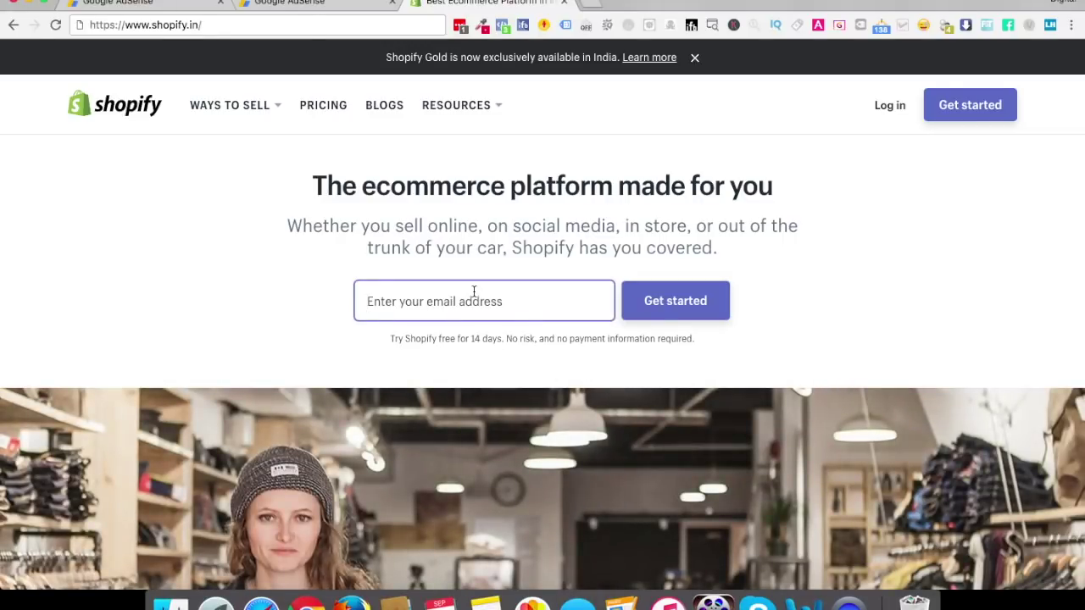
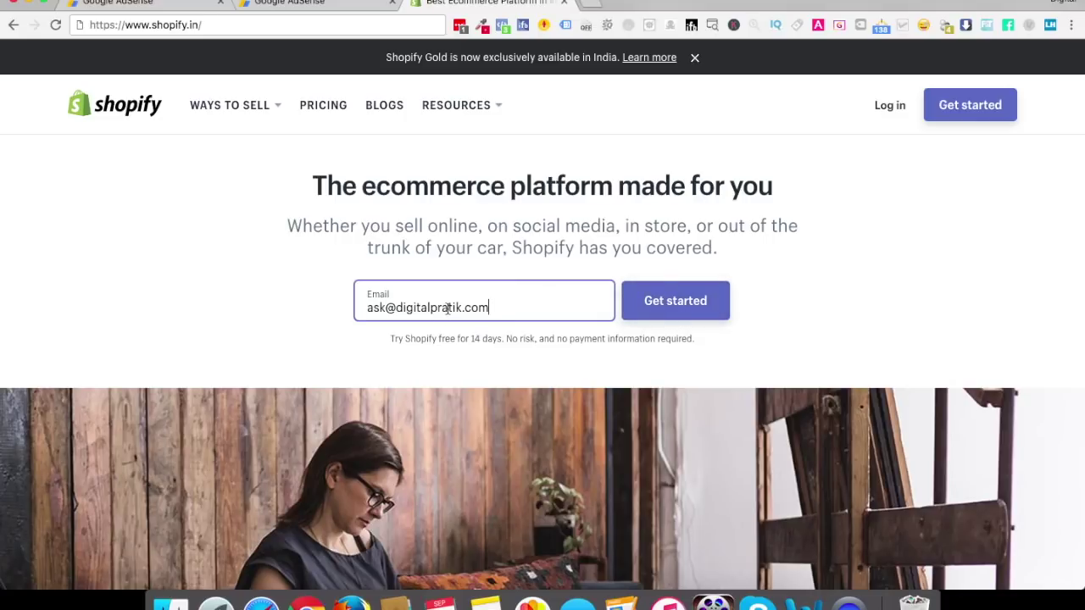
left_click(651, 307)
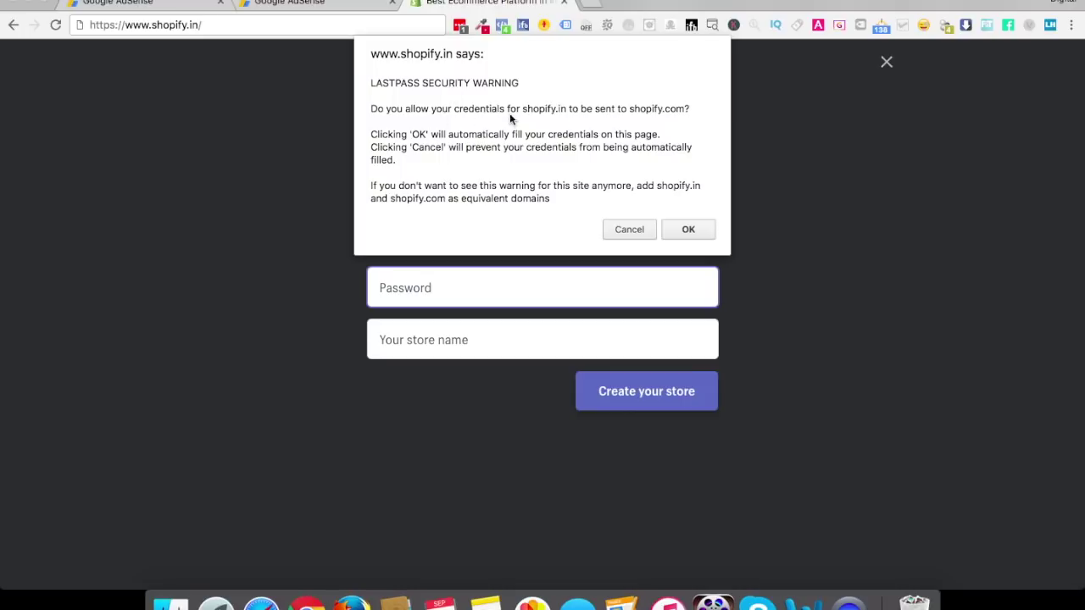
left_click(687, 231)
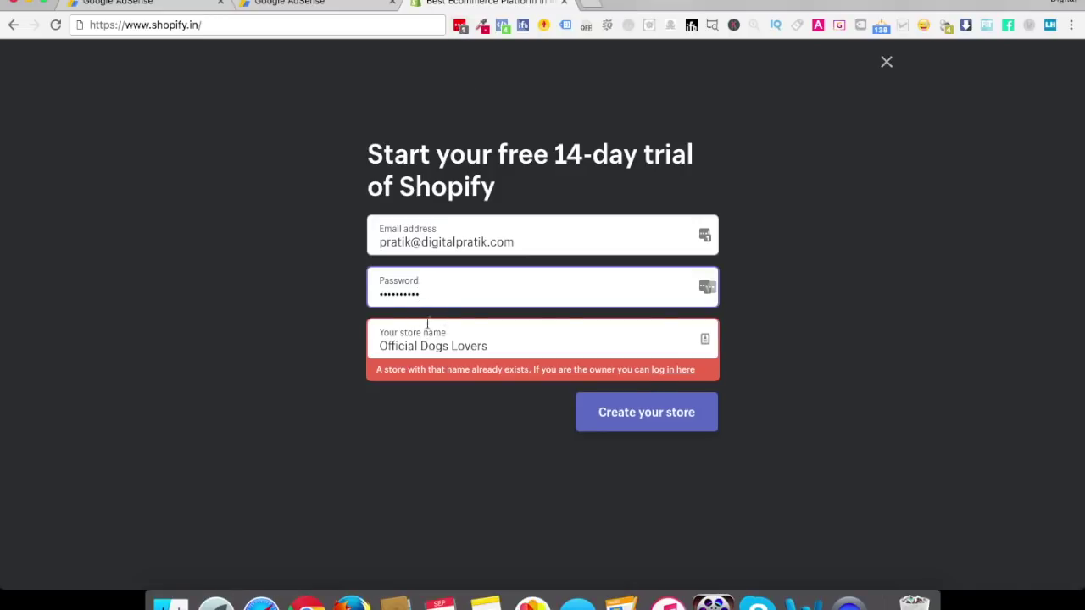
Re-enter the e-mail and password, change the store name to Official Dogs Loverss, and create the store
triple_click(399, 241)
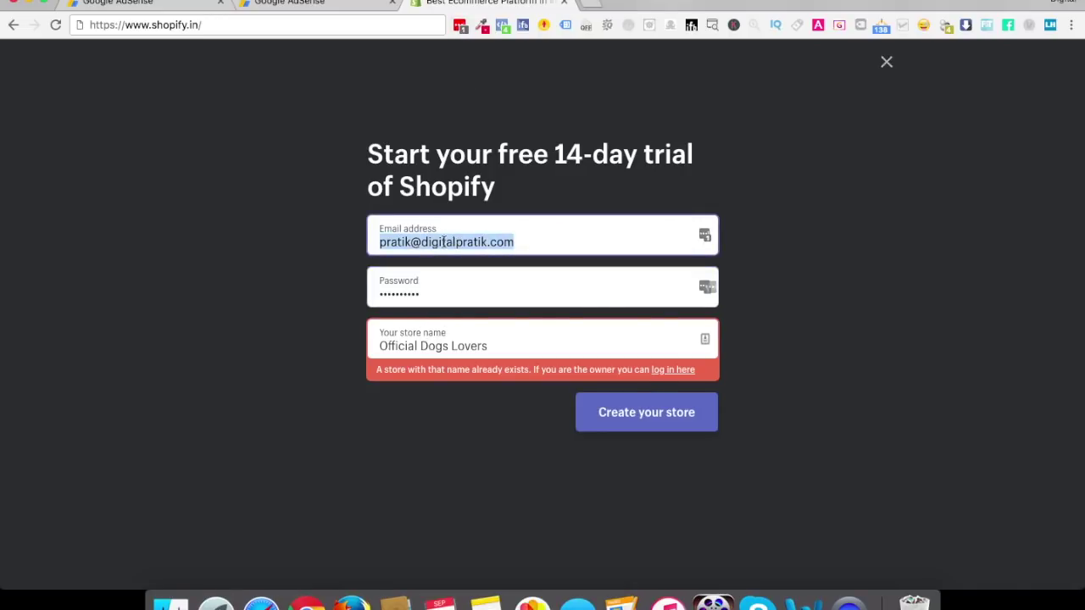
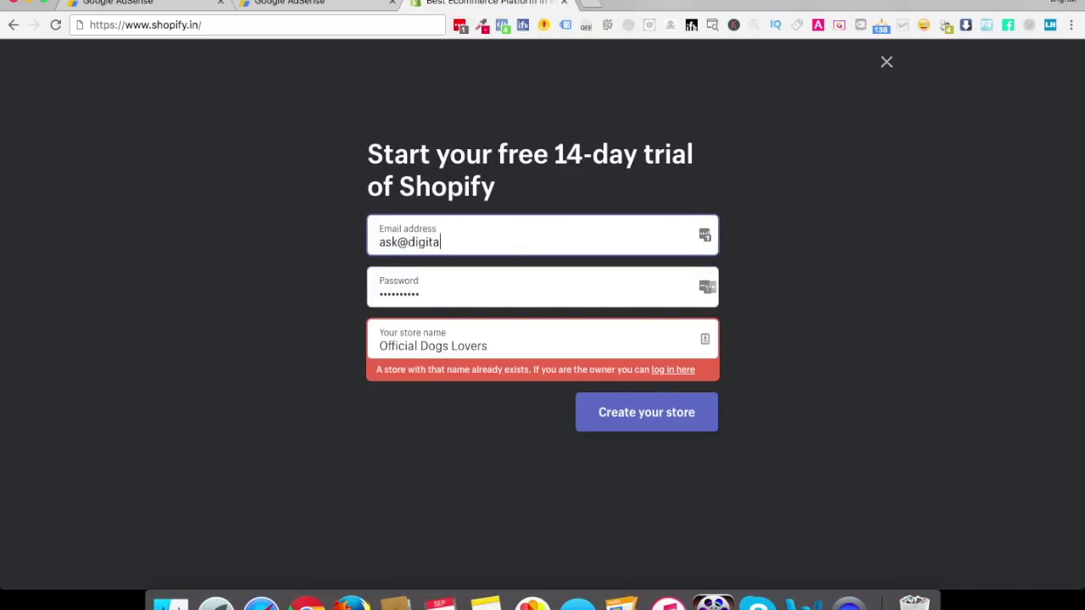
double_click(404, 292)
type("****")
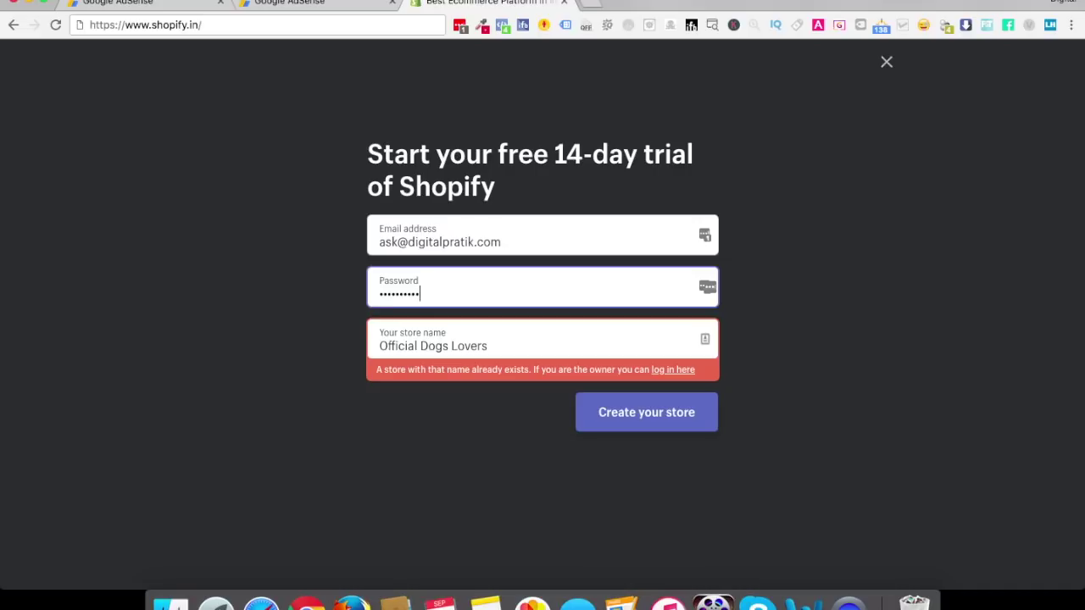
triple_click(414, 343)
left_click(516, 348)
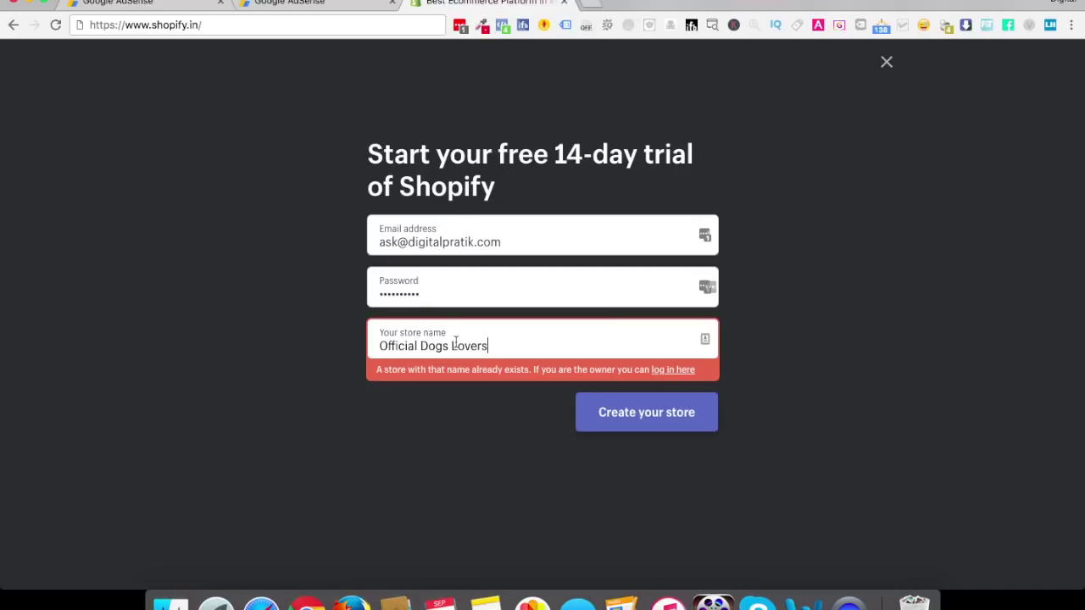
type("s")
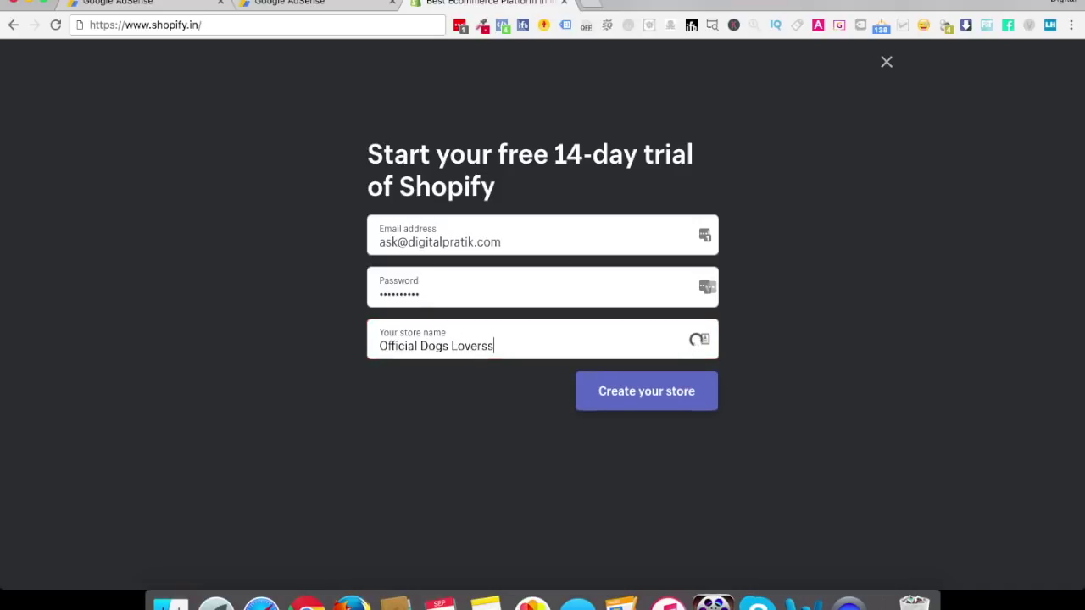
left_click(646, 409)
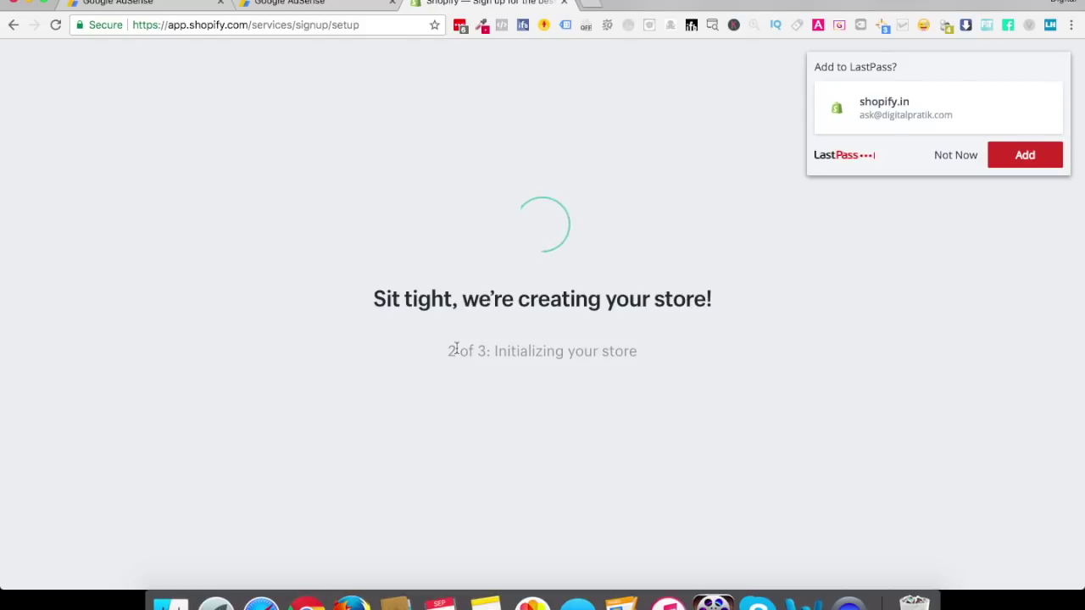
Save the new store login in LastPass while the store finishes being created
left_click(1025, 155)
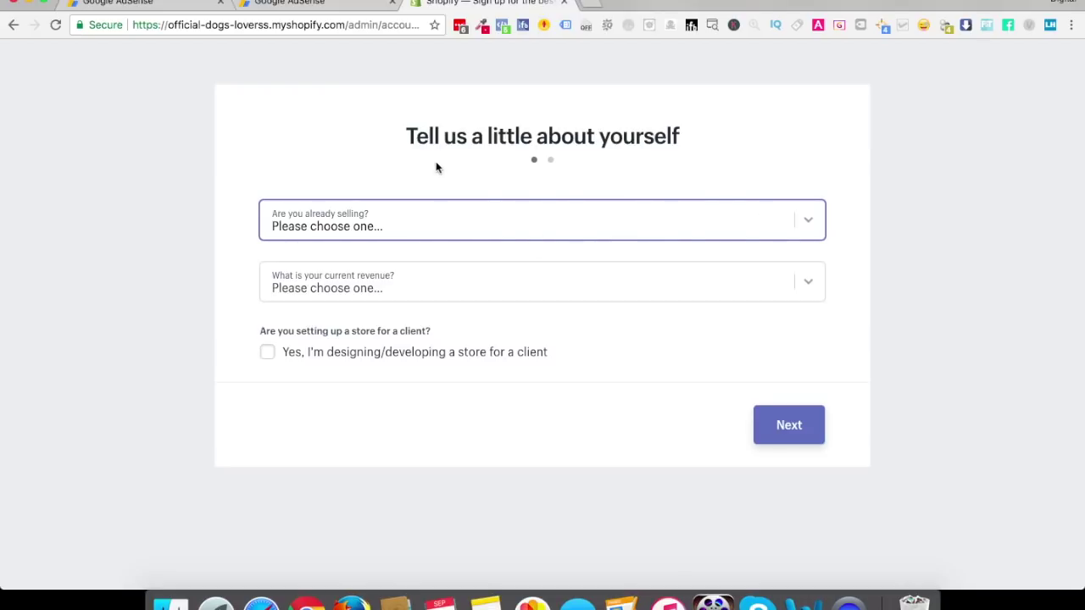
Answer that no products are sold yet with $0 current revenue, then continue
left_click(358, 223)
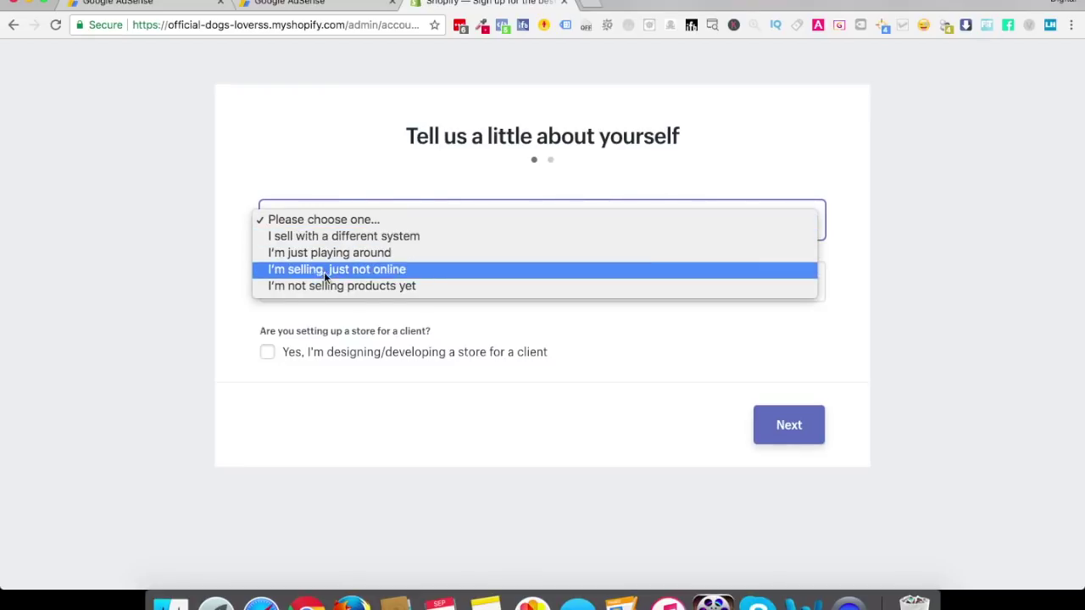
left_click(347, 285)
left_click(357, 289)
left_click(334, 297)
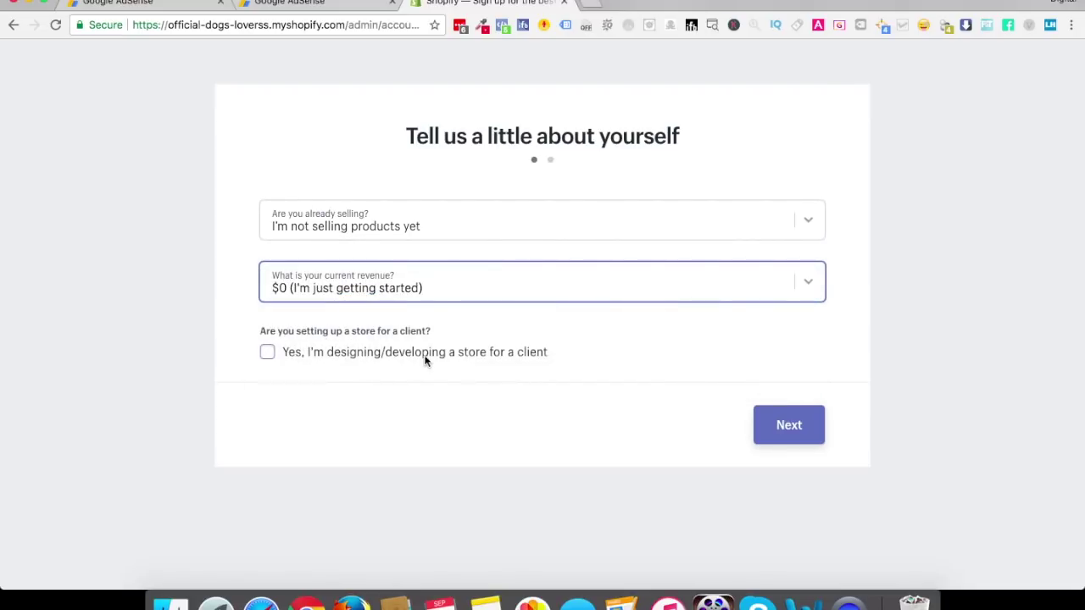
left_click(776, 425)
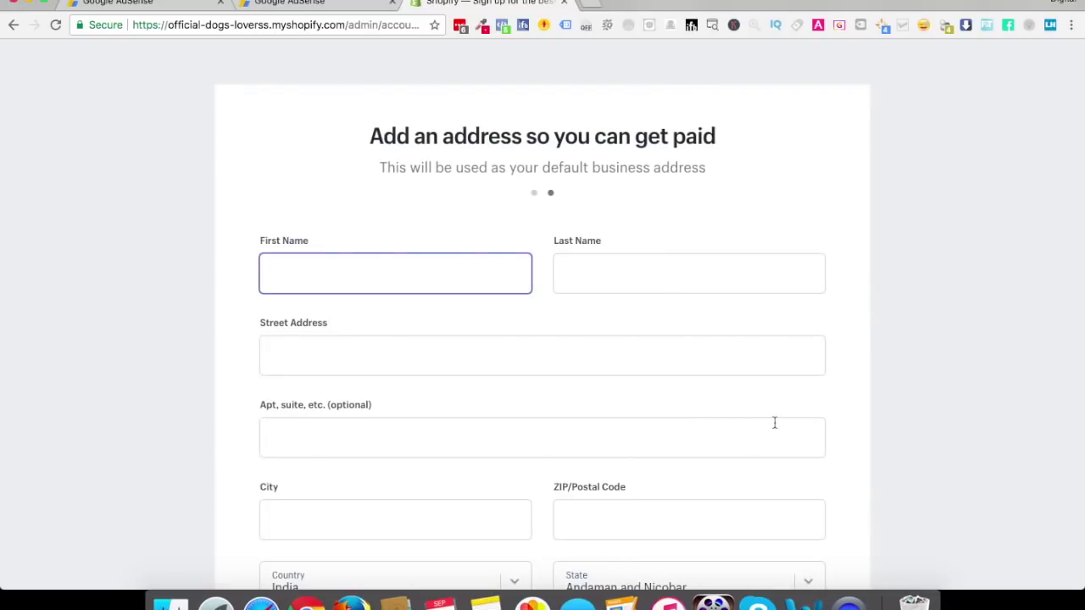
Fill in the owner's first and last name and the street address
key("Tab")
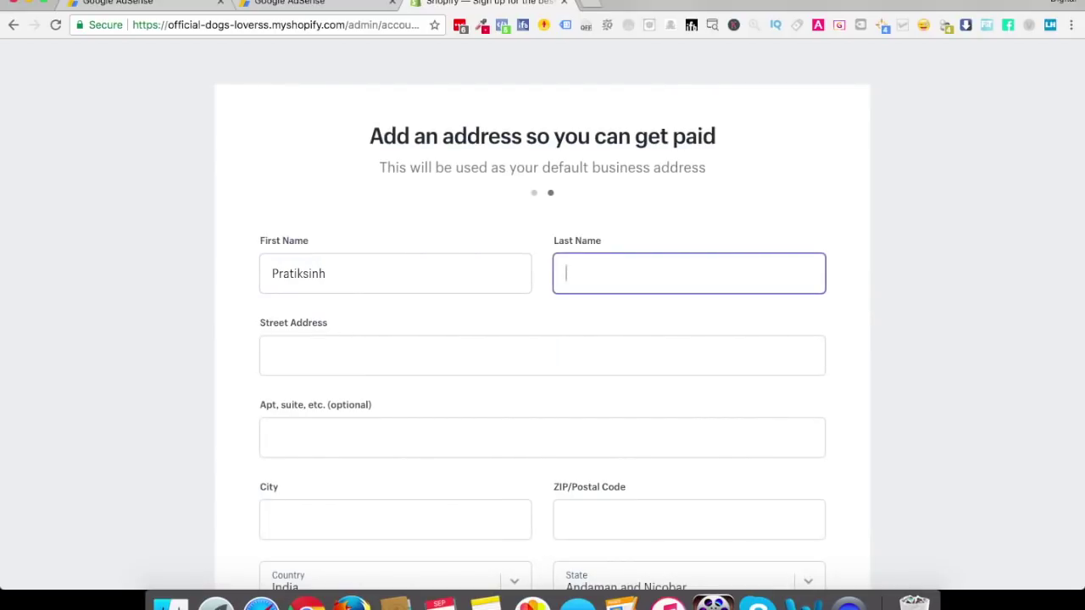
key("Tab")
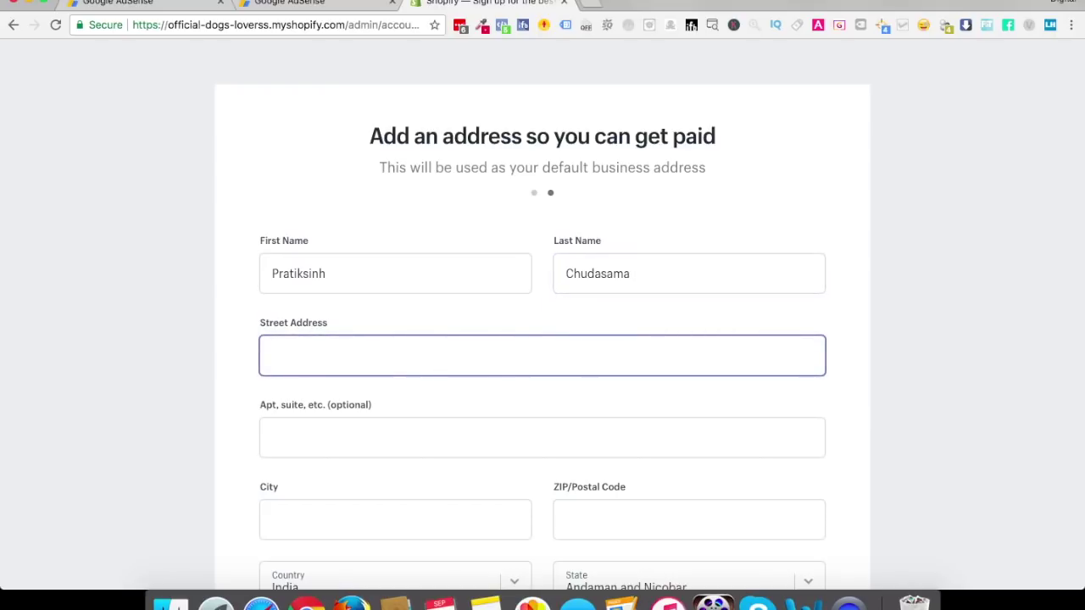
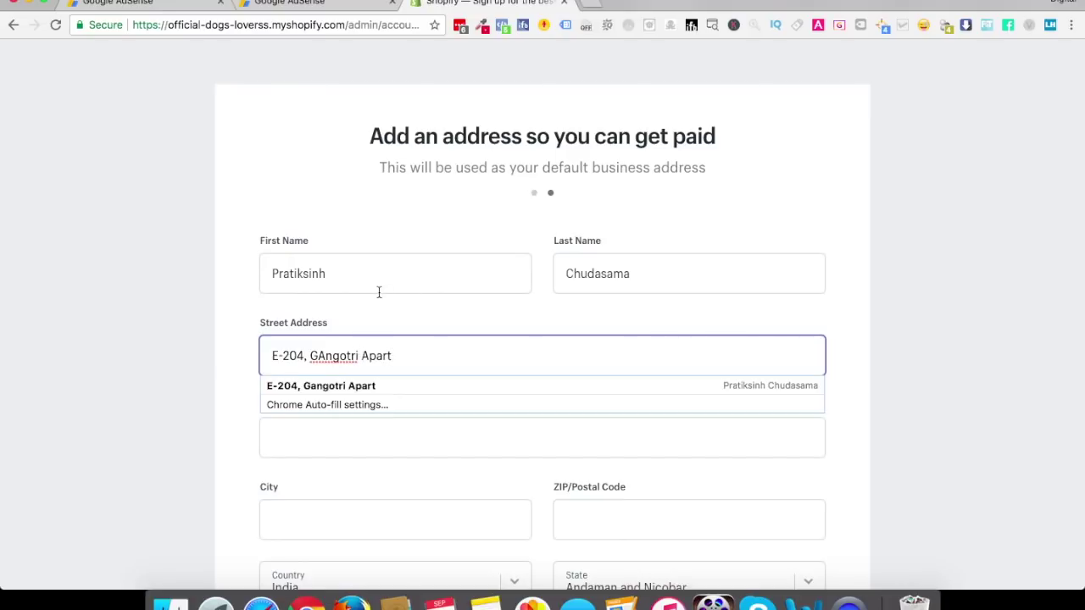
left_click(326, 355)
key("BackSpace")
type("a")
left_click(981, 391)
Enter the city and postal code, and choose Gujarat as the state
scroll(980, 389, "down", 5)
left_click(323, 259)
type("Ahmedabad")
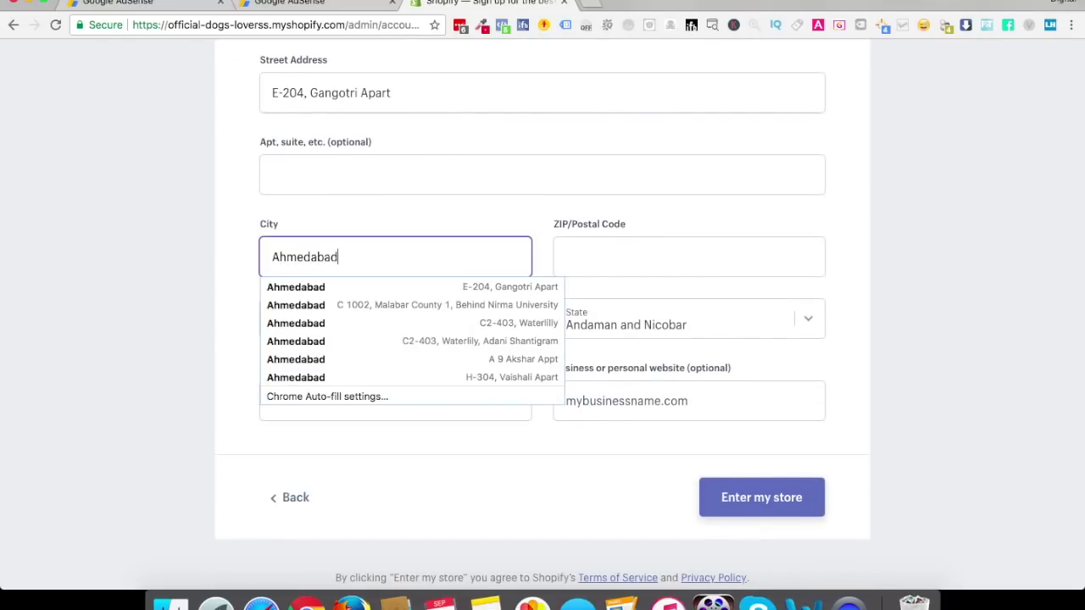
key("Tab")
type("380015")
key("Tab")
left_click(644, 312)
type("gu")
key("Up")
key("Down")
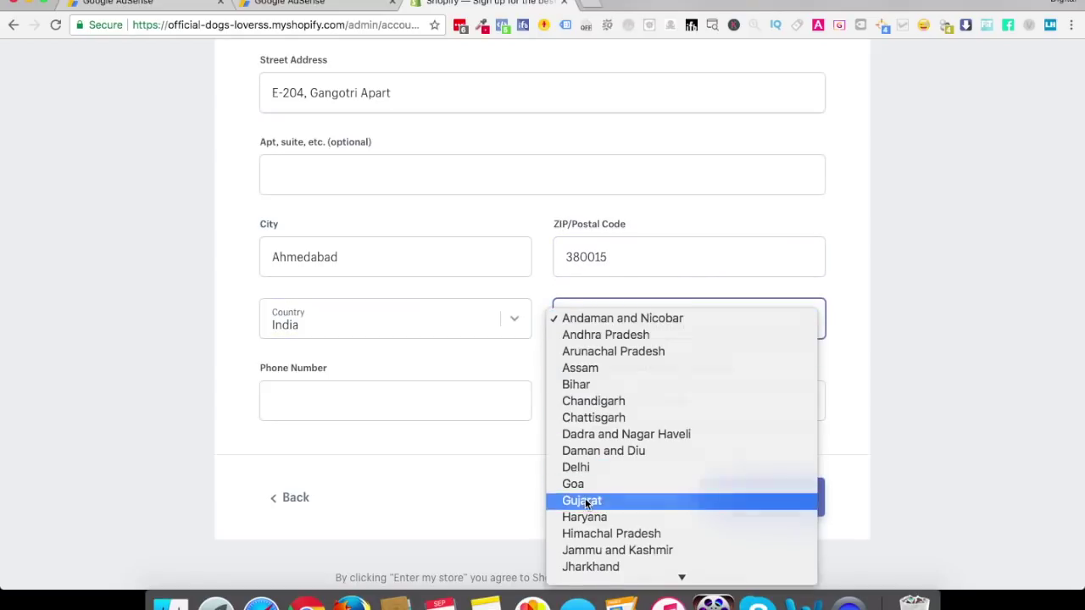
key("Return")
Add the business phone number and enter the store admin
left_click(386, 404)
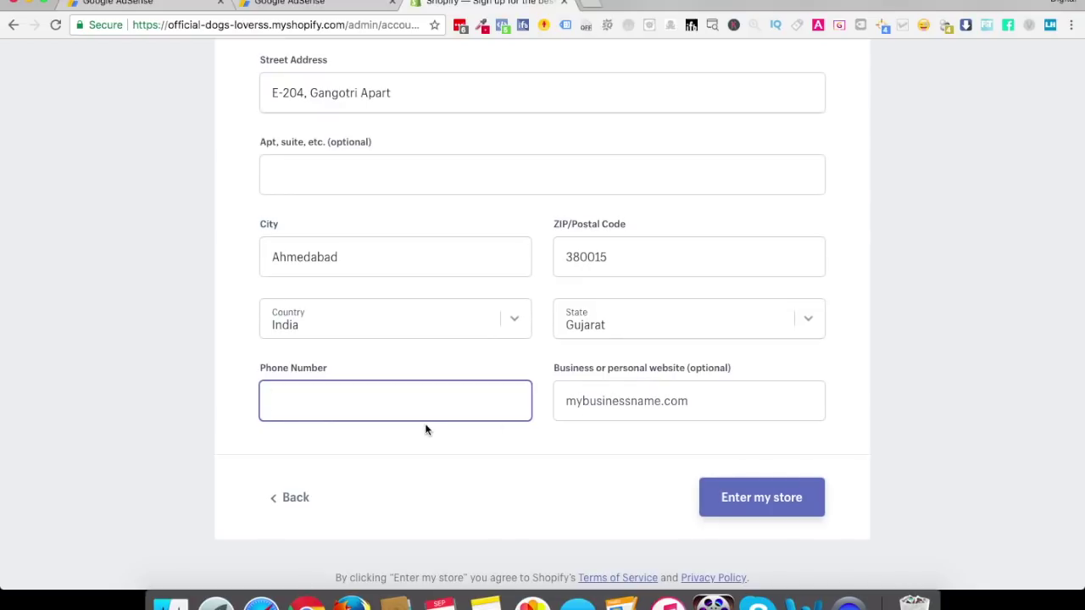
left_click(389, 402)
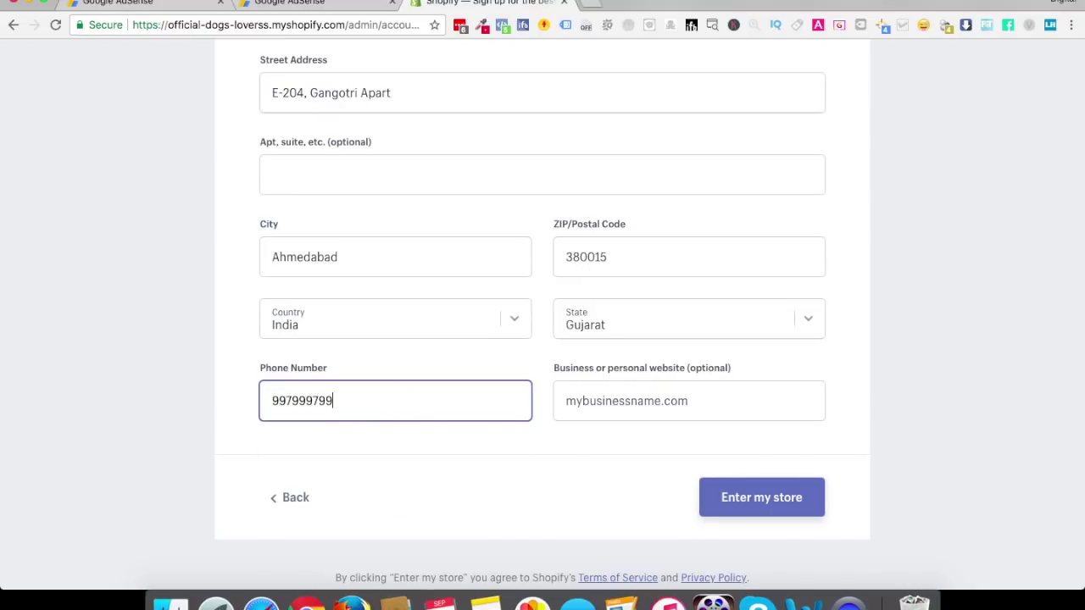
left_click(607, 401)
left_click(765, 503)
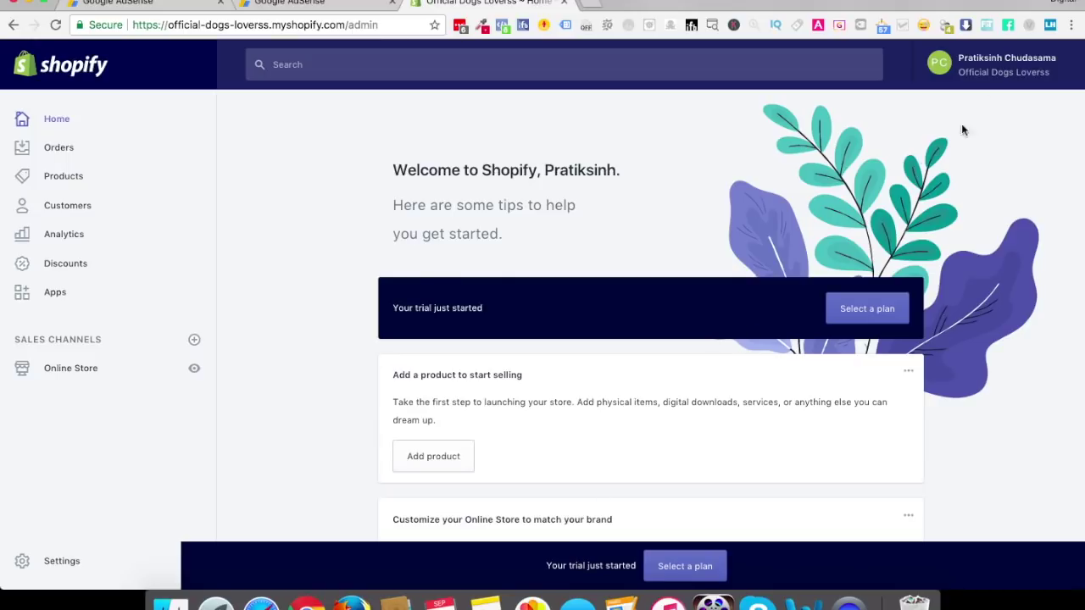
Open the top-right account menu on the admin home, then close it again
left_click(964, 79)
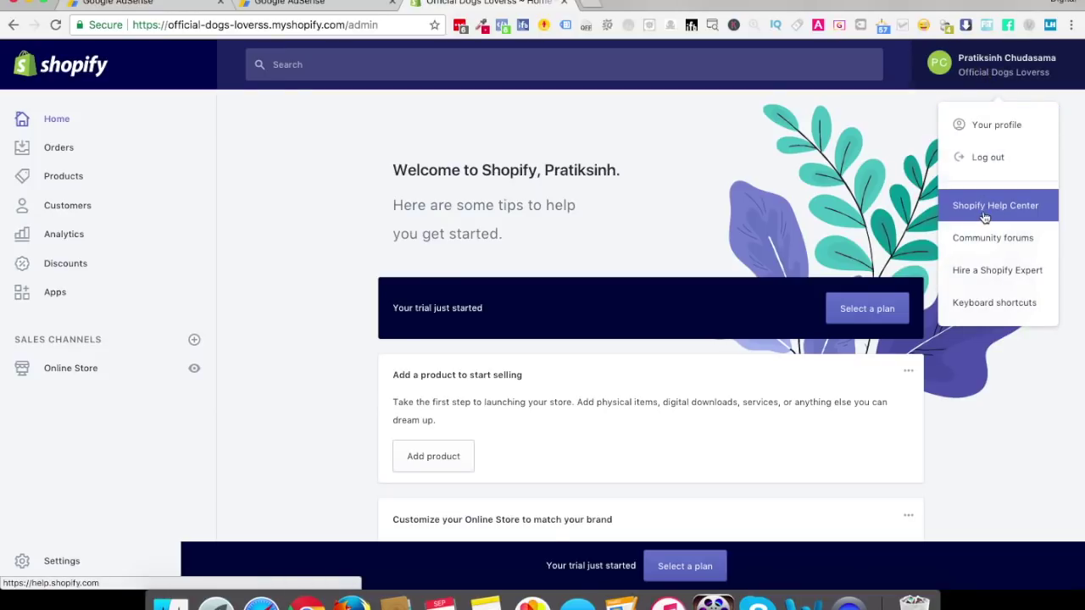
left_click(814, 145)
Open Select a plan and scroll over the Basic, Shopify and Advanced pricing cards
left_click(864, 315)
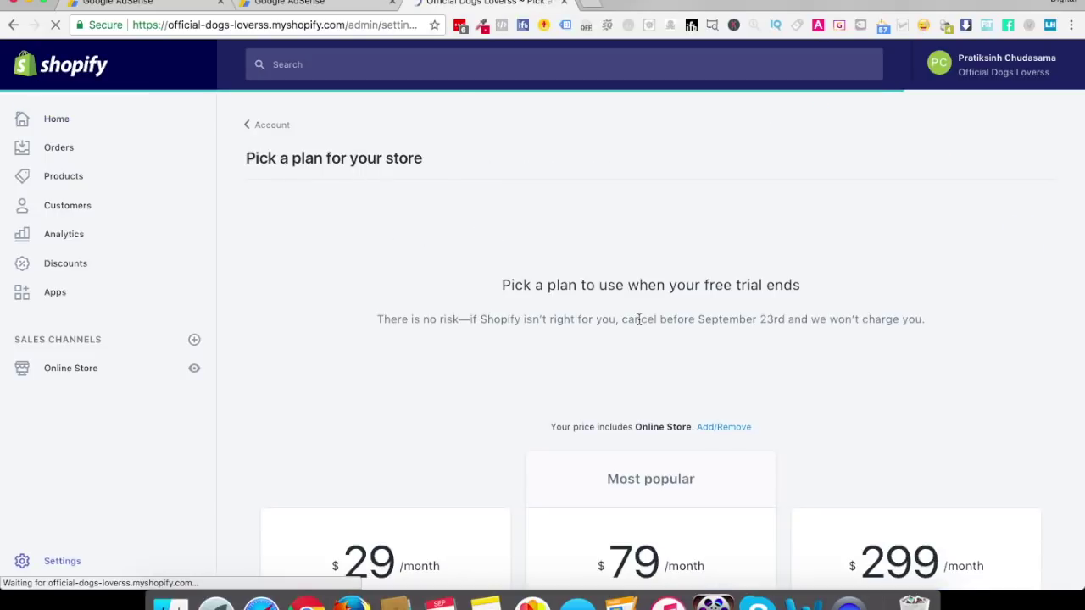
scroll(638, 319, "down", 6)
scroll(639, 246, "up", 3)
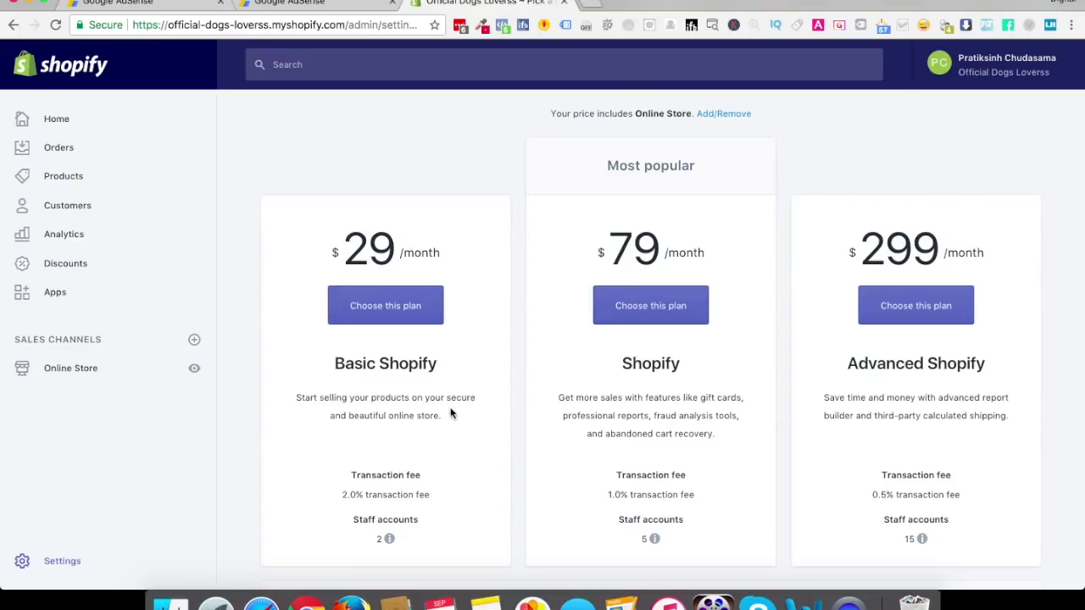
Highlight the Shopify plan's 1.0% transaction fee, then clear the highlight
left_click(615, 493)
left_click_drag(615, 493, 689, 500)
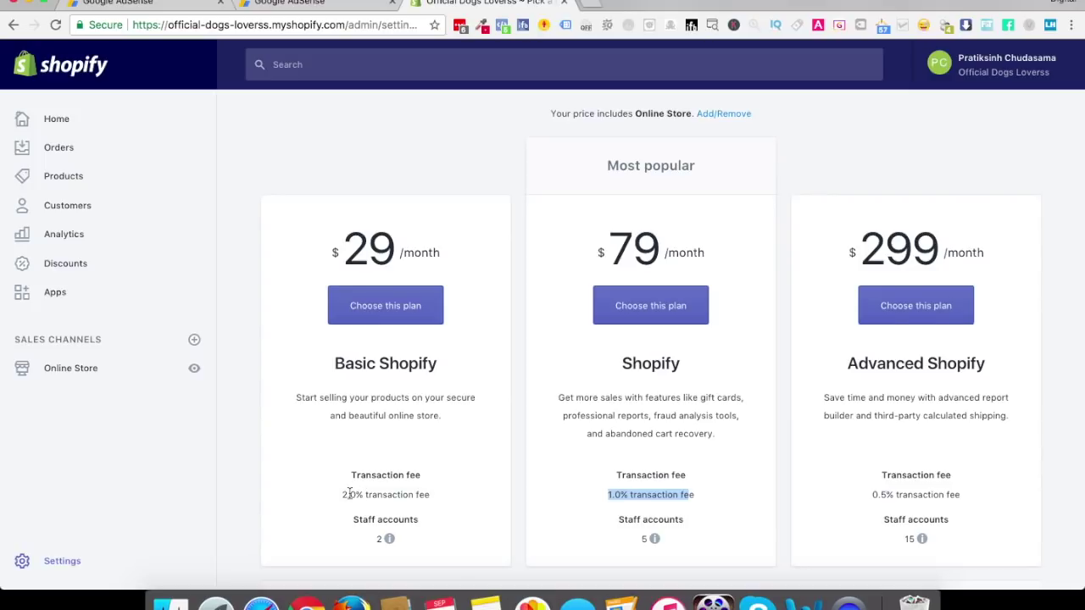
mouse_move(386, 540)
left_click(602, 449)
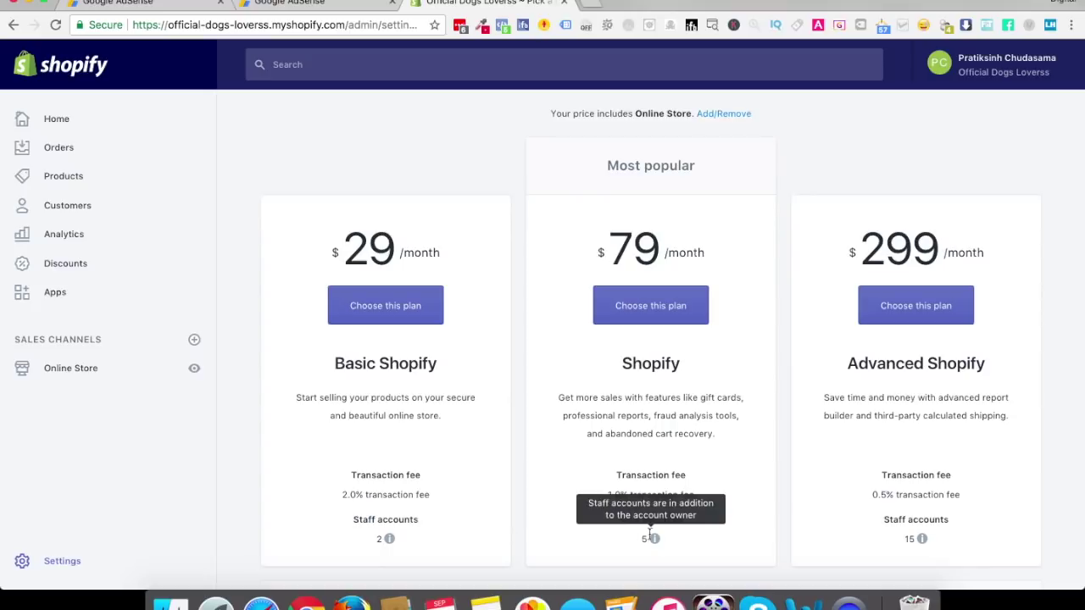
mouse_move(926, 539)
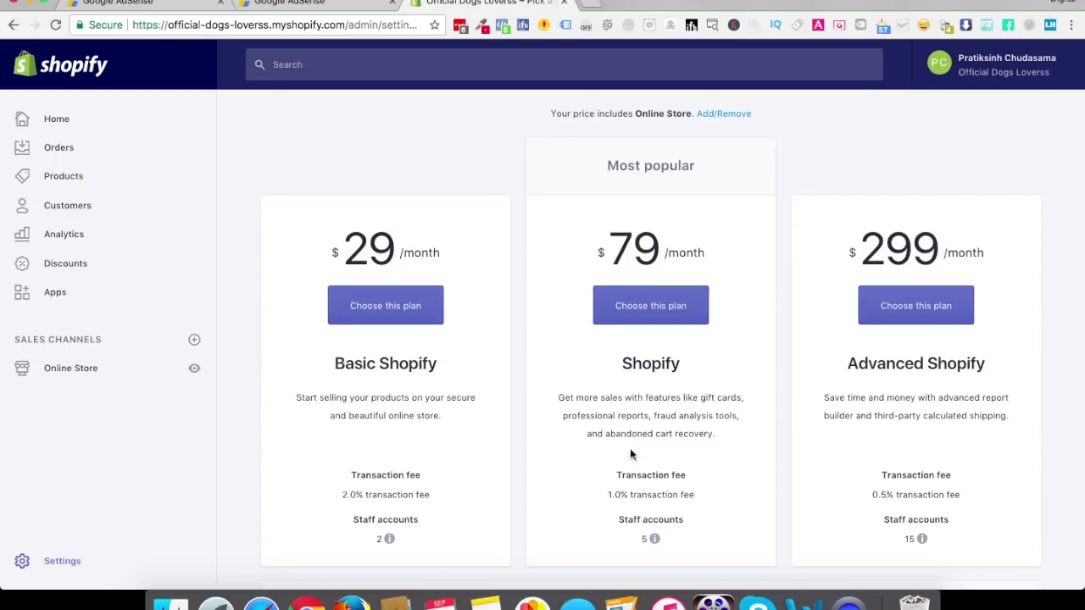
Highlight the abandoned cart recovery feature, then go back to the admin Home page
left_click_drag(605, 434, 757, 439)
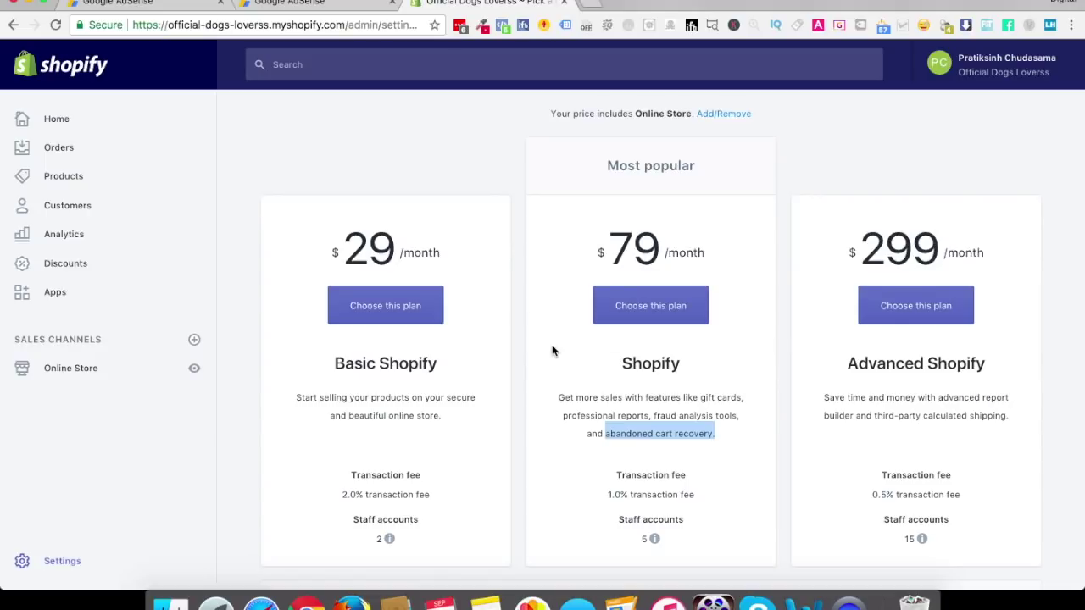
left_click(52, 121)
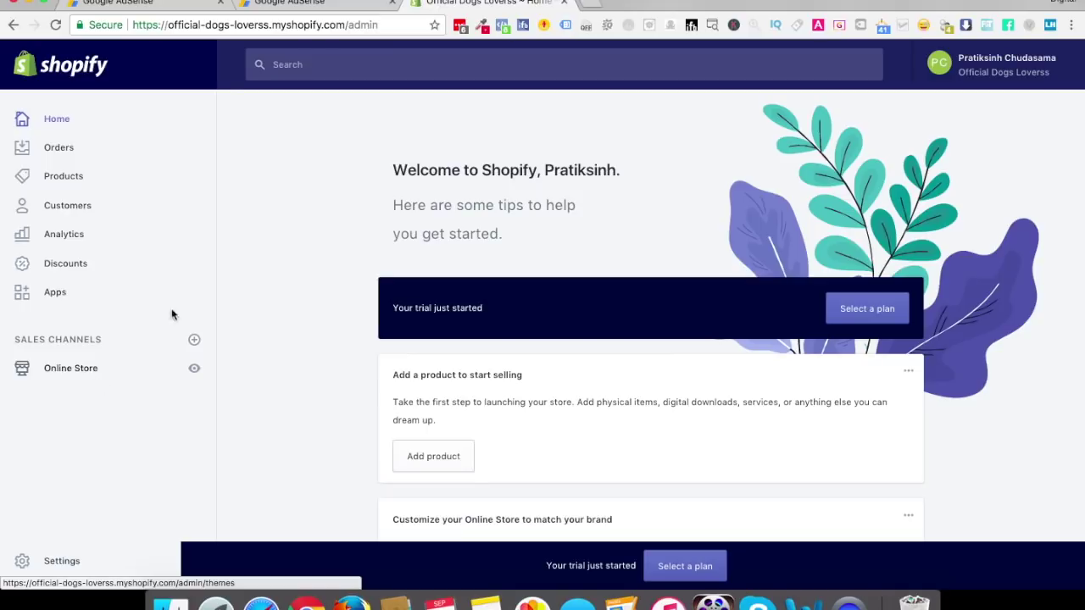
Search Google for 'myshopify.com dogs lover' in a new tab and open the B.I. Barkery result
left_click(595, 4)
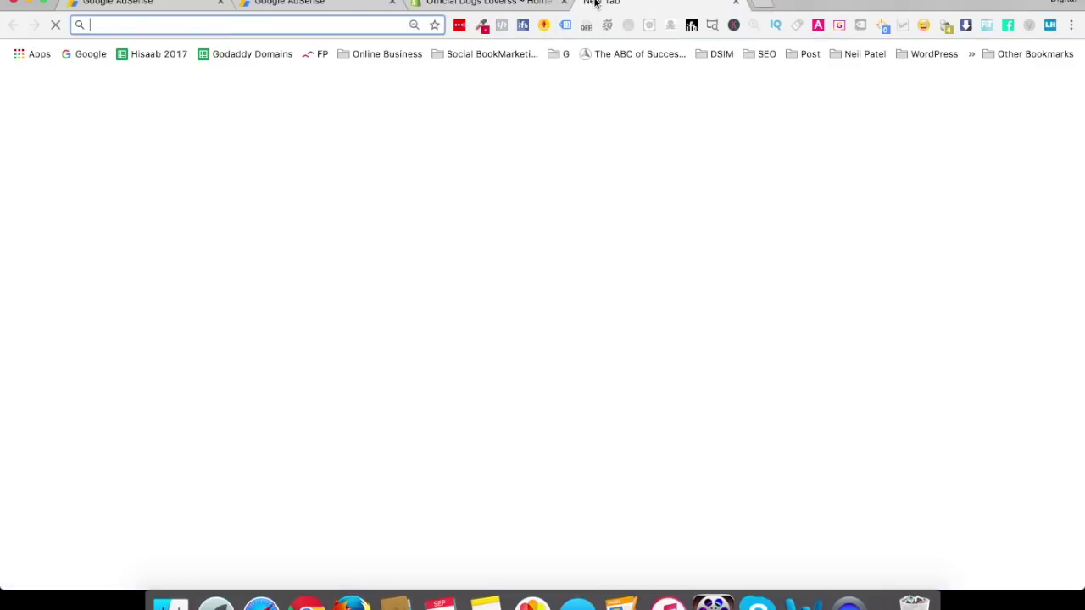
type("mysho")
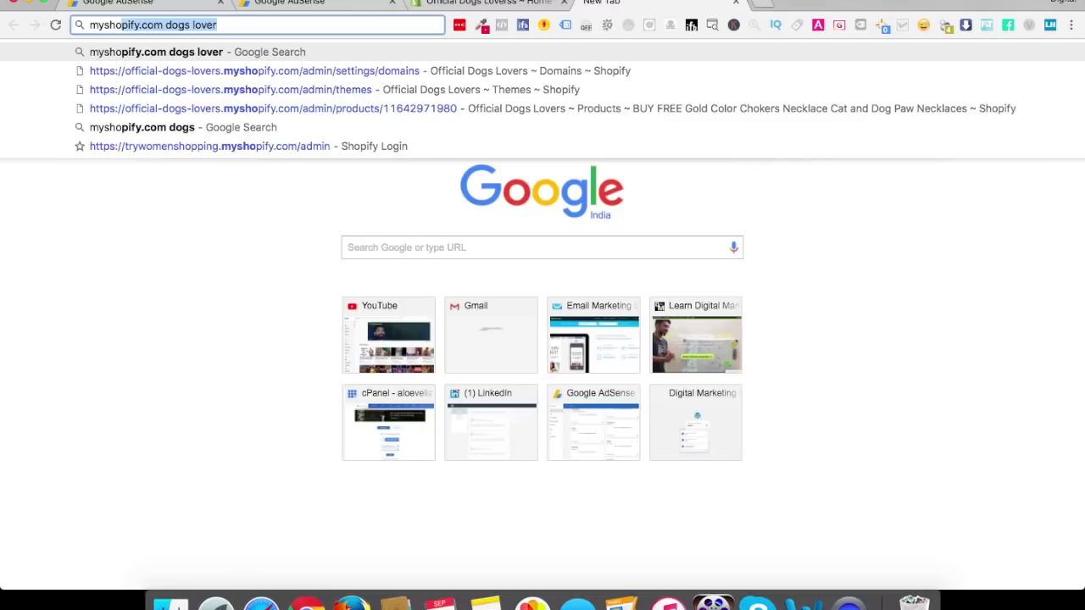
type("pify.com")
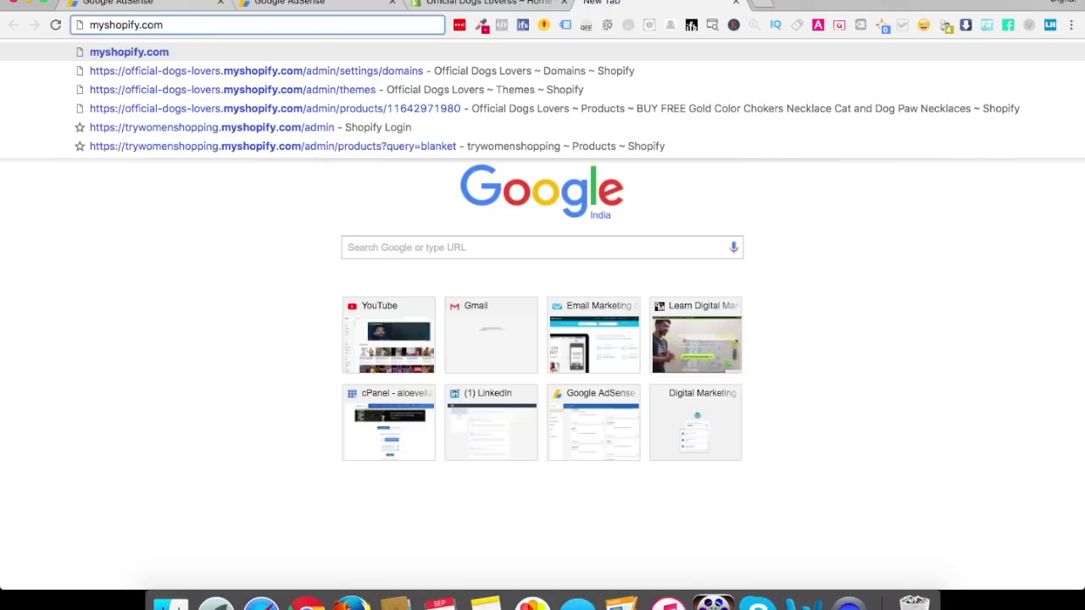
type("dogs li")
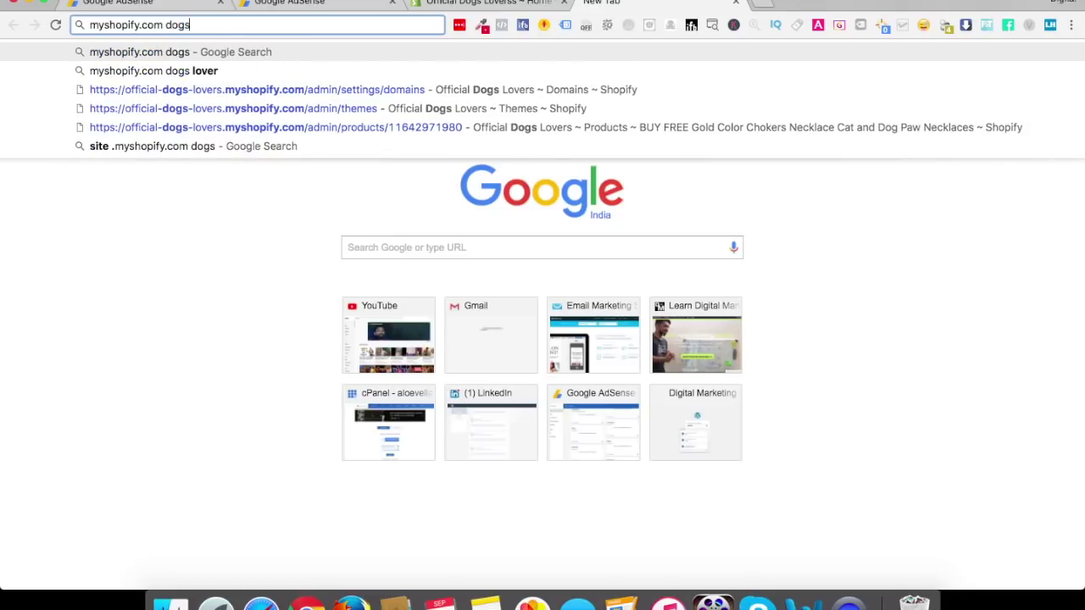
key("BackSpace")
type("over")
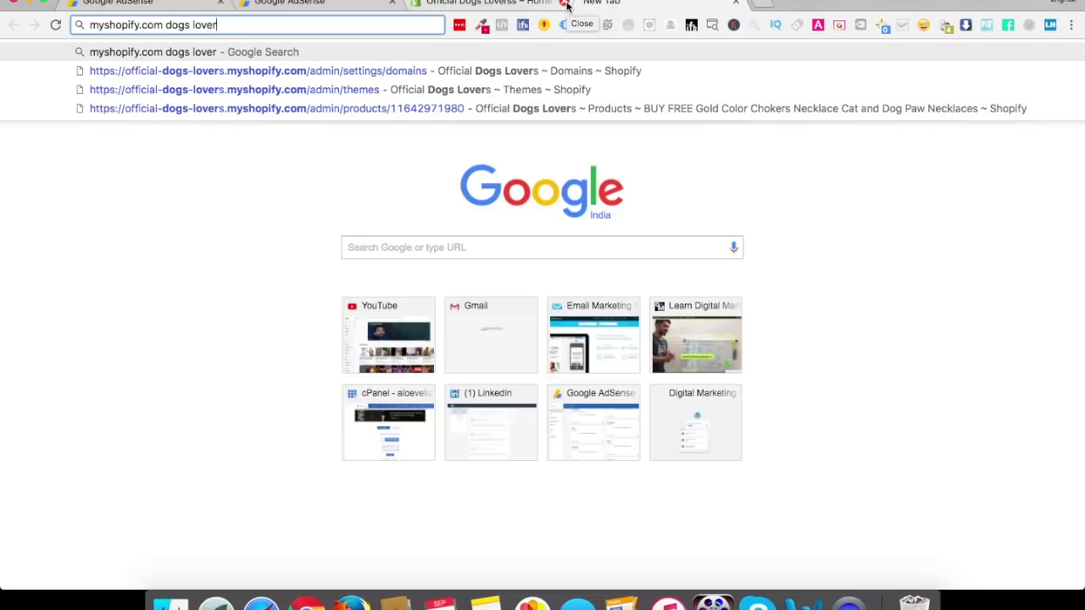
key("Return")
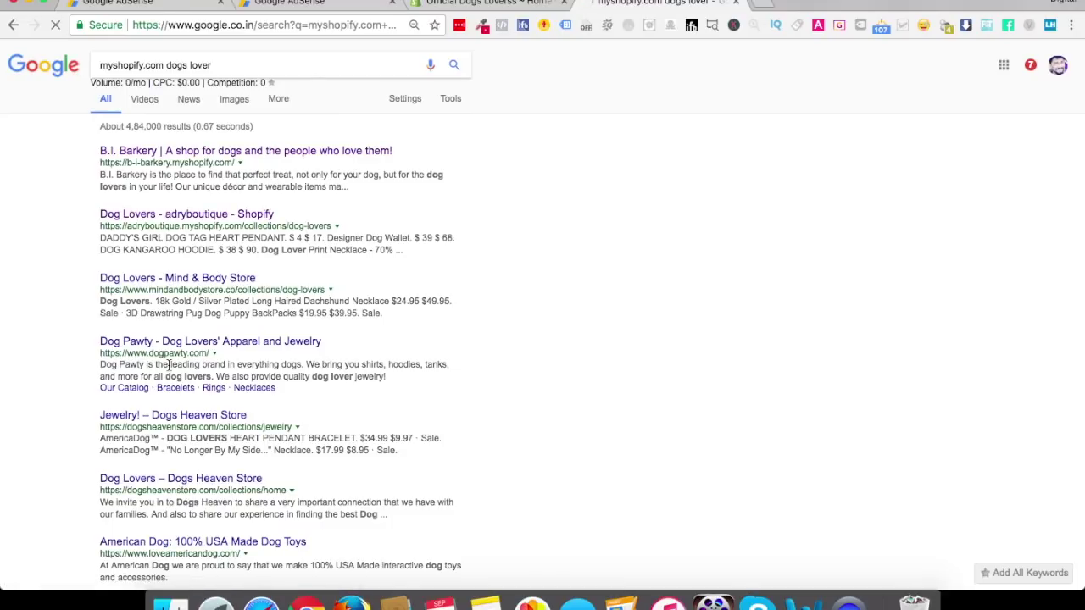
middle_click(194, 154)
Browse the B.I. Barkery storefront down to its footer, then close its tab
left_click(773, 9)
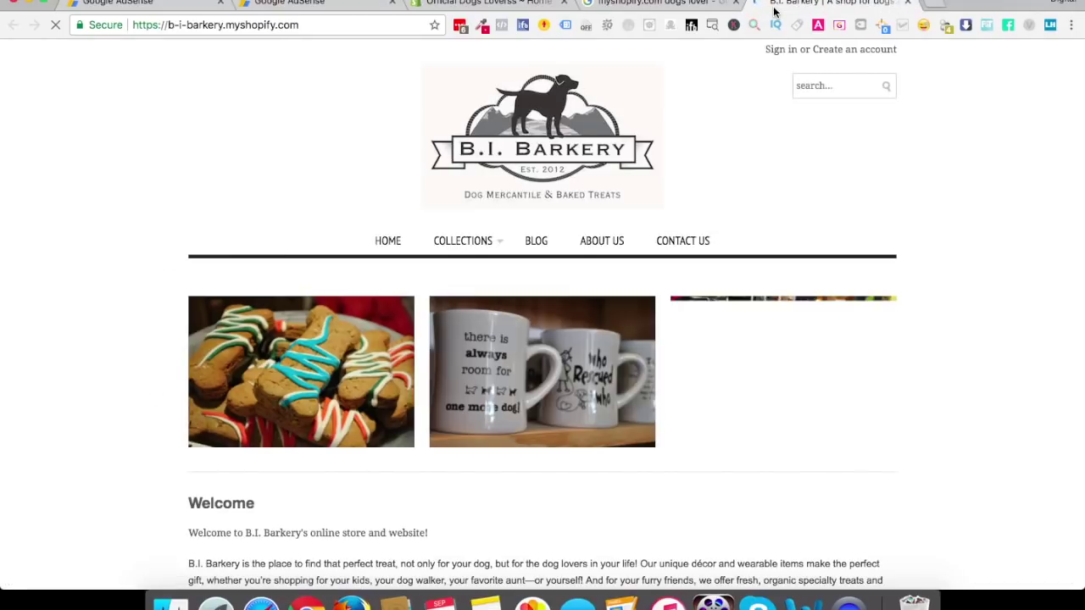
scroll(133, 368, "down", 5)
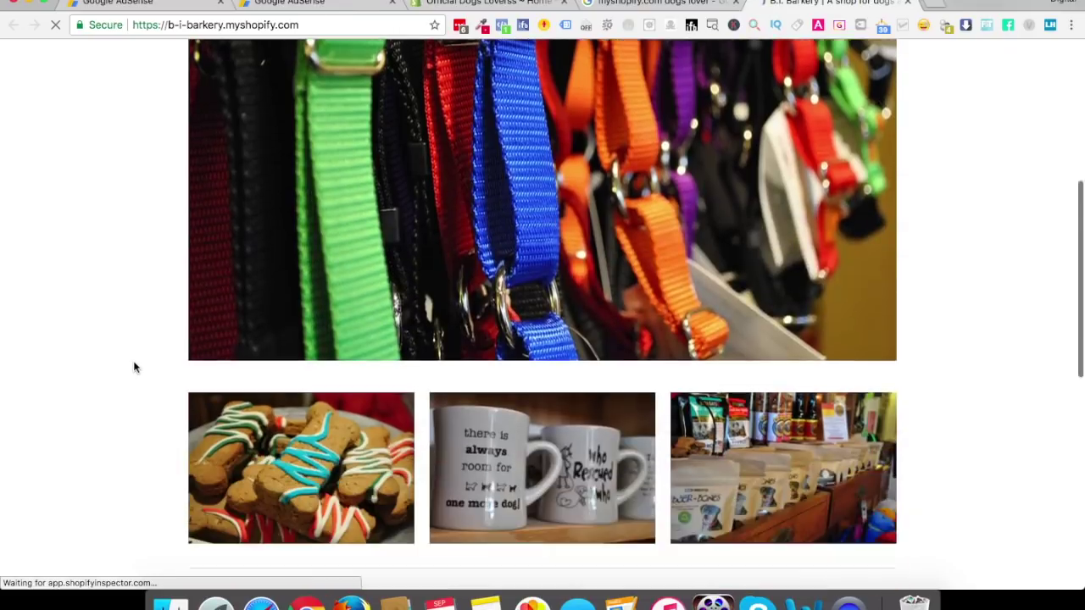
scroll(133, 368, "down", 5)
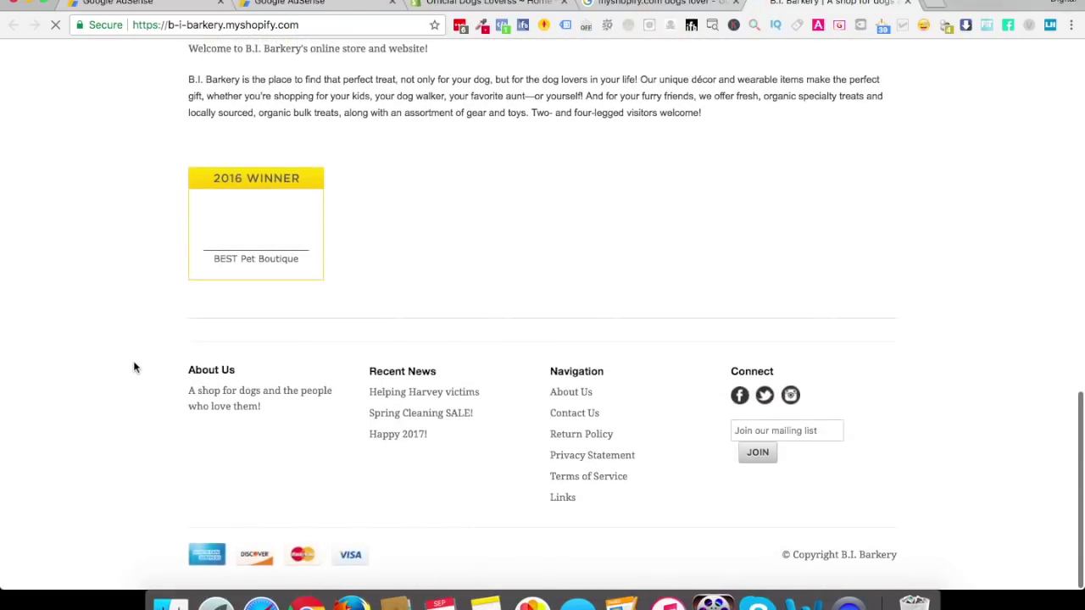
left_click(906, 4)
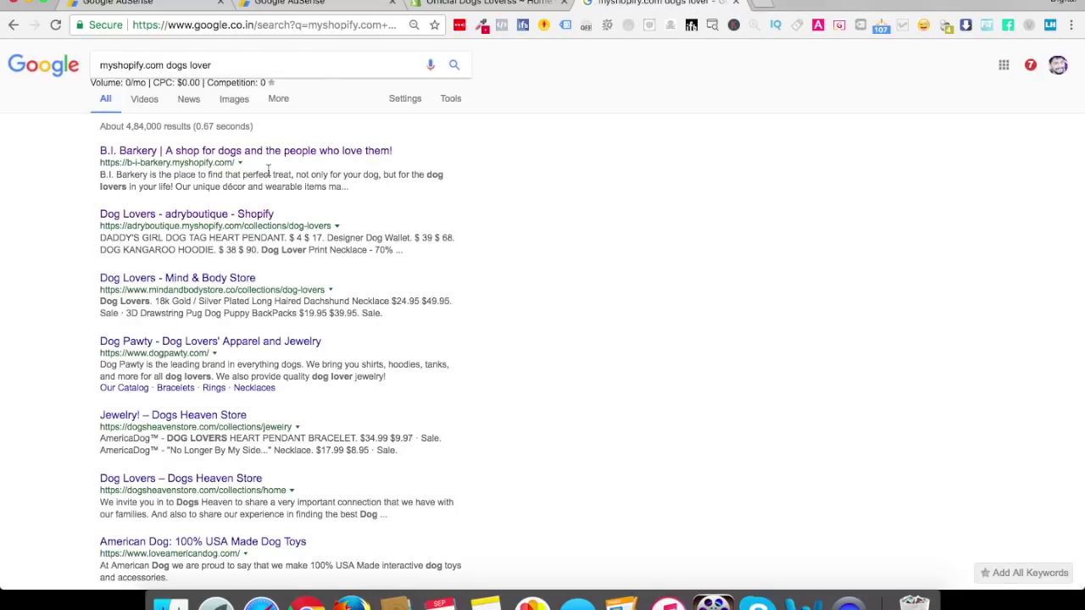
Open the Adry Boutique Dog Lovers collection and scroll through its products
left_click(224, 224, "super")
left_click(835, 6)
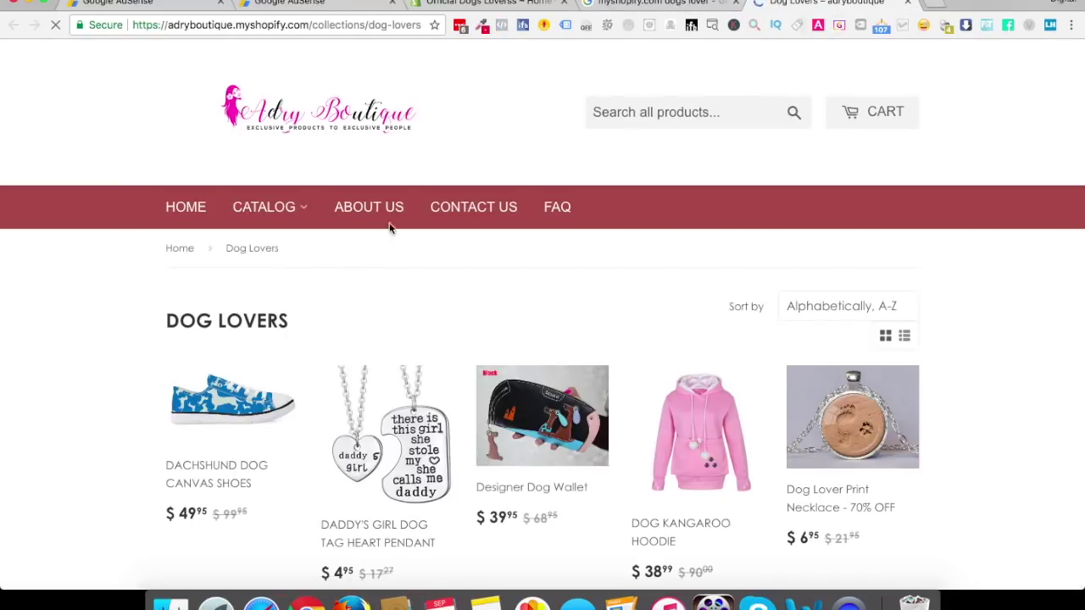
scroll(55, 412, "down", 2)
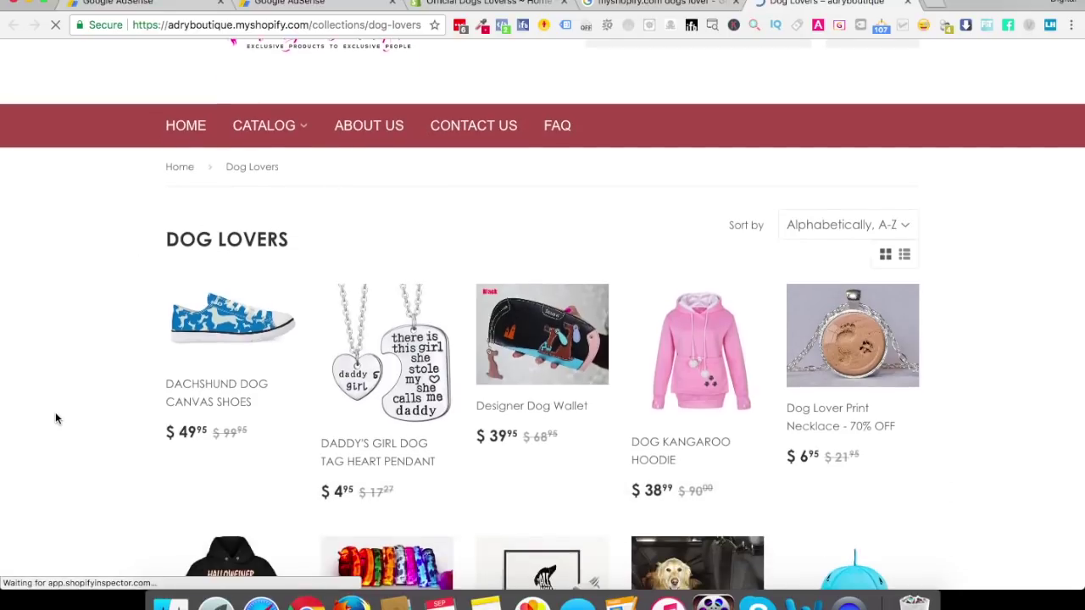
scroll(56, 418, "down", 10)
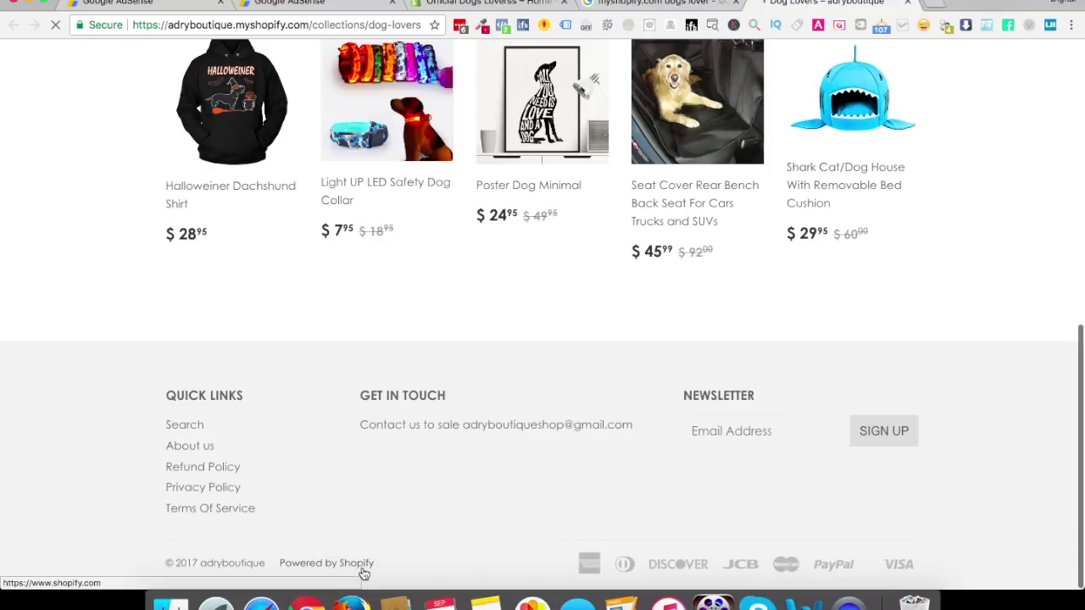
scroll(426, 506, "up", 3)
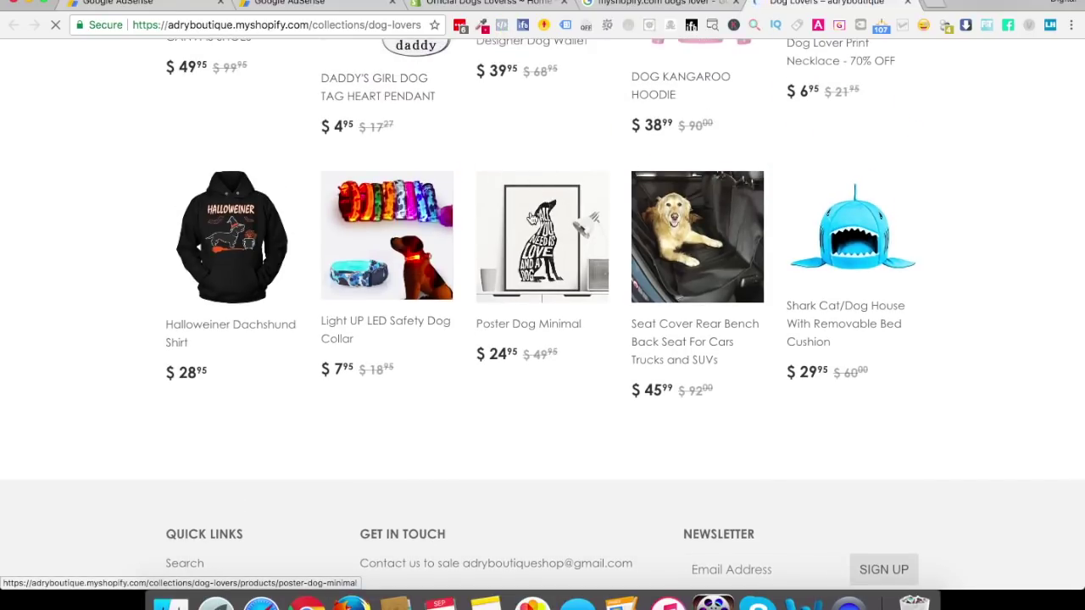
Review the Poster Dog Minimal product page ($24.95) and its recommendations, then close it
left_click(531, 218)
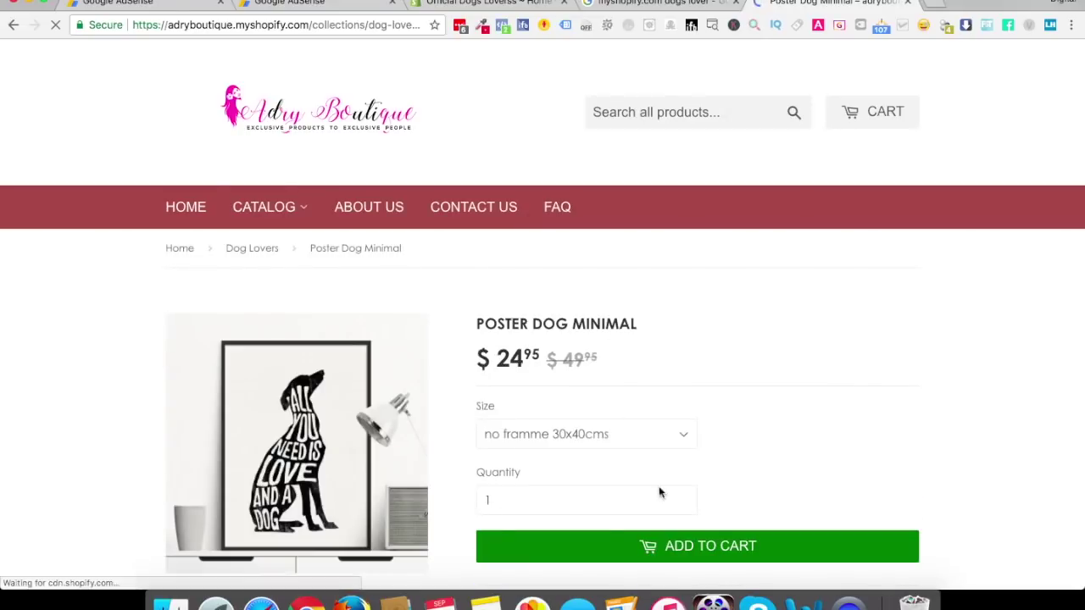
scroll(718, 387, "down", 4)
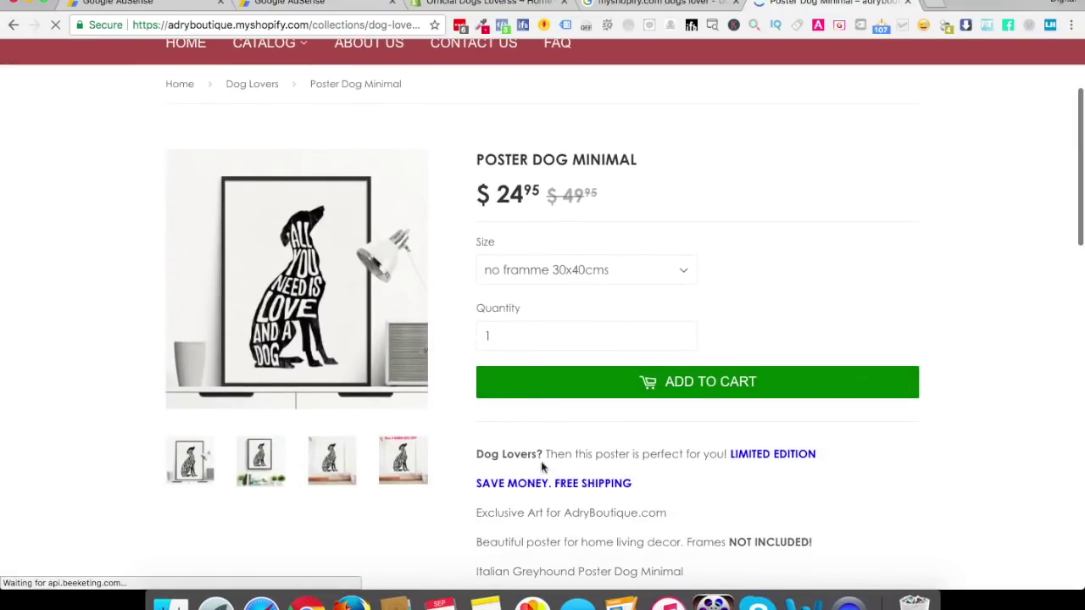
scroll(577, 434, "down", 15)
scroll(575, 437, "up", 2)
scroll(576, 437, "up", 10)
scroll(525, 459, "down", 8)
scroll(265, 452, "down", 12)
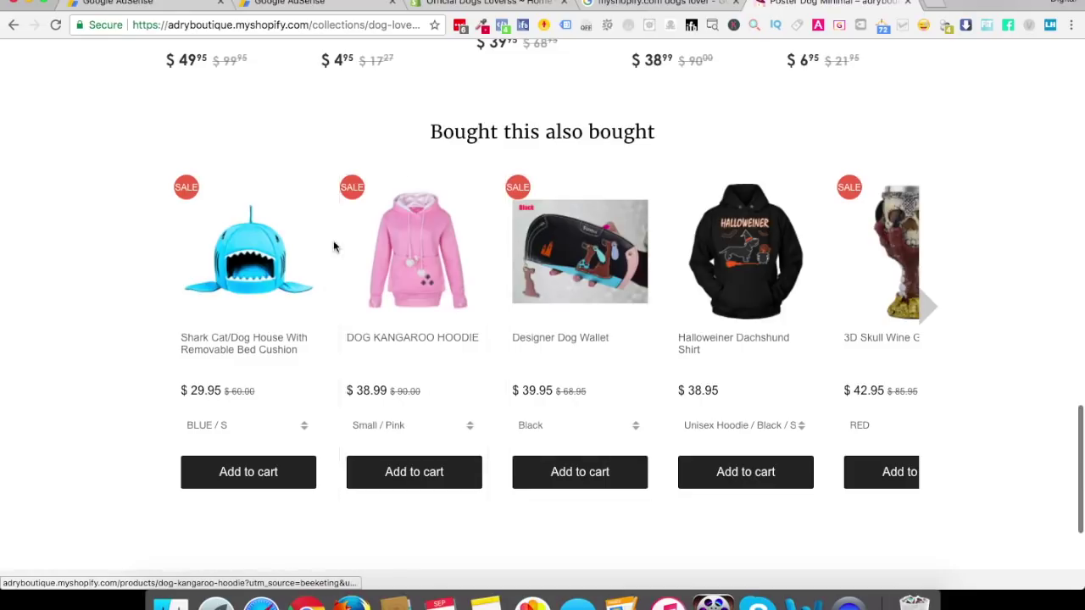
scroll(424, 381, "down", 5)
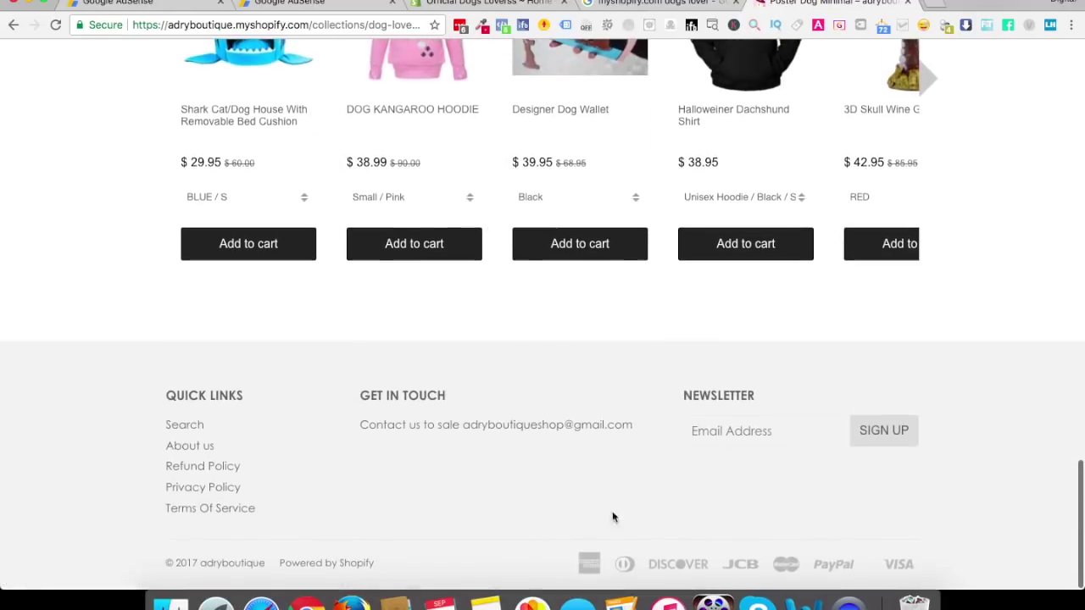
left_click(906, 2)
Browse the Mind & Body Store's Dog Lovers collection with INR sale prices in a new tab, then close it
left_click(217, 280, "super")
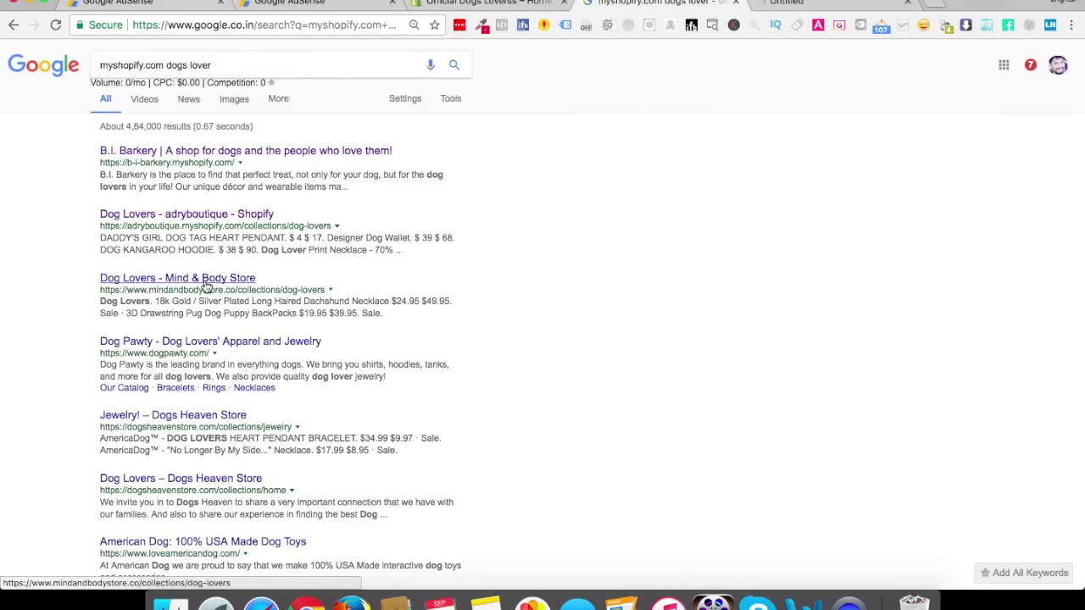
left_click(835, 5)
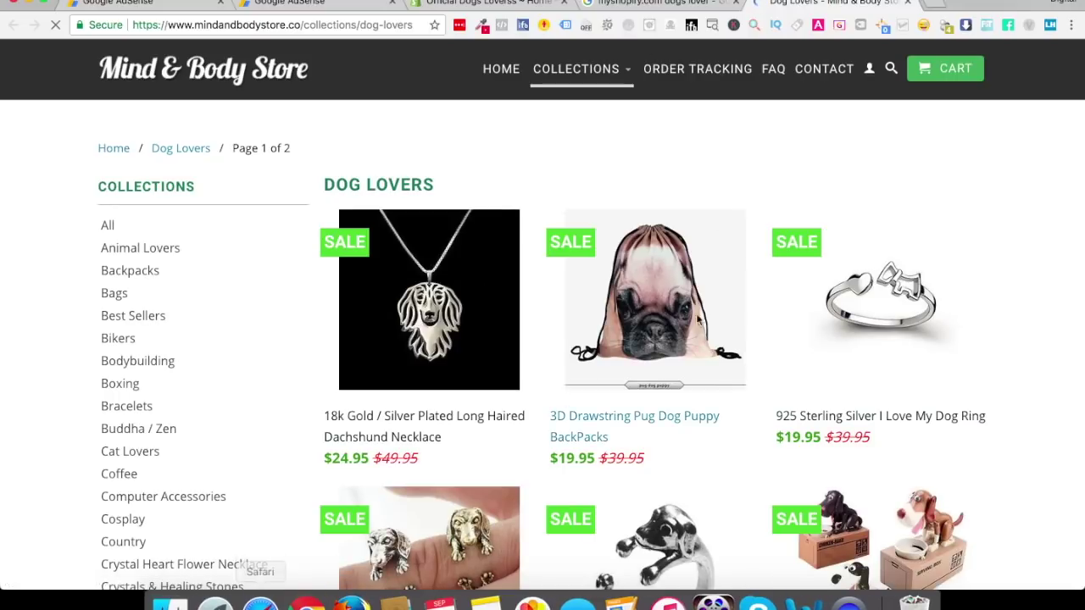
mouse_move(606, 78)
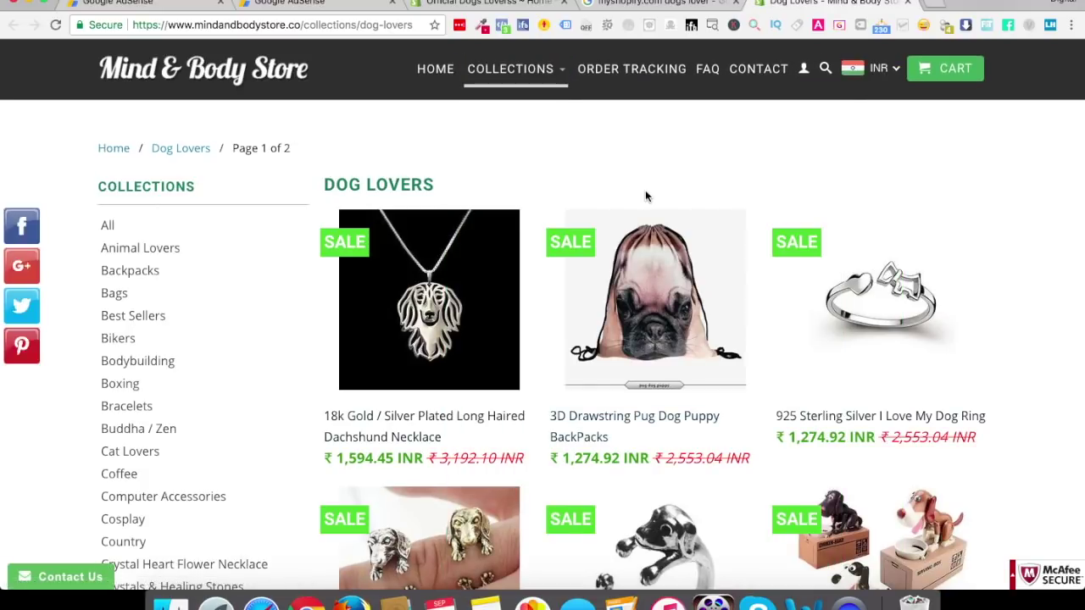
scroll(645, 190, "down", 3)
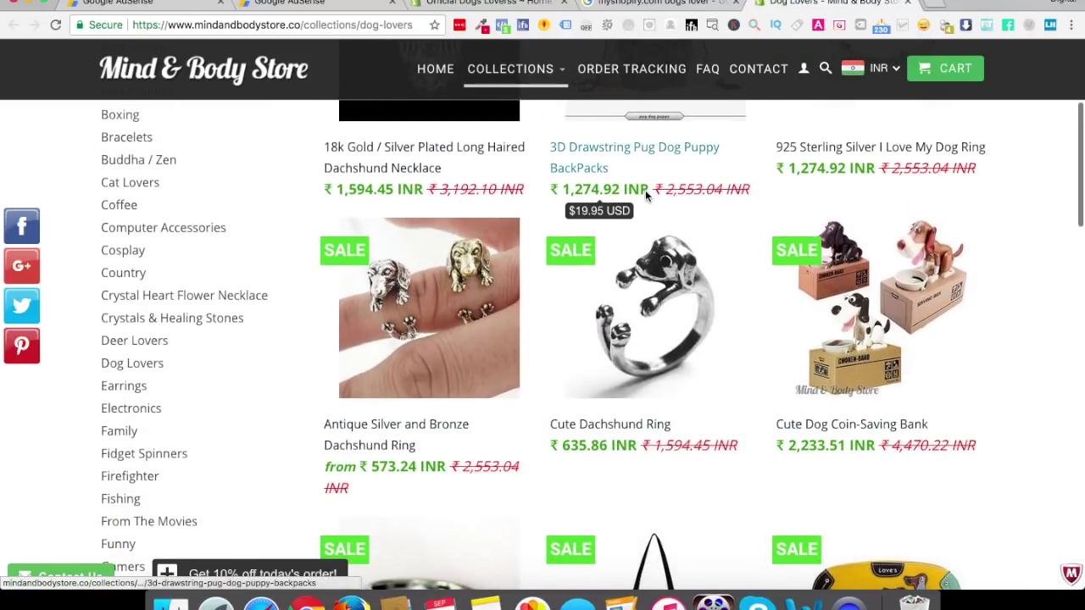
scroll(645, 190, "down", 6)
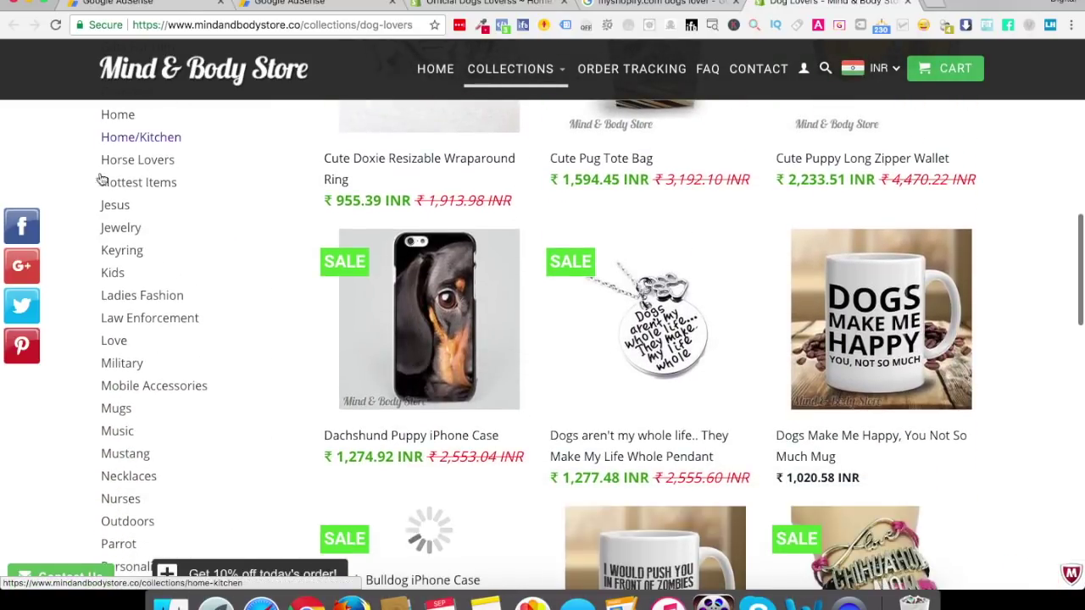
scroll(435, 465, "down", 6)
scroll(437, 465, "down", 3)
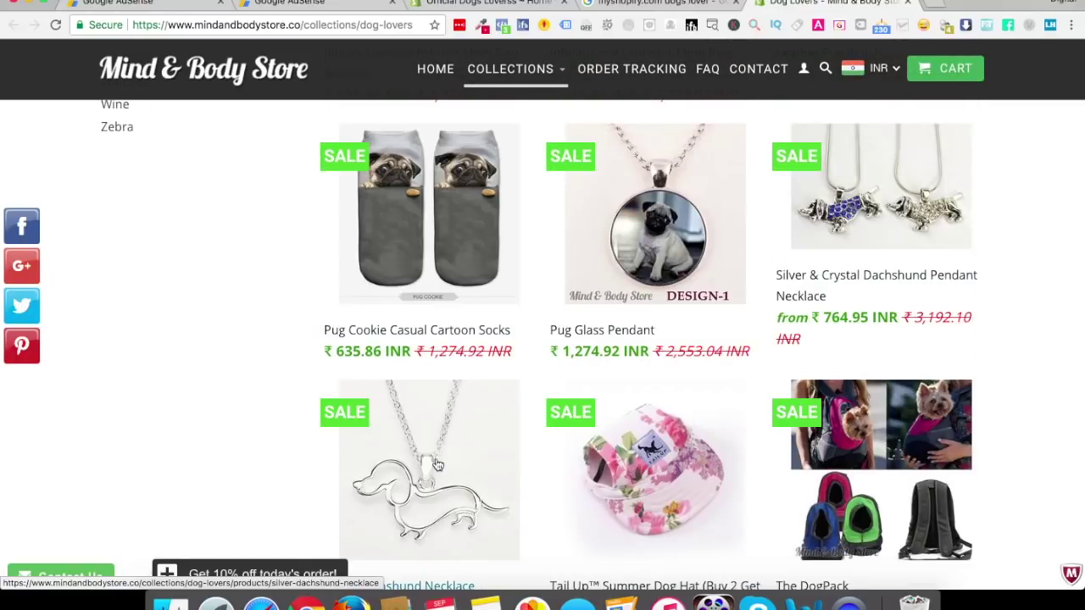
key("super+r")
left_click(905, 3)
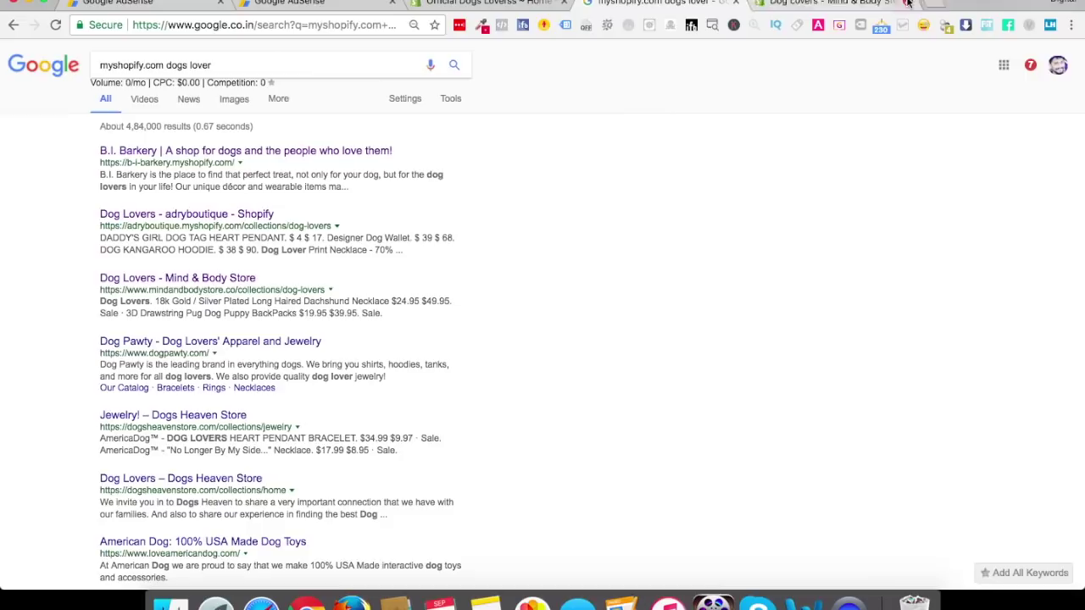
Browse the American Dog storefront in a new tab, close it, and return to the Official Dogs Loverss admin
left_click(264, 543, "super")
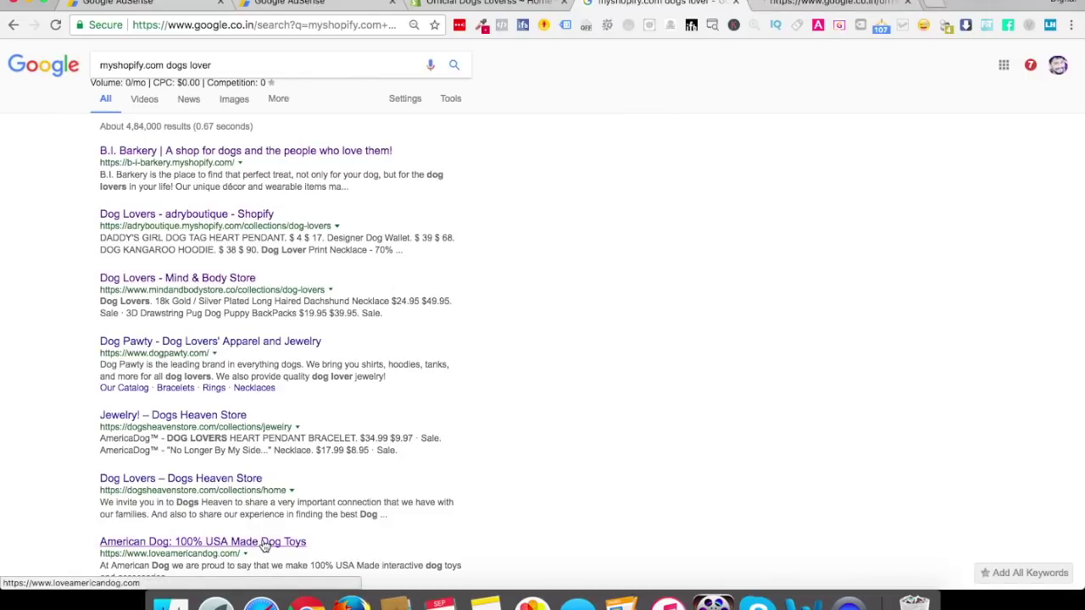
left_click(805, 4)
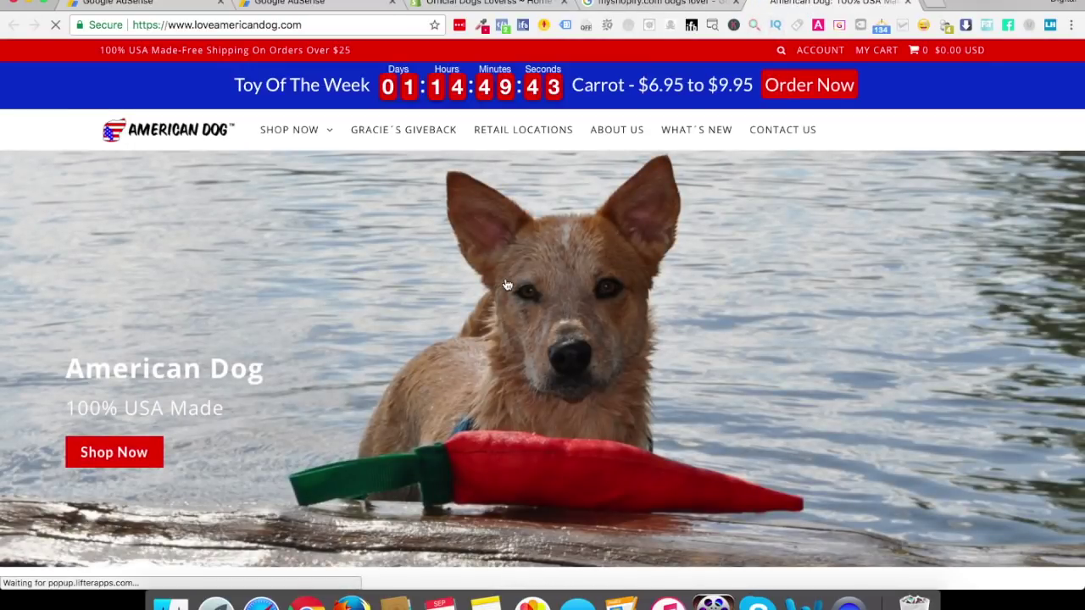
scroll(562, 428, "down", 5)
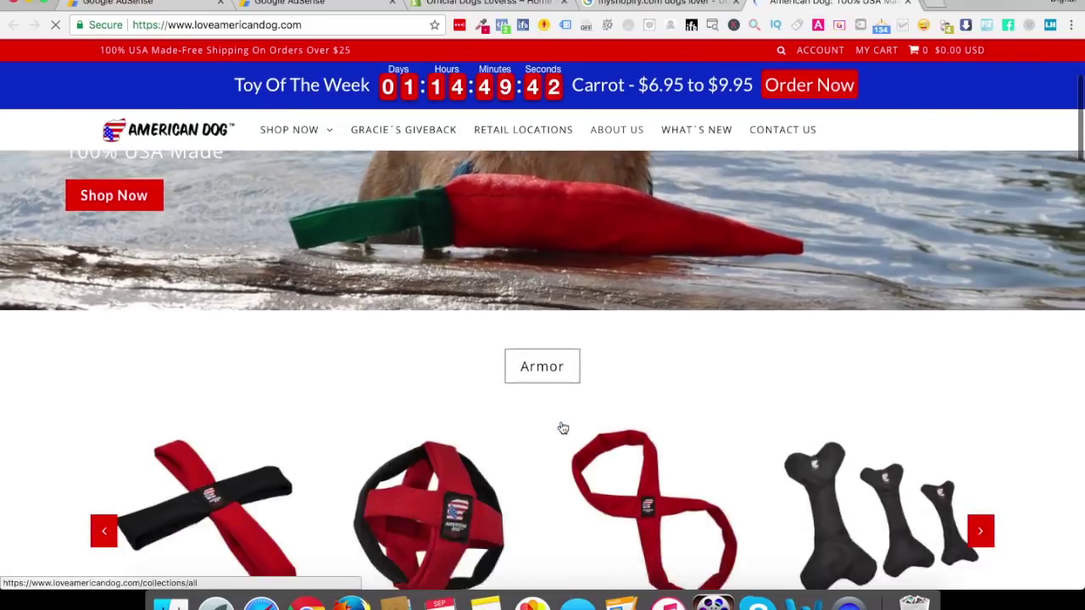
scroll(560, 429, "down", 5)
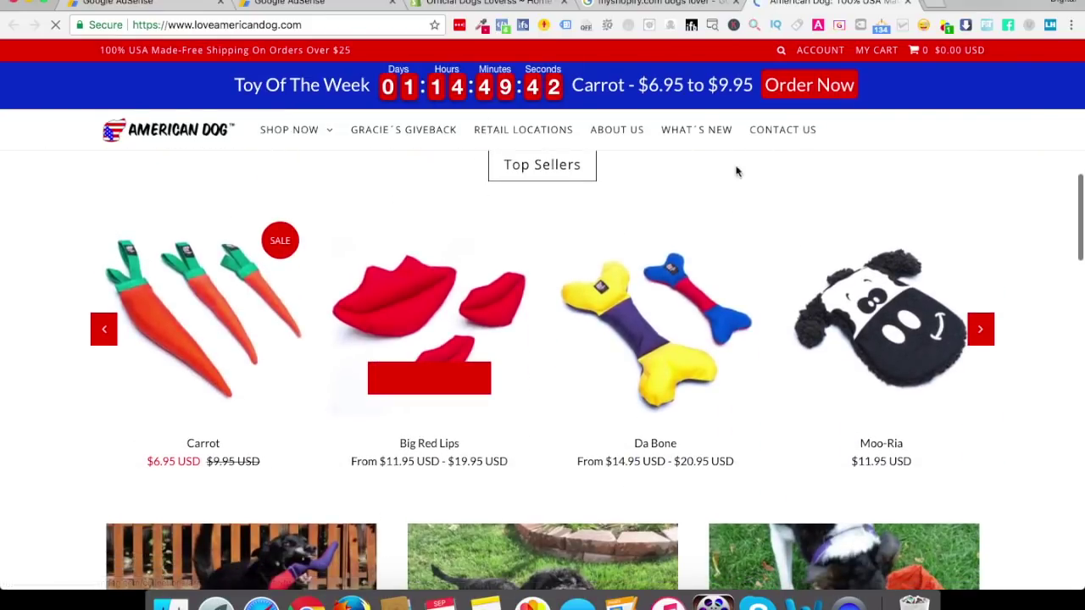
scroll(534, 303, "down", 2)
scroll(533, 304, "down", 4)
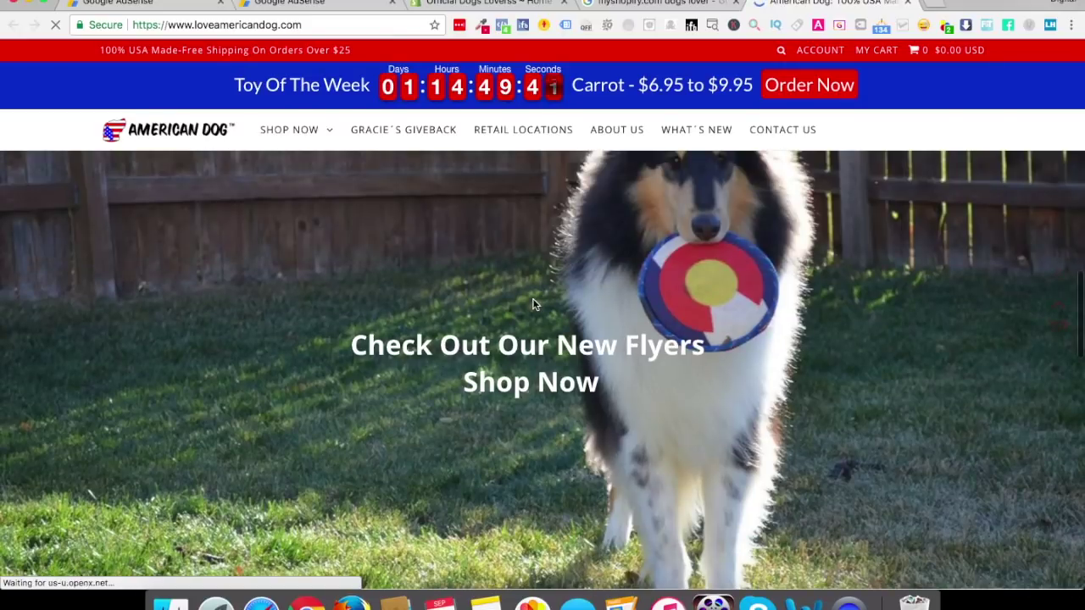
scroll(876, 67, "down", 5)
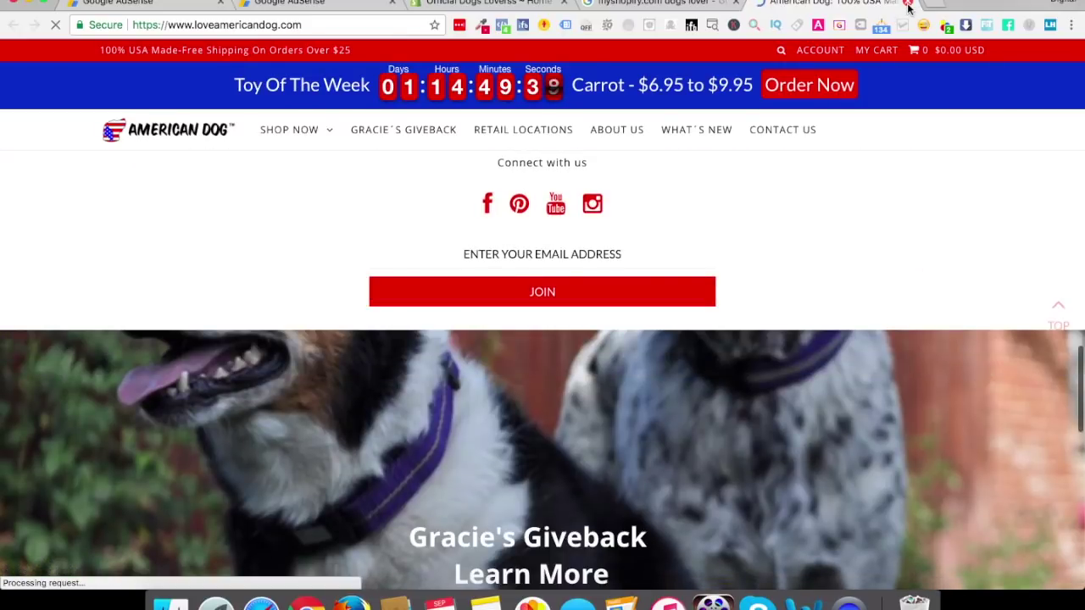
left_click(908, 7)
left_click(512, 3)
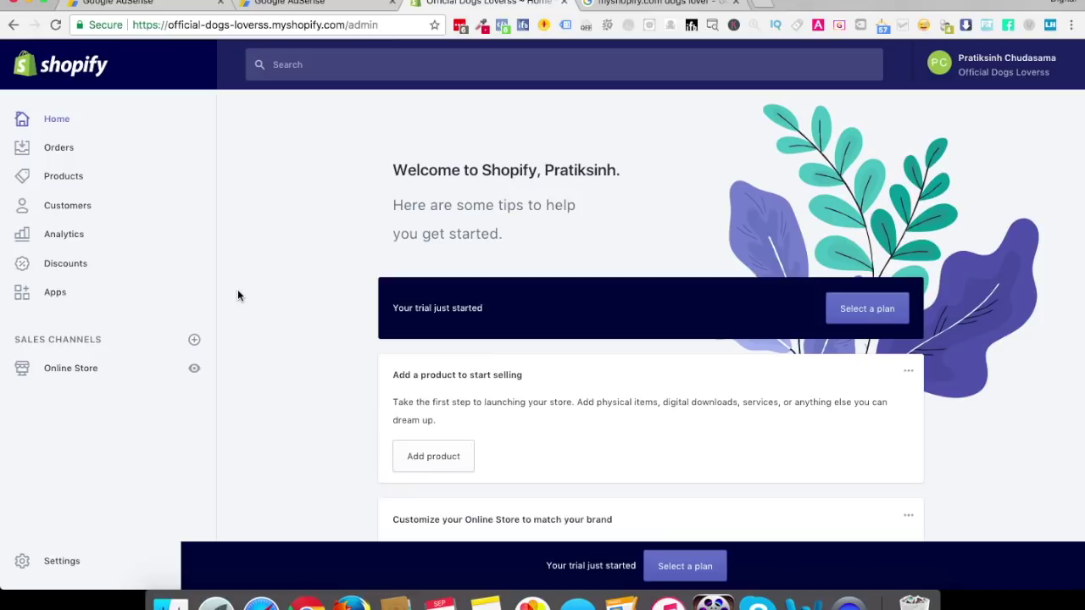
Review the current Debut theme under Online Store > Themes and launch the Theme Store in a new tab
left_click(65, 375)
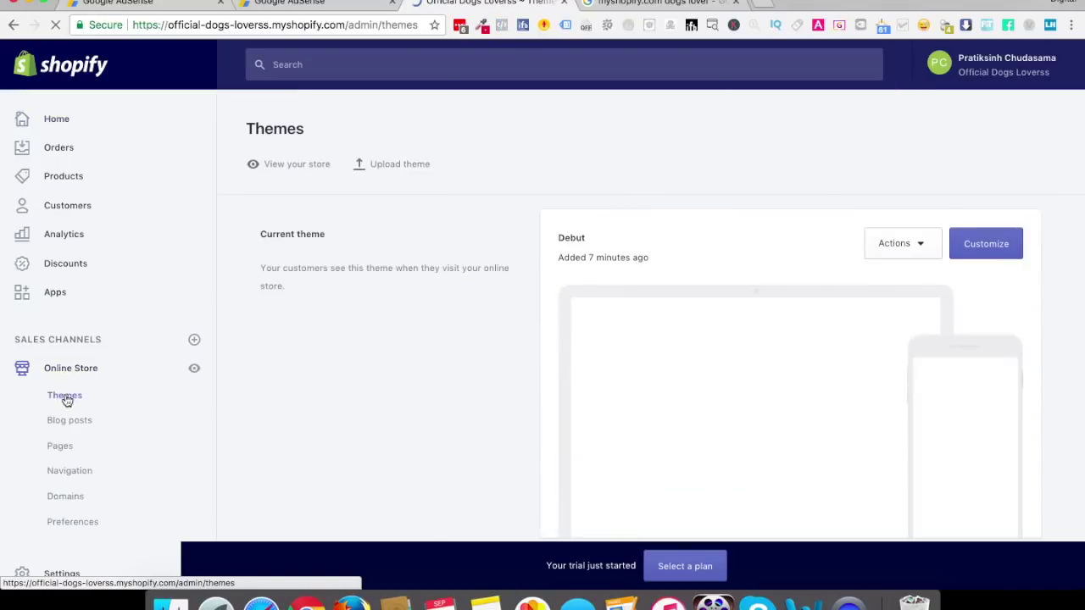
left_click(71, 404)
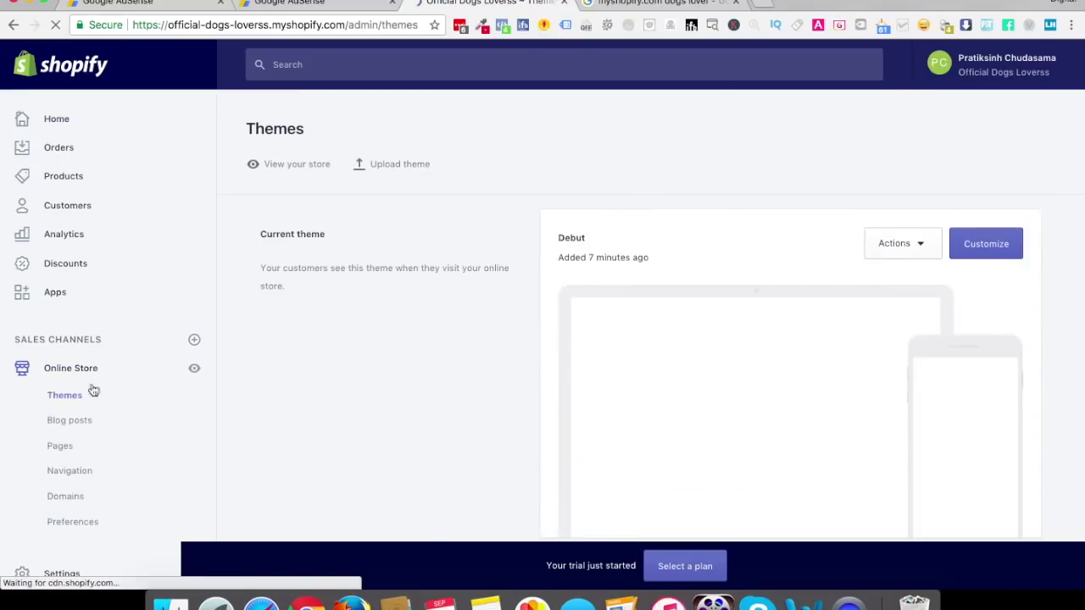
scroll(786, 352, "down", 10)
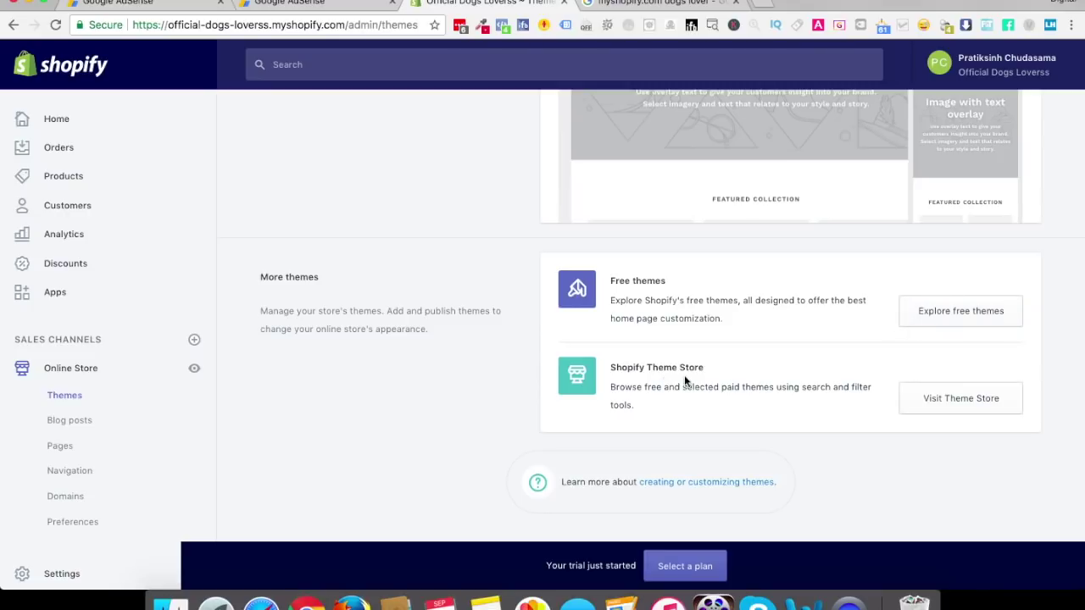
left_click(943, 407)
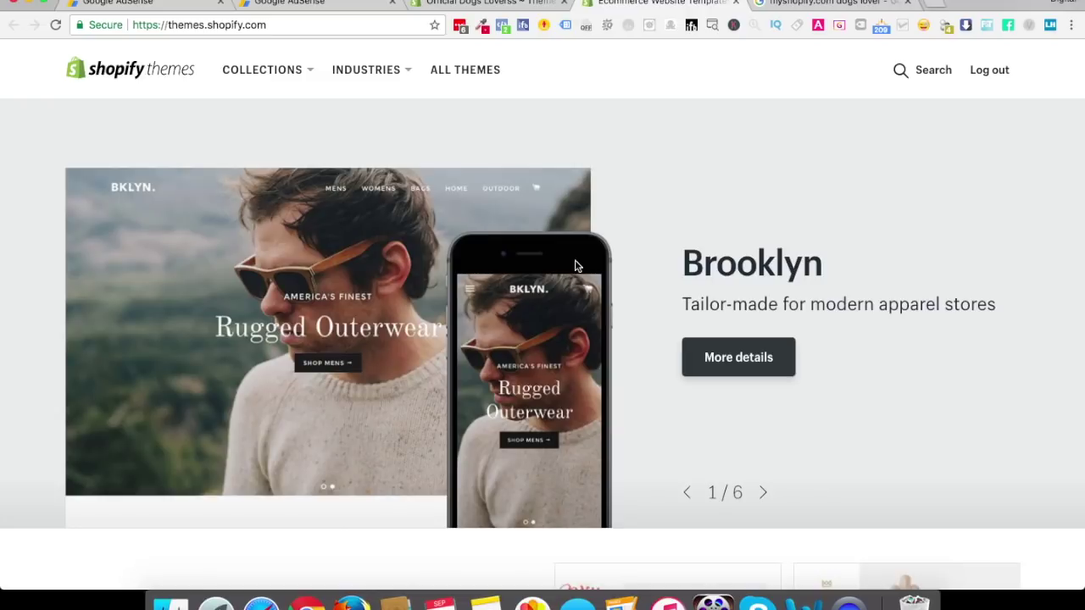
Search the Theme Store for 'elegant' and filter to Free themes, leaving only Brooklyn
scroll(529, 484, "down", 10)
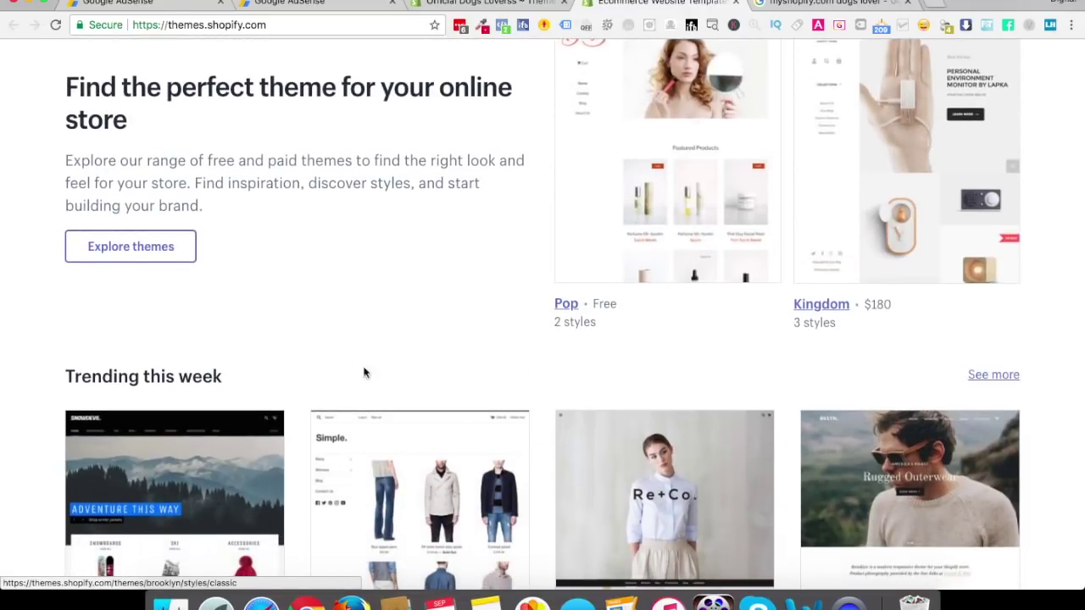
scroll(378, 360, "up", 10)
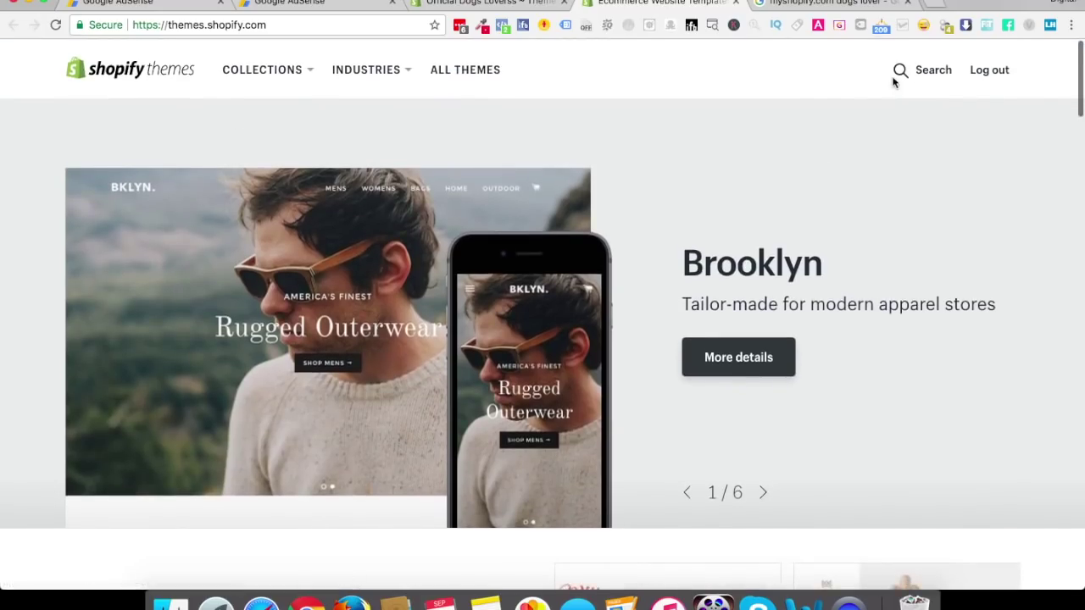
left_click(918, 74)
type("elegant")
key("Return")
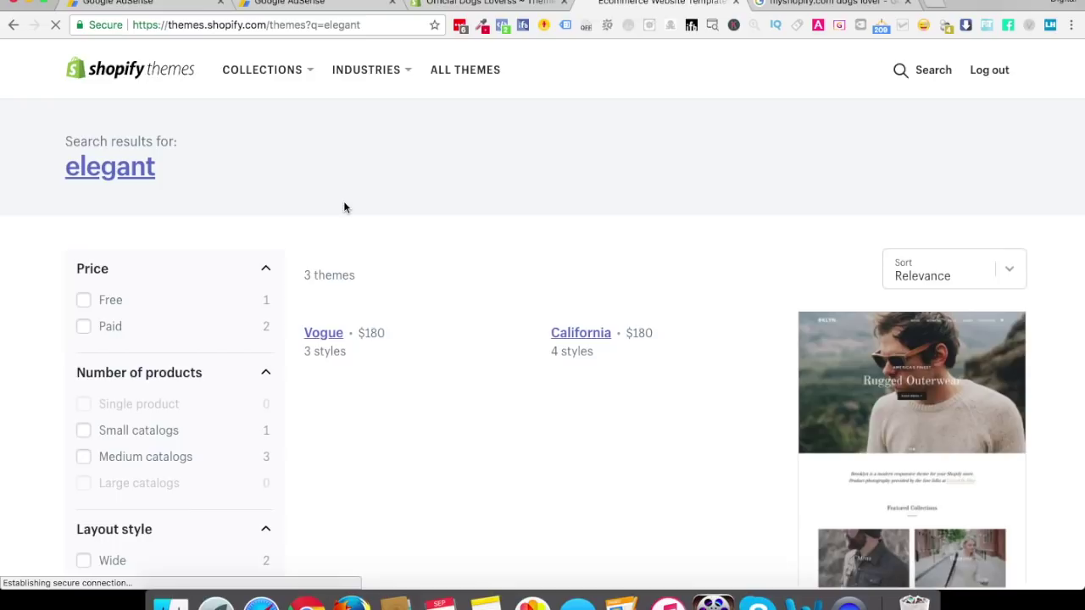
scroll(467, 300, "down", 4)
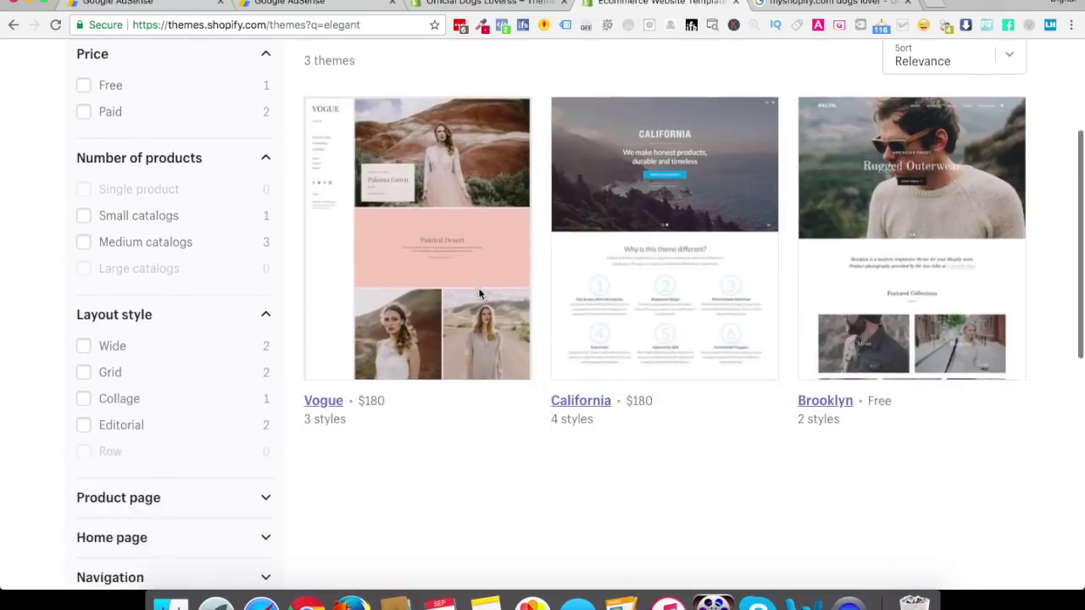
scroll(255, 315, "up", 4)
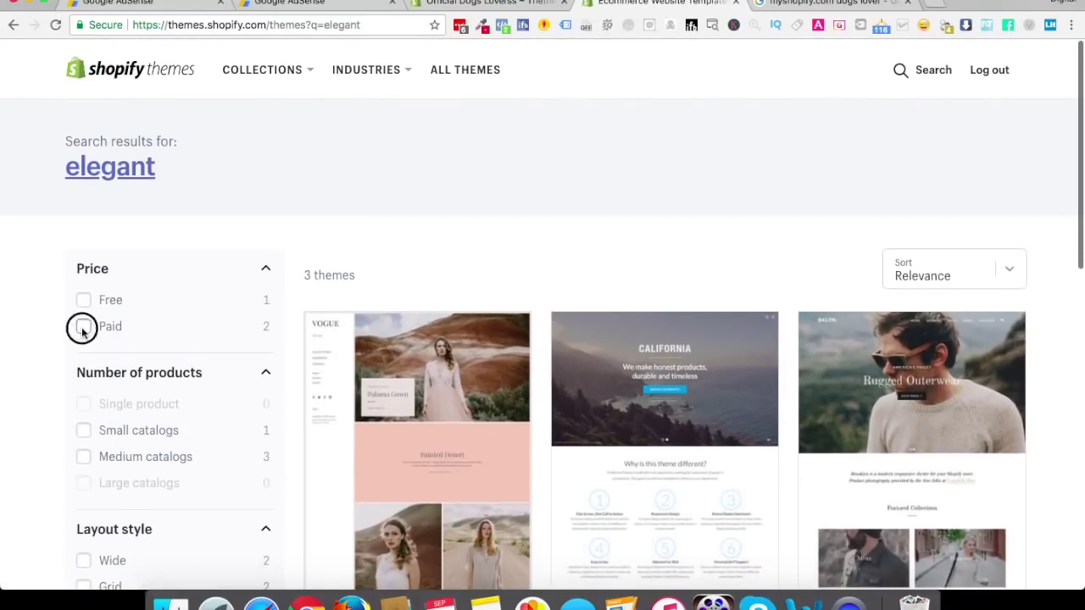
left_click(83, 327)
scroll(430, 329, "down", 2)
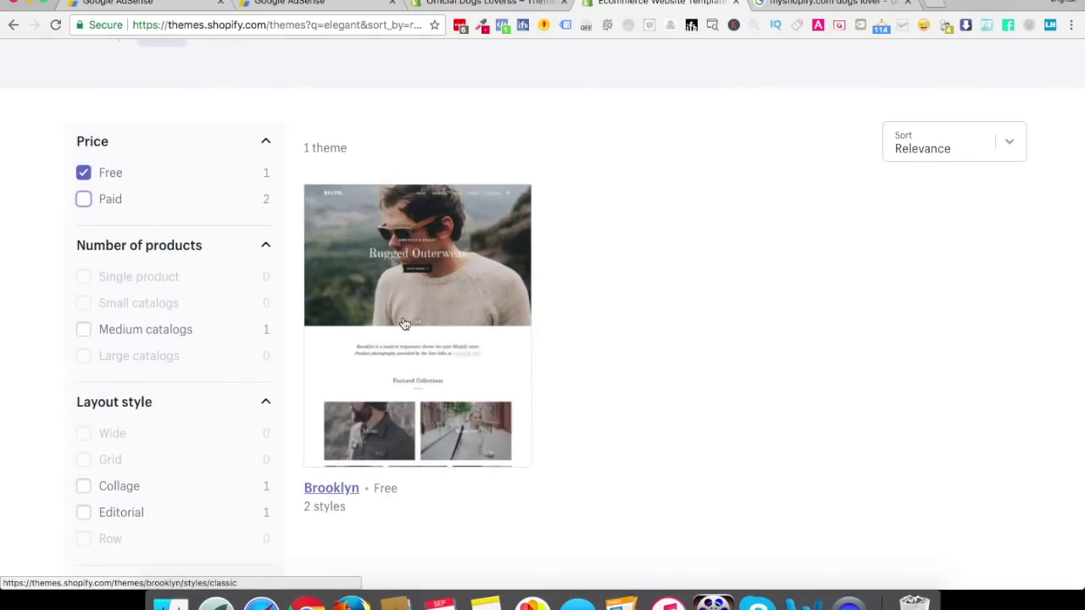
Open the Brooklyn theme's details page and scroll through its live demo
left_click(405, 324)
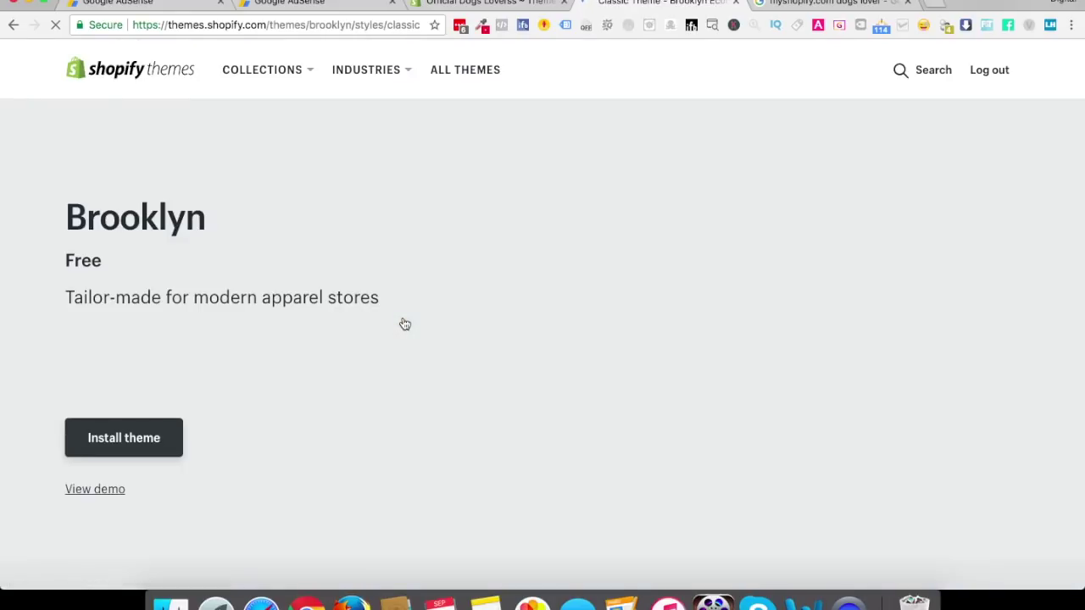
scroll(407, 322, "down", 5)
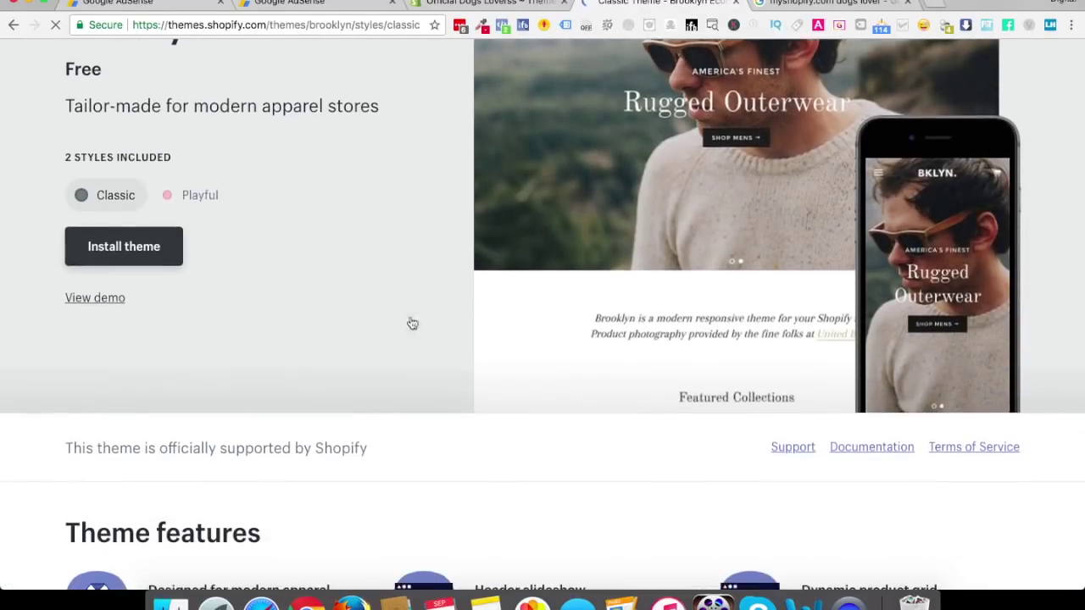
scroll(275, 263, "up", 1)
left_click(91, 321)
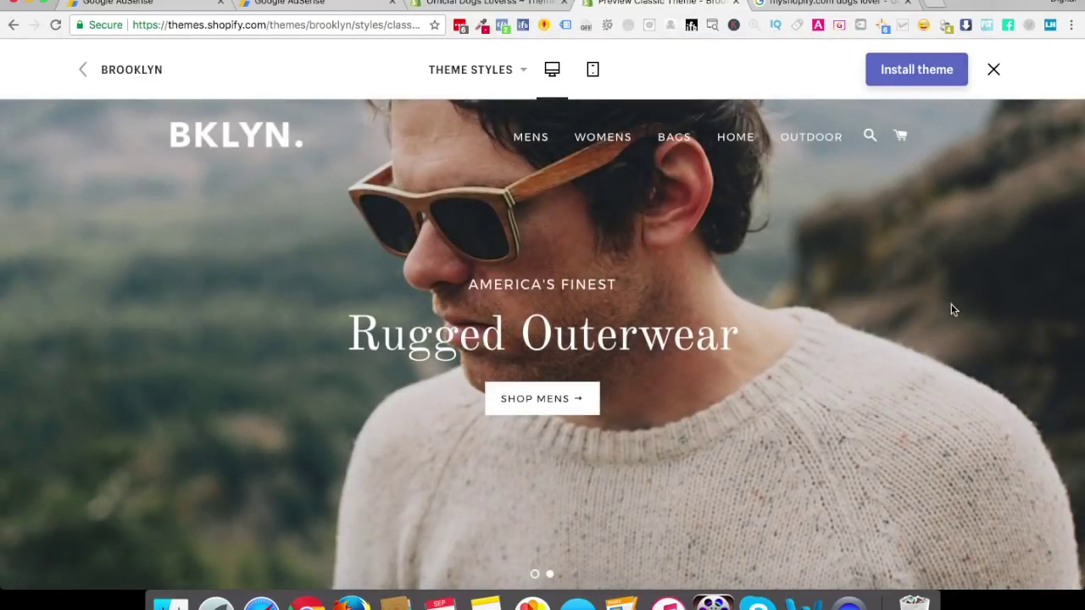
scroll(723, 340, "down", 10)
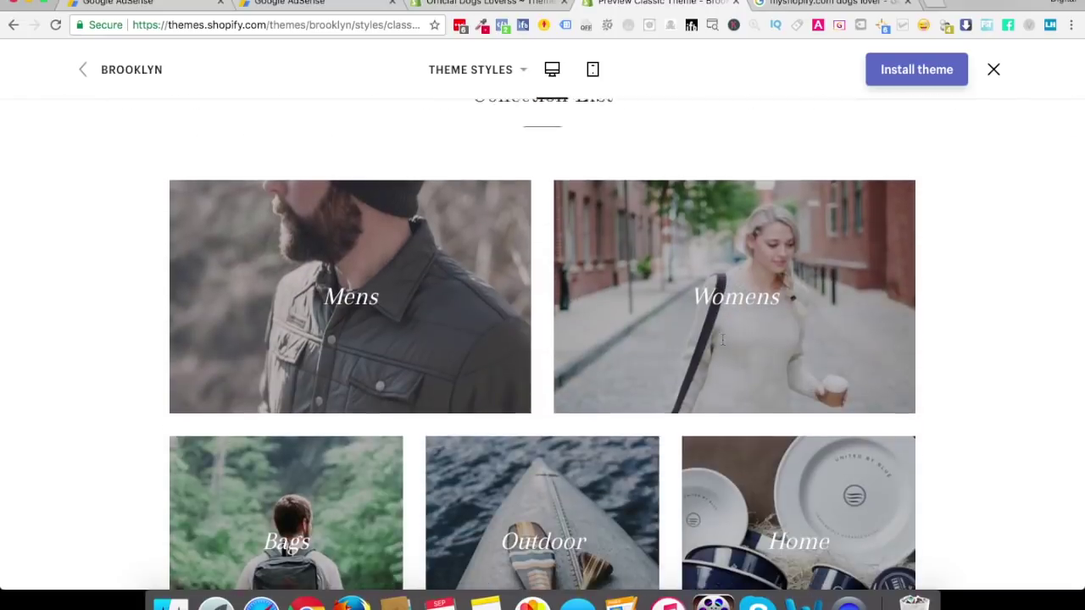
scroll(723, 340, "down", 15)
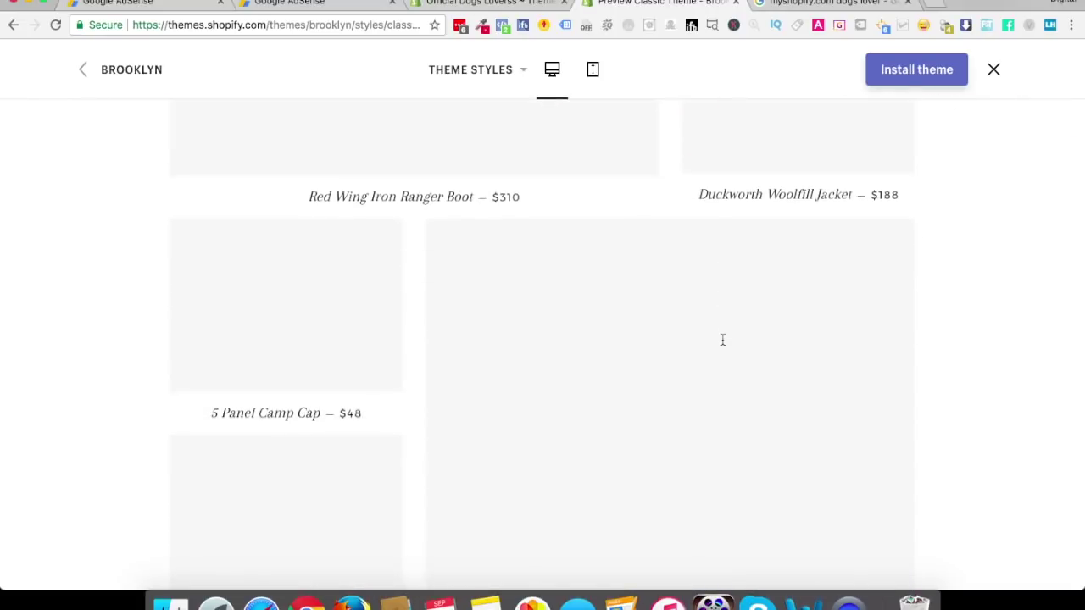
scroll(723, 340, "up", 20)
scroll(723, 340, "down", 8)
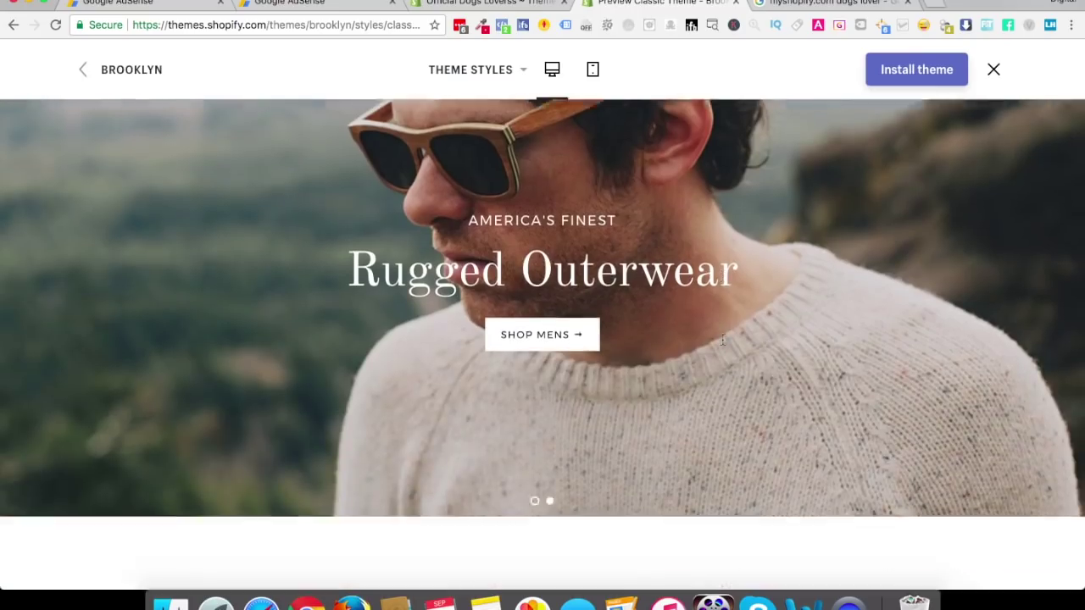
Browse the demo's Outdoor collection and the Camp Stool product page
left_click(515, 307)
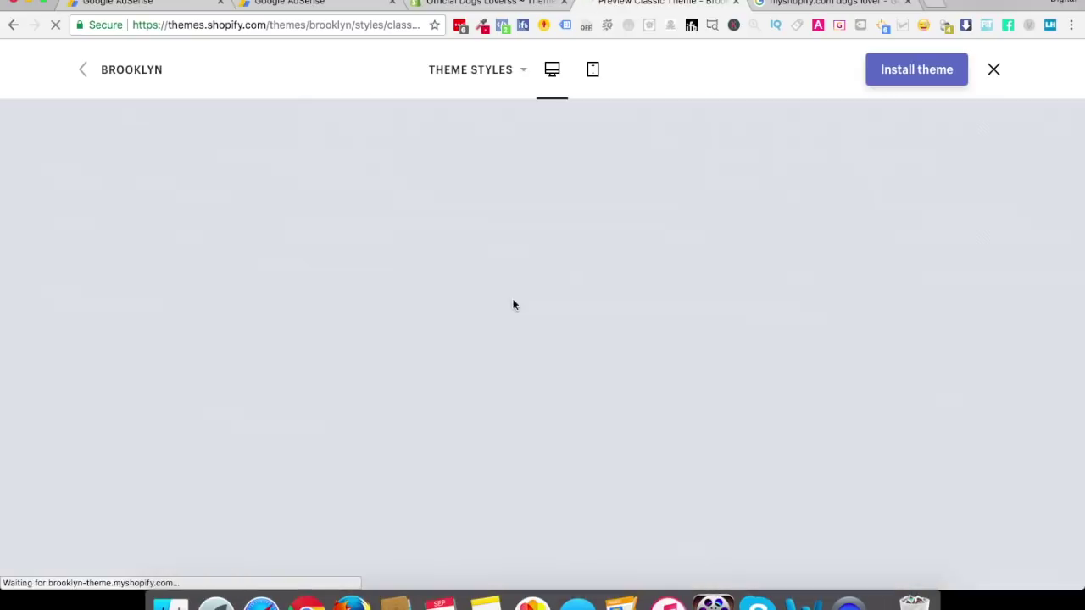
scroll(514, 305, "down", 5)
left_click(437, 309)
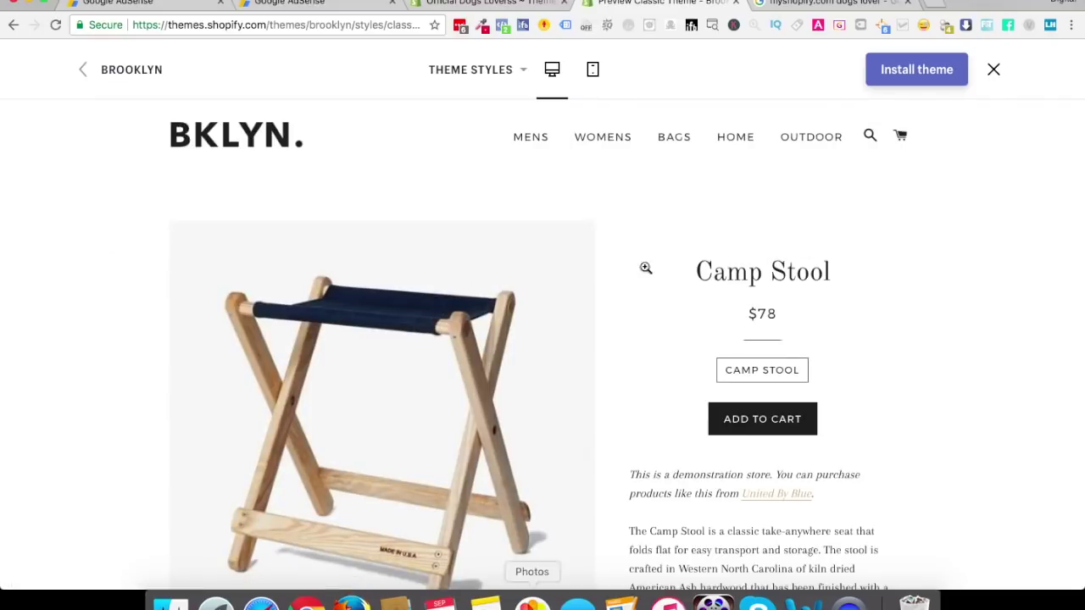
scroll(884, 424, "down", 8)
scroll(884, 426, "down", 3)
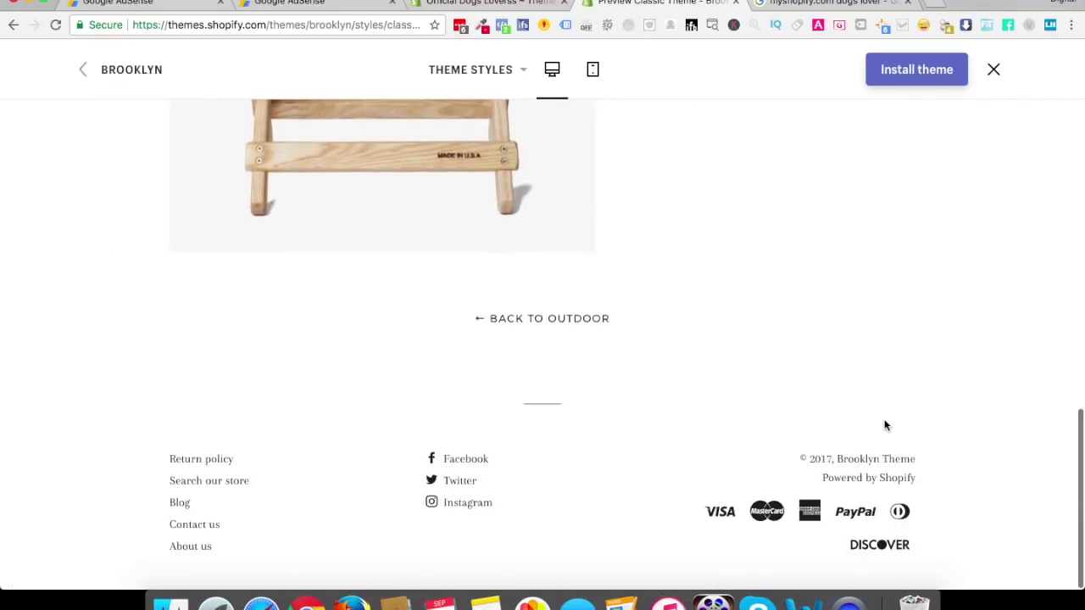
scroll(884, 425, "up", 15)
Preview the demo in mobile layout, browse the Mens collection, then start installing Brooklyn
left_click(598, 71)
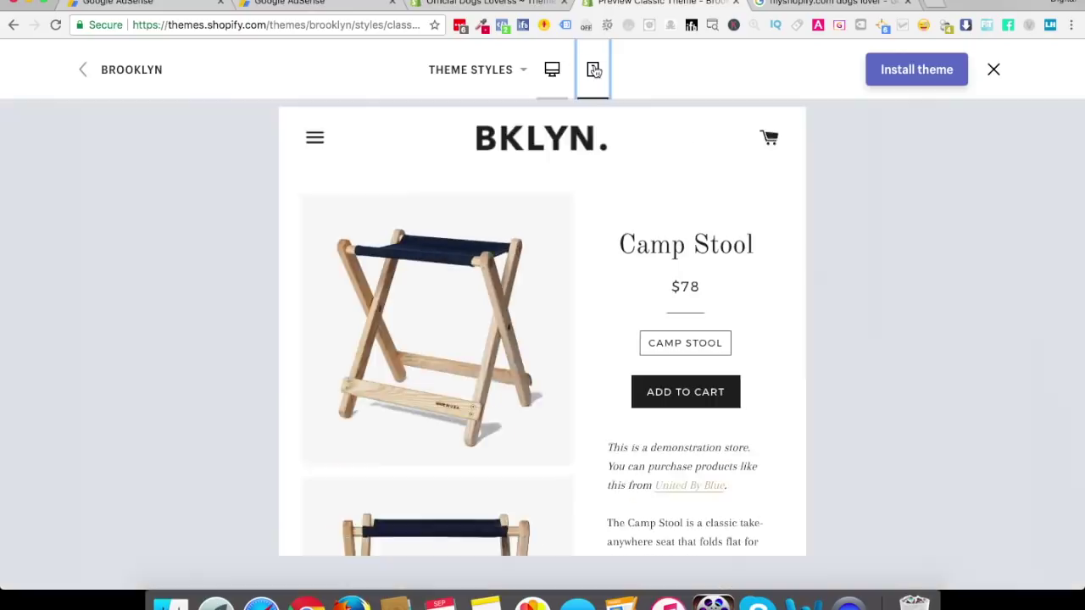
scroll(561, 370, "down", 15)
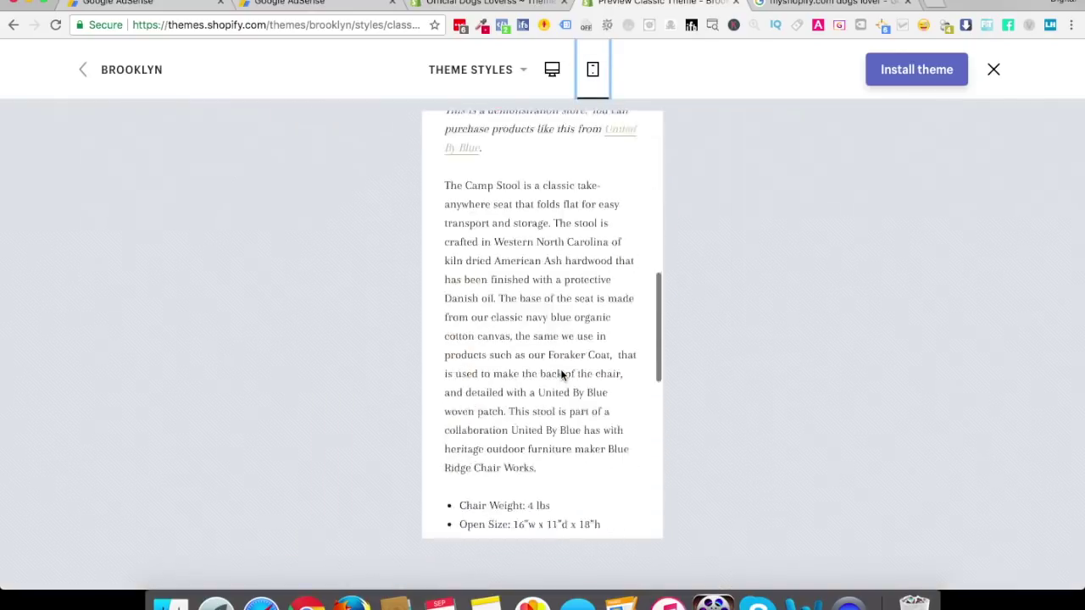
scroll(561, 371, "up", 10)
scroll(560, 373, "up", 10)
scroll(560, 373, "down", 10)
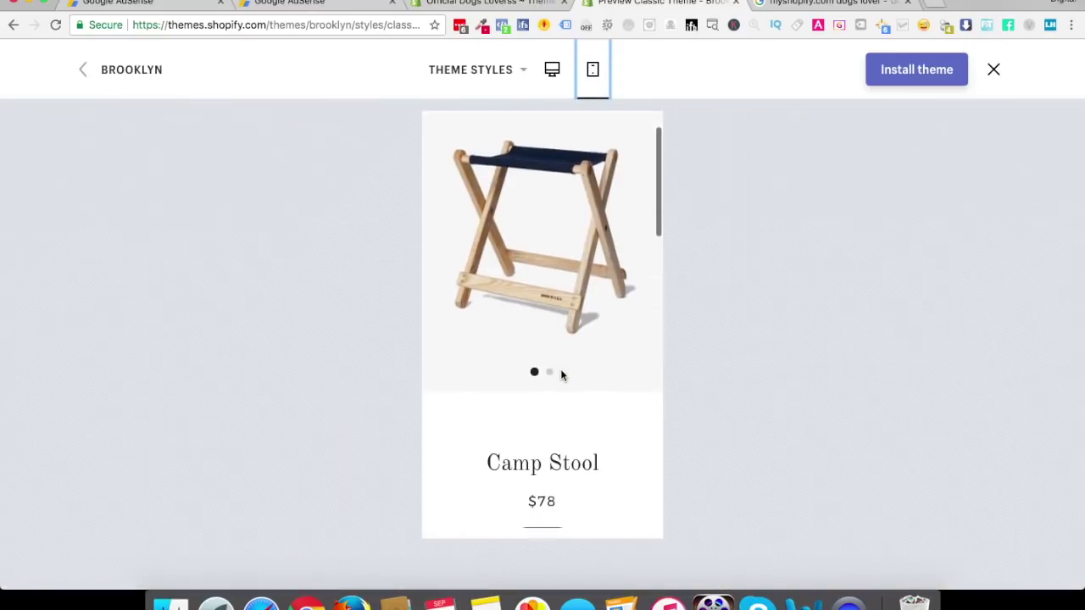
scroll(528, 363, "up", 10)
left_click(435, 128)
left_click(446, 208)
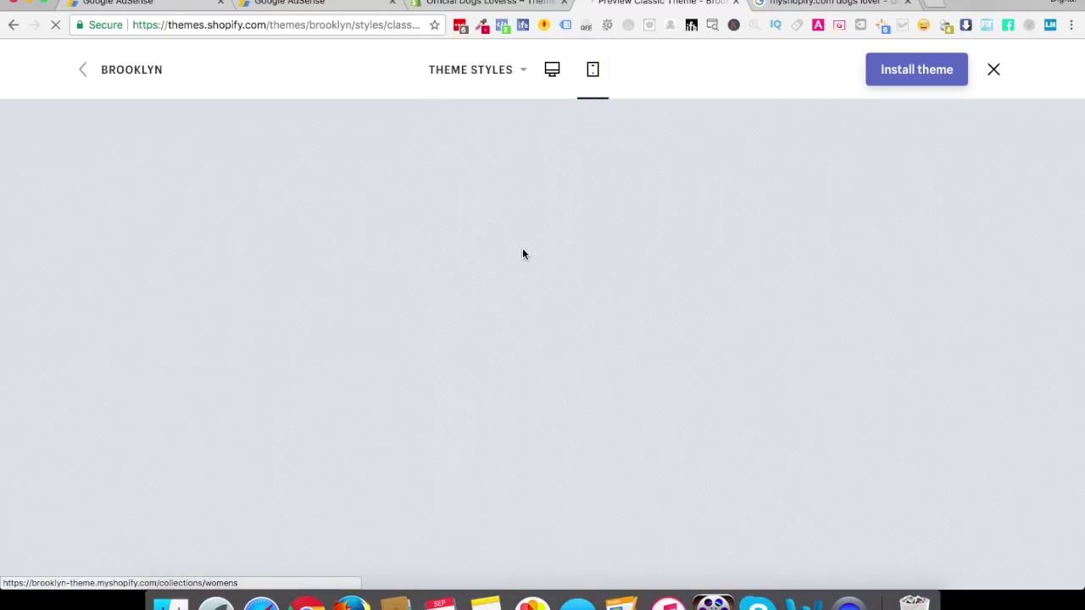
scroll(528, 356, "down", 10)
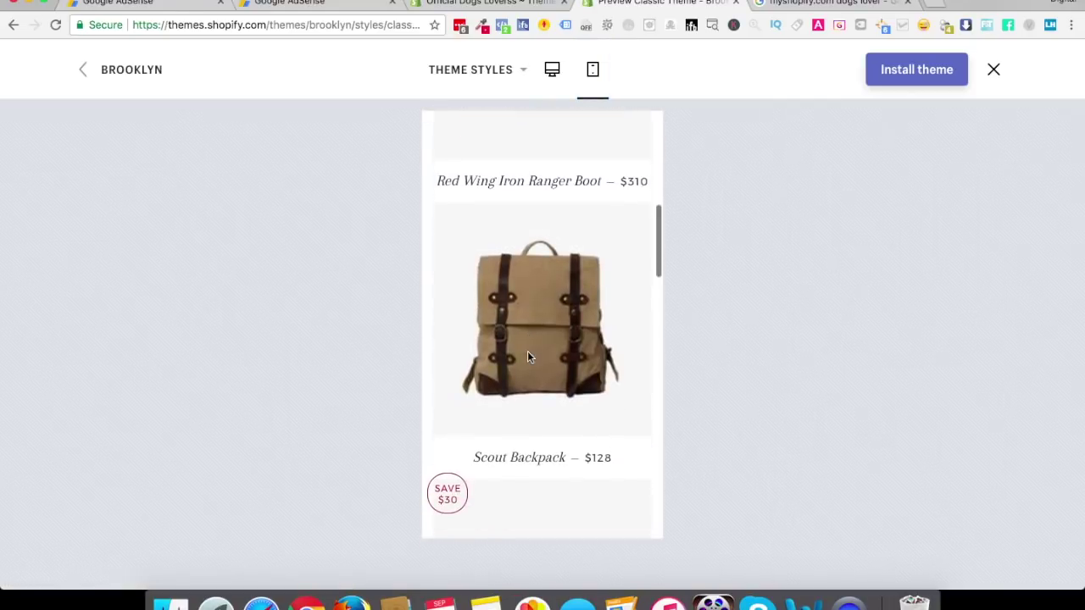
scroll(527, 357, "down", 3)
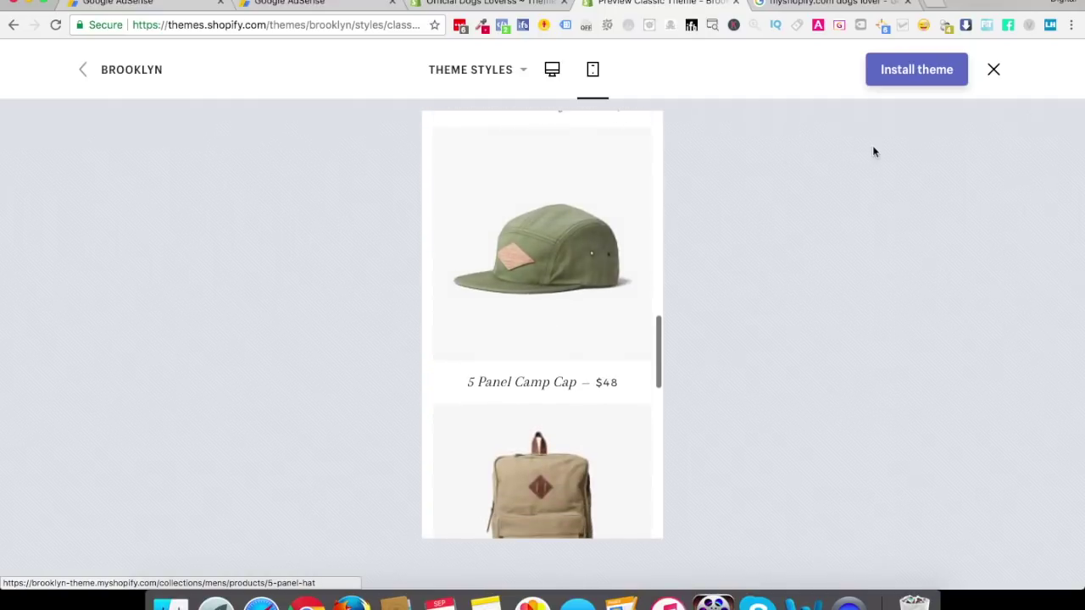
left_click(905, 67)
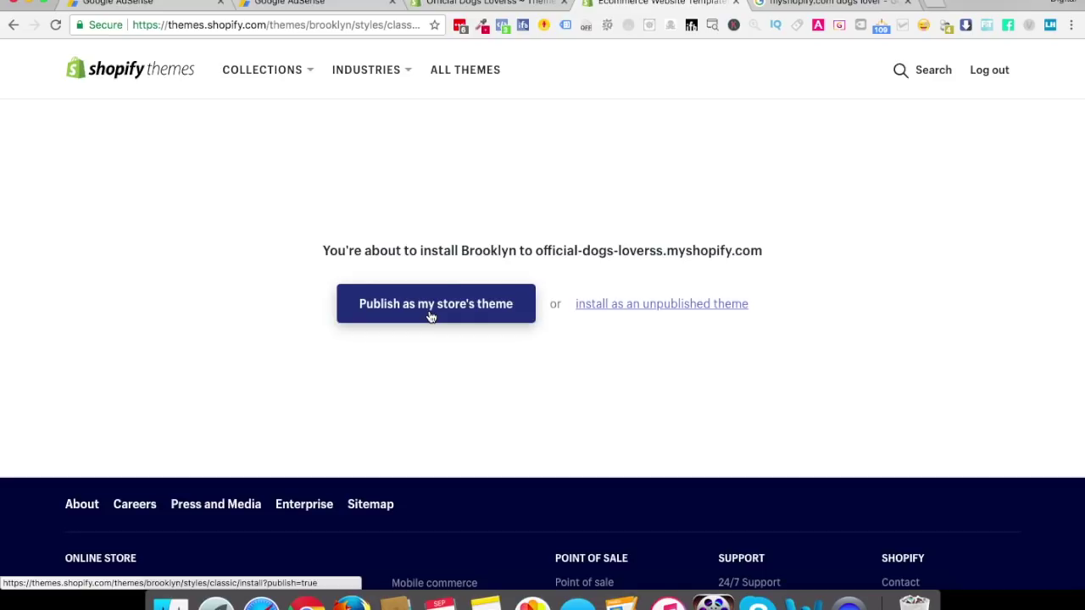
Publish Brooklyn as the store's live theme and go to the Theme Manager
left_click(437, 312)
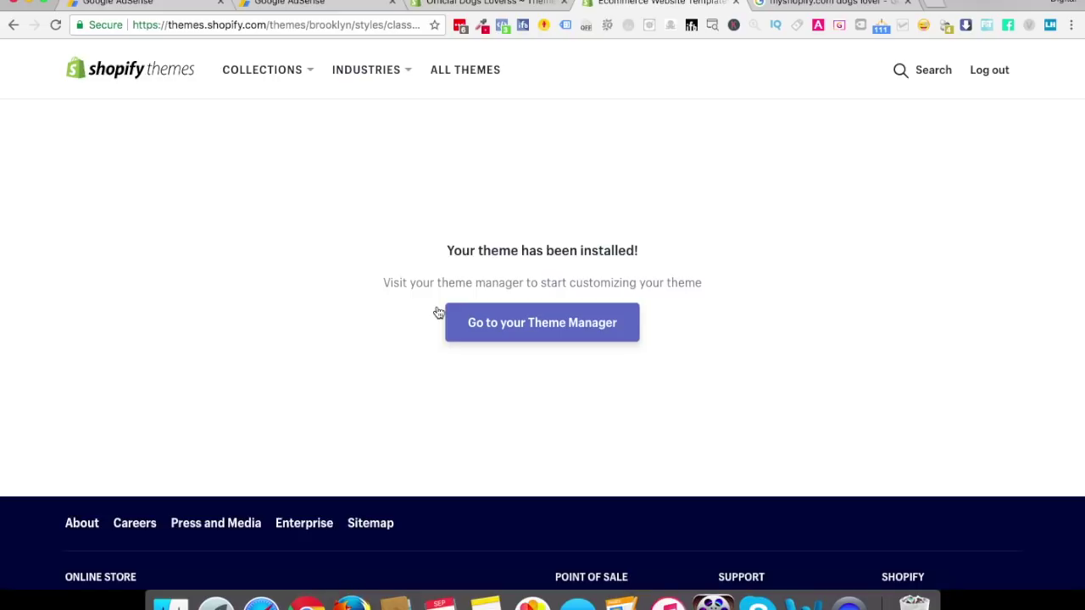
left_click(541, 326)
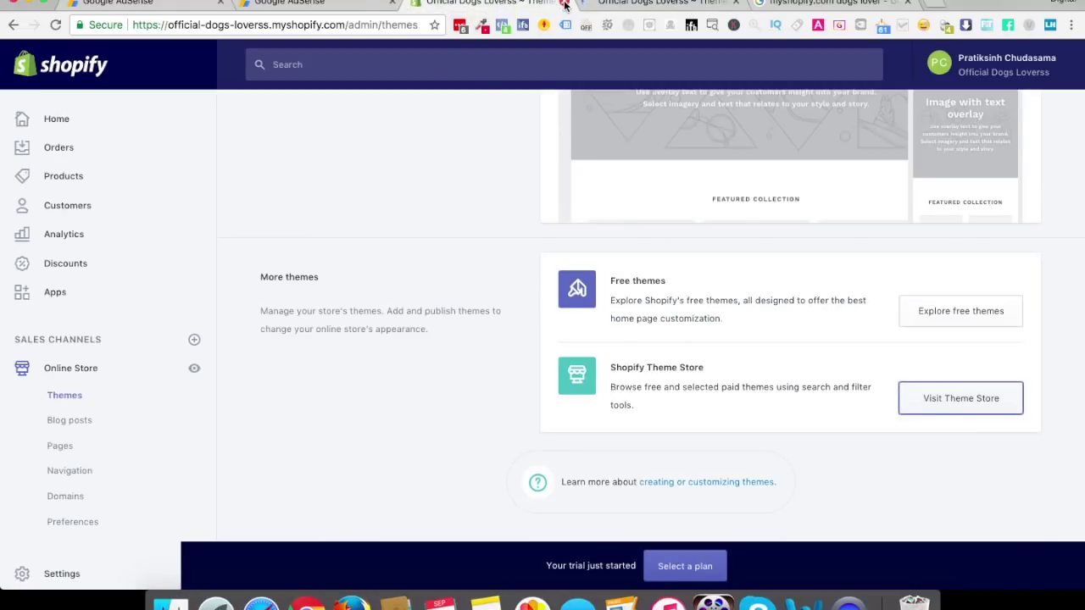
View the live Brooklyn storefront's hero banner, collections and newsletter, then return to the Themes admin page
left_click(564, 4)
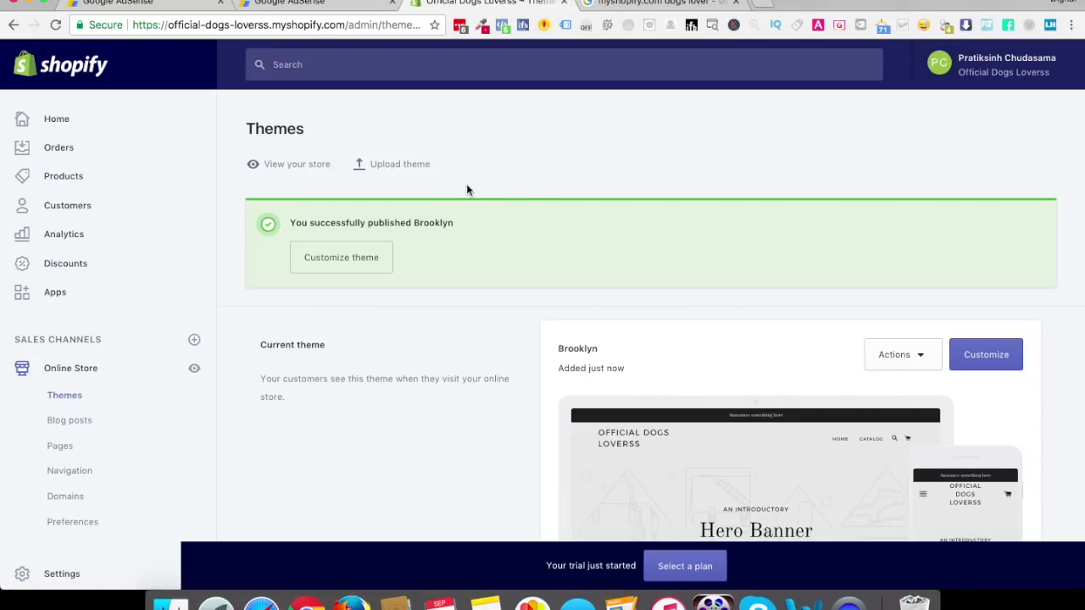
left_click(315, 168)
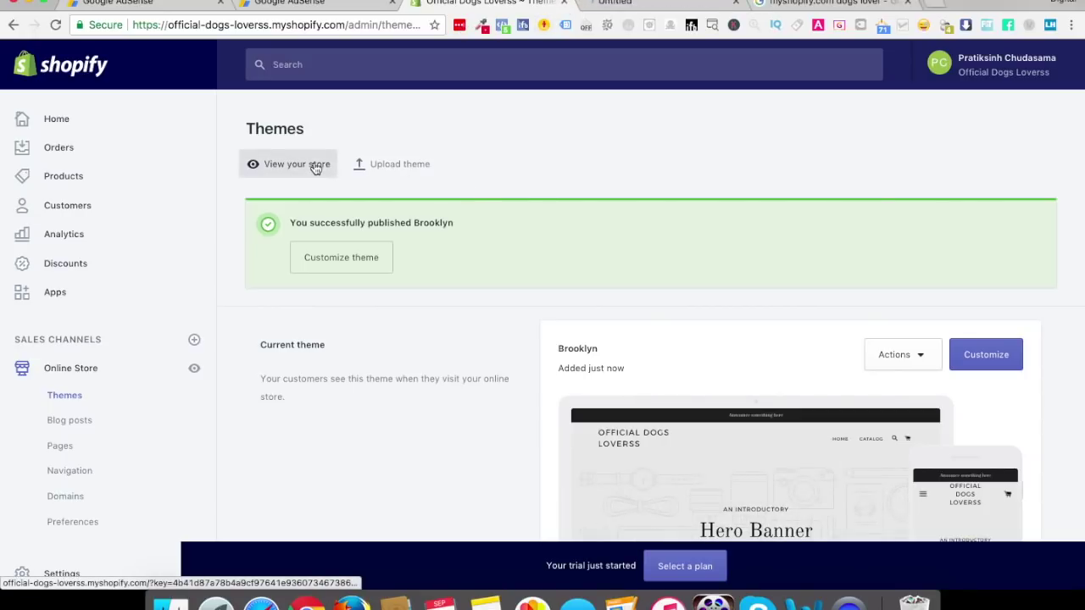
left_click(612, 5)
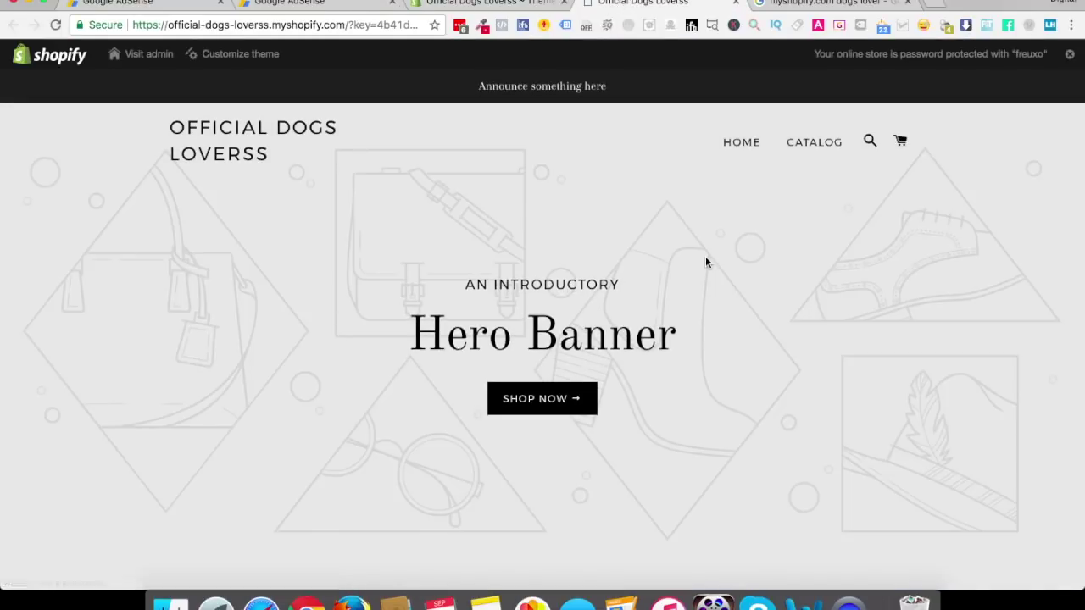
scroll(706, 261, "down", 15)
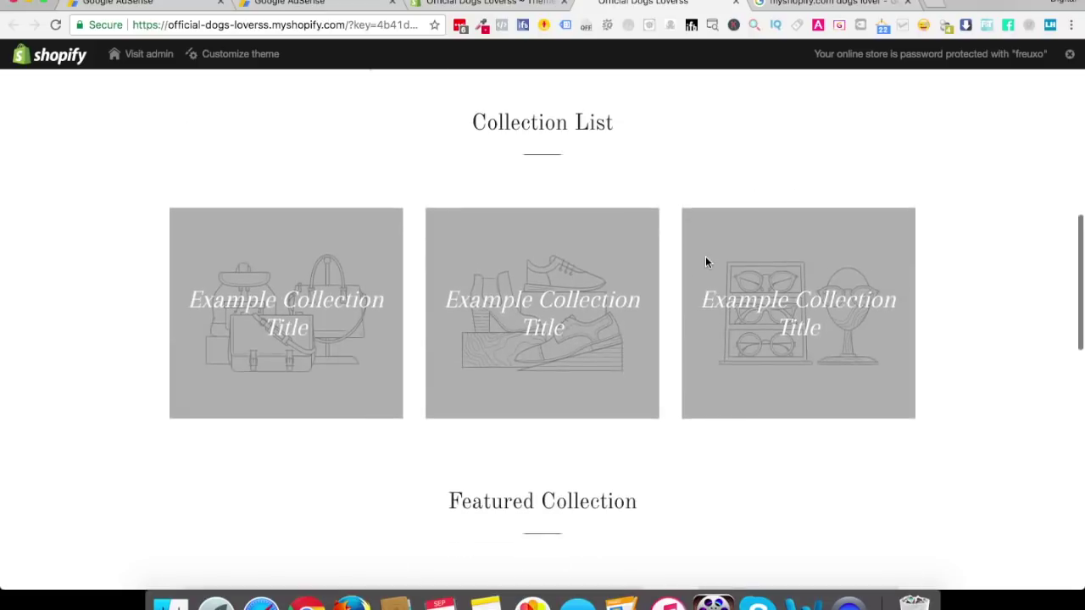
scroll(706, 262, "down", 5)
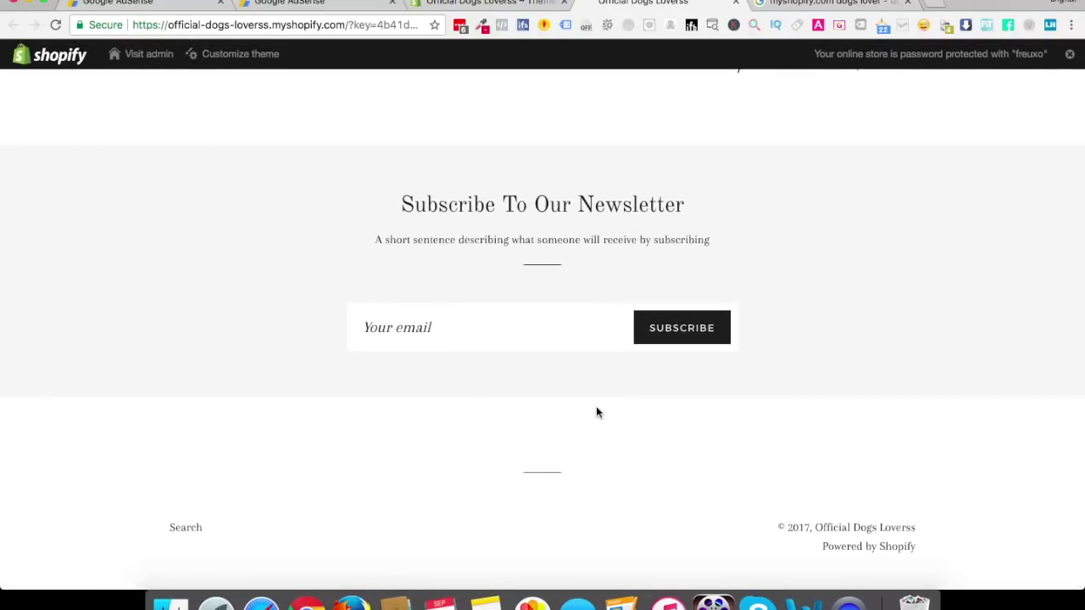
scroll(596, 413, "up", 20)
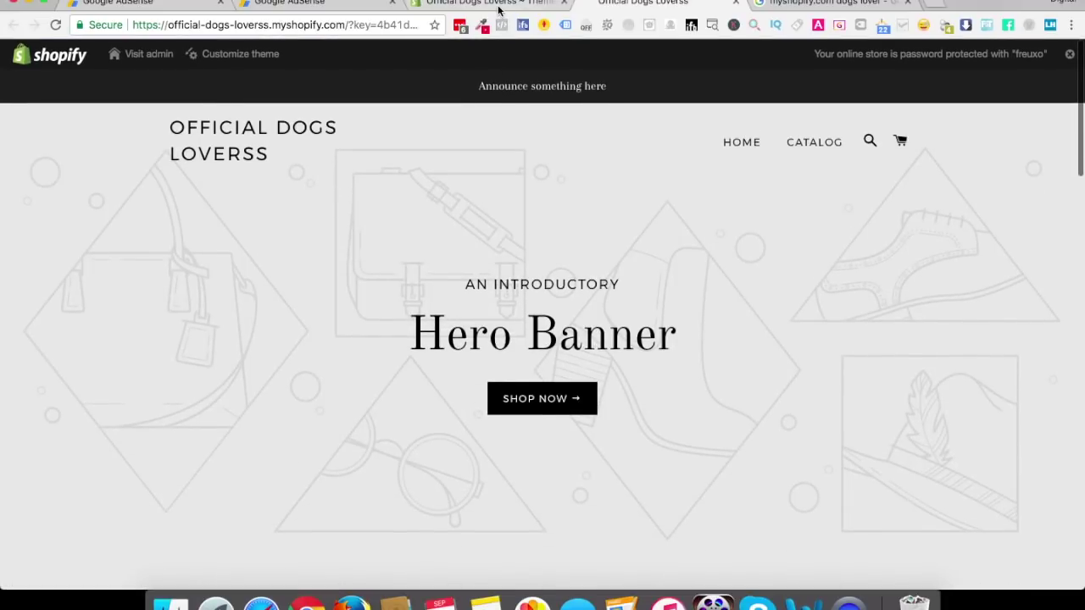
left_click(499, 7)
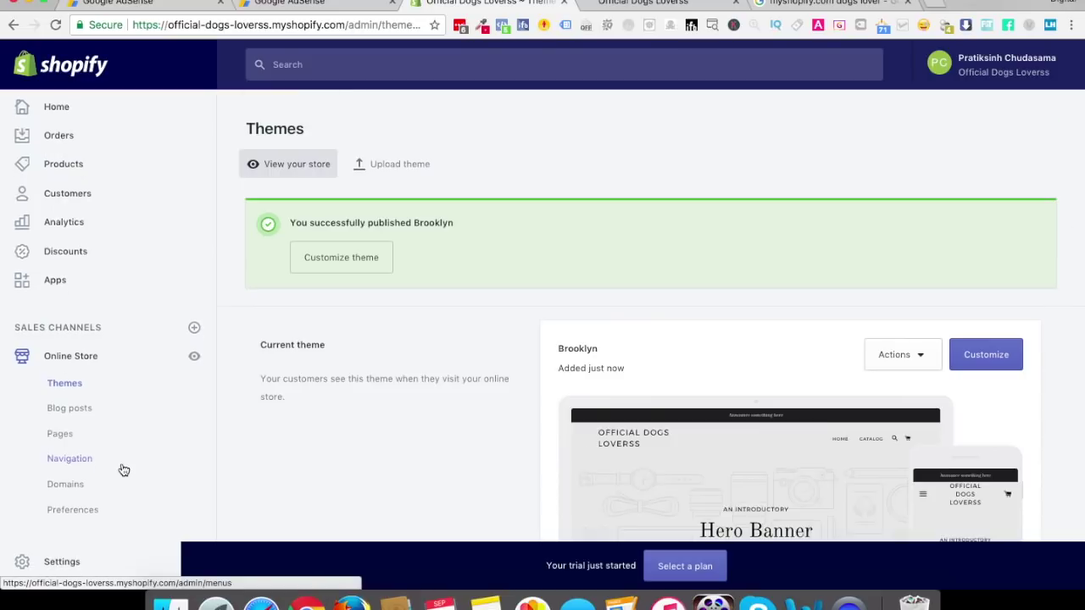
scroll(121, 467, "down", 5)
Remove the ?key= preview part from the storefront URL and reload official-dogs-loverss.myshopify.com
left_click(71, 566)
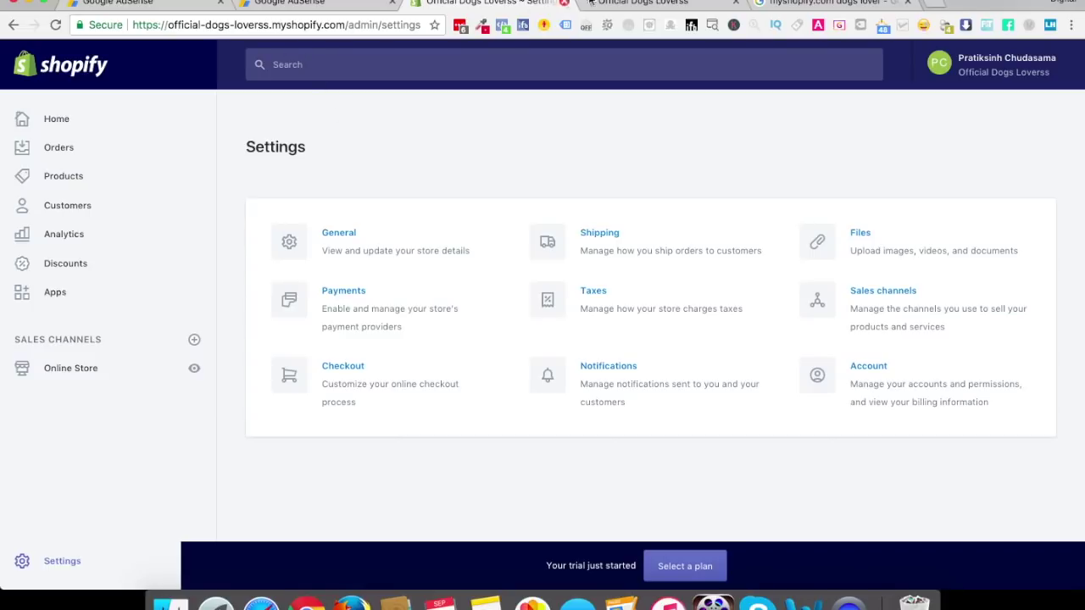
left_click(644, 4)
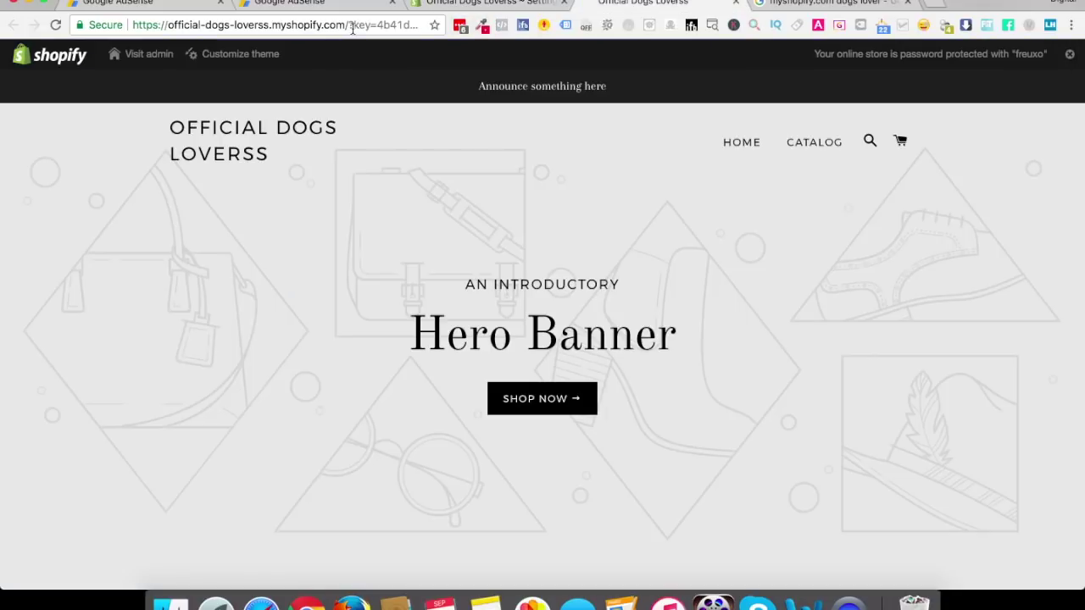
left_click(352, 25)
left_click(347, 25)
left_click_drag(346, 25, 525, 26)
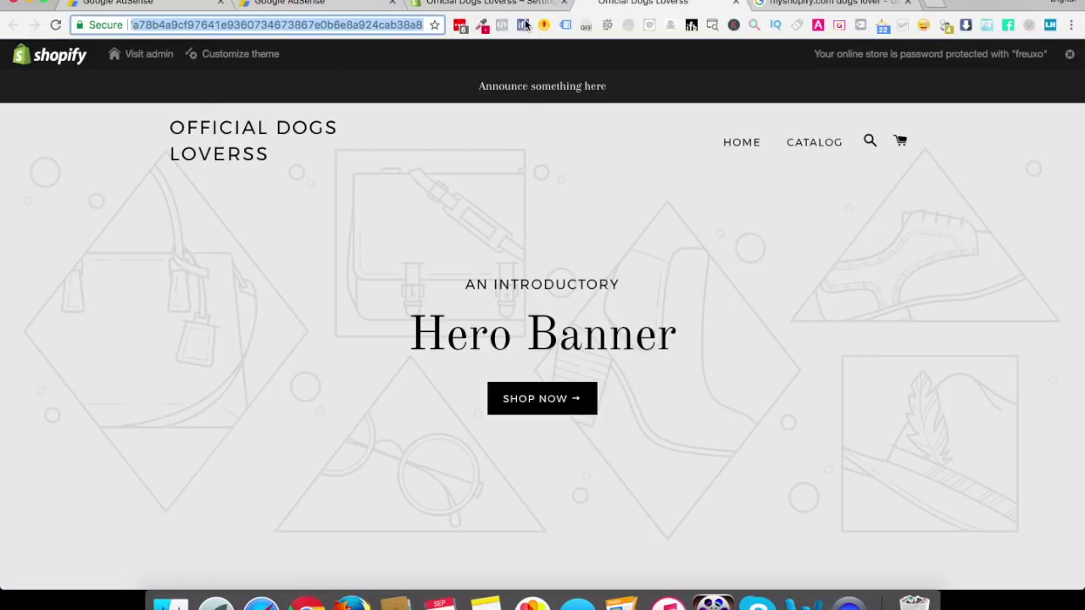
key("BackSpace")
key("Return")
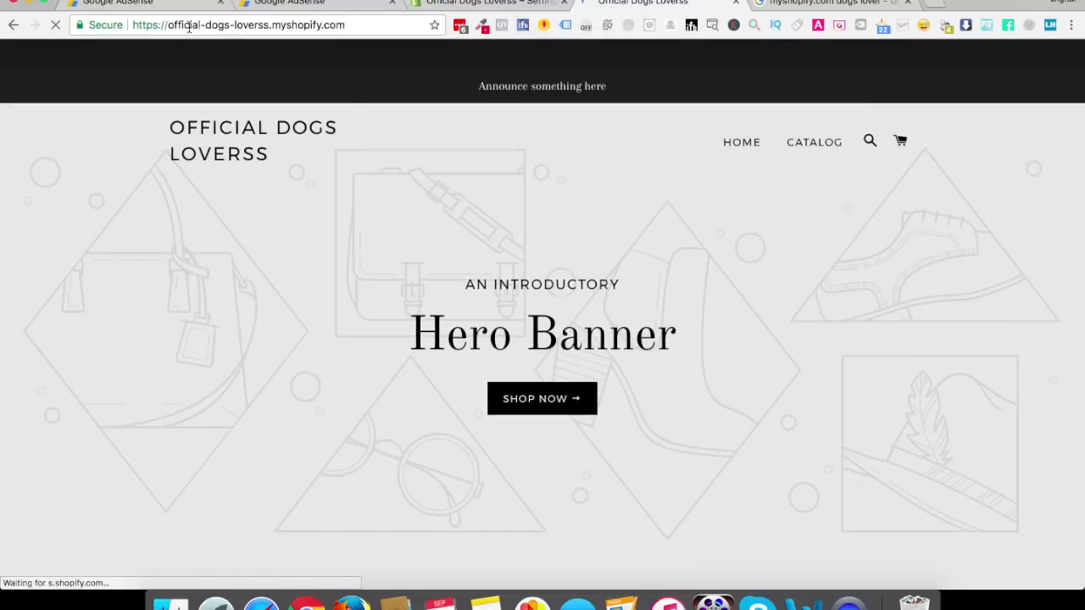
left_click_drag(168, 25, 271, 30)
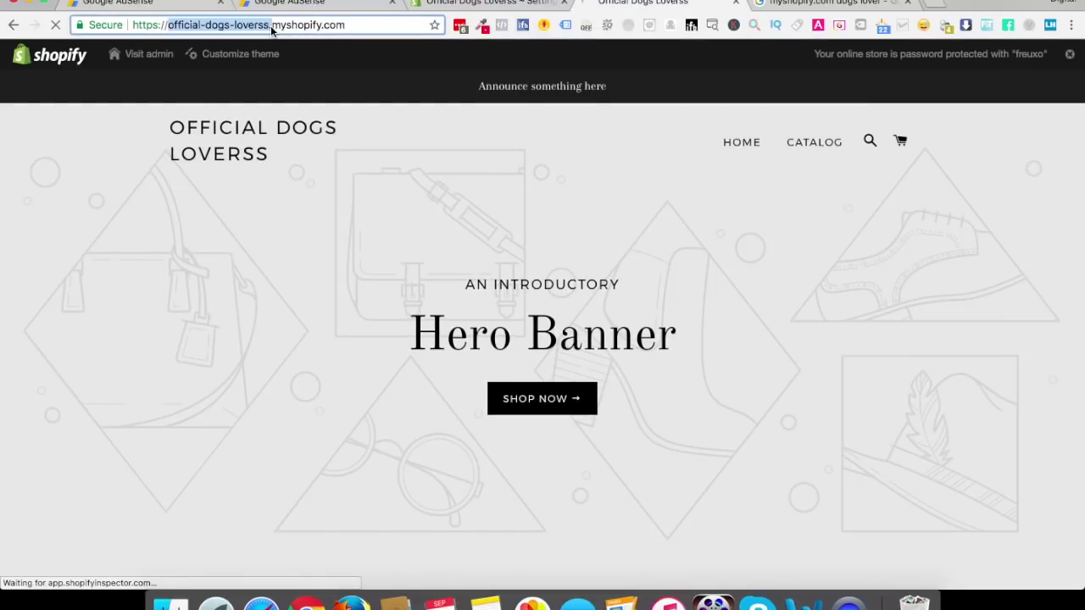
left_click(347, 25)
left_click_drag(330, 25, 143, 25)
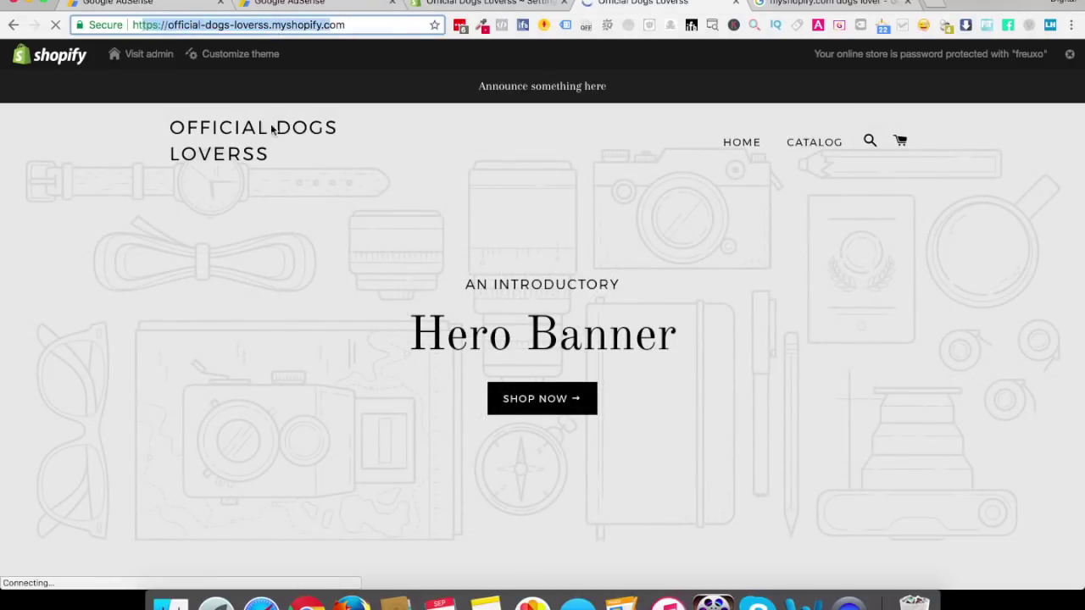
left_click(281, 208)
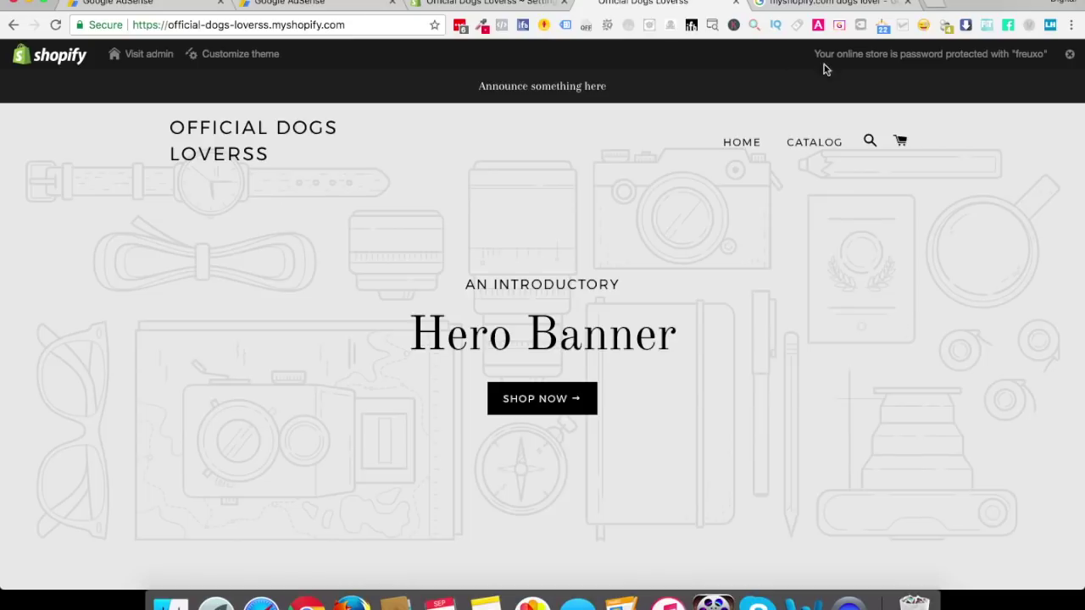
Go to YouTube in a new tab and type the search 'how to book'
left_click(823, 7)
left_click(939, 7)
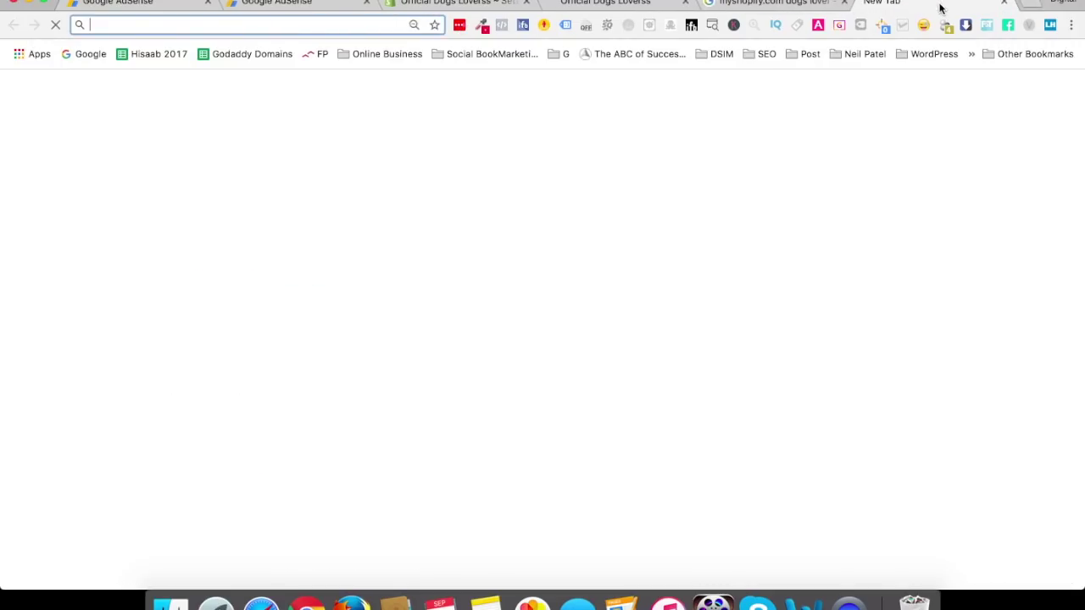
type("youtube")
key("Return")
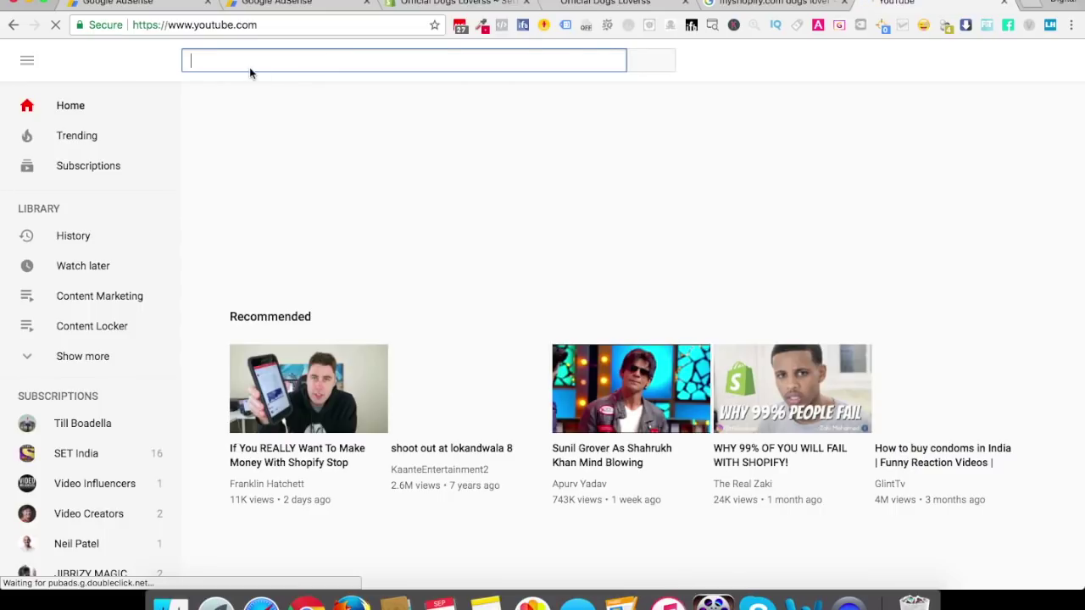
type("how ")
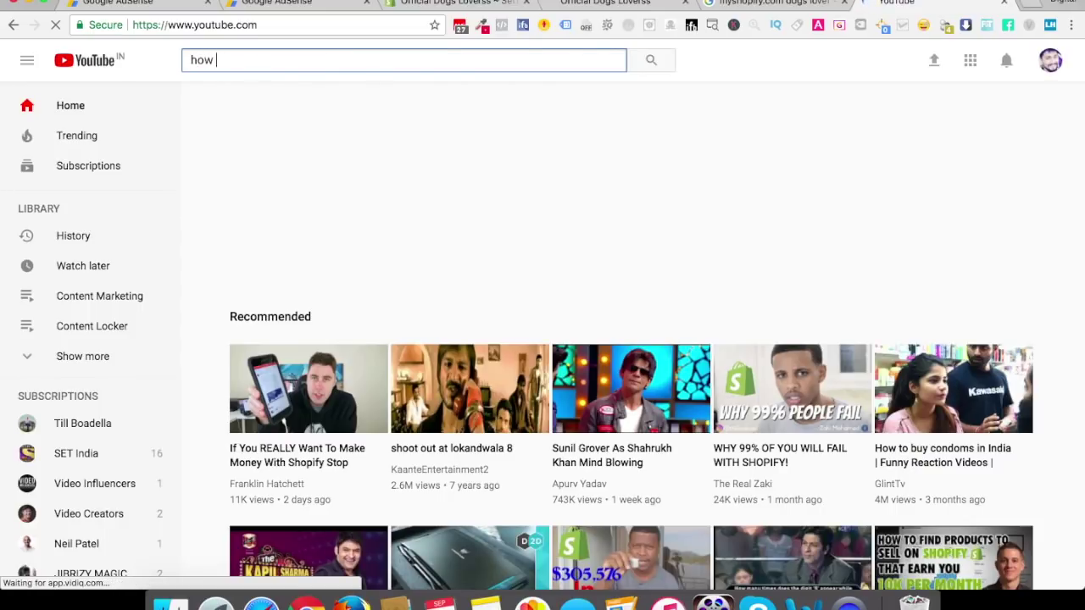
type("to book")
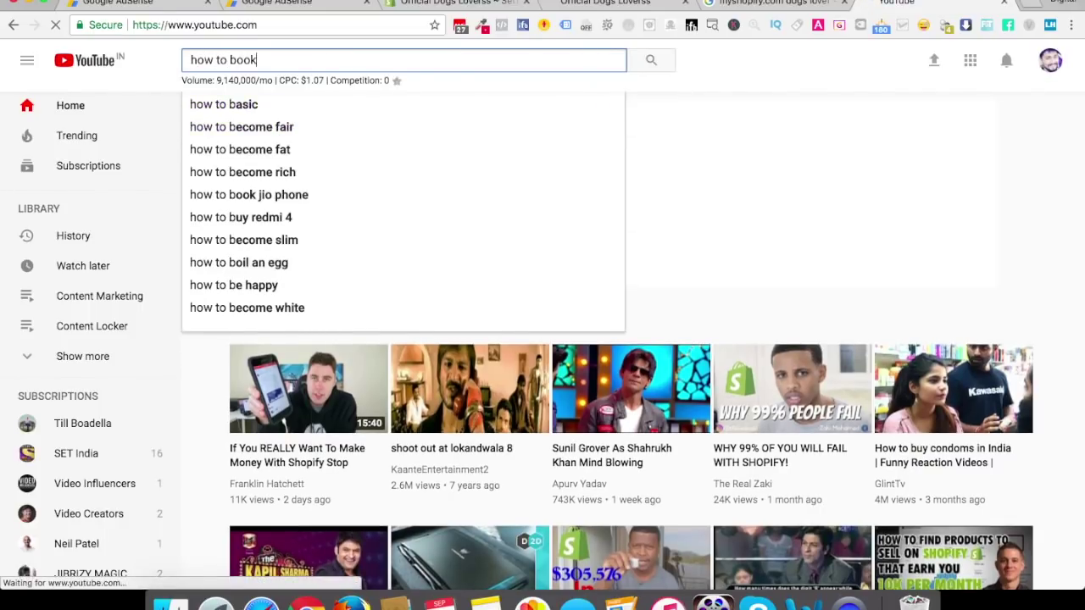
key("super+a")
key("Right")
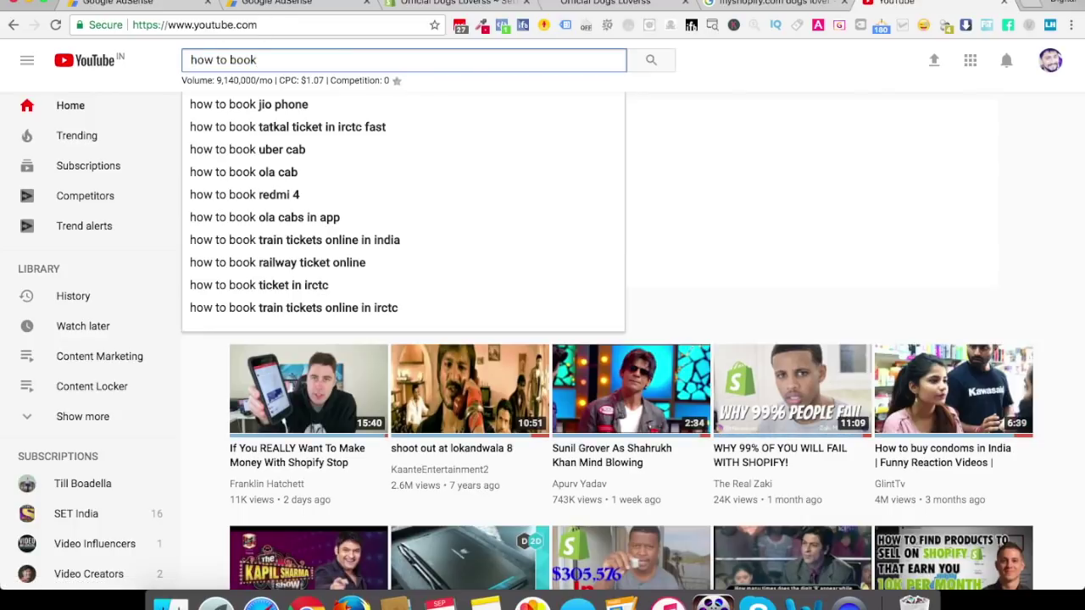
key("Return")
key("super+a")
Load digitalmarketingforfree.com's Start A Blog page and follow its buy-a-domain guide link
left_click(227, 28)
type("digit")
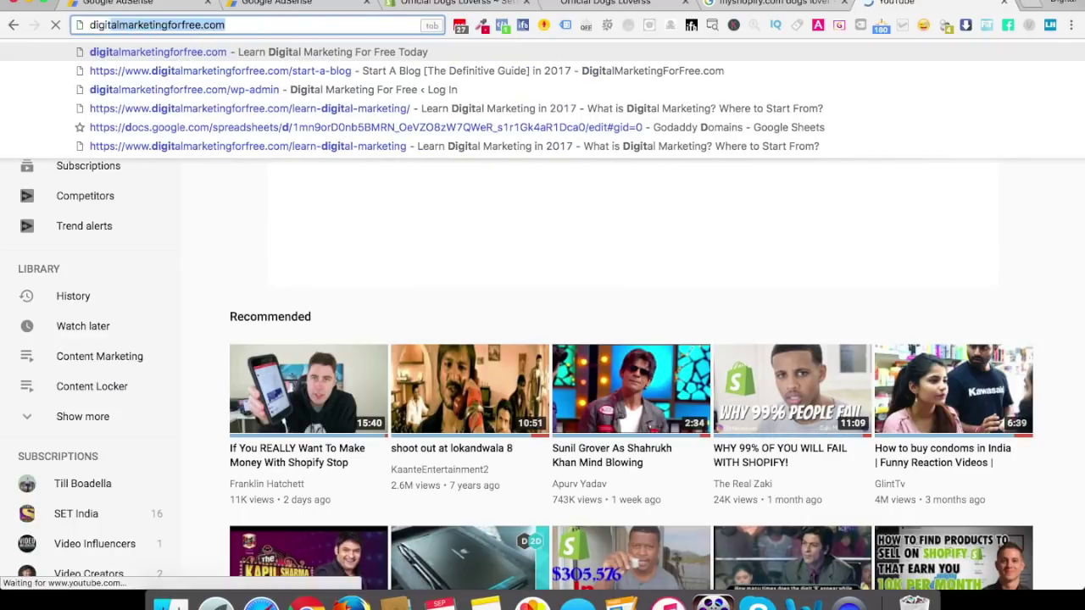
key("Down")
key("Return")
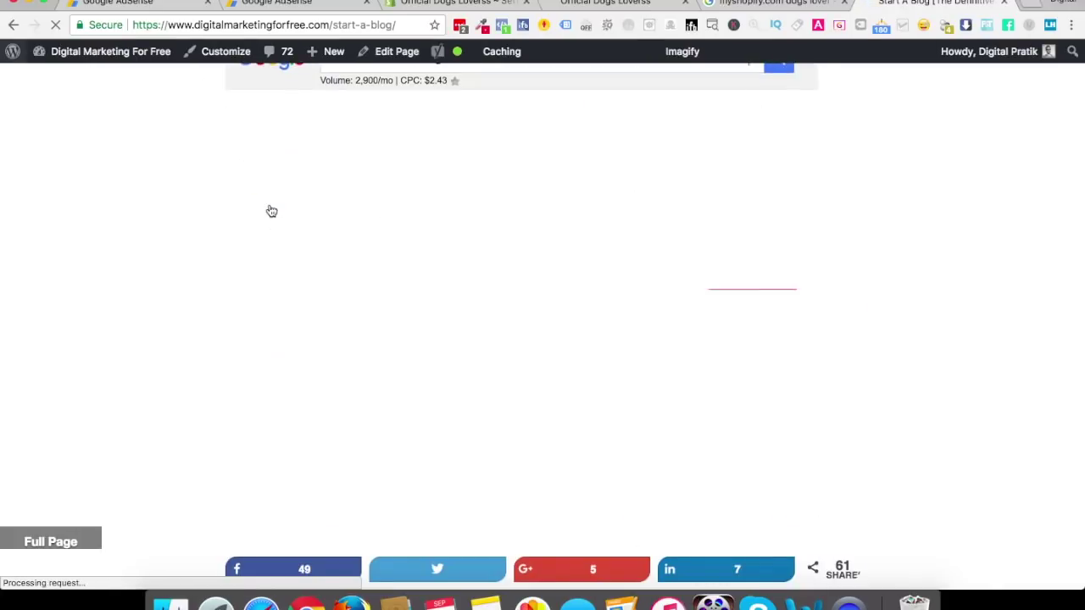
scroll(605, 346, "down", 4)
scroll(605, 347, "down", 10)
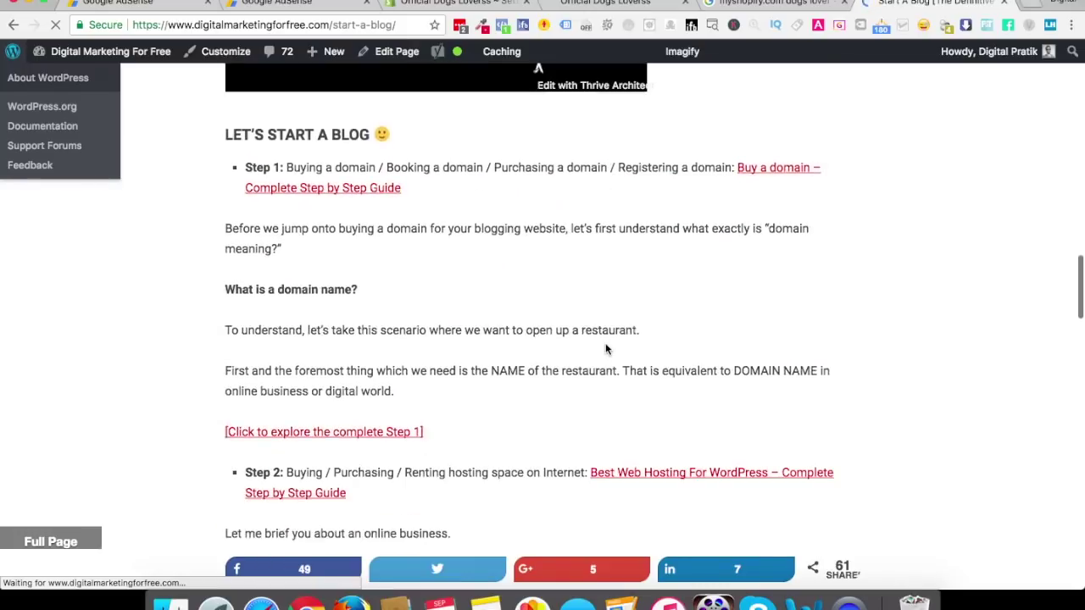
left_click(337, 144)
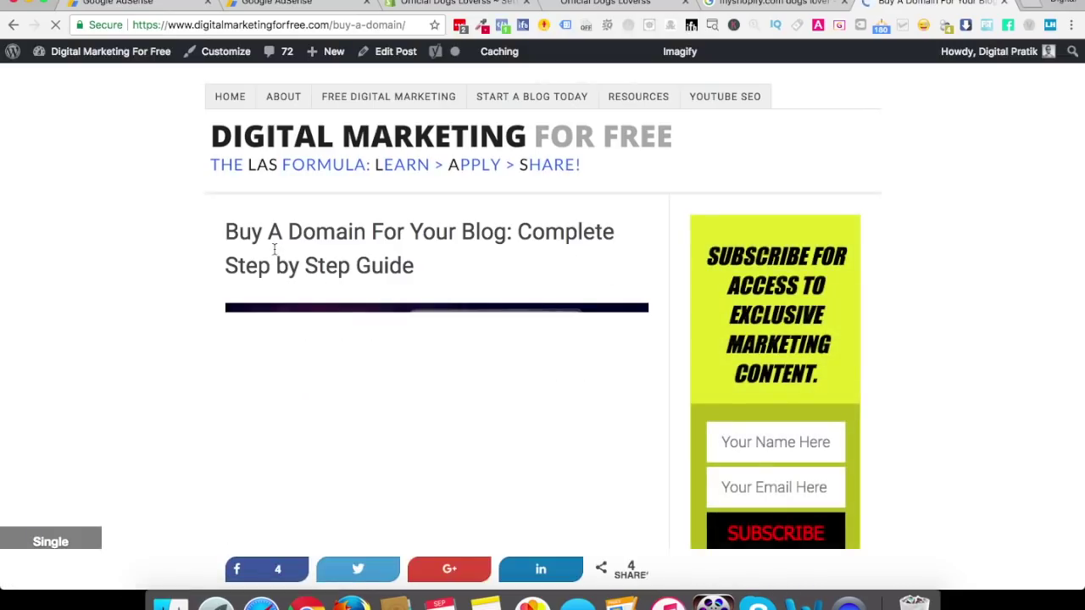
Read through the 'Buy A Domain For Your Blog' guide, then return to the storefront
scroll(450, 245, "down", 10)
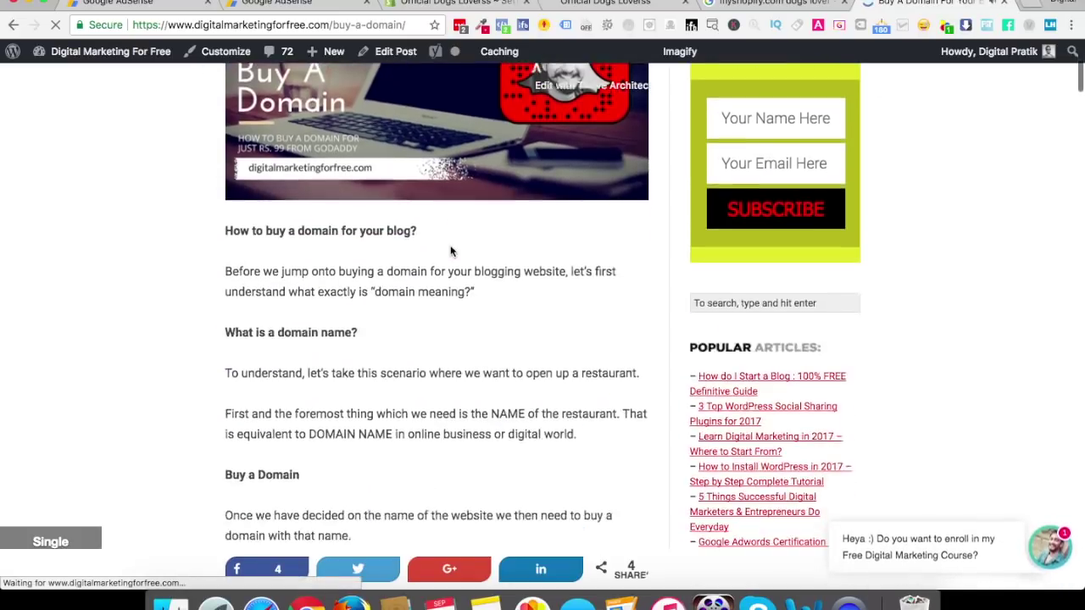
scroll(405, 271, "down", 6)
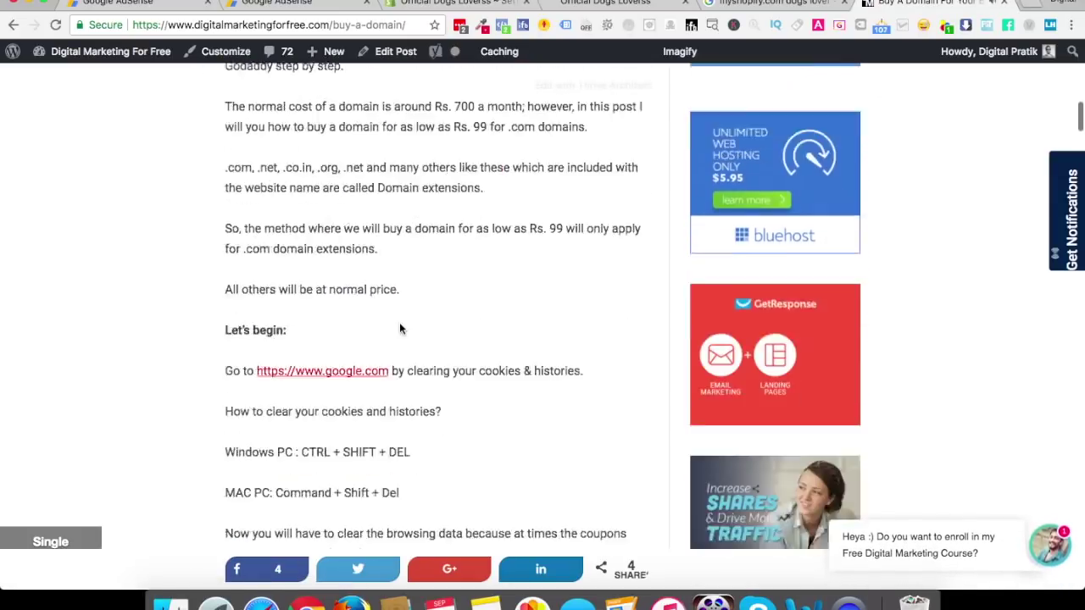
scroll(400, 324, "down", 10)
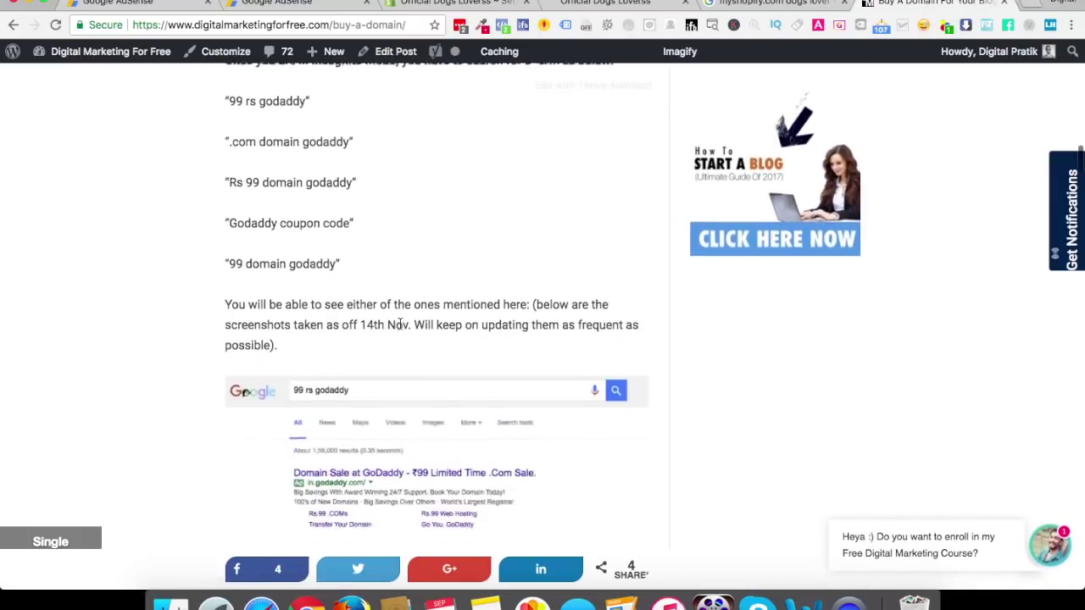
scroll(400, 324, "down", 10)
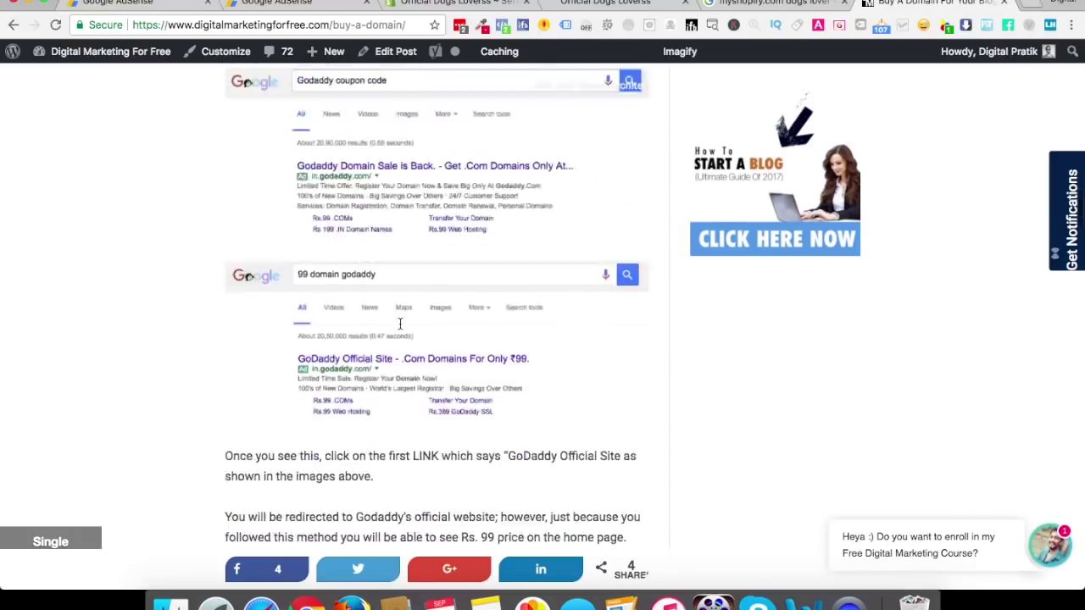
scroll(400, 323, "down", 10)
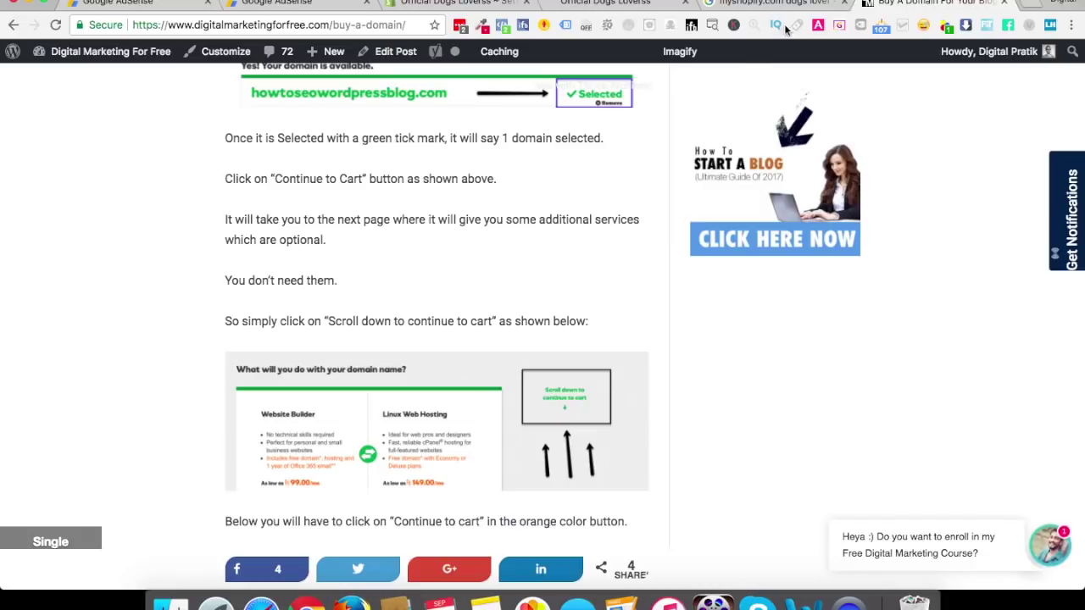
left_click(628, 7)
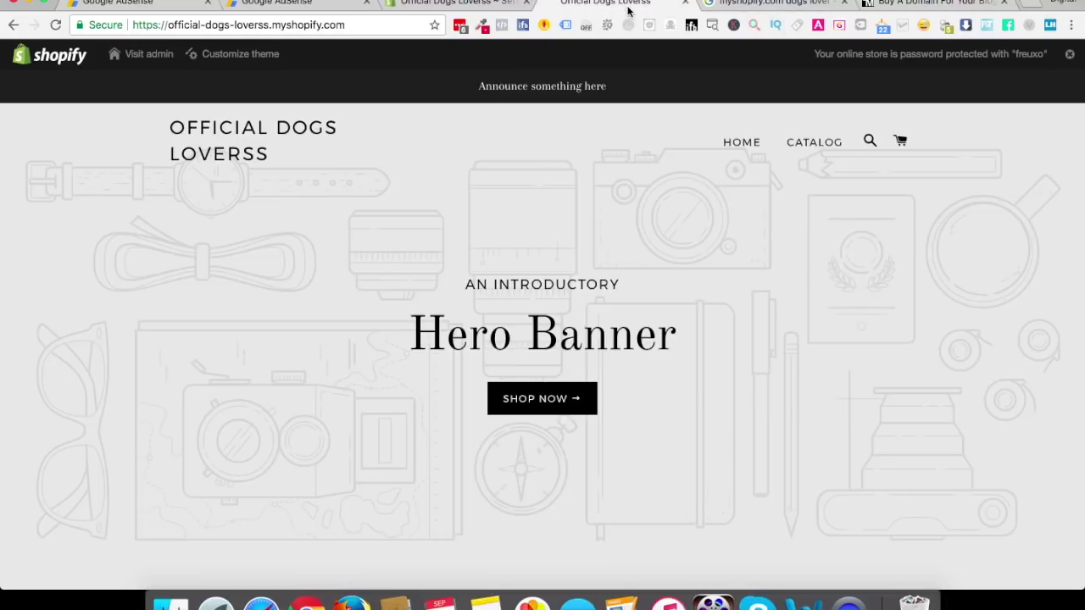
Go to Online Store > Domains from the admin to view buy or connect domain options
left_click(455, 7)
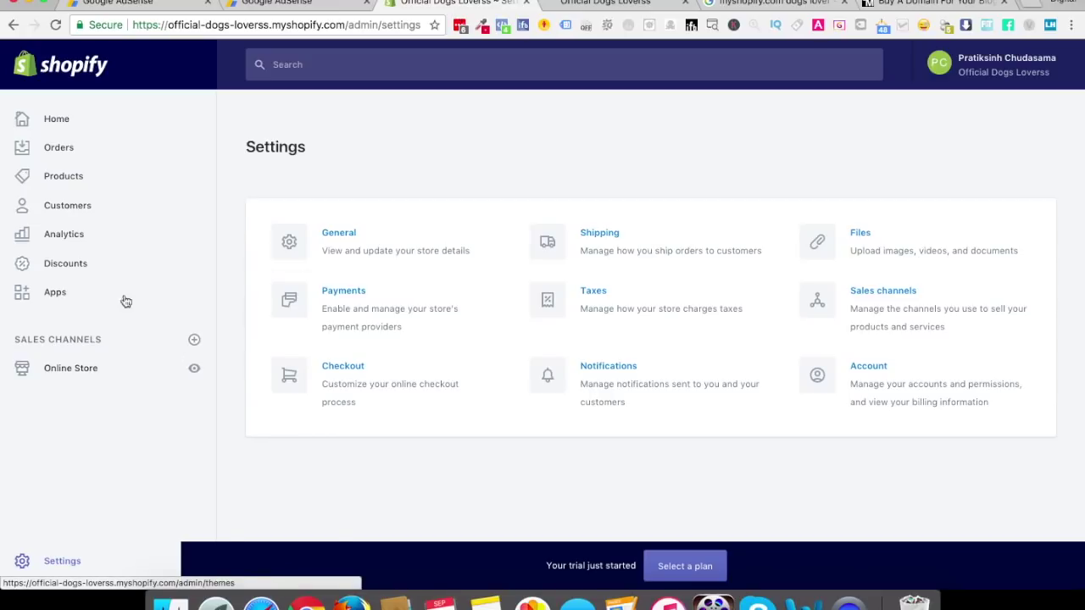
left_click(89, 378)
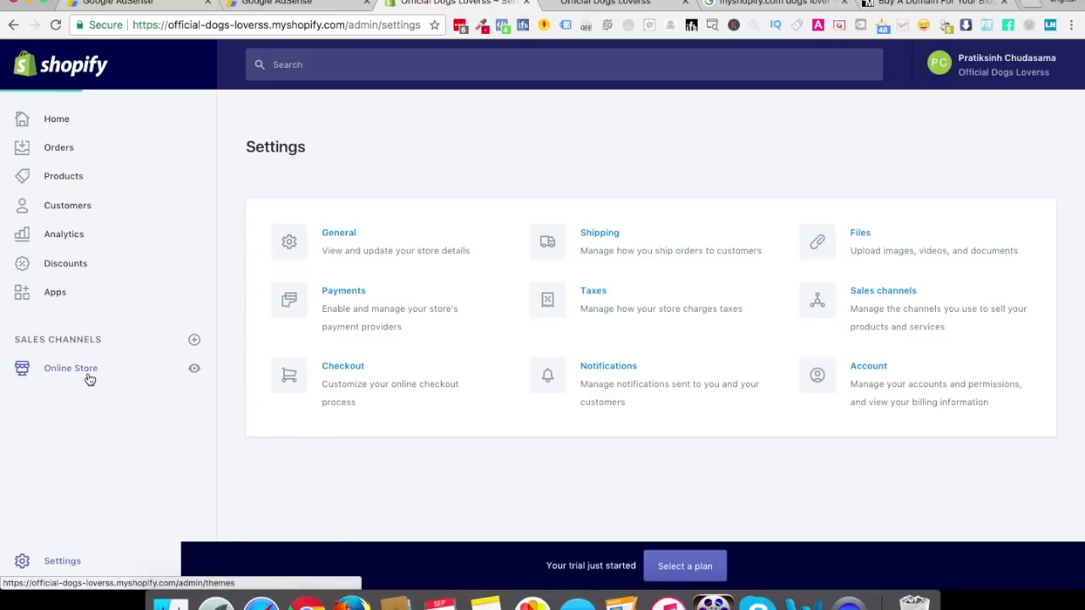
left_click(71, 502)
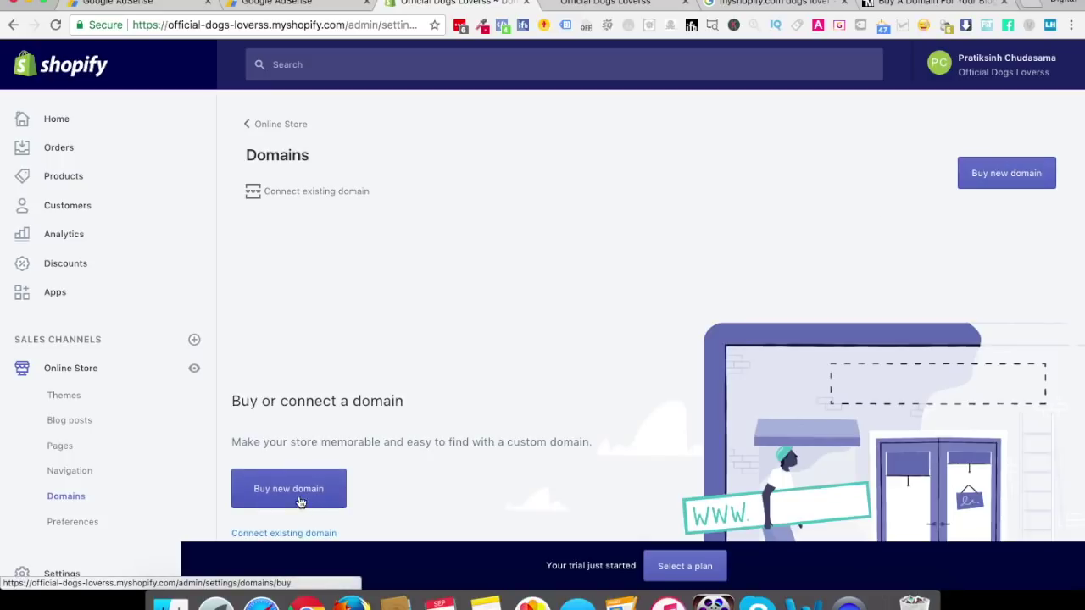
scroll(329, 483, "down", 3)
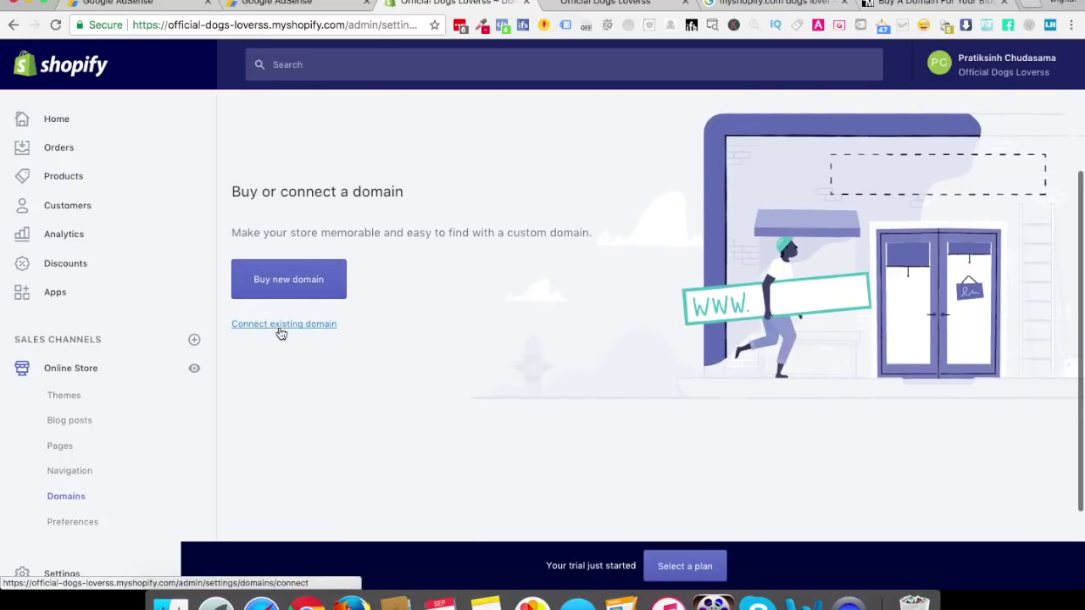
scroll(284, 331, "up", 3)
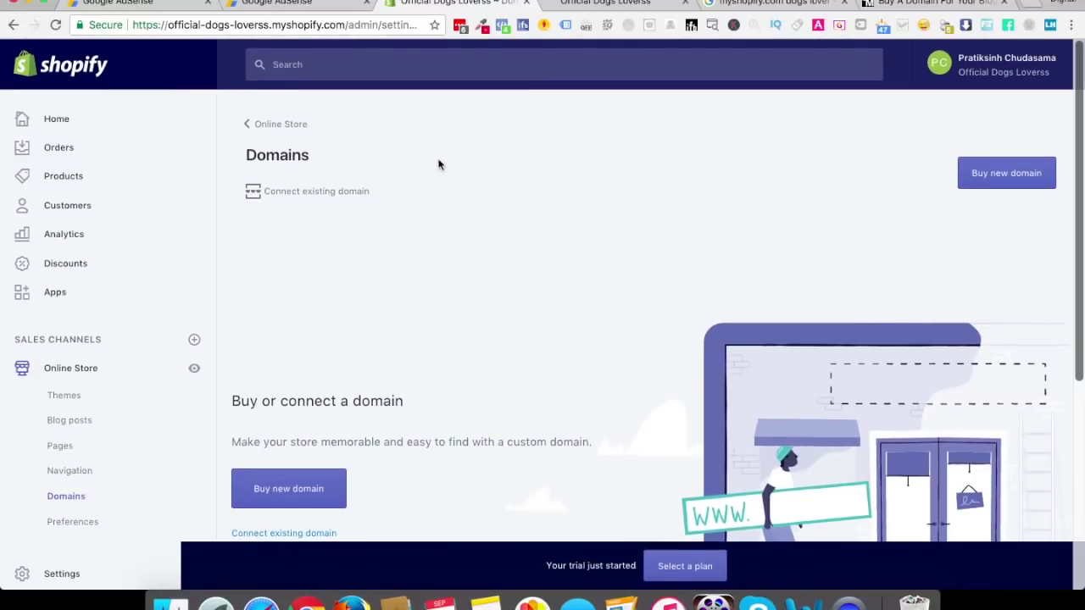
Enter officialdogslover.com as the existing domain to connect and submit it
left_click(282, 194)
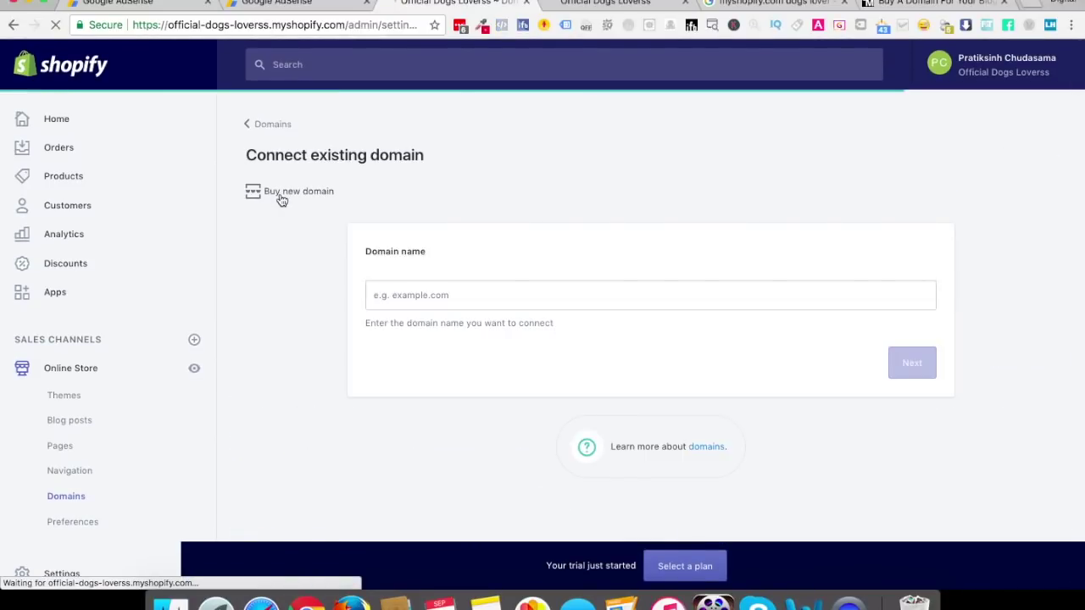
left_click(423, 297)
type("of")
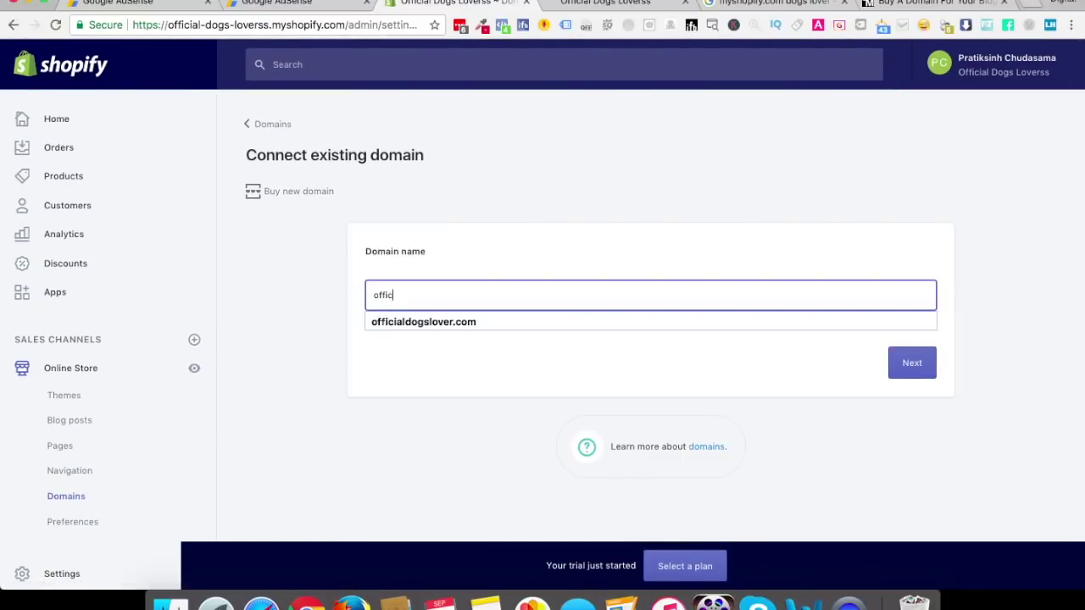
type("fic")
key("Down")
key("Return")
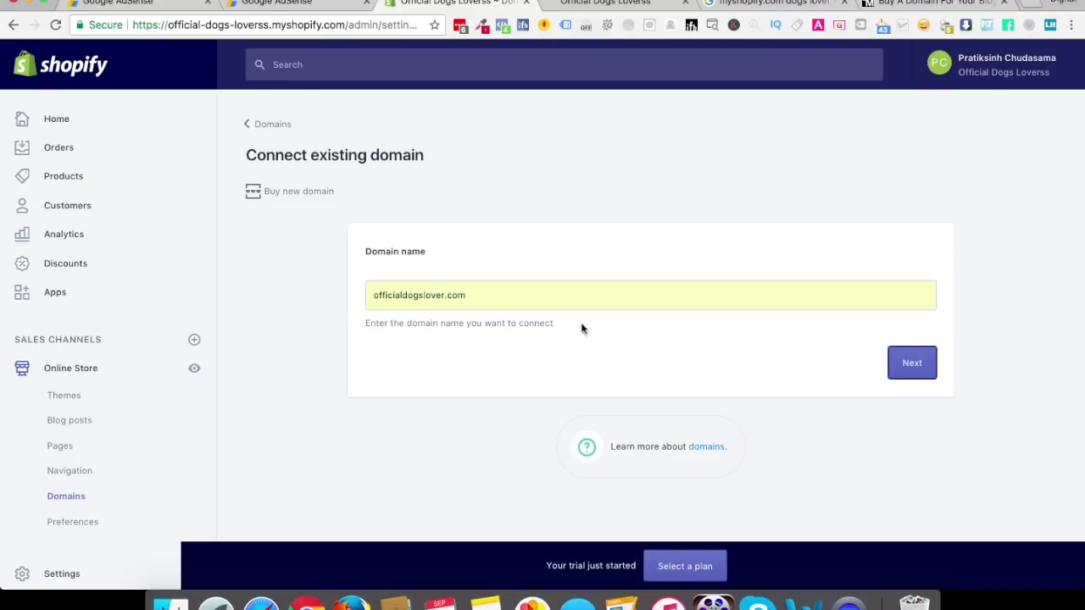
left_click(912, 363)
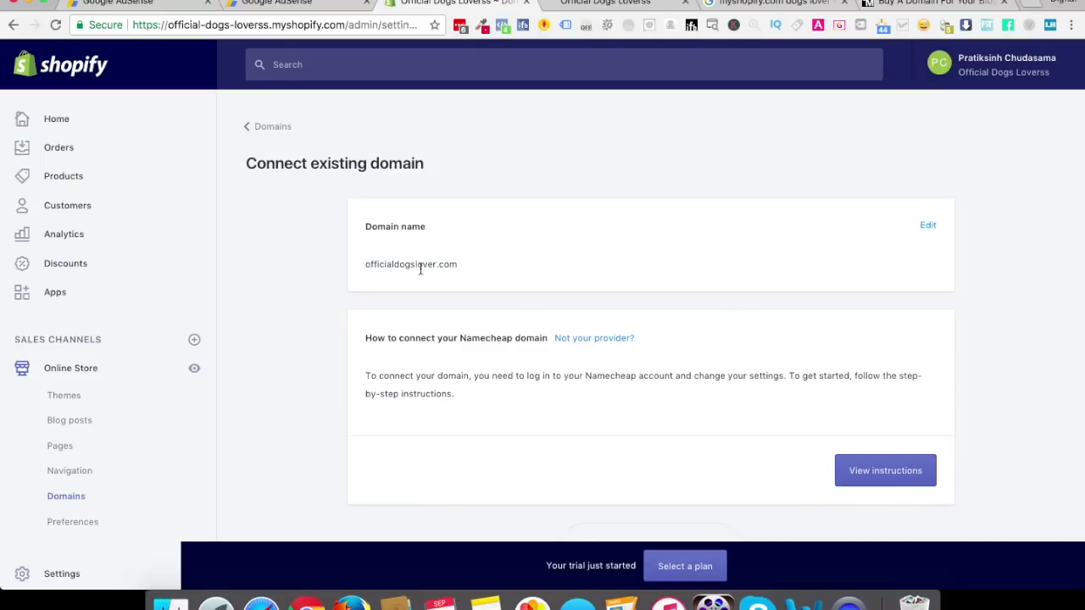
Bring up the Namecheap step-by-step connection instructions, starting at step 1 of 8
left_click_drag(366, 337, 524, 337)
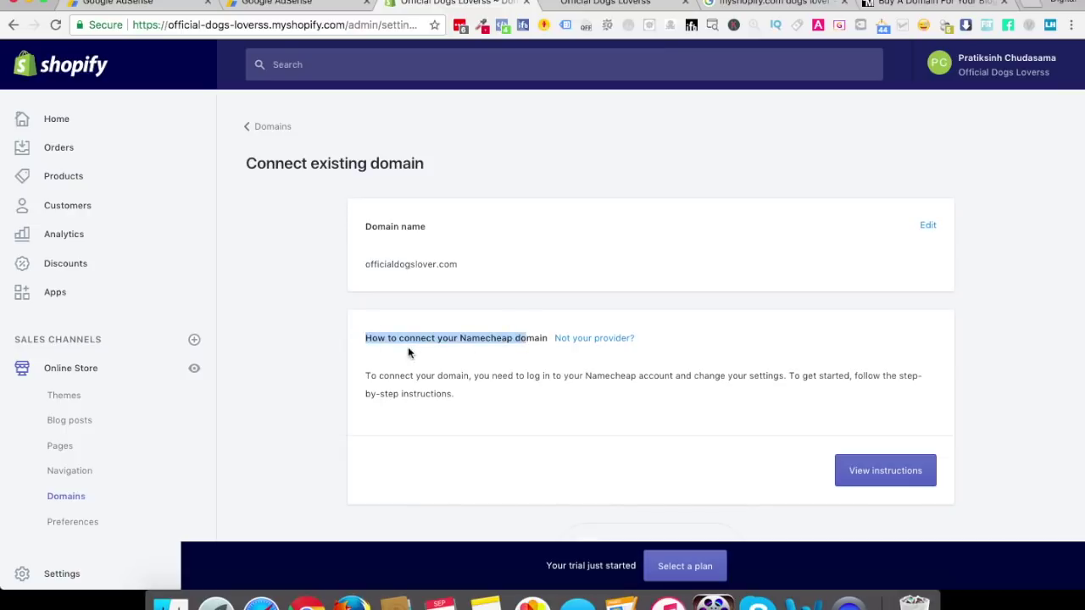
left_click(486, 337)
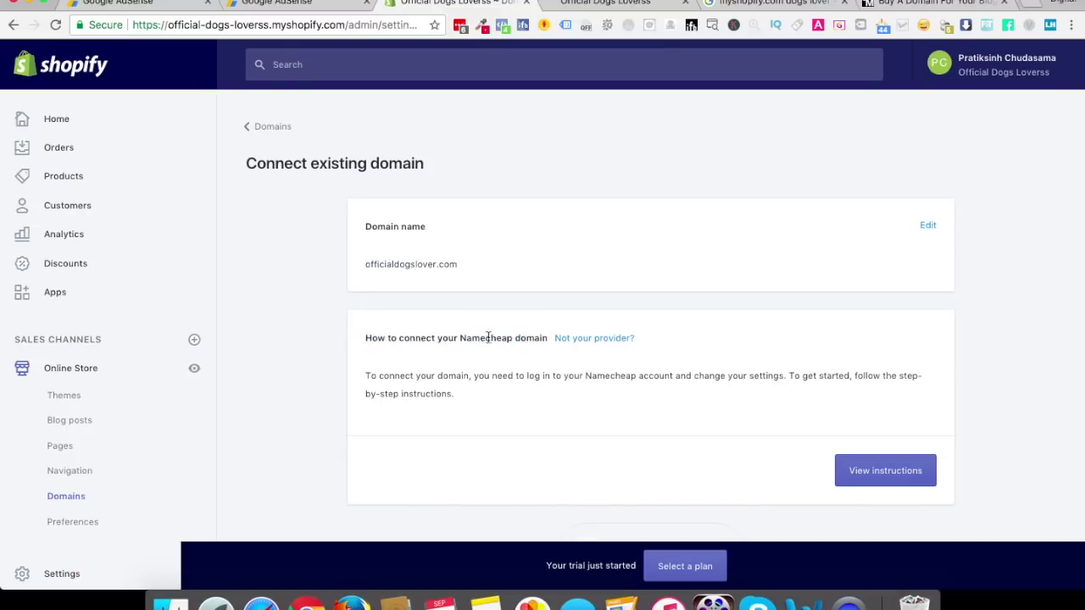
double_click(409, 265)
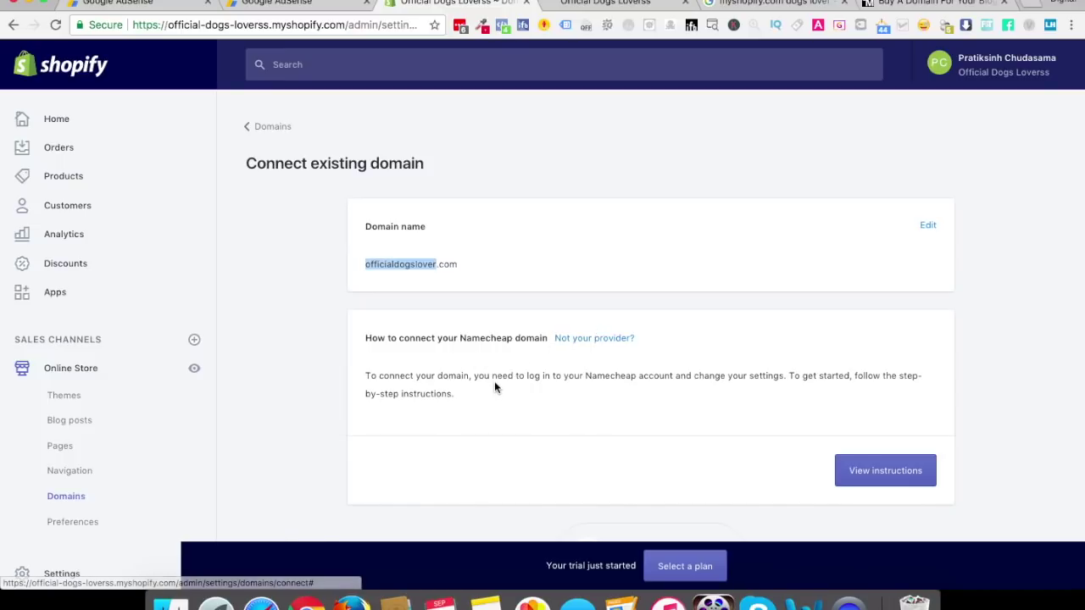
left_click(879, 478)
scroll(718, 440, "down", 5)
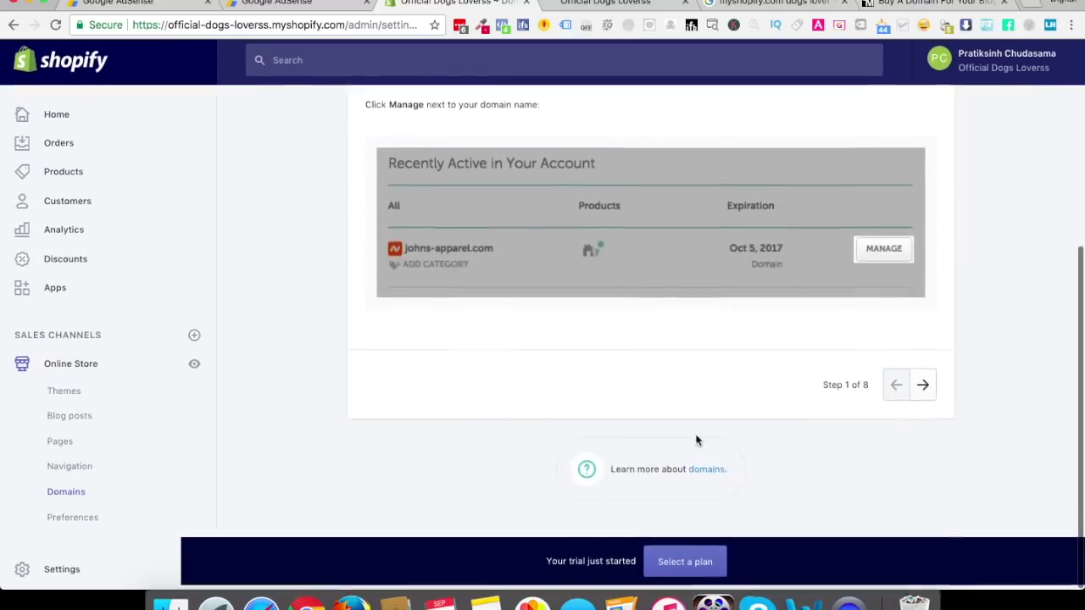
scroll(654, 353, "up", 4)
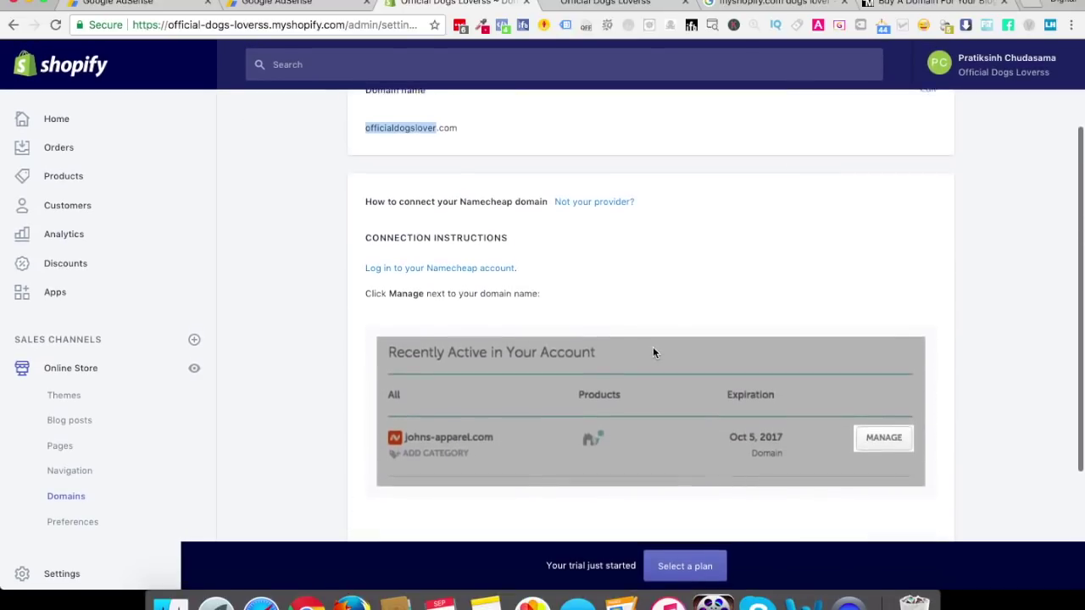
scroll(653, 352, "up", 3)
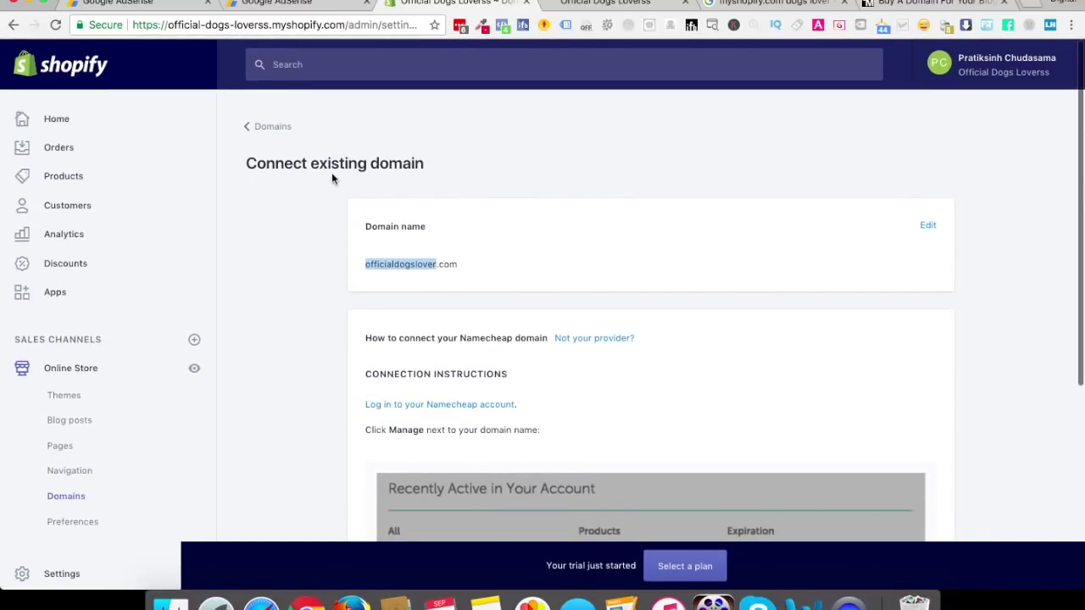
scroll(436, 265, "down", 2)
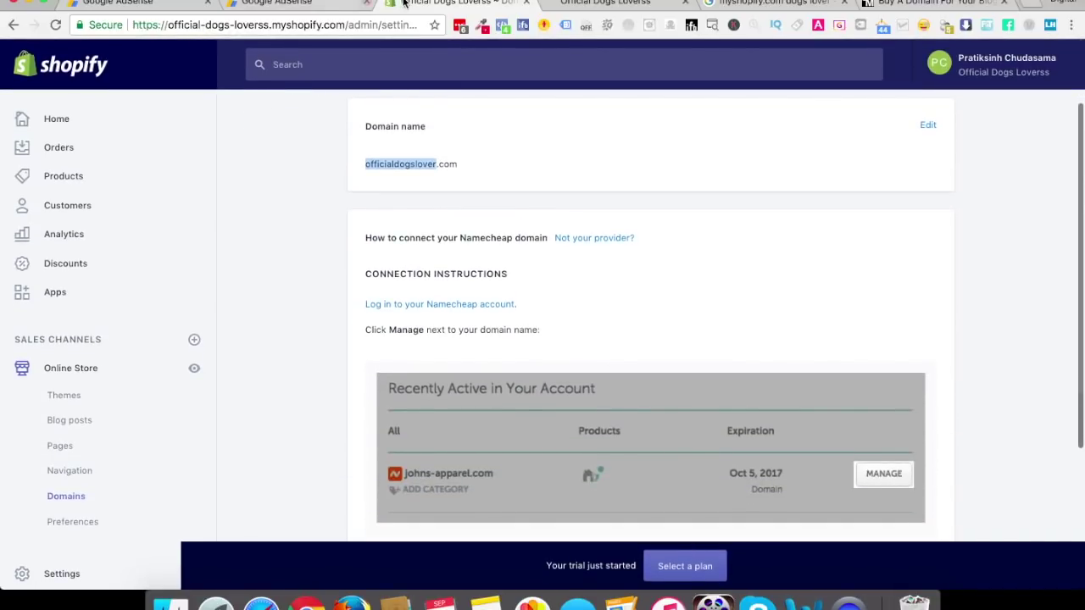
scroll(542, 379, "down", 4)
scroll(593, 334, "up", 1)
scroll(583, 436, "up", 3)
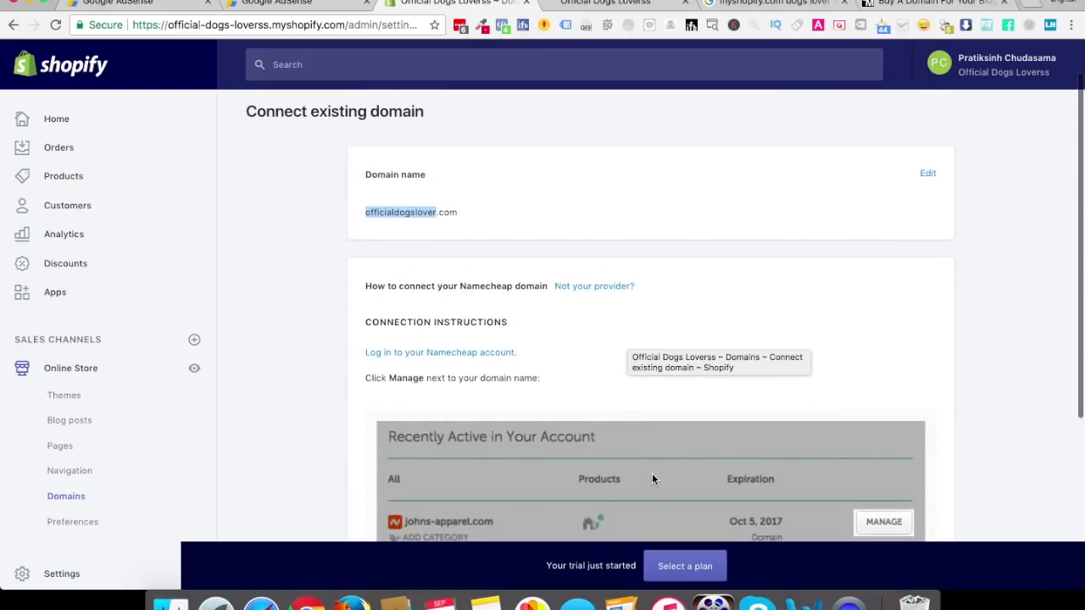
Pass the reCAPTCHA and sign in to Namecheap with a saved account
left_click(471, 356)
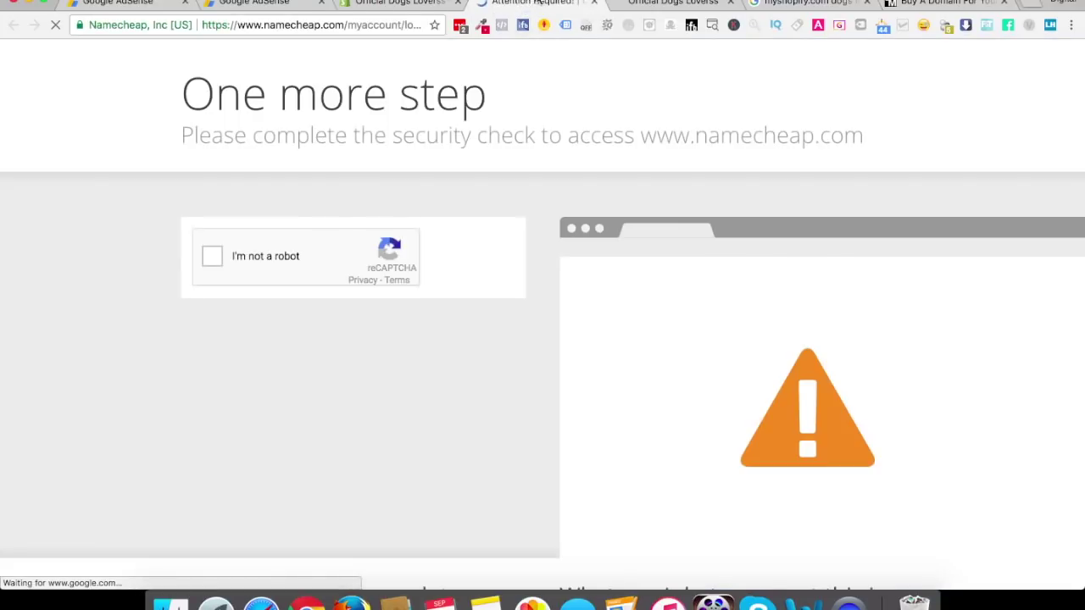
left_click(214, 256)
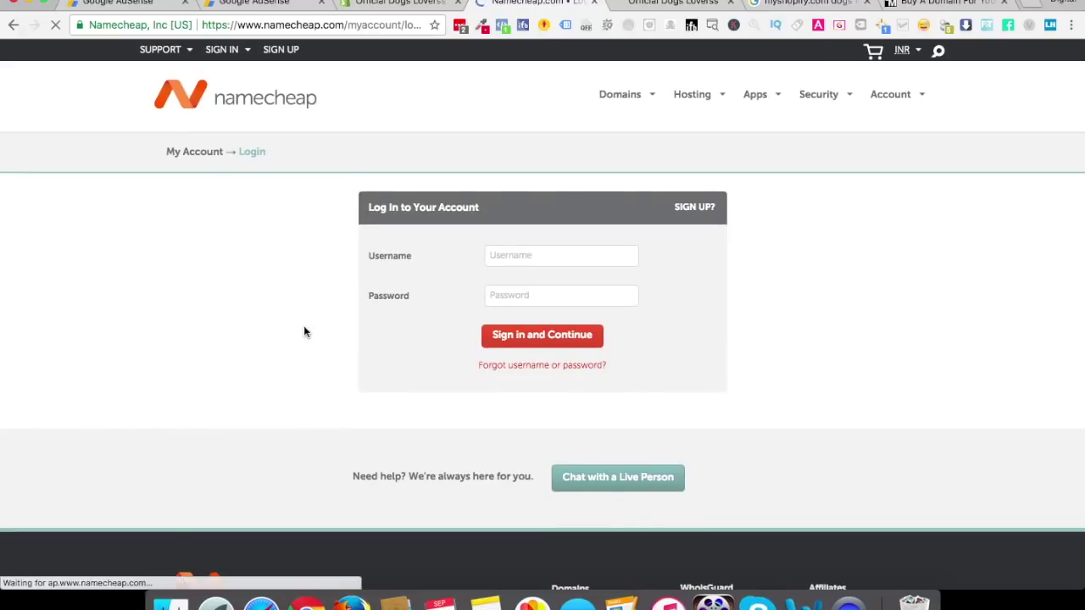
left_click(628, 255)
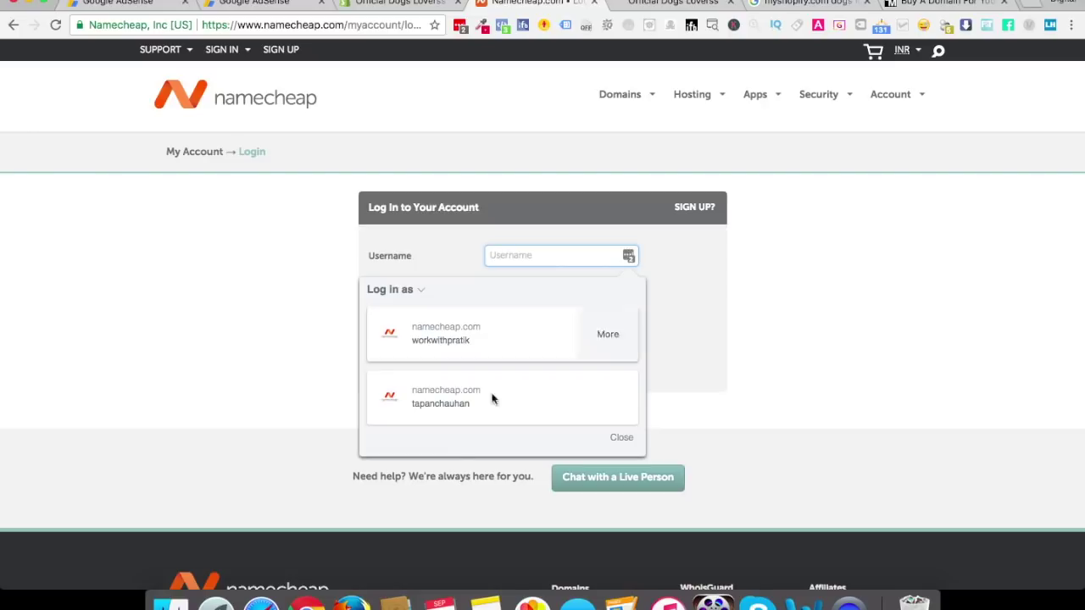
left_click(451, 349)
left_click(543, 349)
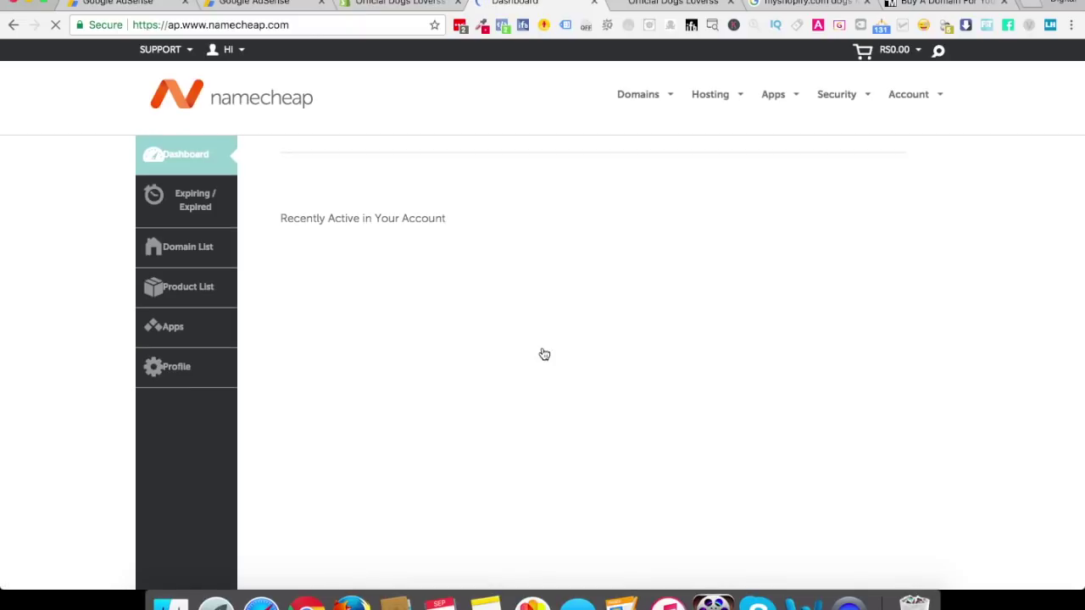
Open Advanced DNS for officialdogslover.com from the Domain List, then return to Shopify
left_click(189, 250)
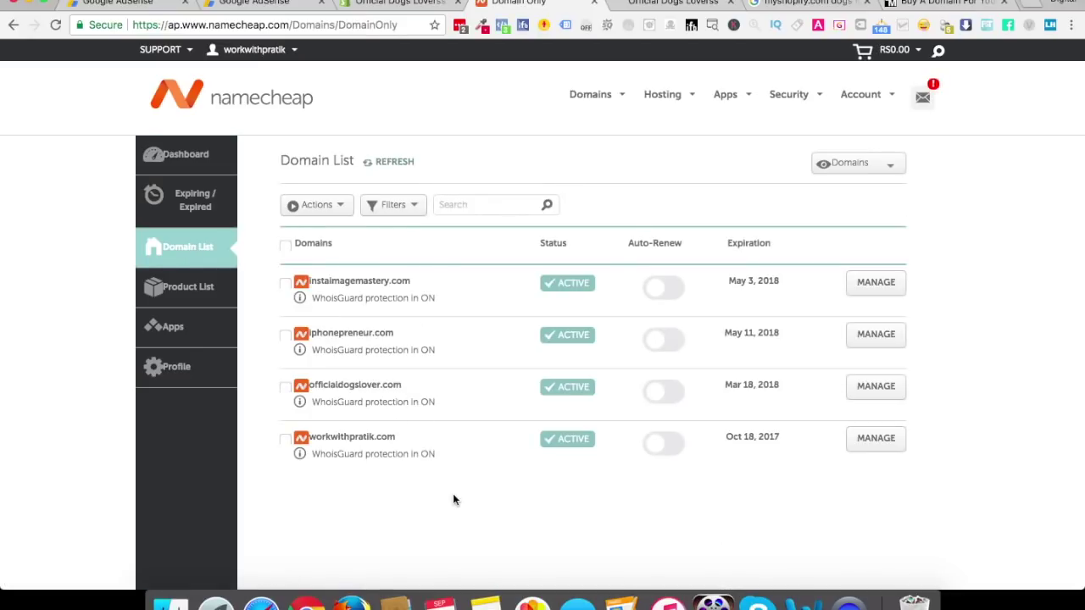
left_click(885, 387)
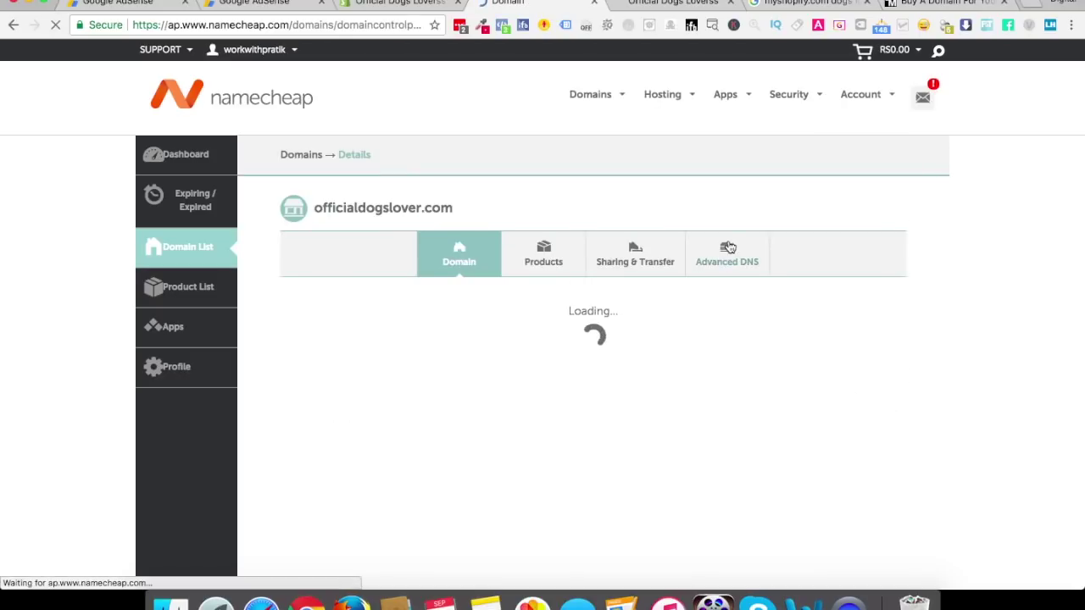
left_click(727, 265)
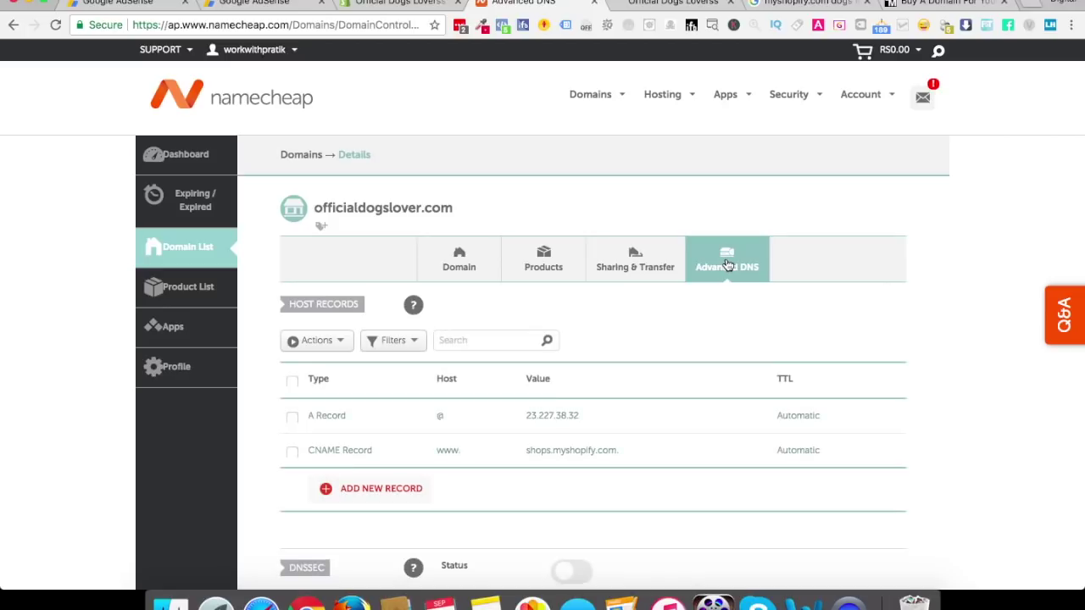
left_click(667, 3)
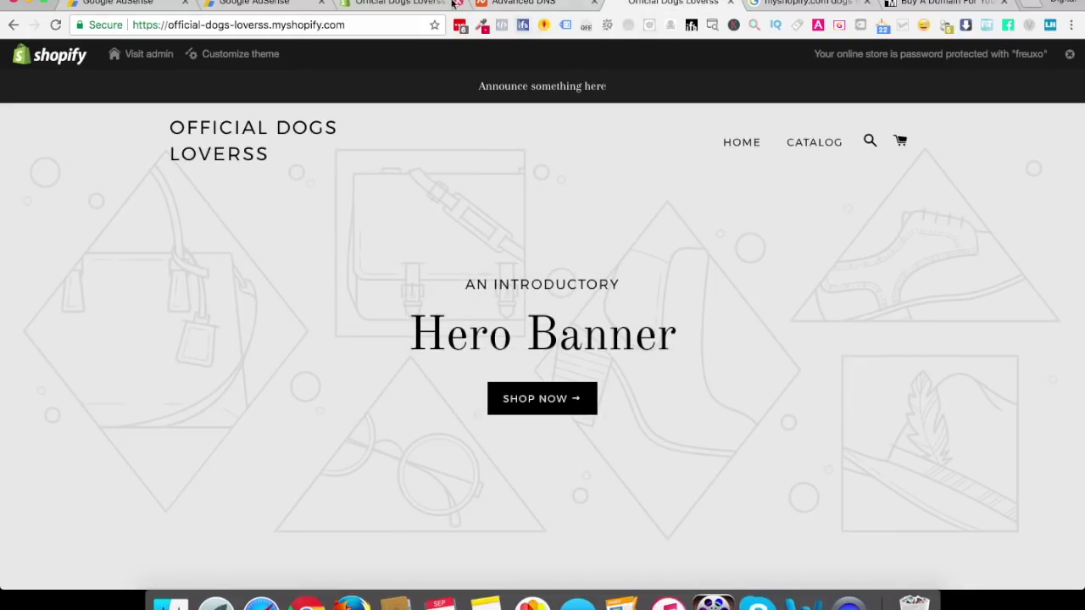
Advance the Namecheap connection guide through steps 2 to 4, checking the DNS tab
left_click(451, 3)
scroll(504, 364, "down", 5)
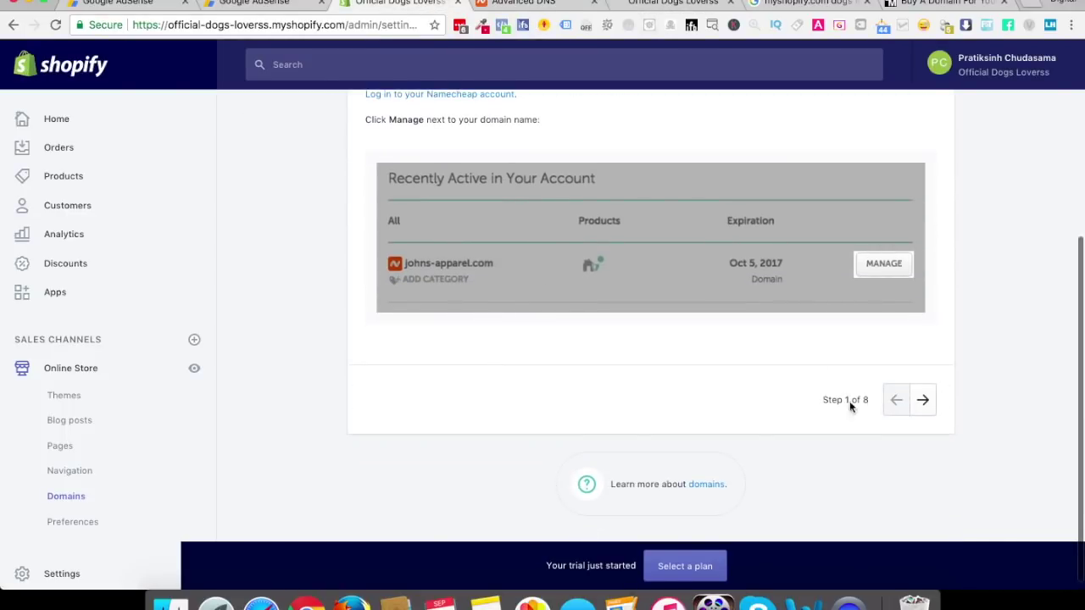
scroll(645, 421, "up", 3)
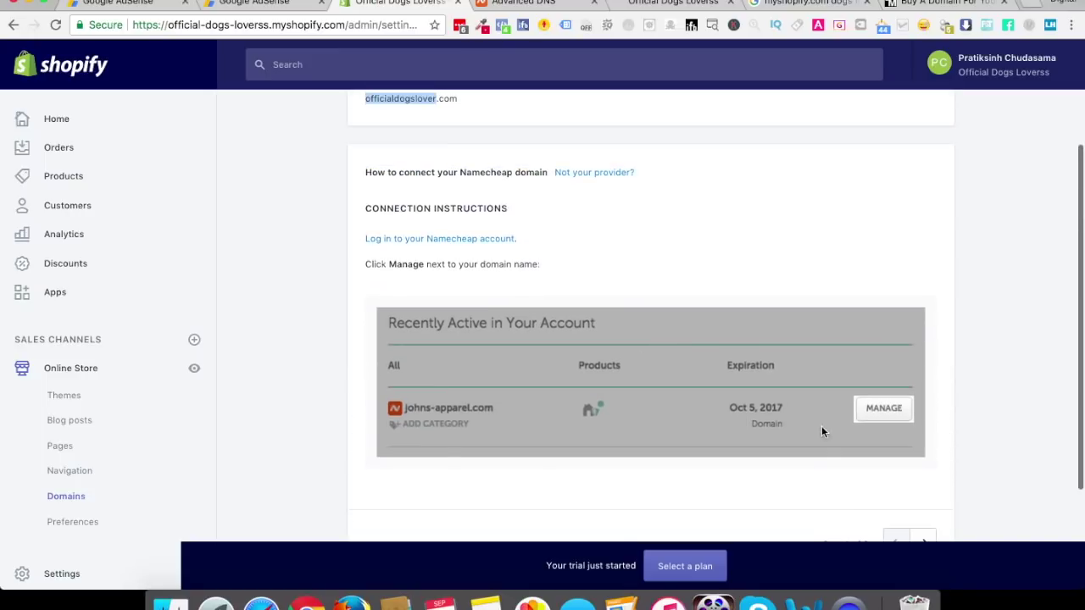
scroll(881, 414, "down", 1)
left_click(930, 475)
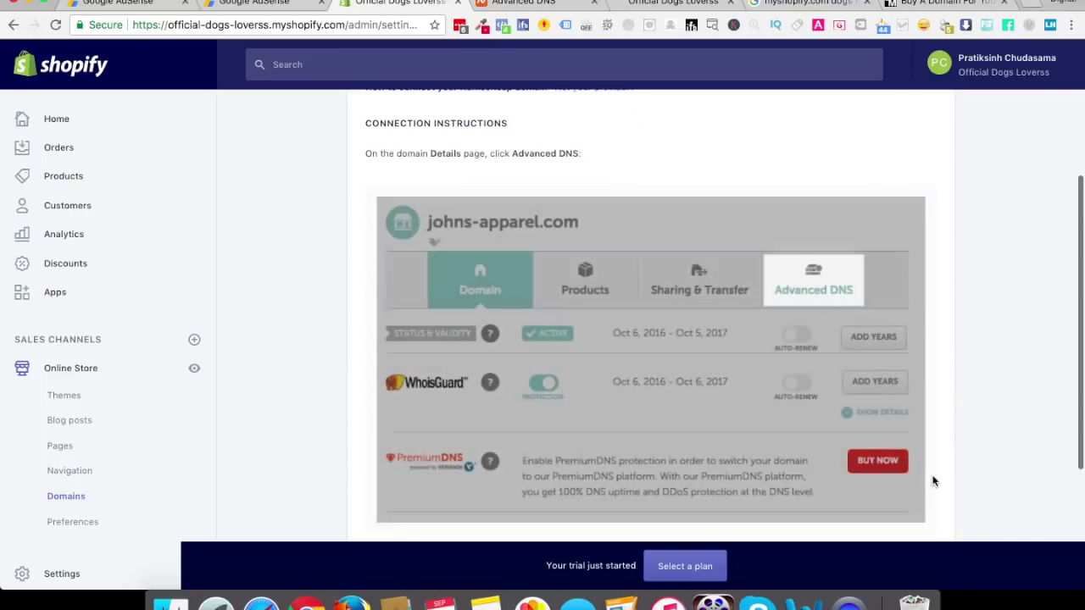
scroll(803, 291, "down", 3)
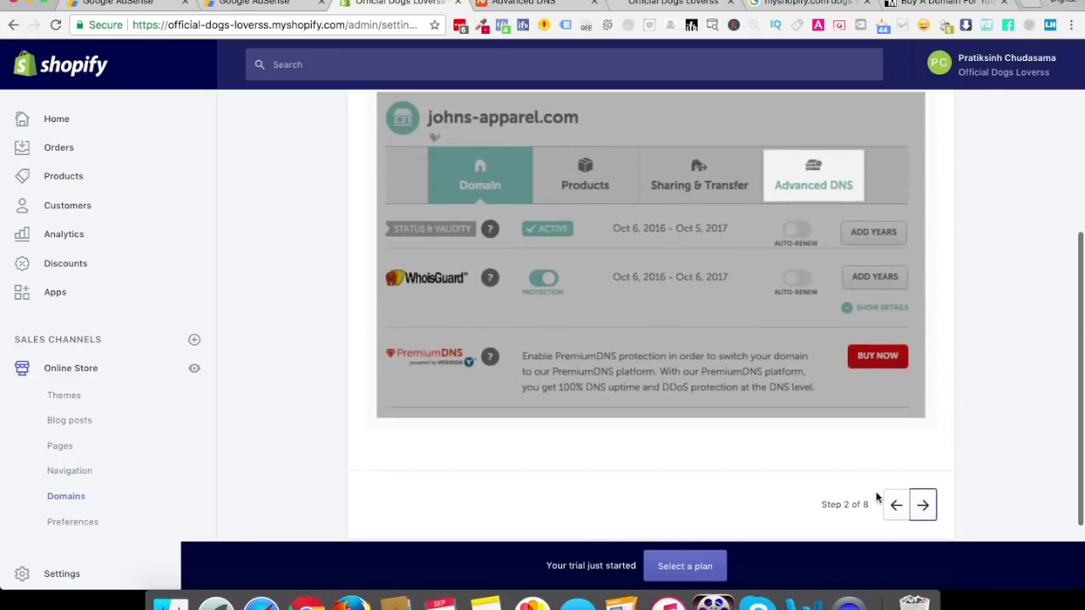
left_click(922, 504)
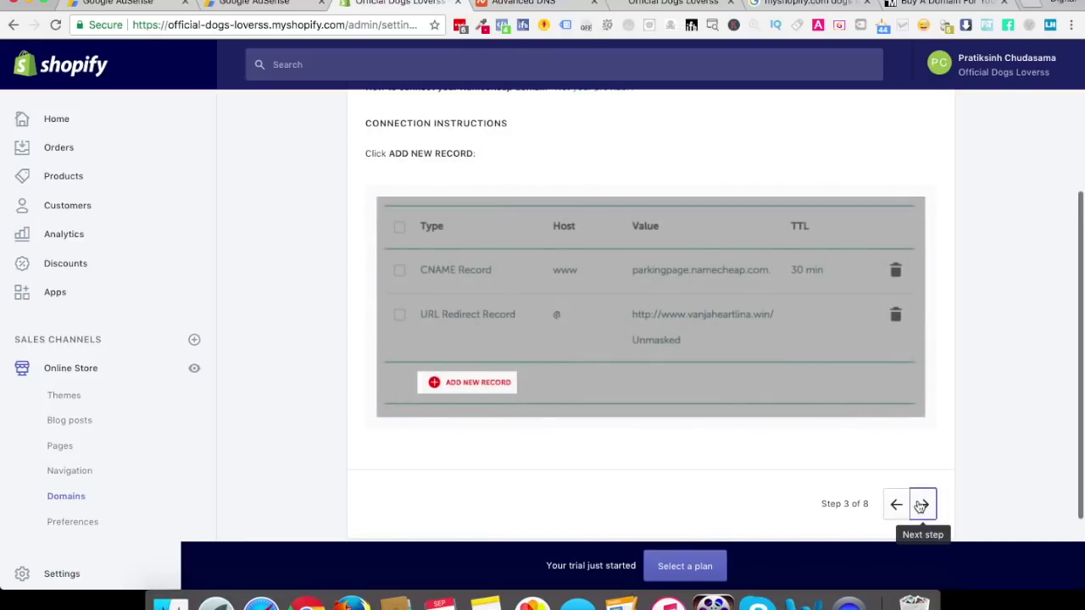
left_click(521, 3)
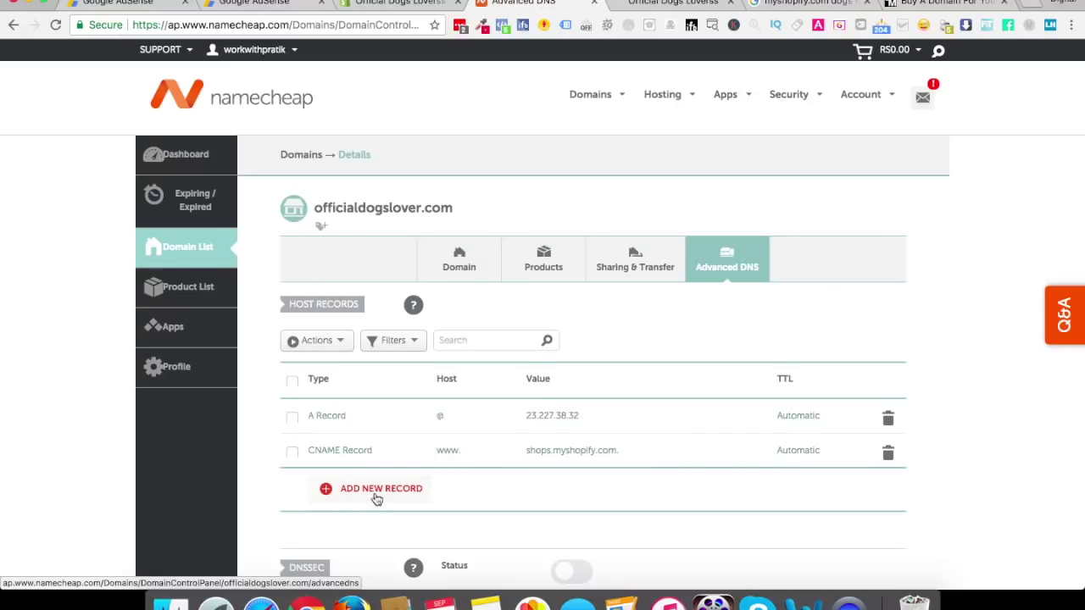
left_click(416, 4)
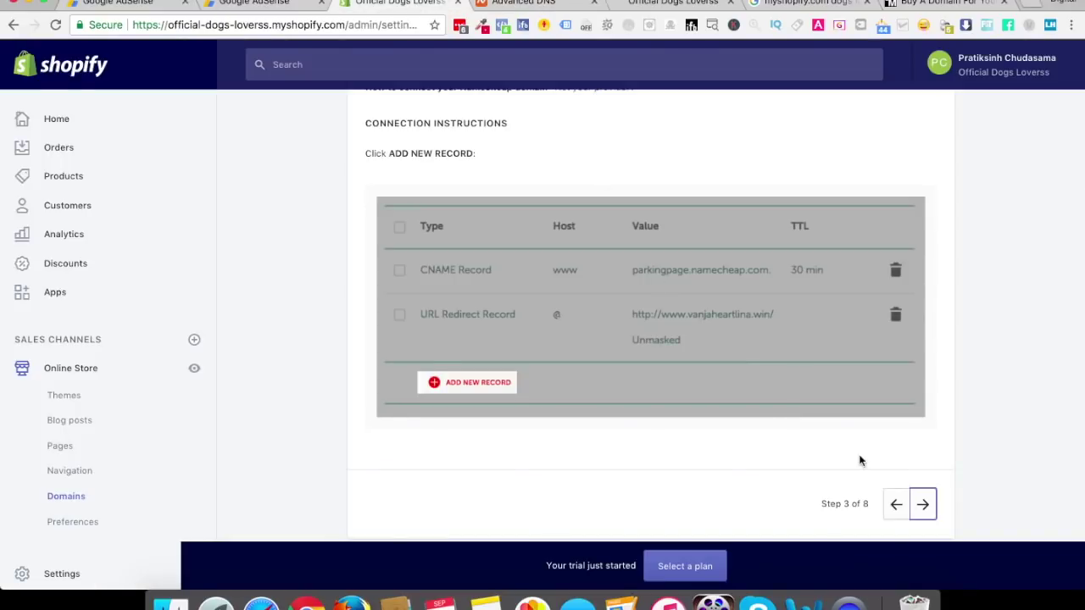
left_click(922, 509)
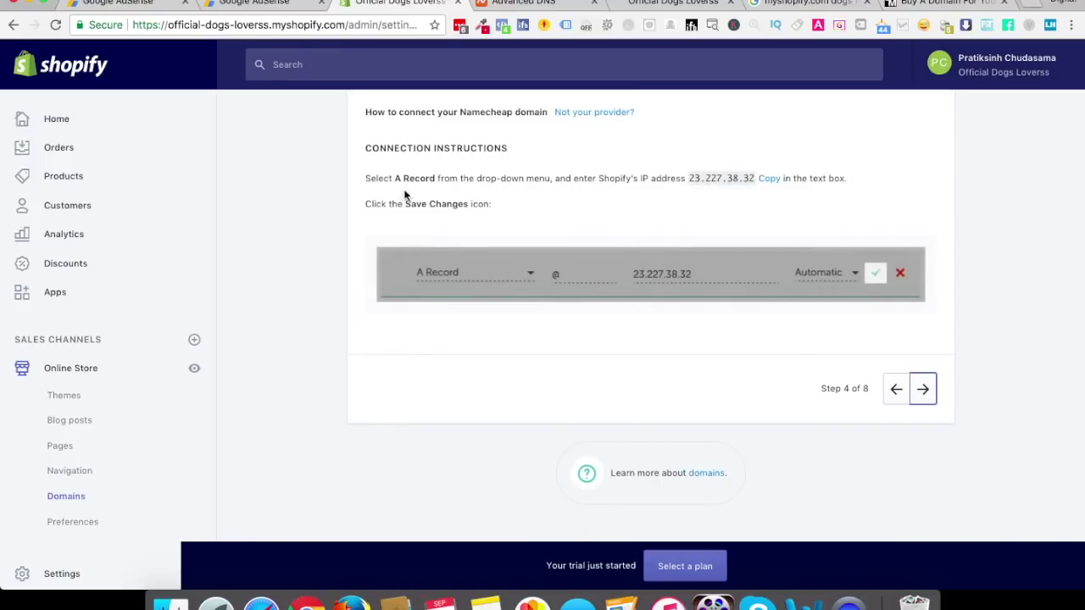
Compare the A Record instruction with Namecheap, adding then cancelling a new host record row
left_click_drag(380, 178, 460, 179)
left_click(517, 3)
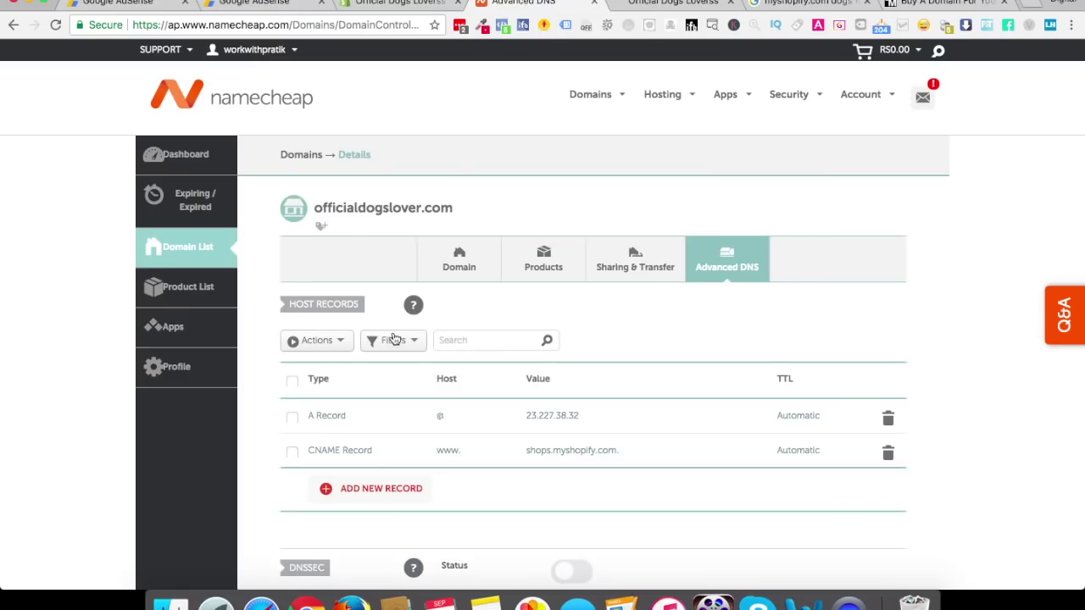
left_click(373, 489)
scroll(365, 491, "down", 3)
left_click(364, 274)
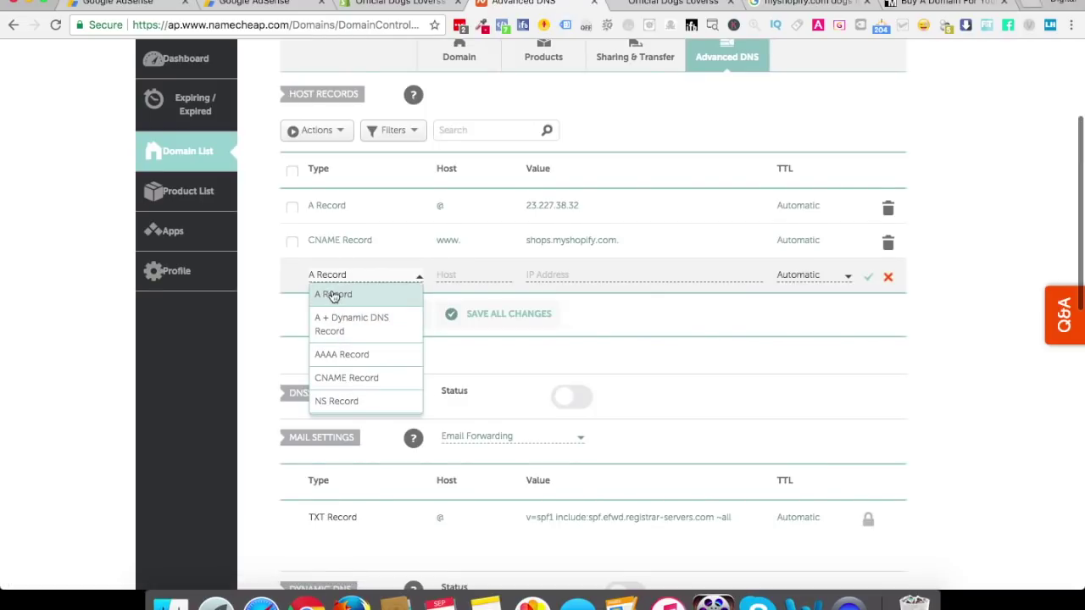
left_click(702, 311)
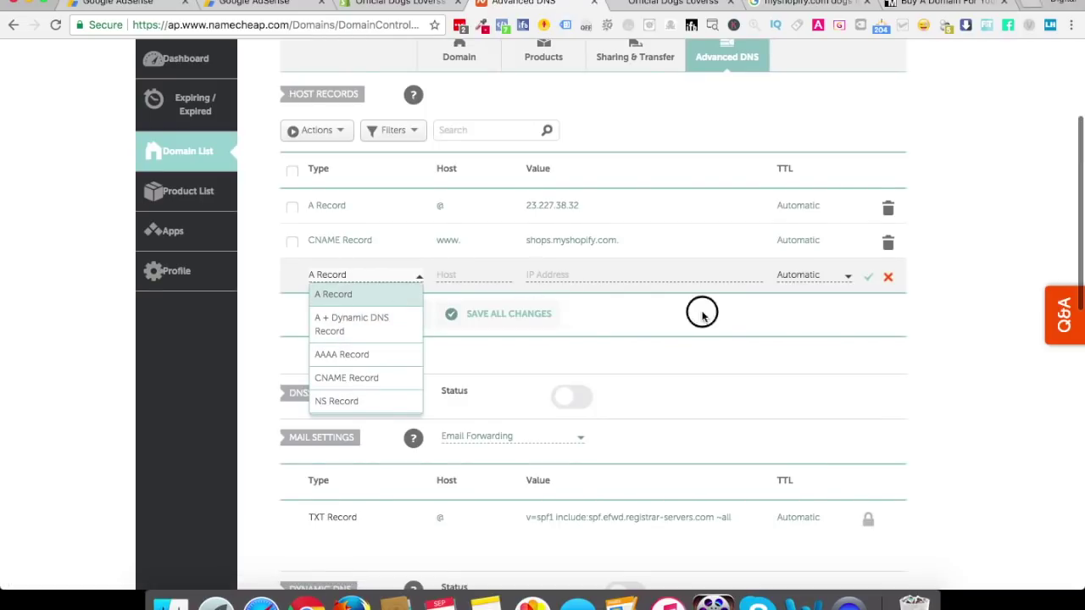
left_click(887, 278)
left_click(398, 7)
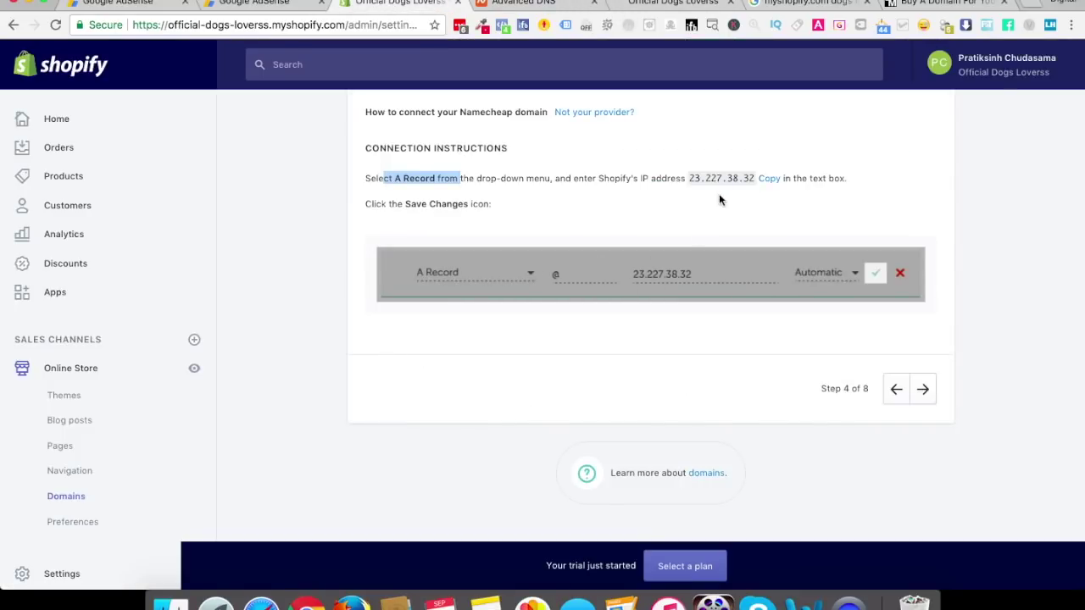
Advance the guide through steps 5 to 8, rechecking the Namecheap DNS records
left_click(922, 388)
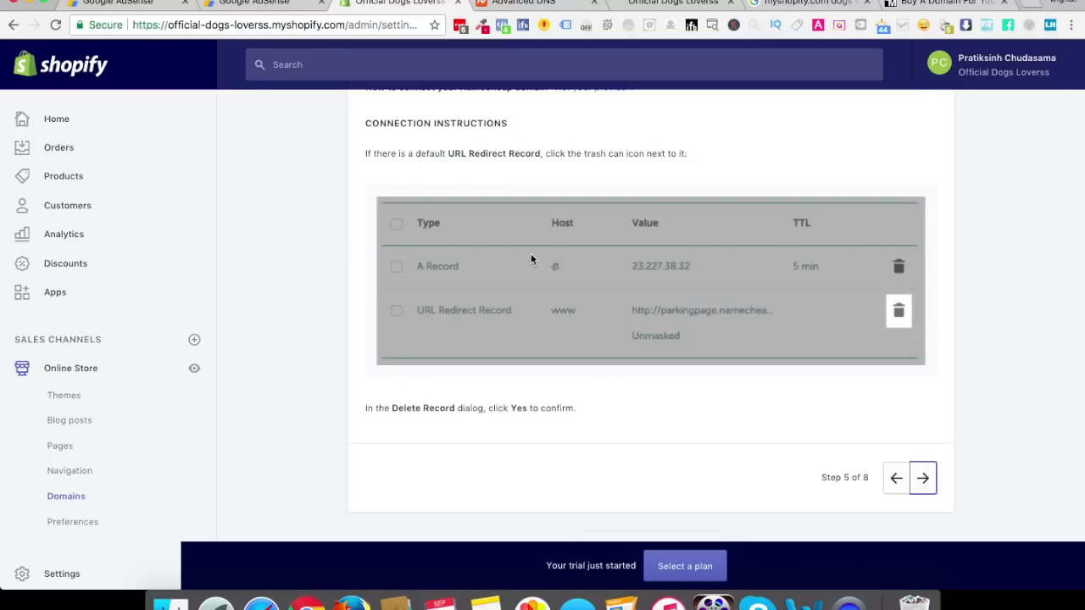
left_click(922, 477)
left_click(922, 389)
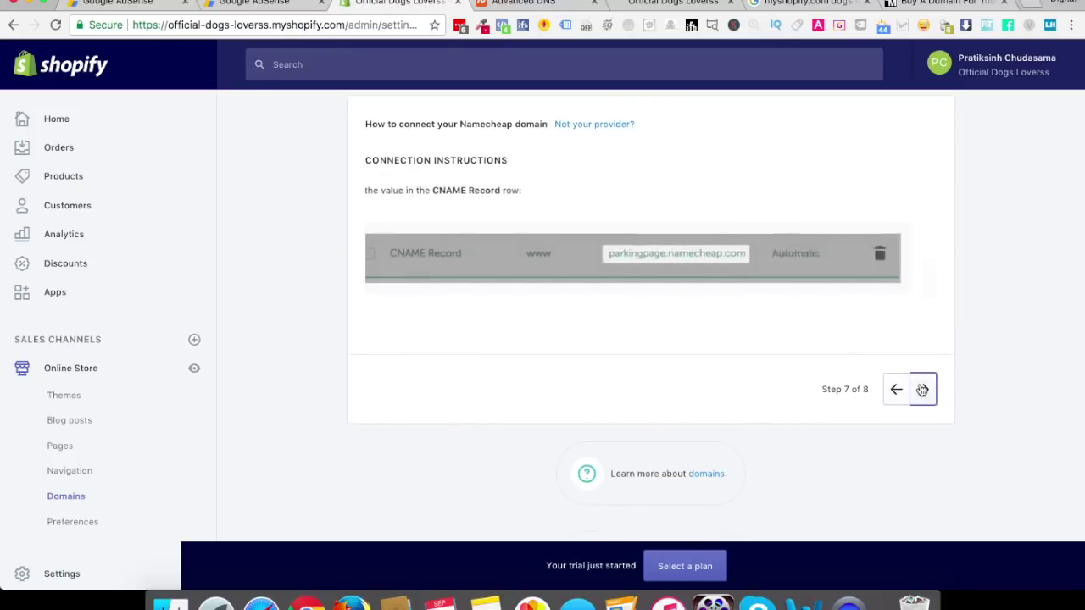
left_click(922, 389)
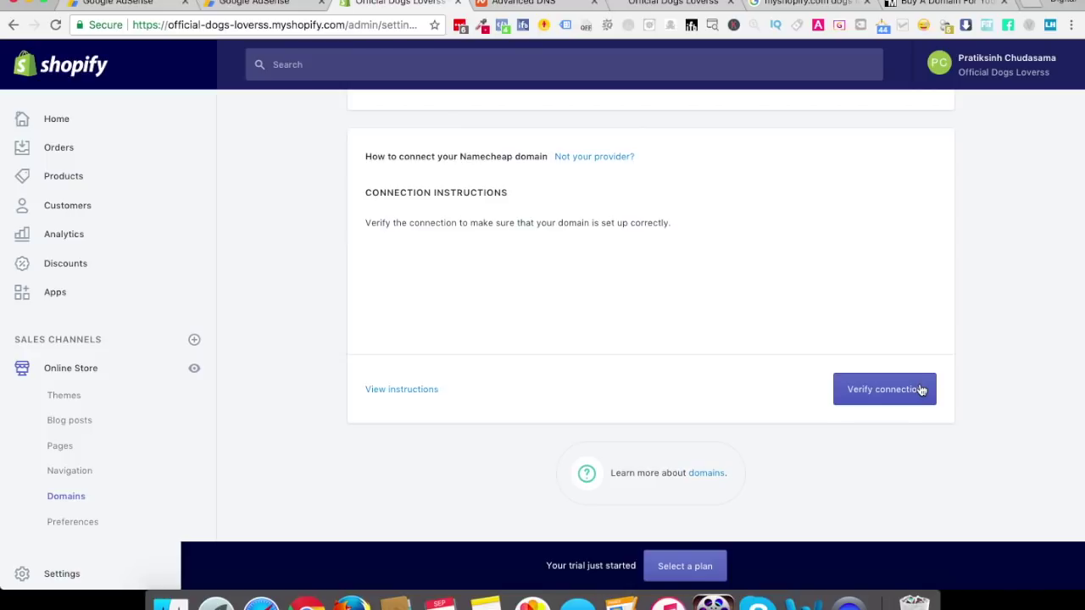
left_click(547, 2)
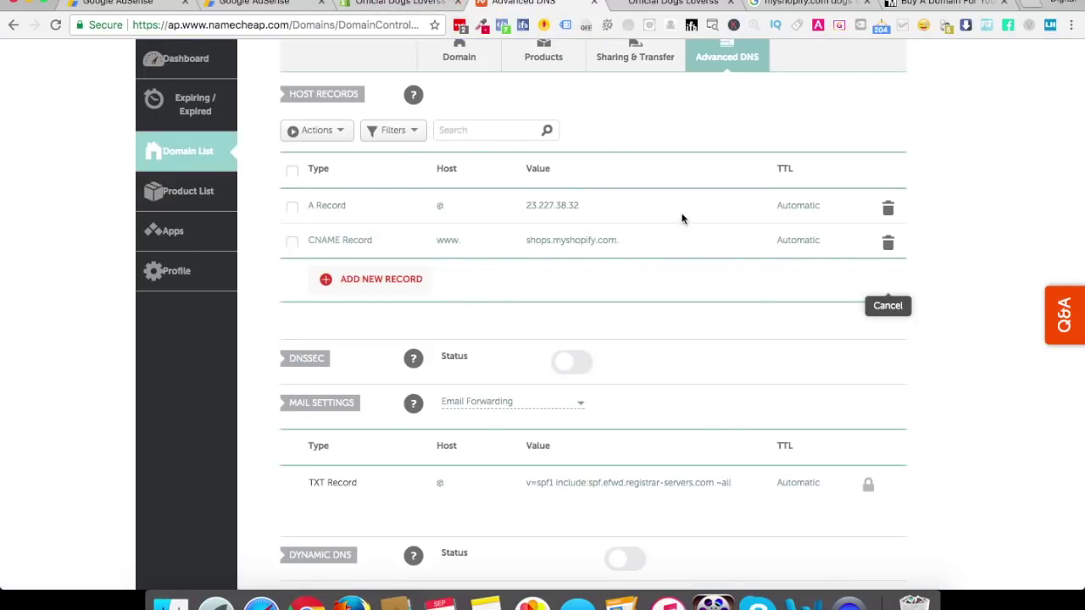
left_click(407, 4)
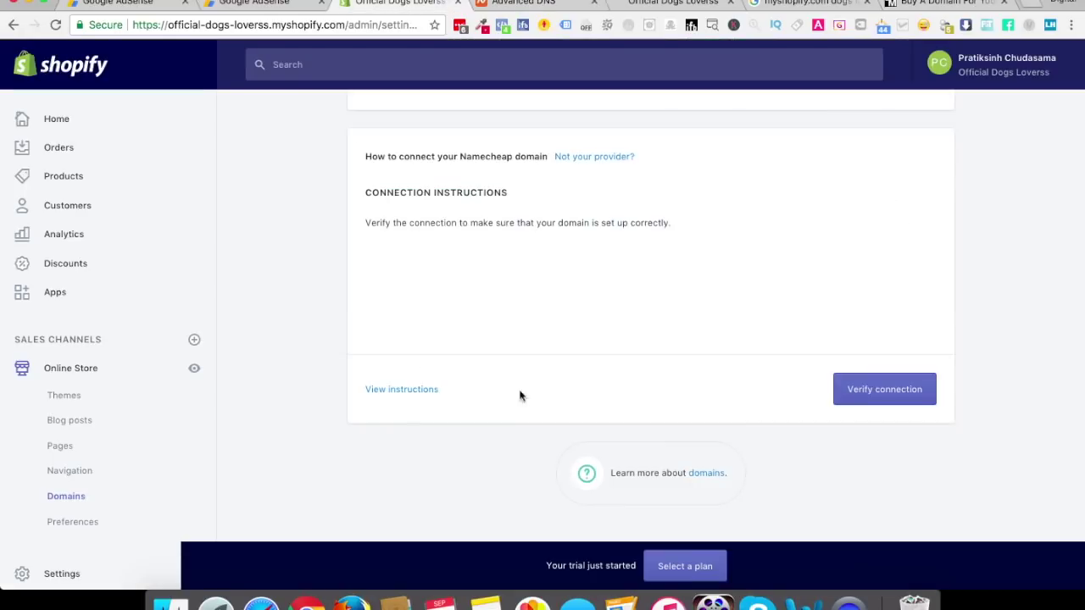
Verify the officialdogslover.com connection until Shopify reports it successfully connected as primary domain
left_click(884, 391)
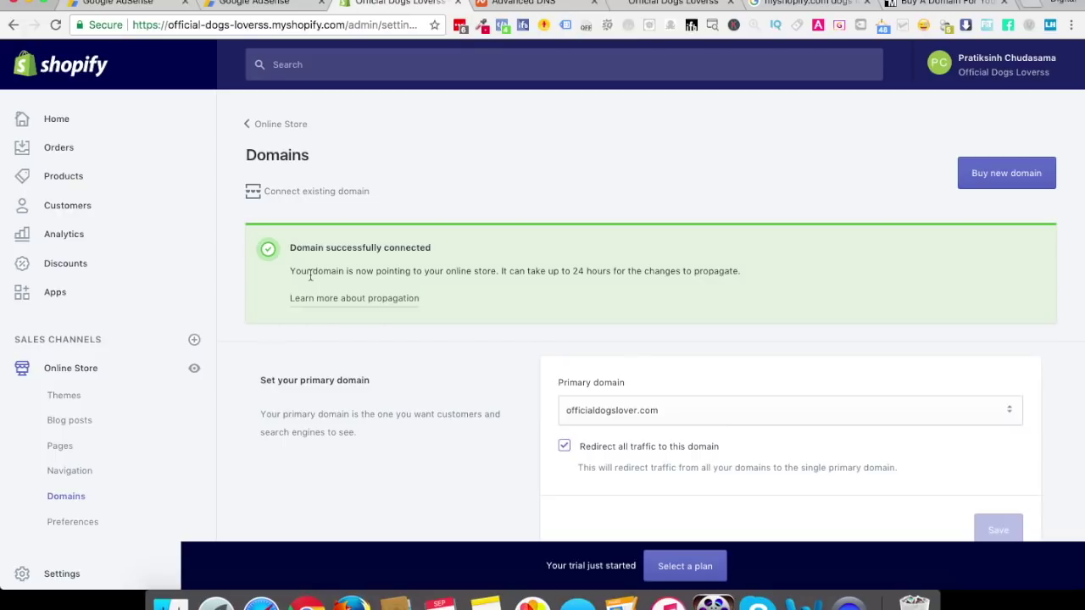
left_click(670, 3)
Load officialdogslover.com in the browser to see the store's Opening Soon password page
left_click(288, 25)
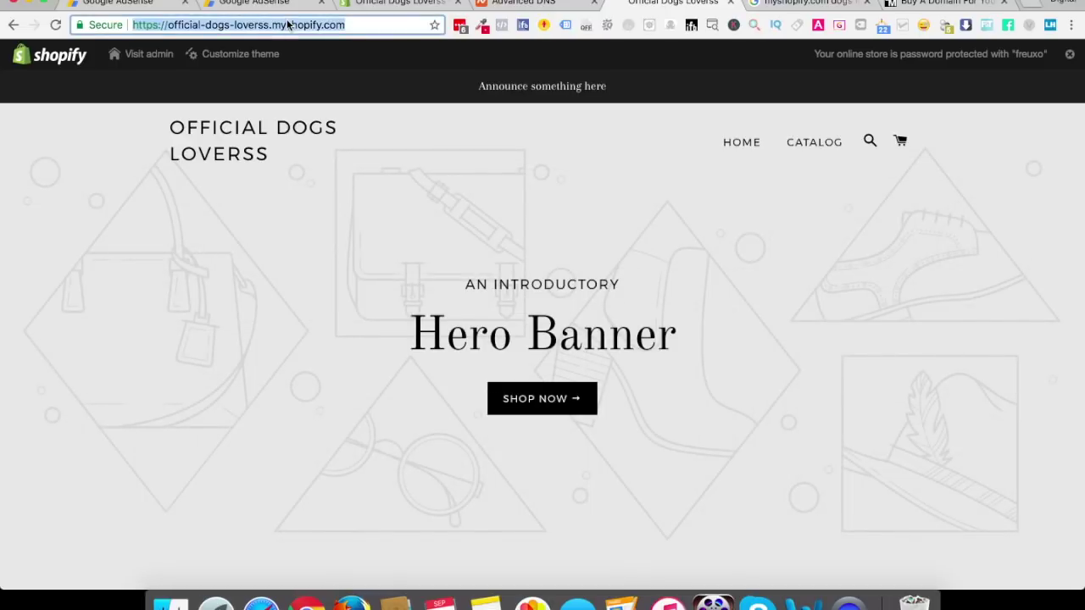
type("official")
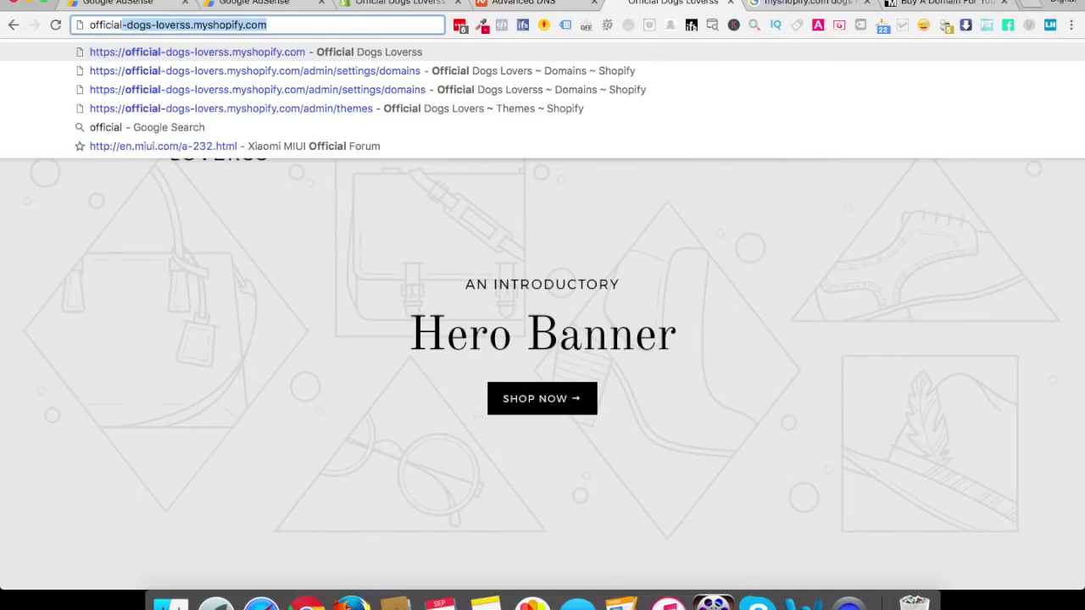
type("dogslover.com")
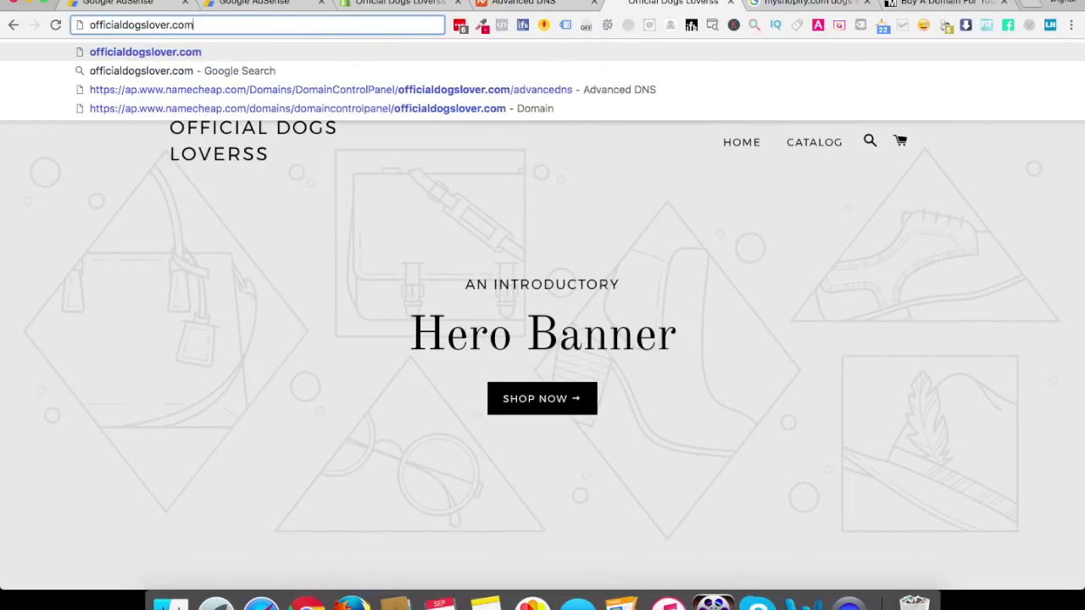
key("Return")
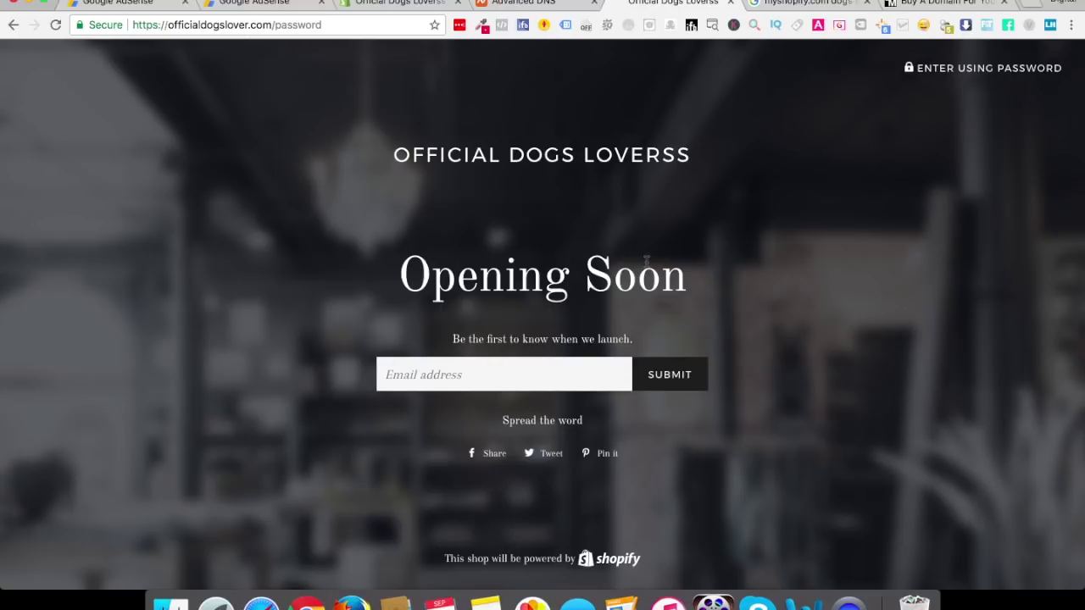
left_click(574, 4)
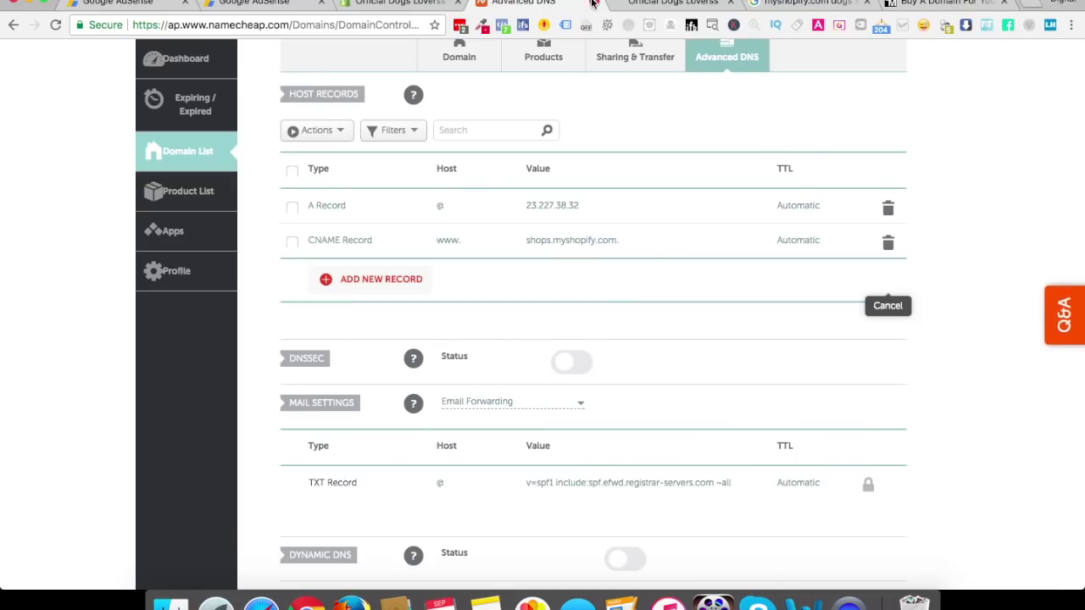
Return to the Shopify admin, glance at the plan choices, and go back to Account
left_click(594, 2)
left_click(407, 4)
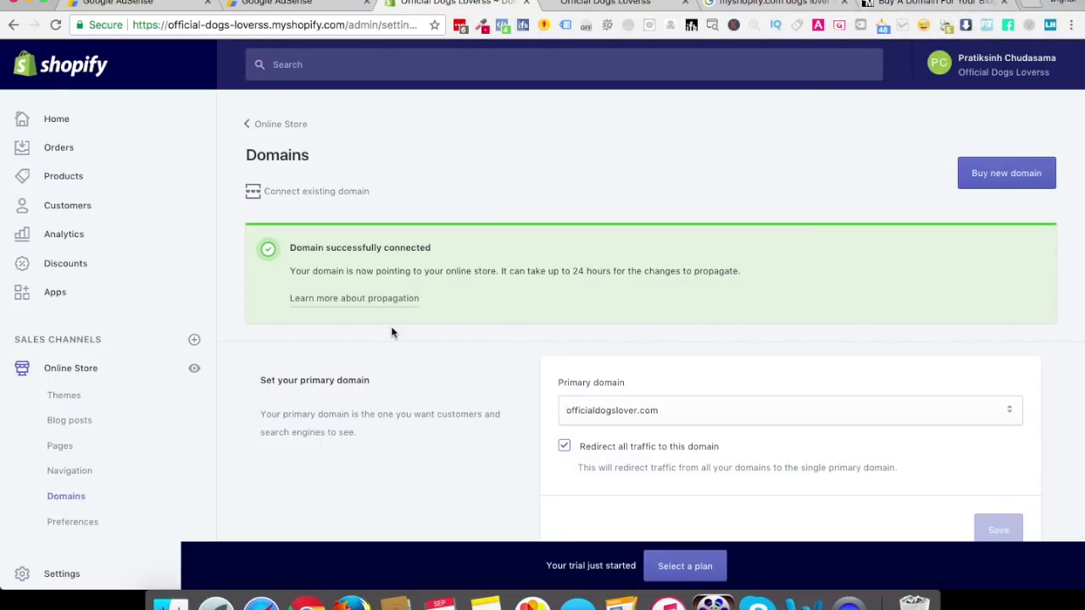
scroll(391, 332, "down", 5)
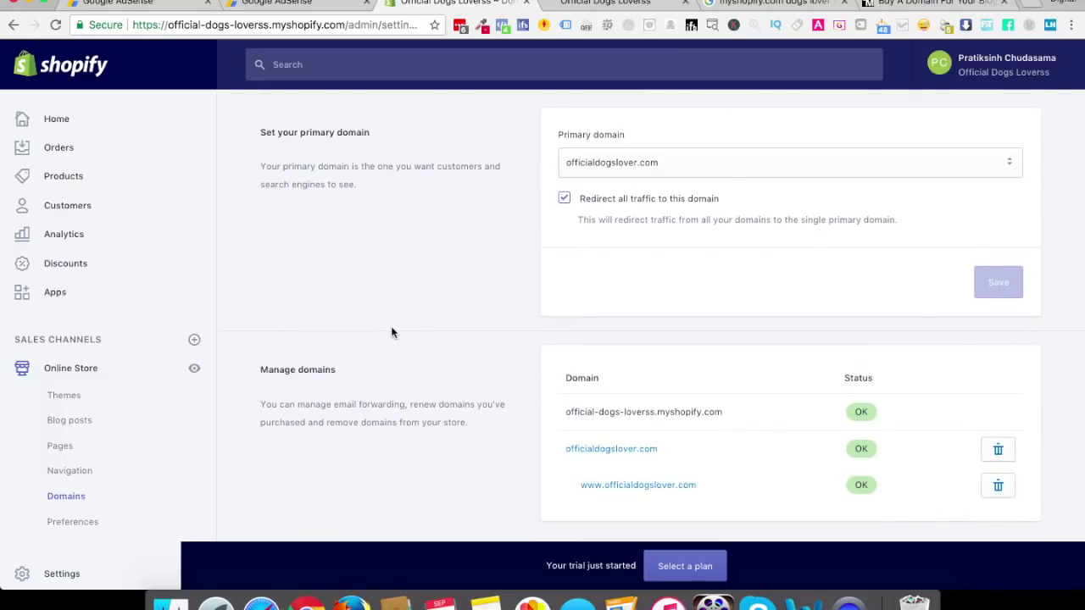
left_click(674, 572)
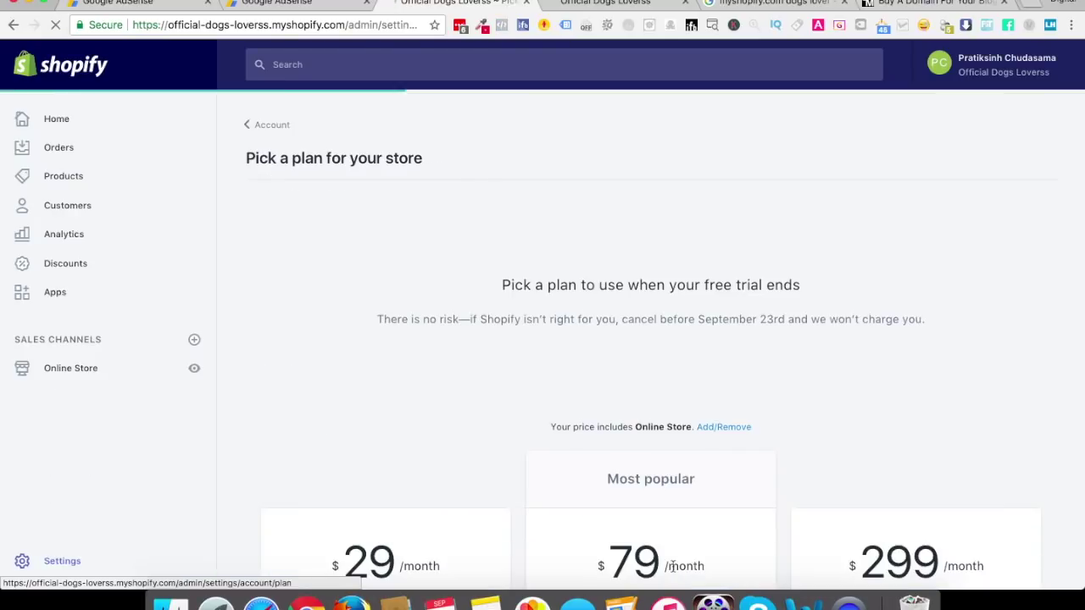
left_click(269, 125)
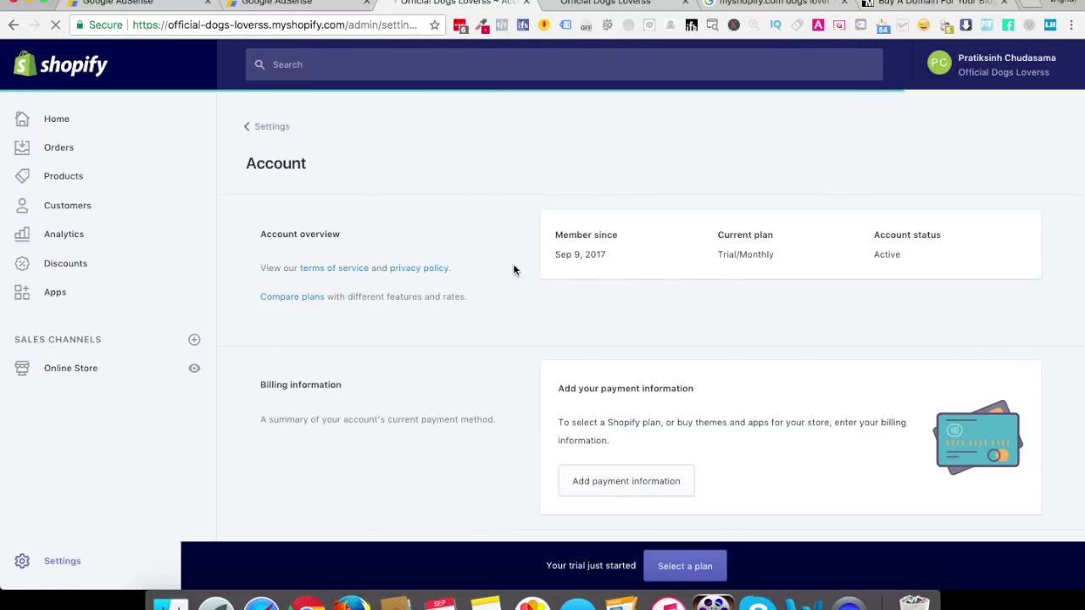
Open Online Store > Domains showing officialdogslover.com as the primary domain
left_click(59, 382)
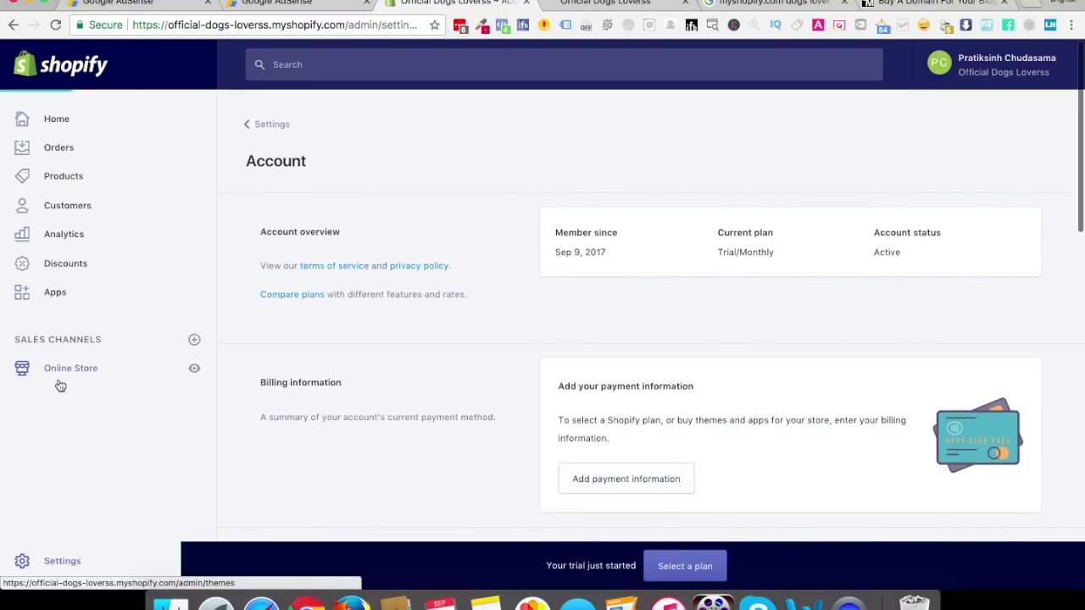
left_click(68, 498)
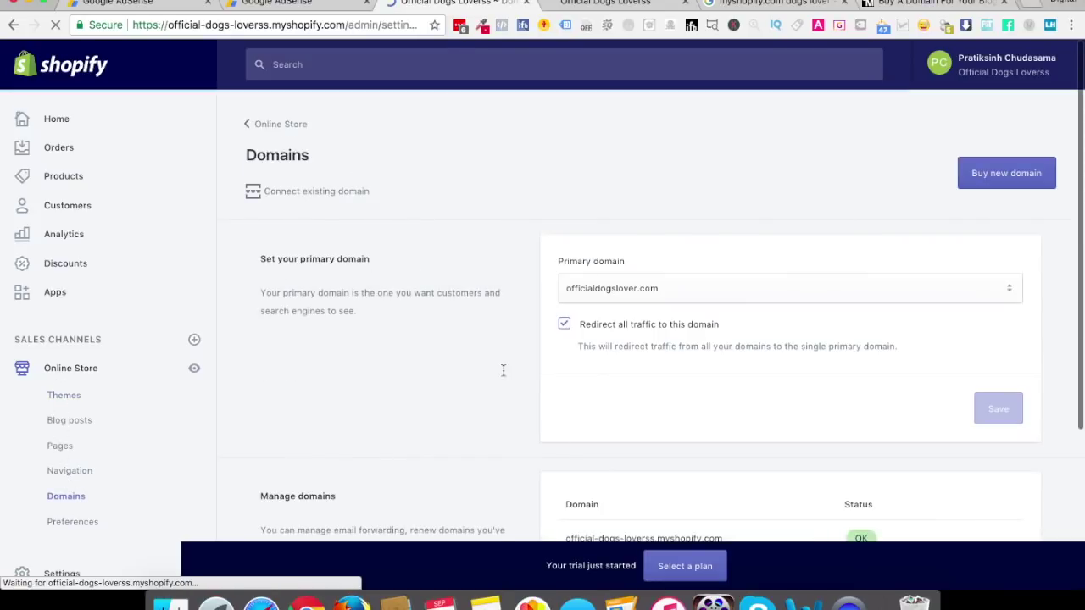
scroll(503, 375, "down", 5)
scroll(503, 376, "up", 5)
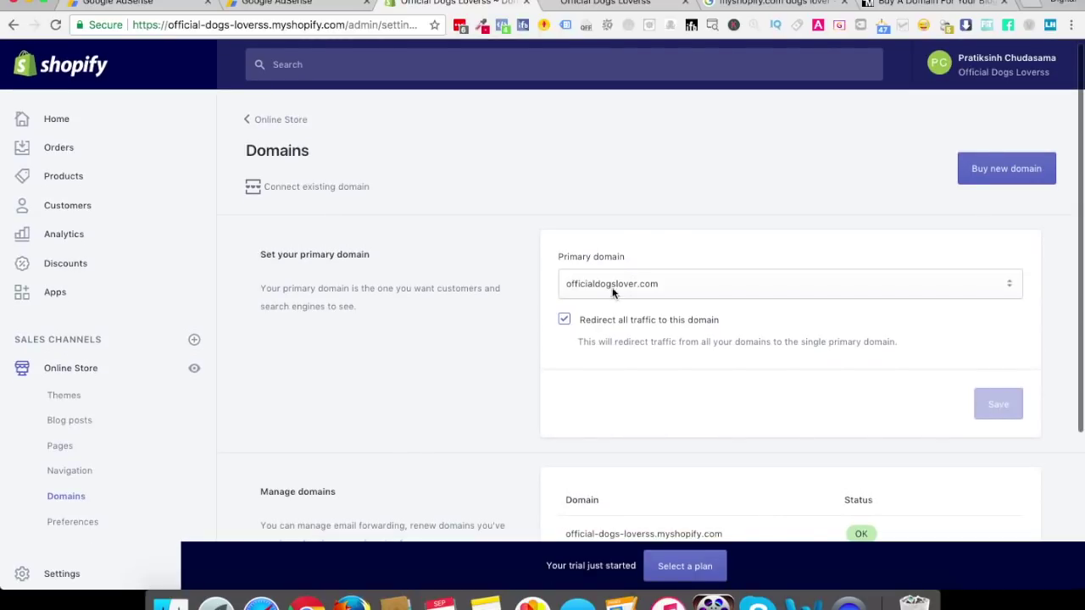
left_click(603, 289)
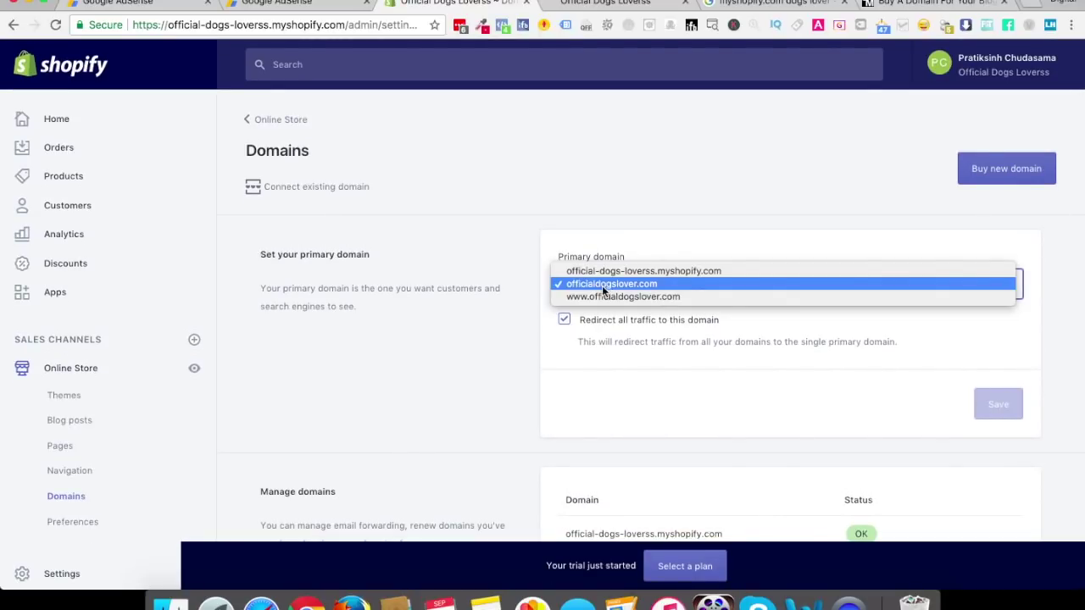
left_click(603, 298)
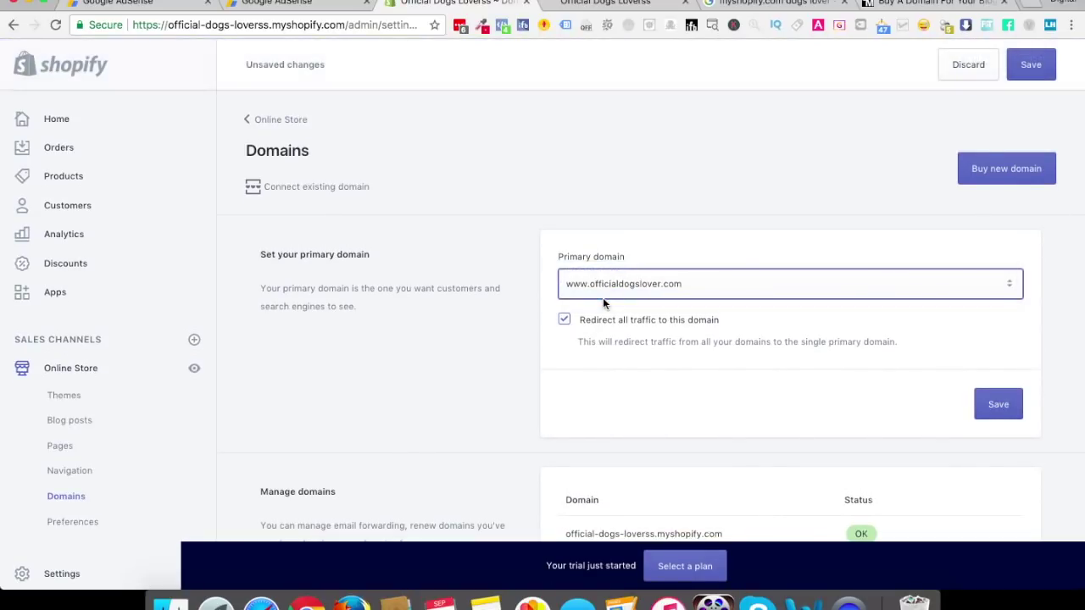
left_click(997, 401)
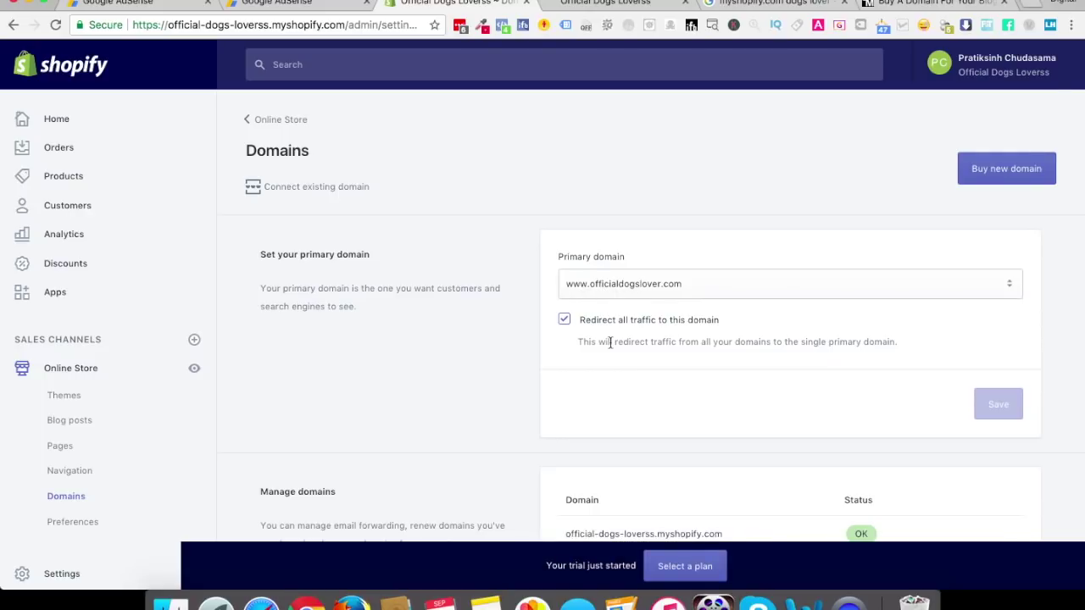
scroll(610, 342, "down", 5)
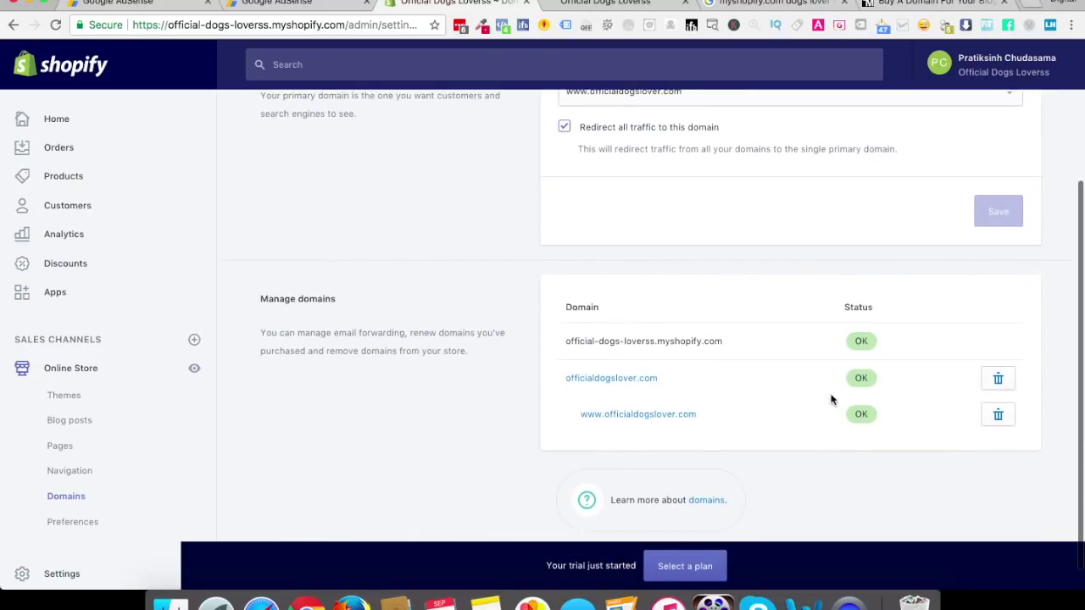
scroll(711, 515, "up", 5)
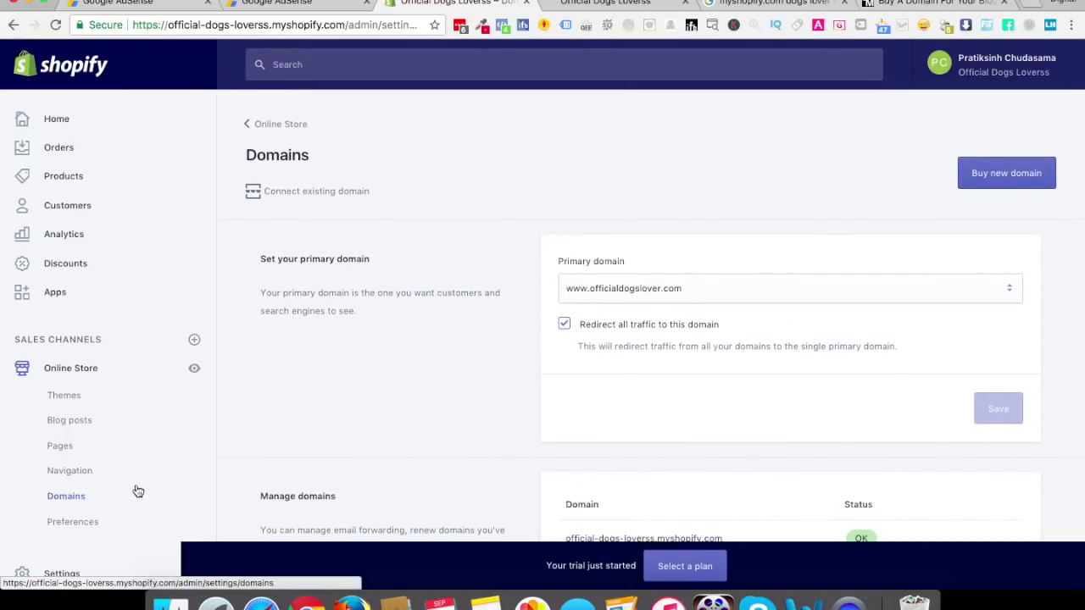
scroll(230, 478, "down", 3)
Review the trial plan, billing and invoices under Settings > Account, then open Online Store Themes
left_click(64, 574)
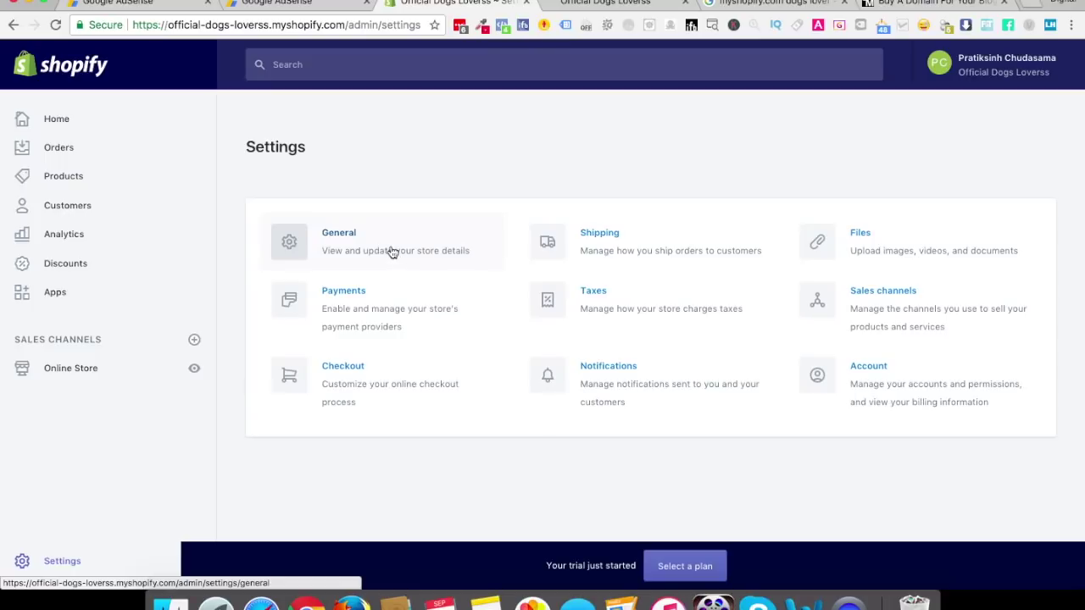
left_click(915, 406)
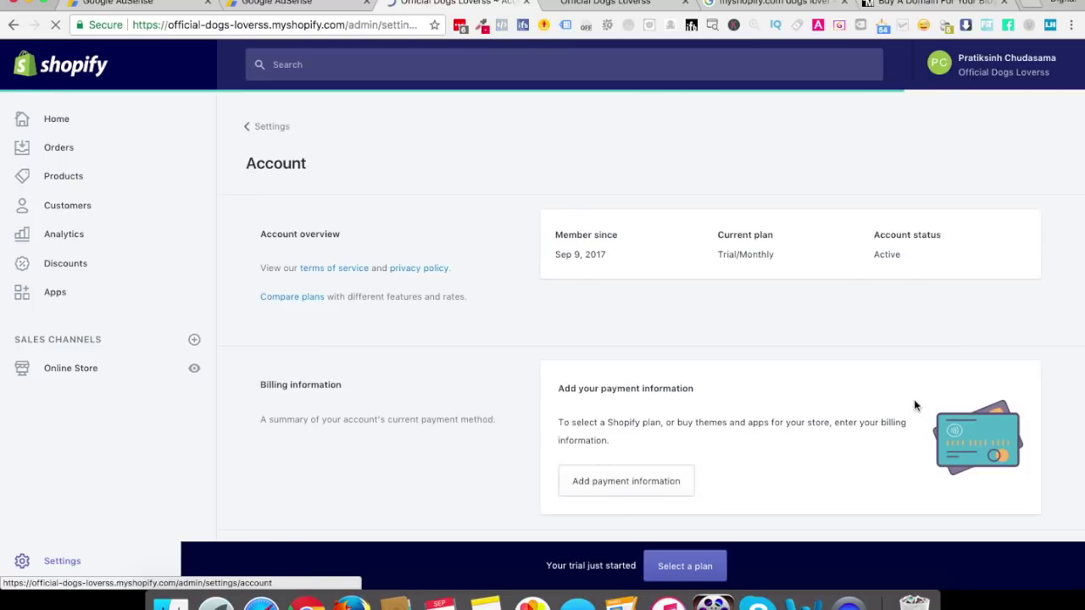
scroll(619, 382, "down", 15)
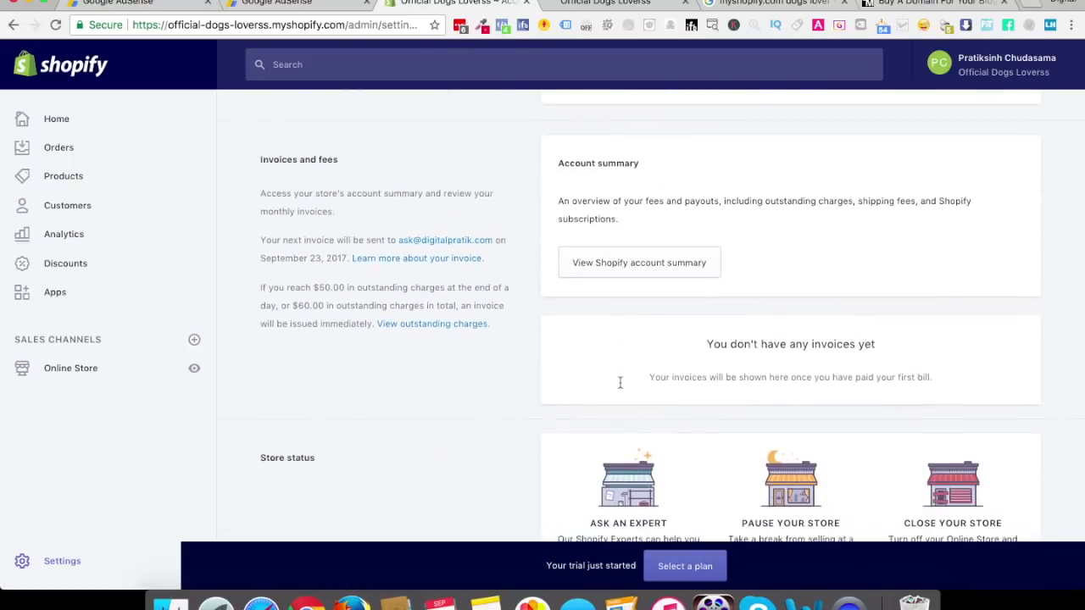
scroll(620, 382, "up", 10)
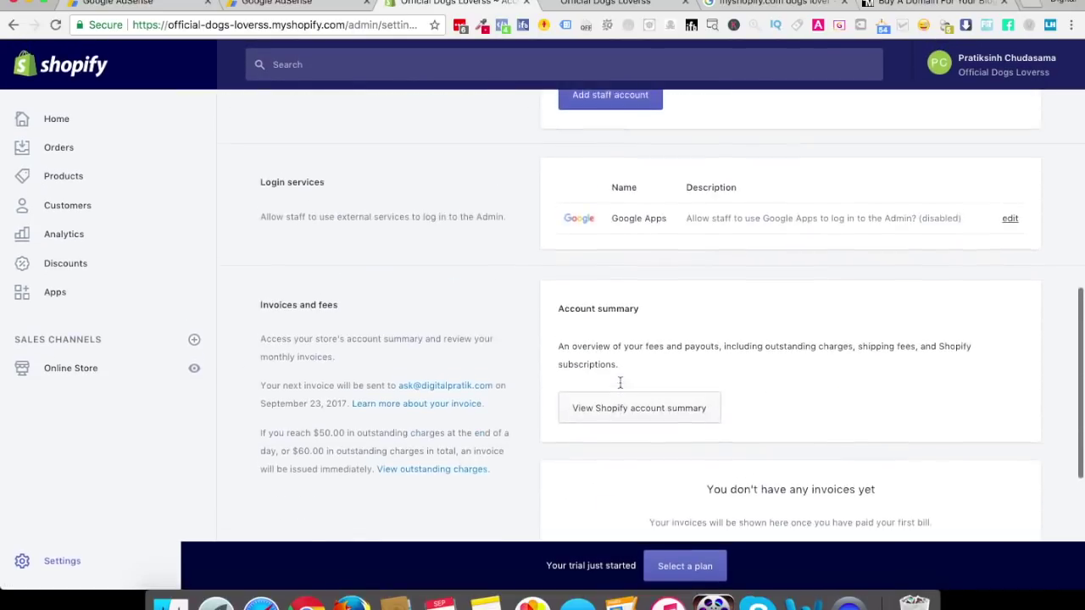
scroll(619, 383, "up", 5)
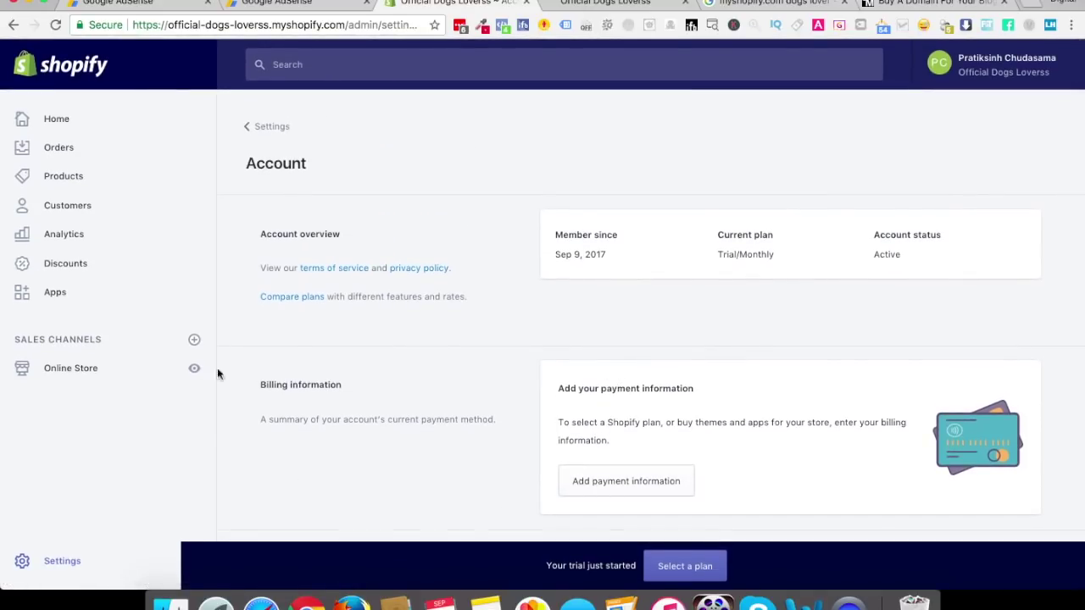
left_click(96, 379)
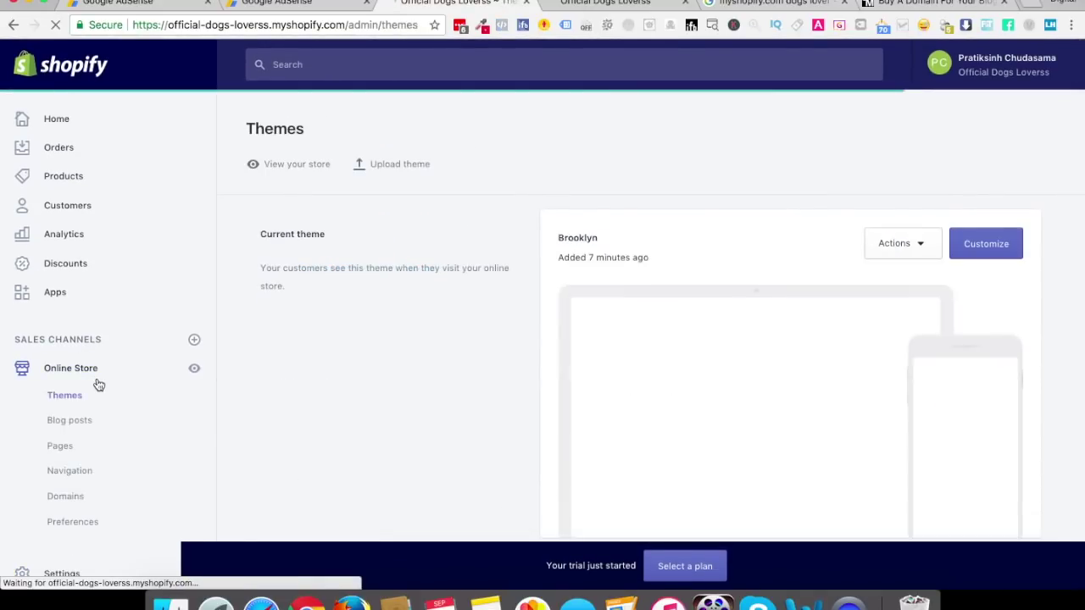
Look over Online Store Preferences and General store details, then view the Opening Soon storefront
left_click(72, 521)
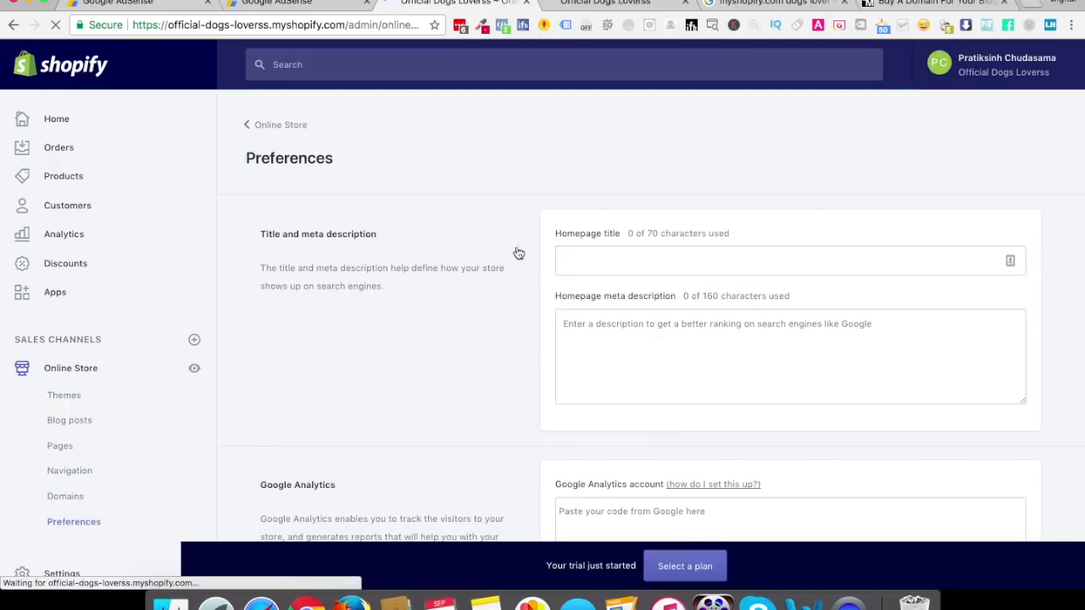
scroll(310, 438, "down", 3)
left_click(64, 574)
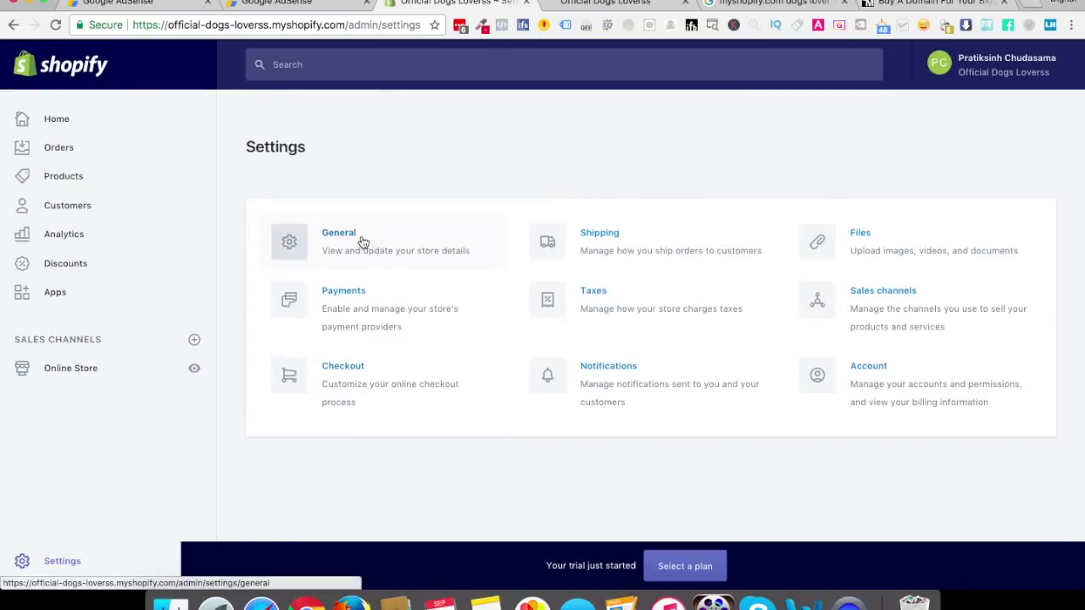
left_click(360, 242)
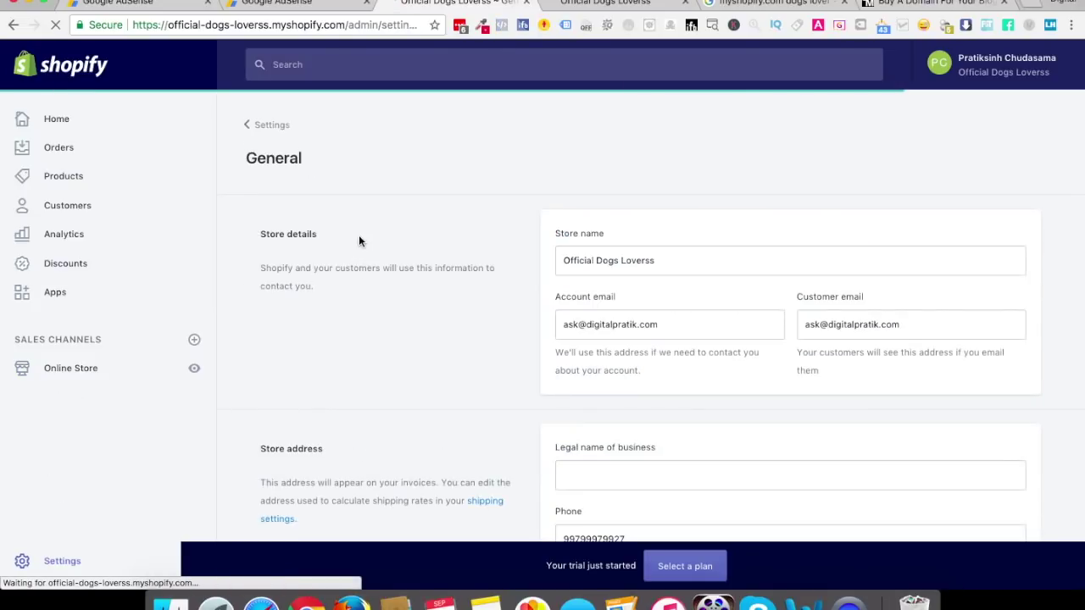
scroll(460, 366, "down", 1)
scroll(461, 366, "down", 10)
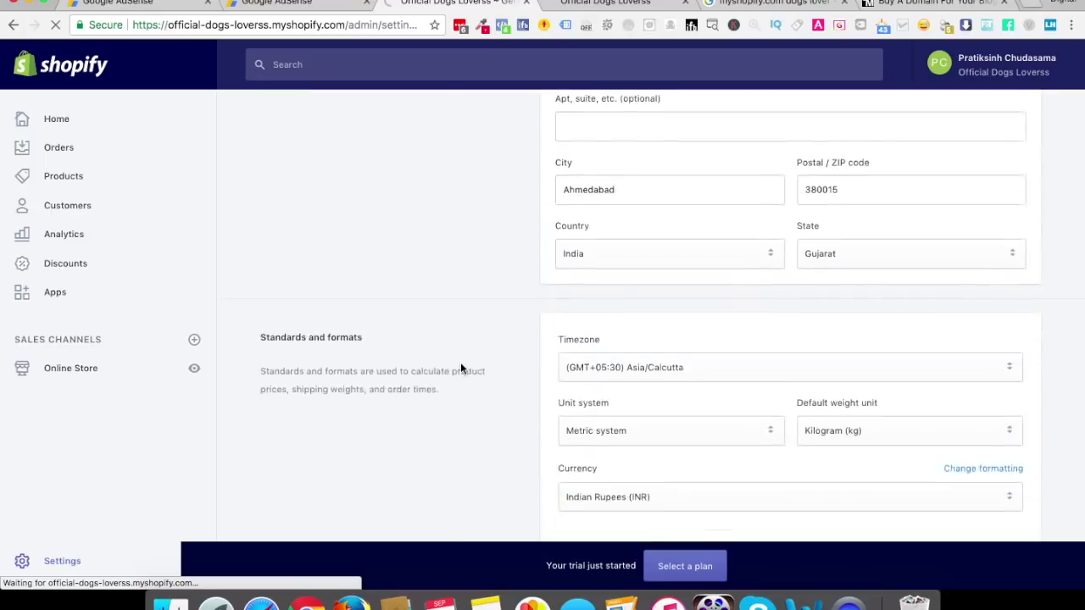
scroll(460, 368, "up", 5)
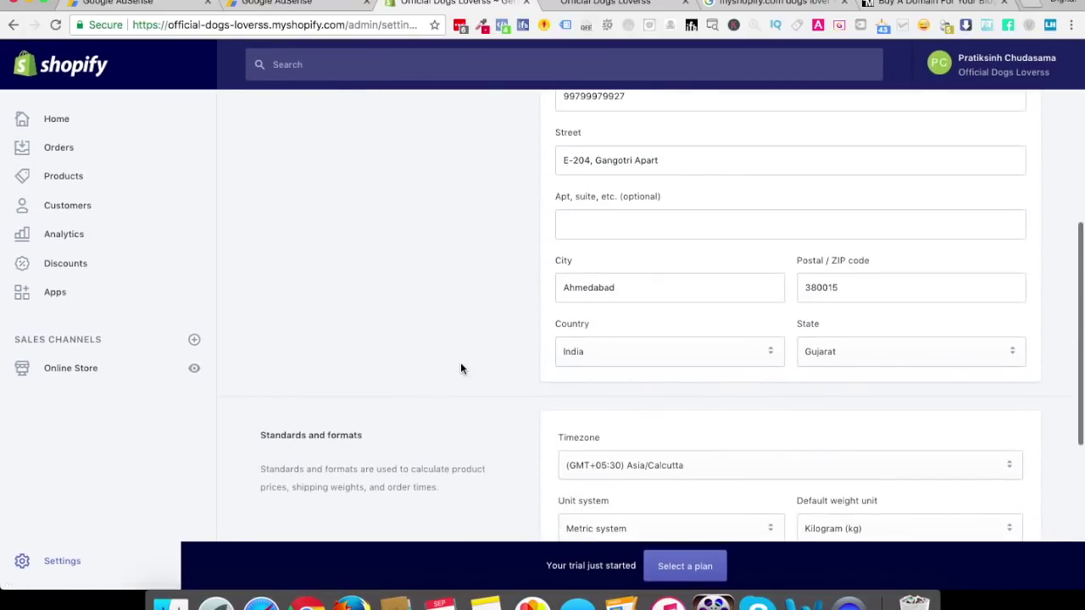
scroll(460, 368, "up", 5)
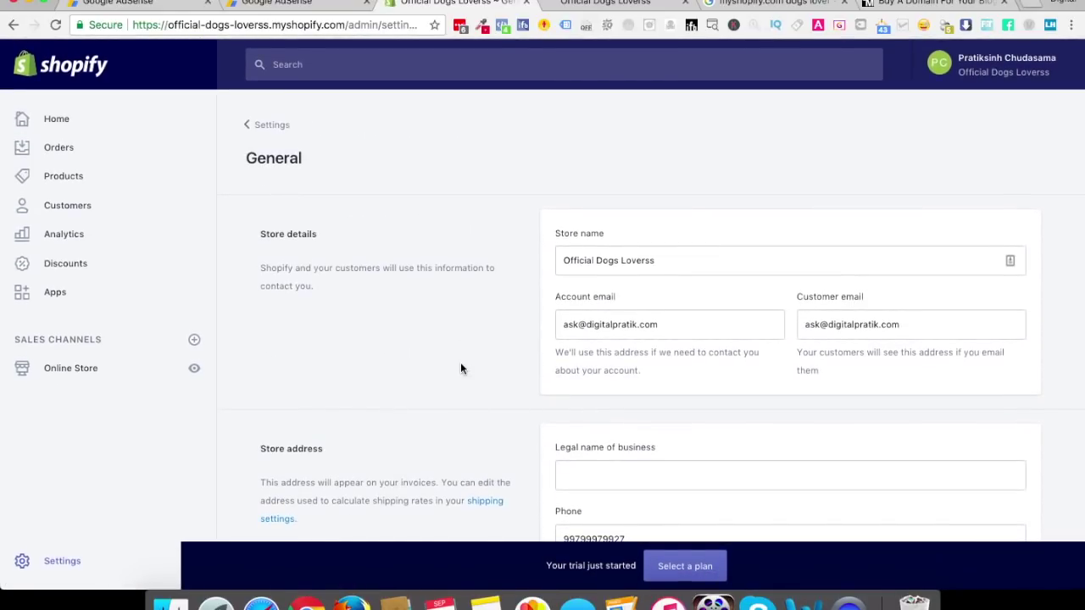
left_click(582, 5)
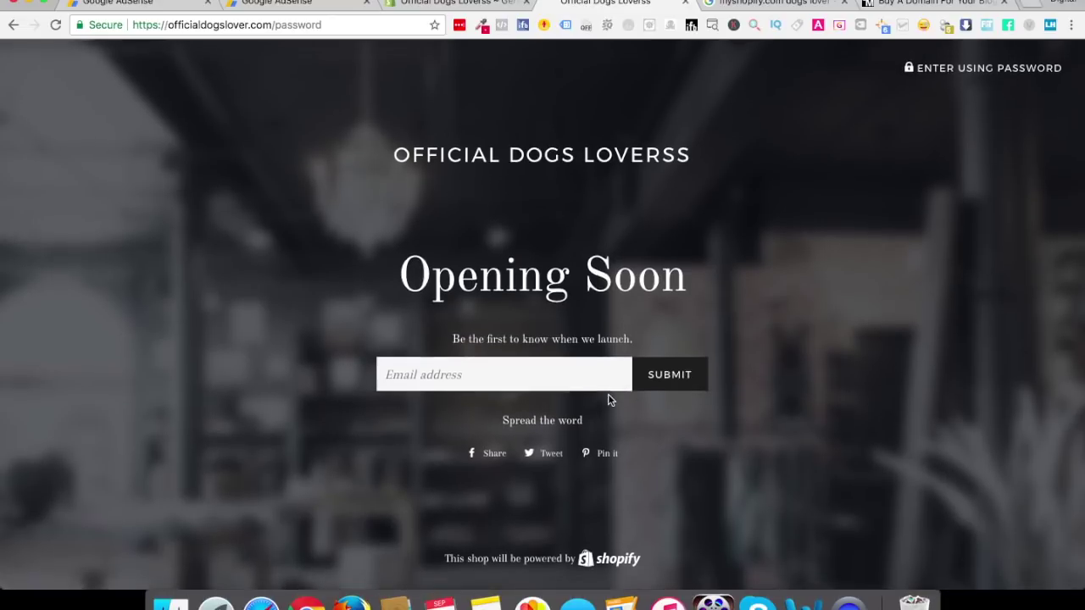
Go back to the admin's Themes page listing Brooklyn as current and Debut under More themes
left_click(327, 23)
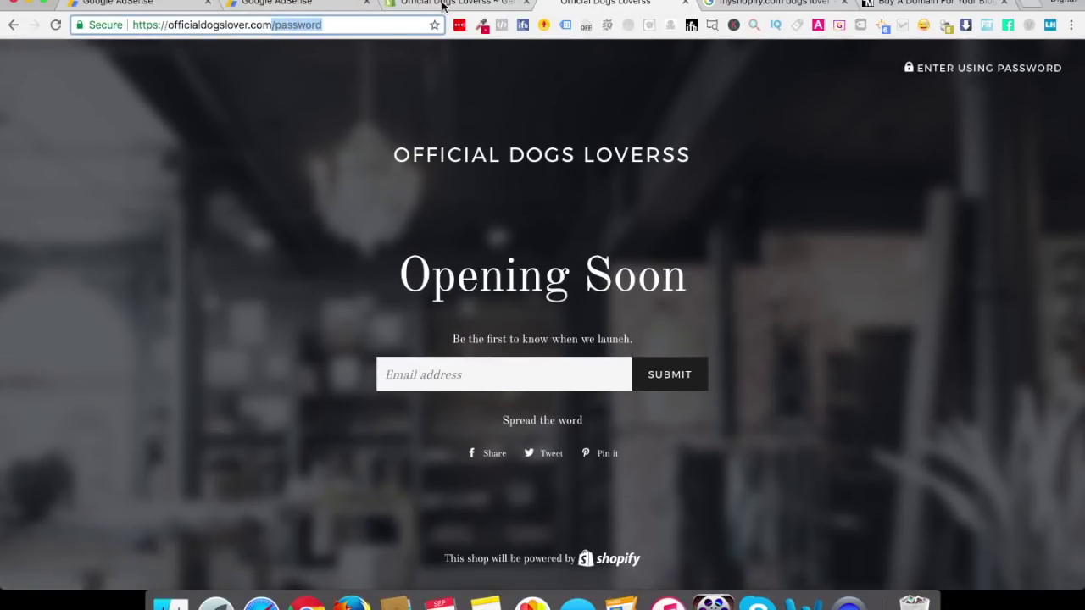
left_click(446, 4)
left_click(85, 374)
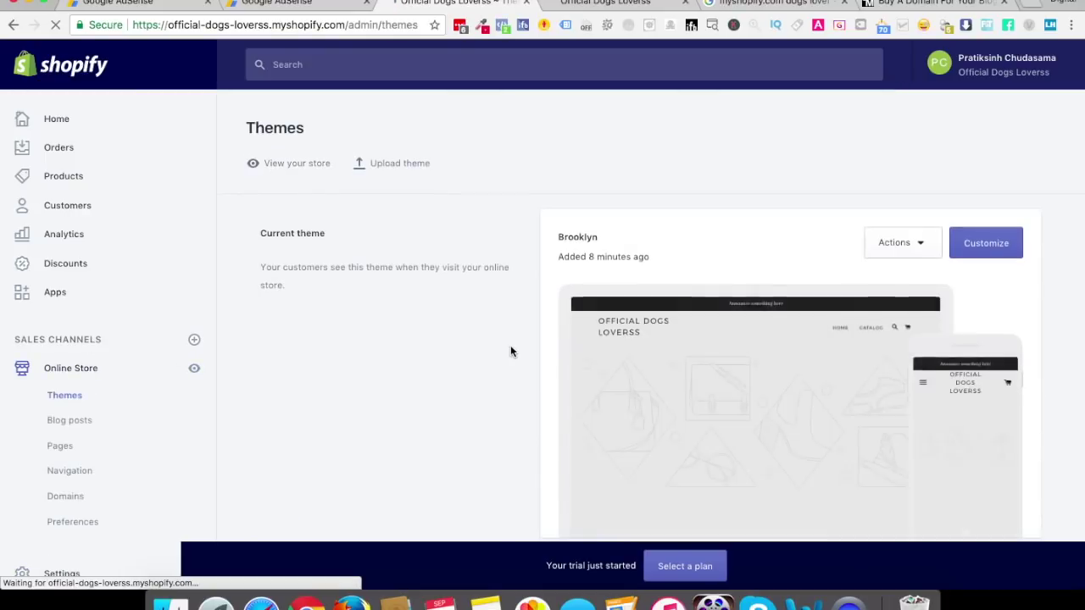
scroll(511, 350, "down", 5)
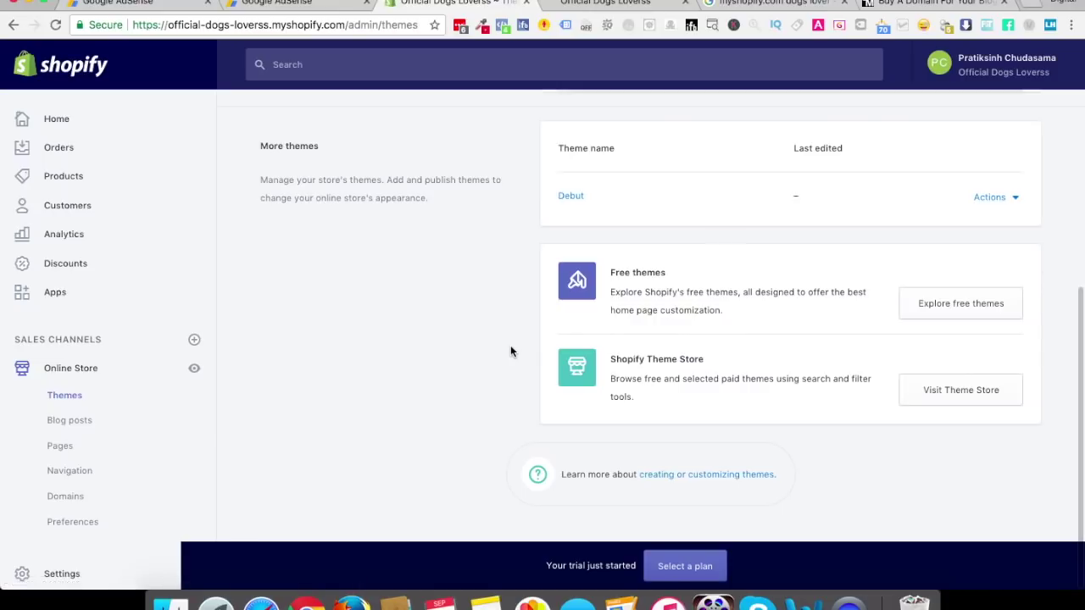
scroll(510, 351, "down", 5)
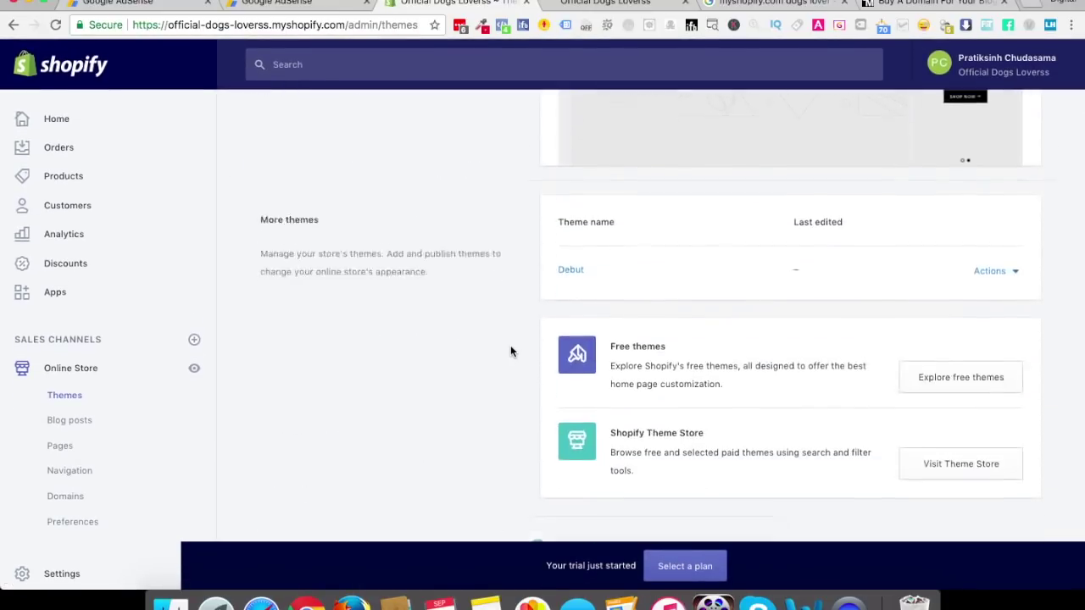
left_click(667, 578)
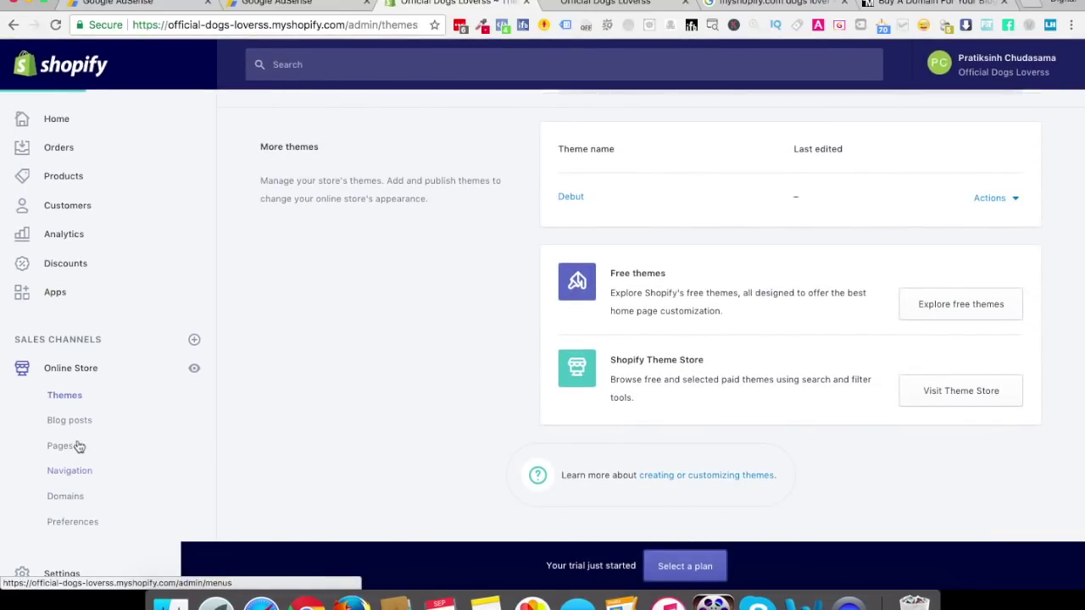
Compare the three paid plans and choose the $79/month Shopify plan
scroll(396, 431, "down", 5)
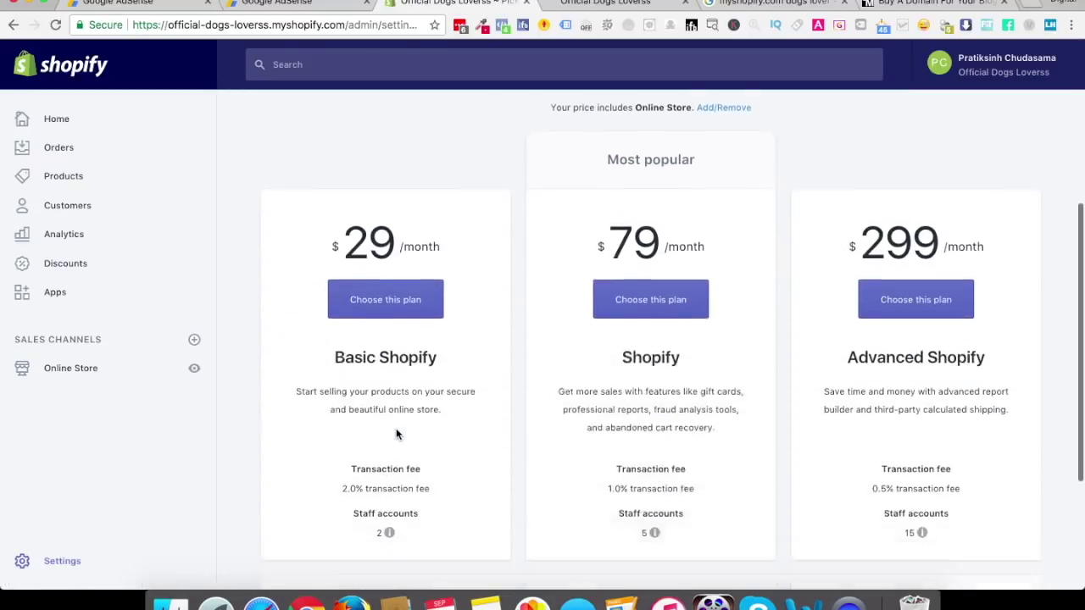
scroll(458, 384, "down", 5)
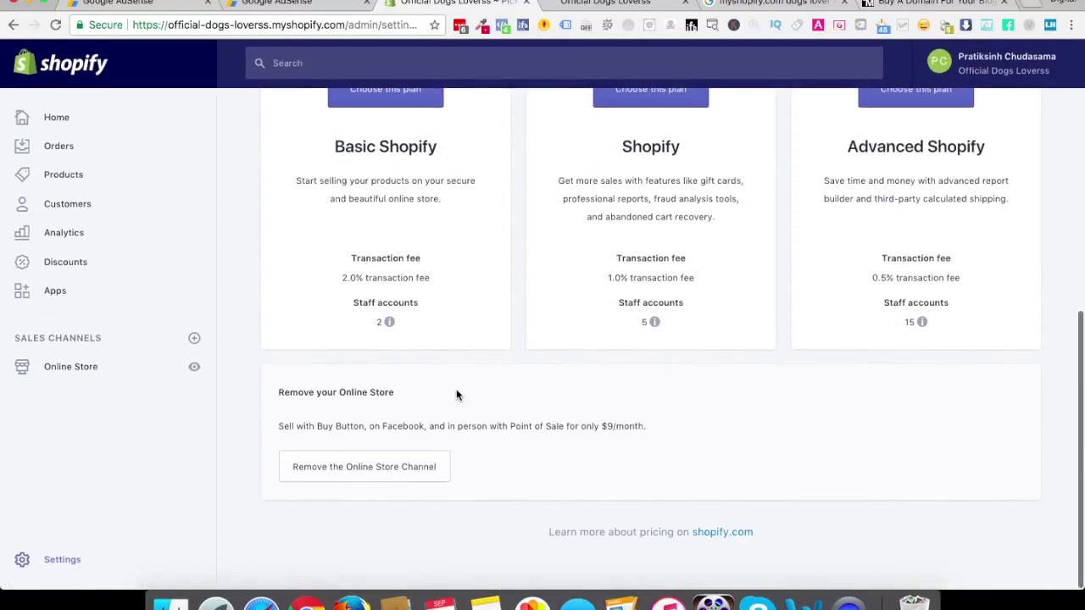
scroll(426, 408, "up", 5)
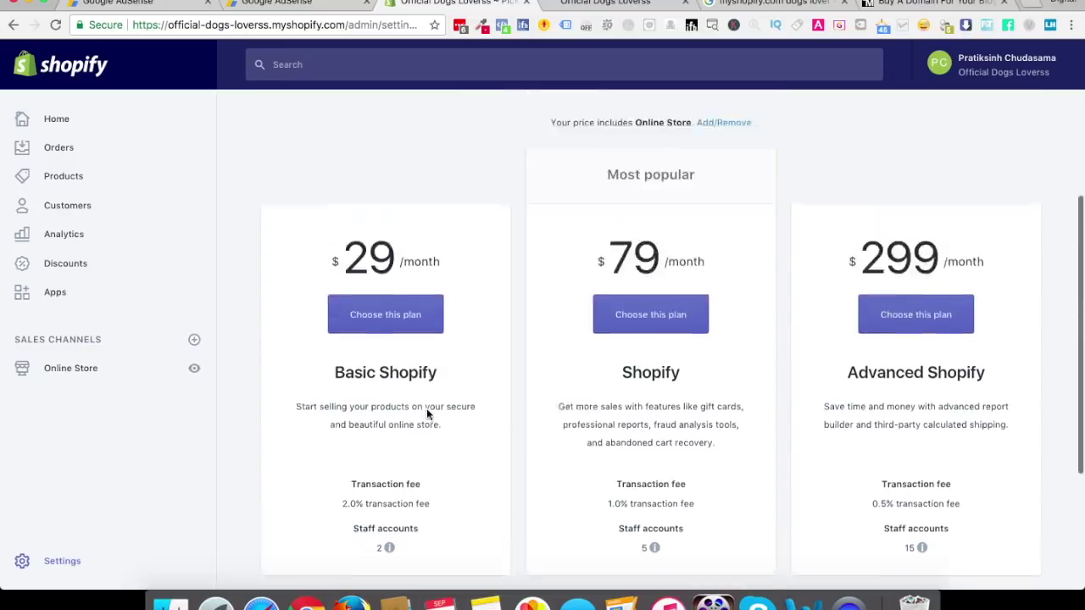
left_click(648, 379)
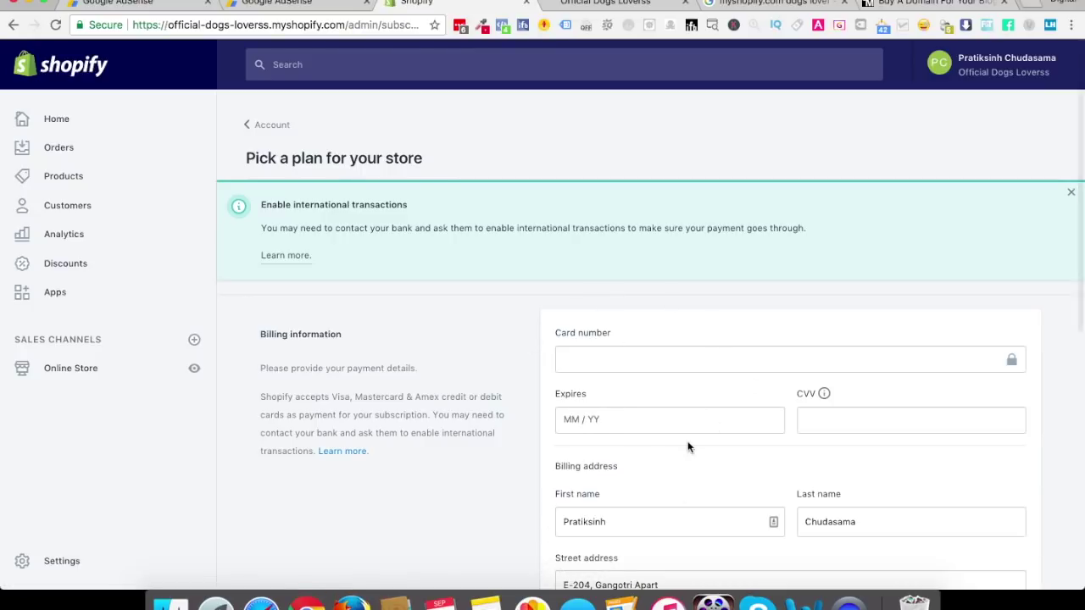
Keep 'Bill me once a month' at $79.00 and confirm the Shopify plan subscription
scroll(687, 446, "down", 10)
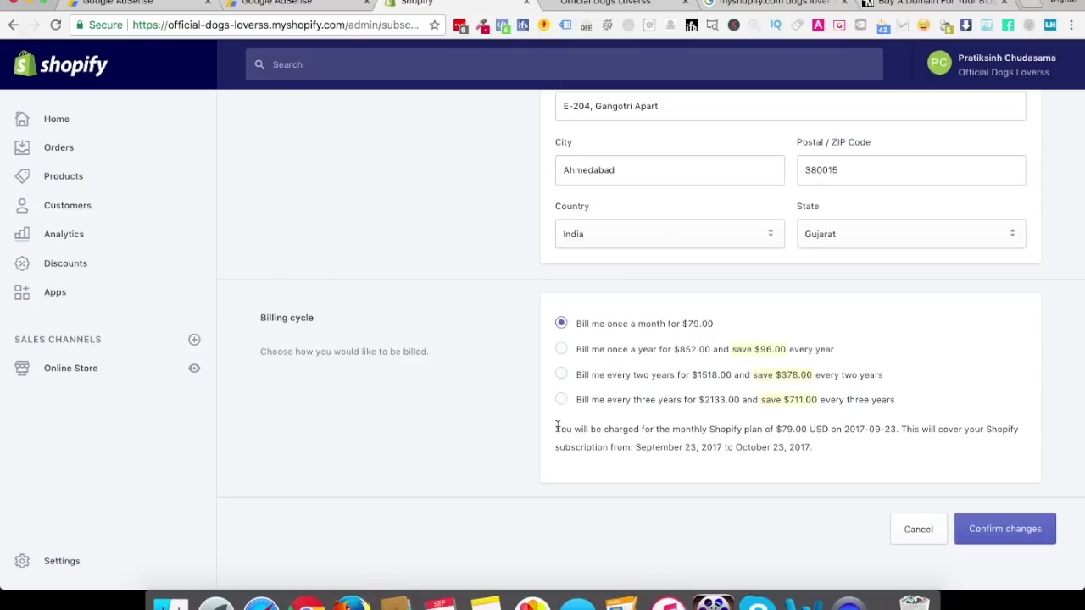
left_click_drag(556, 429, 650, 429)
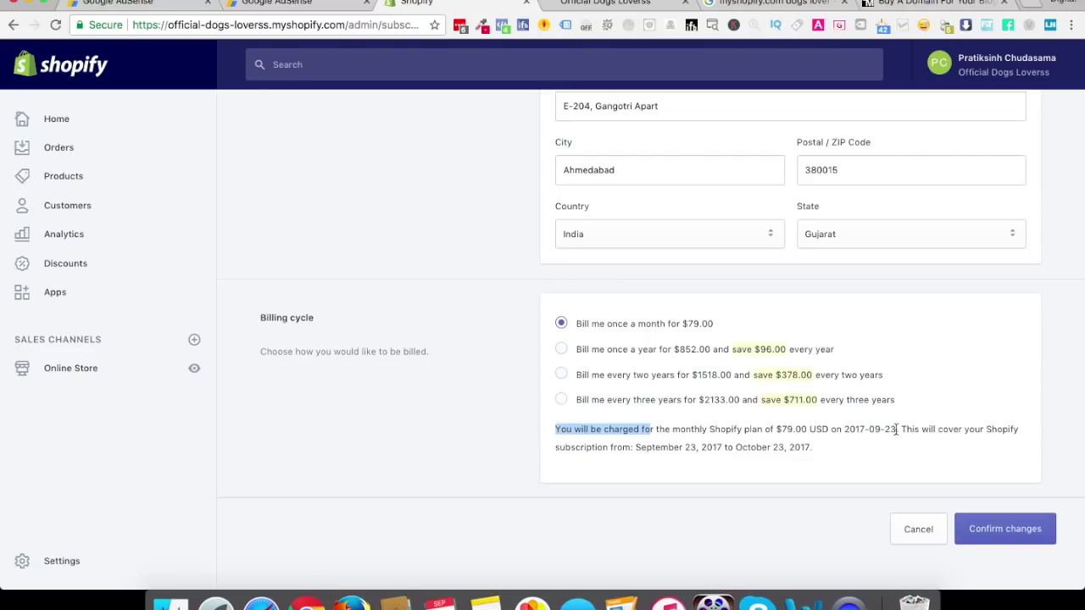
left_click_drag(895, 429, 884, 430)
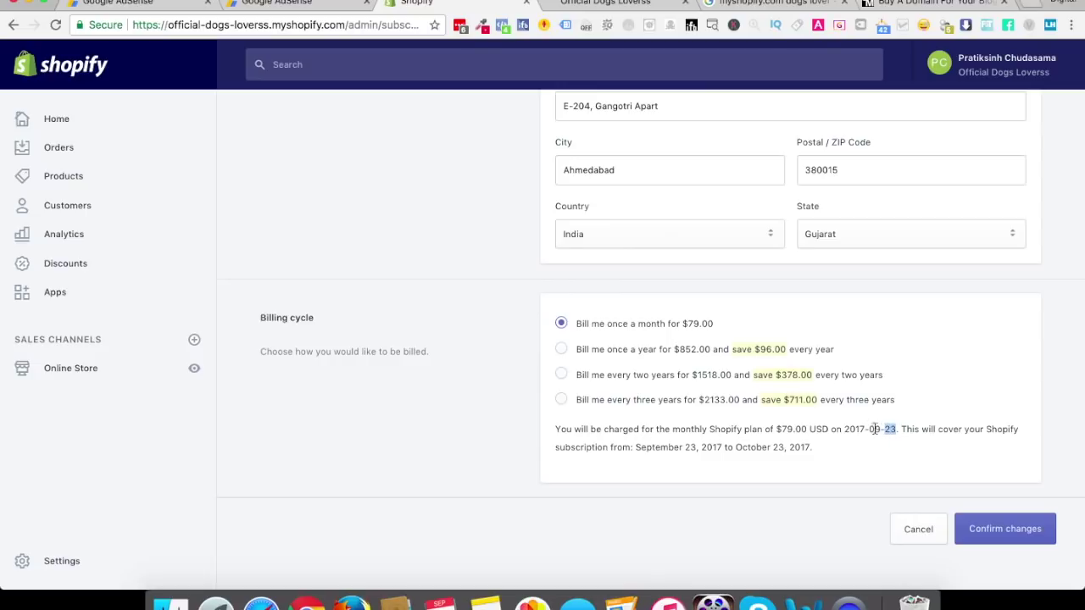
left_click(889, 430)
left_click(1004, 529)
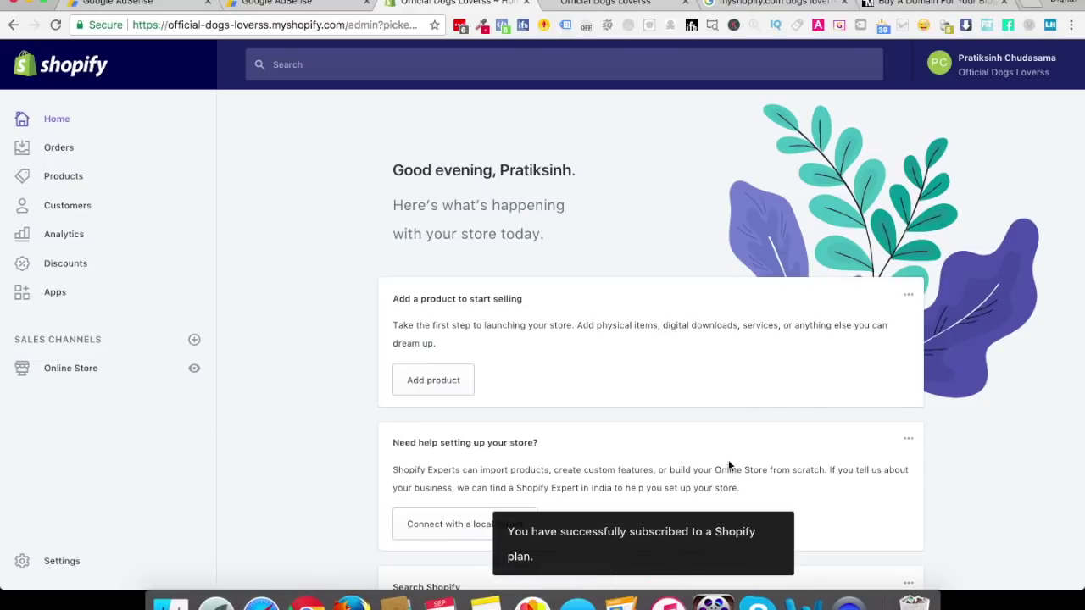
Look over the admin Home page, then return to the officialdogslover.com storefront tab
scroll(669, 472, "down", 20)
scroll(669, 473, "up", 10)
scroll(669, 472, "up", 15)
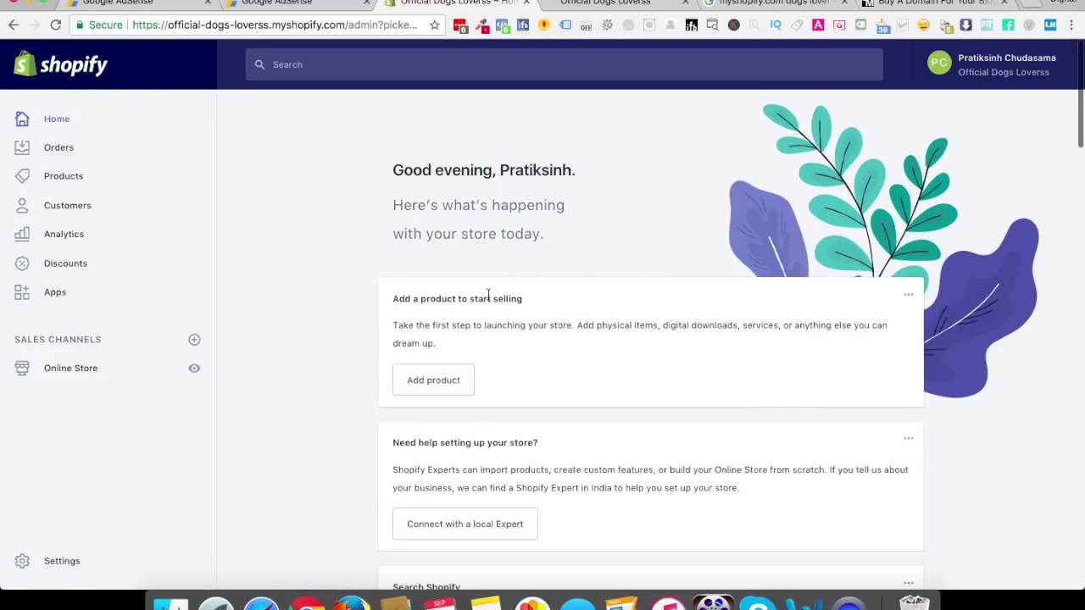
scroll(544, 373, "down", 10)
scroll(544, 373, "down", 3)
scroll(544, 373, "up", 6)
left_click(631, 5)
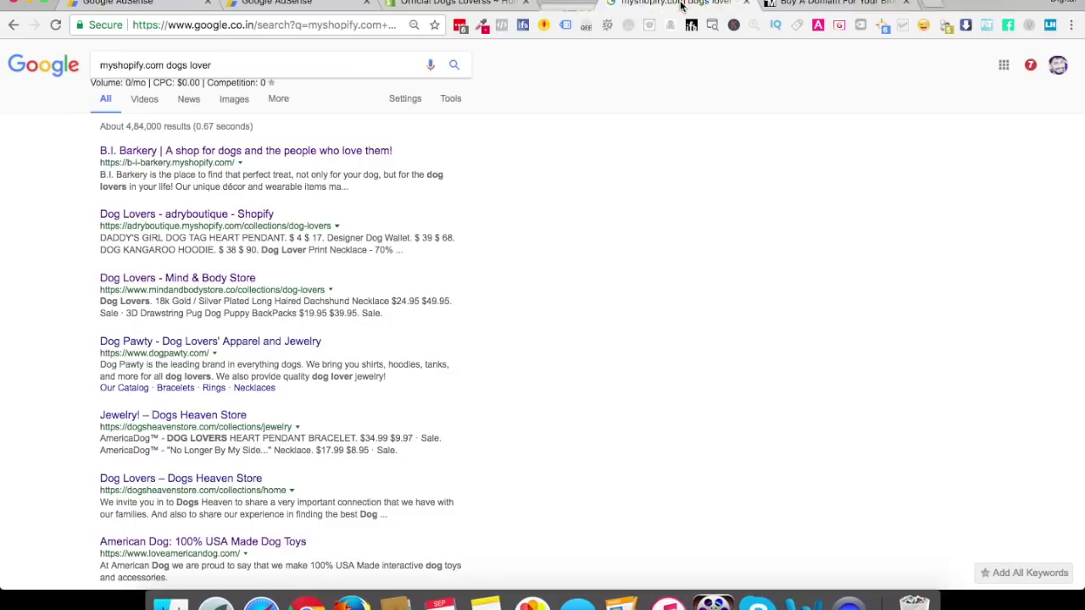
Close the password-page tab and open the live store via Online Store > View your store
left_click(685, 1)
left_click(504, 5)
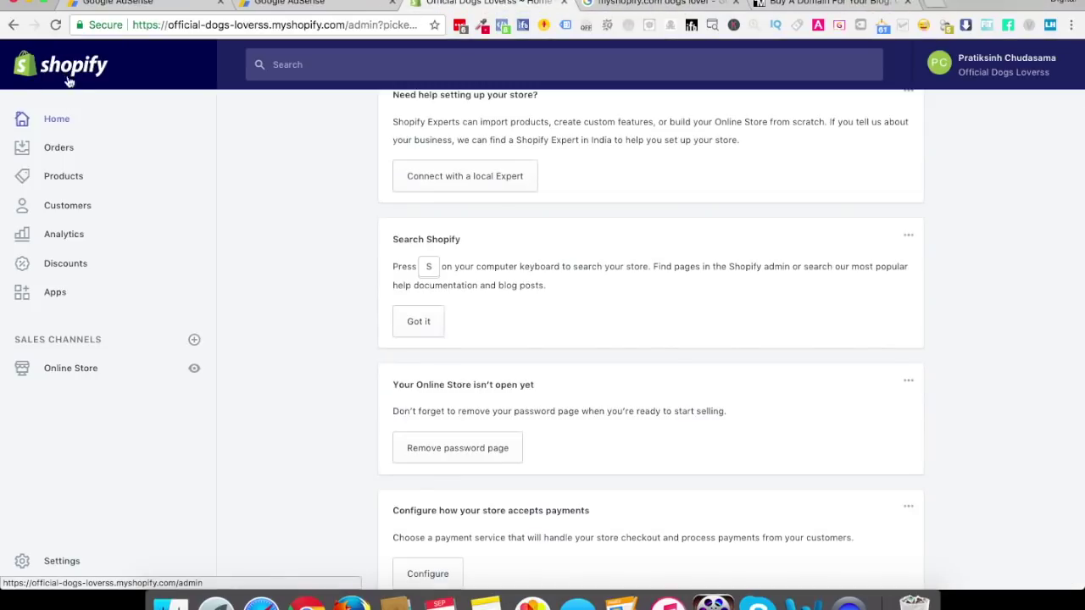
left_click(70, 370, "super")
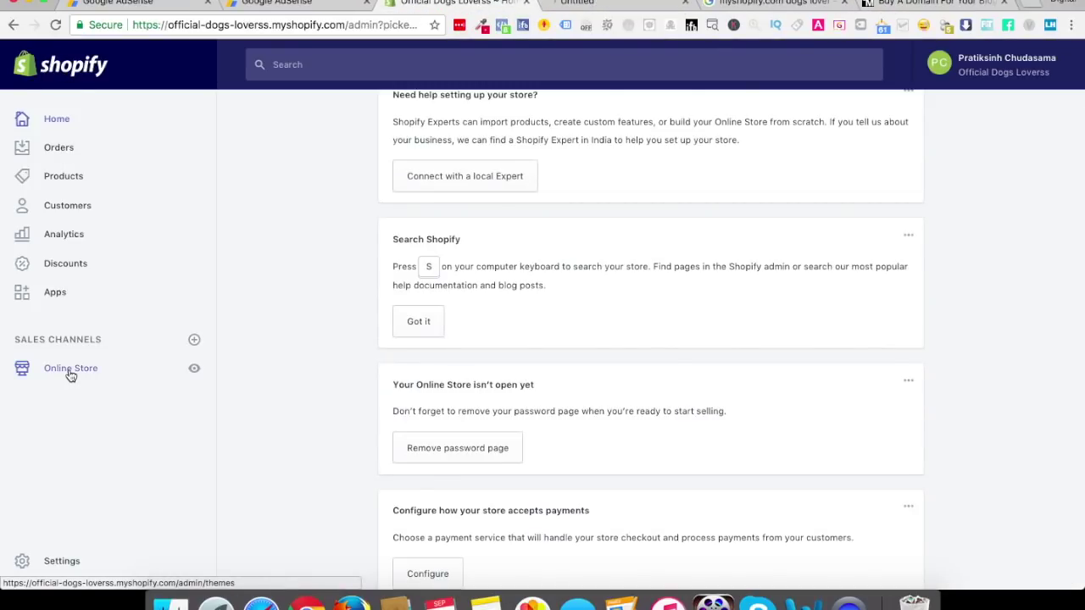
left_click(597, 6)
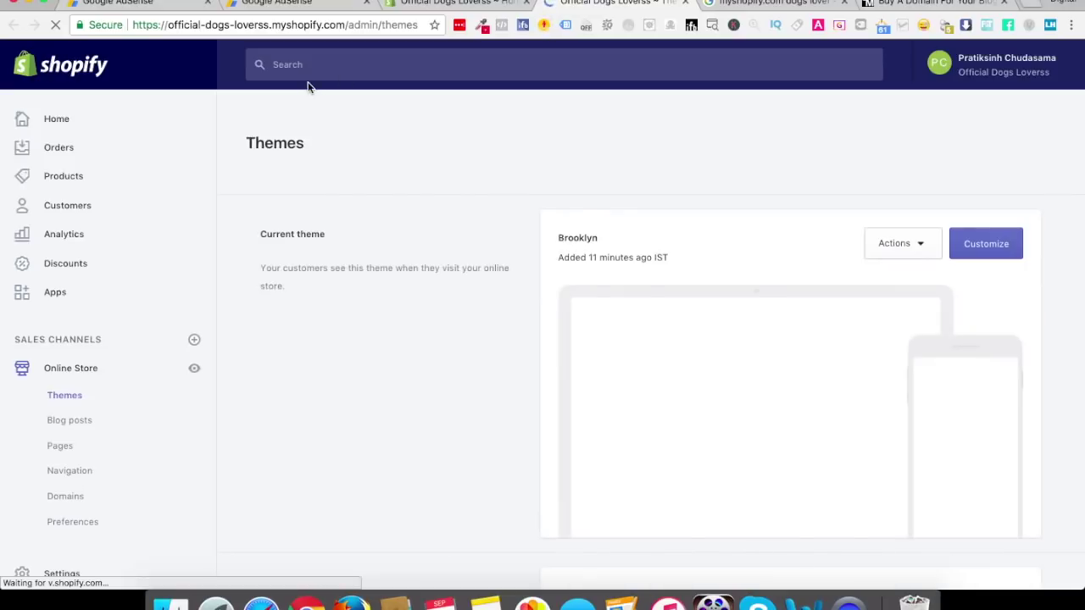
left_click(278, 162)
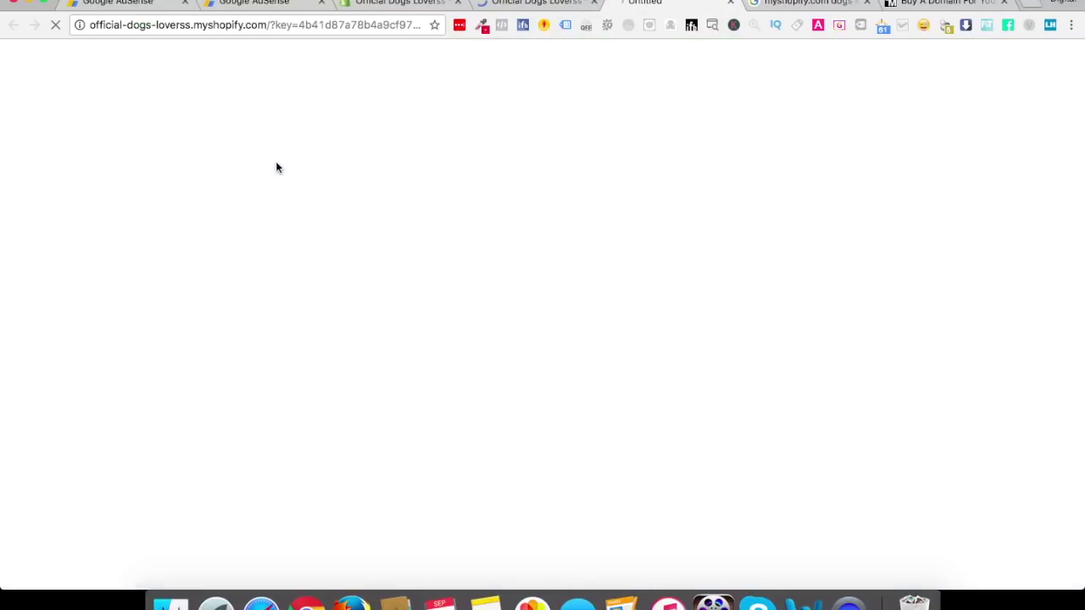
left_click(593, 3)
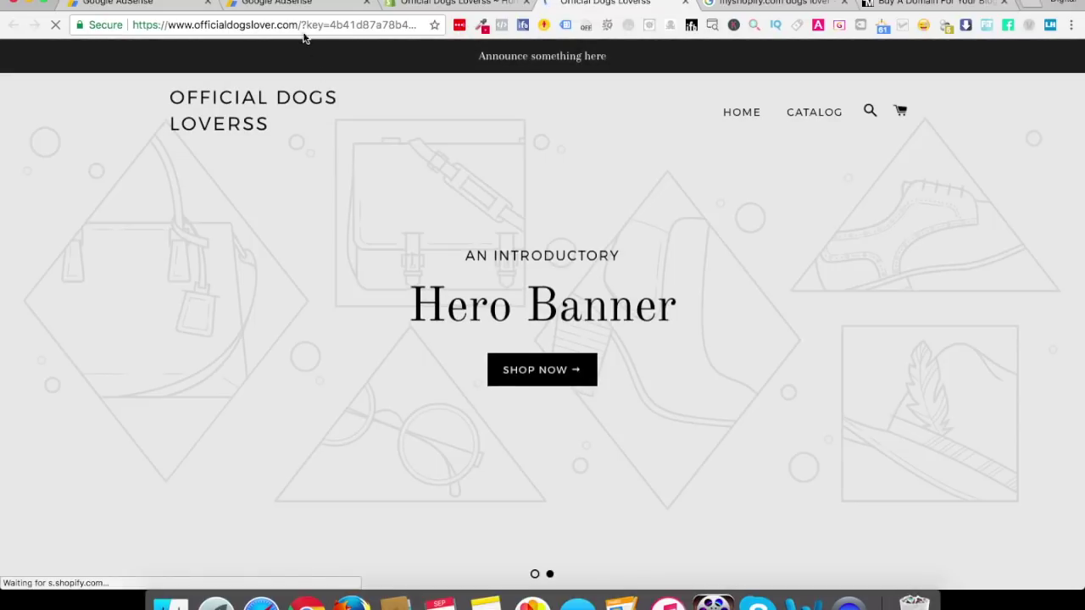
Strip the ?key preview part from the URL and load the storefront at officialdogslover.com
left_click_drag(304, 26, 658, 126)
key("BackSpace")
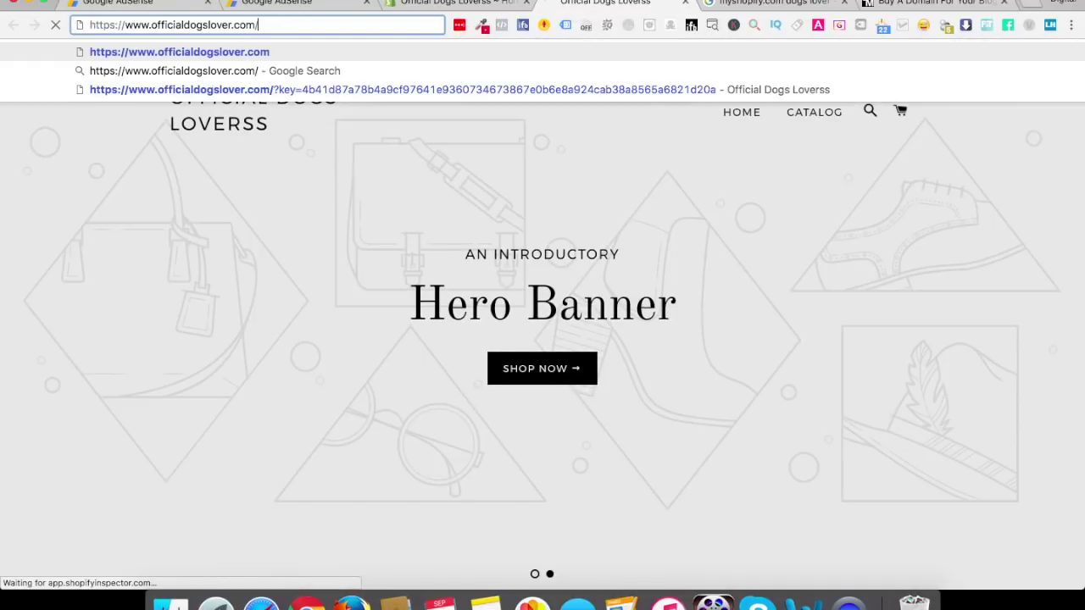
key("Return")
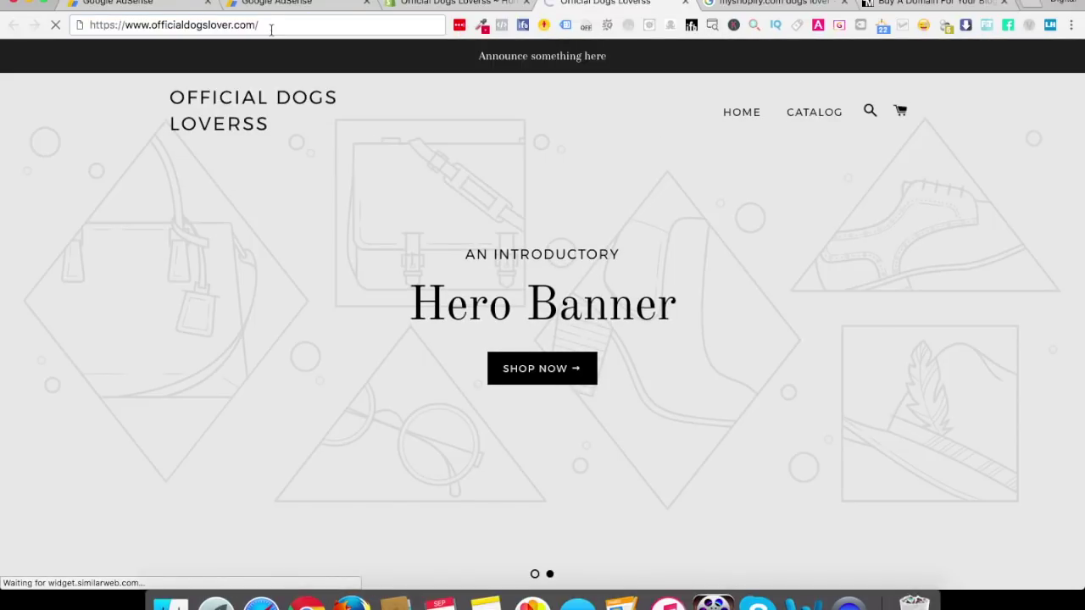
left_click(236, 26)
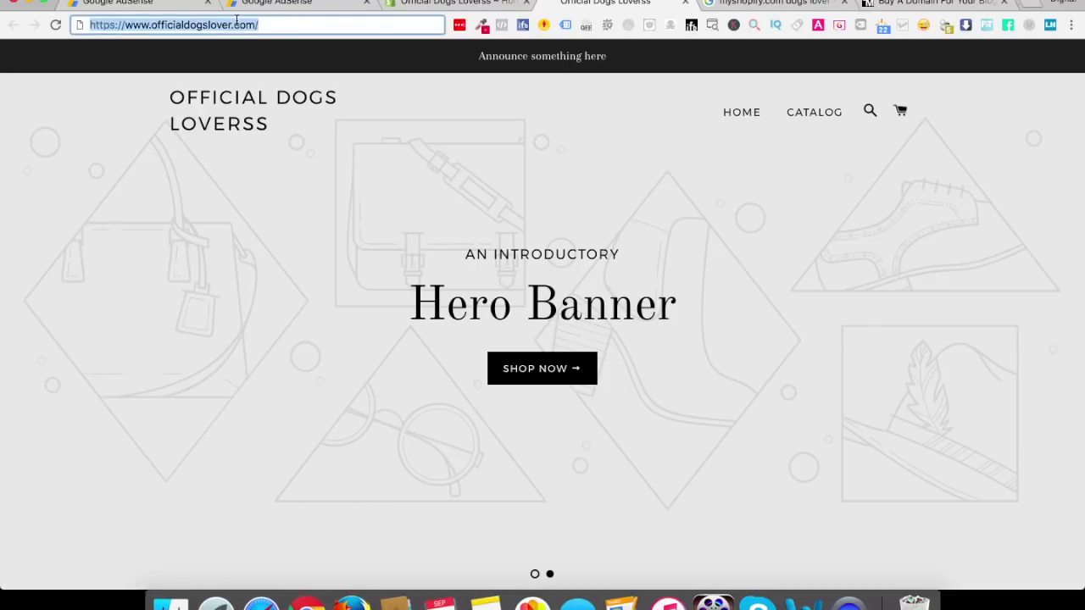
type("official")
key("Return")
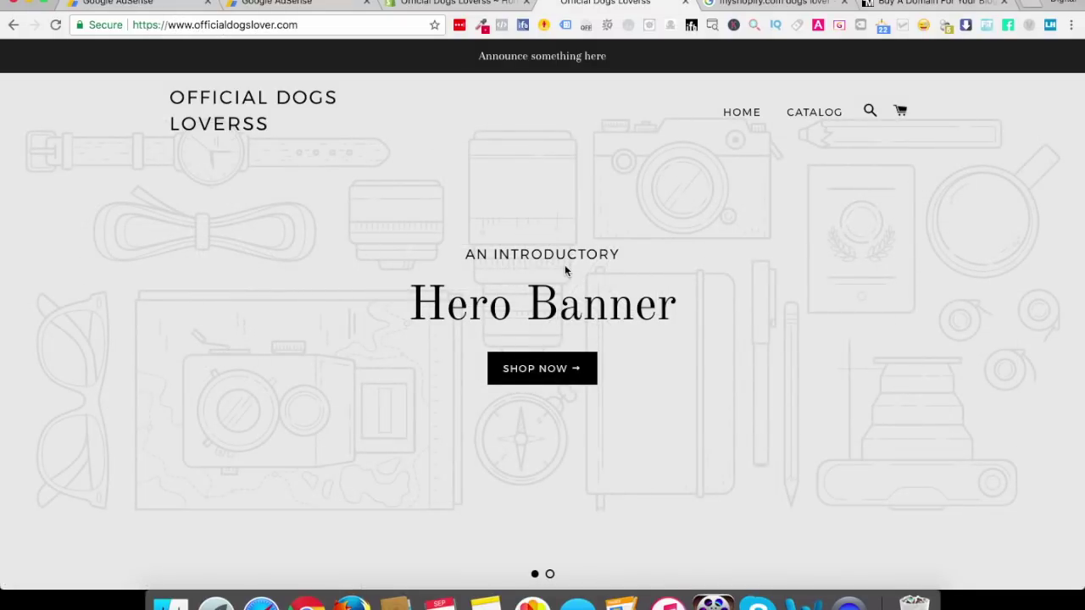
Scroll through the storefront home page, then go back to the admin home
scroll(619, 527, "down", 15)
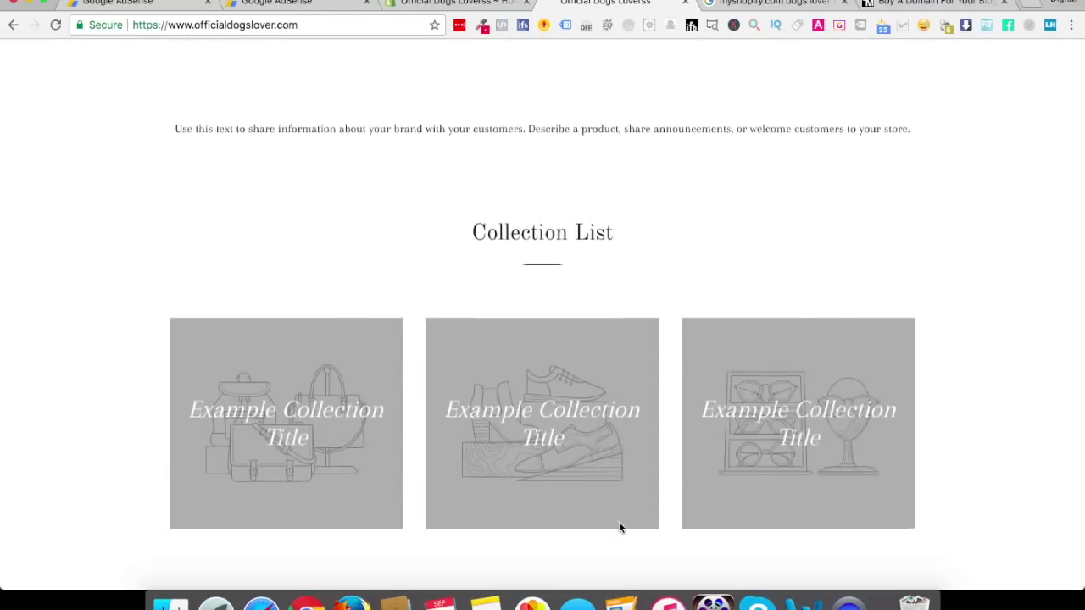
scroll(619, 528, "down", 2)
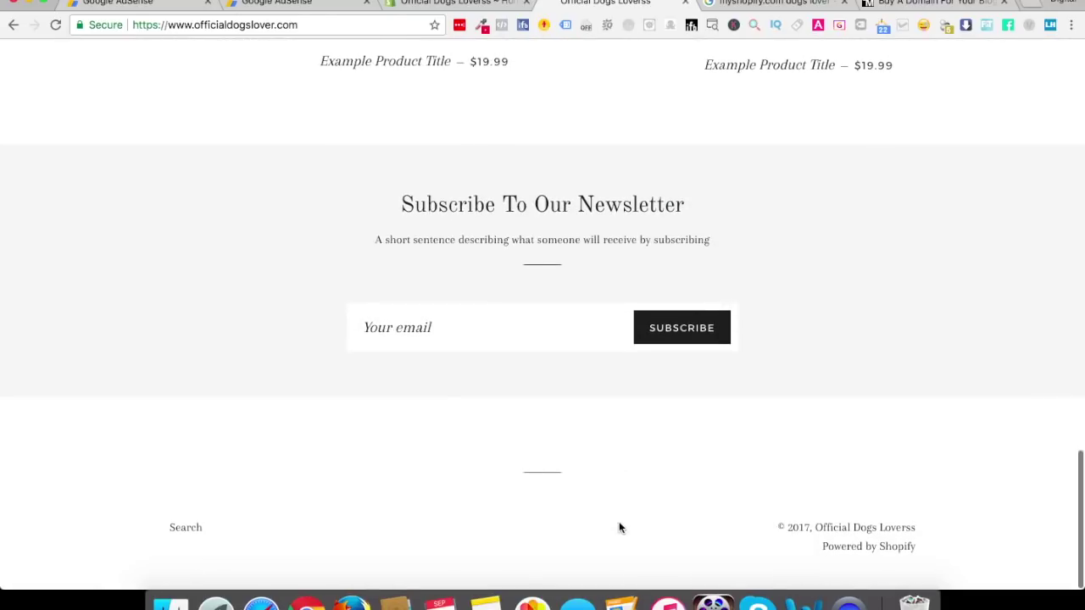
scroll(618, 527, "up", 20)
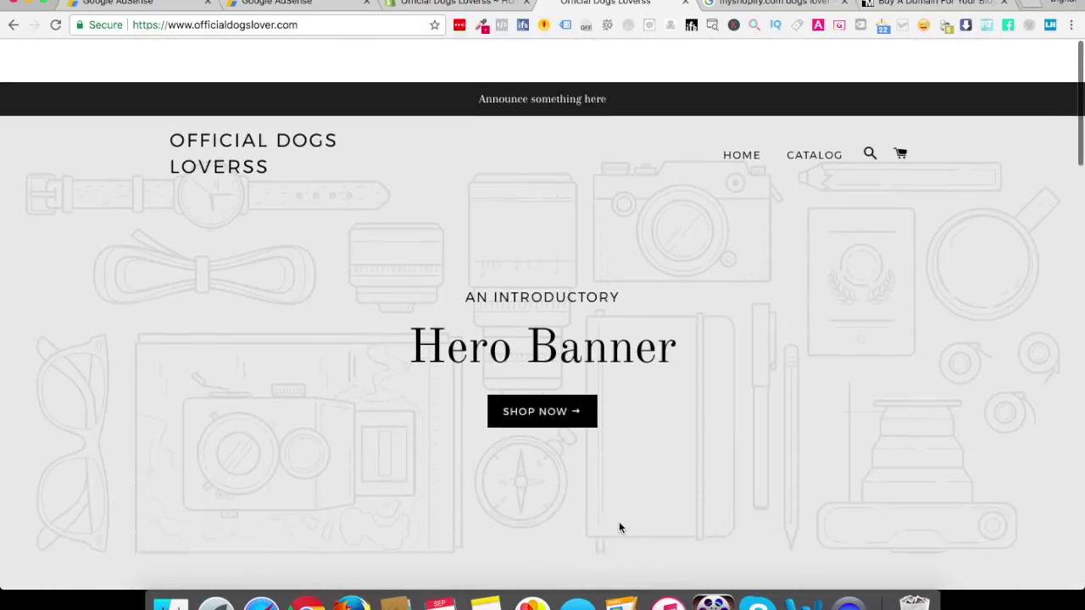
left_click(434, 3)
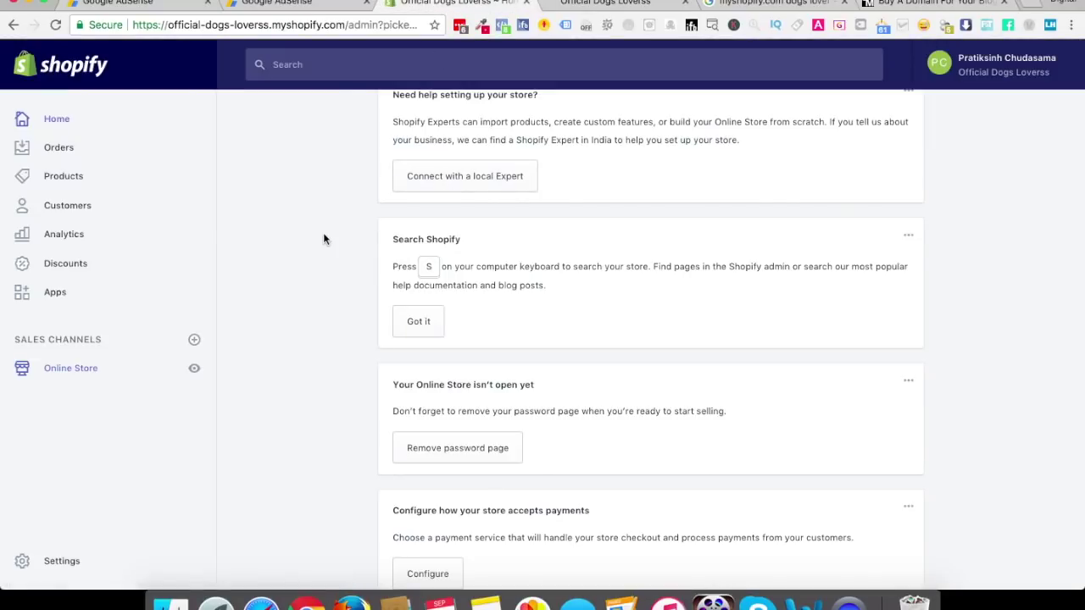
In Settings > General, change the Store name to 'Official Dogs Lovers Marketplace'
scroll(323, 235, "up", 5)
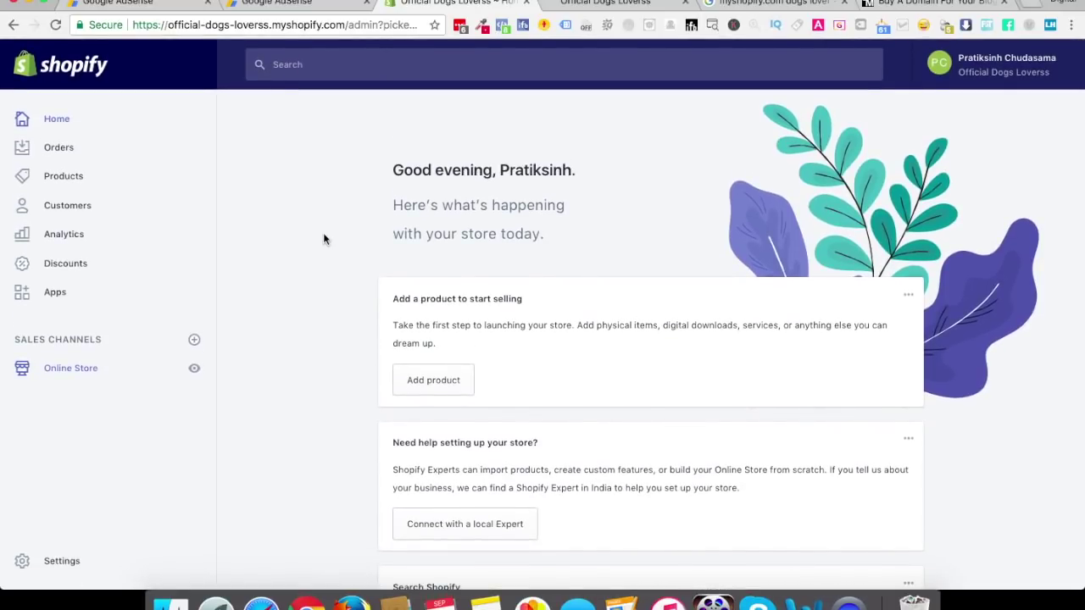
left_click(65, 561)
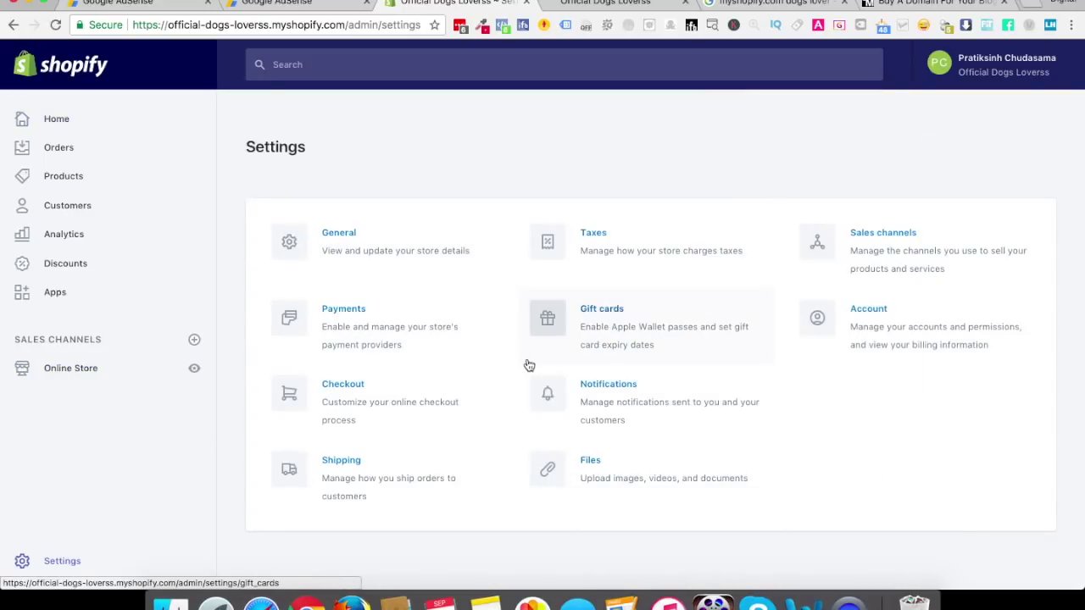
left_click(370, 252)
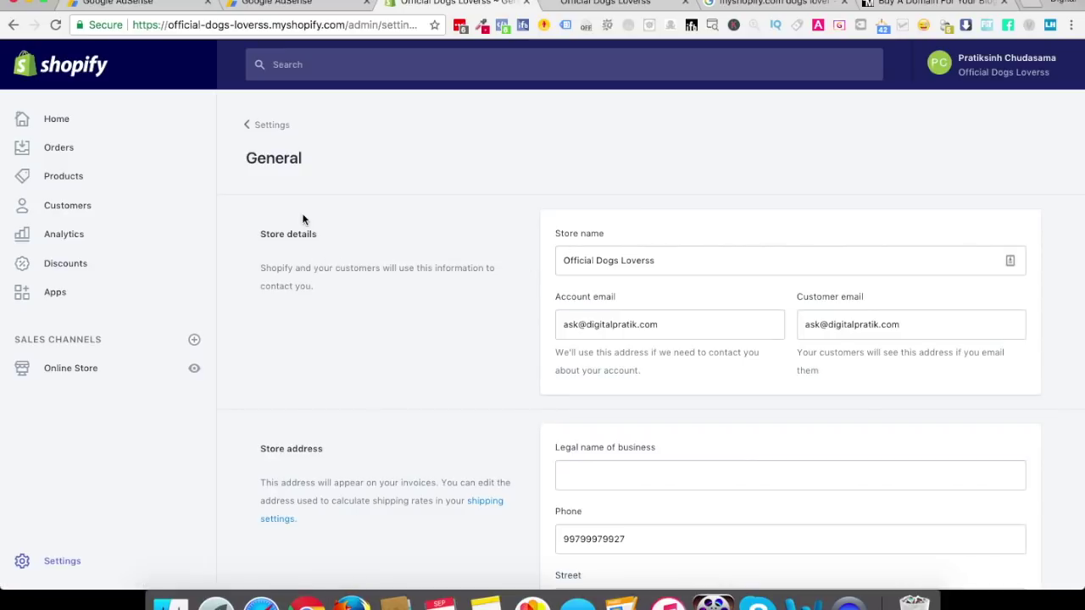
left_click(668, 261)
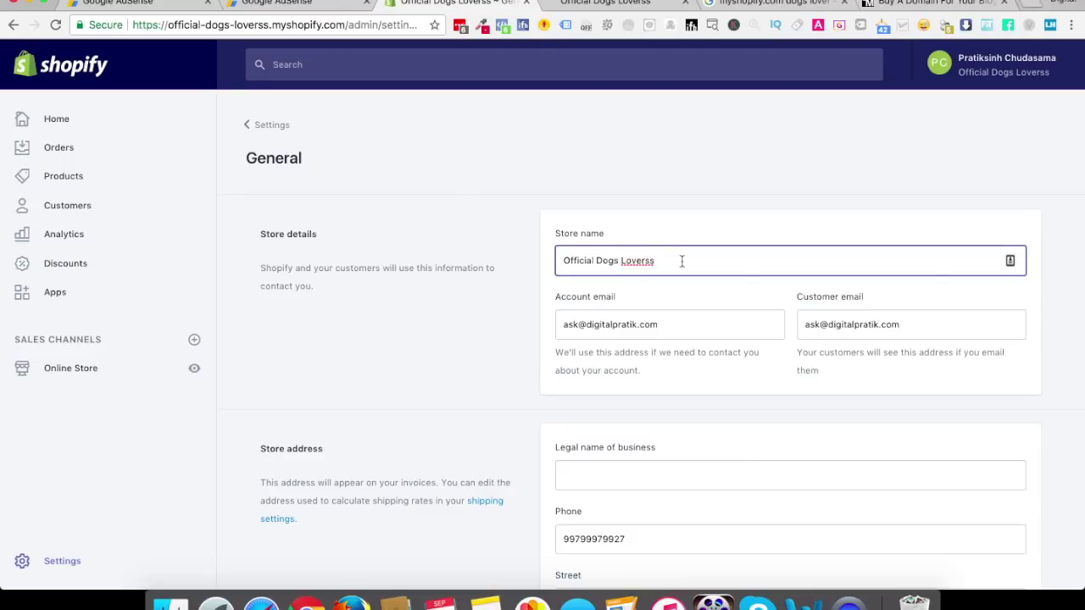
key("BackSpace")
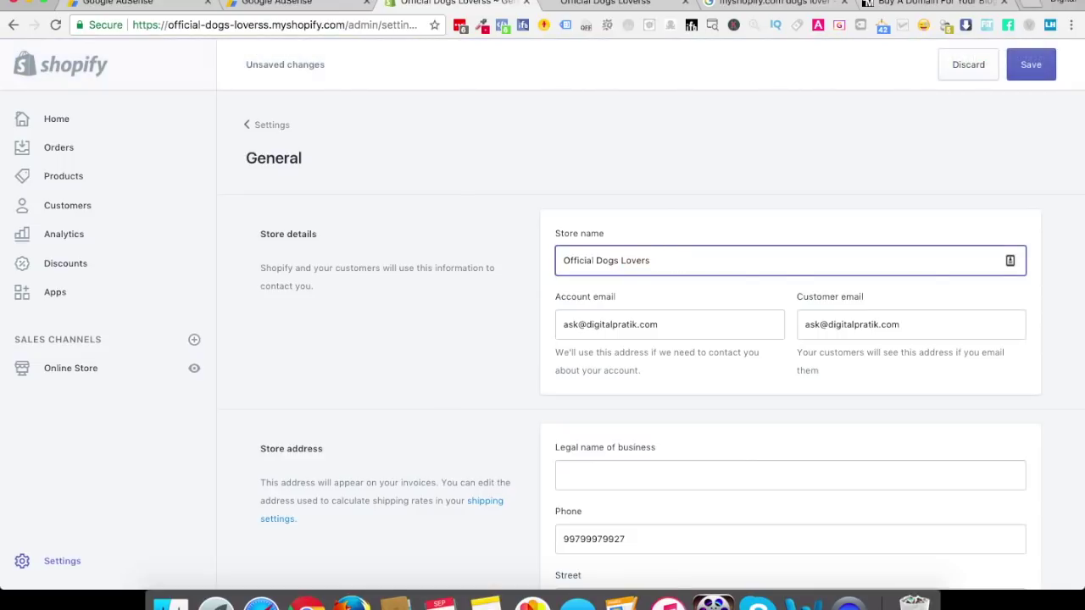
key("super+a")
key("Right")
type("MArket")
key("BackSpace")
key("BackSpace")
key("BackSpace")
type("ketplace")
left_click(447, 387)
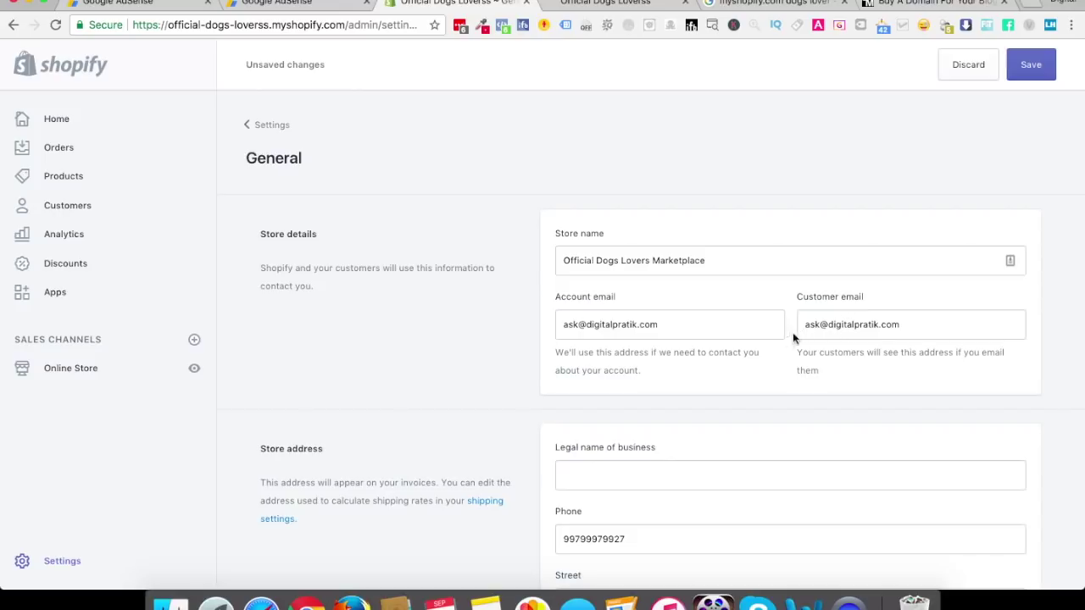
Enter 'Official Dogs Lover' as the legal name of business
scroll(711, 374, "down", 5)
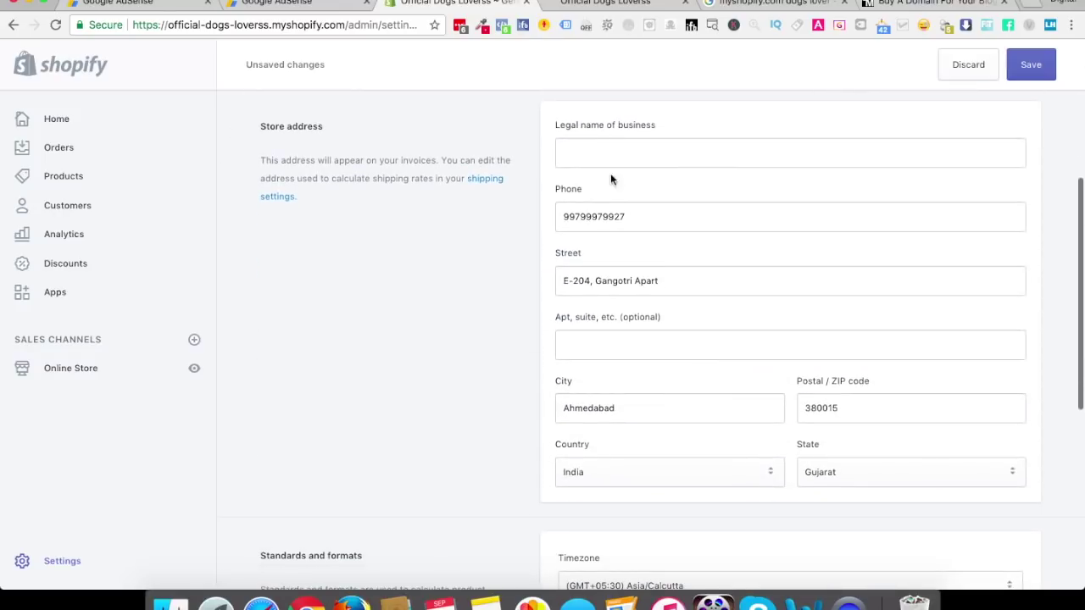
left_click(617, 160)
type("Off")
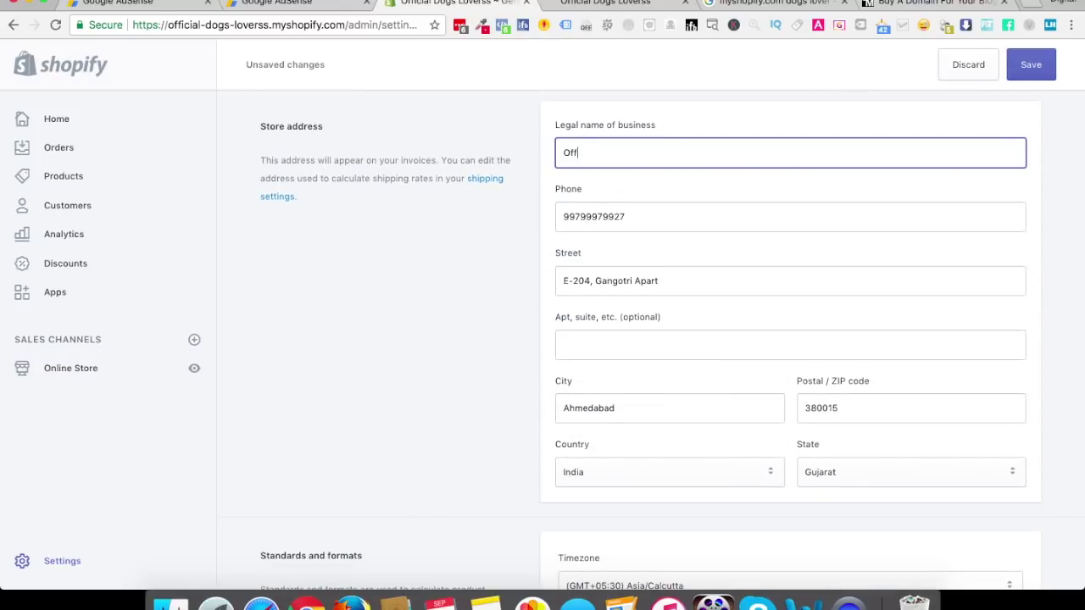
type("ical")
key("BackSpace")
key("BackSpace")
key("BackSpace")
type("ial Dogs")
left_click(488, 263)
Set the store currency to United States Dollars (USD), keep Kilogram as weight unit, and save
scroll(487, 262, "down", 4)
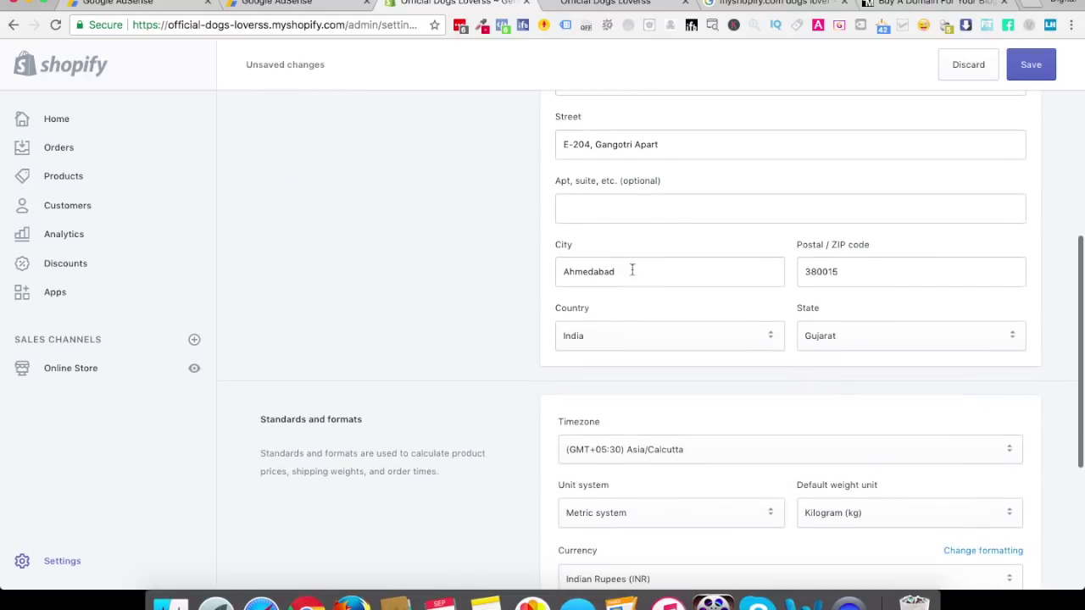
scroll(478, 350, "down", 4)
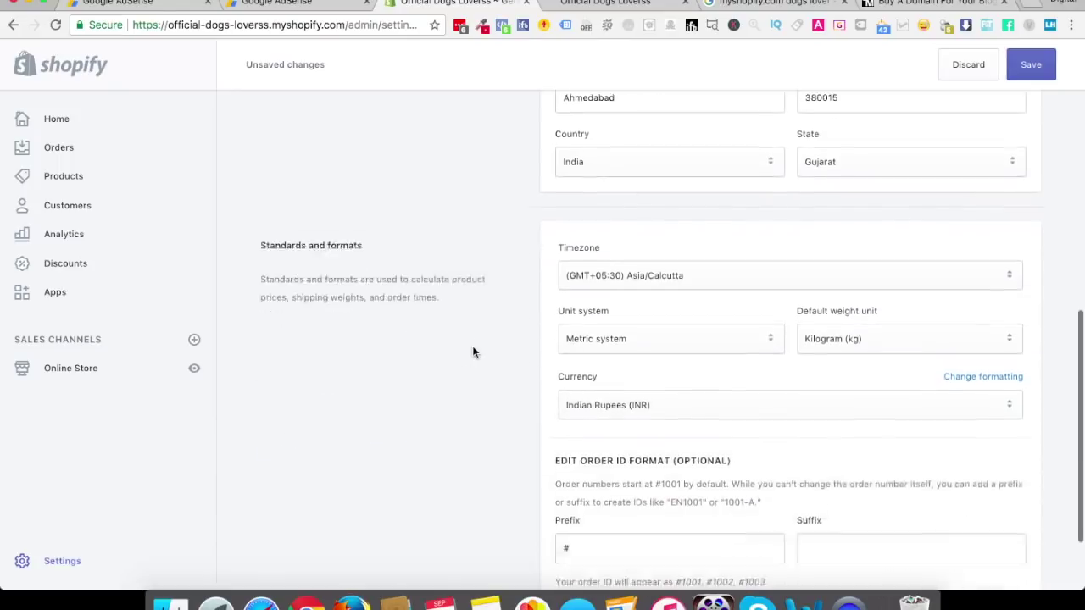
scroll(473, 352, "down", 3)
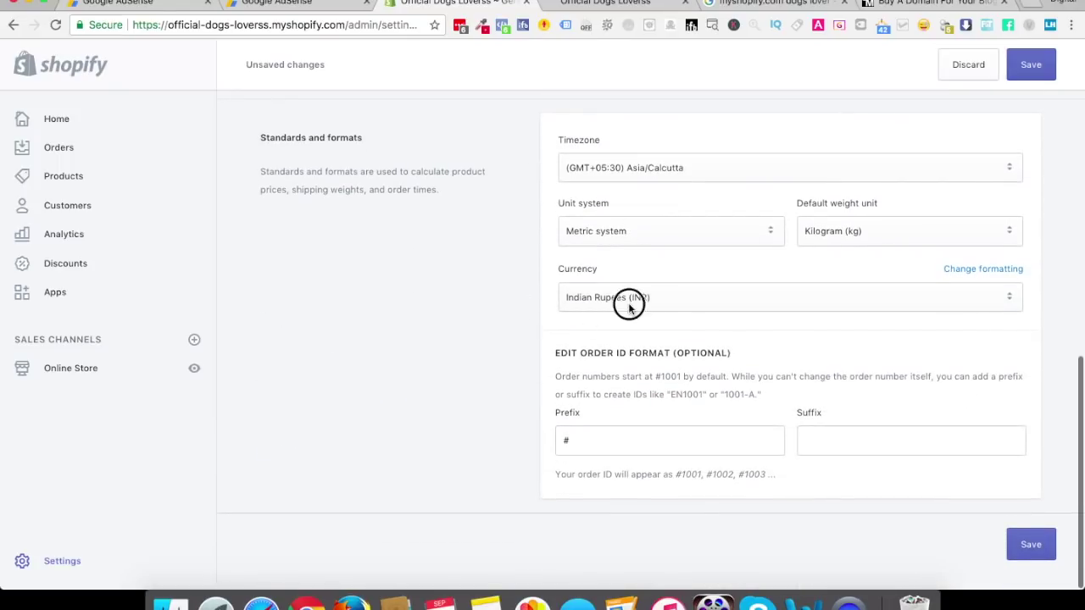
left_click(628, 303)
scroll(629, 309, "up", 5)
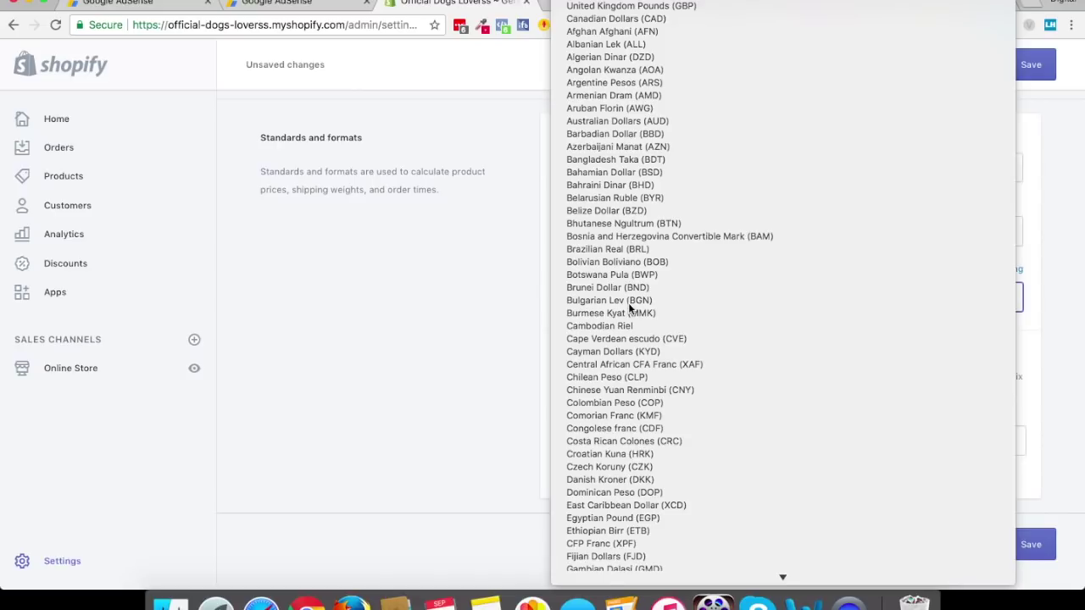
left_click(640, 0)
left_click(461, 331)
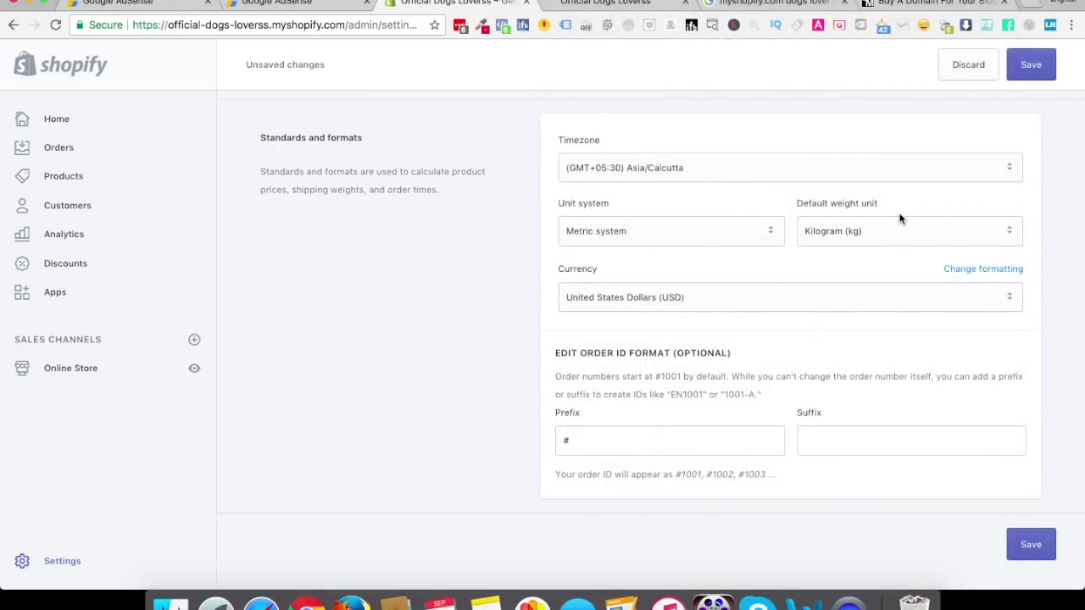
left_click(869, 230)
left_click(869, 231)
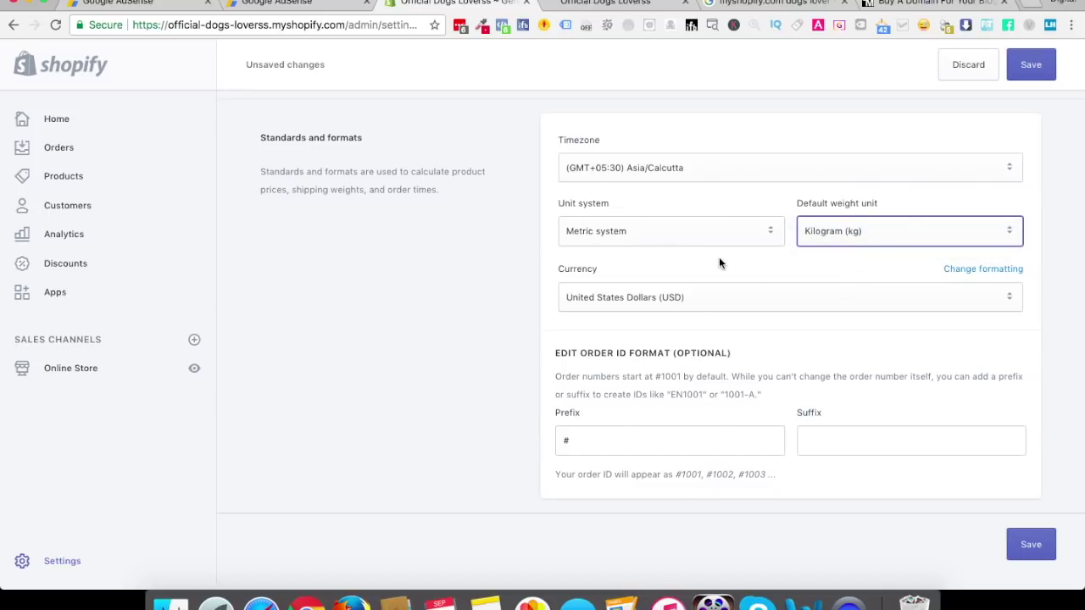
left_click(1034, 66)
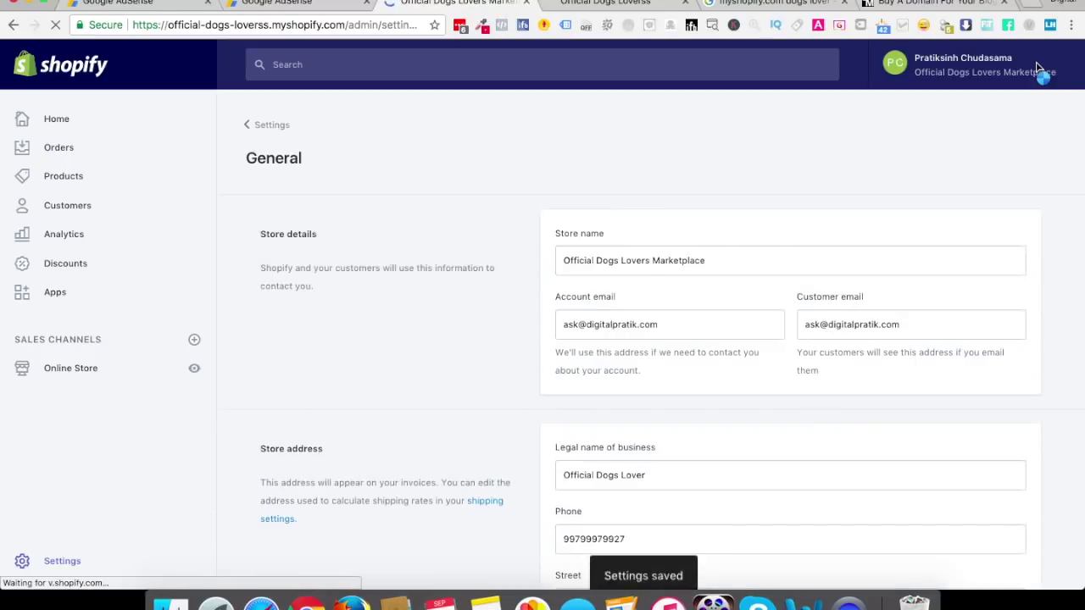
In Payments settings, select PayPal Express Checkout as the PayPal method and review its setup instructions
left_click(266, 127)
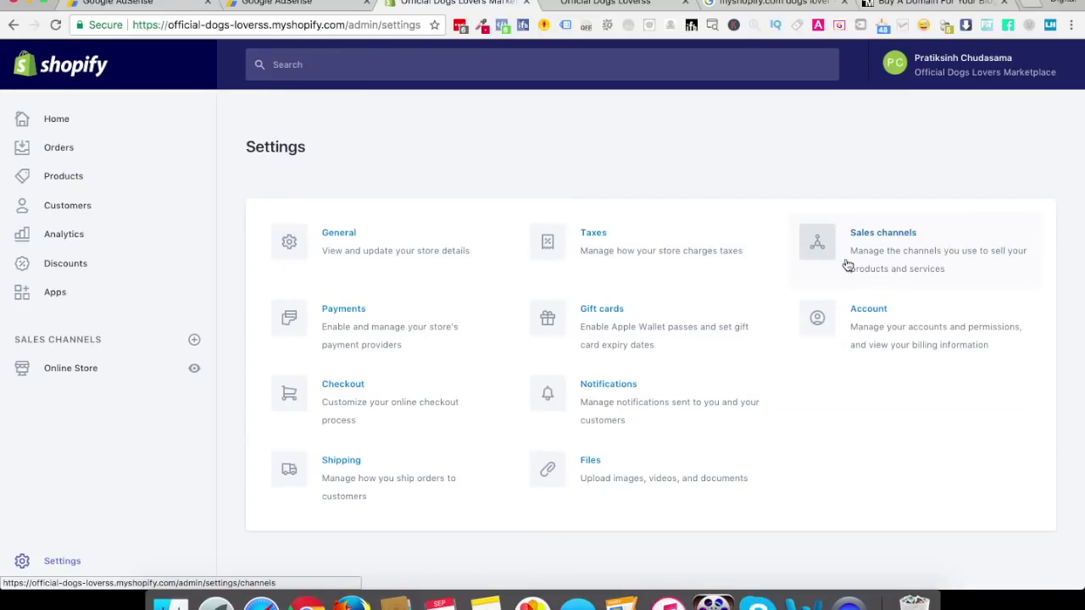
left_click(384, 339)
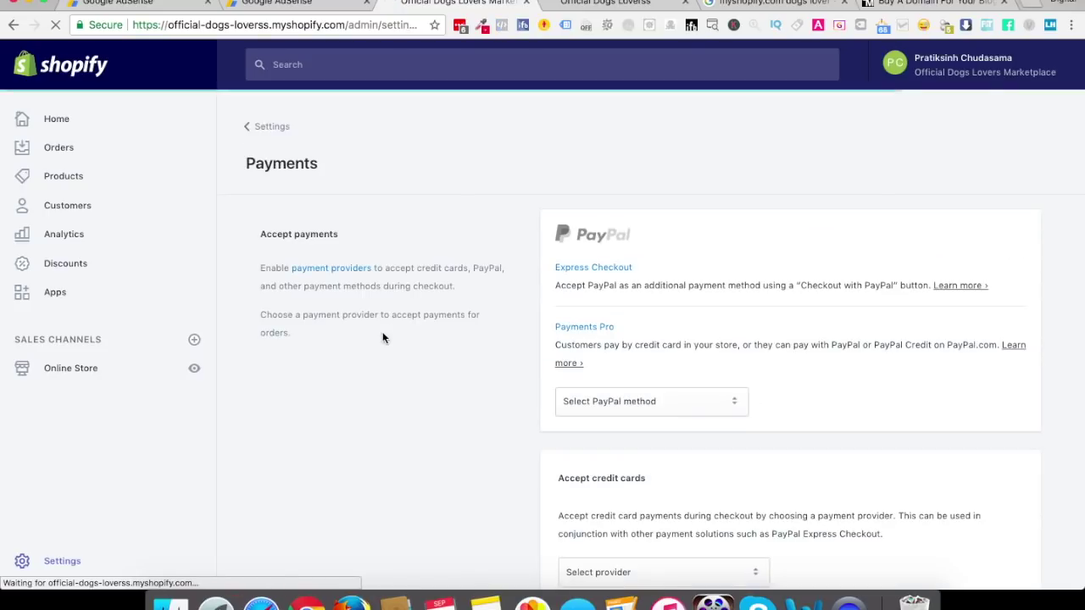
scroll(764, 305, "down", 3)
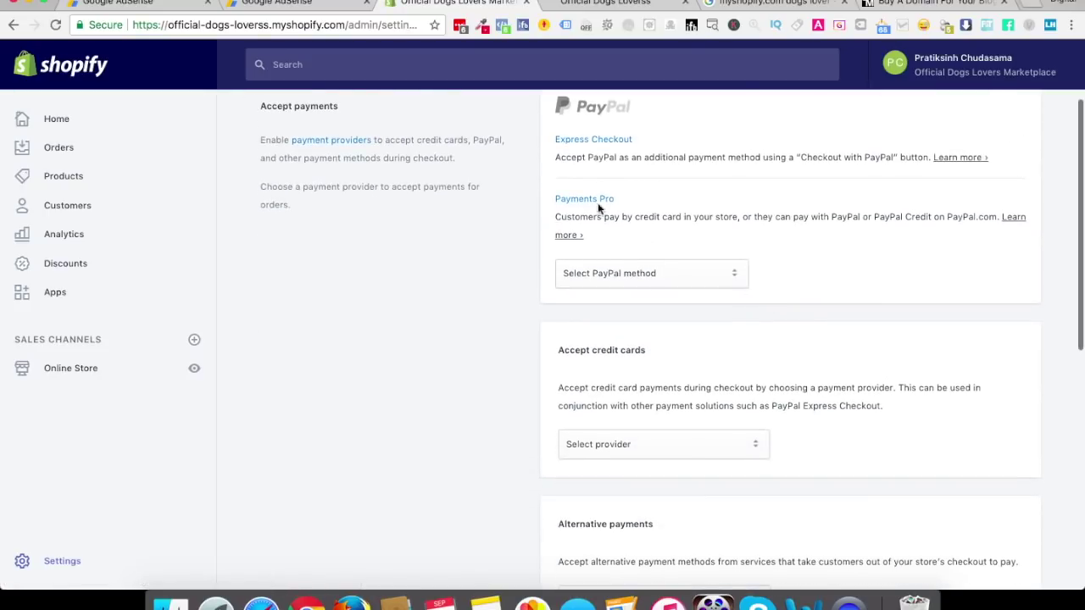
left_click(635, 262)
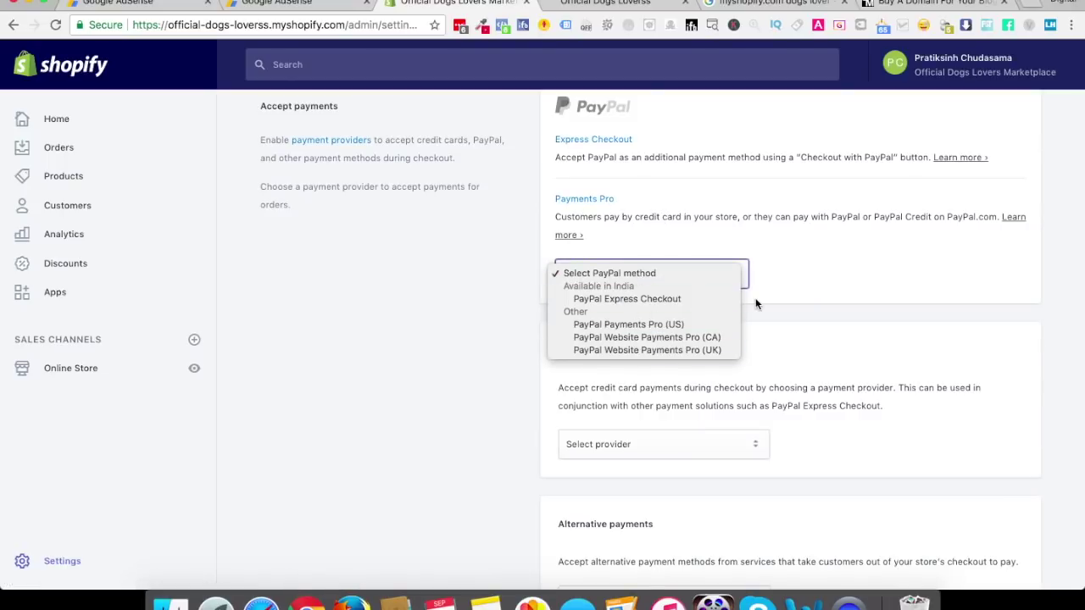
left_click(670, 299)
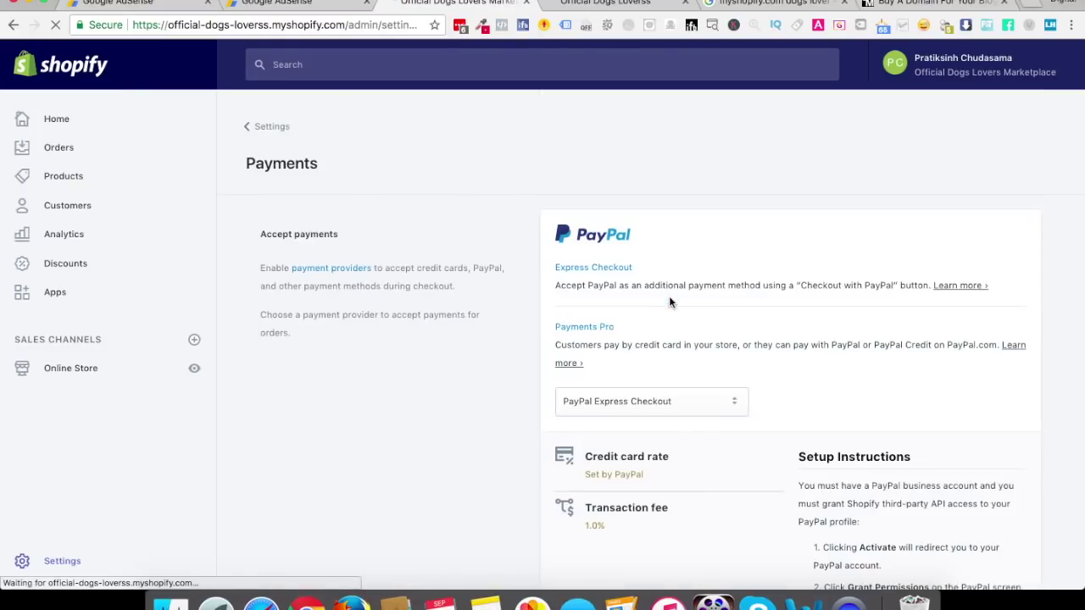
scroll(669, 300, "down", 3)
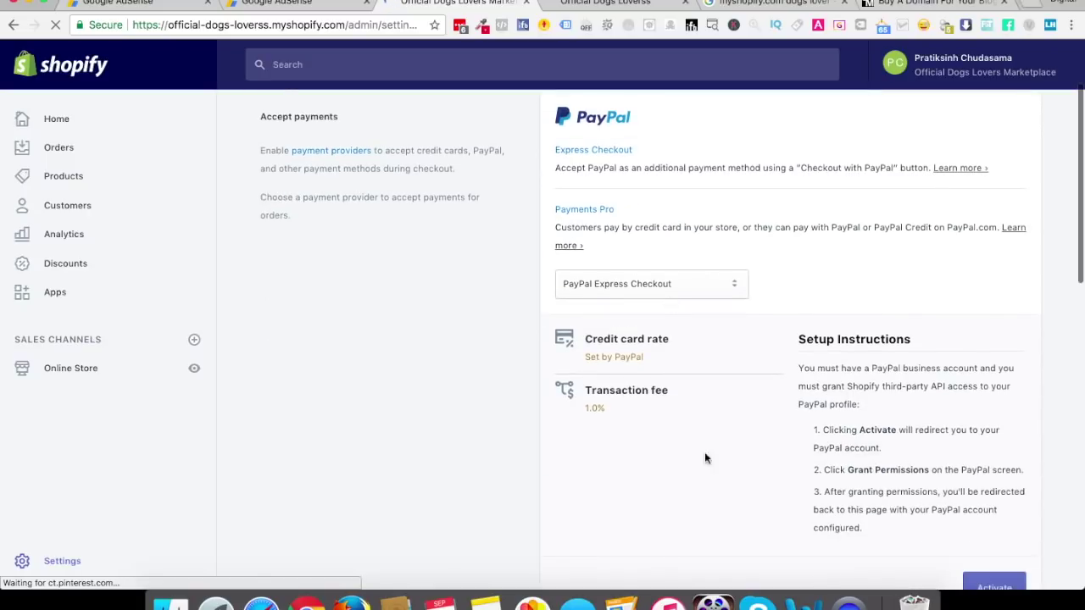
scroll(848, 433, "down", 1)
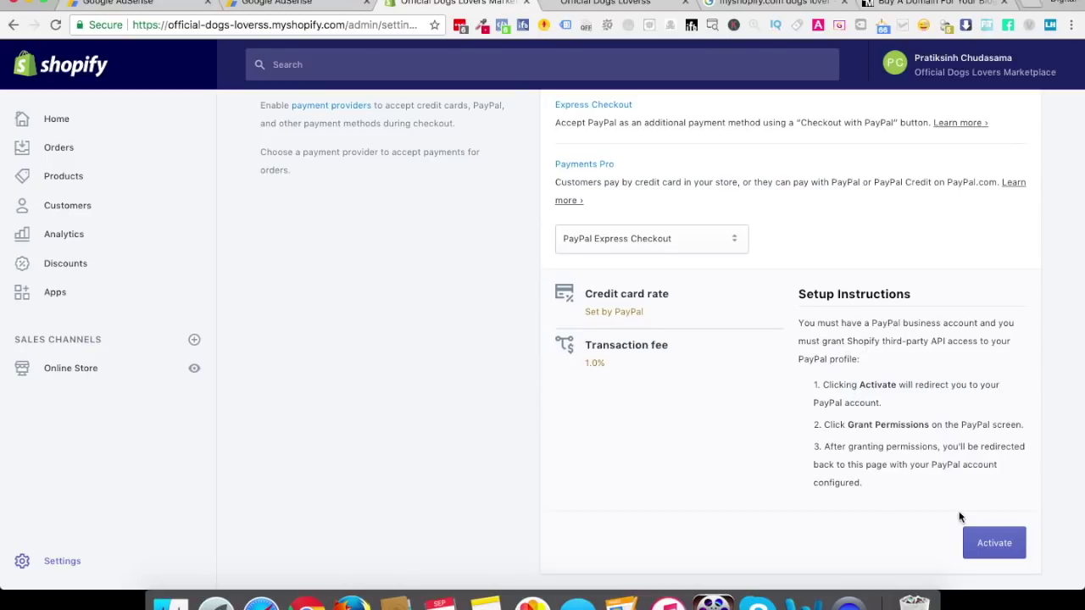
scroll(959, 517, "down", 1)
Activate PayPal Express Checkout and grant Shopify permission on the PayPal page
left_click(987, 521)
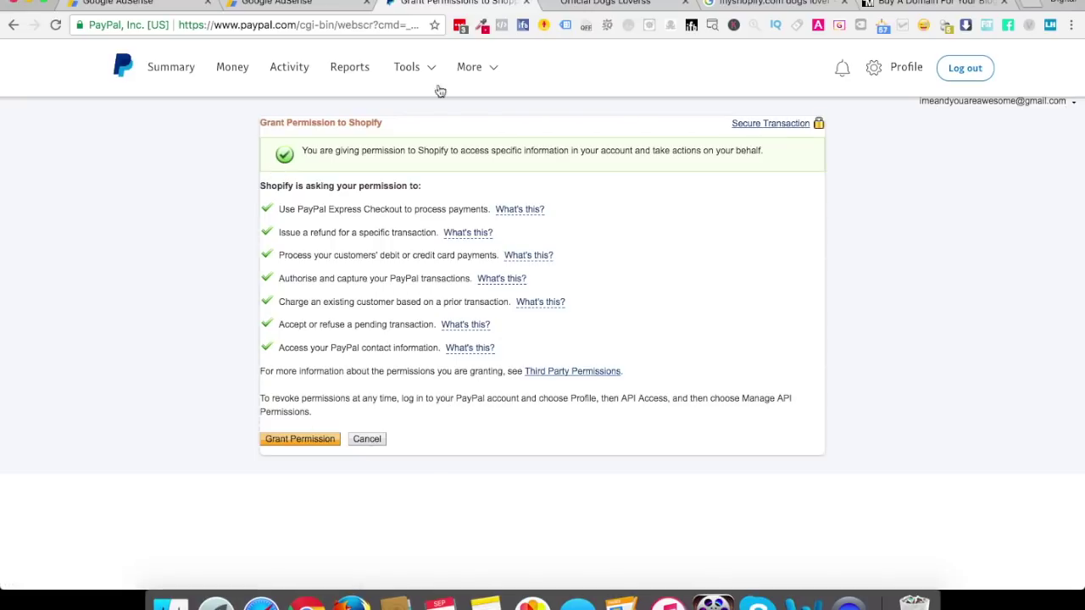
left_click(298, 440)
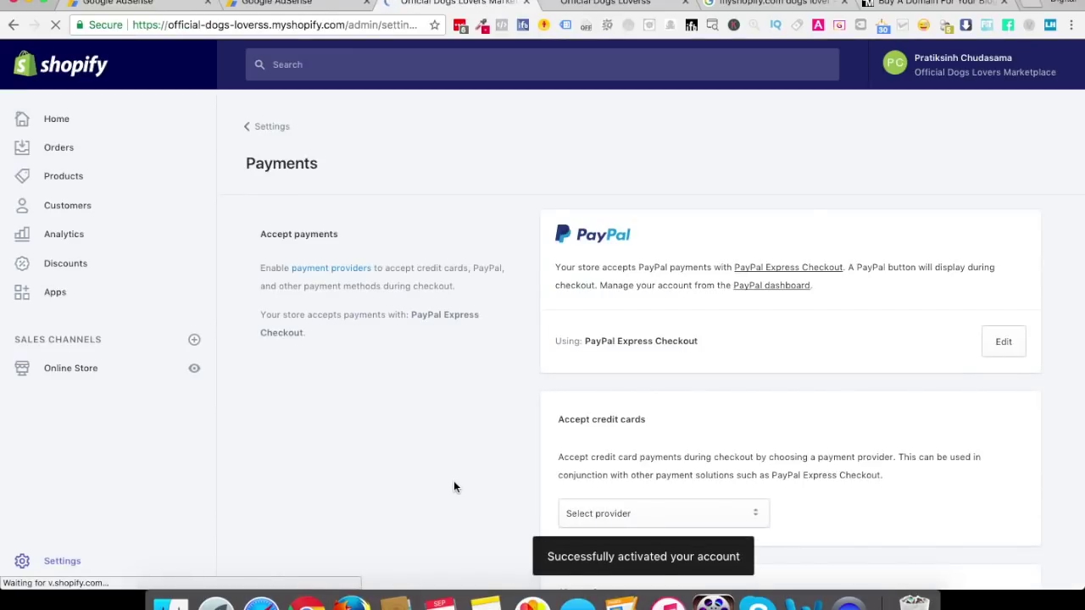
Browse the credit card provider and alternative payment method lists without choosing any
scroll(614, 322, "down", 1)
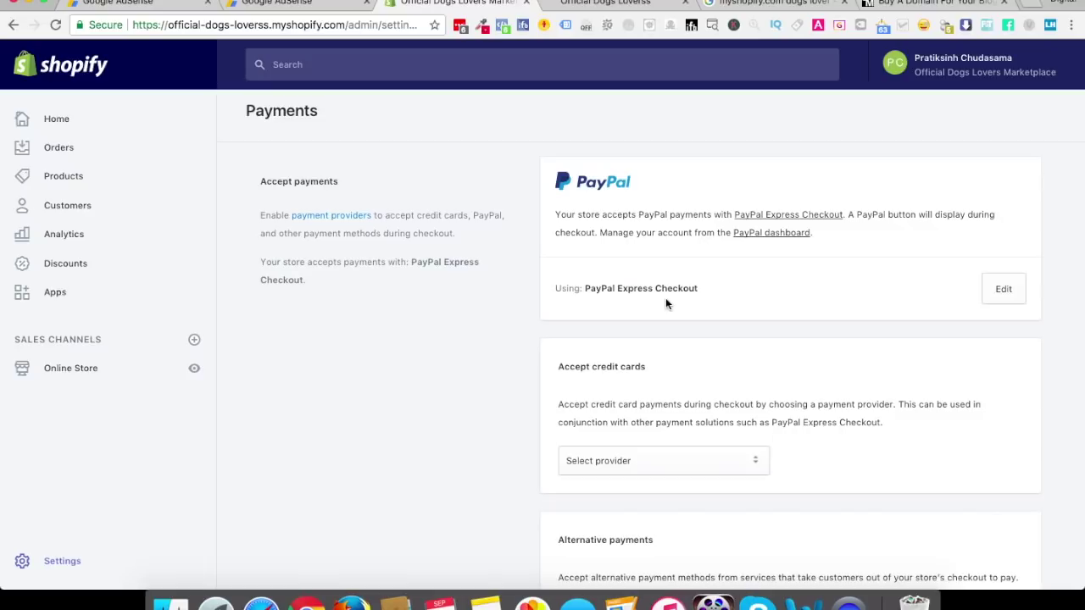
scroll(702, 288, "down", 4)
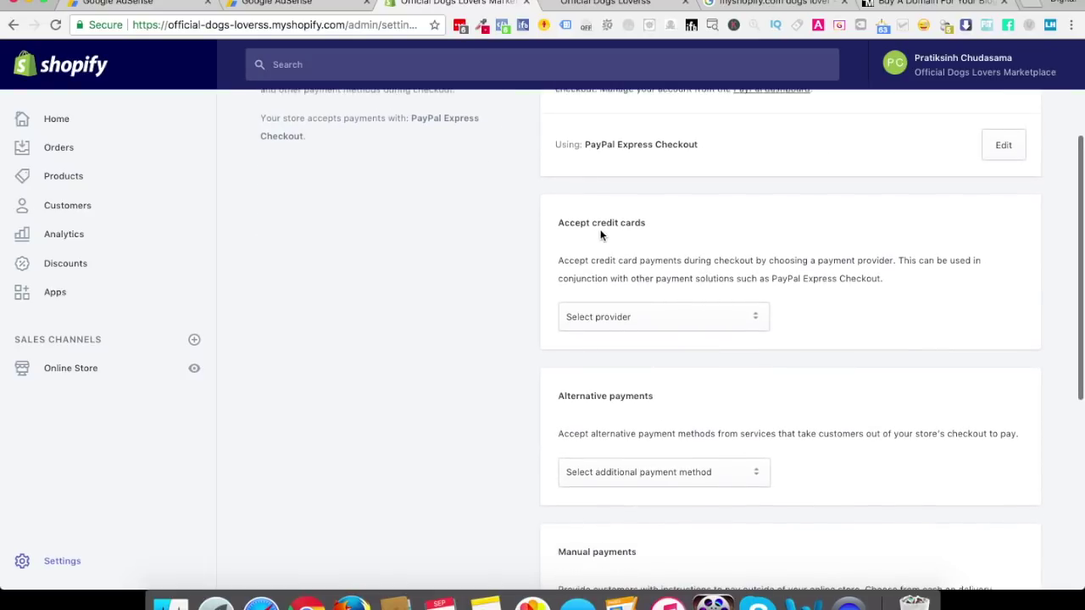
left_click(622, 312)
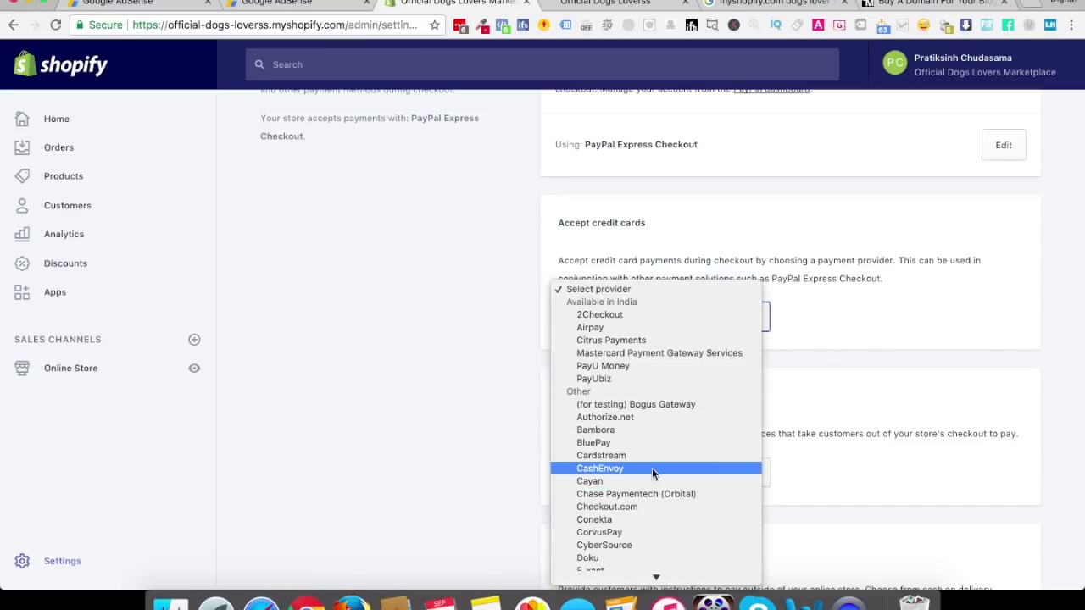
scroll(652, 468, "down", 10)
scroll(652, 472, "down", 3)
left_click(872, 328)
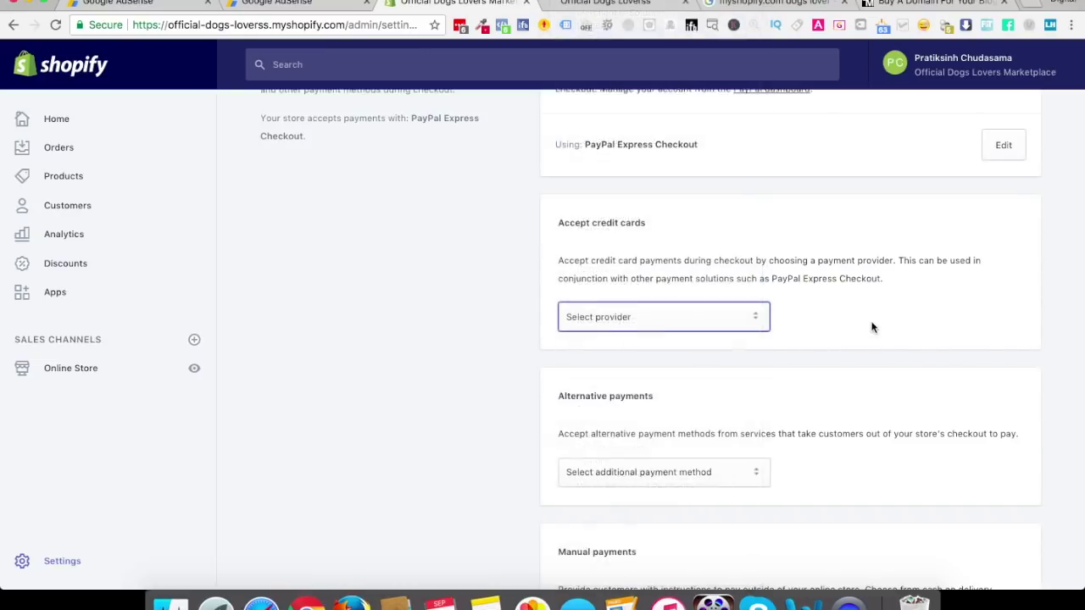
left_click(667, 472)
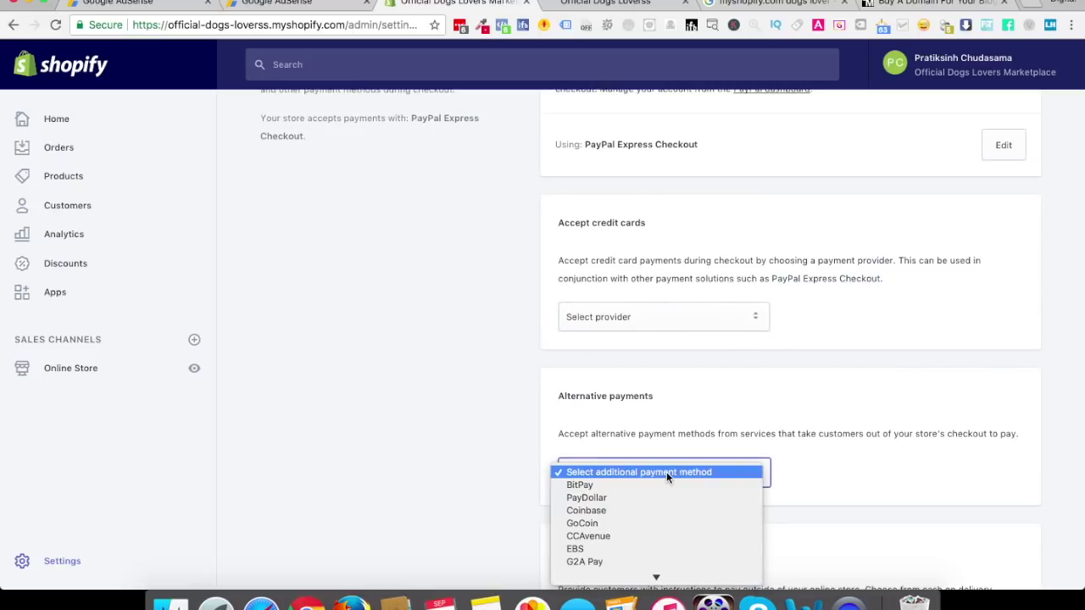
scroll(625, 552, "down", 1)
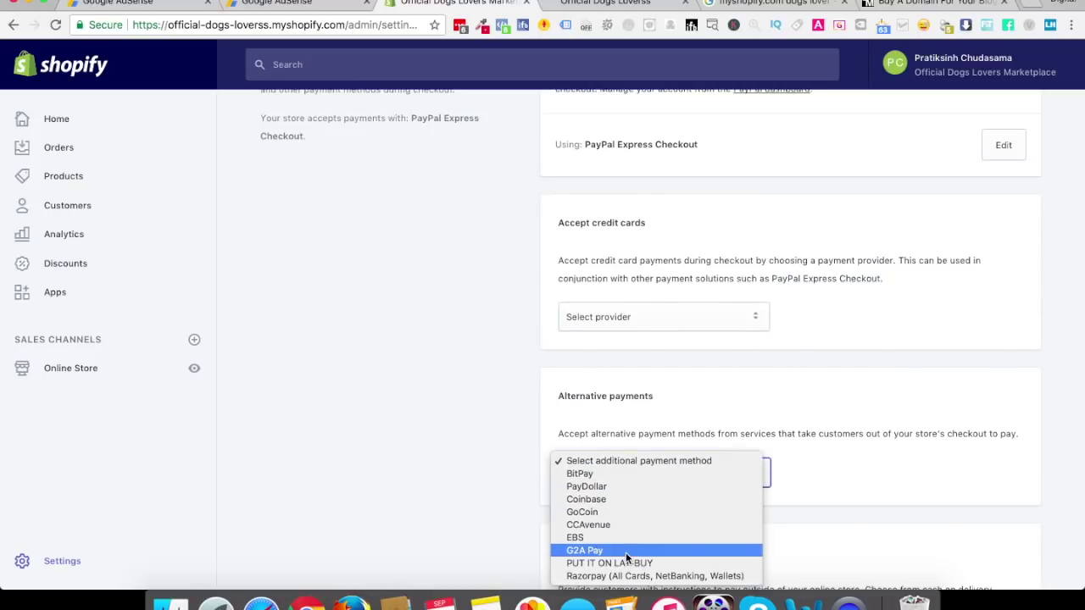
left_click(823, 385)
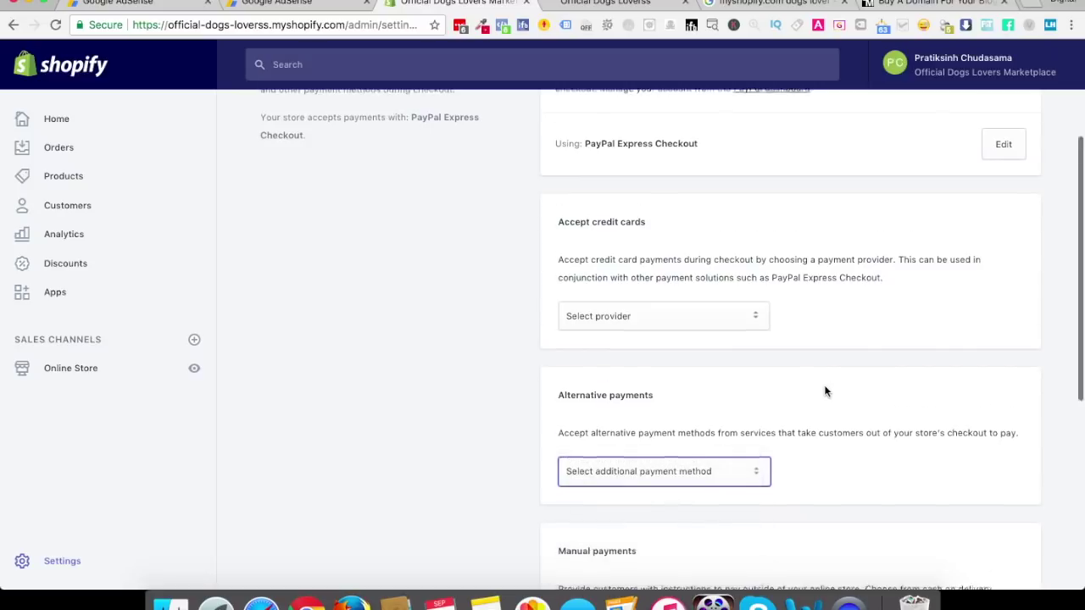
Under Payment authorization, select 'Automatically capture payment for orders' and save
scroll(825, 390, "down", 3)
scroll(824, 390, "down", 1)
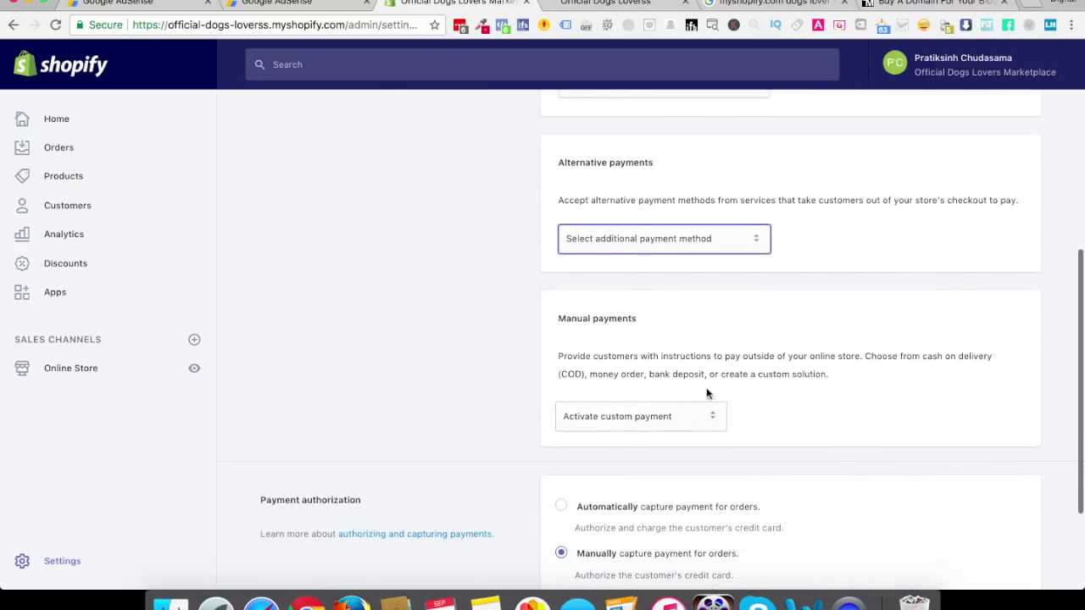
scroll(717, 393, "down", 3)
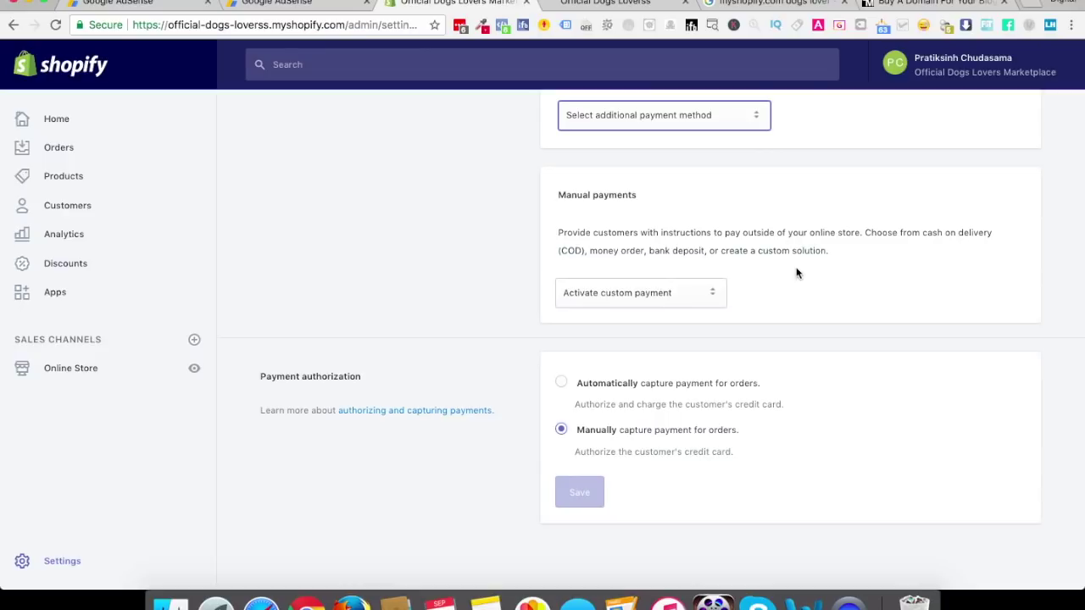
left_click(768, 309)
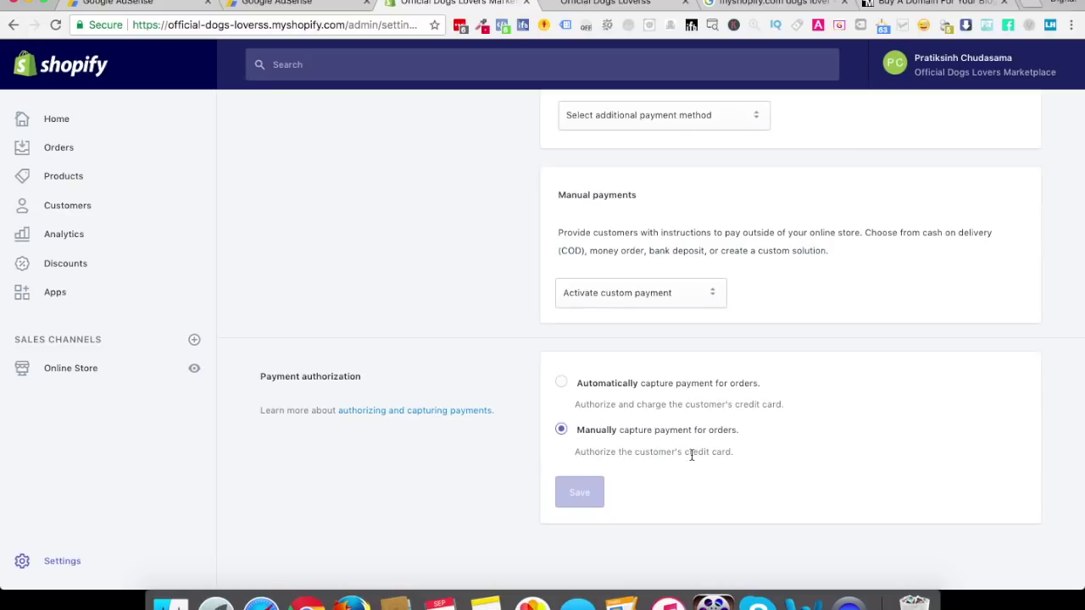
left_click(639, 394)
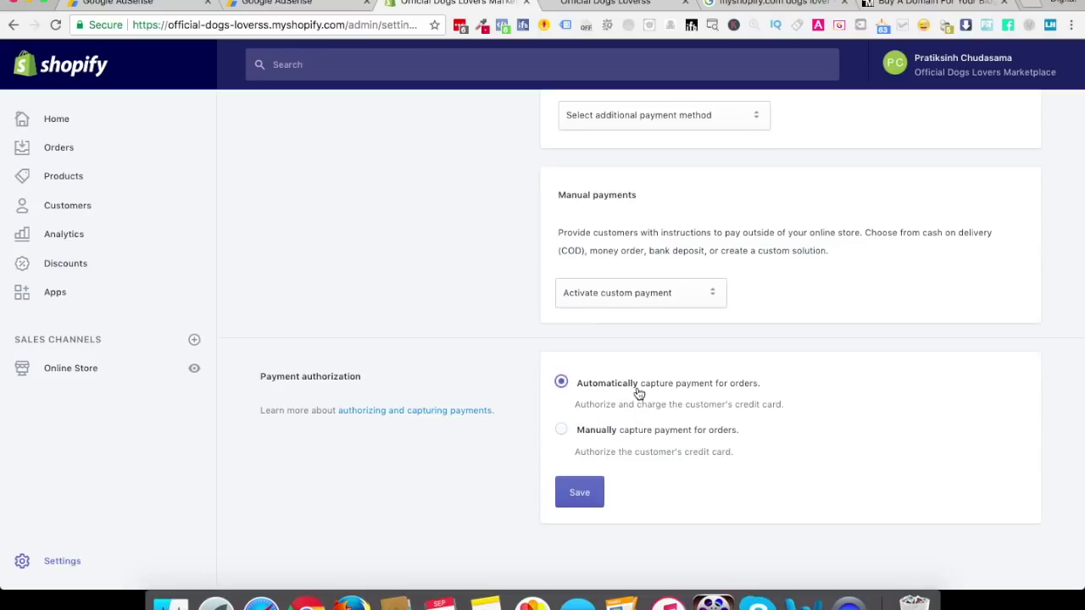
left_click(585, 491)
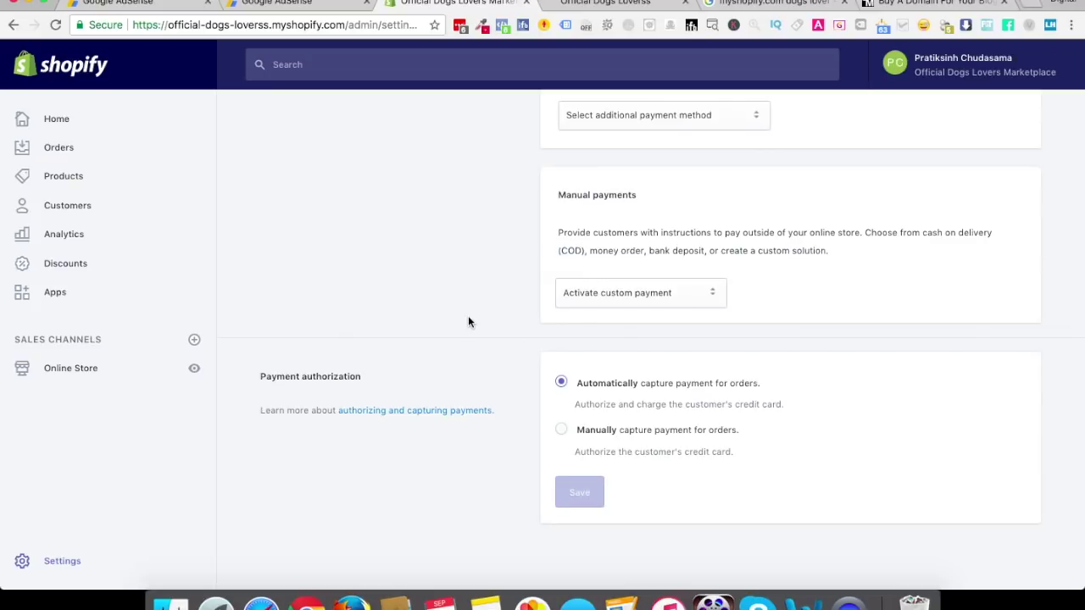
scroll(469, 322, "up", 15)
Check the Shopify/Monthly plan and Active status on the Account page, then open Checkout settings
left_click(250, 125)
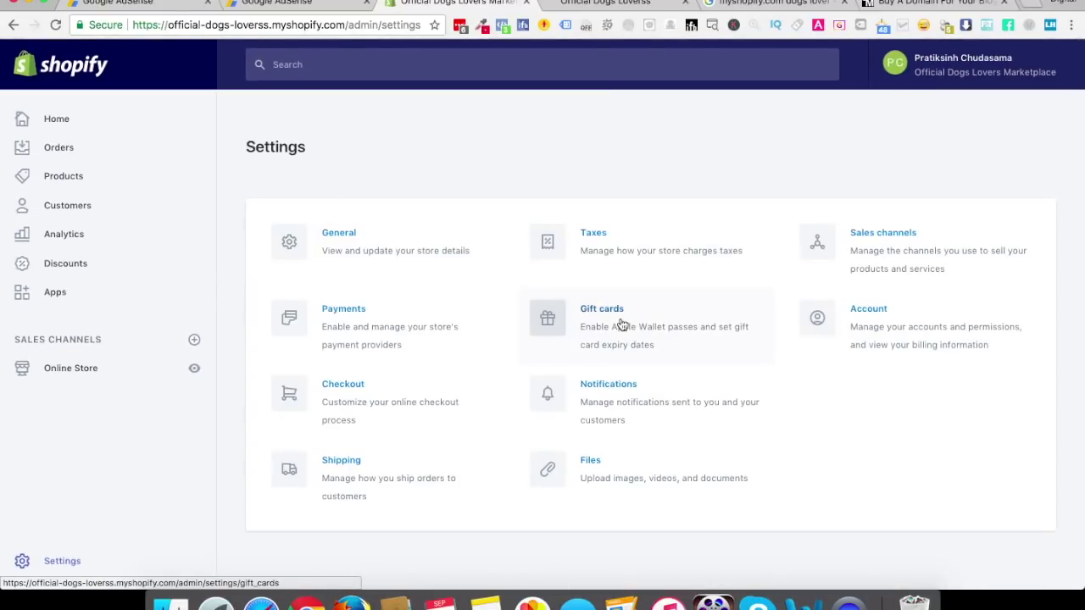
left_click(873, 339)
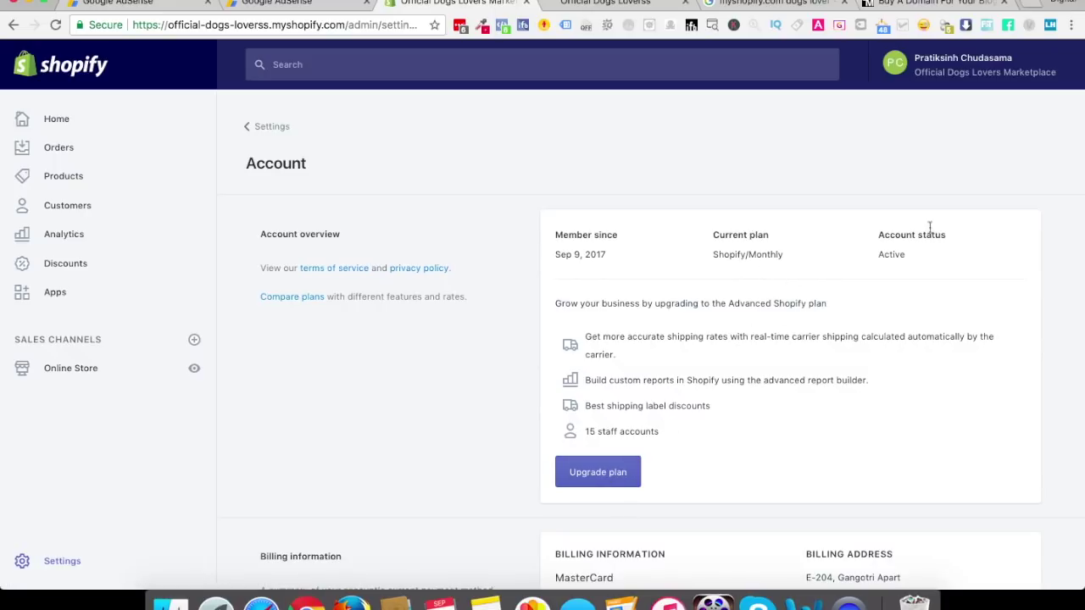
left_click_drag(601, 251, 544, 254)
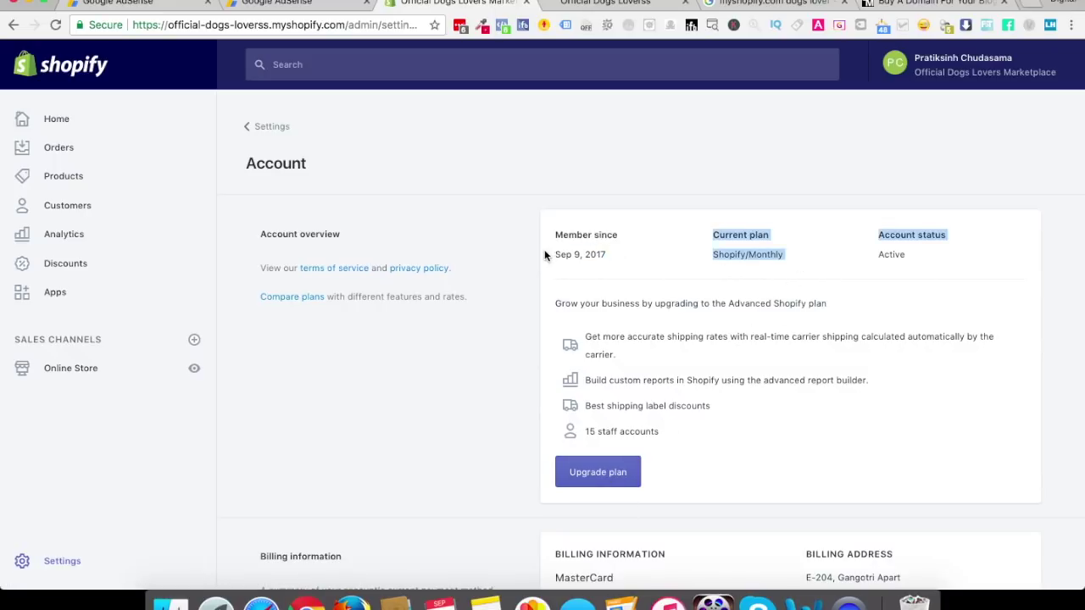
left_click(594, 252)
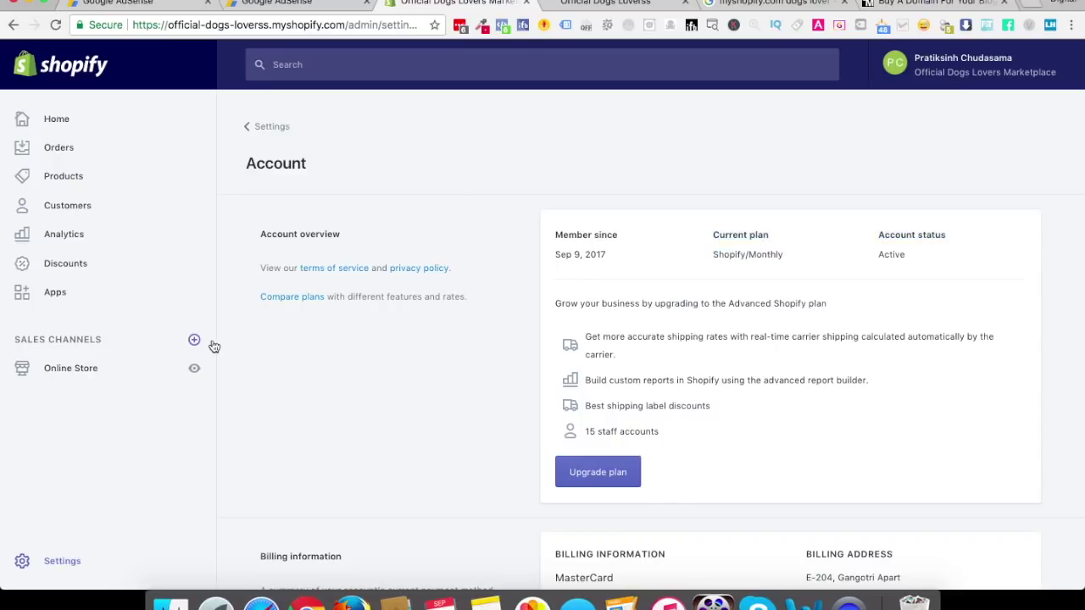
left_click(268, 139)
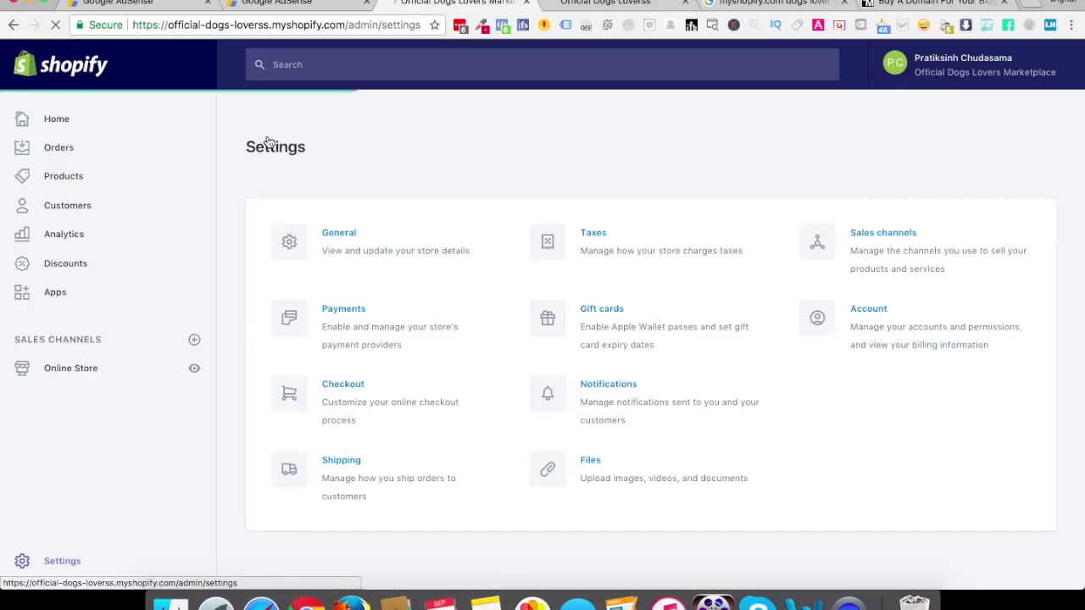
left_click(355, 408)
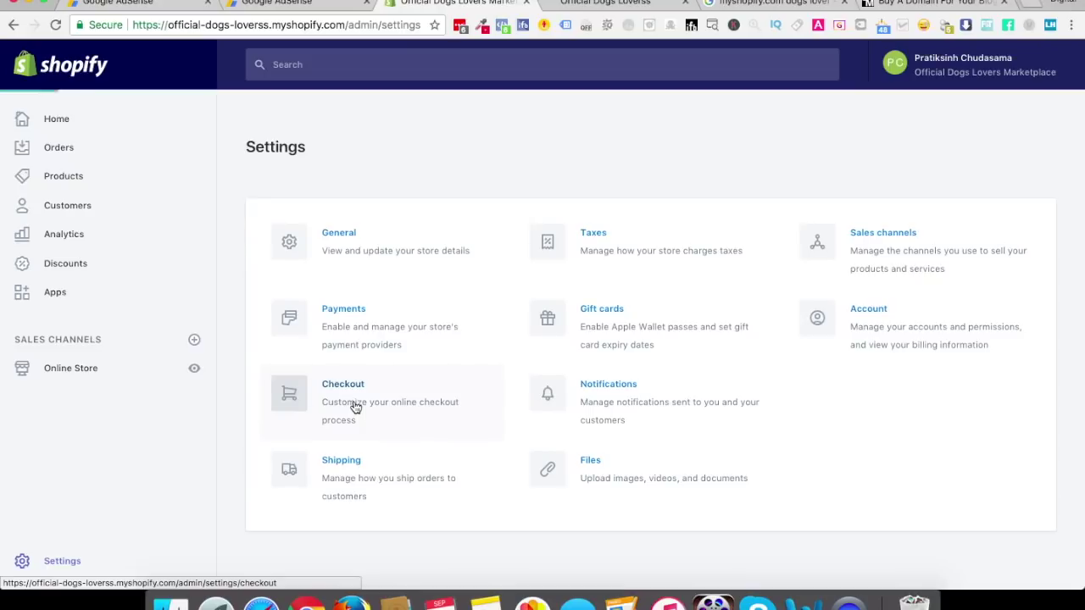
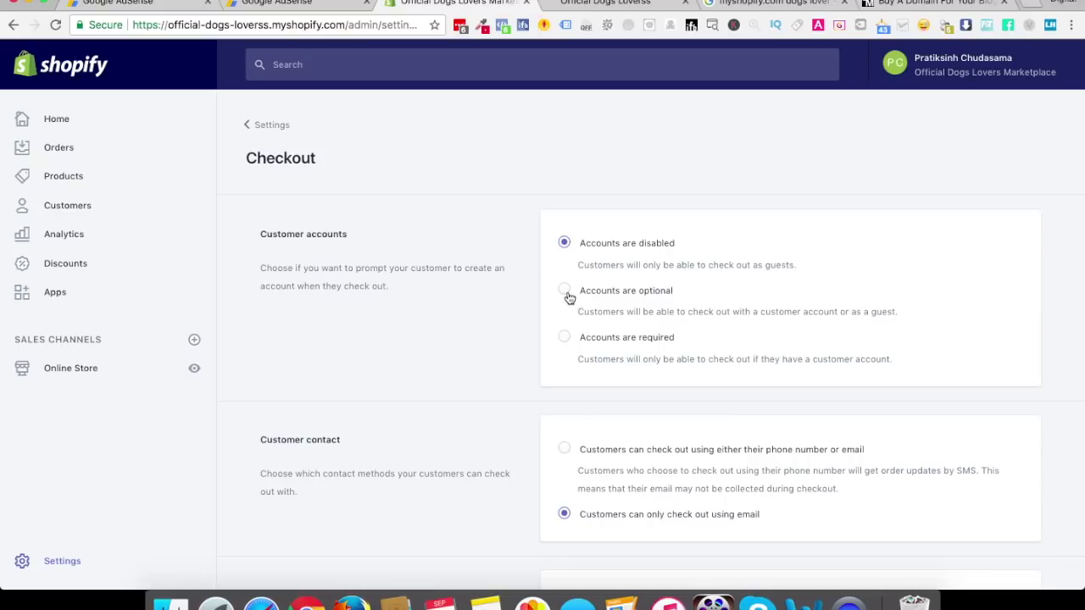
Set checkout to optional customer accounts, required first and last name, and required shipping phone number
left_click(564, 291)
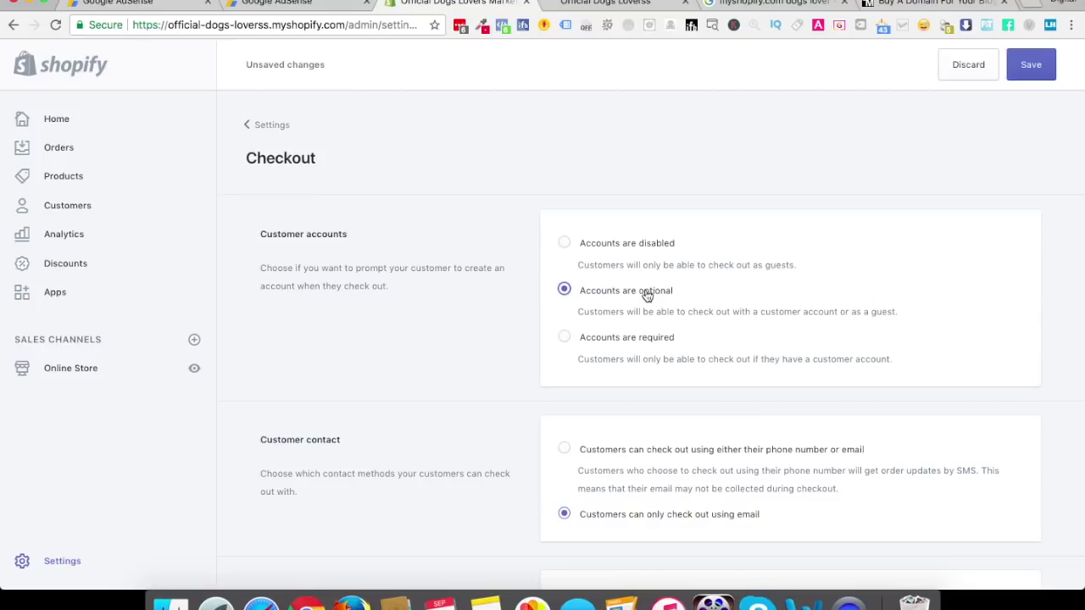
scroll(646, 299, "down", 3)
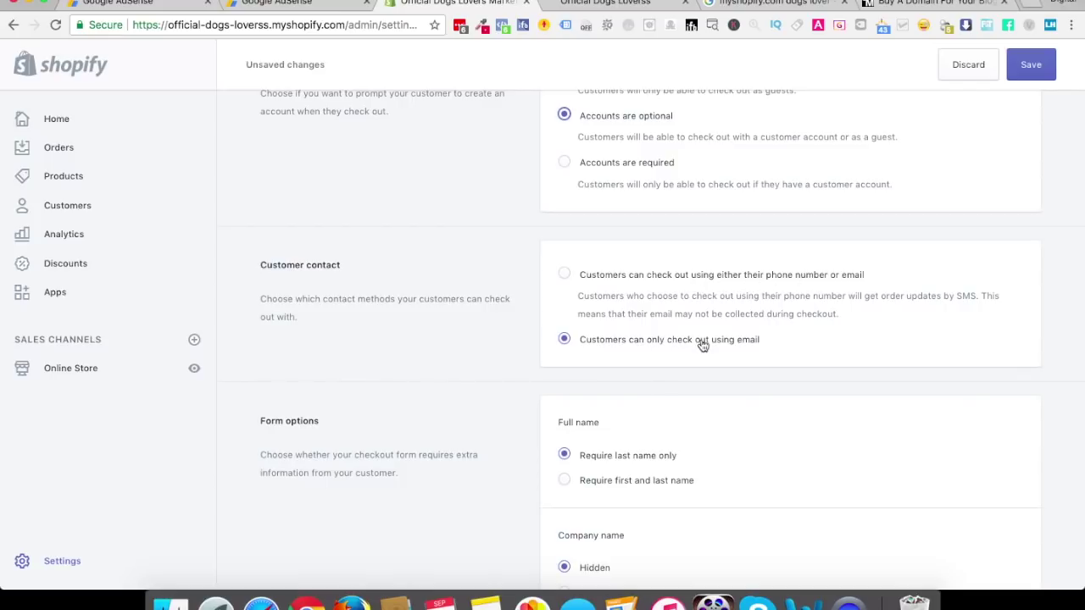
scroll(702, 346, "down", 3)
left_click(564, 351)
scroll(484, 428, "down", 3)
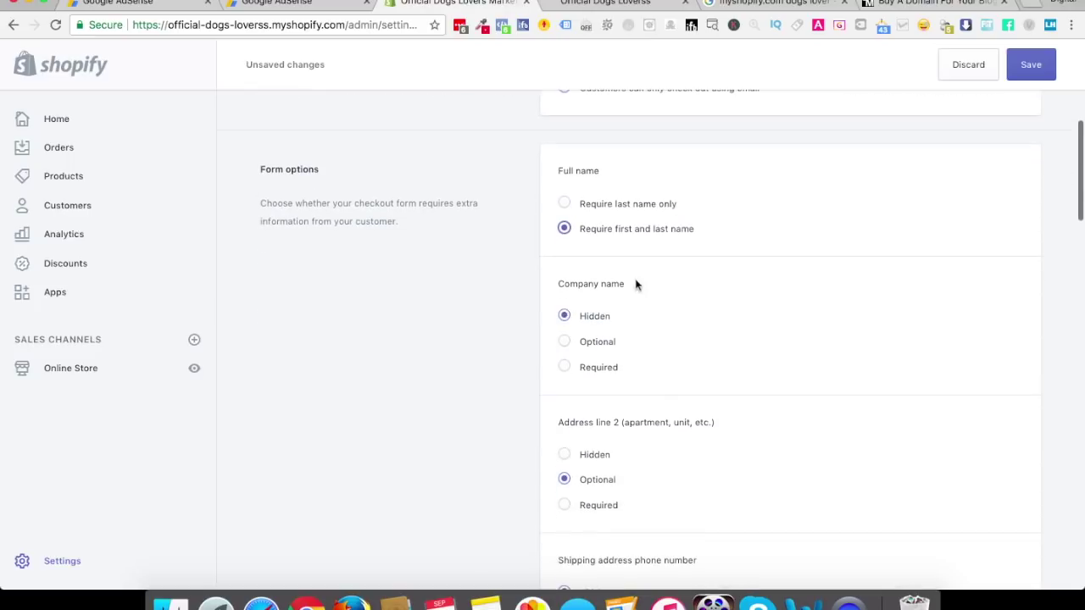
scroll(506, 406, "down", 3)
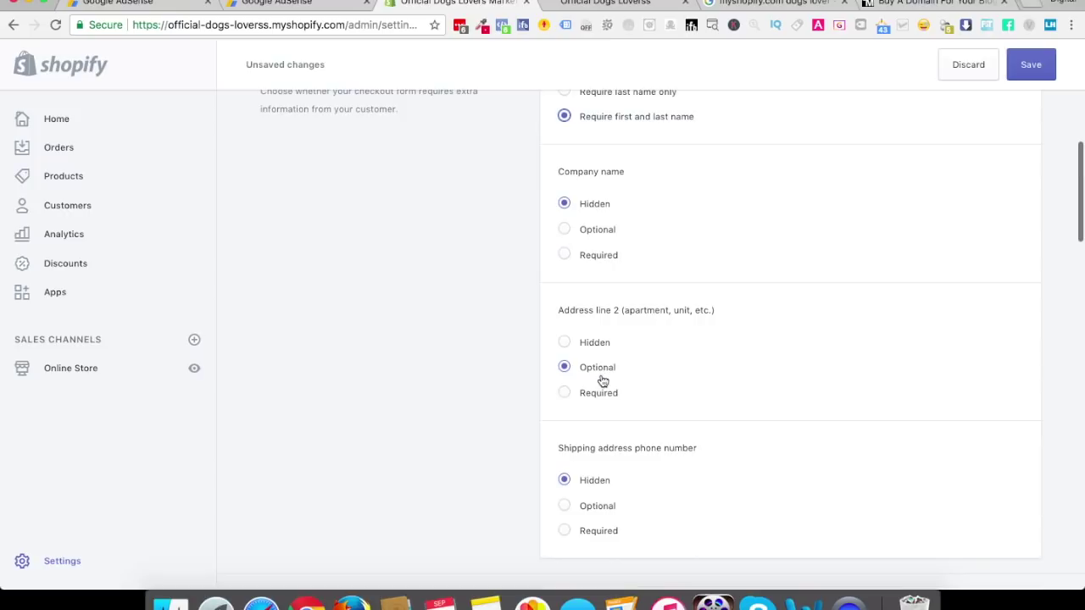
scroll(601, 380, "down", 2)
left_click(564, 449)
scroll(433, 467, "down", 2)
scroll(432, 466, "down", 4)
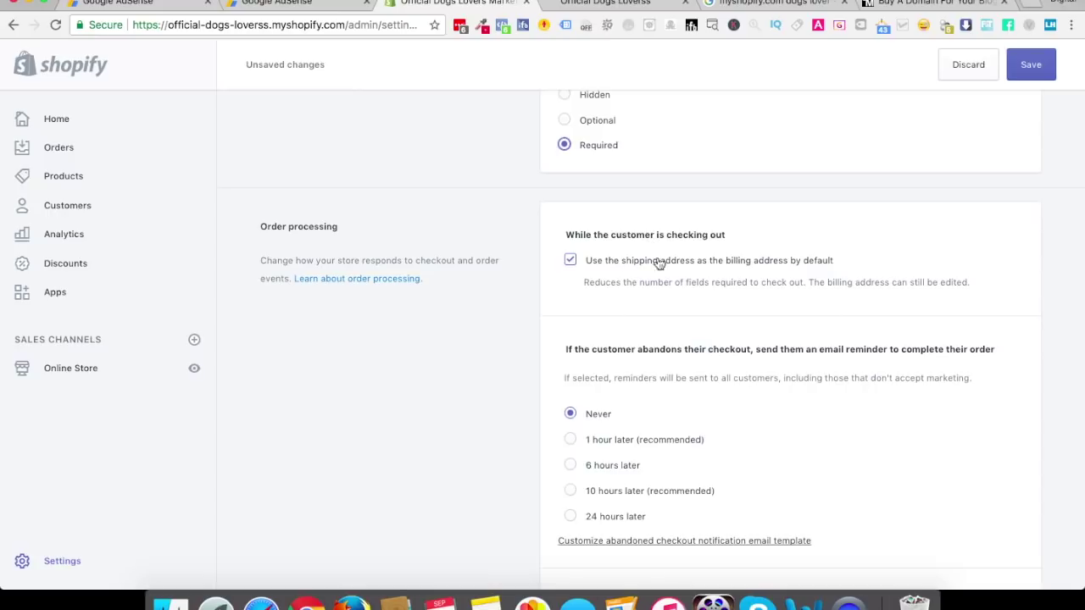
scroll(593, 315, "down", 1)
scroll(593, 315, "down", 3)
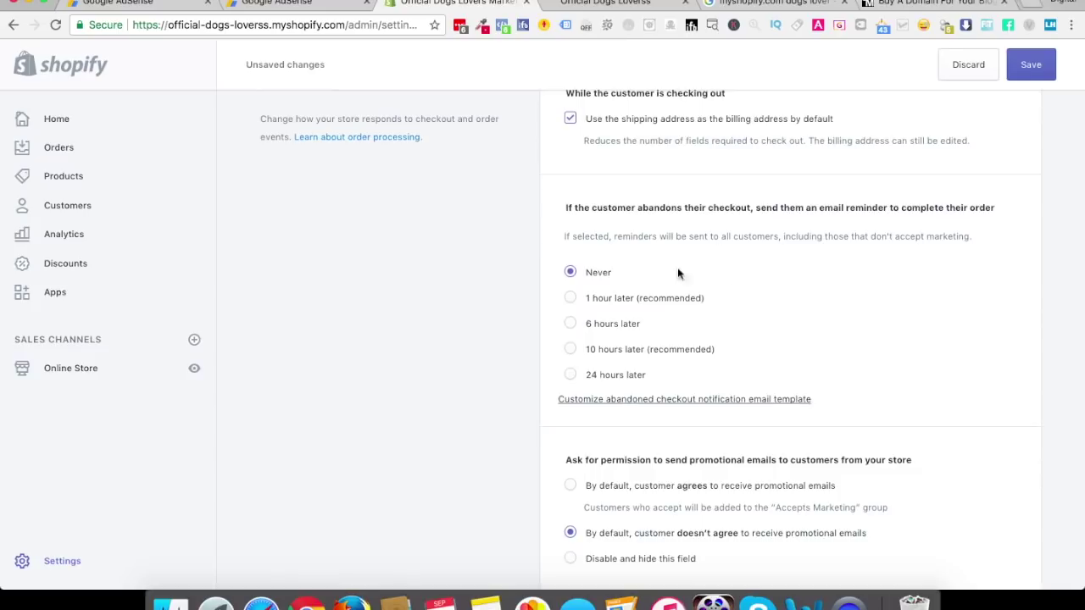
Schedule abandoned-checkout reminder emails for '10 hours later (recommended)' and open the email template
left_click(640, 208)
left_click_drag(640, 207, 751, 209)
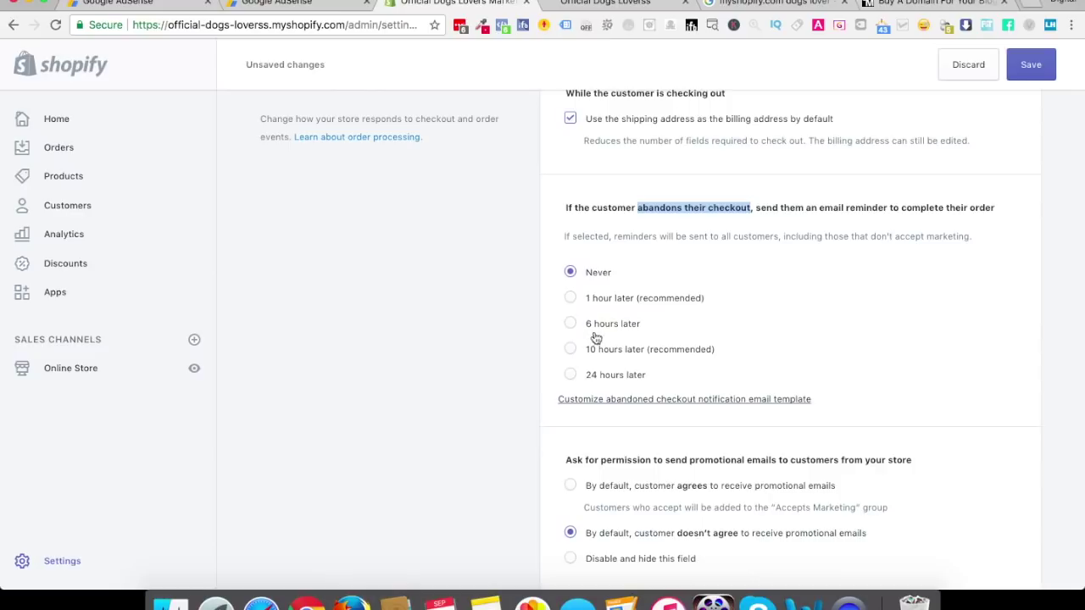
left_click(571, 299)
left_click(571, 353)
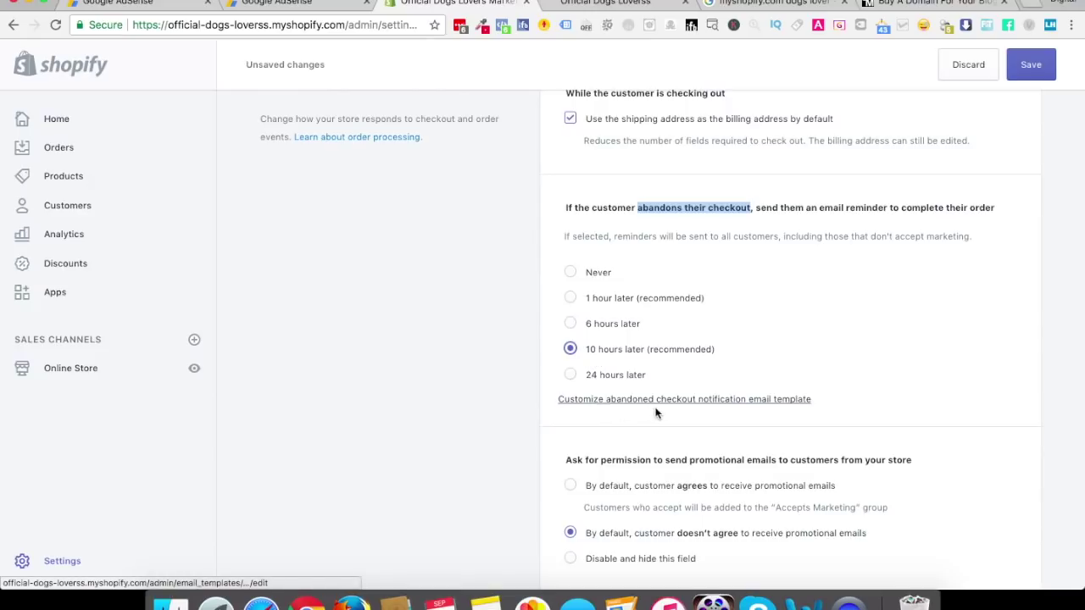
left_click(713, 406)
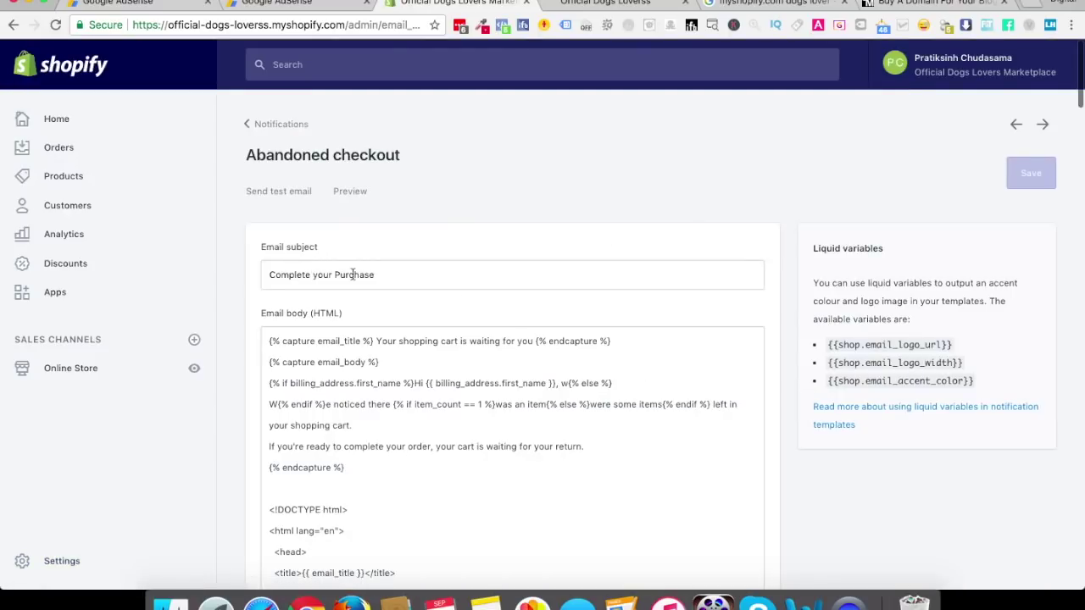
Focus the Email subject field, then start a new blank browser tab
left_click(307, 274)
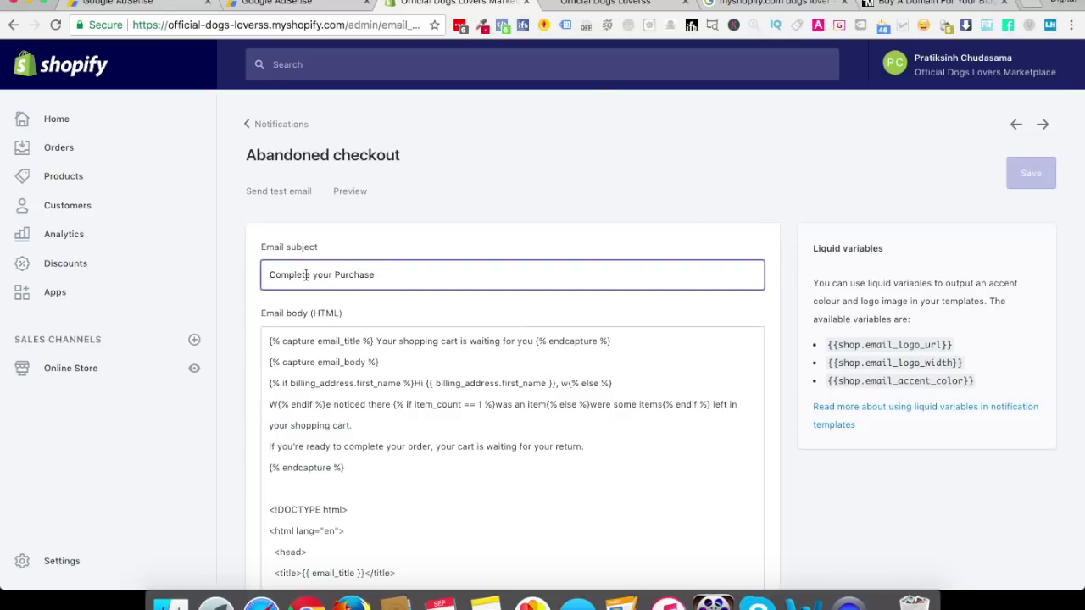
left_click(1033, 6)
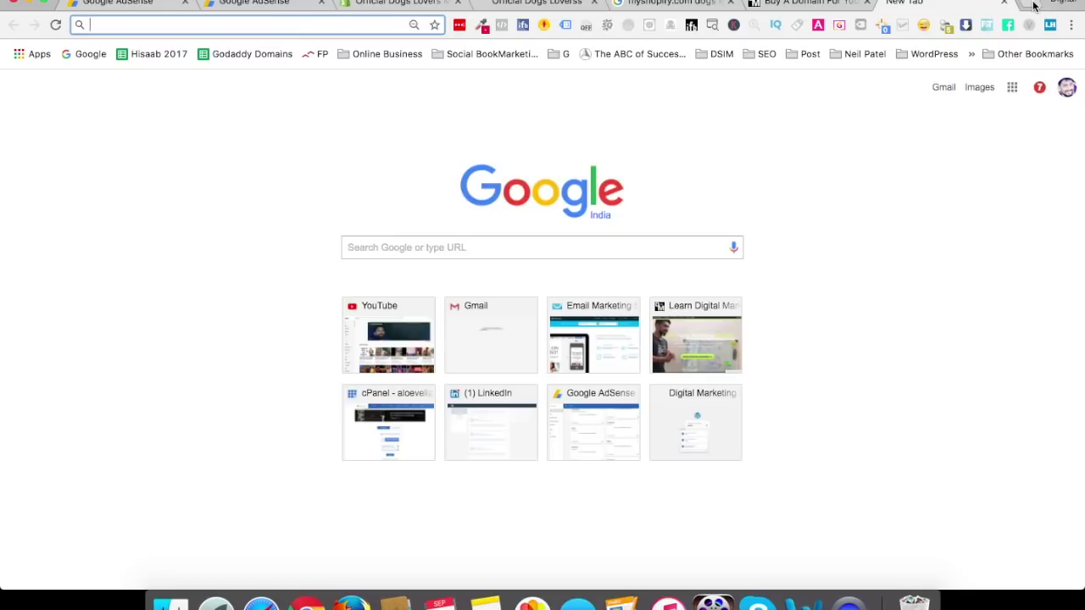
Google 'best subject lines for abandoned cart emails' and open the Sleeknote abandoned cart article
type("bes")
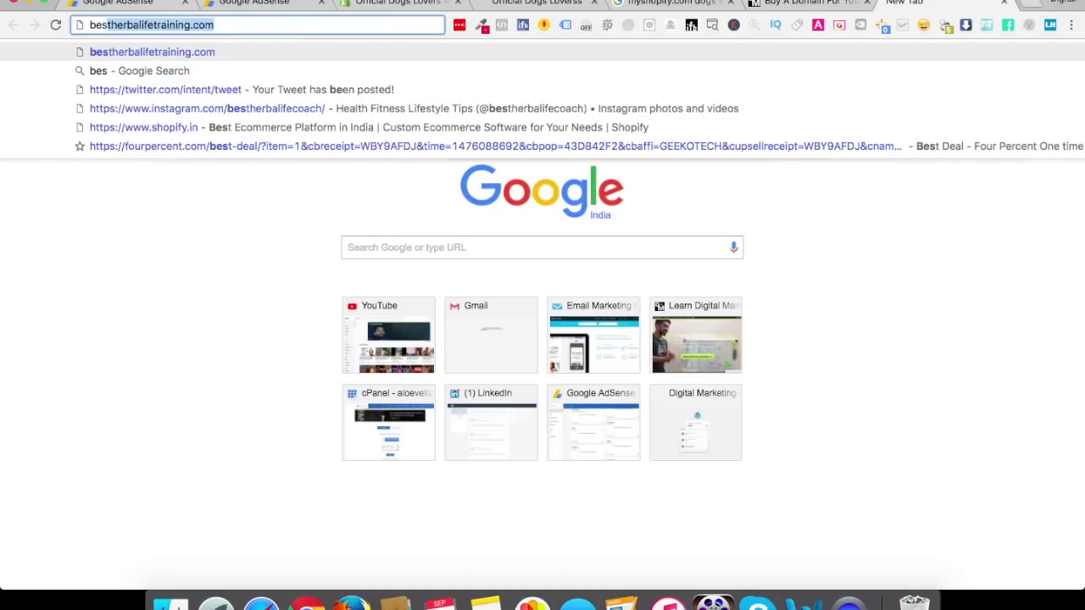
type("t subject li")
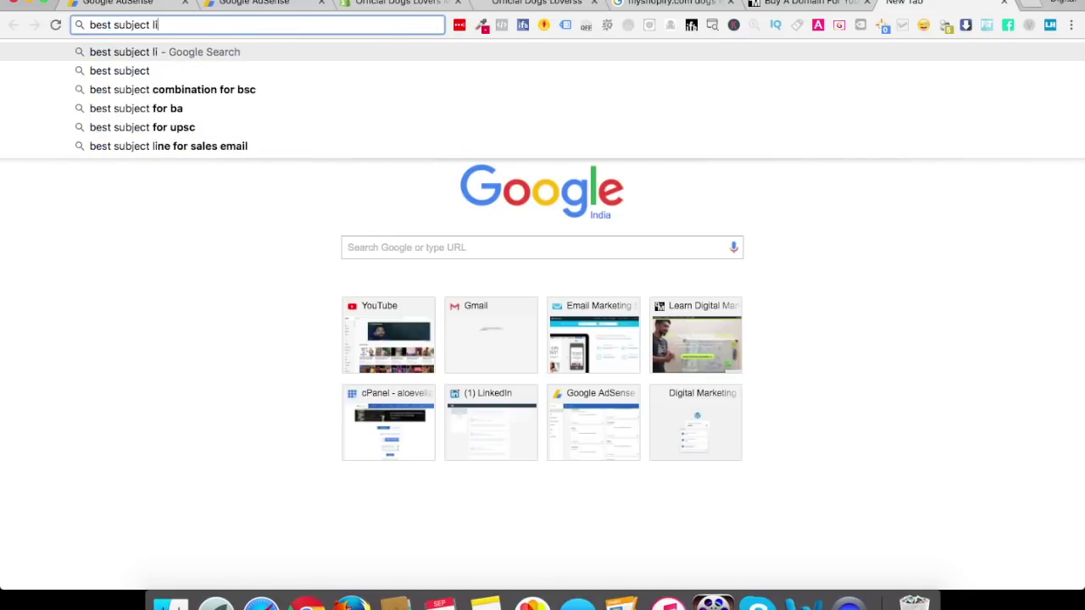
type("nes for abando")
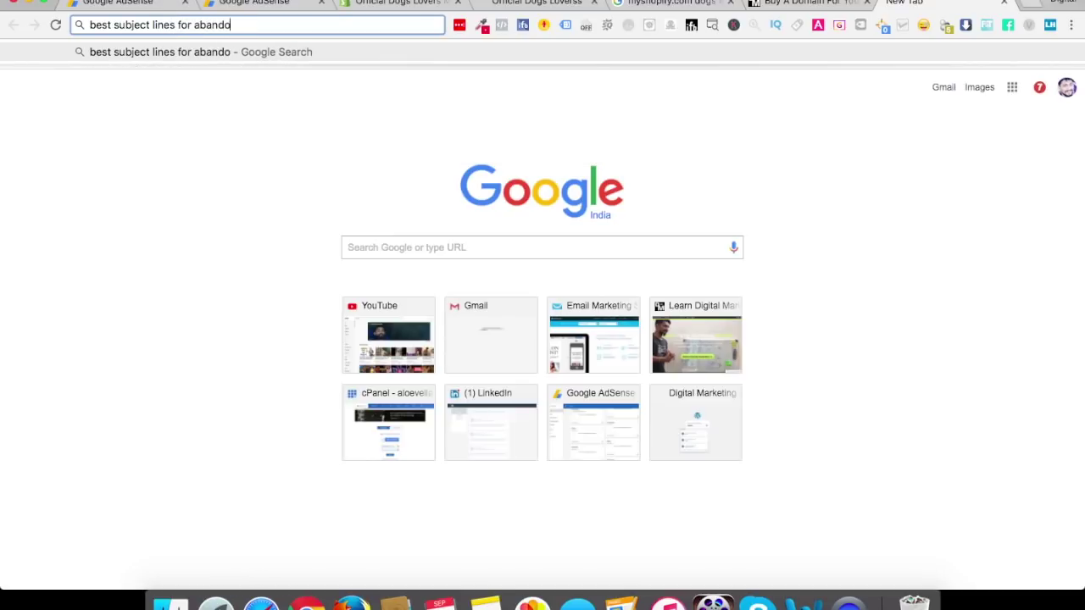
type("ned cart emails")
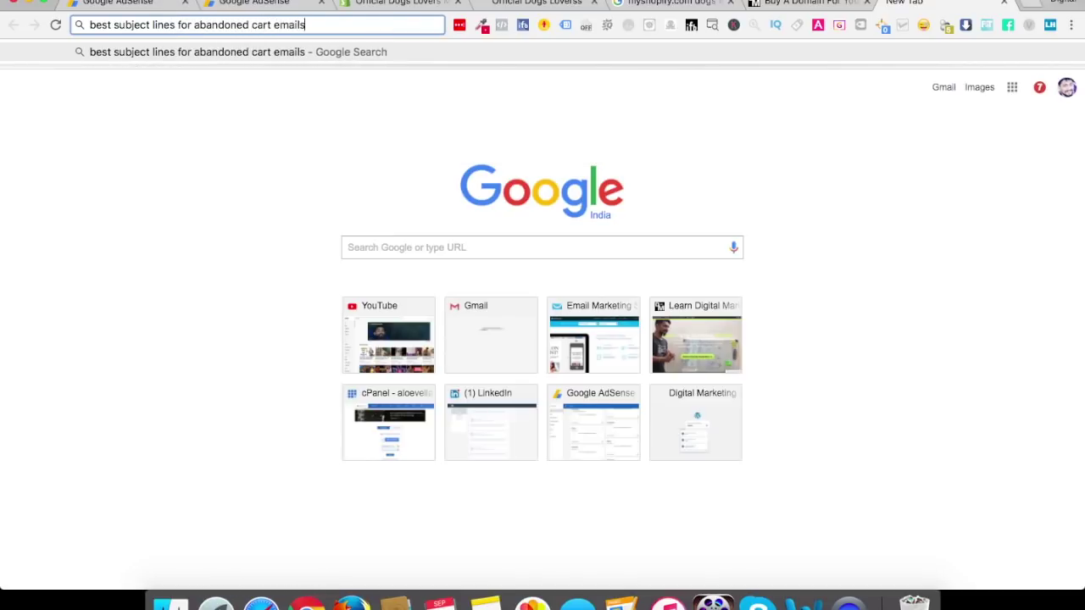
key("Return")
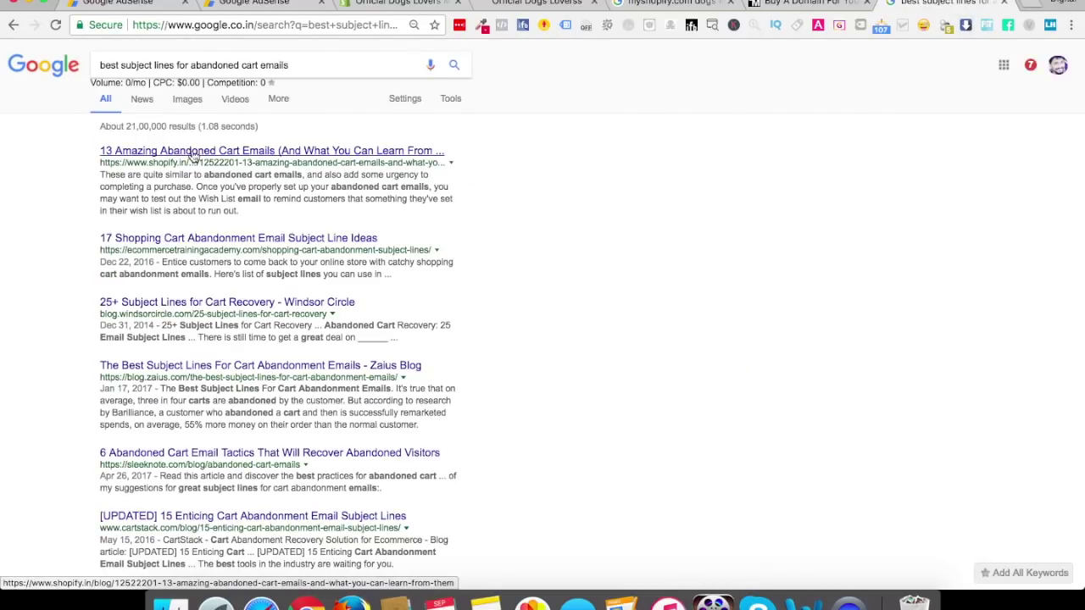
left_click(150, 366)
double_click(142, 388)
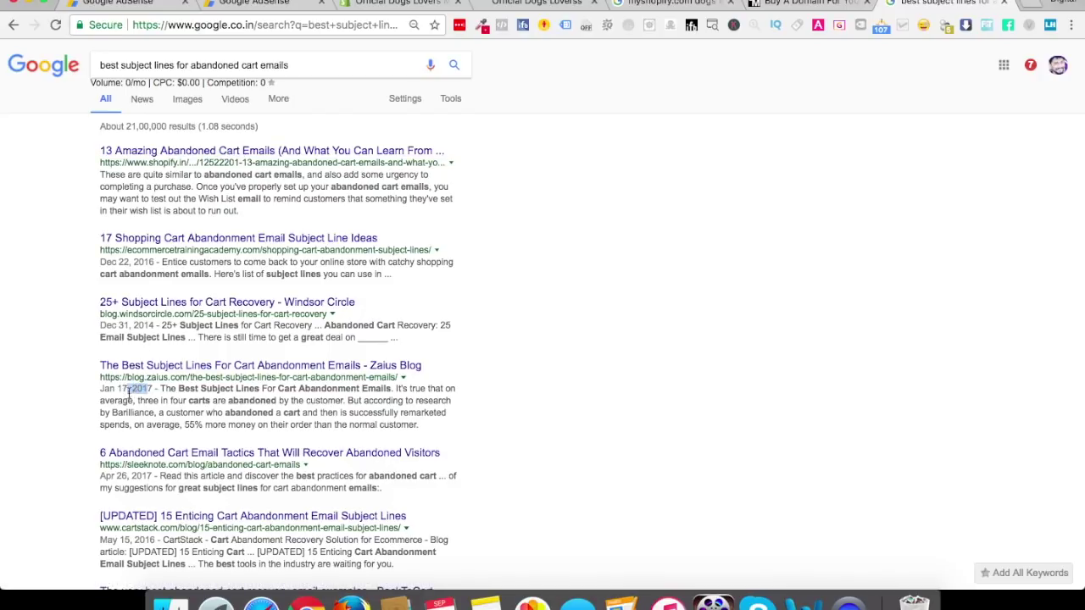
left_click_drag(151, 475, 110, 475)
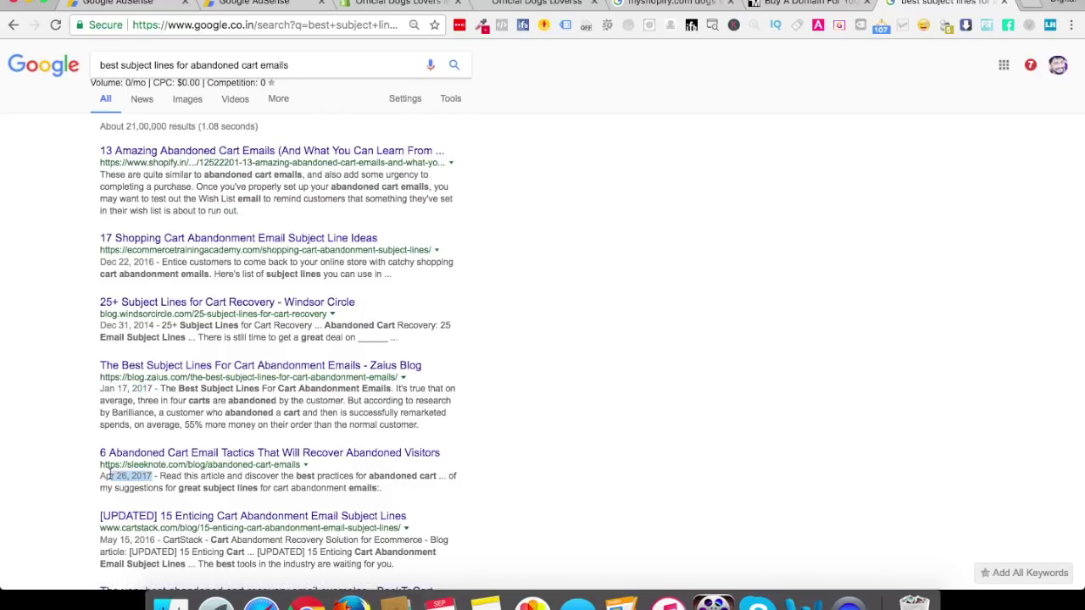
left_click(182, 456)
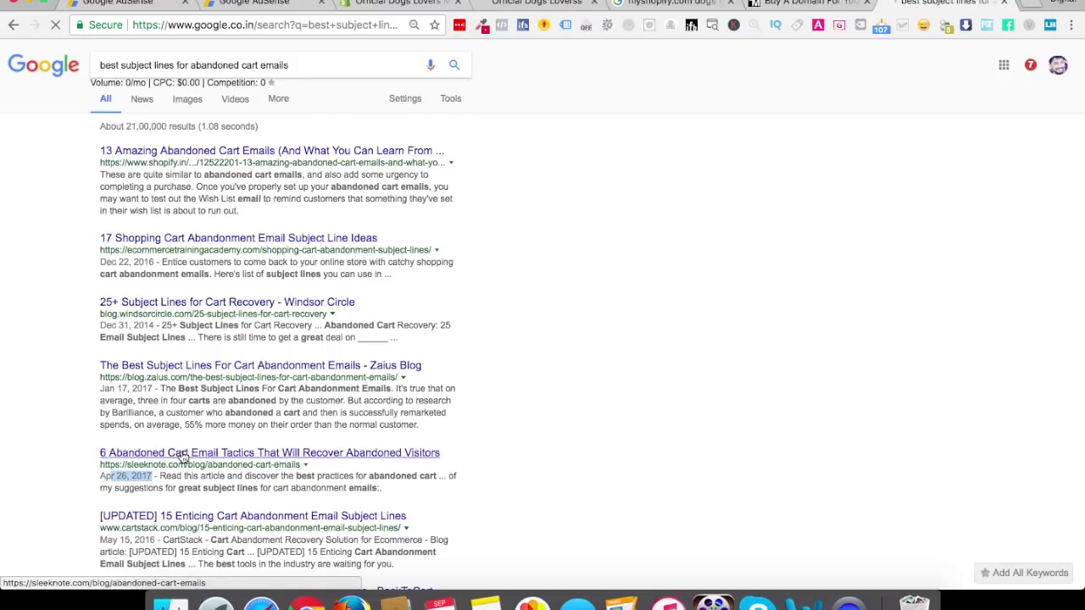
Select the suggested subject line 'Your favorite items are still waiting for you' and return to Shopify
scroll(182, 456, "down", 2)
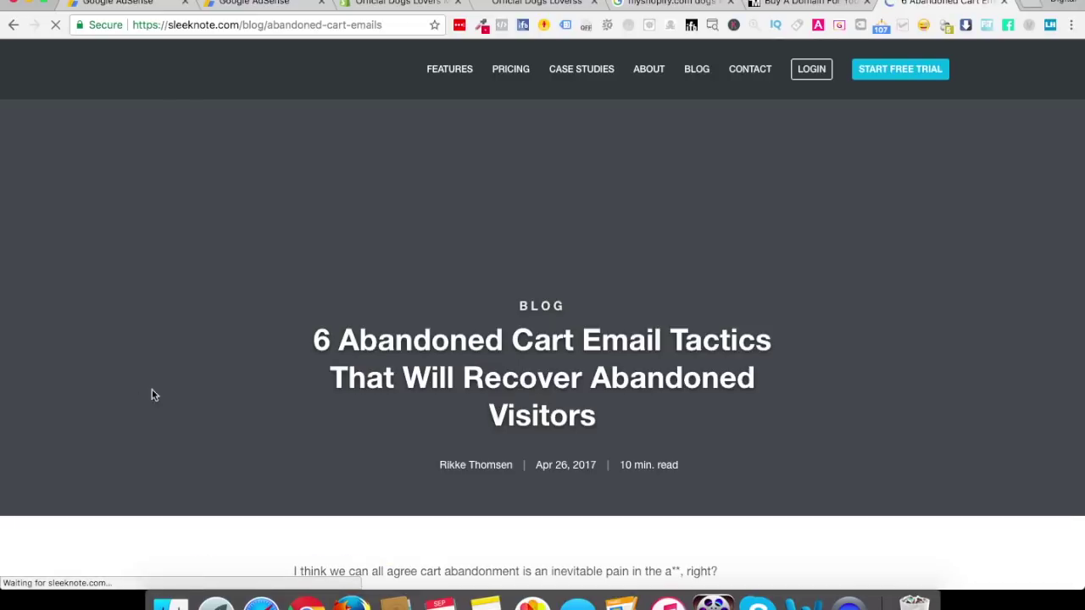
scroll(366, 416, "down", 5)
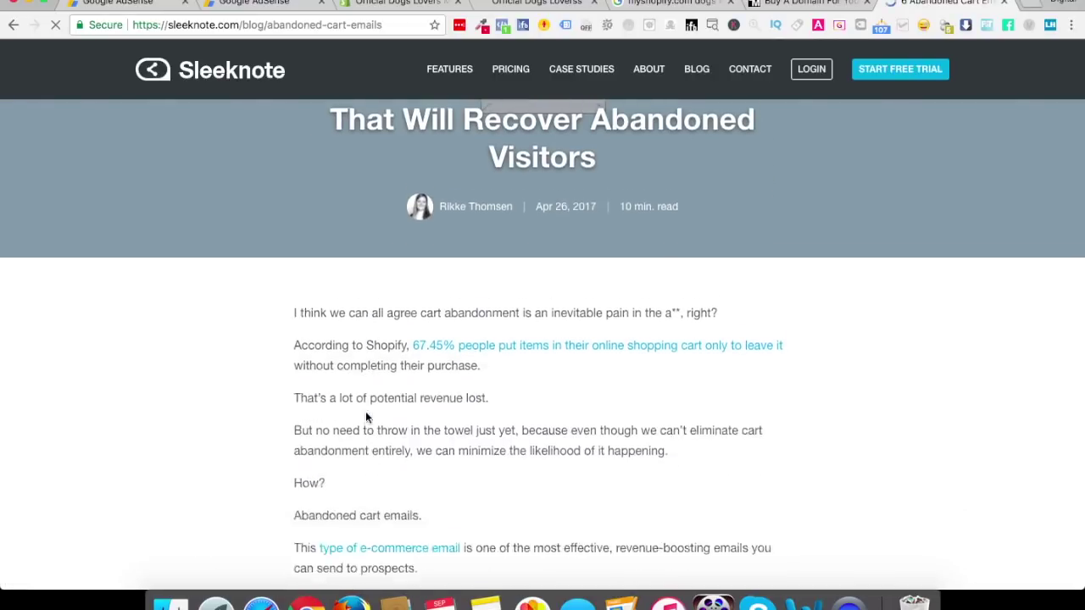
scroll(365, 416, "down", 18)
scroll(366, 416, "down", 3)
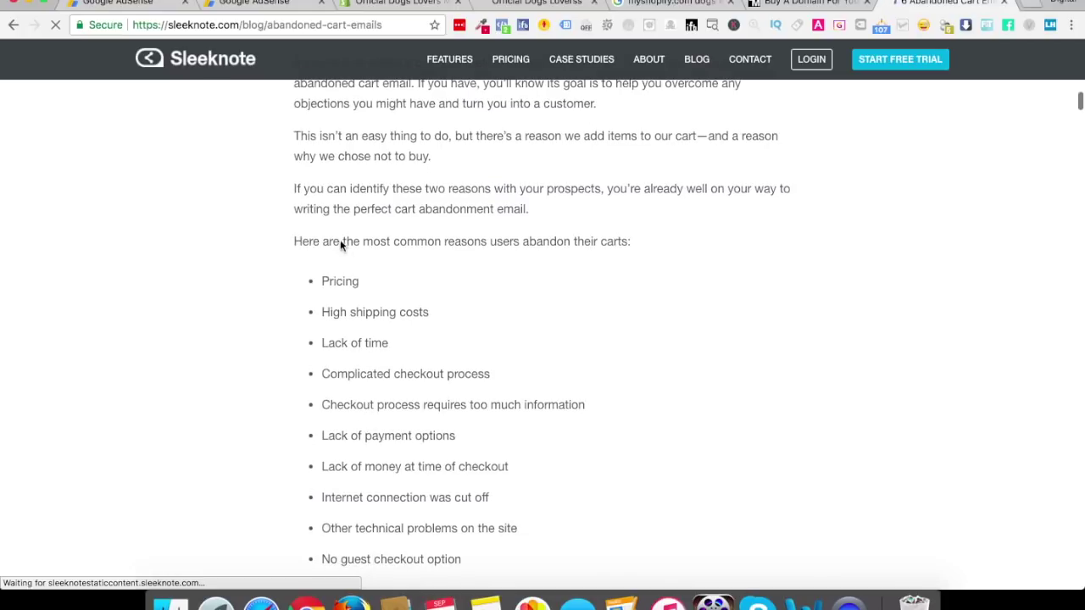
scroll(415, 490, "down", 9)
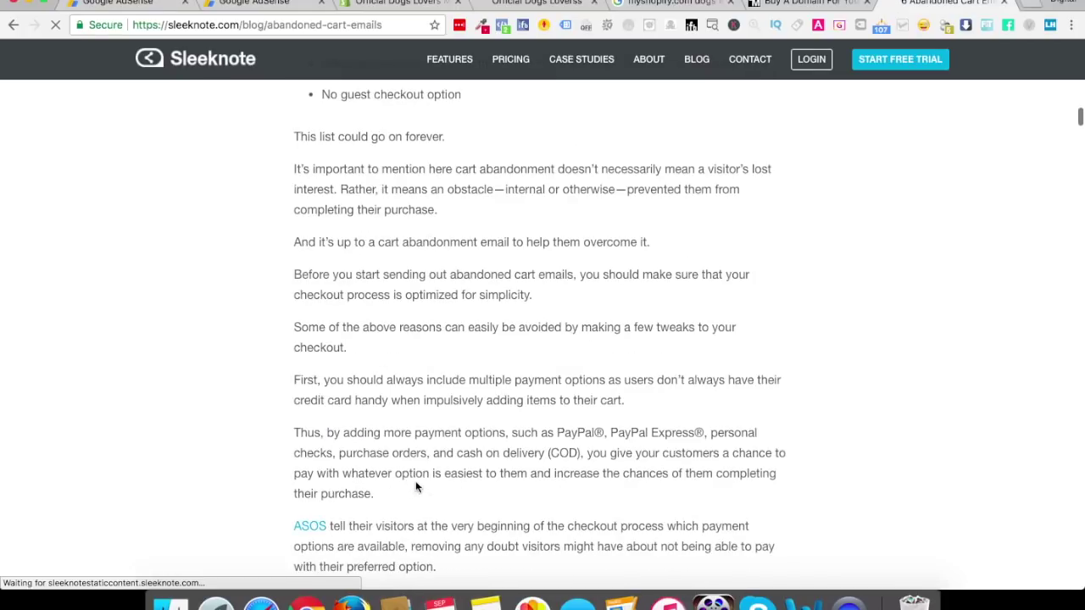
scroll(412, 286, "down", 14)
scroll(412, 290, "down", 5)
scroll(413, 291, "down", 6)
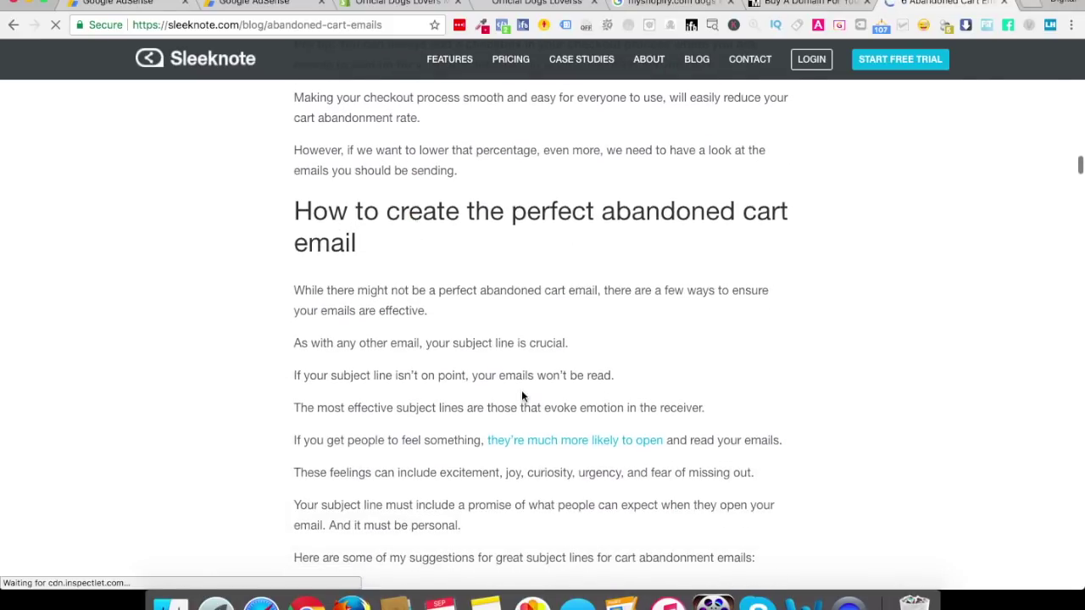
scroll(520, 393, "down", 6)
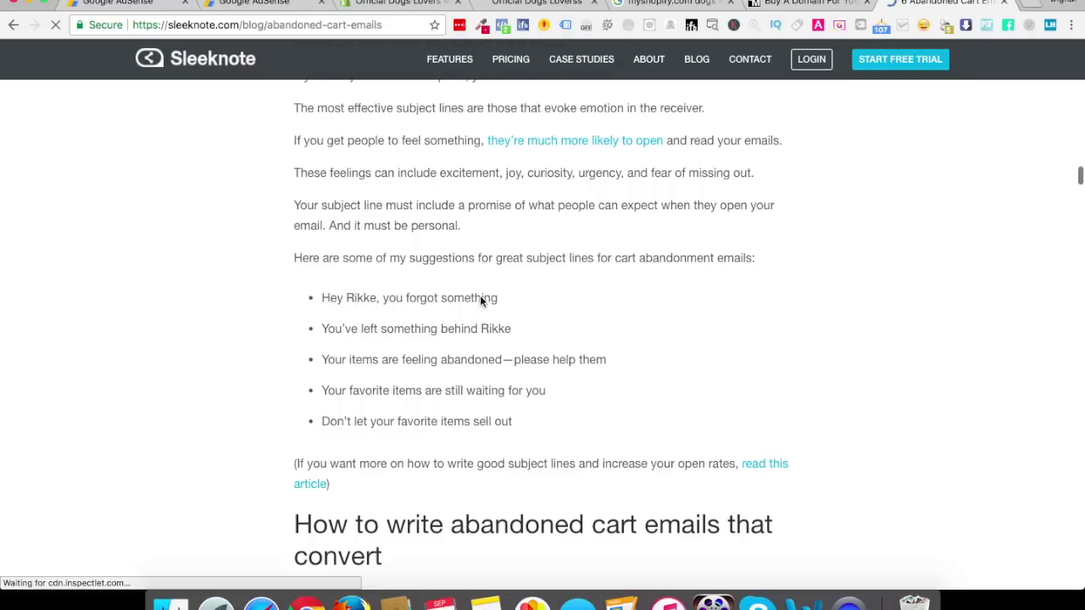
left_click_drag(322, 296, 516, 423)
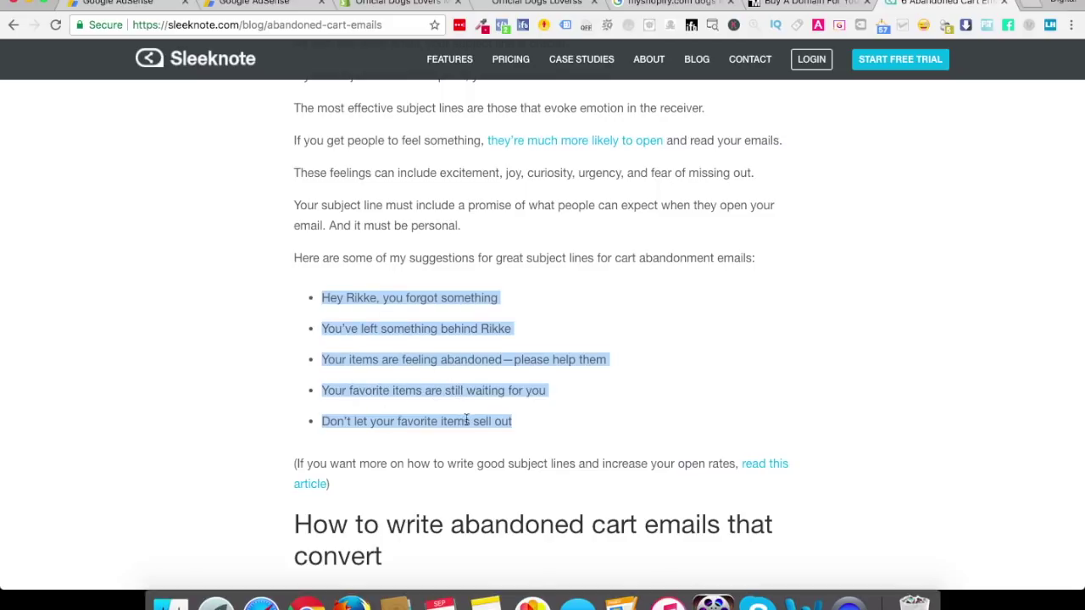
left_click(341, 395)
left_click_drag(322, 393, 554, 395)
key("super+c")
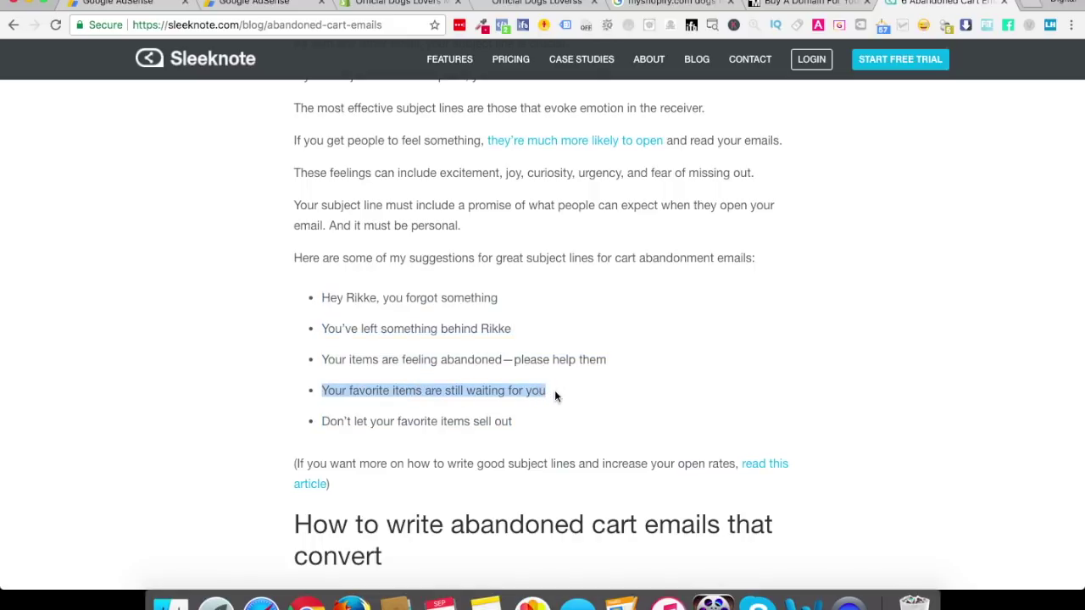
scroll(554, 390, "down", 5)
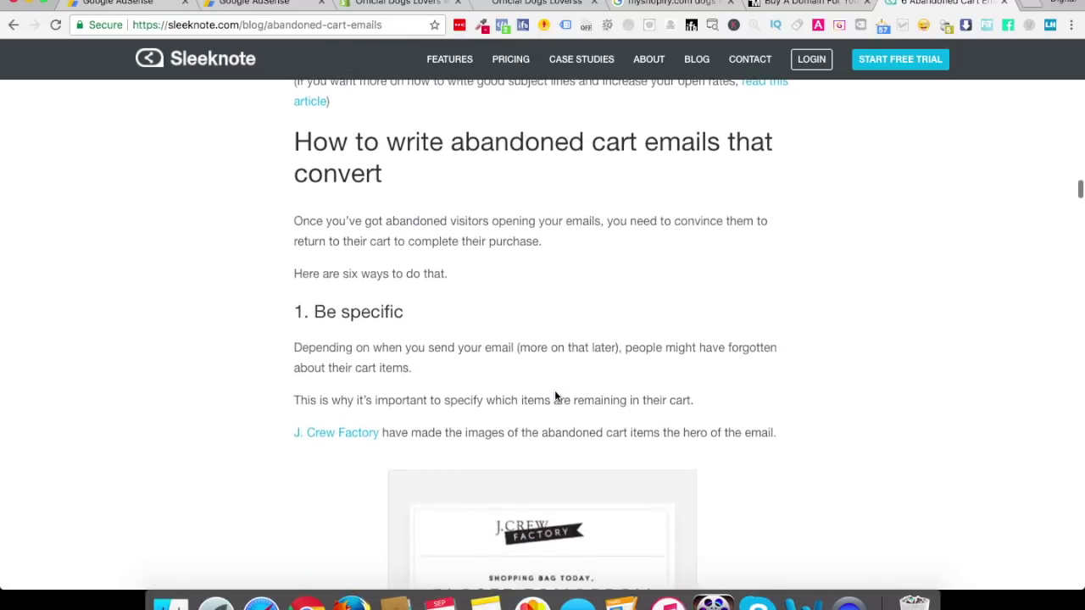
left_click(378, 5)
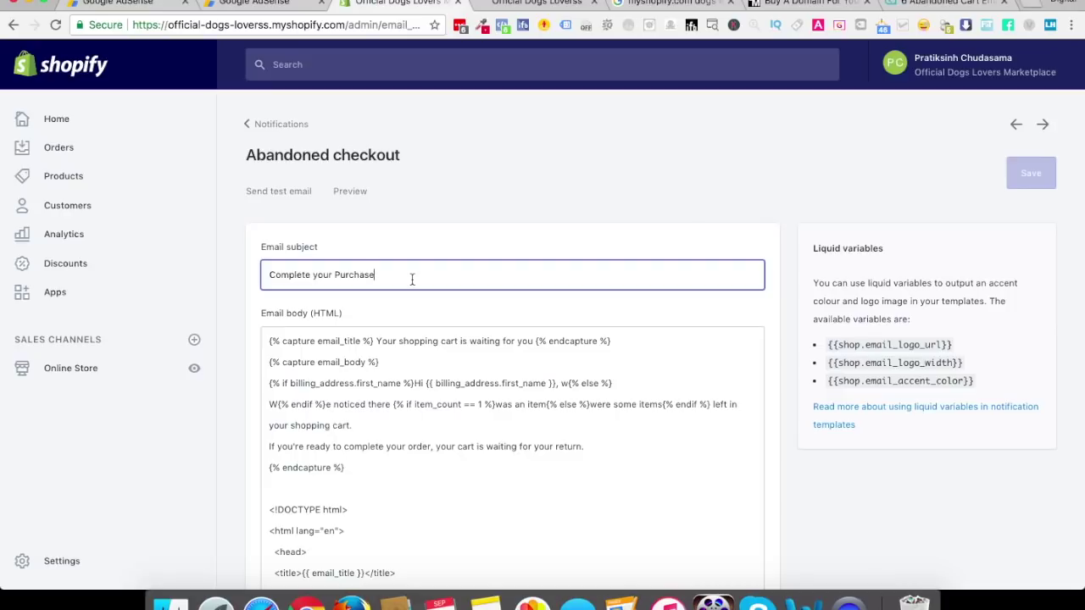
Replace the email subject with 'Your favorite items are still waiting for you'
triple_click(337, 274)
key("super+a")
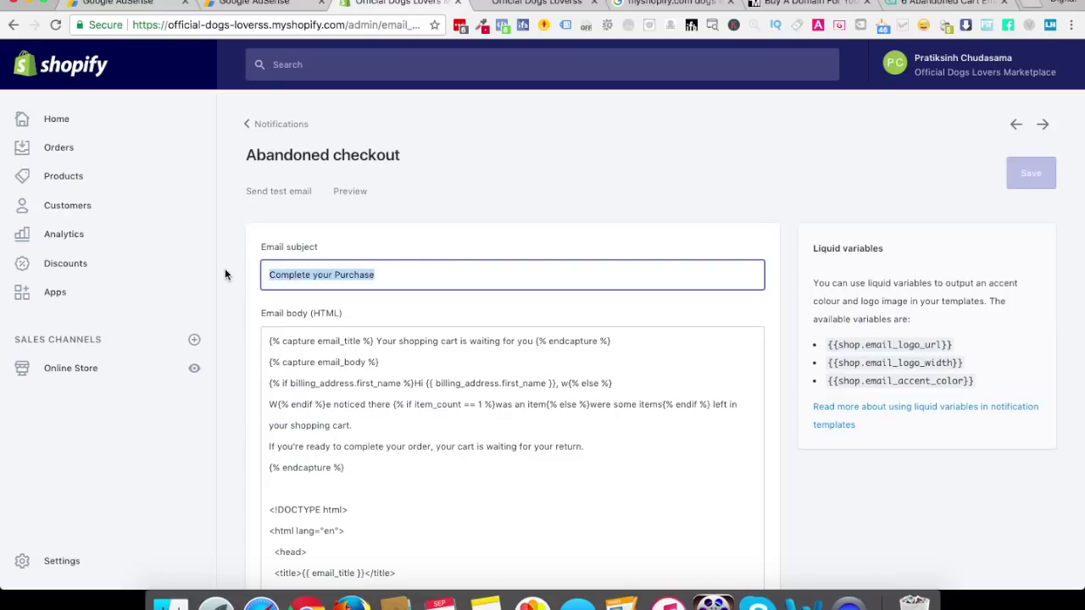
key("super+v")
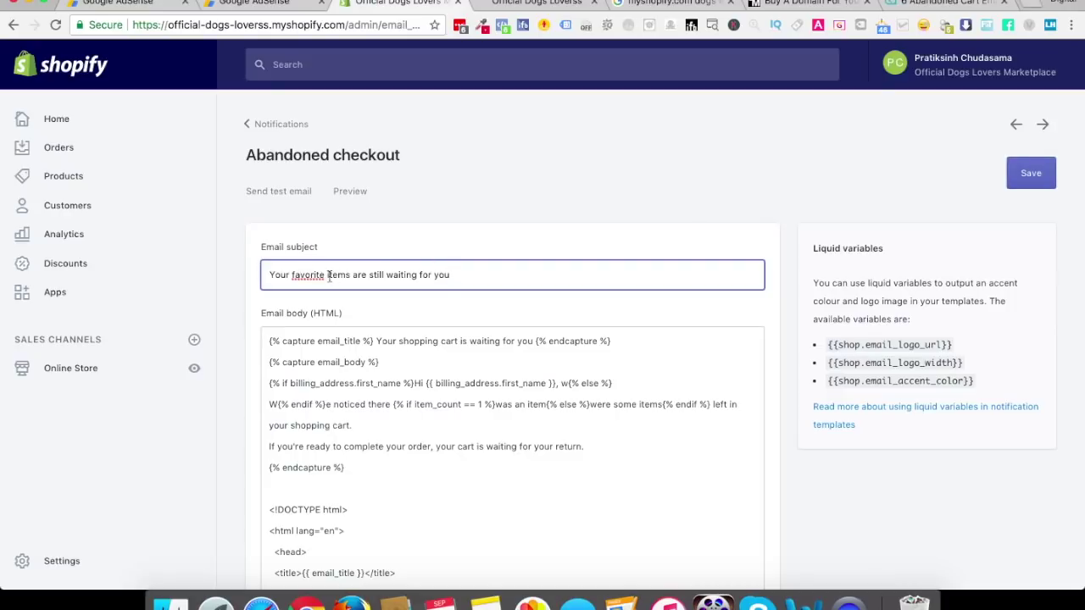
scroll(480, 405, "down", 2)
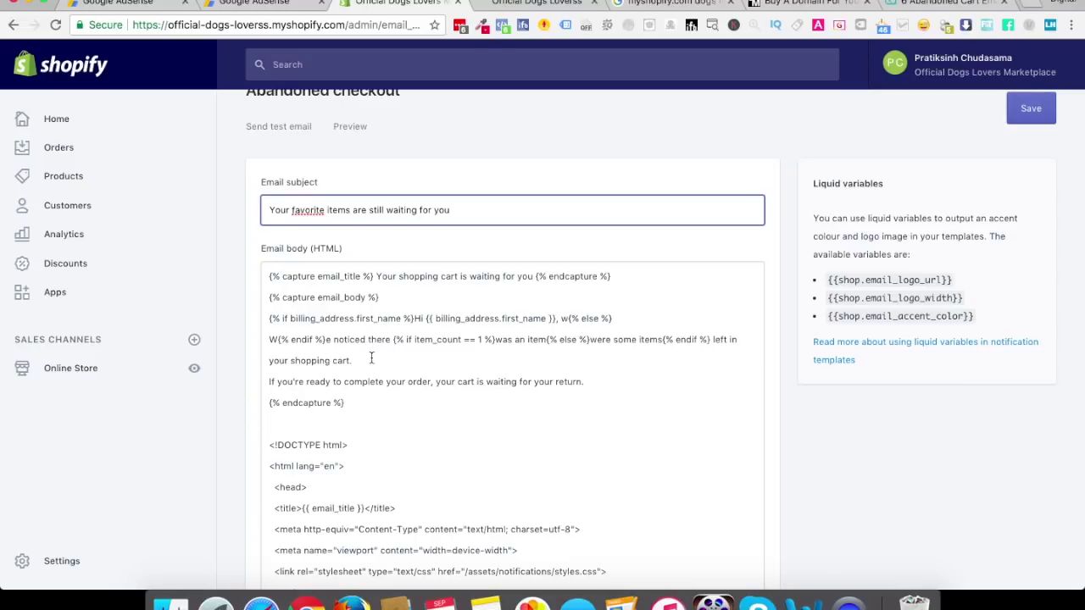
scroll(371, 357, "down", 5)
scroll(371, 355, "down", 5)
scroll(371, 355, "up", 15)
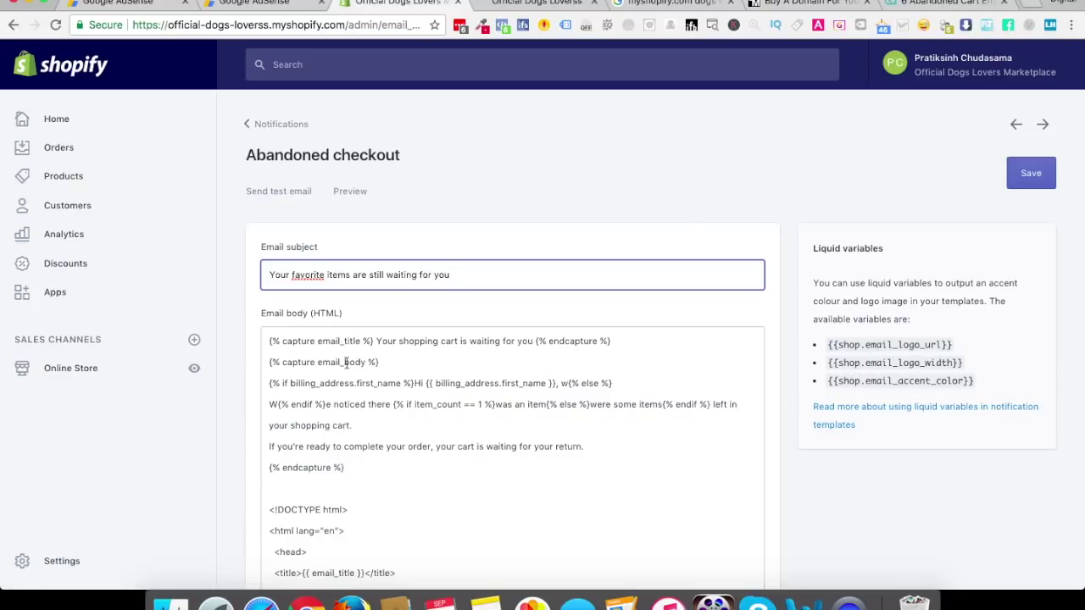
scroll(348, 395, "down", 1)
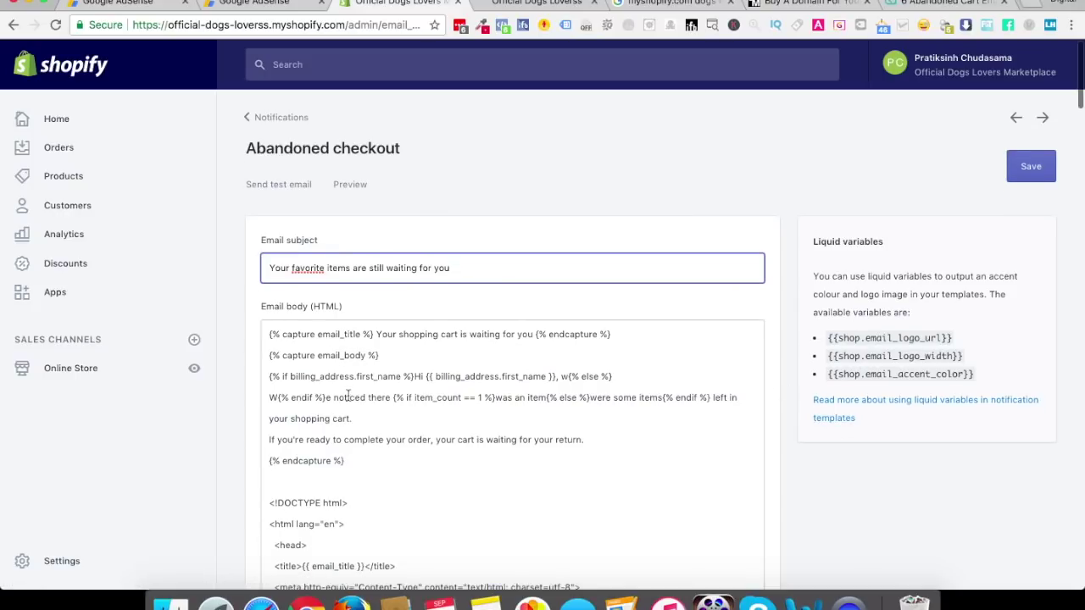
Prefix the subject with a '{% capture first_name %}' tag built from the email body
left_click_drag(502, 362, 545, 362)
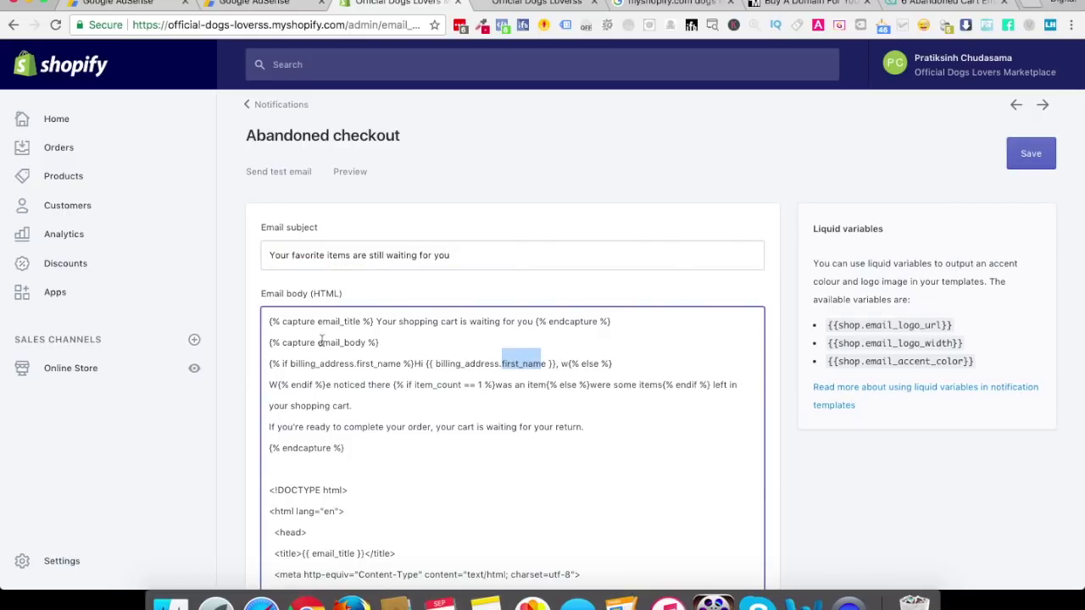
left_click_drag(375, 322, 256, 322)
key("super+c")
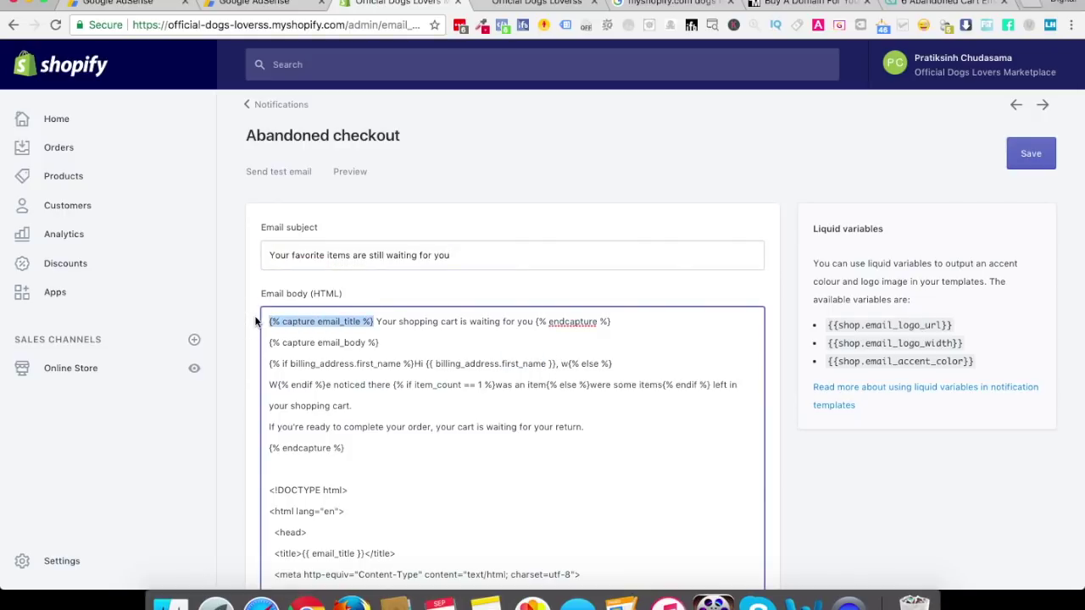
left_click(271, 256)
key("super+v")
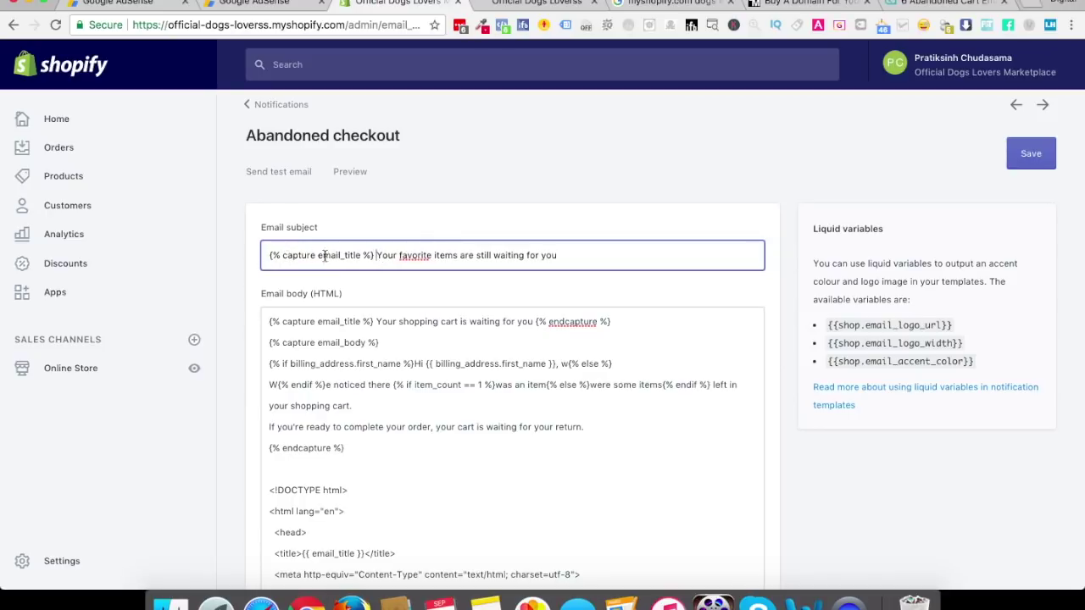
left_click_drag(319, 255, 361, 256)
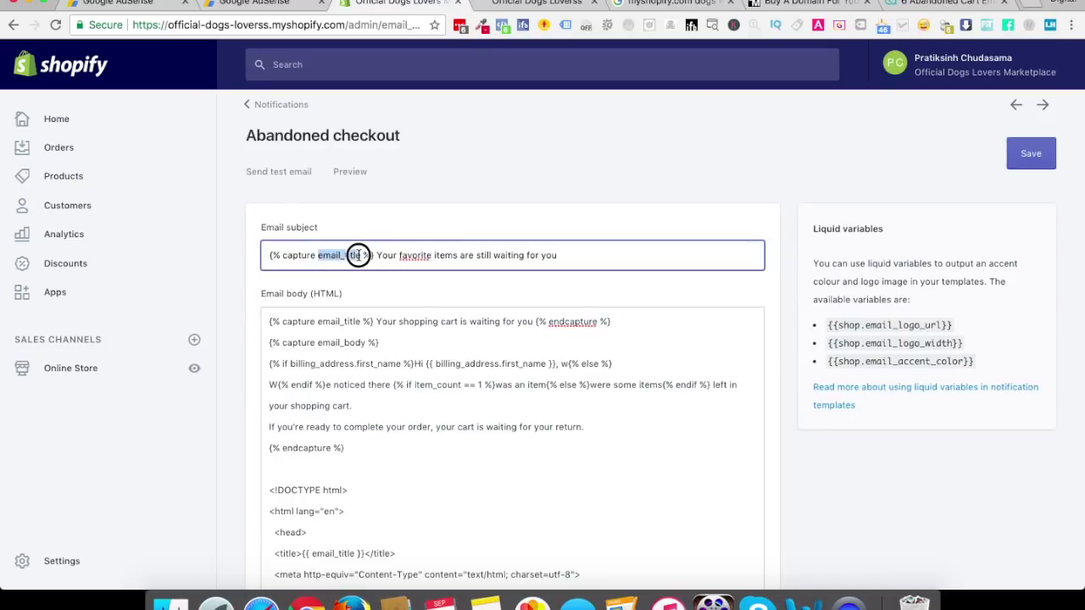
left_click_drag(503, 363, 544, 361)
key("super+c")
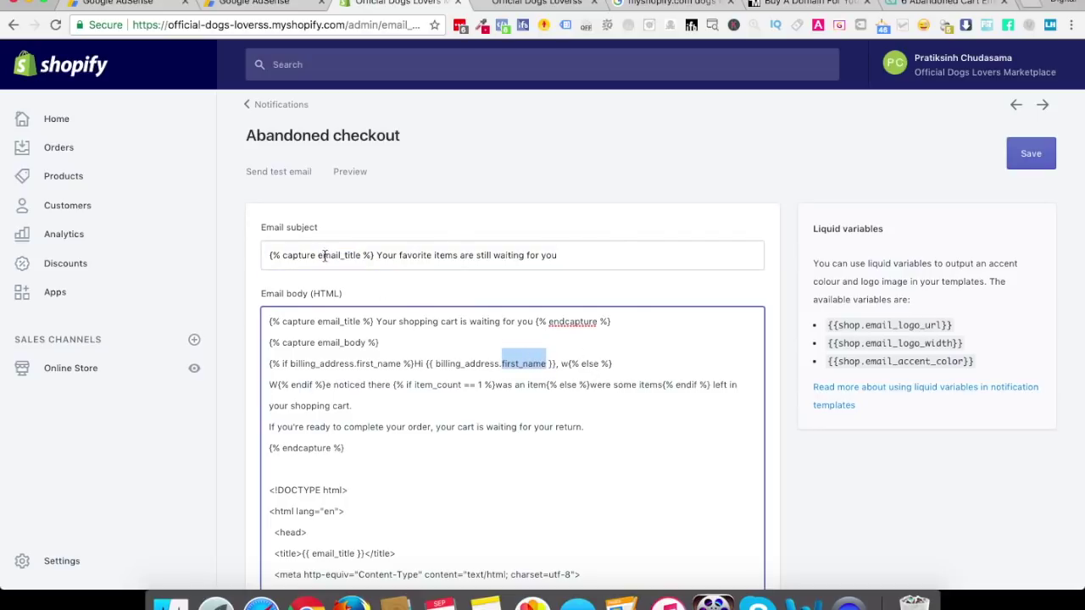
left_click_drag(317, 255, 363, 255)
key("super+v")
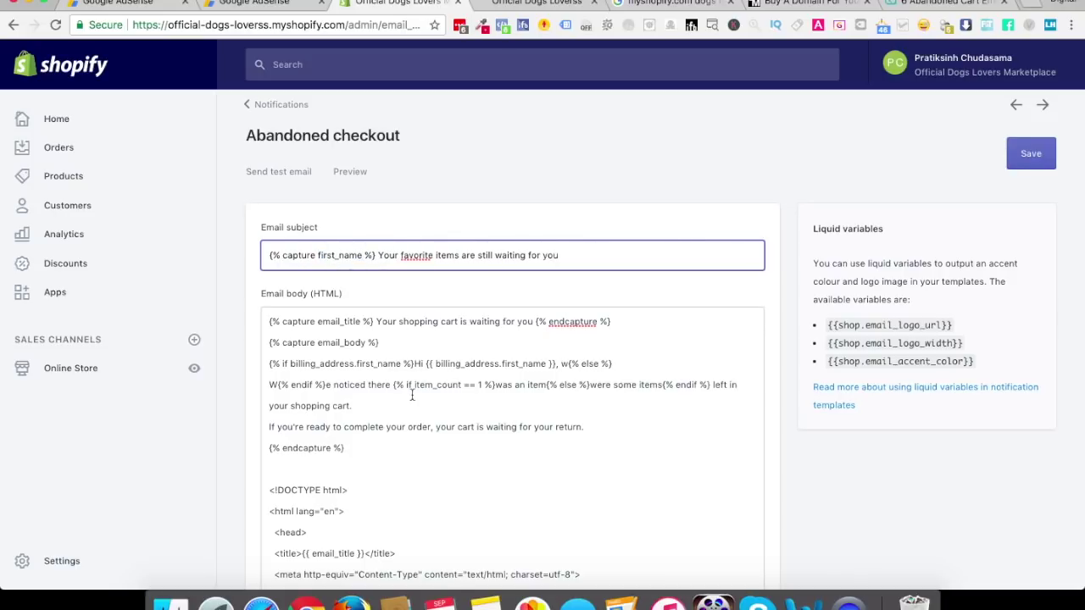
Open the Liquid variables documentation linked from the template editor
scroll(412, 394, "down", 5)
scroll(412, 395, "down", 20)
scroll(412, 395, "down", 12)
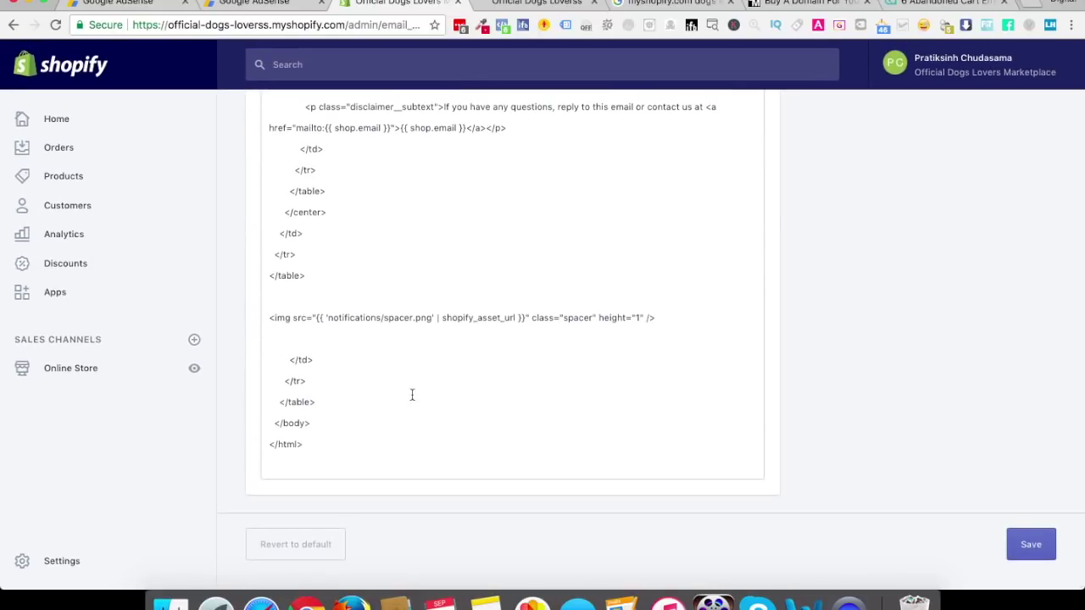
scroll(411, 395, "up", 20)
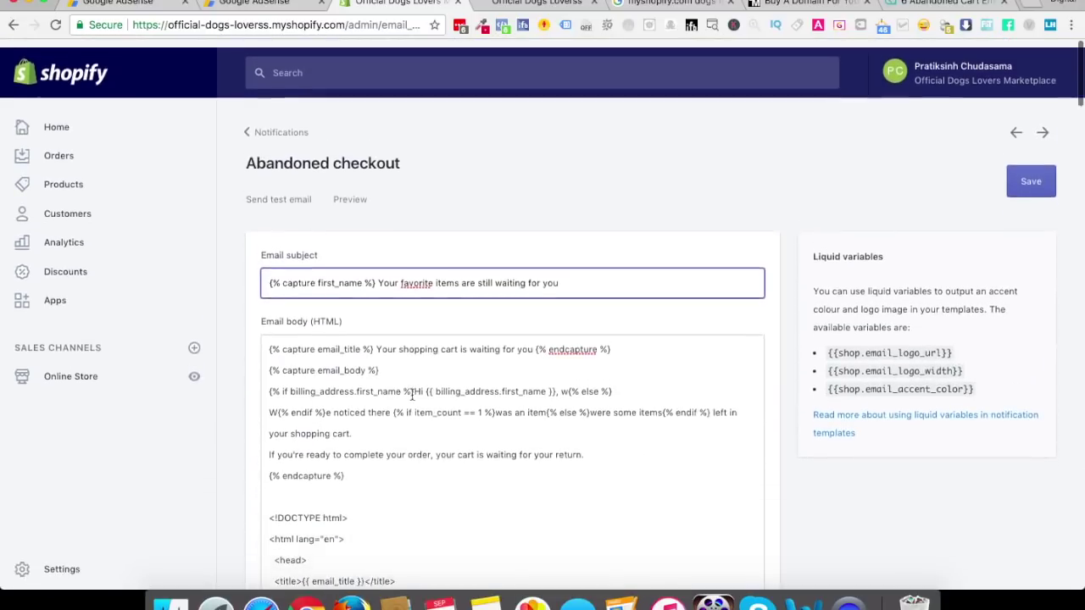
left_click(931, 414)
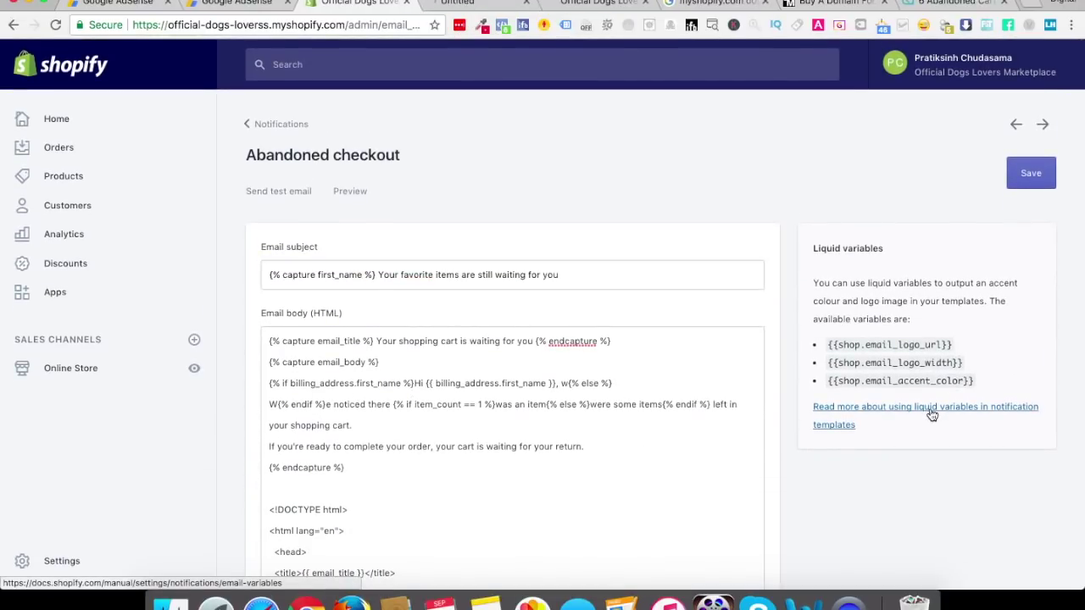
Scroll through the notification variables reference page
left_click(470, 3)
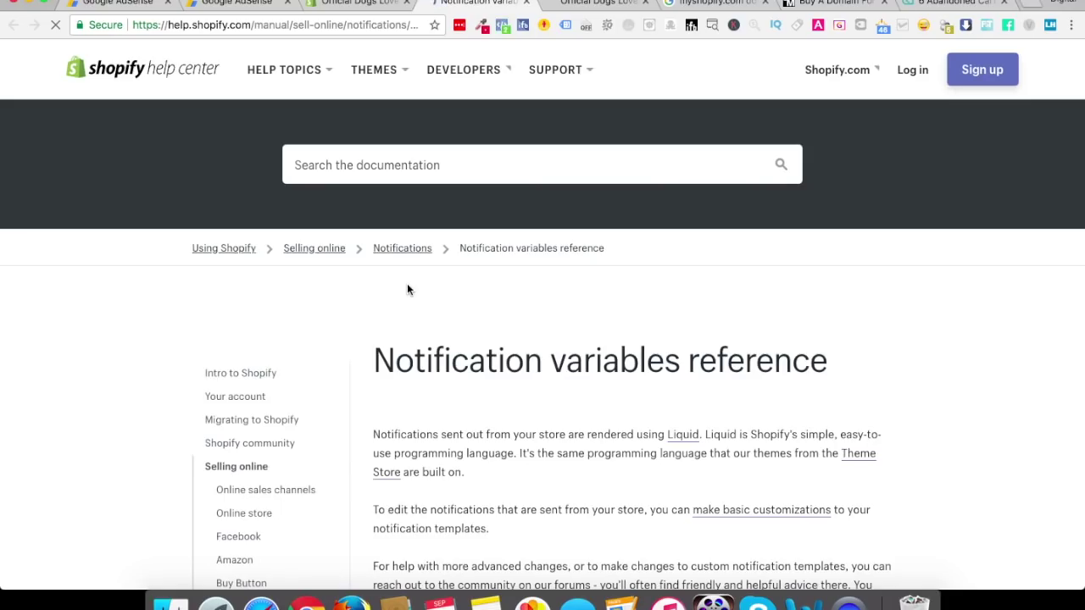
scroll(407, 289, "down", 10)
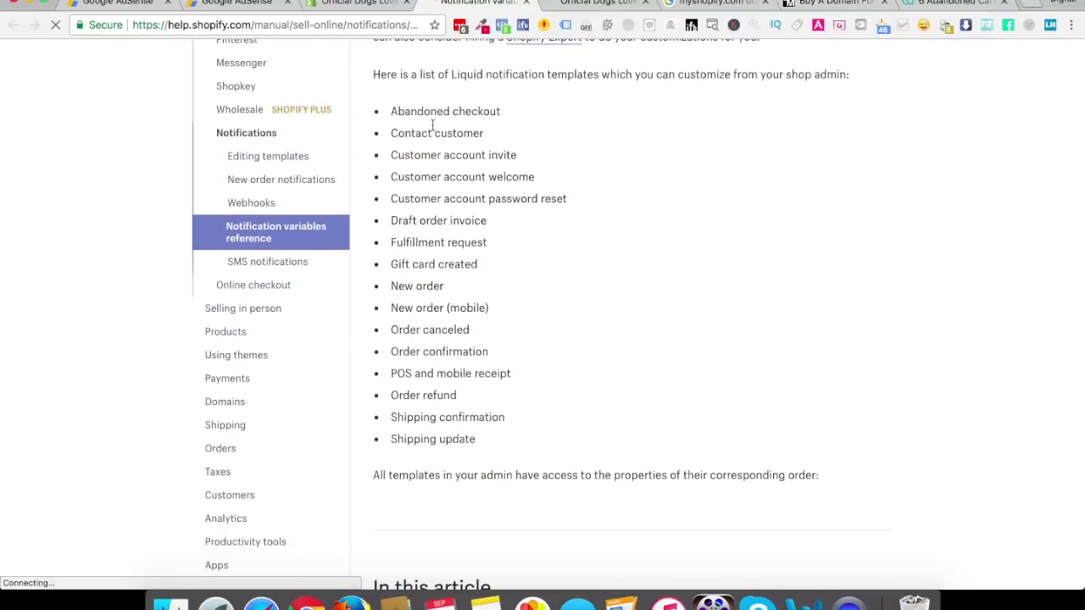
scroll(544, 390, "down", 2)
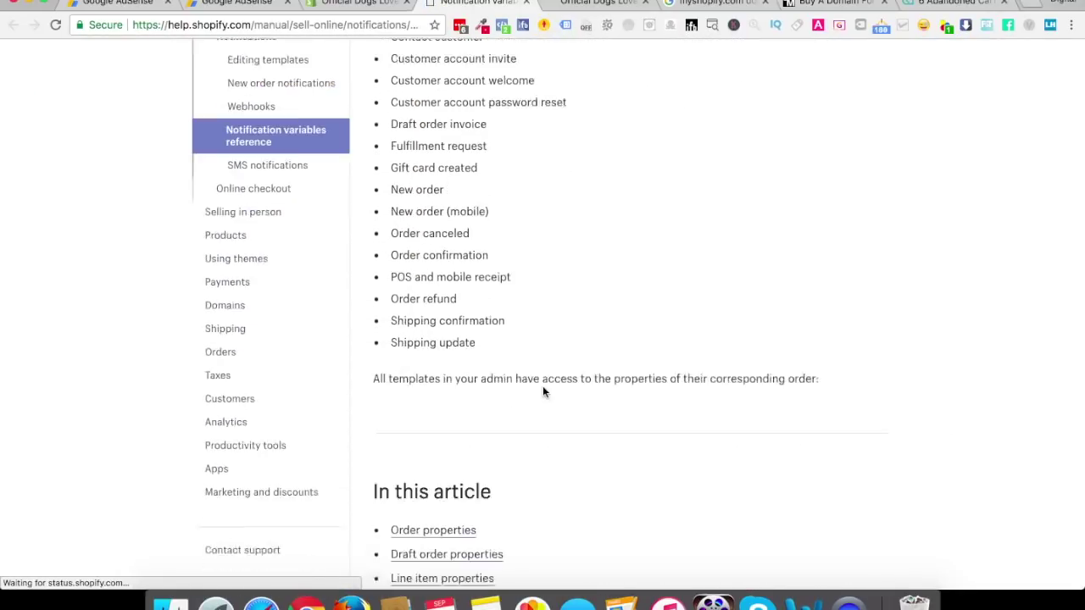
scroll(543, 391, "down", 5)
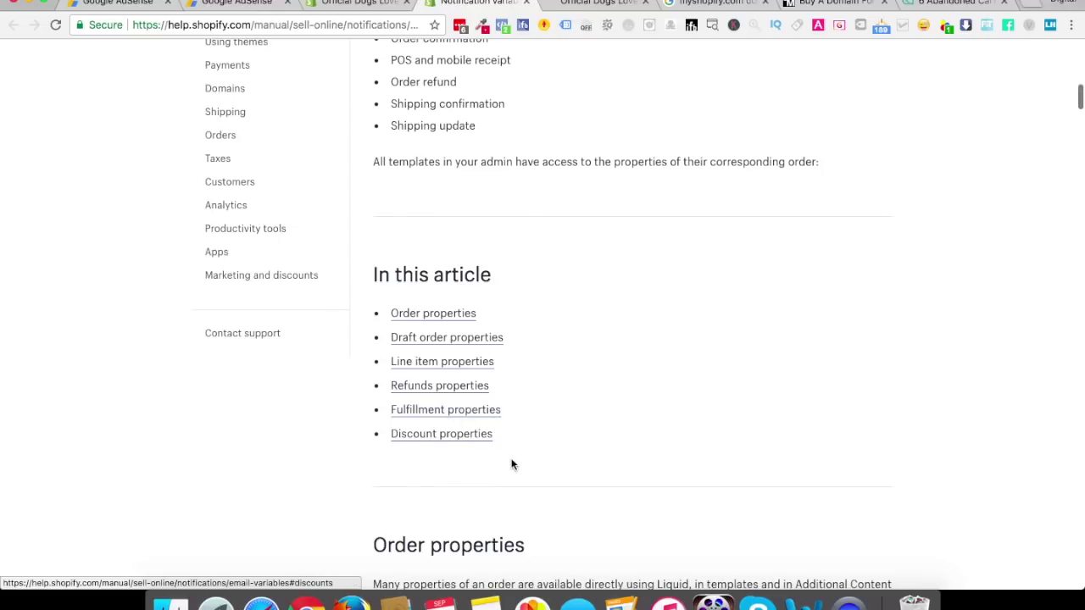
scroll(511, 464, "down", 15)
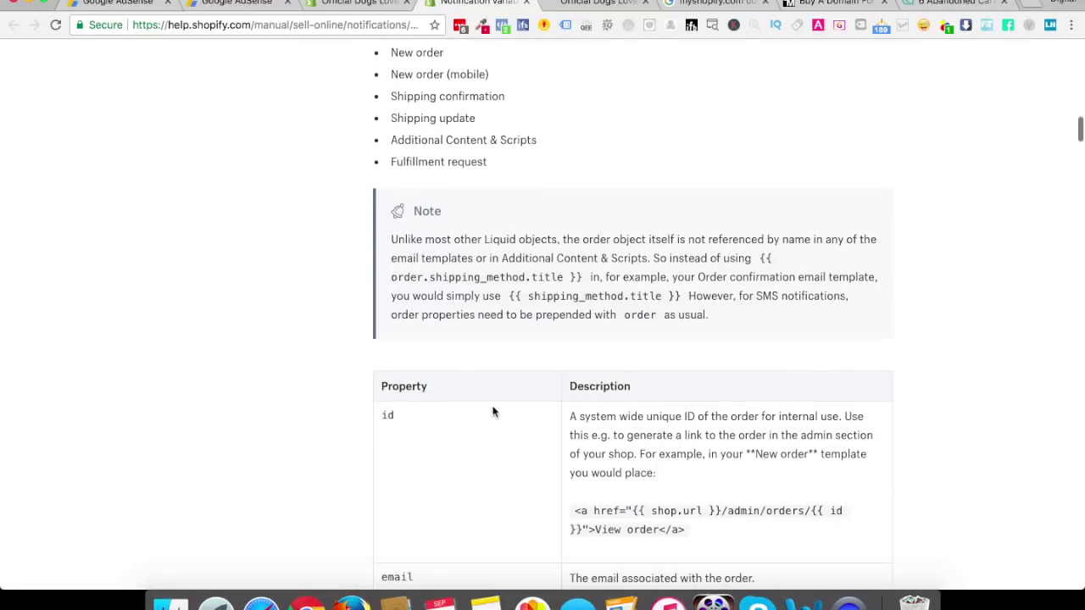
scroll(586, 506, "down", 1)
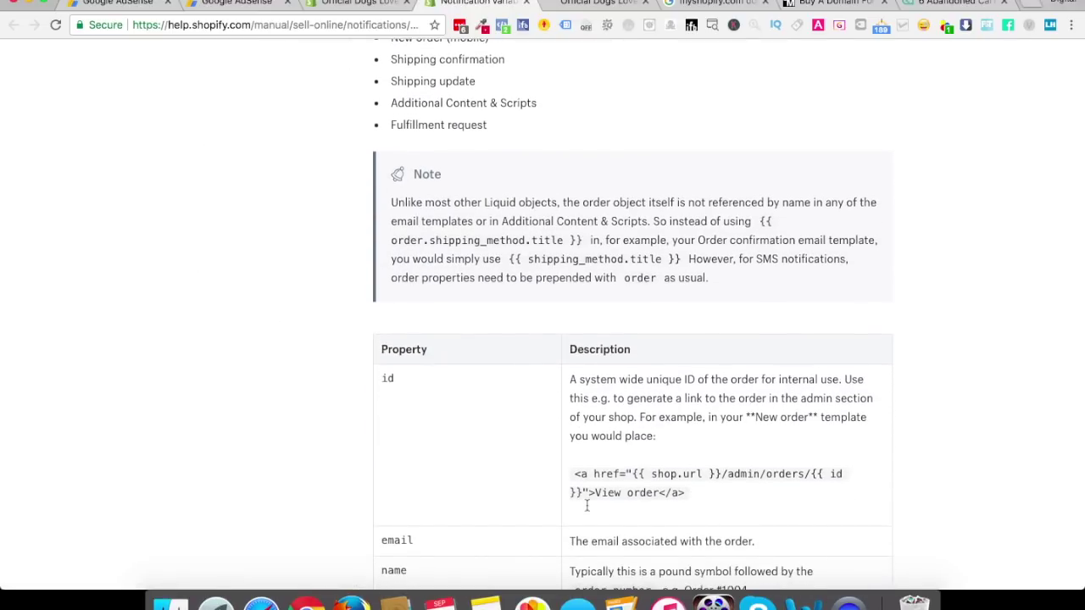
scroll(587, 506, "down", 3)
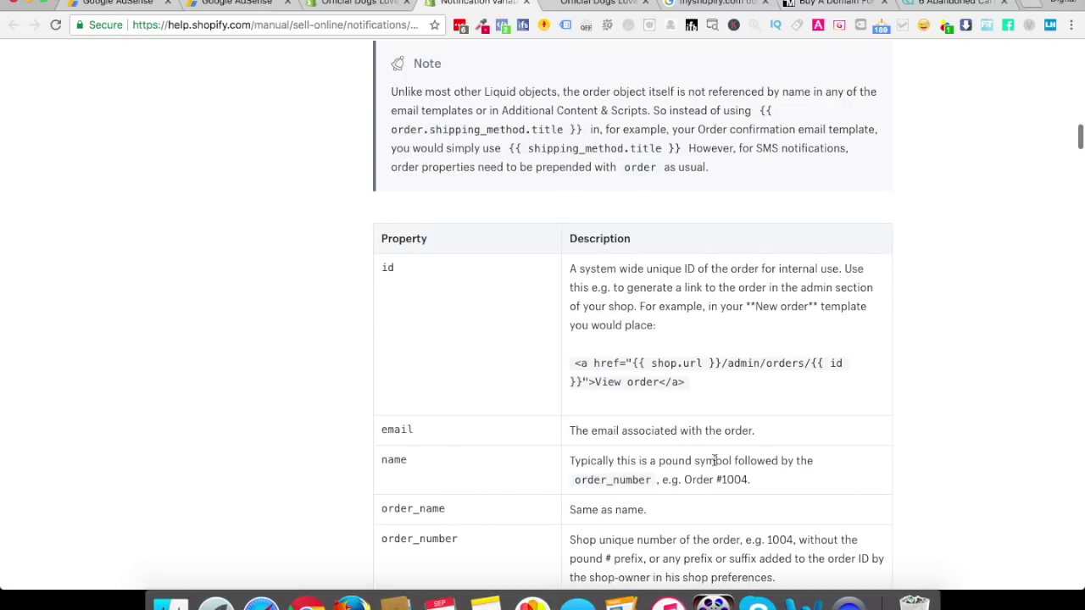
scroll(581, 474, "down", 6)
Find 'first name' and select billing_address.first_name, then select the subject's capture tag in Shopify
key("super+f")
type("first")
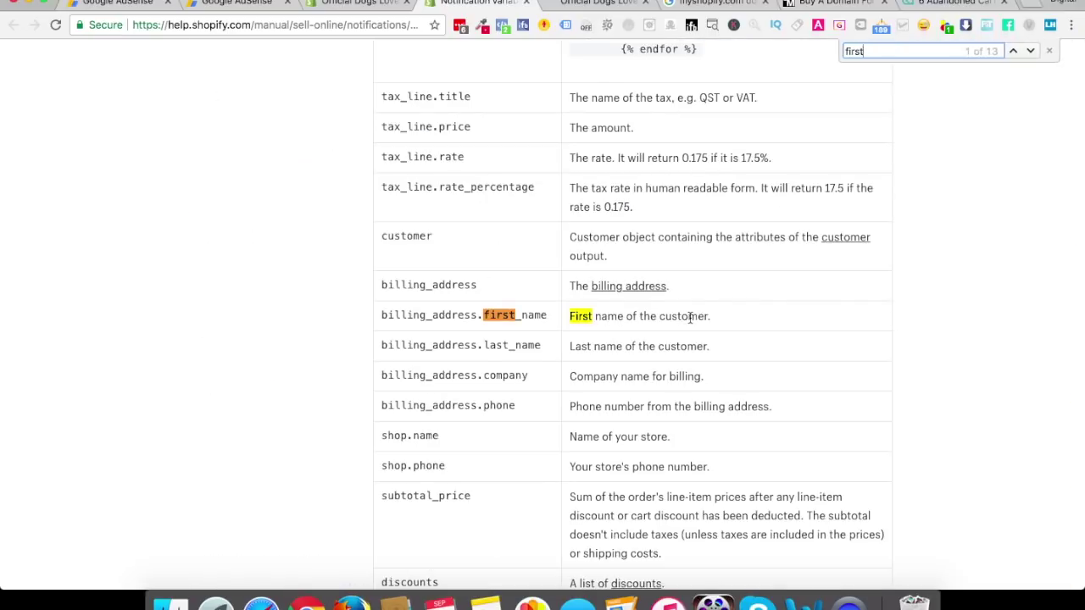
left_click_drag(383, 317, 547, 311)
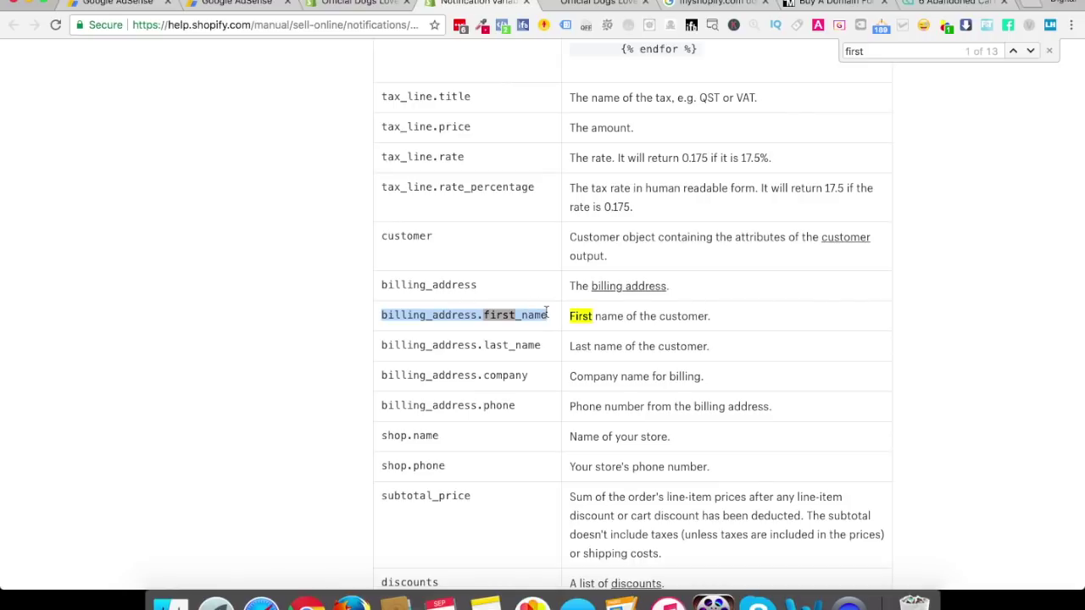
left_click(882, 52)
type("name")
key("Return")
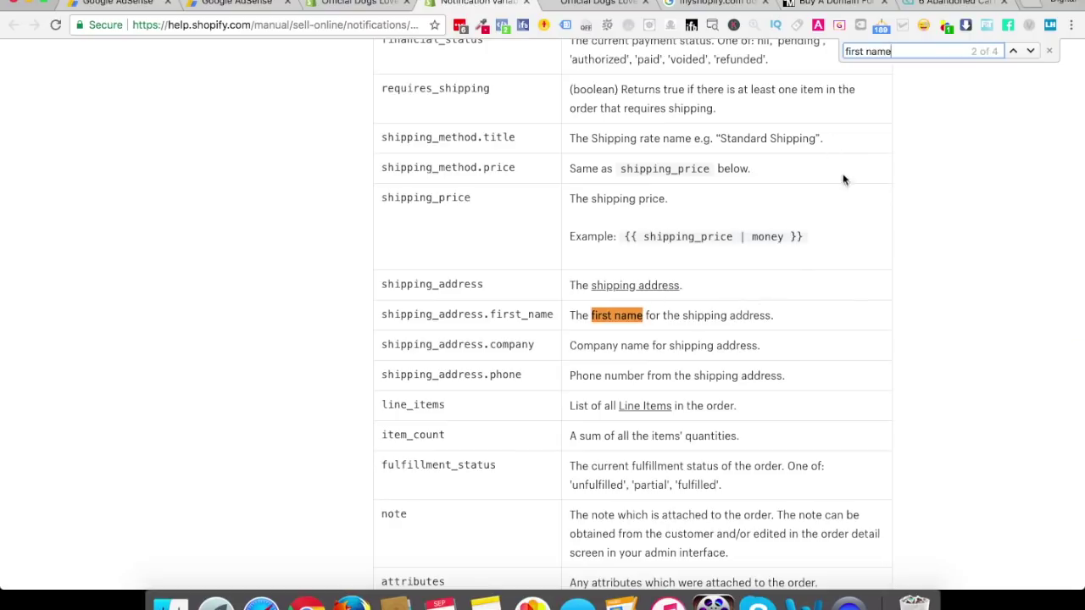
key("Return")
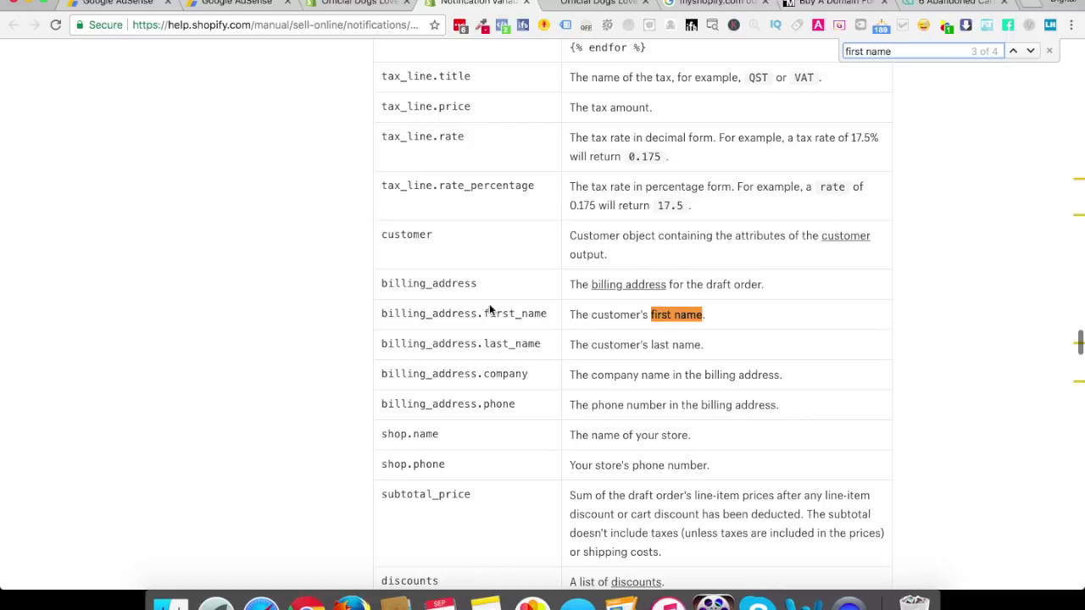
left_click_drag(382, 313, 548, 315)
key("super+c")
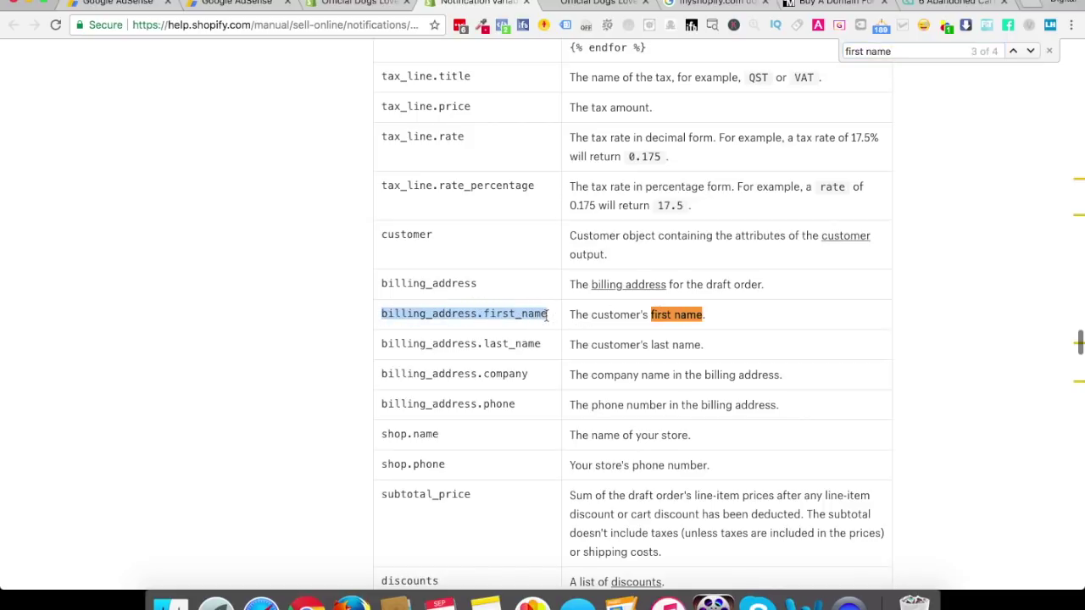
left_click(351, 10)
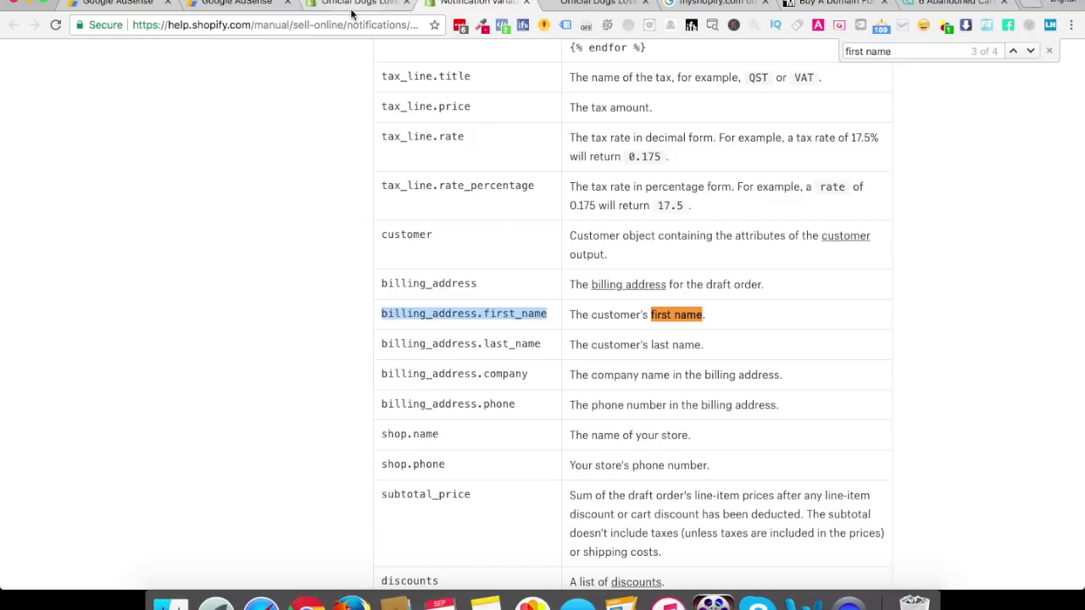
left_click_drag(361, 274, 283, 272)
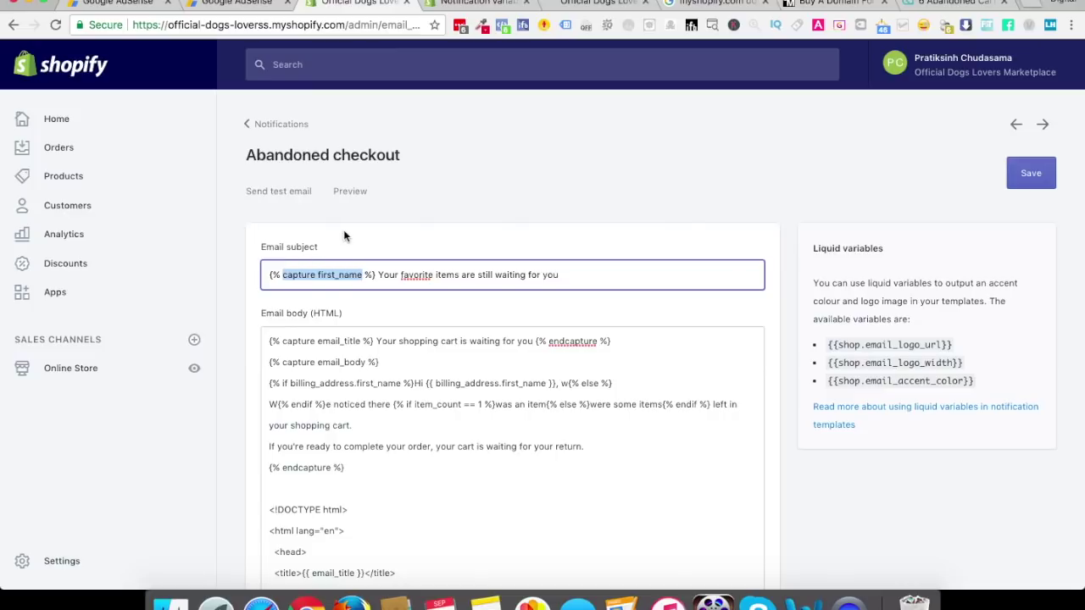
Paste billing_address.first_name into the subject's tag and save, reinserting 'capture' from the body
key("super+v")
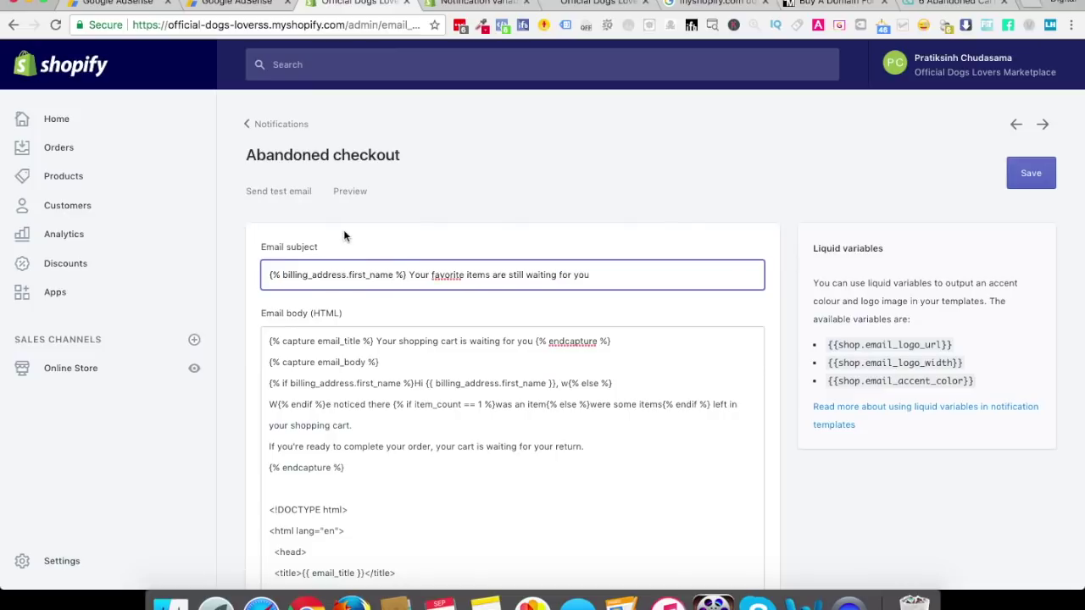
left_click(1041, 171)
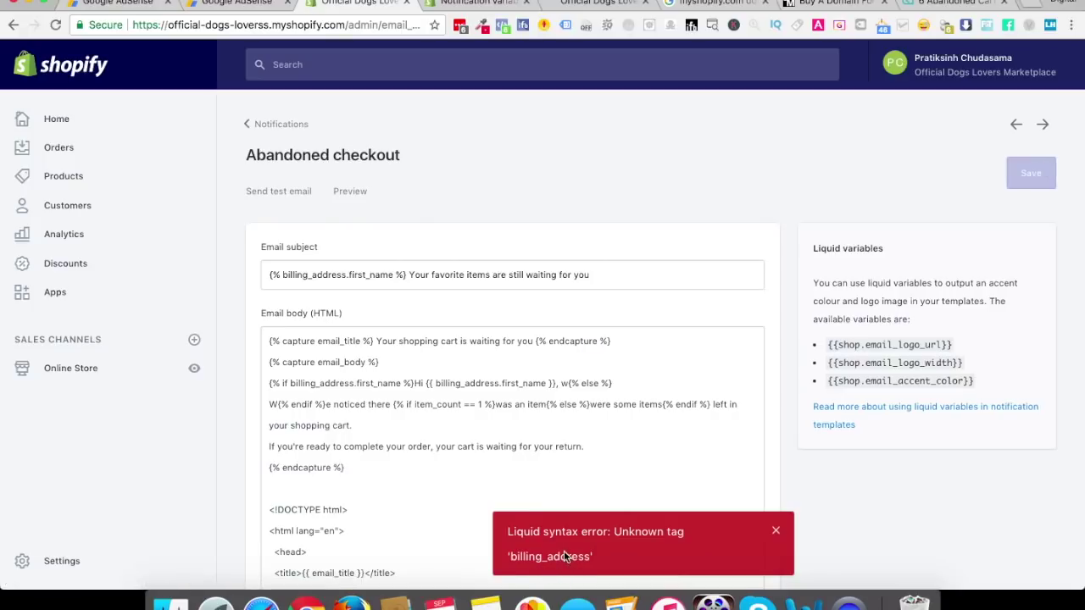
left_click_drag(314, 339, 282, 340)
key("super+c")
left_click(282, 275)
key("super+v")
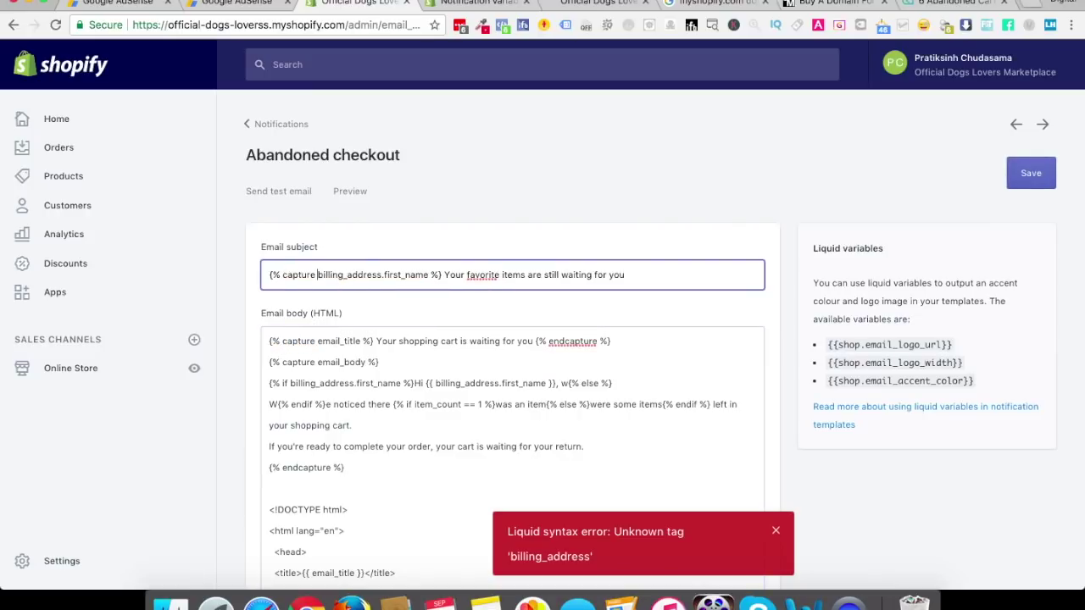
left_click(1011, 174)
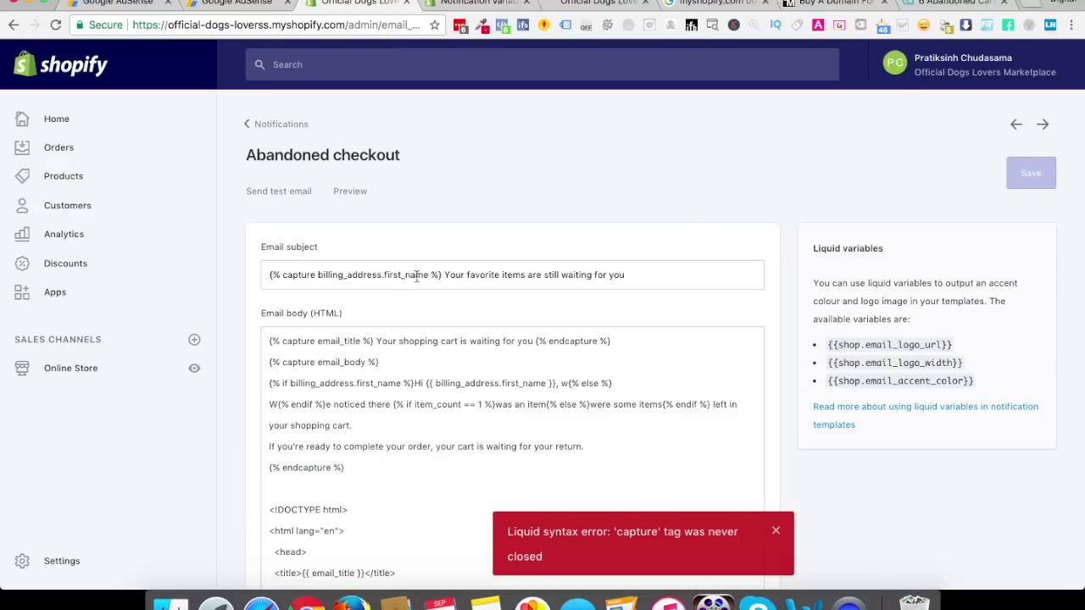
Replace the subject's tag with the body's {{ billing_address.first_name }} variable and save
left_click_drag(382, 274, 317, 274)
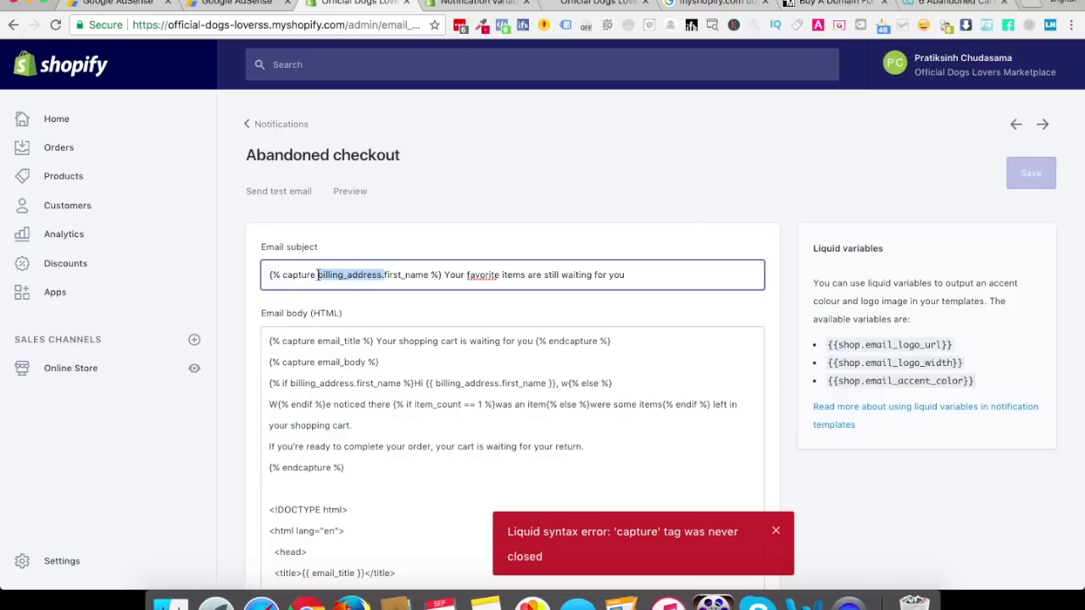
key("BackSpace")
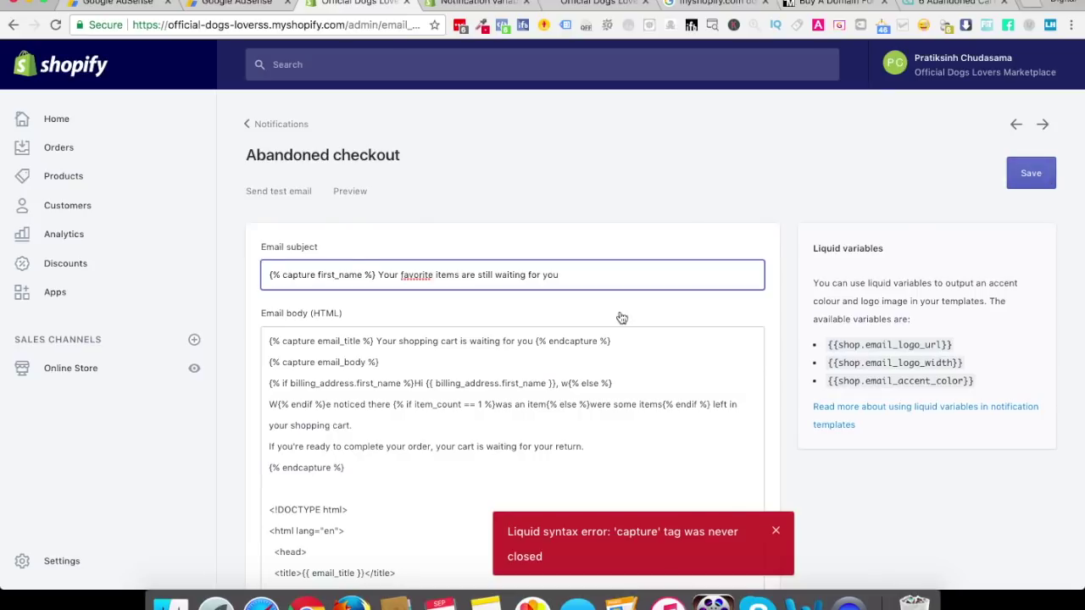
left_click_drag(427, 383, 556, 383)
key("super+c")
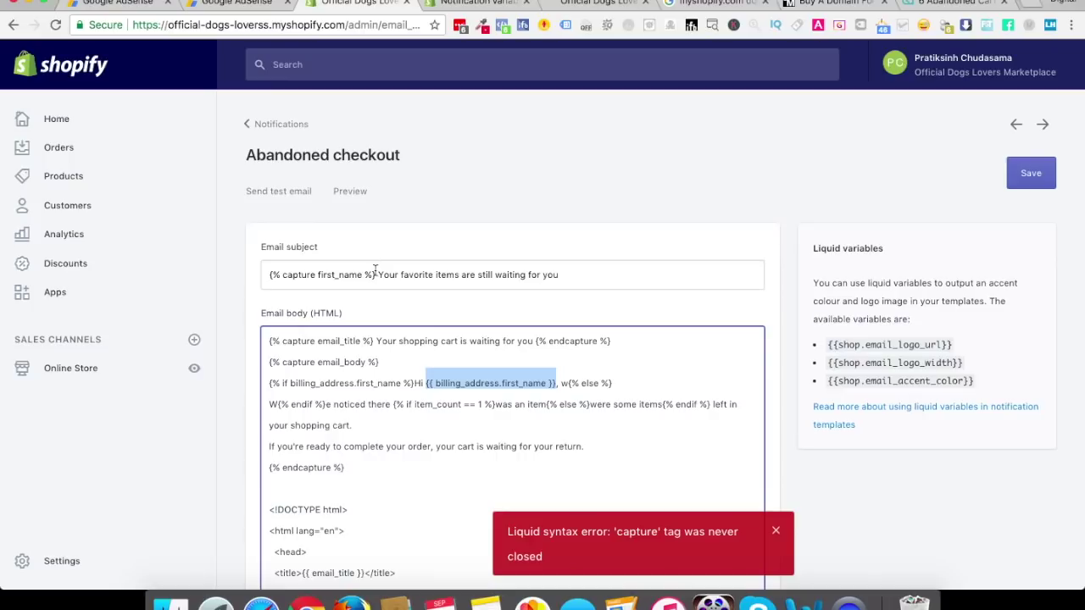
left_click_drag(375, 274, 270, 275)
key("super+v")
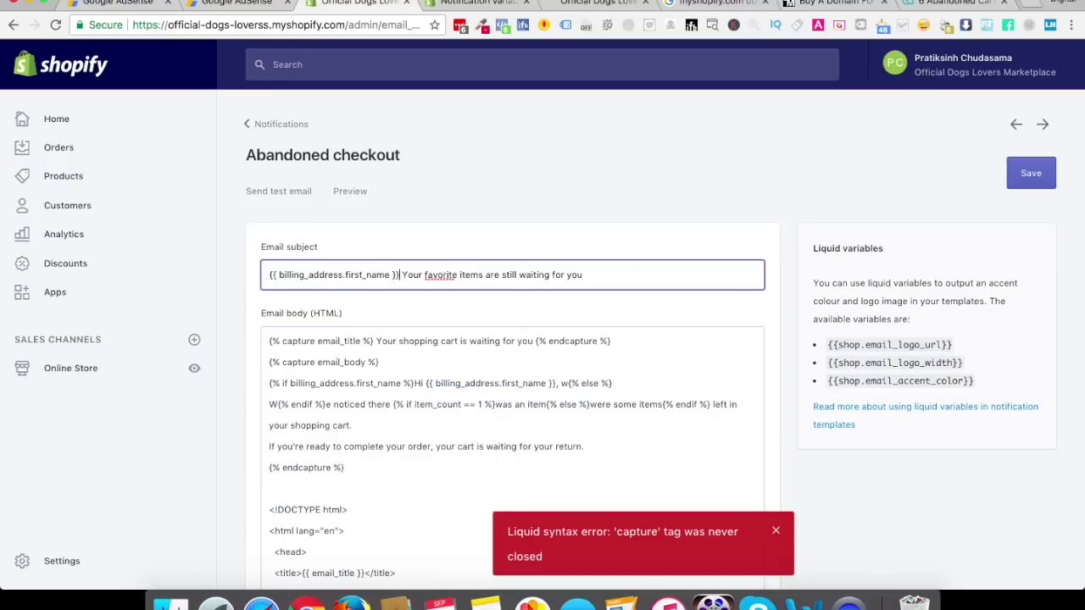
left_click(1018, 180)
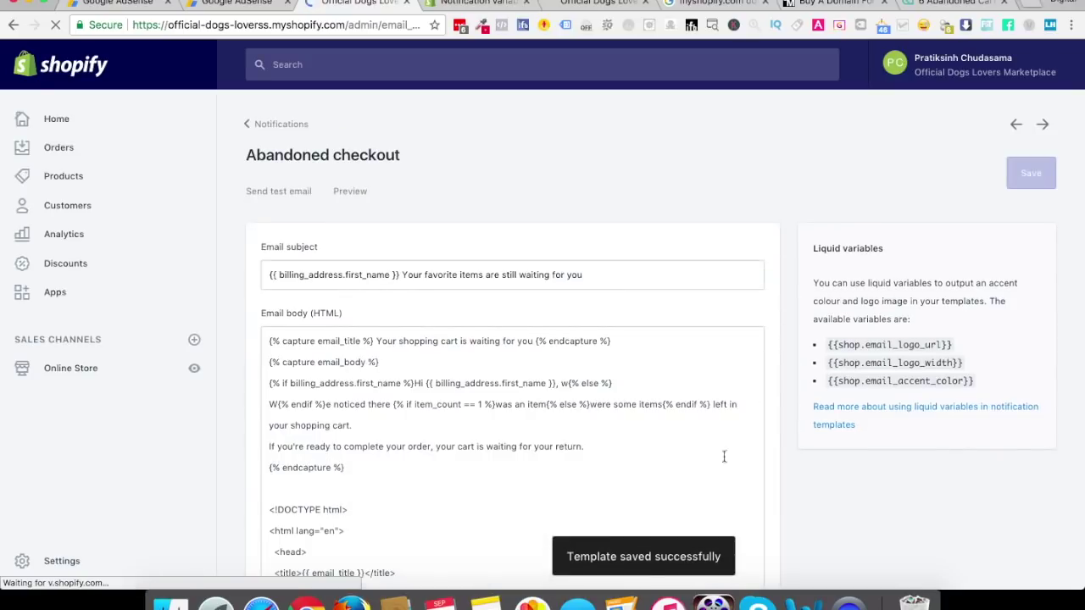
left_click(350, 192)
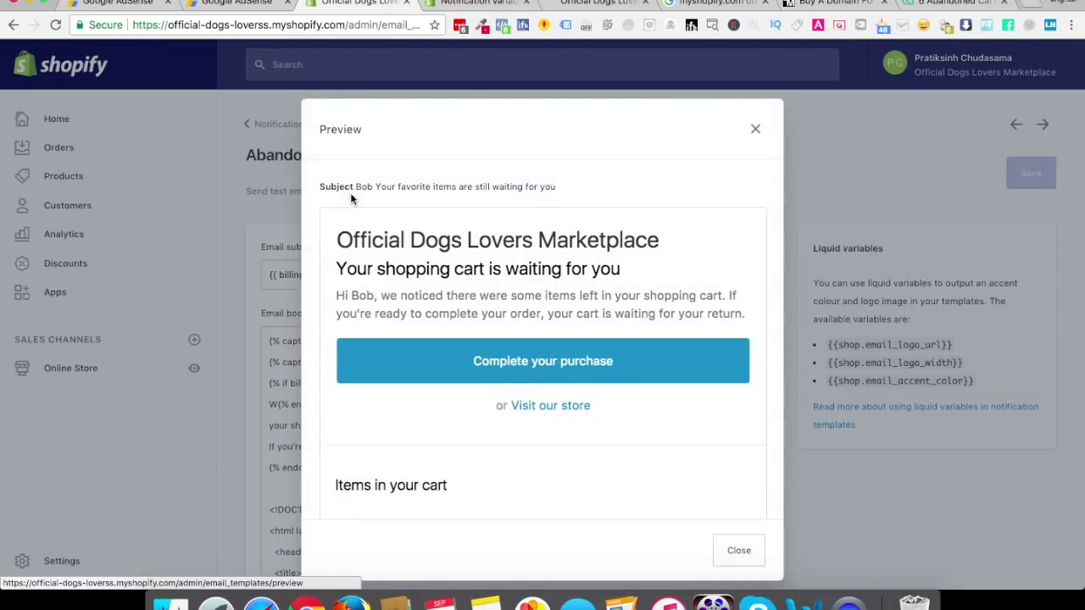
left_click(367, 185)
mouse_move(367, 186)
left_mouse_down()
mouse_move(424, 186)
mouse_move(359, 184)
left_mouse_up()
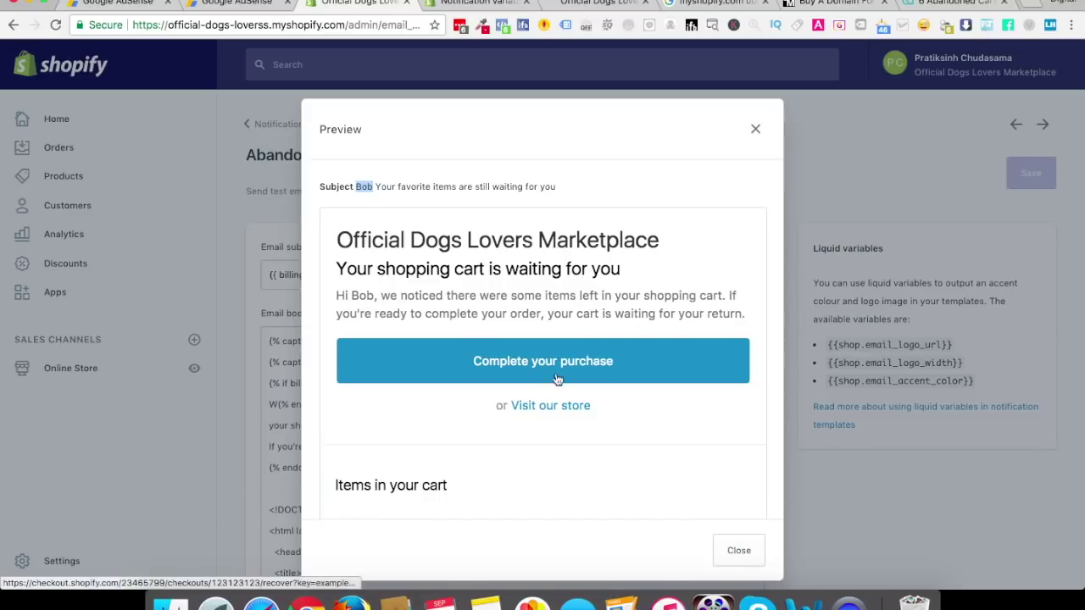
scroll(657, 508, "down", 1)
scroll(657, 508, "down", 5)
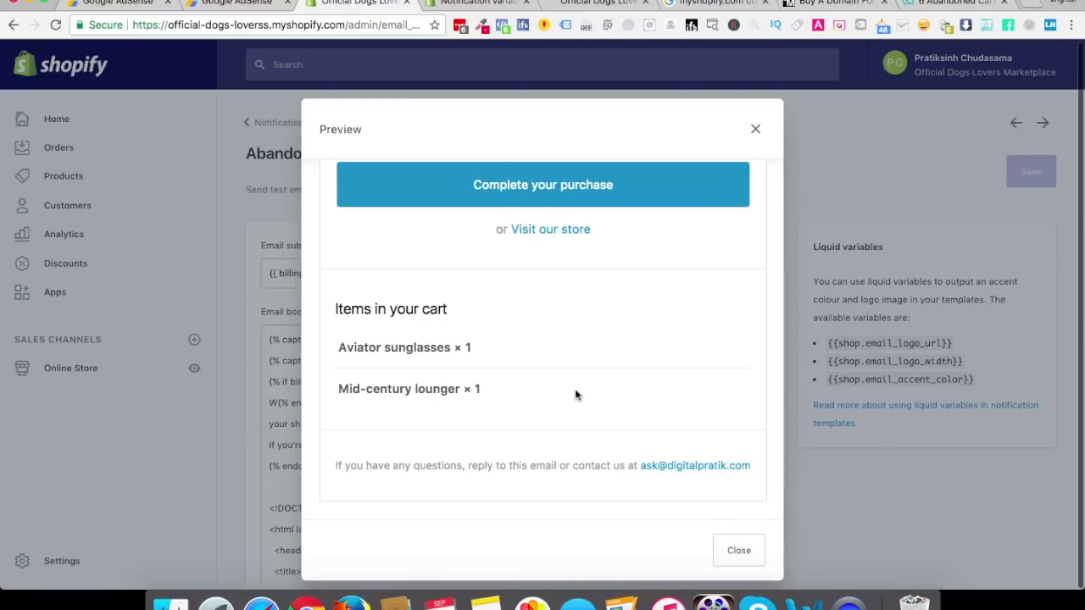
left_click(738, 550)
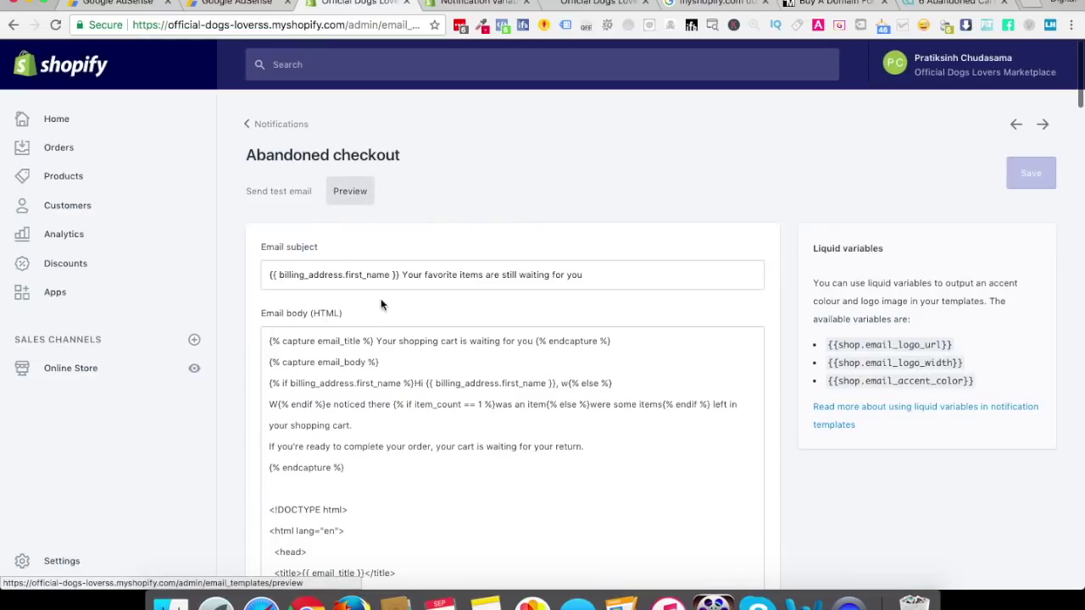
Change 'favorite items' in the subject to 'FAVORITE ITEMS:)', save, and preview the email
left_click(402, 273)
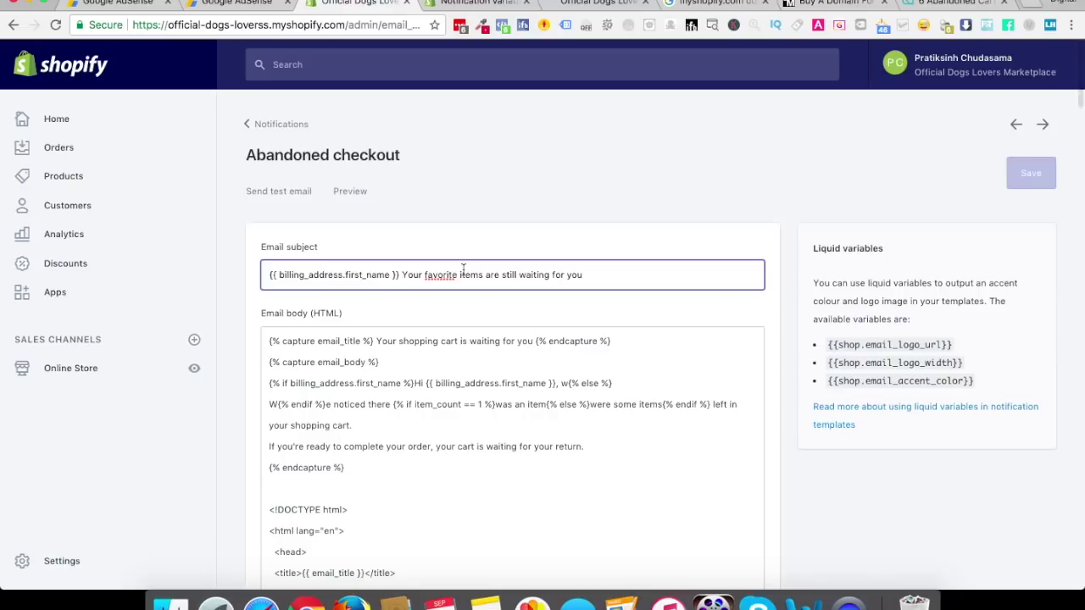
left_click_drag(424, 274, 483, 273)
type("FAVORITE ")
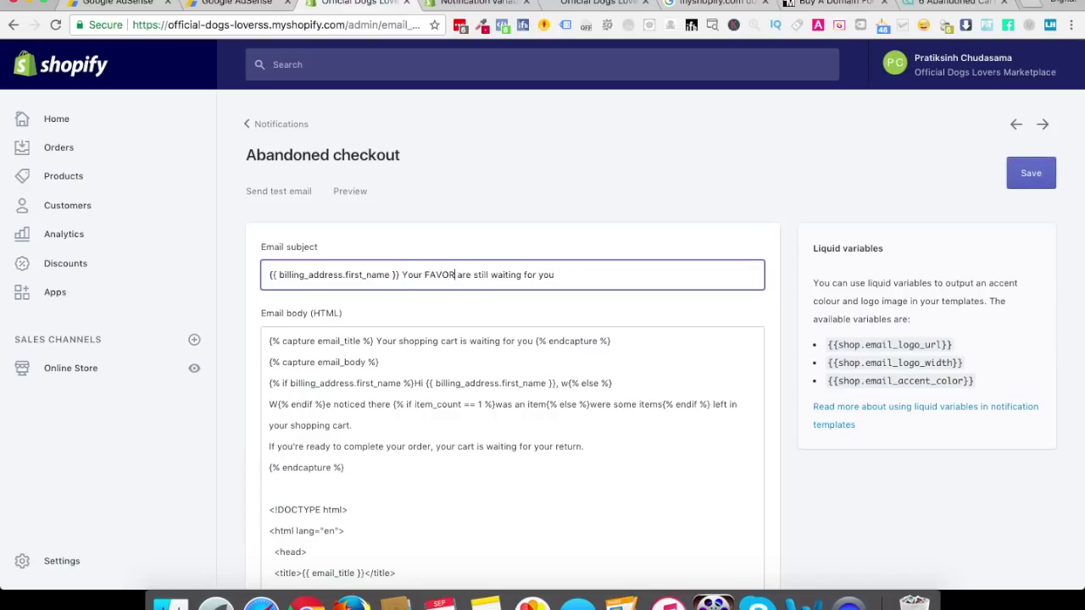
type("ITEMS")
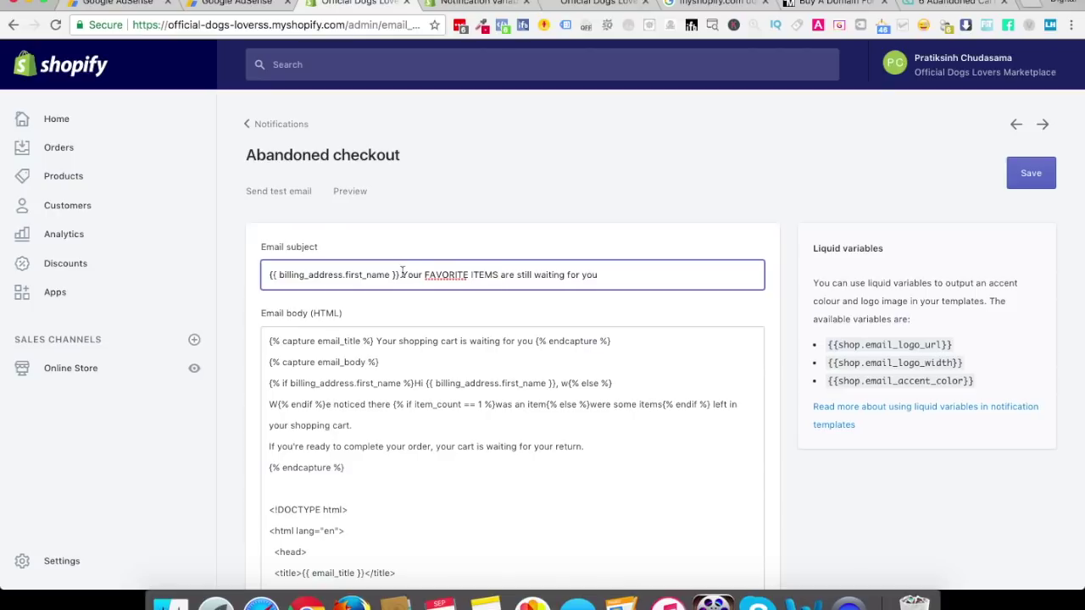
type(":)")
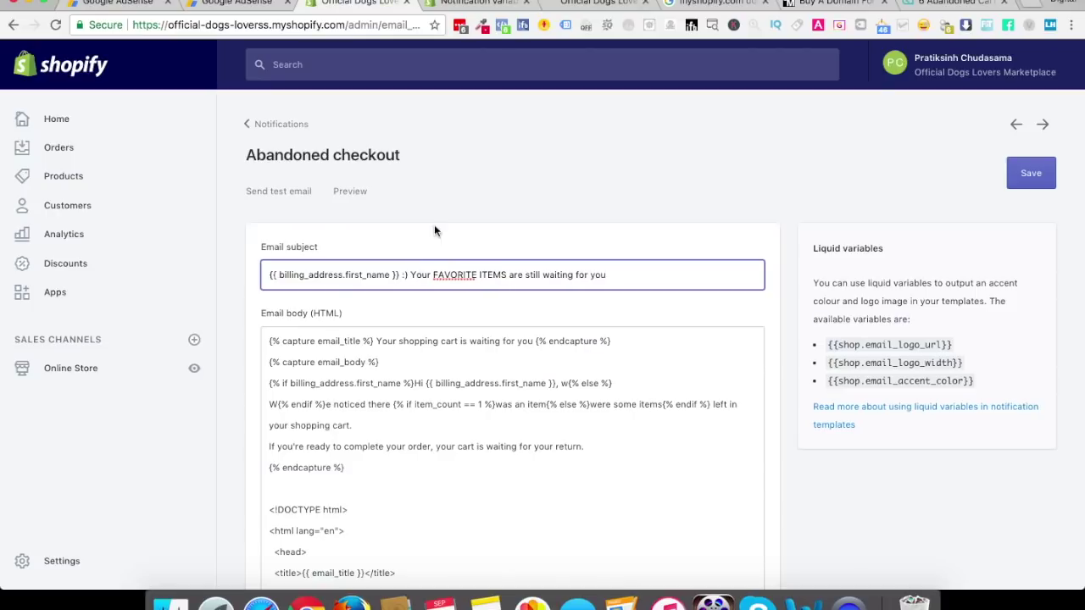
left_click(1031, 173)
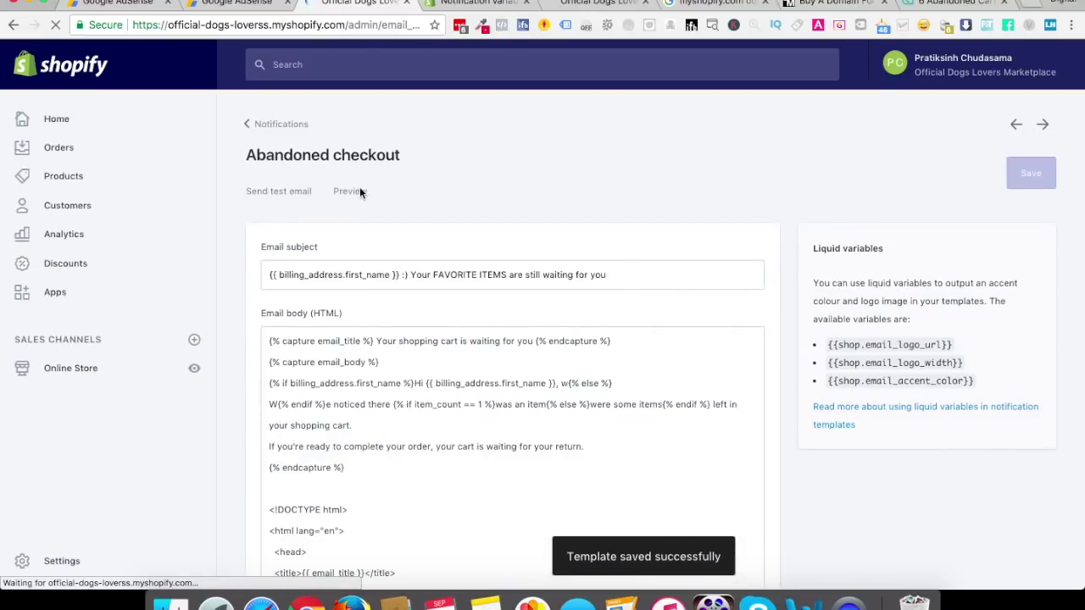
left_click(350, 194)
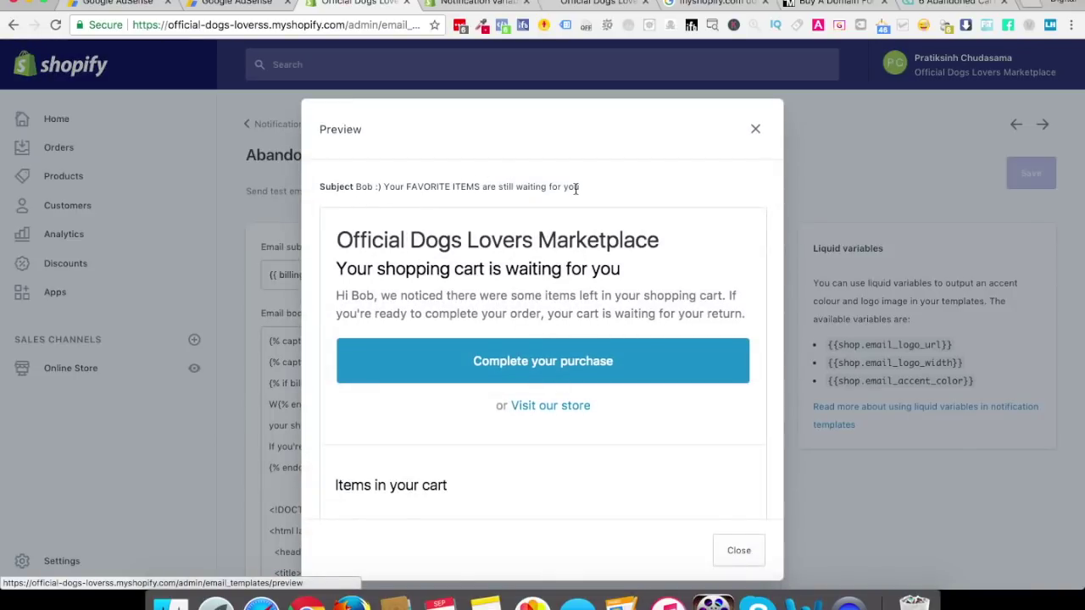
left_click(756, 129)
Append trailing dots to the subject line and save again
left_click(633, 277)
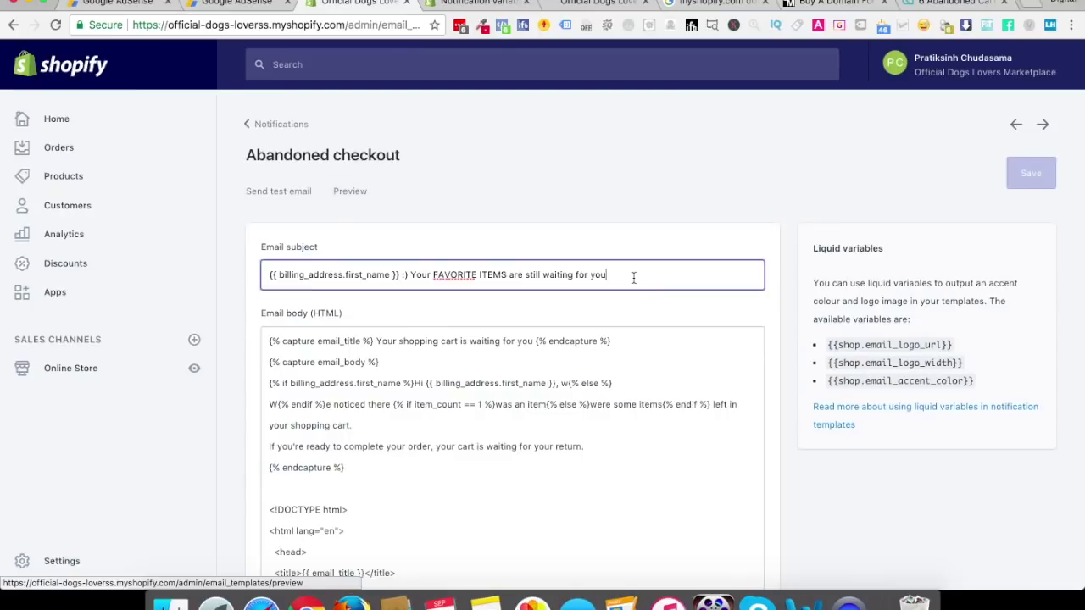
type("..")
left_click(1032, 176)
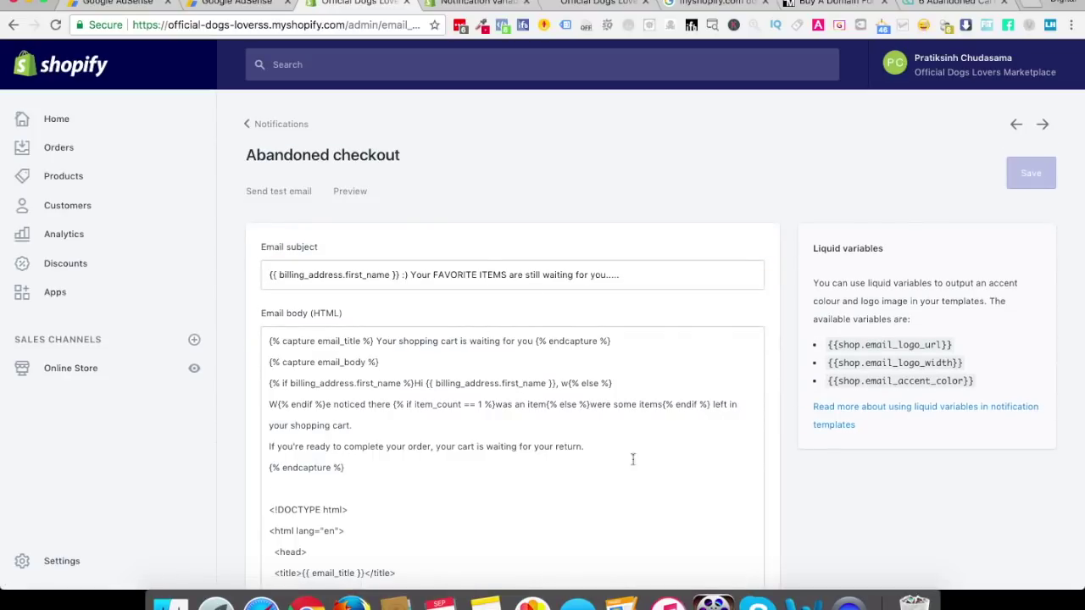
scroll(571, 376, "down", 6)
scroll(571, 375, "up", 7)
Go from the notifications list via Themes and Settings to the Notifications settings page
left_click(277, 133)
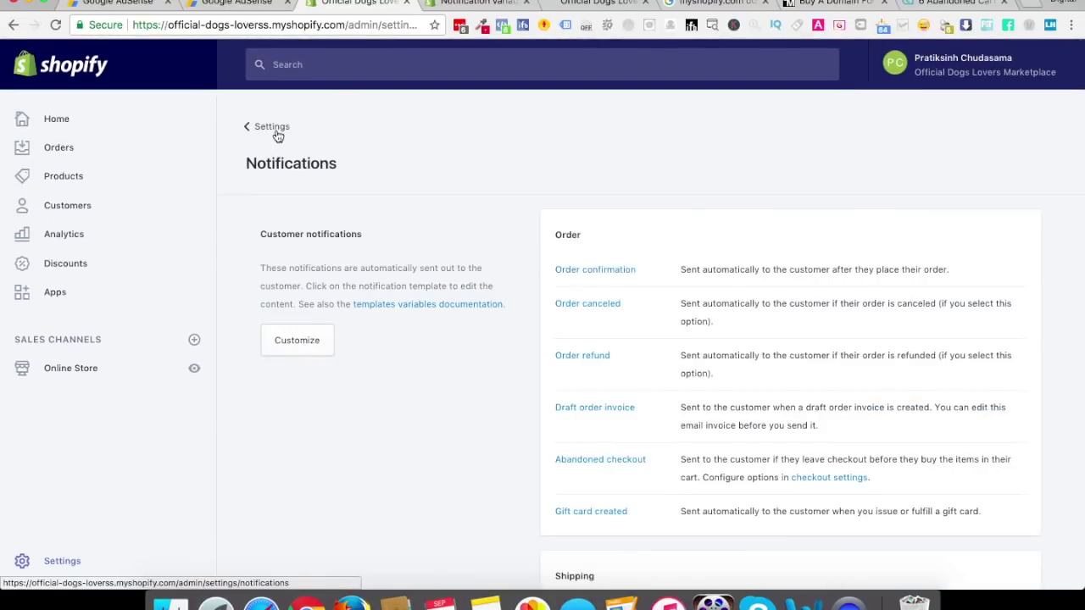
left_click(80, 373)
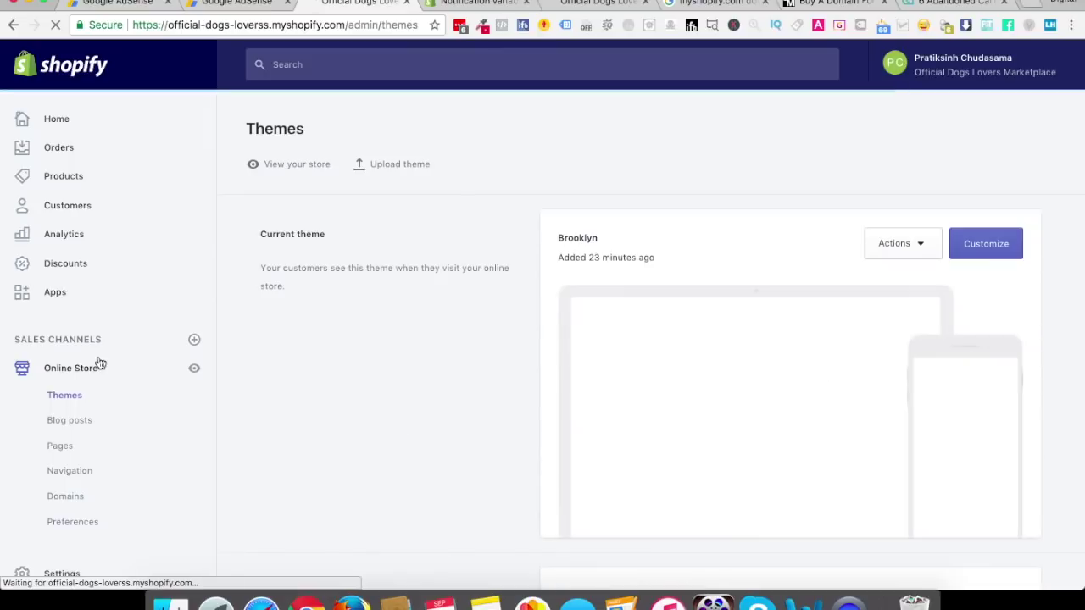
left_click(69, 573)
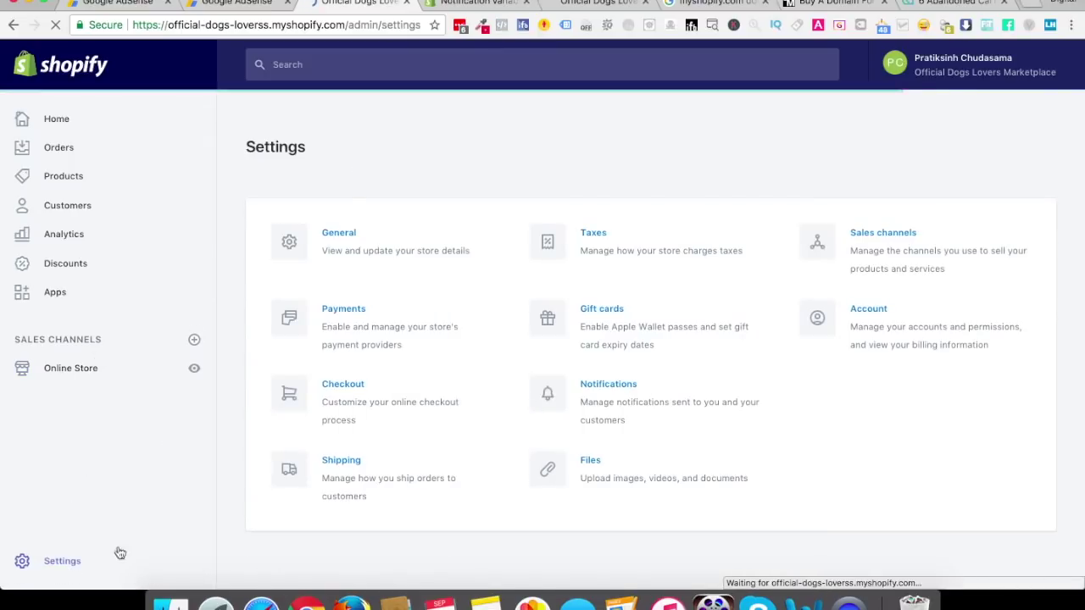
left_click(630, 402)
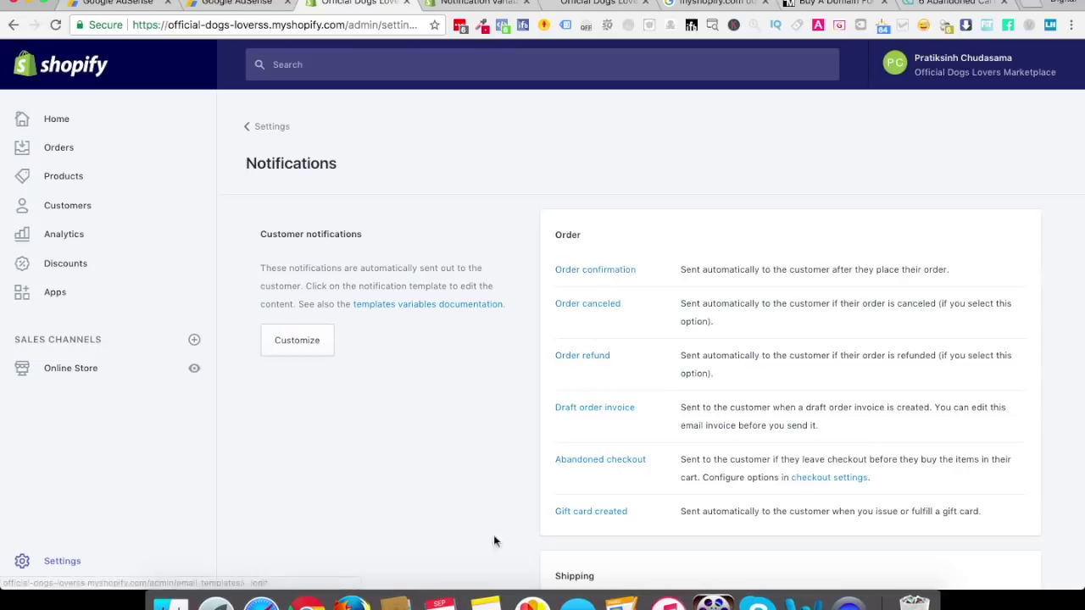
Enable desktop notifications for new orders, allow them in the browser, and return to Settings
scroll(412, 480, "down", 3)
scroll(410, 483, "down", 6)
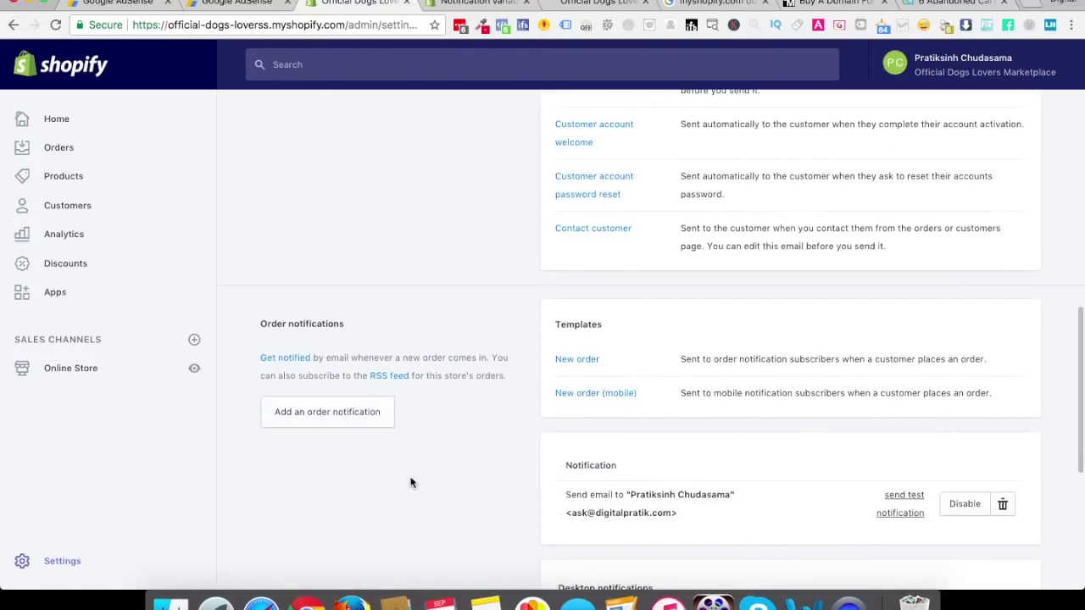
scroll(410, 483, "down", 3)
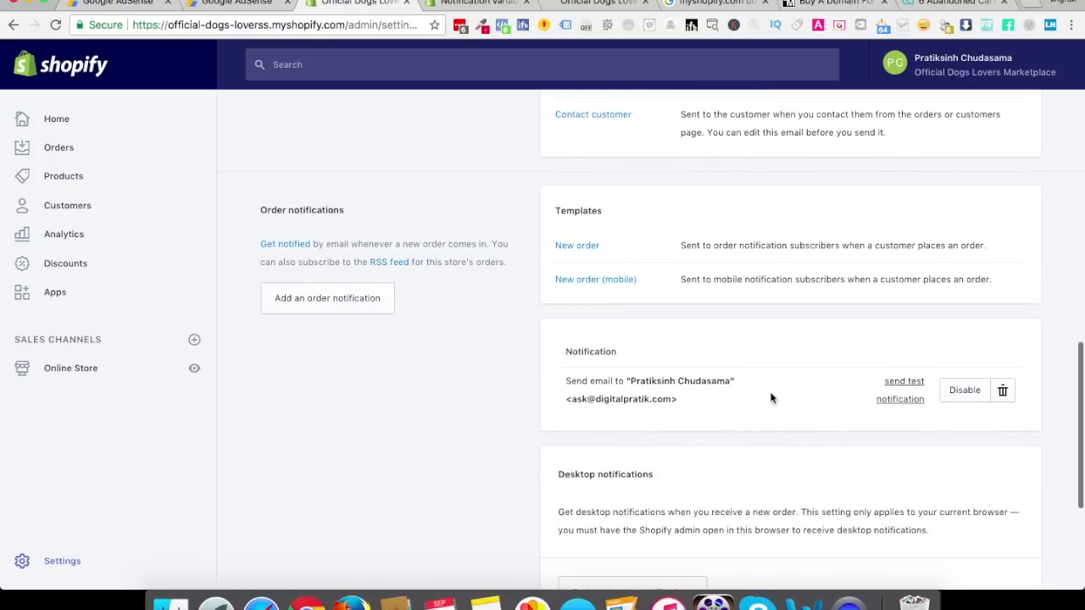
scroll(812, 387, "down", 3)
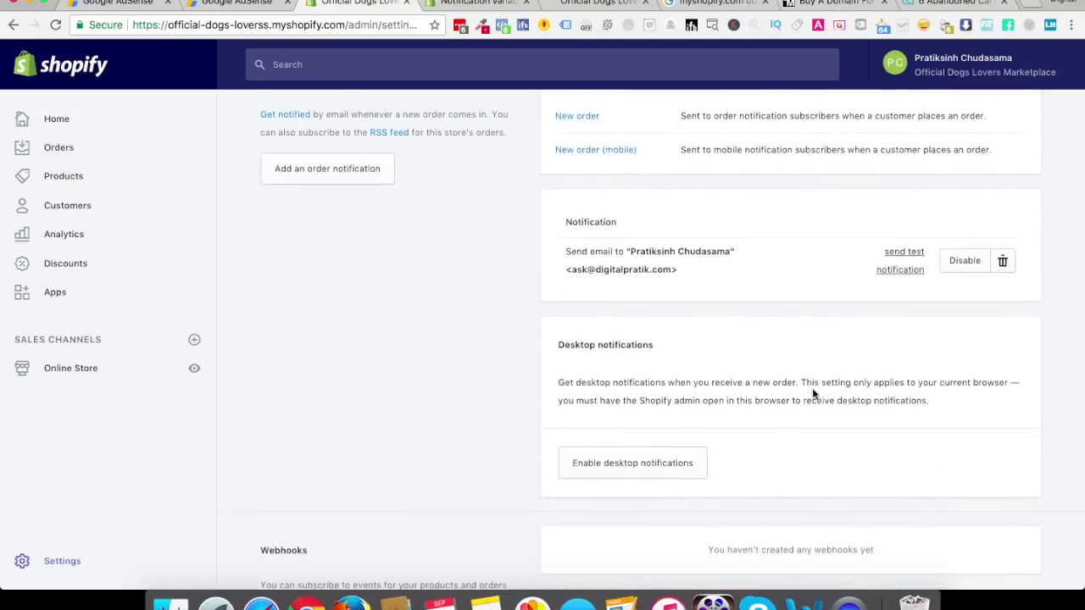
left_click(615, 468)
left_click(280, 104)
scroll(432, 236, "down", 3)
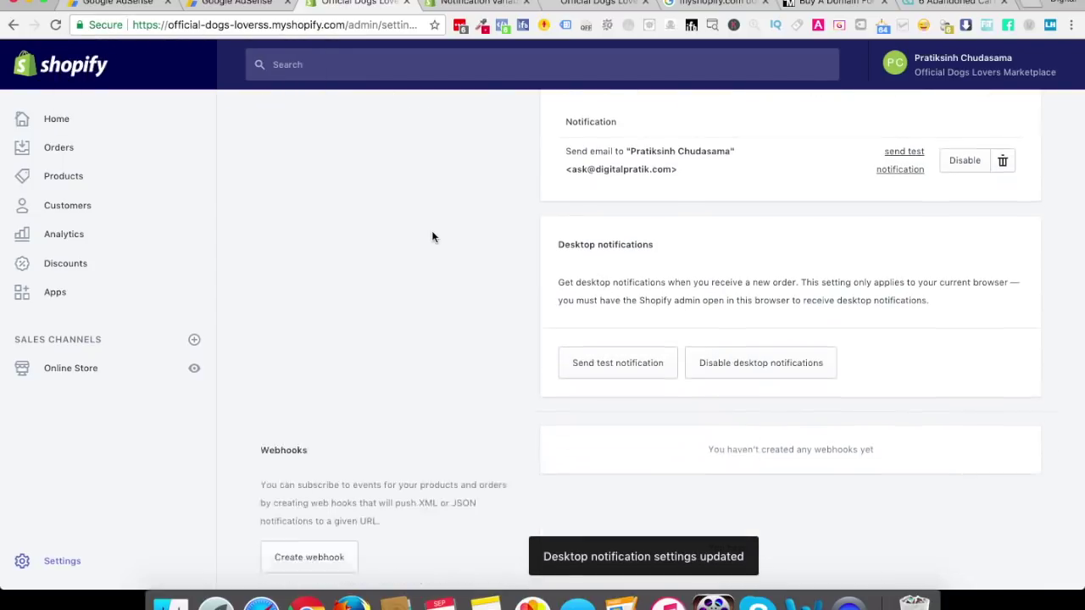
scroll(432, 236, "up", 15)
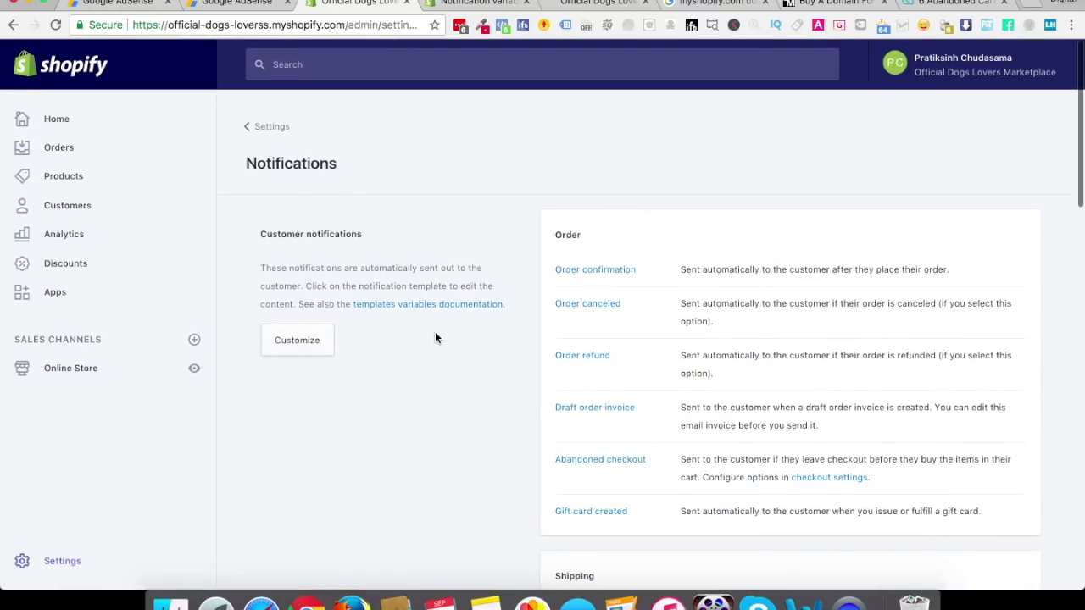
left_click(264, 129)
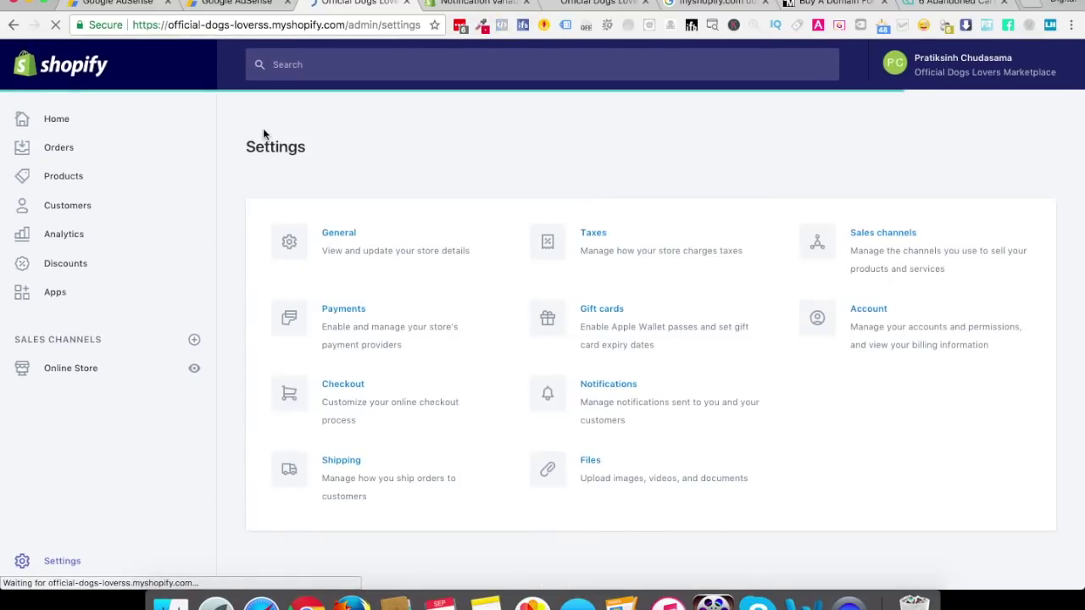
Go to Shipping settings and open the Domestic zone, which covers India, for editing
left_click(367, 482)
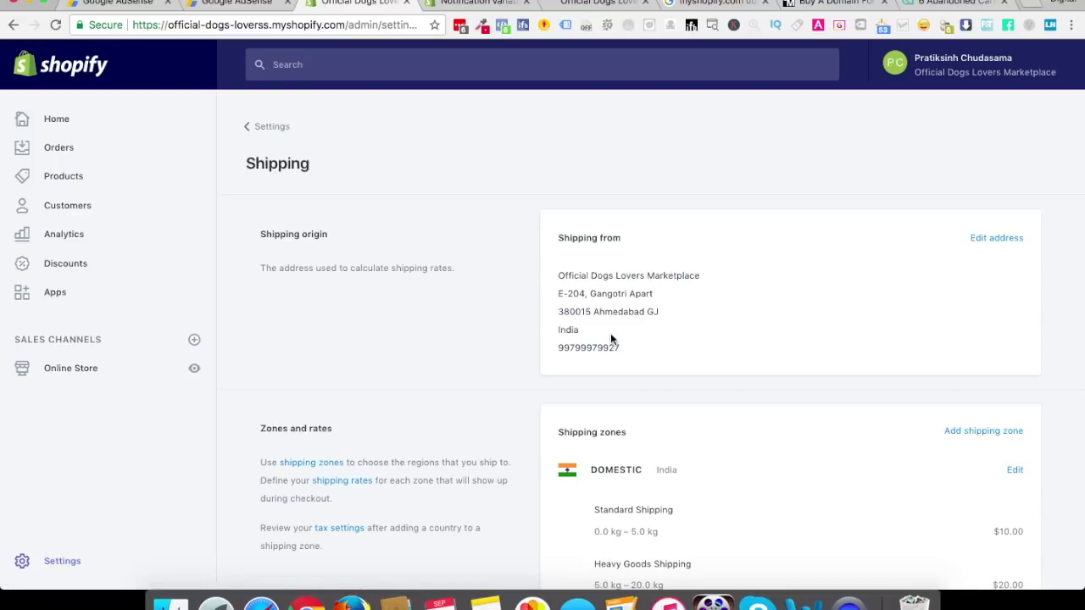
scroll(611, 336, "down", 5)
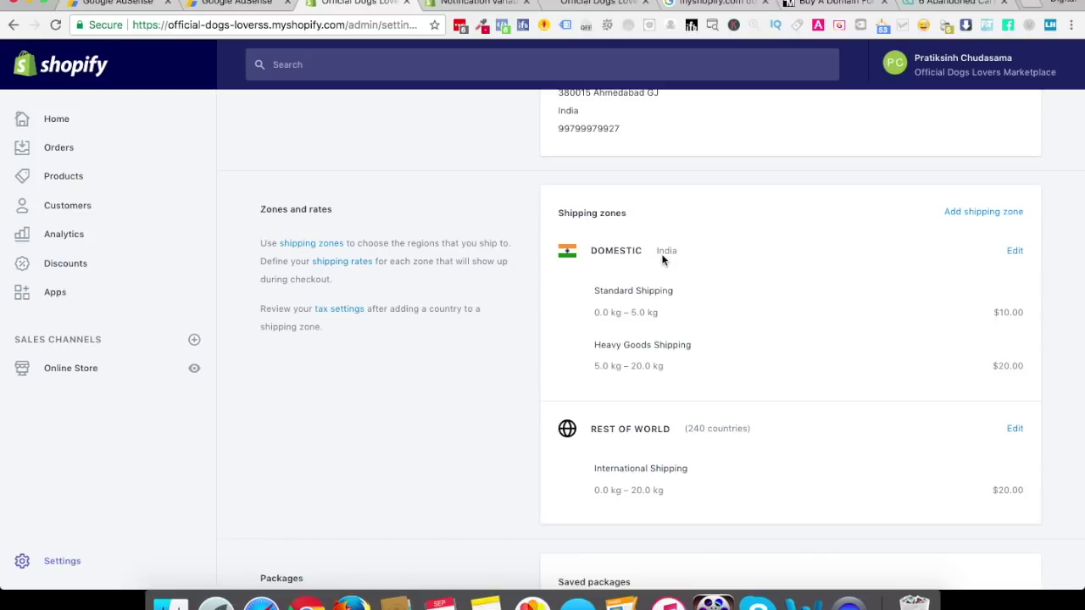
left_click(1015, 252)
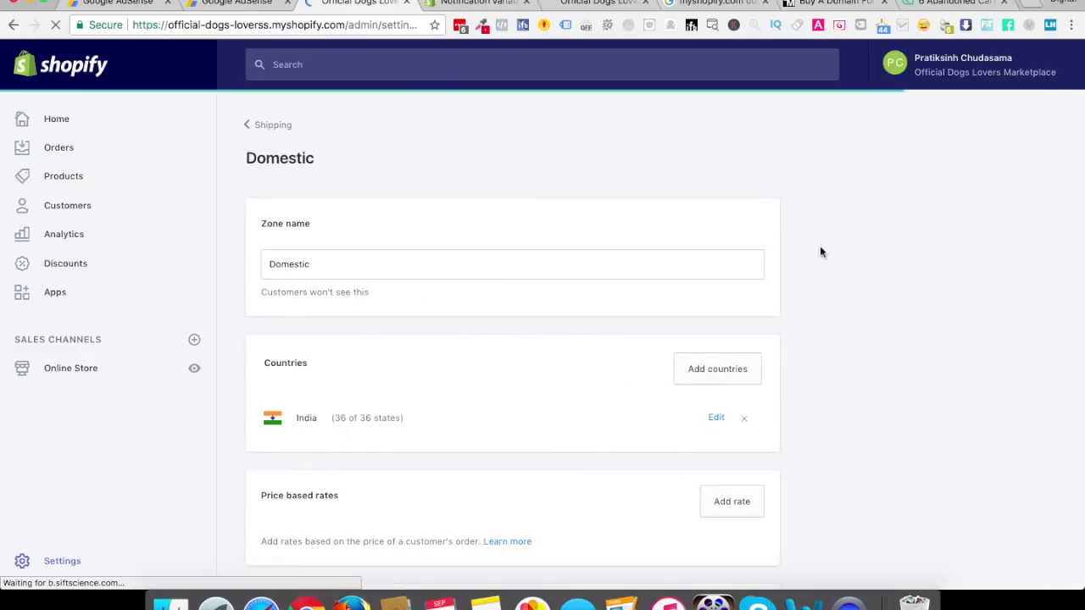
Rename the zone to 'Germany Location' and look through the Indian states it covers
double_click(288, 264)
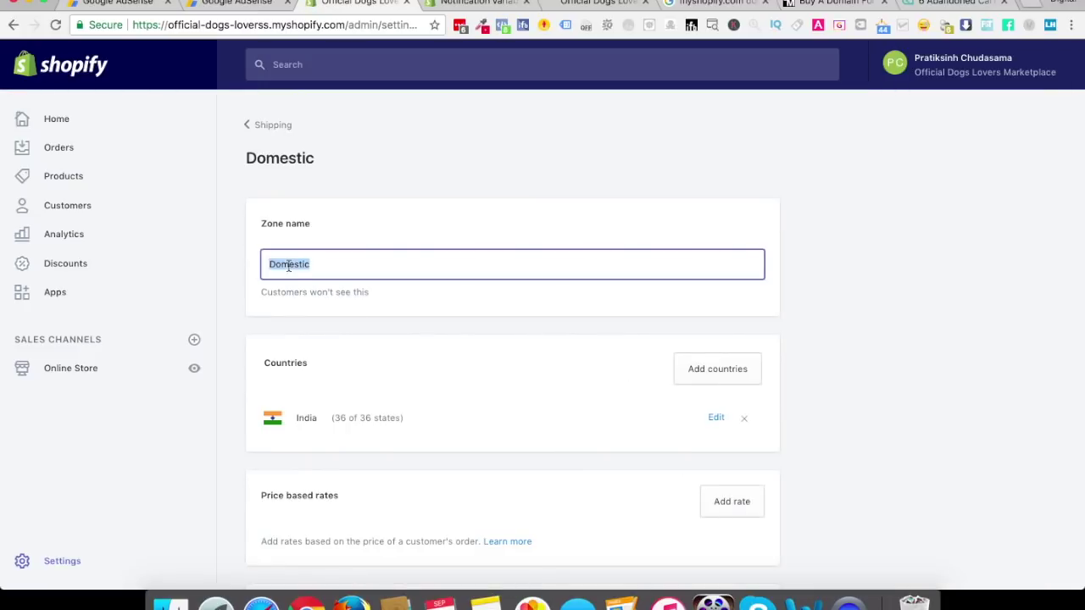
type("Germany")
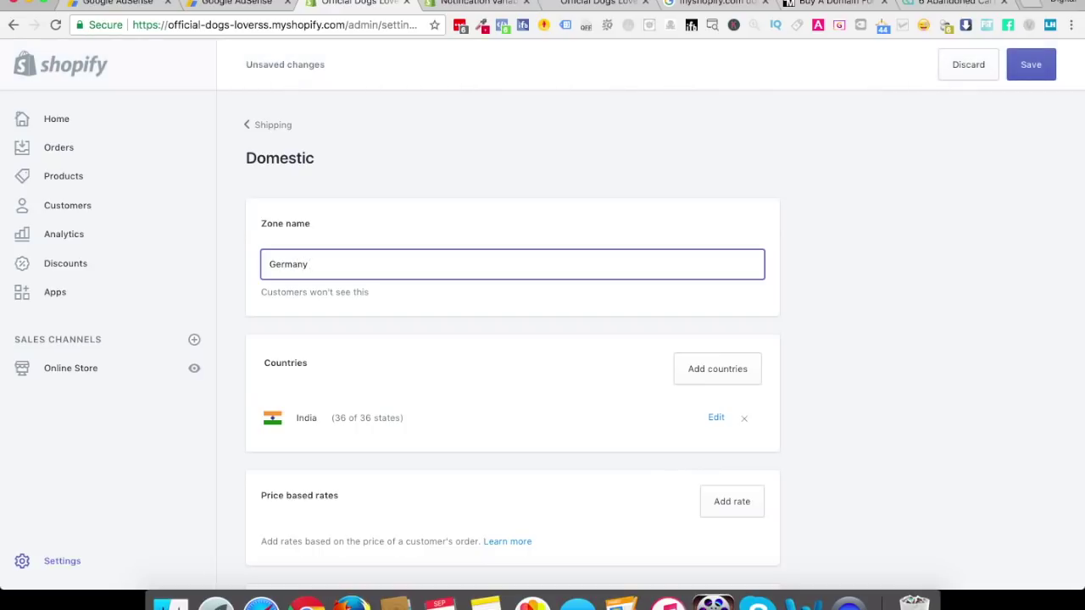
type(" Location")
scroll(509, 297, "down", 2)
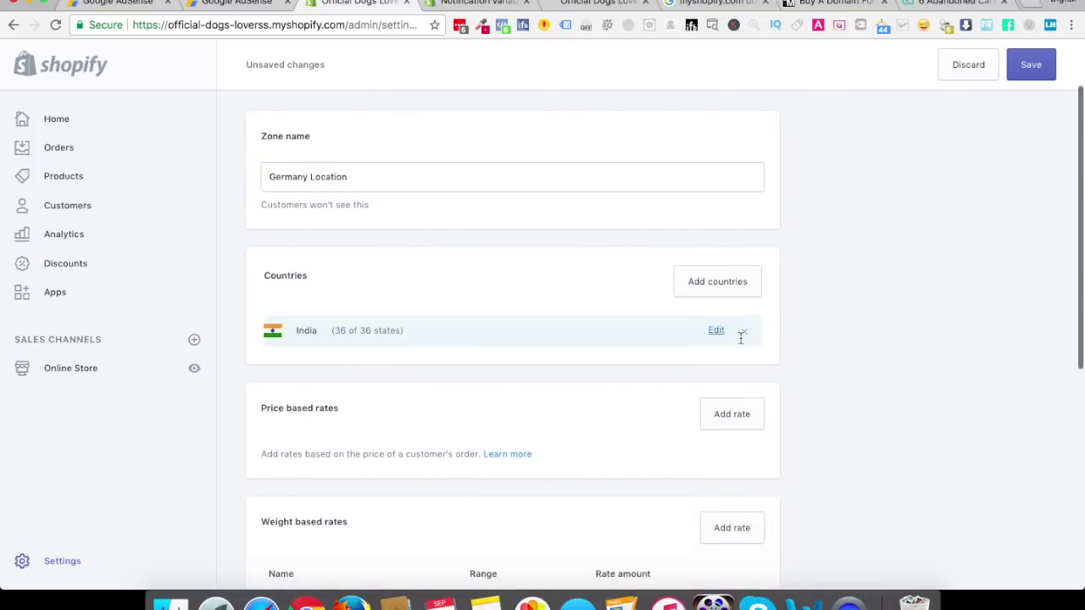
left_click(717, 330)
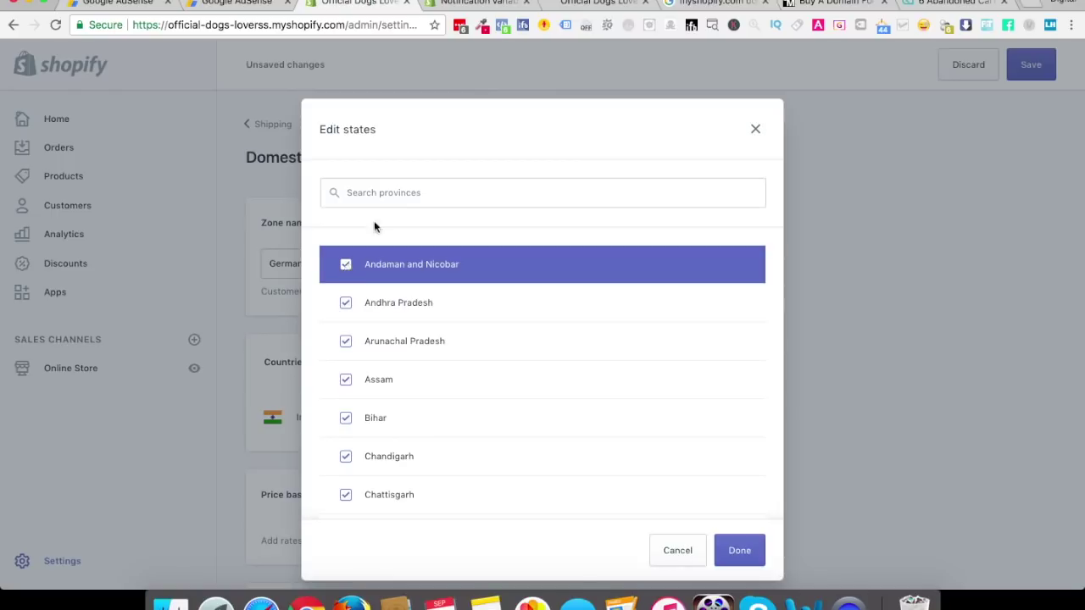
left_click(386, 188)
type("germany")
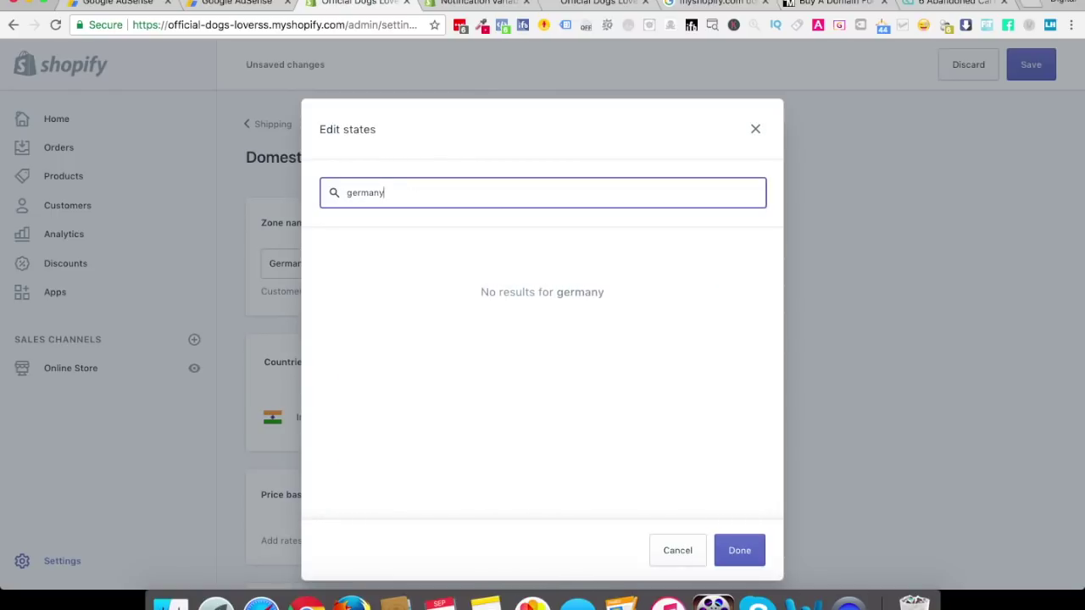
key("super+a")
key("BackSpace")
left_click(755, 129)
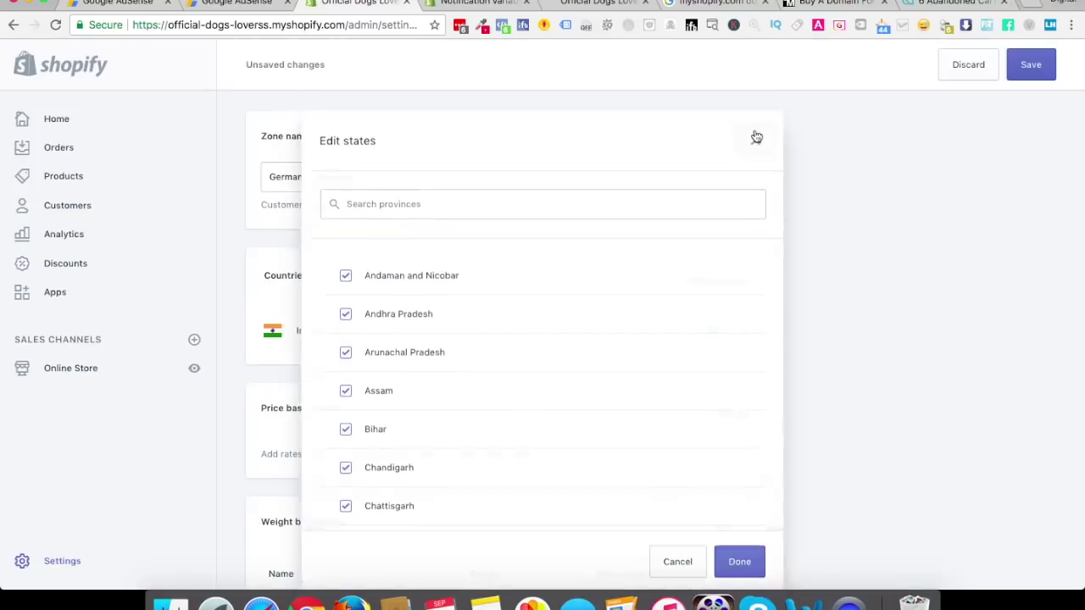
Remove India from the zone and add Germany in its place
left_click(744, 331)
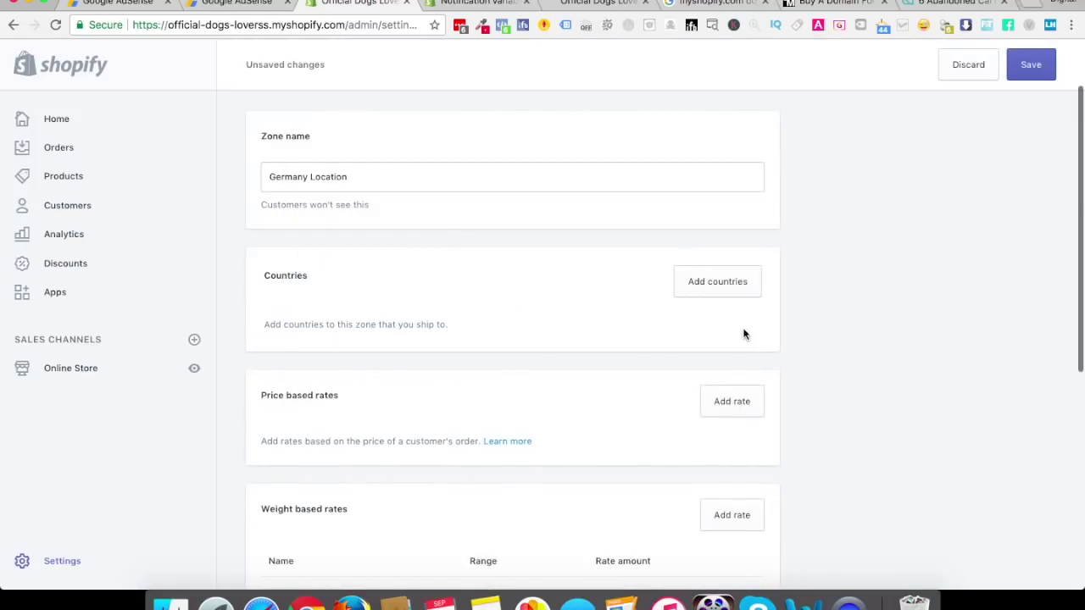
left_click(717, 282)
left_click(406, 195)
type("germany")
left_click(347, 265)
left_click(734, 552)
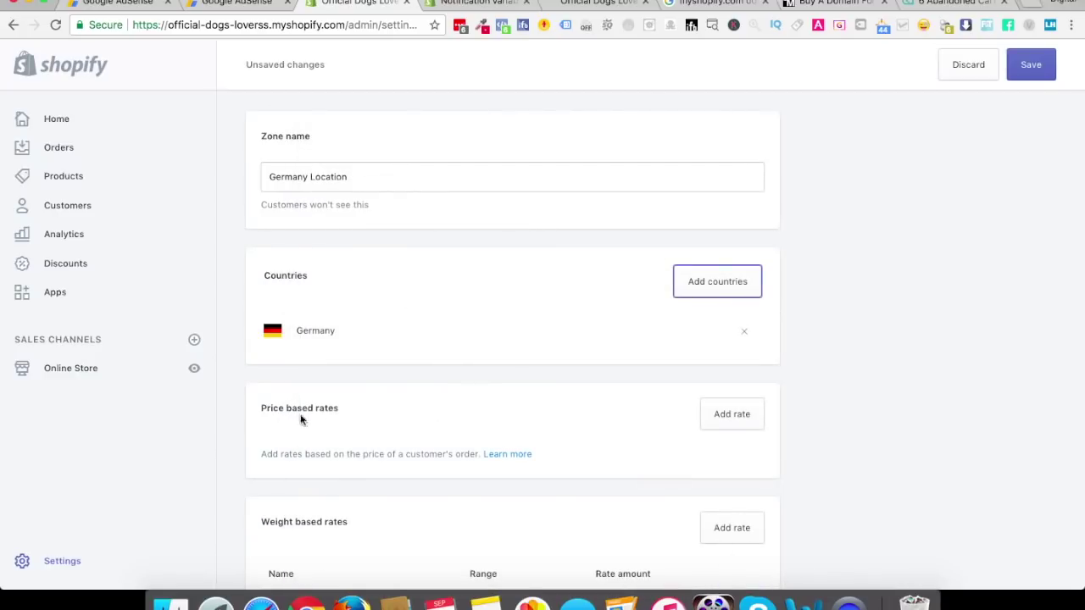
scroll(475, 430, "down", 2)
scroll(476, 431, "down", 1)
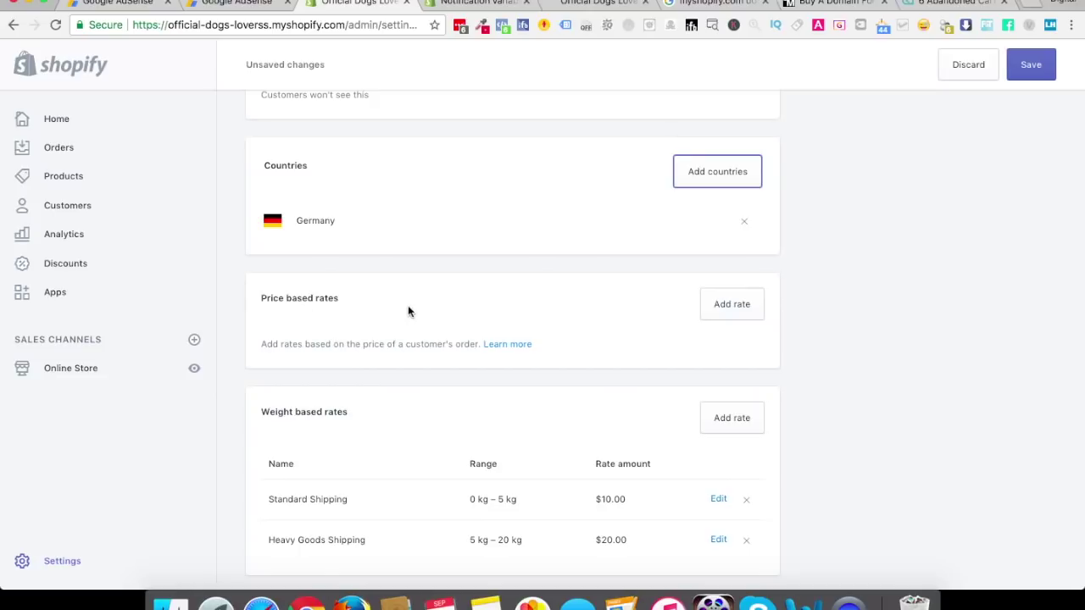
left_click(719, 314)
Create a 'Standard Shipping' rate charging $9.97 for orders from $0.00 to $99.99
left_click(428, 217)
type("Standard Shipping")
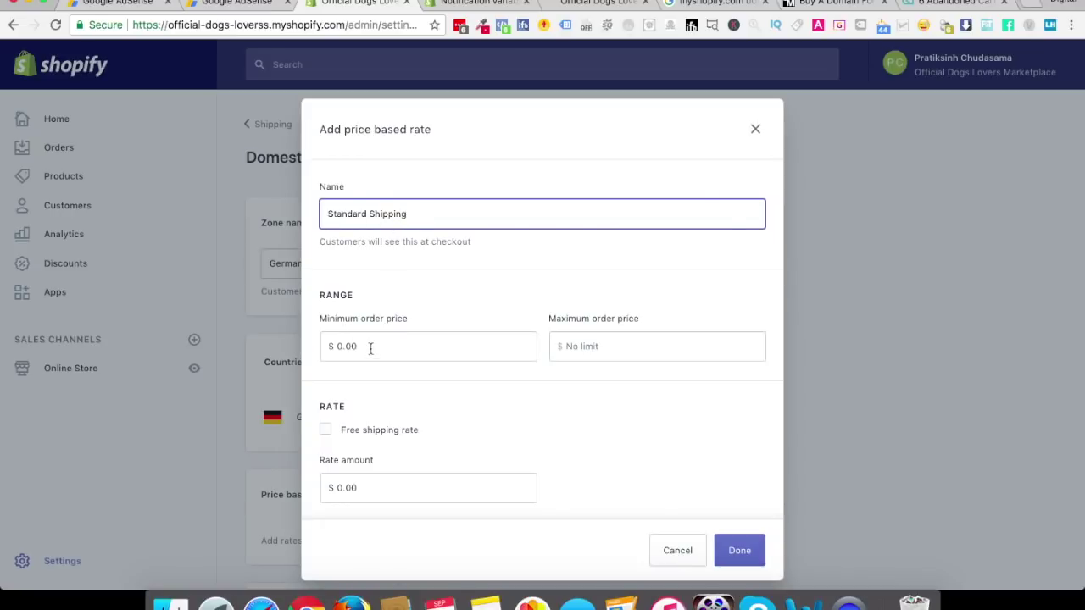
left_click(589, 341)
type("99")
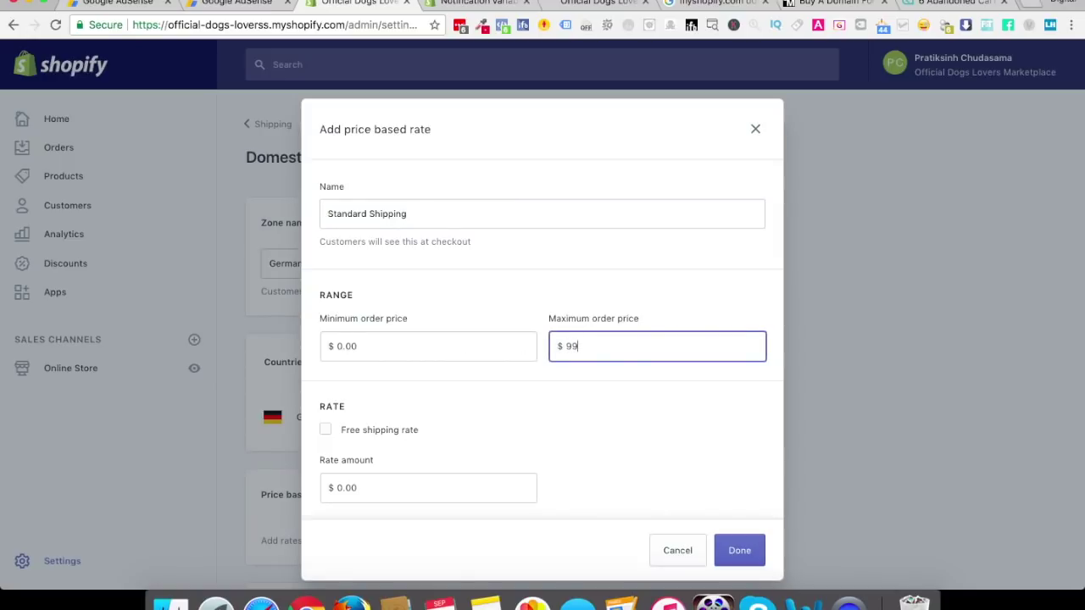
type(".99")
left_click(364, 490)
double_click(364, 491)
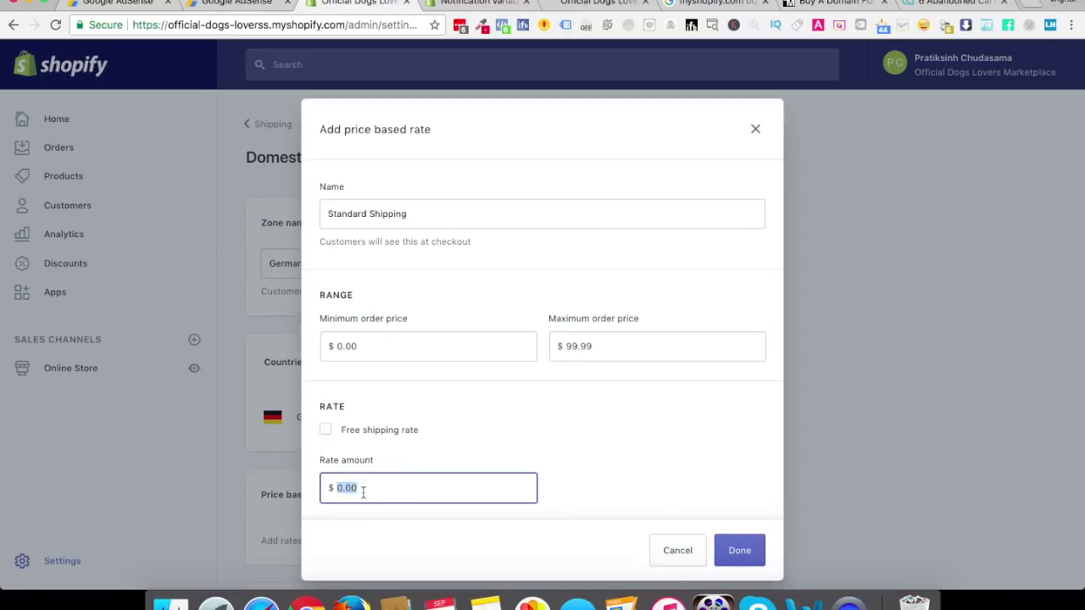
type("9.95")
key("BackSpace")
type("7")
left_click(639, 454)
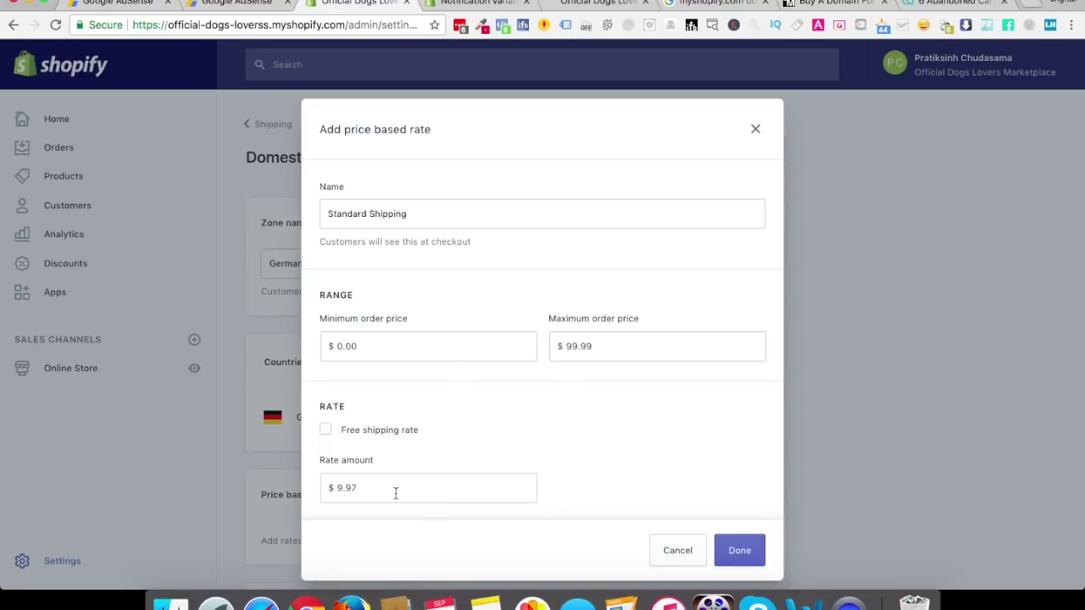
left_click(738, 550)
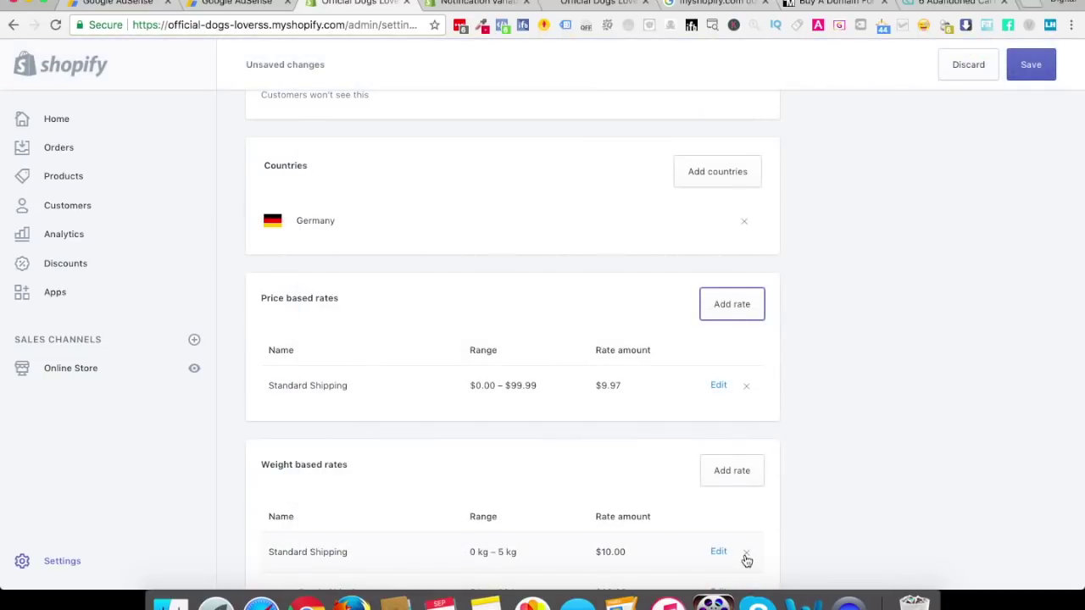
Add a 'Free Shipping' rate with no charge for orders of $99.99 and up
left_click(733, 306)
left_click(400, 217)
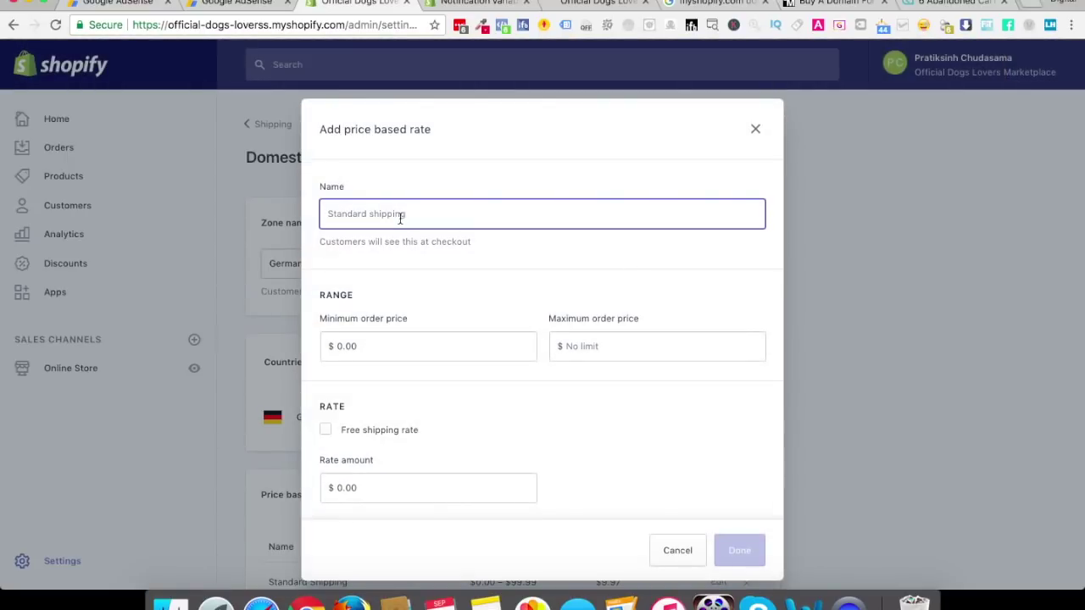
type("Free Ship")
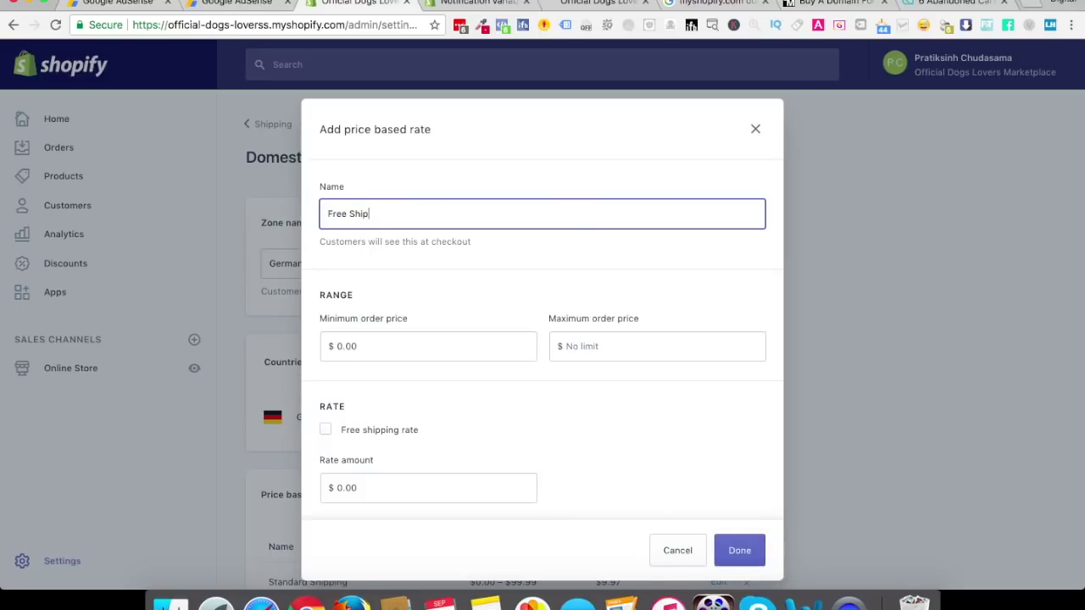
type("ping")
left_click(357, 351)
double_click(356, 348)
type("99")
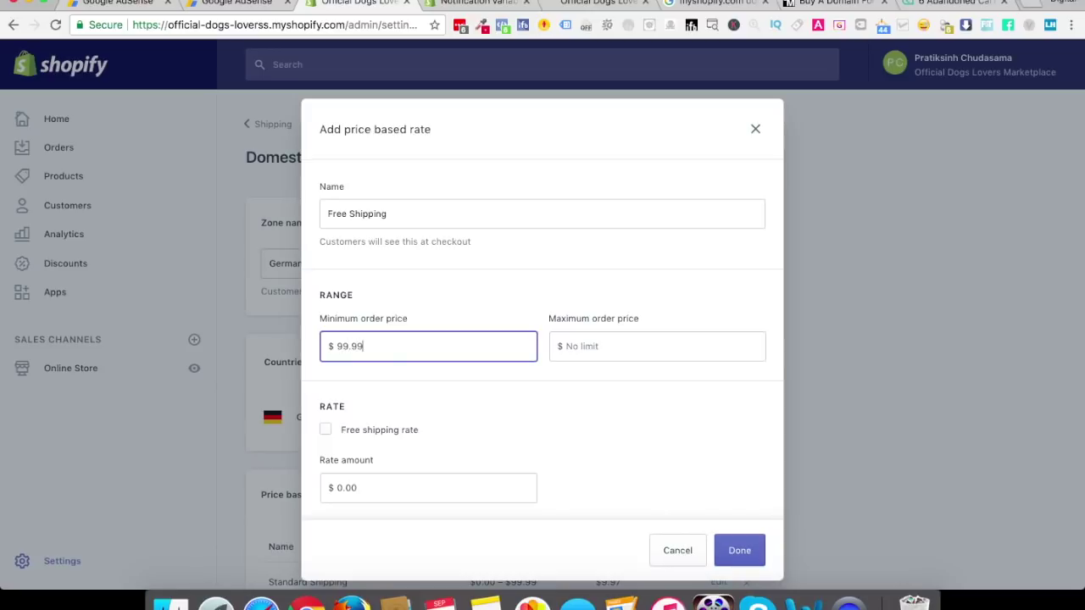
left_click(602, 345)
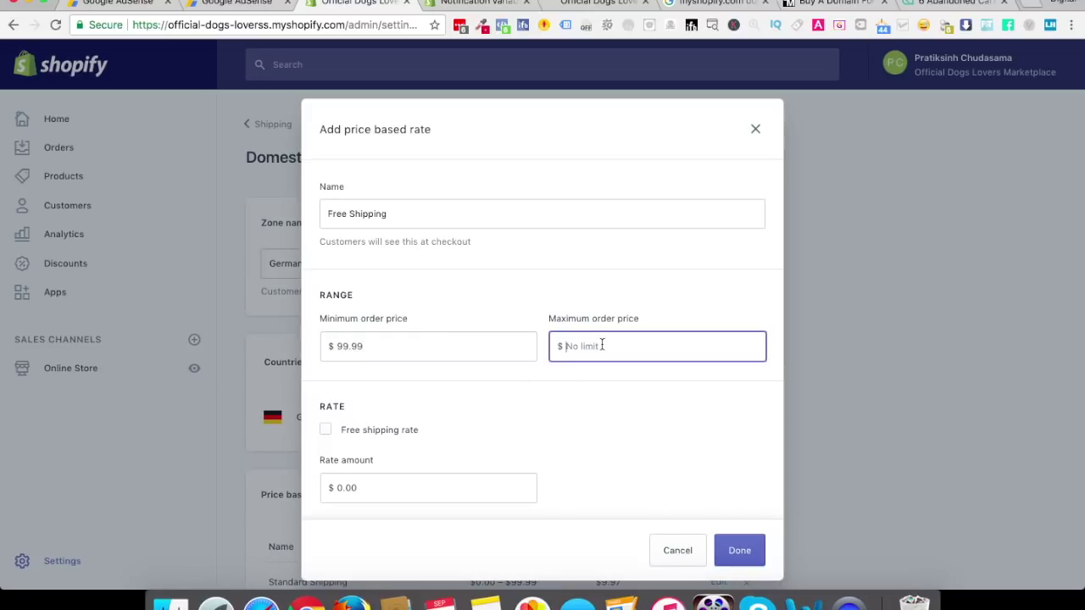
left_click(322, 430)
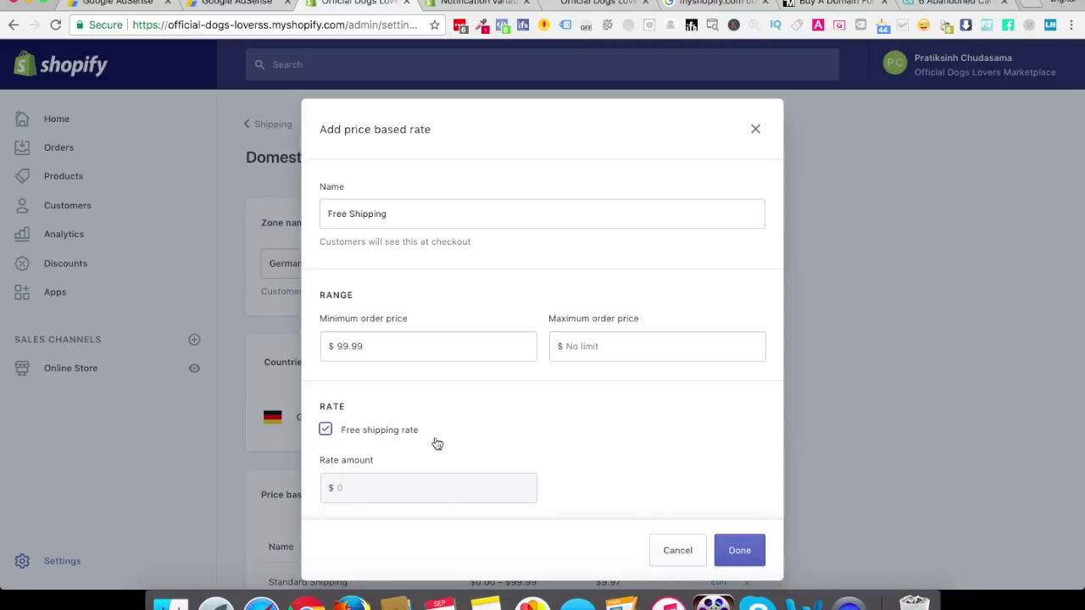
left_click(734, 550)
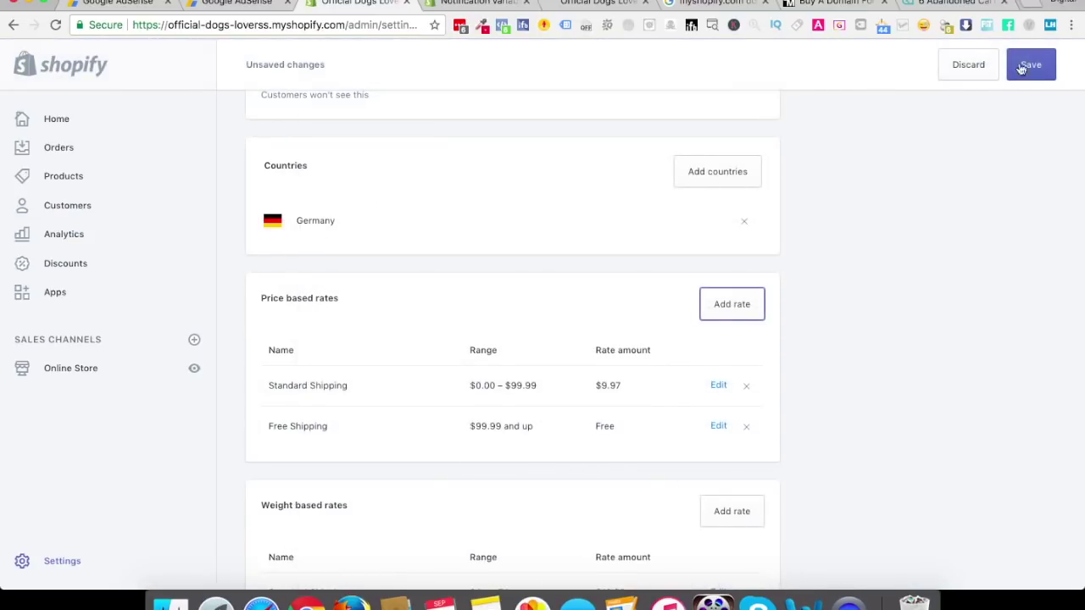
Save the Germany Location zone and return to the Shipping overview to review its rates
left_click(1040, 65)
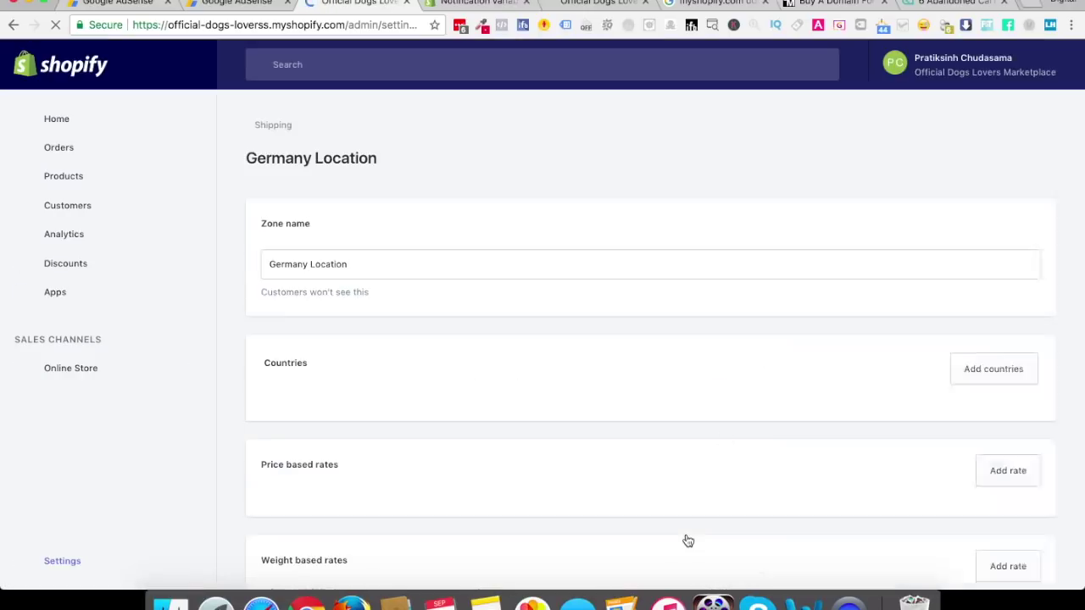
scroll(412, 417, "down", 2)
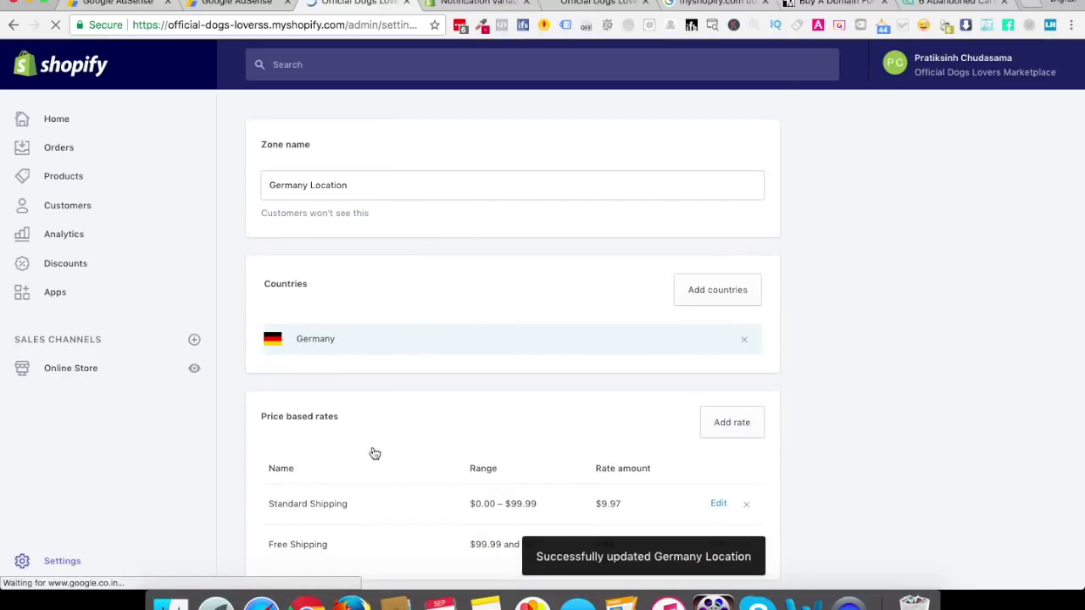
scroll(375, 450, "down", 5)
scroll(354, 508, "down", 5)
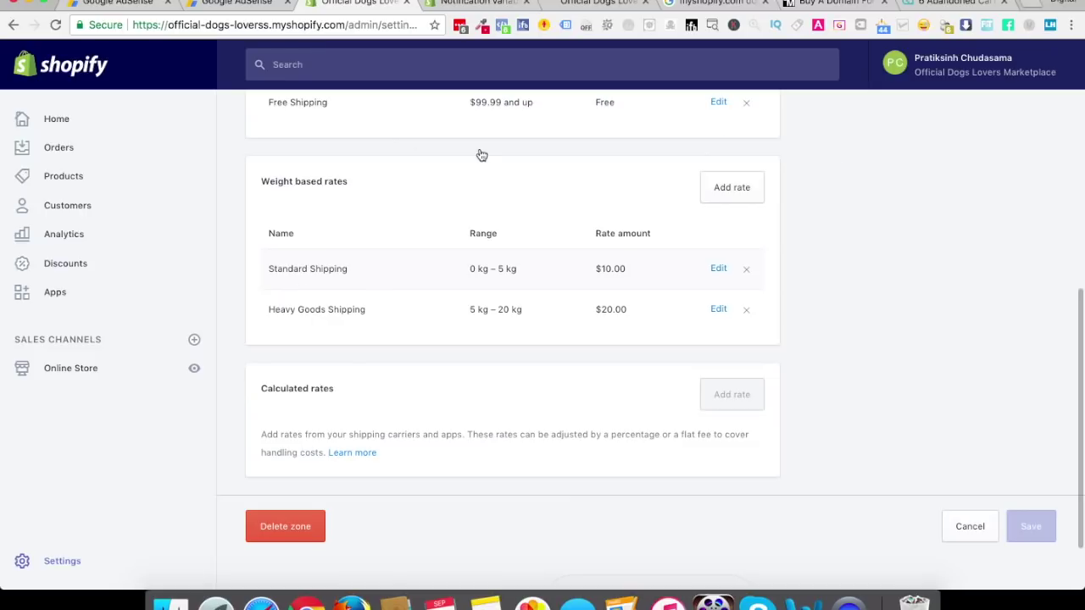
scroll(481, 155, "up", 10)
left_click(264, 125)
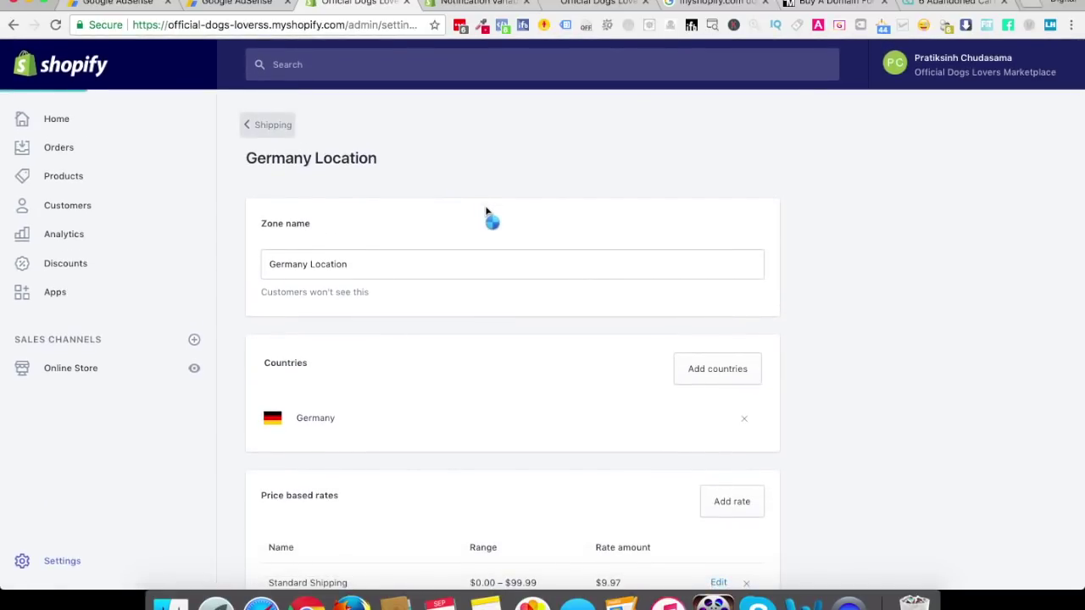
scroll(487, 422, "down", 2)
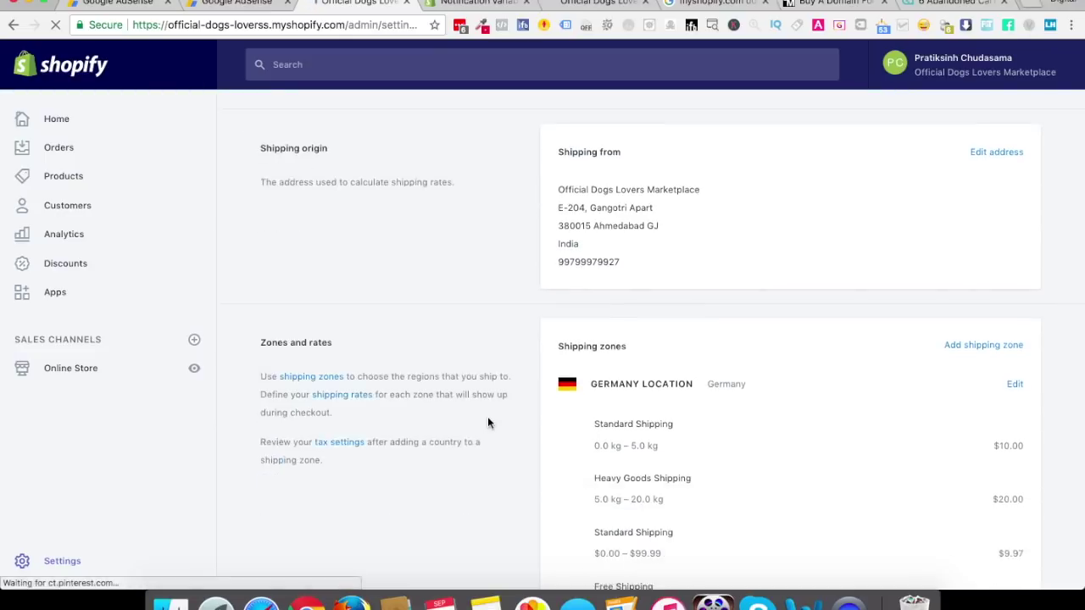
scroll(487, 422, "down", 4)
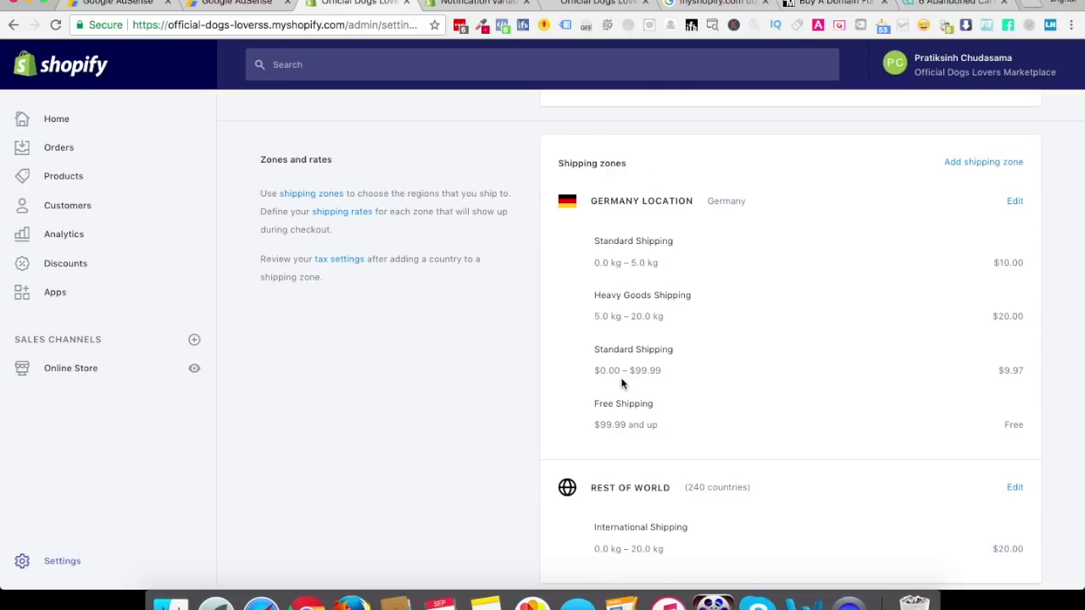
Open the Rest of world zone, delete it, and confirm the deletion
left_click(1014, 489)
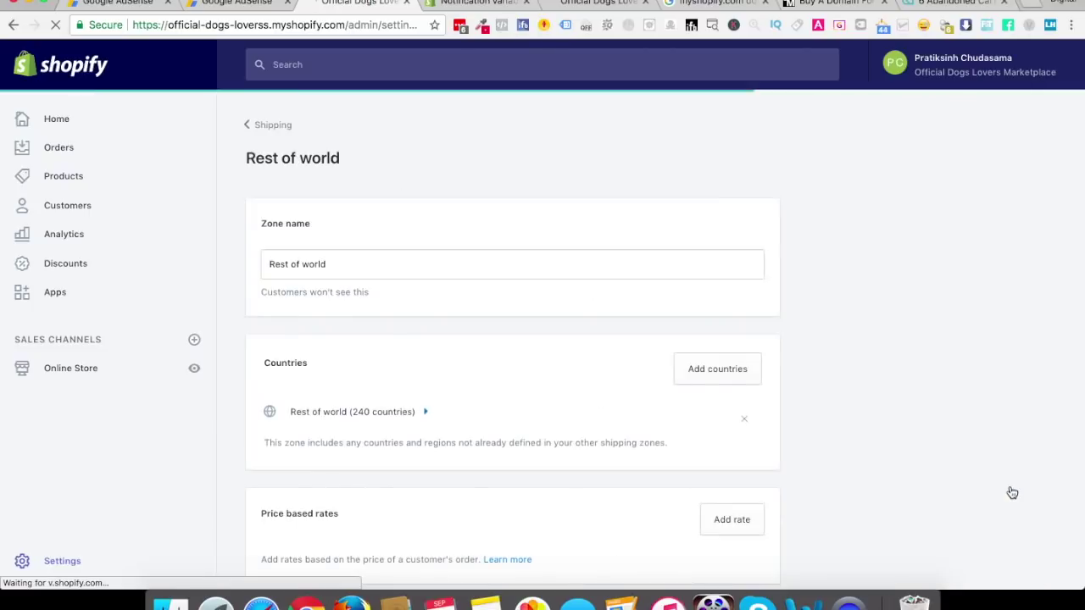
scroll(1009, 489, "down", 10)
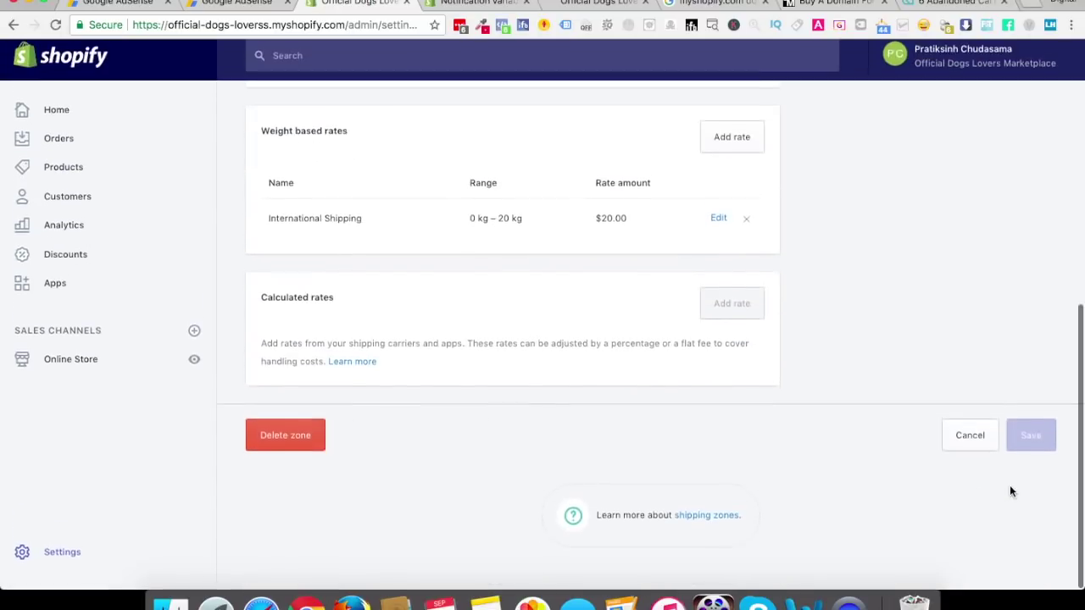
left_click(279, 448)
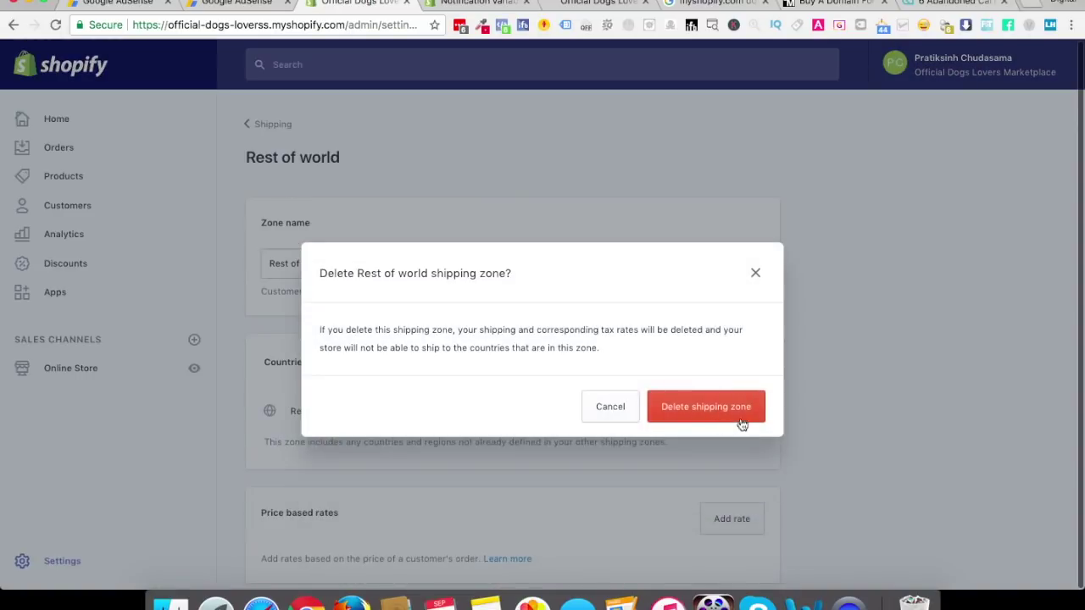
left_click(738, 414)
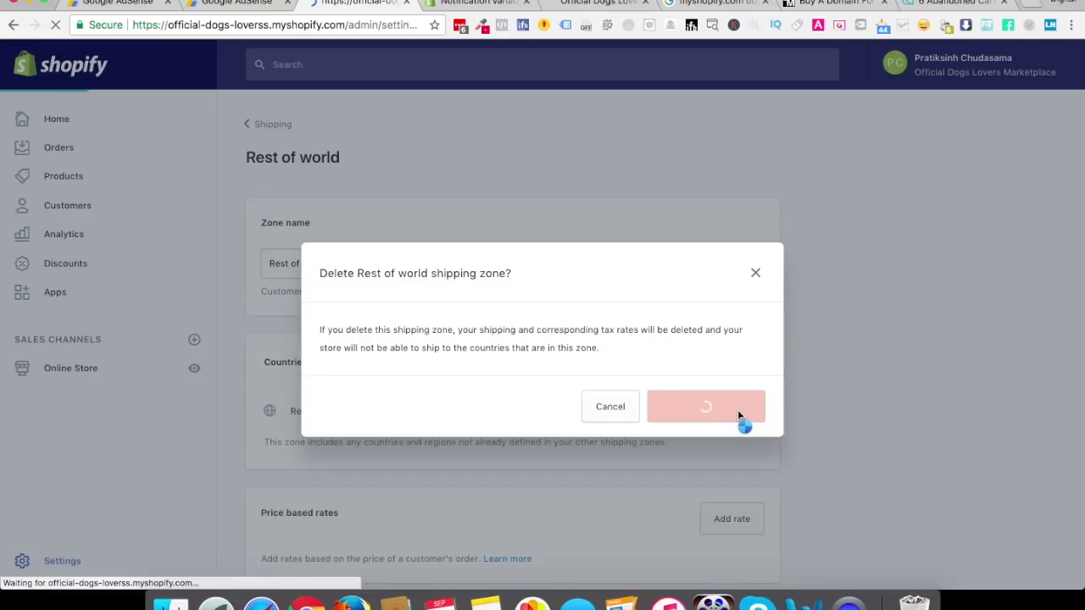
scroll(632, 466, "down", 3)
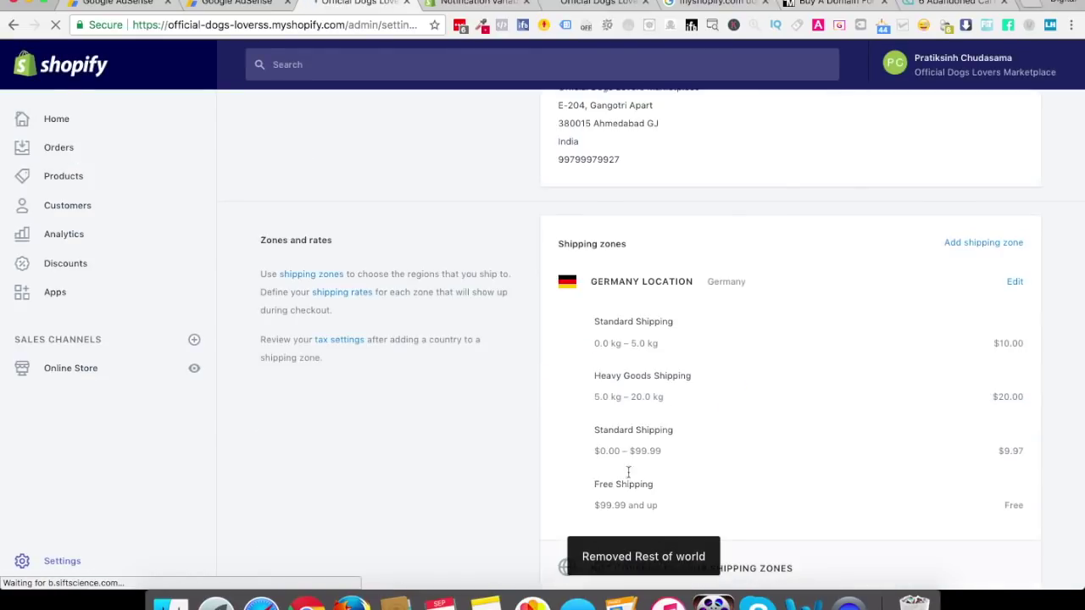
scroll(653, 428, "down", 2)
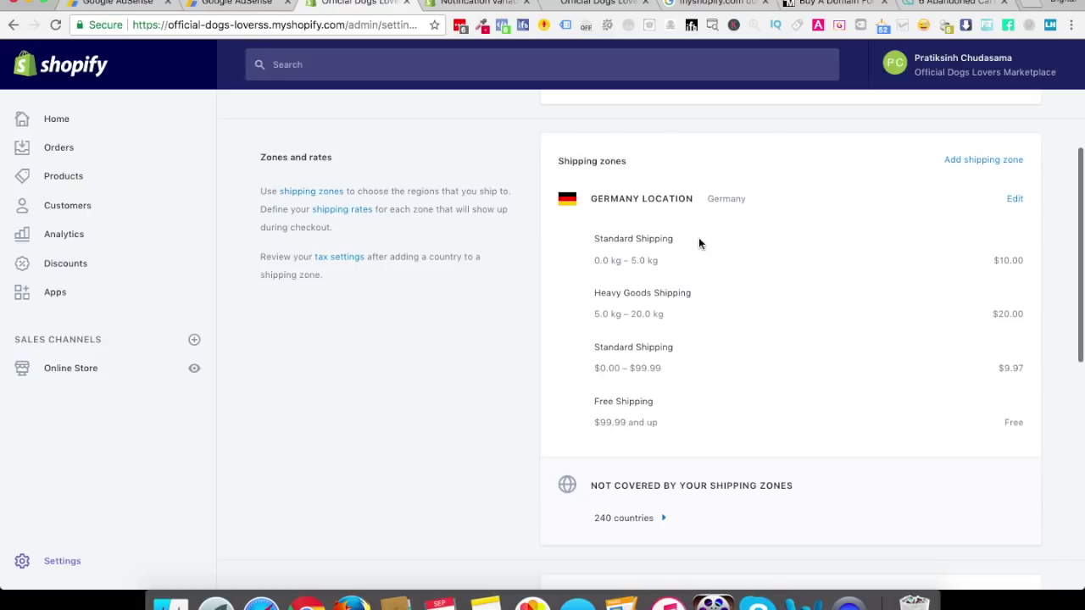
Remove the weight-based Standard Shipping and Heavy Goods Shipping rates from Germany Location and save
left_click(1012, 200)
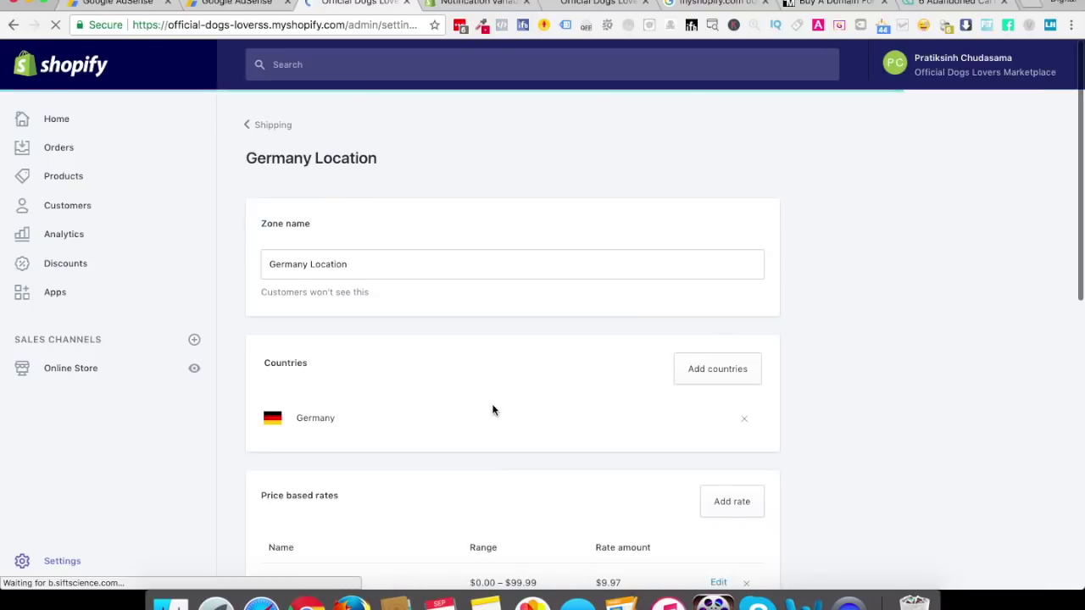
scroll(492, 410, "down", 2)
scroll(421, 410, "down", 5)
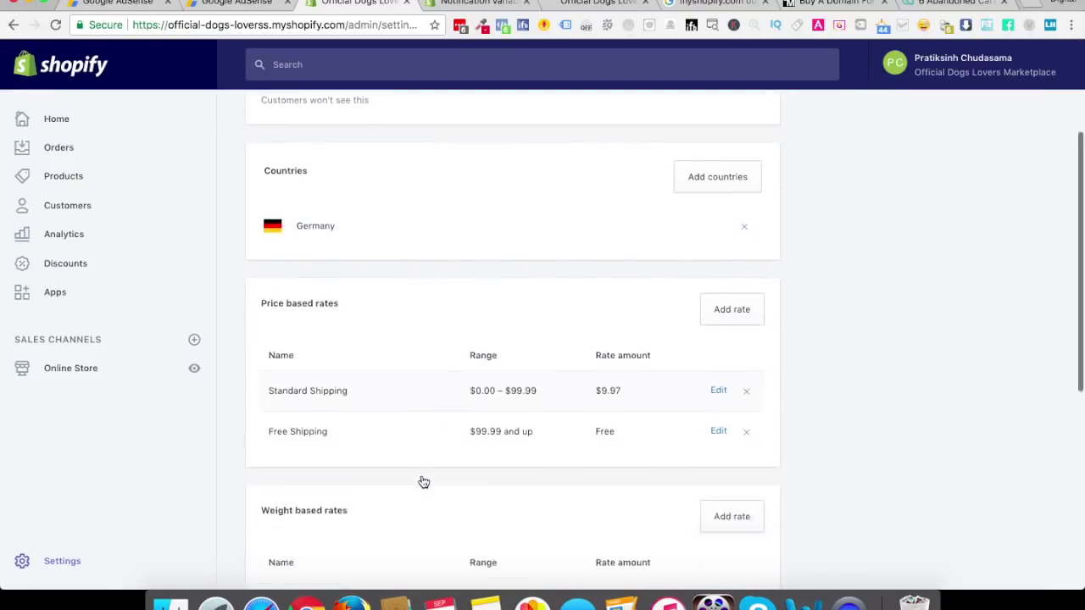
left_click(746, 262)
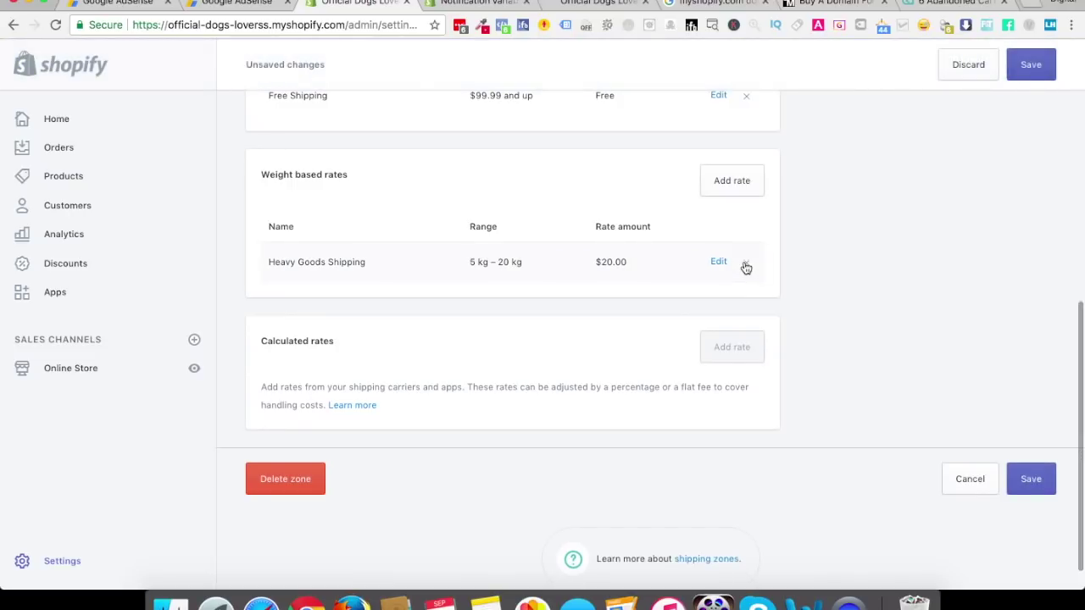
left_click(747, 260)
left_click(1032, 71)
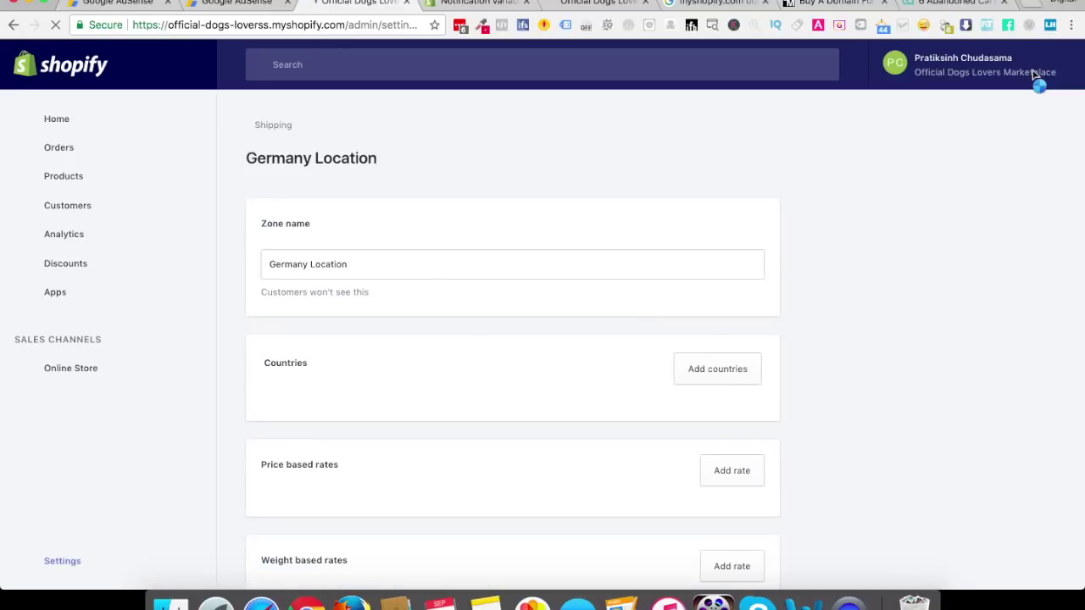
left_click(263, 127)
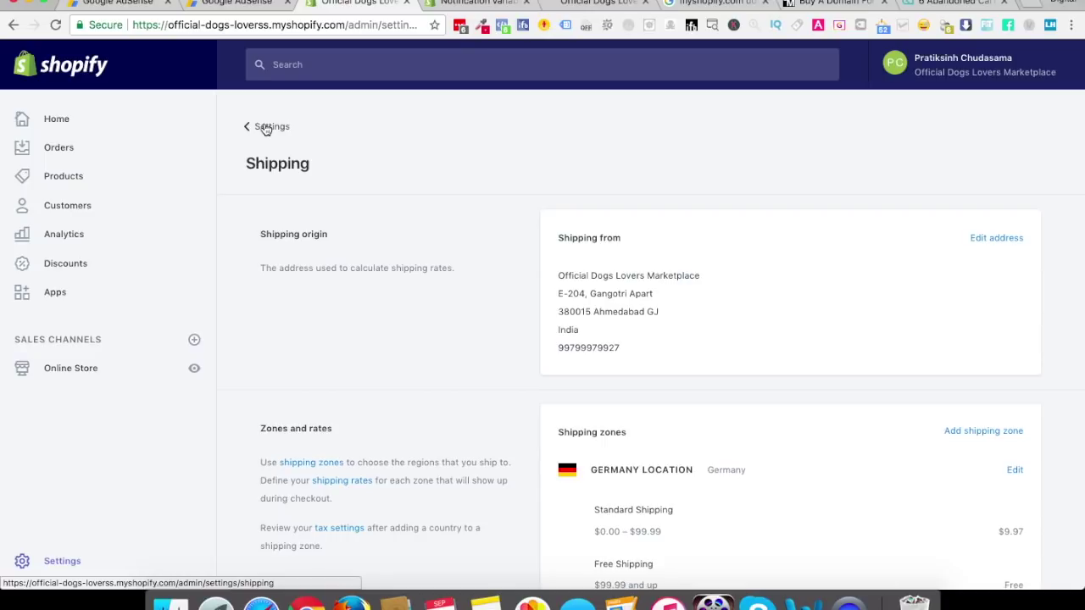
Return to Settings, check the empty Files section, then open the Taxes settings
left_click(259, 132)
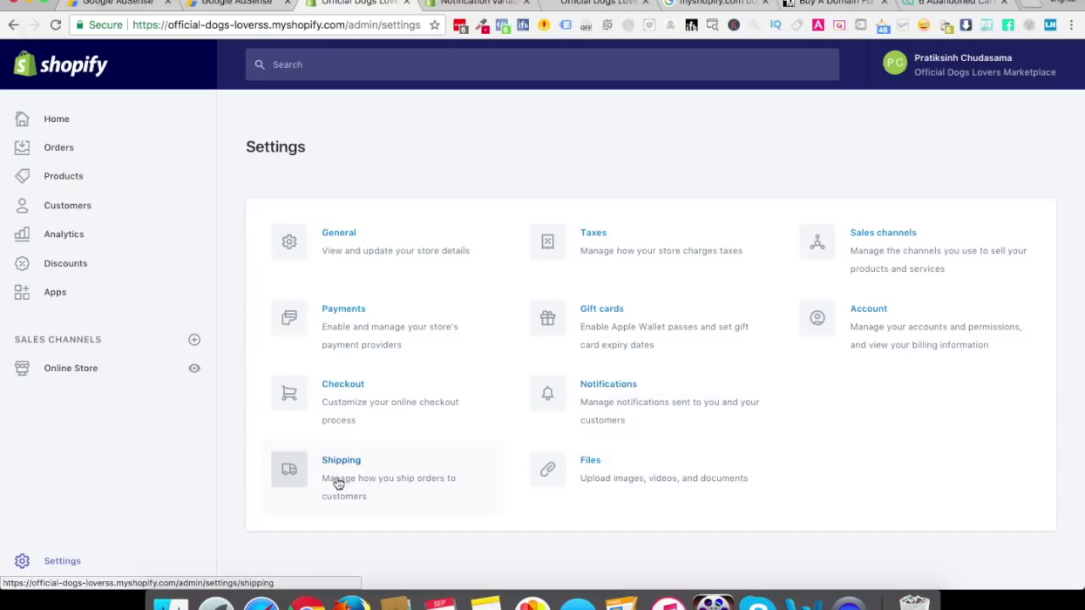
left_click(602, 485)
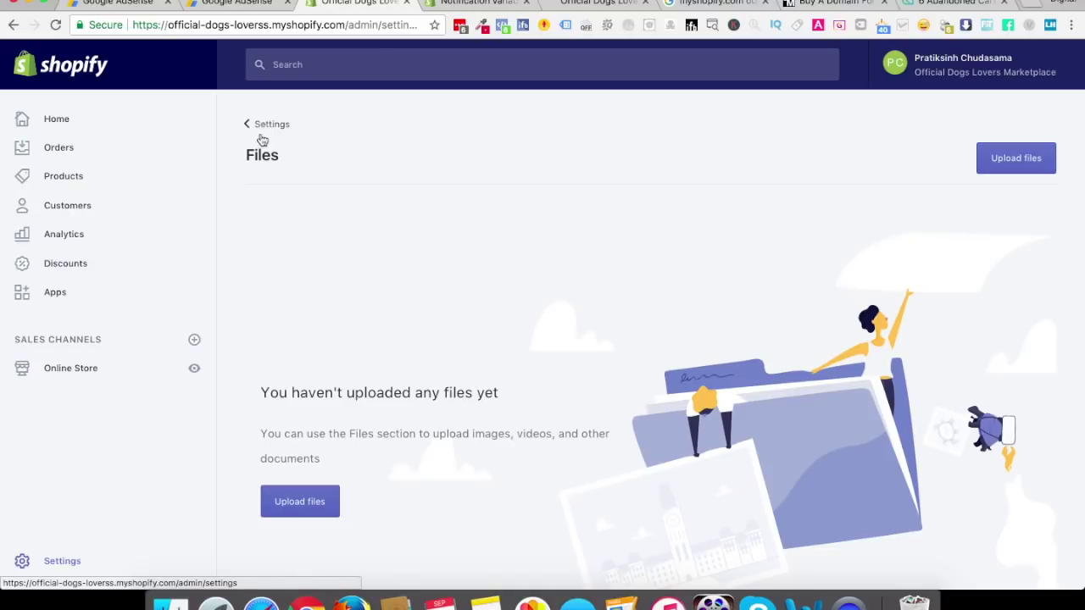
left_click(64, 566)
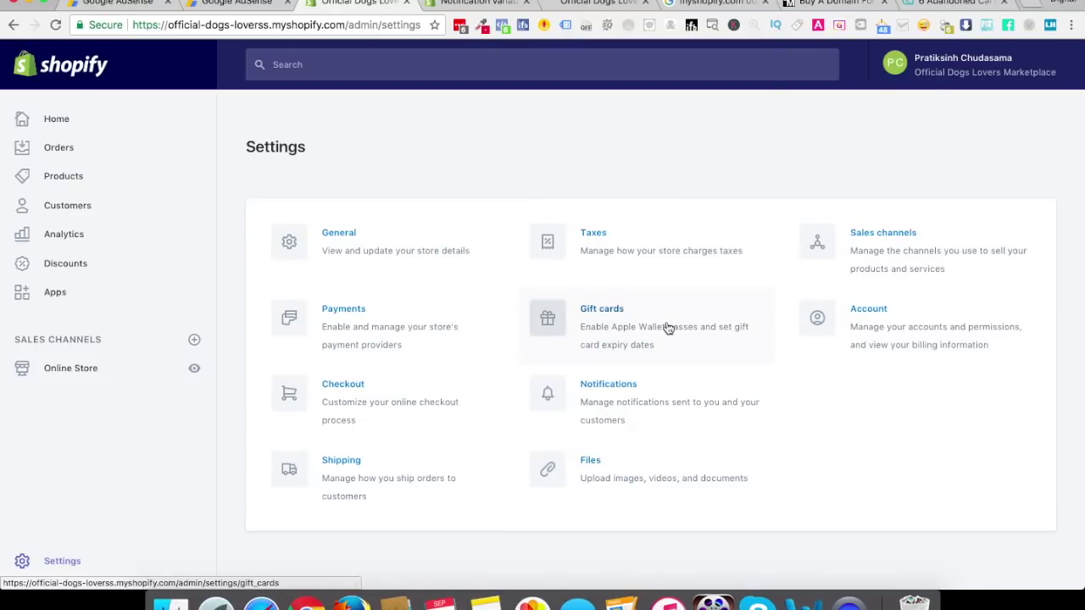
left_click(607, 246)
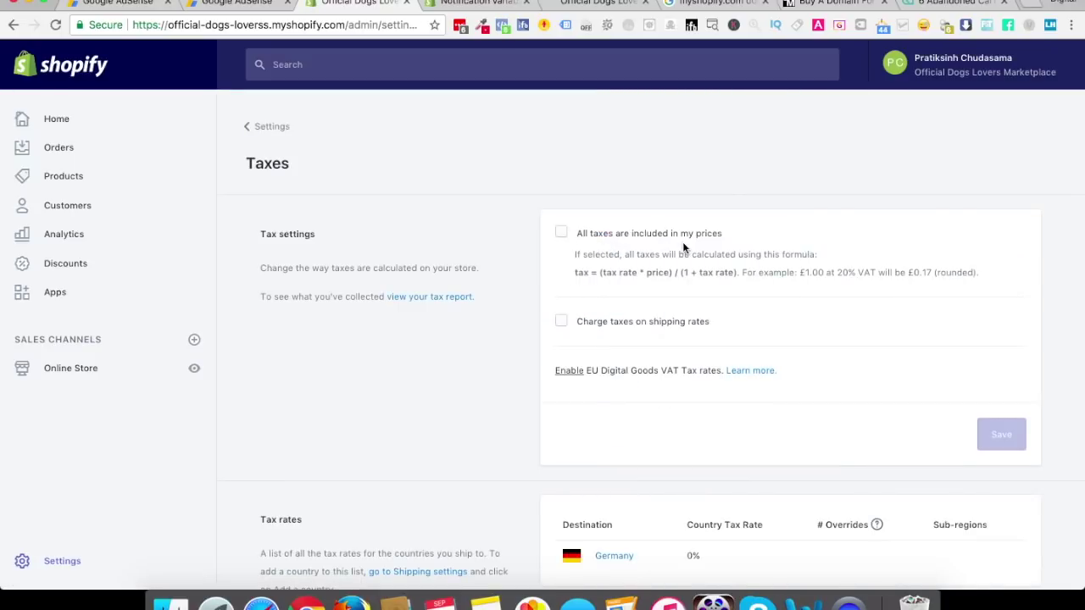
Turn on 'All taxes are included in my prices', save, and go to Online Store themes
left_click(559, 236)
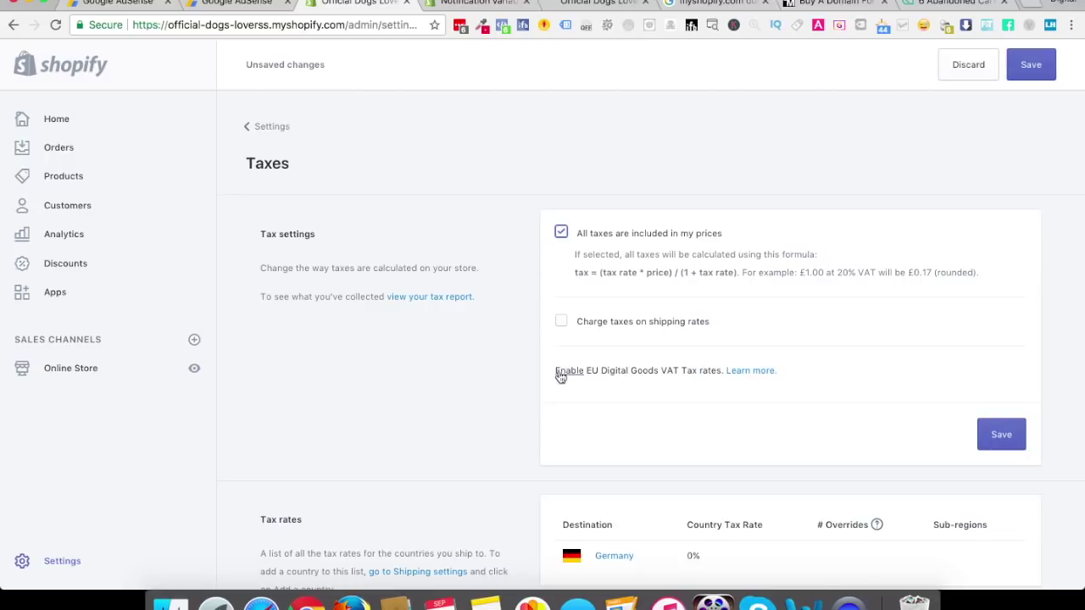
left_click(1000, 436)
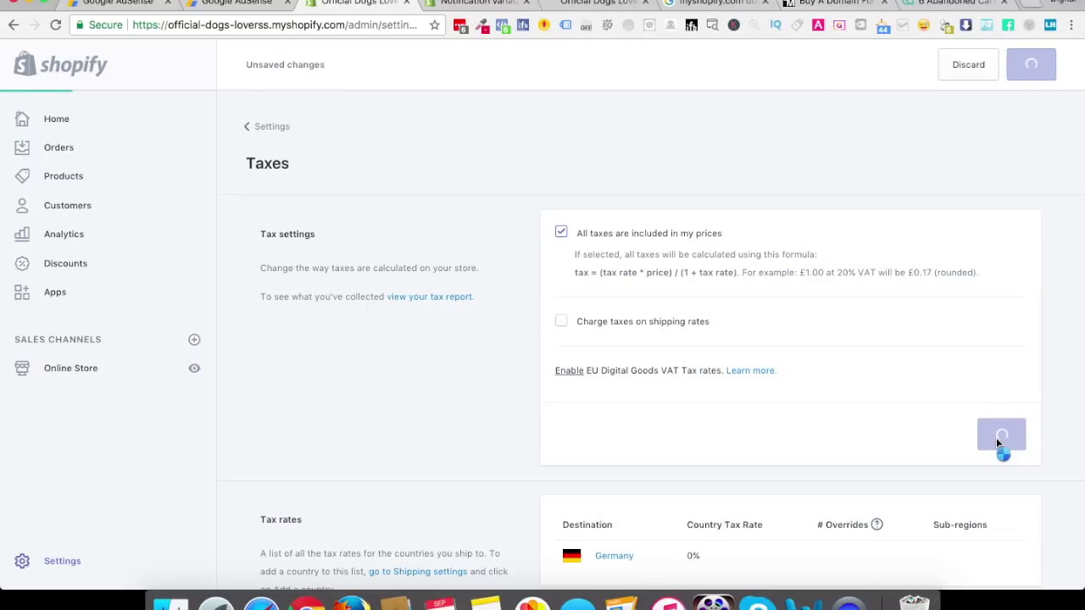
scroll(996, 438, "down", 3)
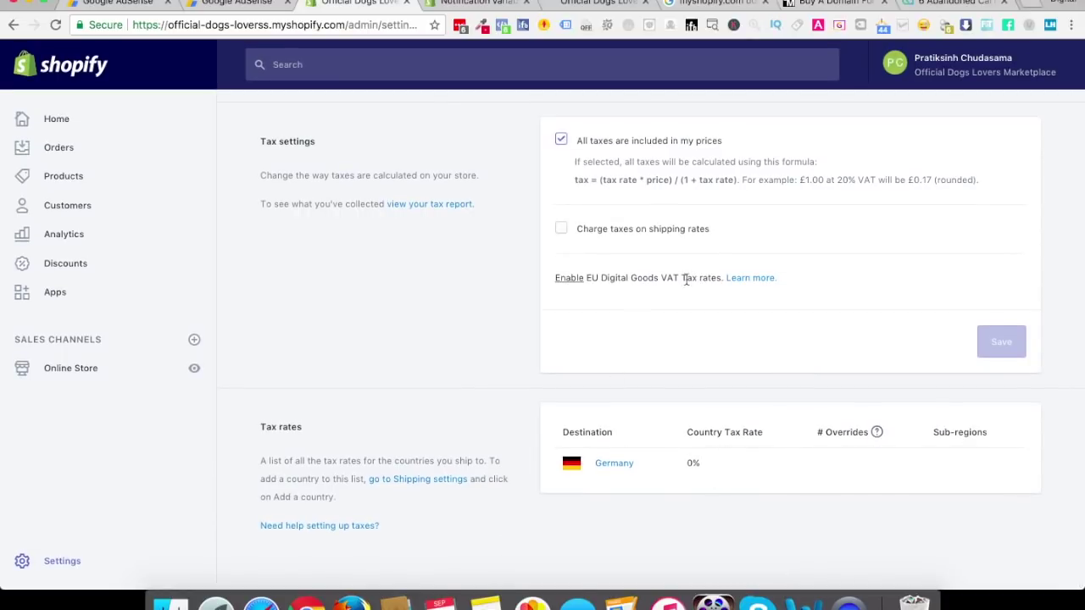
scroll(665, 291, "up", 1)
scroll(666, 287, "up", 3)
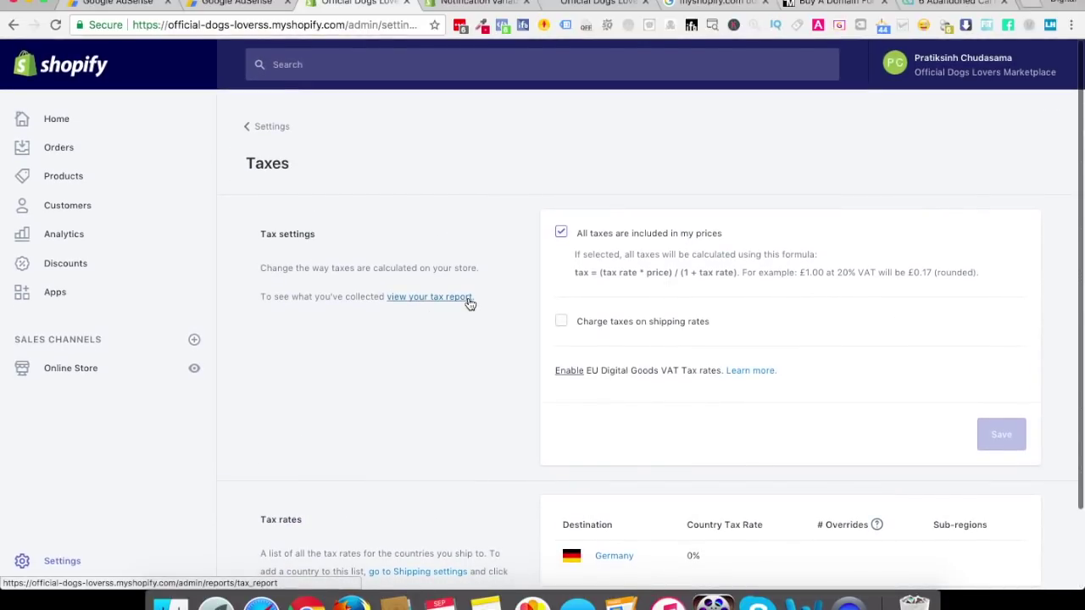
left_click(264, 125)
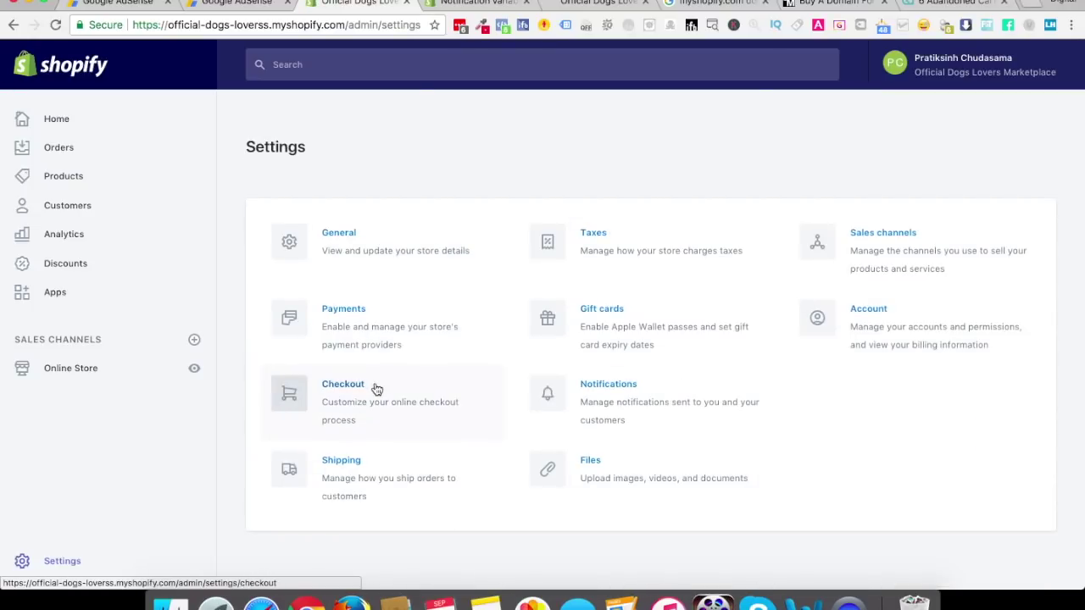
left_click(75, 374)
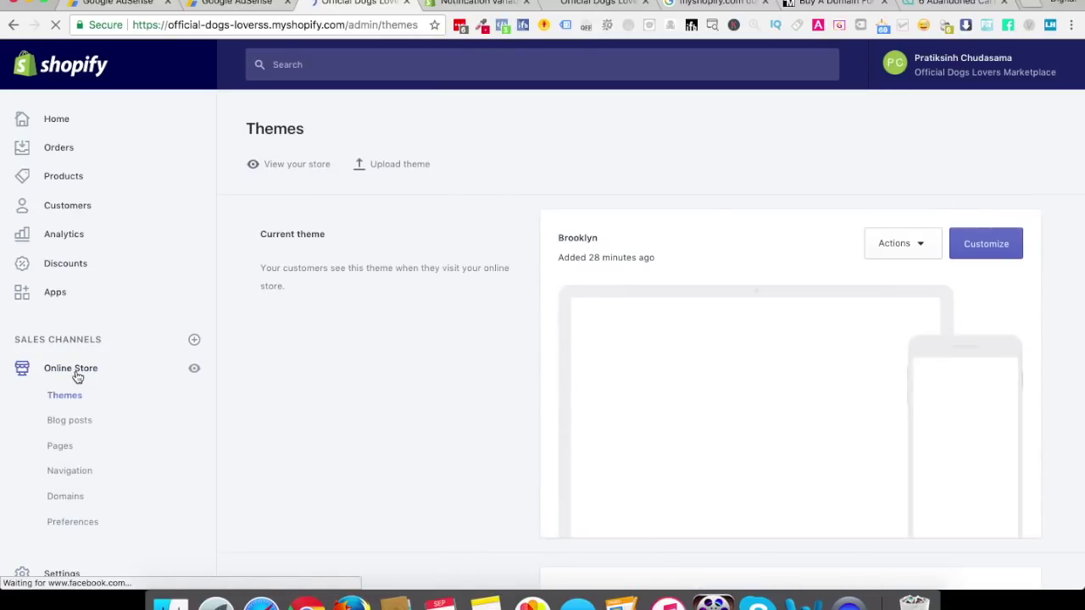
Scroll through the Brooklyn theme preview, then go to the admin Home page
scroll(312, 426, "down", 2)
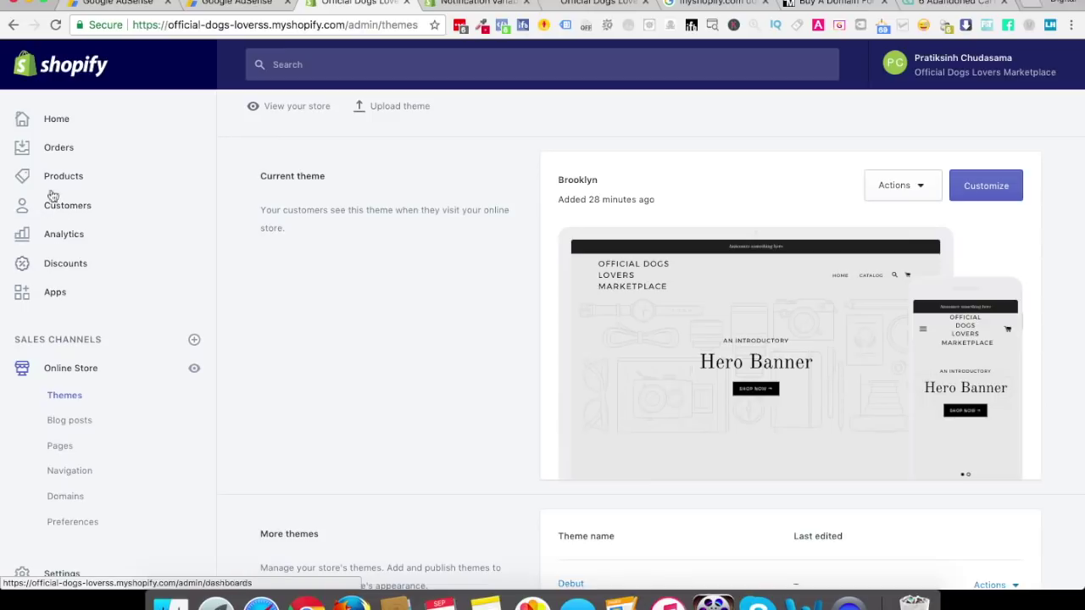
left_click(52, 125)
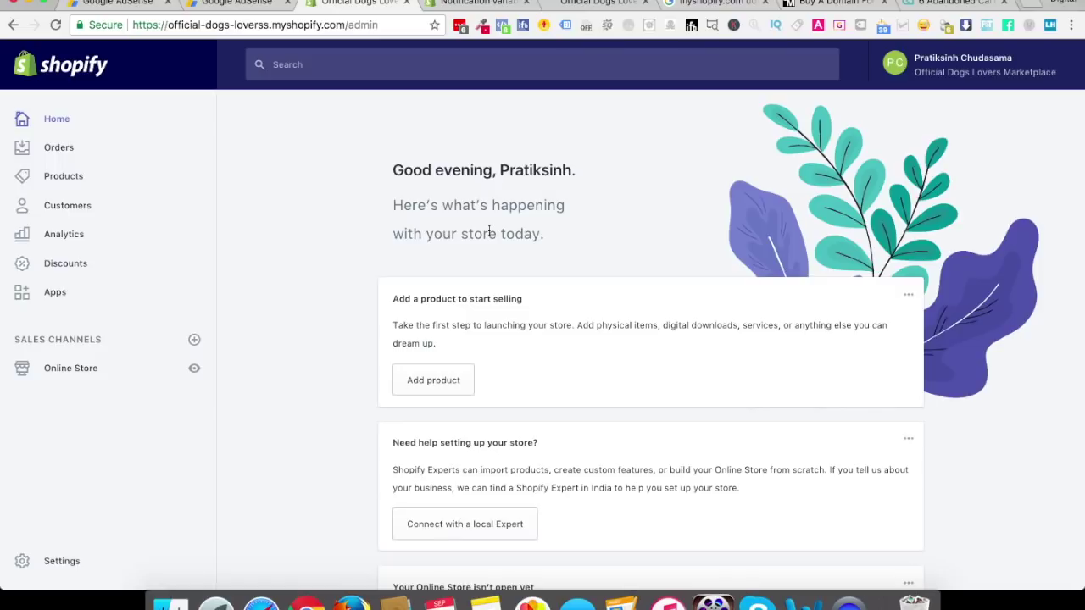
Browse the Orders, Products, Customers and Analytics sections of the Shopify admin
left_click(47, 155)
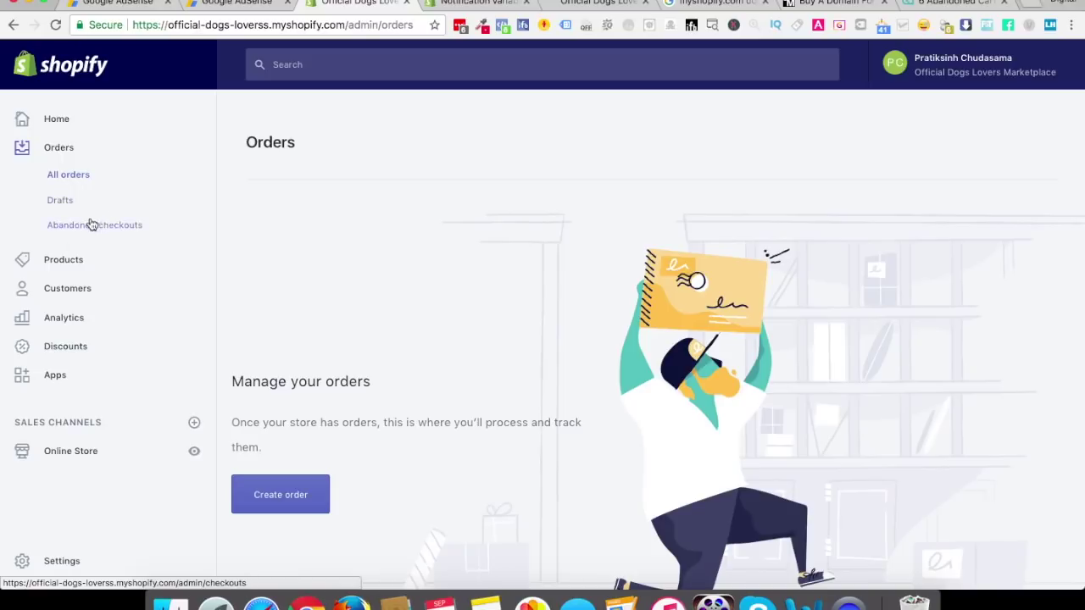
left_click(73, 259)
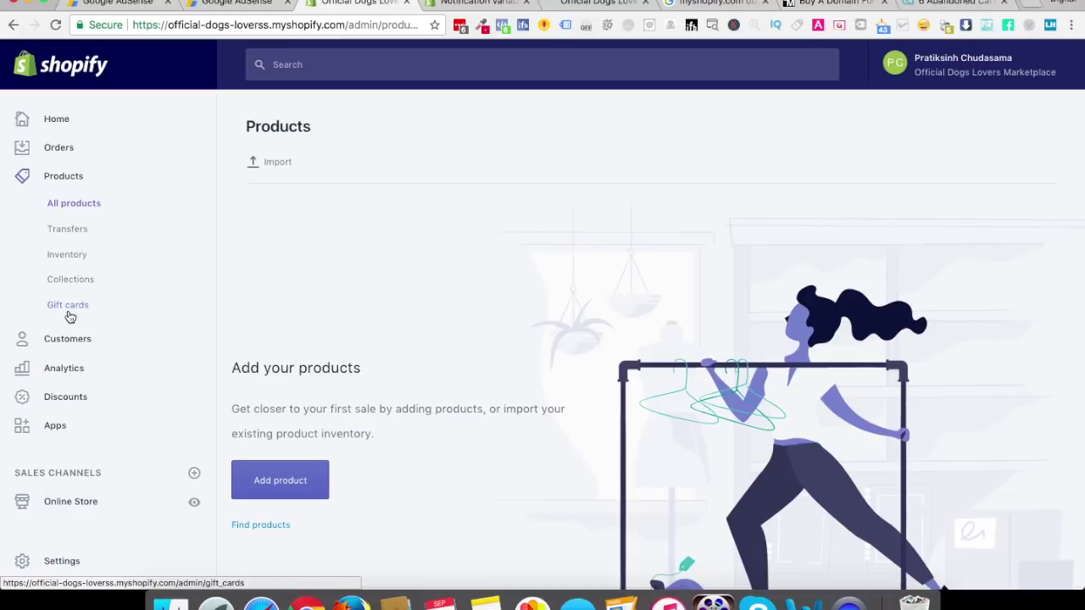
left_click(69, 342)
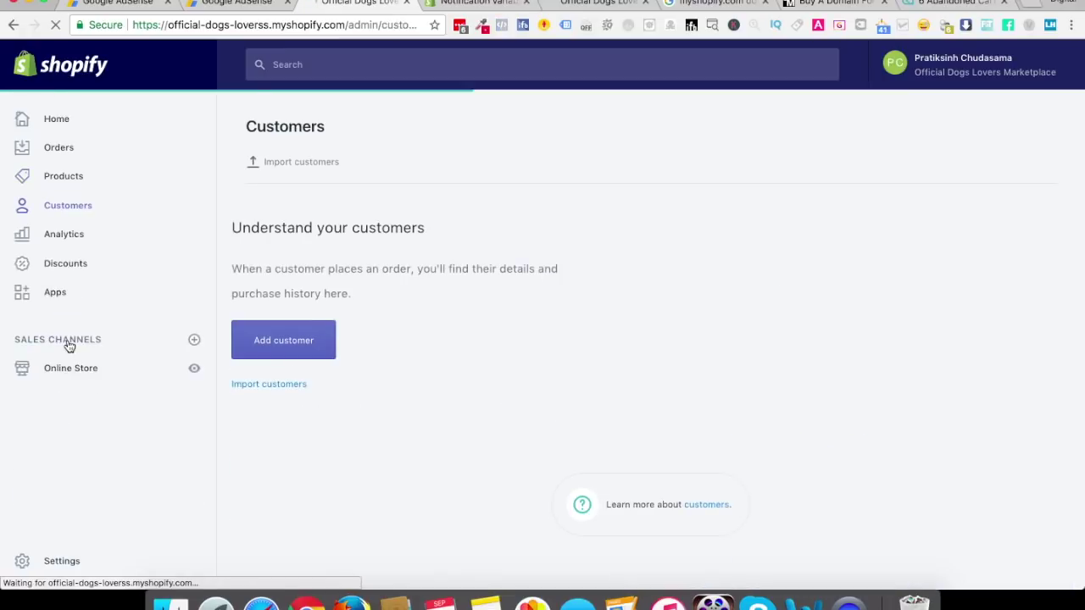
left_click(64, 233)
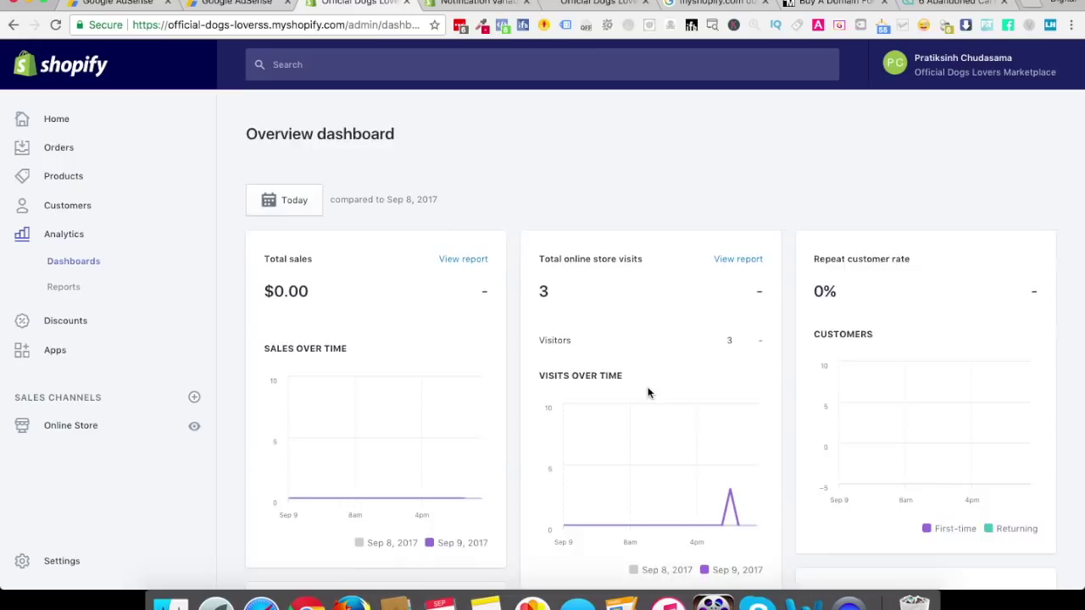
scroll(678, 356, "down", 1)
scroll(313, 246, "down", 5)
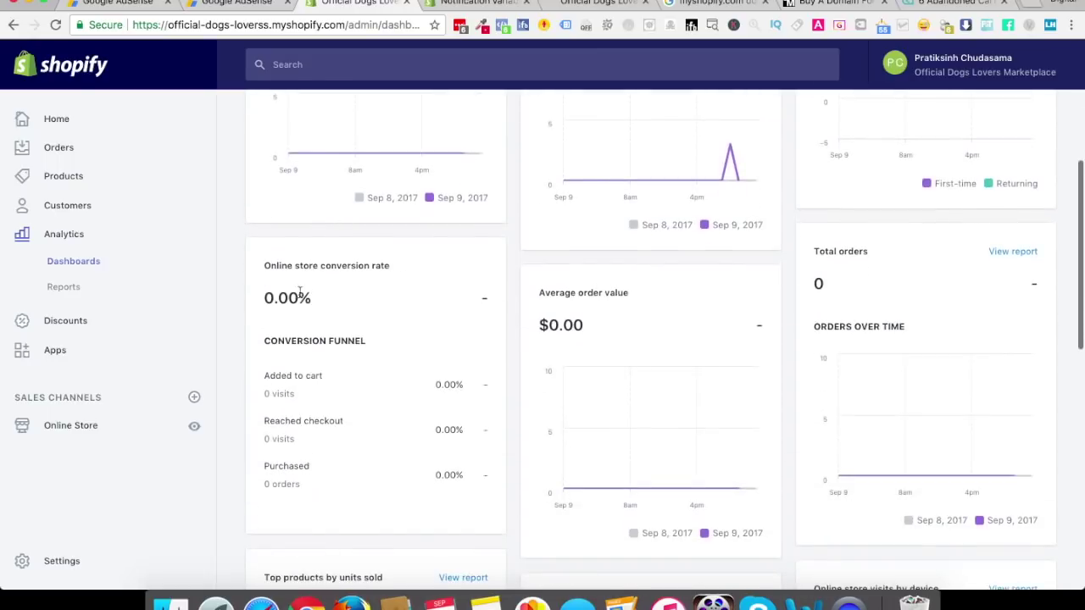
scroll(854, 312, "down", 5)
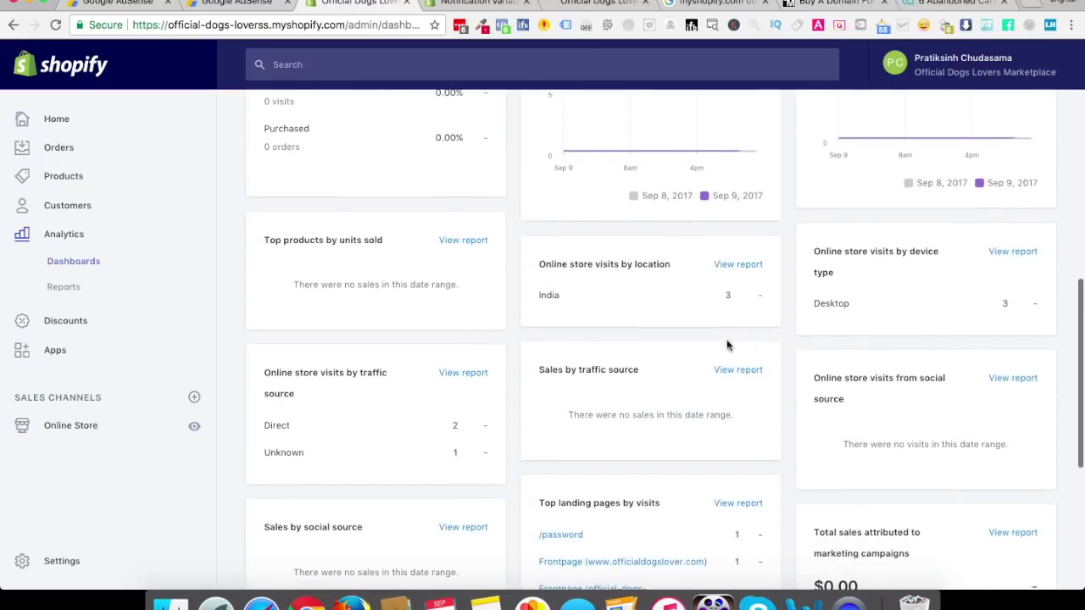
scroll(733, 414, "down", 5)
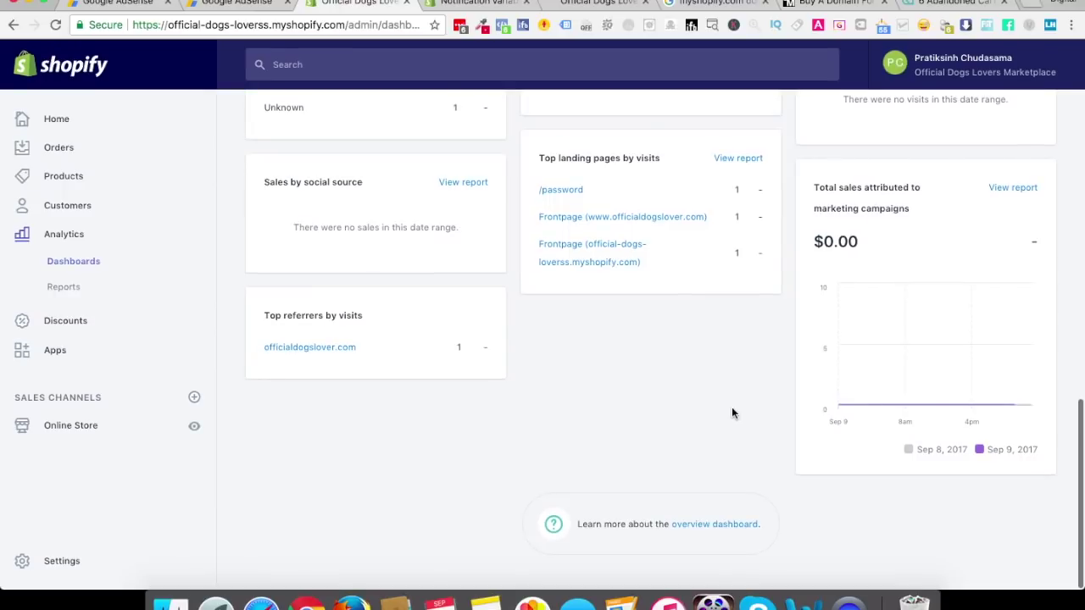
scroll(733, 414, "up", 10)
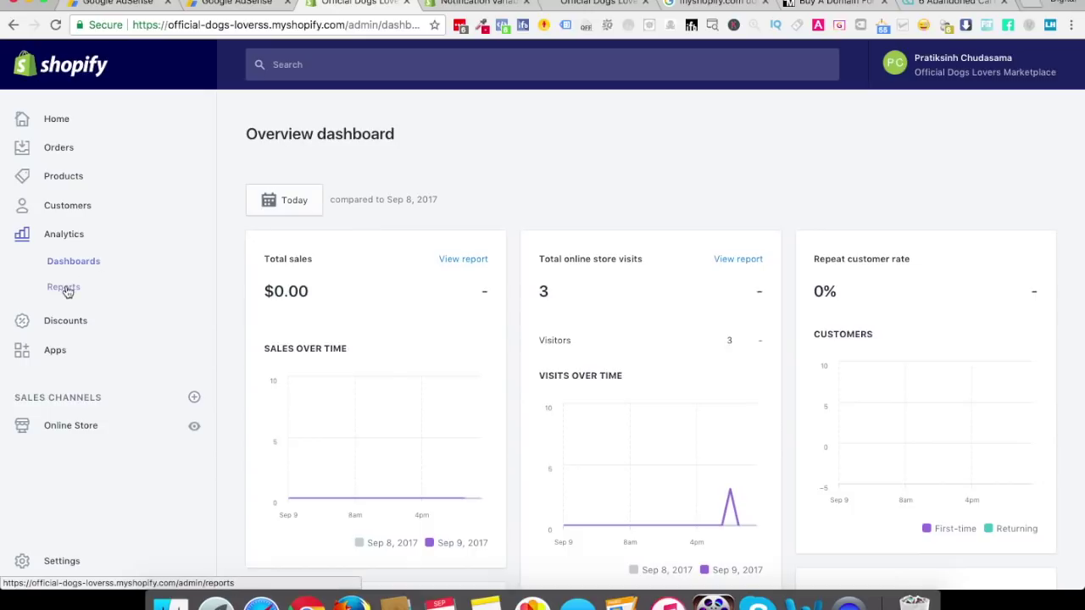
Look at Discounts and Apps, then open the Online Store themes page showing Brooklyn
left_click(63, 324)
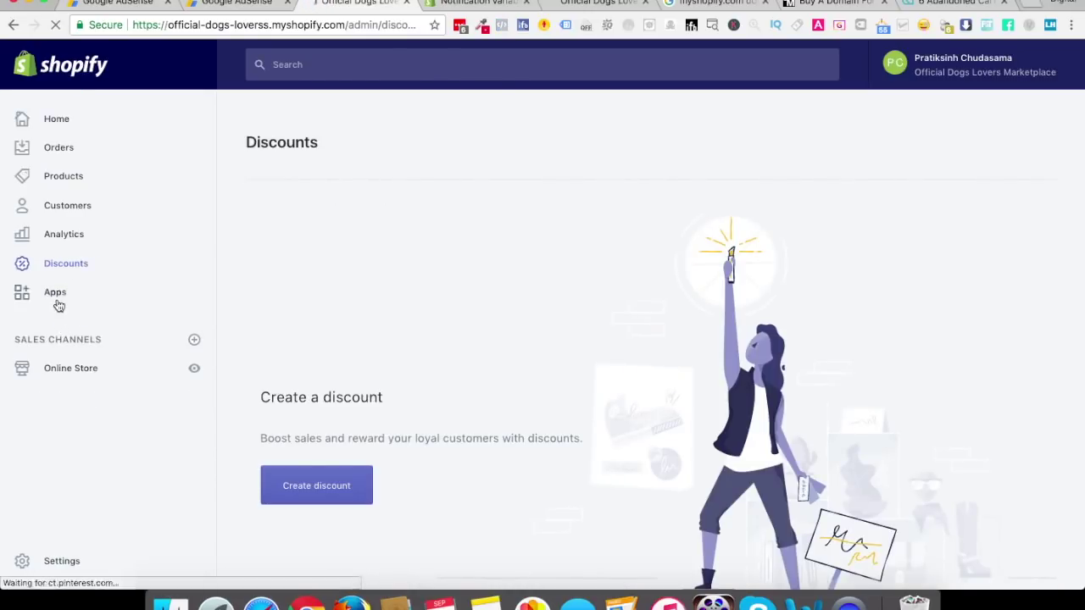
left_click(59, 304)
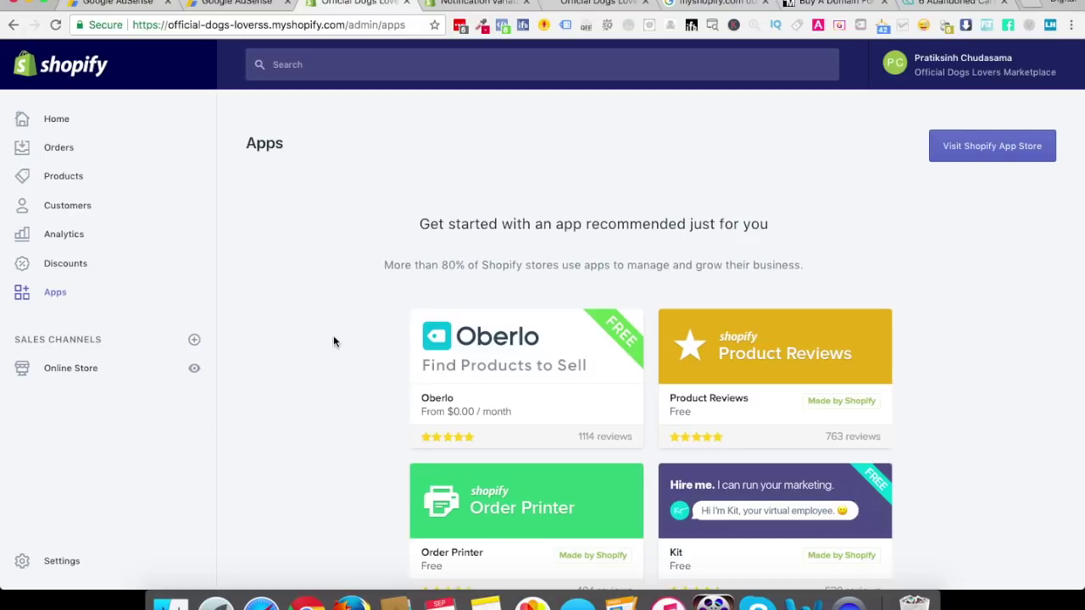
left_click(83, 370)
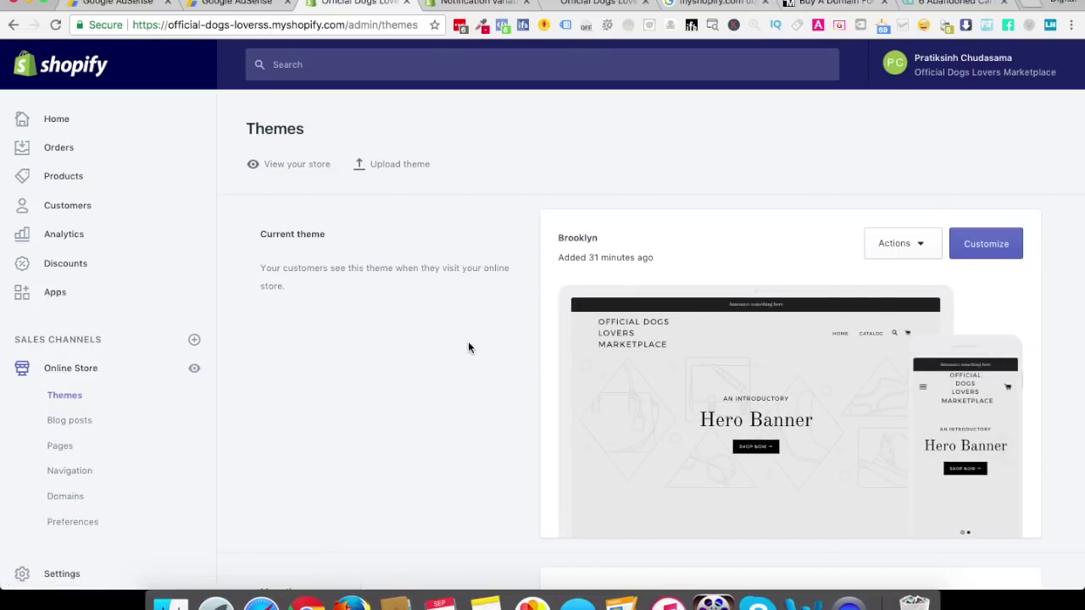
Open the Brooklyn theme editor's Header section settings, then view the live storefront
left_click(986, 247)
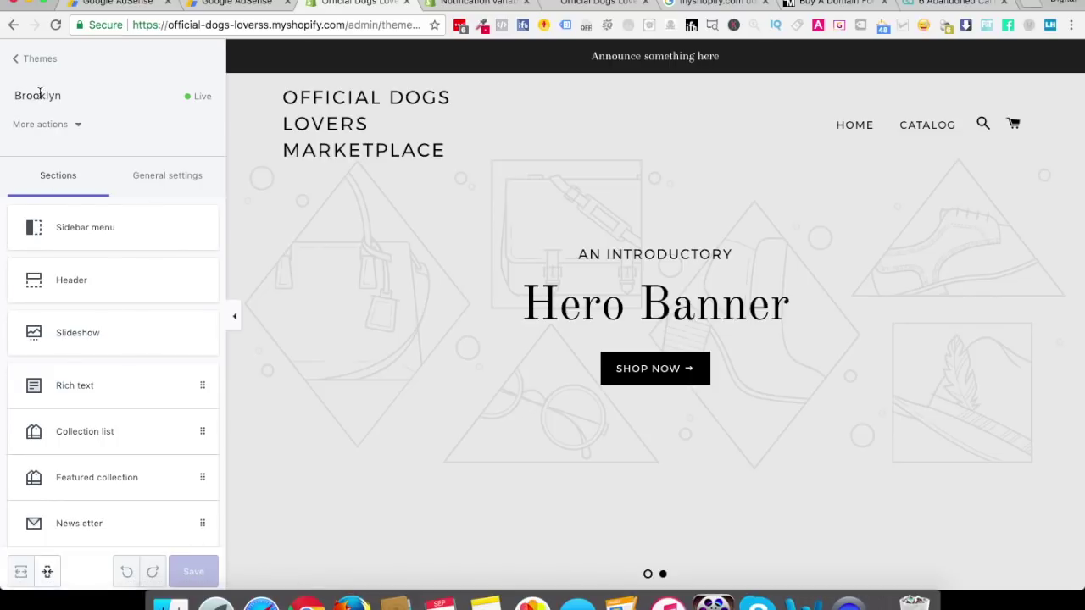
left_click(55, 123)
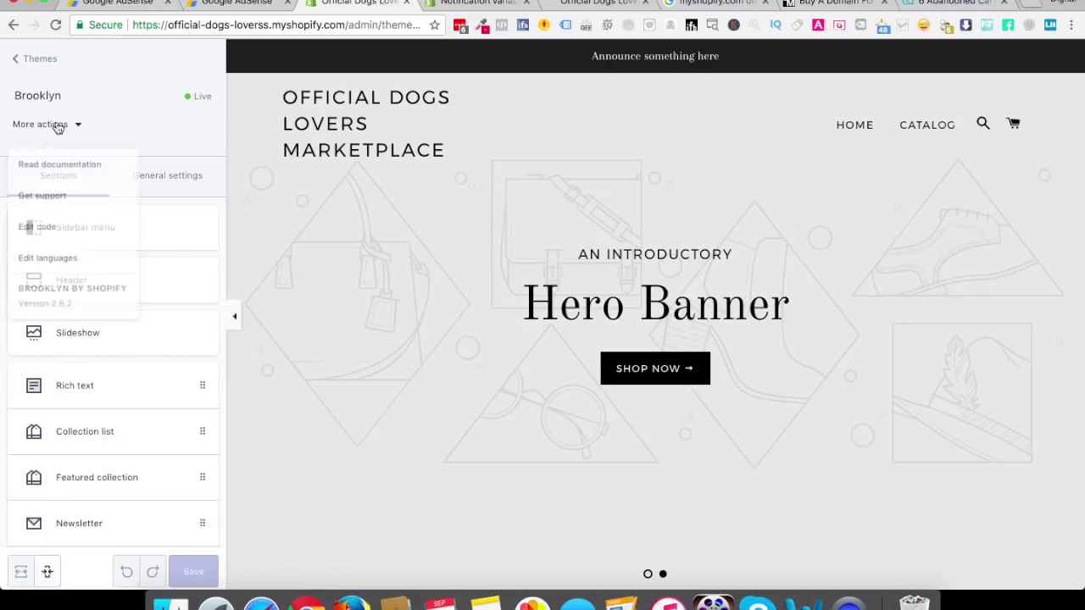
left_click(160, 116)
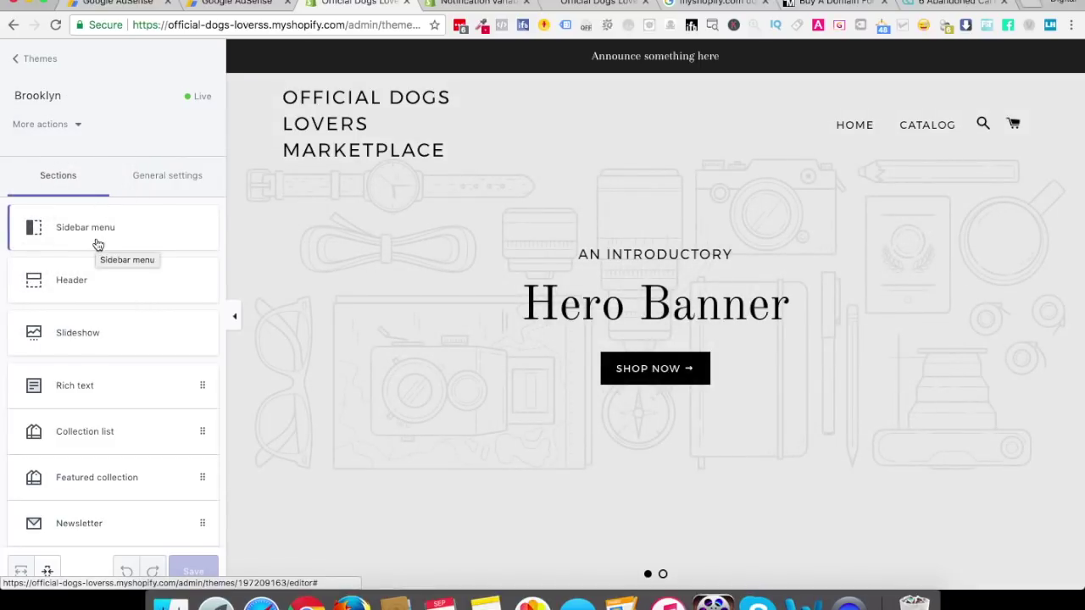
left_click(89, 286)
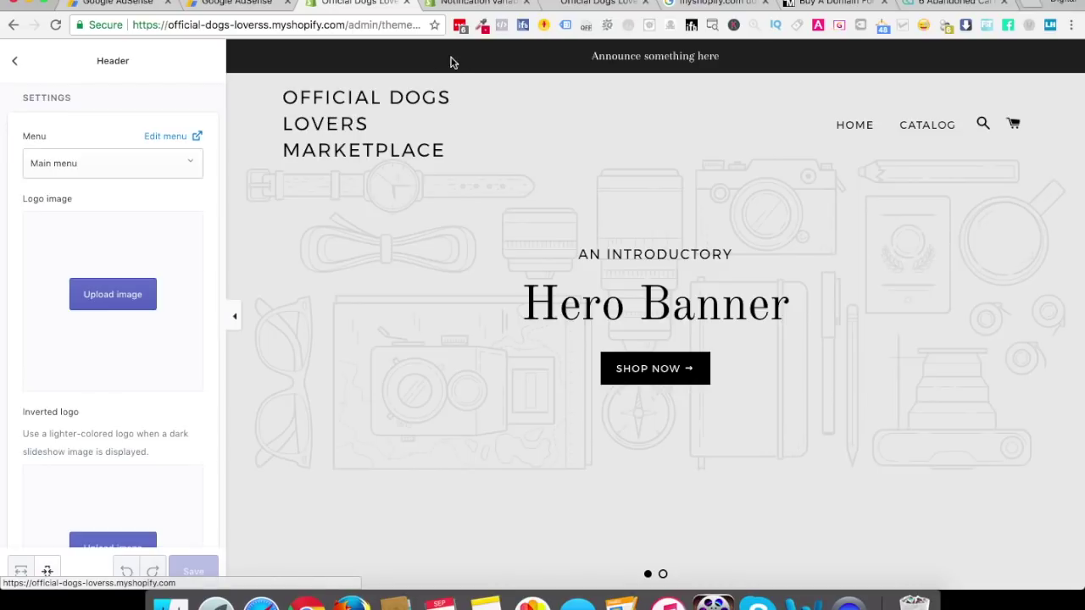
left_click(560, 7)
Go to shopify.com/tools and open the Create a logo tool from Explore tools
left_click(284, 28)
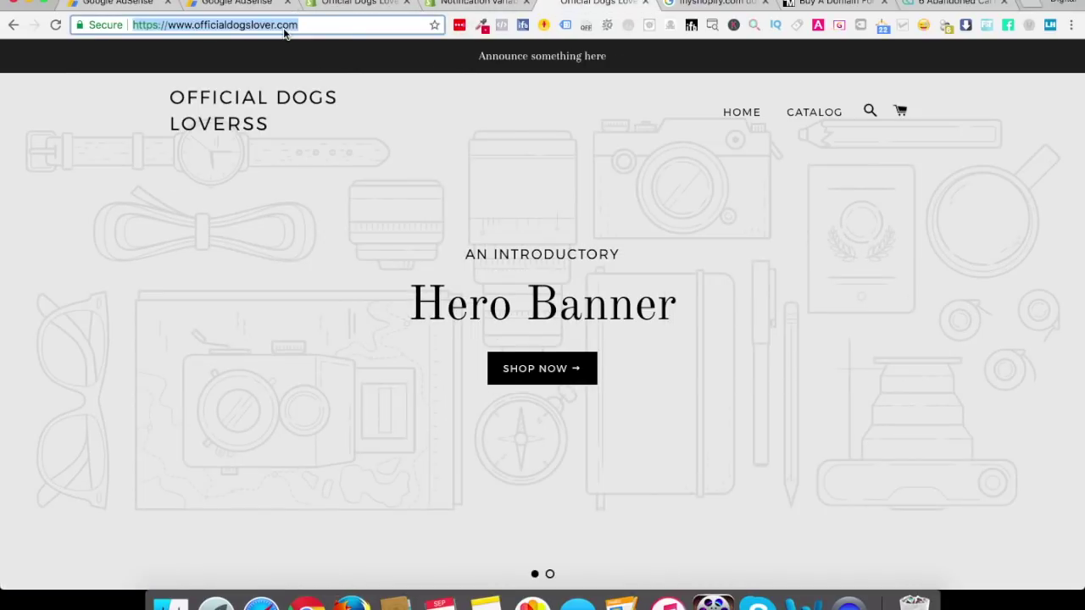
type("shopify")
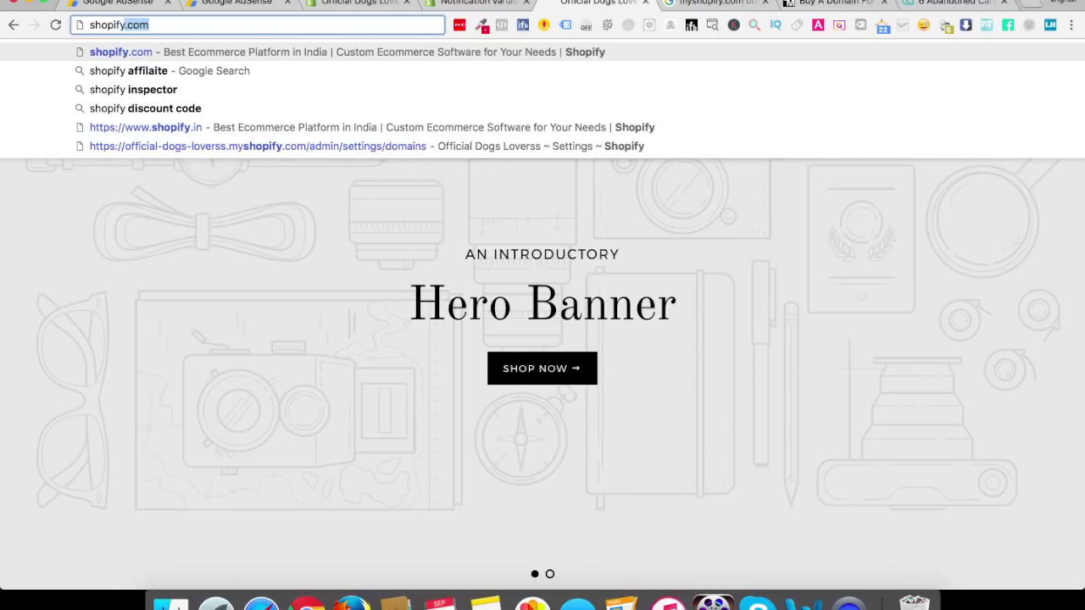
type(".com/tools")
key("Return")
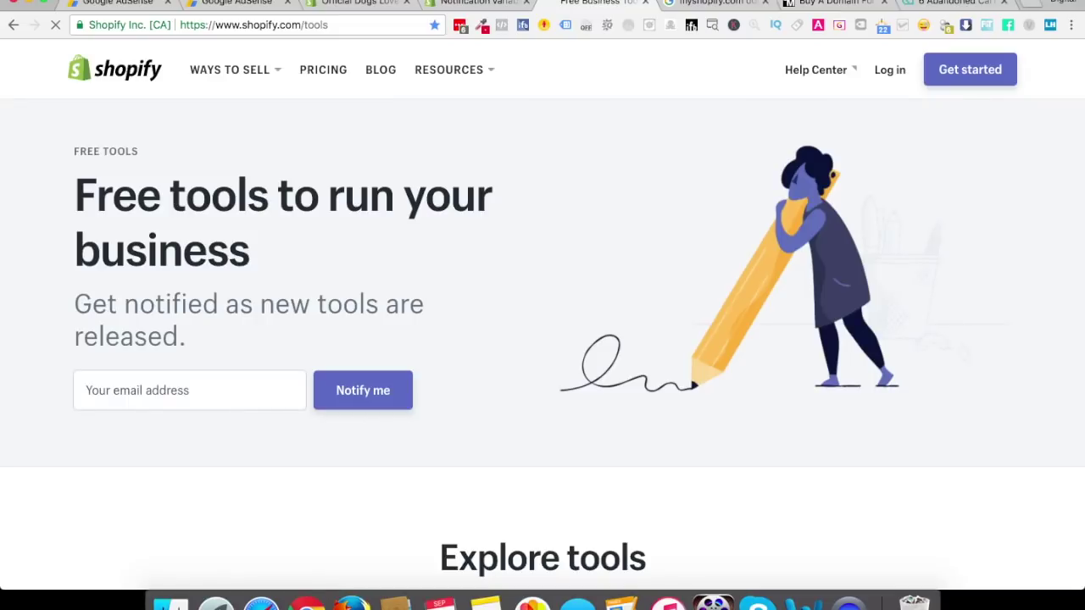
left_click(230, 70)
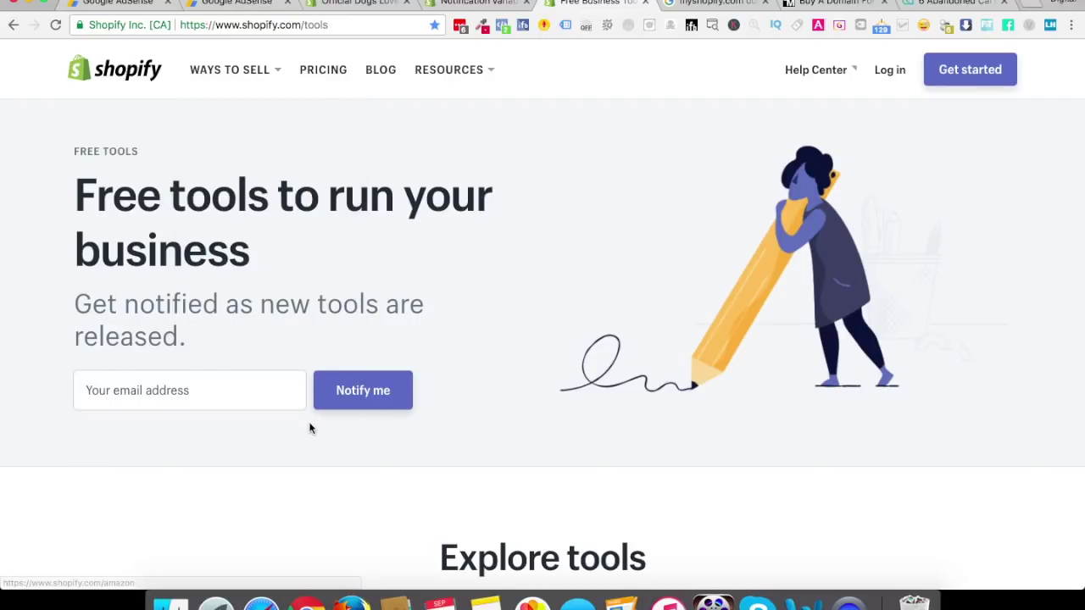
scroll(310, 426, "down", 10)
scroll(310, 428, "down", 1)
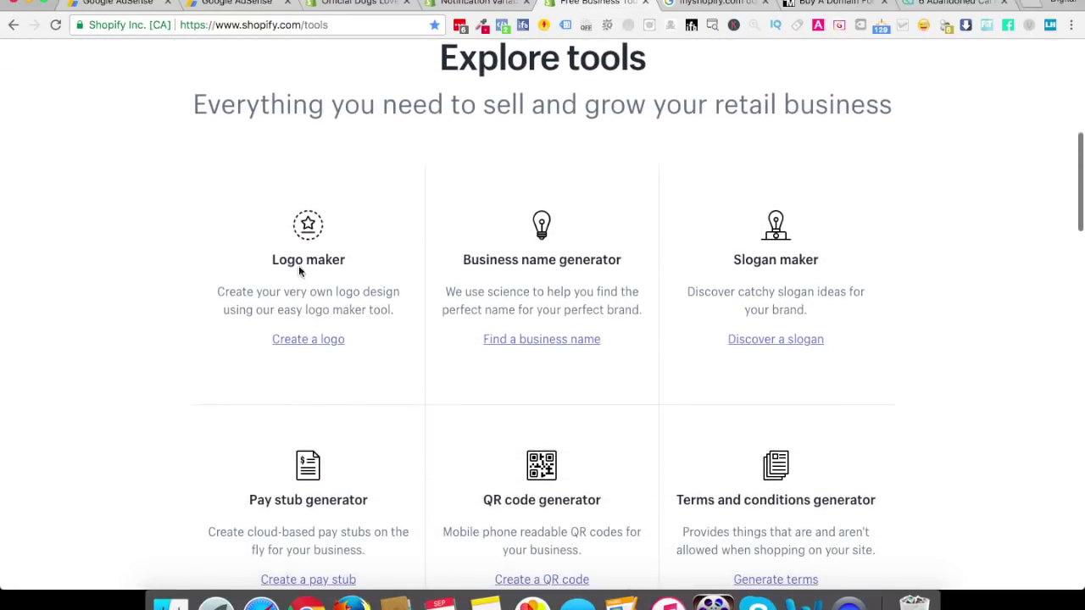
left_click(311, 340)
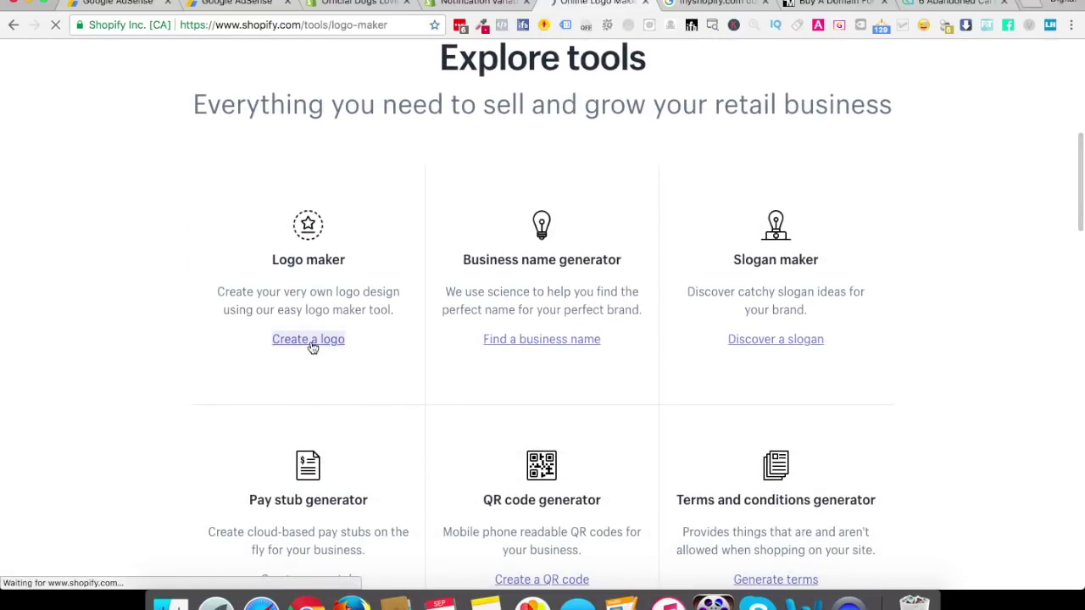
Enter 'Official Dogs Lover' as the logo's store name
left_click(104, 165)
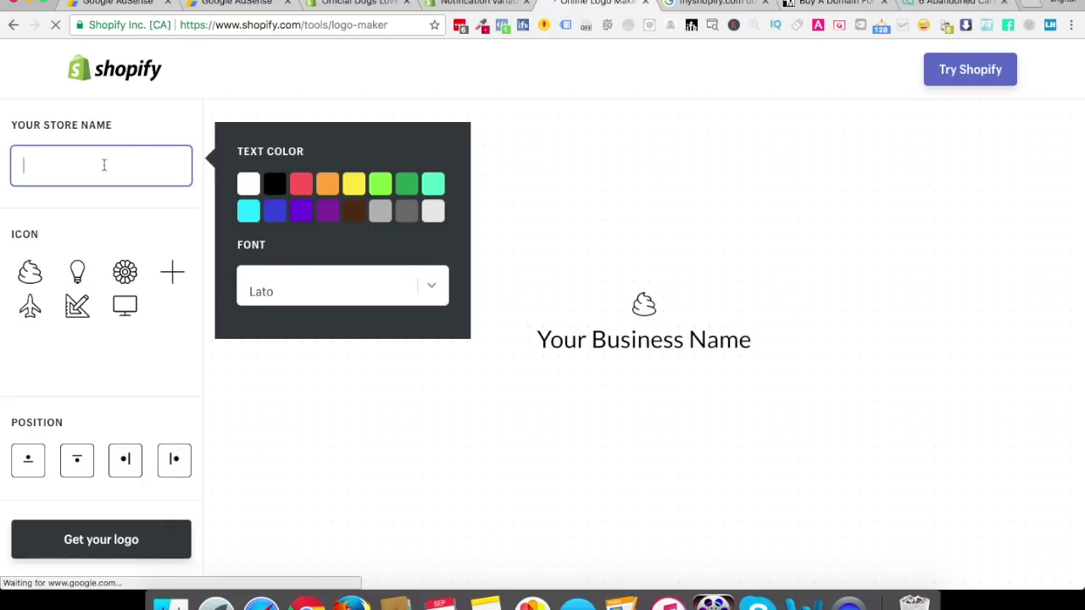
type("Official")
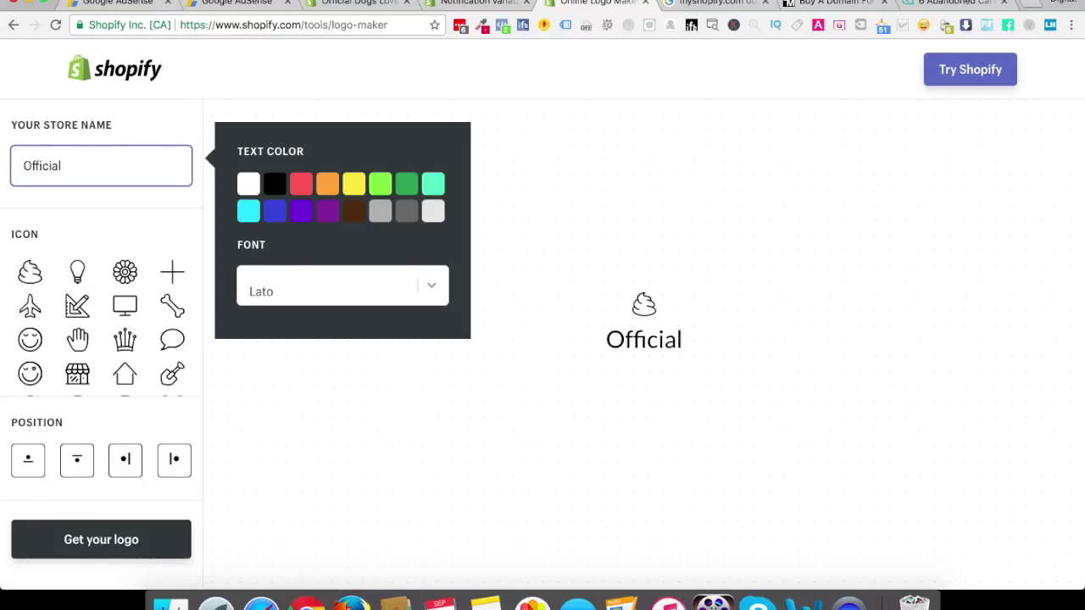
type(" Dogs o")
key("BackSpace")
key("BackSpace")
type("over")
key("BackSpace")
key("BackSpace")
key("BackSpace")
key("BackSpace")
key("BackSpace")
type("Lover")
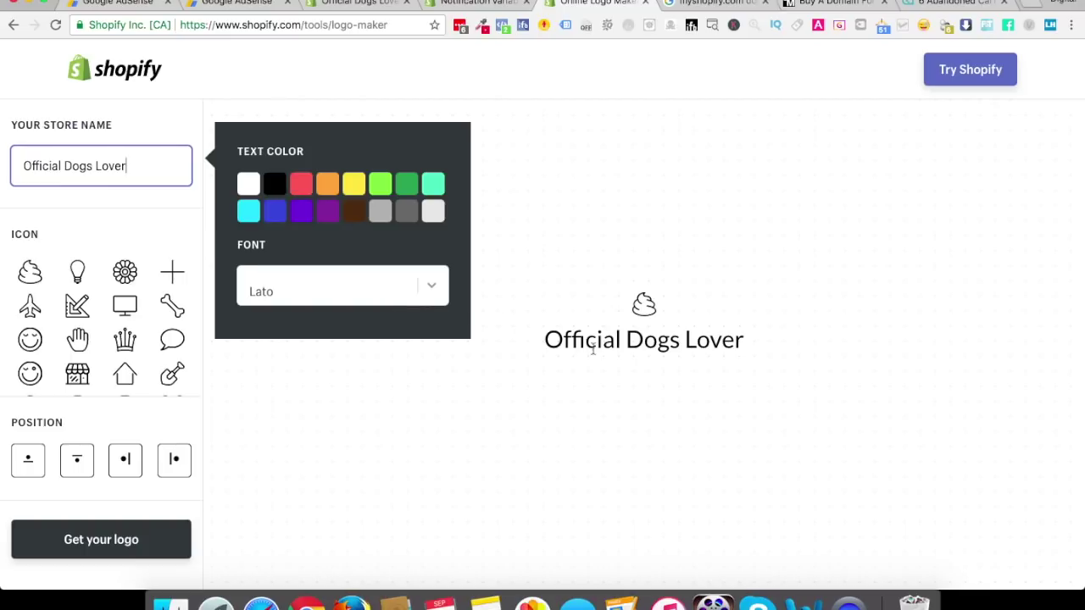
Set the logo font to Oswald, after trying Quicksand, and choose the bone icon
left_click(424, 289)
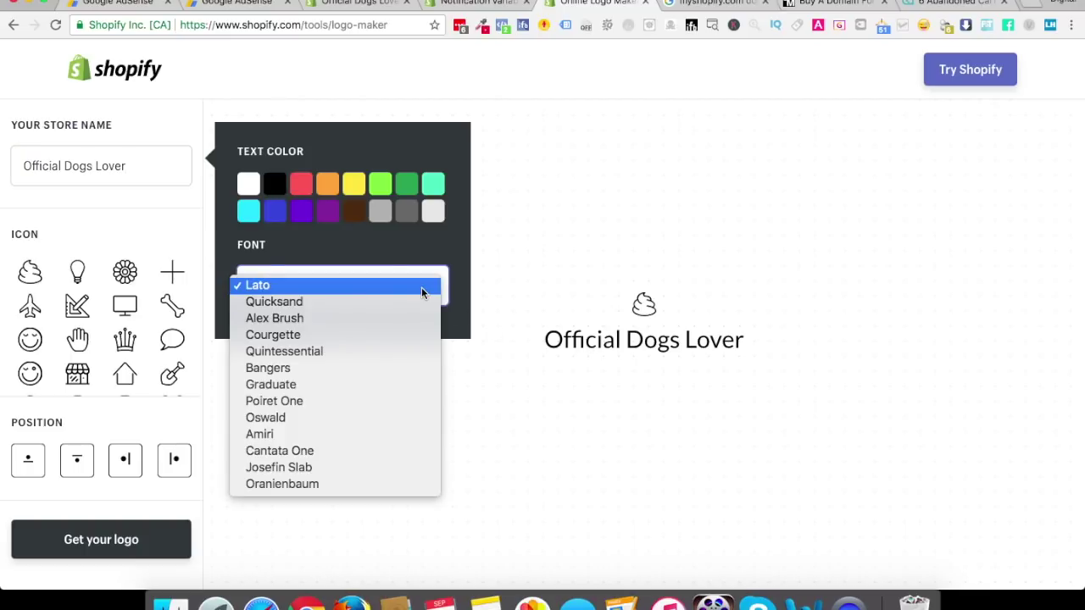
left_click(305, 416)
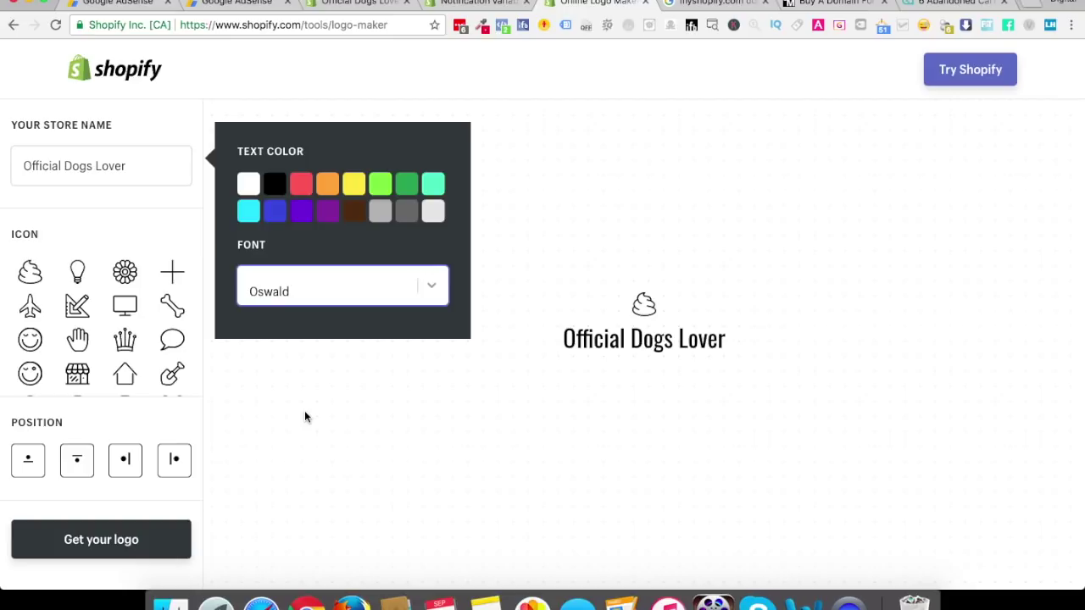
left_click(288, 292)
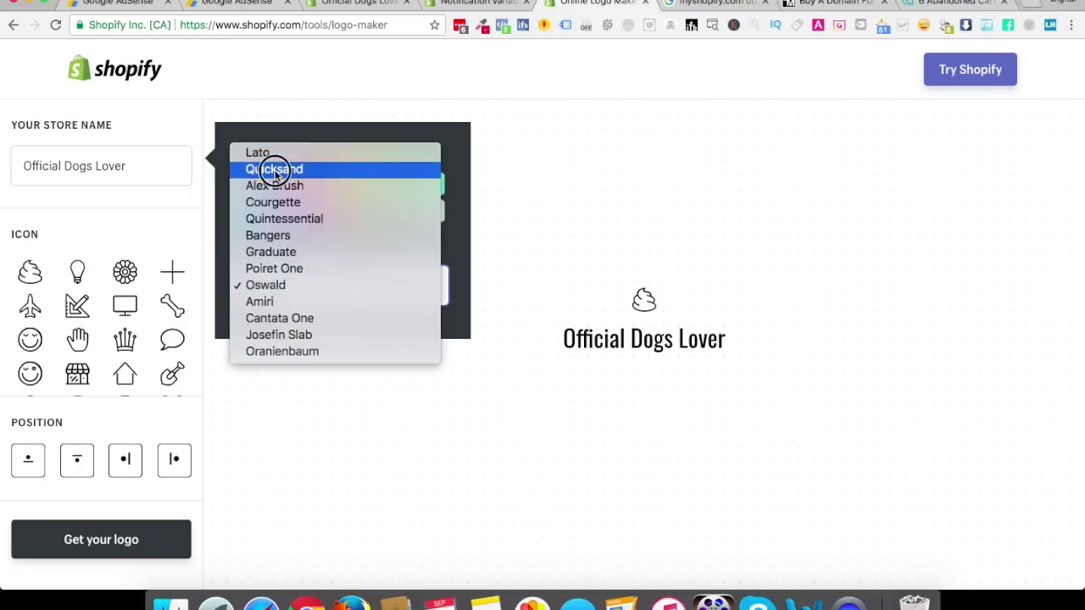
left_click(273, 168)
left_click(296, 286)
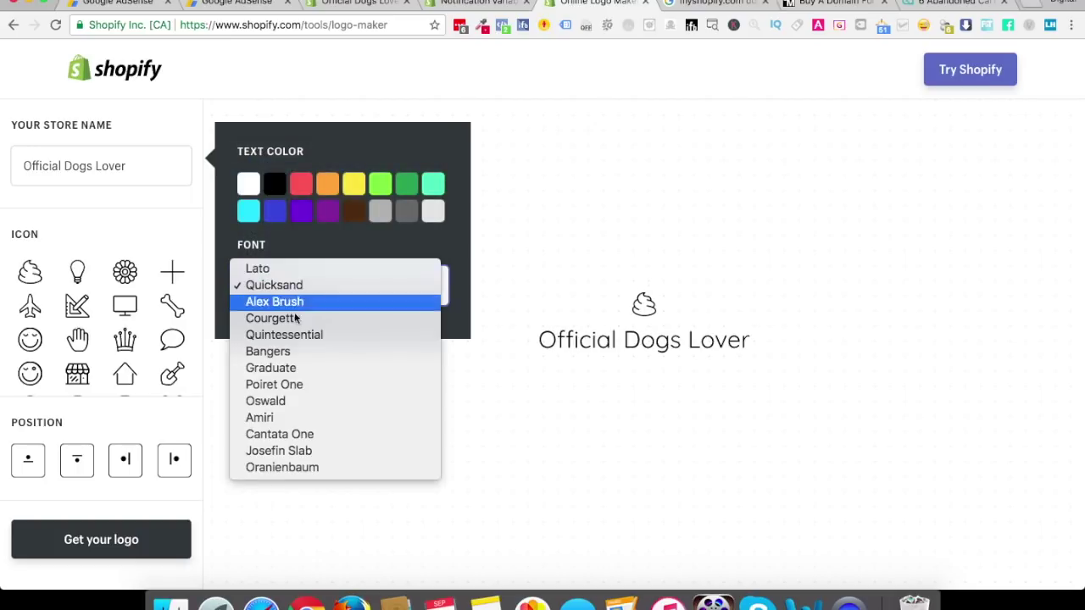
left_click(292, 400)
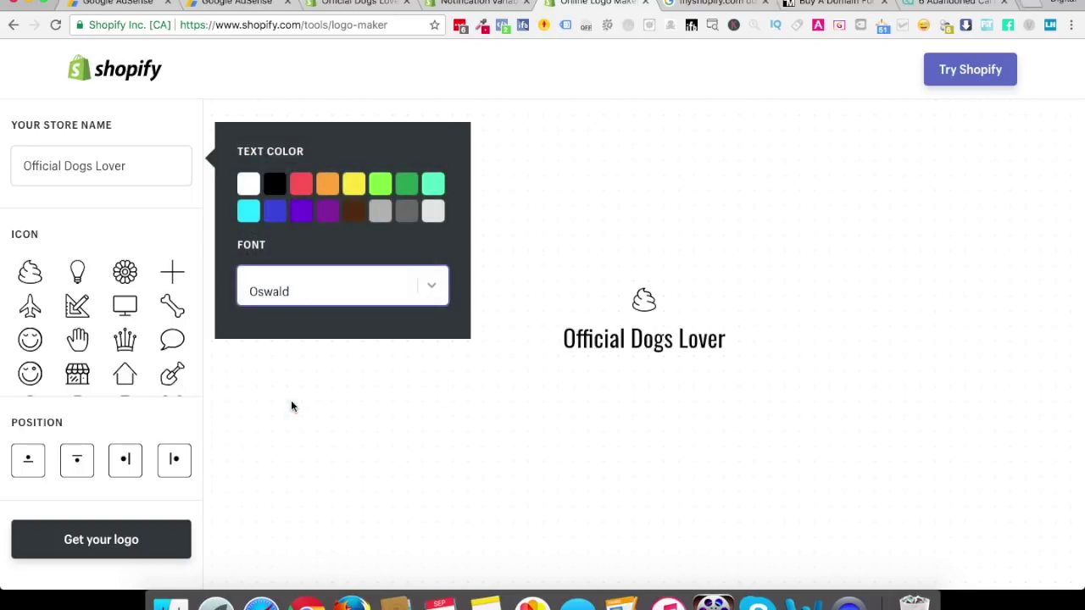
left_click(172, 307)
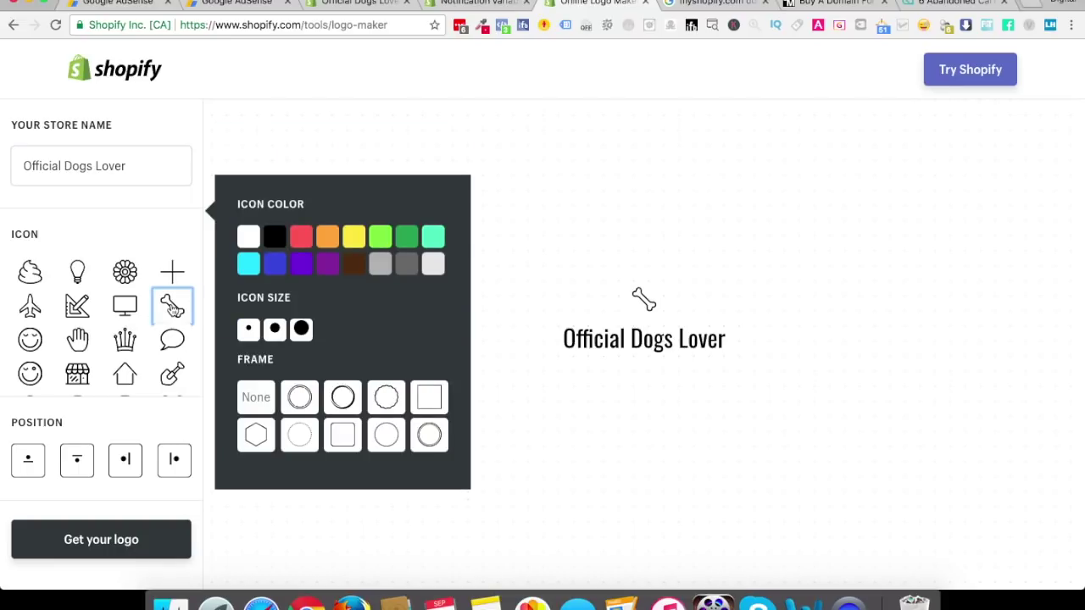
Make the bone icon medium-sized with a bold circle frame
scroll(89, 331, "down", 5)
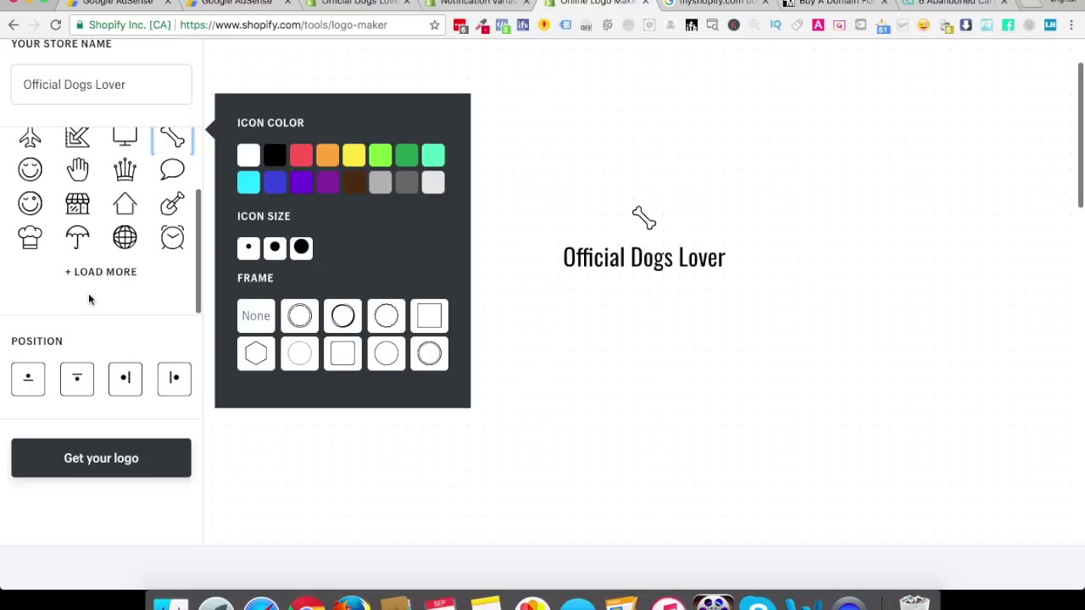
scroll(94, 270, "down", 2)
scroll(96, 271, "up", 2)
scroll(96, 271, "up", 3)
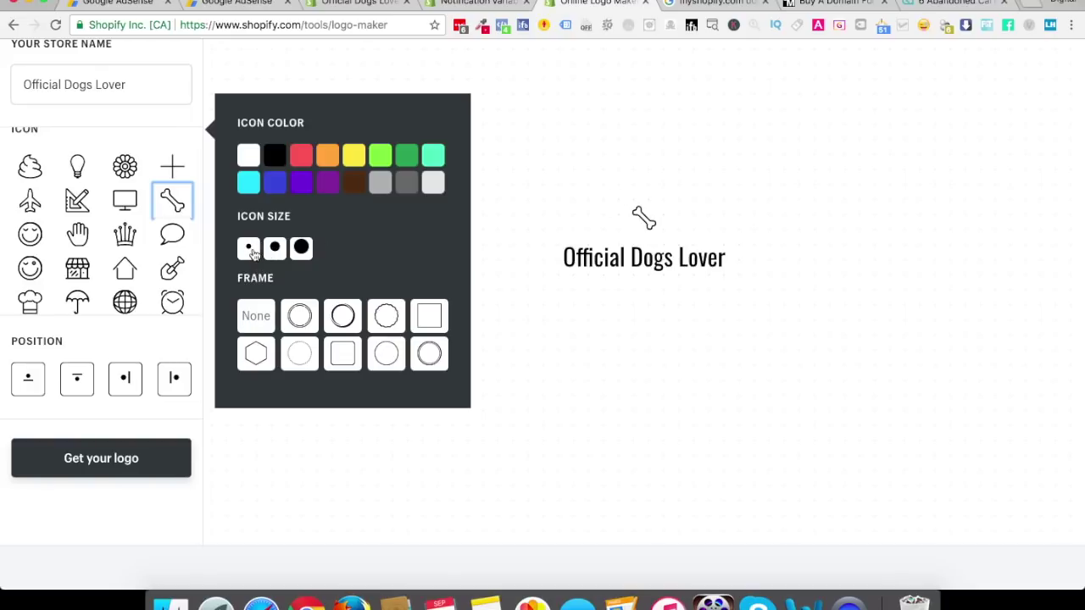
left_click(303, 248)
left_click(277, 248)
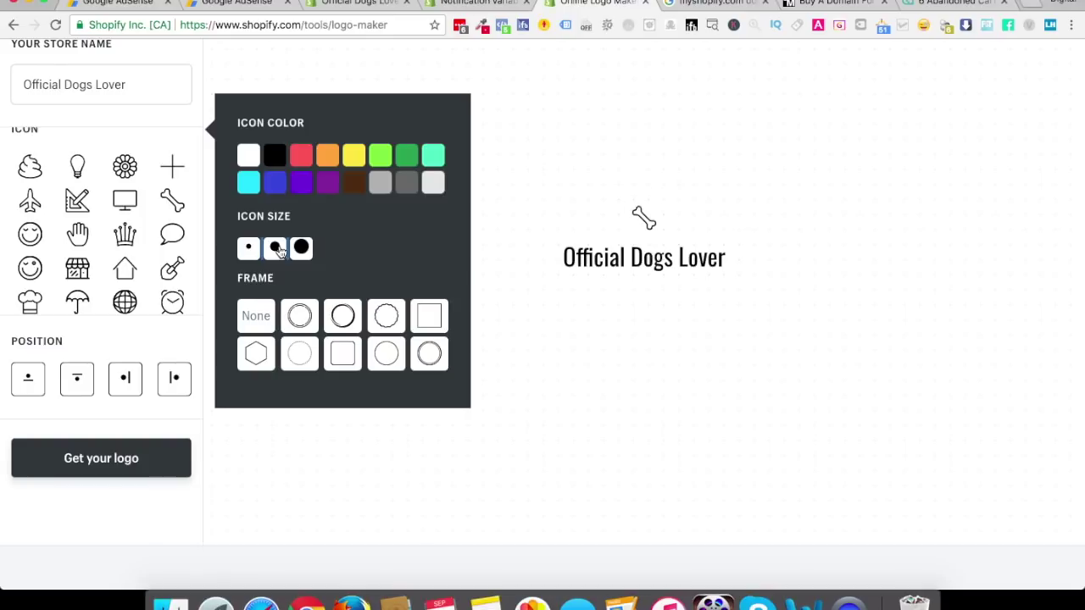
left_click(296, 316)
left_click(340, 318)
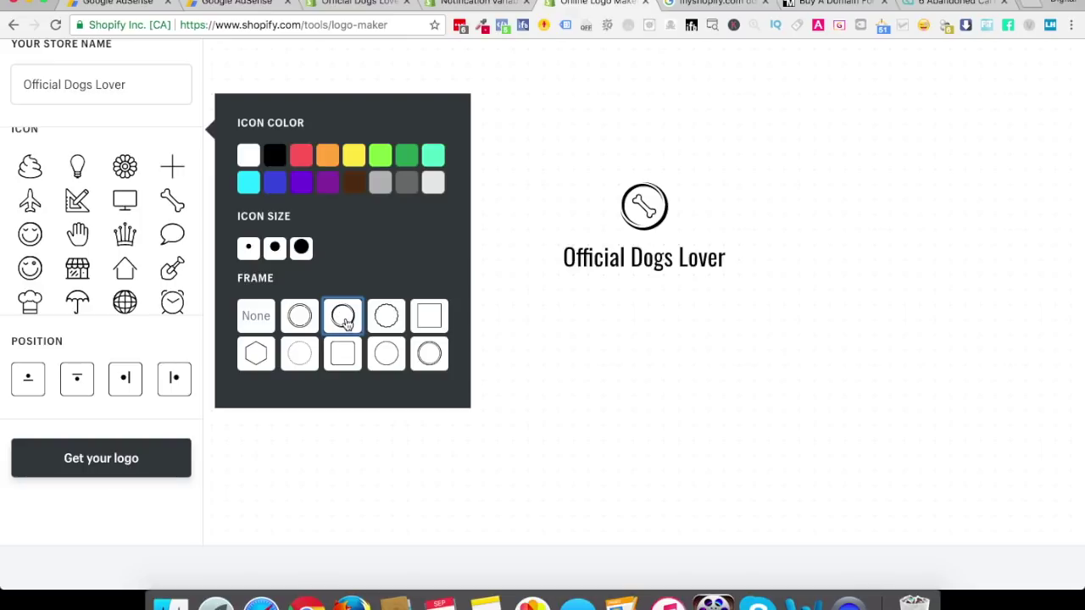
Position the icon to the left of the text after trying each layout
left_click(28, 383)
left_click(74, 382)
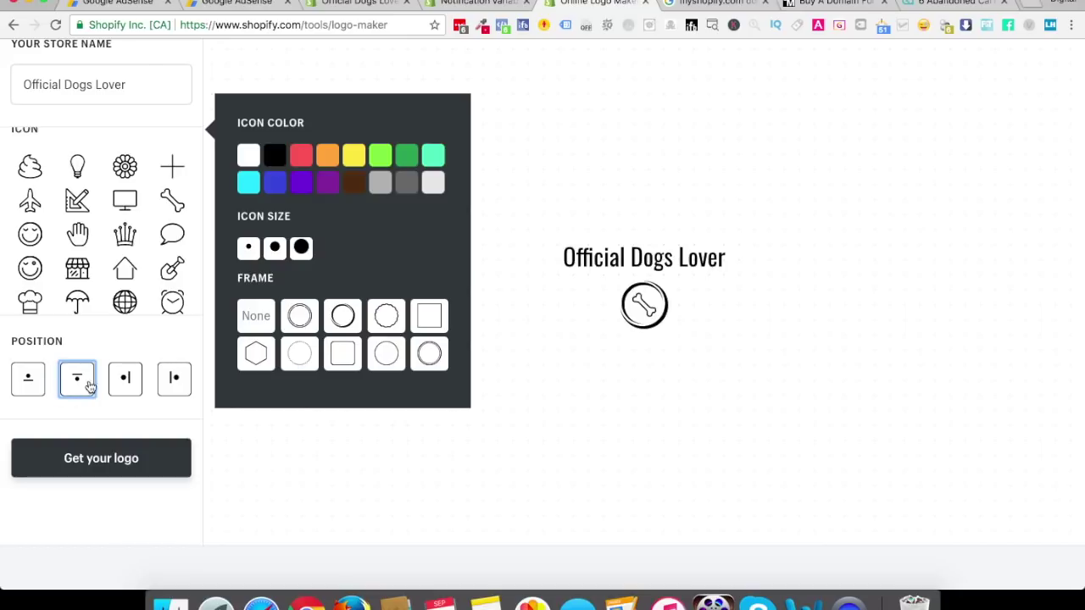
left_click(127, 384)
left_click(176, 382)
left_click(126, 383)
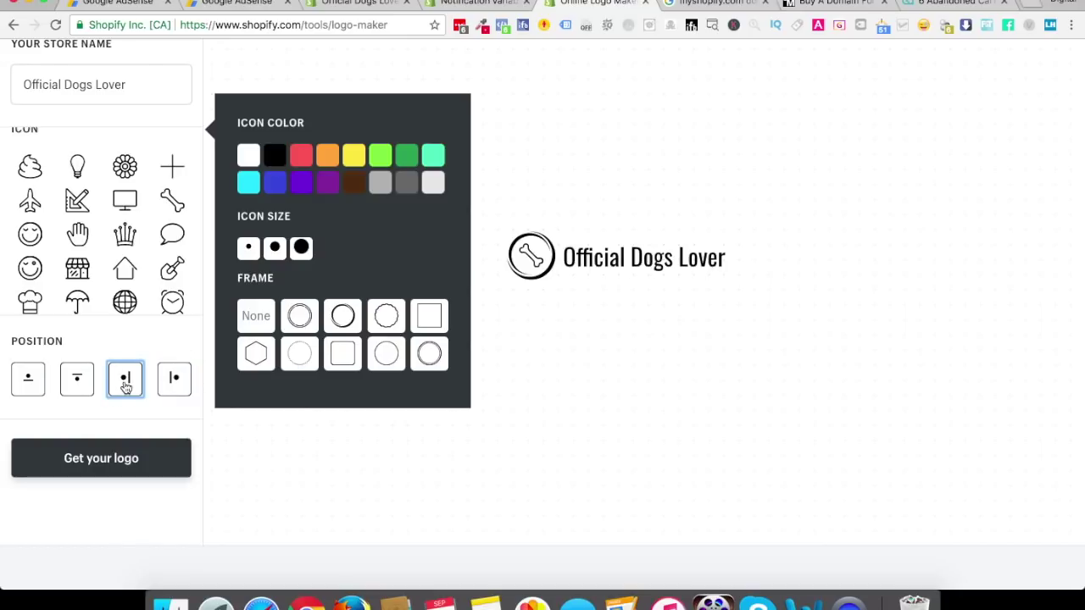
Keep the name as 'Official Dogs Lover' after trying all caps, and request the logo
left_click(78, 94)
type("FF")
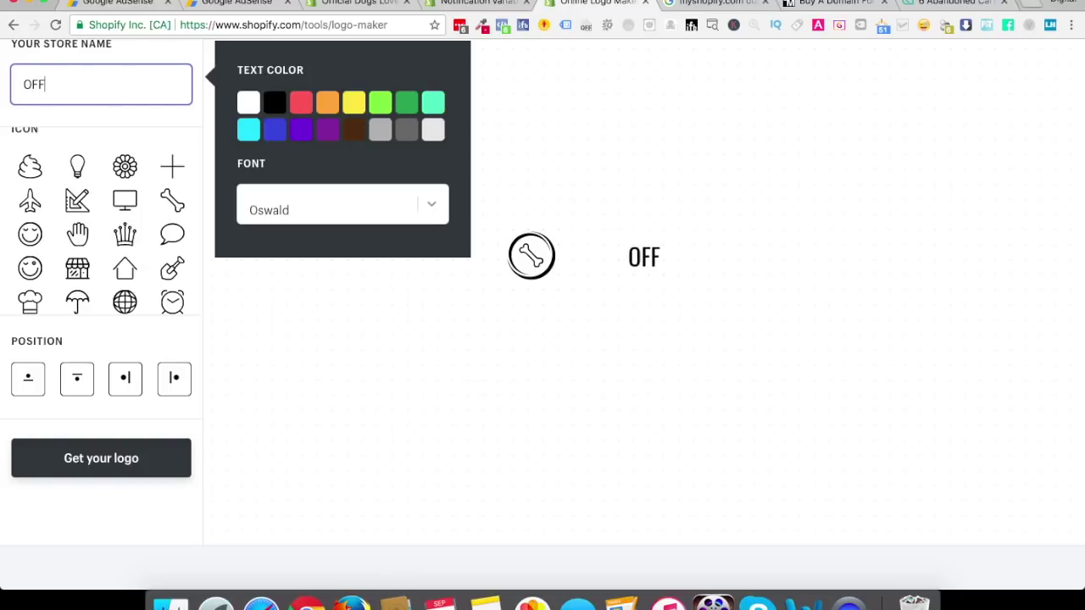
type("ICIAL DOGS LOVER")
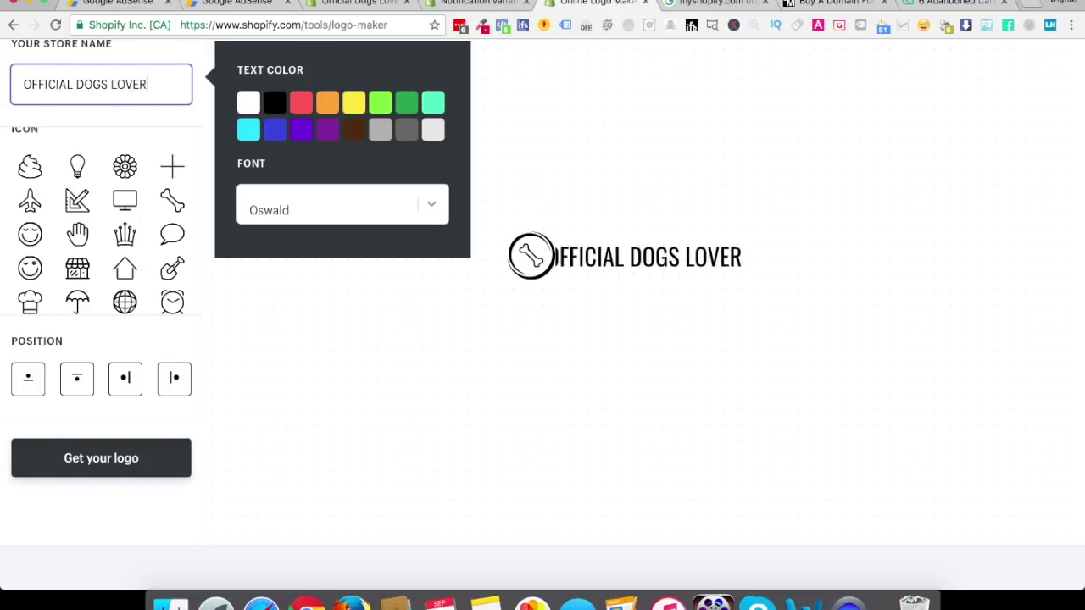
triple_click(54, 91)
type("Off")
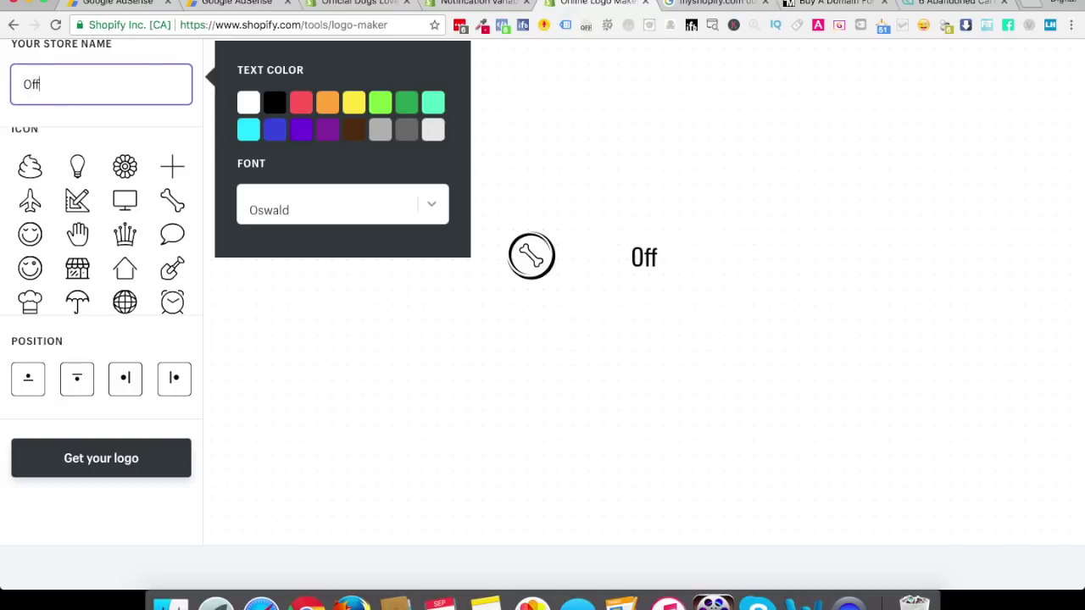
type("icial Dogs Lover")
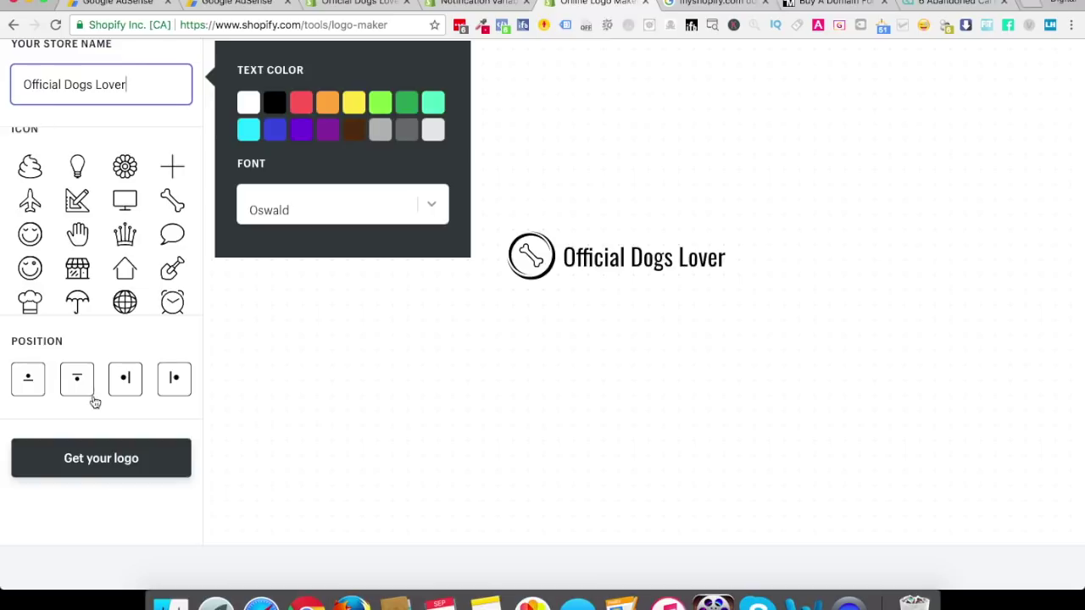
left_click(102, 457)
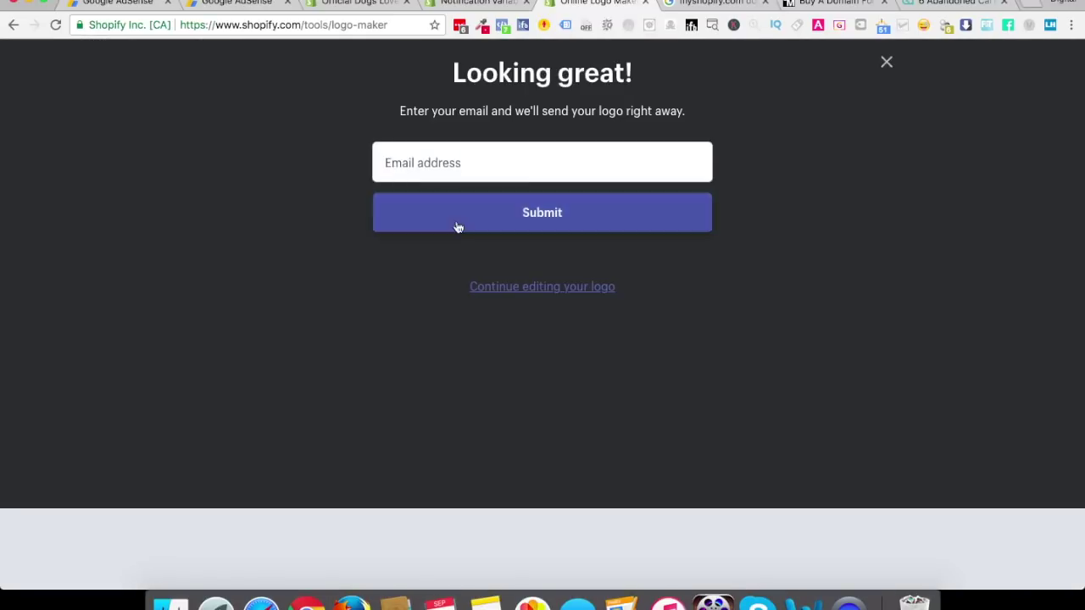
Submit the user's email address to receive the logo and close the store sign-up offer
left_click(470, 163)
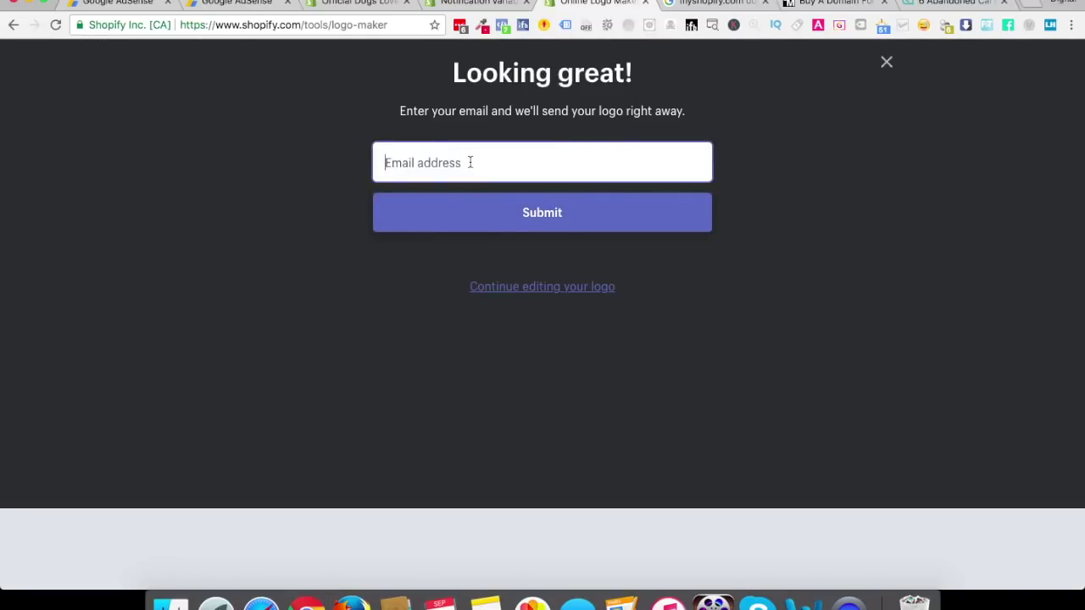
type("ime")
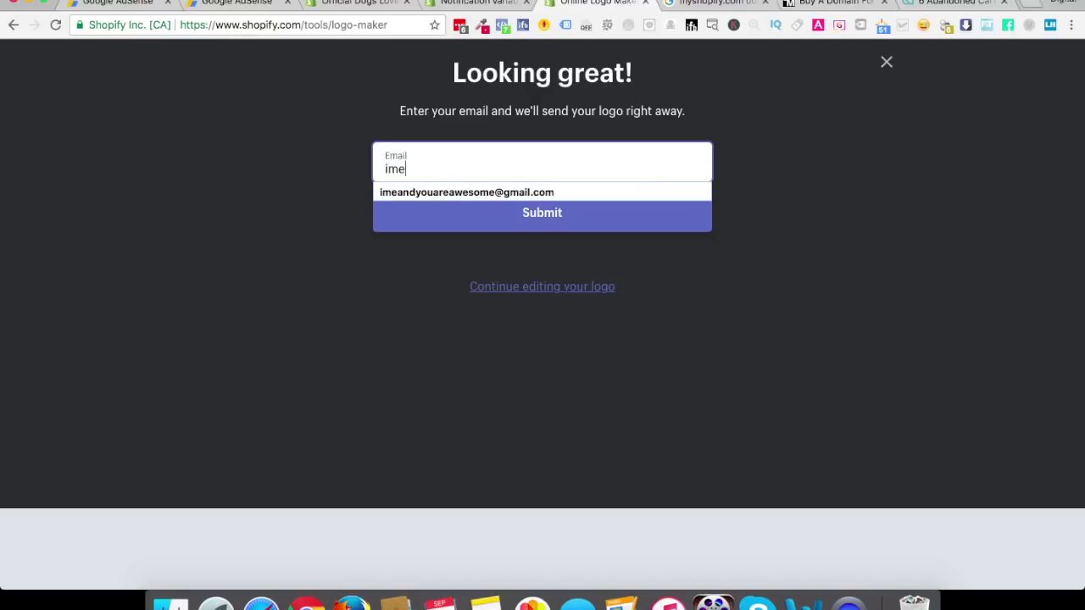
type("and")
key("Down")
key("Return")
key("Return")
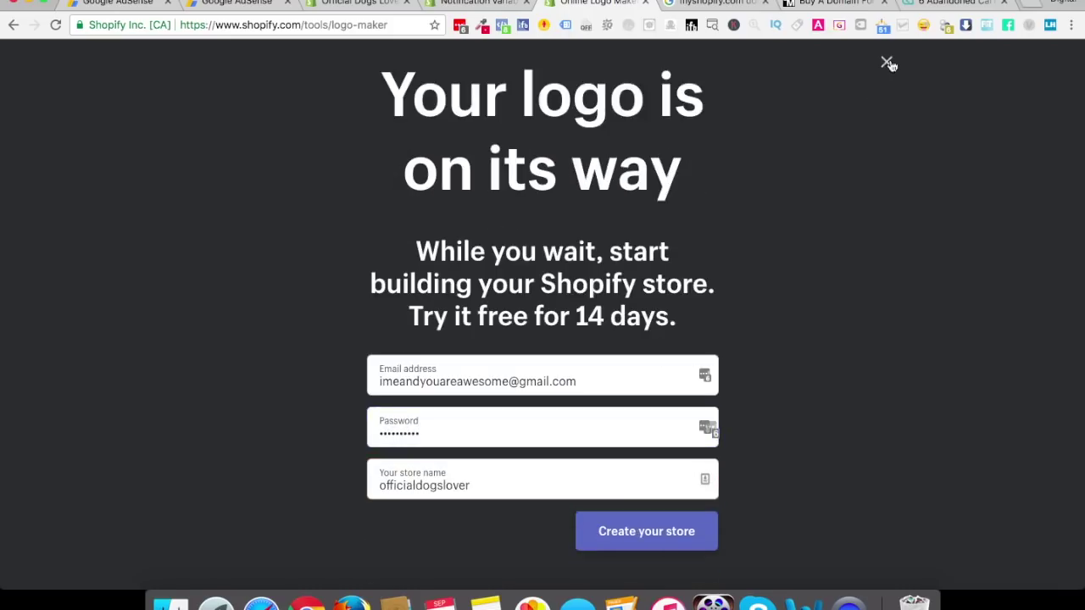
left_click(887, 62)
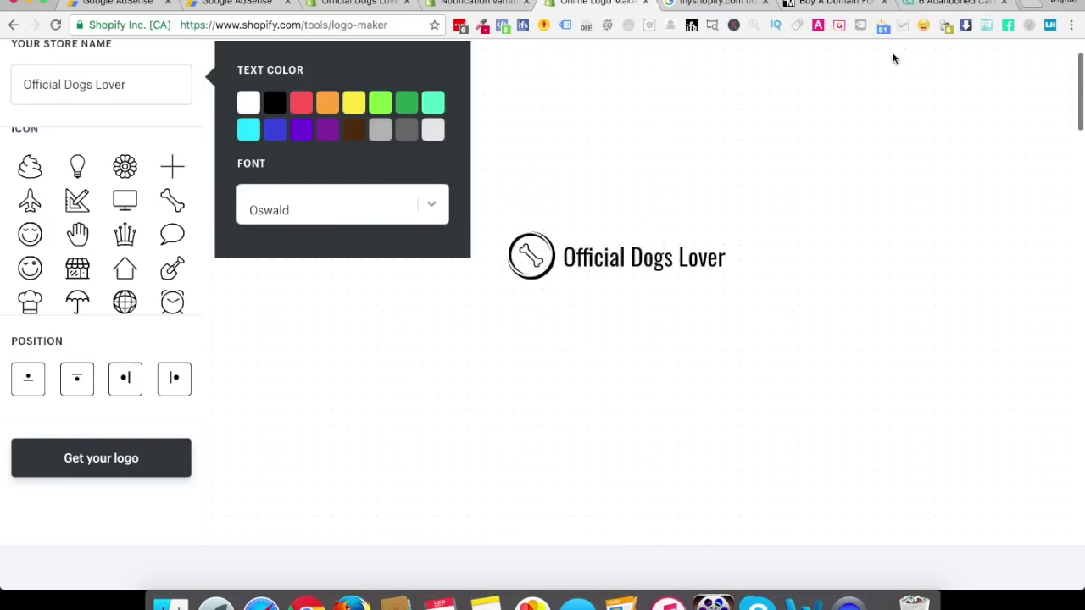
Open the logo email in Gmail and follow its link to download the PNG
left_click(721, 5)
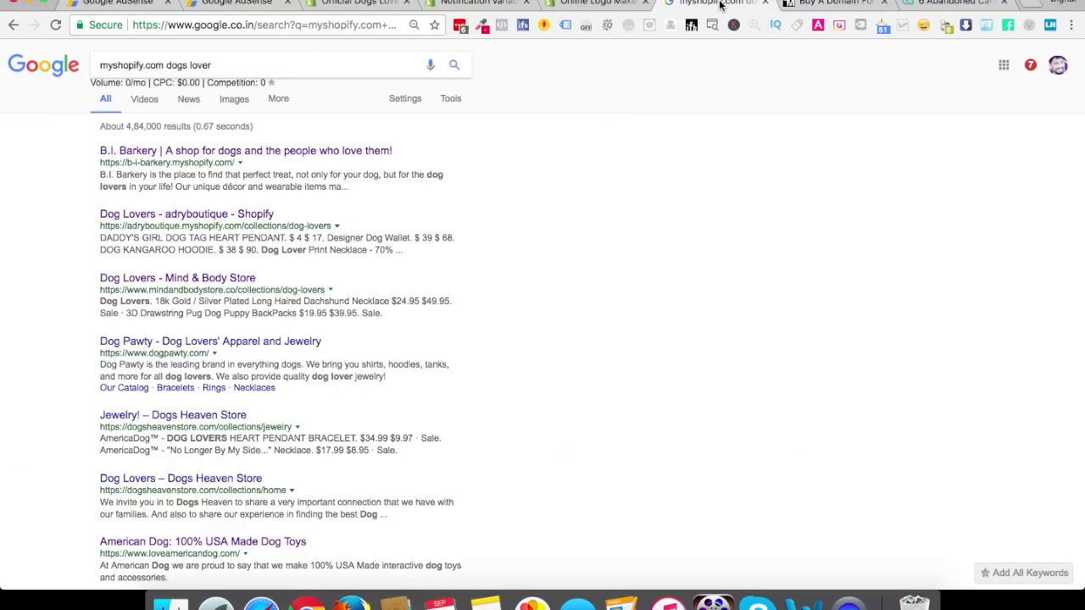
left_click(256, 23)
type("gmail.com")
key("Return")
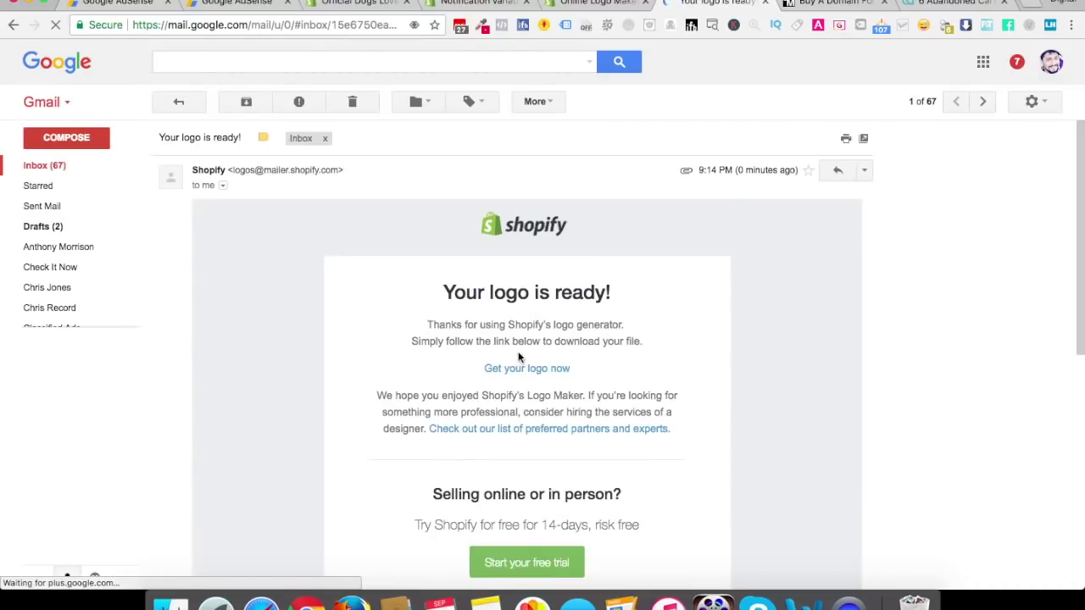
left_click(527, 369)
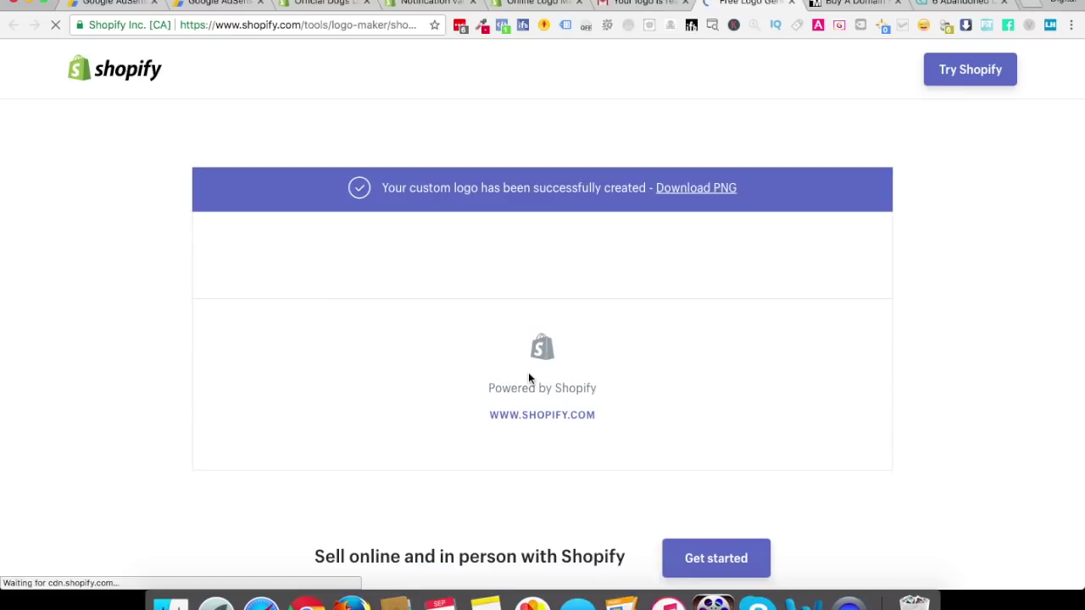
left_click(716, 188)
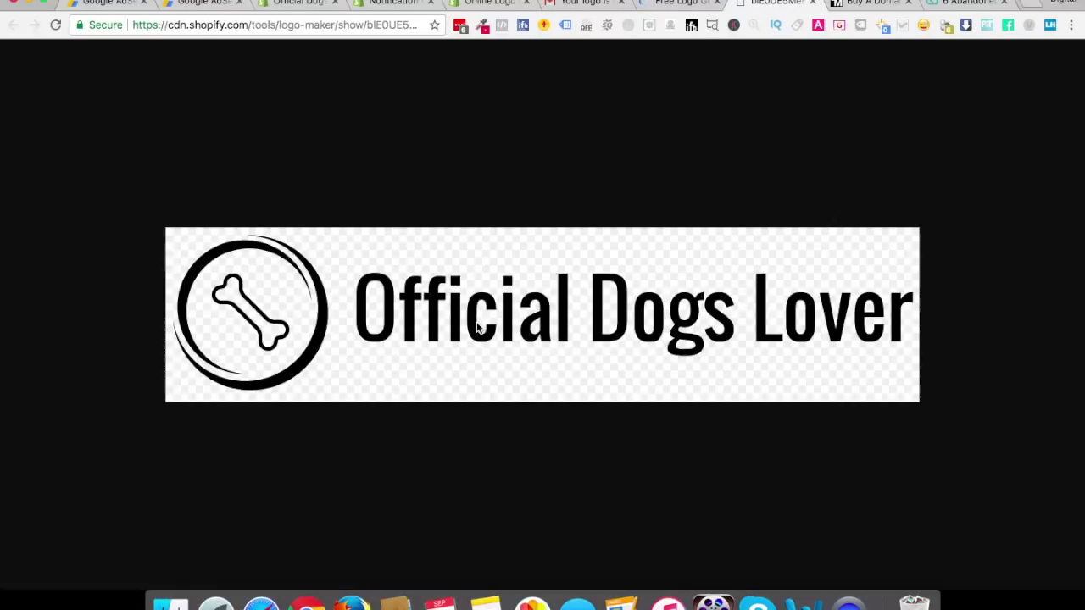
Save the full-size logo image as a PNG into Downloads
right_click(478, 328)
left_click(499, 346)
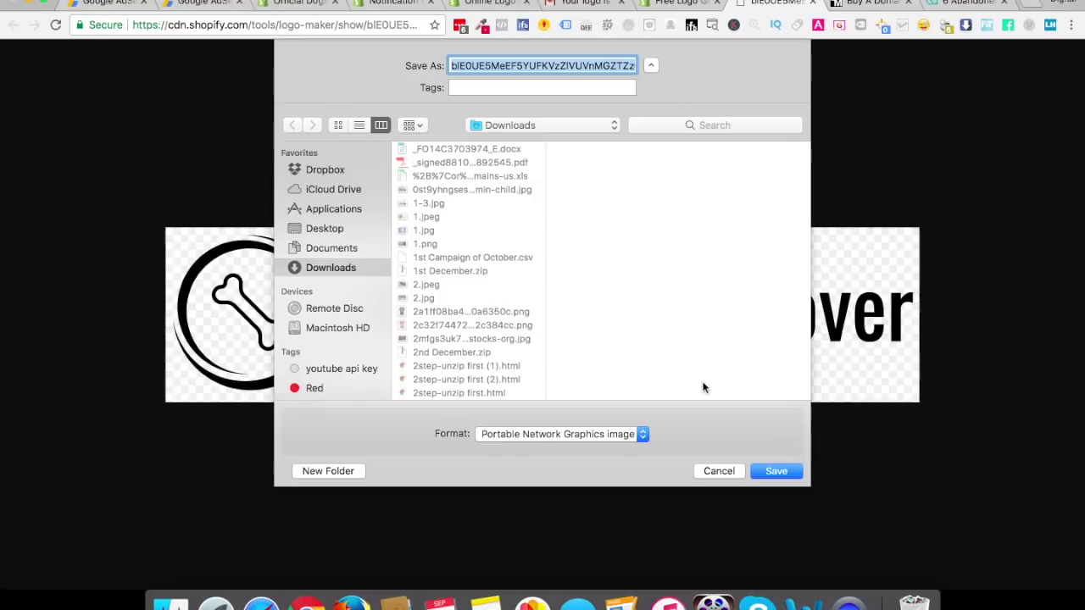
left_click(776, 472)
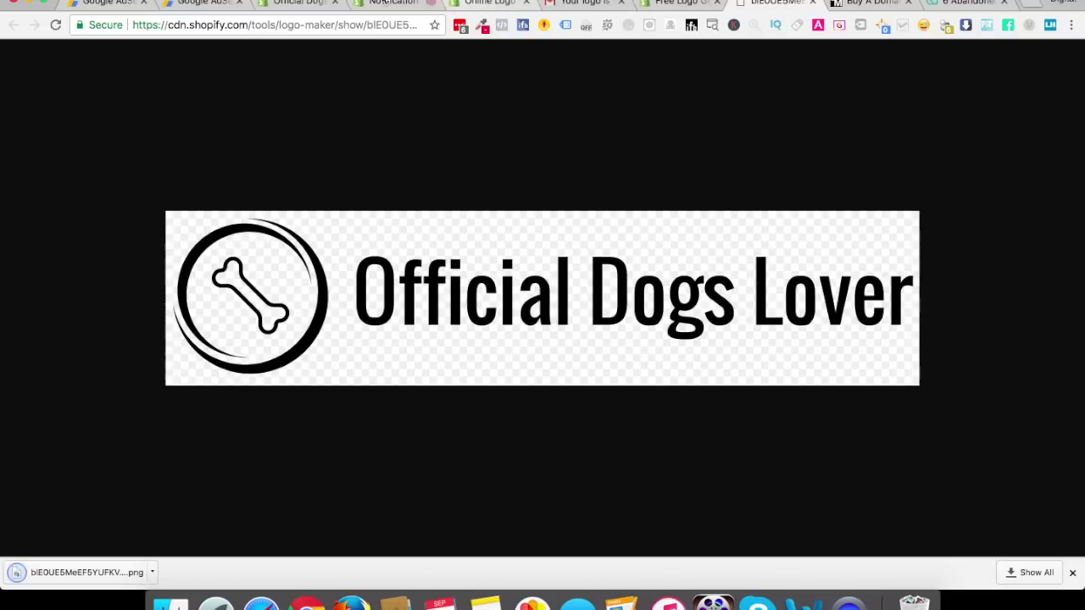
left_click(391, 3)
left_click(487, 3)
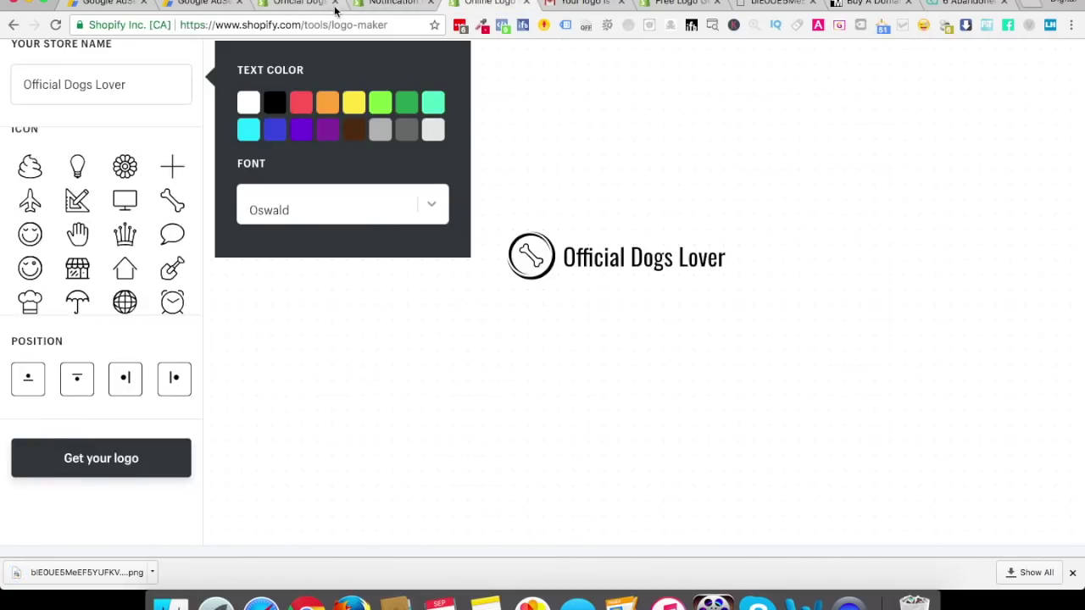
Upload the logo PNG from Downloads as the Brooklyn header's logo image
left_click(296, 5)
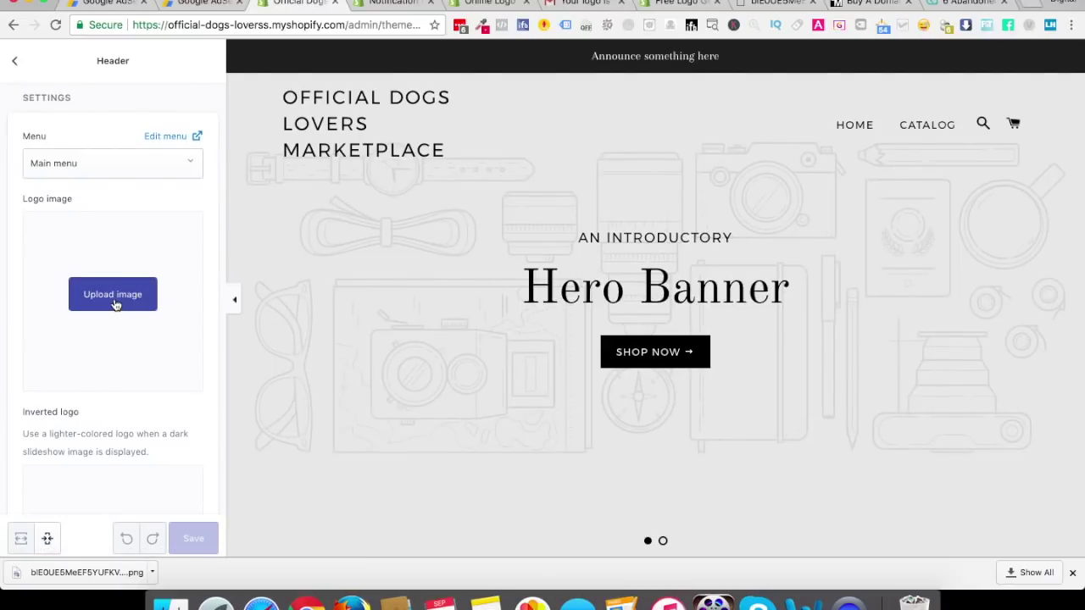
left_click(116, 305)
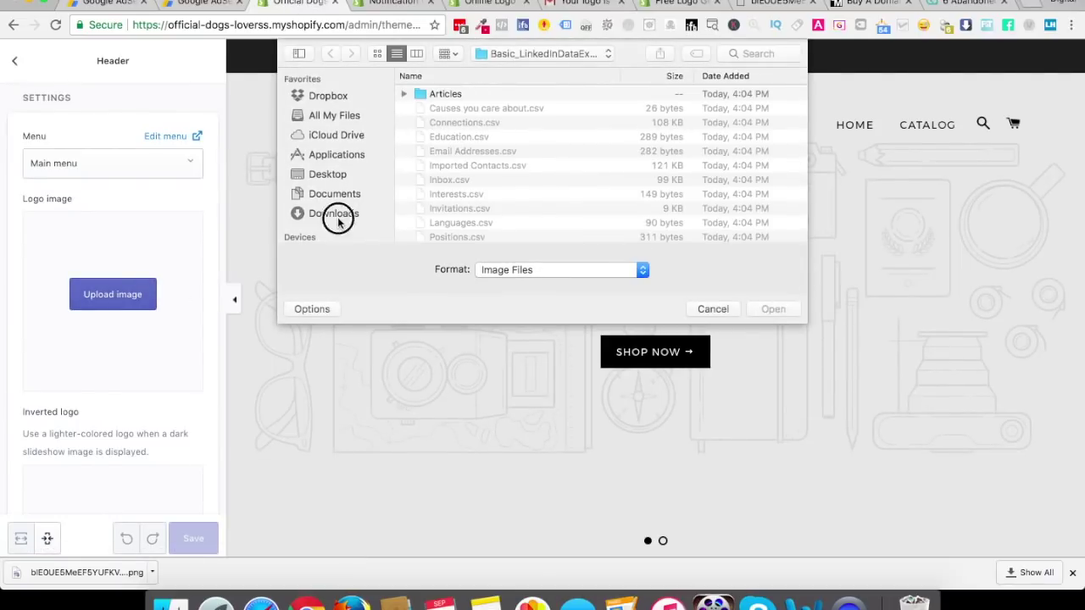
left_click(338, 214)
double_click(434, 91)
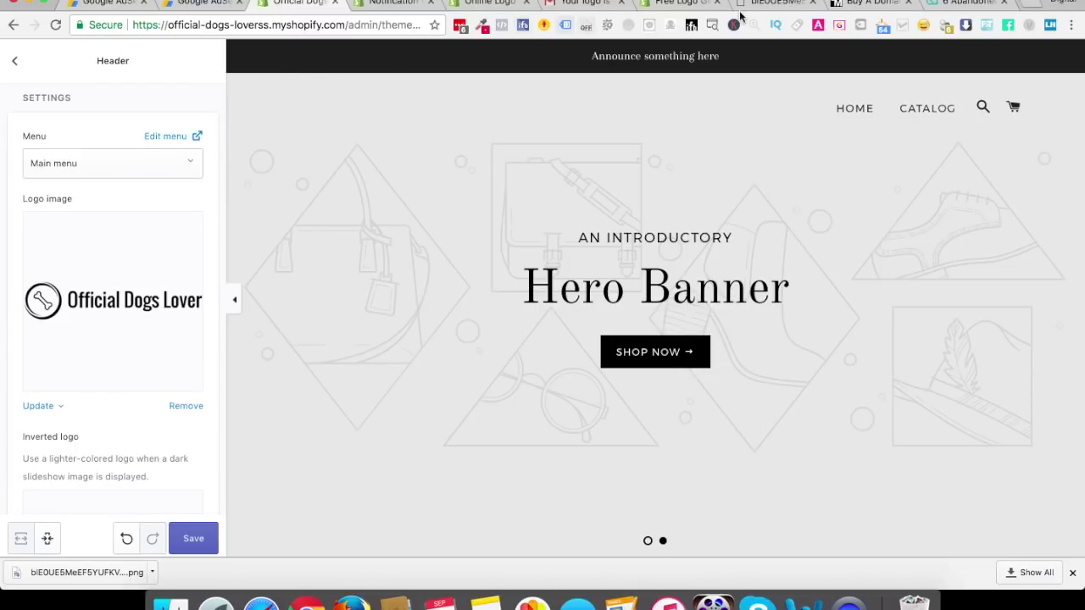
left_click(586, 4)
left_click(676, 4)
left_click(491, 4)
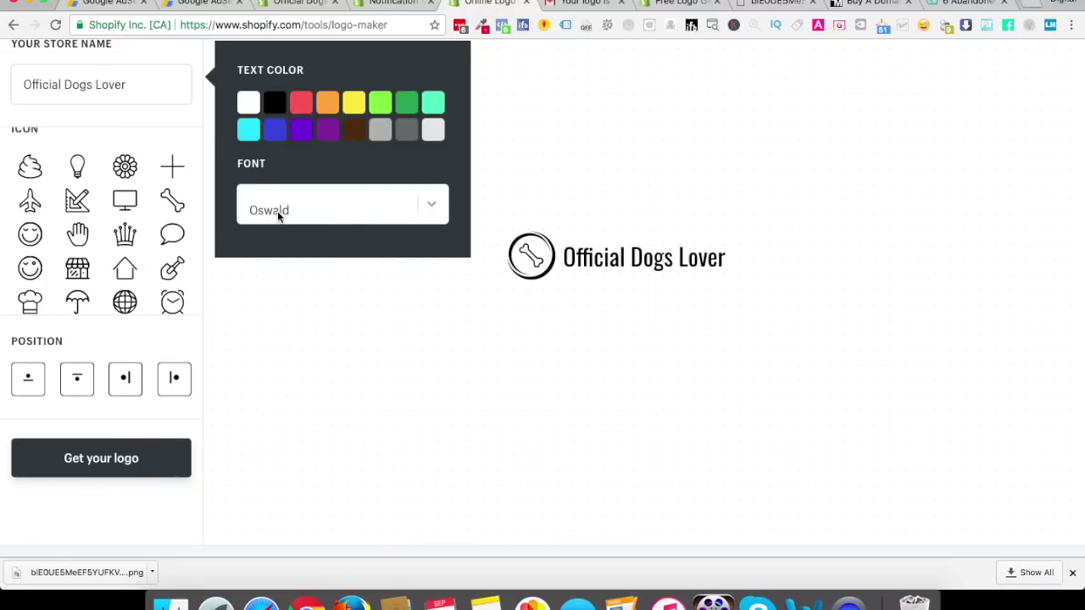
Turn the logo text and the bone icon white, after briefly trying red
left_click(249, 108)
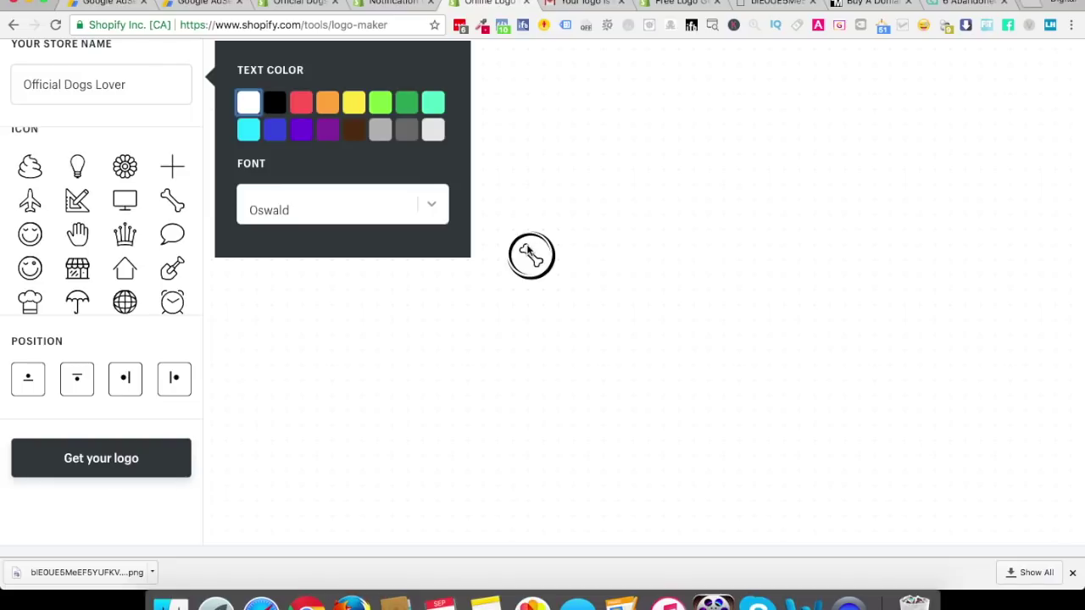
left_click(402, 167)
left_click(530, 258)
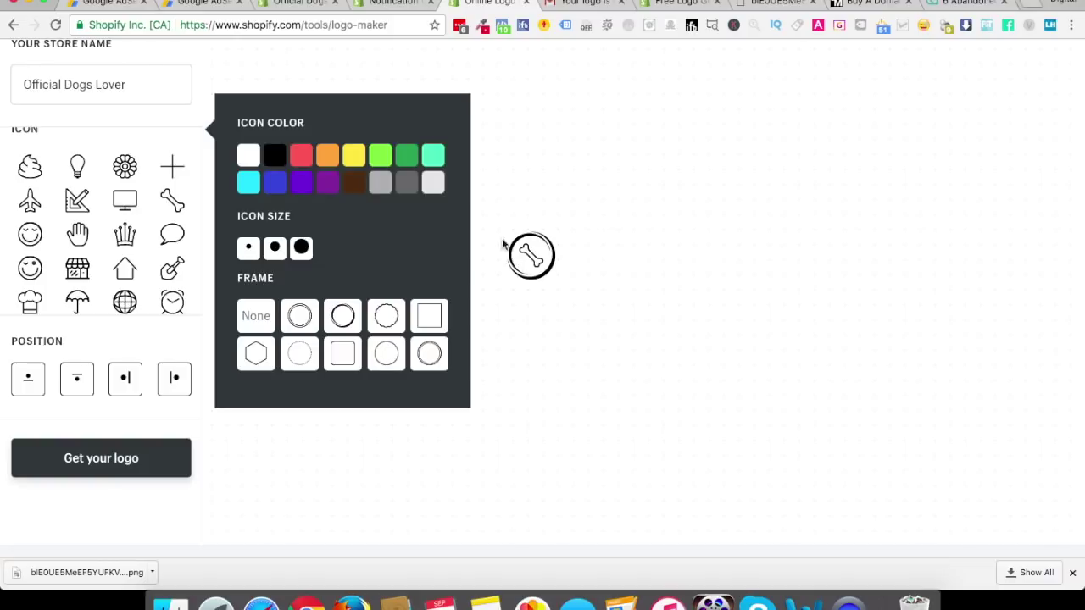
left_click(310, 157)
left_click(247, 158)
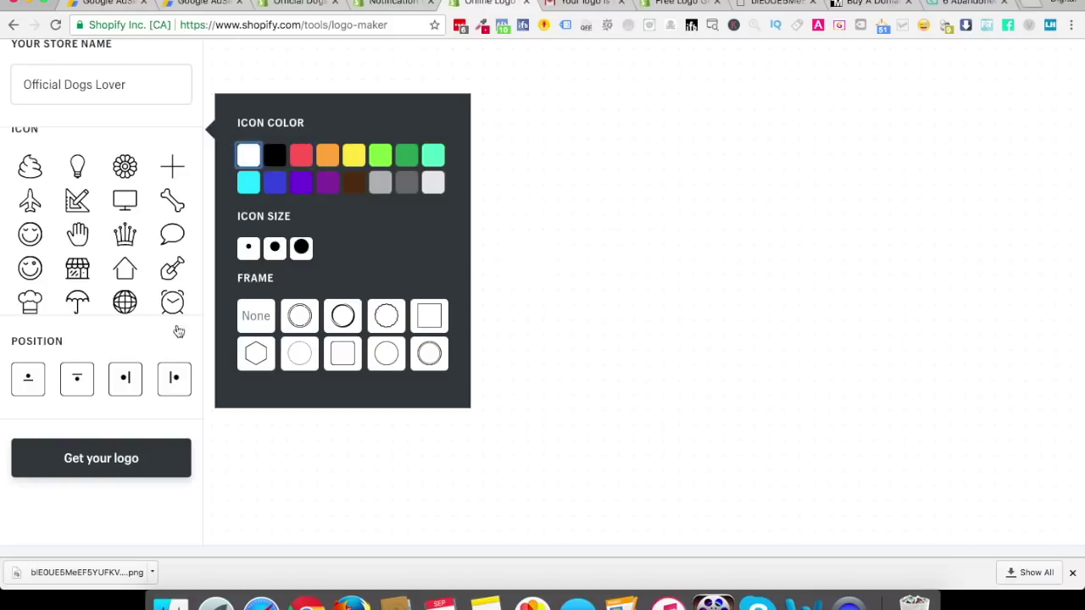
Request the white logo by email using the autofilled address, then check Gmail
left_click(109, 459)
left_click(419, 162)
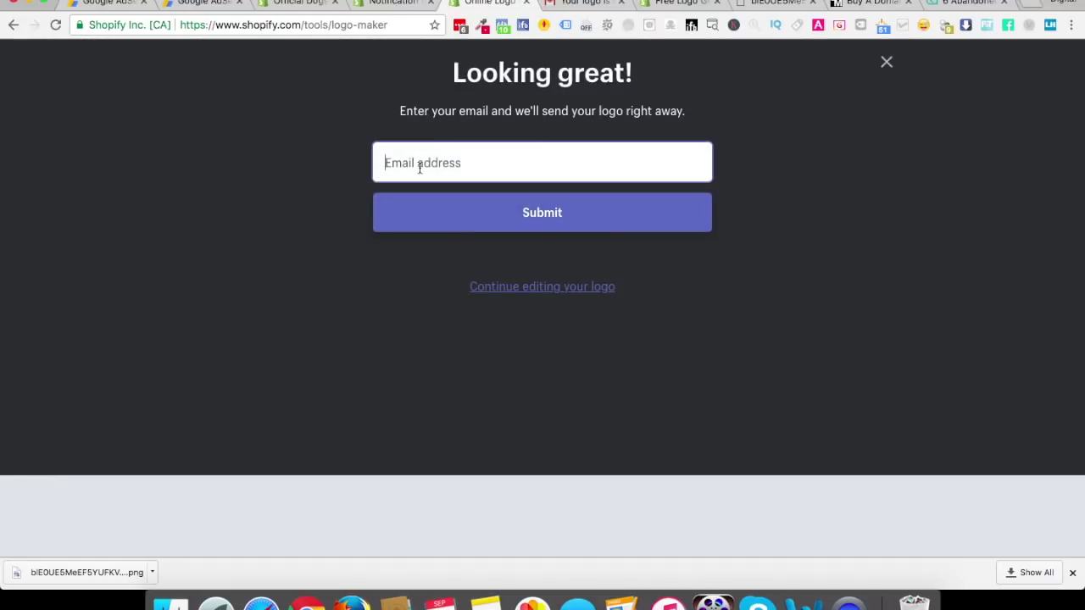
type("ime")
key("Down")
key("Return")
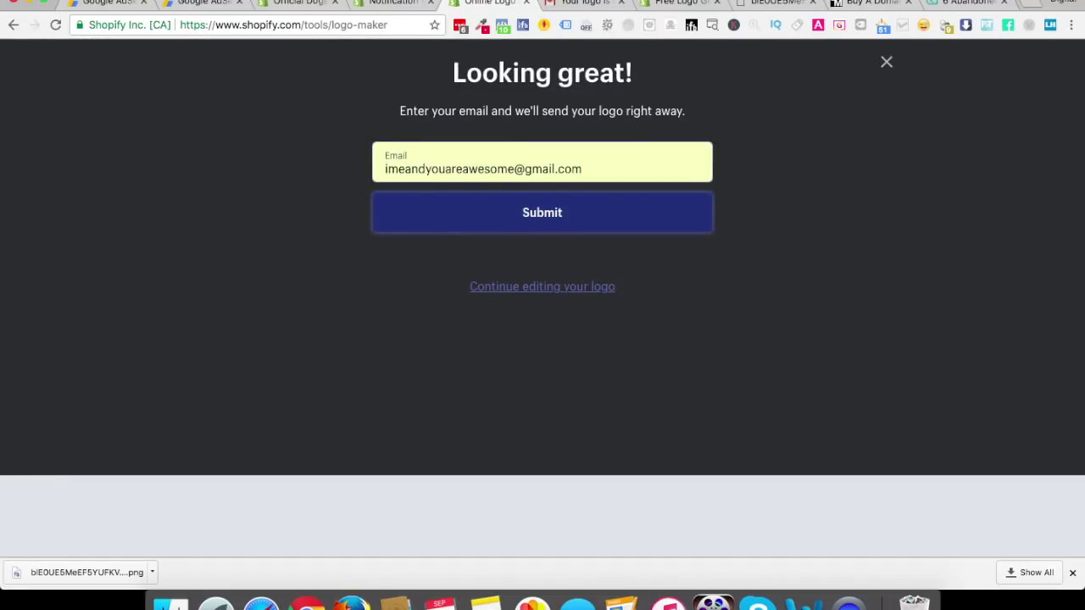
key("Return")
left_click(585, 3)
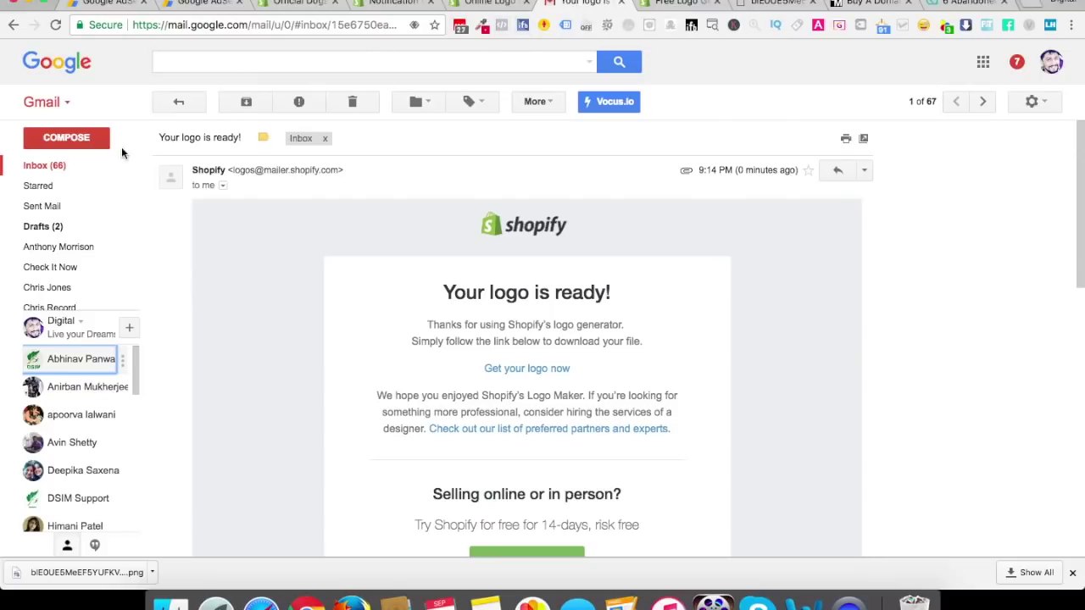
Download the logos.png attachment from the newest 'Your logo is ready!' email as logos (2).png
left_click(49, 167)
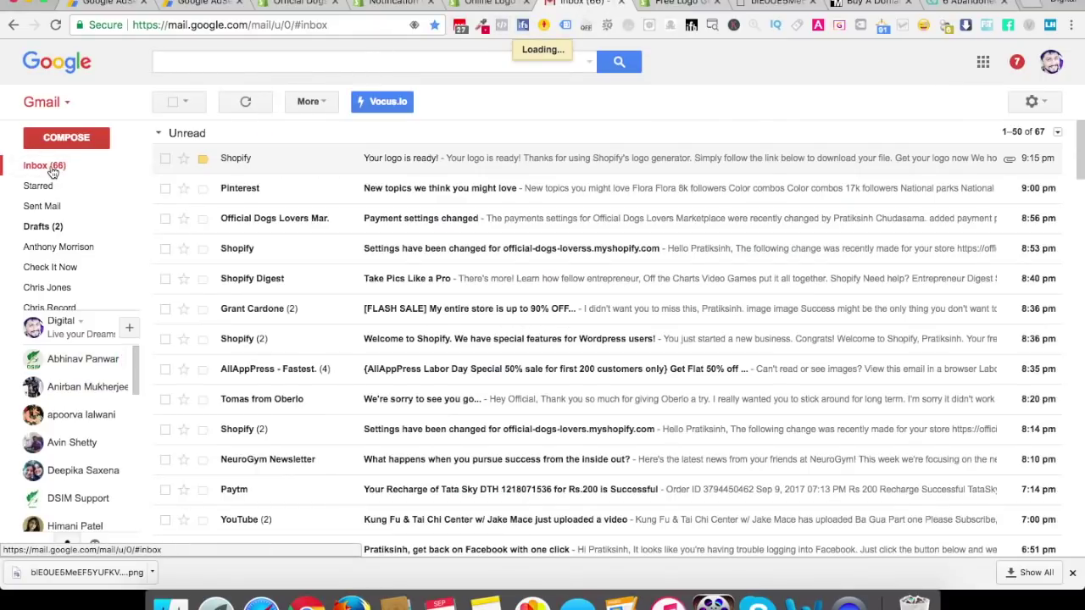
left_click(61, 167)
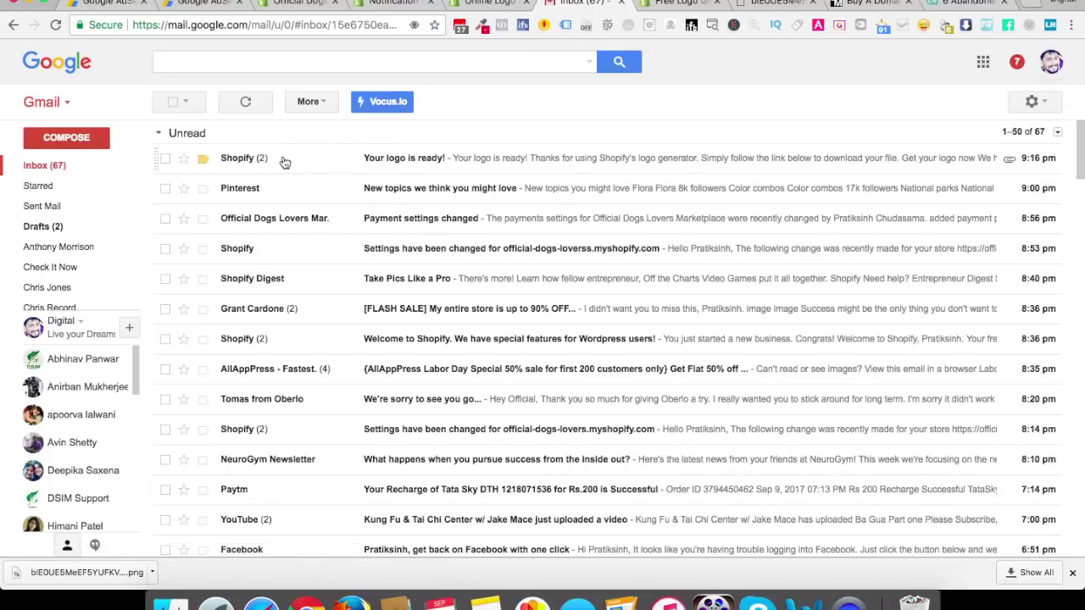
left_click(283, 159)
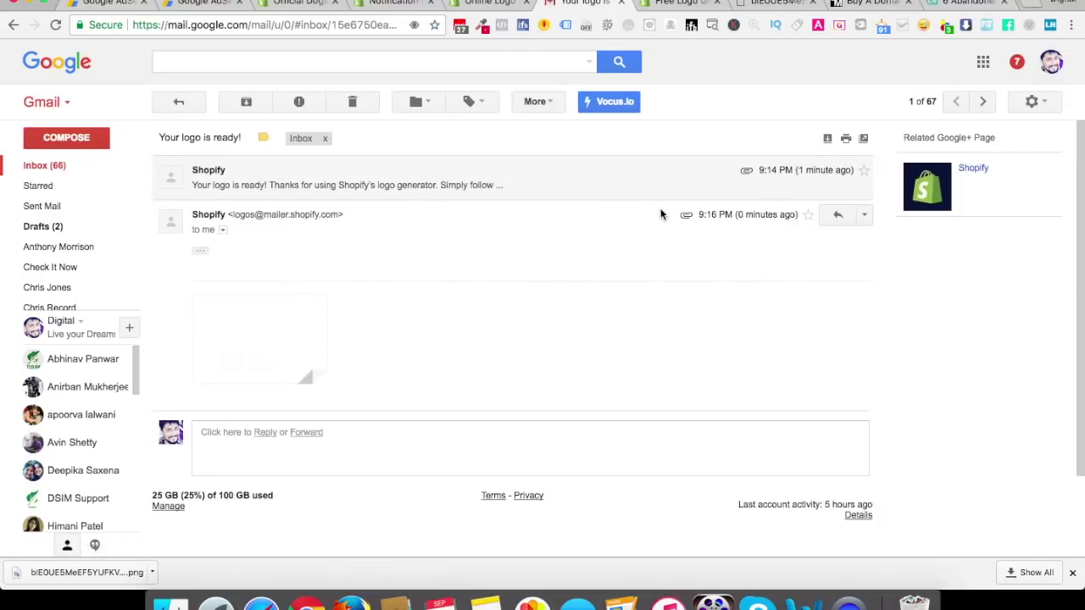
left_click(283, 336)
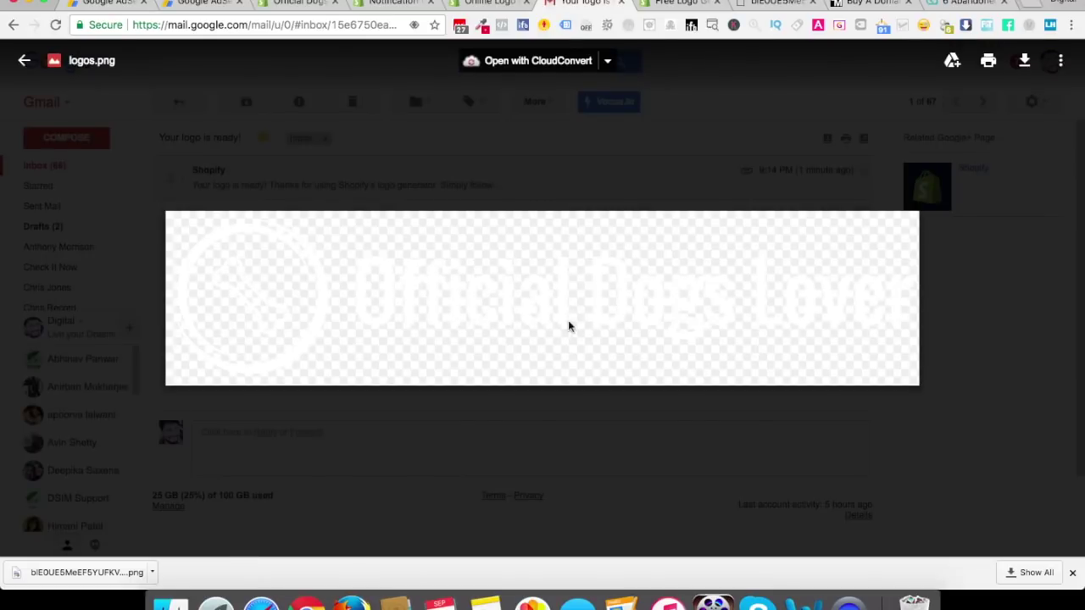
left_click(1024, 60)
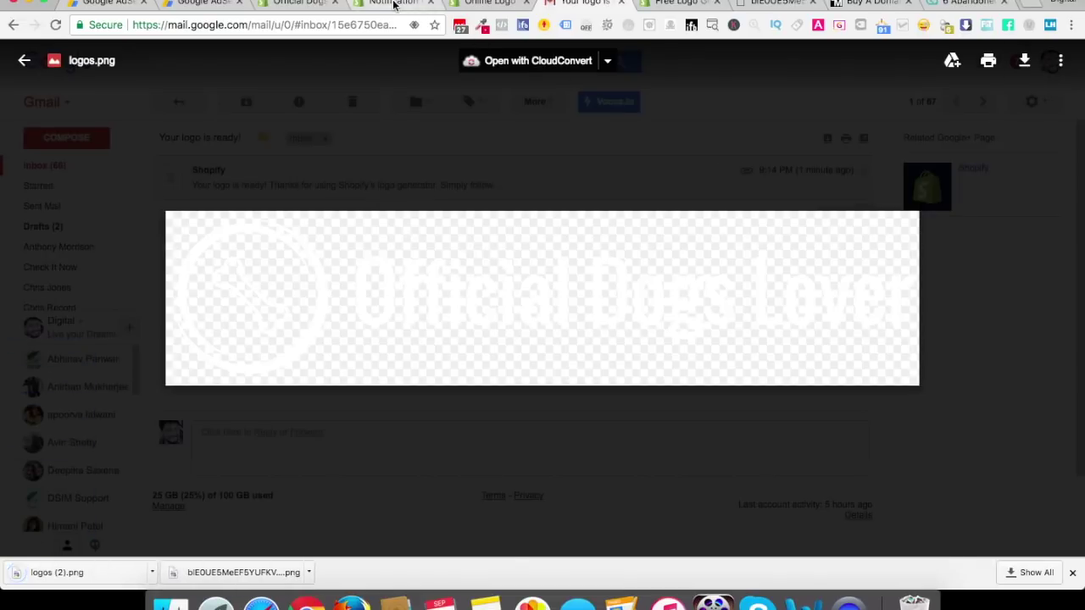
left_click(395, 5)
left_click(303, 4)
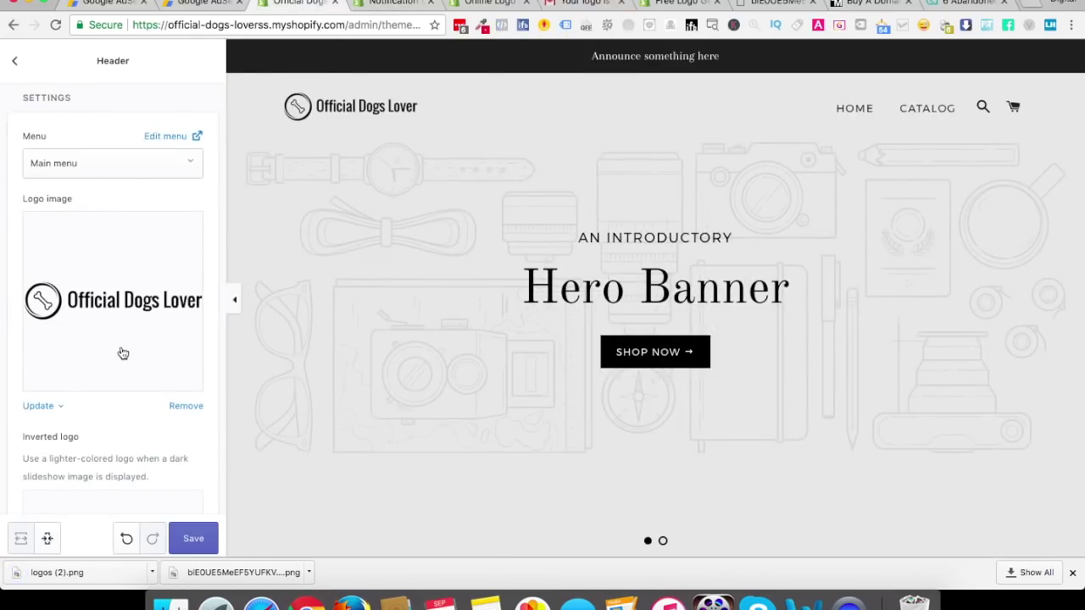
Remove the current header logo and upload logos (2).png in its place
left_click(184, 408)
left_click(92, 274)
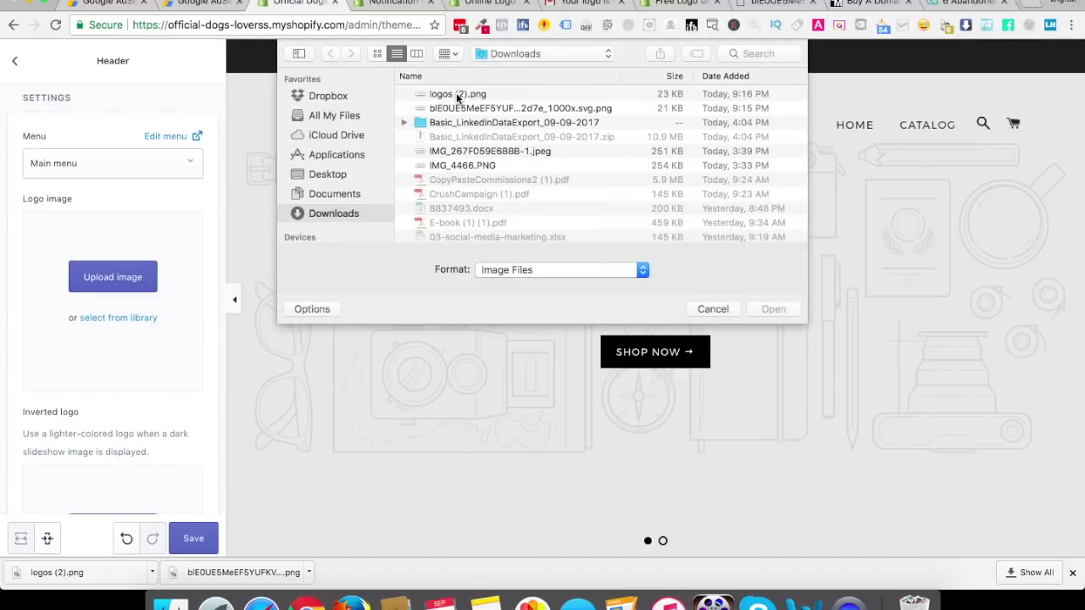
double_click(457, 95)
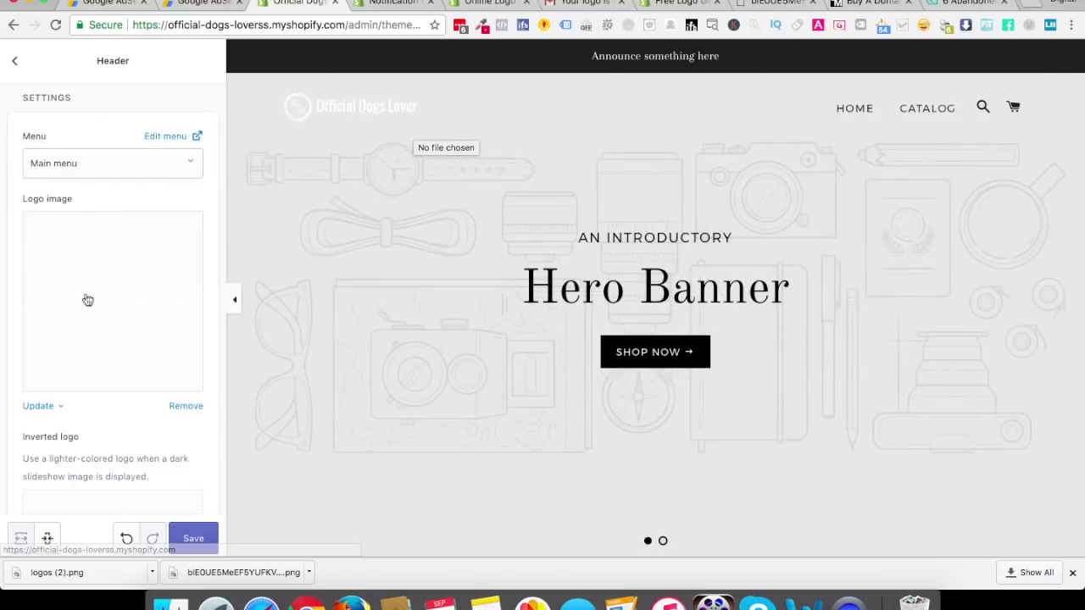
scroll(103, 447, "down", 2)
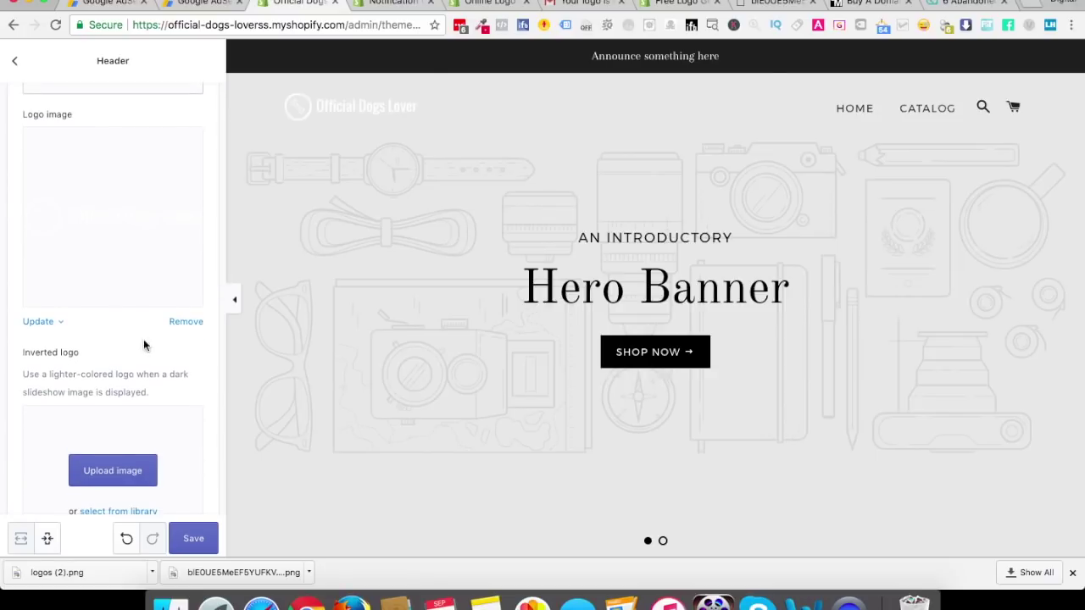
Replace the faint logo image with the downloaded SVG Official Dogs Lover bone logo
left_click(191, 325)
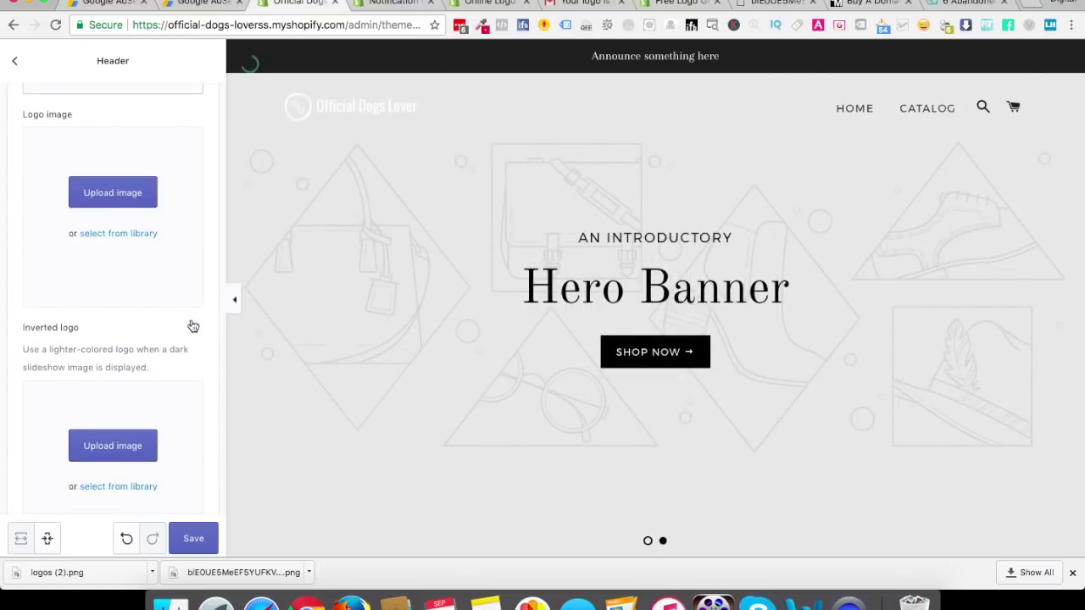
left_click(128, 202)
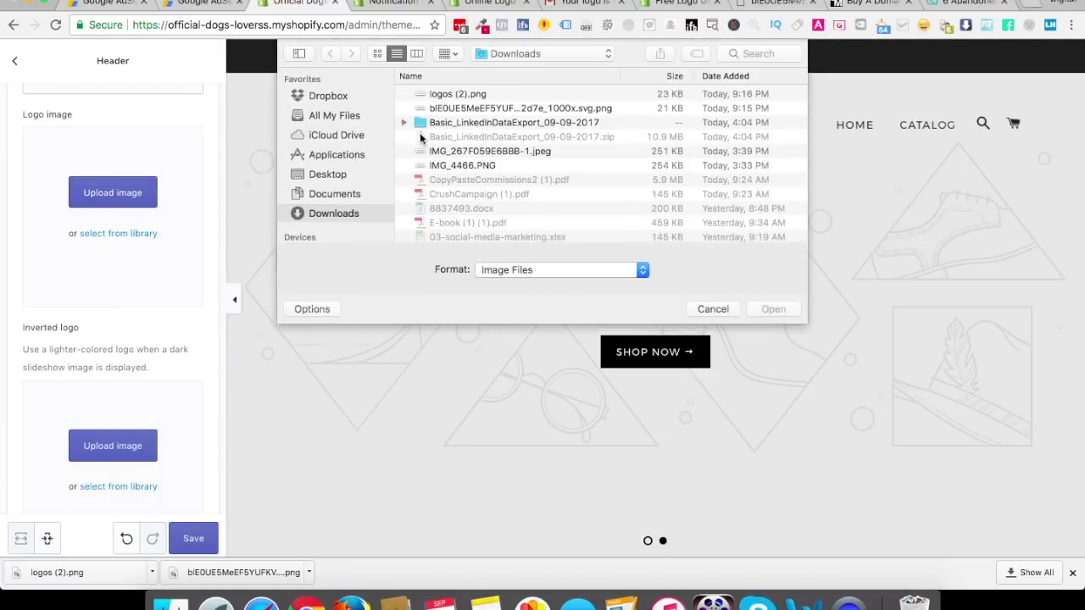
double_click(458, 109)
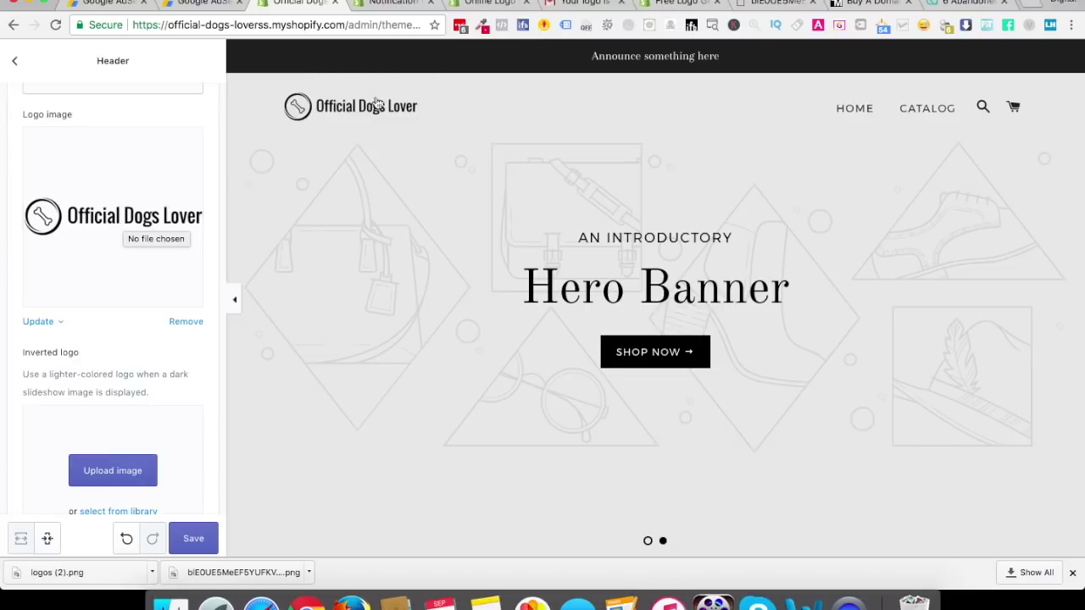
scroll(130, 450, "down", 4)
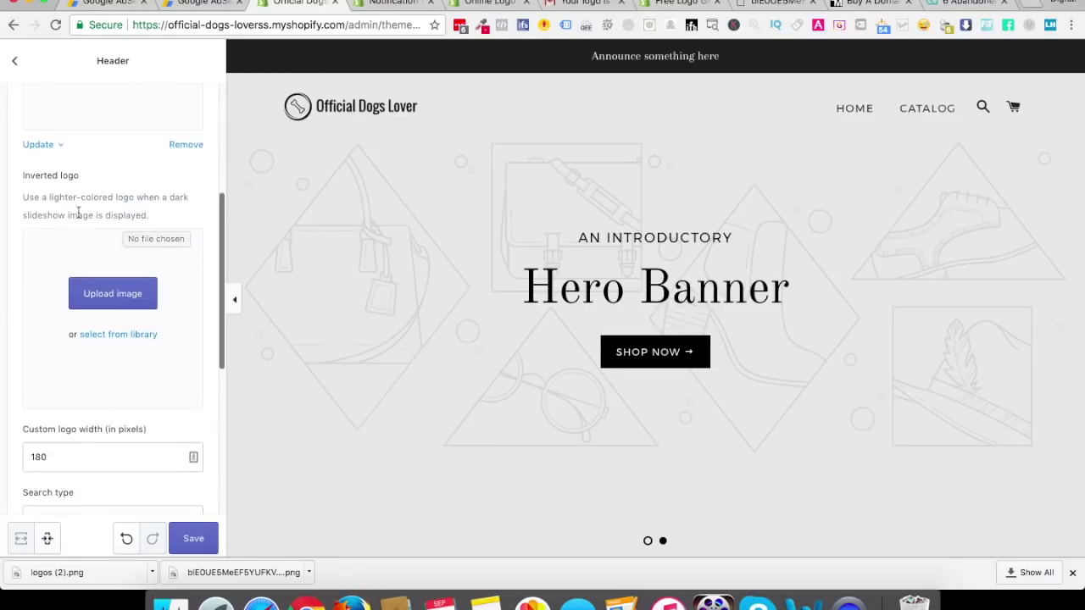
Upload logos (2).png as the white inverted logo
left_click_drag(24, 197, 139, 207)
left_click(113, 296)
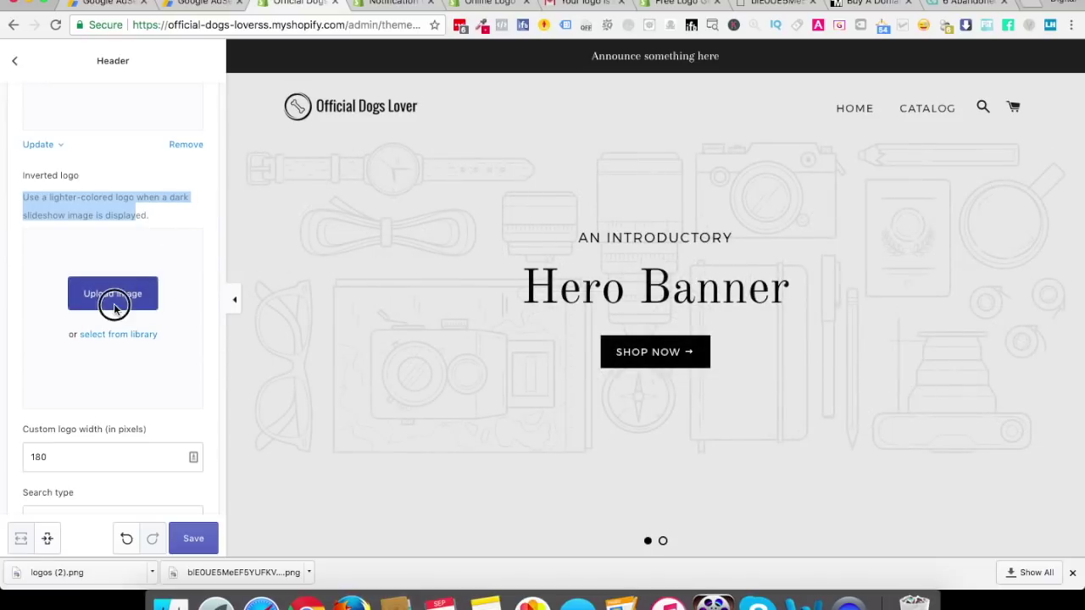
double_click(441, 91)
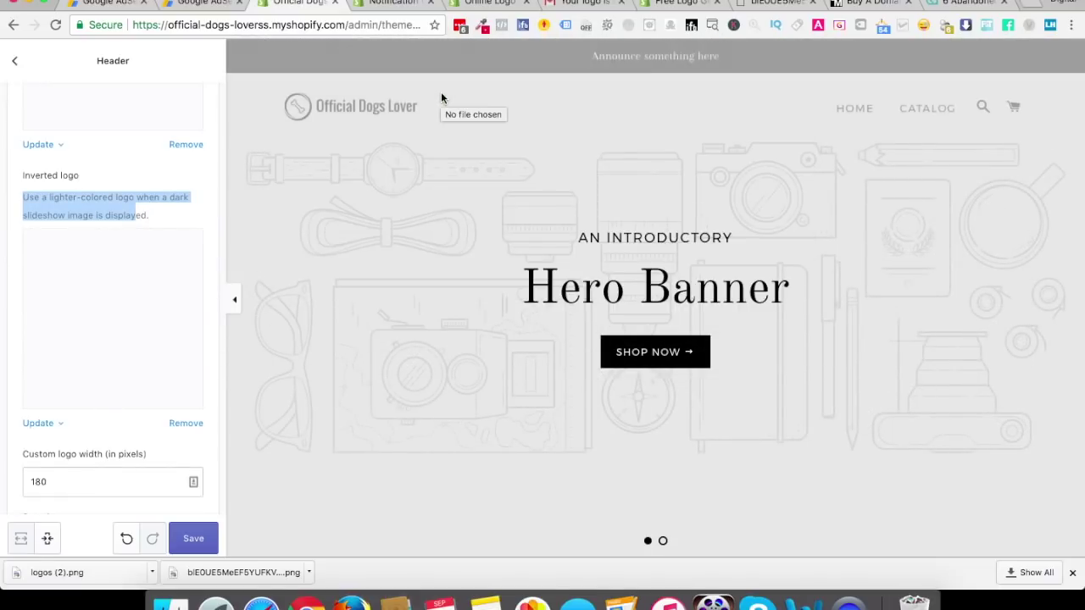
scroll(469, 316, "down", 15)
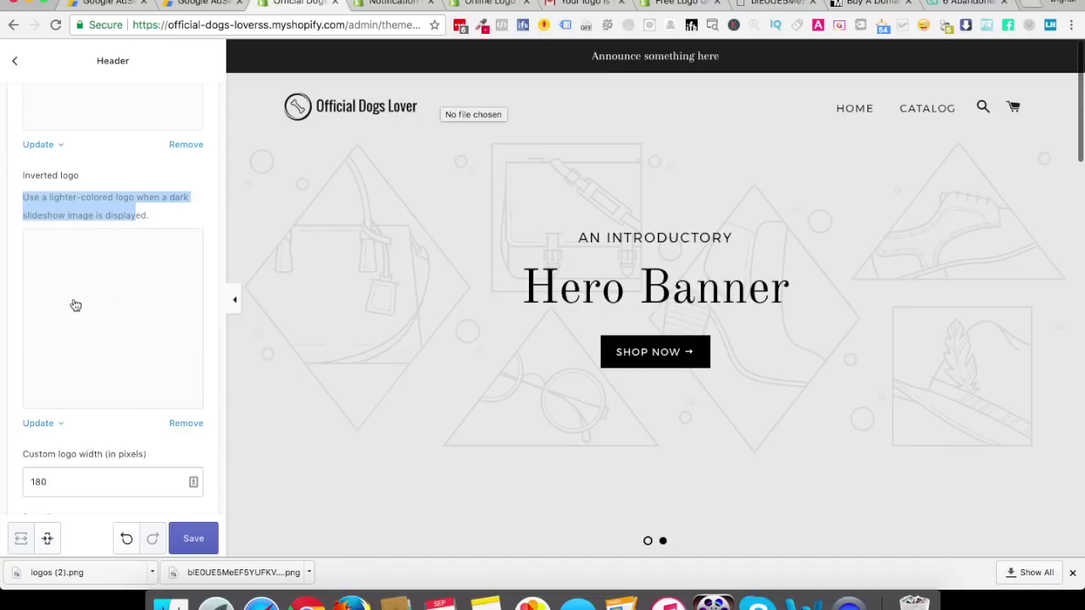
Set the header Search type to Page and preview the store's search page
left_click(161, 195)
scroll(125, 356, "down", 4)
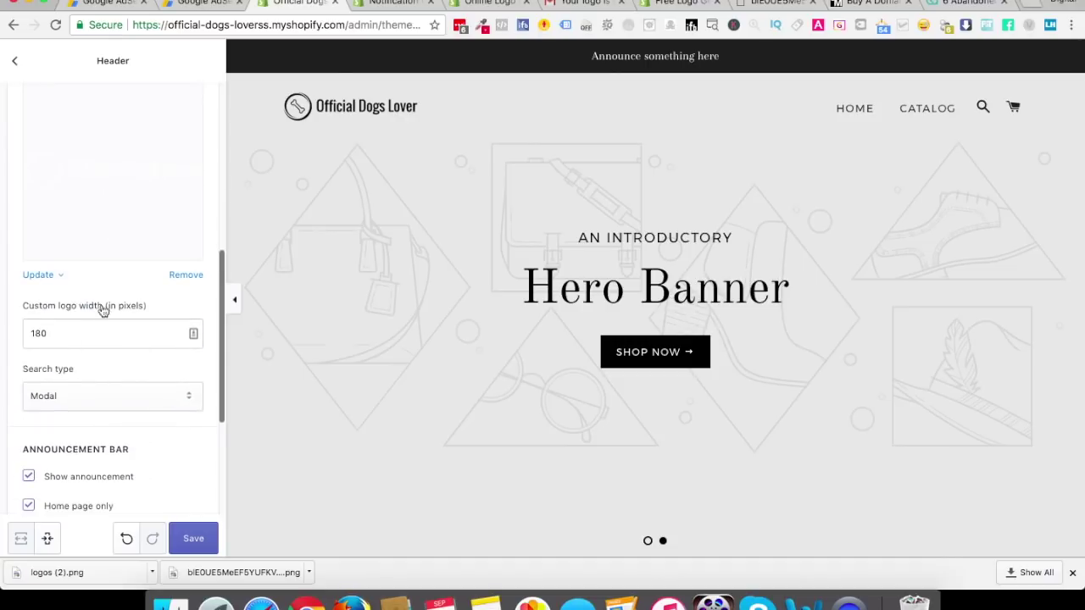
scroll(90, 368, "down", 4)
left_click(61, 252)
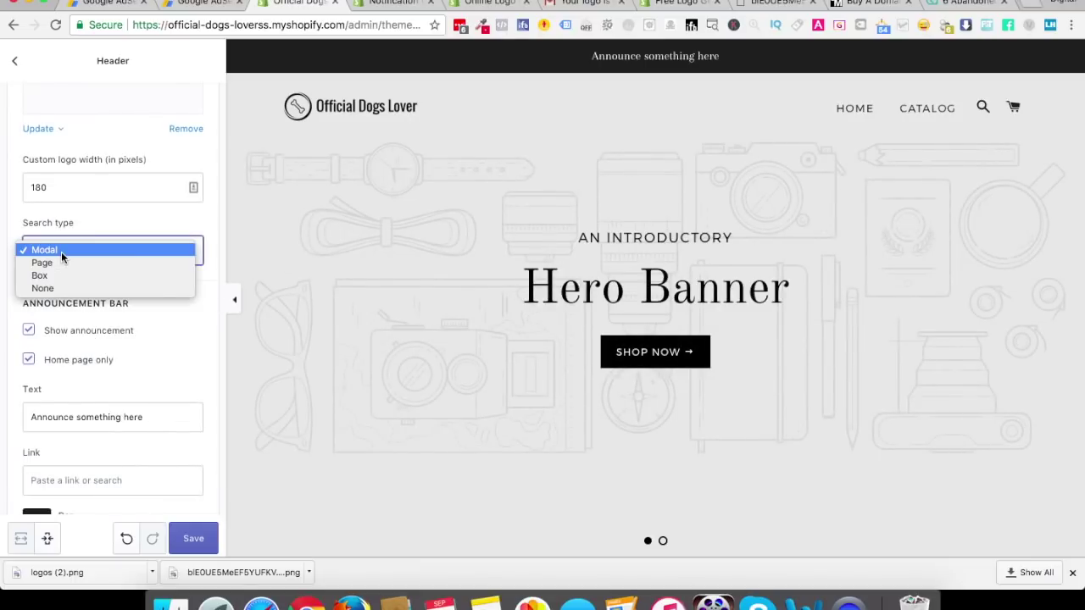
left_click(61, 261)
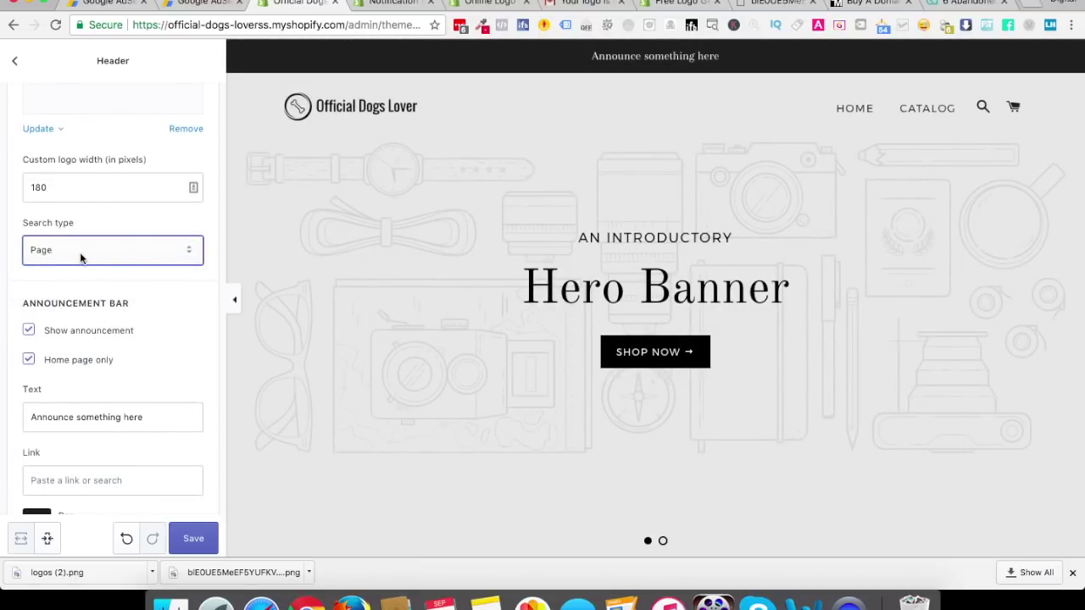
left_click(980, 108)
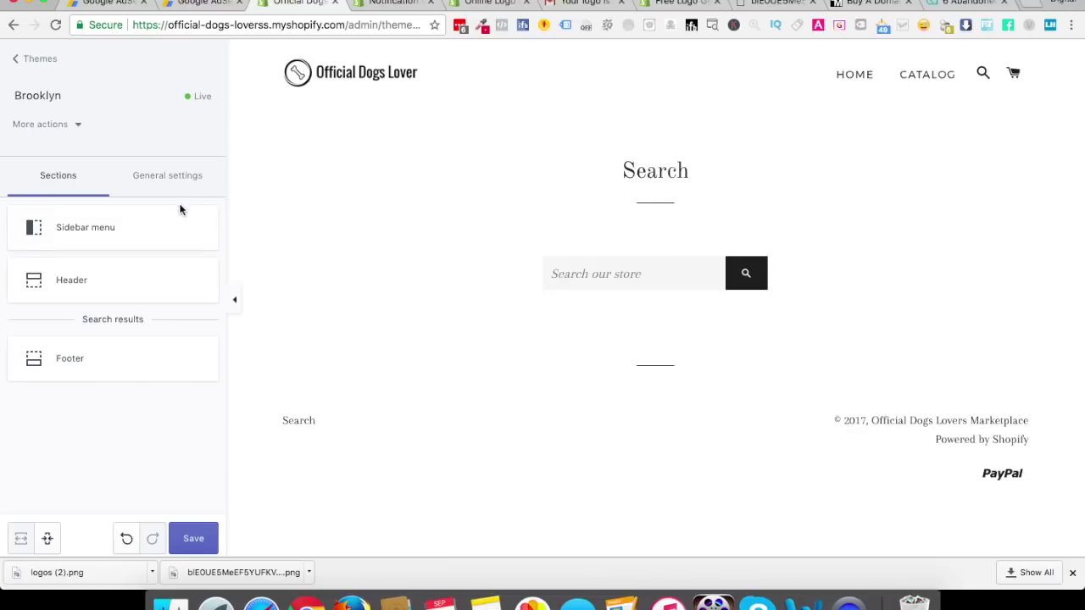
Switch Search type back to Modal, test the pop-up search, then reload the theme editor
left_click(119, 275)
scroll(111, 393, "down", 8)
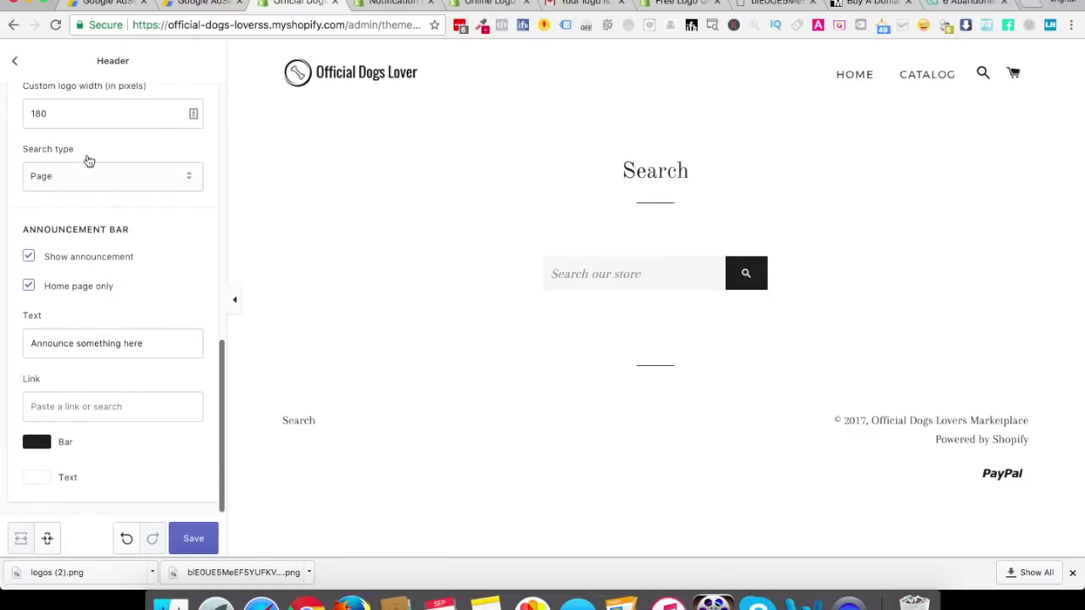
left_click(88, 175)
left_click(71, 163)
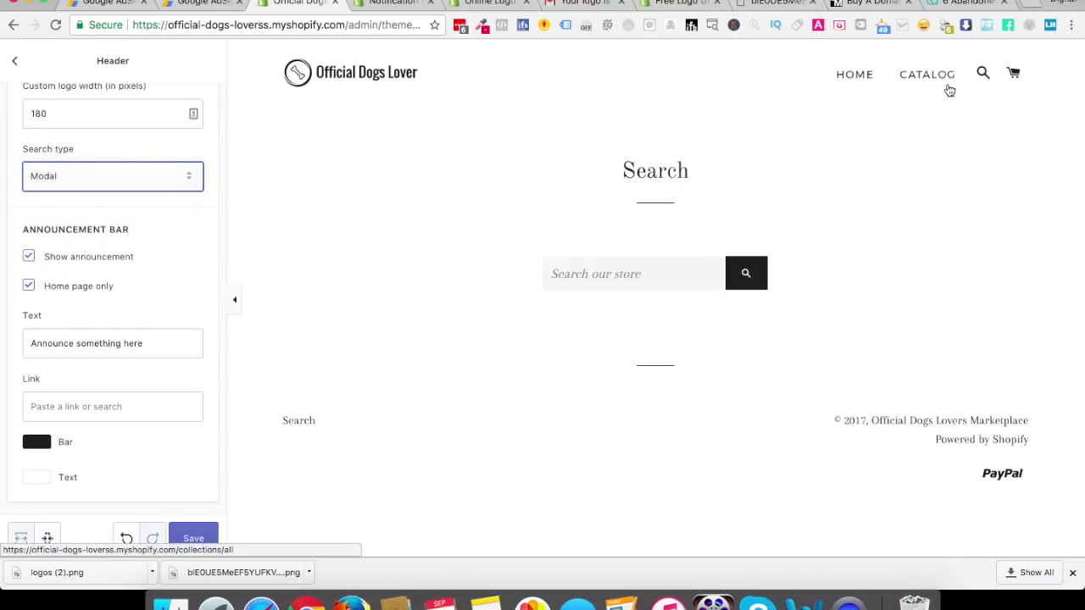
left_click(981, 75)
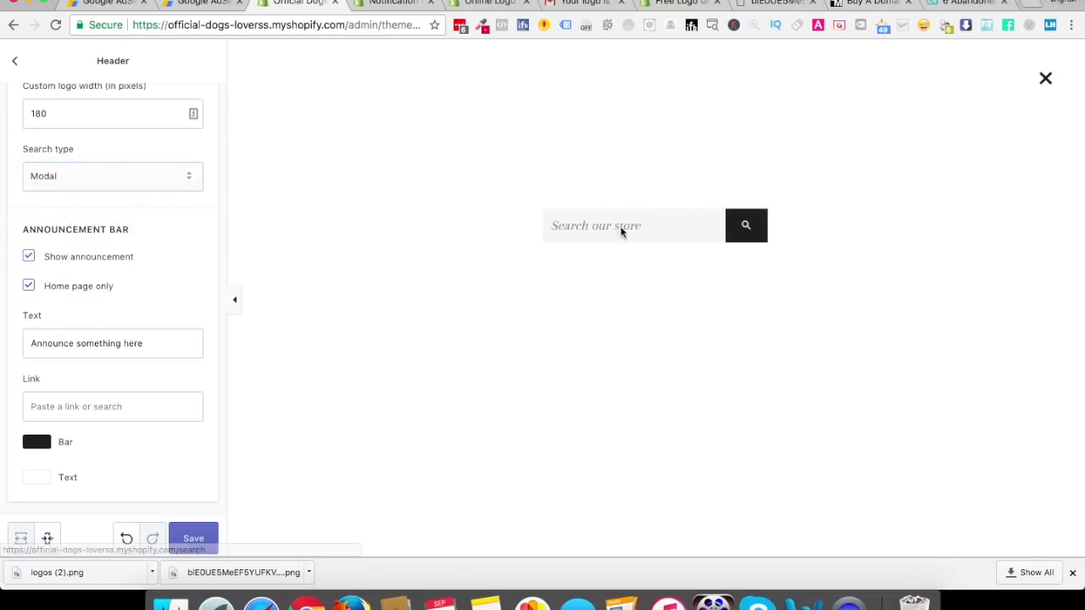
left_click(1046, 79)
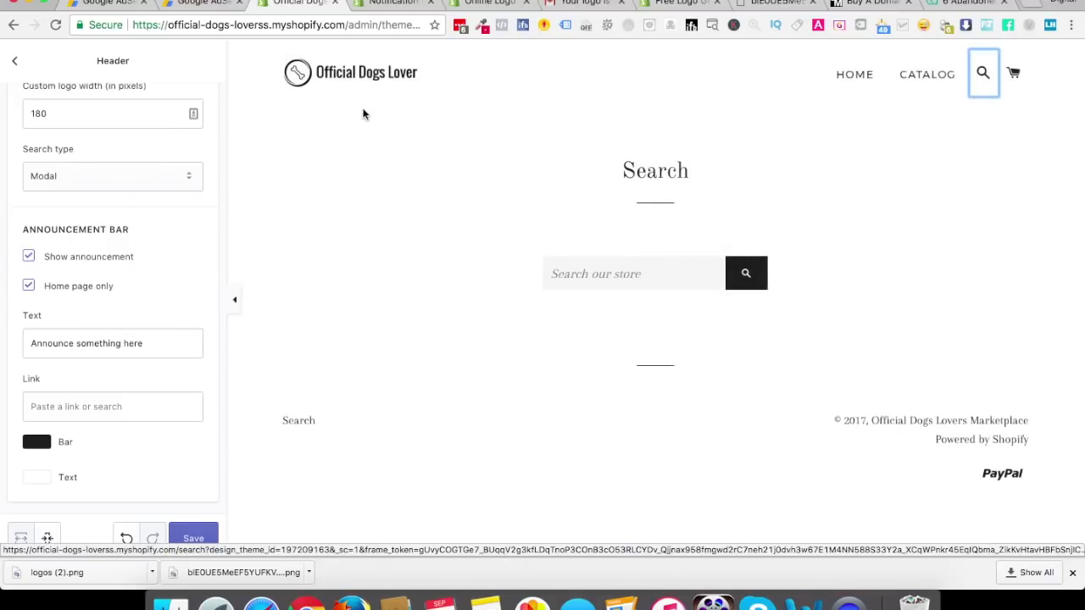
key("super+r")
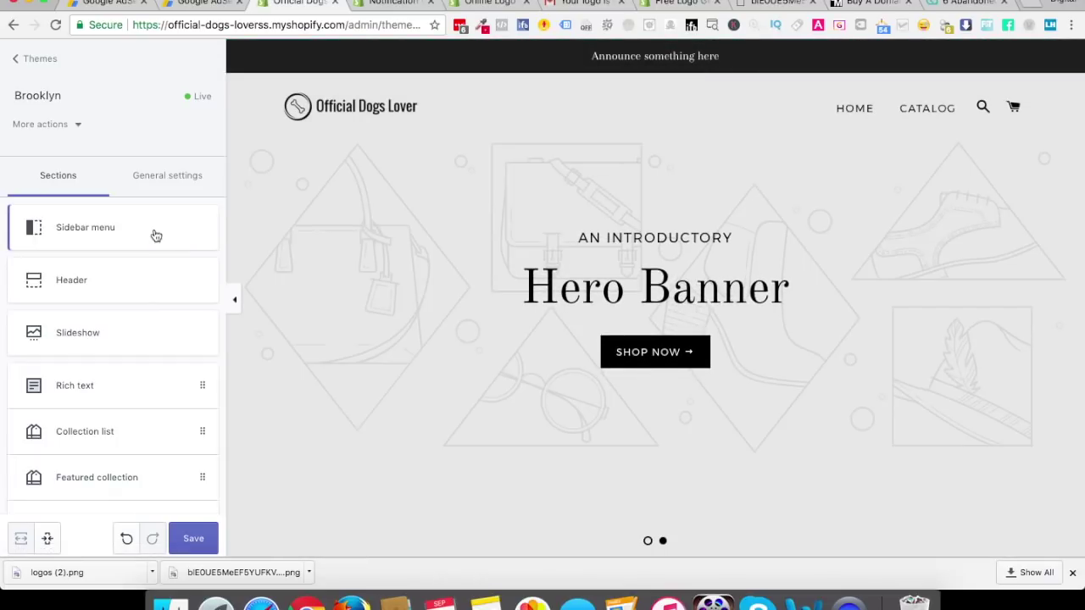
Replace the header announcement bar text with FREE, then return to the Sleeknote article tab
left_click(111, 269)
scroll(100, 312, "down", 5)
scroll(101, 315, "down", 4)
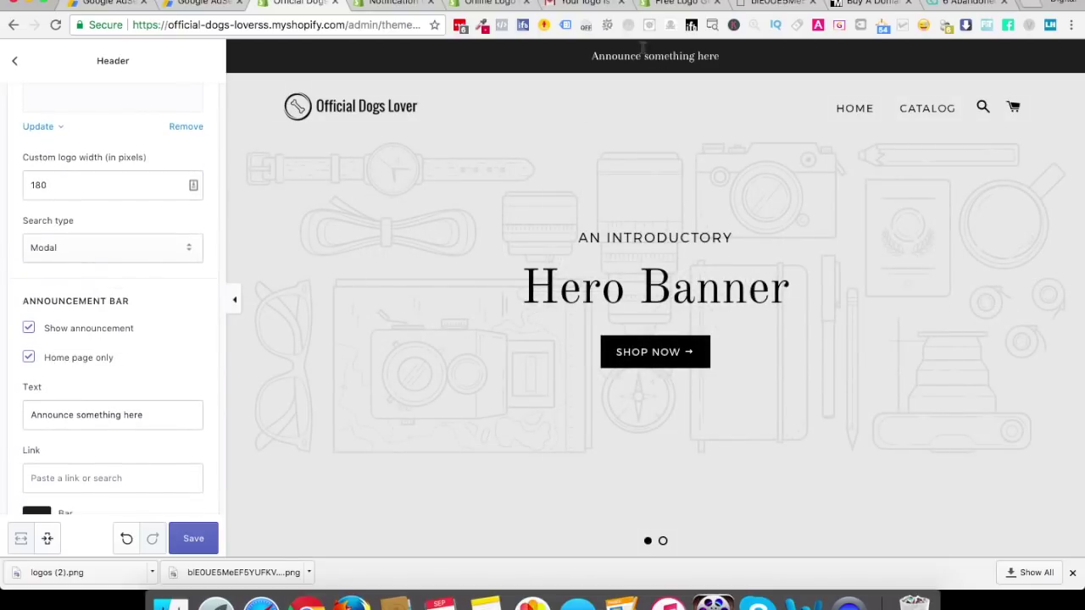
triple_click(108, 414)
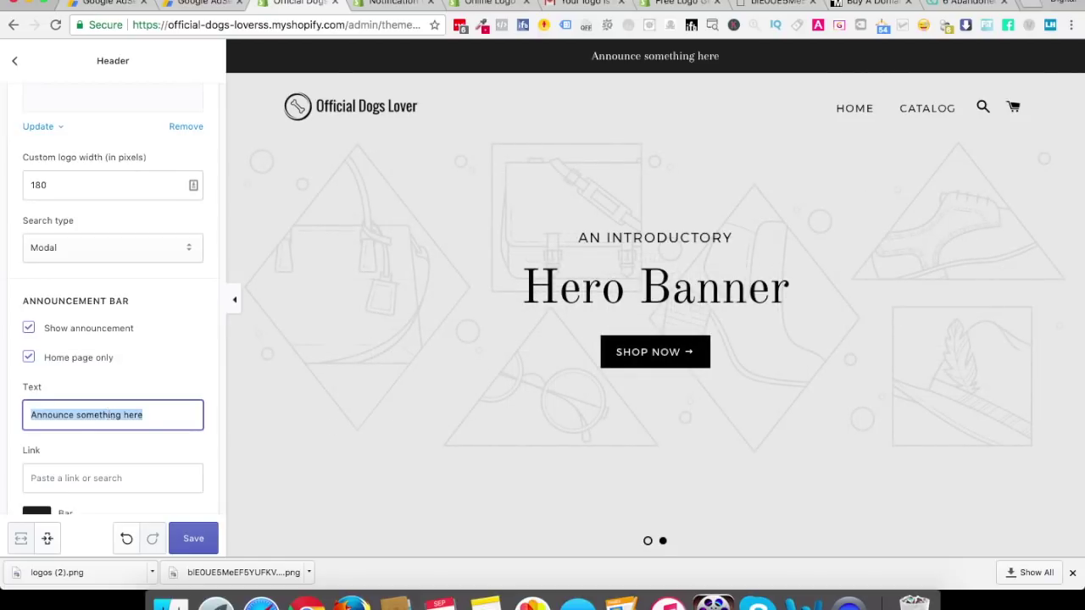
type("FREE")
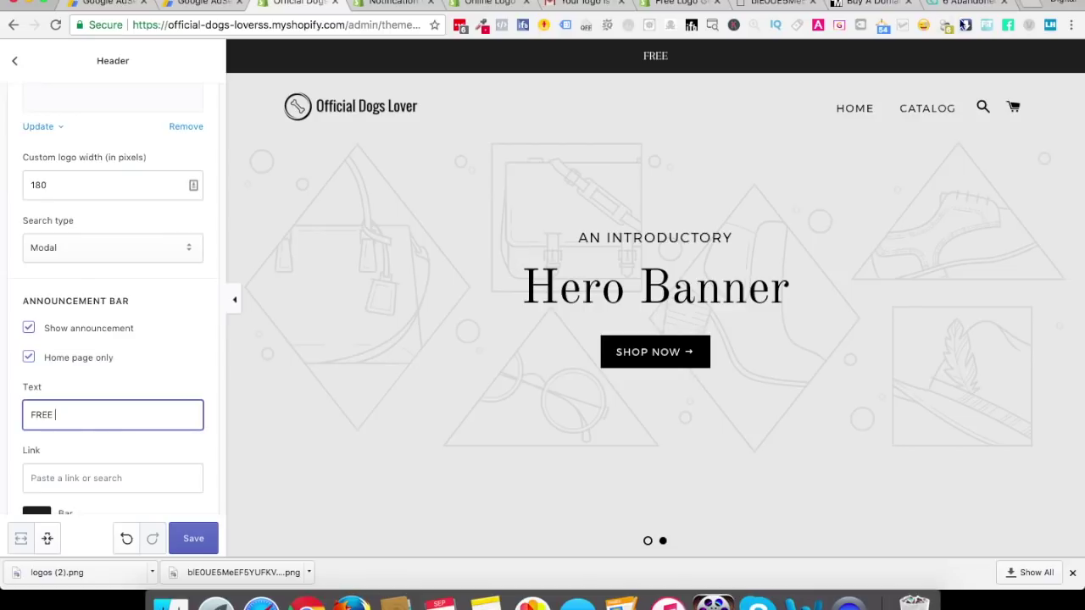
left_click(970, 3)
left_click(302, 26)
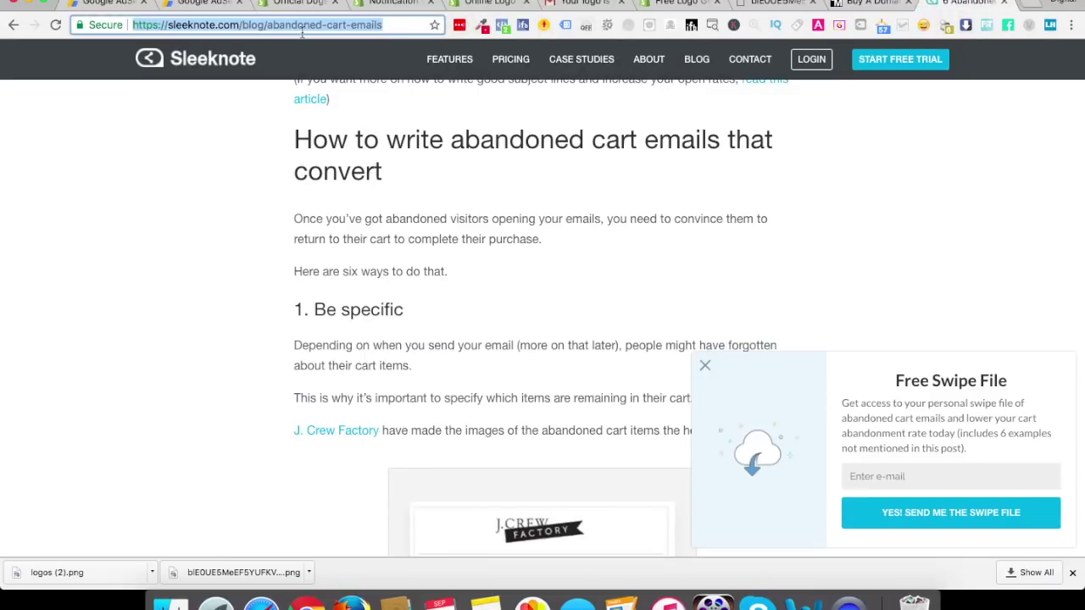
Google 'best announcement for shopify top bar' and switch to image results
type("best annuncement")
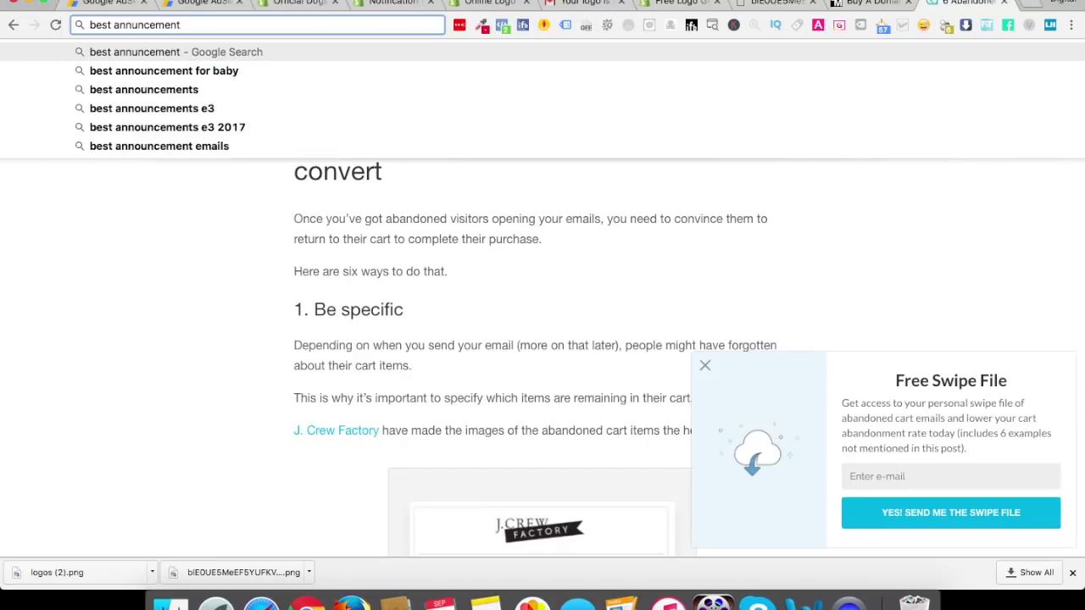
key("BackSpace")
key("BackSpace")
key("BackSpace")
key("BackSpace")
key("BackSpace")
key("BackSpace")
key("BackSpace")
key("BackSpace")
key("BackSpace")
key("BackSpace")
key("BackSpace")
key("BackSpace")
type("announcement")
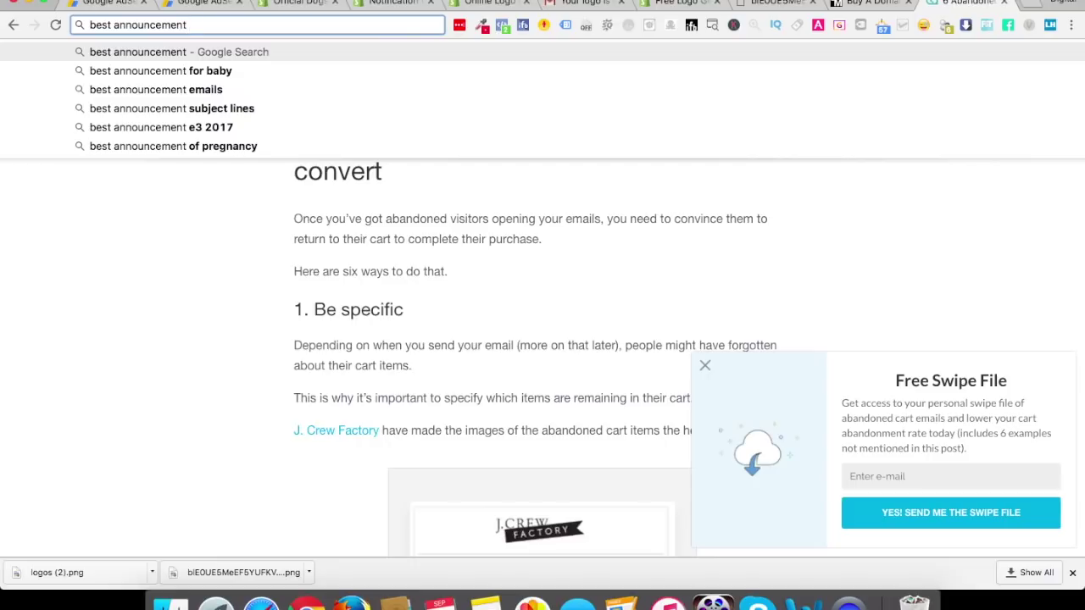
type(" for shopify top bar")
key("Return")
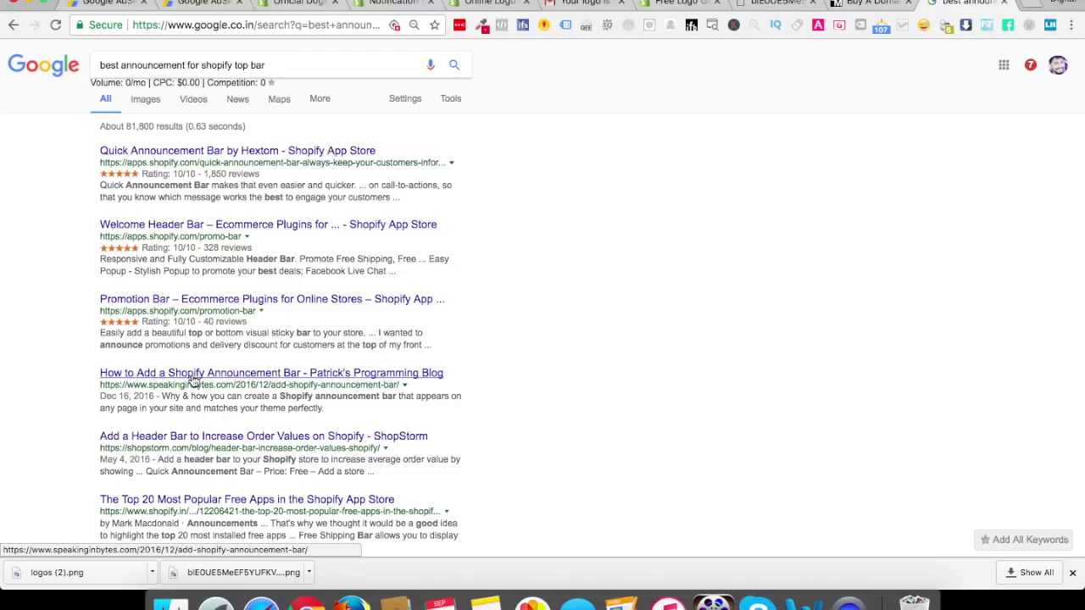
left_click(144, 98)
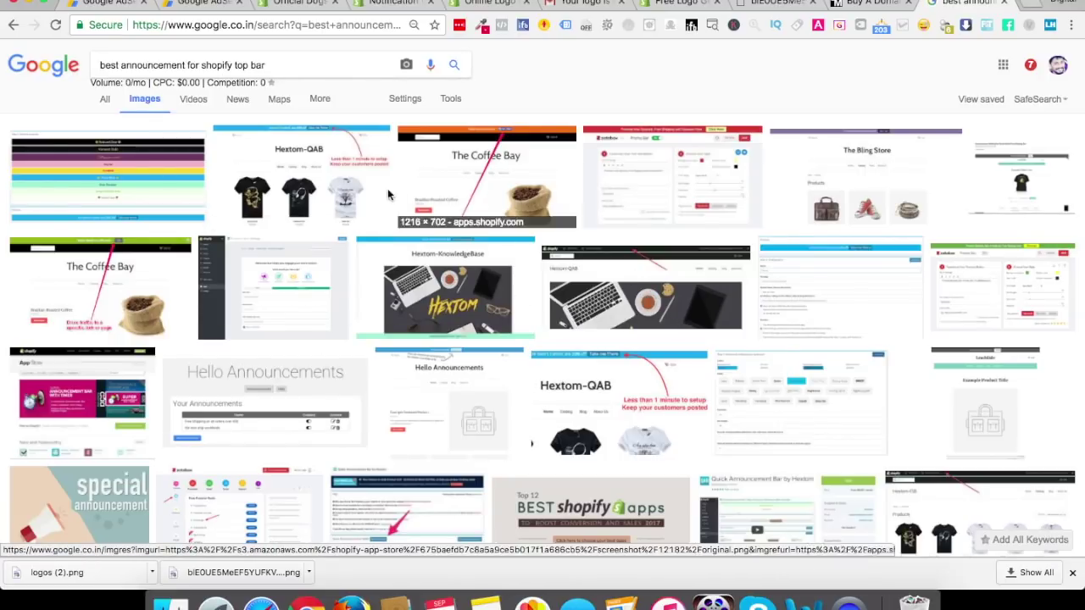
Refine the image search by adding 'dogs' to the query
left_click(329, 66)
type("dogs")
key("Return")
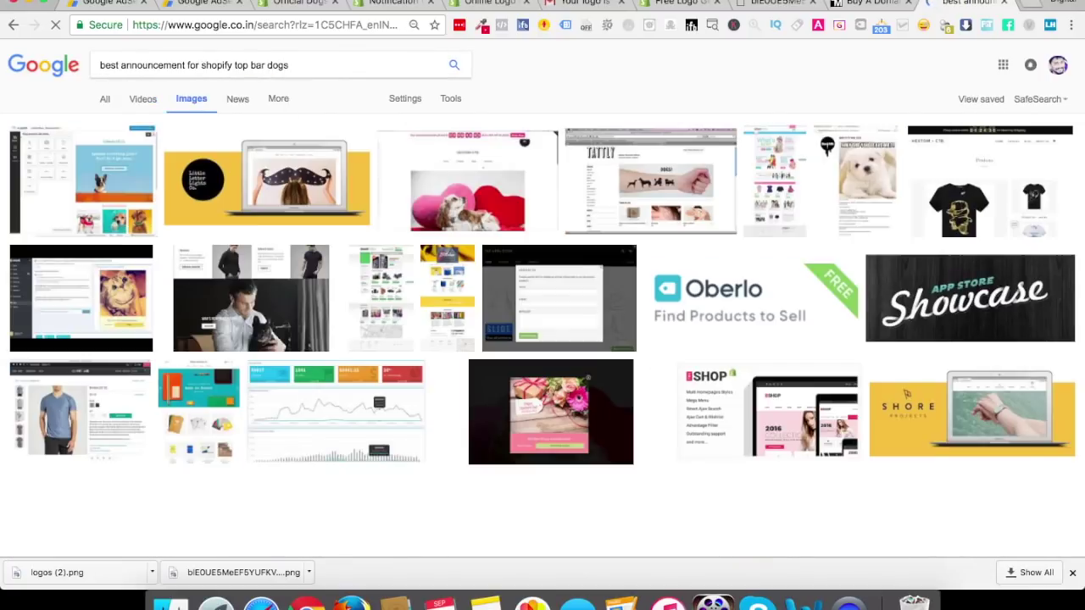
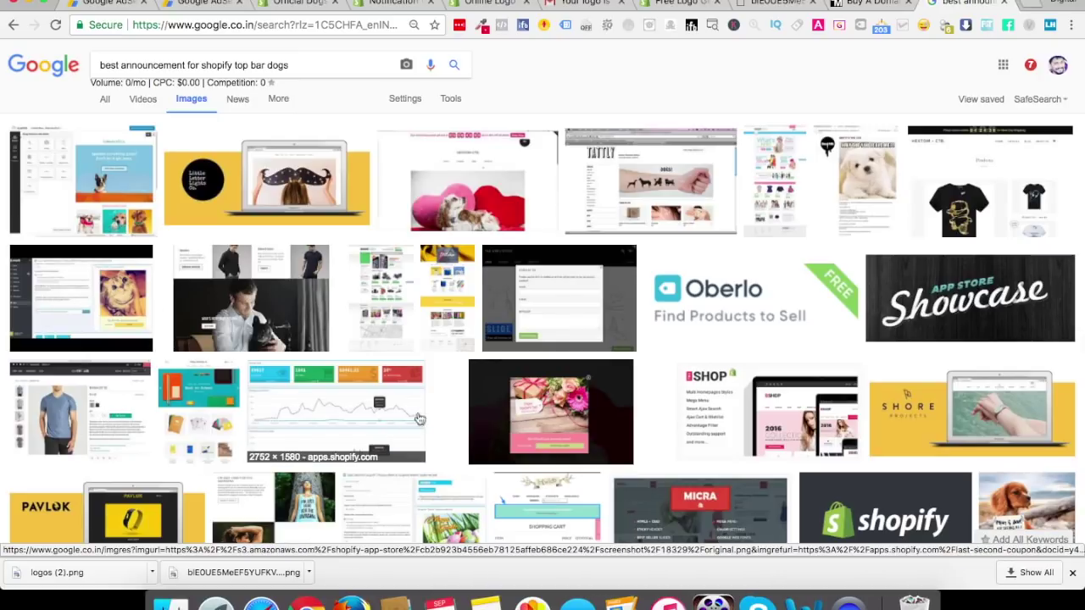
Open the enlarged preview of Hextom's Countdown Timer Bar anniversary-sale example, then return to Shopify
scroll(594, 441, "down", 3)
scroll(727, 459, "up", 3)
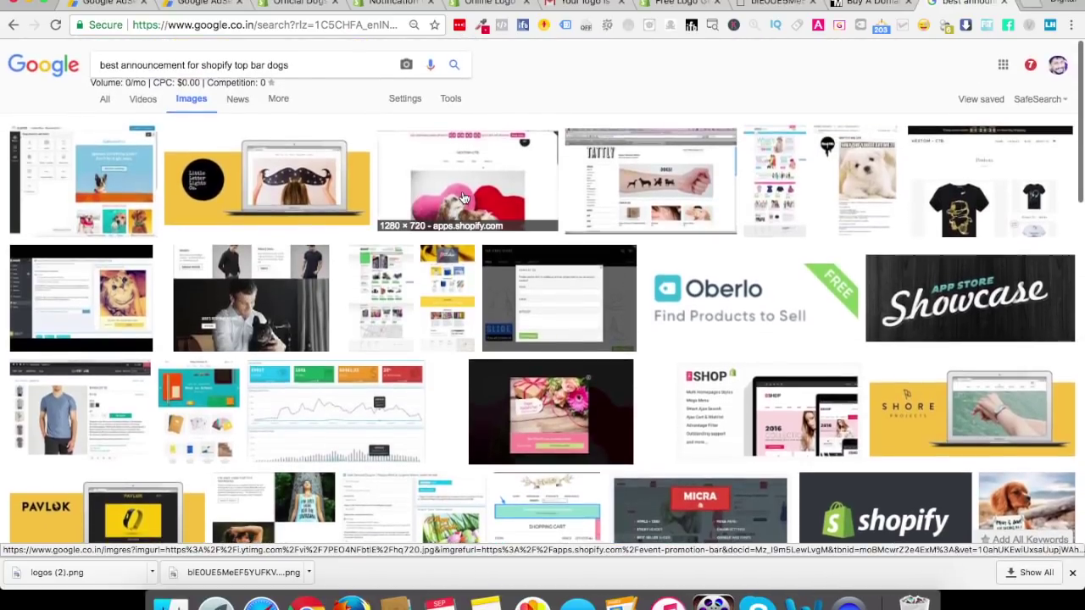
left_click(447, 183)
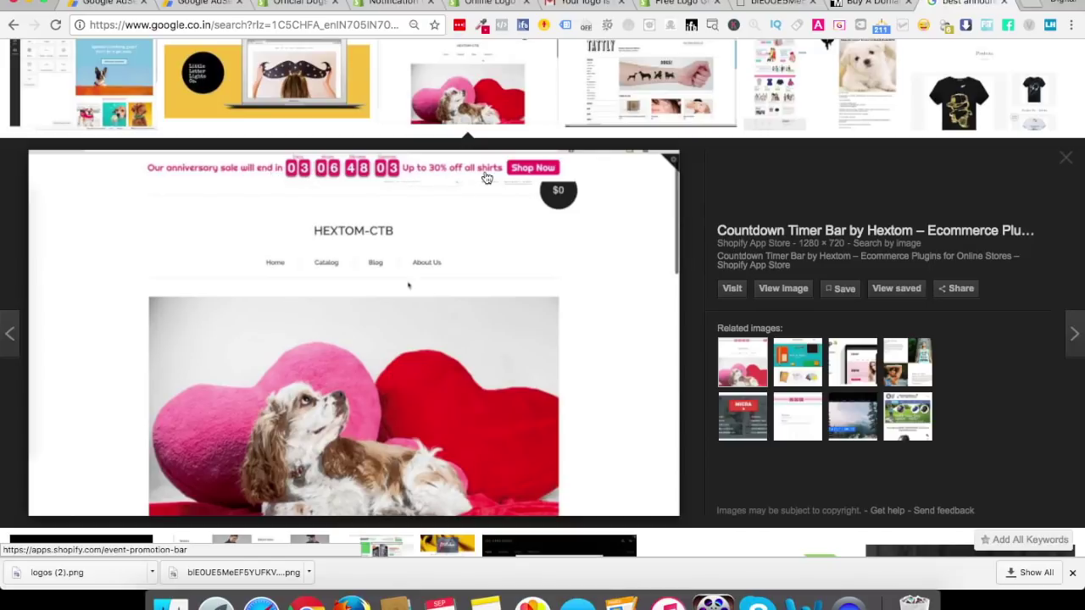
left_click(311, 7)
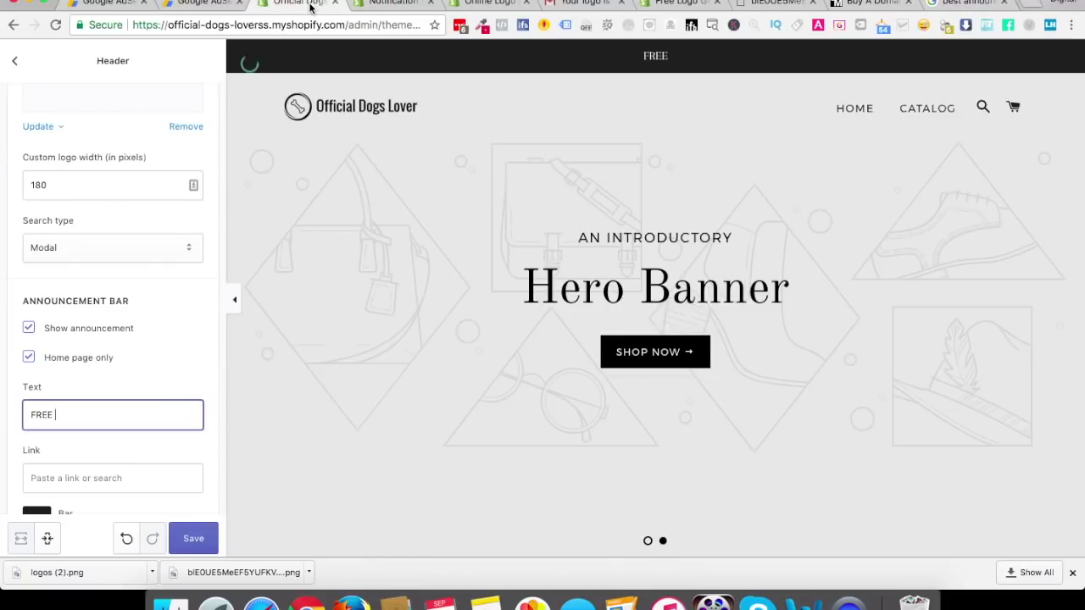
Replace the announcement bar text with '100% DISCOUNT COUPON'
triple_click(96, 417)
key("Right")
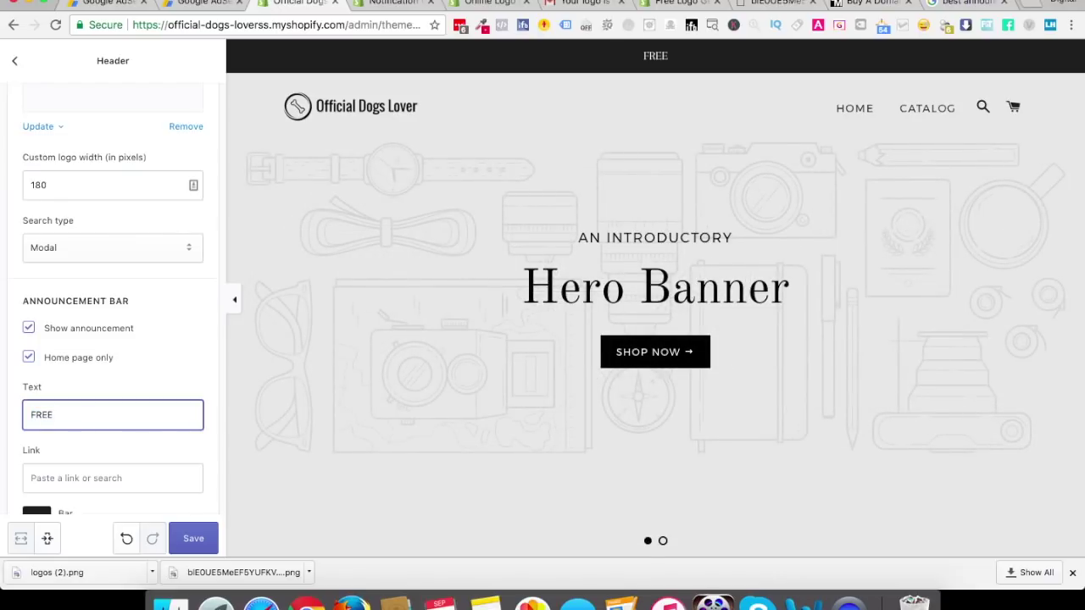
key("super+a")
type("100% DISCOUNT")
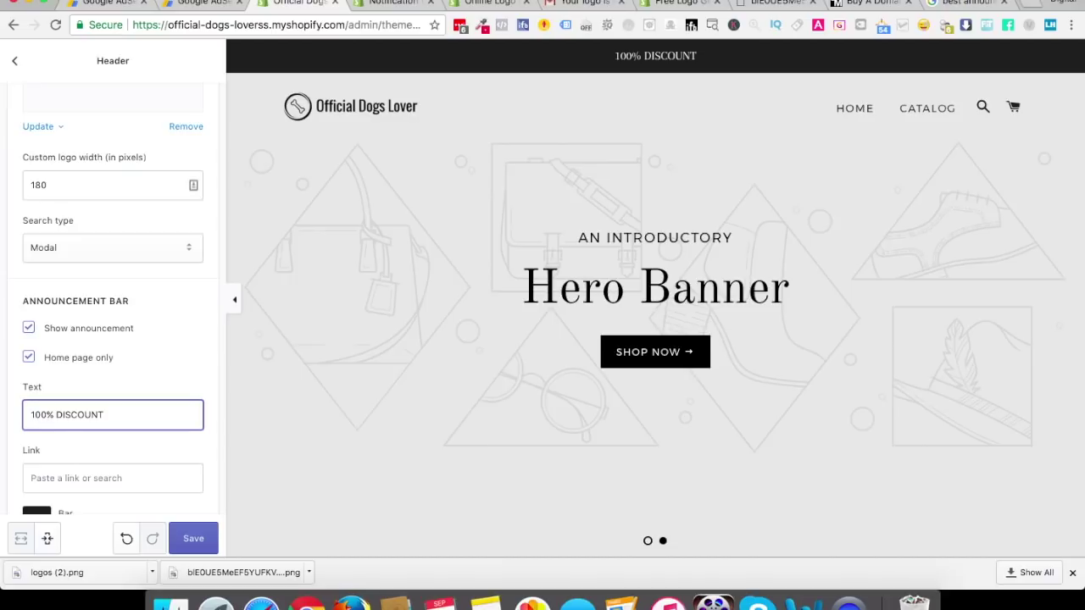
type(" COUPP")
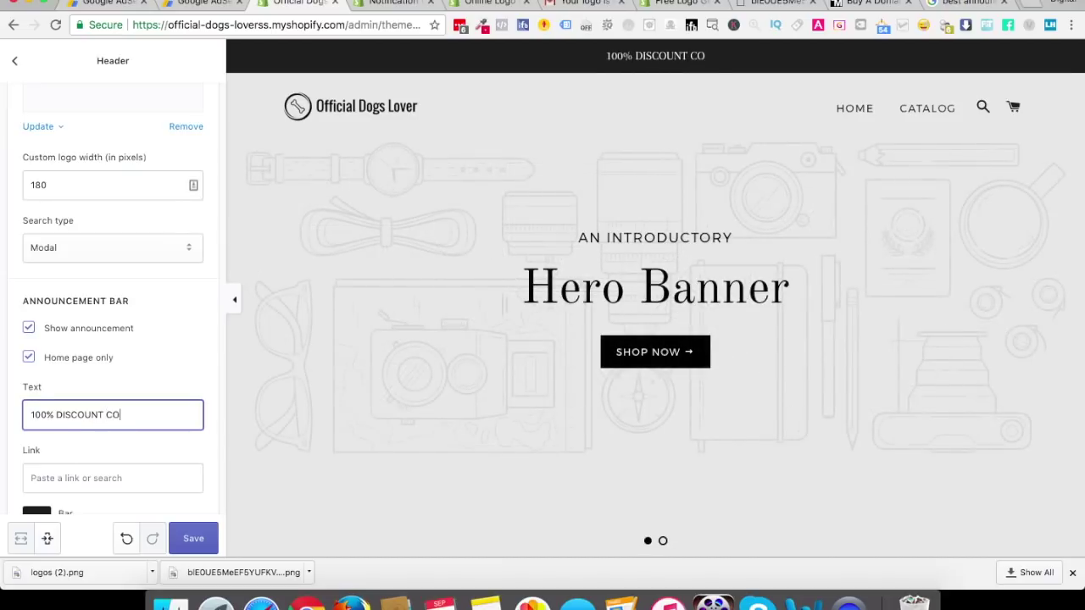
key("BackSpace")
key("BackSpace")
type("PON")
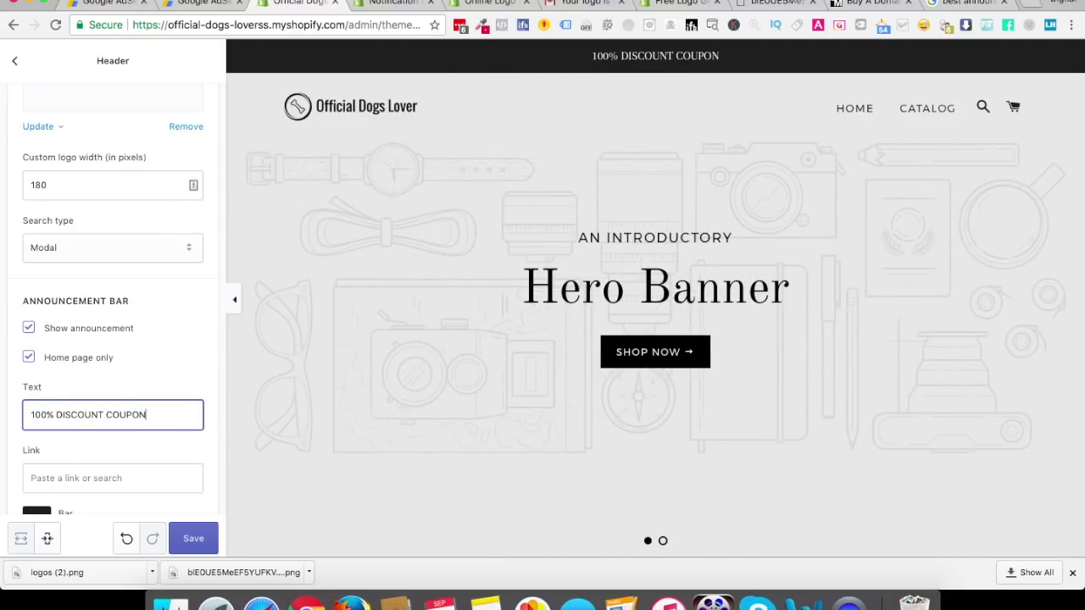
Try announcement wordings 'FREE FOR A LIMITED TIME PERIOD ! We', 'We are off' and 'WE ARE'
key("super+a")
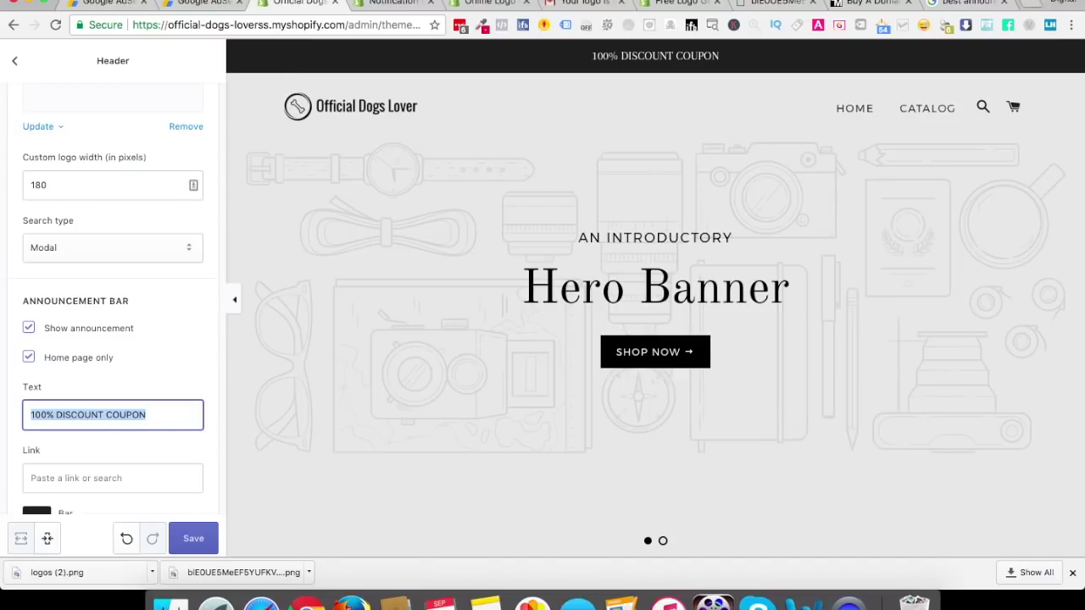
type("FREE ")
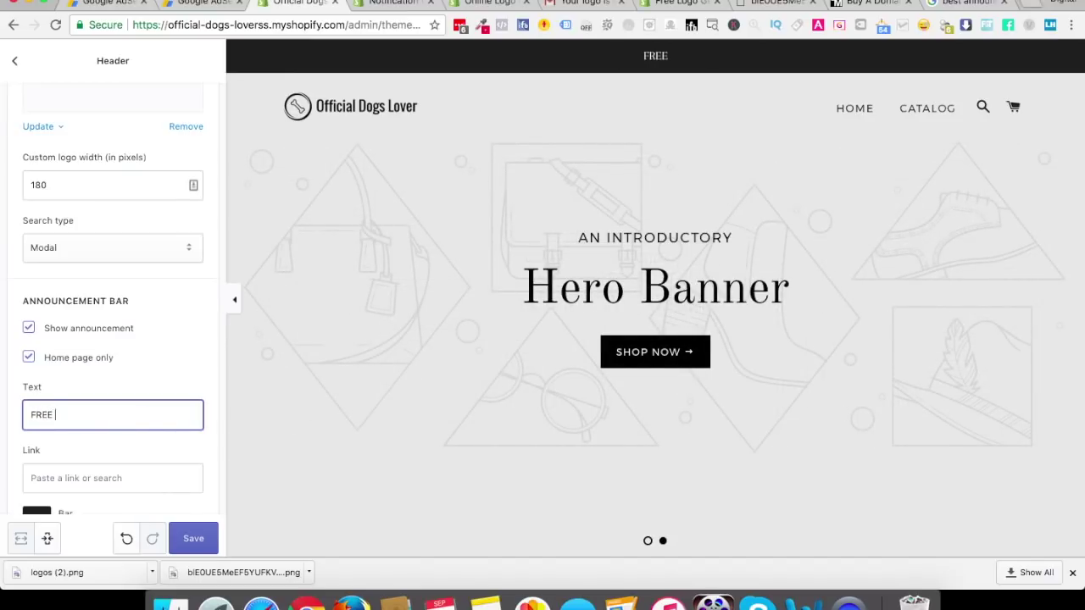
type("FOR A L")
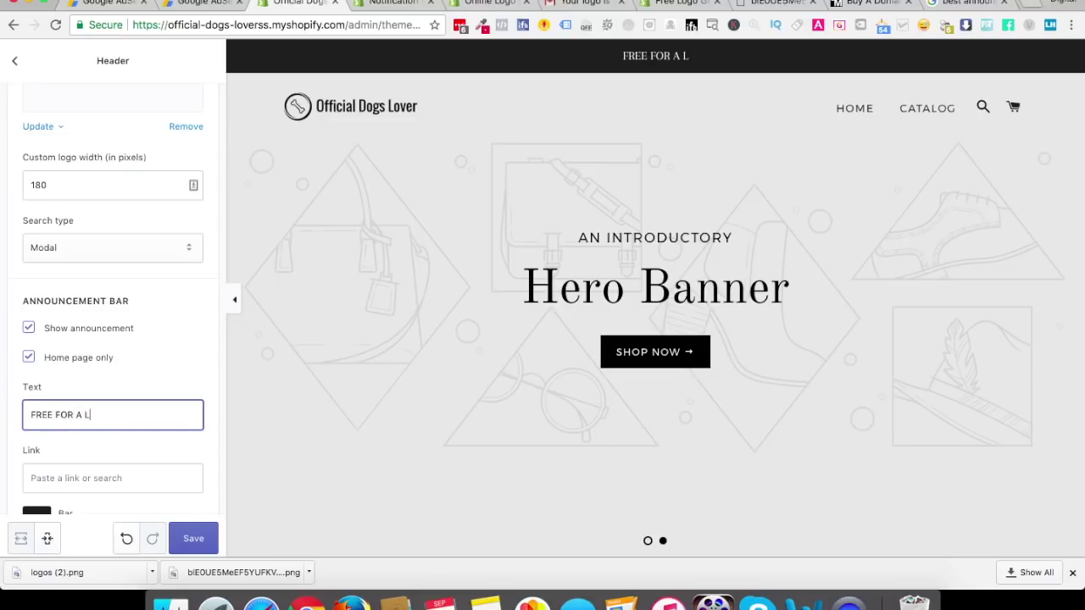
type("IMITED T")
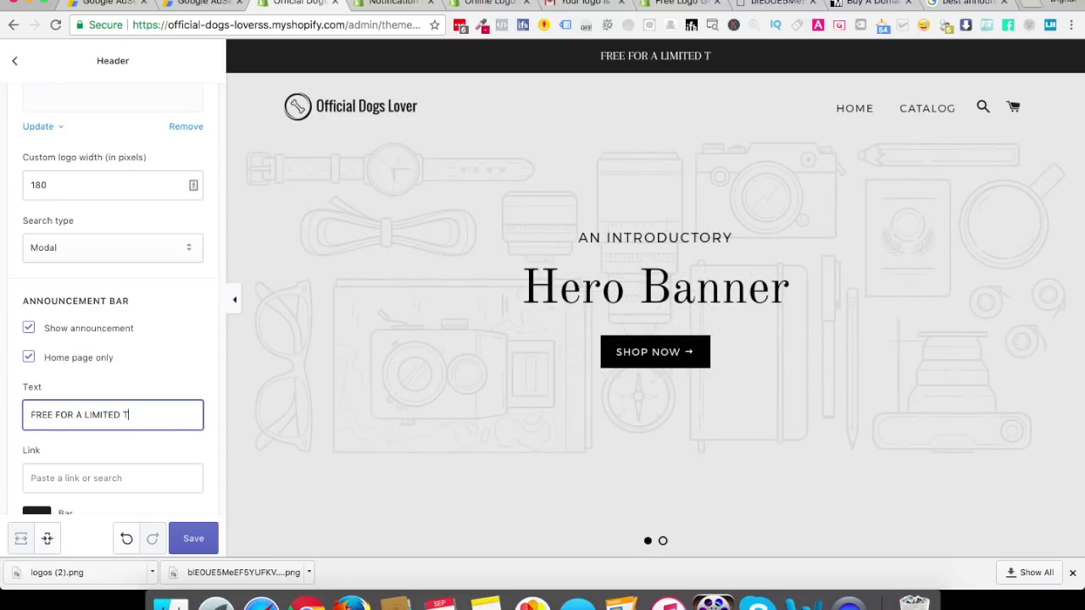
type("IME PERIOD")
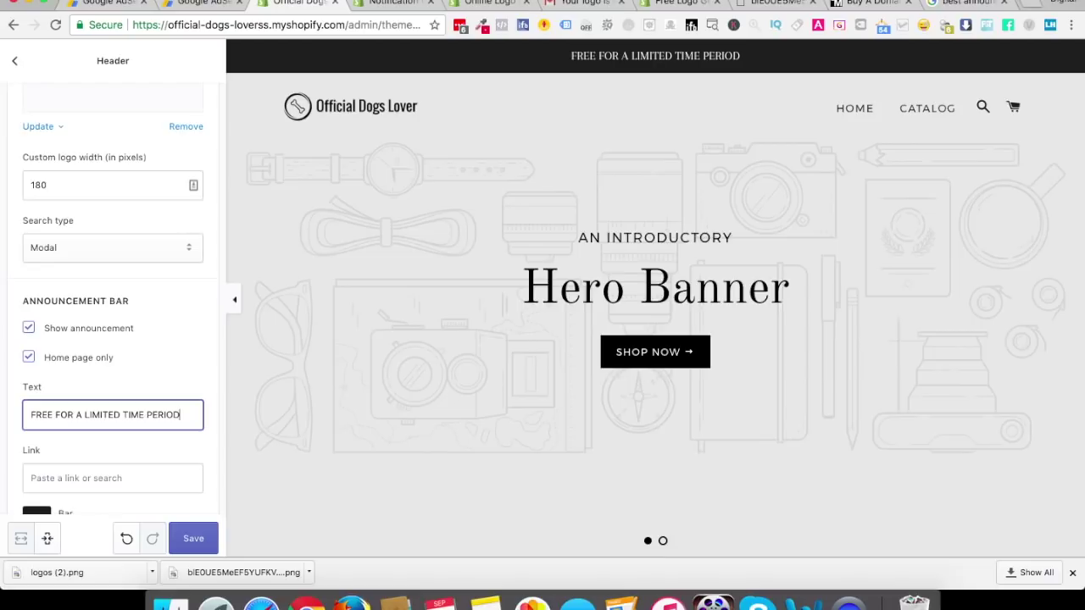
type(" !")
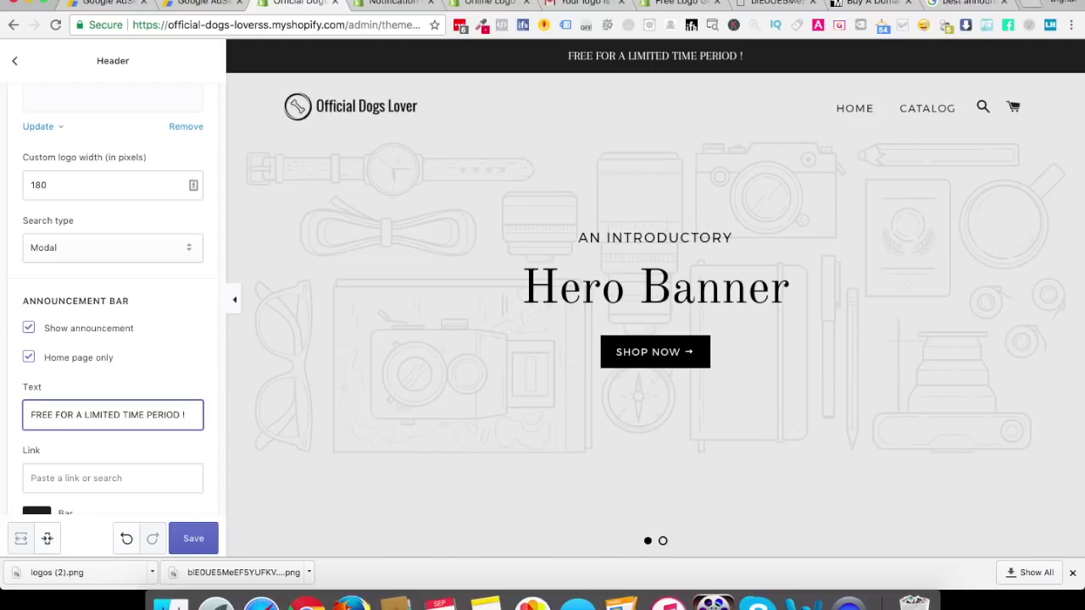
type(" We")
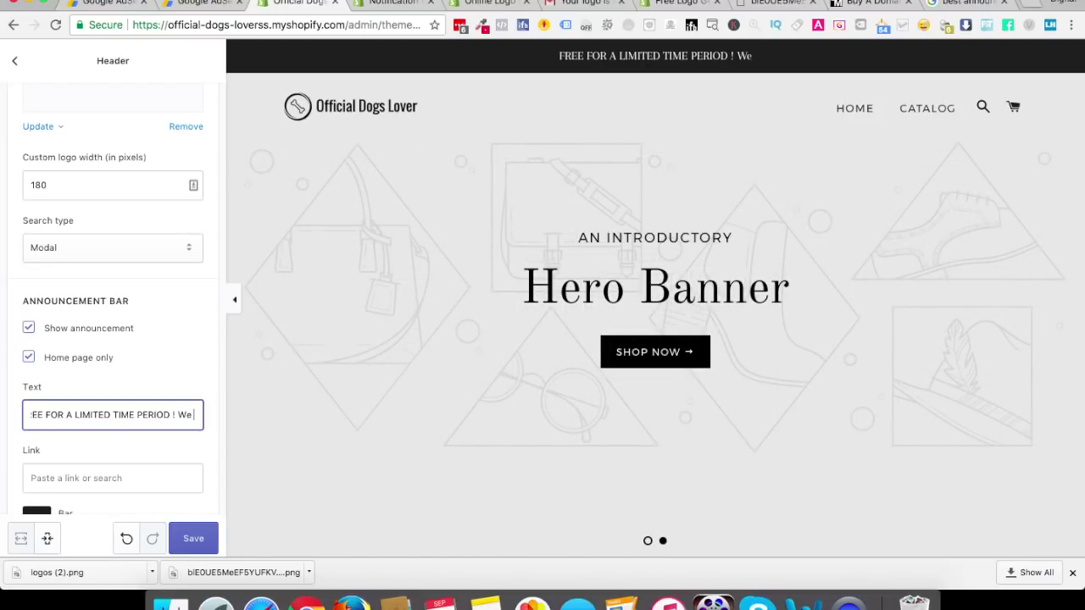
key("super+a")
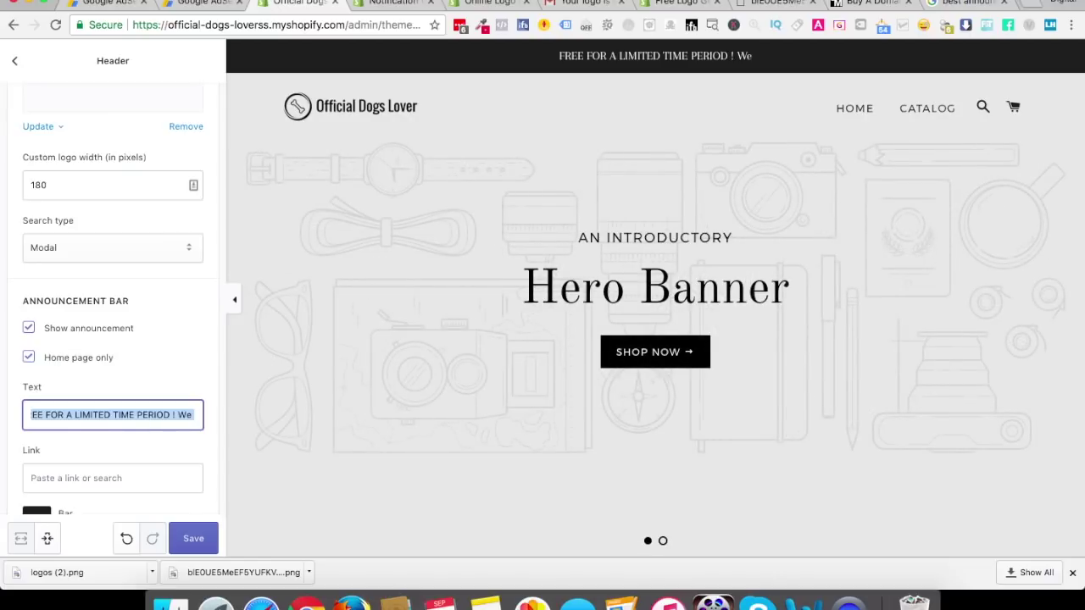
type("We are ")
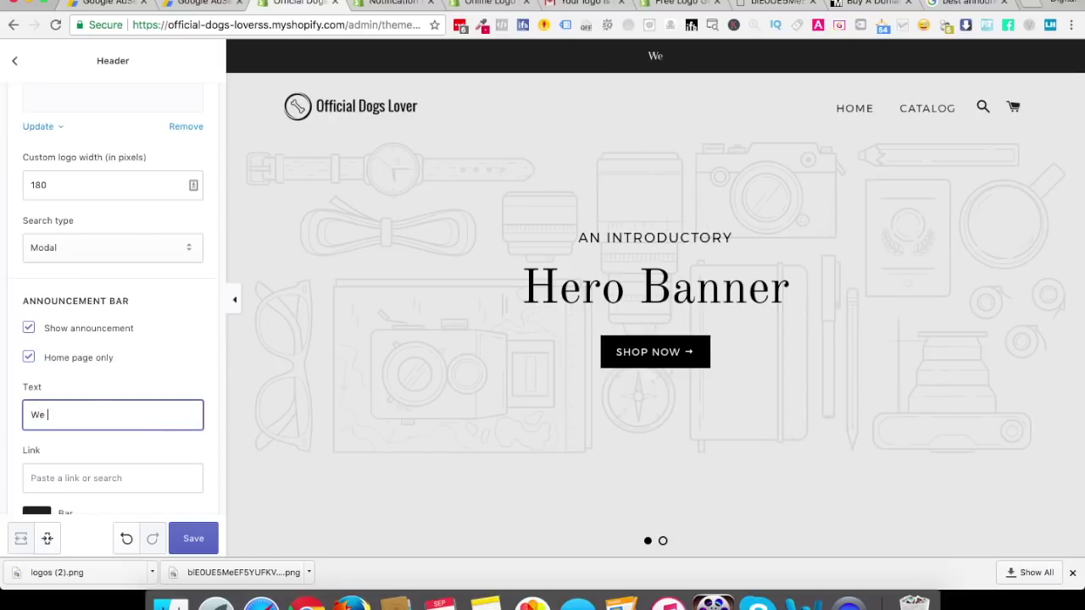
type("off")
key("super+a")
type("WE ARE")
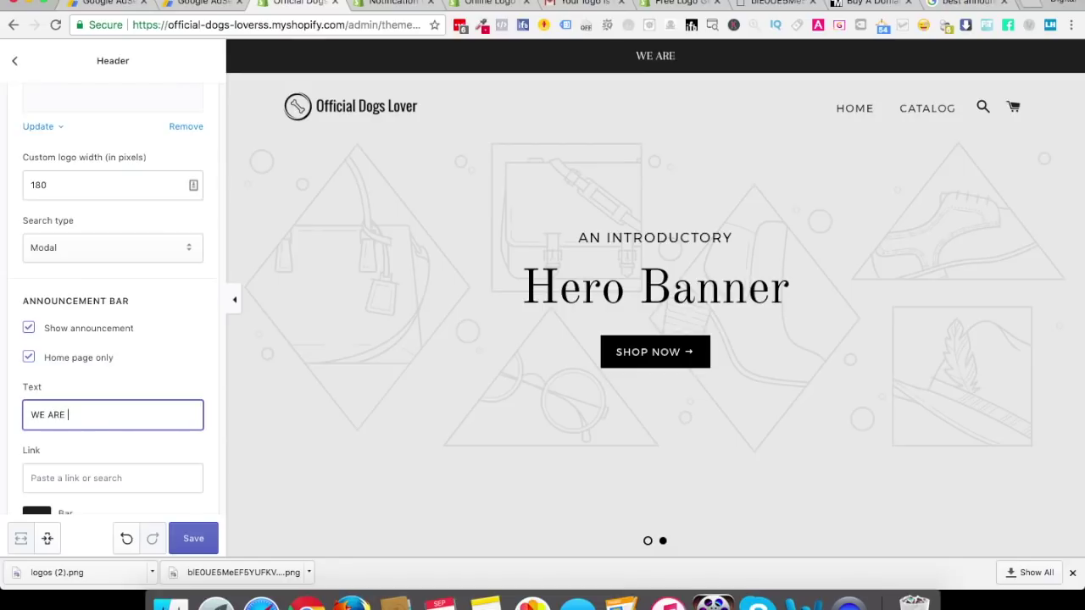
Try '200' as the announcement, then change it to 'FREE SH'
key("super+a")
type("200")
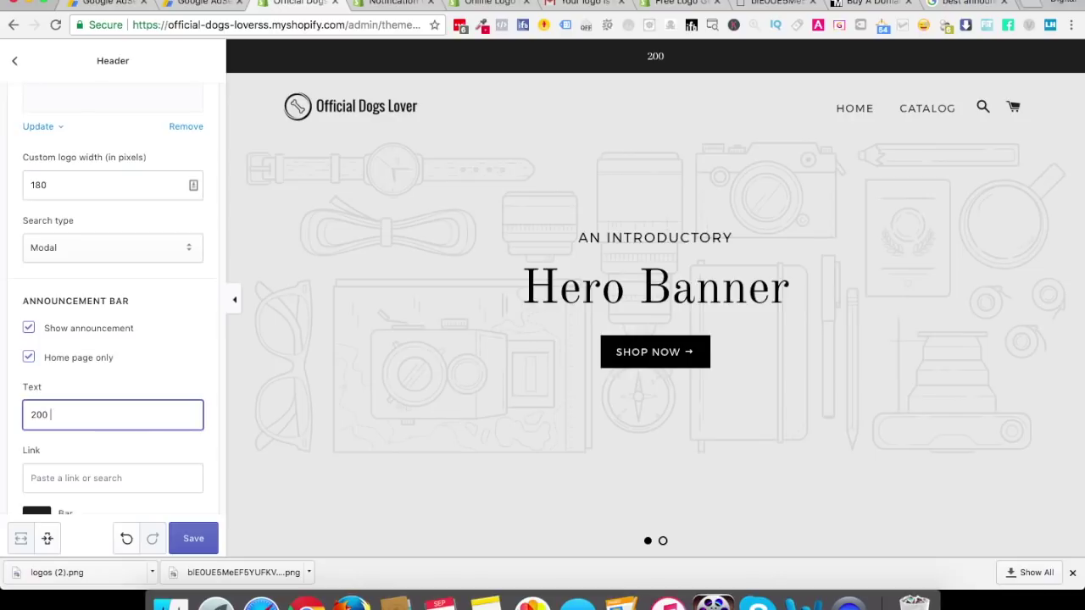
key("super+a")
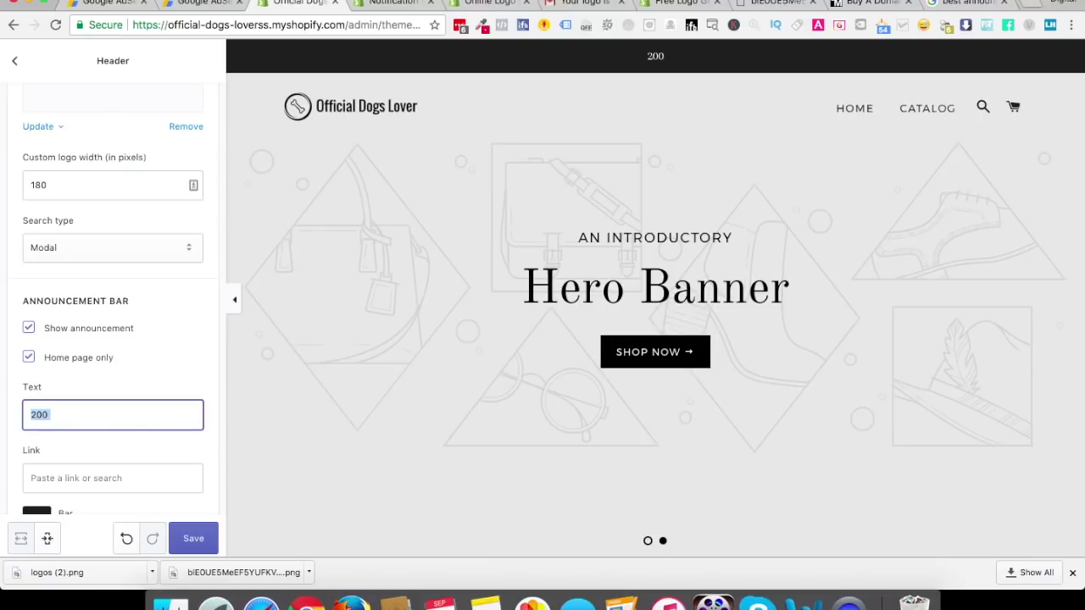
type("FREE SHO")
key("BackSpace")
Write 'FREE DOGS LOVER ACCESSORIES FOR THE NEXT 50 CUSTOMERS', changing 200 to 50
key("super+a")
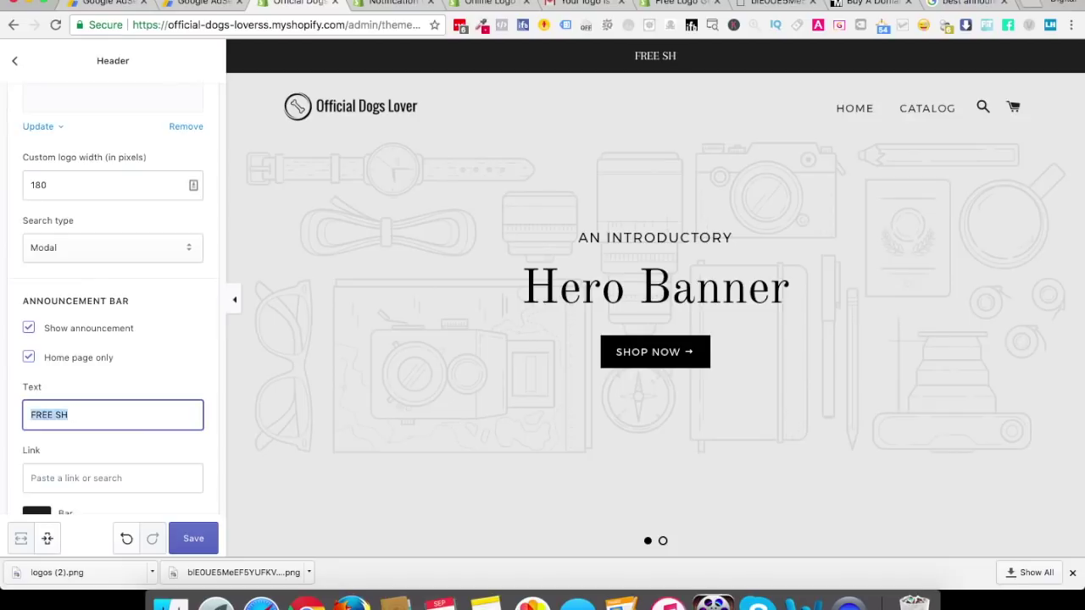
type("FREE")
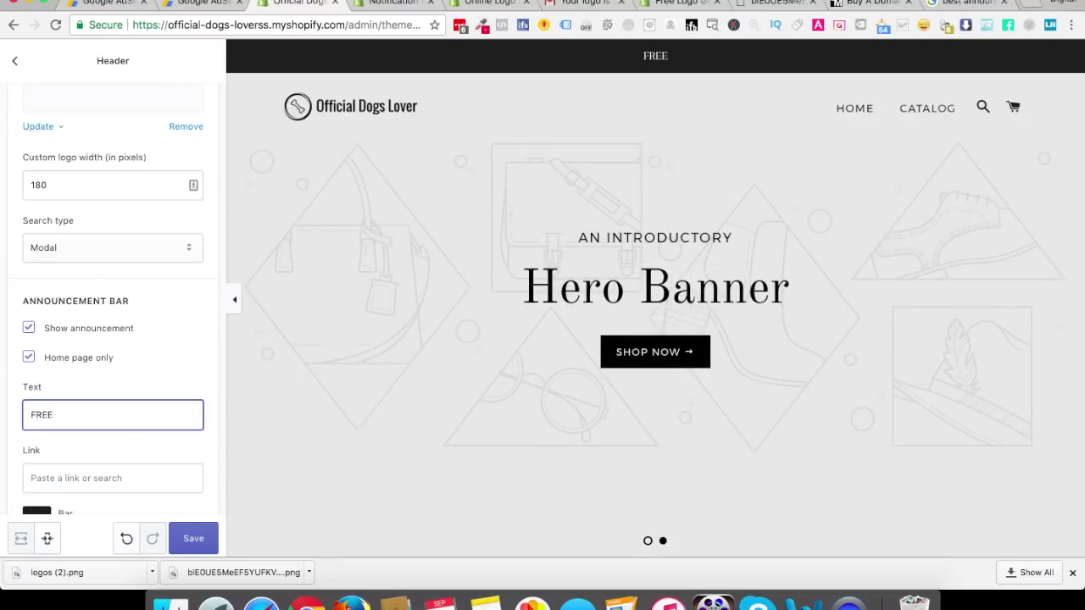
type(" DOGS")
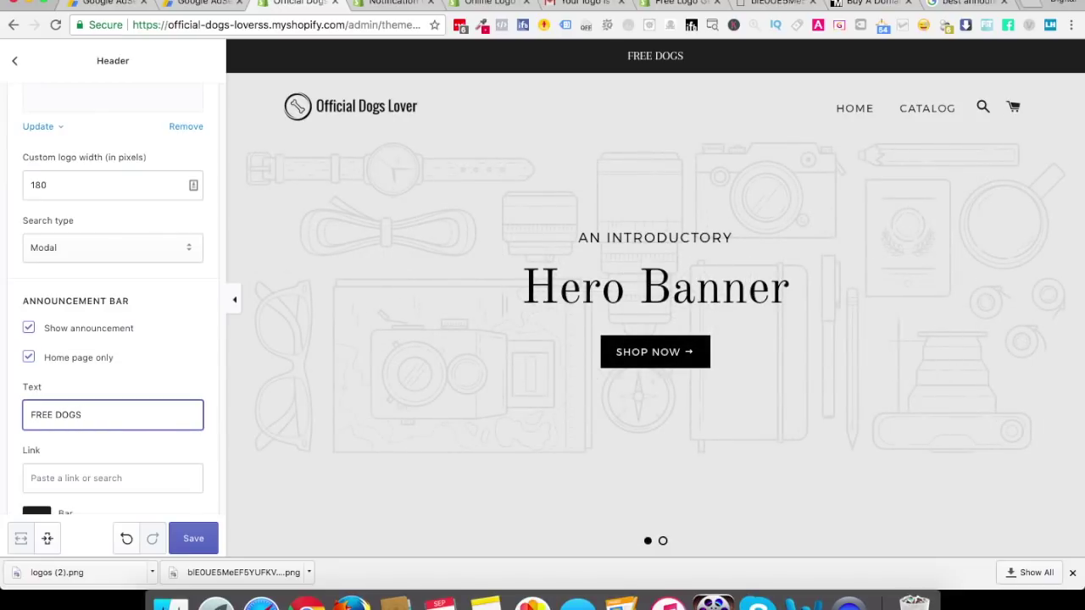
key("BackSpace")
type("S LOVER")
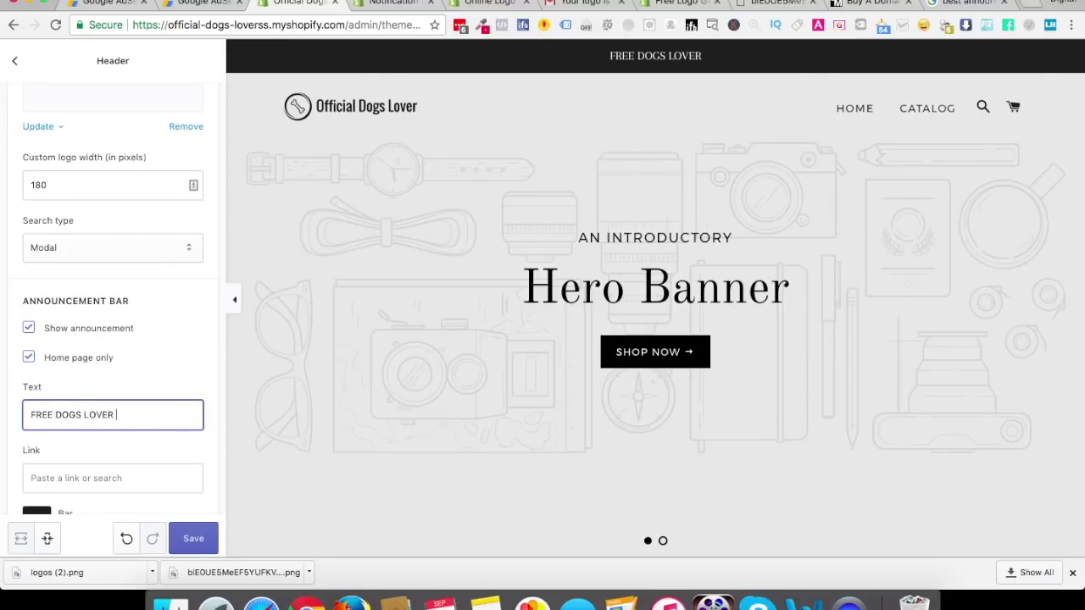
type(" ACCE")
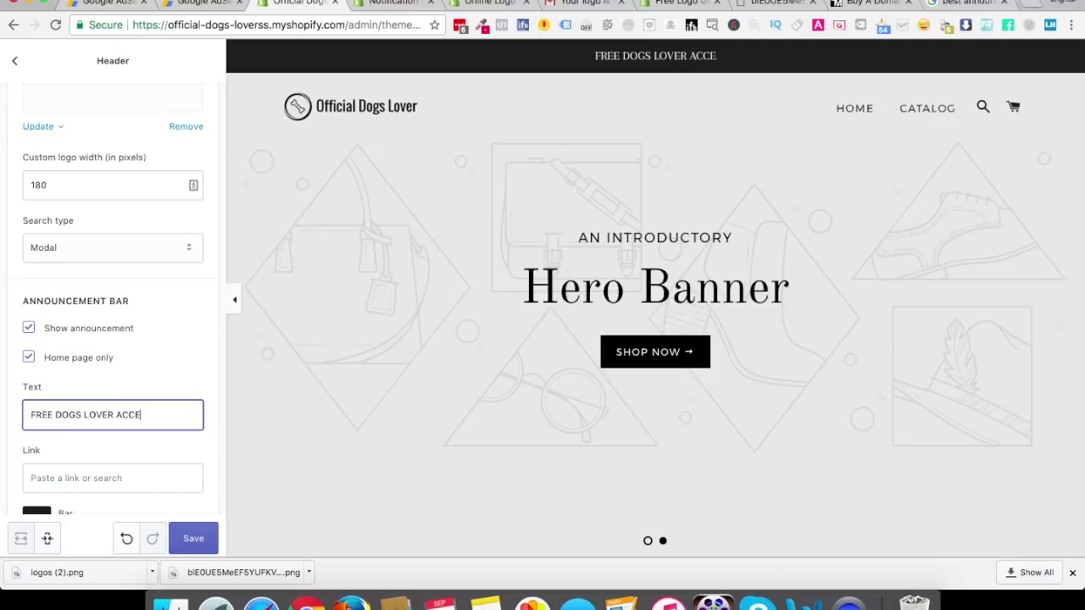
type("SSORIES FOR TH")
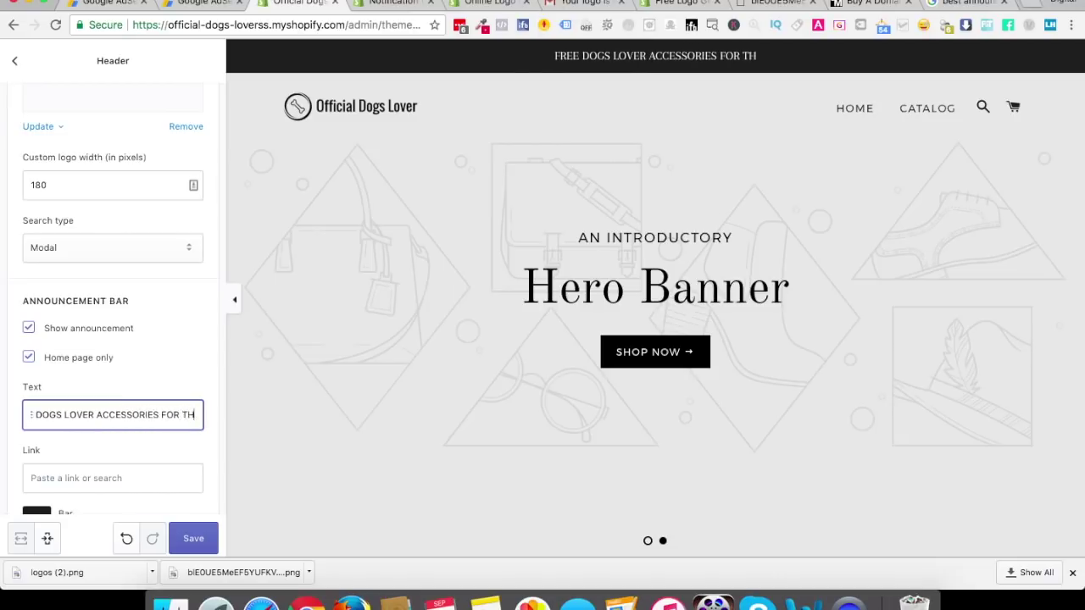
type("E NEXT 200")
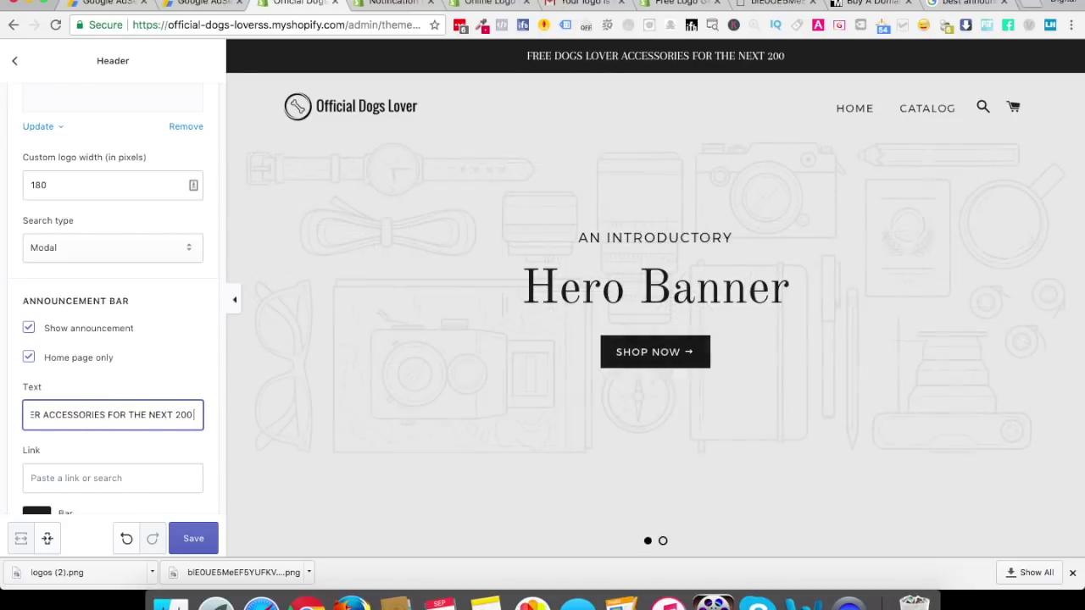
type(" CUSTOME")
key("BackSpace")
key("BackSpace")
key("BackSpace")
key("BackSpace")
key("BackSpace")
key("BackSpace")
key("BackSpace")
key("BackSpace")
key("BackSpace")
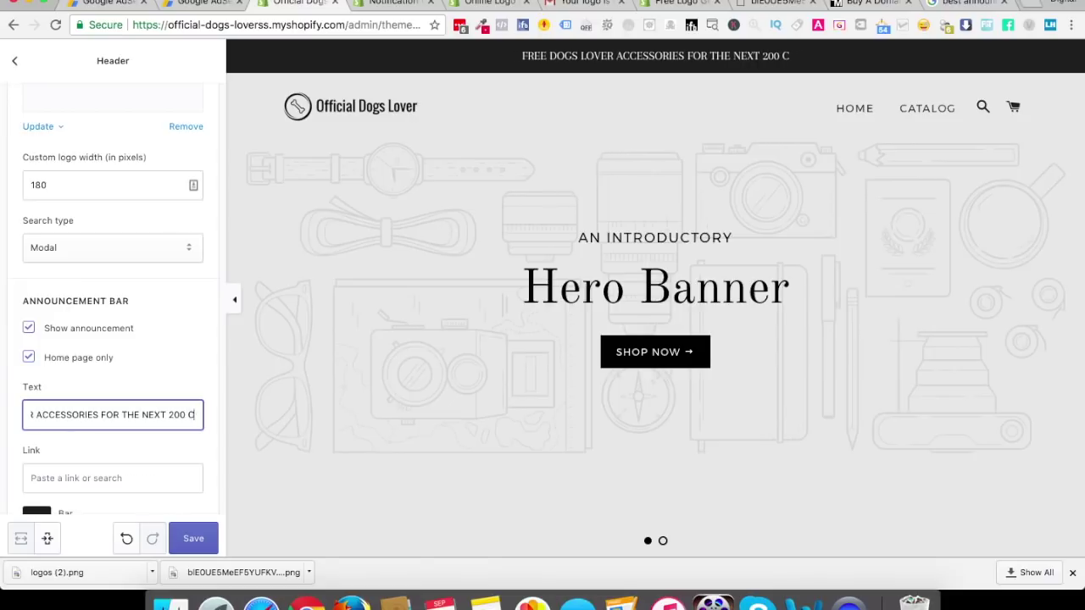
key("BackSpace")
key("BackSpace")
key("BackSpace")
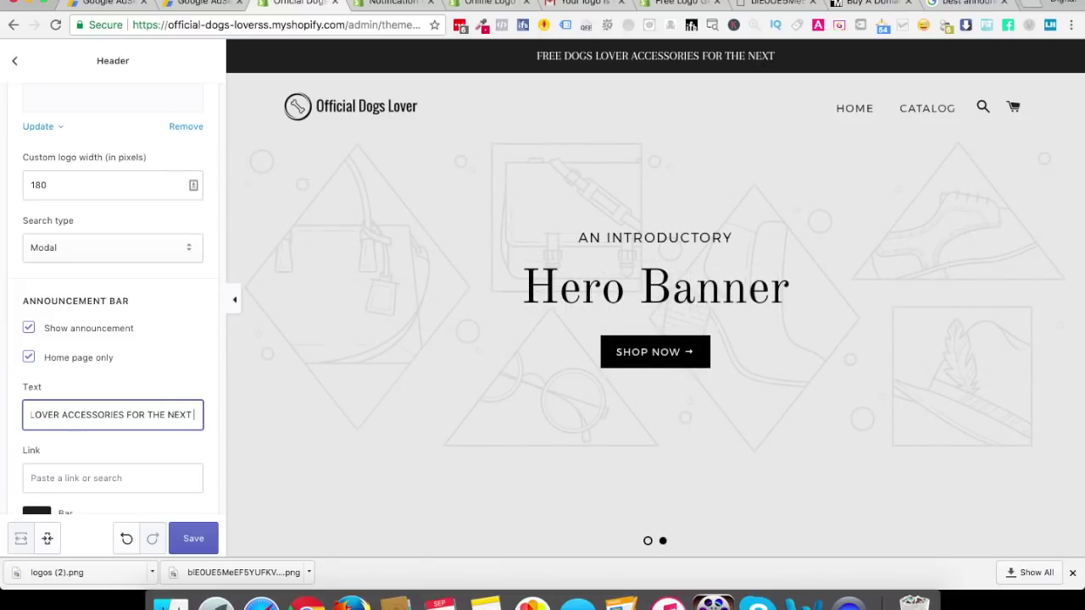
type("50 CUSTOMERS")
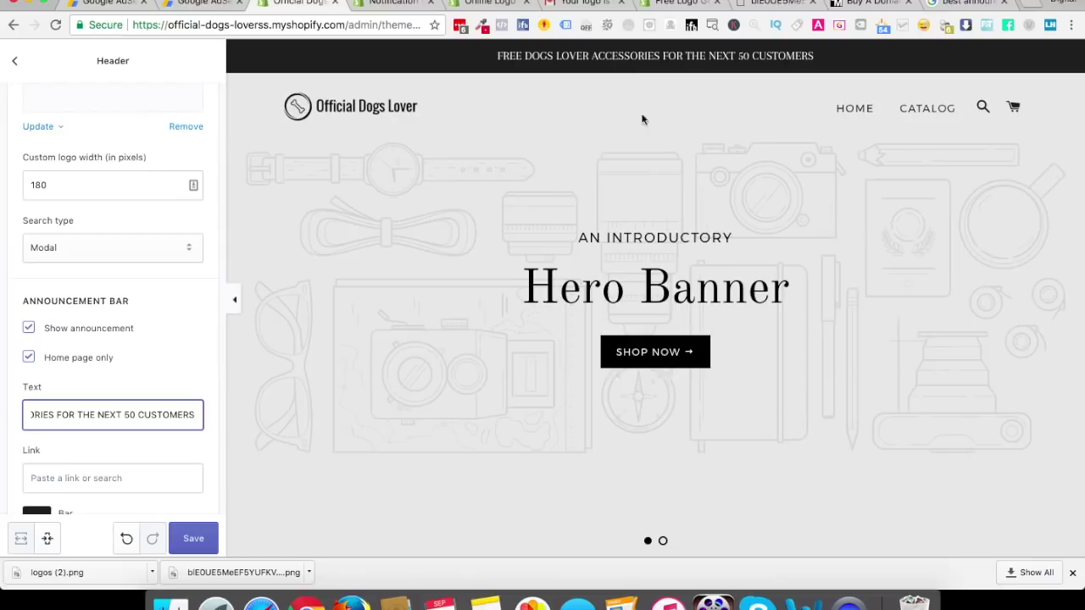
scroll(119, 438, "down", 2)
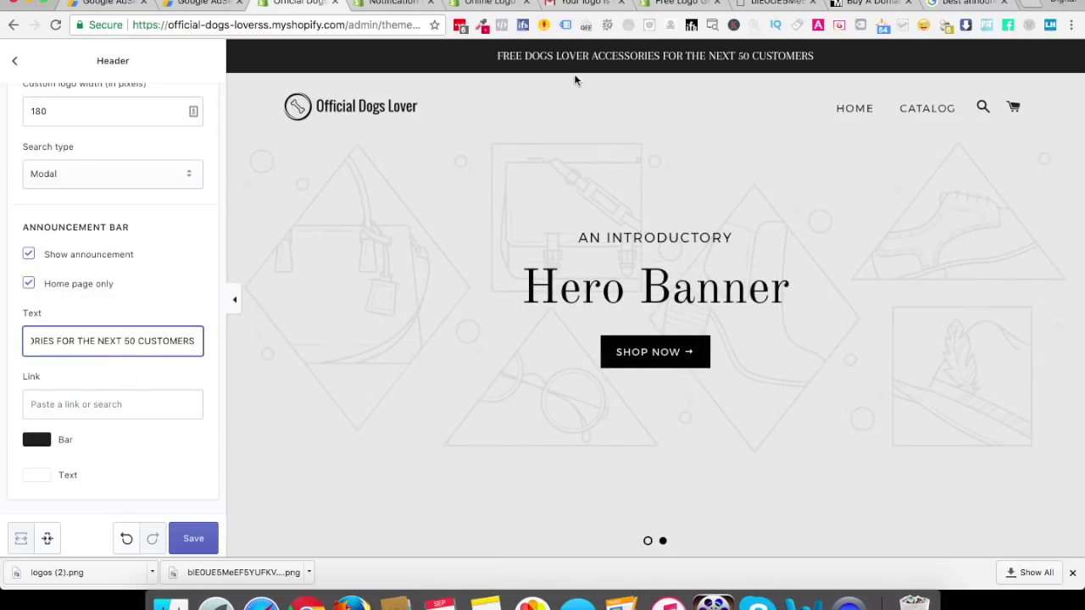
Uncheck Show announcement, save the theme, and return to the sections list
left_click(88, 403)
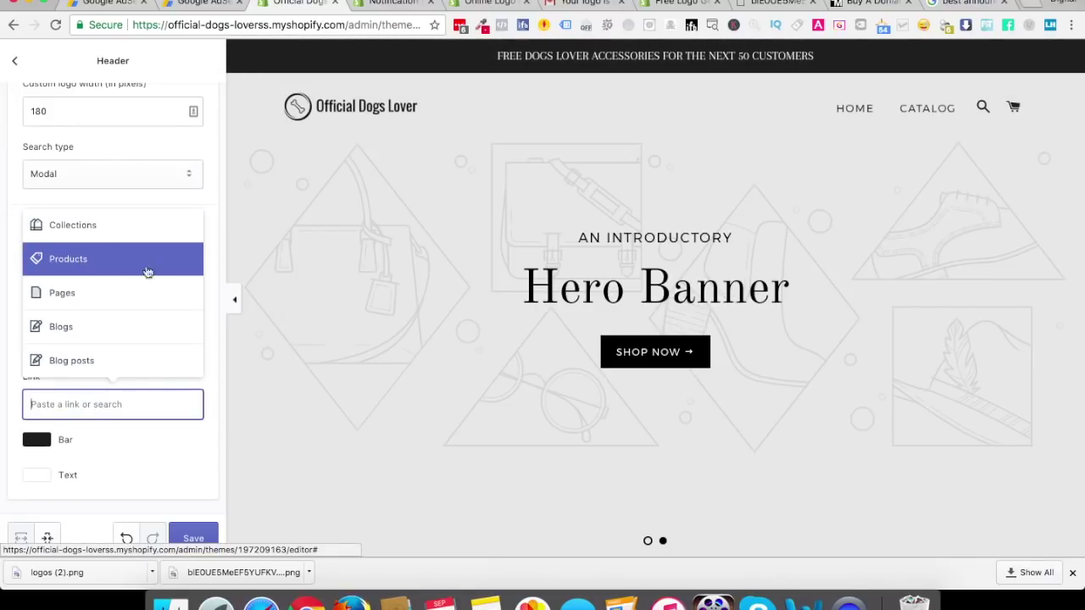
left_click(126, 456)
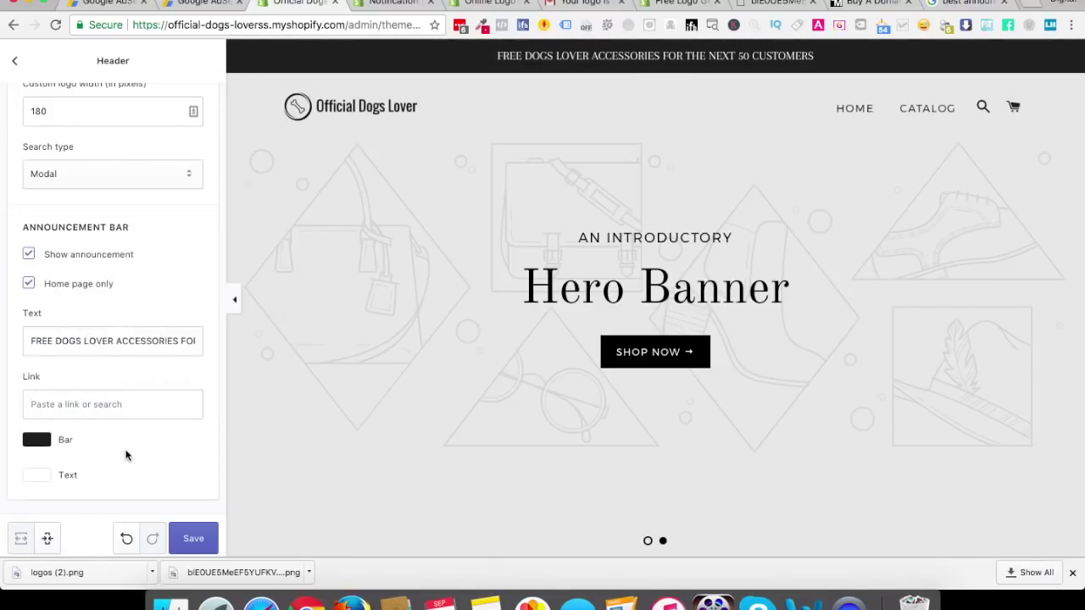
left_click(37, 257)
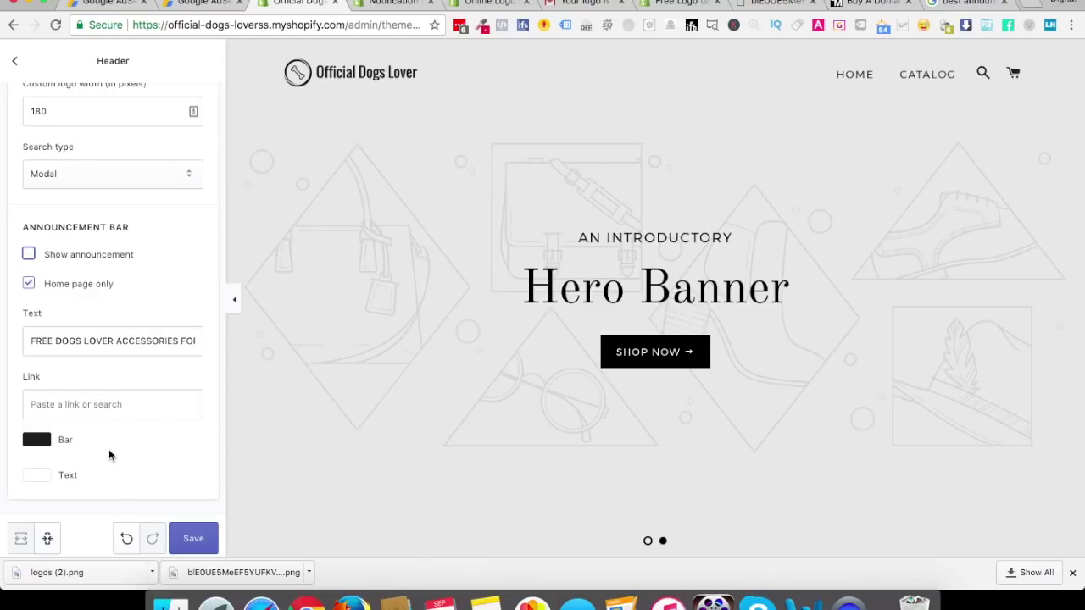
left_click(193, 547)
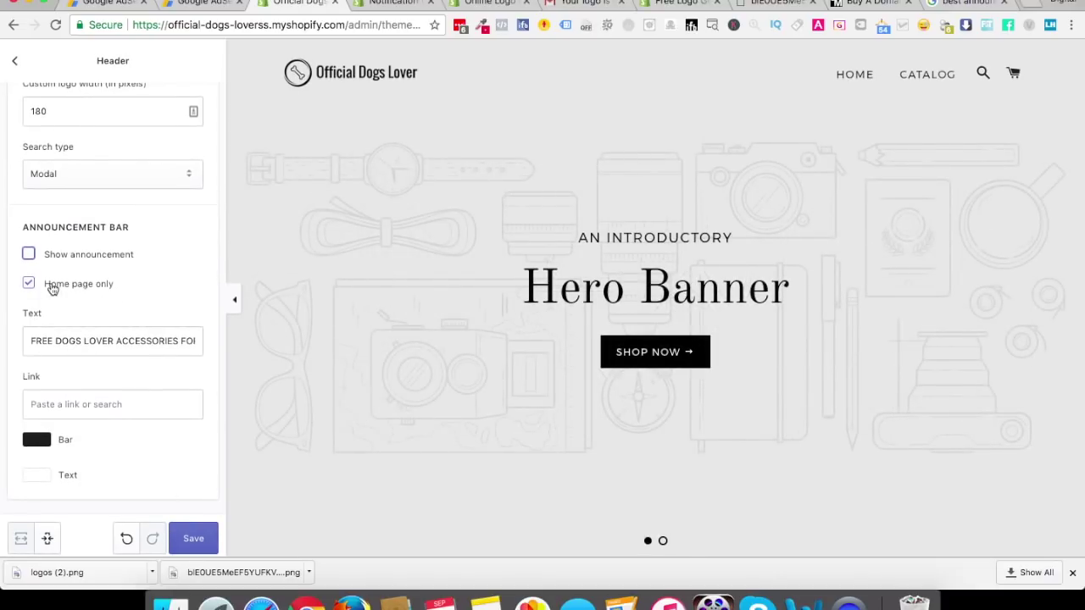
left_click(188, 534)
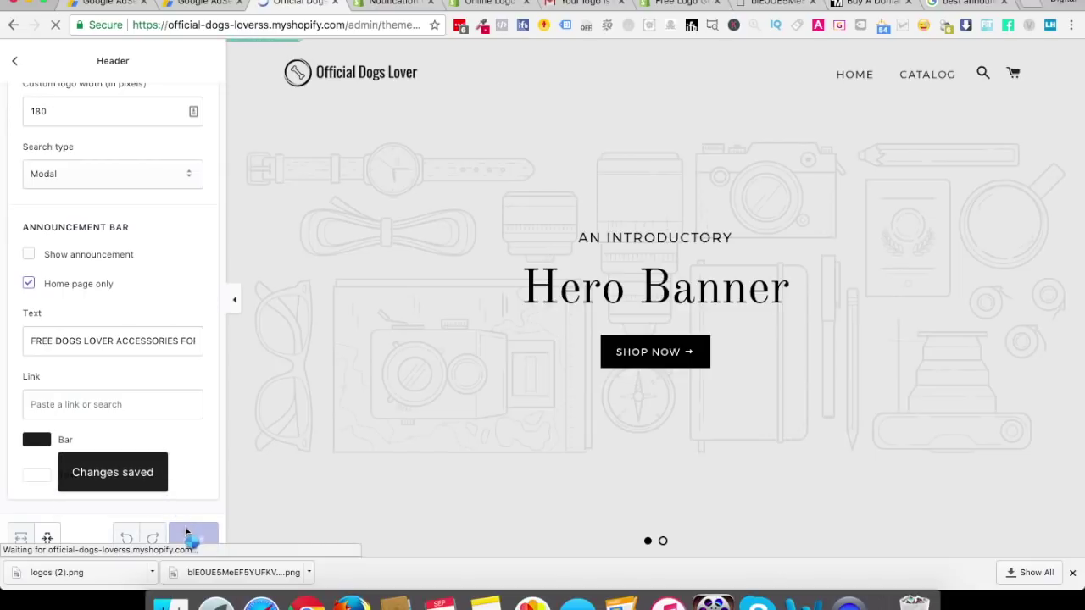
left_click(16, 66)
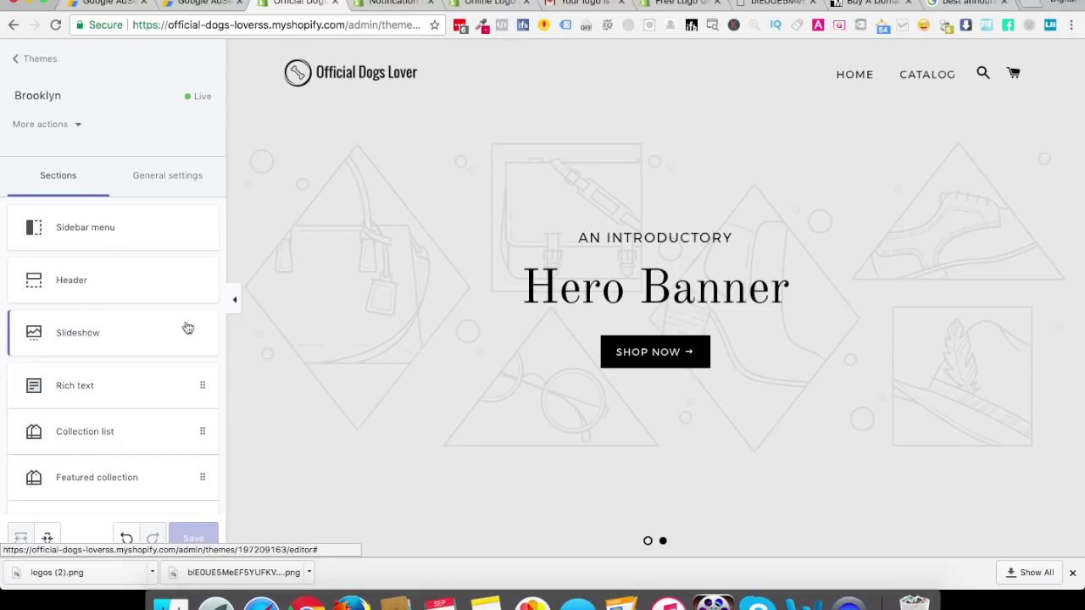
Open the Slideshow section and keep slides changing every 5 seconds
left_click(103, 329)
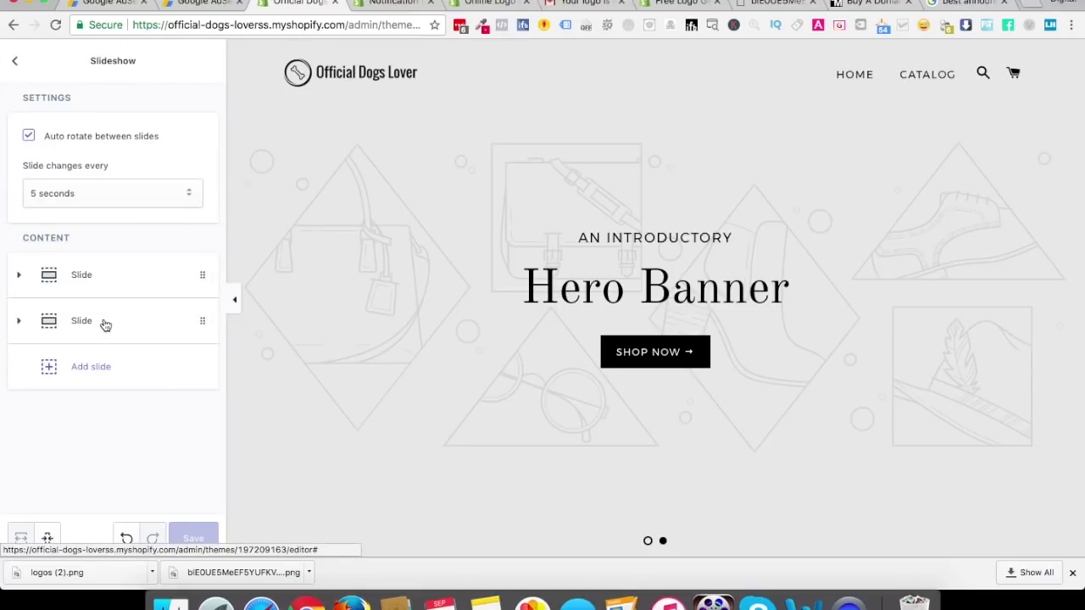
left_click(107, 193)
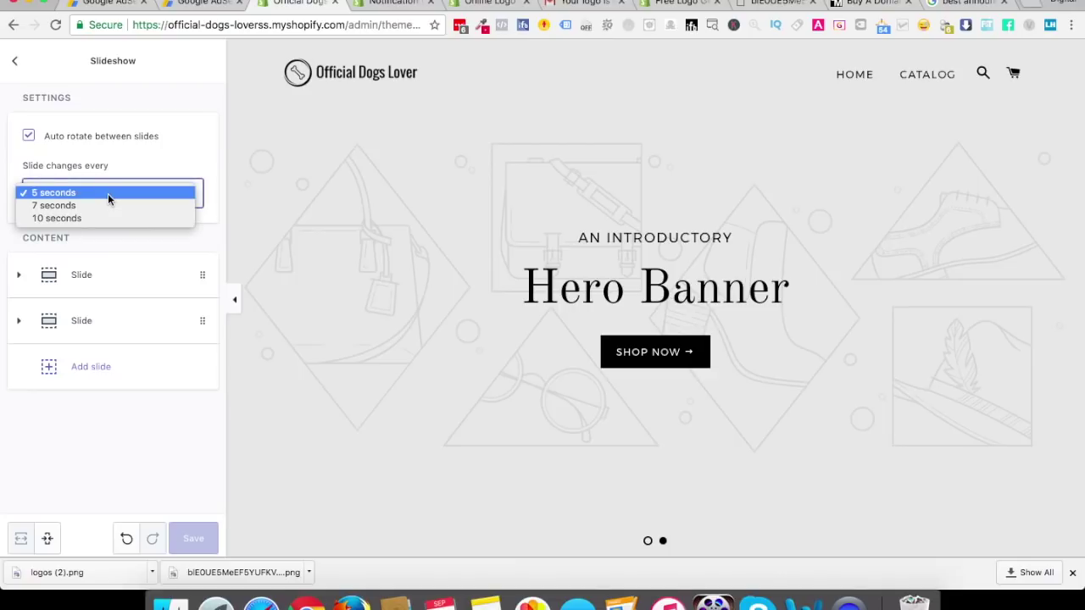
left_click(145, 170)
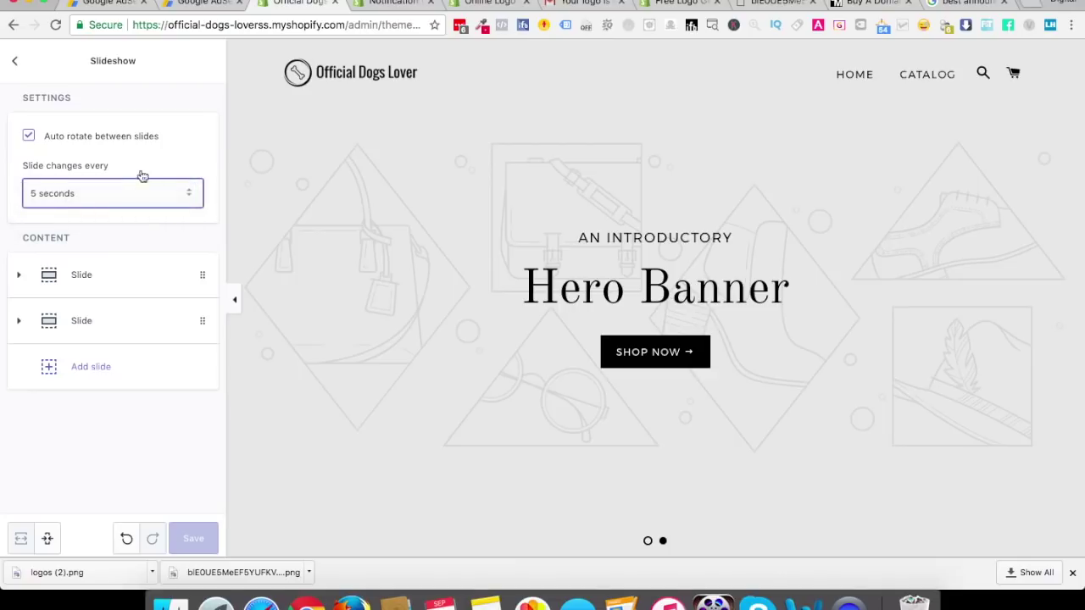
Expand the first slide, try upload and library image options, cancel both, and open a new tab
left_click(23, 274)
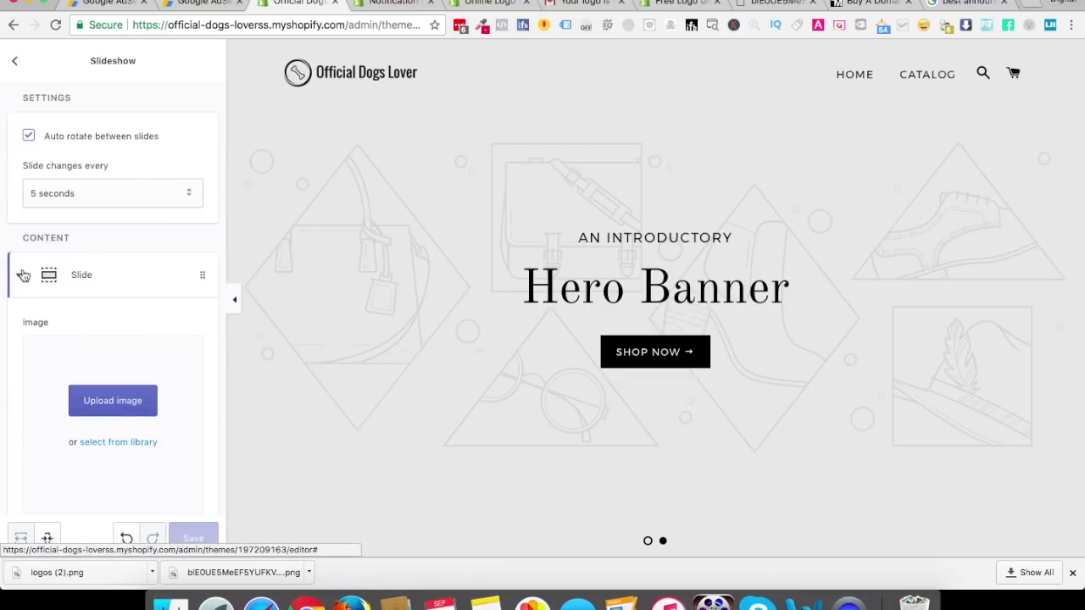
scroll(76, 344, "down", 3)
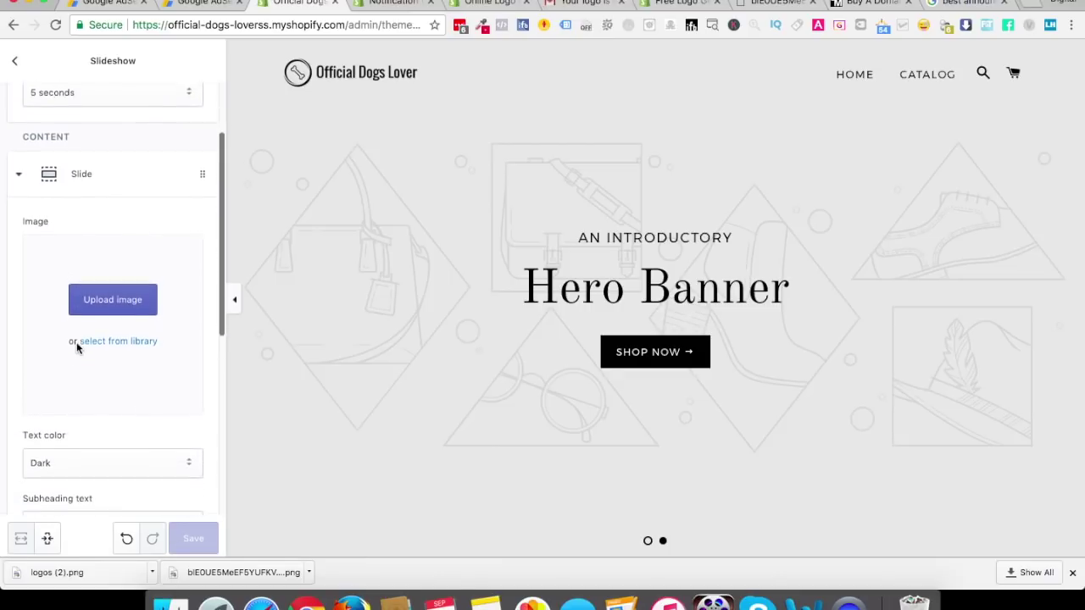
left_click(107, 306)
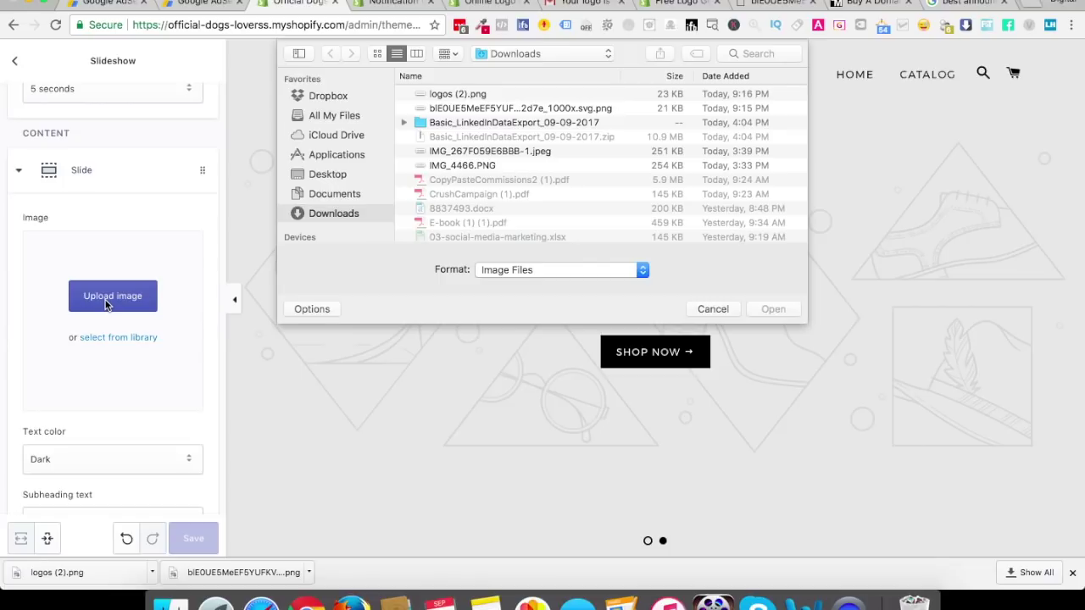
left_click(705, 305)
left_click(133, 337)
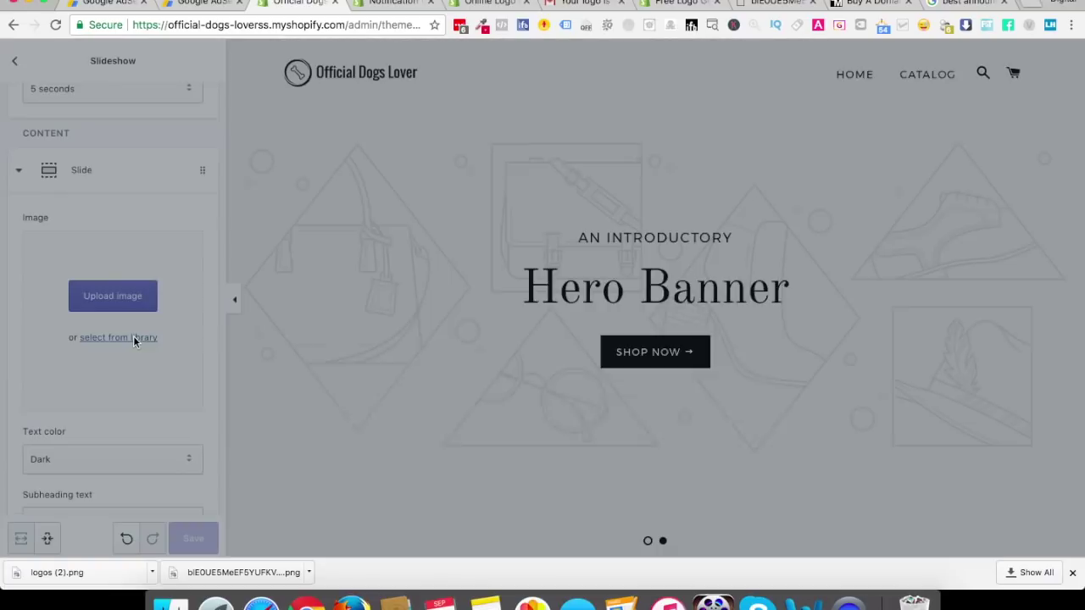
left_click(670, 431)
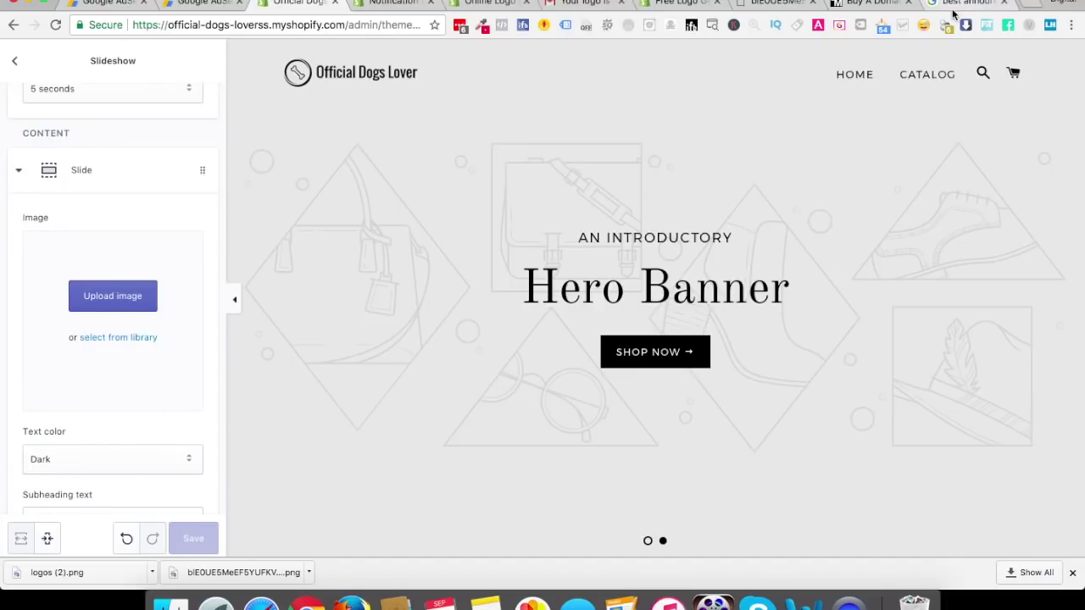
left_click(1028, 9)
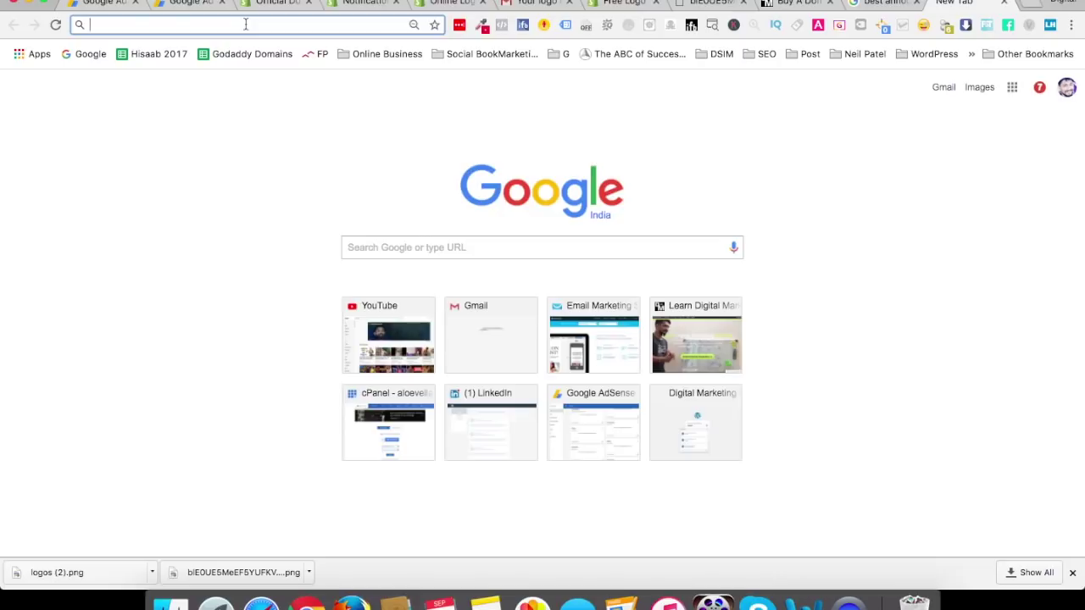
Search Google for PEXELS, then go to pixabay.com
type("PEXELS")
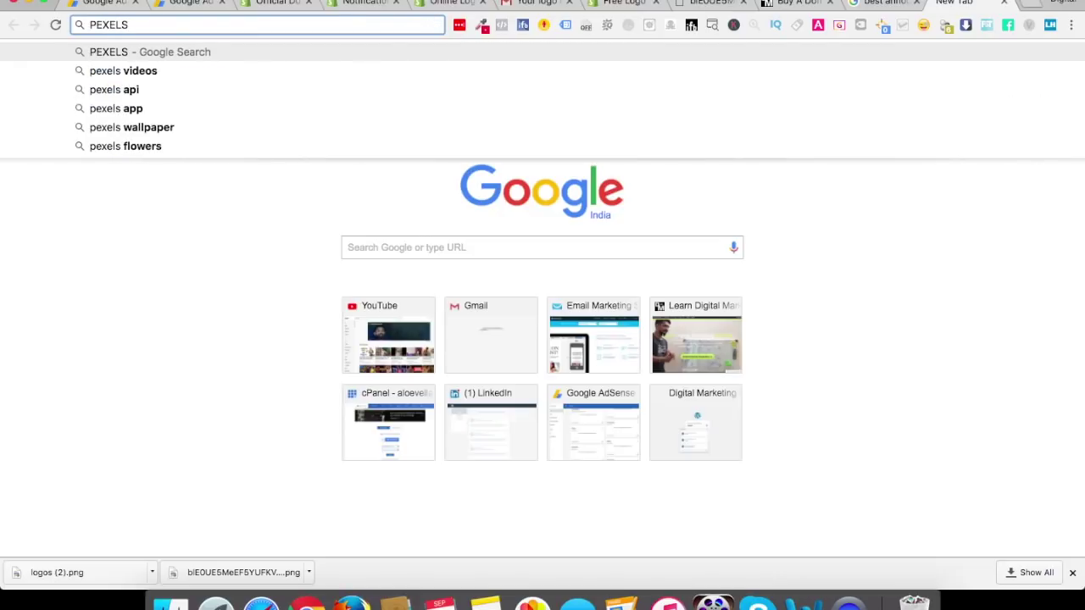
key("Return")
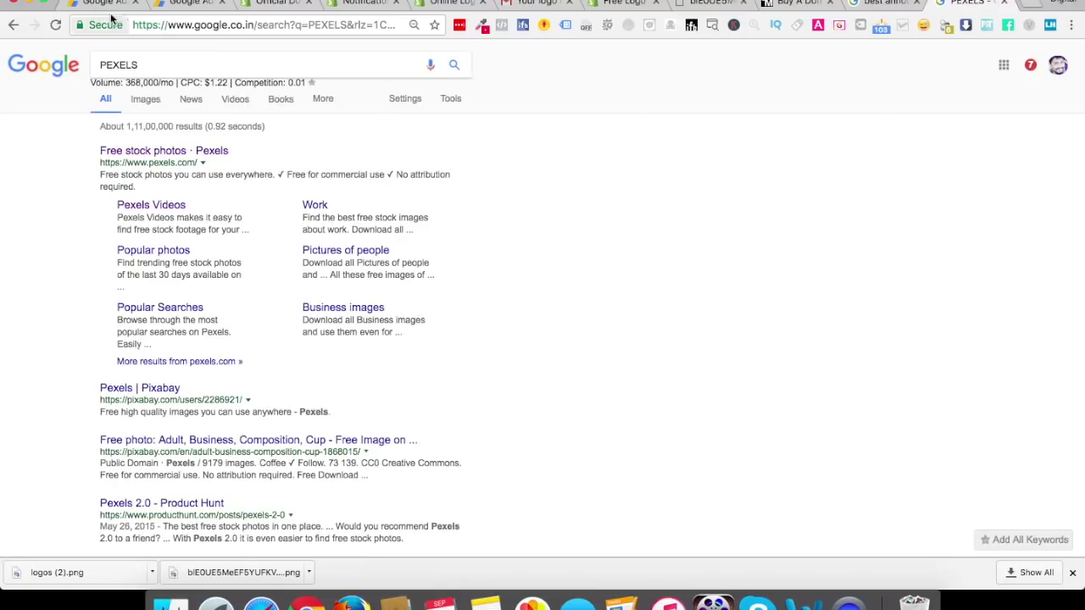
left_click(222, 25)
type("pixabay.com")
key("Return")
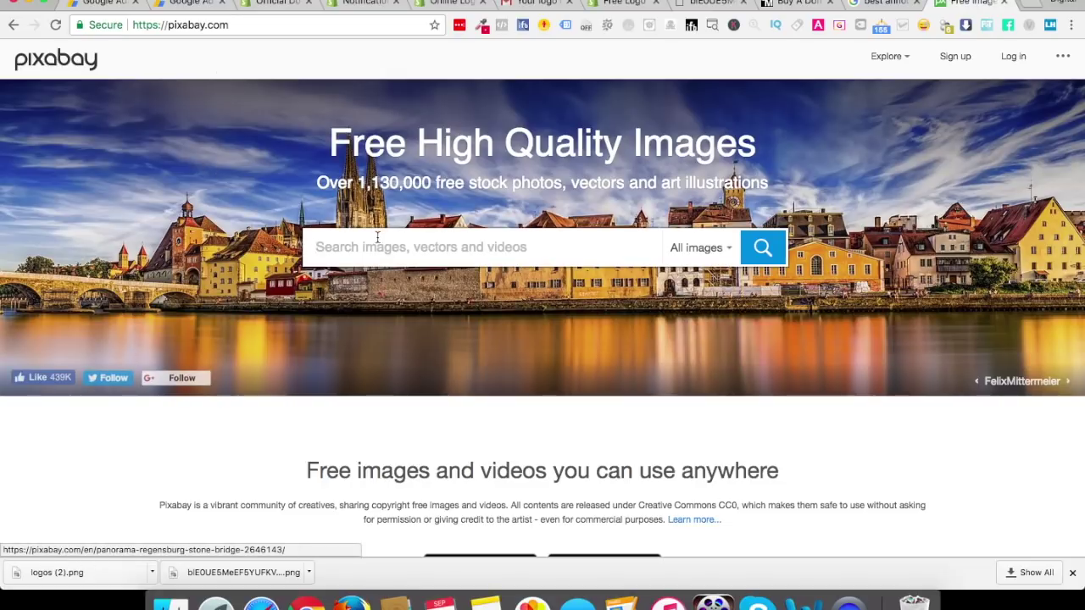
Search Pixabay for 'dogs' and browse the results
type("dogs")
key("Return")
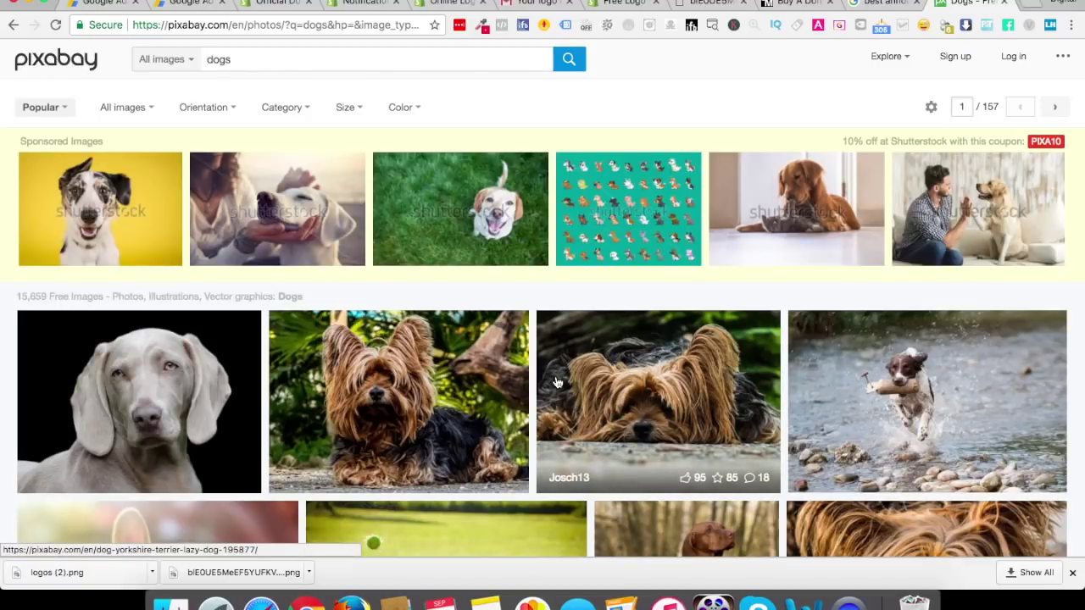
scroll(557, 383, "down", 1)
scroll(556, 382, "down", 5)
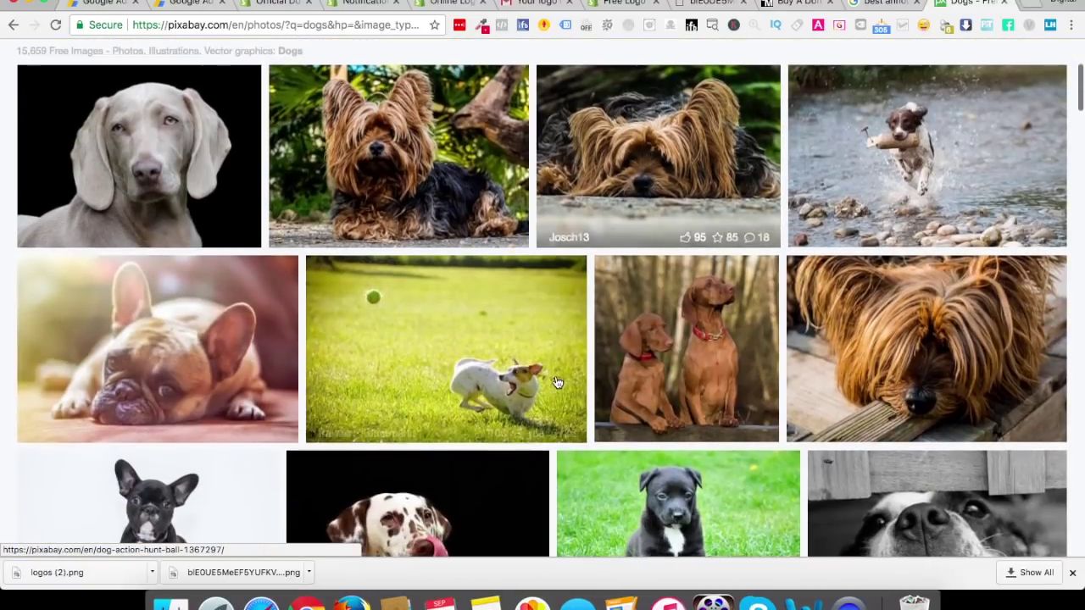
scroll(556, 382, "down", 5)
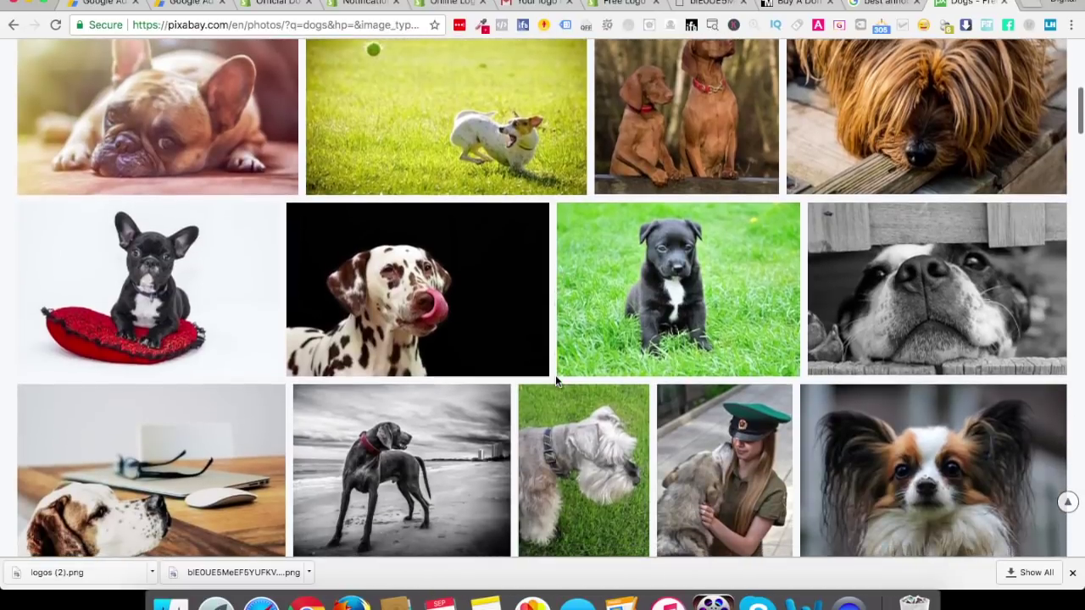
scroll(556, 383, "down", 1)
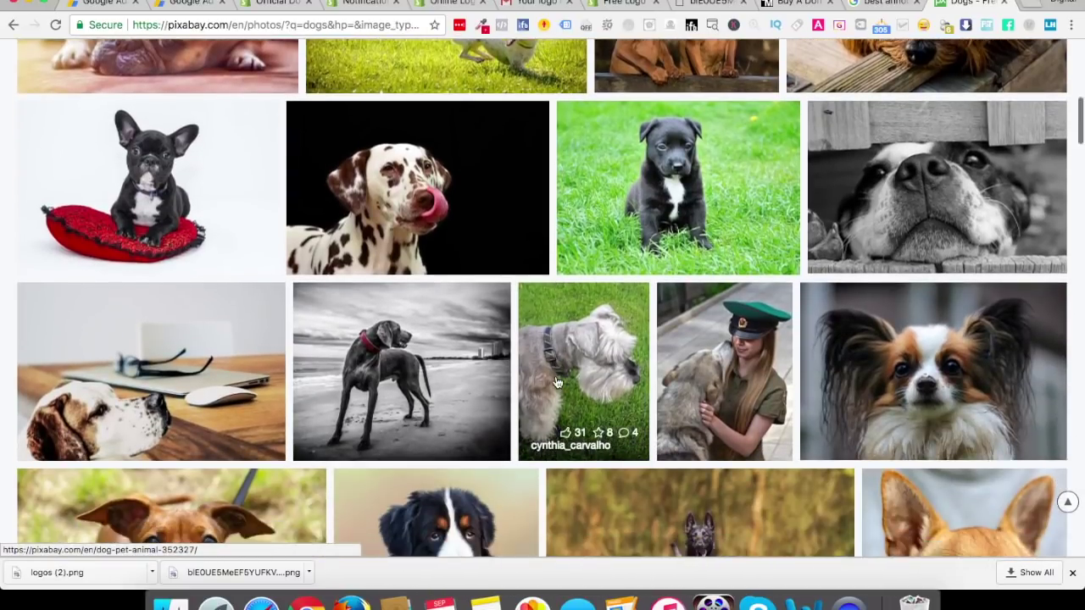
scroll(925, 315, "down", 1)
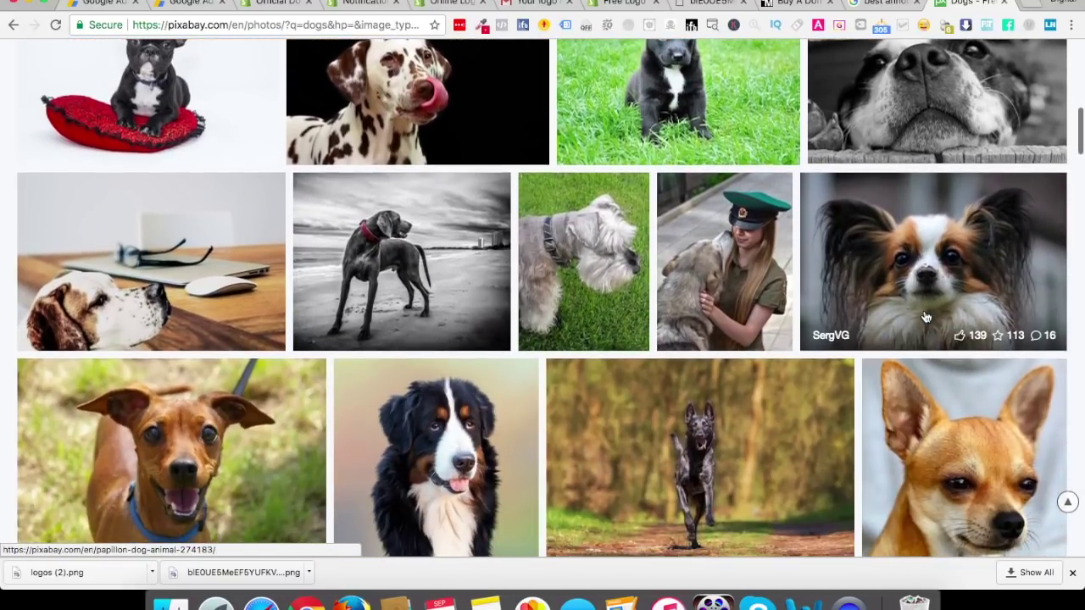
scroll(417, 411, "down", 8)
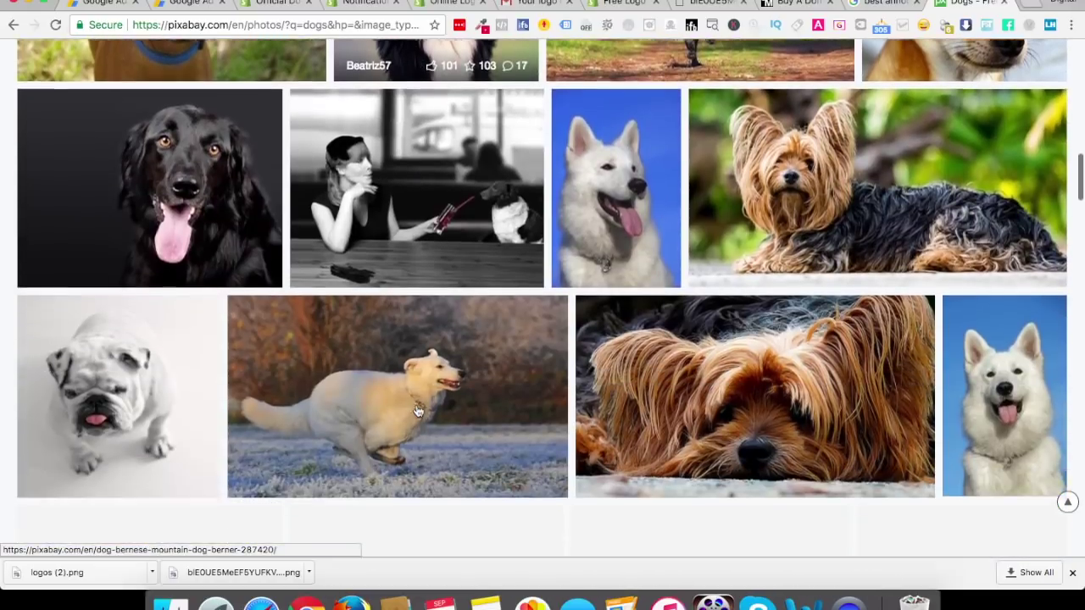
scroll(416, 411, "up", 2)
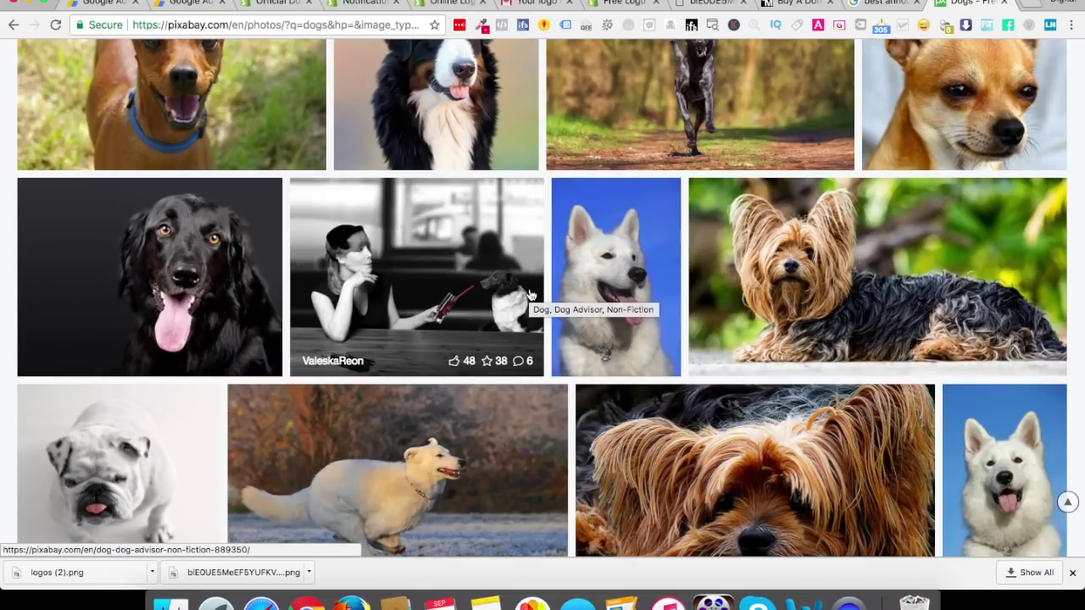
scroll(814, 272, "down", 8)
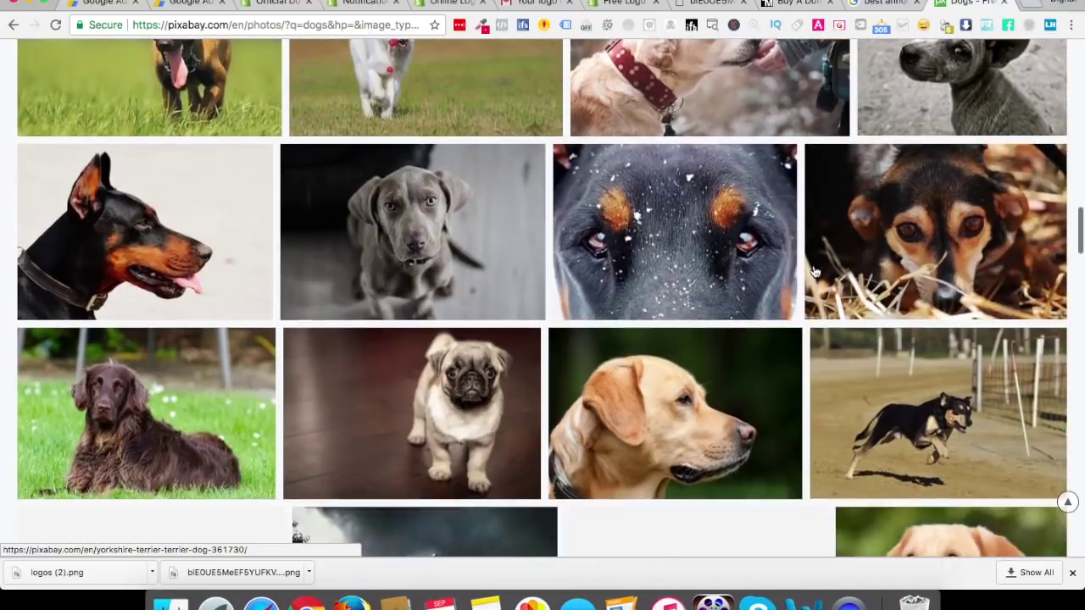
scroll(814, 271, "up", 10)
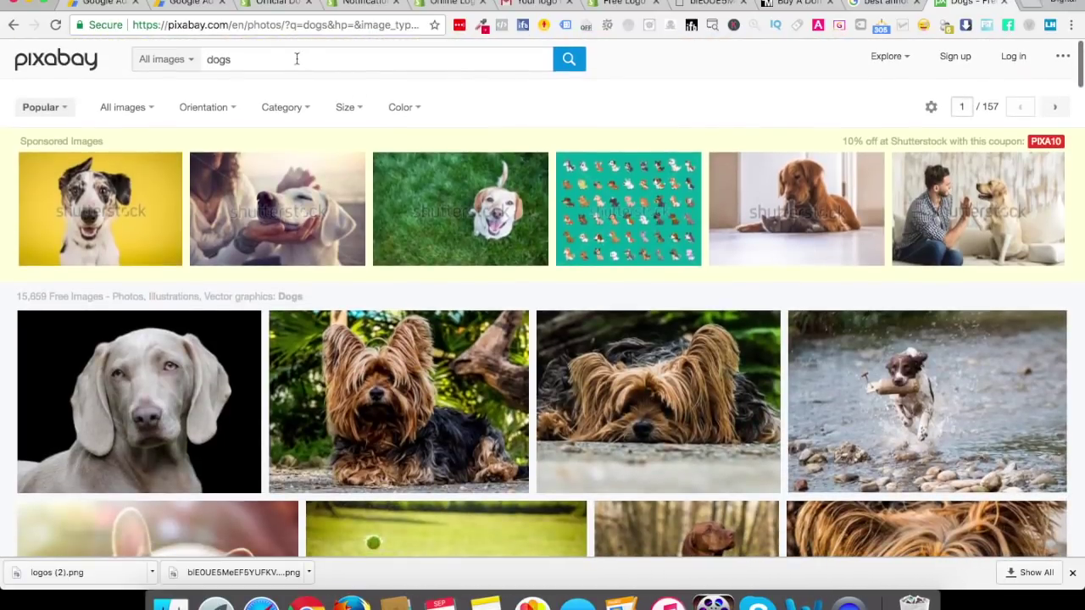
Change the Pixabay search to 'dog owners'
left_click(296, 59)
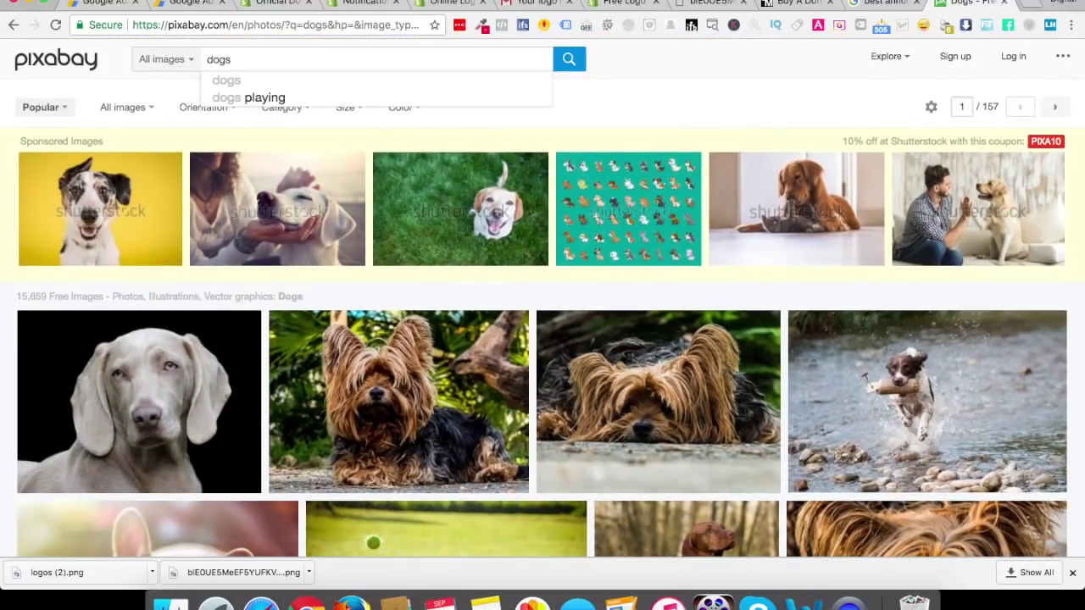
key("BackSpace")
type("owners")
key("Return")
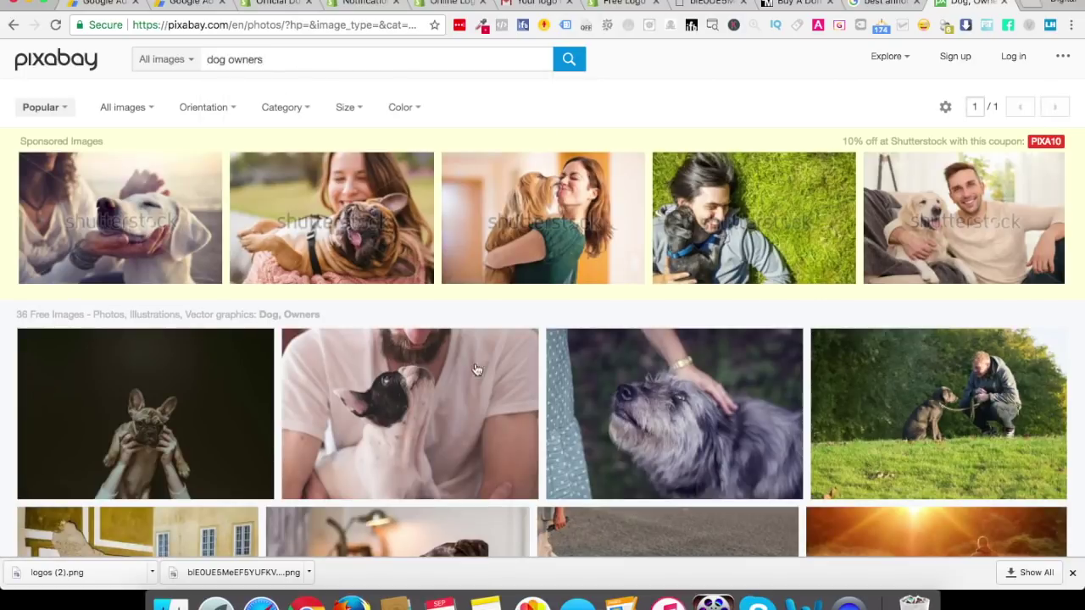
Download the 1920×1280 man-holding-dog photo from Pixabay and start Shopify's slide image upload
left_click(413, 410)
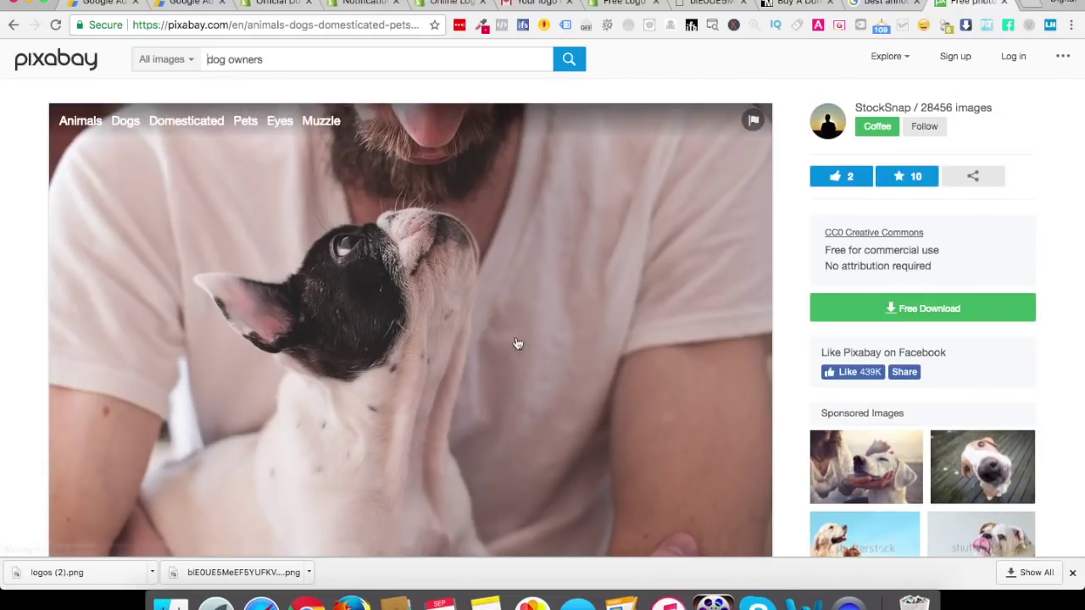
left_click(937, 312)
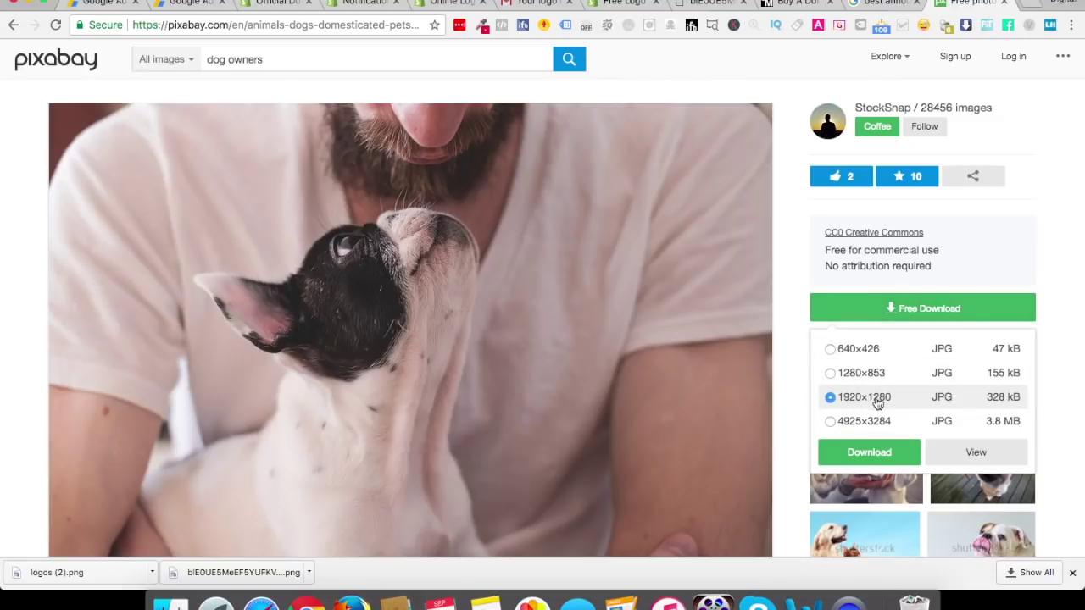
left_click(866, 450)
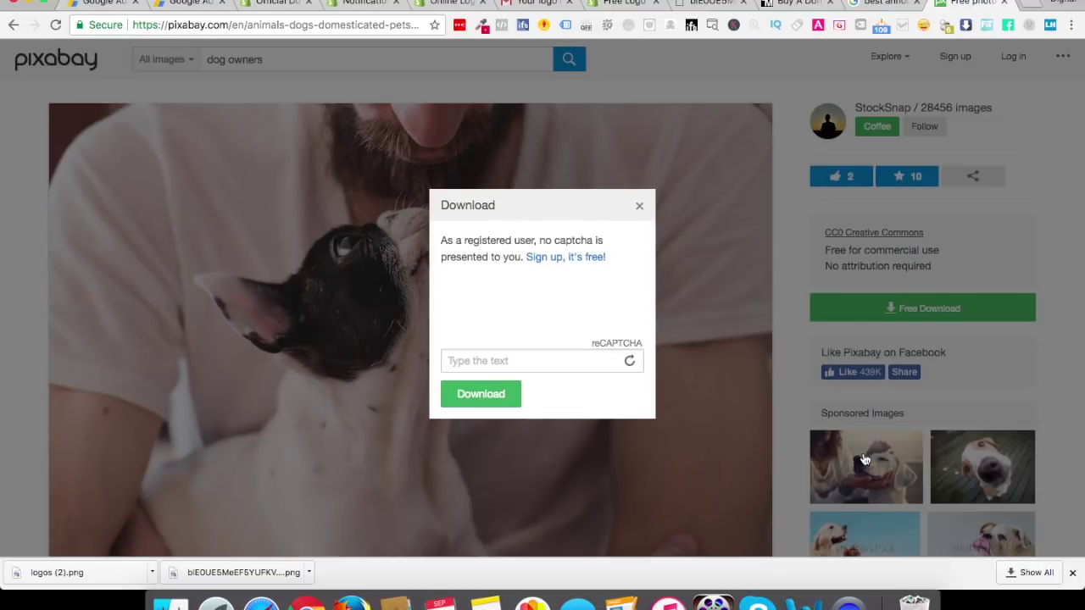
left_click(506, 356)
type("STUART 56")
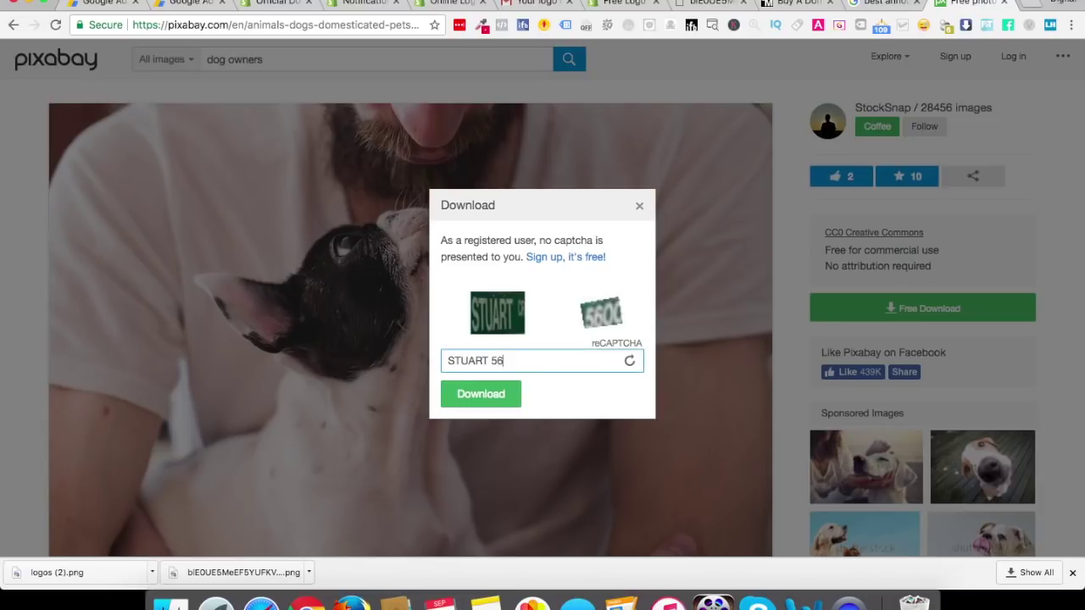
left_click(467, 403)
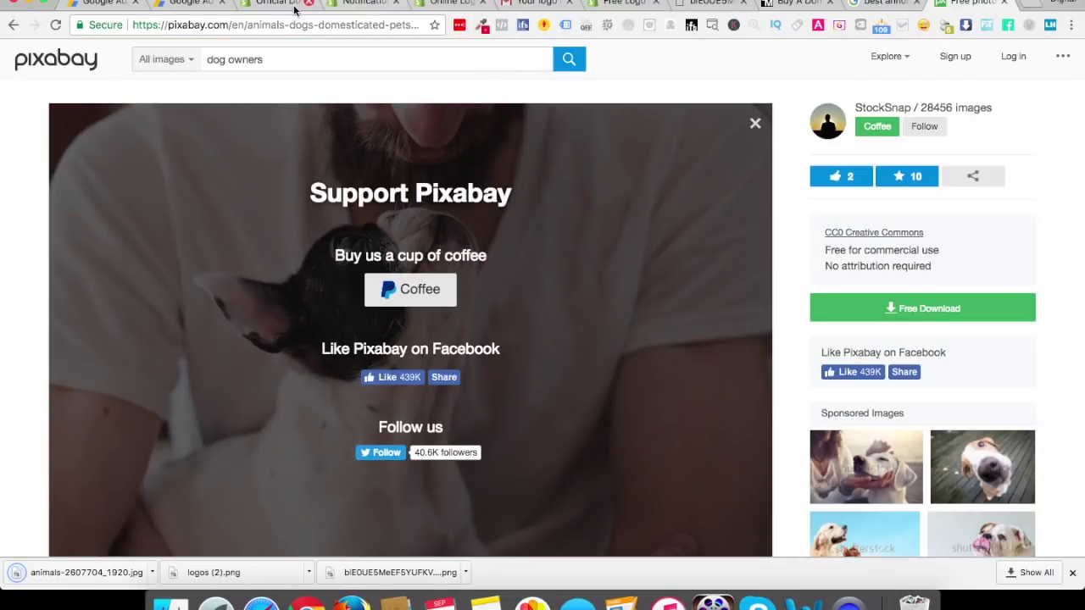
left_click(292, 5)
left_click(100, 301)
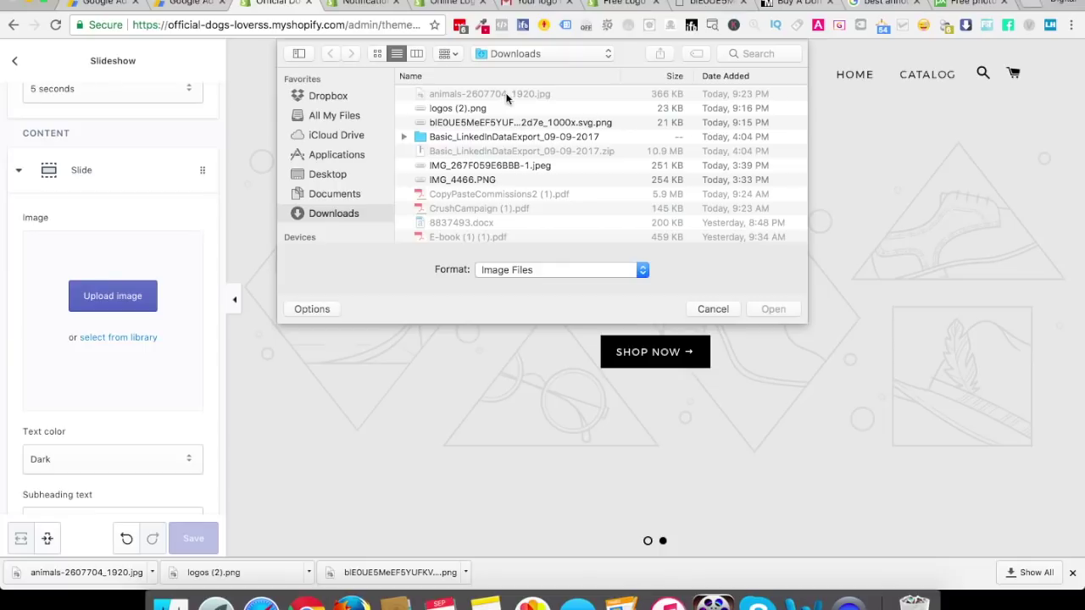
Choose animals-2607704_1920.jpg from Downloads as the first slide's image
double_click(481, 95)
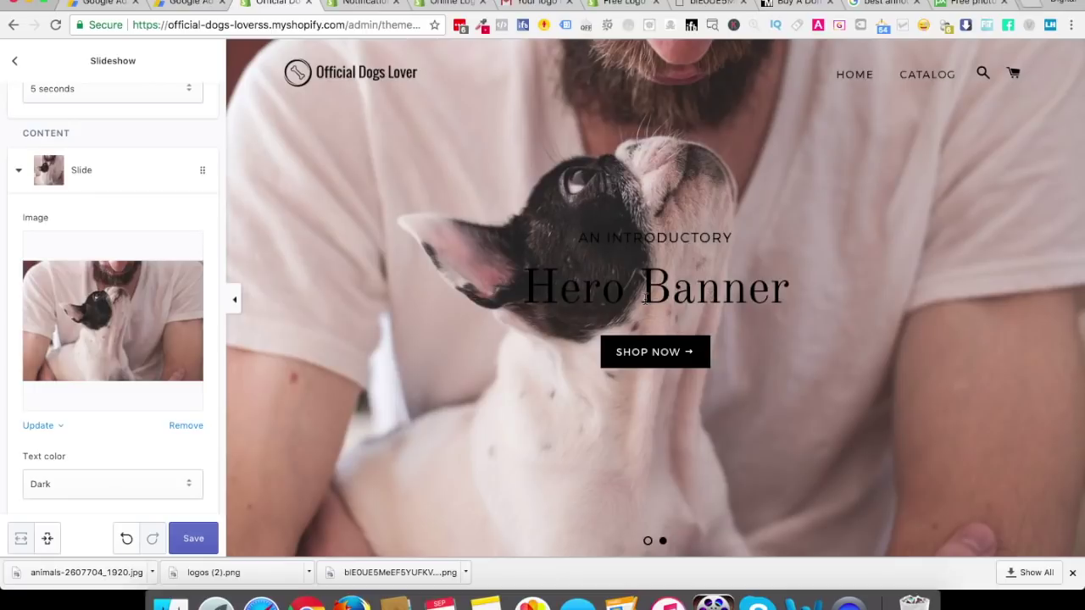
scroll(96, 467, "down", 5)
Set the slide text colour to Light and retype the heading as 'Dogs Lover'
left_click(91, 289)
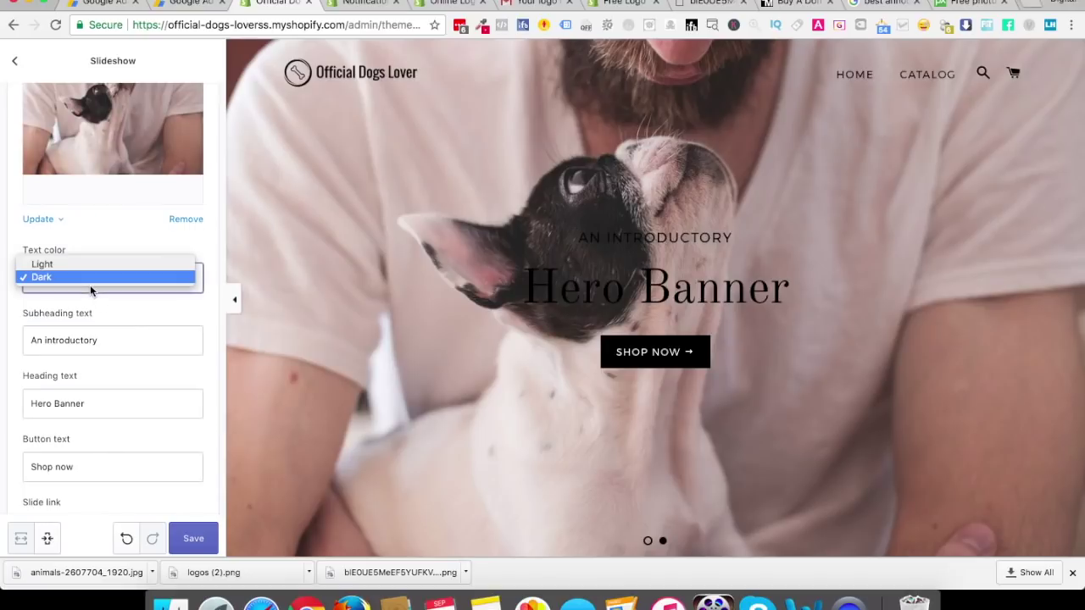
left_click(88, 263)
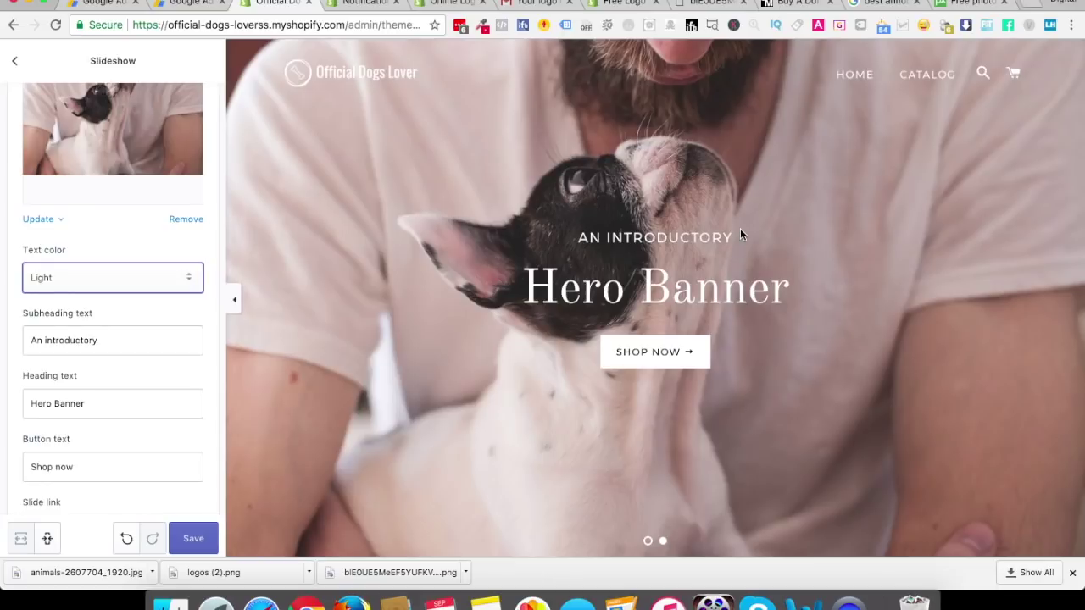
triple_click(93, 397)
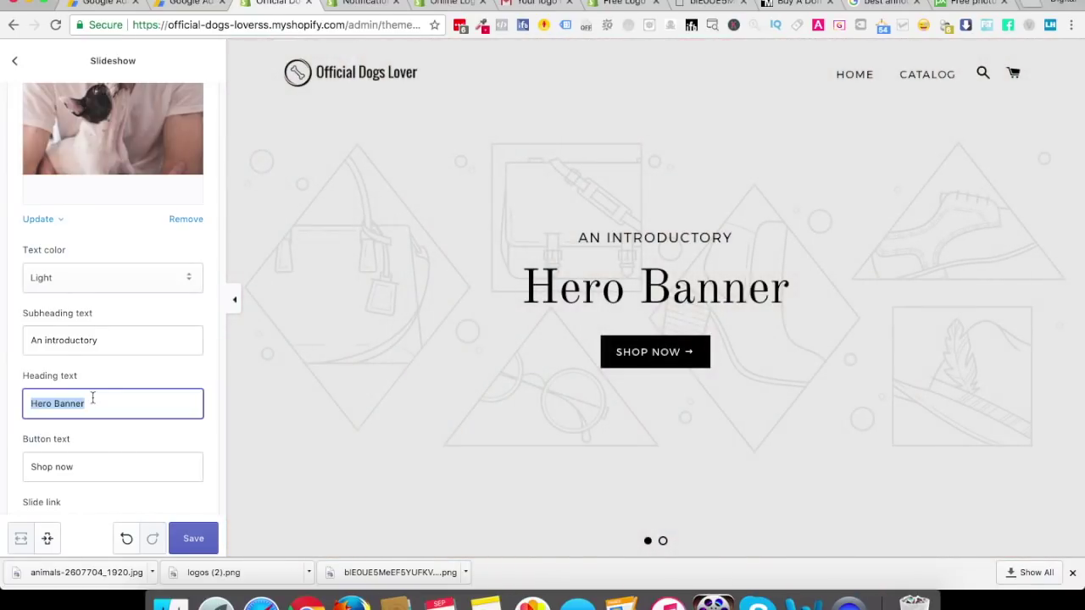
type("DOGS")
key("super+a")
type("Dogs Lover")
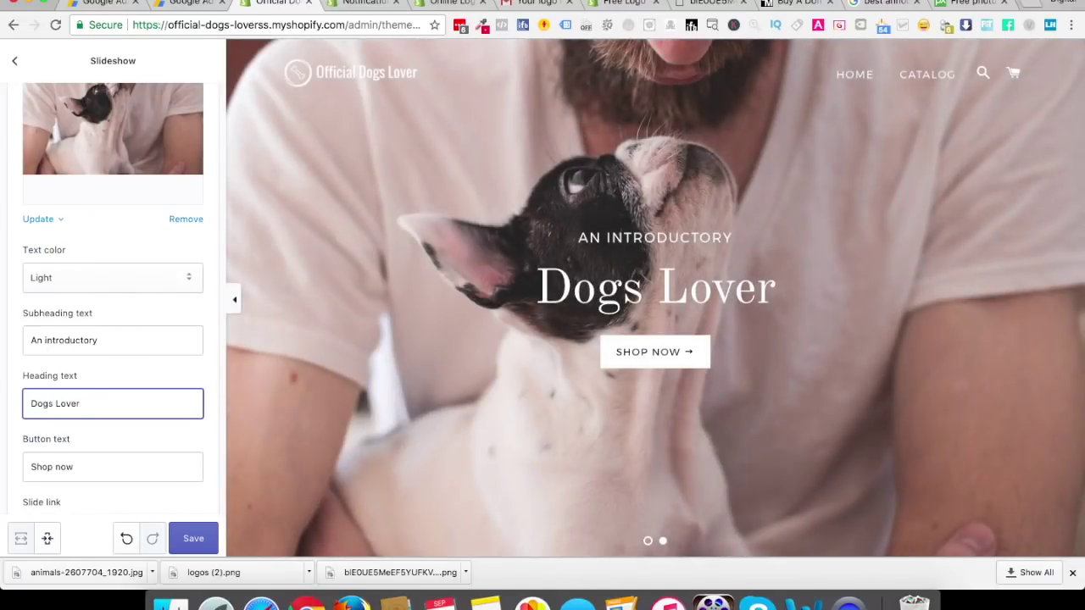
Set the subheading to 'The Largest Marketplace for' and correct the heading to 'Dog Lovers'
left_click(77, 339)
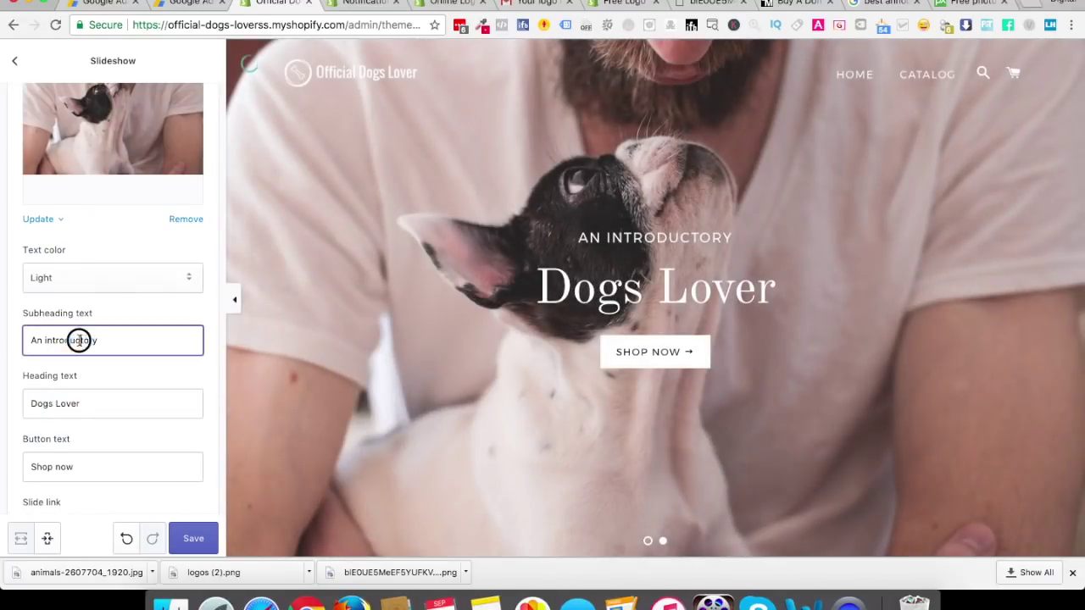
key("super+a")
type("The Largest Marketplace")
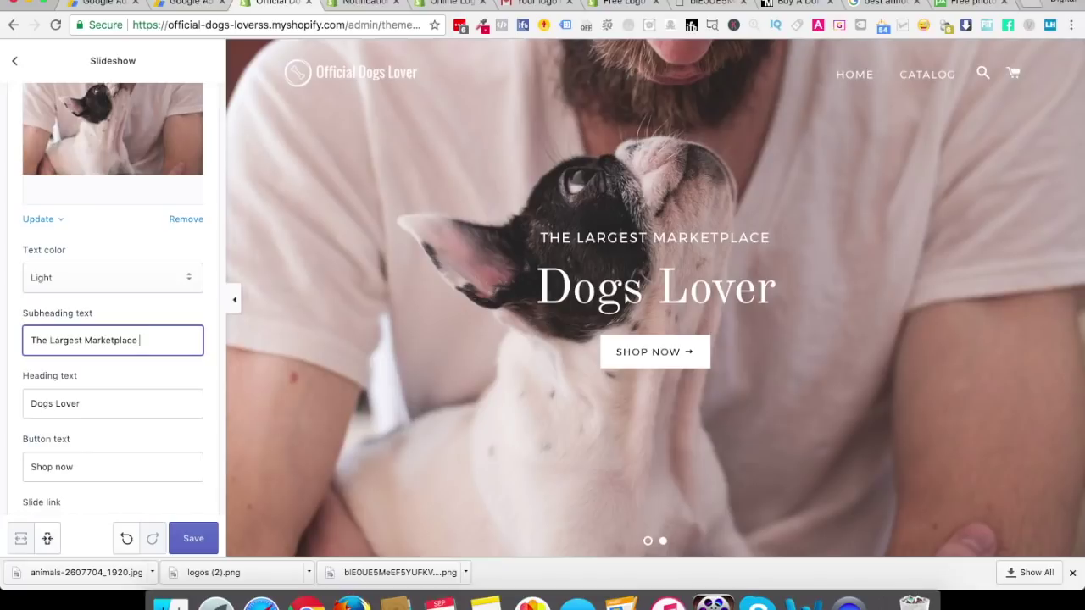
type(" for")
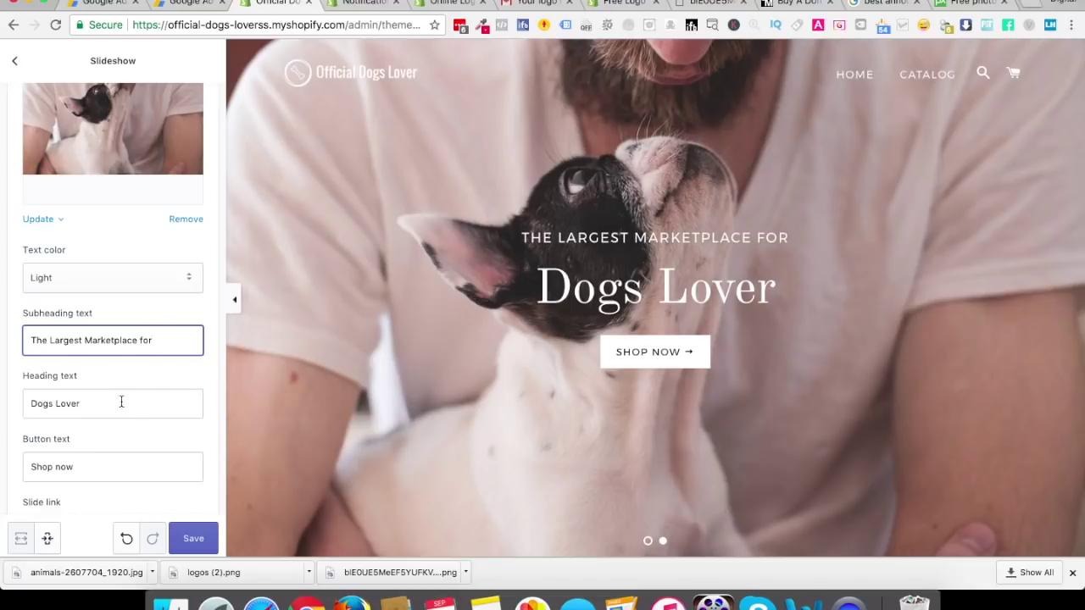
left_click(56, 403)
key("BackSpace")
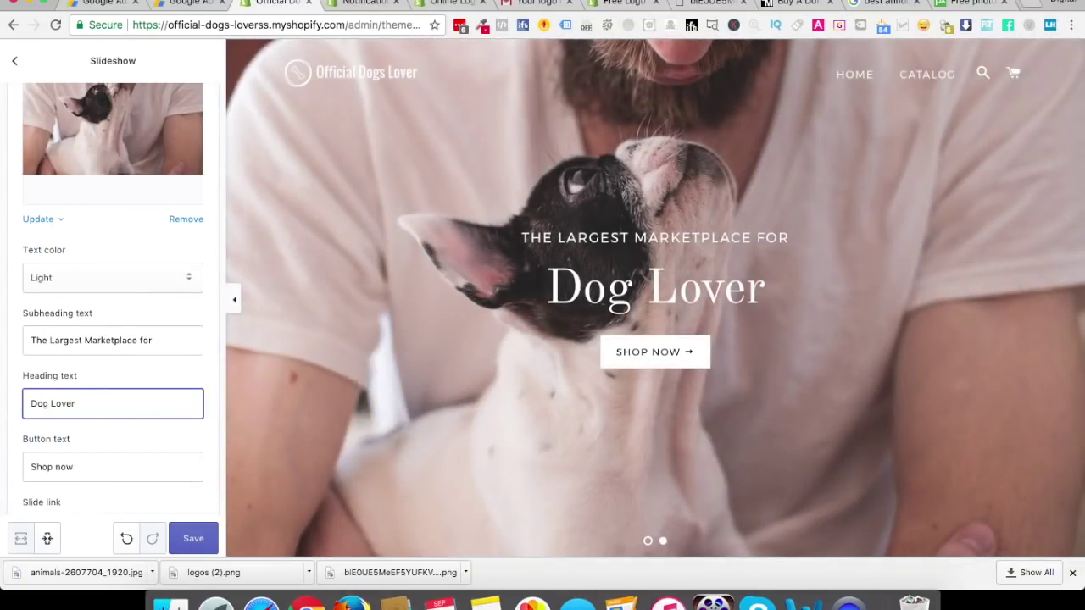
type("s")
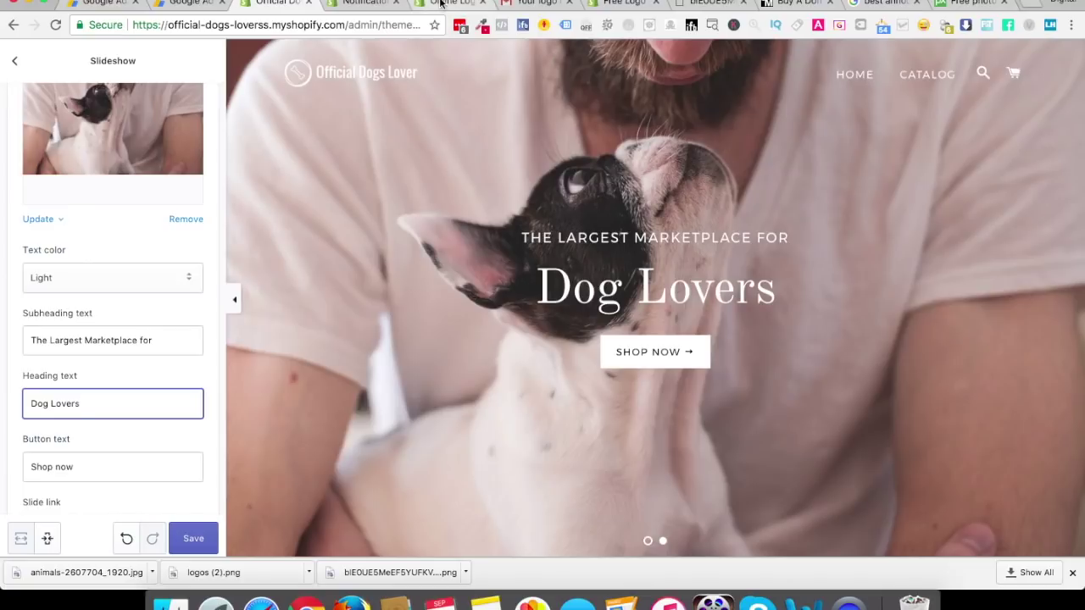
left_click(453, 3)
left_click(367, 2)
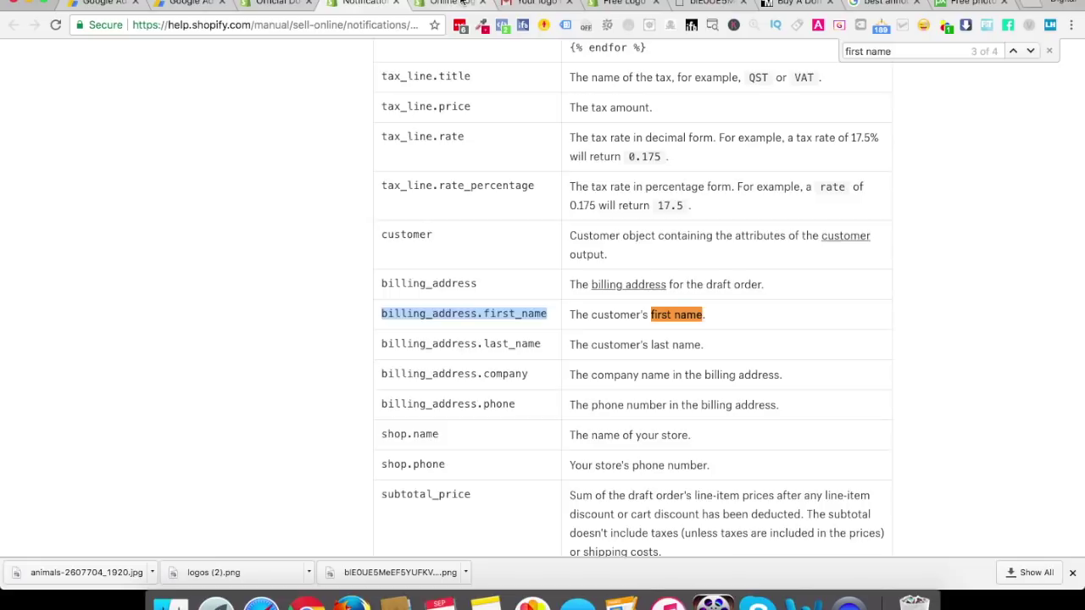
Load the officialdogslover.com storefront in the browser
left_click(462, 2)
left_click(317, 17)
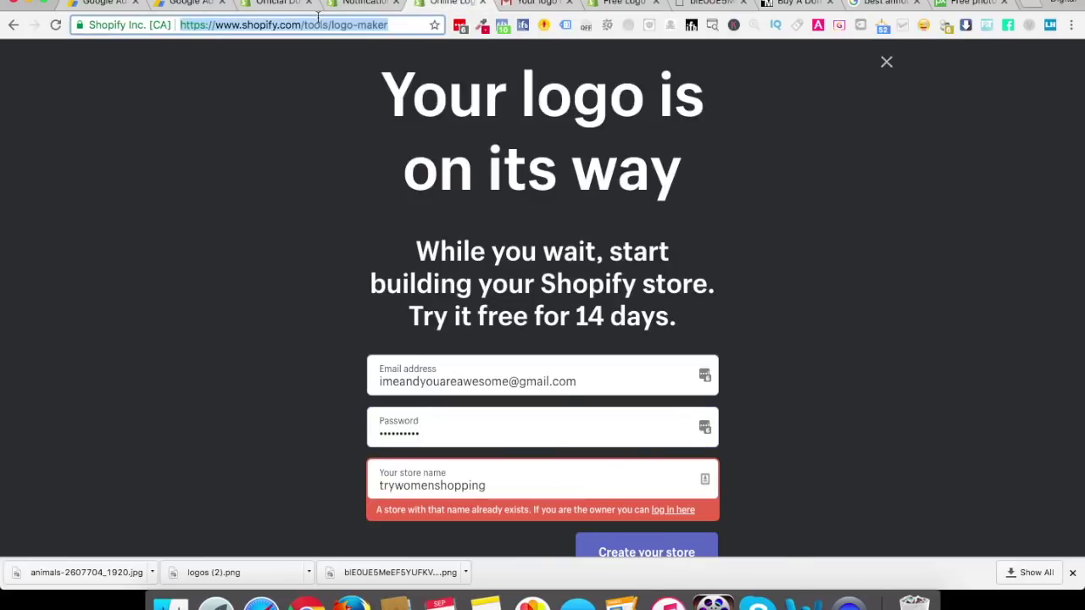
type("officialdogslover.com")
key("Return")
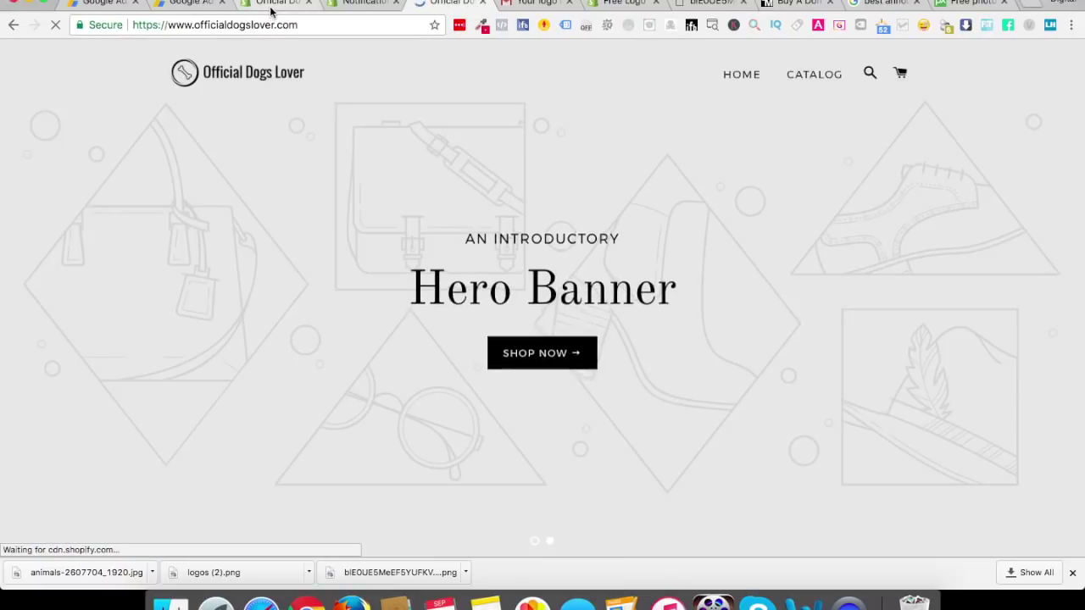
Remove the trailing 's' from 'Lovers' and change the slide heading to 'DOGS LOVER'
left_click(271, 7)
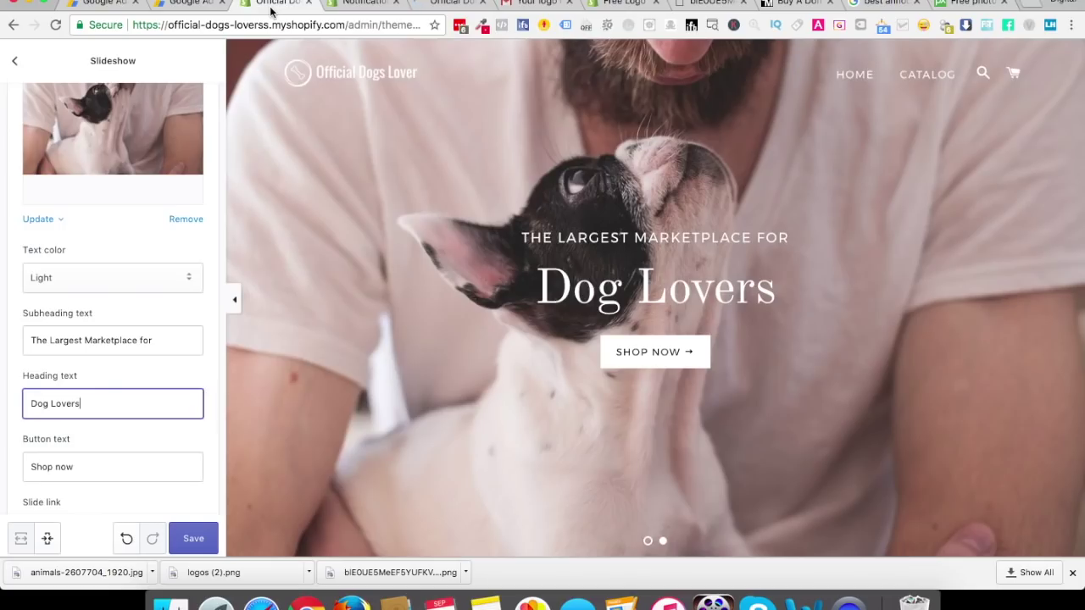
left_click(48, 404)
type("s")
key("BackSpace")
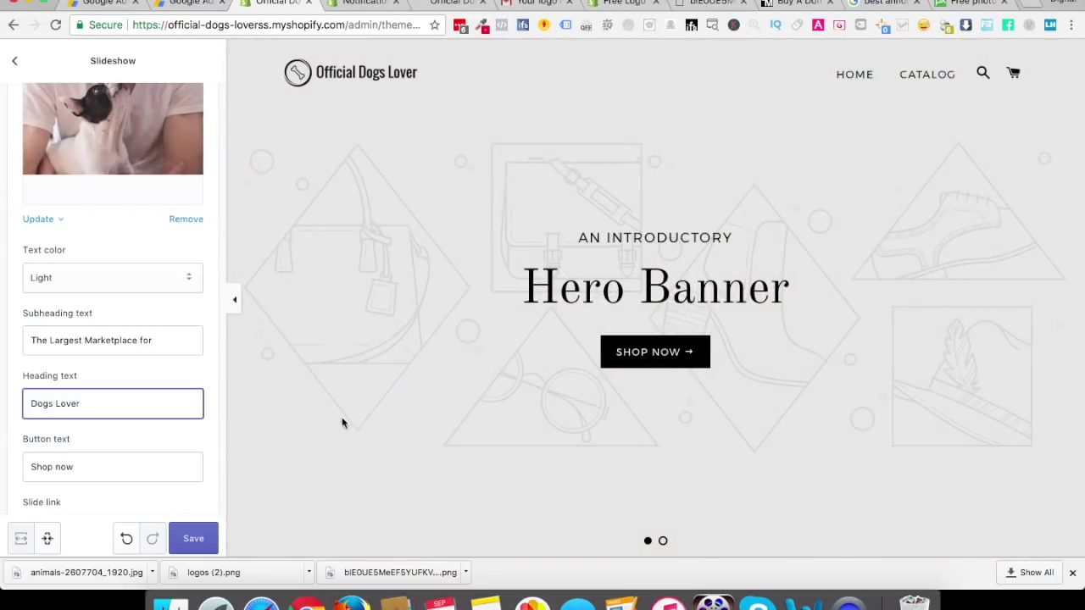
left_click(136, 470)
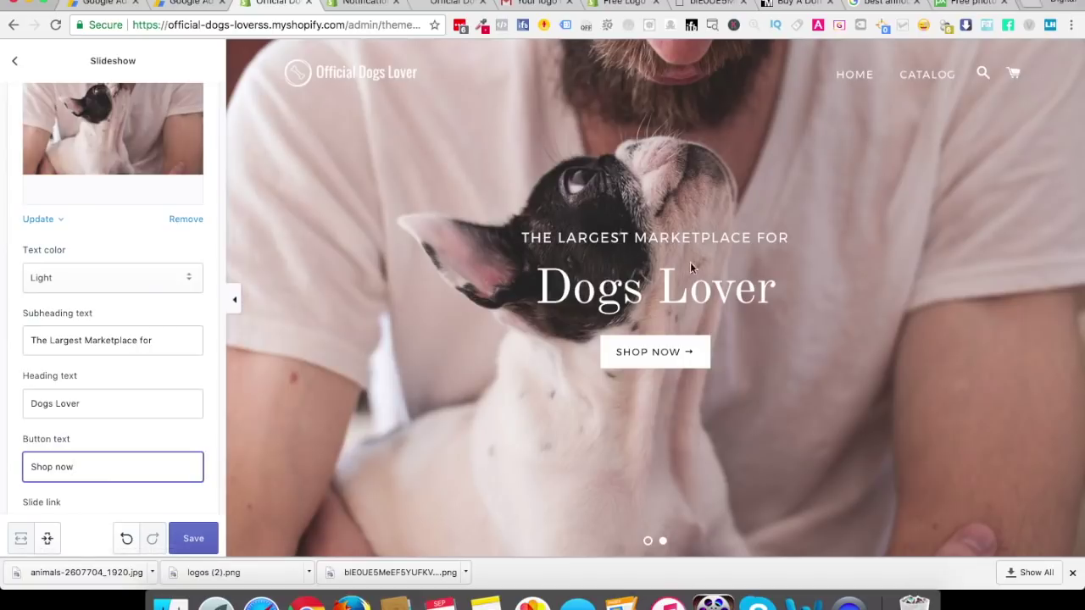
triple_click(68, 394)
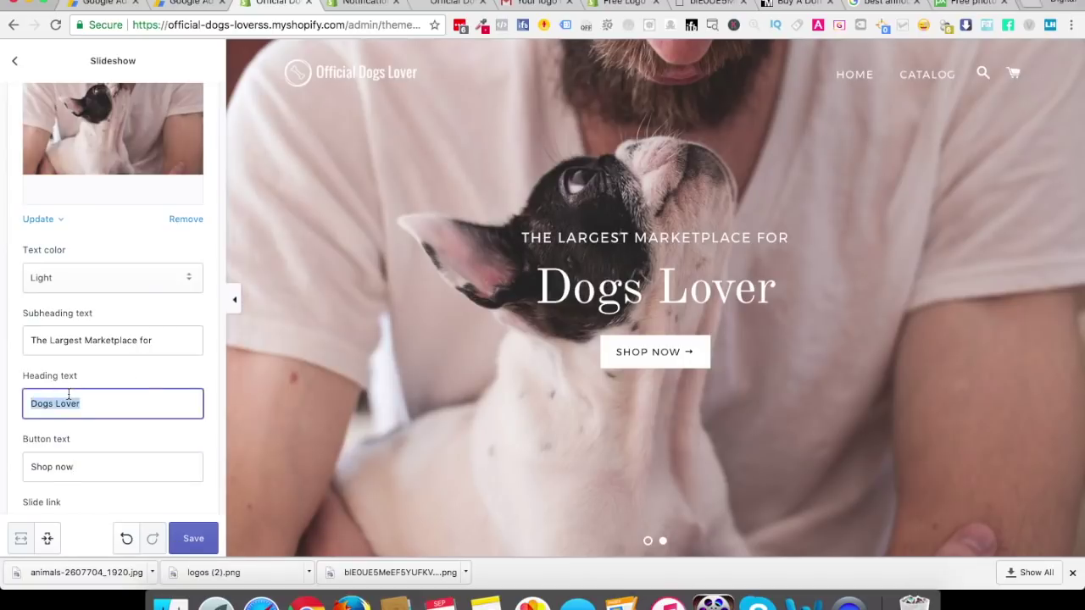
type("DOGS ")
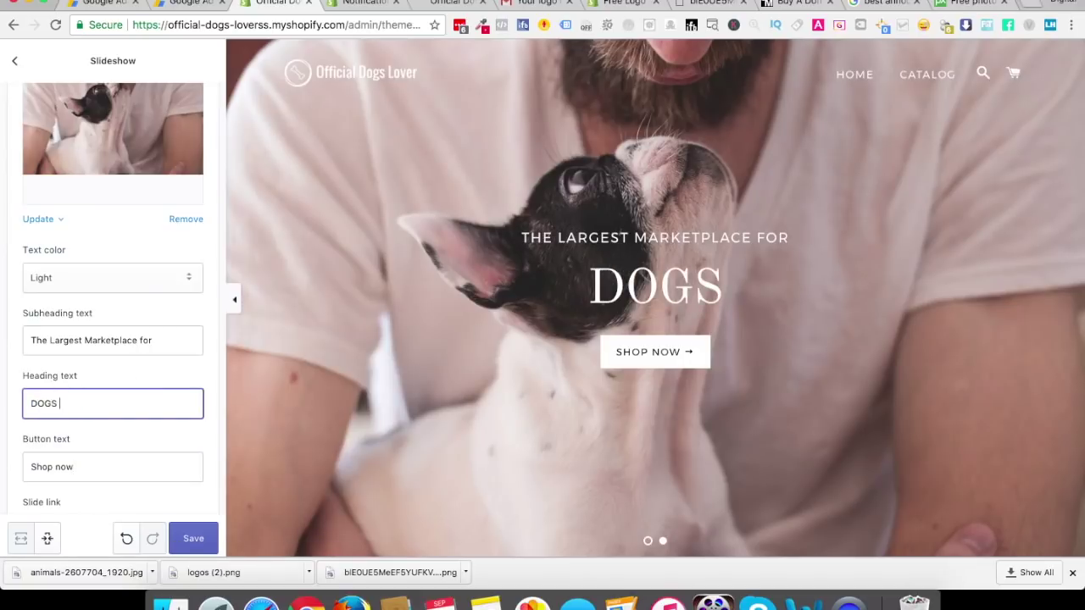
type("LOVER")
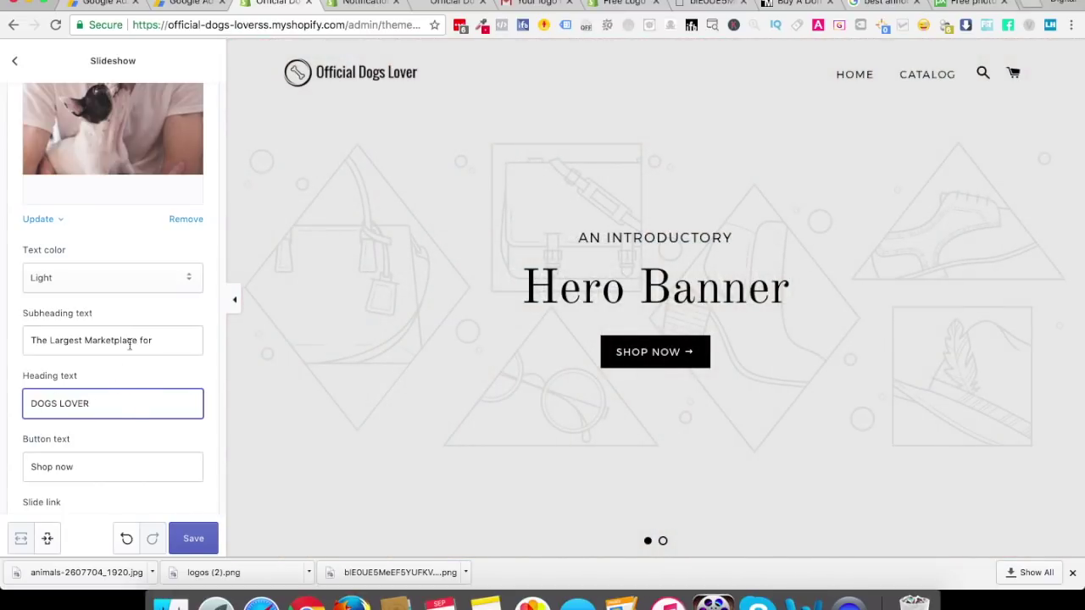
scroll(145, 379, "down", 5)
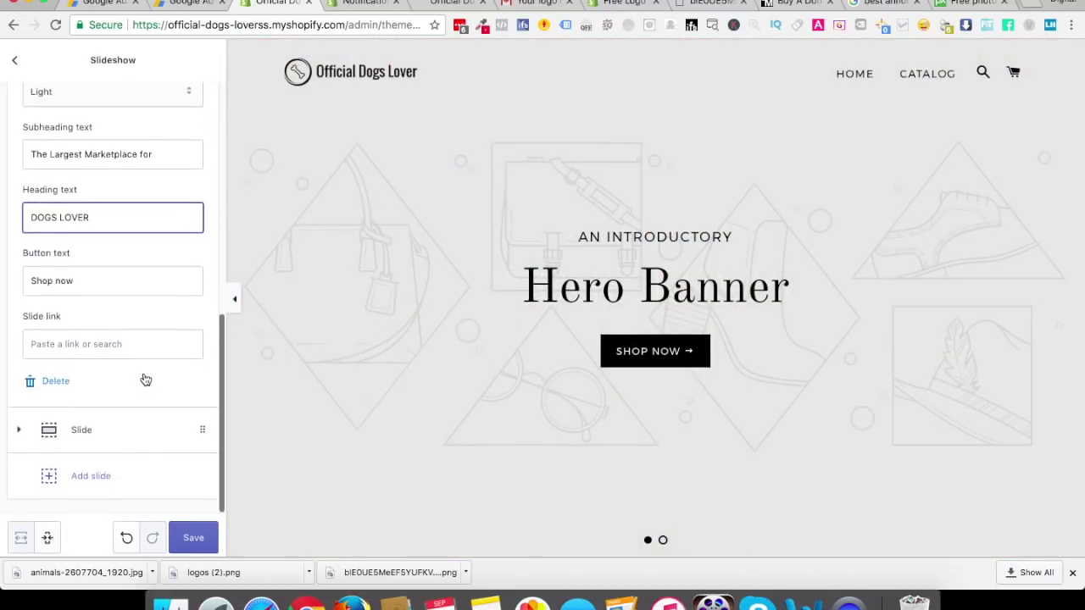
Close the slide link suggestions and expand the second slide's settings
left_click(90, 345)
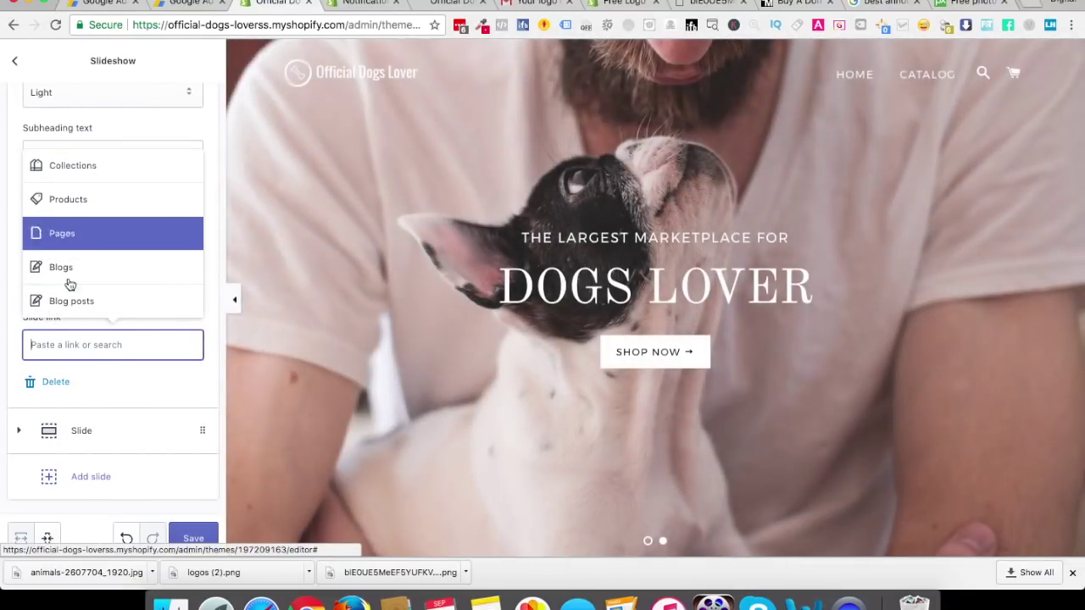
left_click(151, 395)
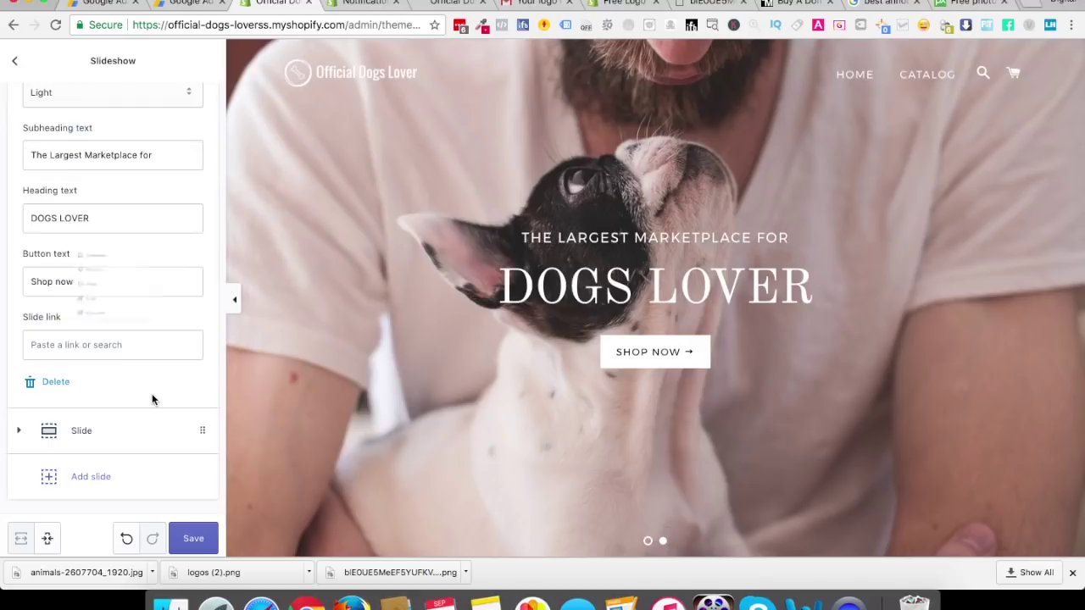
left_click(26, 434)
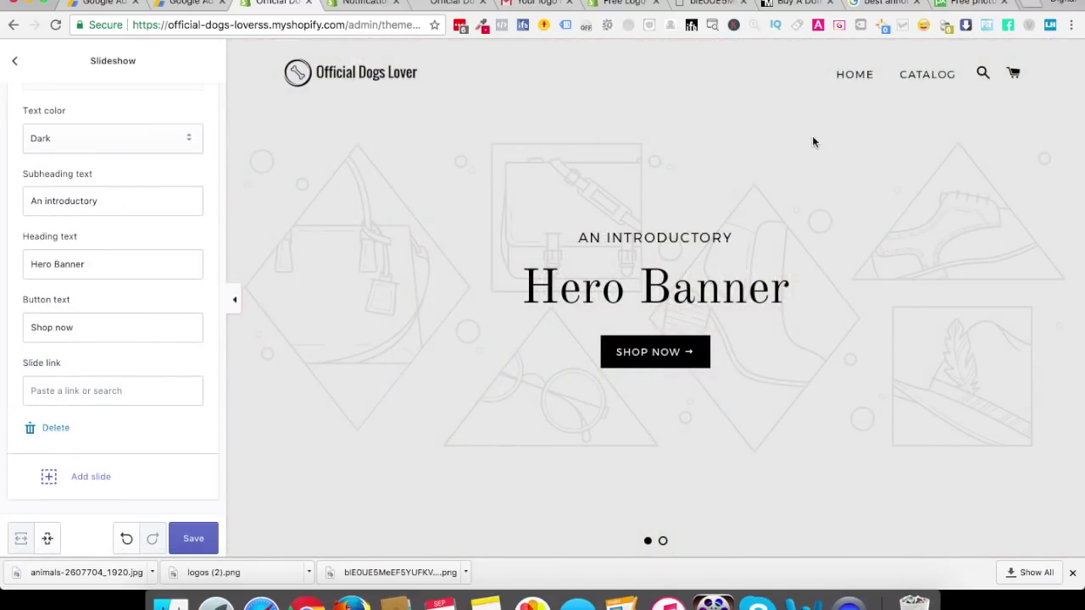
left_click(960, 5)
Browse the 'dog owners' results and open the photo of the Labrador sitting on the road
left_click(13, 24)
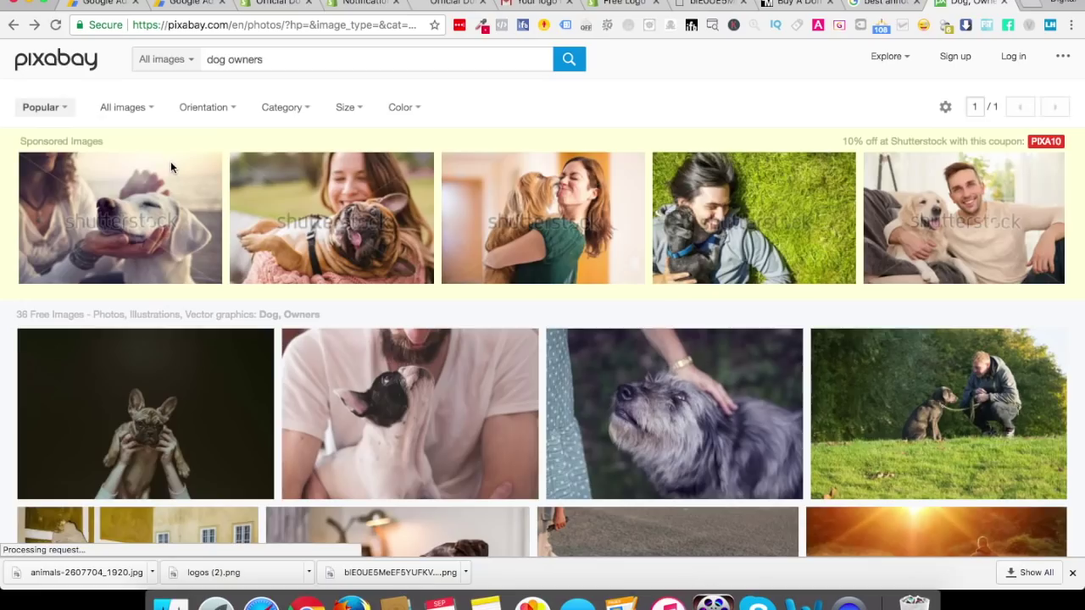
scroll(539, 330, "down", 5)
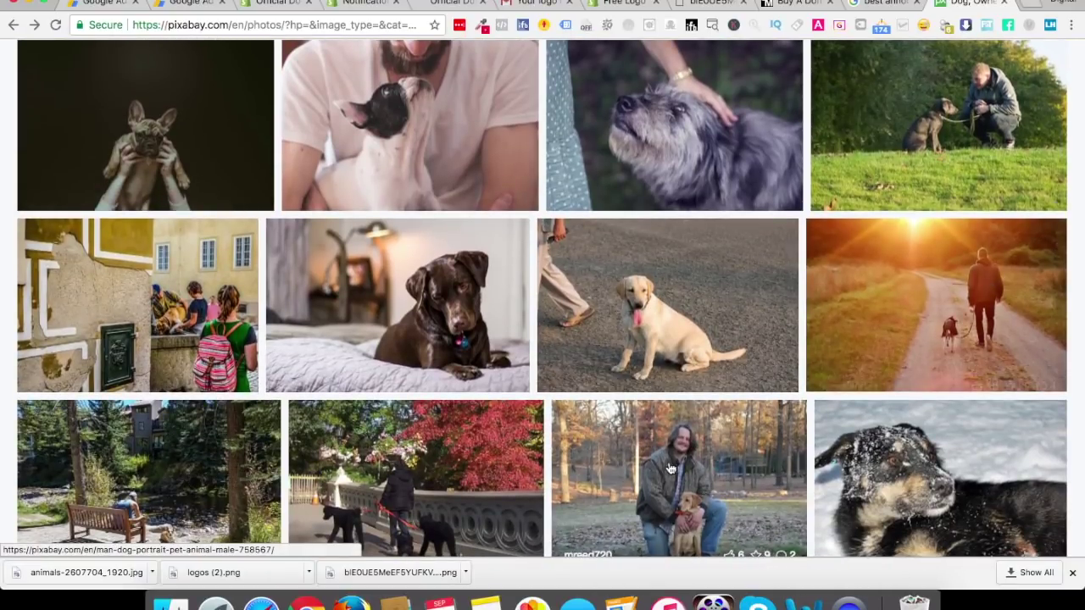
scroll(670, 469, "down", 8)
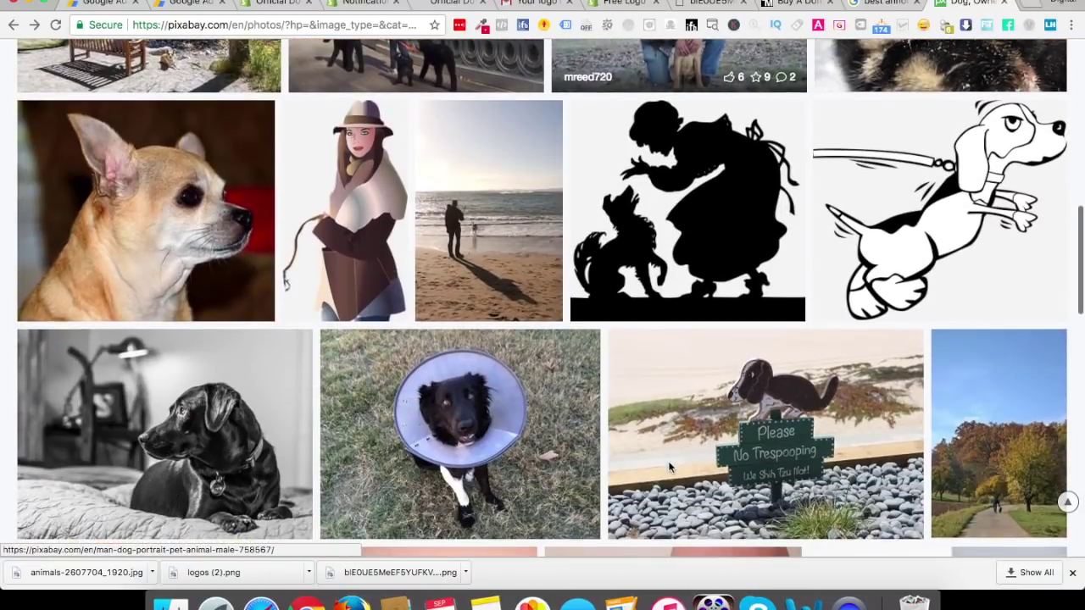
scroll(670, 469, "down", 6)
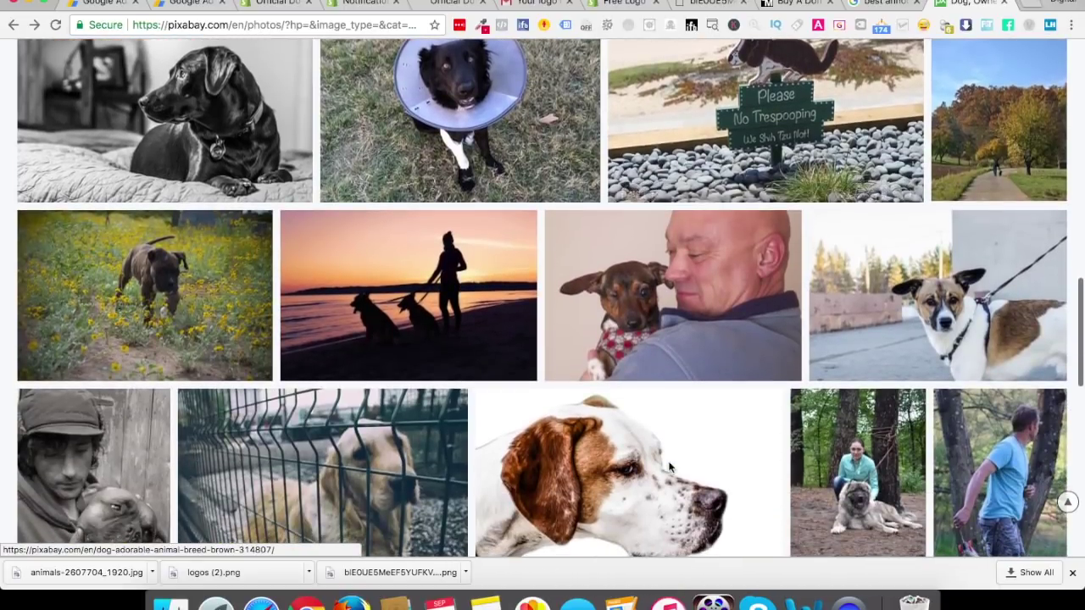
scroll(669, 469, "down", 4)
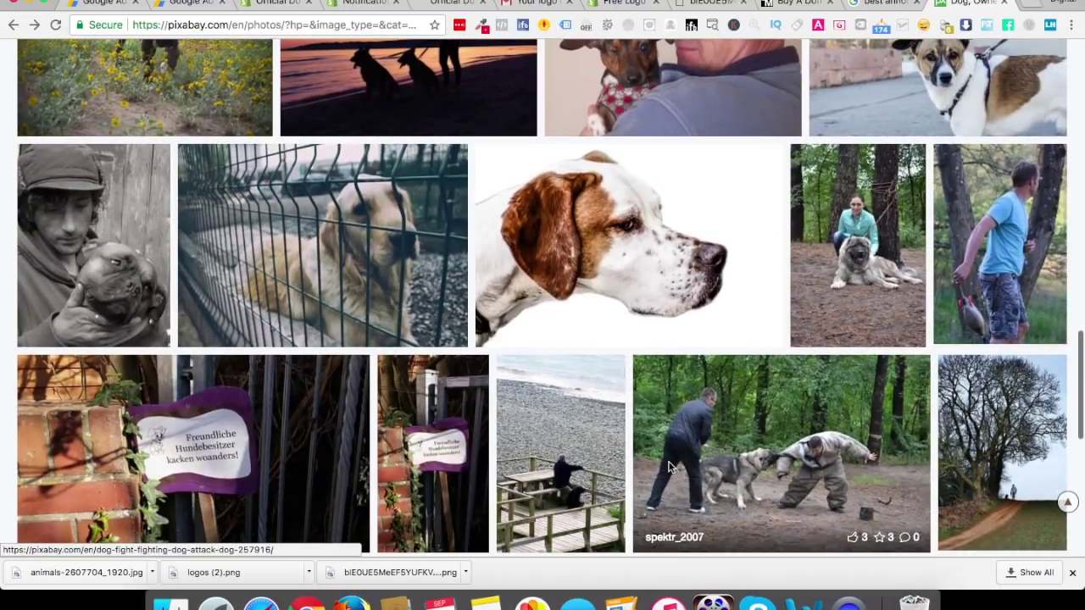
scroll(670, 467, "down", 5)
scroll(669, 467, "up", 7)
scroll(670, 467, "down", 6)
scroll(669, 467, "up", 15)
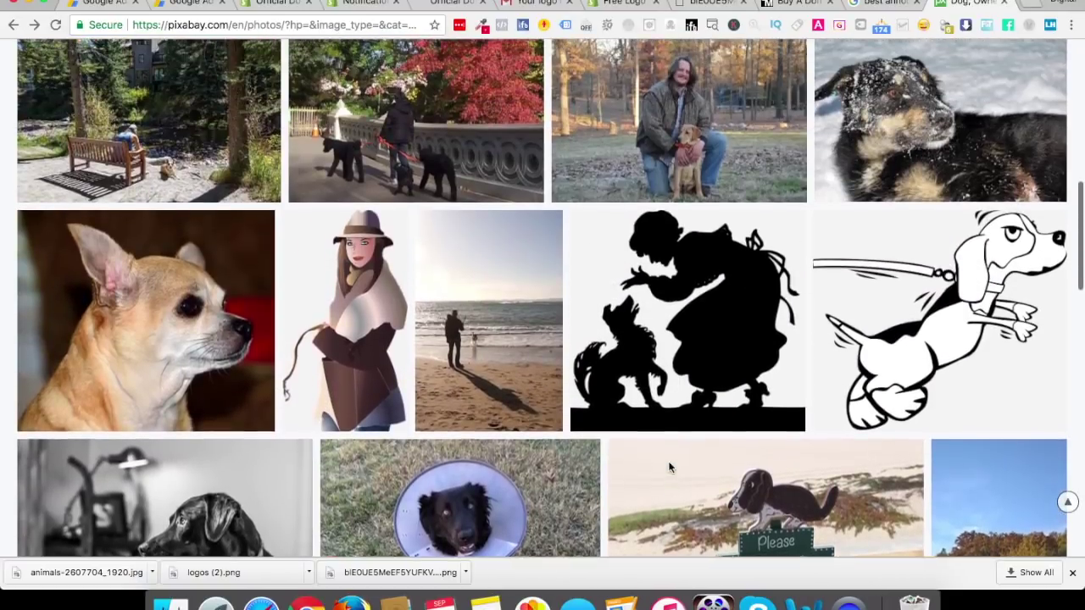
scroll(670, 467, "up", 5)
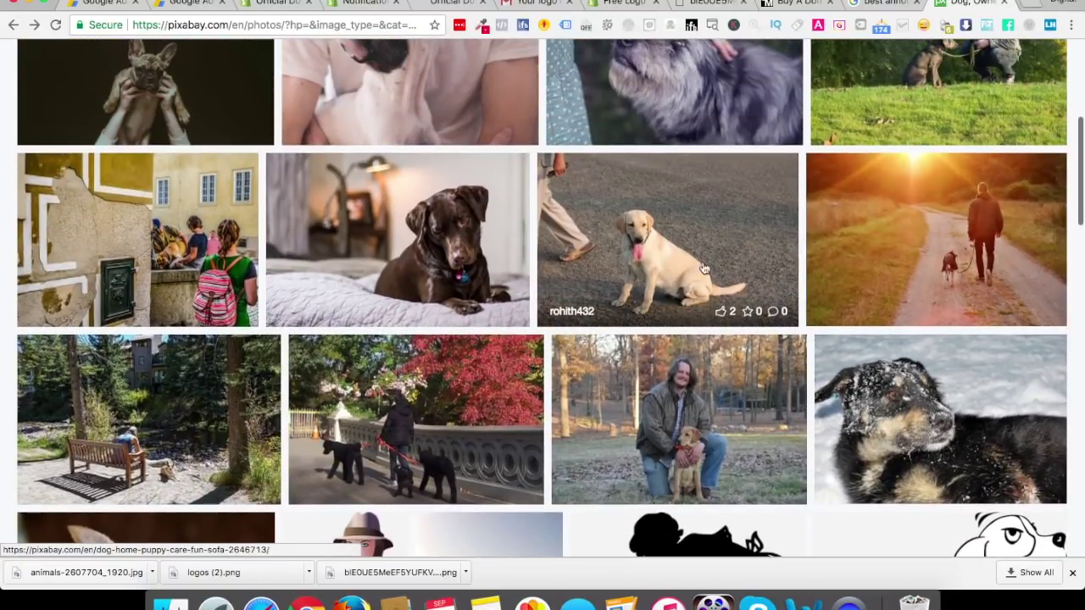
left_click(674, 228)
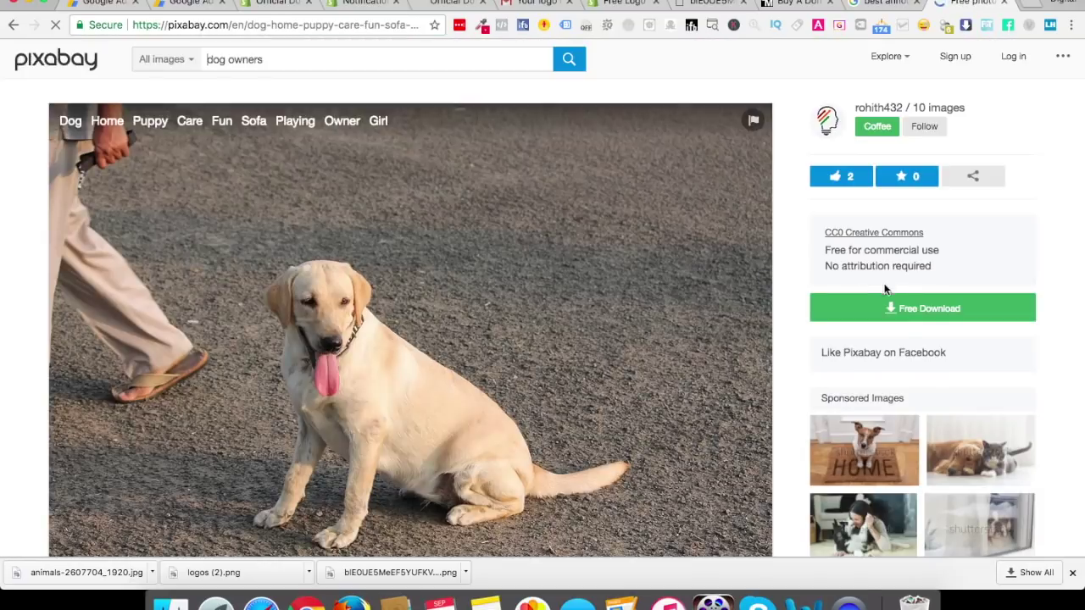
Download the Labrador photo at 1920×1280 after entering the captcha text
left_click(891, 309)
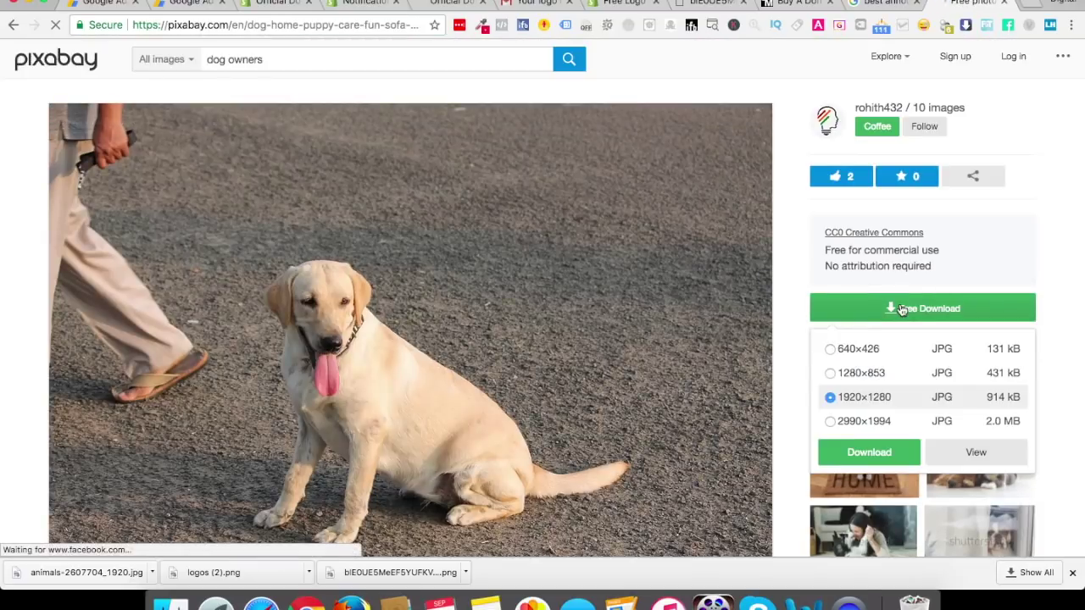
left_click(872, 454)
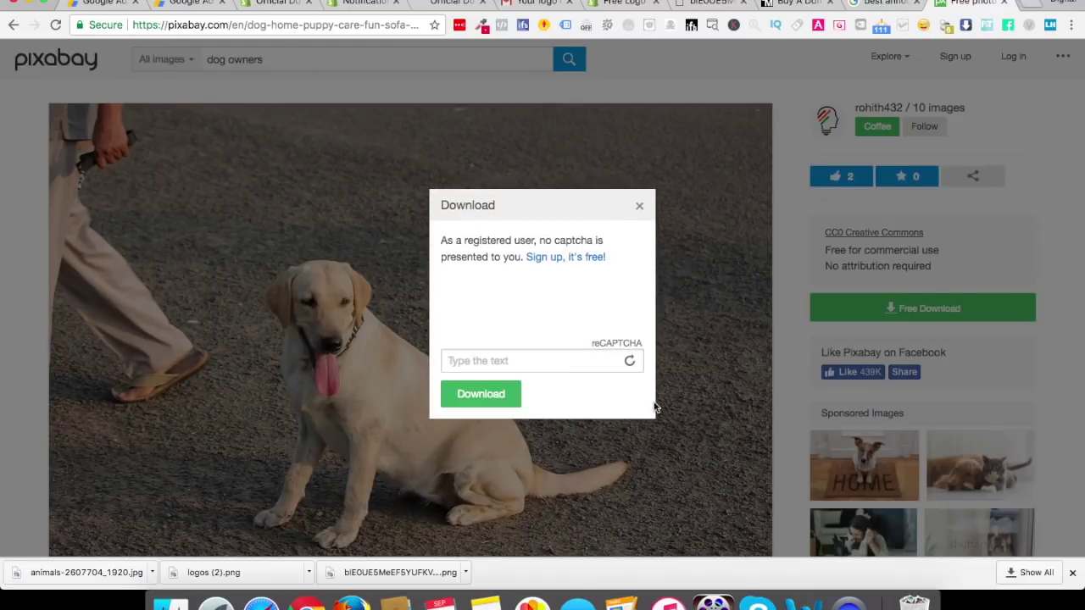
left_click(491, 360)
type("GOLDCREST FIRE E")
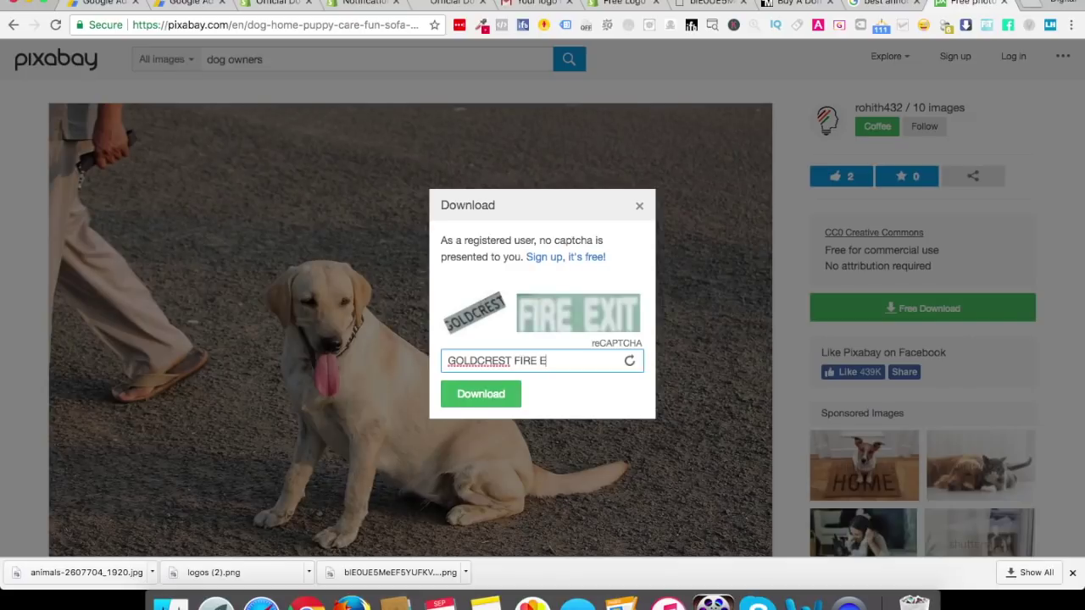
type("XIT")
left_click(480, 393)
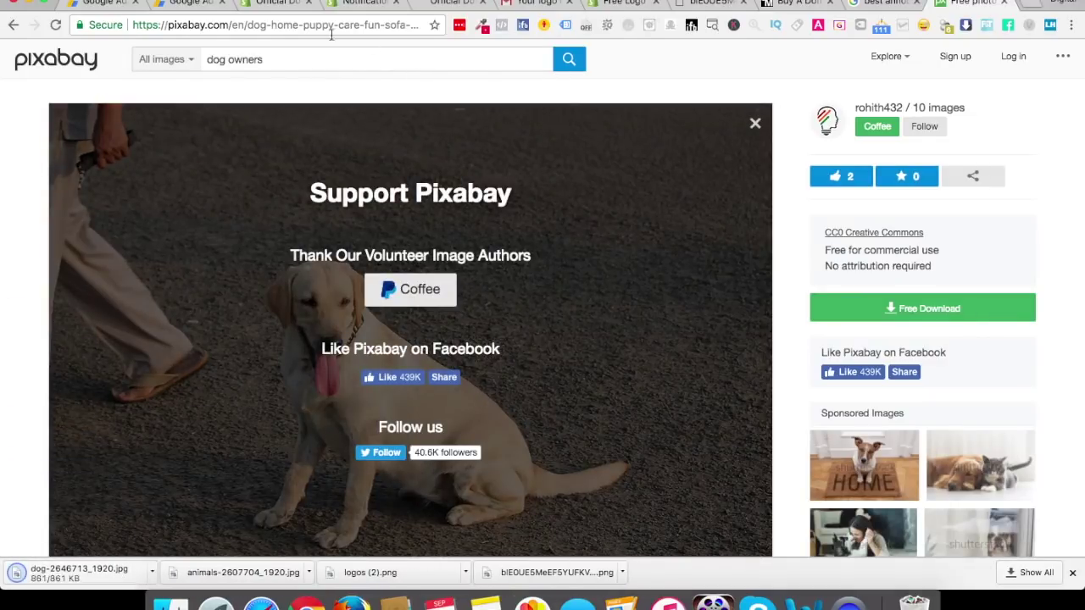
Upload the downloaded Labrador photo to the second slide and set its text color to Light
left_click(275, 4)
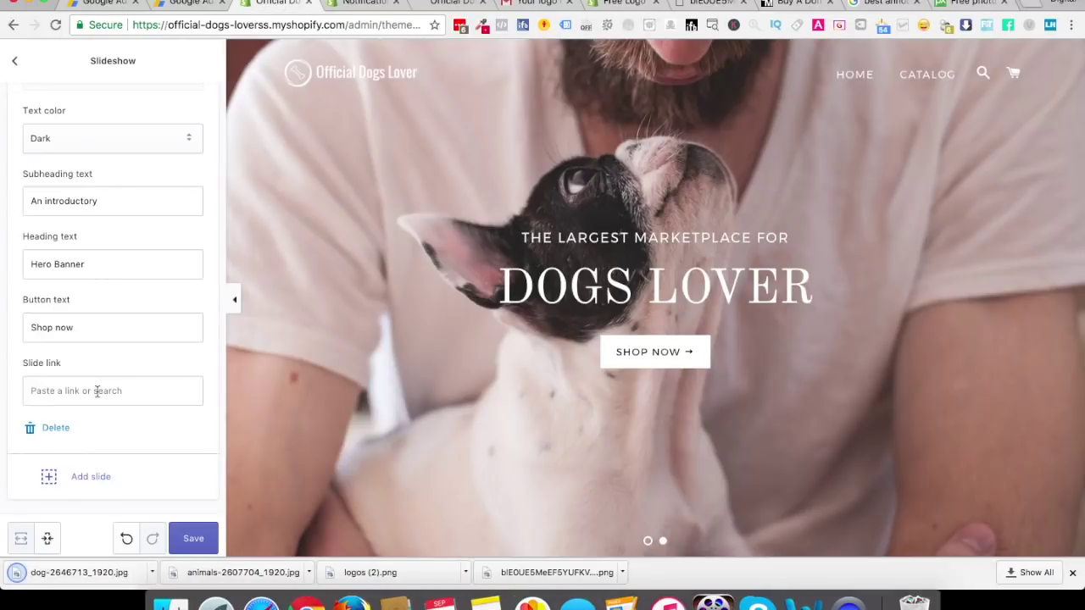
scroll(124, 455, "up", 5)
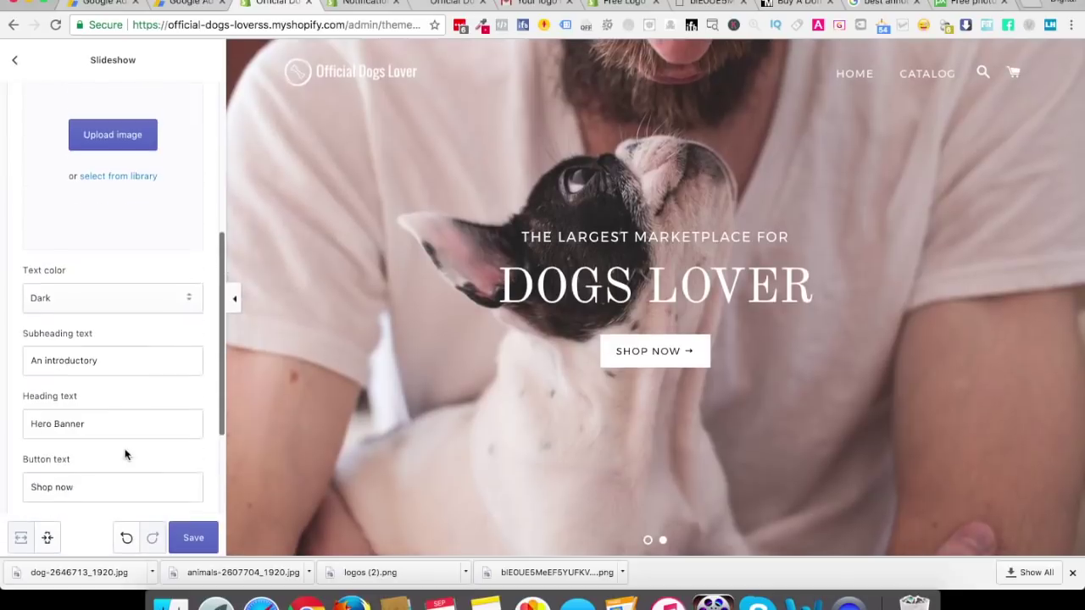
left_click(123, 162)
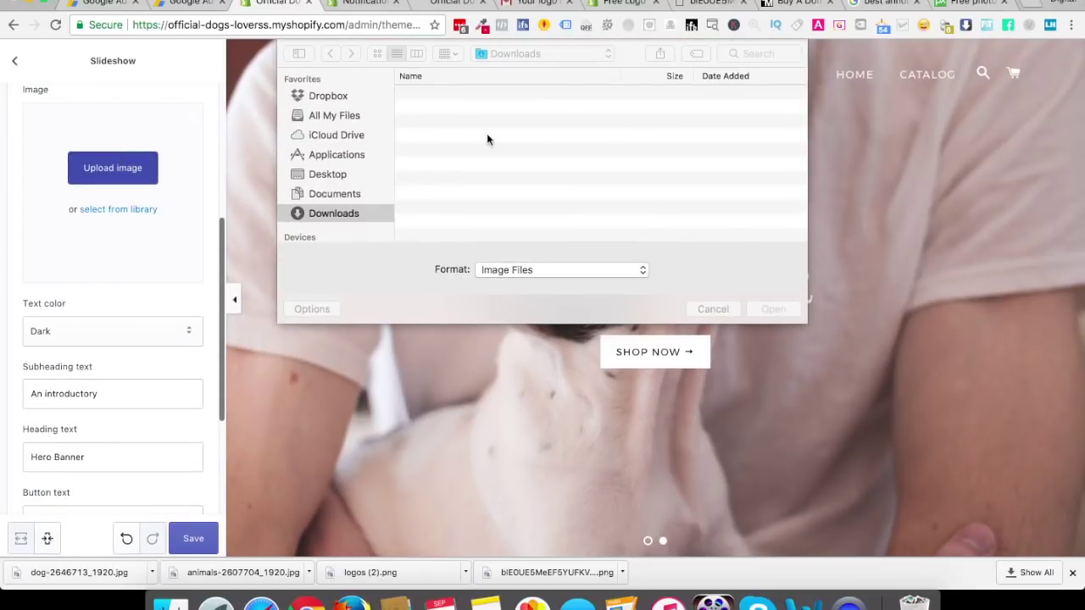
key("Return")
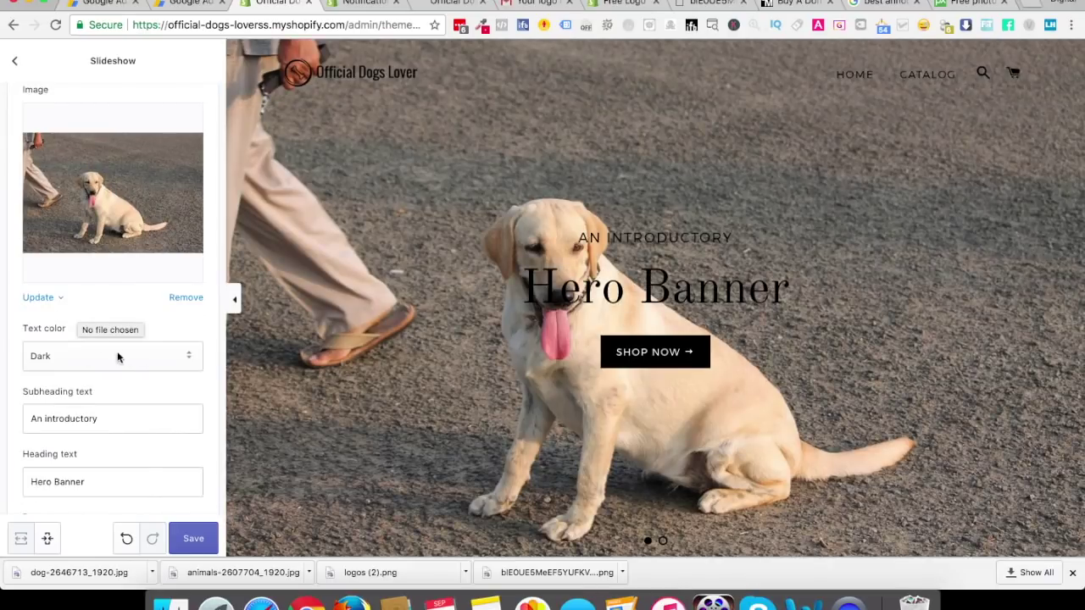
left_click(118, 358)
left_click(108, 340)
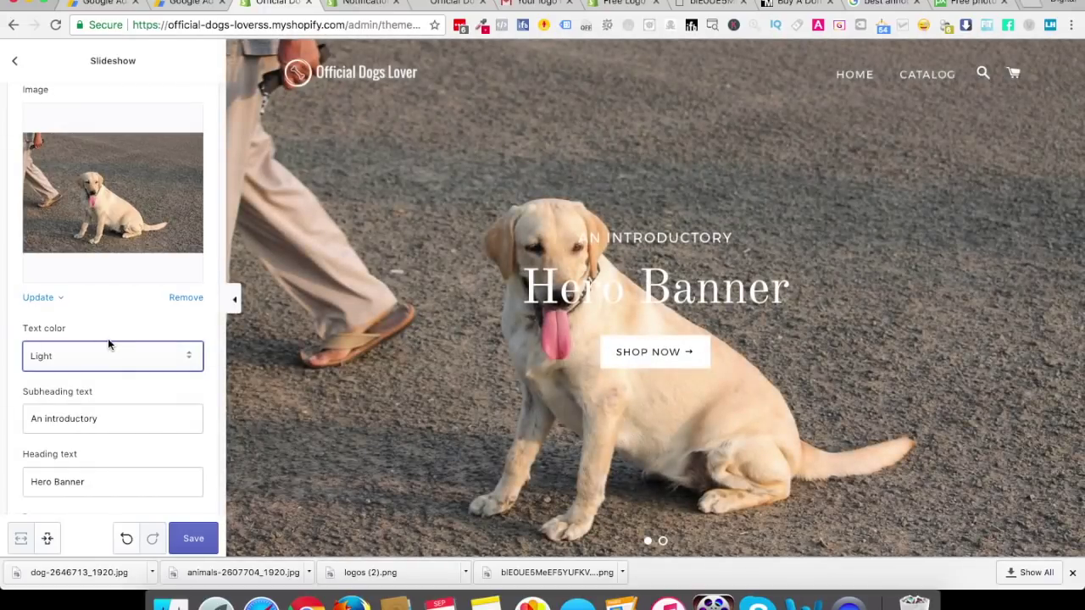
Copy the first slide's subheading 'The Largest Marketplace for' into the second slide's subheading
scroll(118, 255, "up", 5)
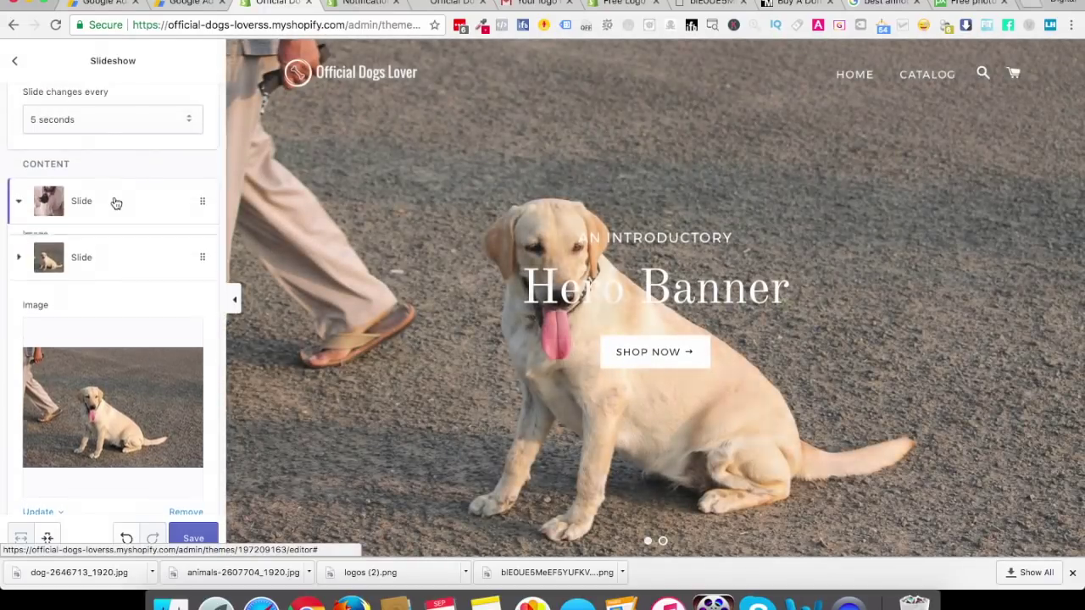
left_click(113, 200)
scroll(92, 337, "down", 5)
scroll(93, 336, "down", 3)
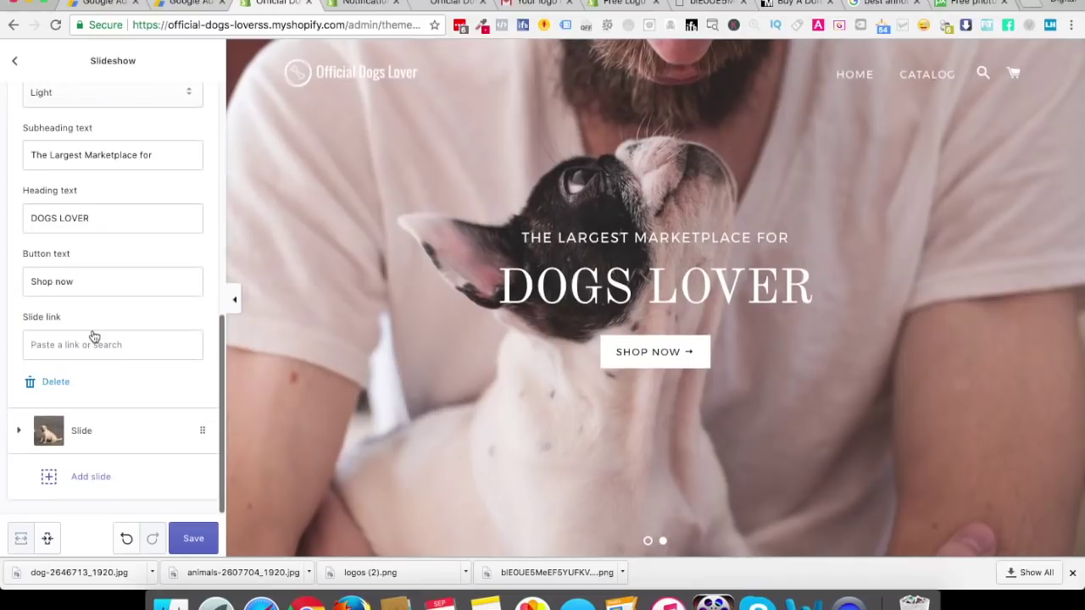
scroll(90, 337, "up", 1)
triple_click(79, 238)
key("super+c")
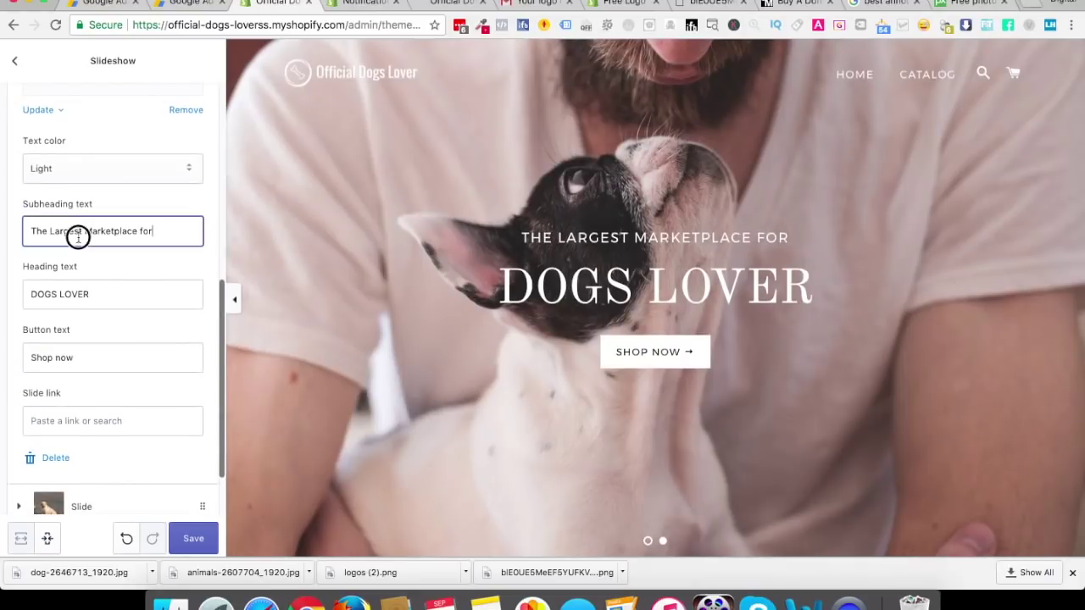
scroll(80, 235, "down", 2)
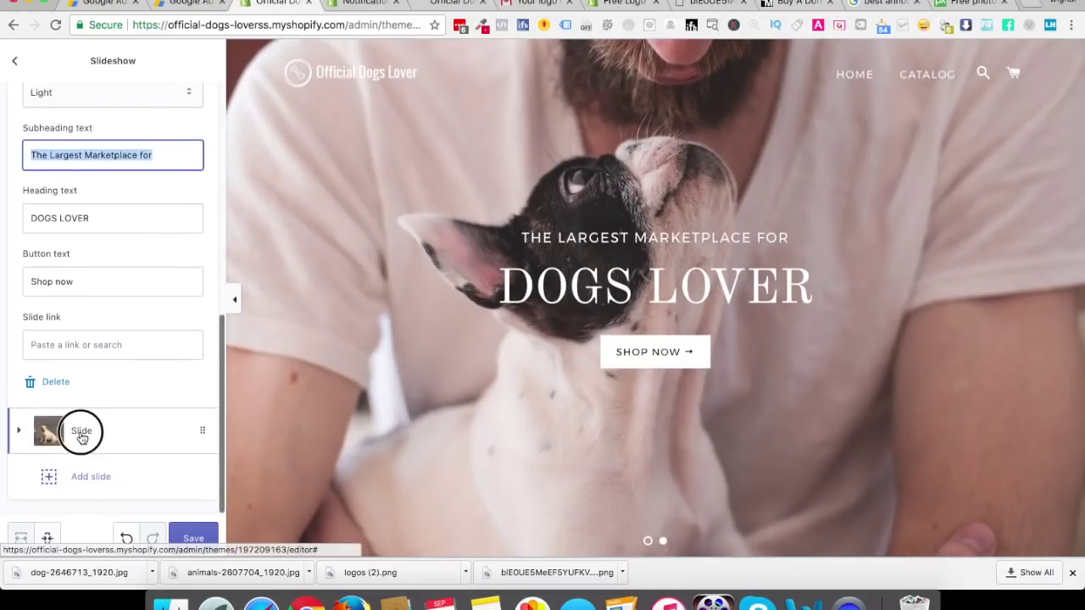
left_click(80, 430)
double_click(74, 469)
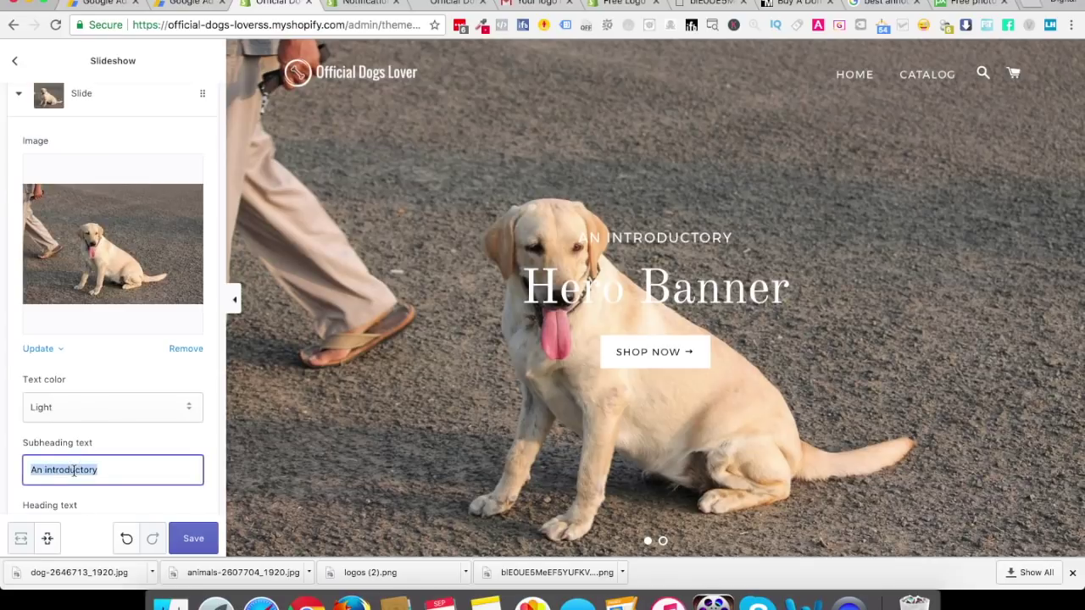
key("super+v")
Replace the second slide's 'Hero Banner' heading with 'DOGS LOVER'
scroll(79, 381, "down", 3)
triple_click(83, 371)
type("D")
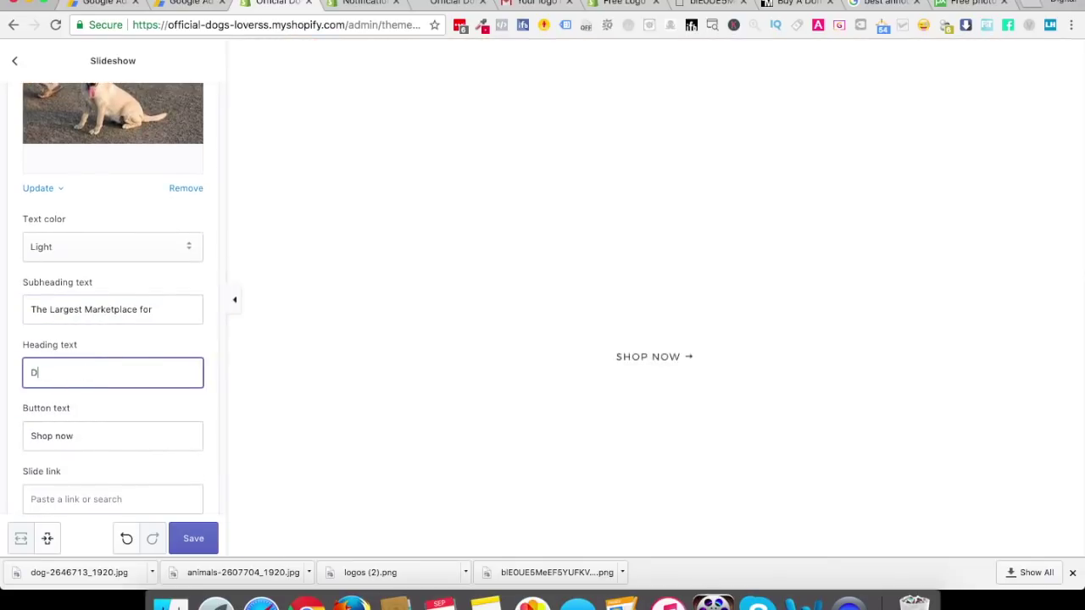
type("OGS LOVER")
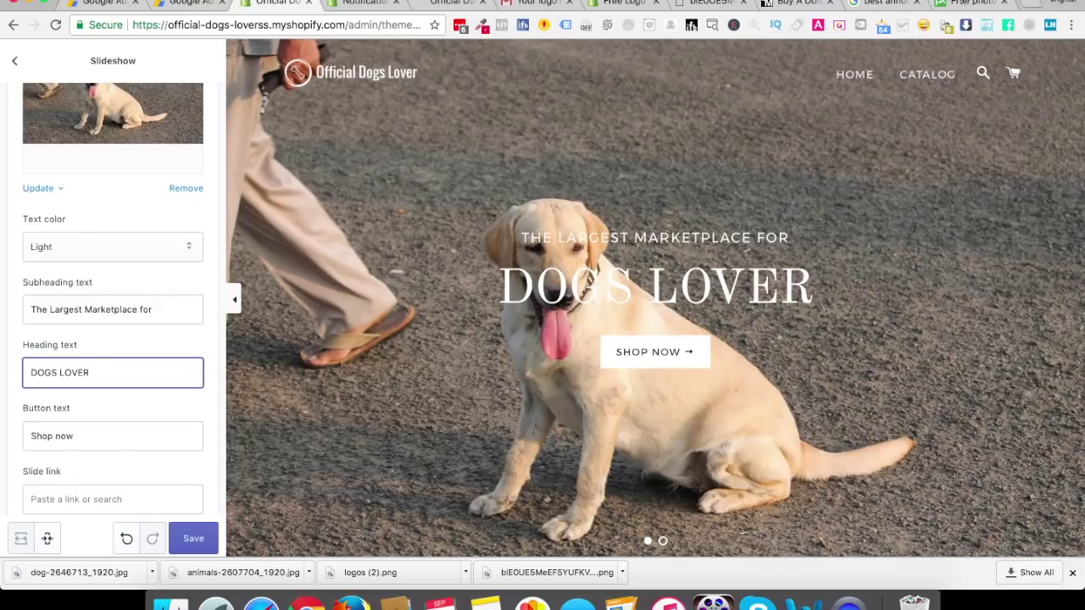
left_click(967, 7)
left_click(14, 24)
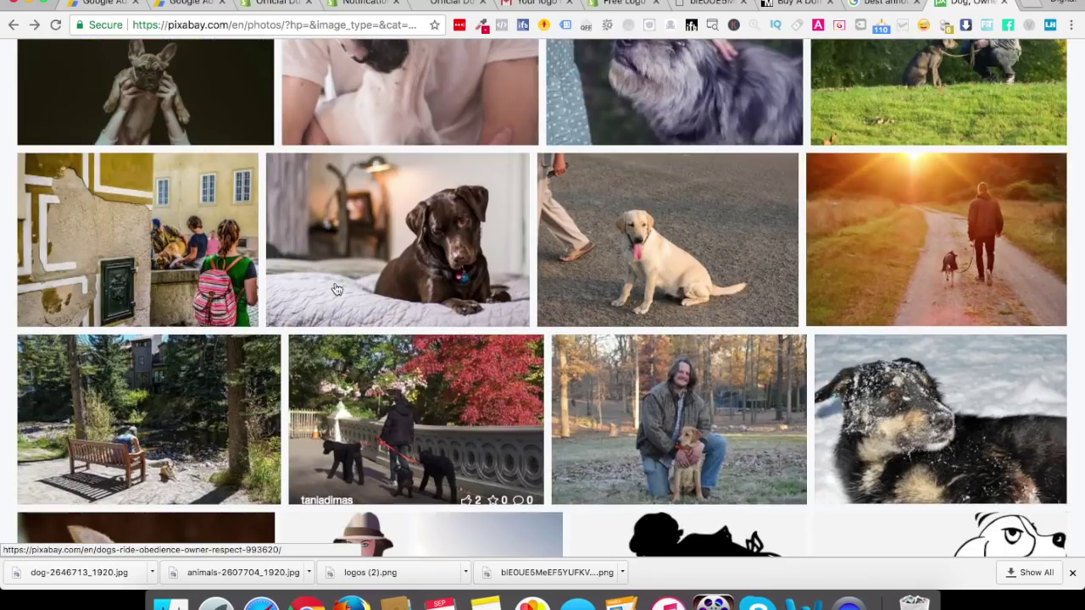
Download the 1920×1275 sunset photo of the man walking his dog, completing the captcha
left_click(992, 224)
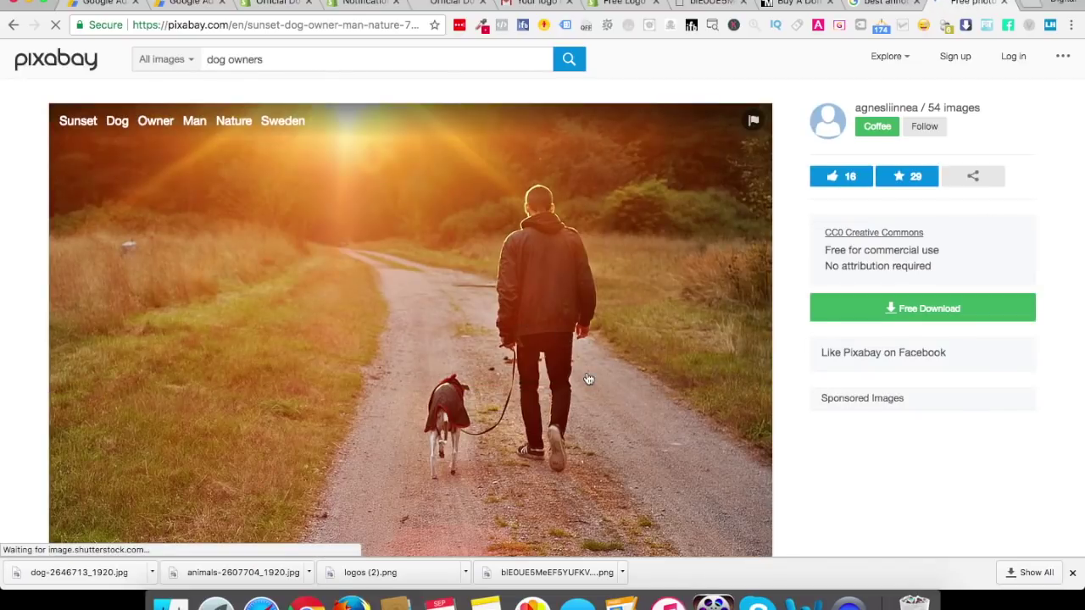
left_click(936, 309)
left_click(873, 451)
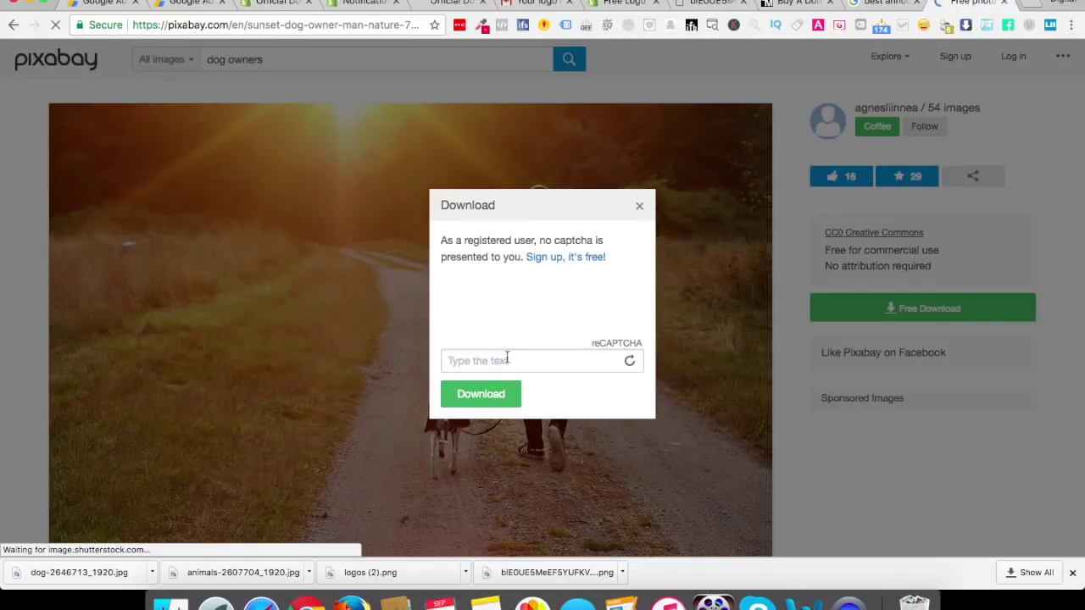
left_click(508, 355)
type("Bishop ROA")
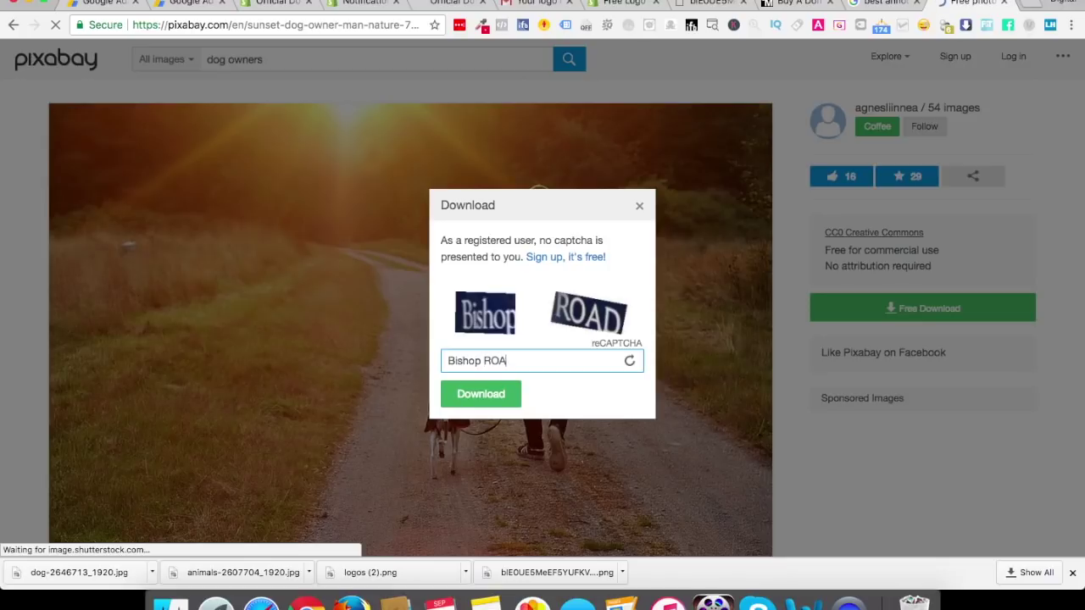
left_click(482, 392)
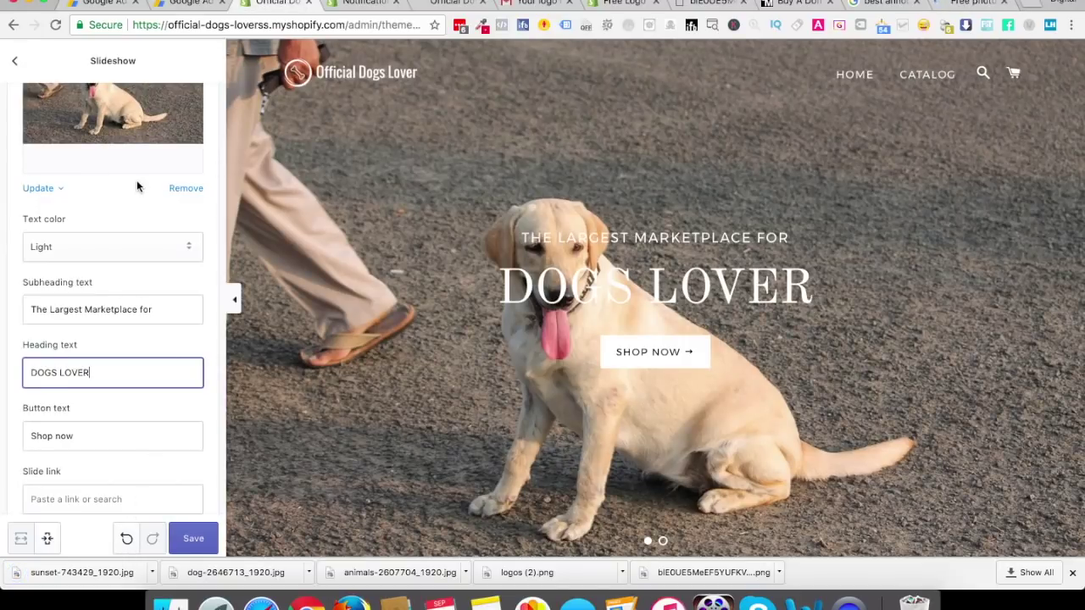
Swap the second slide's Labrador image for the sunset dog-walking photo and save
scroll(137, 187, "up", 4)
left_click(188, 328)
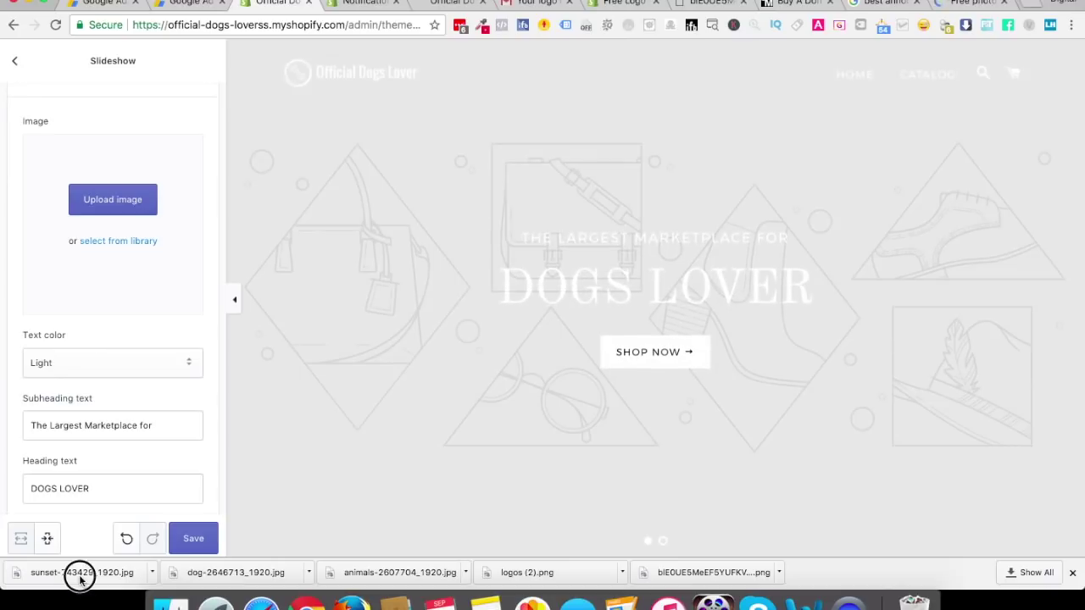
left_click_drag(72, 574, 94, 230)
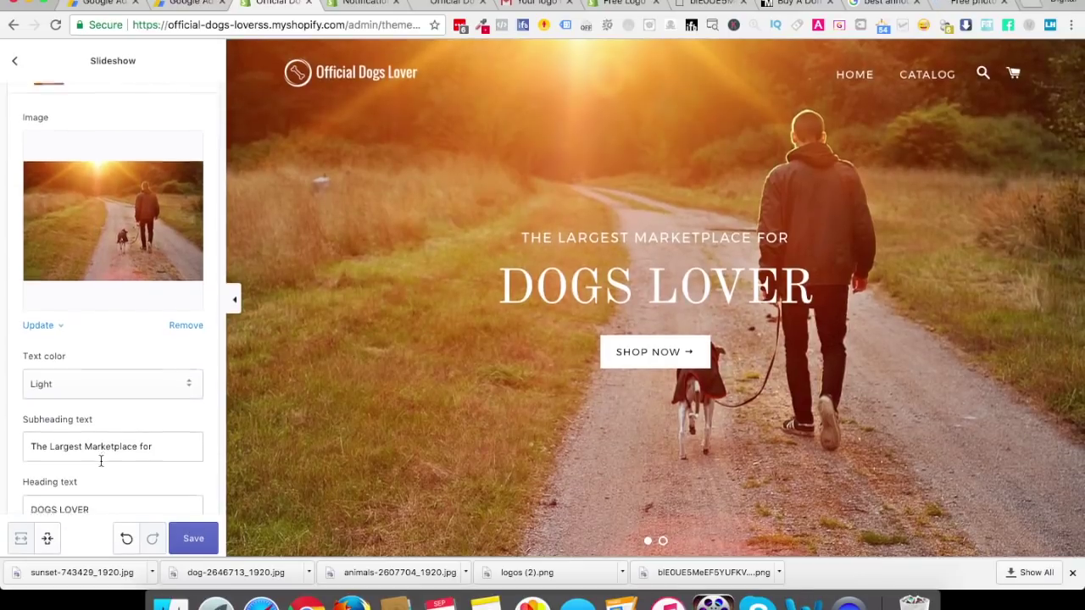
scroll(100, 462, "down", 5)
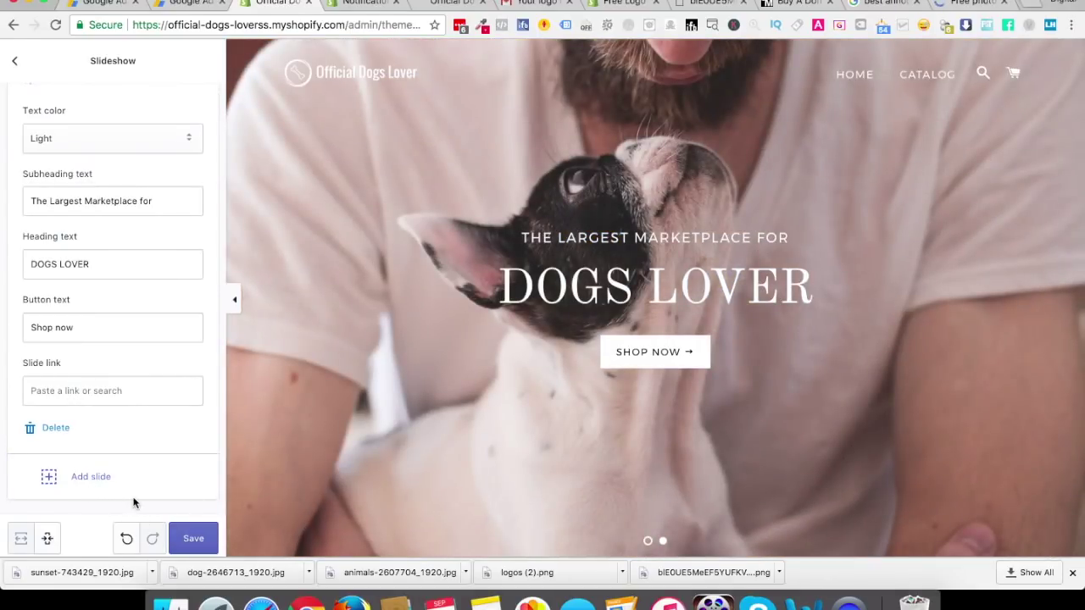
left_click(192, 539)
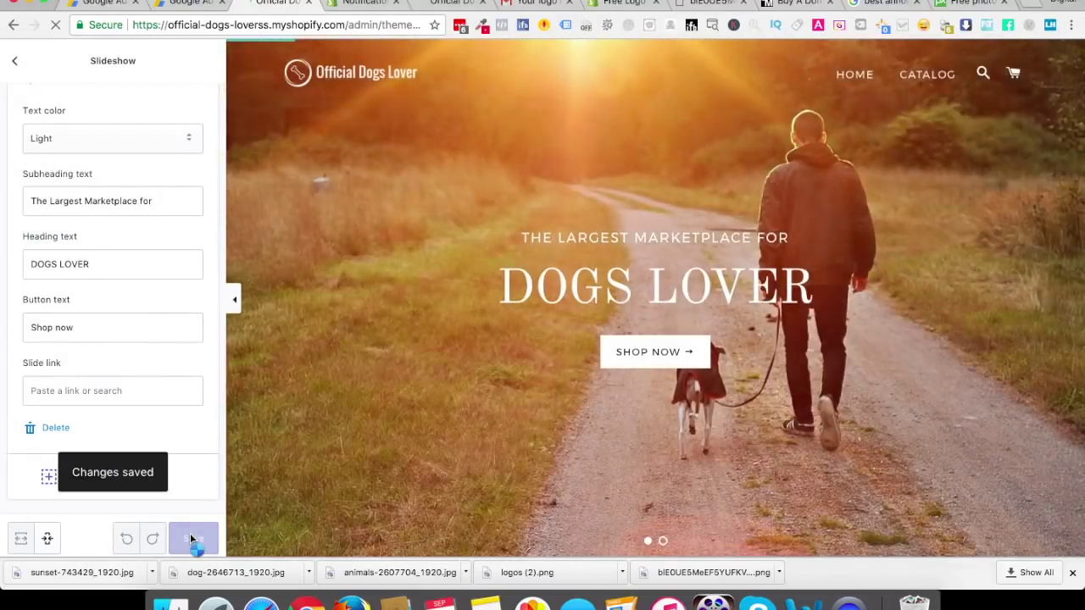
left_click(16, 65)
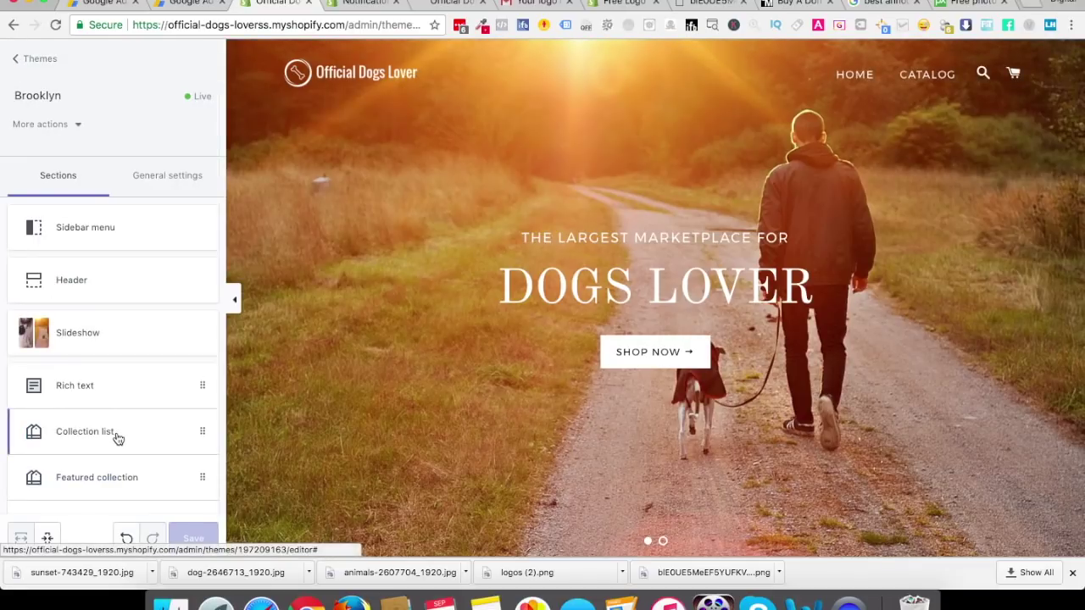
Clear the Rich text block's placeholder paragraph, delete the block, then delete the Rich text section
left_click(117, 389)
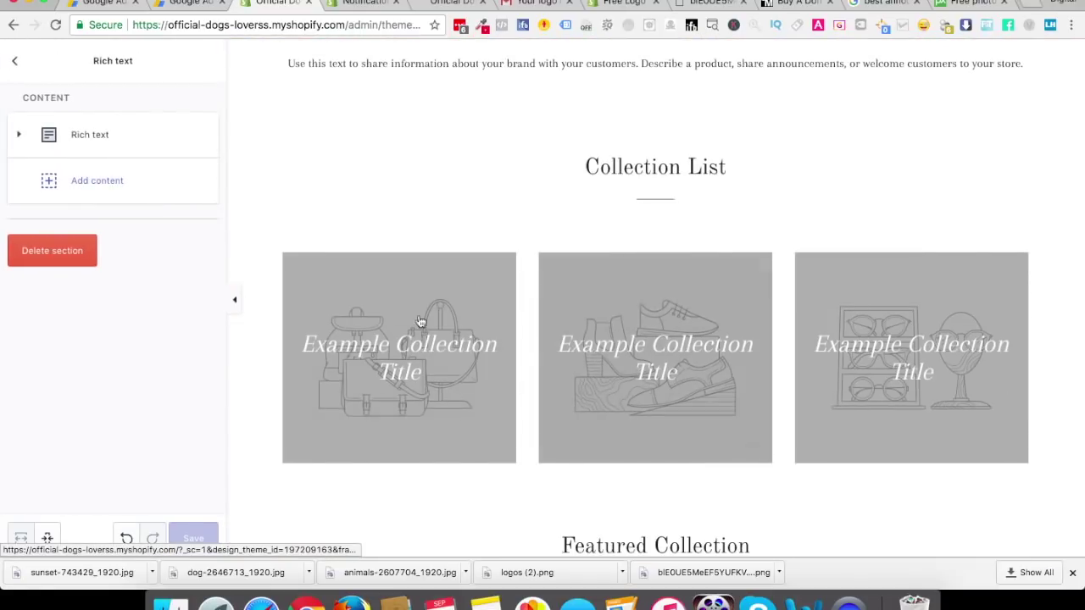
left_click(90, 137)
left_click(113, 280)
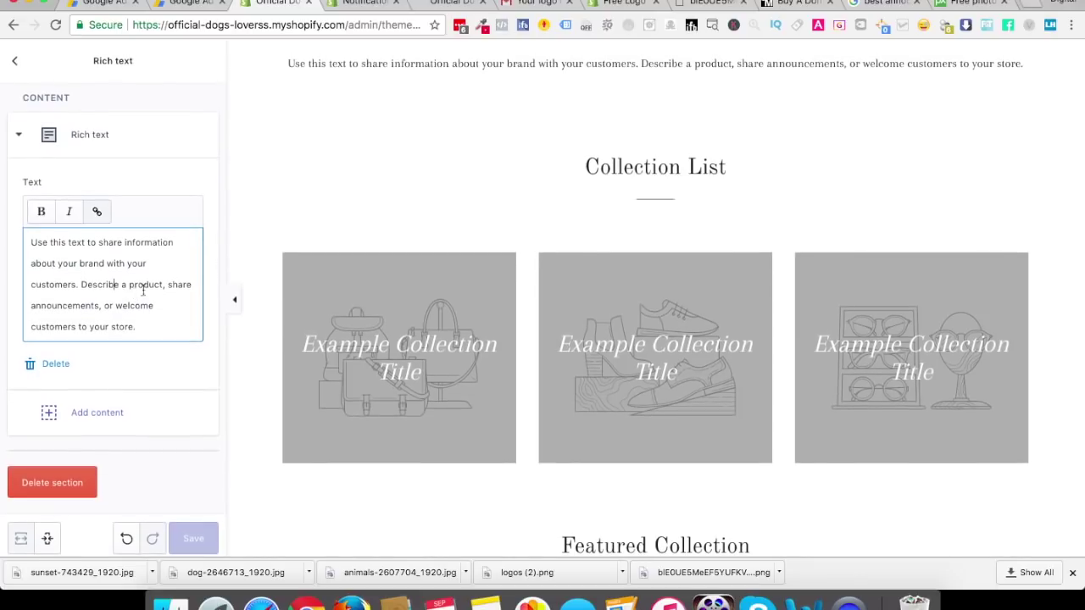
scroll(438, 378, "up", 5)
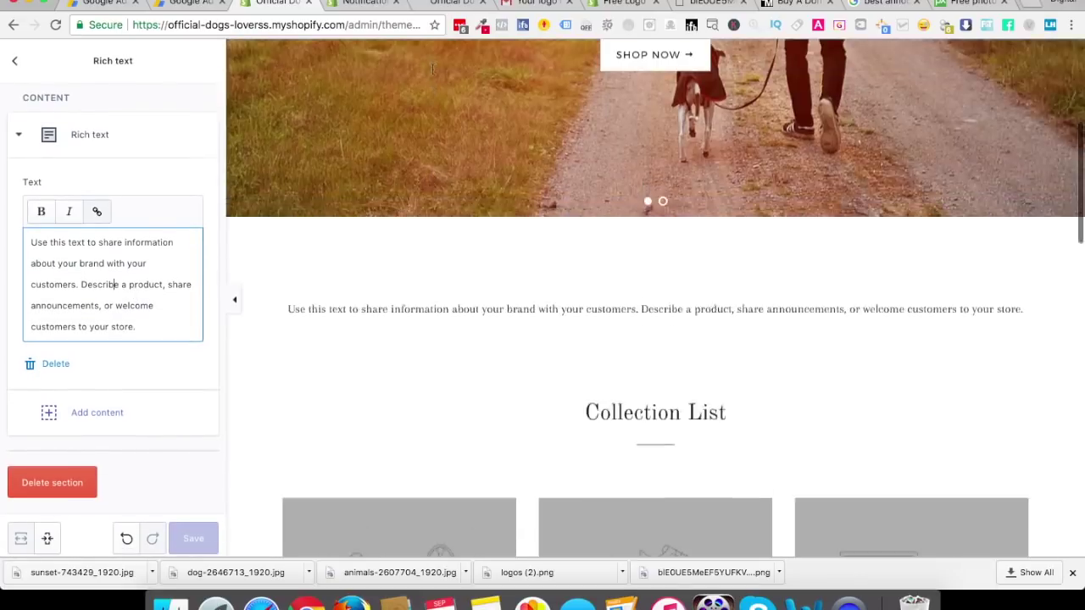
left_click(353, 401)
left_click(75, 274)
key("super+a")
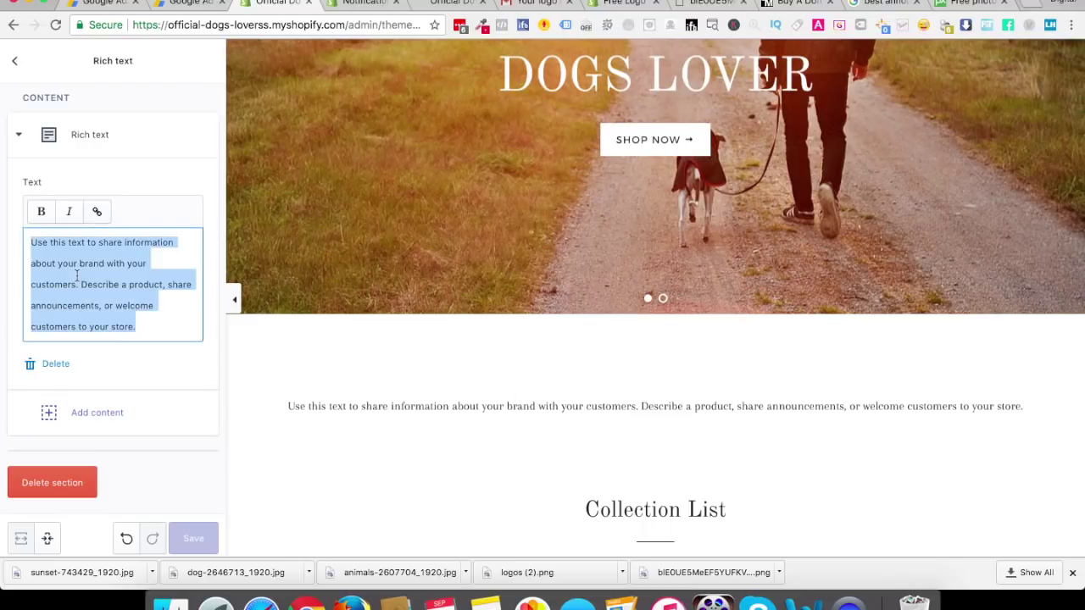
key("BackSpace")
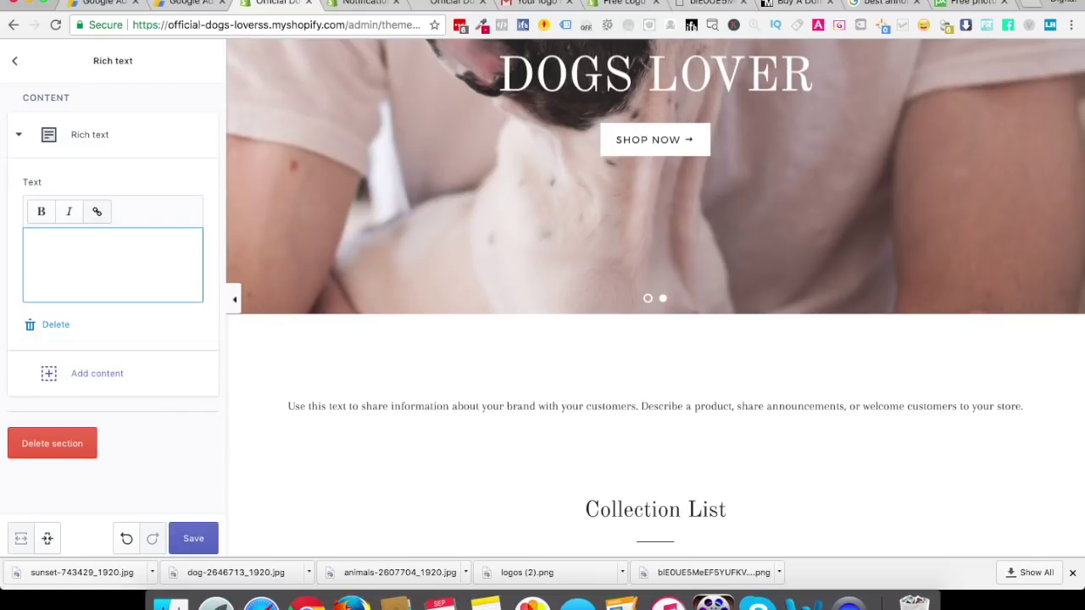
left_click(51, 324)
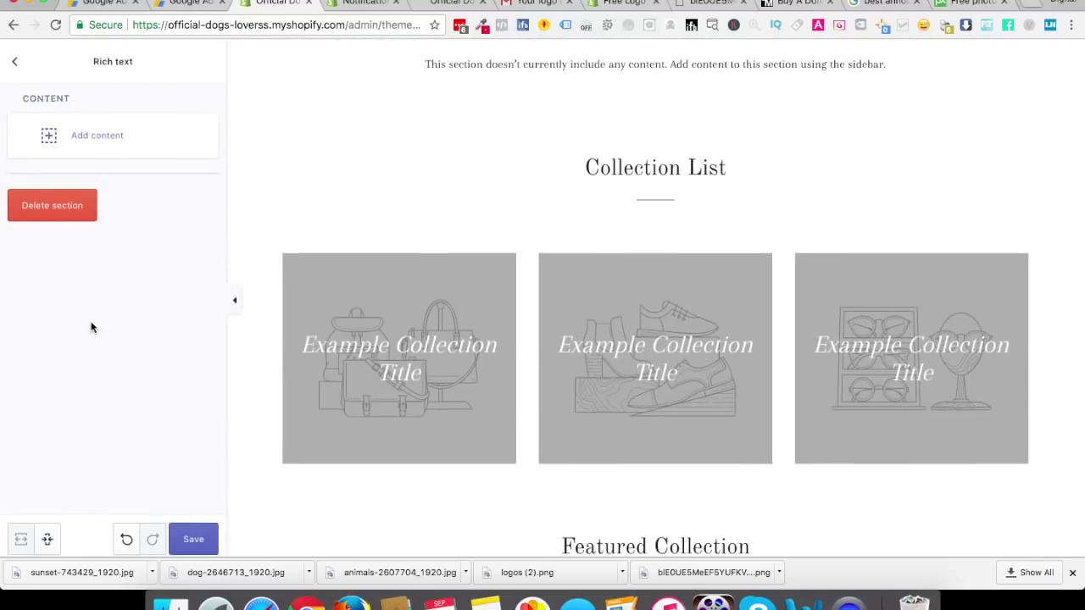
left_click(51, 213)
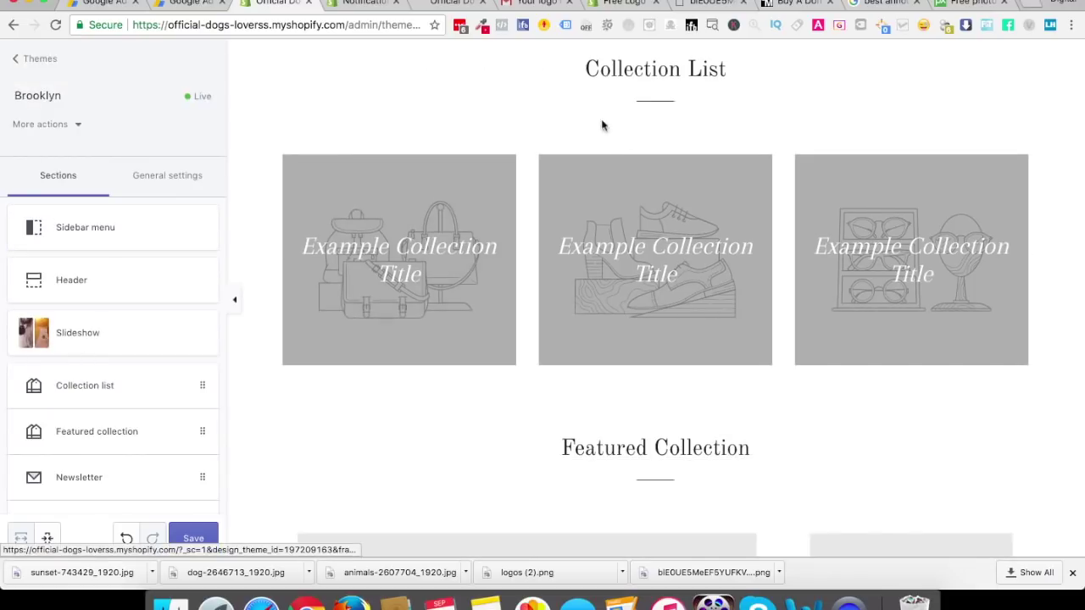
scroll(585, 118, "up", 2)
scroll(585, 118, "up", 2)
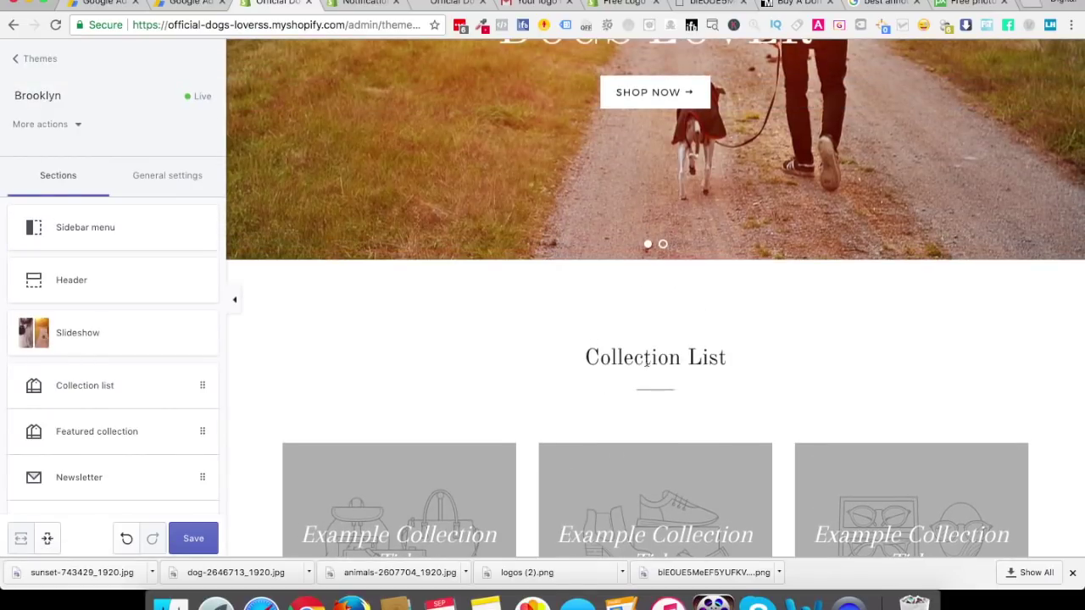
left_click(127, 386)
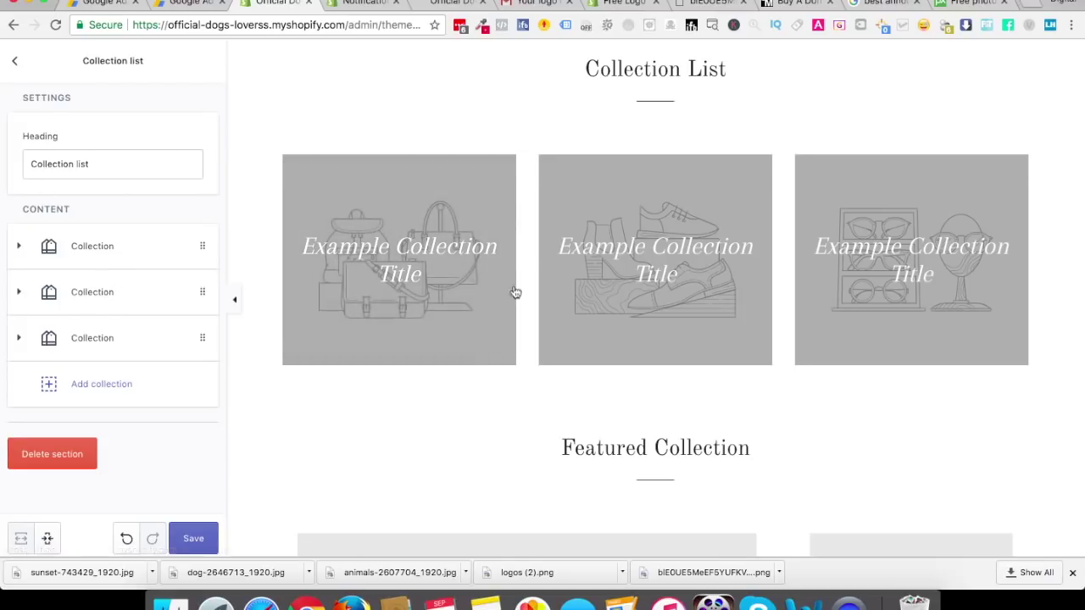
left_click(14, 62)
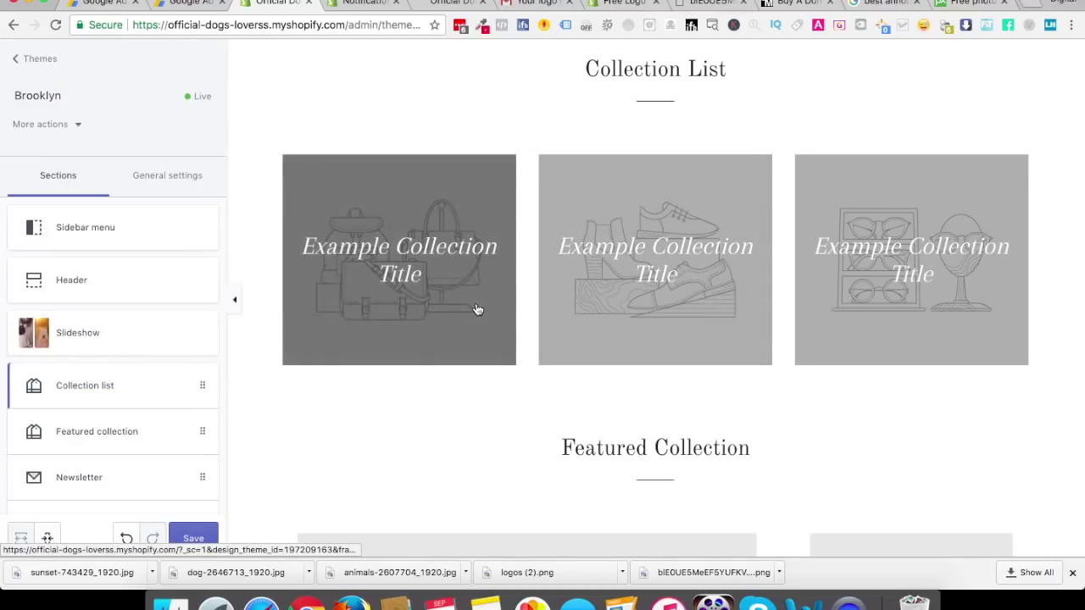
scroll(478, 310, "down", 3)
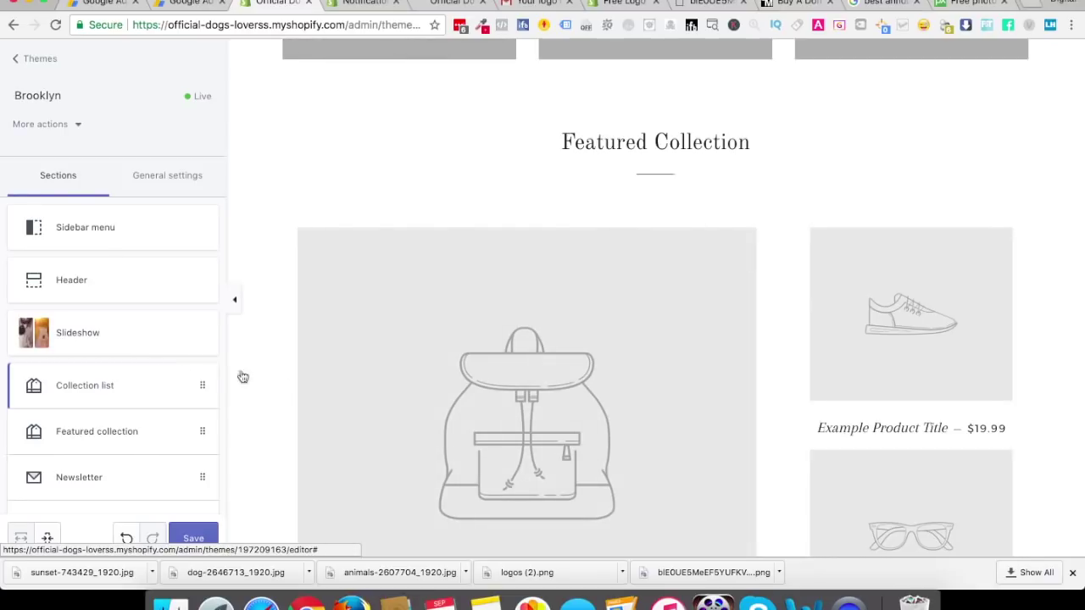
scroll(719, 415, "down", 1)
scroll(719, 415, "down", 2)
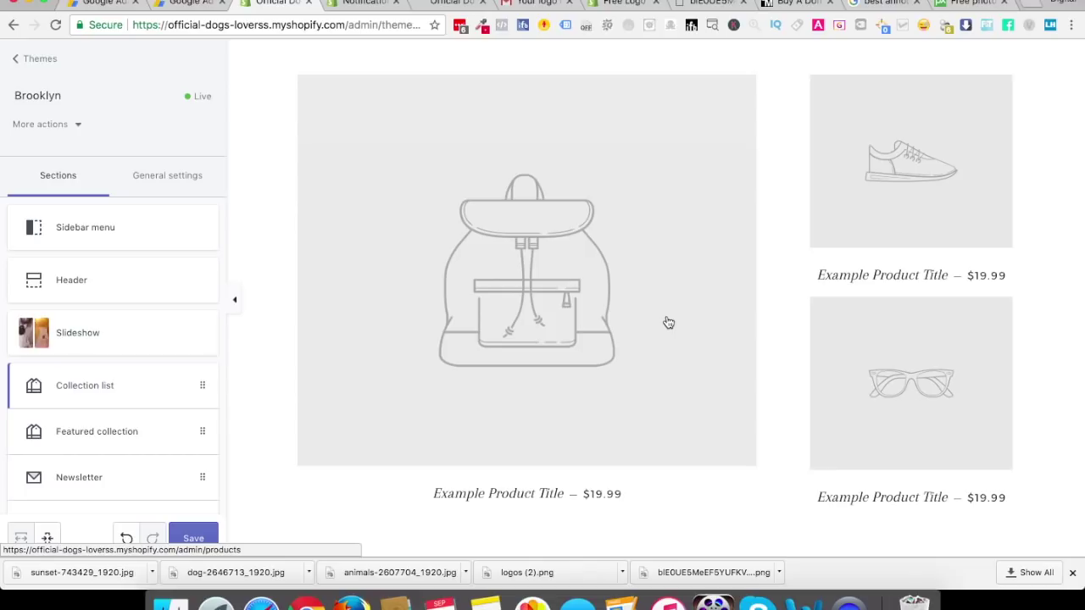
scroll(441, 424, "down", 5)
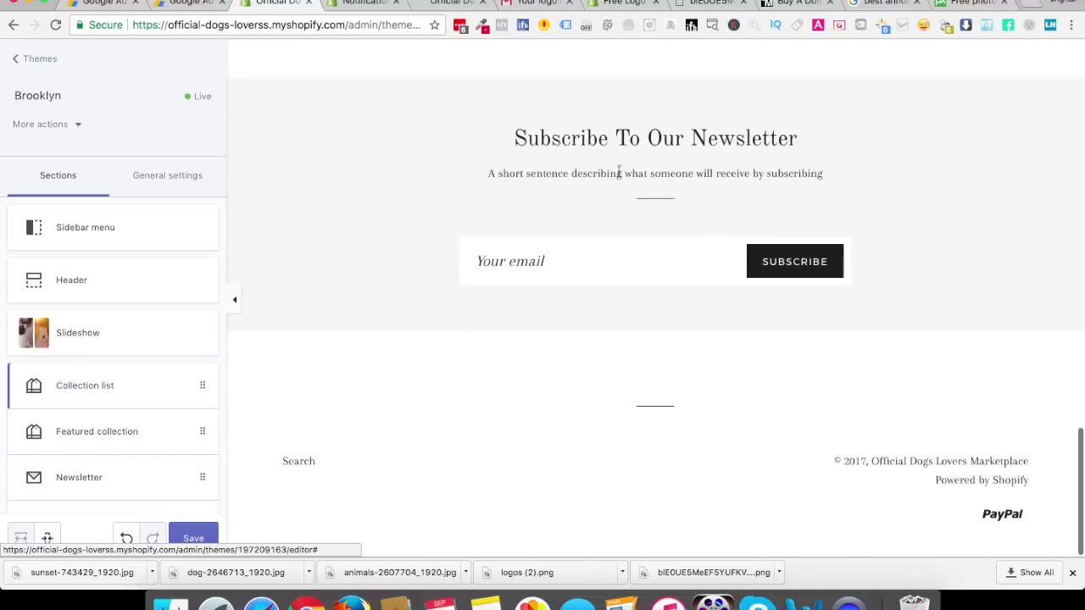
Delete the Newsletter section, save the homepage, and bring up General settings
left_click(88, 485)
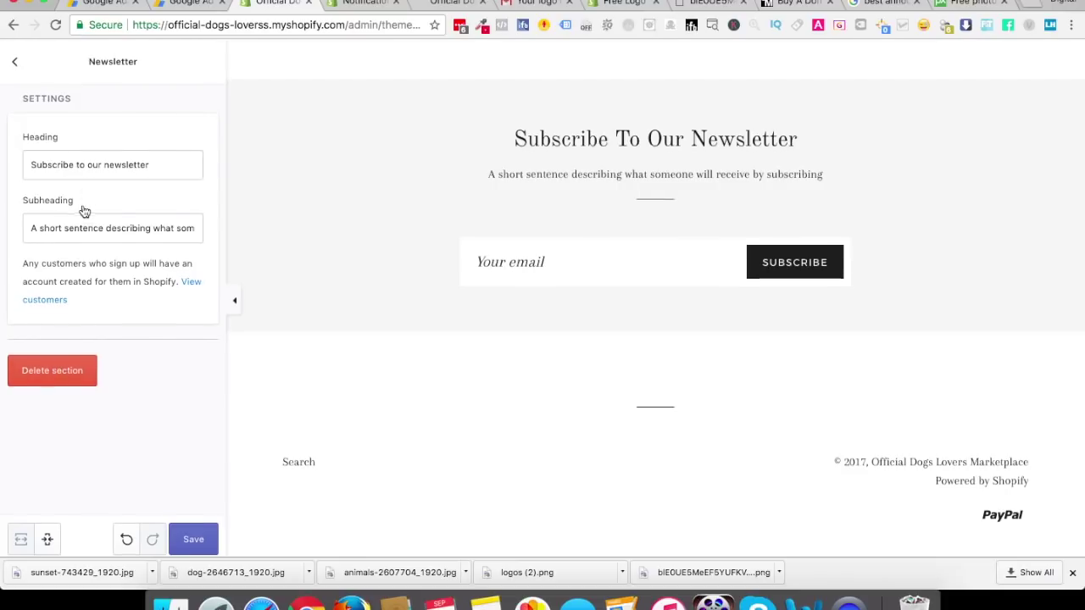
left_click(63, 383)
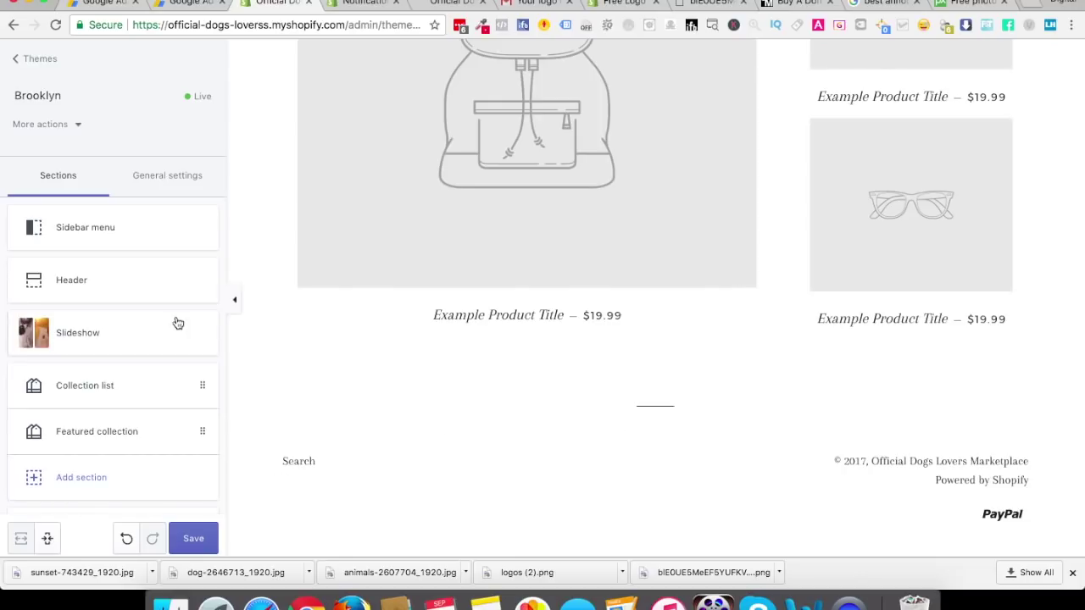
left_click(190, 541)
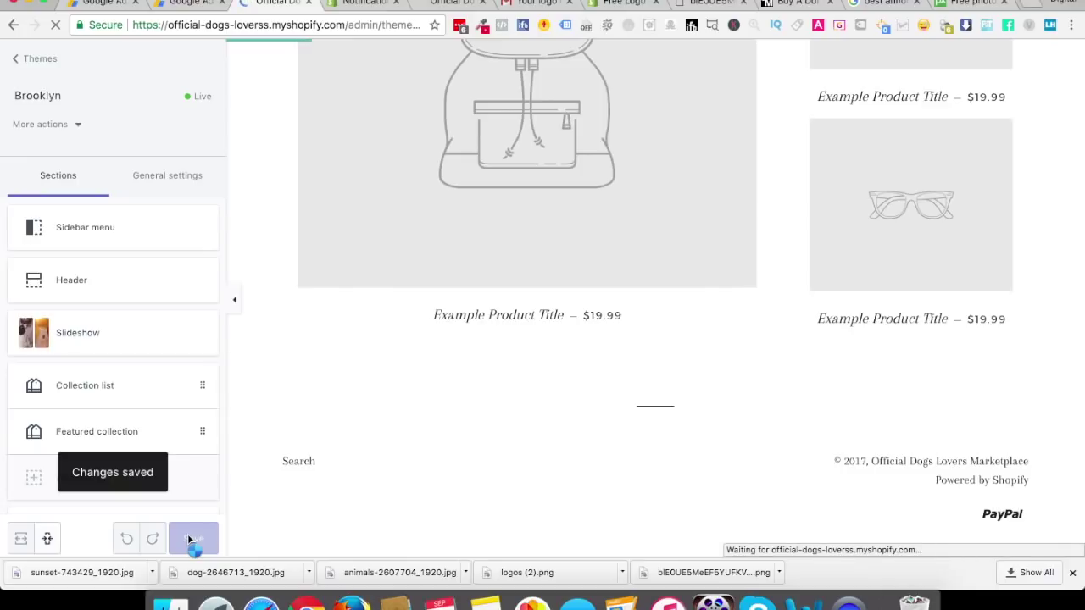
left_click(168, 178)
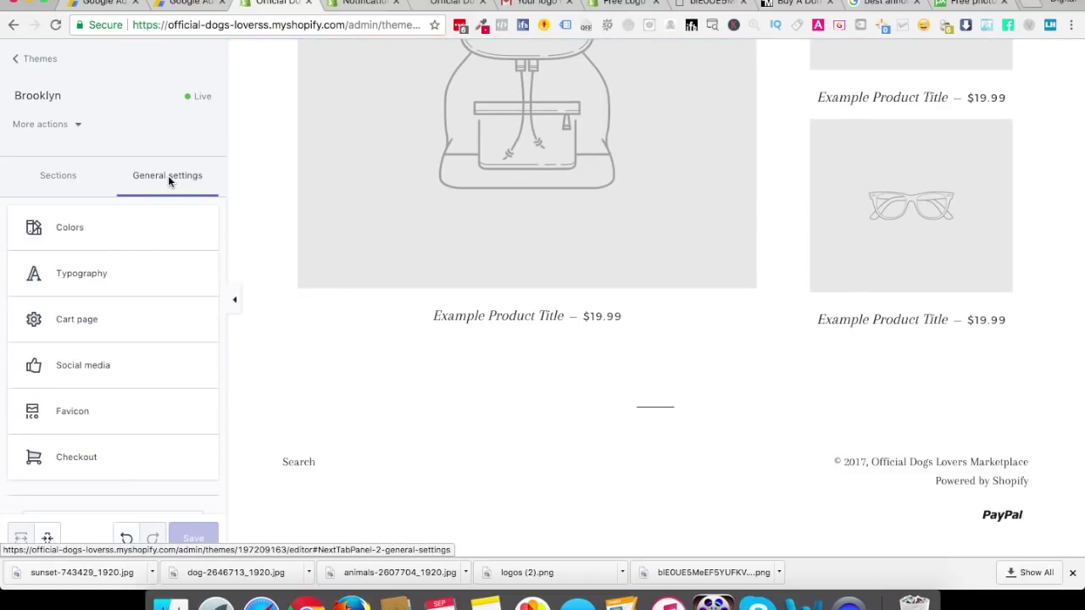
Try Open Sans as the headings font, then revert the headings font to Old Standard
left_click(61, 228)
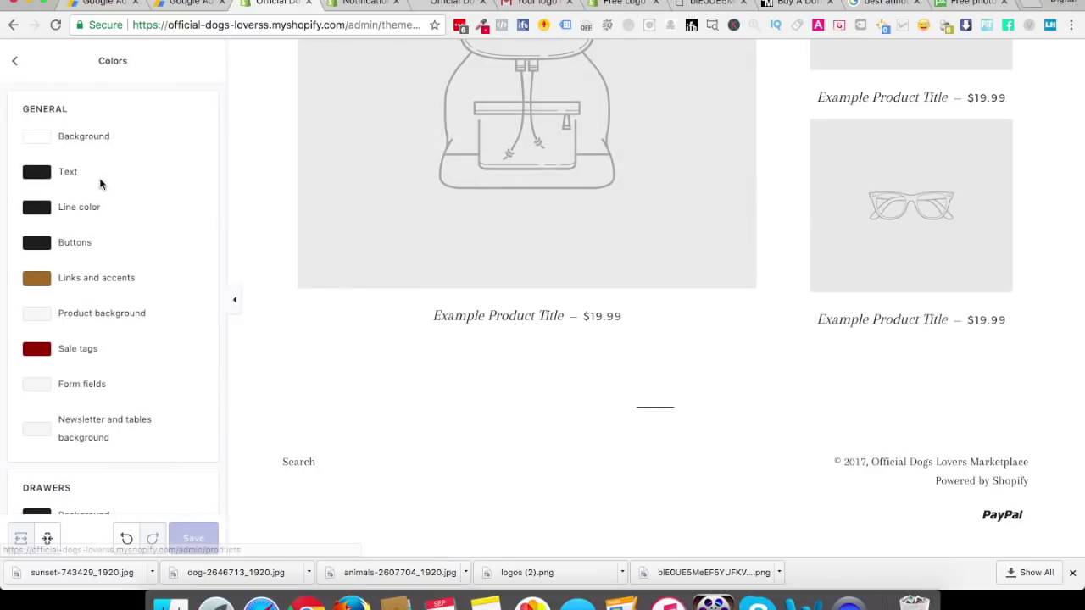
left_click(17, 62)
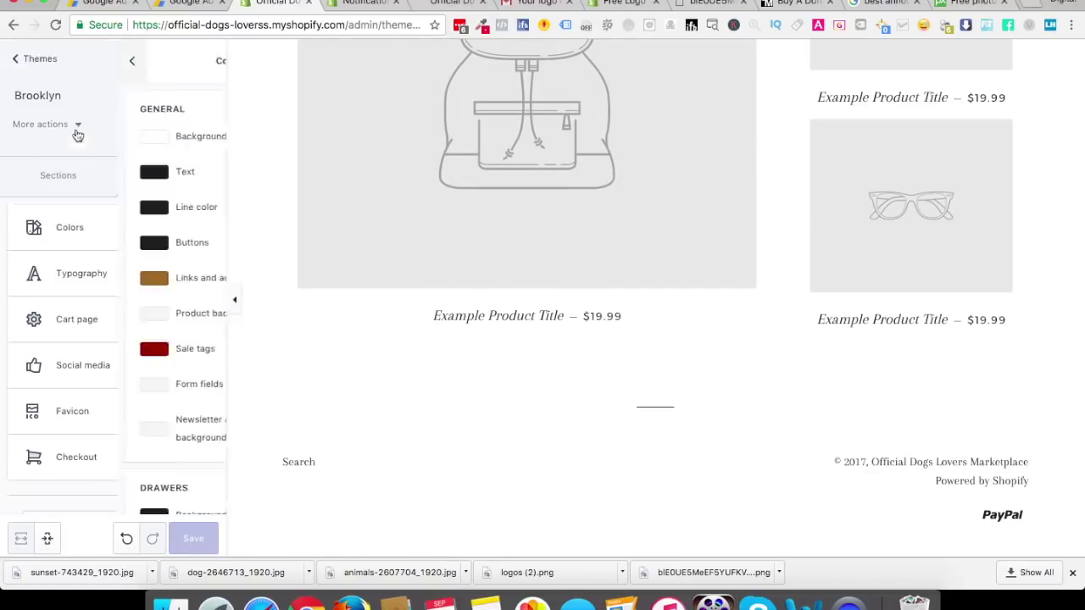
left_click(99, 278)
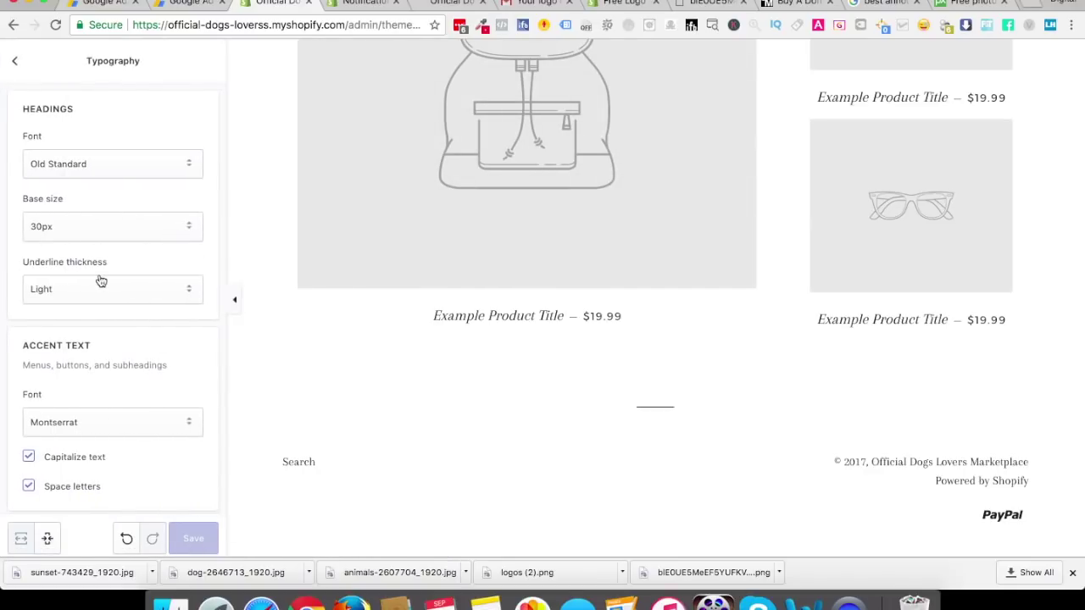
left_click(101, 170)
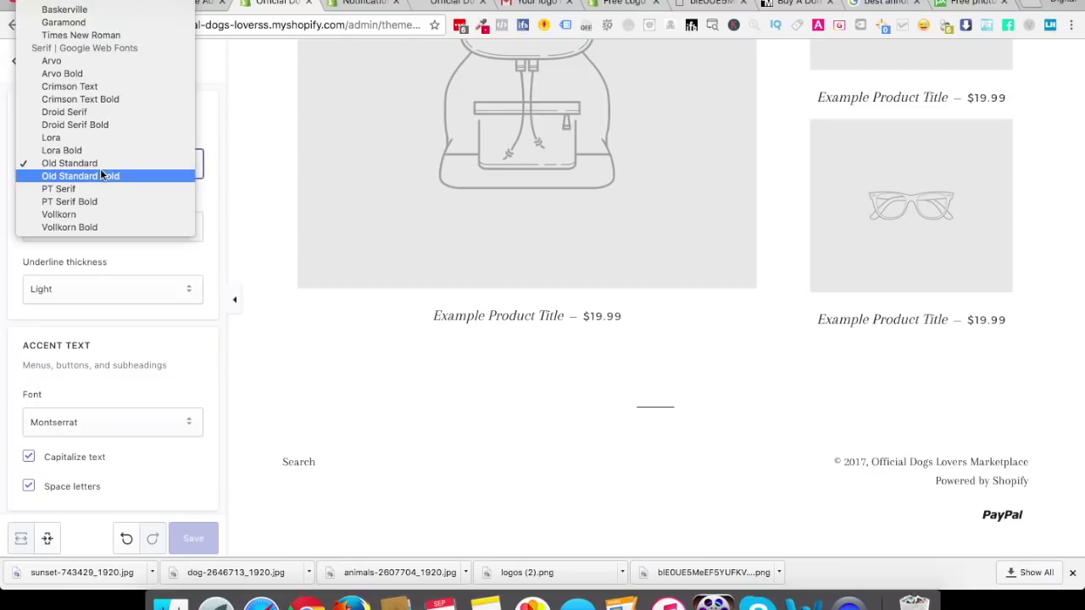
scroll(100, 168, "up", 5)
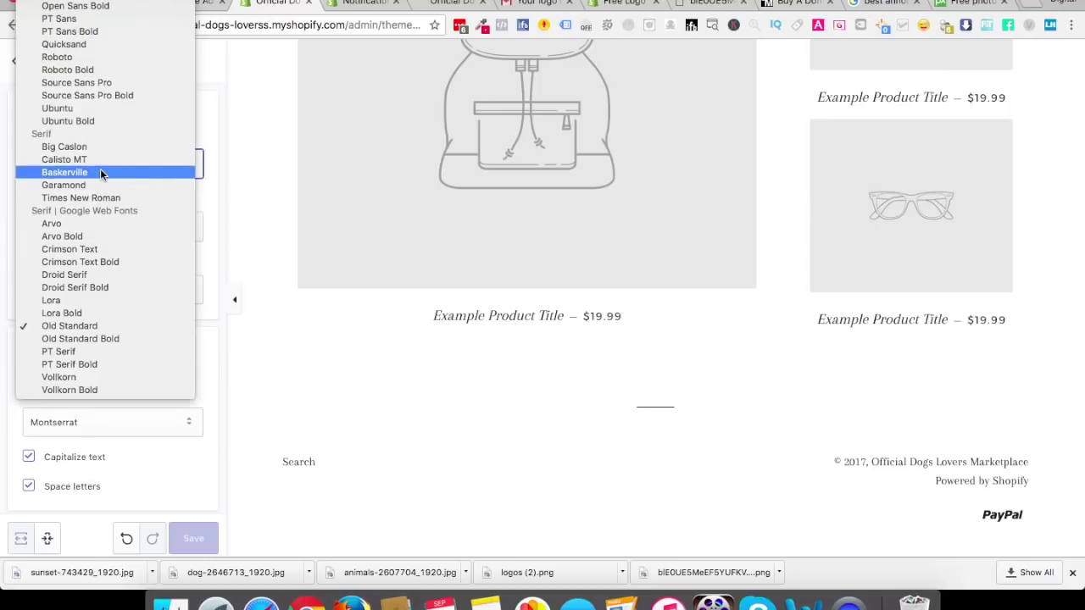
scroll(91, 47, "up", 2)
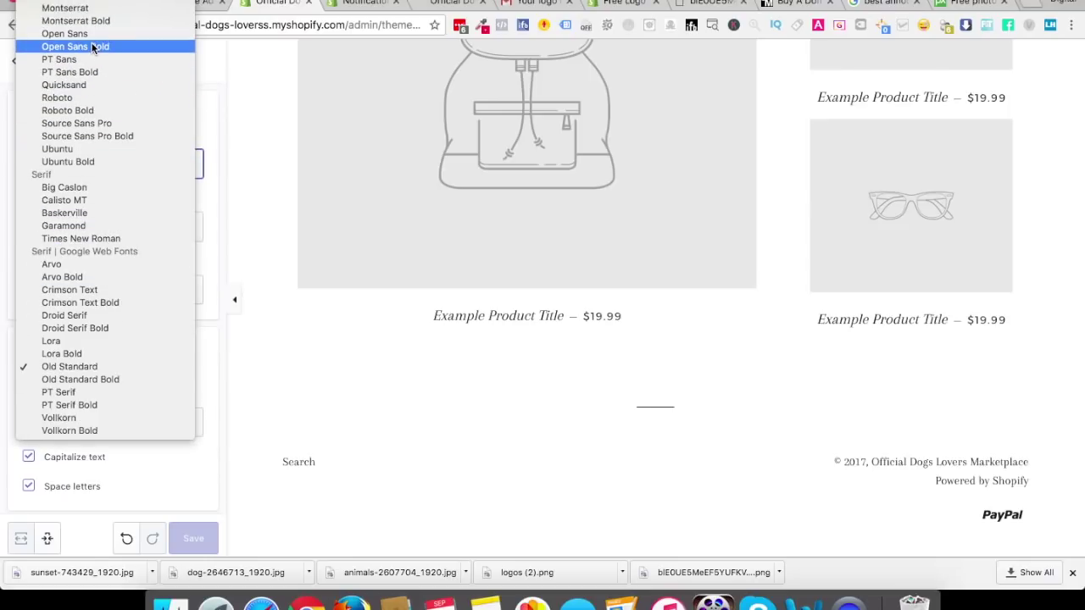
left_click(86, 34)
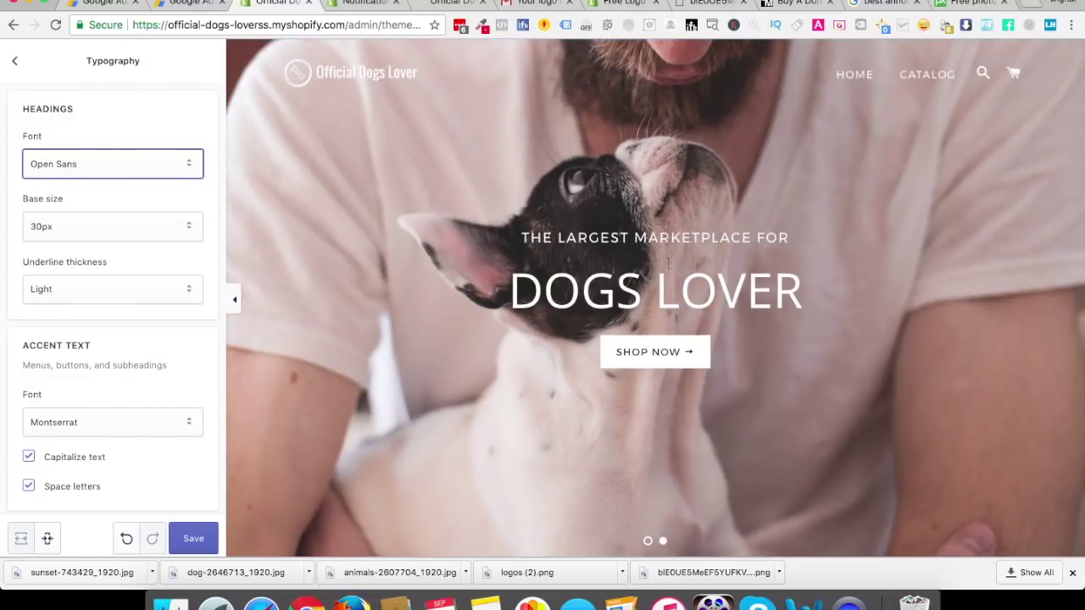
scroll(716, 310, "down", 5)
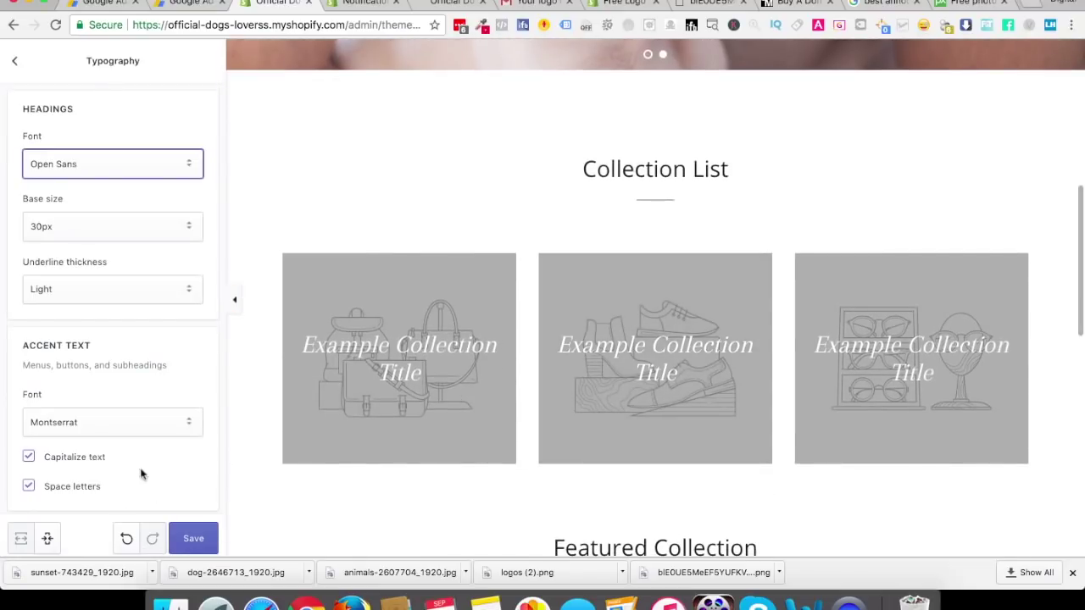
scroll(366, 453, "down", 4)
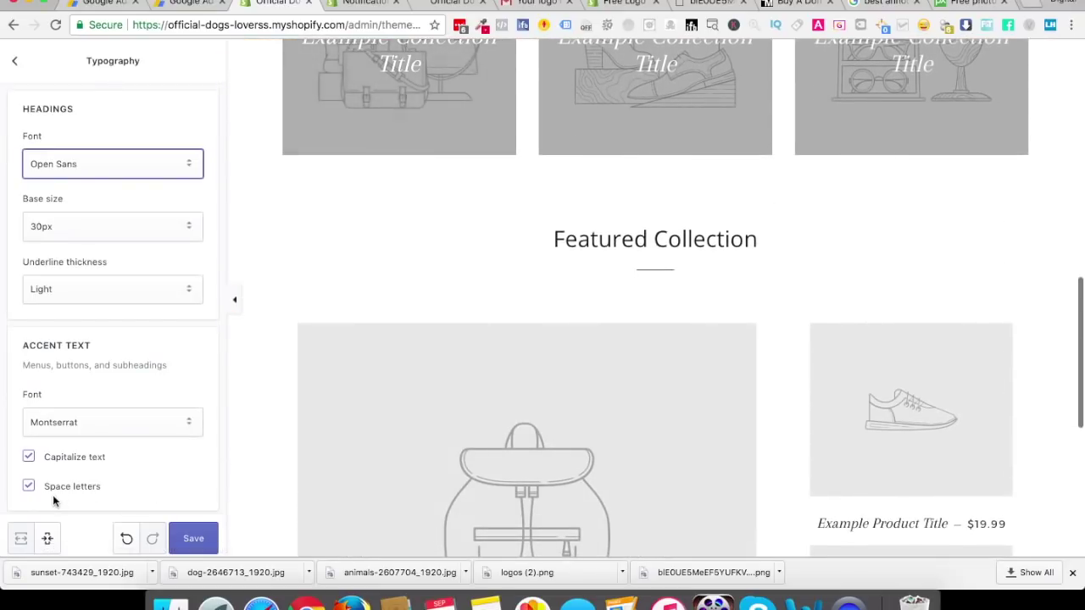
left_click(126, 538)
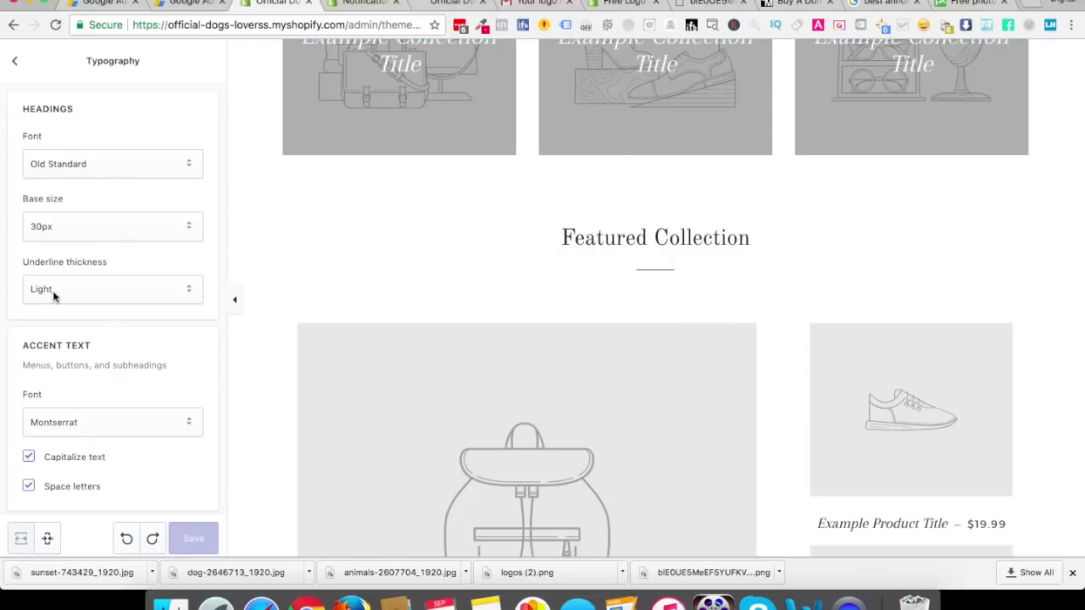
Turn the accent text's Space letters option off and back on
scroll(128, 373, "down", 4)
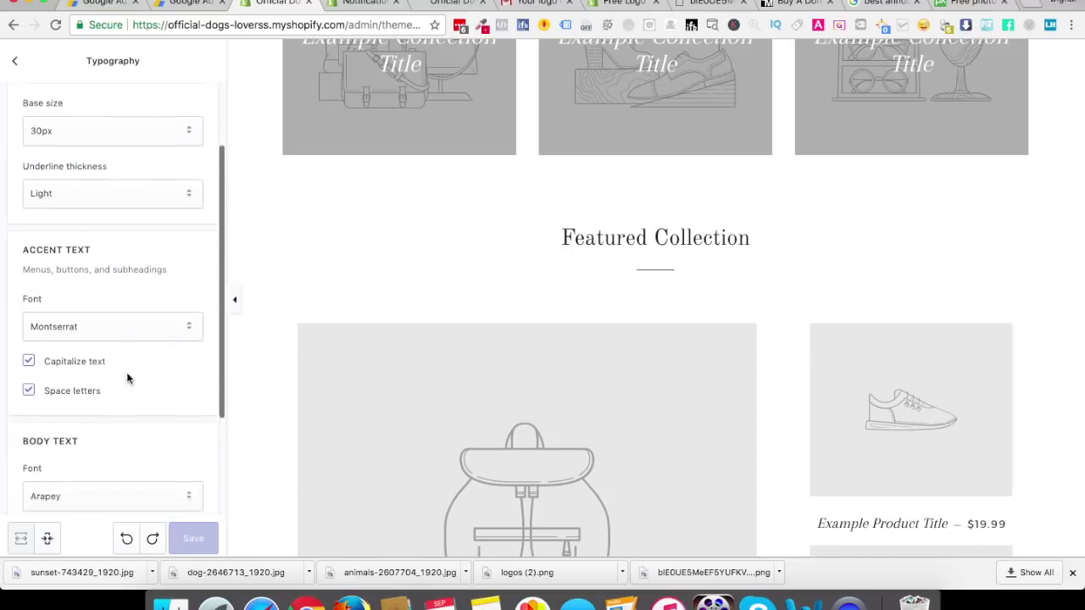
scroll(533, 317, "down", 10)
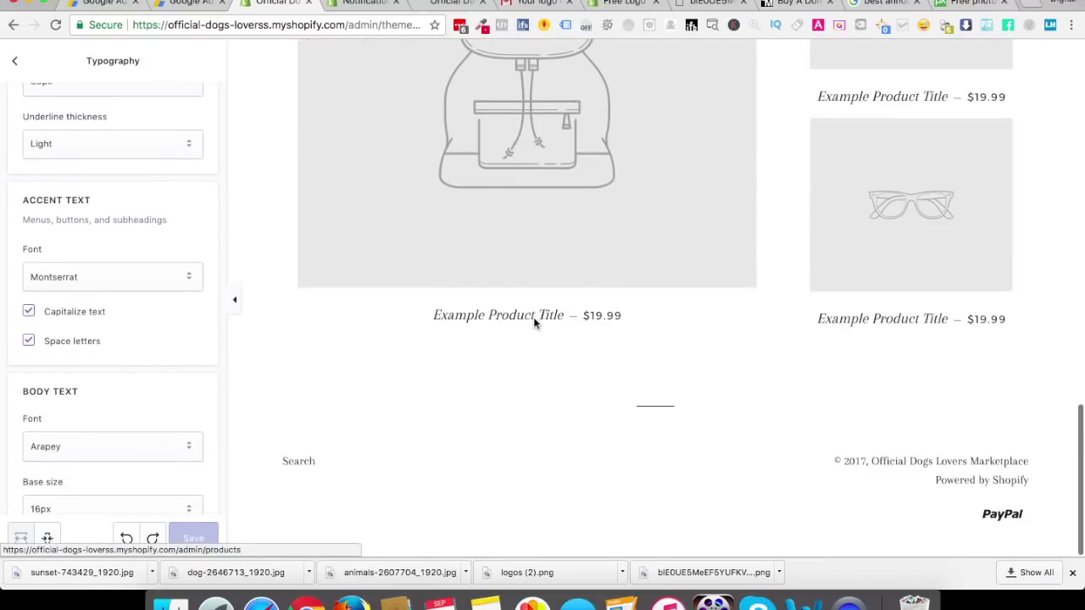
scroll(507, 355, "up", 15)
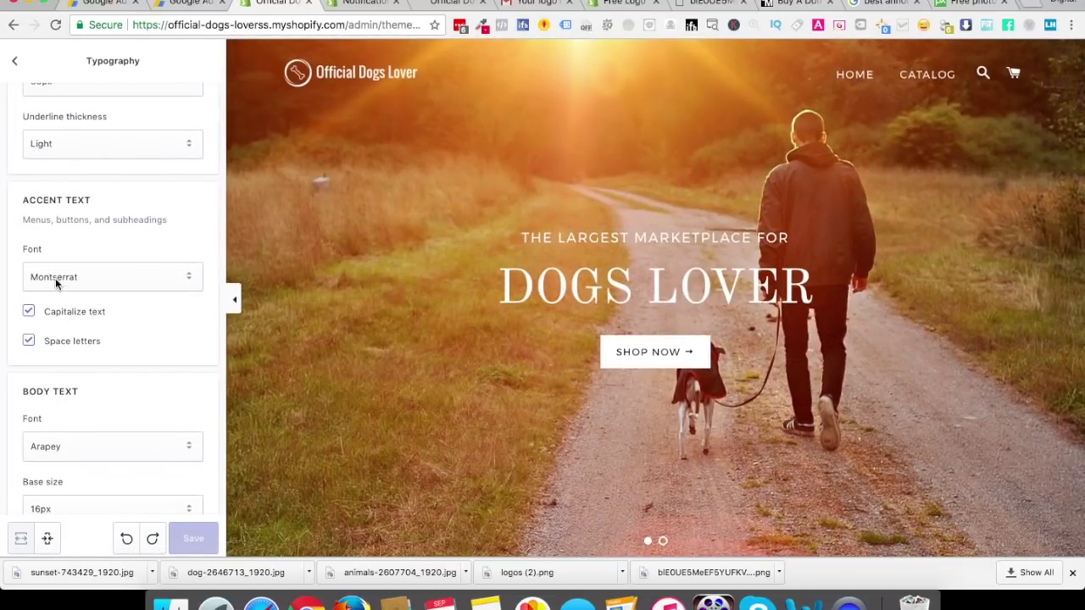
left_click(36, 348)
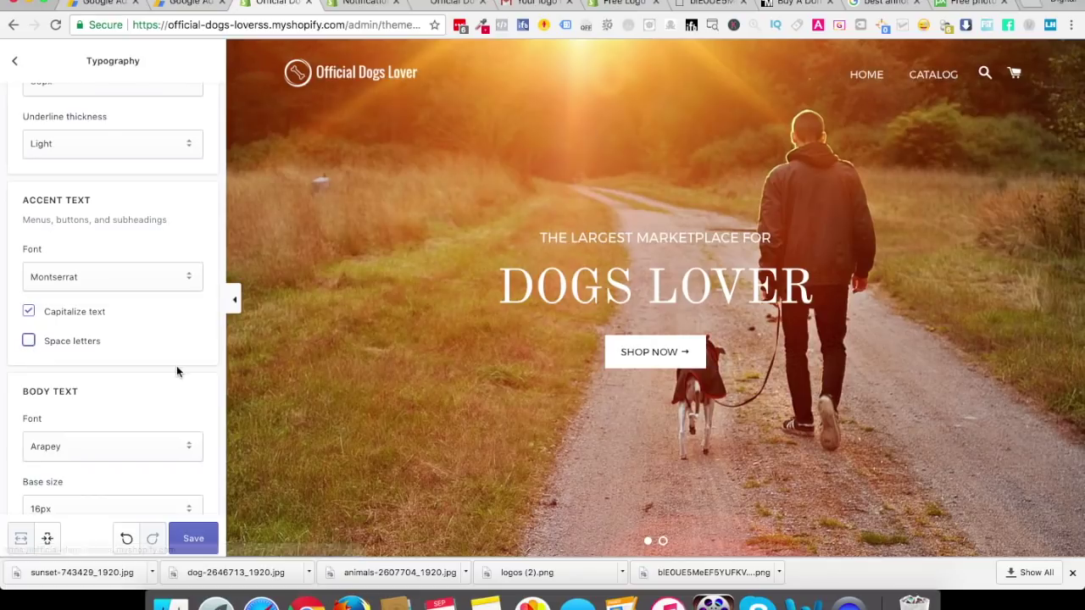
left_click(30, 343)
Dismiss the example product's open-in-new-window prompt in the preview
scroll(190, 386, "down", 2)
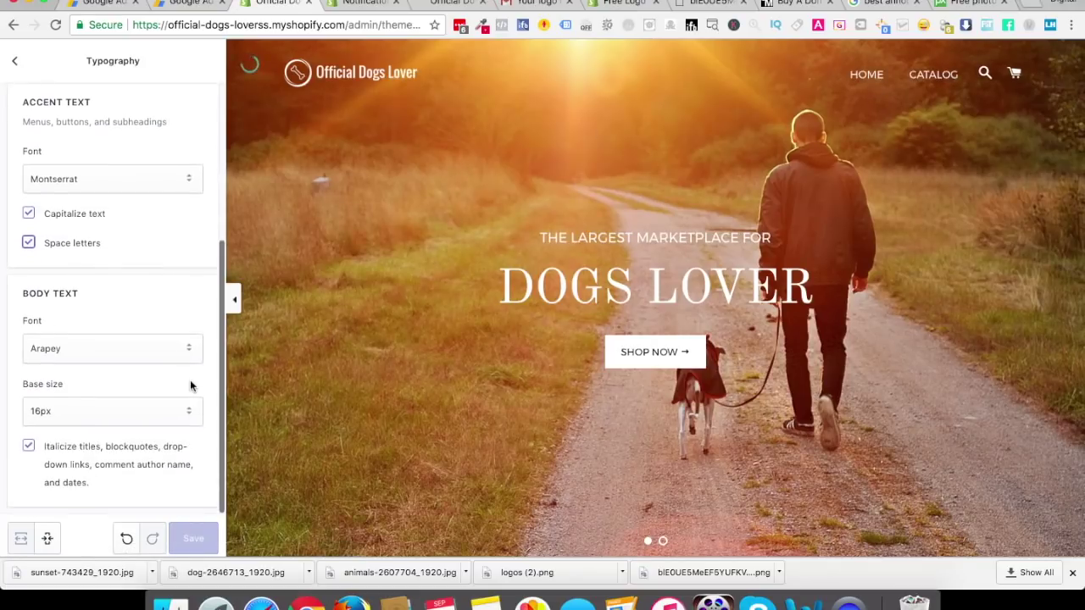
scroll(451, 360, "down", 5)
scroll(451, 365, "down", 5)
left_click(858, 409)
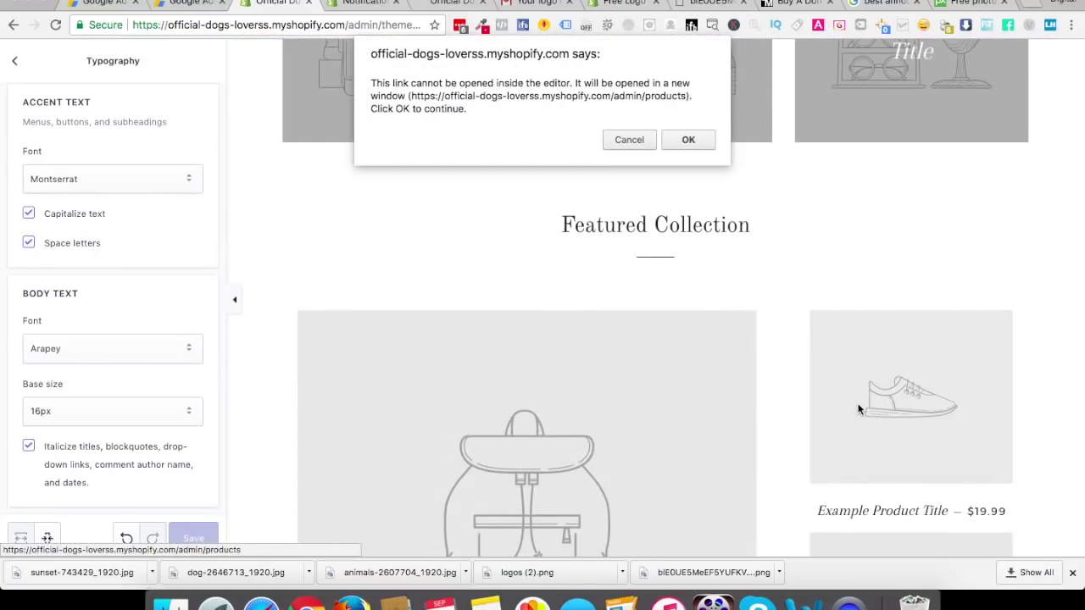
left_click(629, 140)
scroll(628, 250, "up", 10)
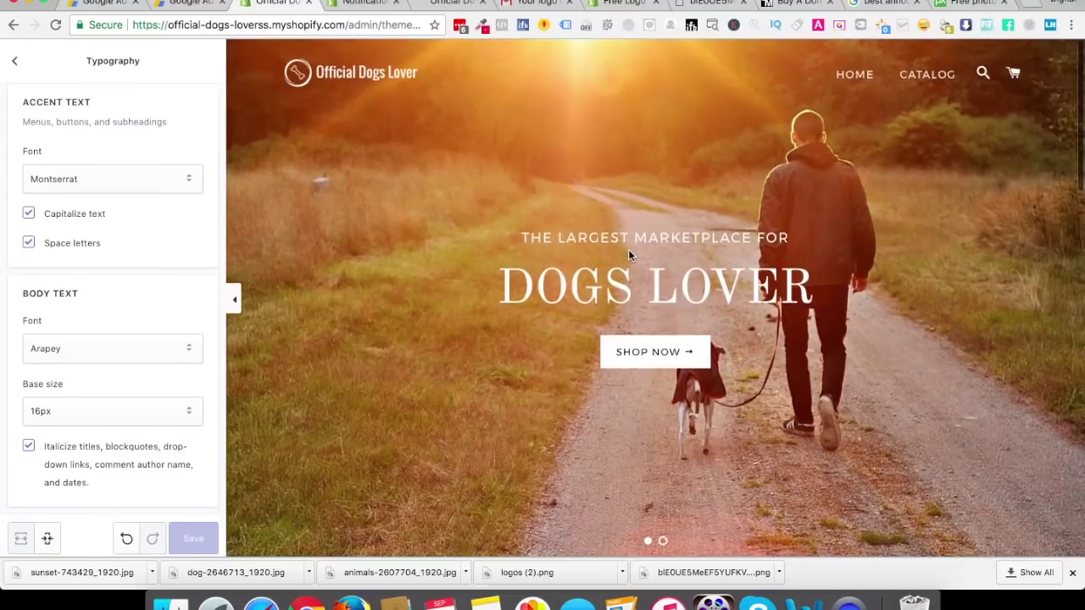
scroll(628, 250, "down", 10)
left_click(96, 356)
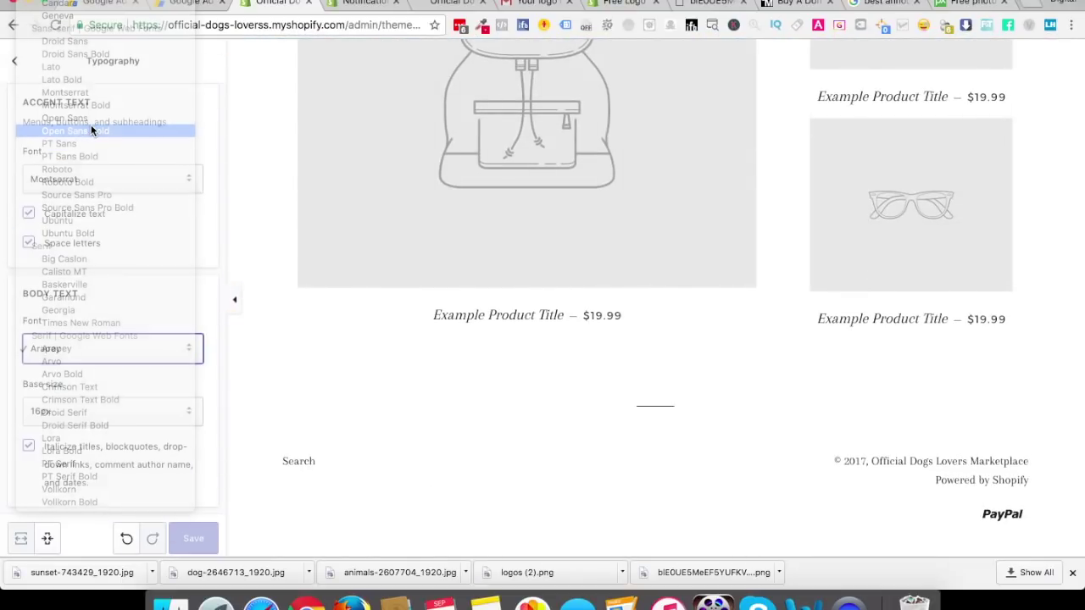
left_click(91, 130)
left_click(63, 350)
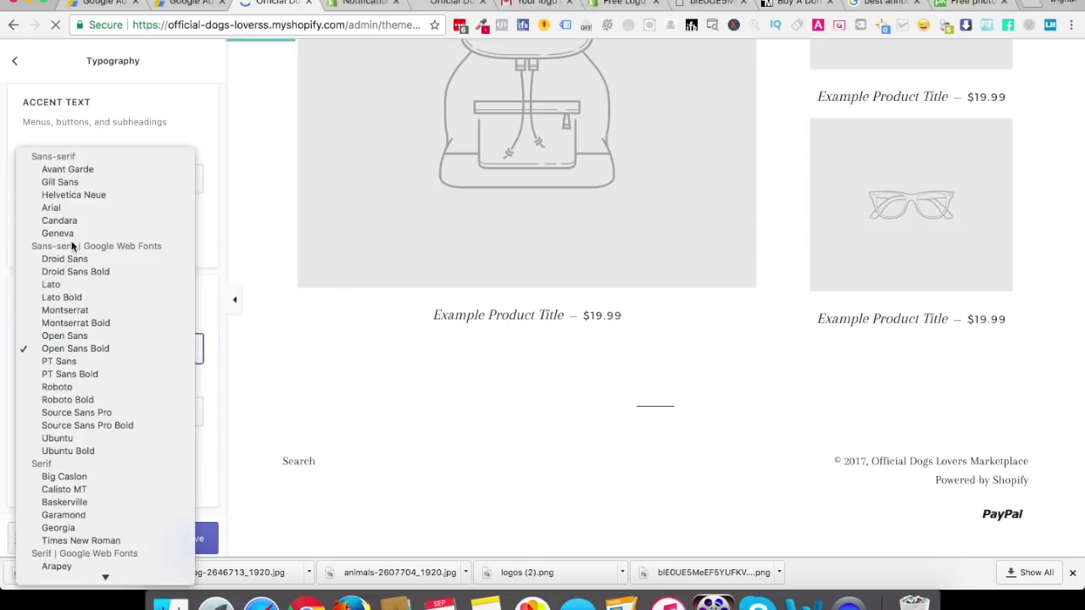
left_click(64, 337)
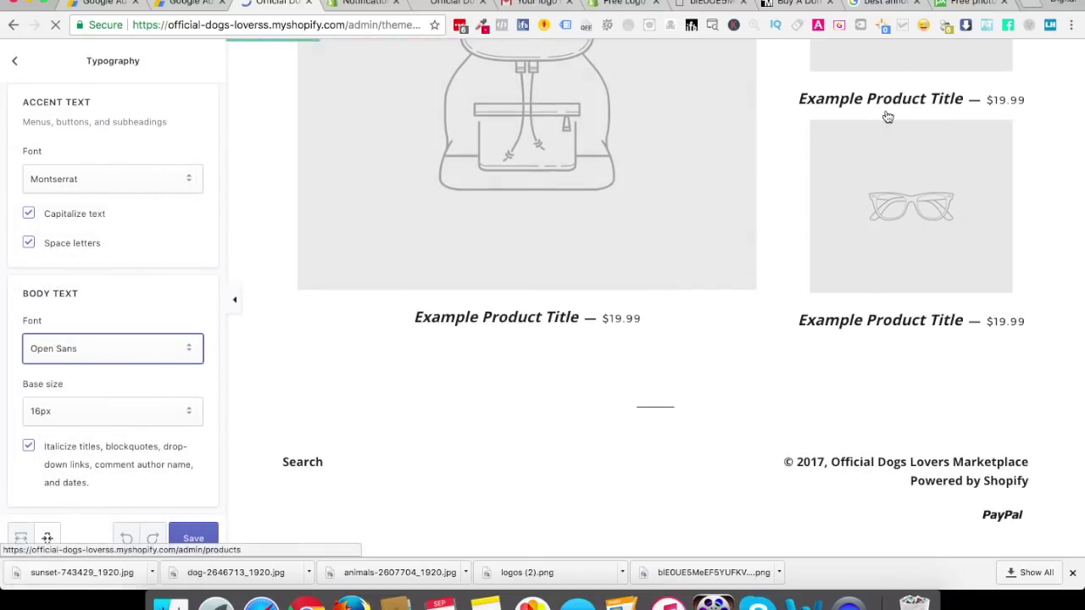
left_click(111, 354)
left_click(212, 296)
left_click(122, 538)
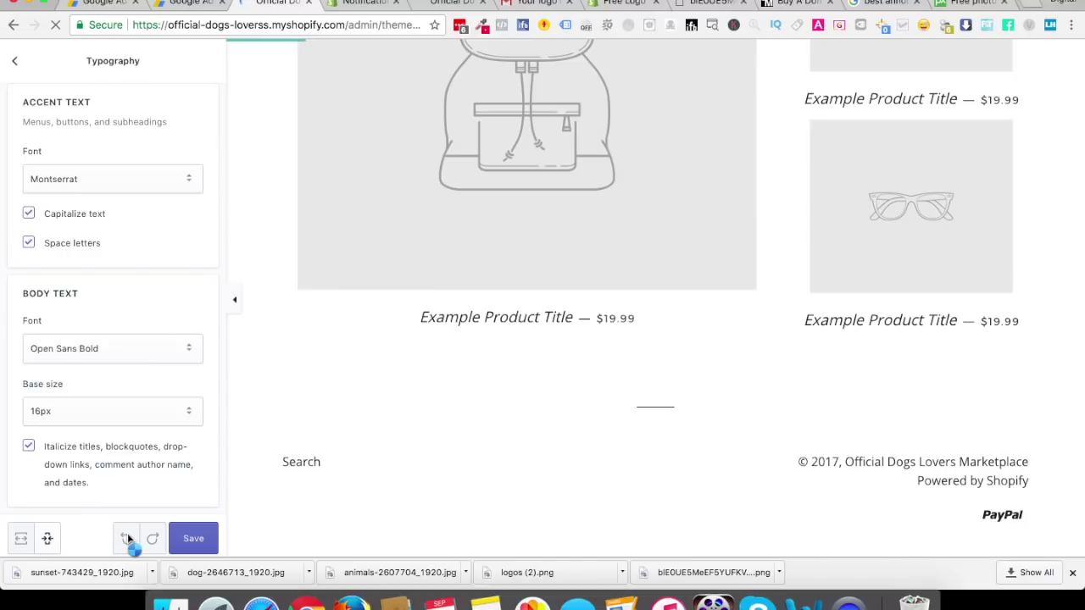
left_click(128, 537)
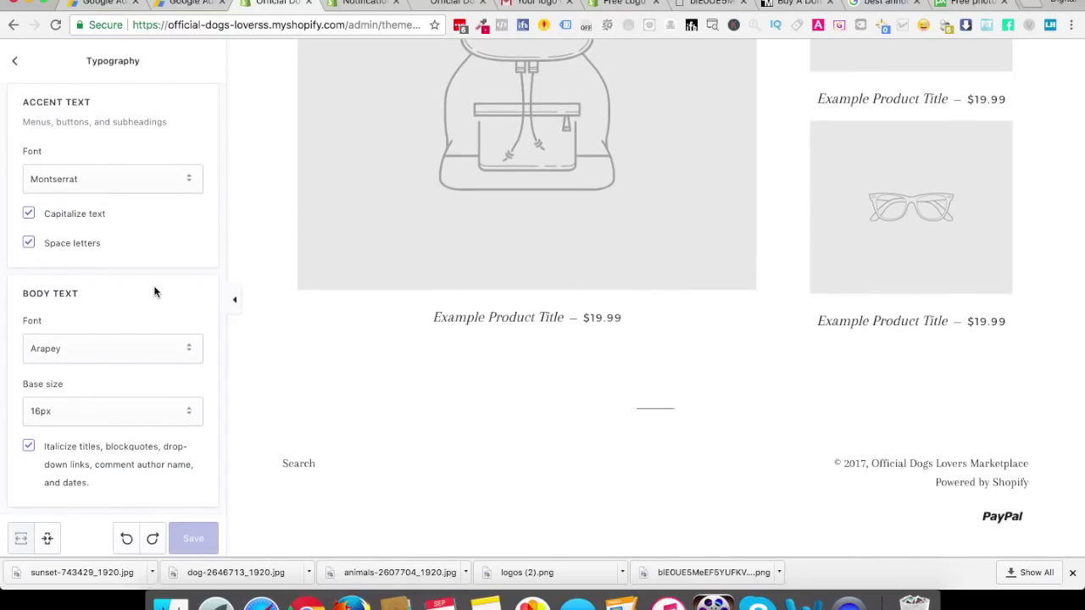
Reach the Social media settings from General settings, after glancing at Cart page settings
left_click(14, 61)
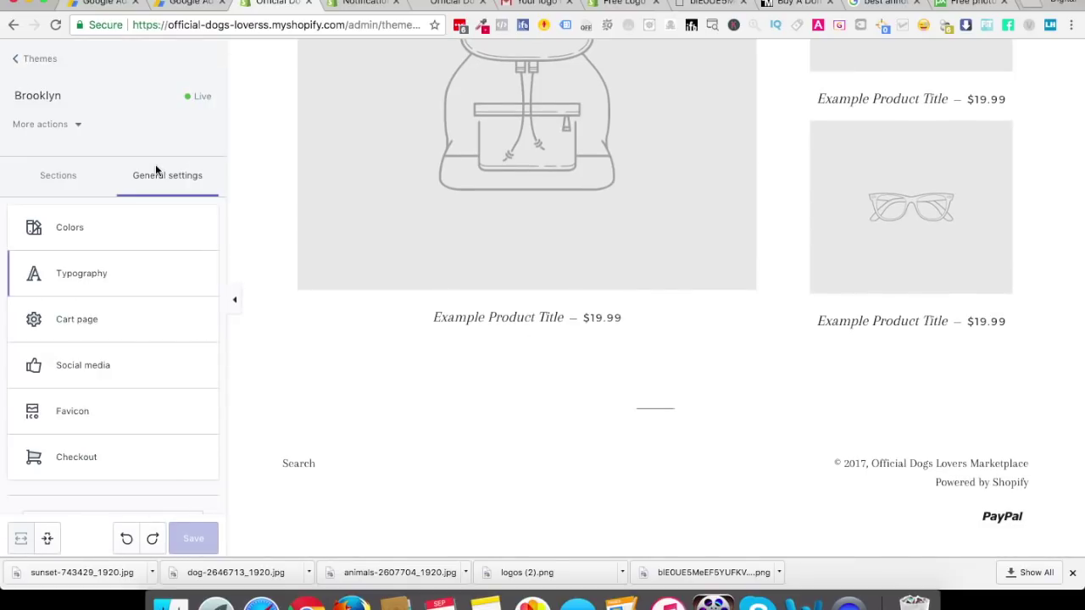
left_click(105, 332)
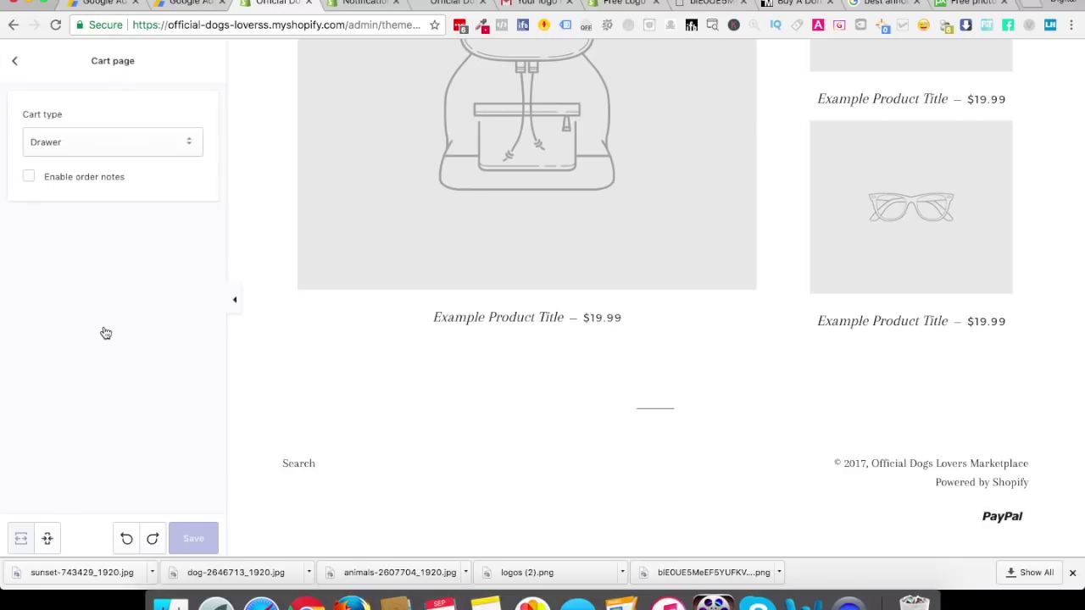
left_click(15, 62)
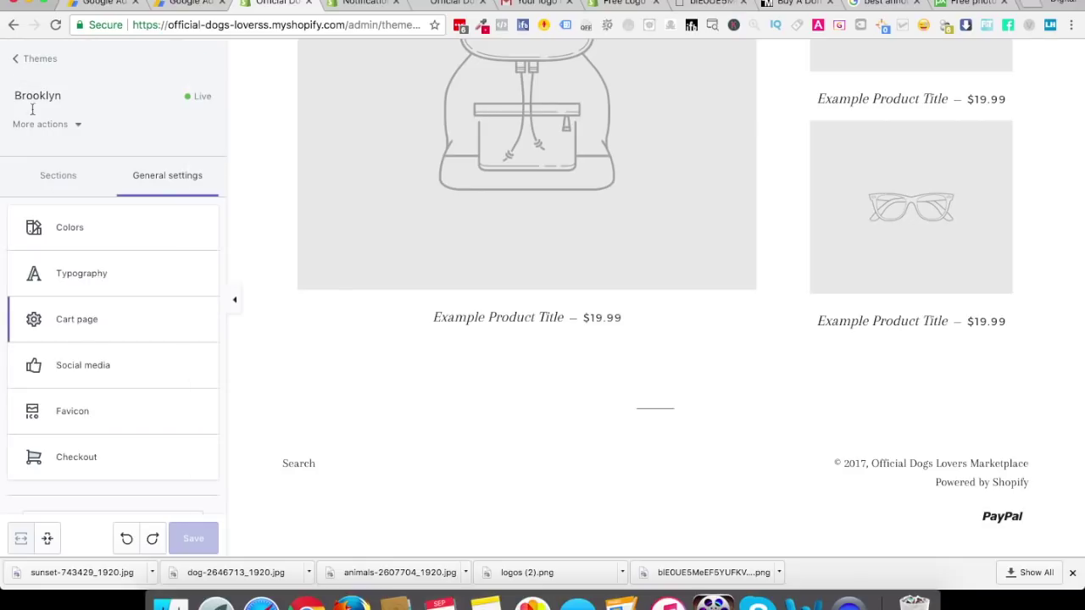
left_click(88, 375)
Enter the store's Facebook page URL and save the social media settings
left_click(78, 165)
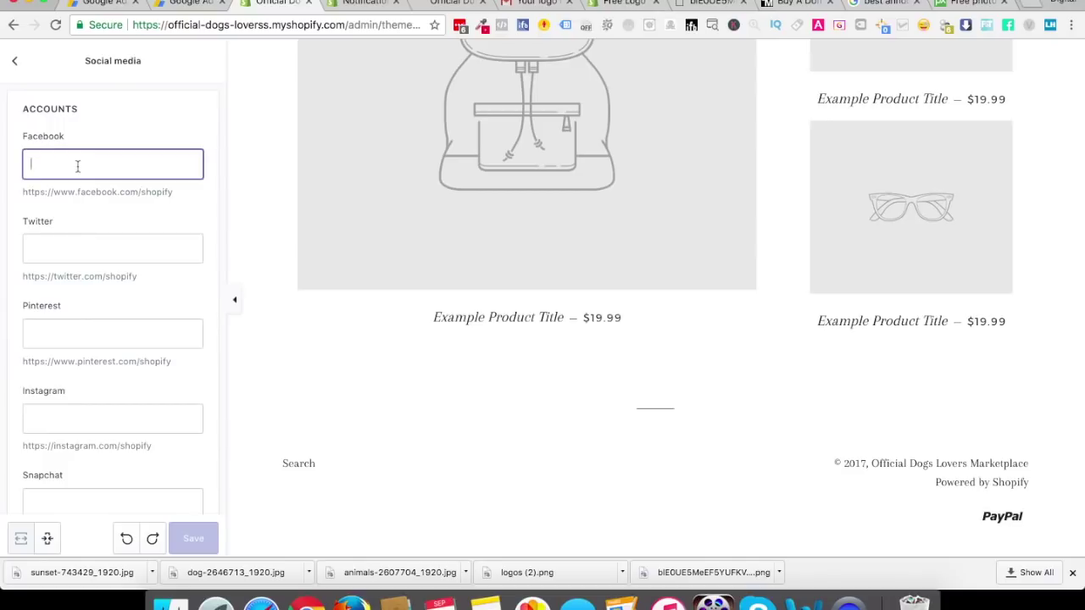
type("https://www.facebook.com/offic")
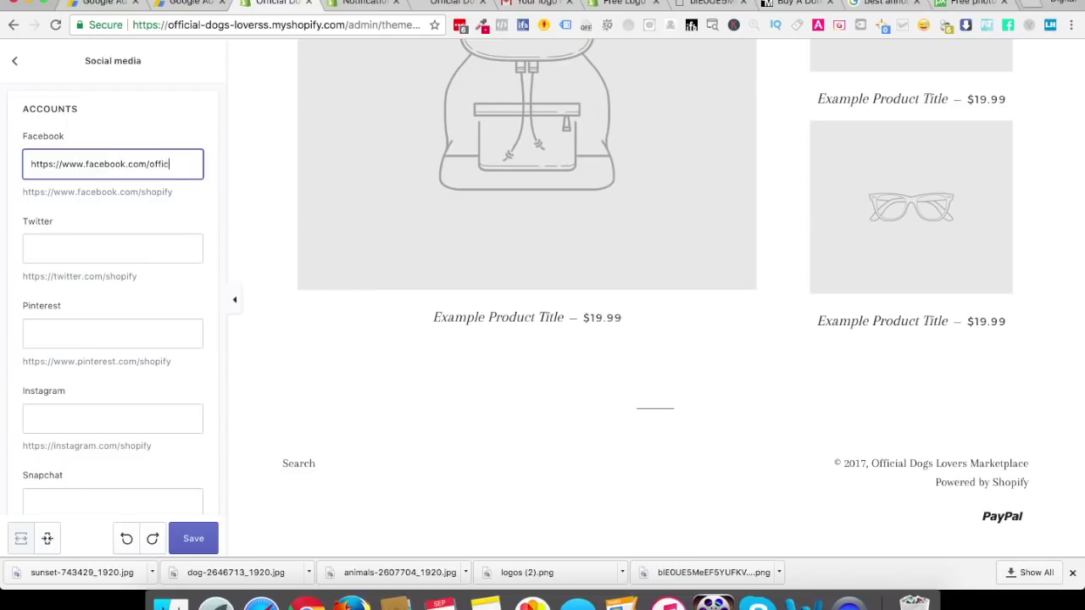
type("gslover")
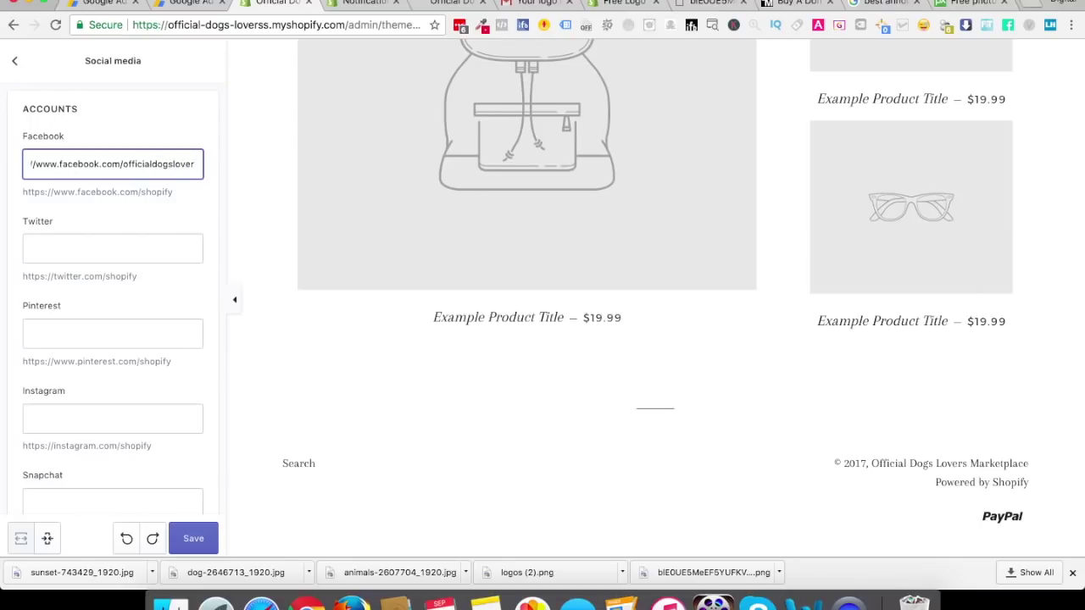
scroll(97, 450, "down", 5)
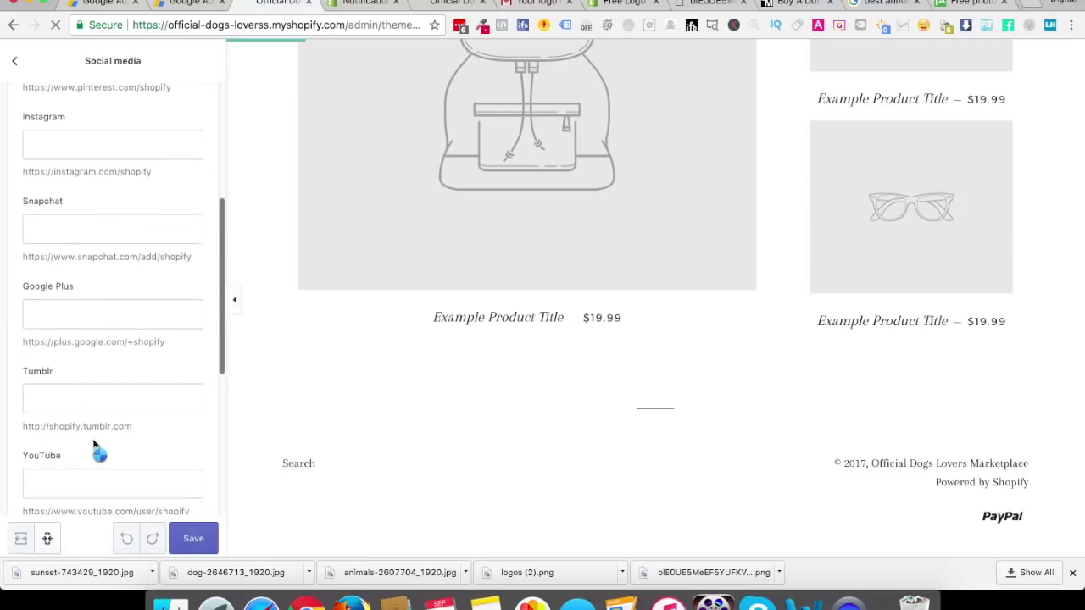
scroll(103, 421, "down", 5)
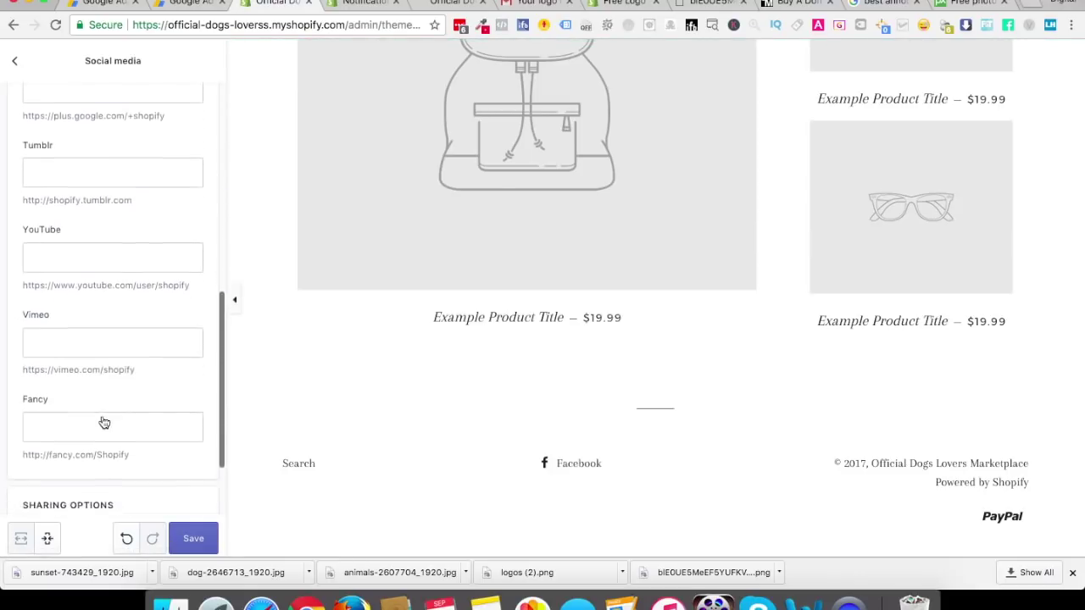
scroll(103, 421, "down", 3)
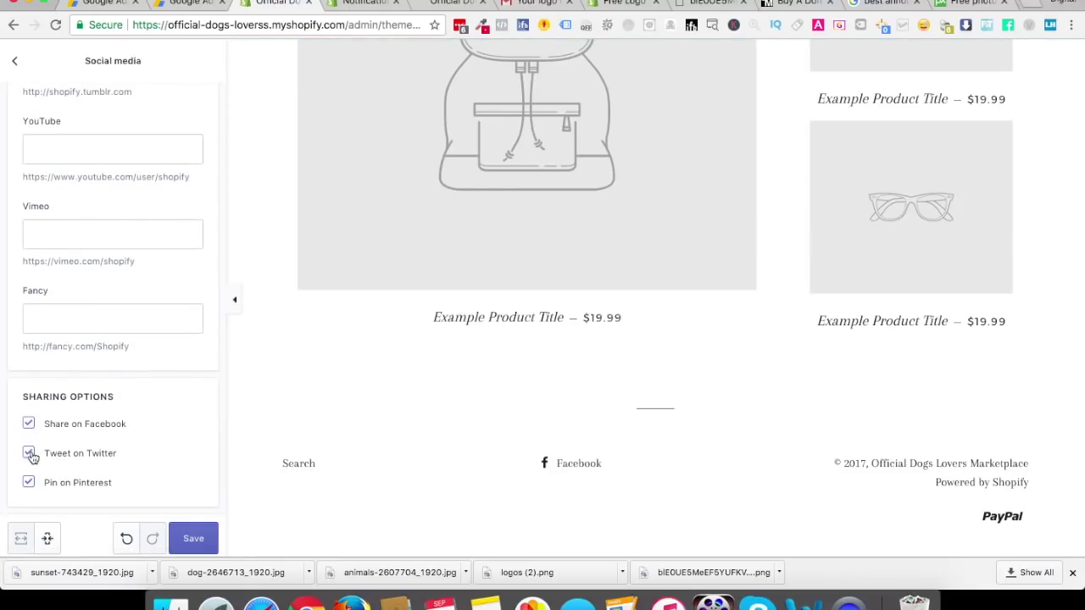
left_click(186, 537)
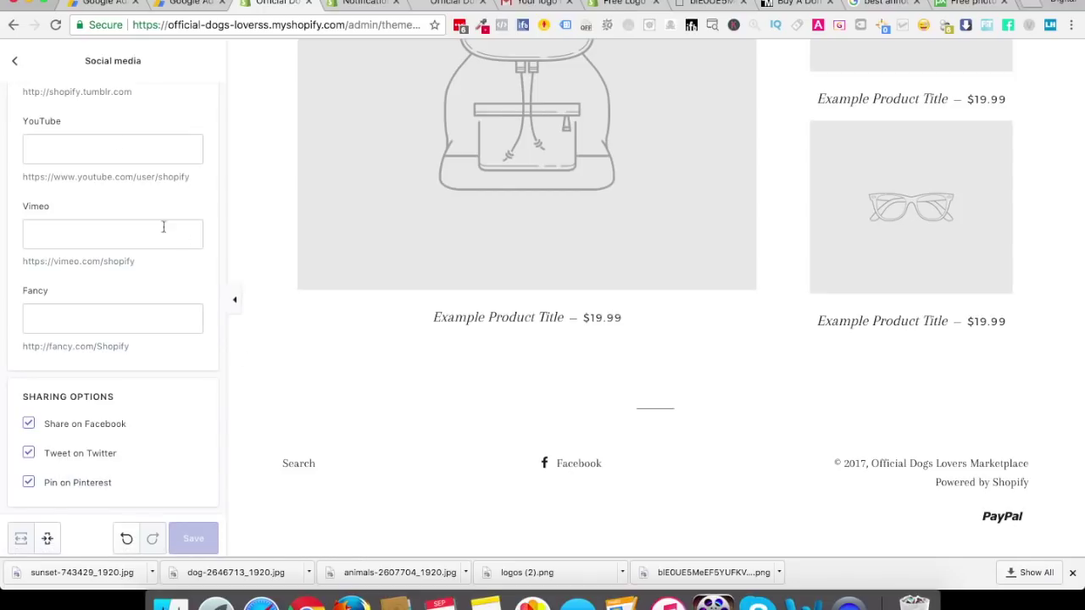
scroll(117, 136, "up", 6)
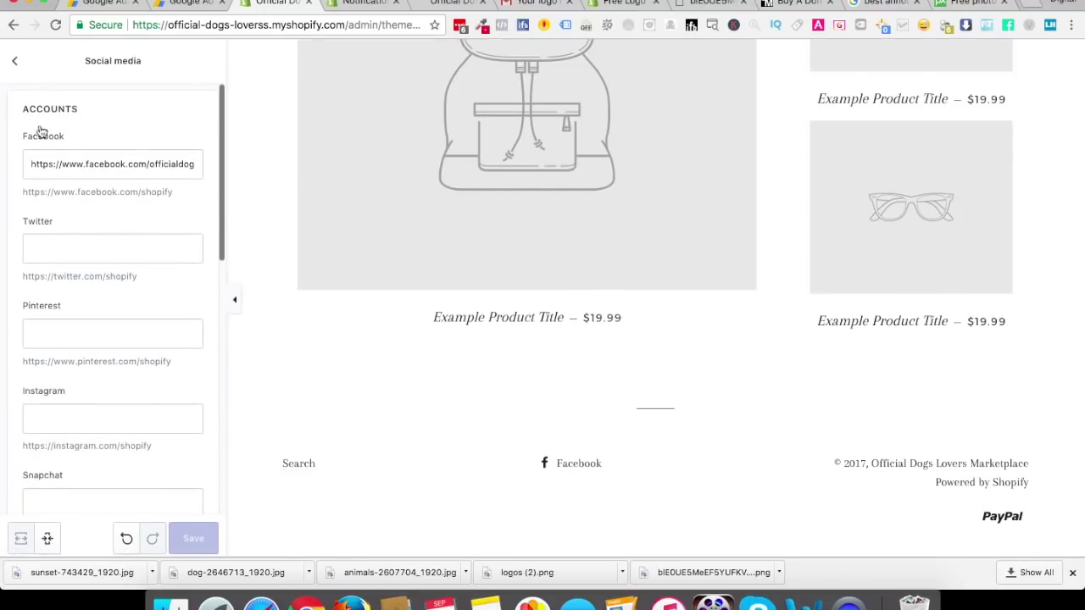
left_click(15, 61)
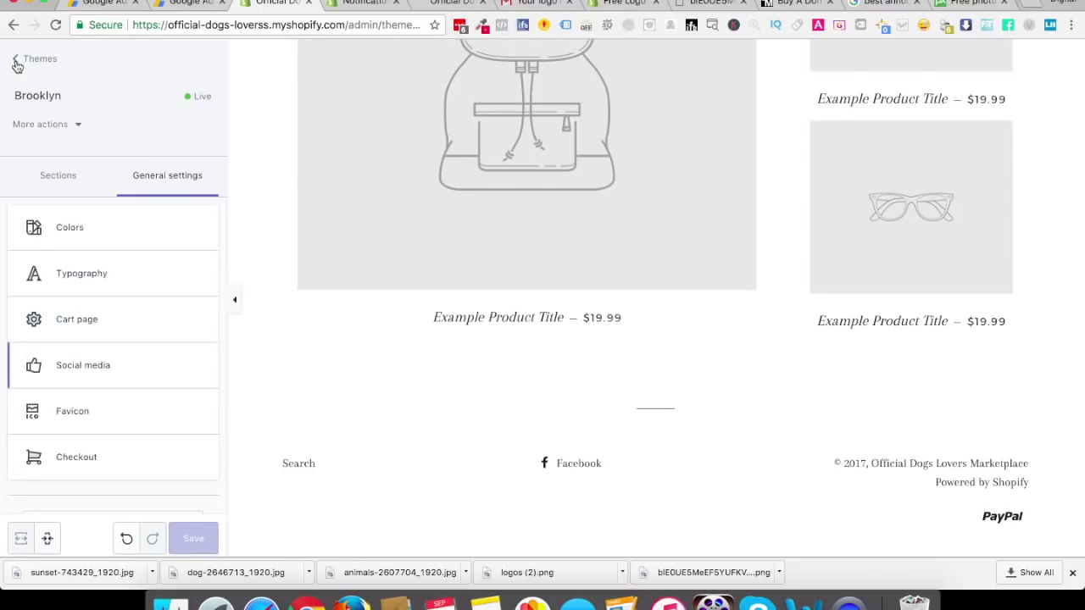
View the theme's Favicon settings (32 x 32px image), then return to the finished logo page
left_click(100, 423)
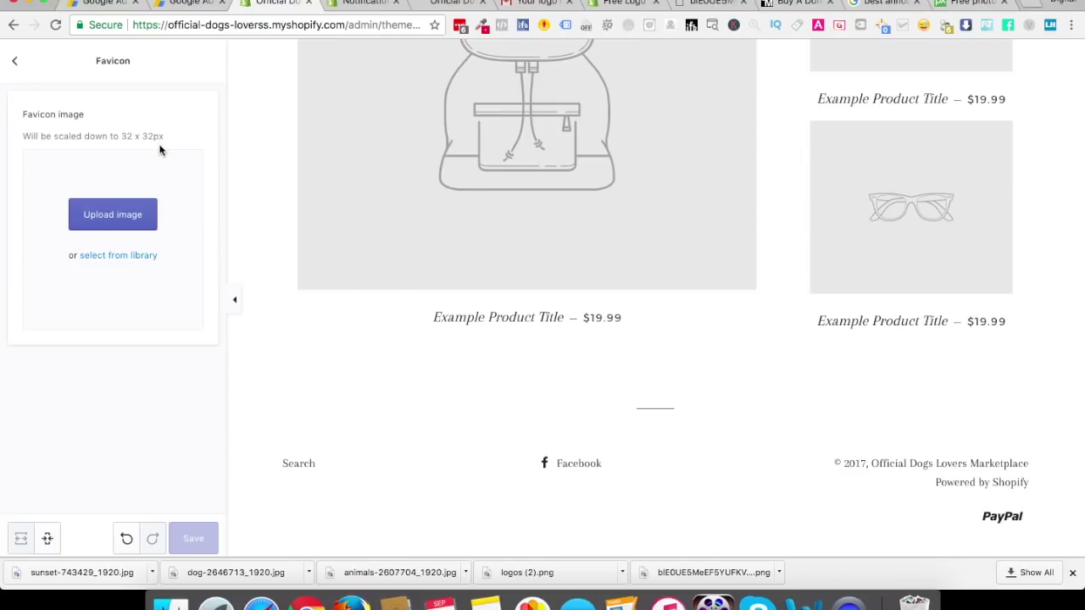
left_click(444, 3)
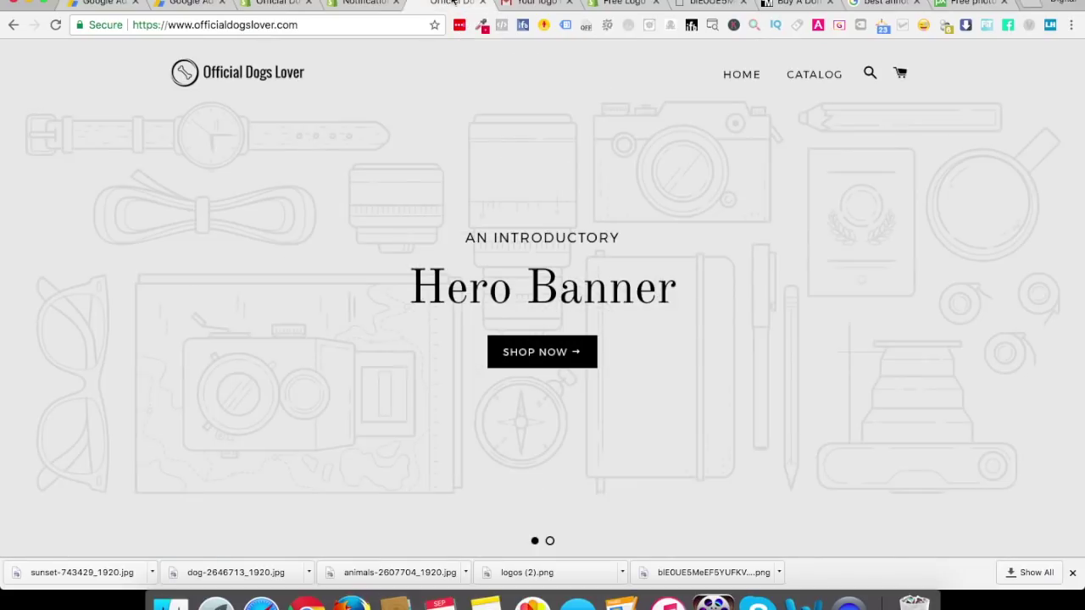
left_click(523, 5)
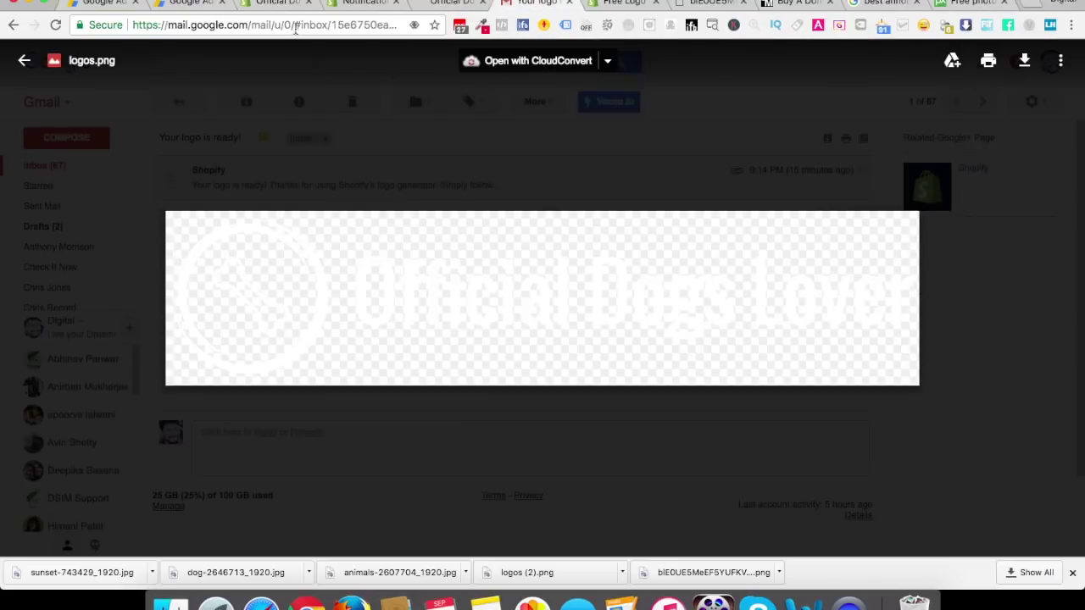
left_click(630, 4)
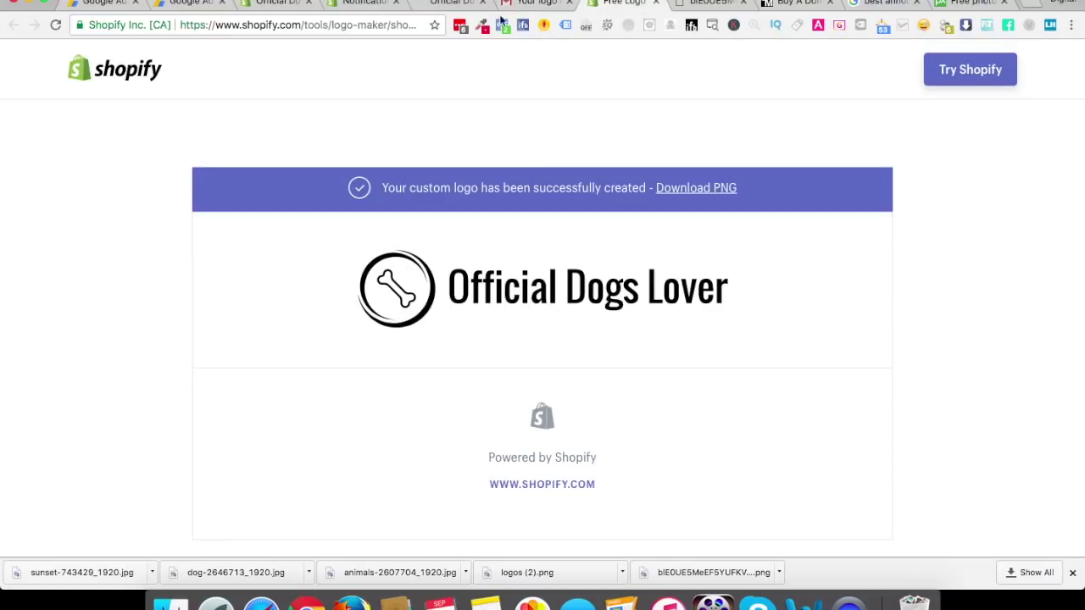
Trim the address to shopify.com/tools and search the page for 'favic'
left_click(343, 26)
left_click(348, 25)
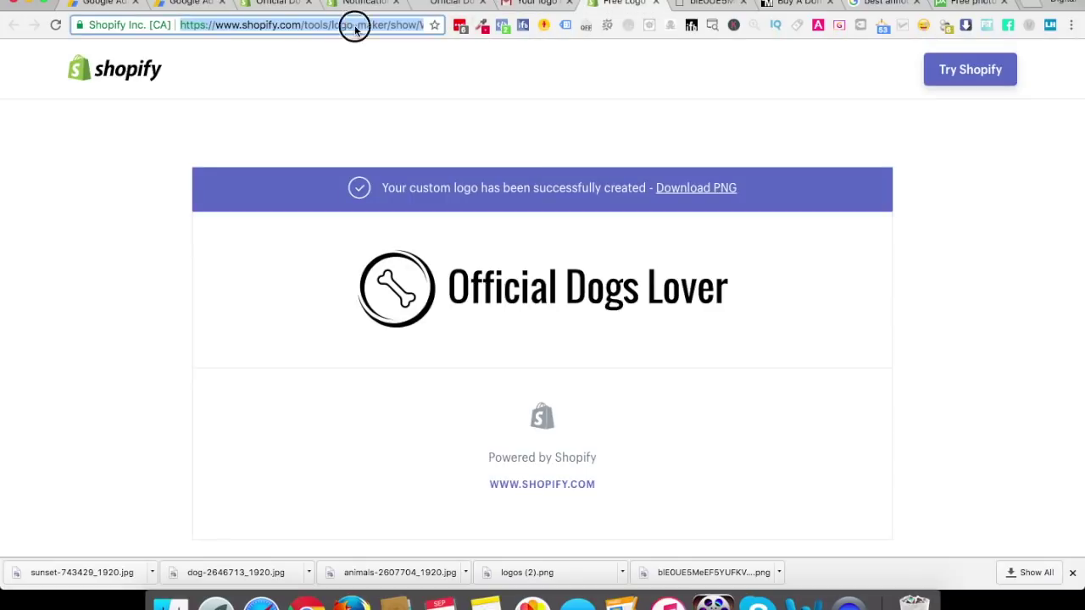
left_click_drag(335, 25, 624, 28)
right_click(624, 28)
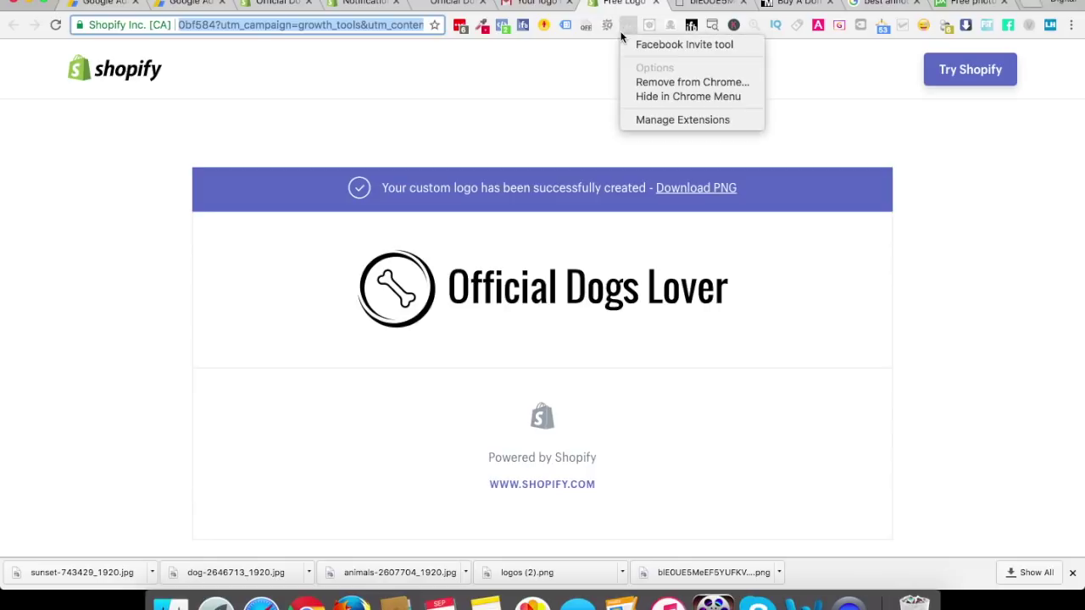
key("Escape")
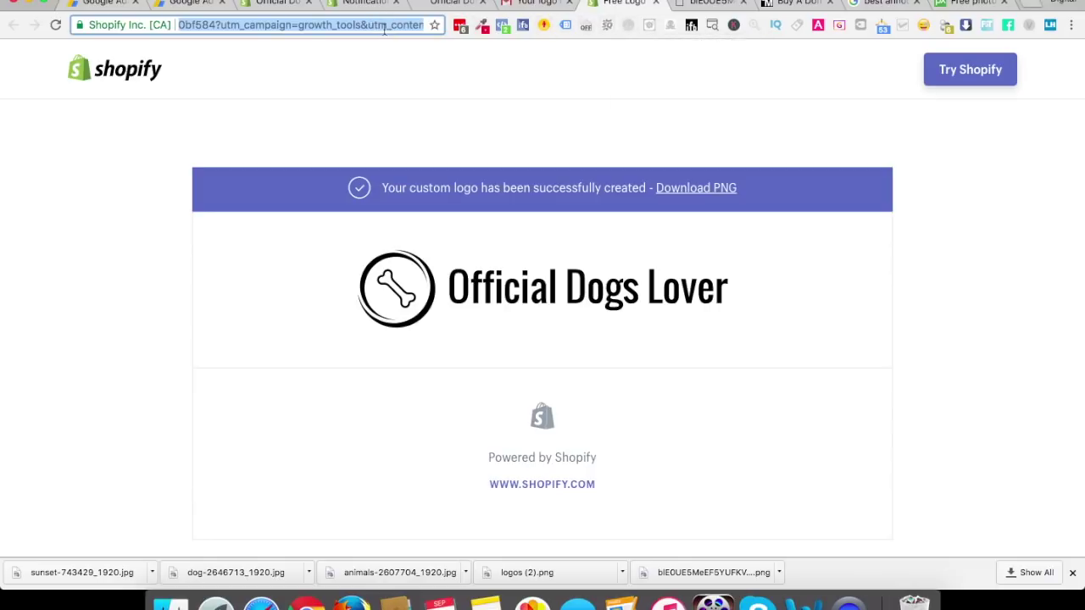
key("BackSpace")
key("Return")
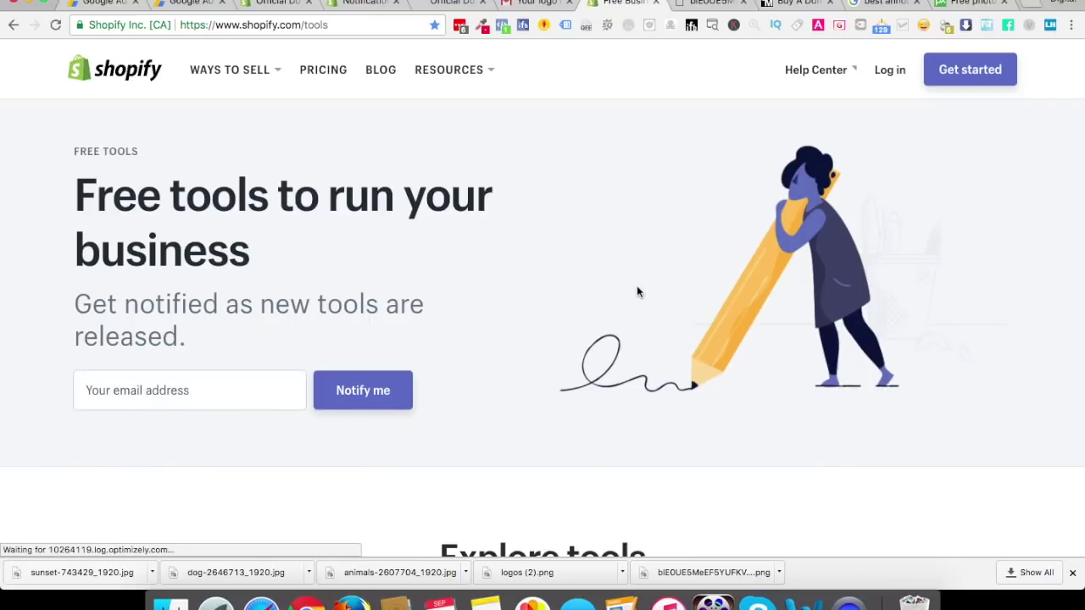
key("ctrl+f")
type("favic")
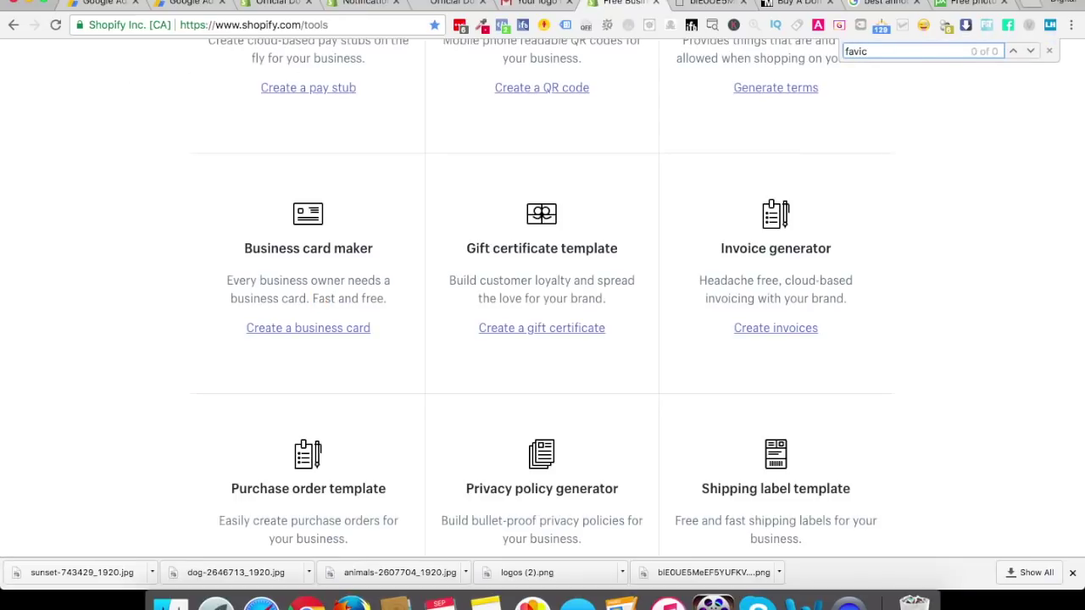
key("super+a")
Note Shopify's 32 × 32 px favicon size hint, then go to canva.com
left_click(355, 5)
left_click(280, 4)
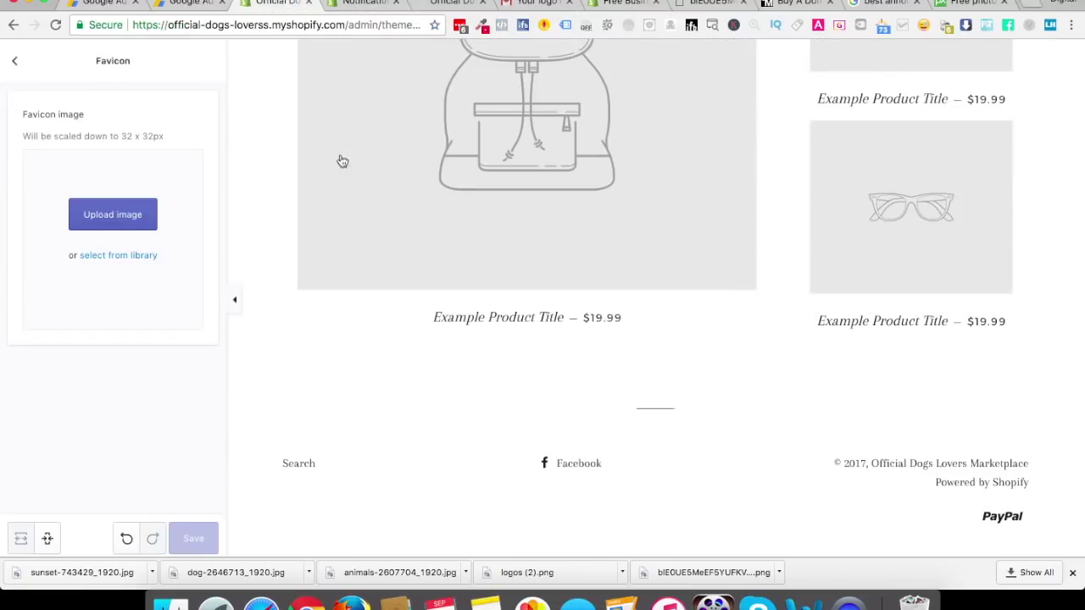
left_click_drag(123, 135, 167, 138)
left_click(542, 5)
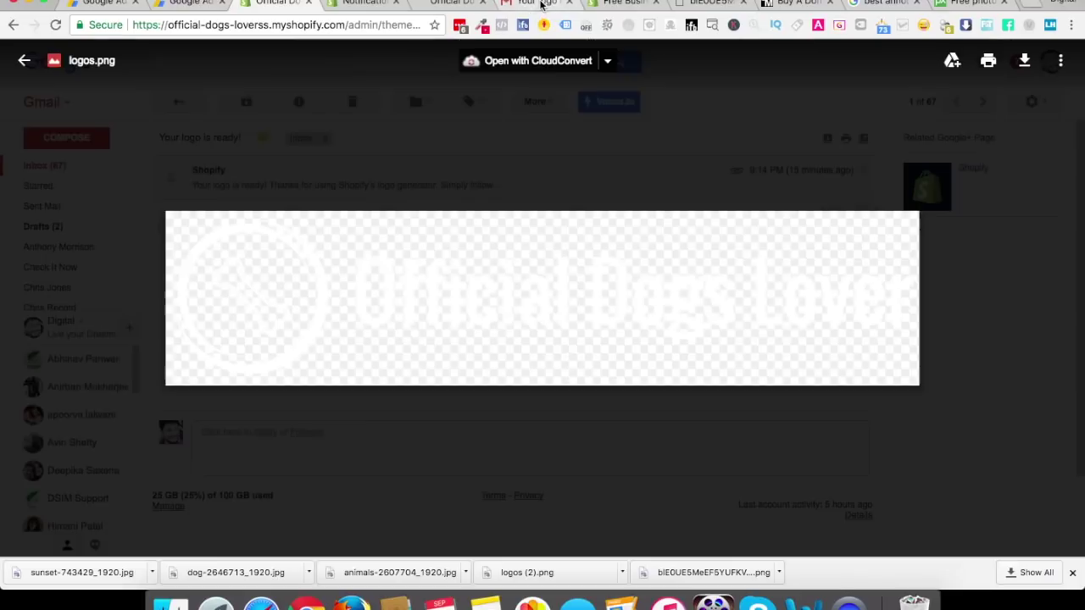
type("canva")
key("Return")
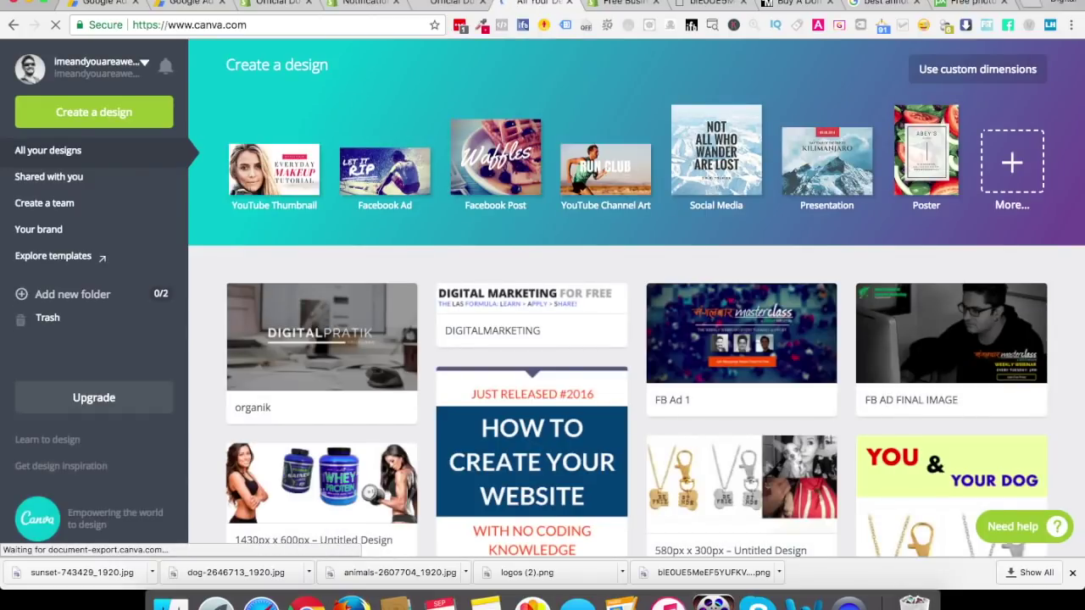
Create a custom 40 × 40 px Canva design after 32 × 32 px is rejected
left_click(995, 71)
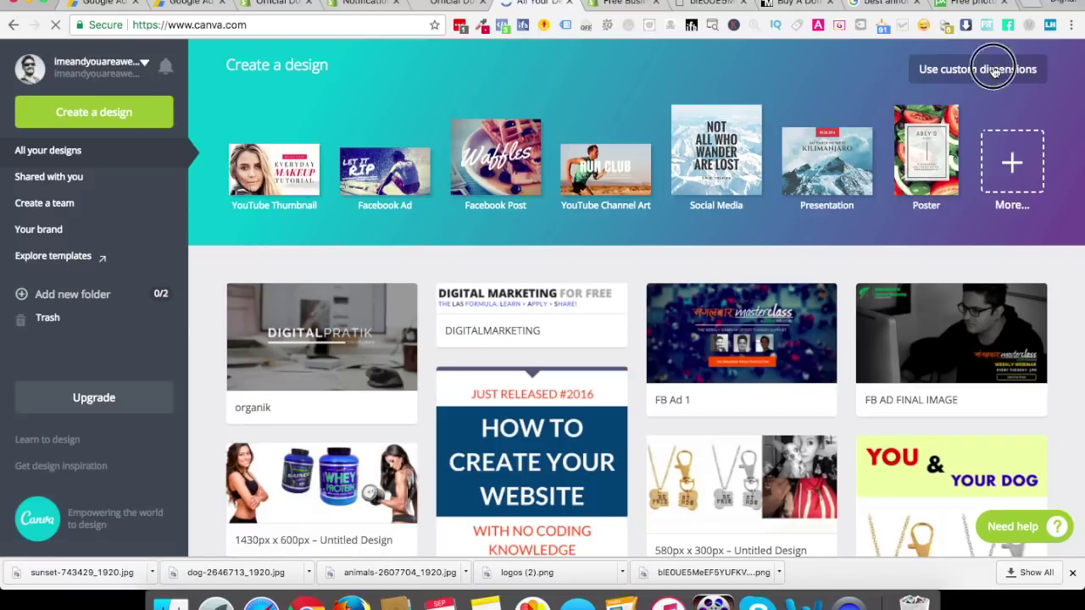
type("32")
key("Tab")
type("32")
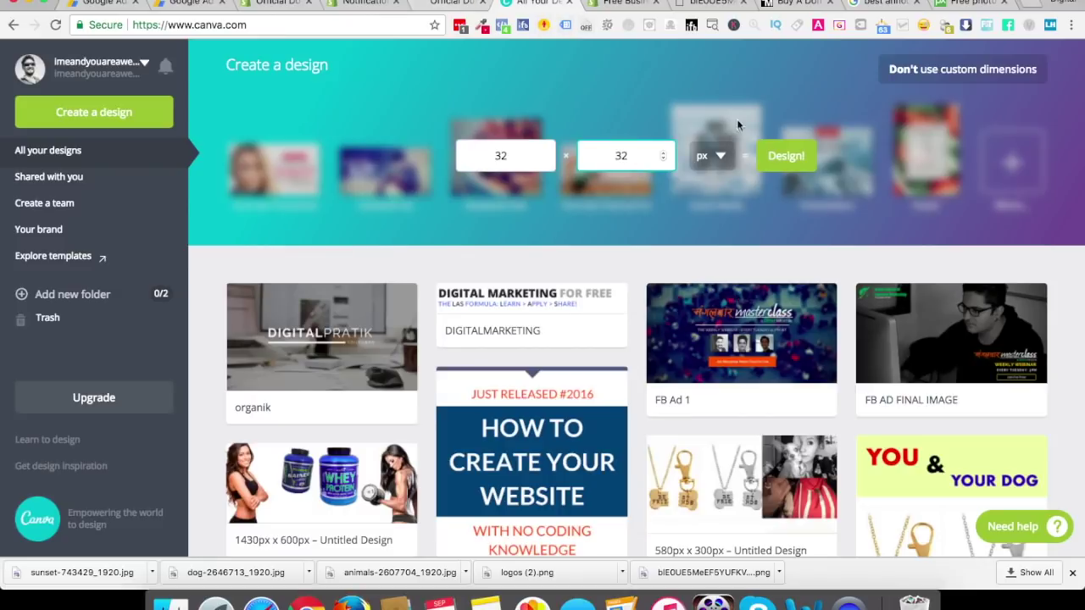
left_click(773, 159)
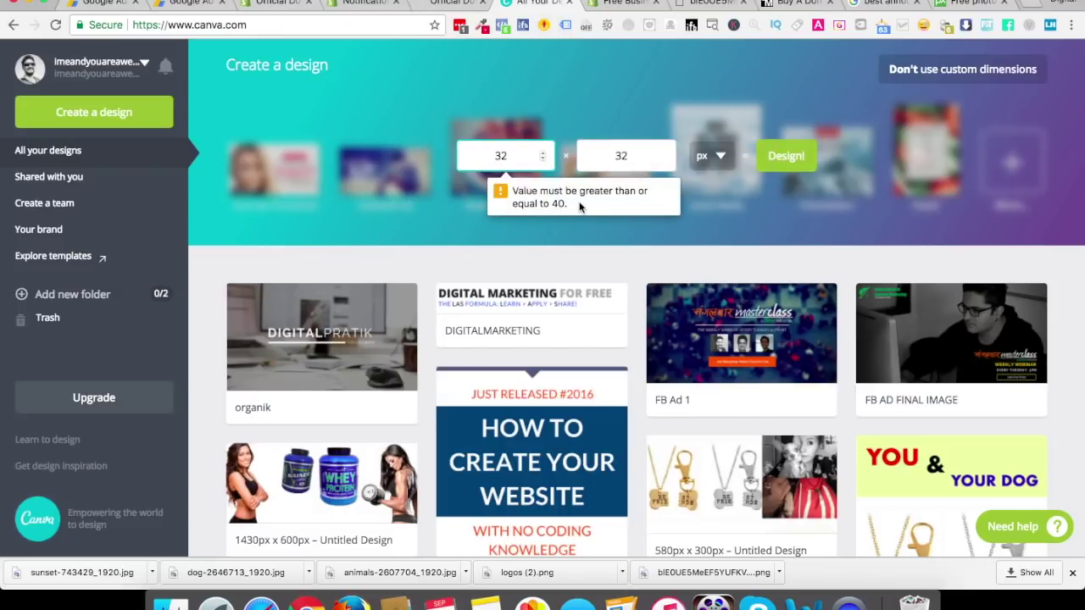
type("40")
key("Tab")
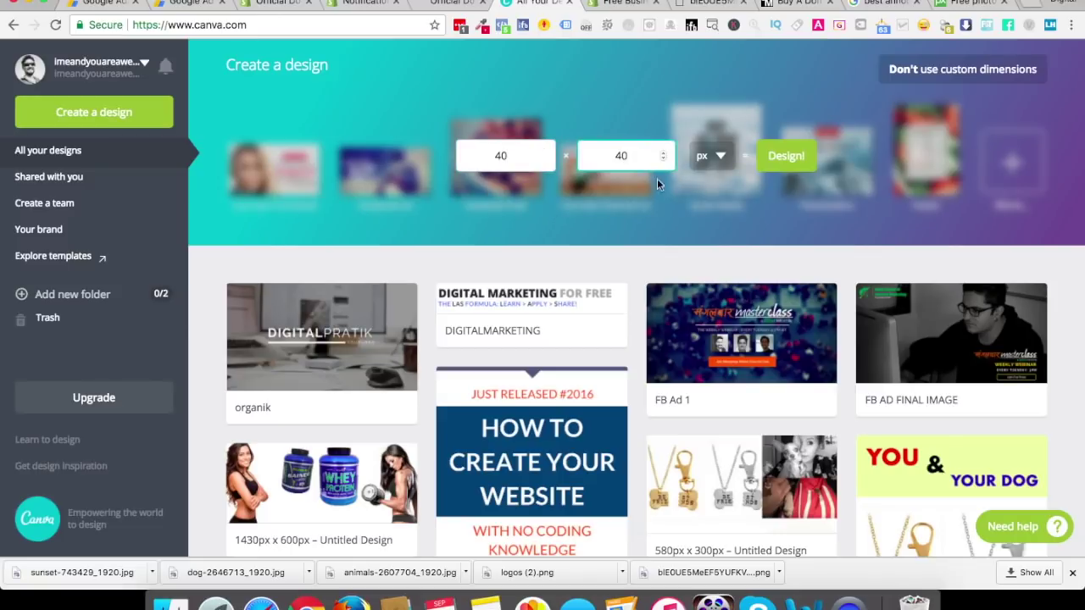
left_click(779, 170)
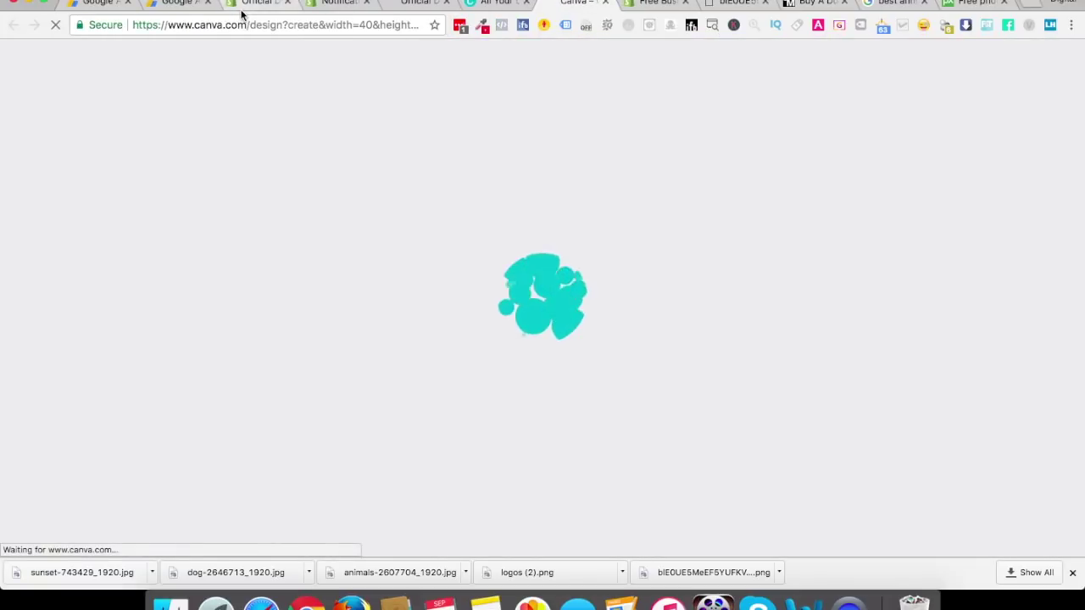
Recheck the Shopify favicon settings, then return to the blank Canva design
left_click(241, 4)
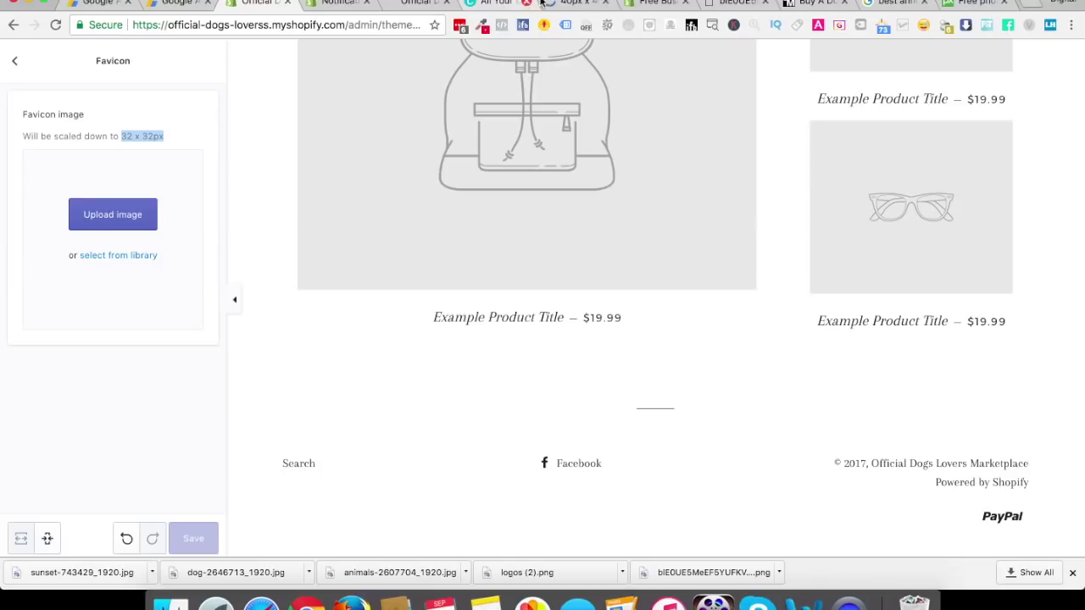
left_click(542, 4)
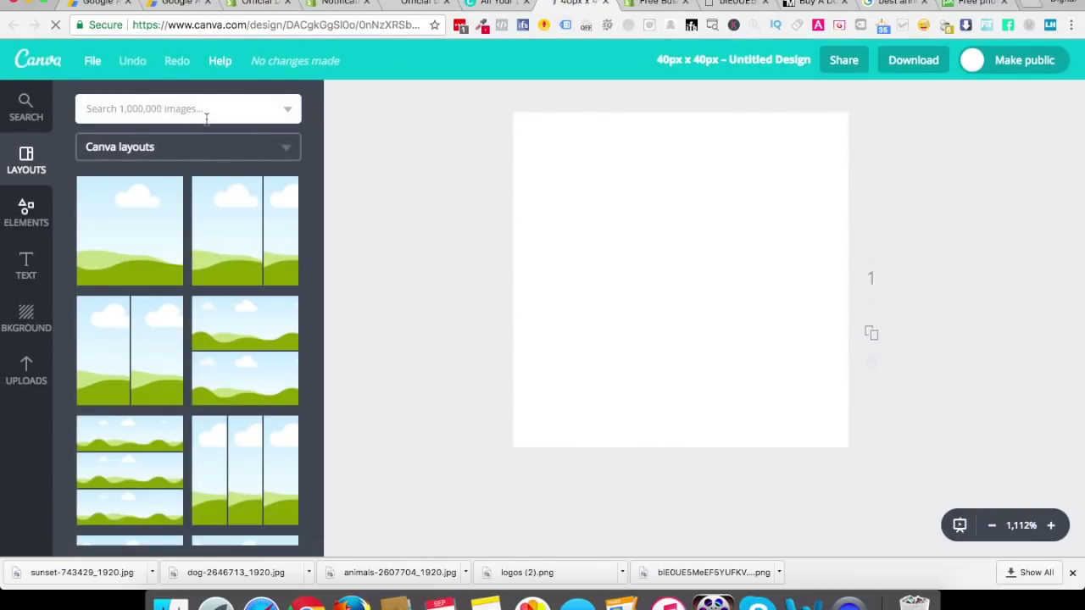
left_click(322, 3)
left_click(270, 3)
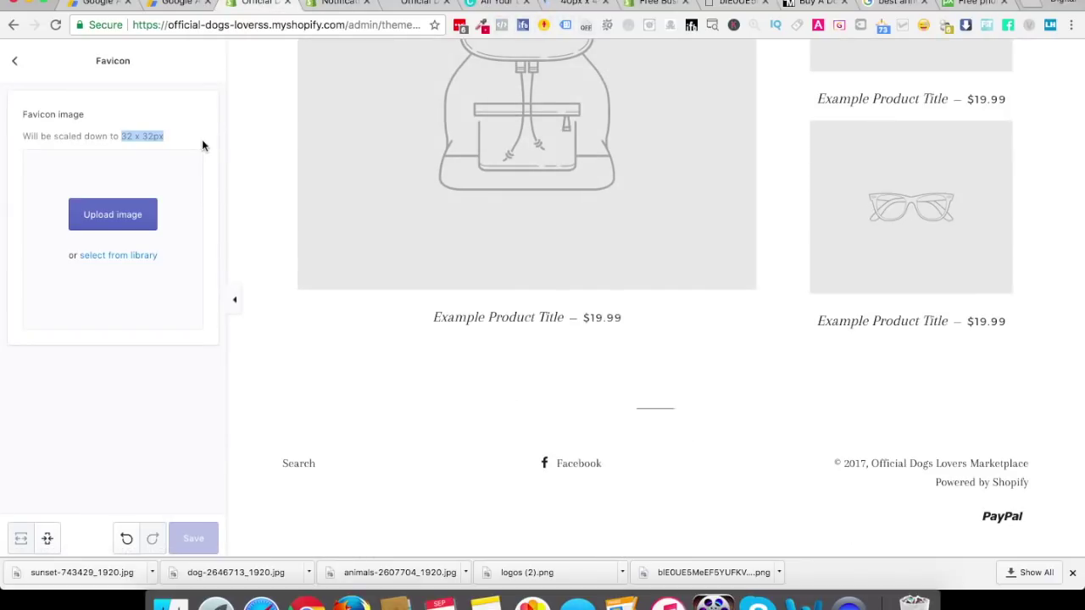
scroll(276, 125, "up", 5)
scroll(276, 126, "up", 5)
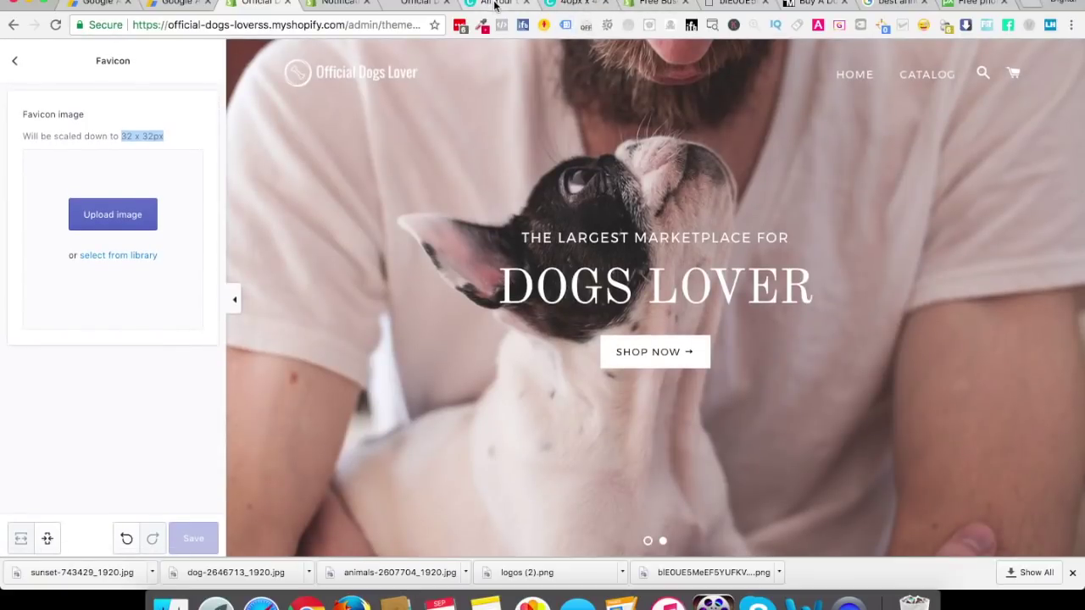
left_click(552, 4)
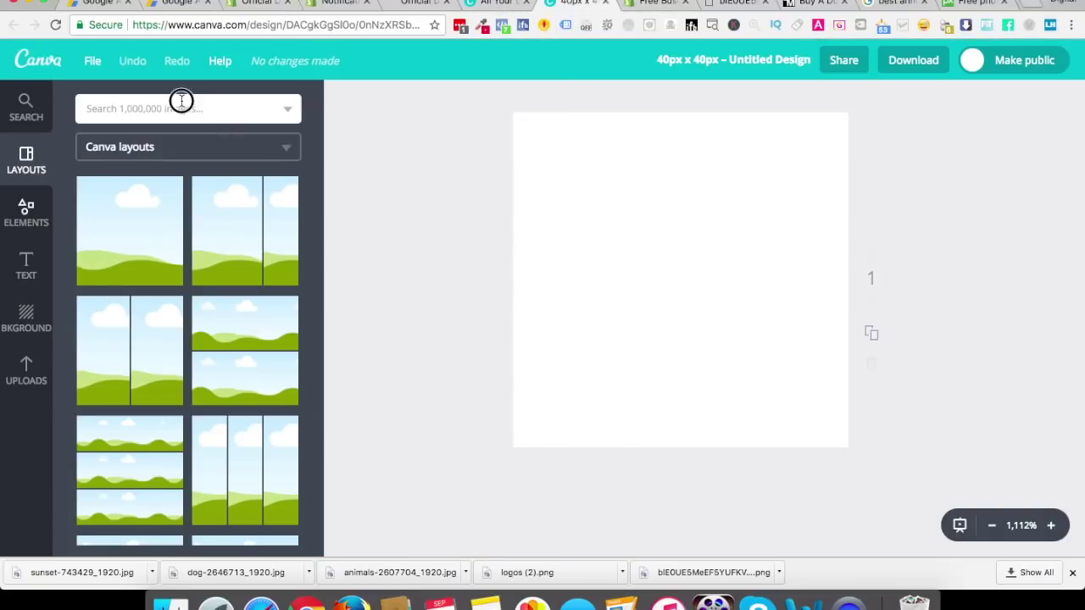
left_click(180, 100)
Add a bone image, tilt it diagonally top-left to bottom-right, and colour it black
key("Return")
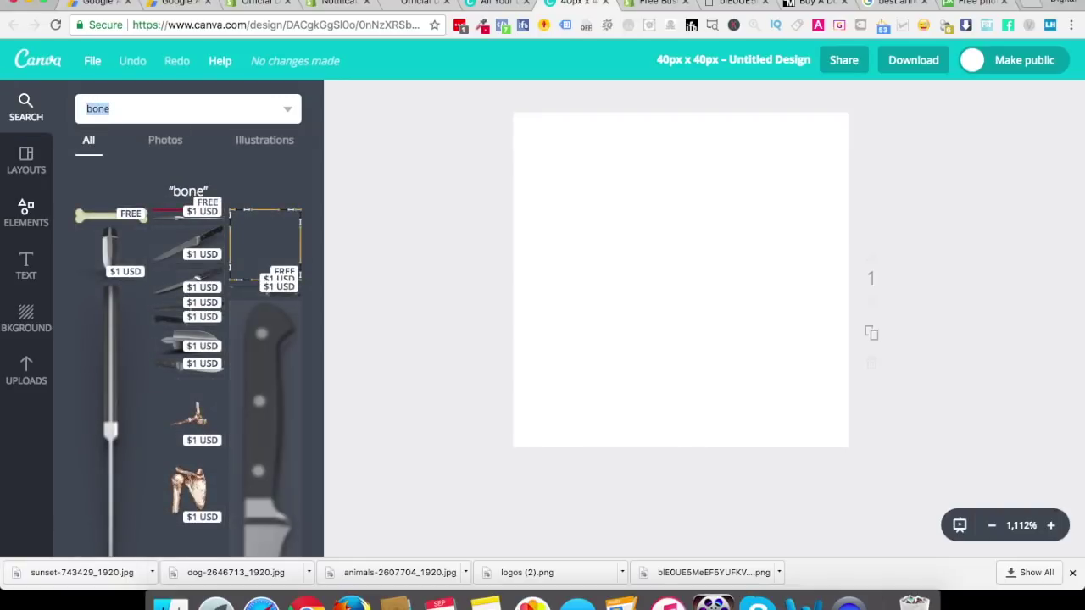
left_click(104, 218)
left_click_drag(680, 335, 724, 338)
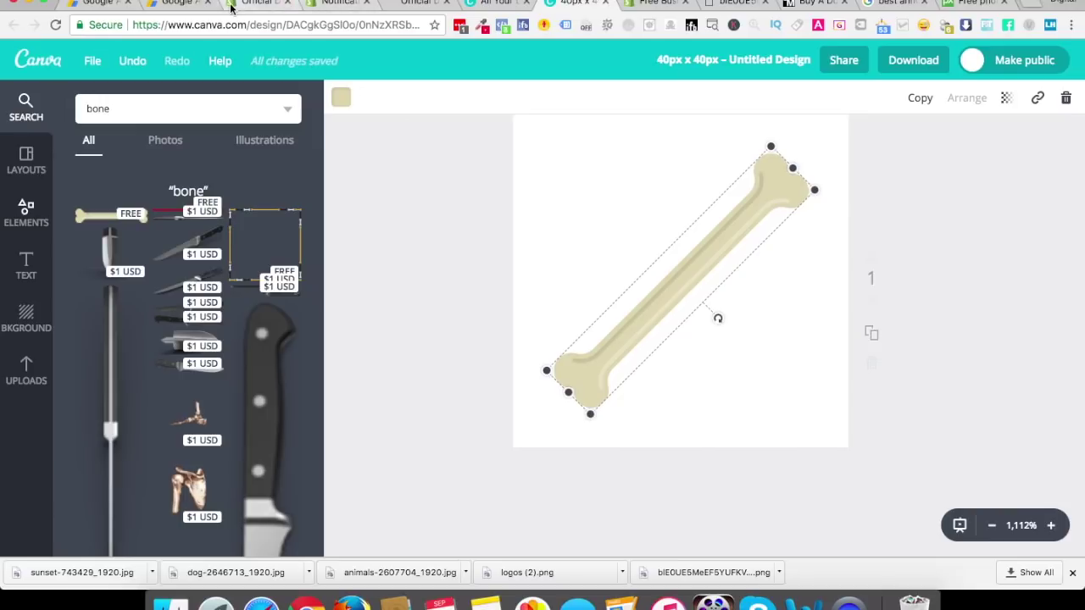
key("super+3")
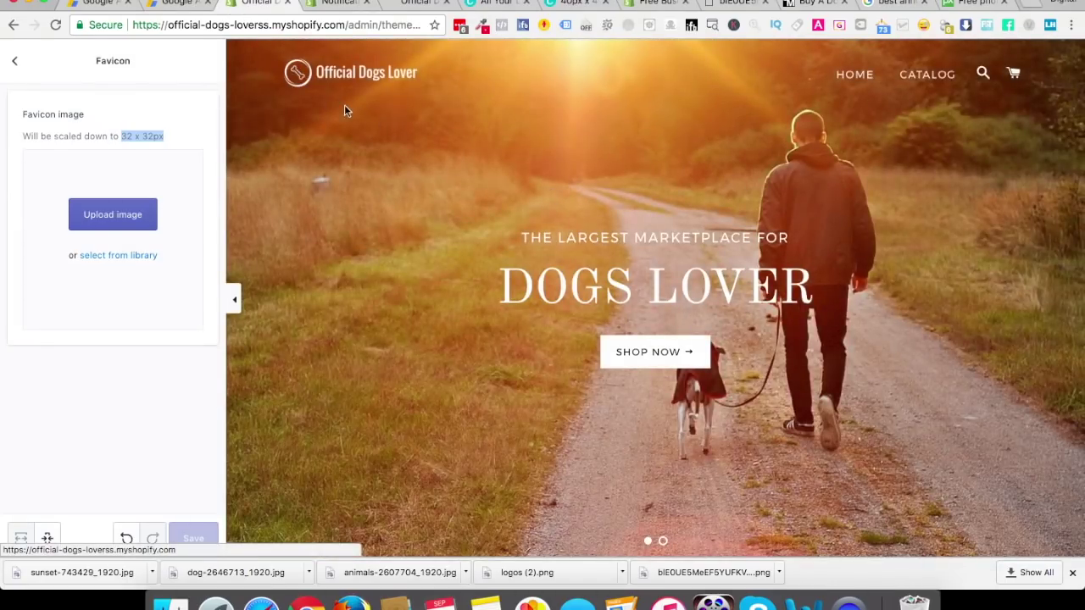
left_click(657, 3)
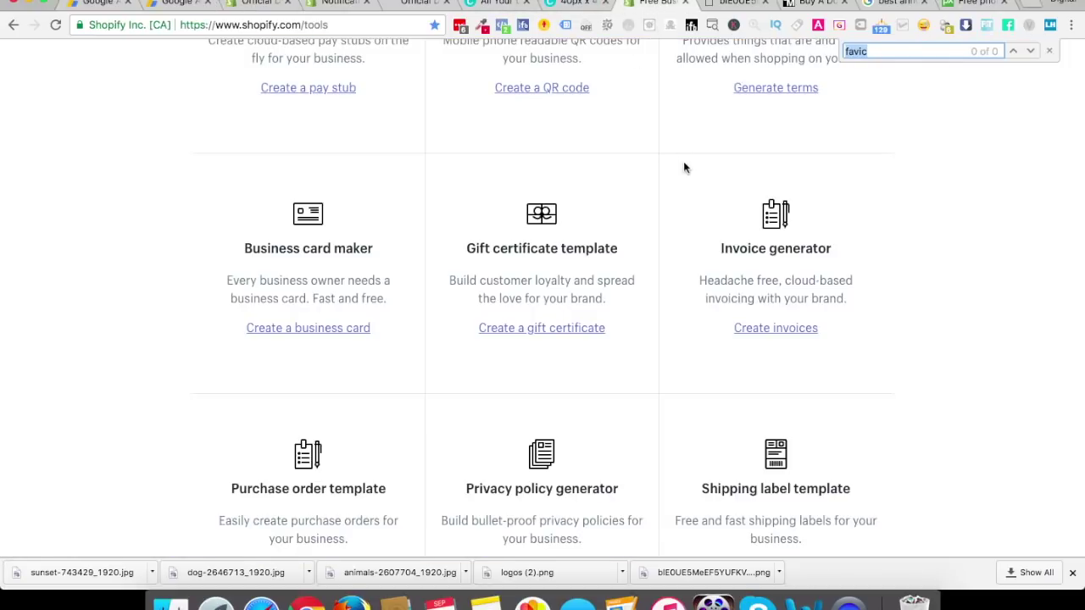
left_click(568, 4)
left_click_drag(723, 321, 570, 198)
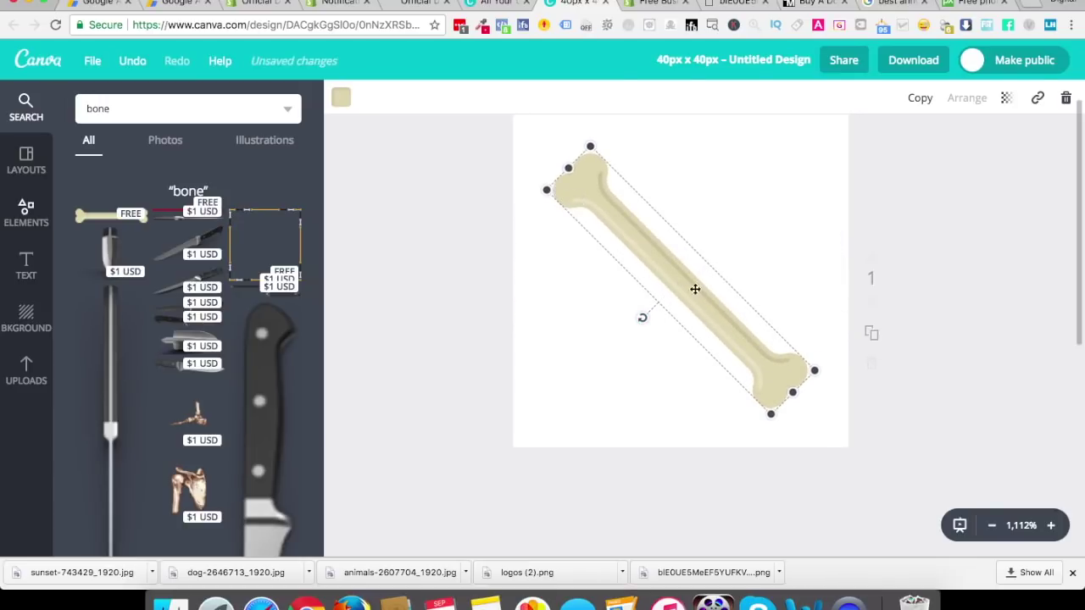
left_click(340, 97)
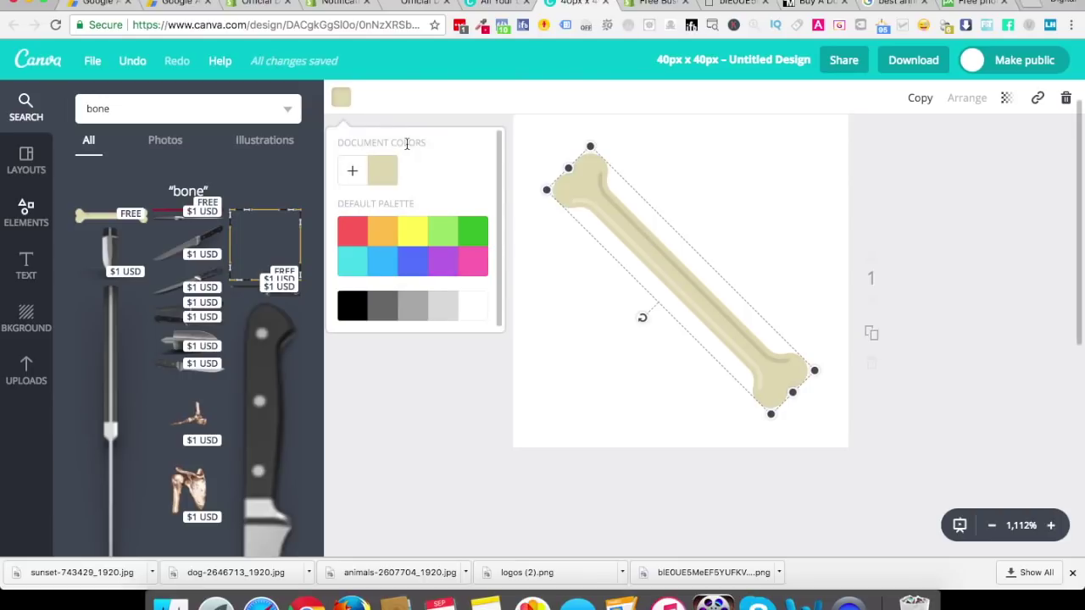
left_click(361, 313)
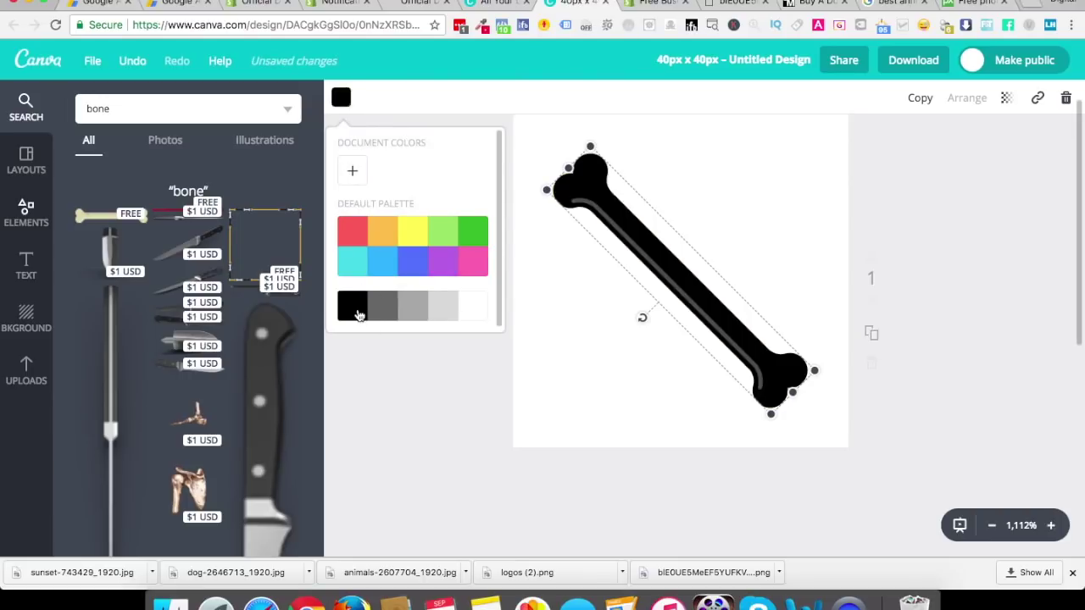
left_click(434, 389)
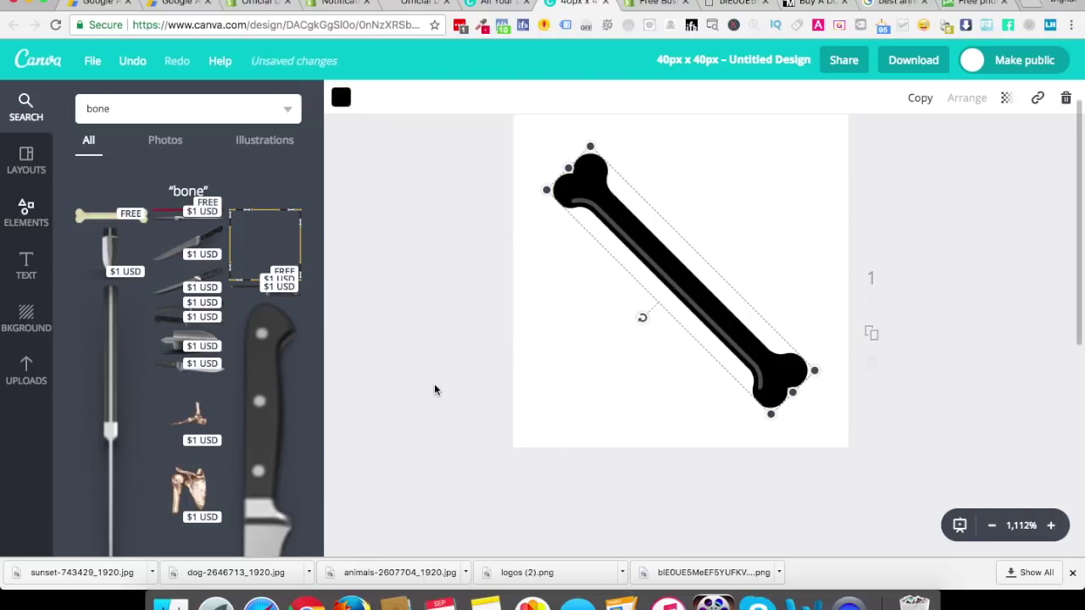
Search Canva elements for 'circle' and browse the circle shape results
left_click(106, 109)
type("circ")
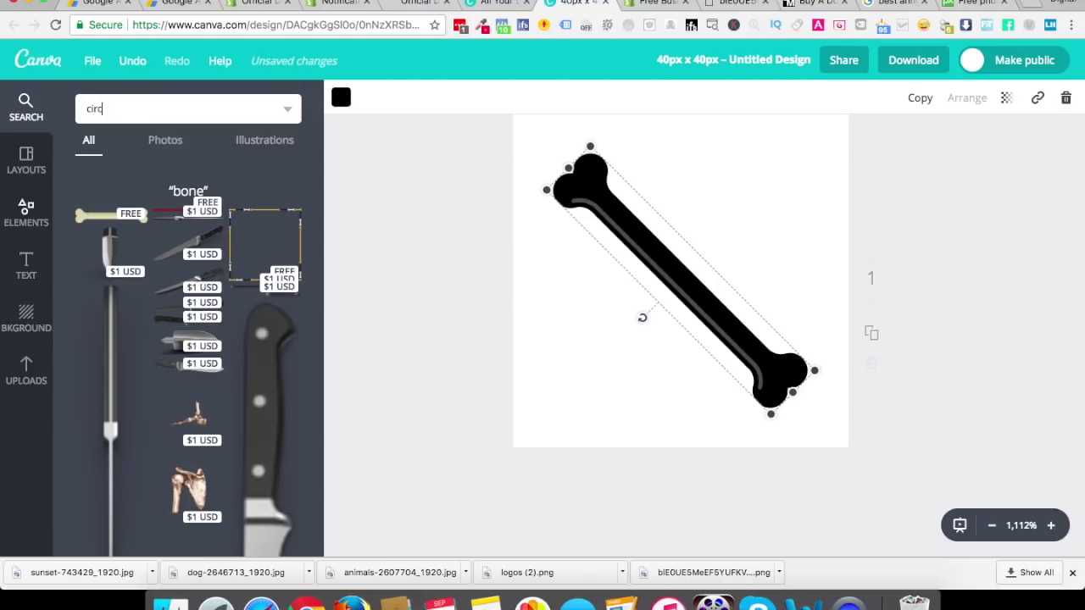
type("le")
key("Return")
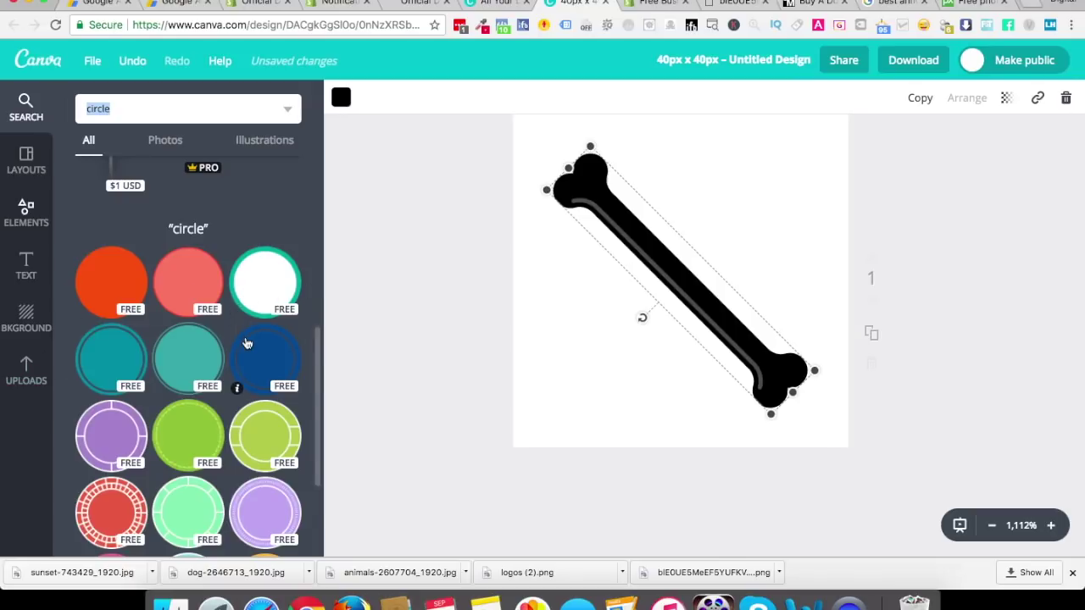
scroll(245, 343, "down", 3)
scroll(246, 342, "down", 10)
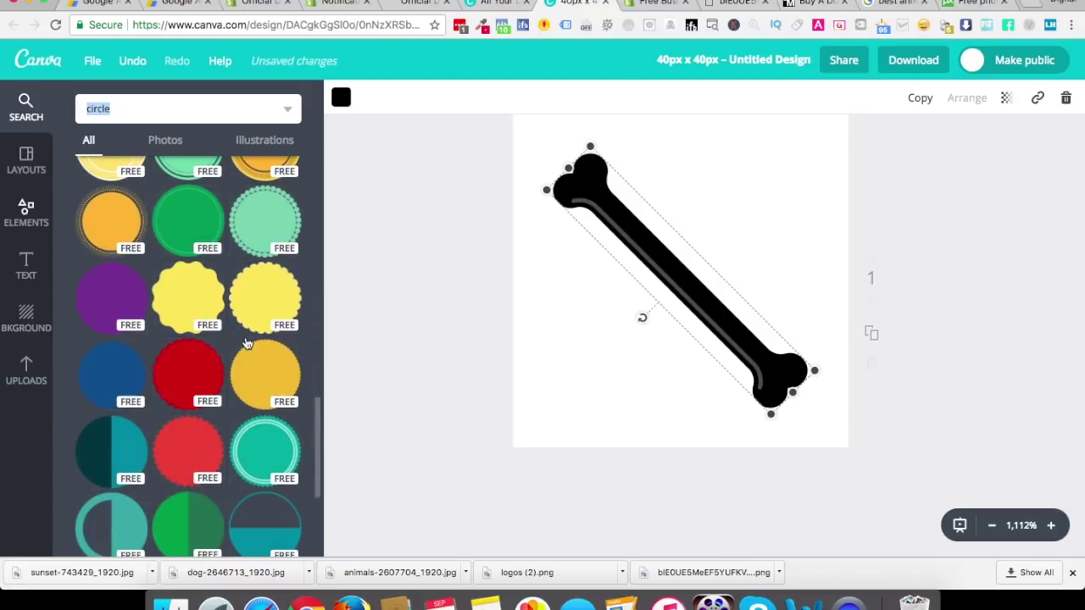
scroll(246, 343, "down", 10)
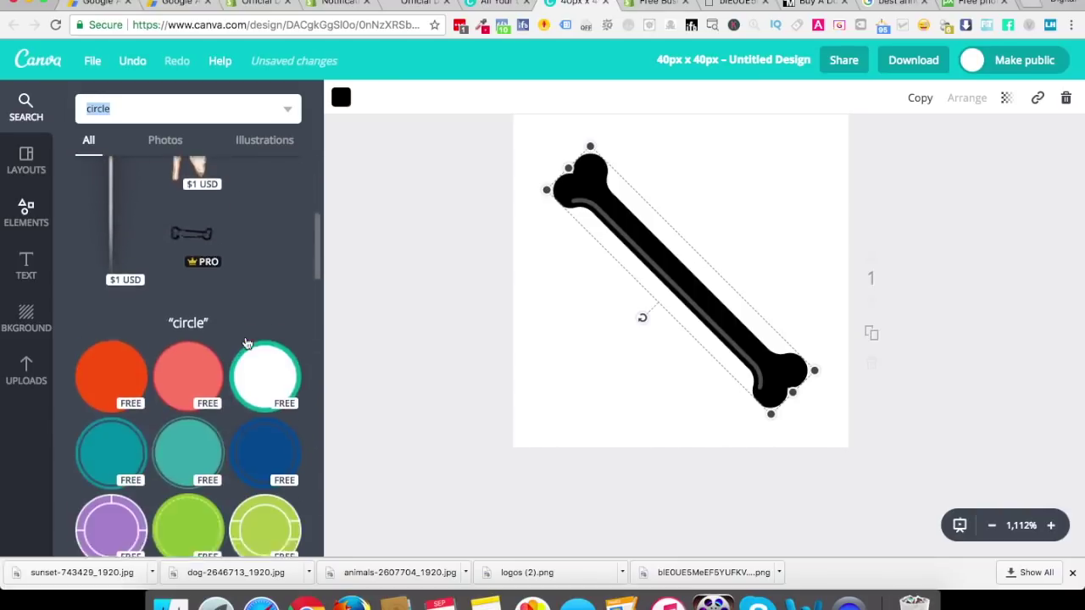
scroll(246, 343, "down", 3)
Add a ring circle behind the bone, then shrink and centre the bone inside it
left_click(263, 252)
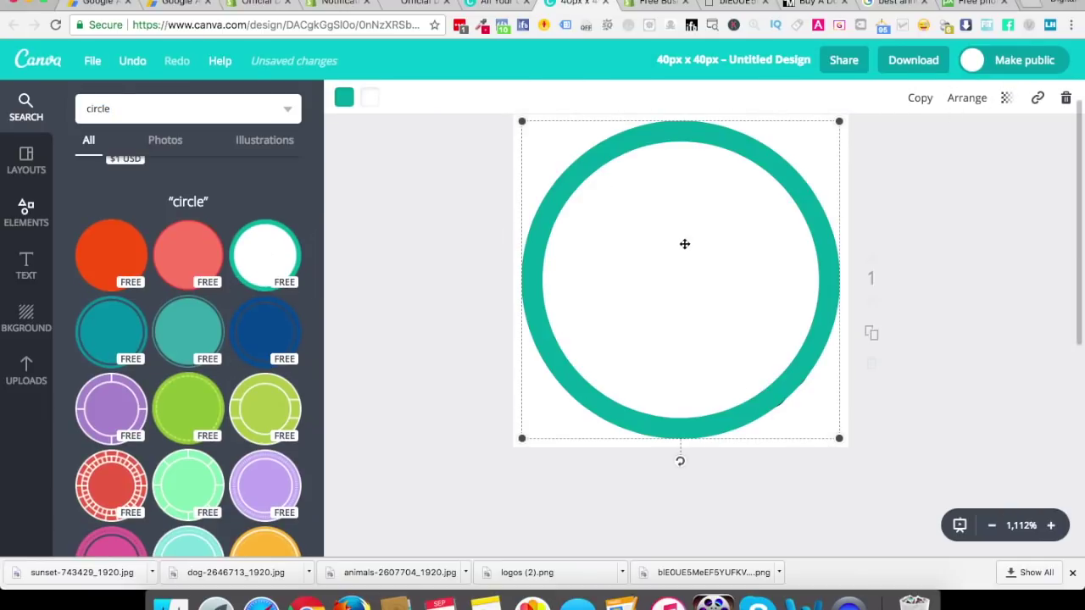
left_click(964, 100)
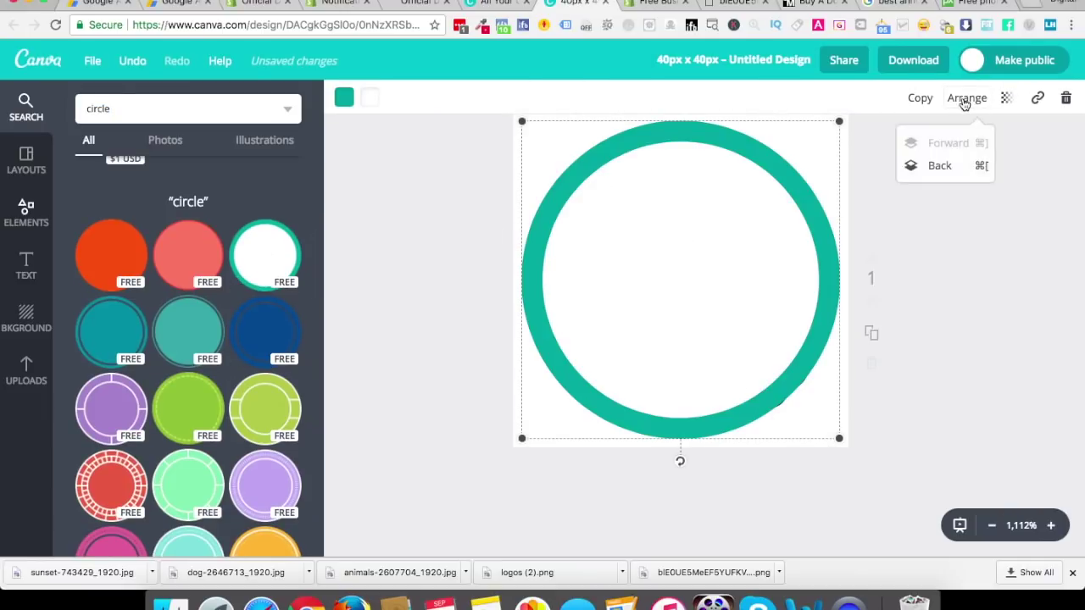
left_click(939, 165)
left_click(771, 328)
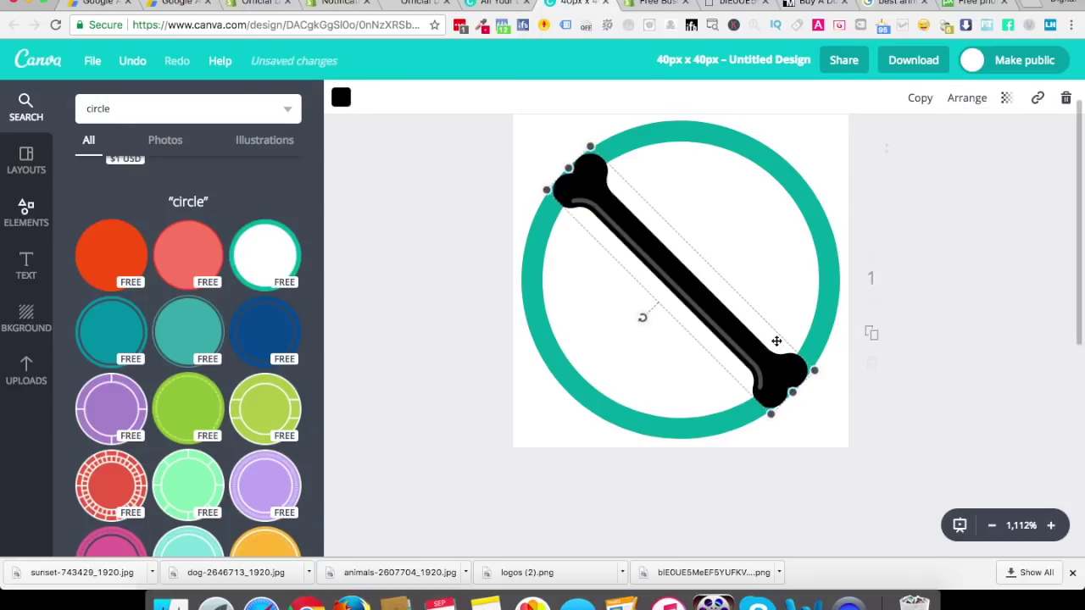
left_click_drag(800, 396, 746, 346)
left_click_drag(671, 287, 688, 298)
Make the ring black and adjust its transparency
left_click(767, 230)
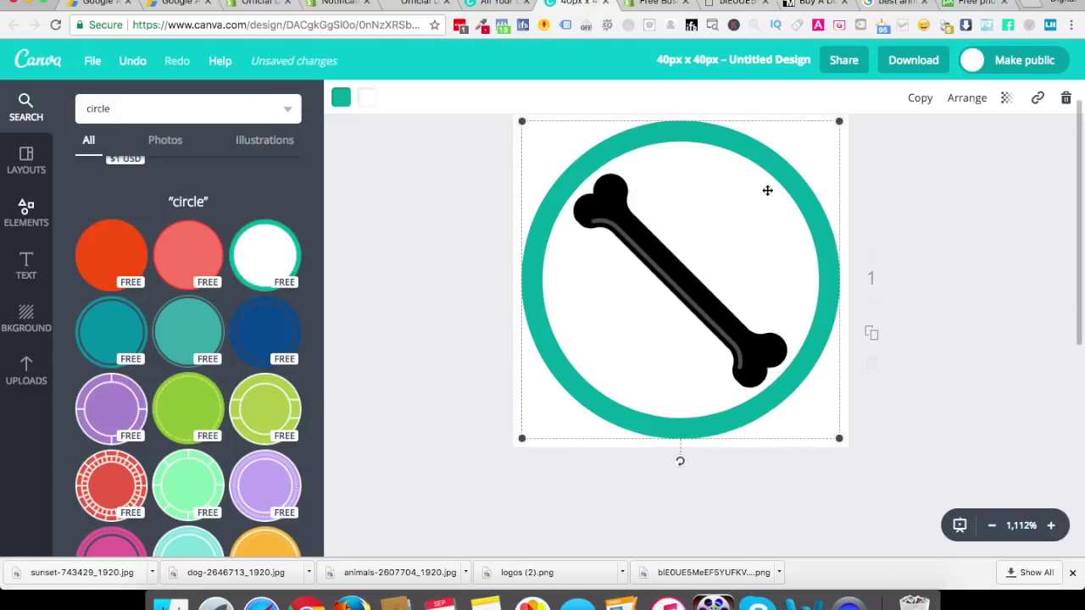
left_click(343, 95)
left_click(354, 312)
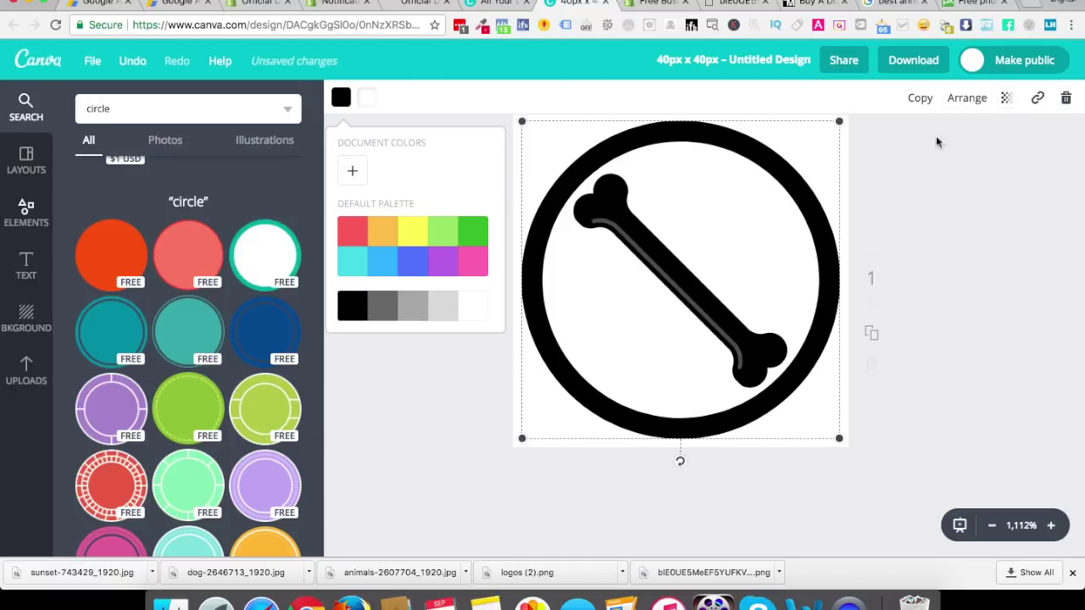
left_click(727, 168)
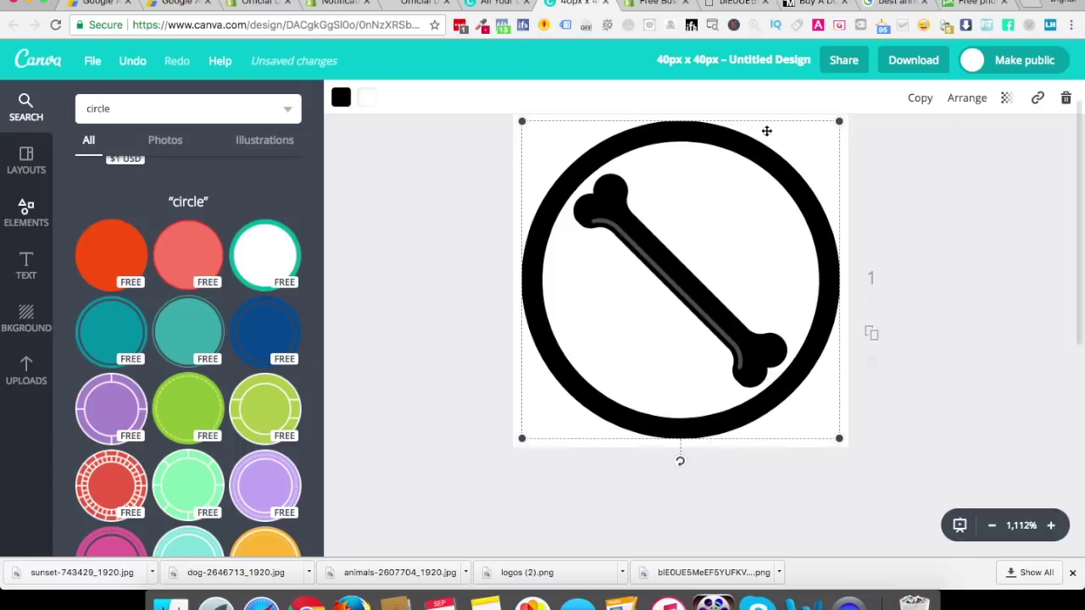
left_click(1009, 99)
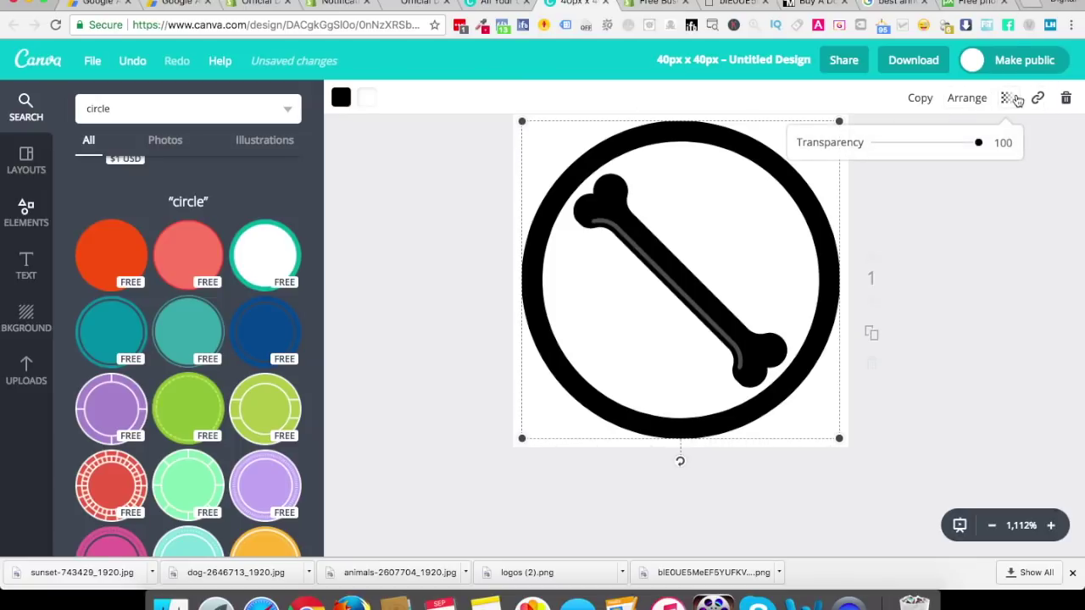
mouse_move(979, 143)
left_mouse_down()
mouse_move(831, 142)
mouse_move(991, 141)
left_mouse_up()
Duplicate the bone and move the extra copy off the page
left_click(676, 288)
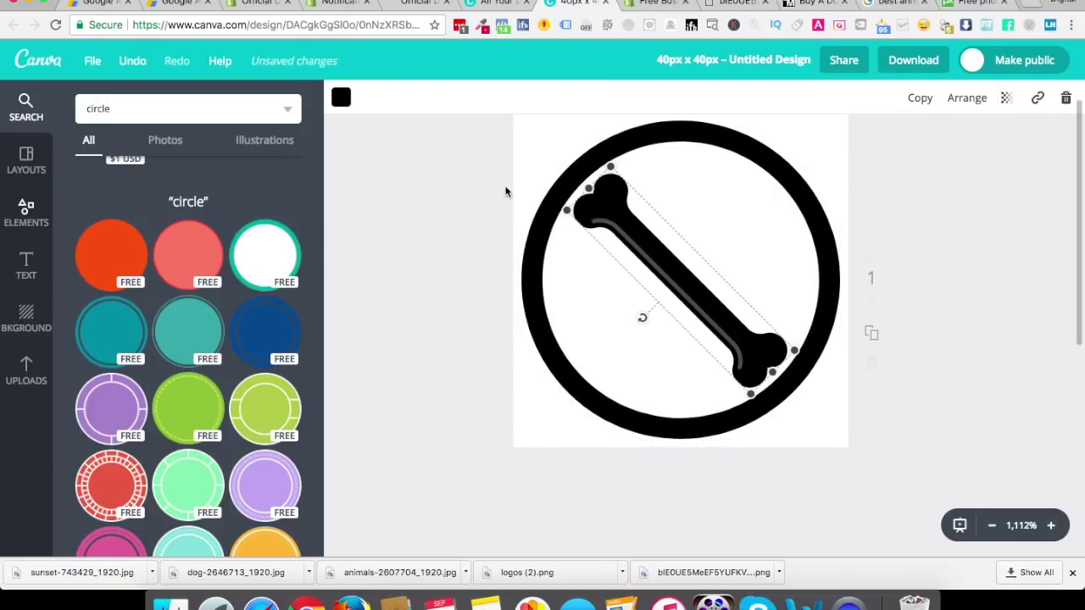
left_click(27, 266)
left_click(958, 100)
left_click(915, 100)
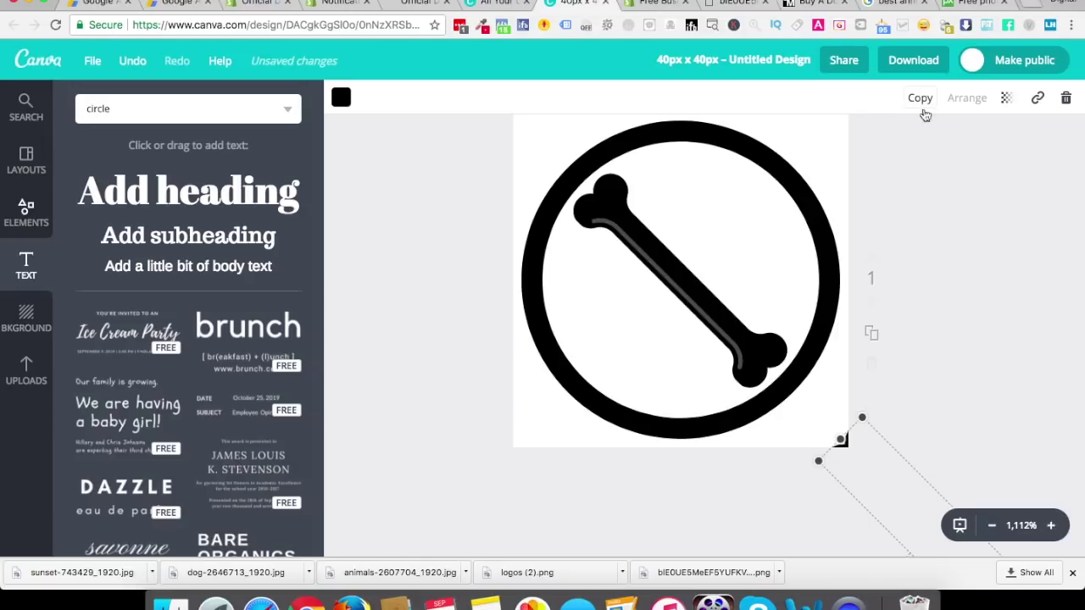
left_click_drag(873, 440, 915, 455)
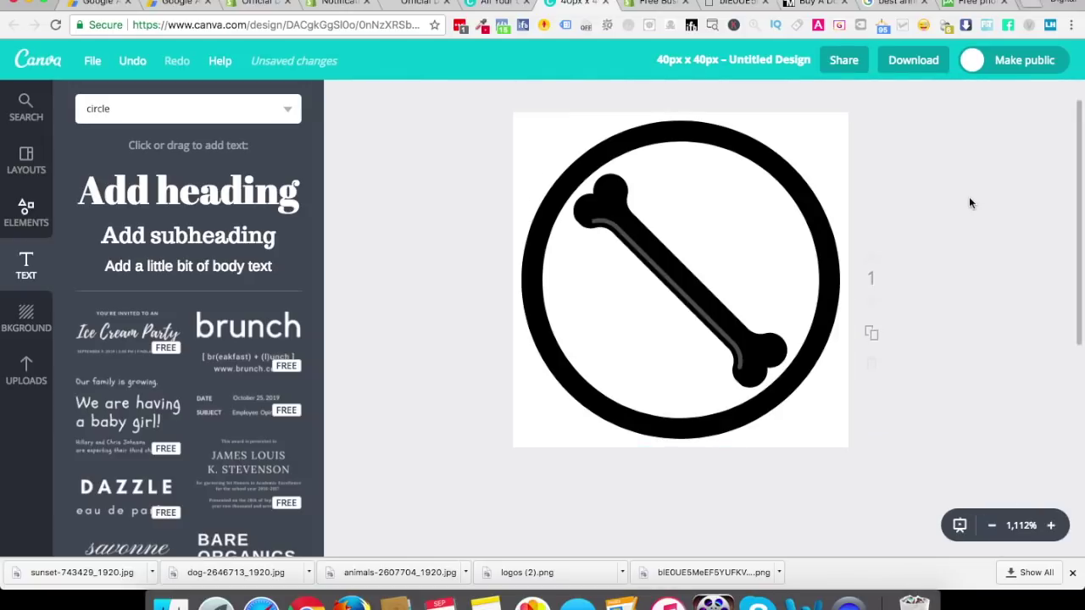
Download the design as a PNG file
left_click(903, 55)
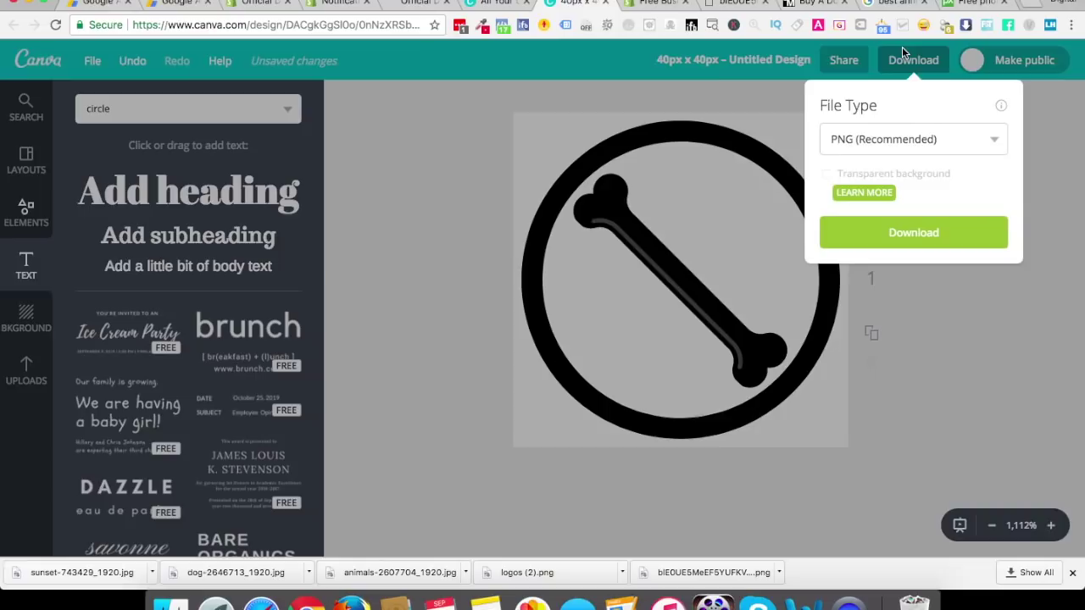
left_click(907, 223)
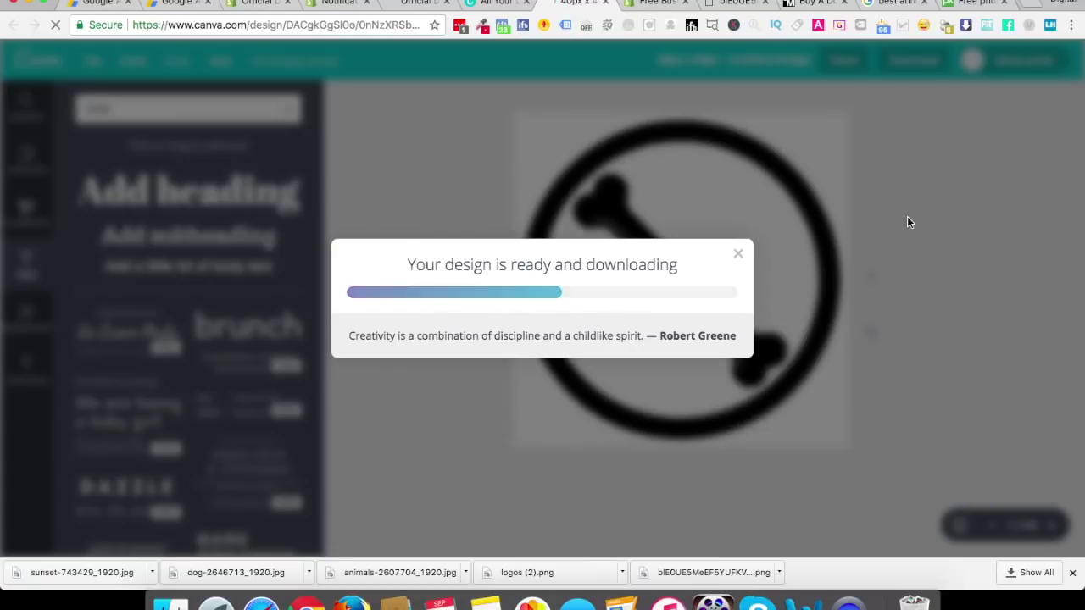
left_click(737, 235)
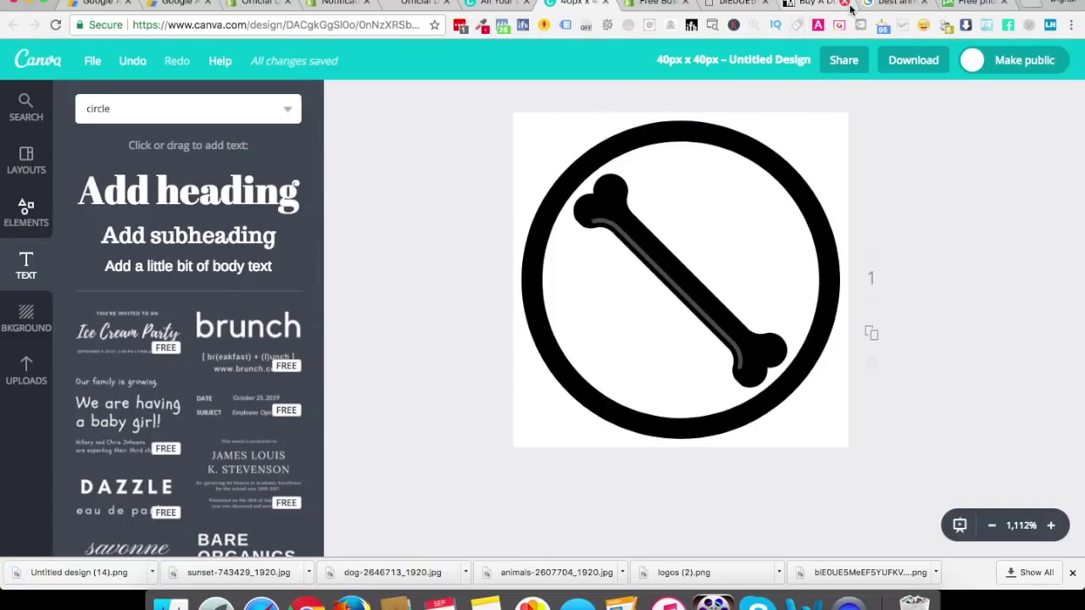
left_click(656, 4)
Search 'transparent image online', open LunaPic's transparent background tool, and upload Untitled design (14).png
left_click(373, 25)
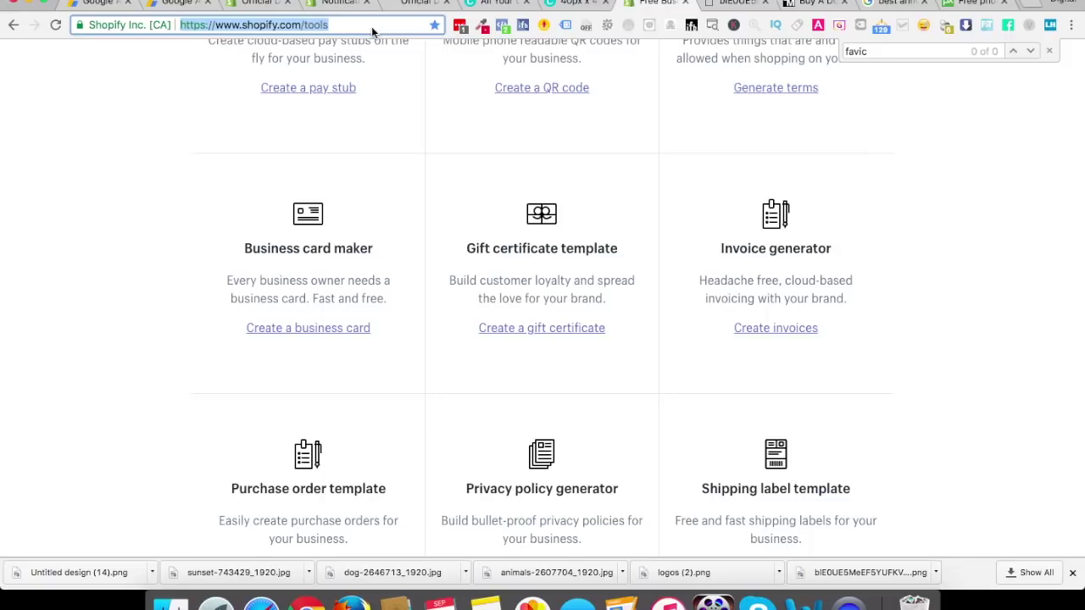
type("transpa")
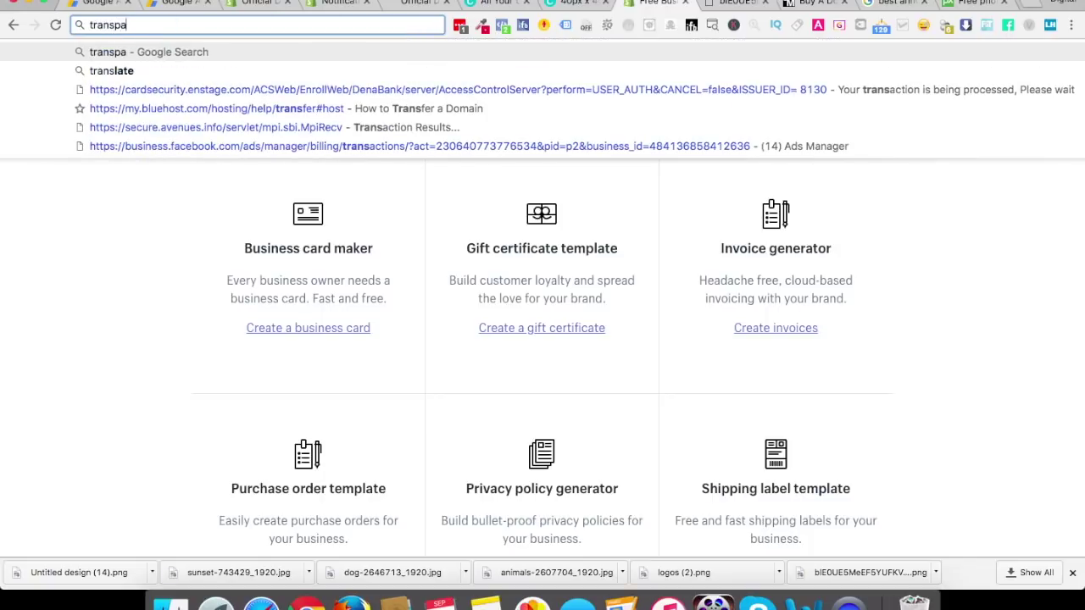
type("rent image online")
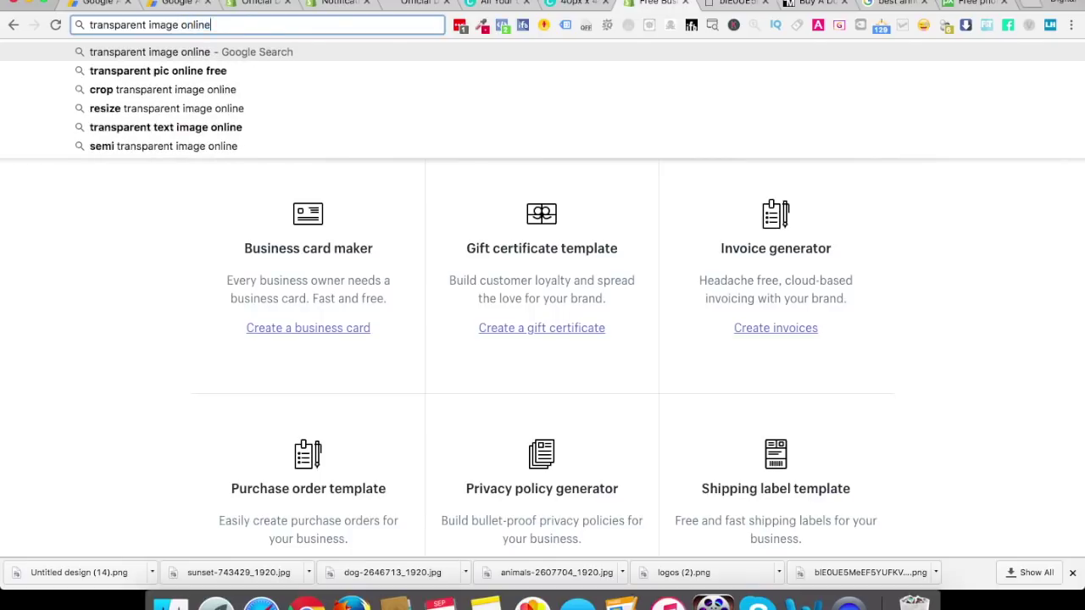
key("Return")
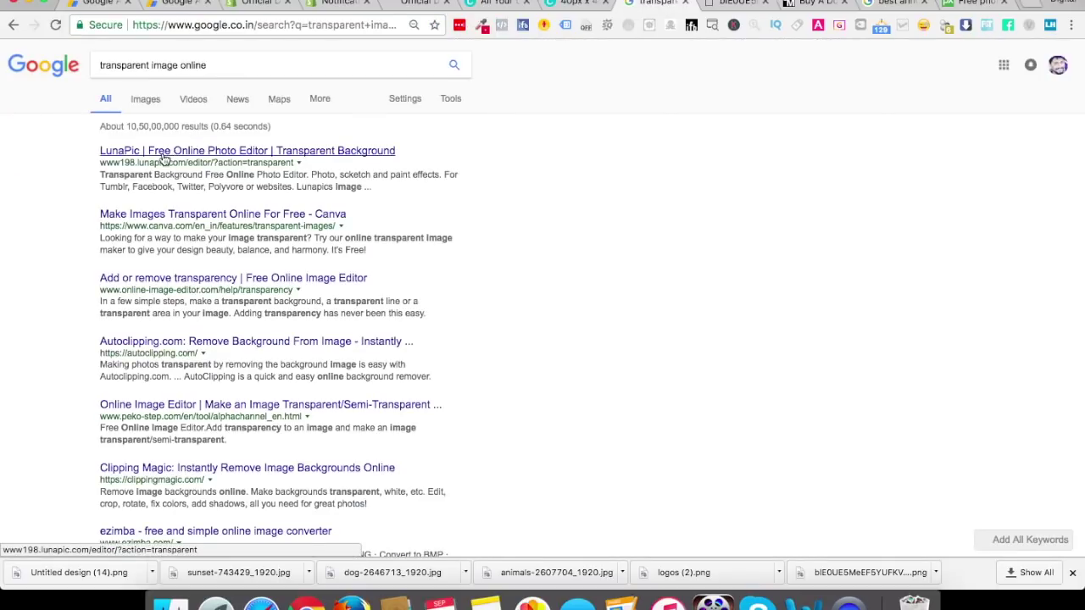
left_click(211, 160)
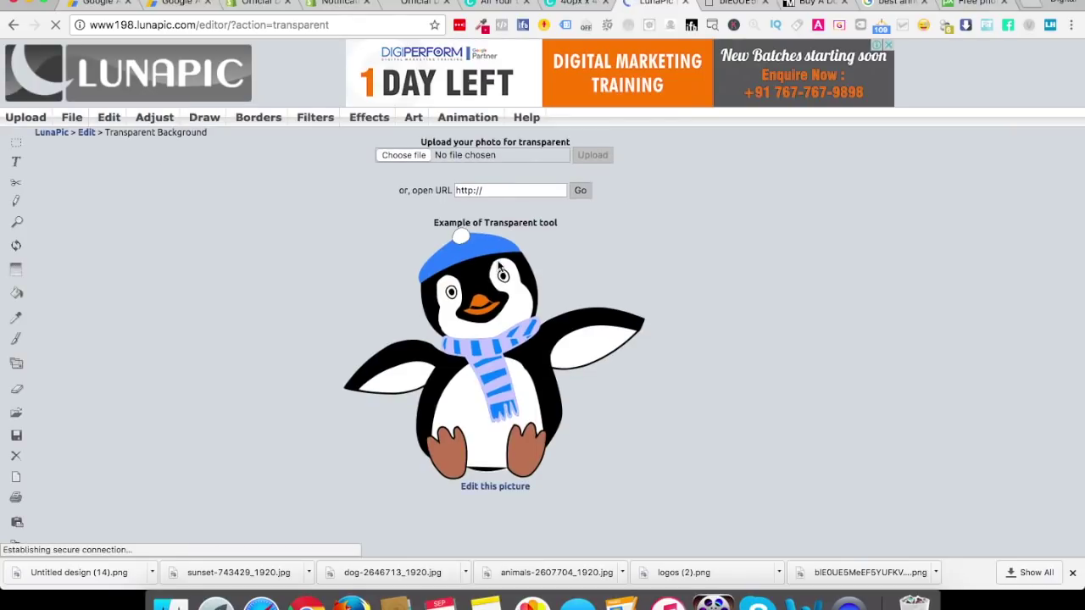
left_click(405, 155)
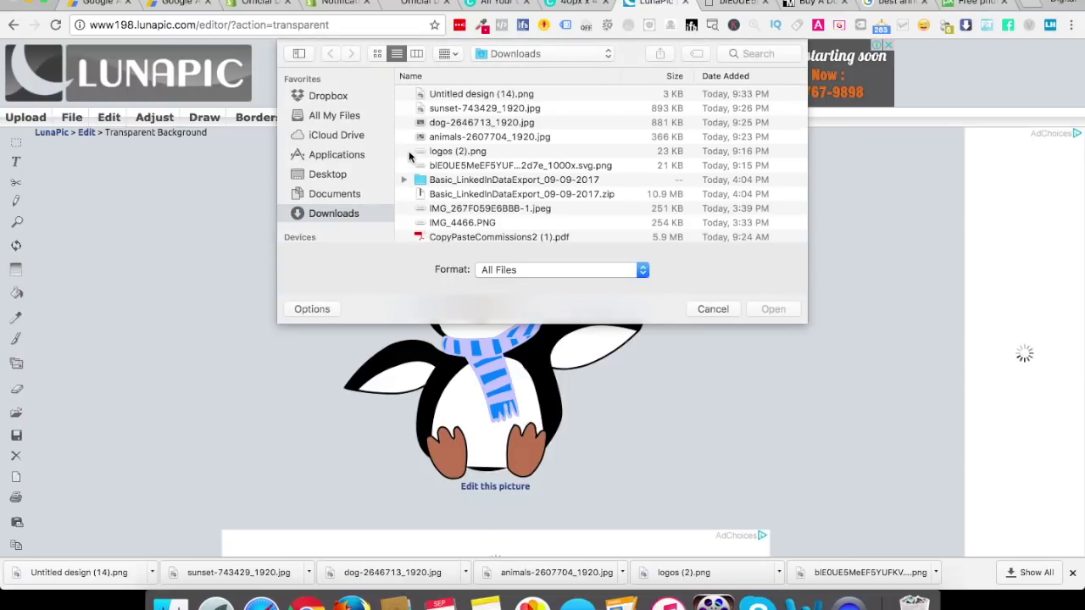
double_click(463, 95)
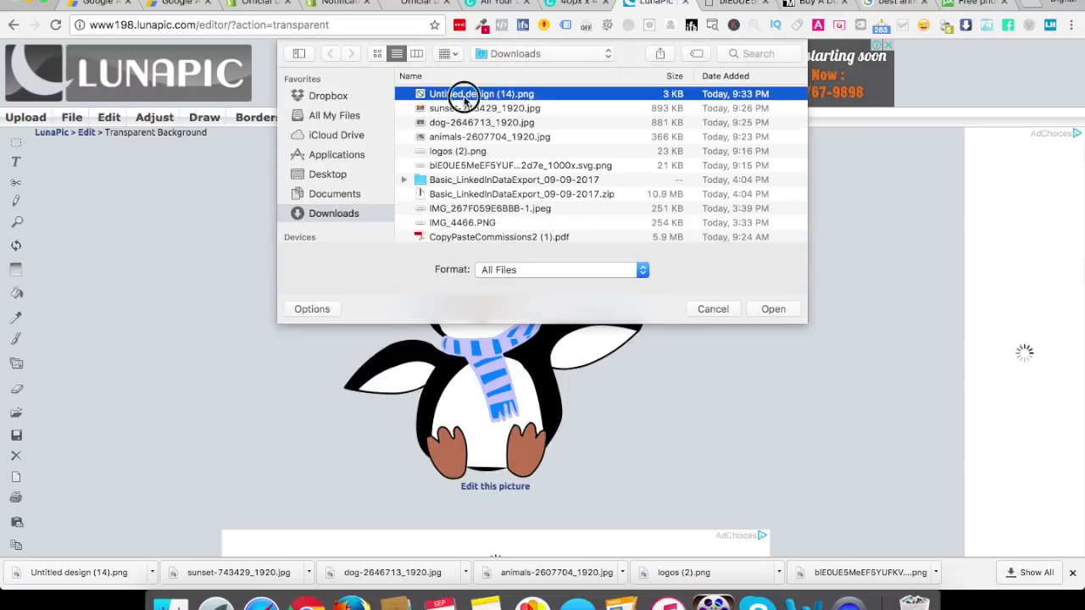
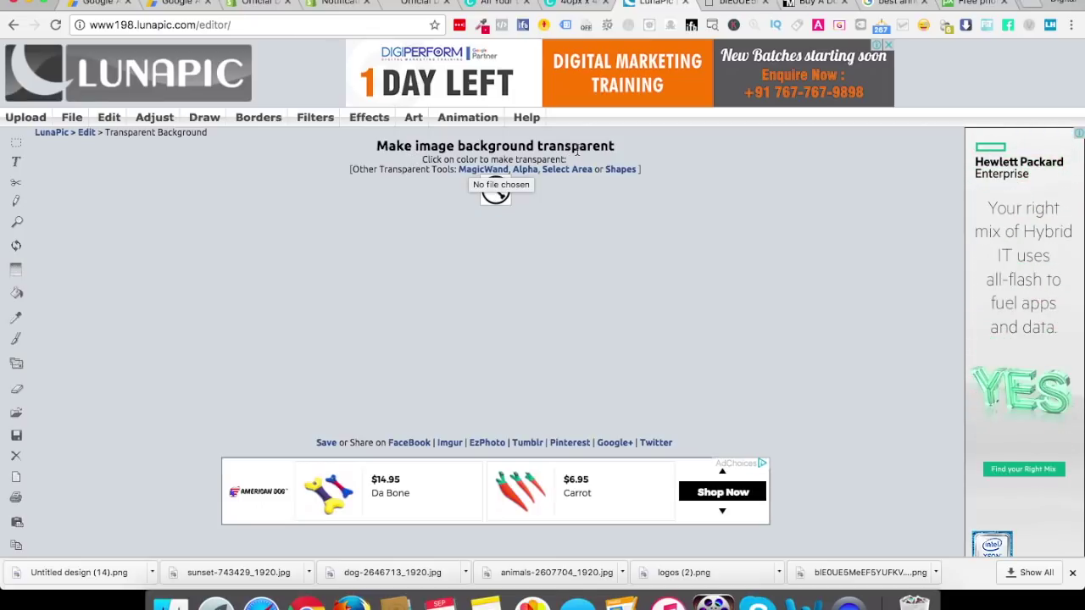
Make the round icon's background transparent in LunaPic and download the edited PNG
left_click(487, 202)
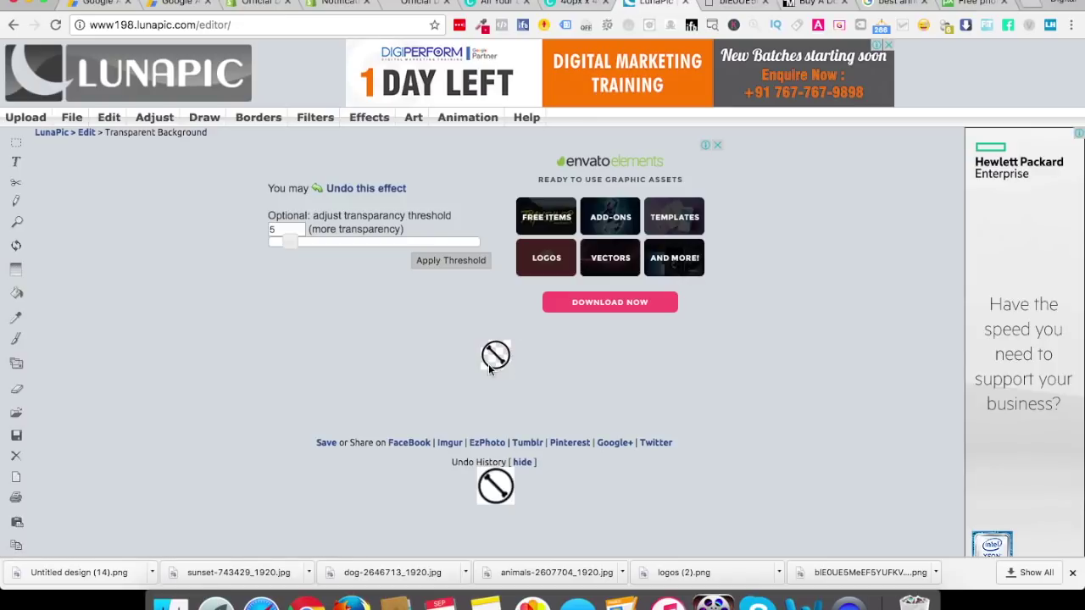
left_click(326, 446)
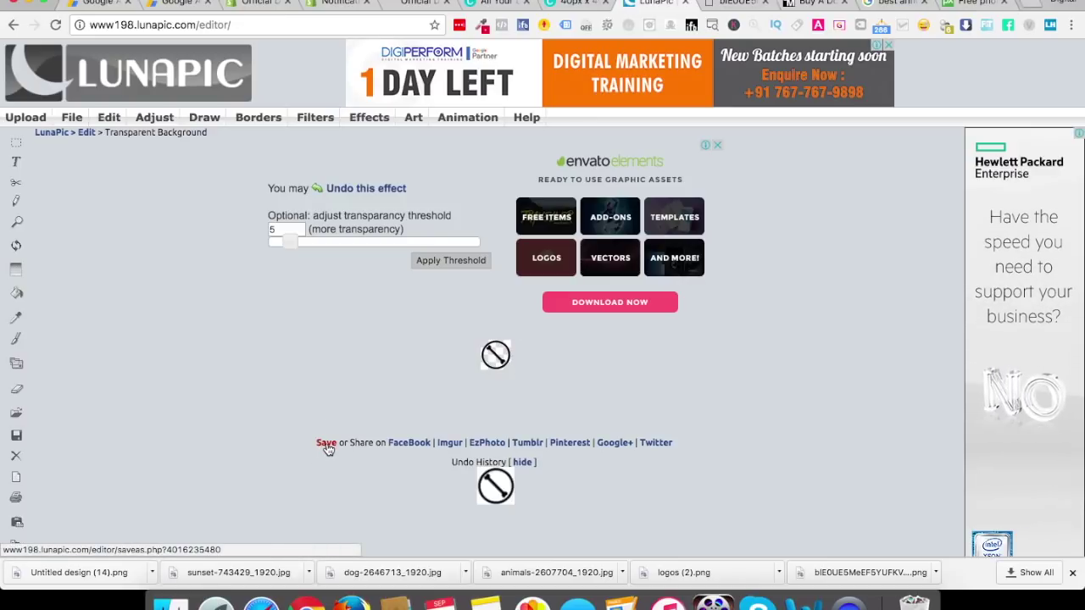
mouse_move(467, 117)
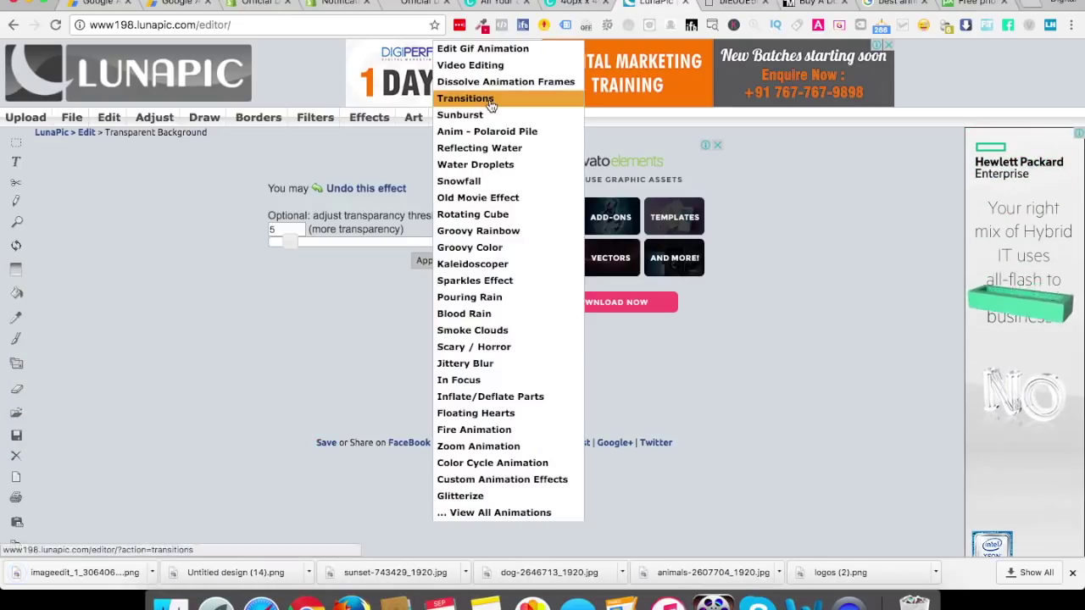
left_click(259, 5)
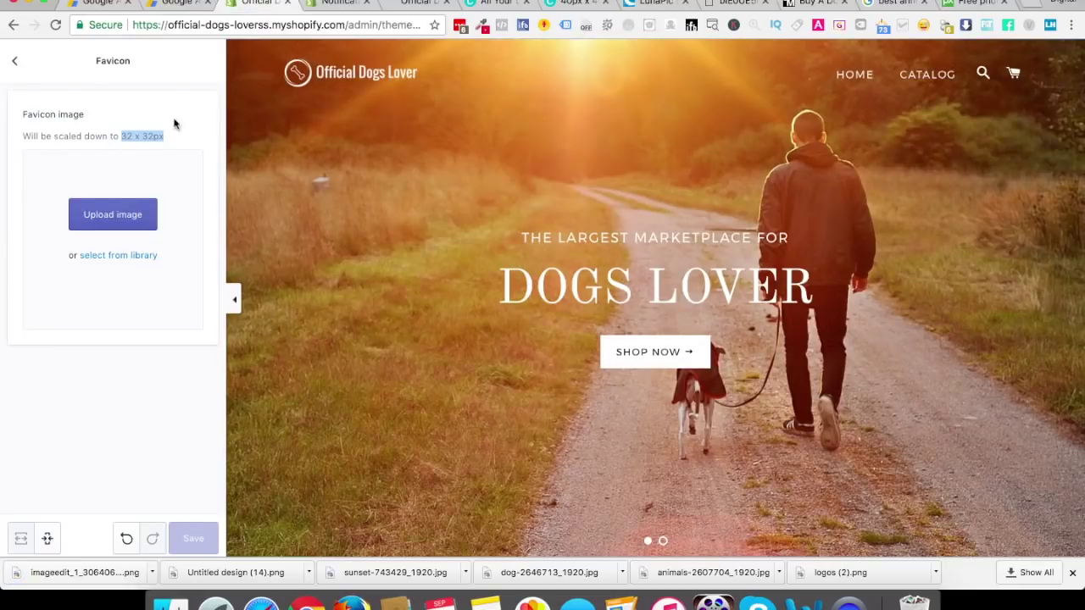
Upload imageedit_1 as the favicon and reload the storefront to check it
left_click(95, 218)
double_click(464, 95)
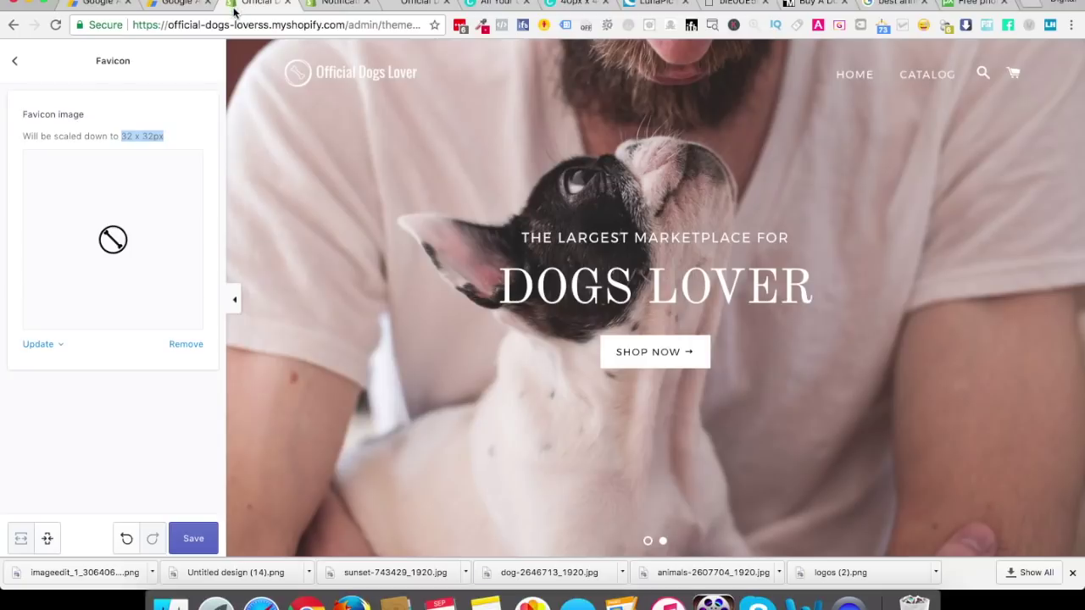
left_click(400, 4)
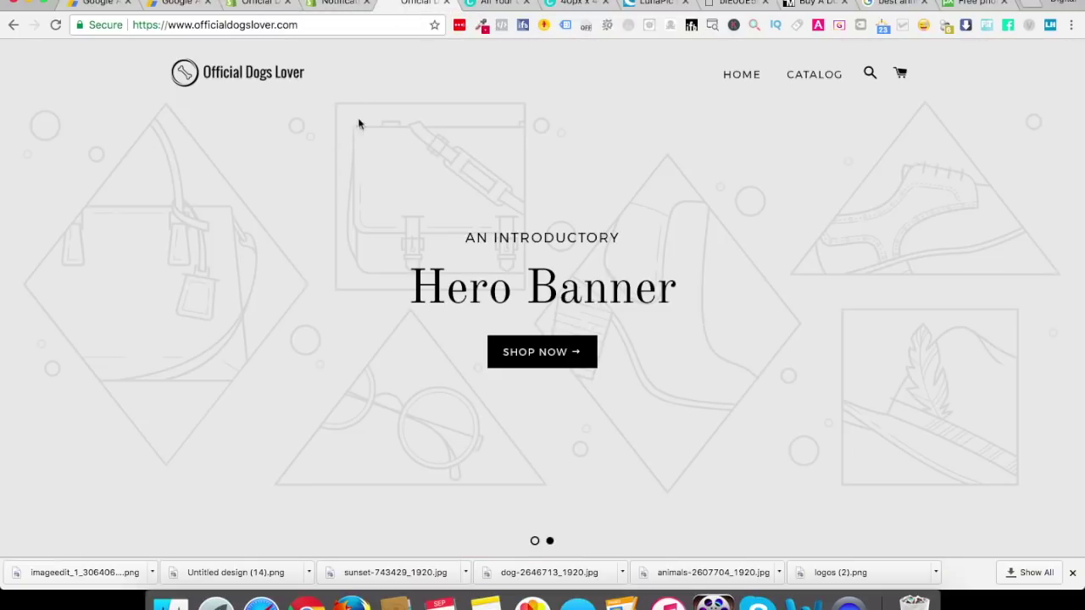
key("super+r")
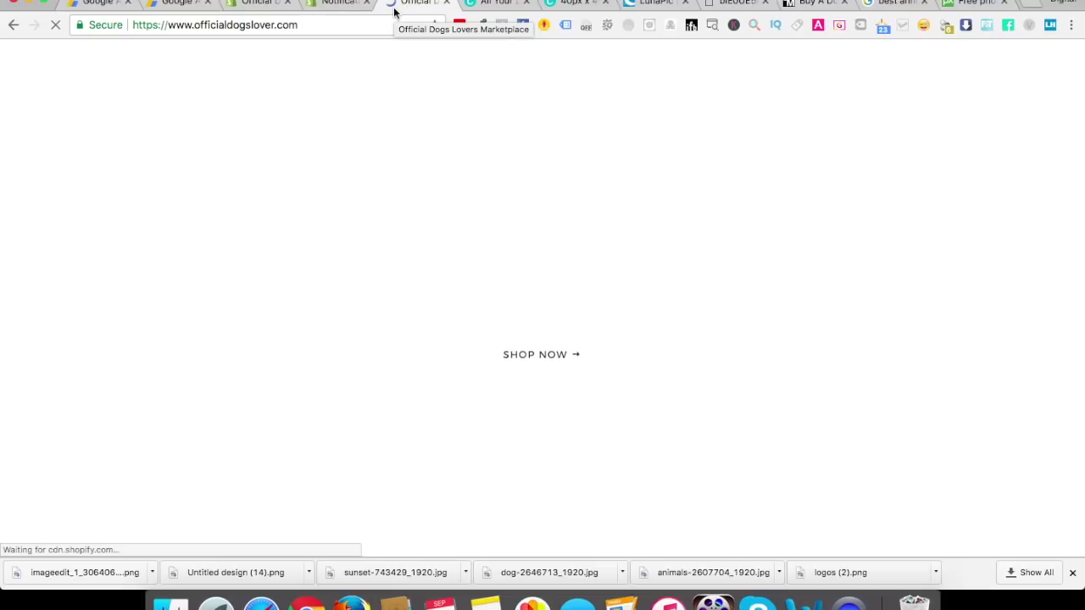
key("super+r")
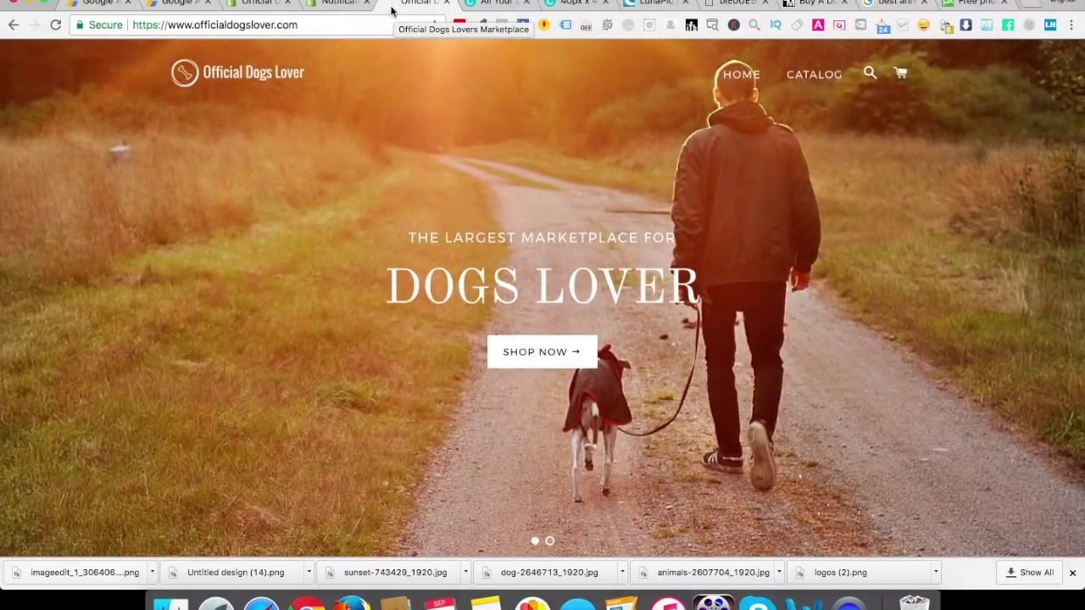
Save the favicon change and confirm the new icon on the reloaded storefront
left_click(270, 5)
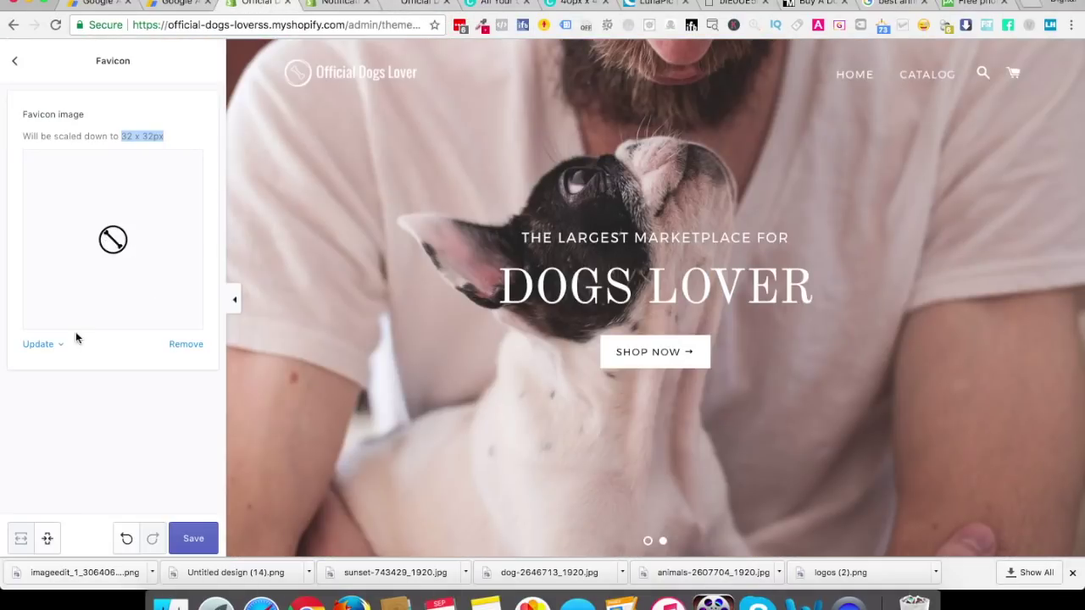
left_click(185, 539)
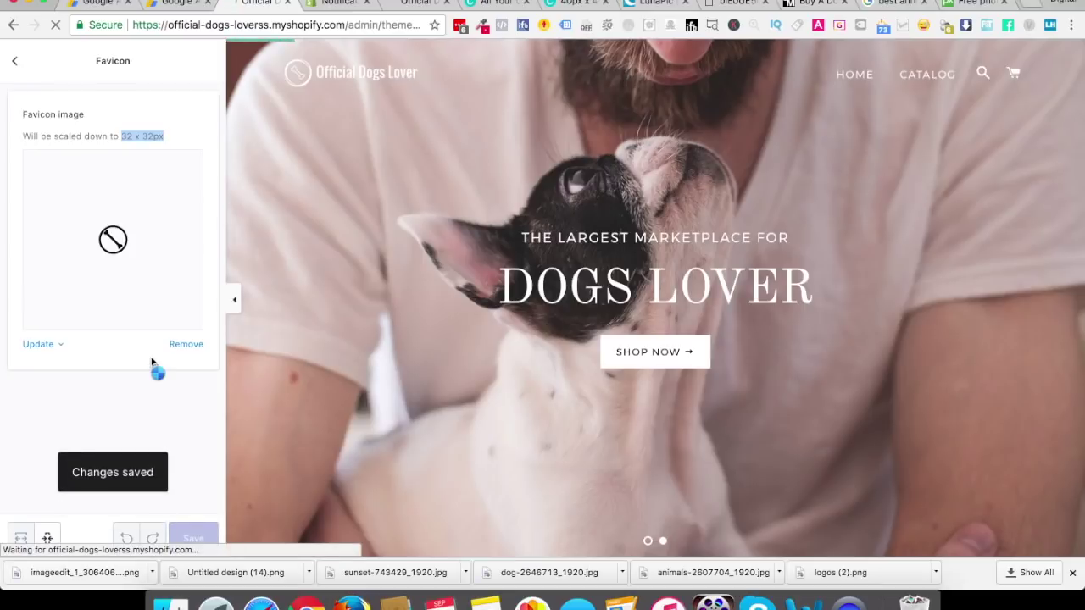
left_click(408, 4)
key("super+r")
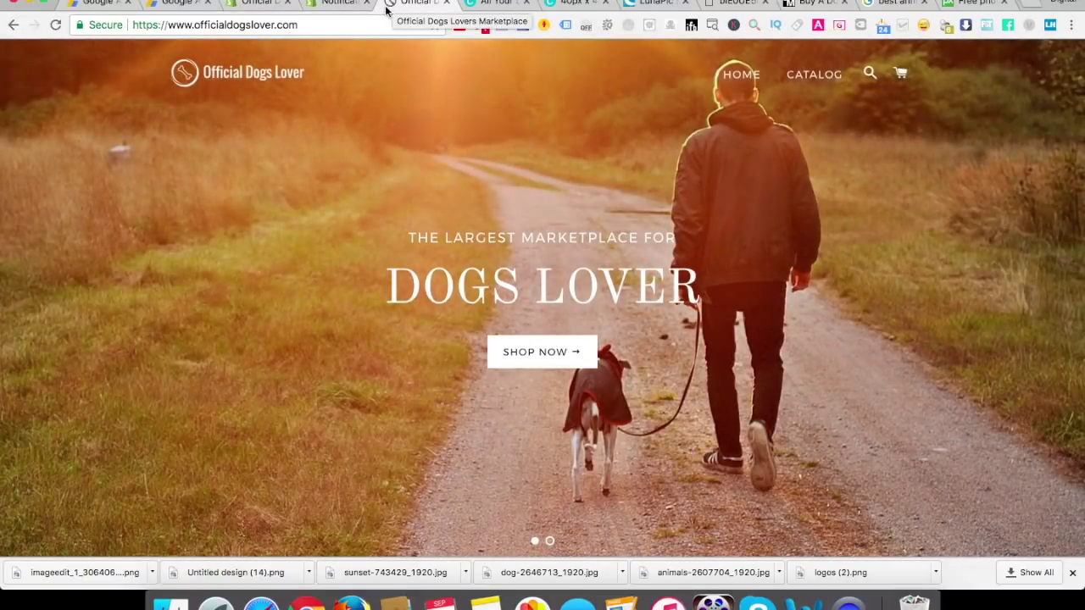
left_click(258, 5)
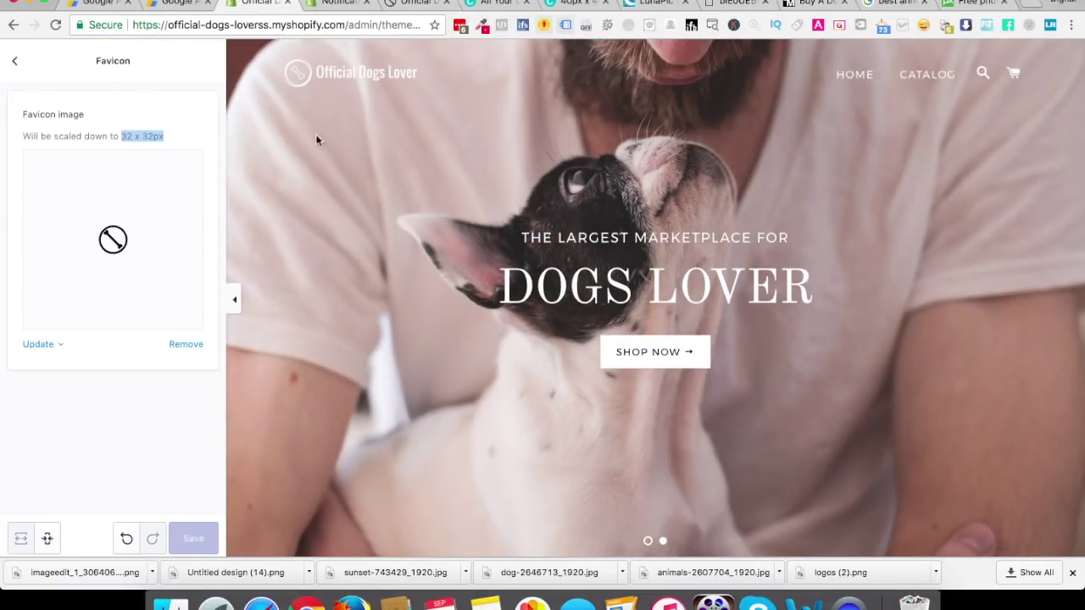
Review the Checkout settings under the theme's General settings
left_click(17, 66)
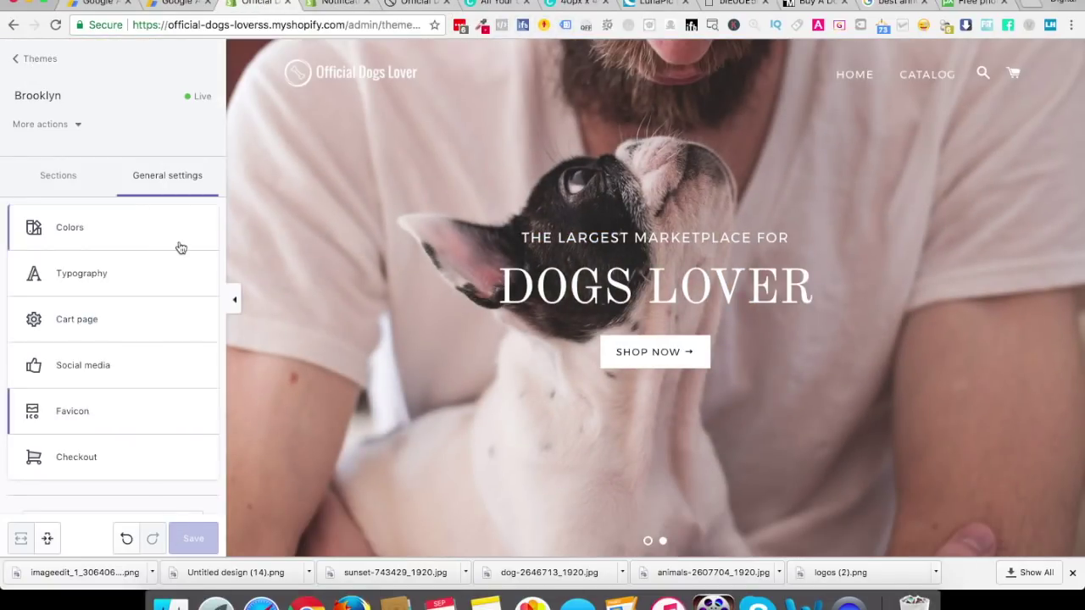
left_click(95, 458)
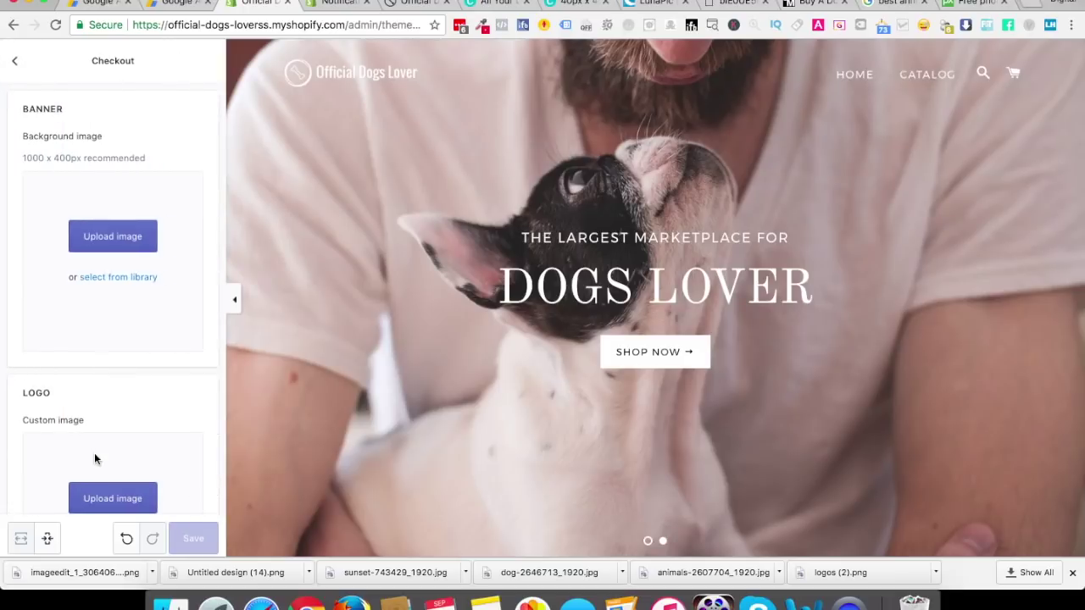
scroll(121, 387, "down", 10)
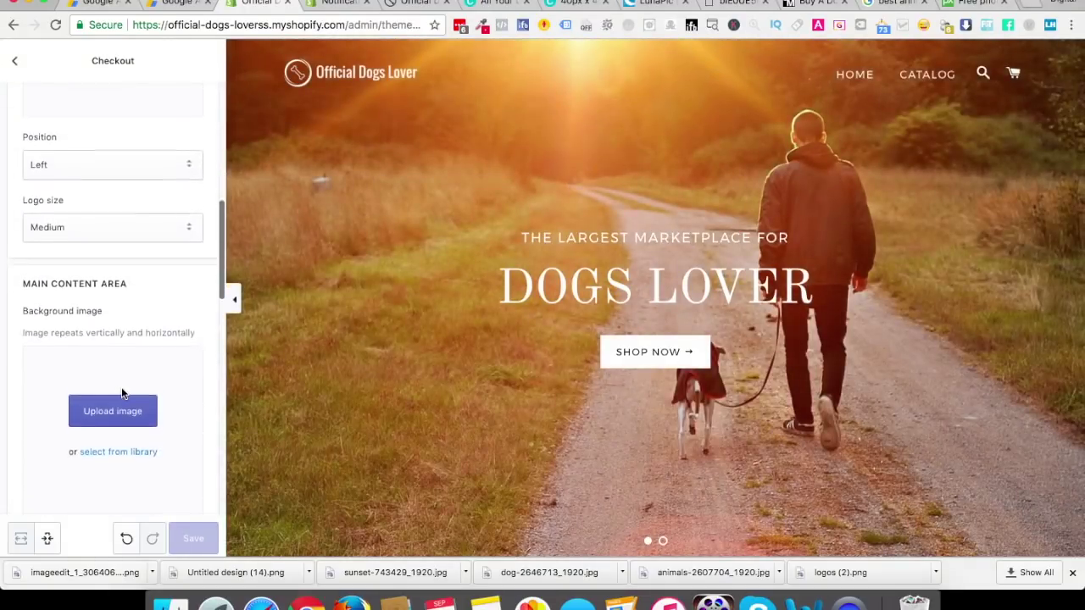
scroll(121, 386, "up", 8)
scroll(95, 449, "down", 10)
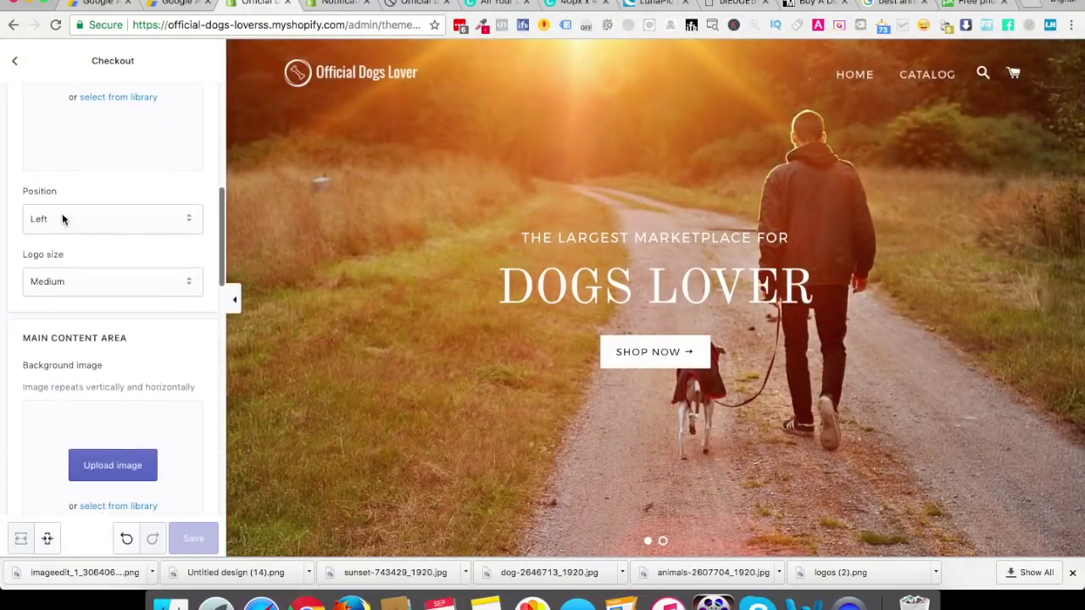
scroll(131, 356, "down", 3)
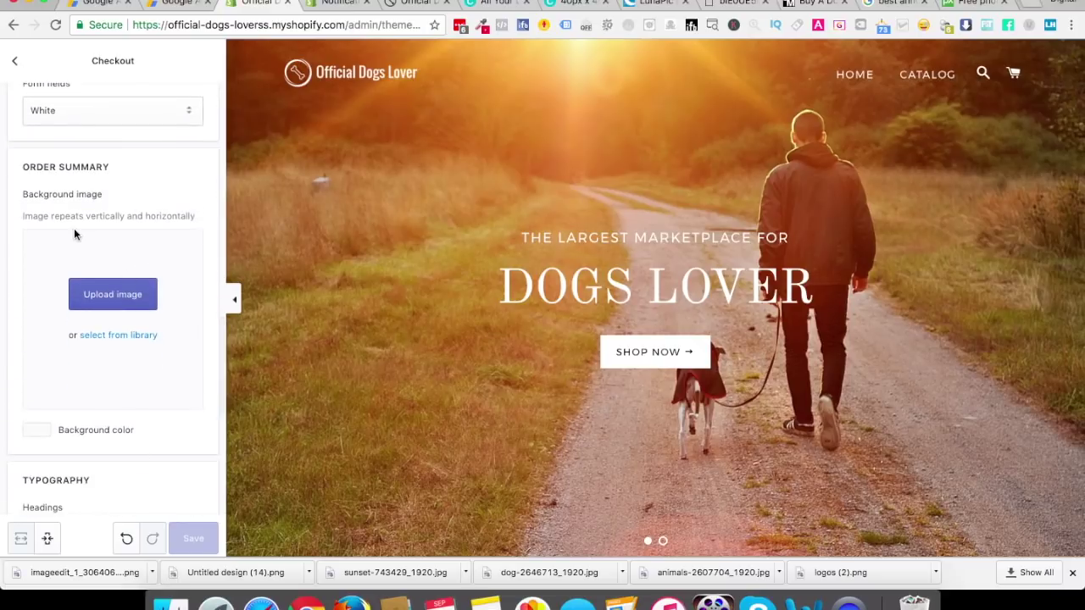
scroll(74, 235, "down", 5)
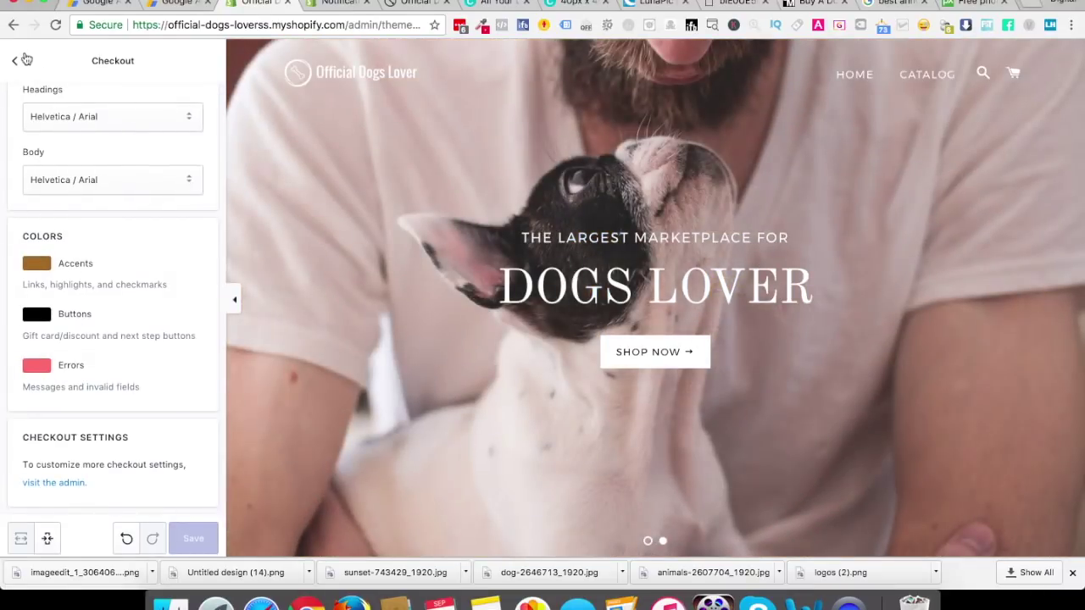
left_click(15, 60)
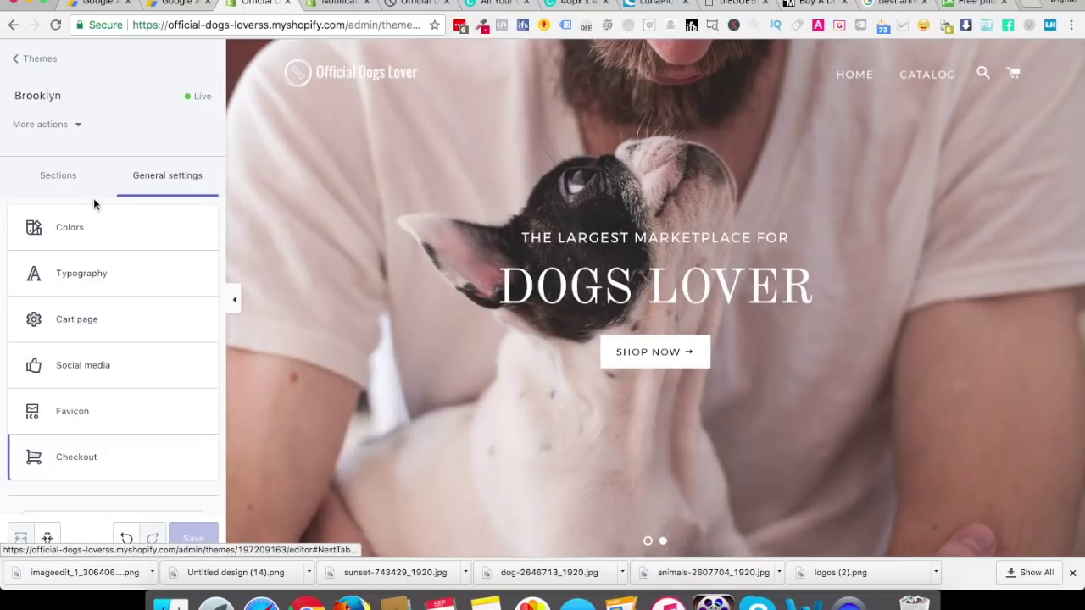
Review the Footer section's social link settings, then leave the editor for Themes
scroll(97, 203, "down", 2)
left_click(63, 175)
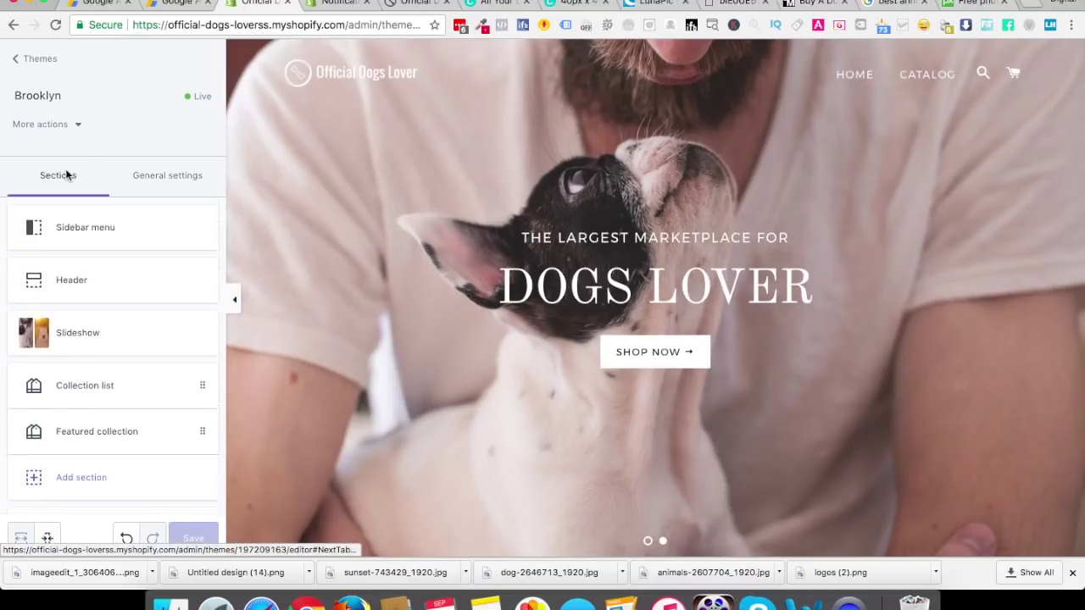
scroll(120, 432, "down", 1)
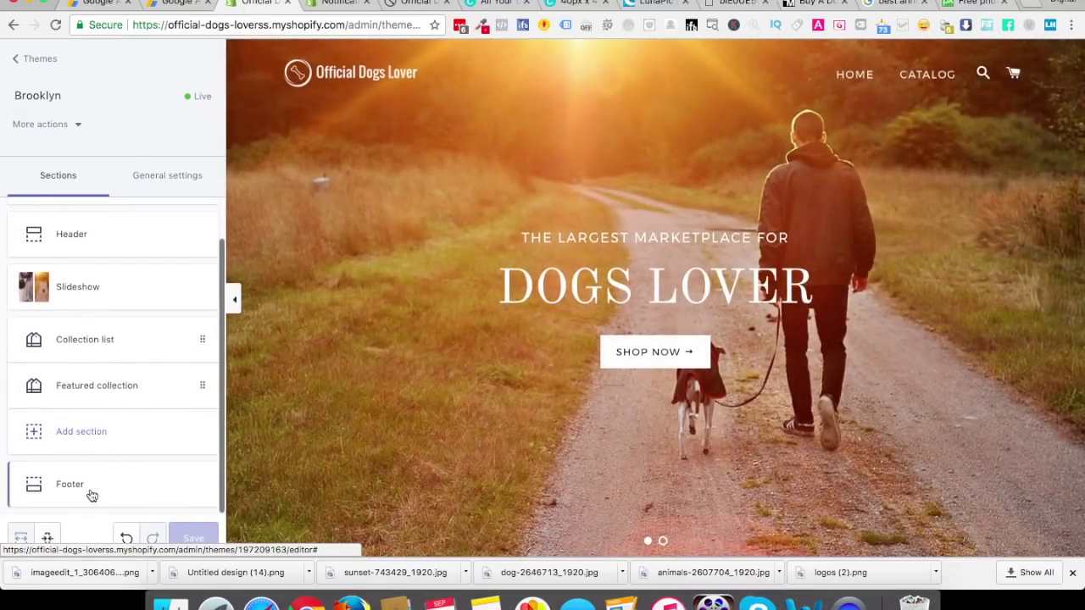
left_click(90, 486)
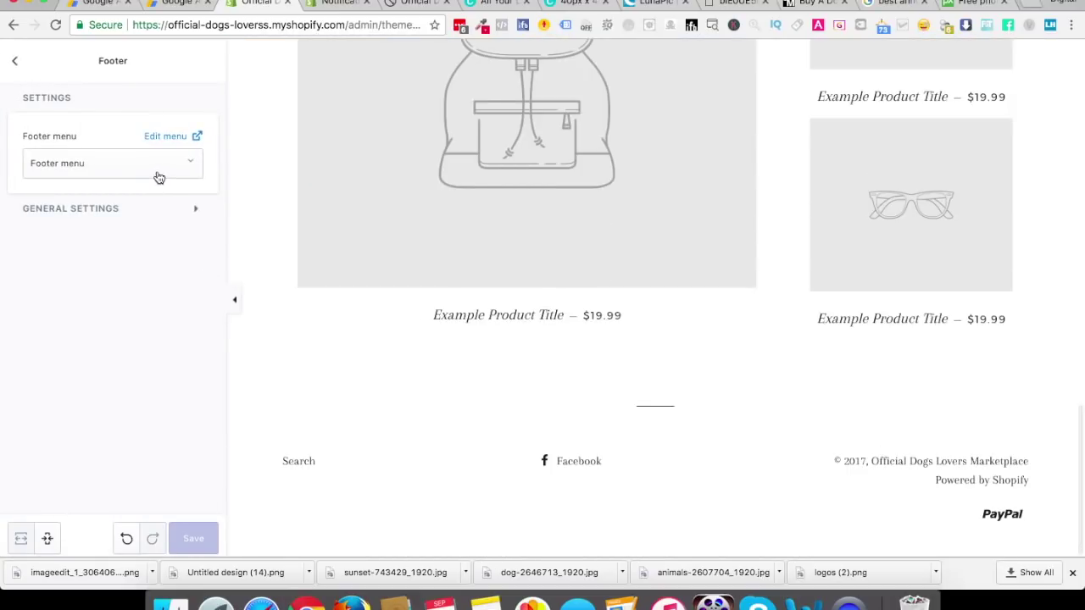
left_click(169, 213)
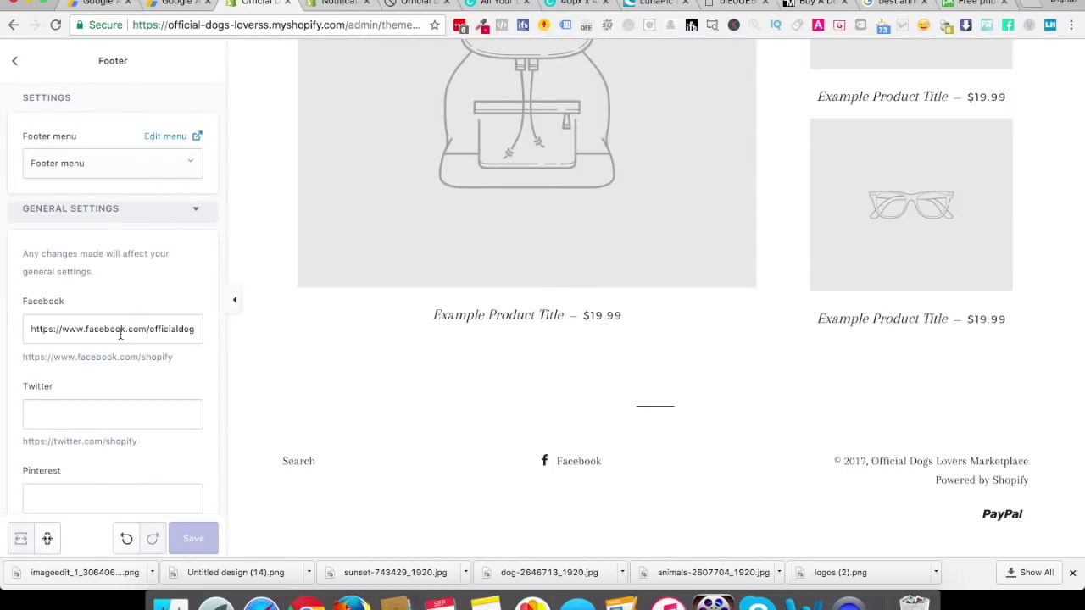
scroll(120, 335, "down", 5)
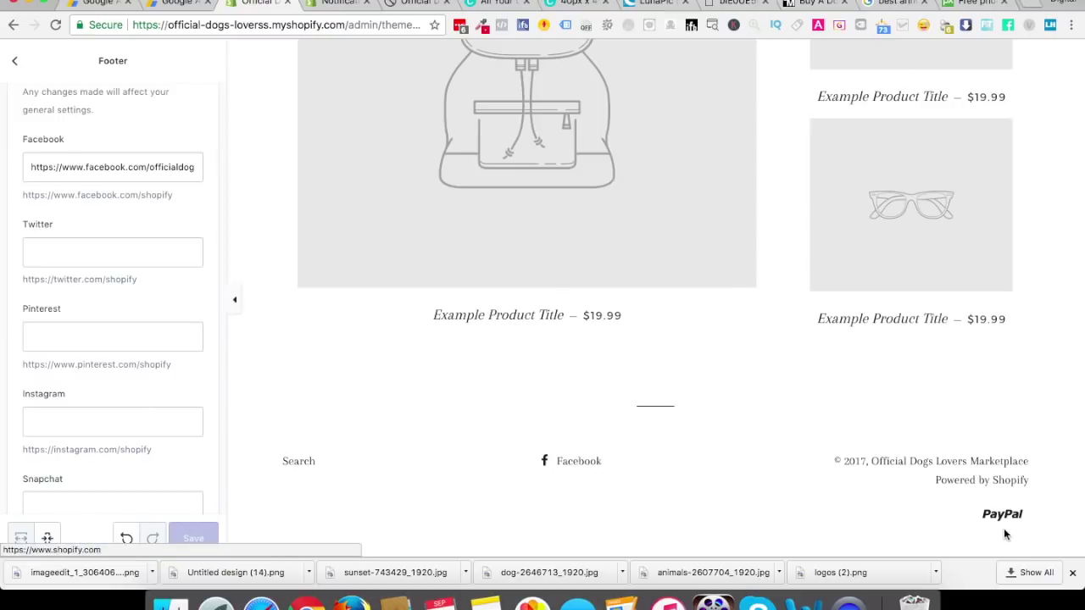
scroll(174, 378, "down", 10)
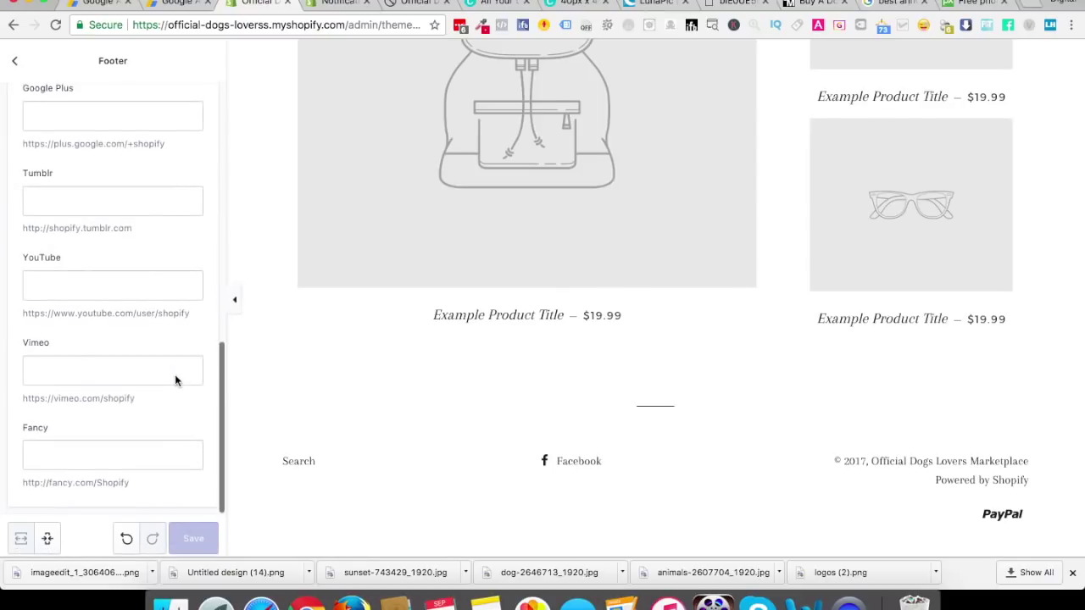
scroll(175, 374, "up", 15)
left_click(16, 63)
left_click(16, 61)
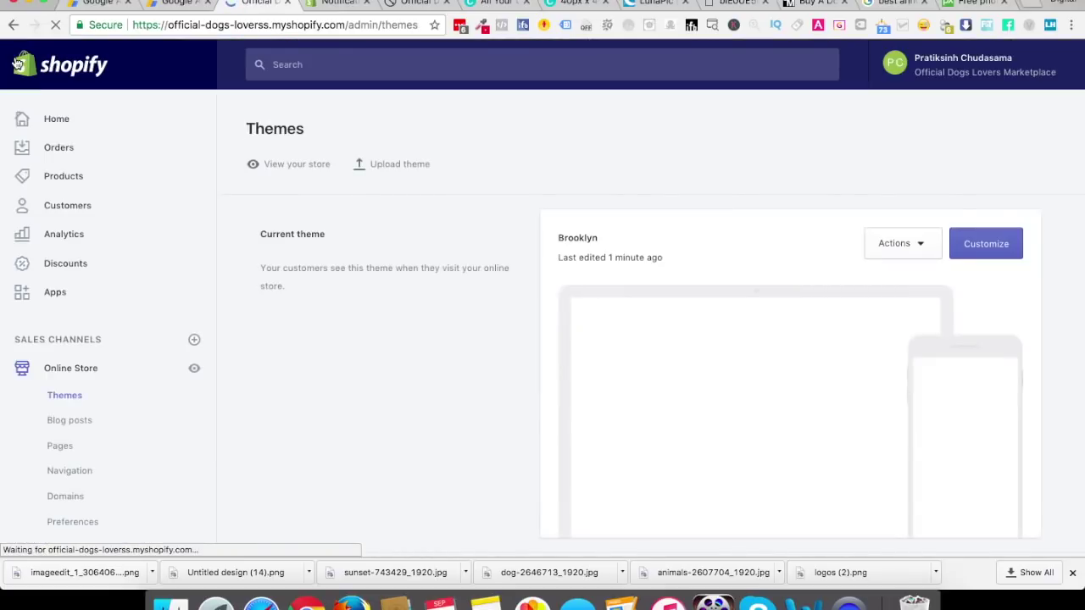
Close the help, storefront, Canva and LunaPic tabs
left_click(344, 5)
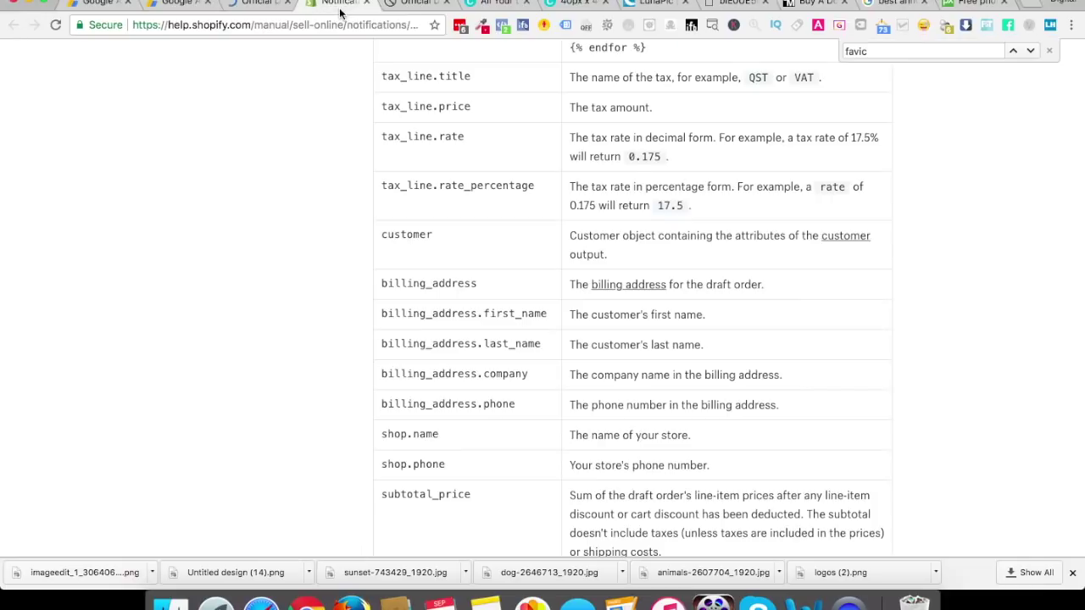
left_click(367, 5)
left_click(367, 4)
left_click(367, 4)
left_click(367, 4)
left_click(367, 4)
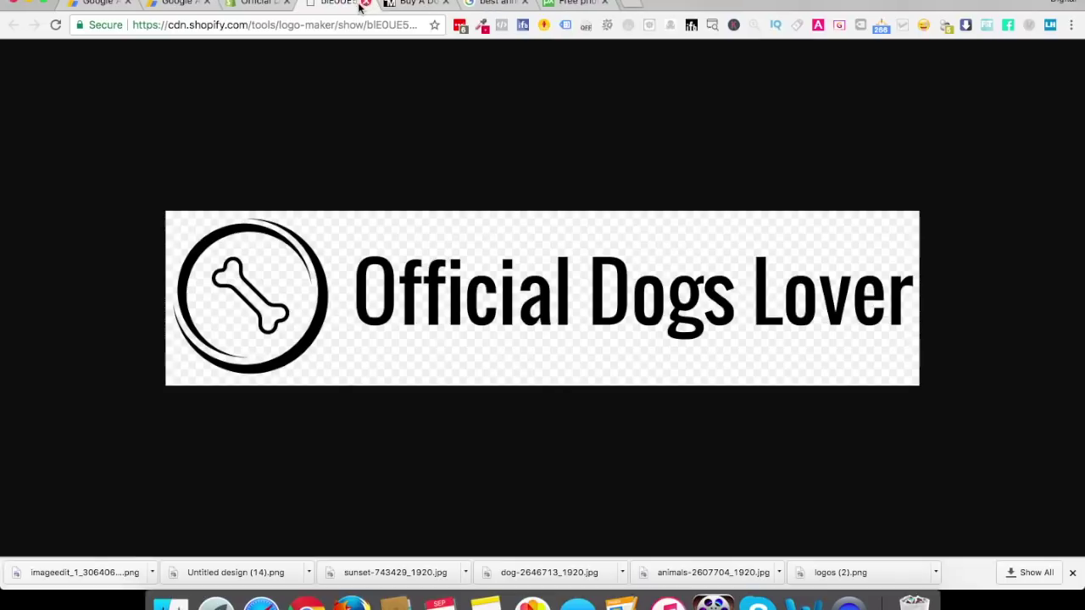
Open the live store from the Themes page and scroll down to its footer
left_click(257, 3)
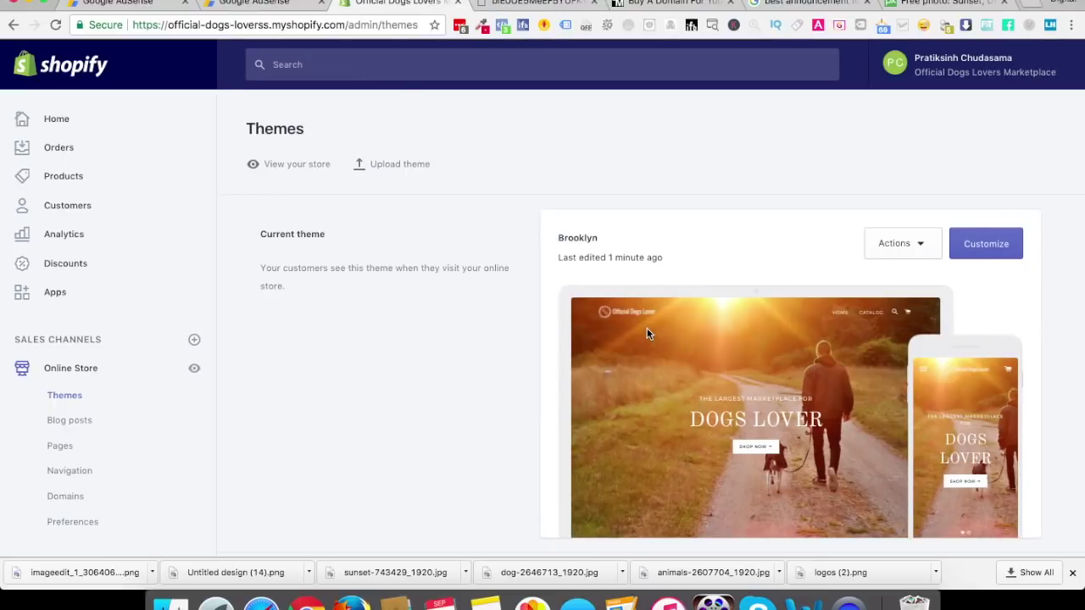
left_click(290, 166)
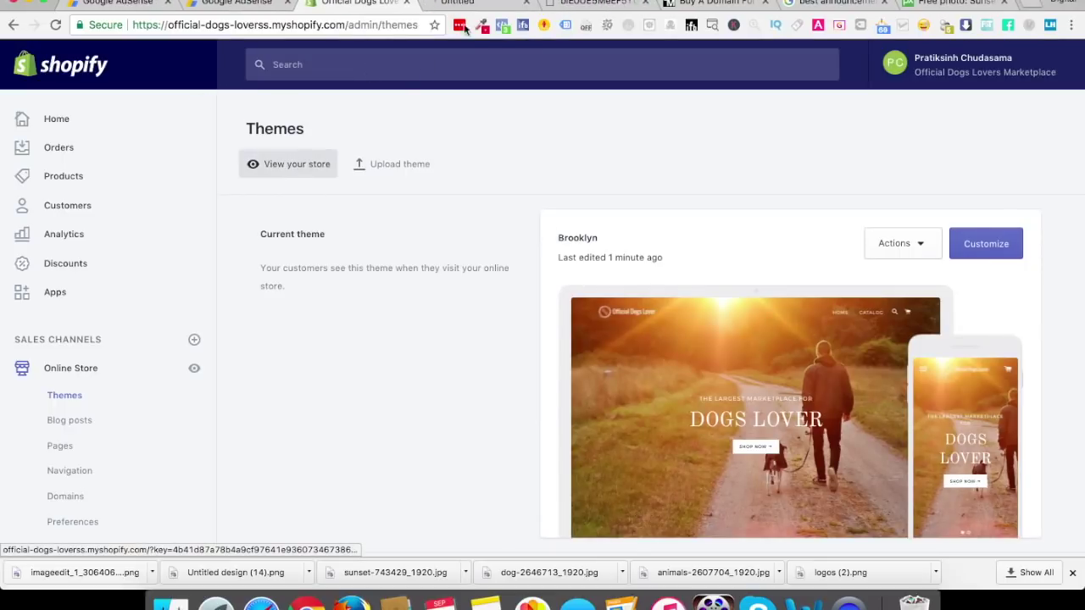
left_click(470, 4)
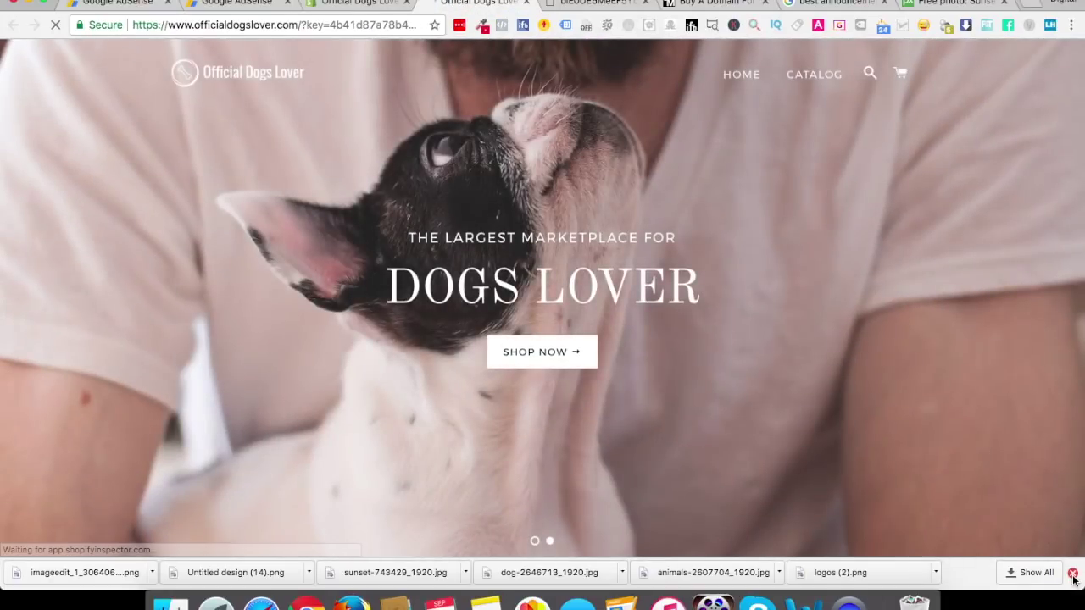
left_click(1072, 577)
scroll(800, 395, "down", 15)
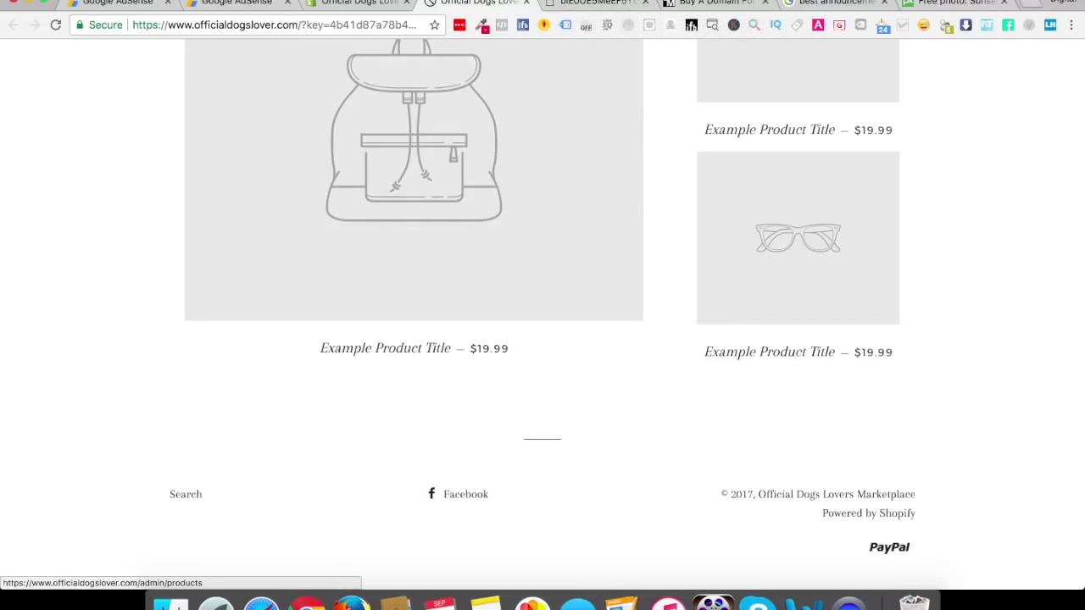
left_click(591, 3)
left_click(283, 29)
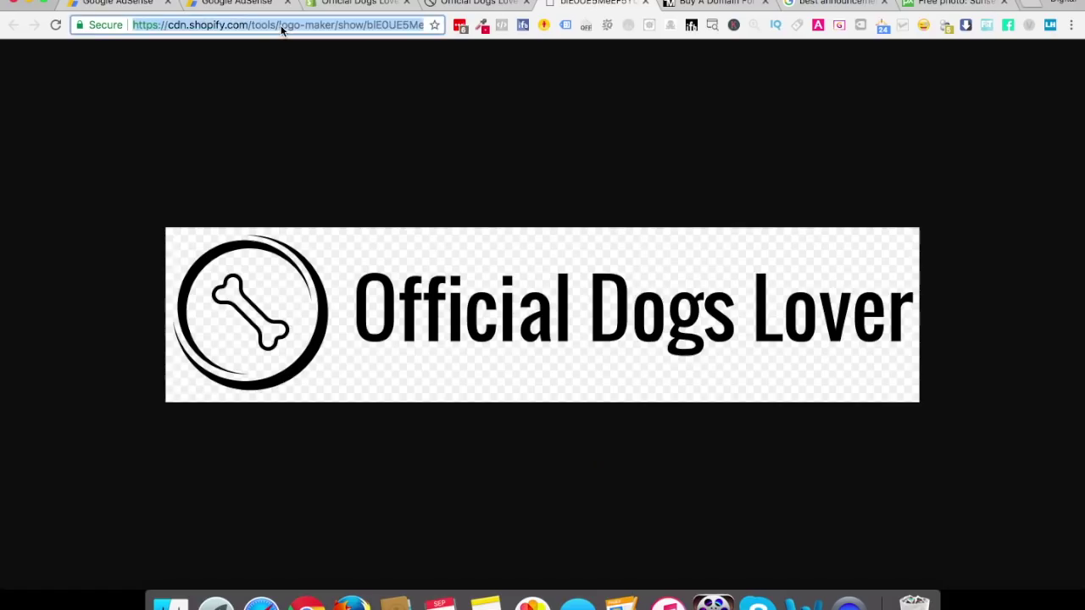
Search 'remove powered by shopify' and read the Help Center article's theme-language steps
type("remov")
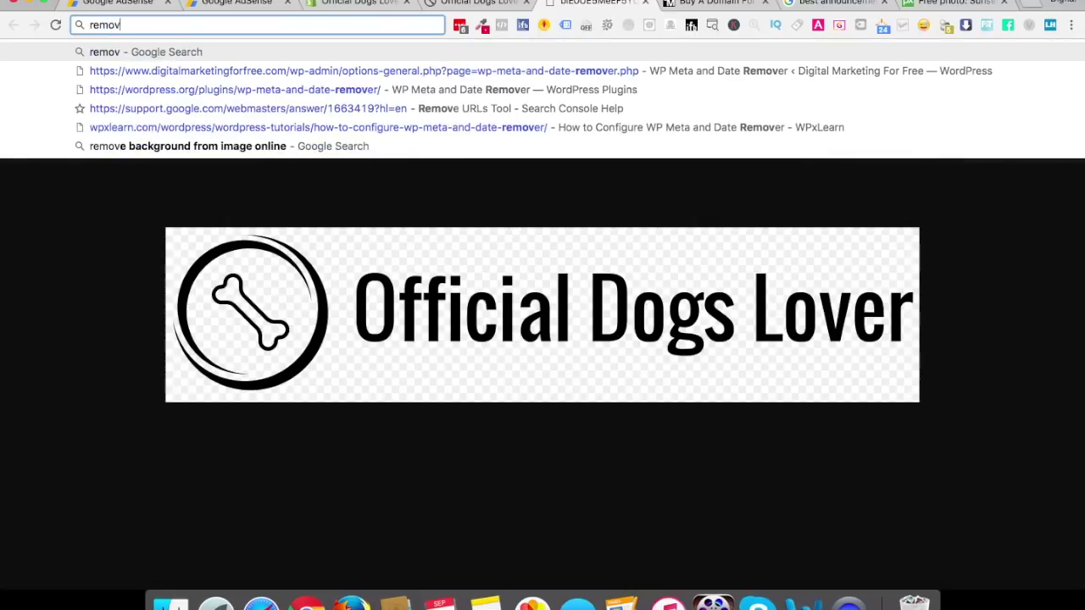
type("e powered by shopify")
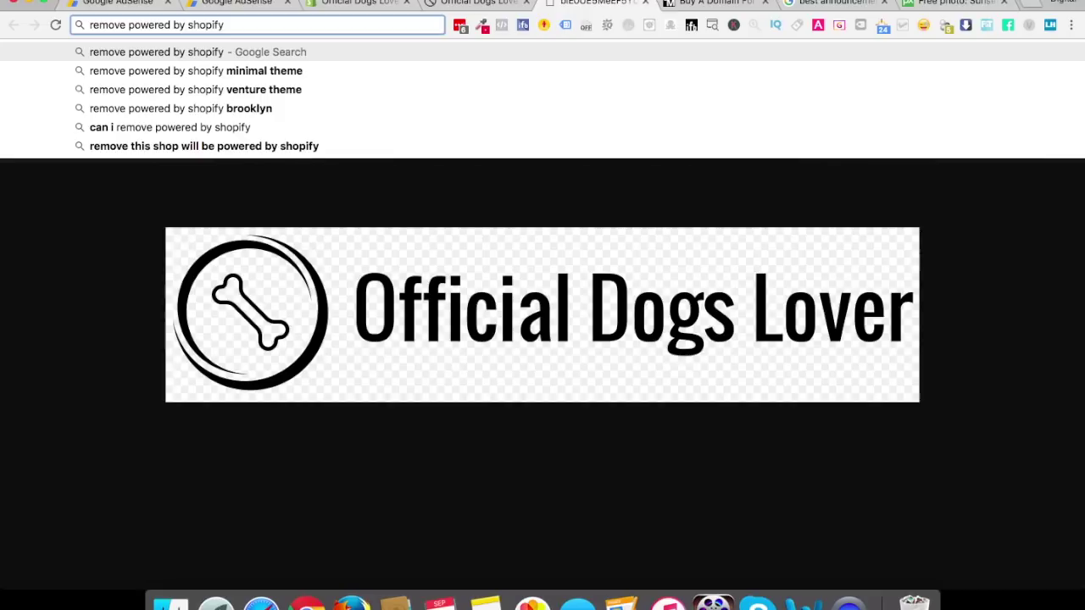
key("Return")
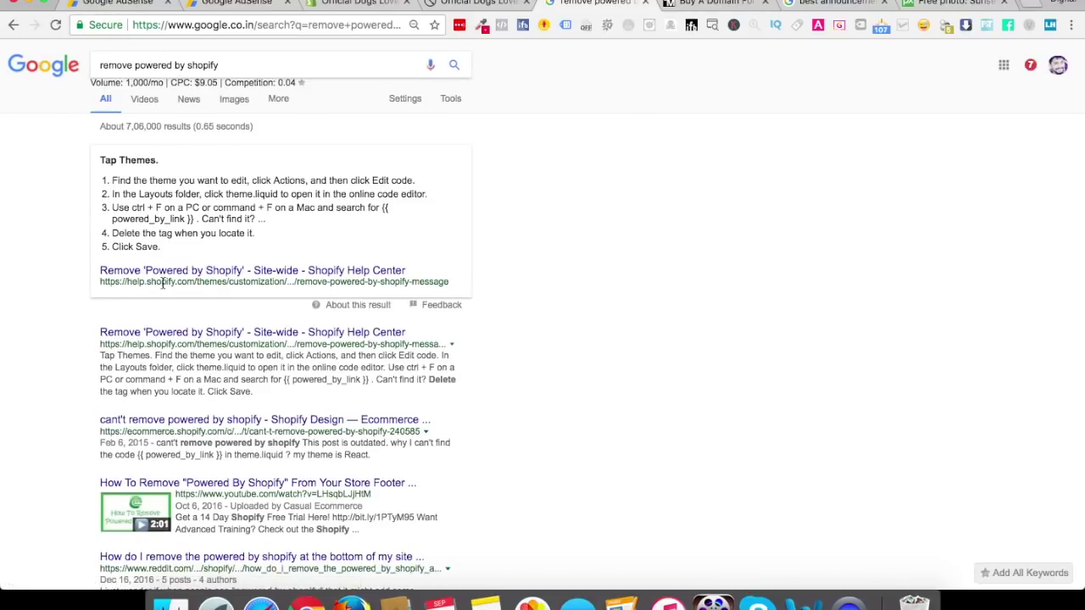
left_click(178, 334)
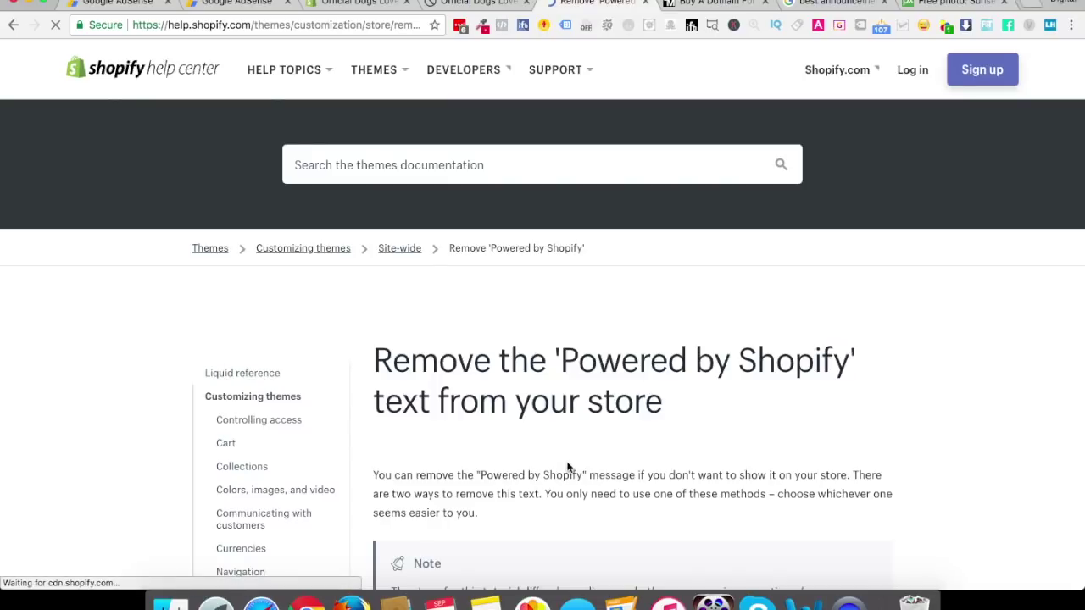
scroll(568, 466, "down", 3)
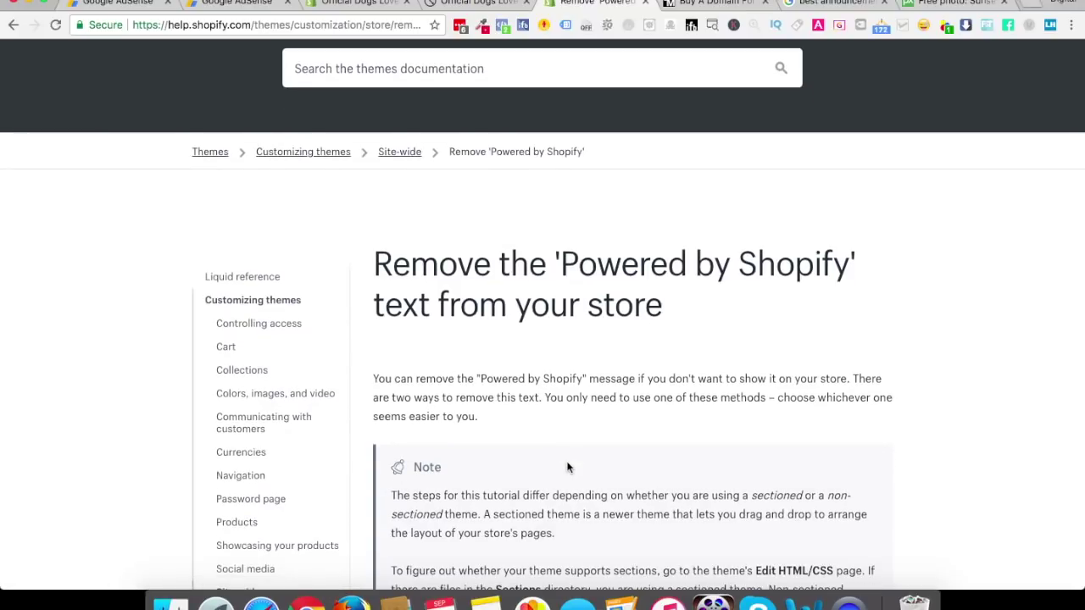
scroll(568, 467, "down", 10)
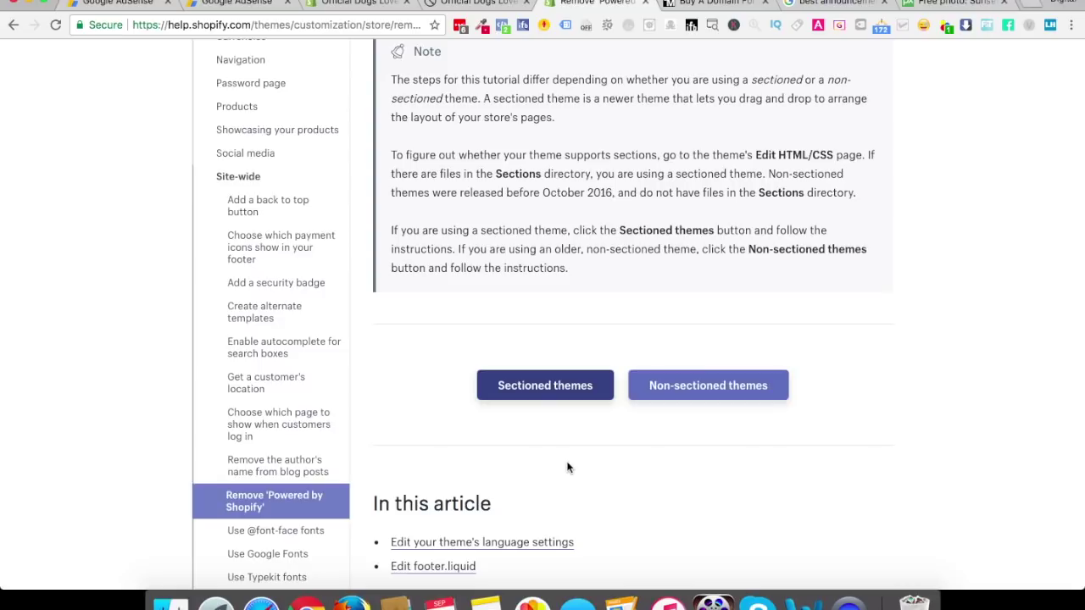
scroll(568, 466, "down", 15)
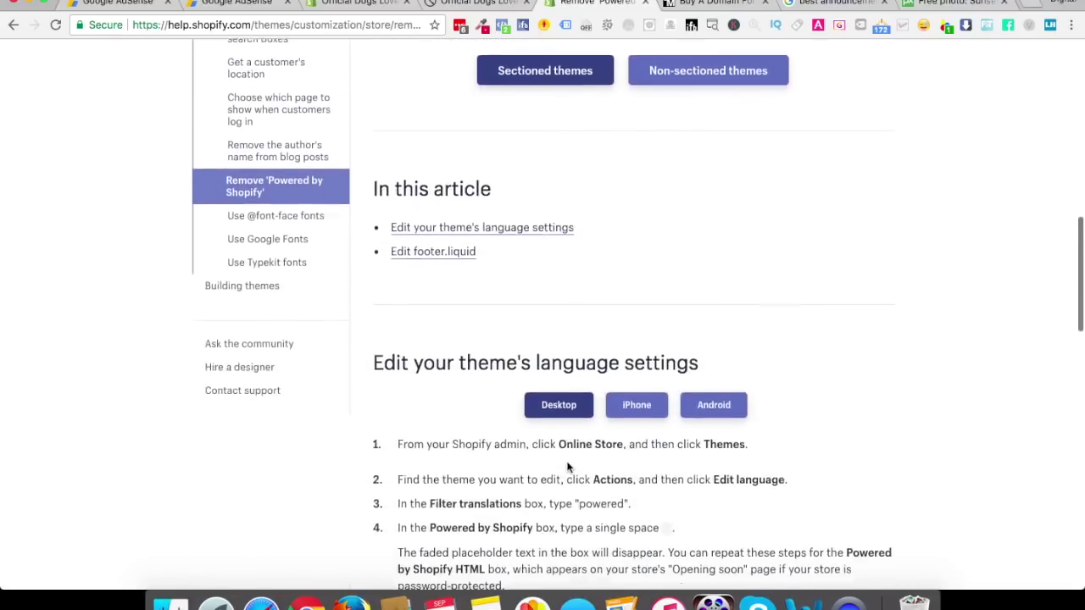
scroll(567, 466, "up", 3)
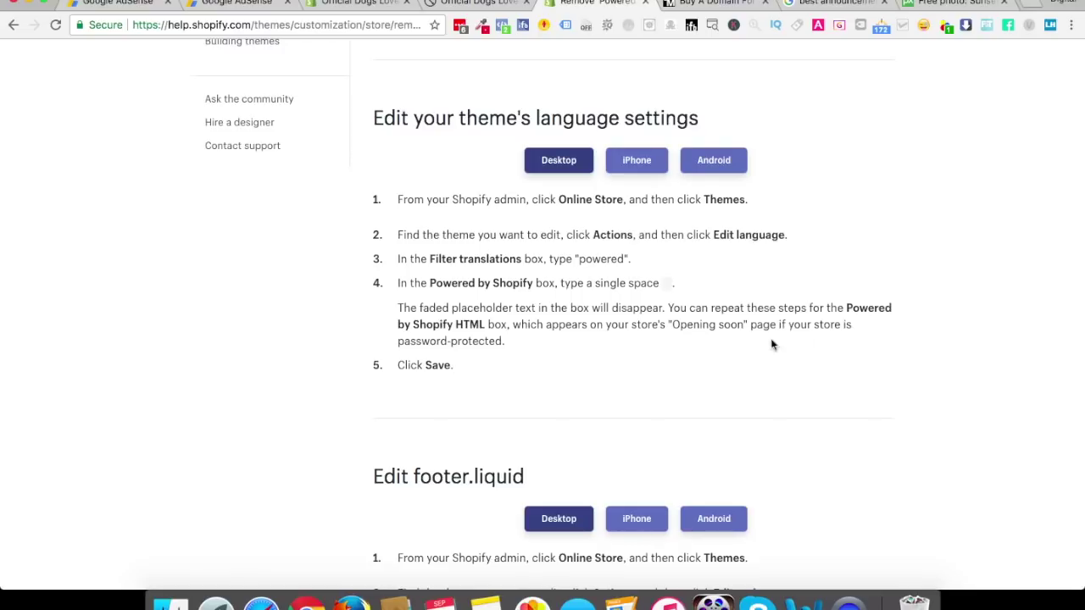
scroll(501, 409, "down", 1)
scroll(504, 406, "up", 2)
scroll(504, 407, "down", 1)
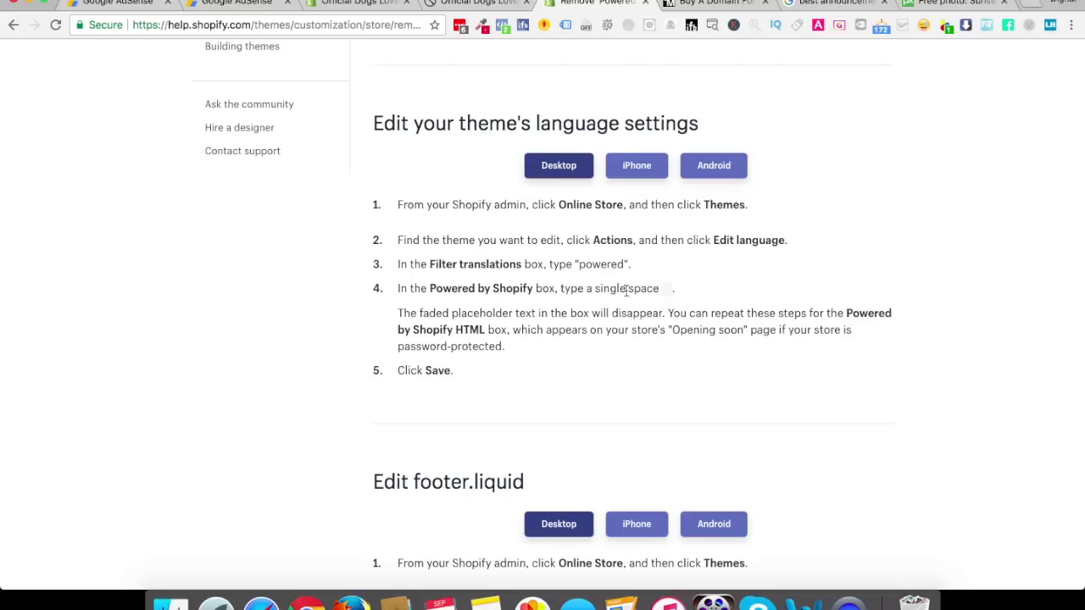
left_click(350, 5)
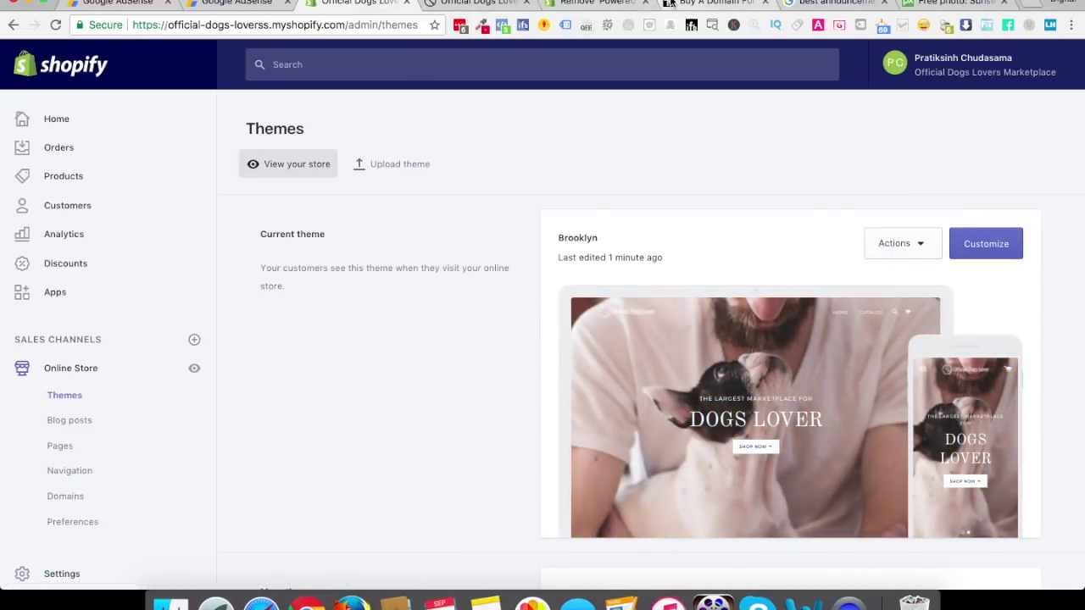
left_click_drag(610, 4, 509, 4)
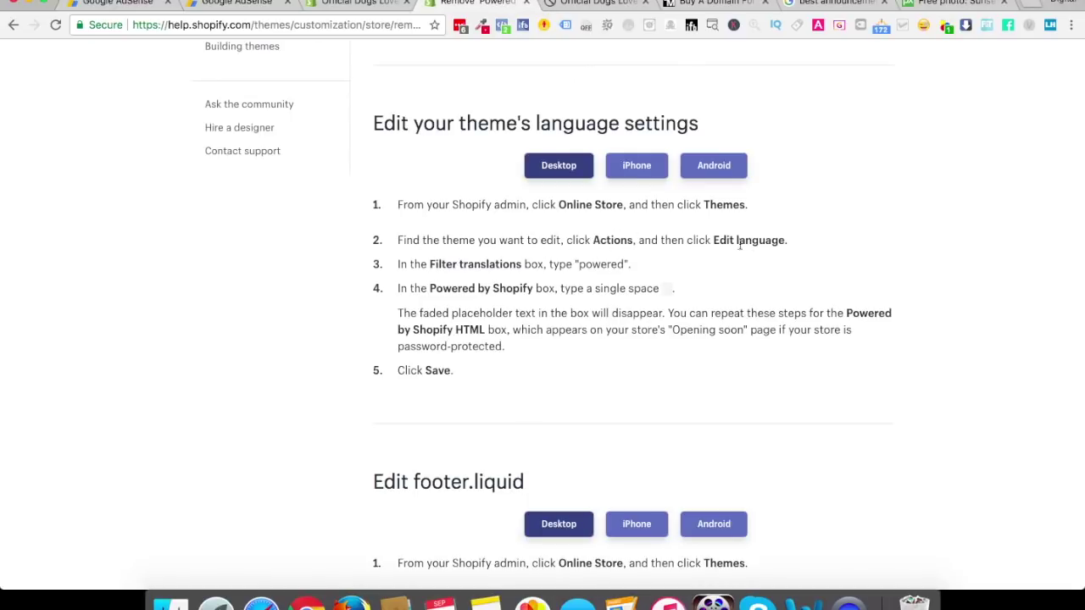
Open Edit languages for the Brooklyn theme from its Actions menu
left_click(371, 6)
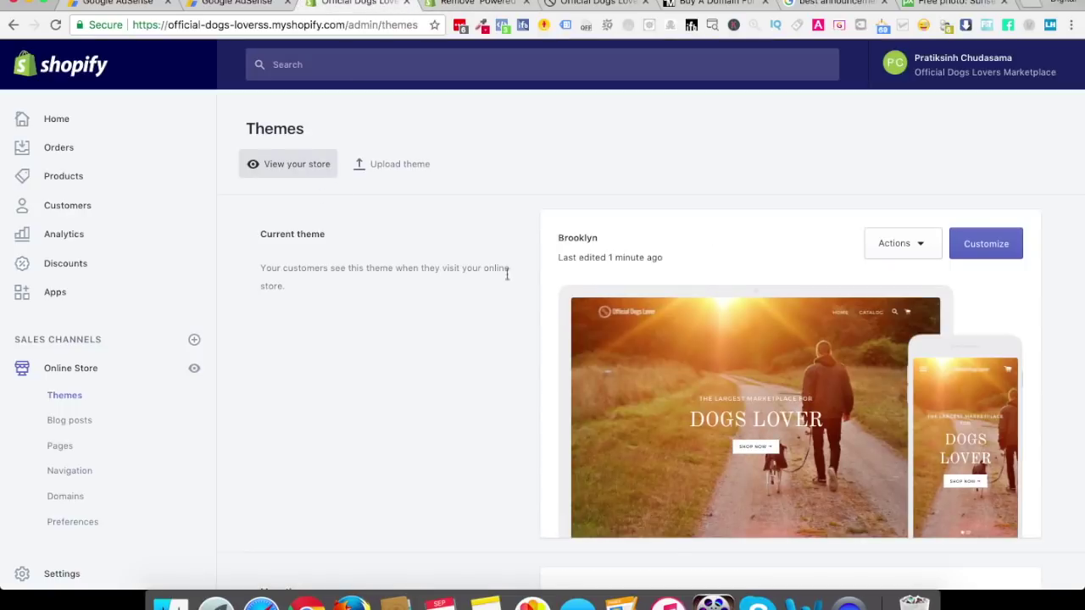
left_click(901, 243)
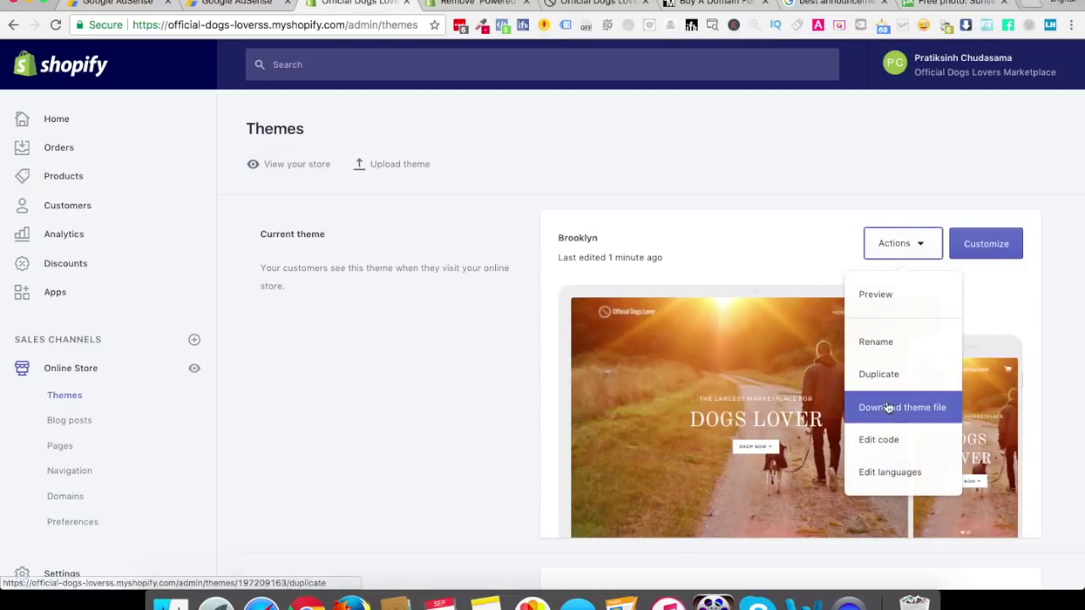
left_click(891, 476)
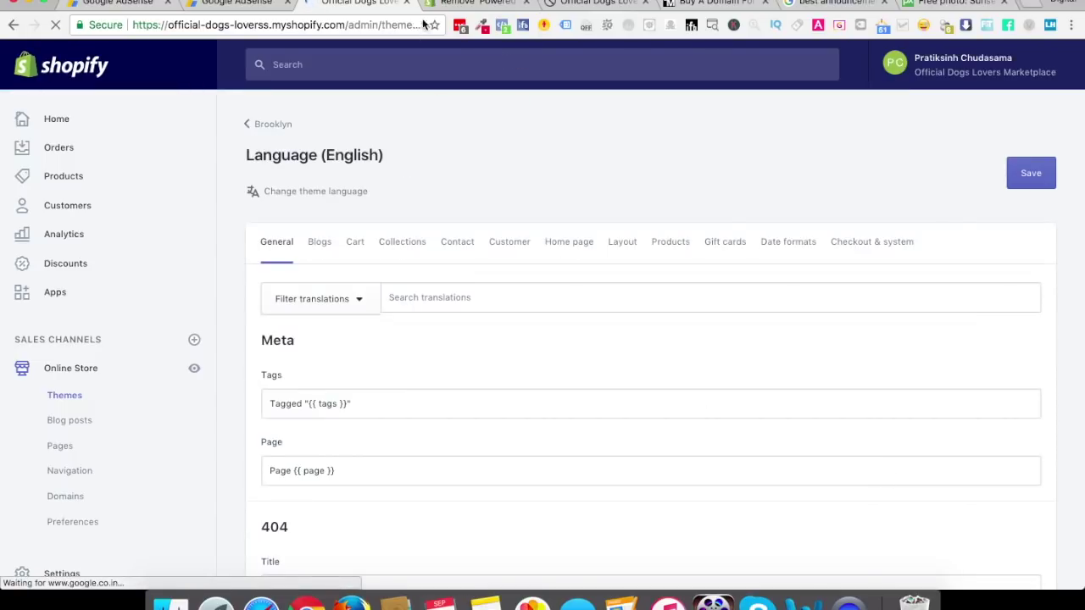
left_click(460, 3)
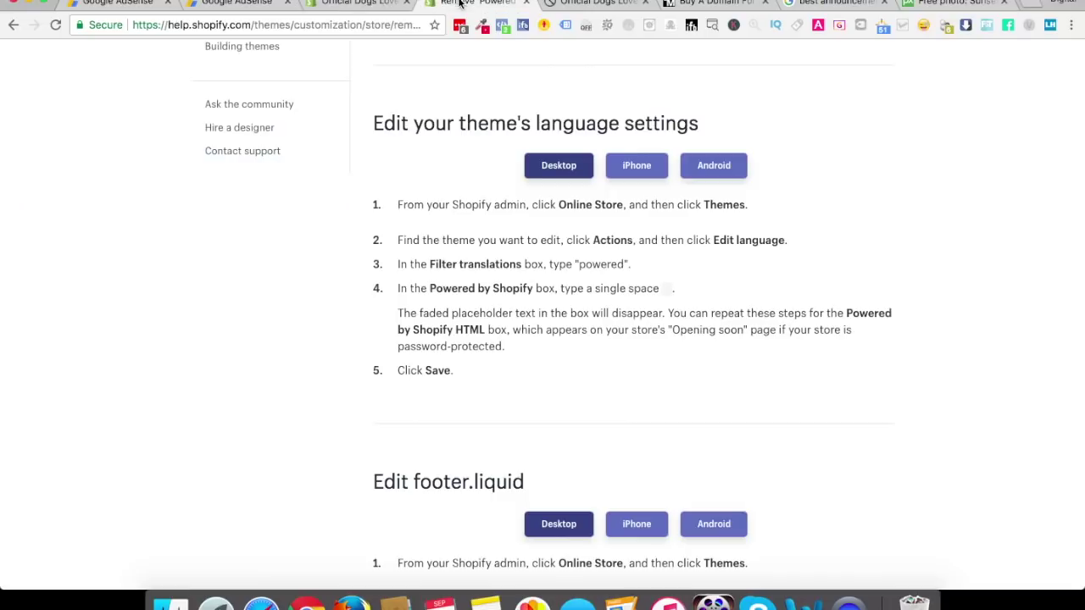
left_click_drag(413, 265, 521, 265)
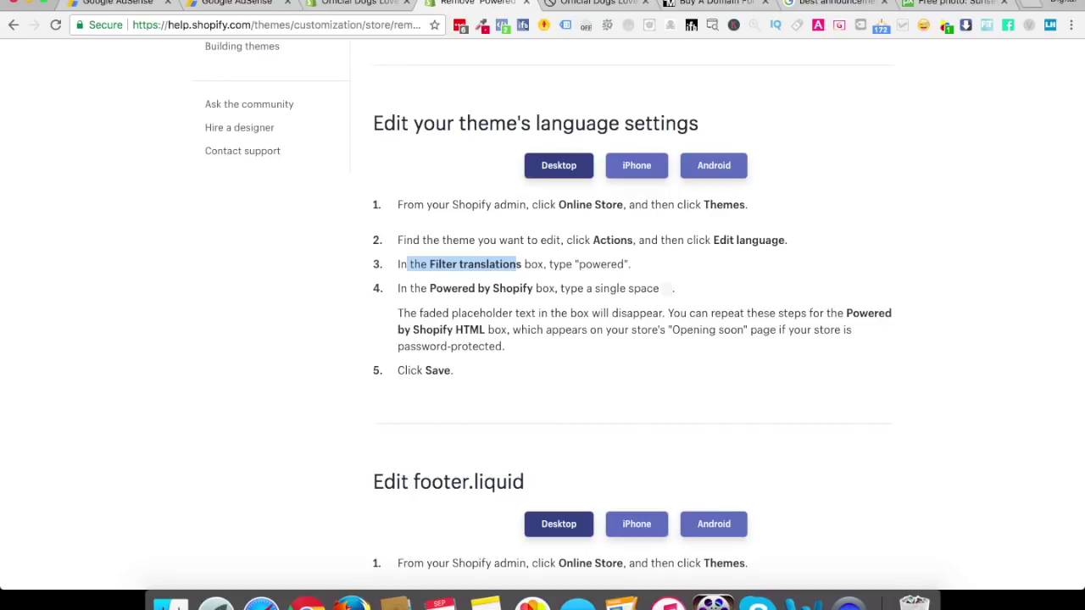
left_click(359, 5)
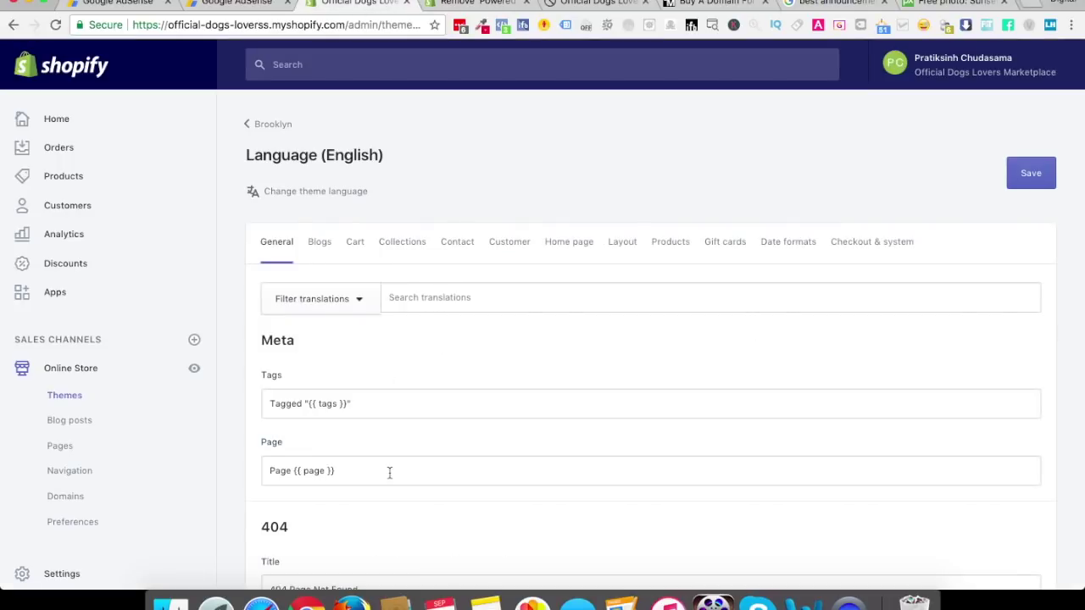
Filter translations for 'power' and clear the Powered by shopify field
scroll(390, 473, "down", 2)
left_click(434, 262)
type("powered")
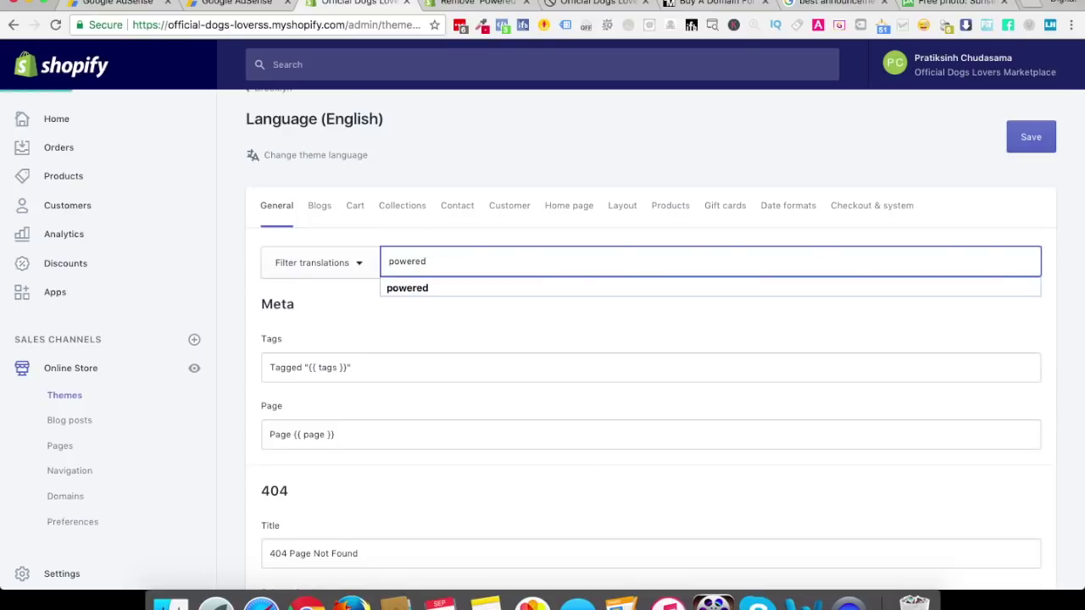
left_click(349, 325)
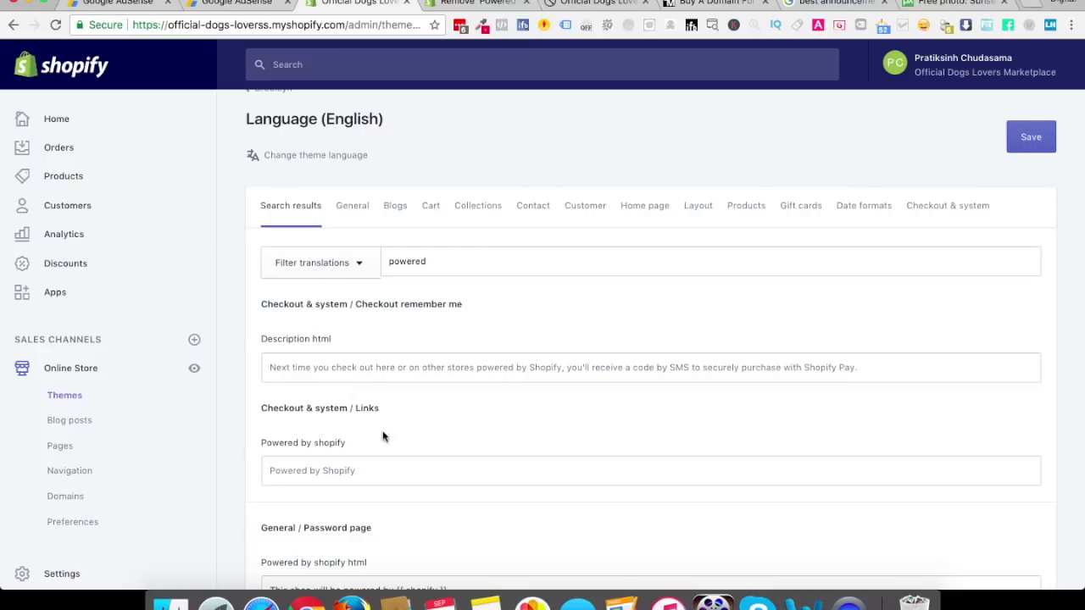
left_click(455, 4)
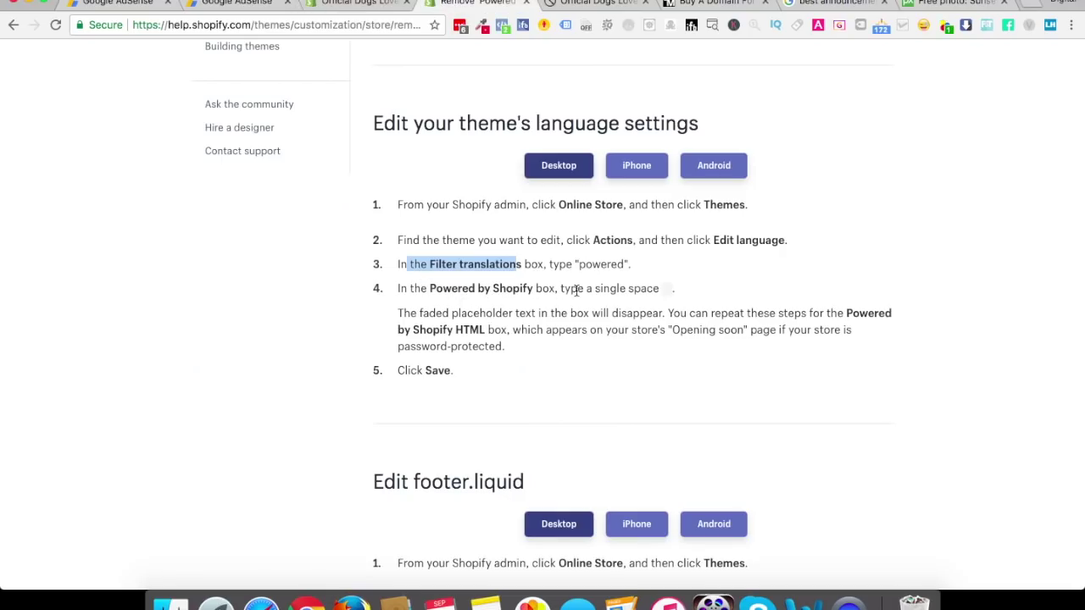
left_click(352, 5)
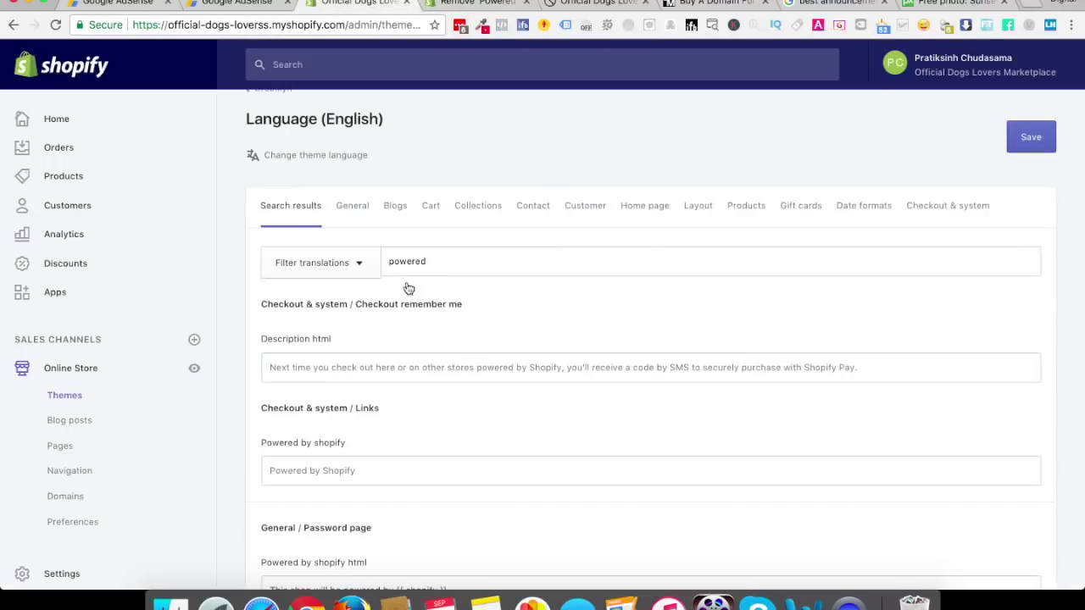
left_click(327, 473)
key("super+a")
key("BackSpace")
Save the blanked translation and view the storefront footer
left_click(464, 5)
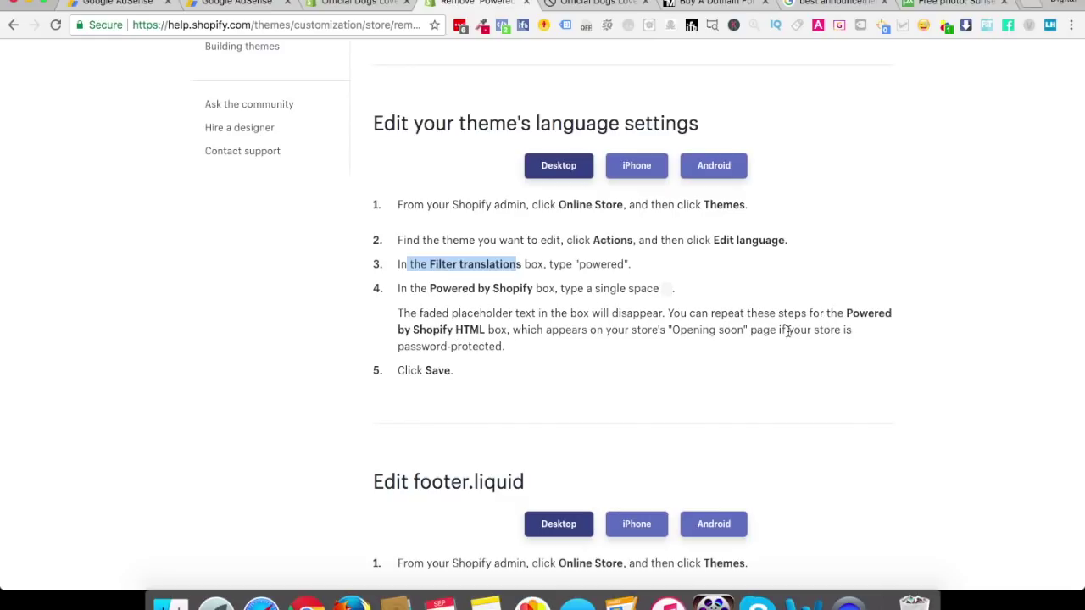
left_click_drag(410, 347, 494, 346)
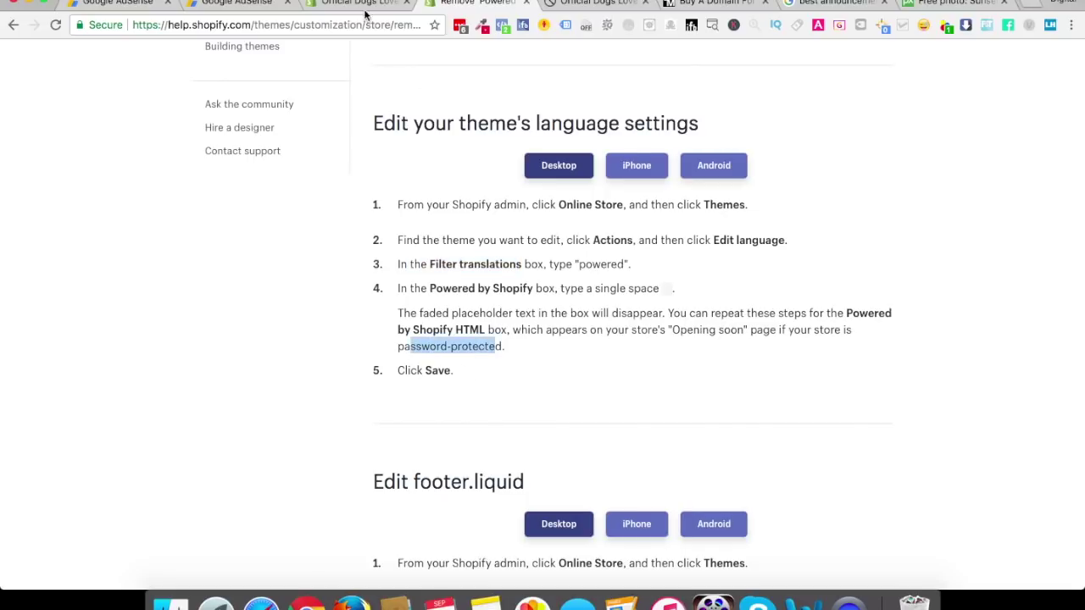
left_click(366, 7)
left_click(1036, 139)
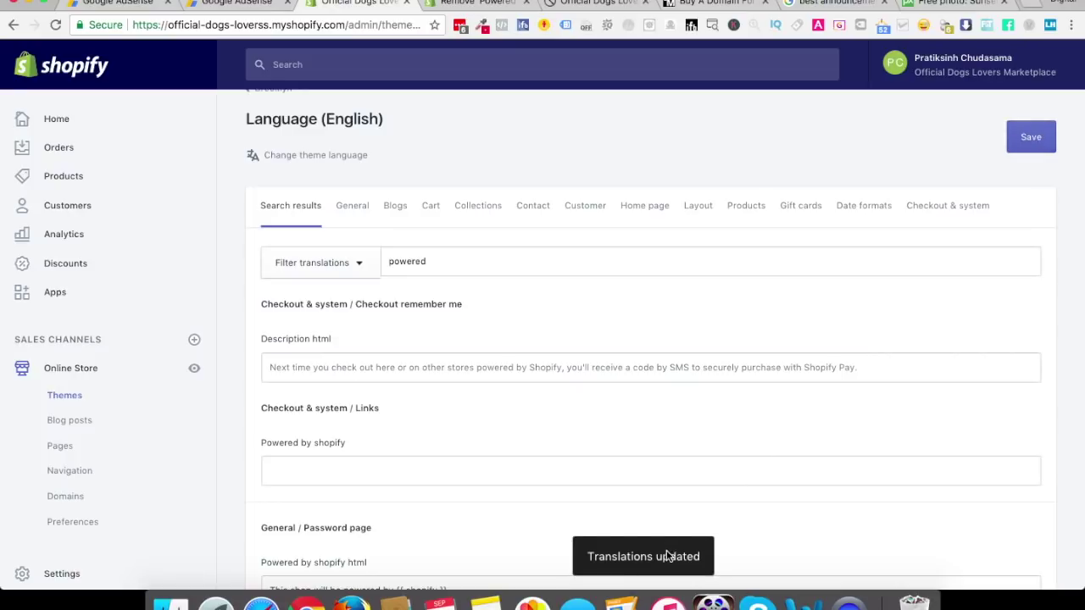
left_click(590, 7)
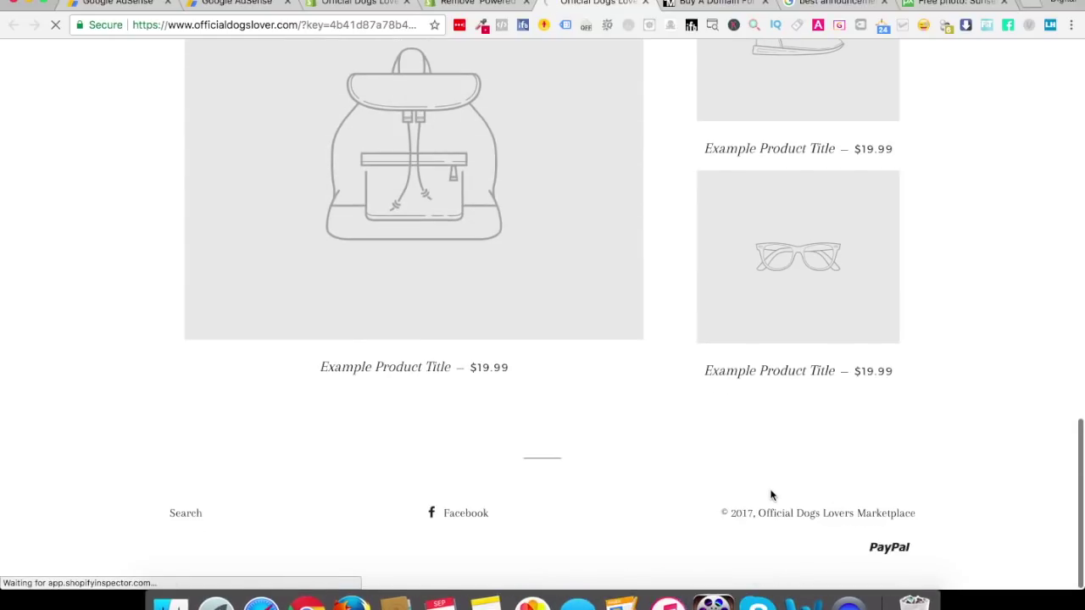
Scroll the help article down to the 'Edit footer.liquid' instructions
left_click(373, 2)
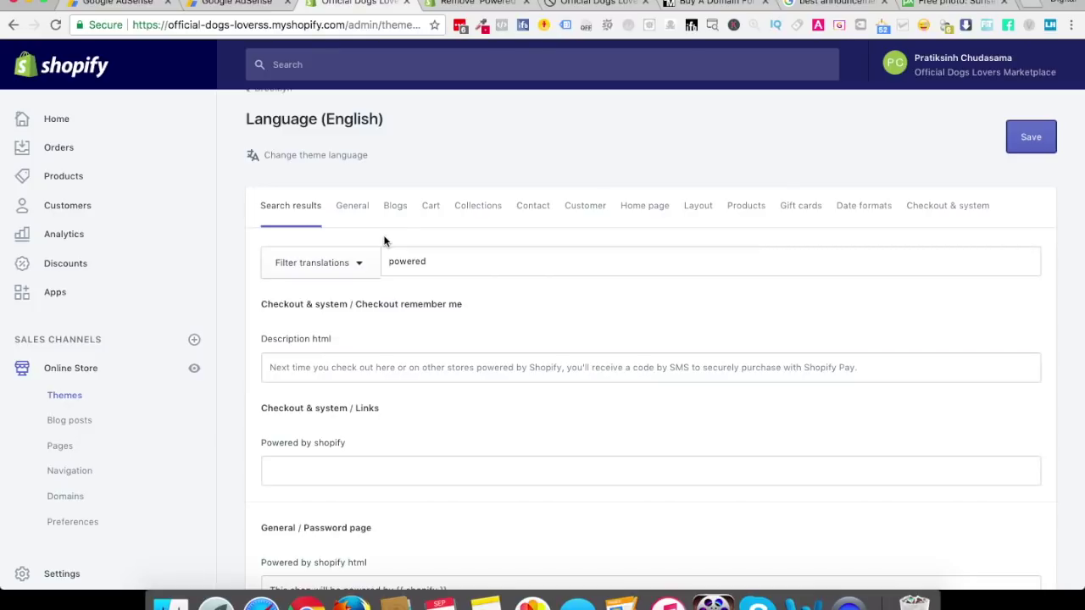
left_click(482, 5)
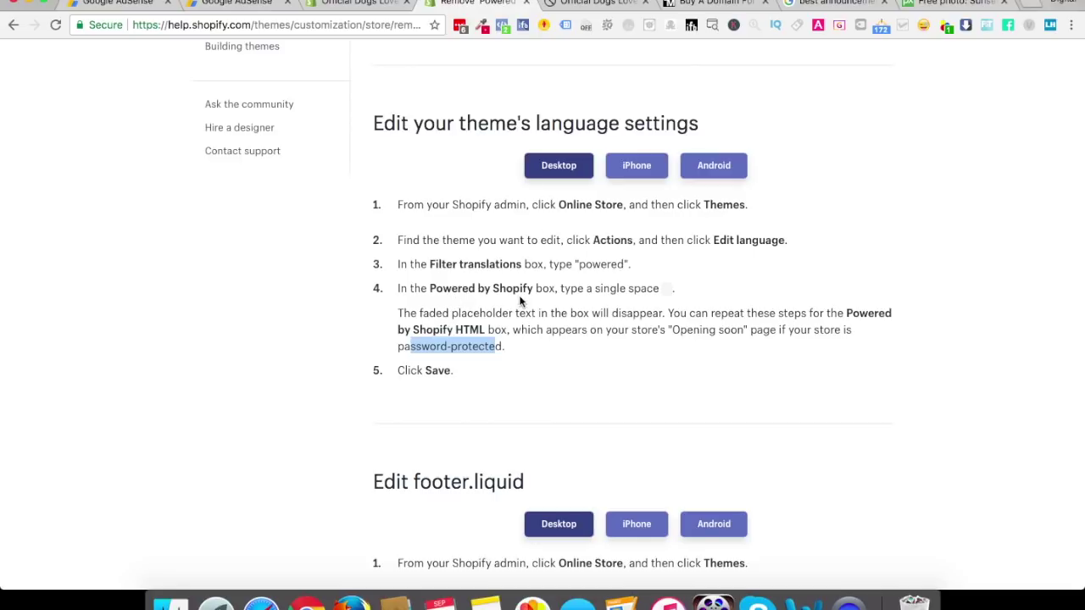
scroll(520, 302, "down", 4)
scroll(521, 301, "down", 3)
left_click_drag(414, 199, 524, 199)
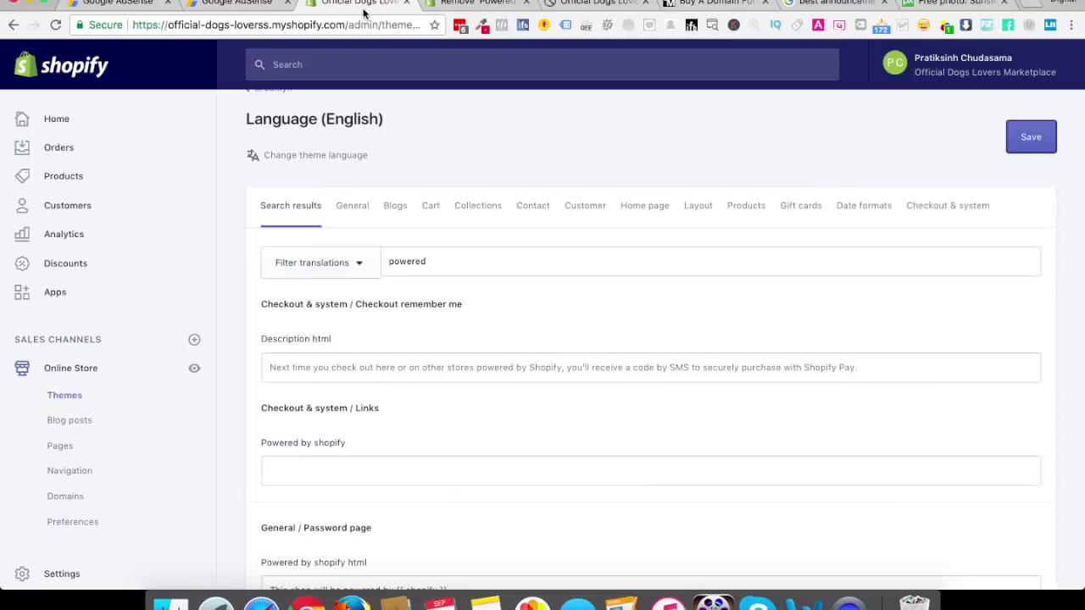
key("ctrl+shift+Tab")
Open the Brooklyn theme's code editor via Actions > Edit code
left_click(82, 396)
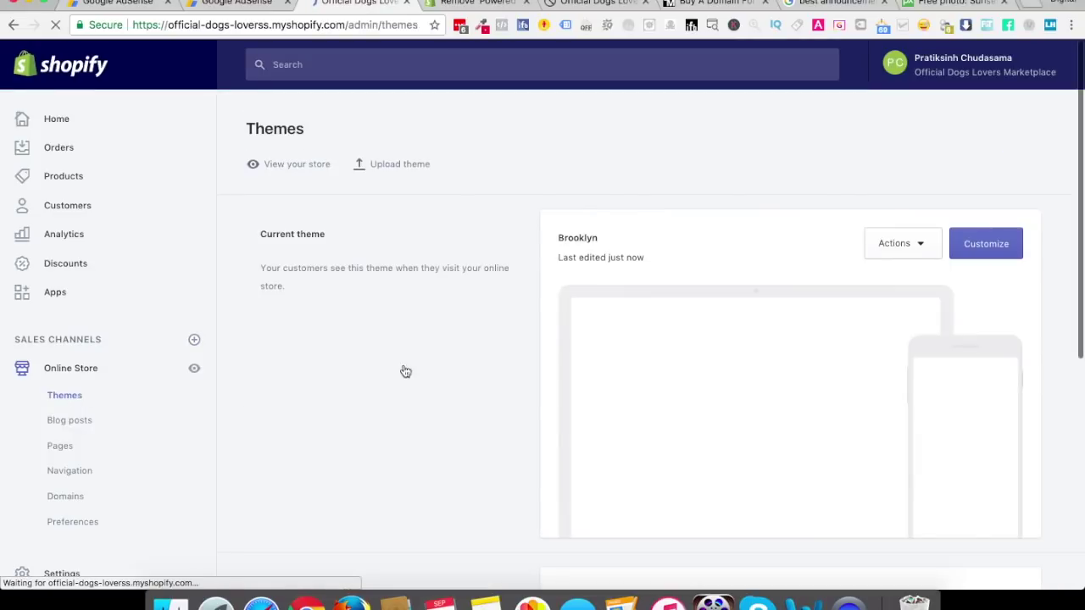
scroll(404, 368, "down", 5)
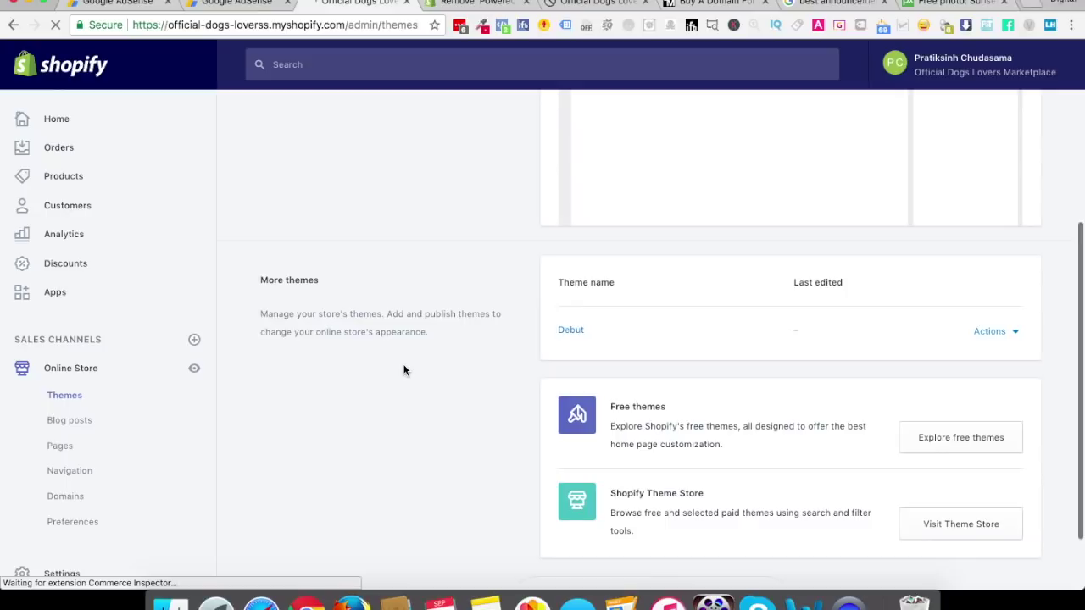
scroll(404, 367, "down", 2)
scroll(404, 368, "up", 10)
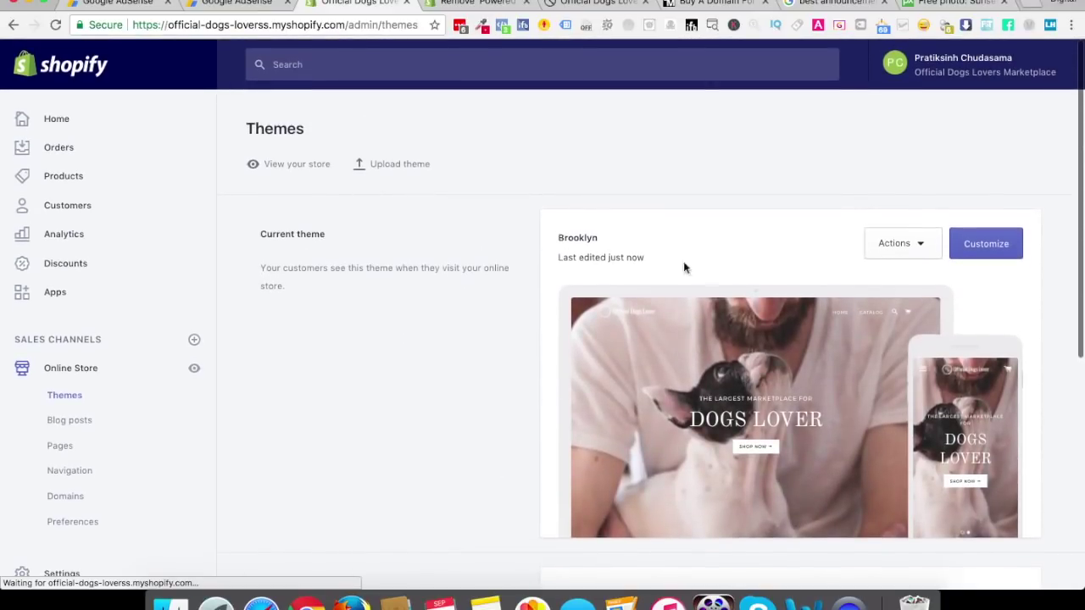
left_click(901, 244)
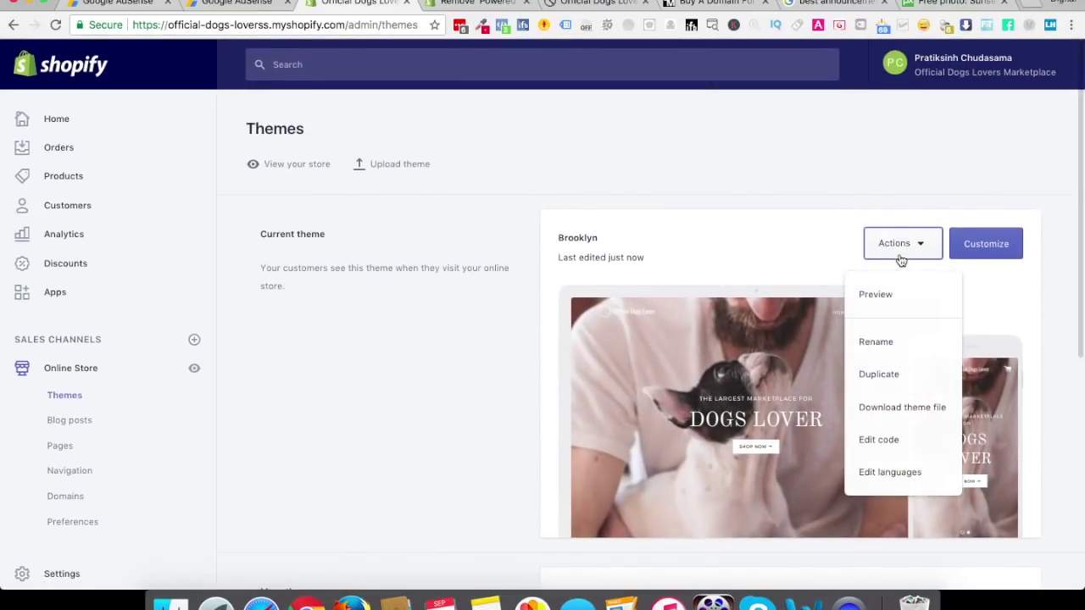
left_click(881, 452)
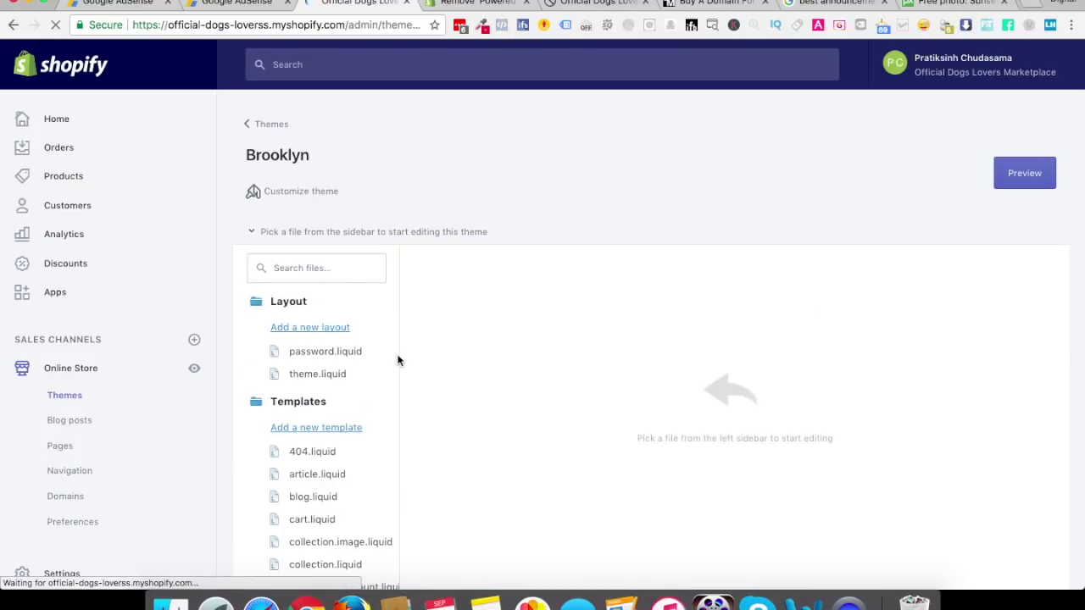
scroll(381, 519, "down", 3)
scroll(380, 517, "up", 3)
Open footer.liquid by filtering 'foote' and find 'powered' in its code
left_click(315, 267)
type("foote")
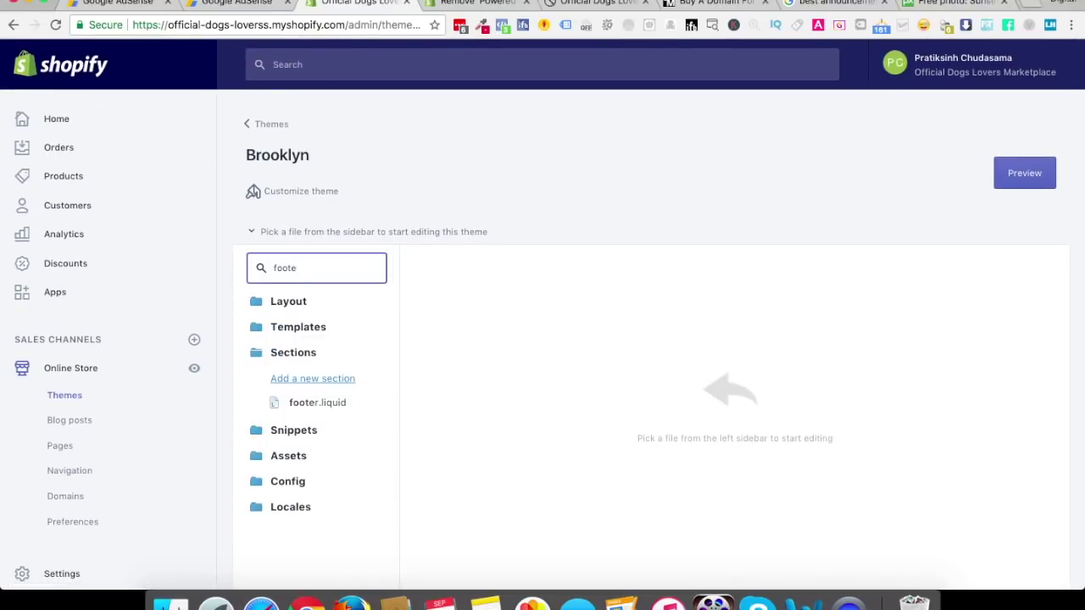
left_click(312, 409)
left_click(705, 360)
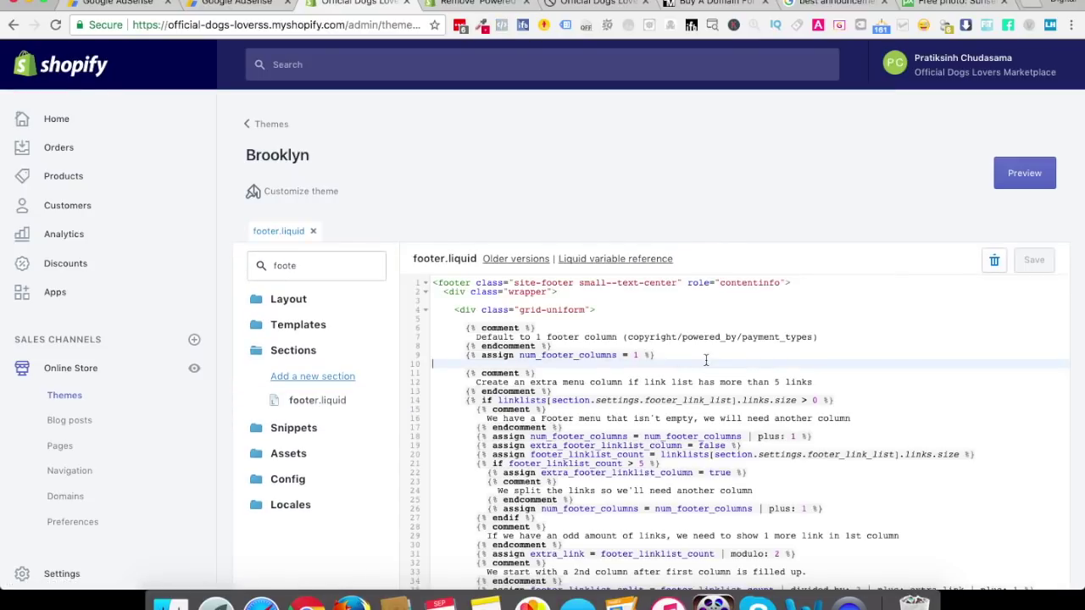
key("super+f")
type("powered")
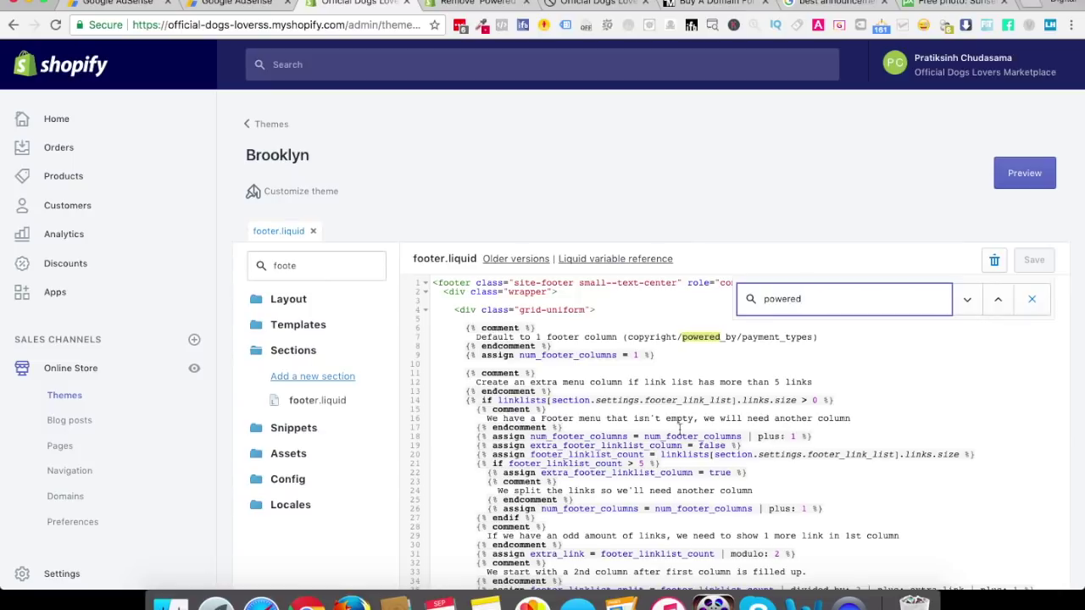
left_click(778, 166)
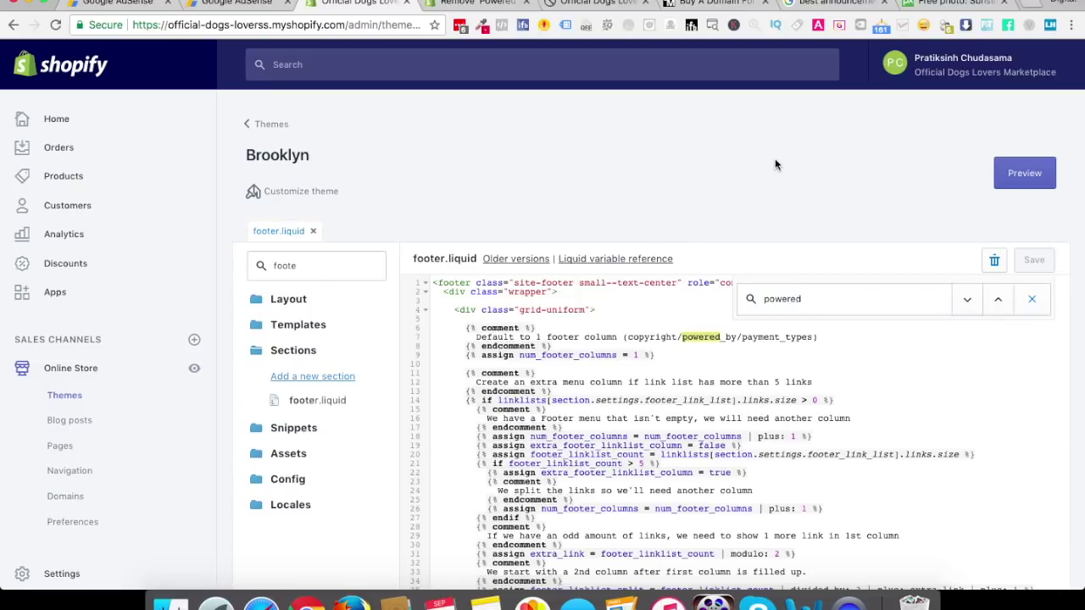
Return to the Themes page and close the help article tab
left_click(254, 124)
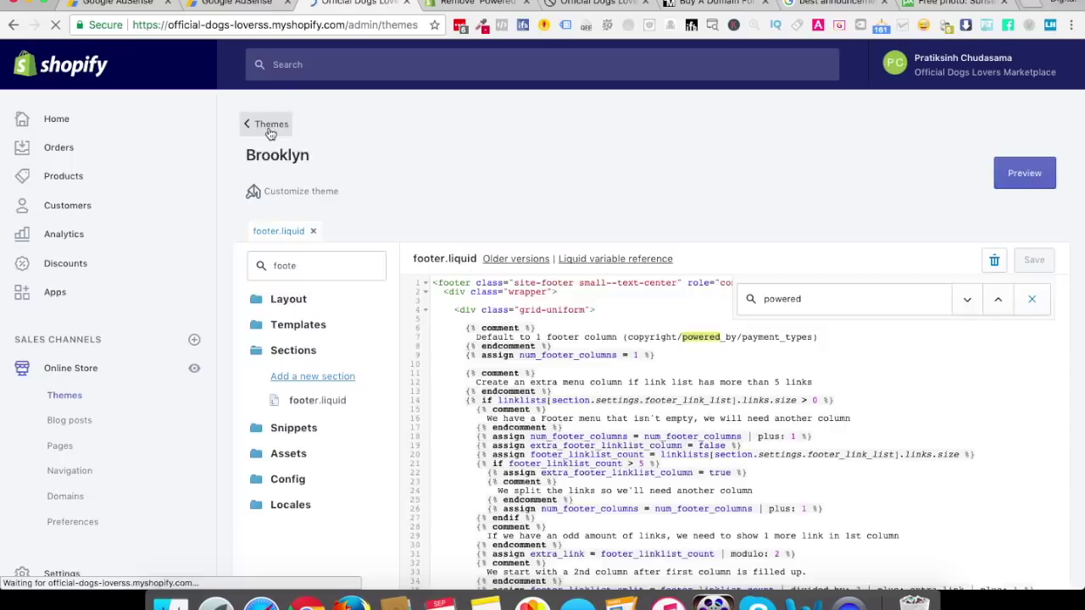
left_click(910, 251)
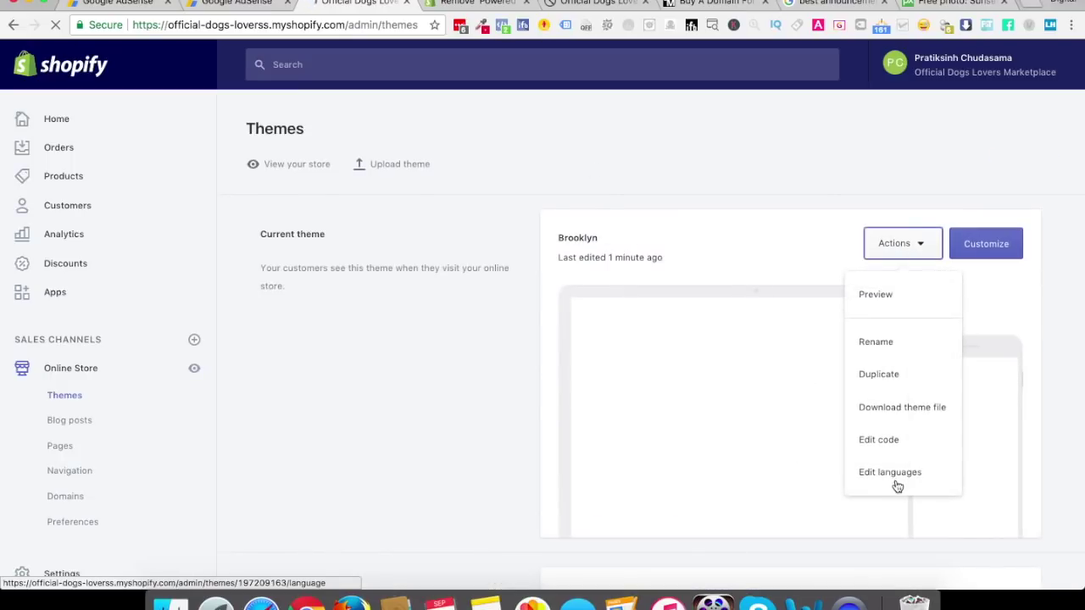
left_click(386, 319)
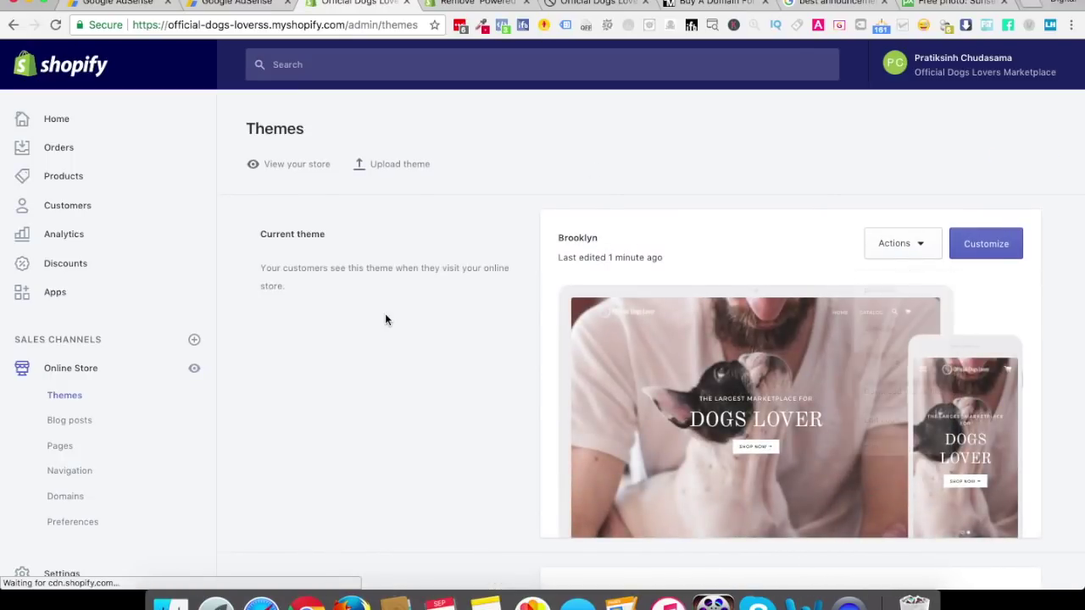
left_click(476, 4)
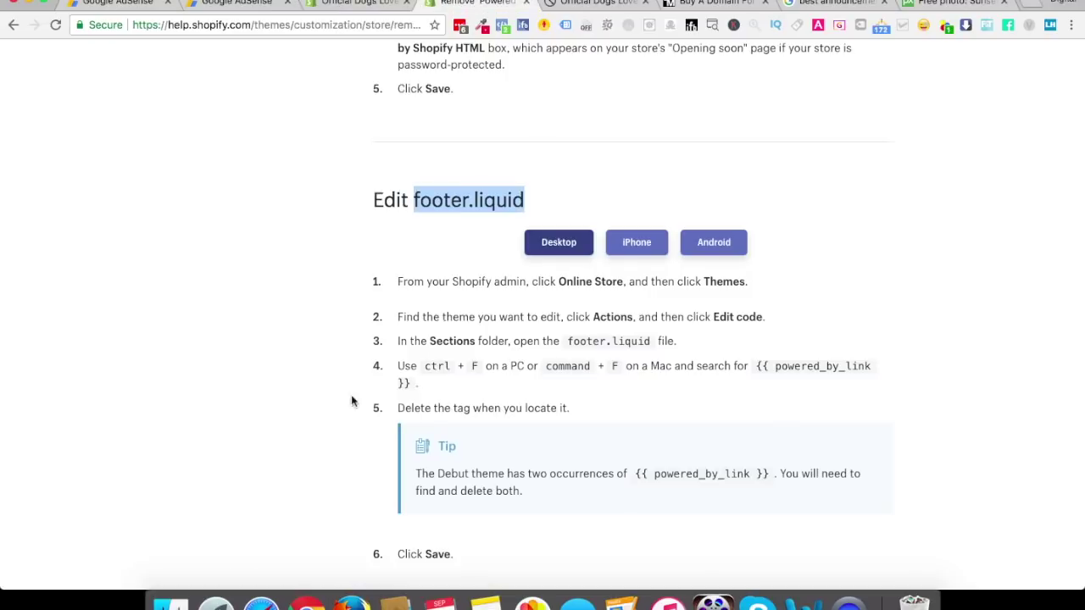
scroll(354, 379, "down", 2)
scroll(351, 414, "down", 5)
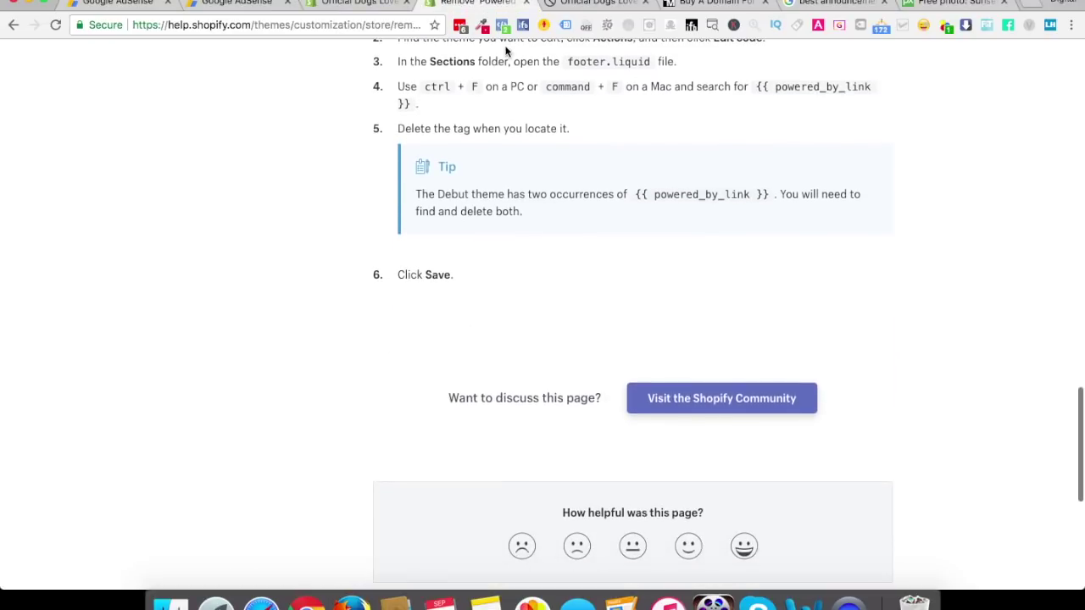
left_click(526, 4)
left_click(361, 4)
scroll(763, 352, "down", 5)
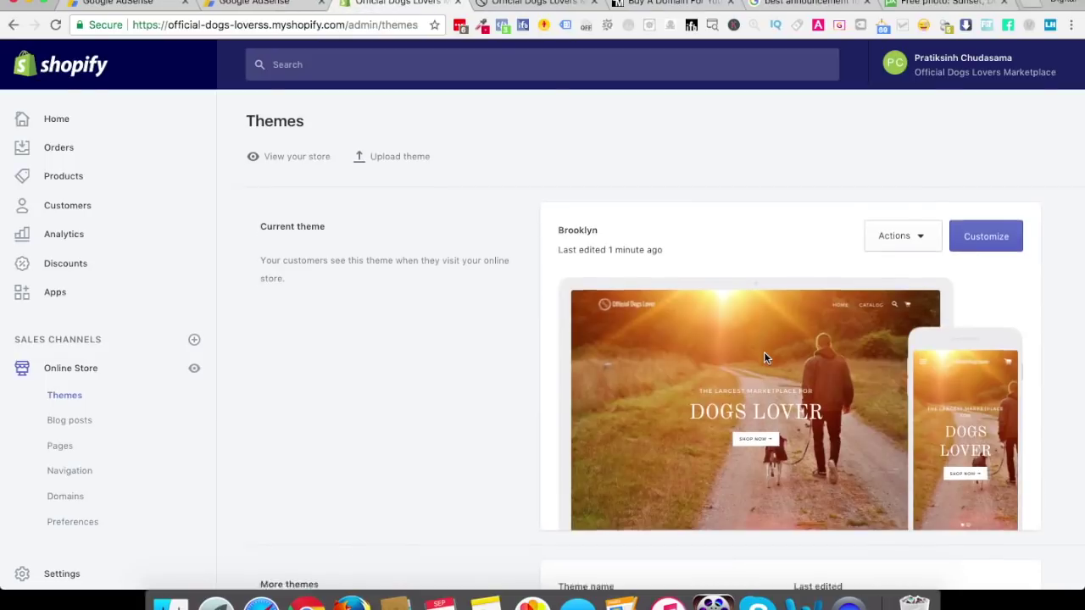
left_click(534, 4)
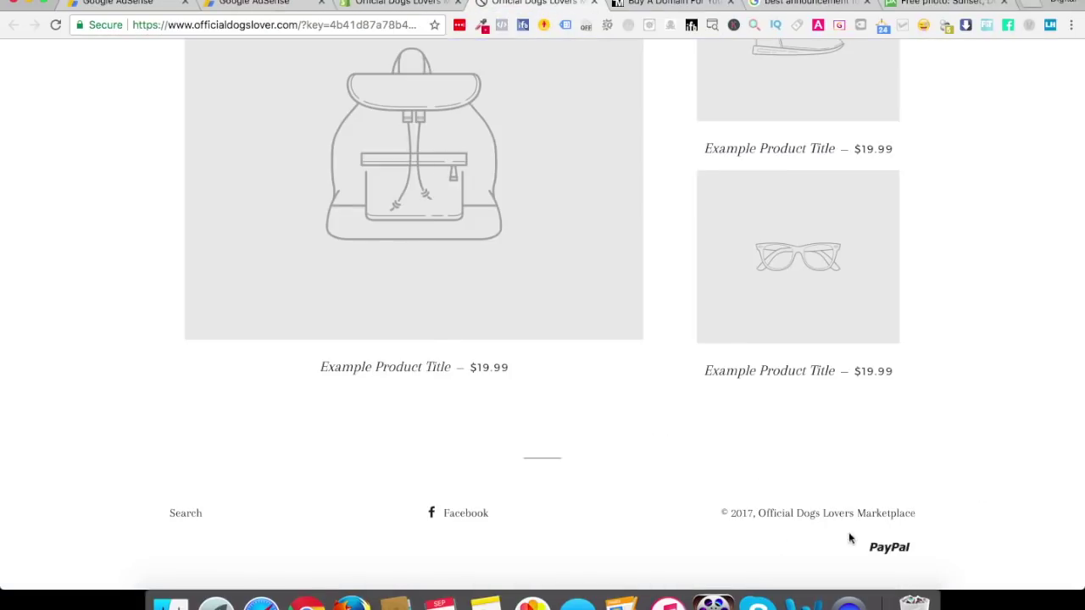
left_click_drag(727, 512, 918, 514)
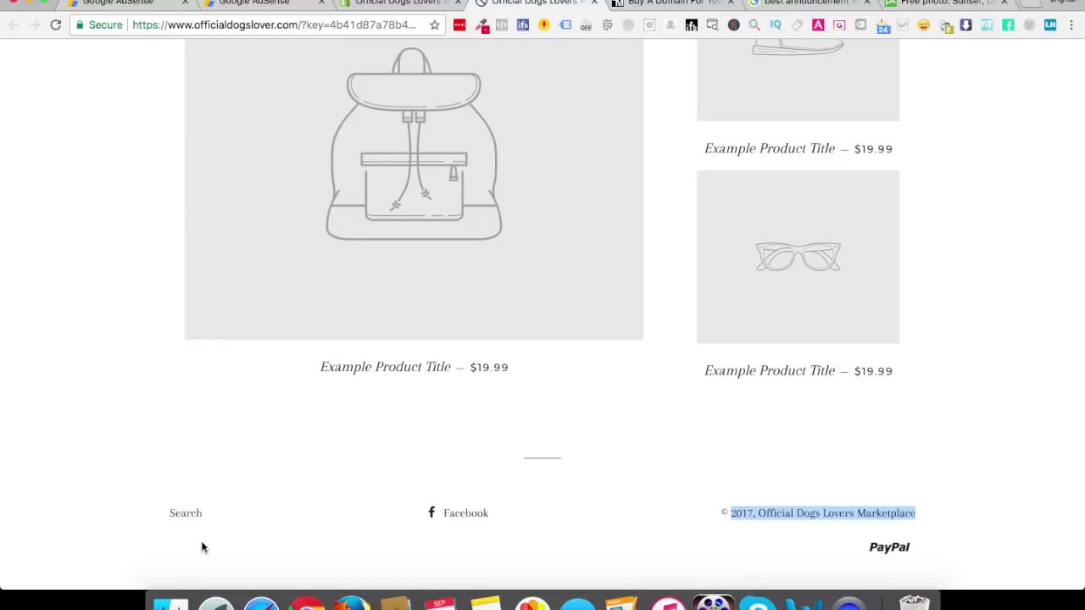
left_click(413, 3)
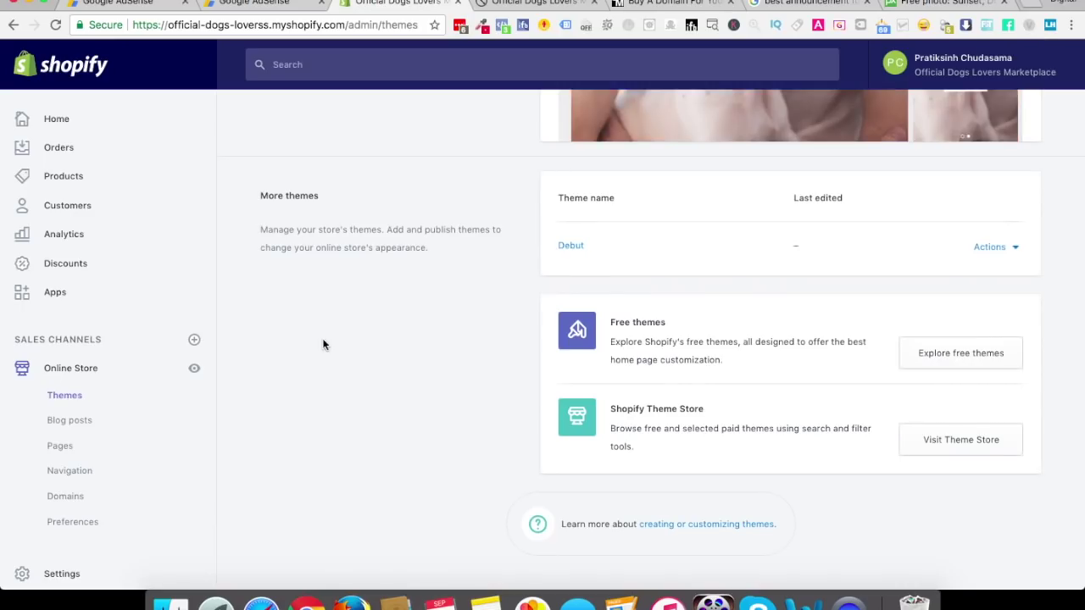
scroll(322, 344, "down", 2)
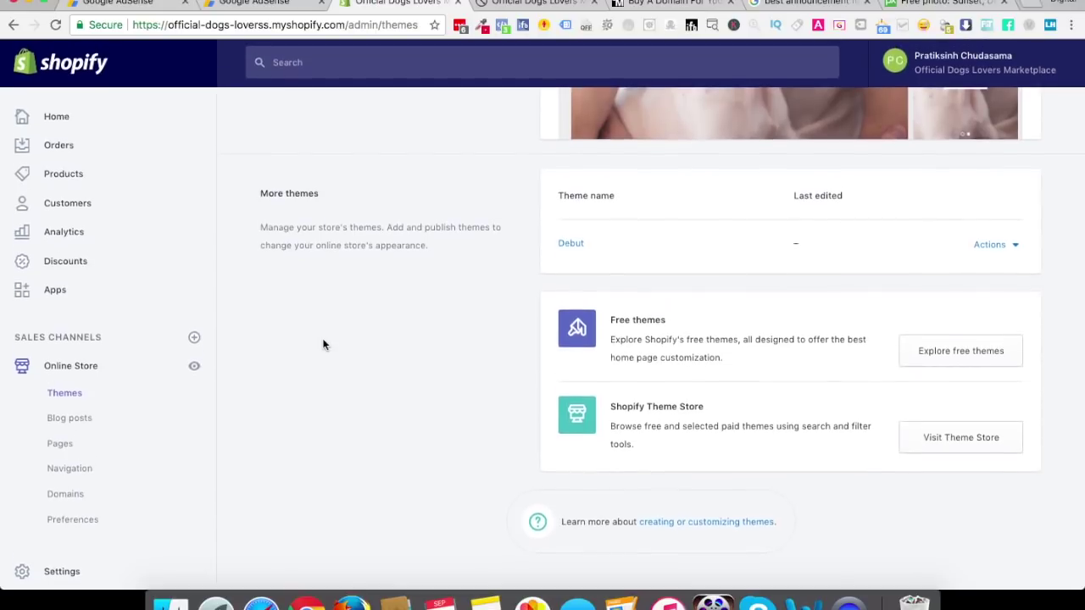
Set the homepage title to 'Official Dogs Lover' in Online Store Preferences
left_click(61, 522)
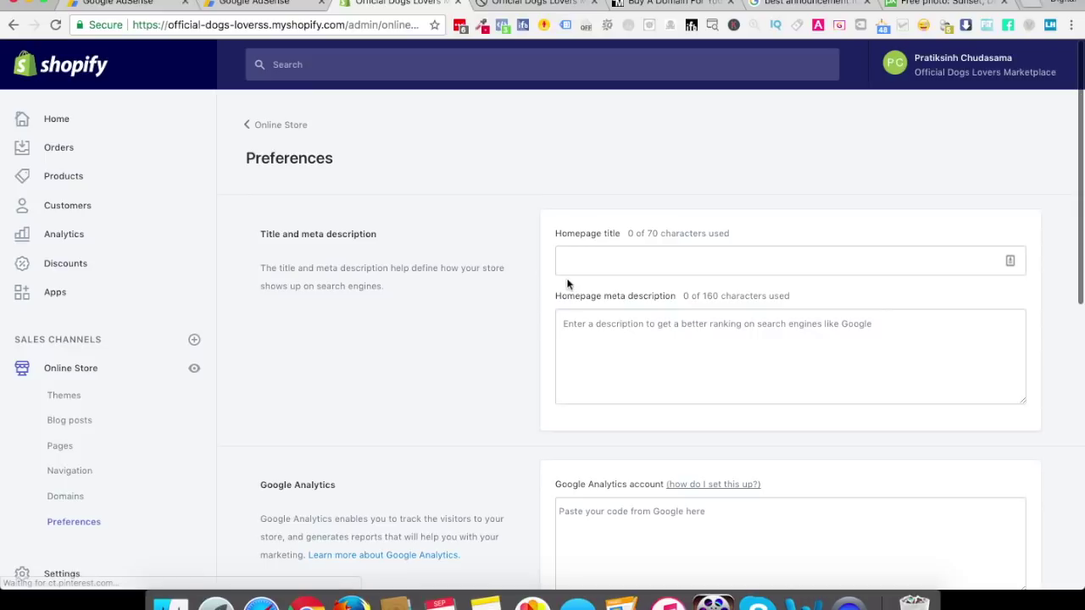
left_click(596, 250)
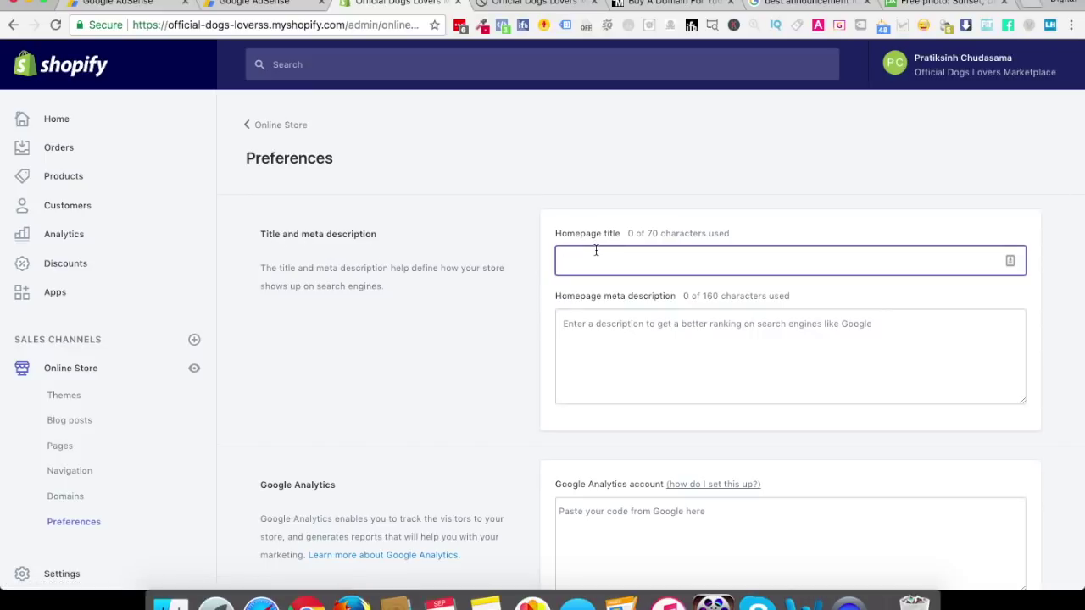
type("The Largest")
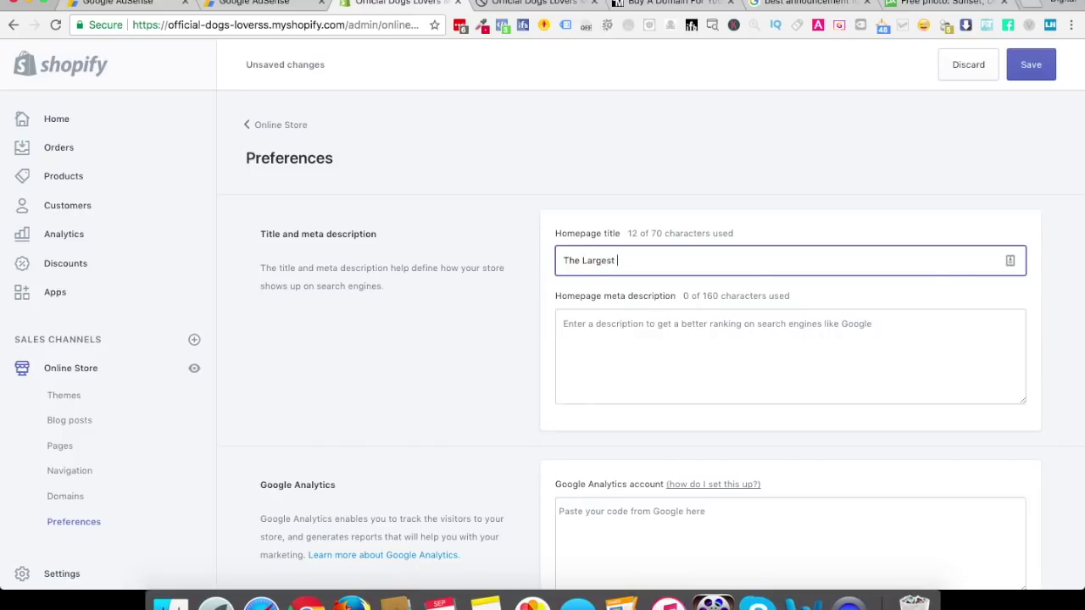
key("super+a")
type("Officia")
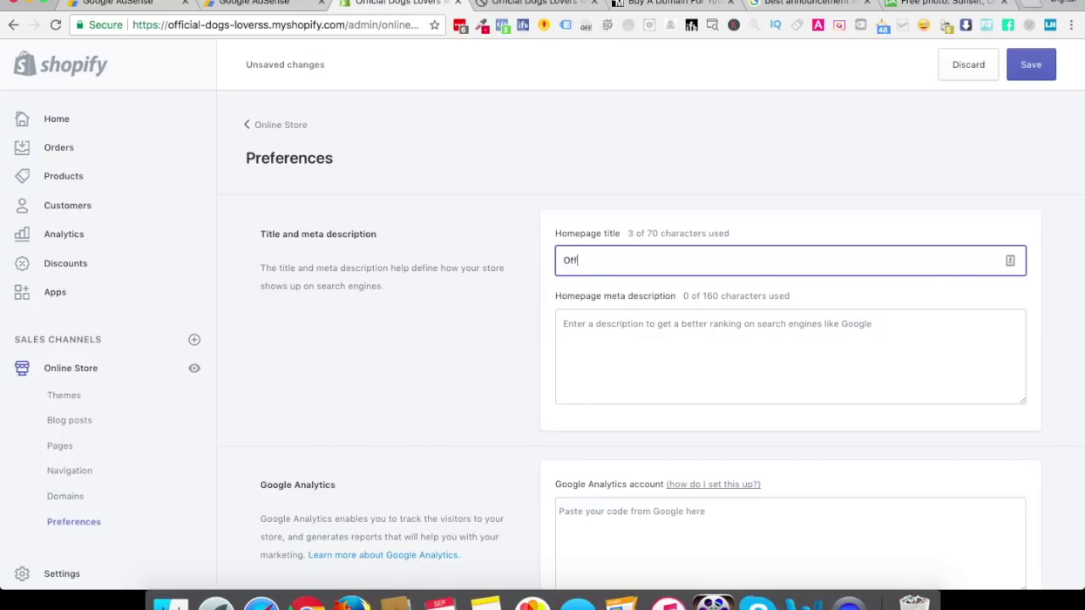
type("l Dogs ")
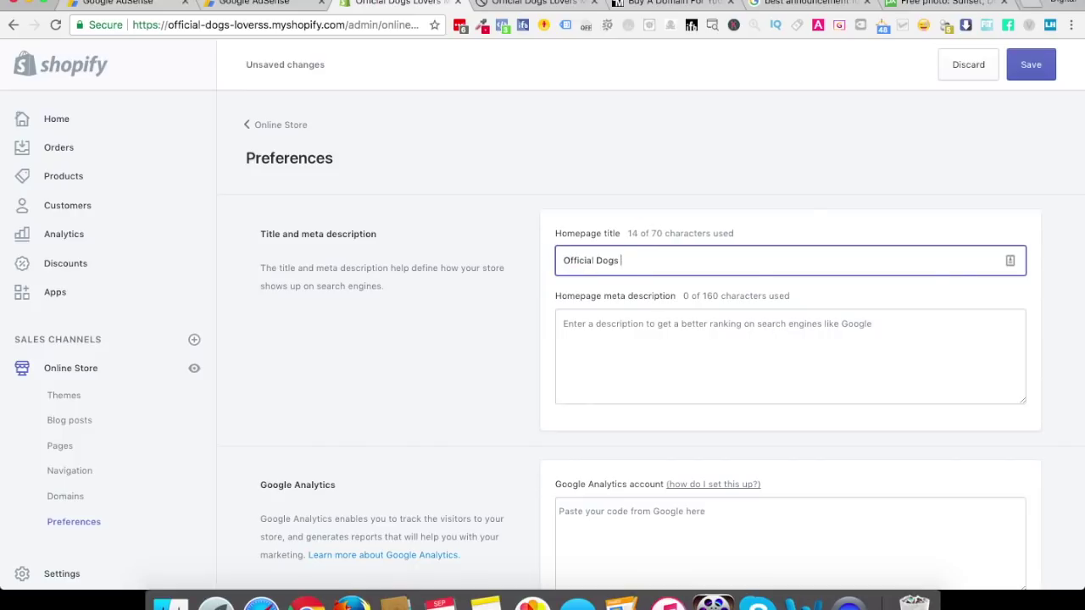
type("Lover")
Enter the meta description 'The Largest Marketplace for Dogs Lover online', dismissing system notifications
left_click(563, 324)
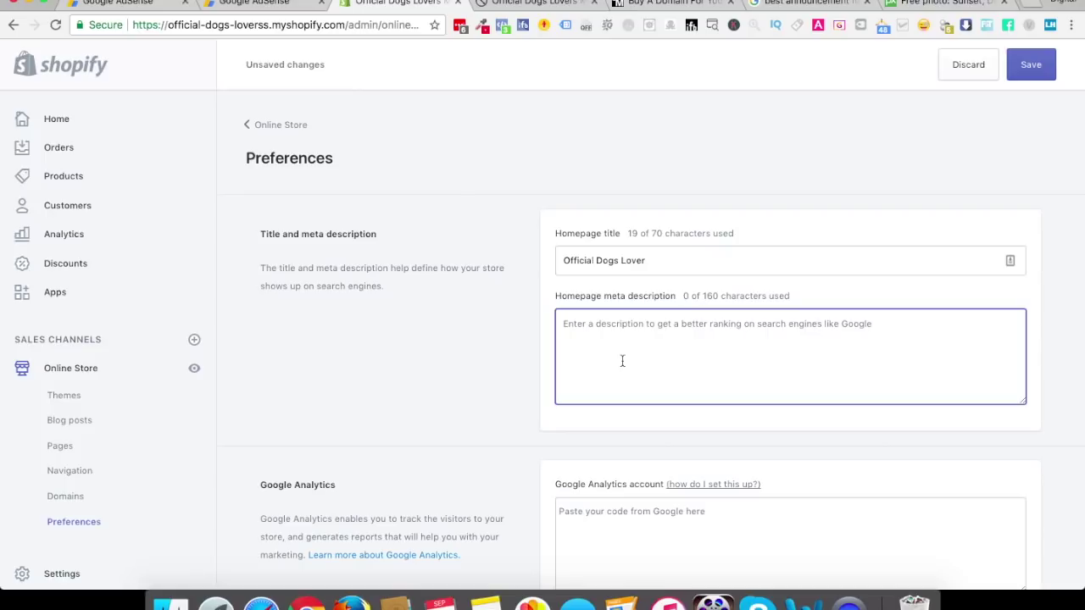
type("The Larges")
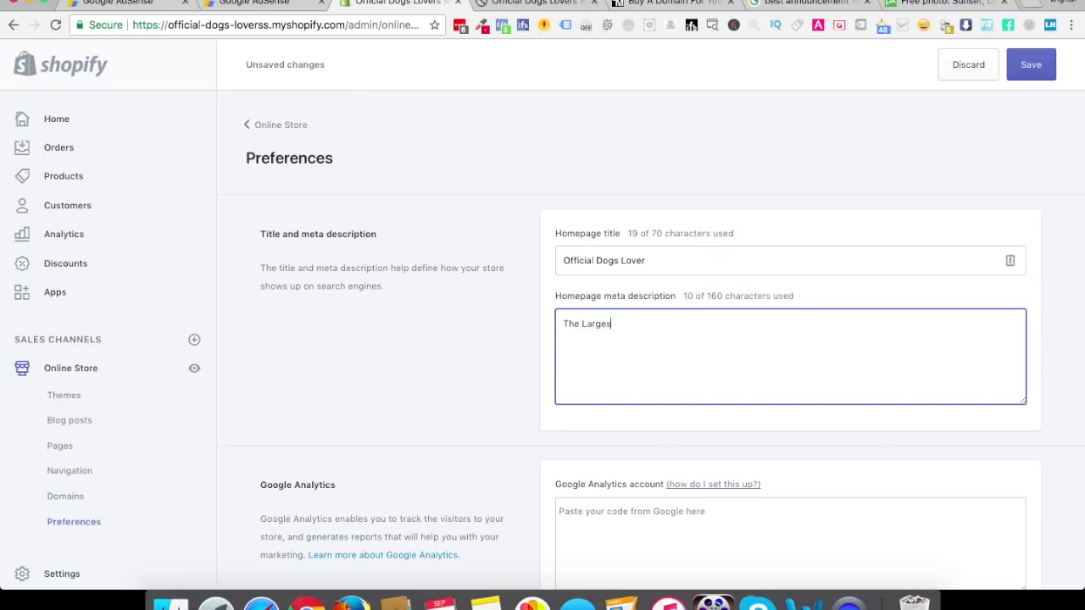
type("t Marketplace for")
left_click(1043, 34)
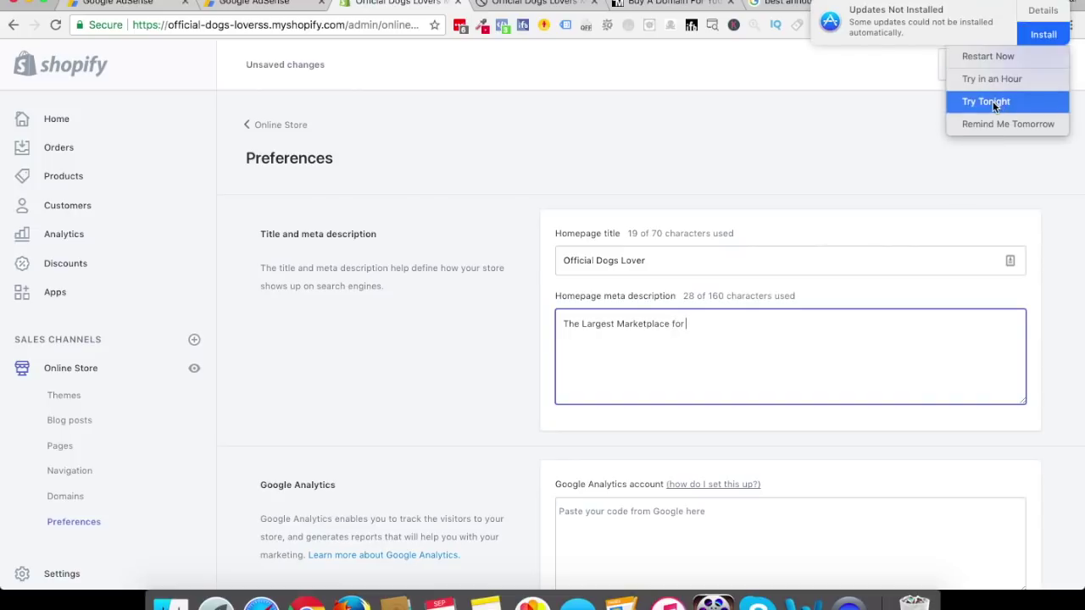
left_click(992, 101)
type("Dogs Lover")
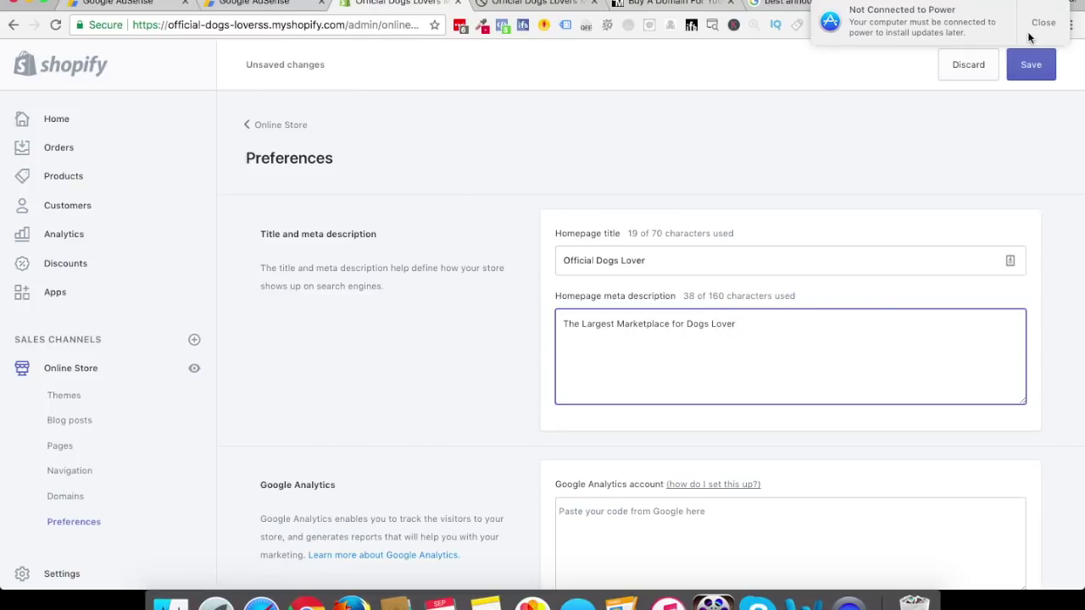
left_click(1028, 37)
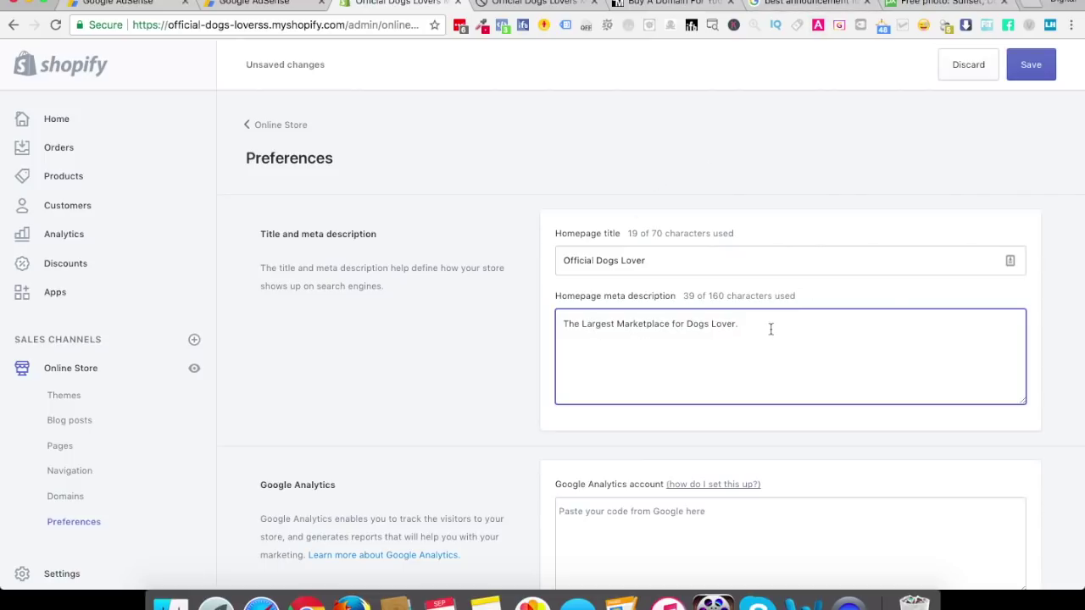
key("Left")
type("online")
scroll(771, 329, "down", 1)
scroll(419, 399, "down", 4)
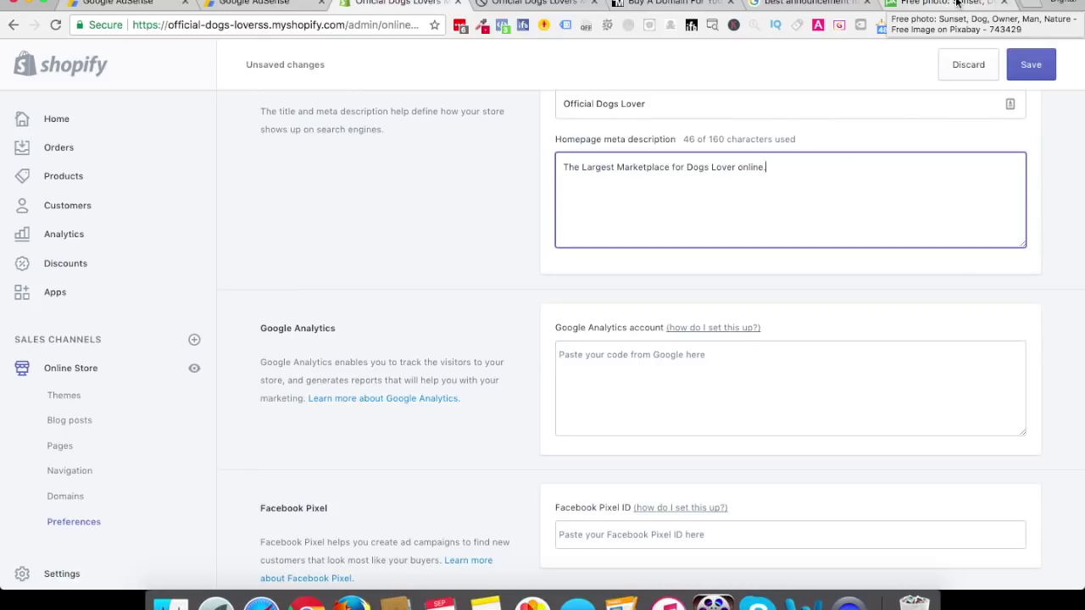
Load Google Analytics from the browser's address bar and open it in a new tab
left_click(957, 3)
left_click(373, 28)
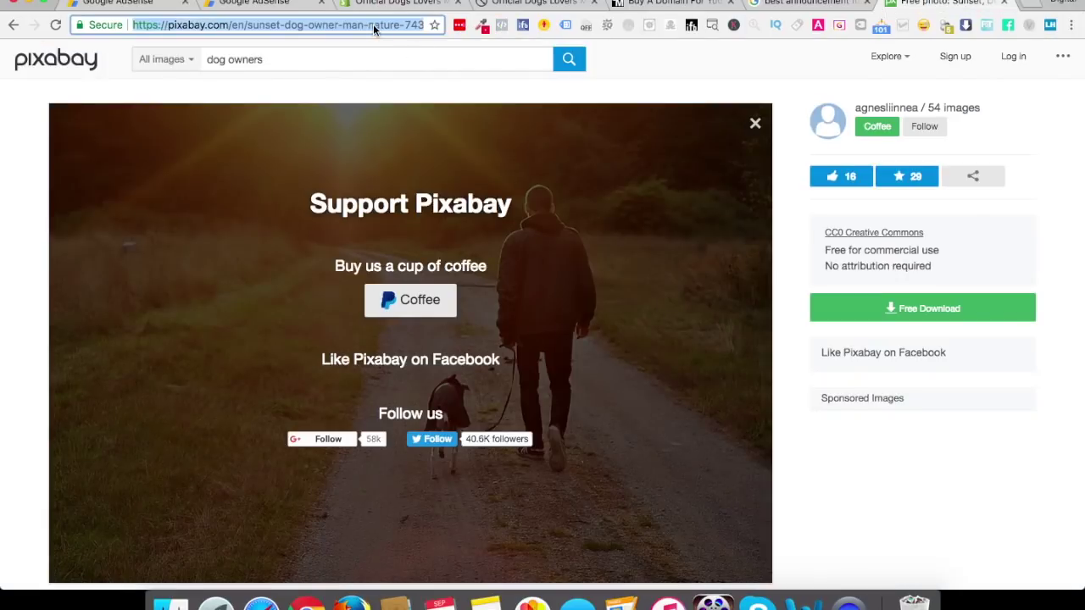
type("google.com/a")
key("BackSpace")
key("BackSpace")
type("analytics")
key("Return")
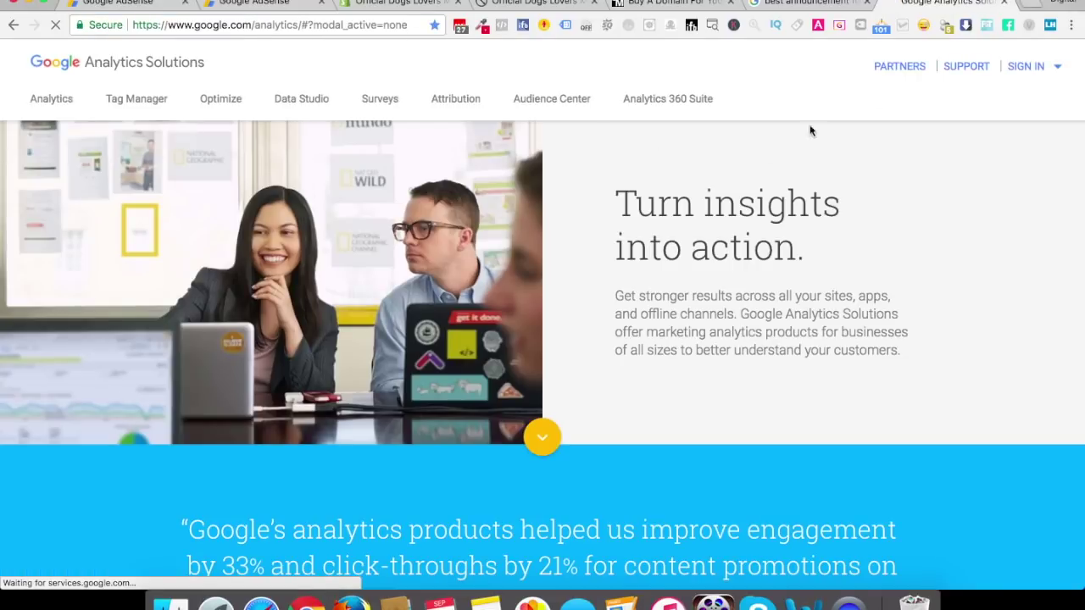
left_click(1031, 73)
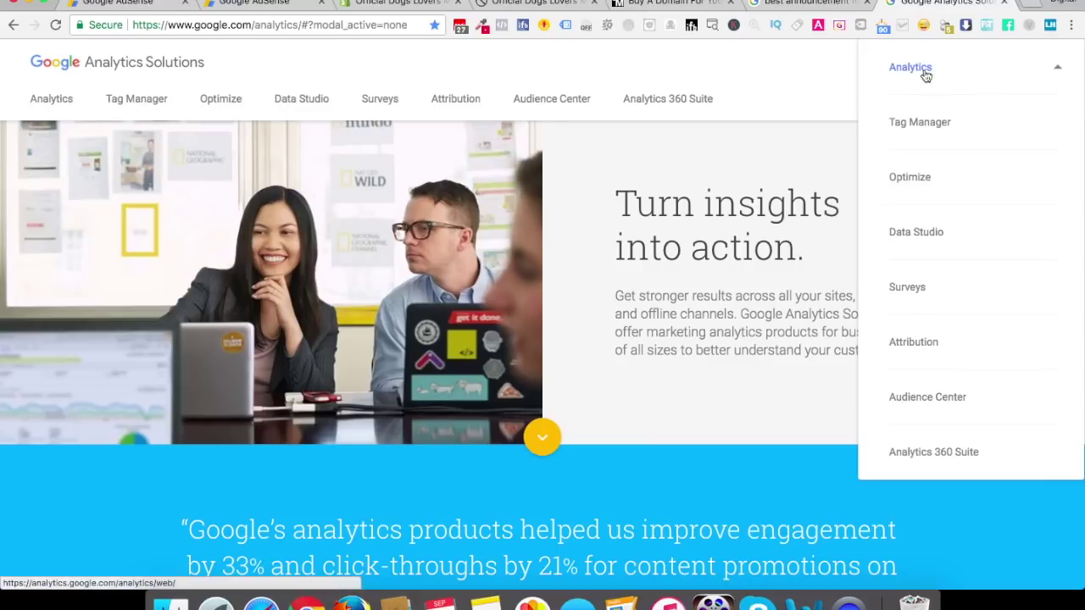
left_click(932, 76)
left_click(884, 4)
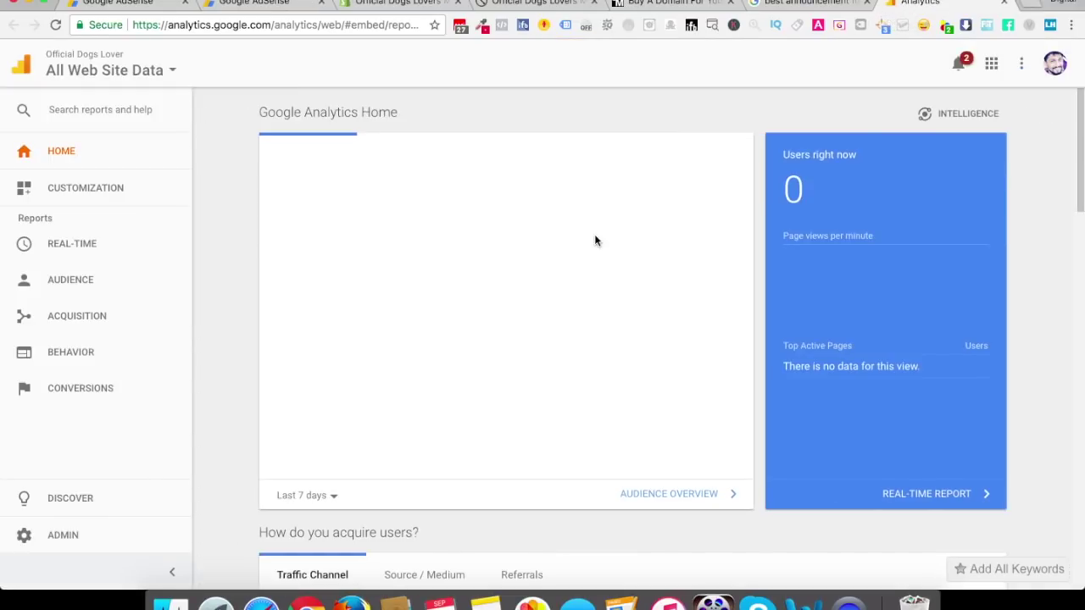
Copy the Official Dogs Lover property's tracking code from Admin > Tracking Info
left_click(60, 536)
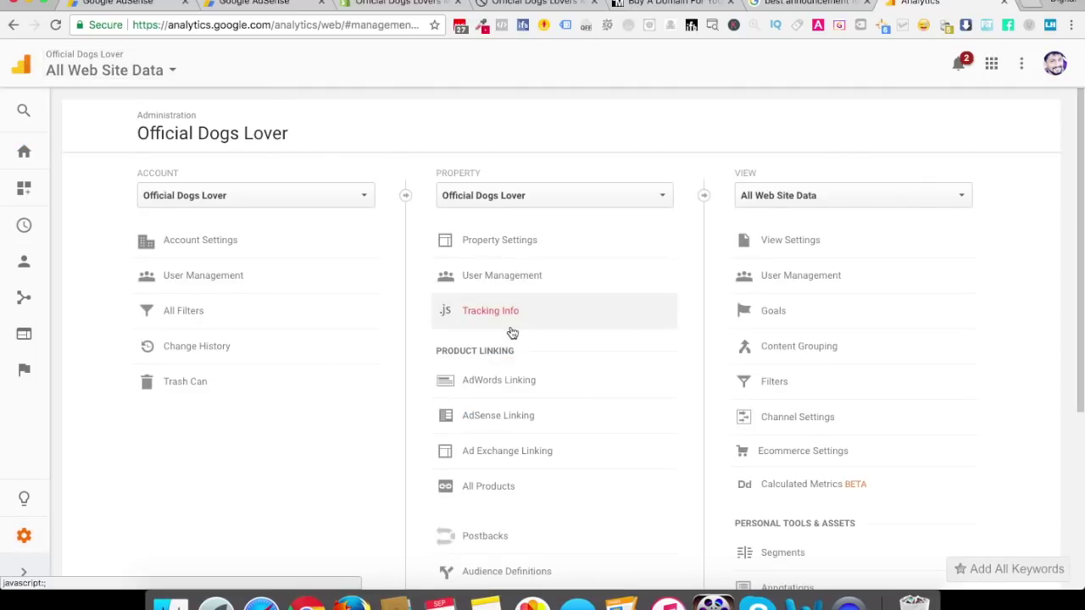
left_click(503, 320)
left_click(502, 337)
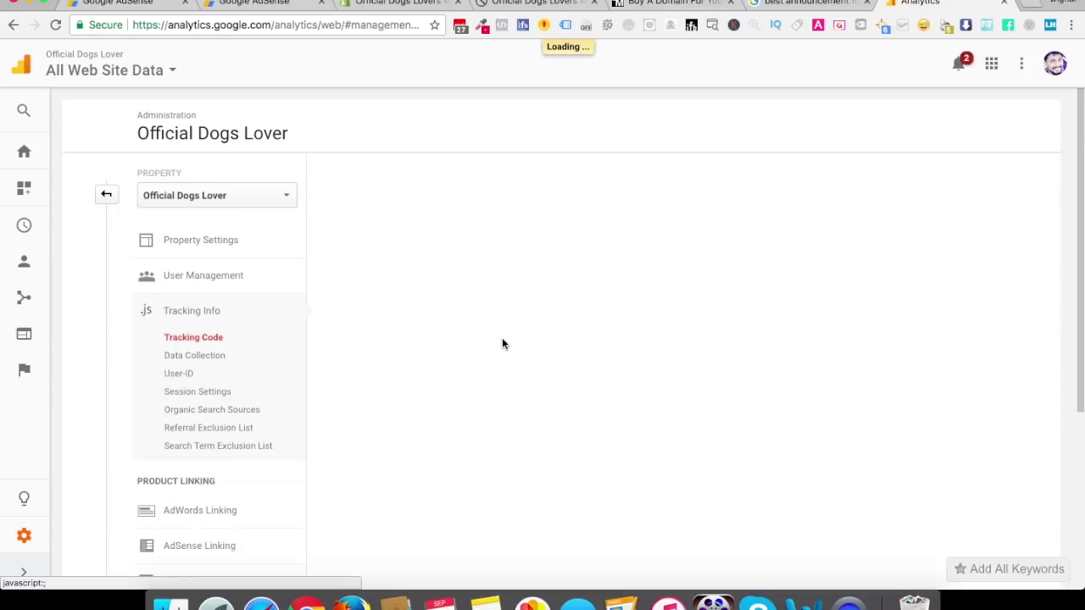
left_click(509, 373)
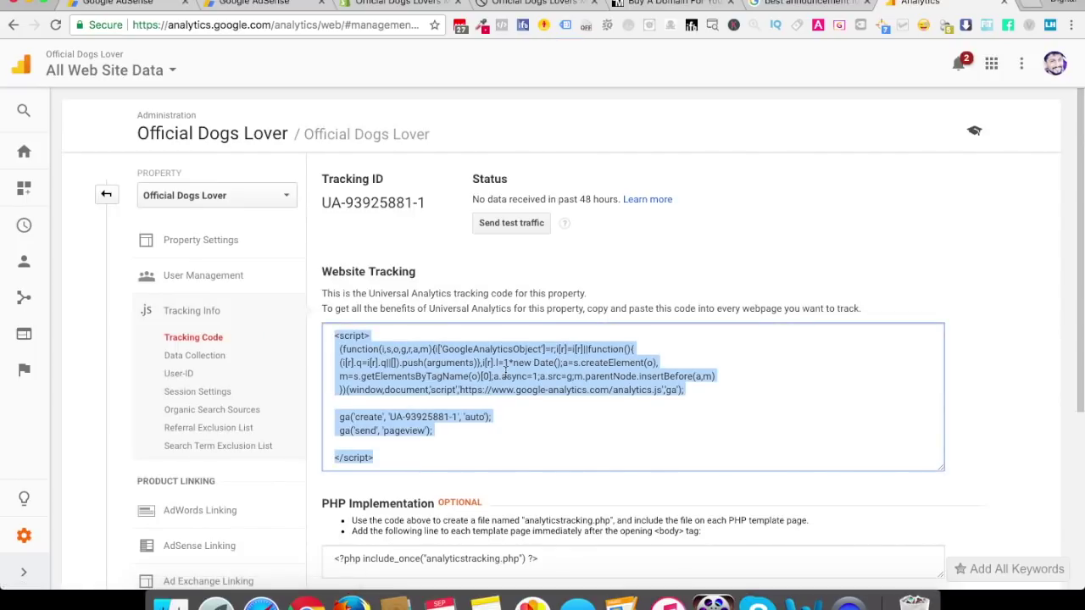
key("ctrl+c")
left_click(399, 3)
Paste the Google Analytics tracking code into the store's Google Analytics field
left_click(693, 394)
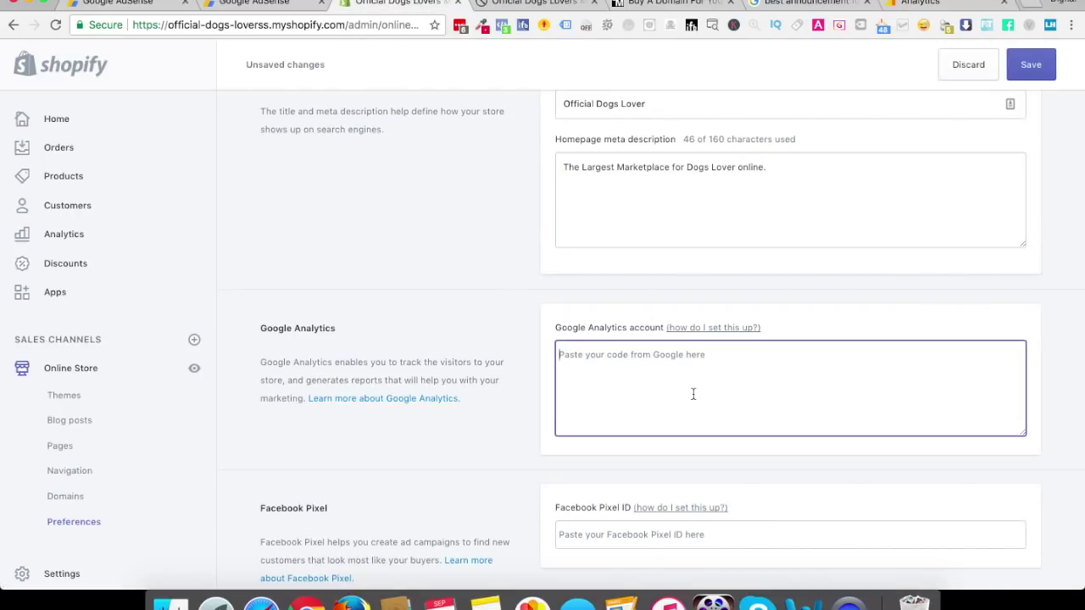
key("ctrl+v")
scroll(447, 421, "down", 5)
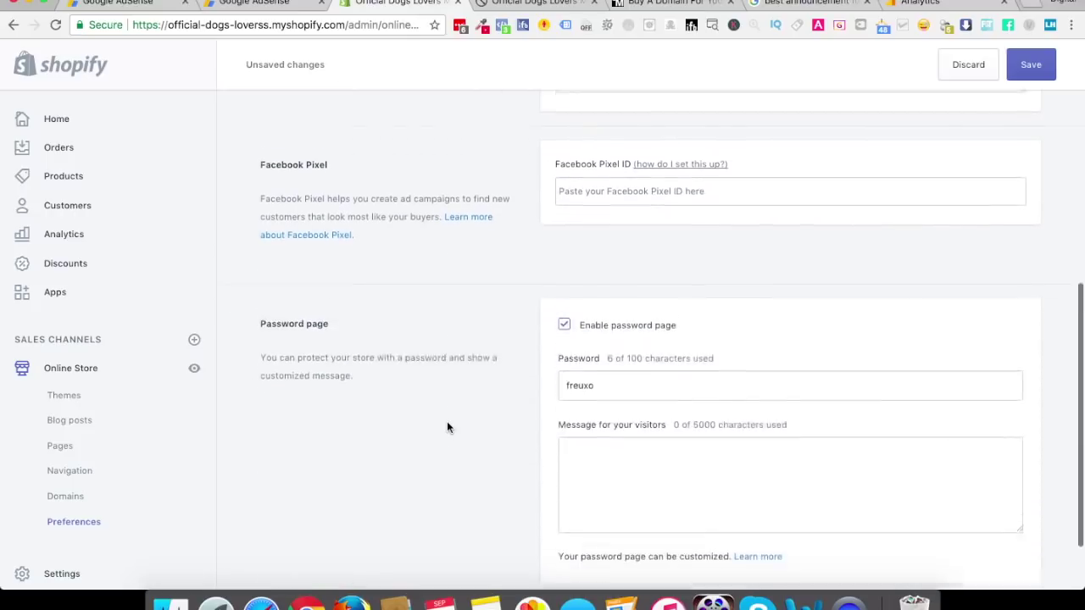
scroll(508, 211, "up", 1)
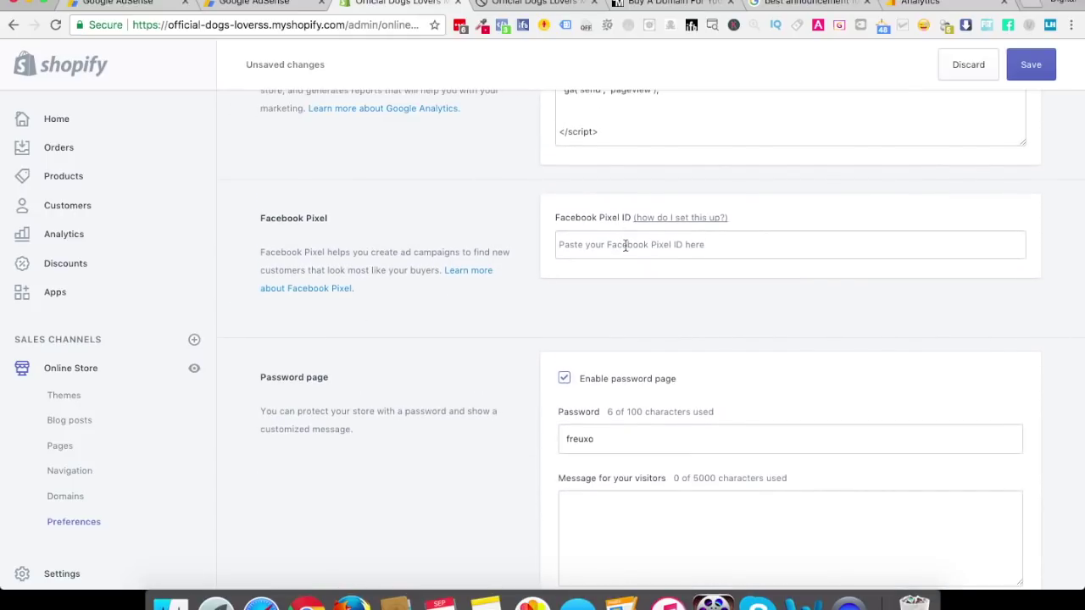
scroll(605, 396, "down", 1)
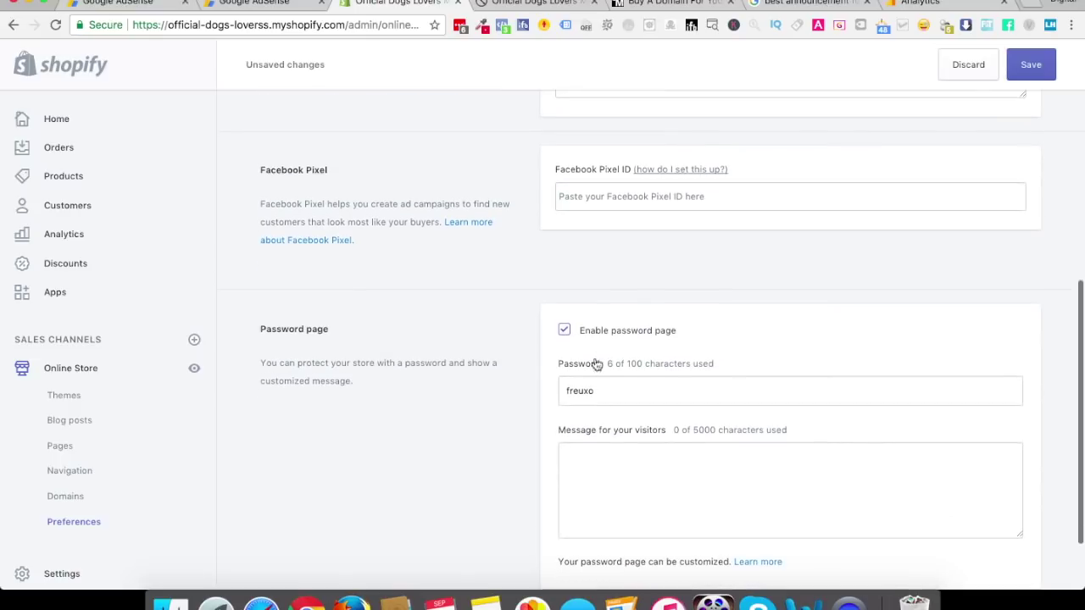
Disable the password page, delete the store password, and save the preferences
left_click(566, 331)
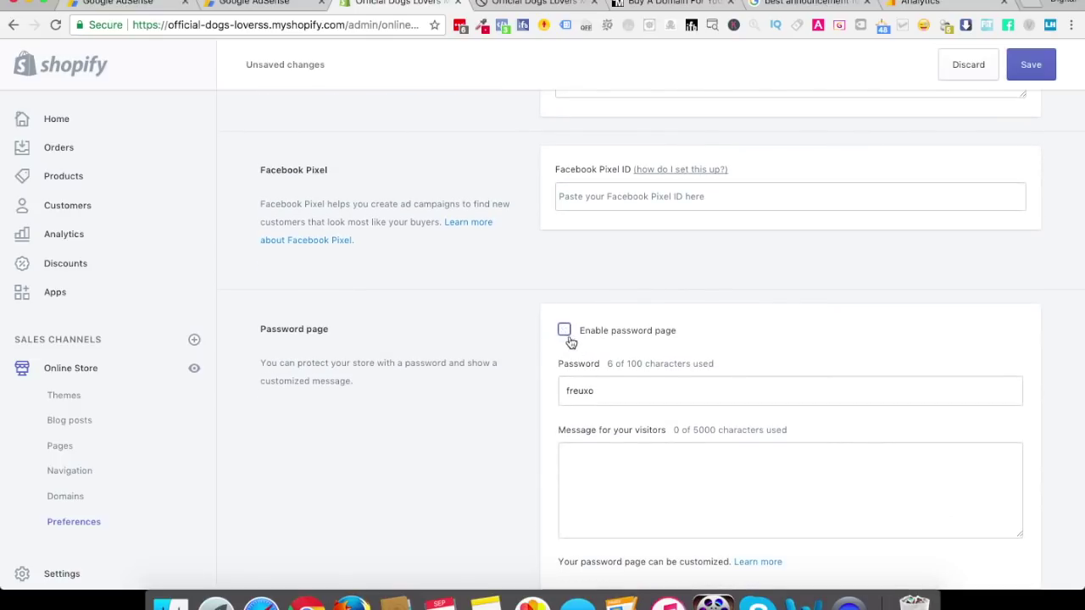
double_click(595, 386)
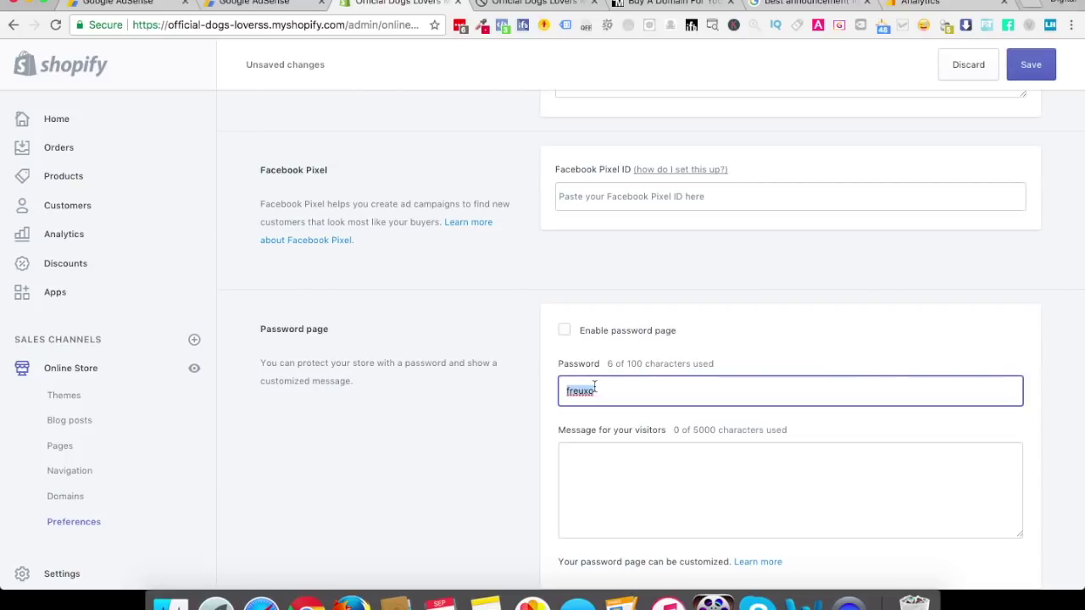
key("BackSpace")
scroll(479, 439, "down", 2)
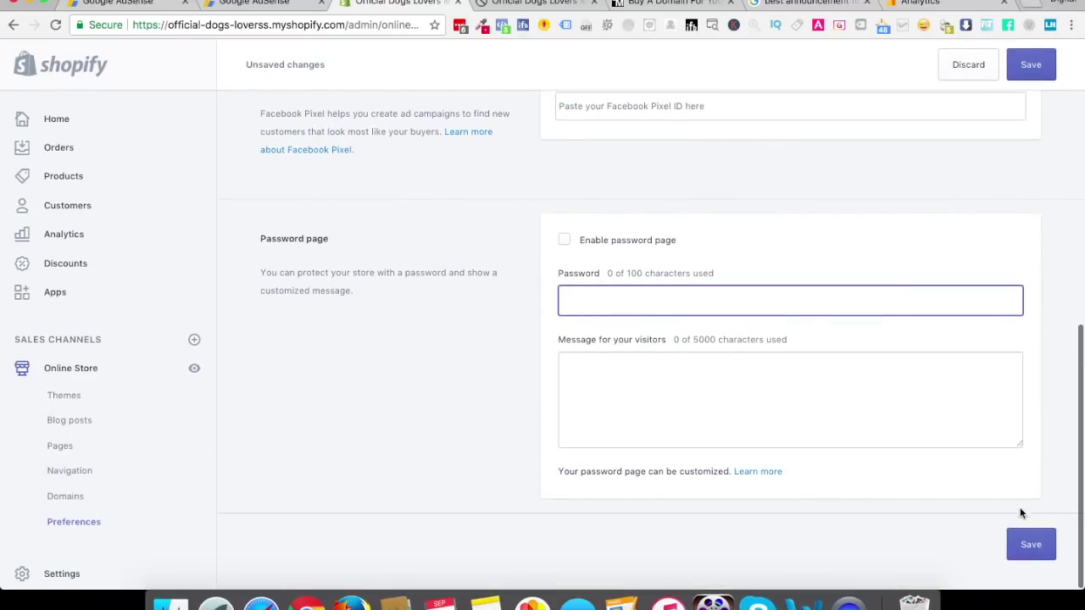
left_click(1030, 548)
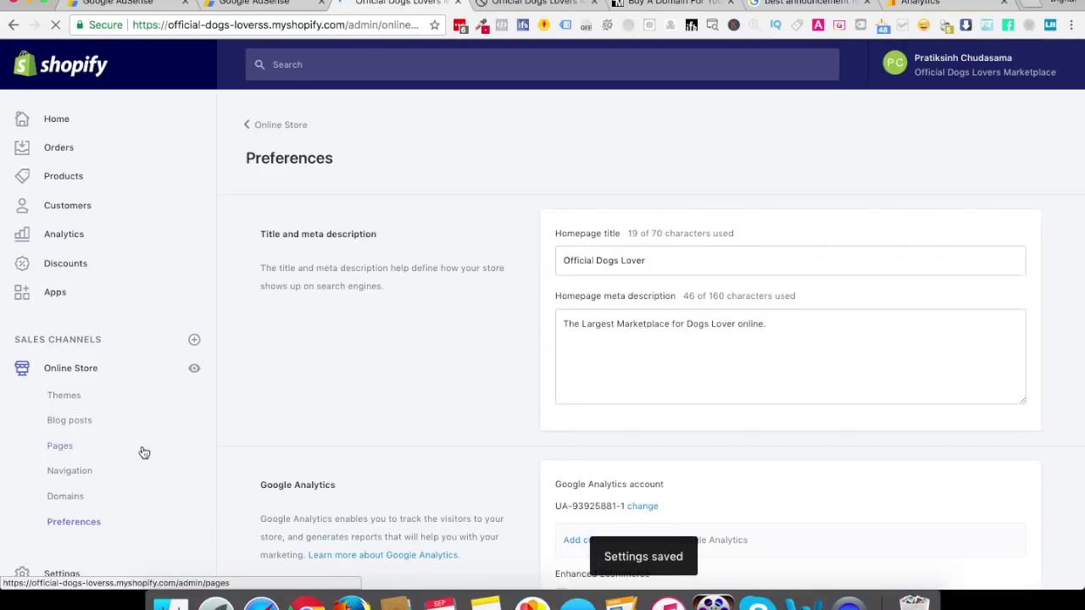
scroll(144, 452, "down", 4)
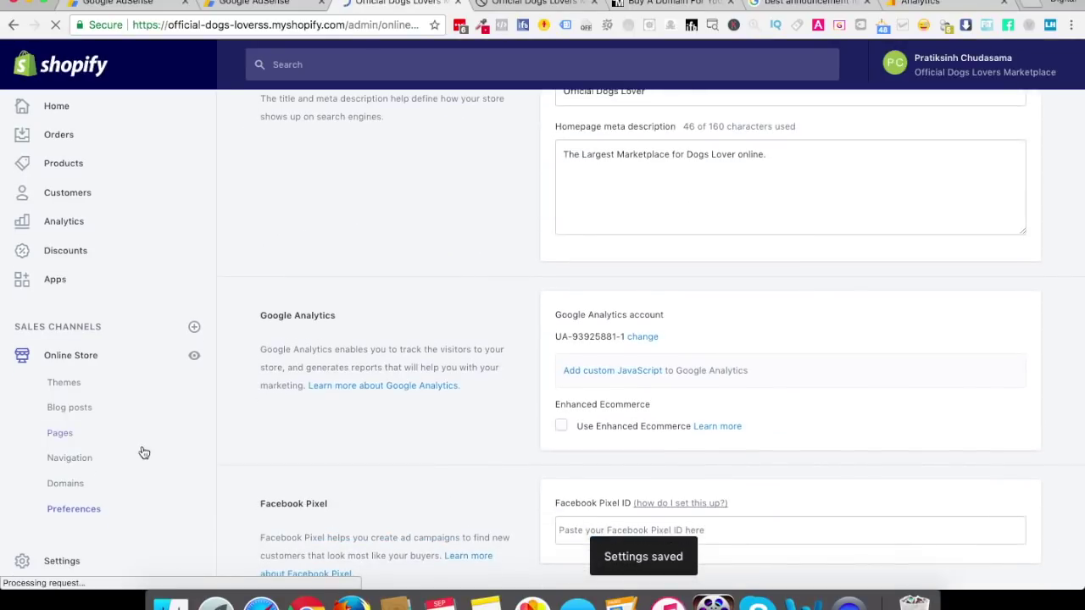
Look through the Online Store themes and preferences
left_click(64, 561)
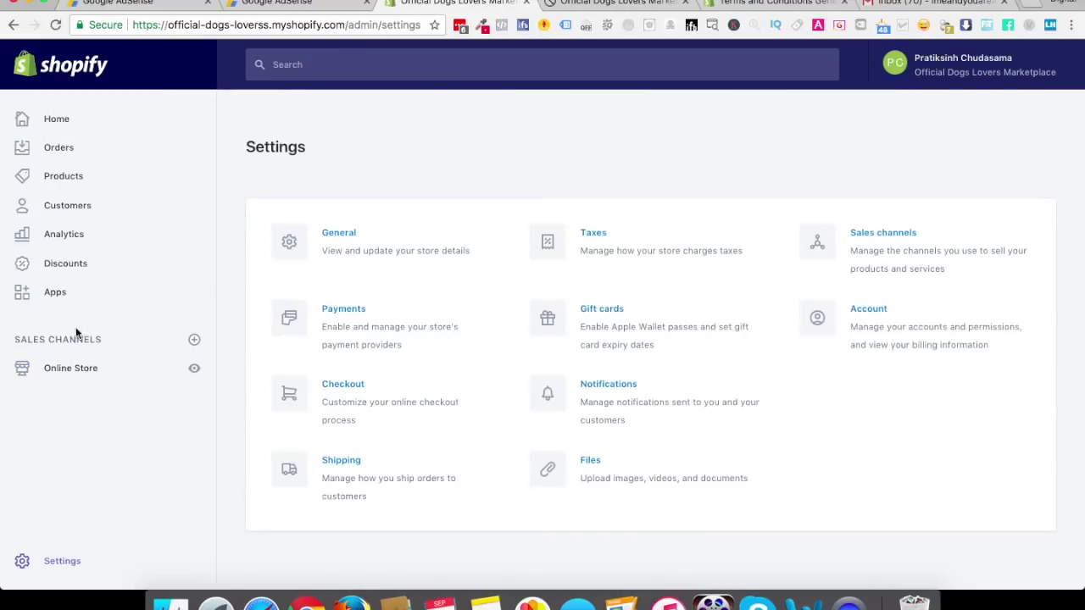
left_click(74, 378)
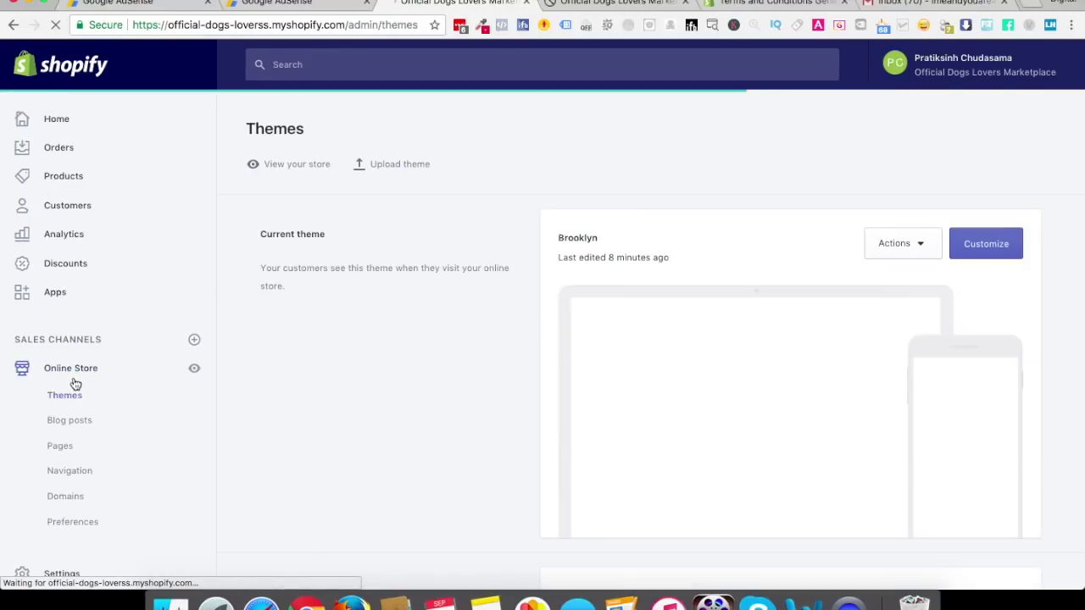
left_click(67, 521)
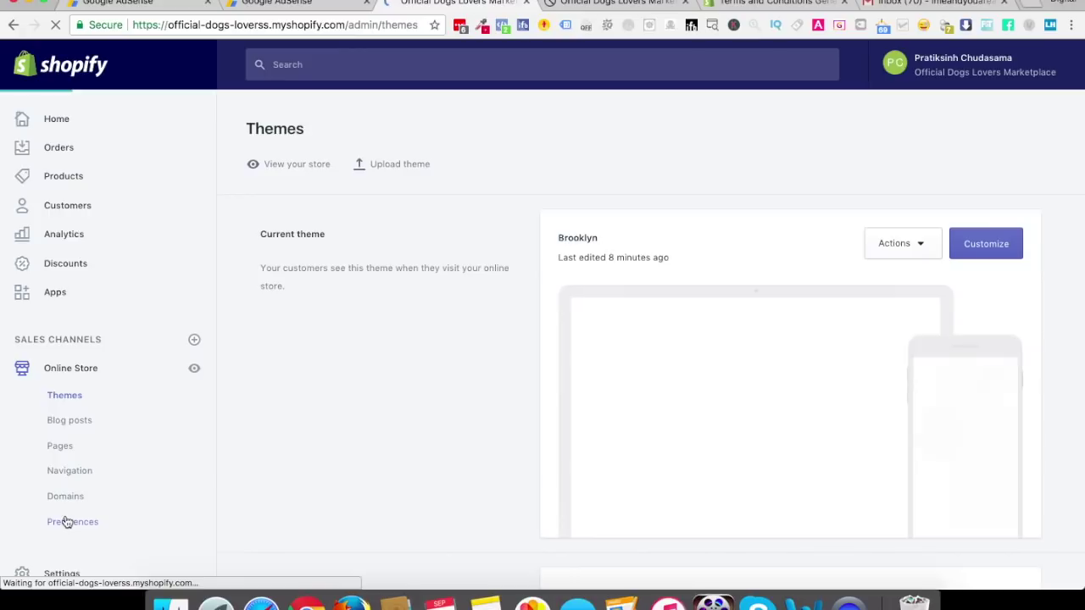
scroll(295, 410, "down", 6)
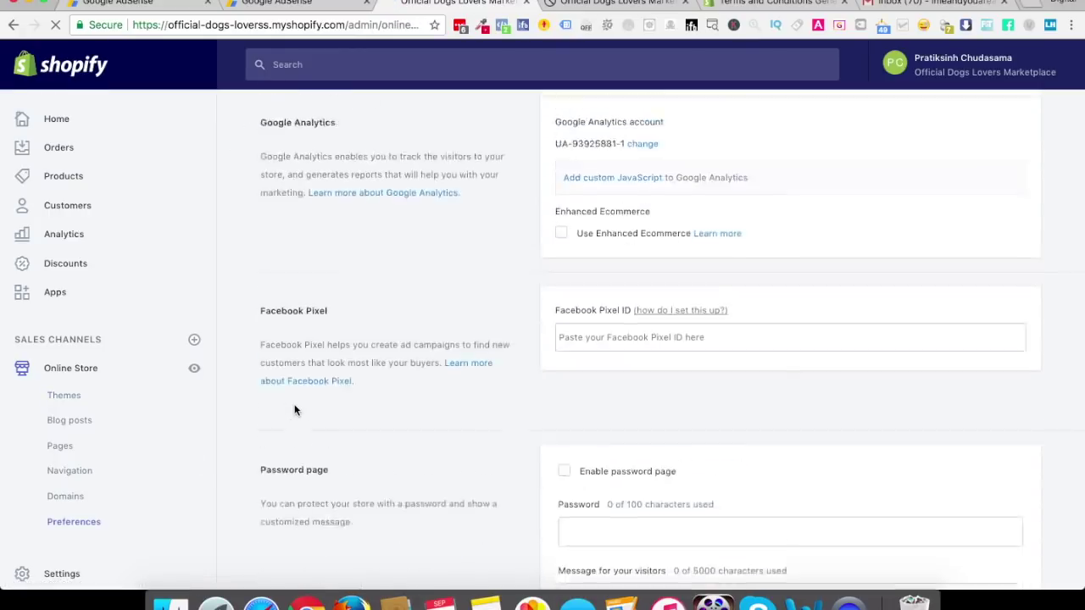
scroll(294, 410, "up", 6)
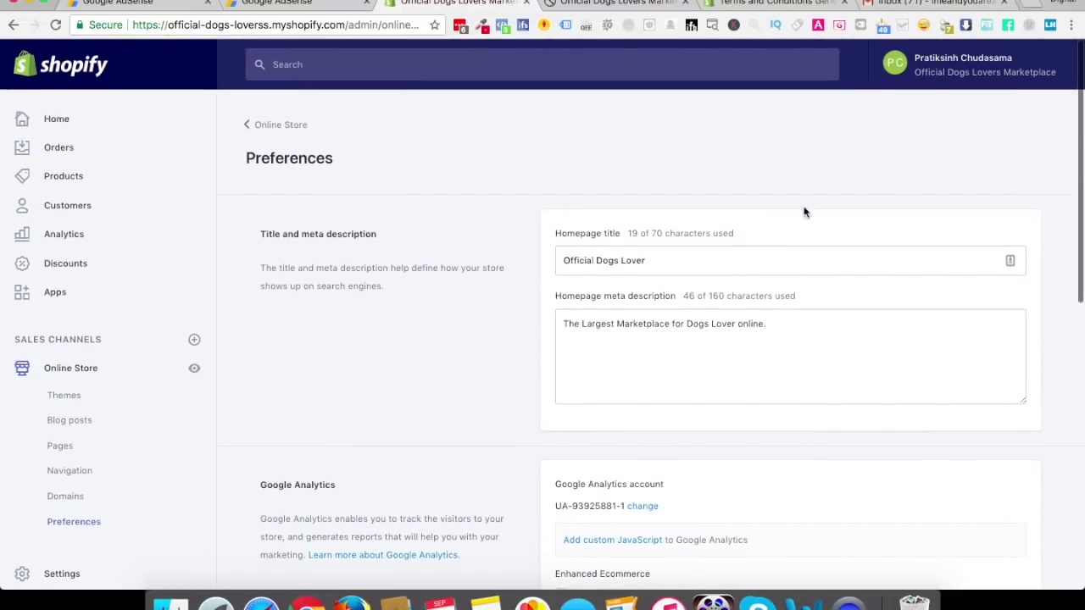
Search the admin for 'refund', then go to Settings > Checkout
left_click(377, 68)
type("refun")
key("Return")
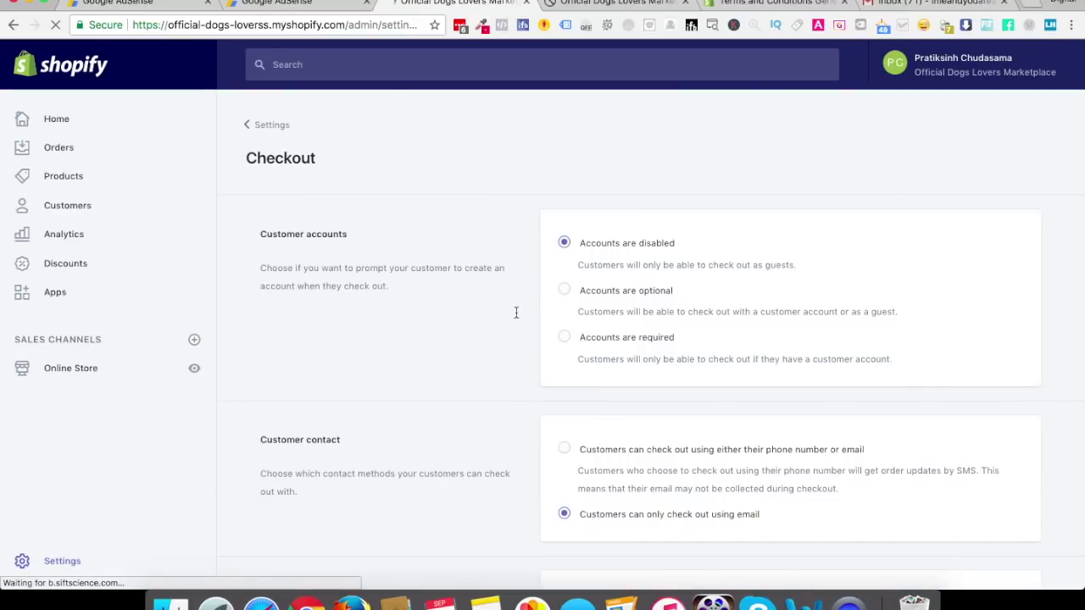
scroll(515, 311, "down", 15)
scroll(516, 311, "down", 5)
scroll(515, 312, "up", 20)
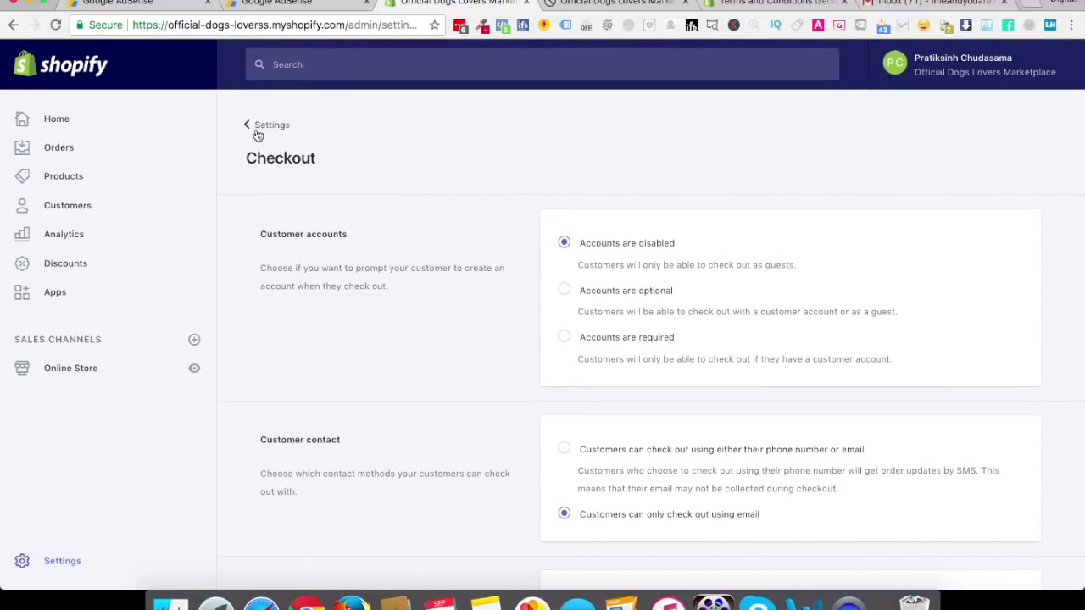
left_click(252, 124)
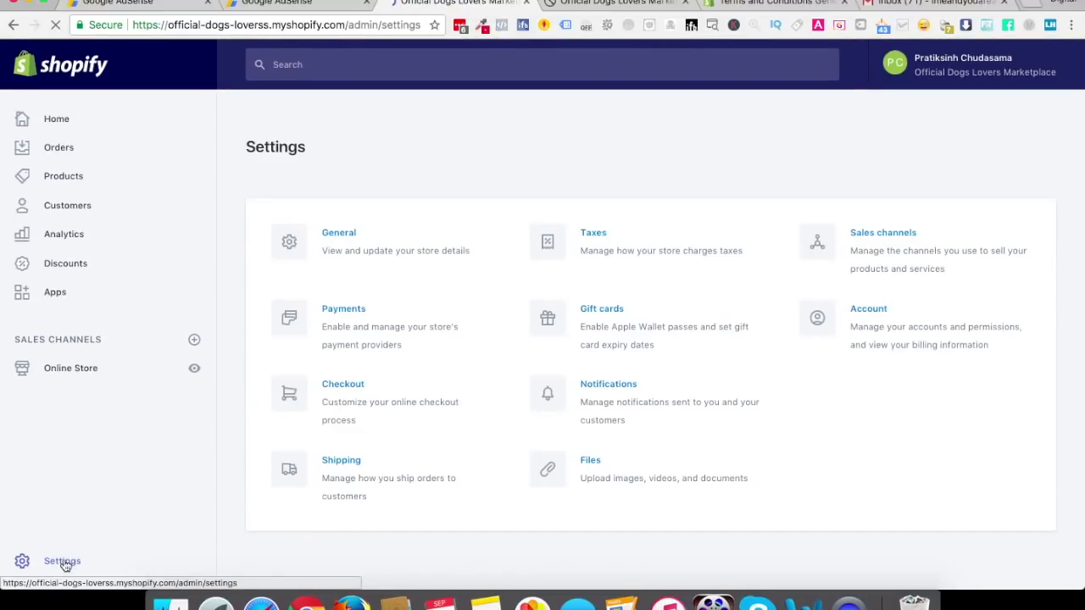
left_click(335, 400)
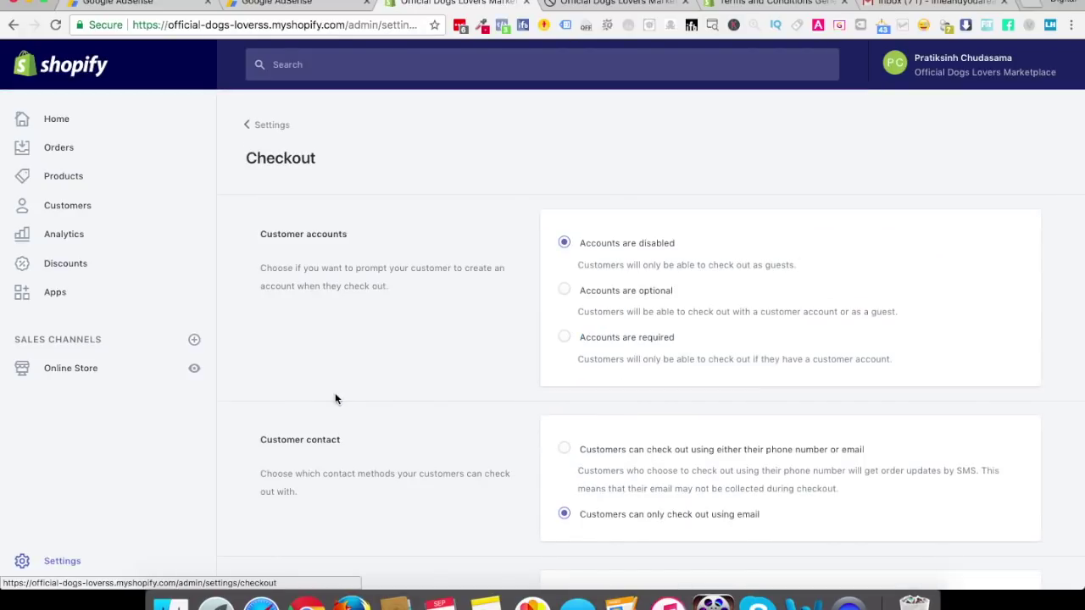
Make customer accounts optional, require first and last name, and keep company name hidden
left_click(564, 290)
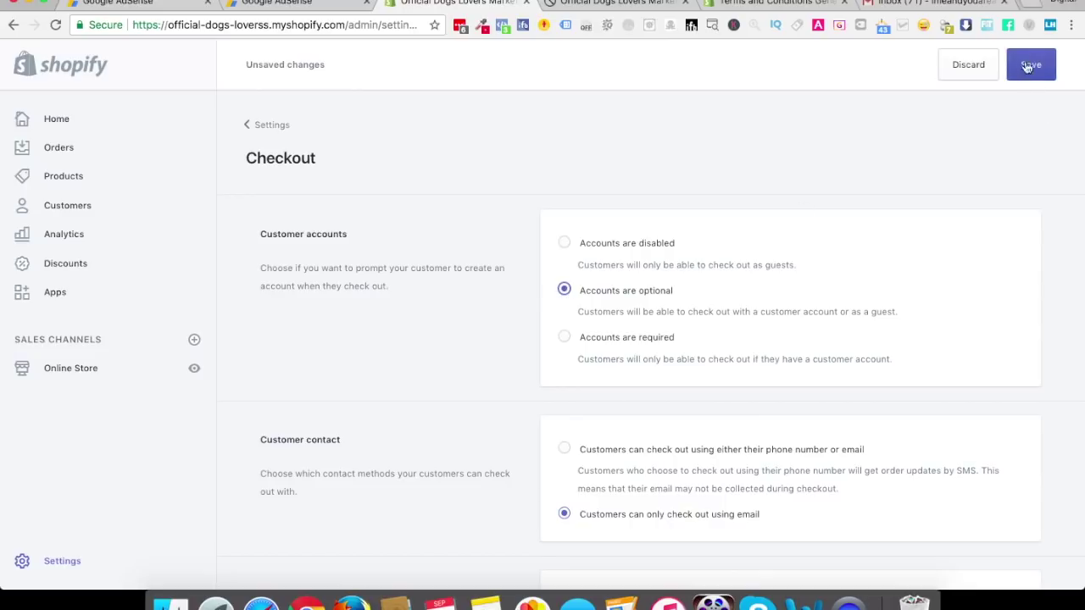
scroll(573, 311, "down", 5)
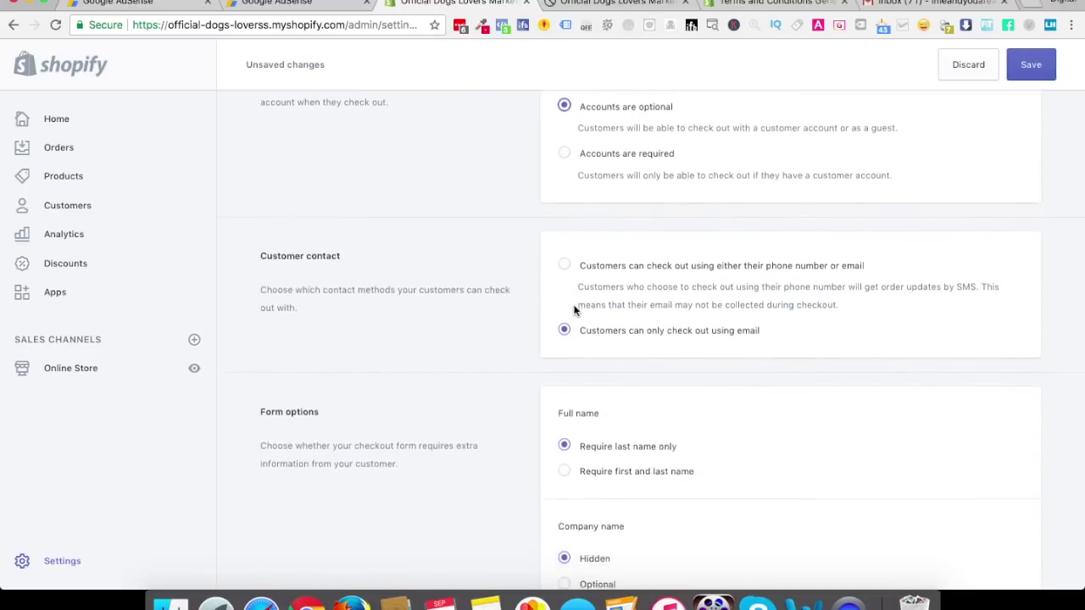
left_click(563, 276)
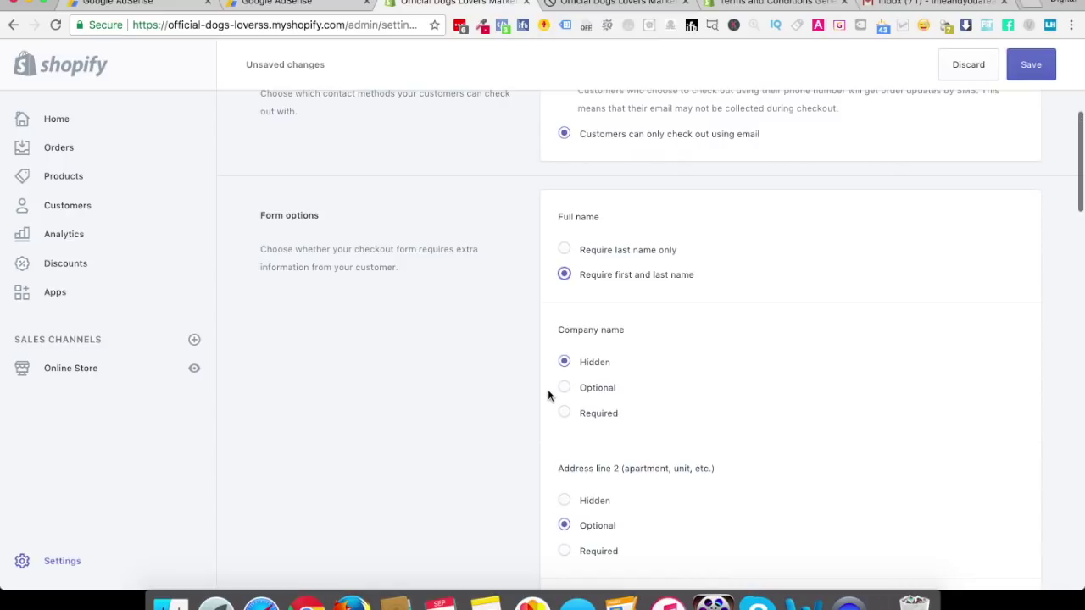
left_click(564, 388)
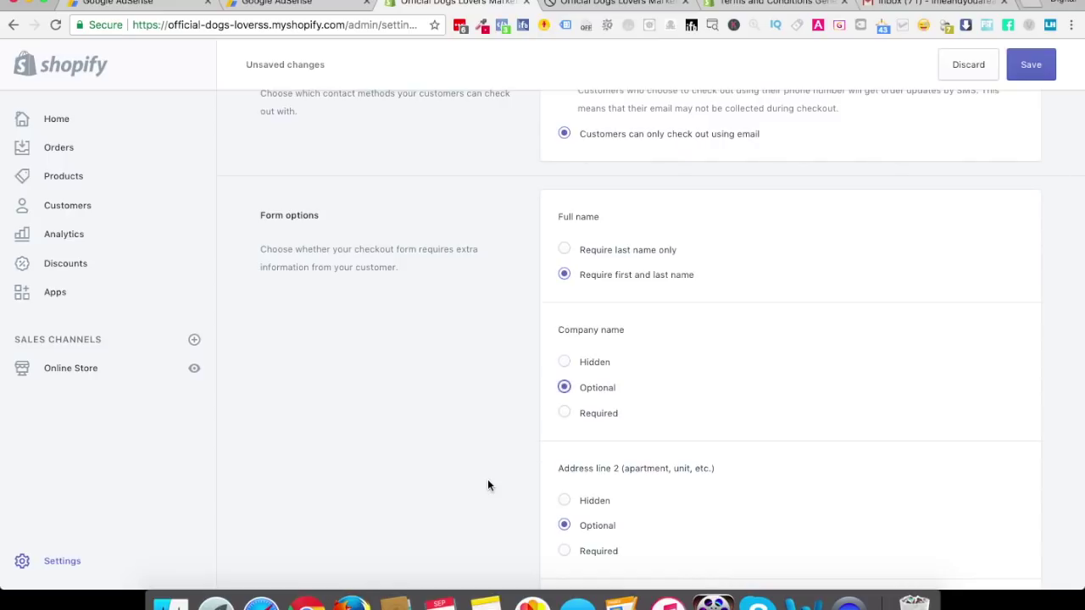
scroll(526, 407, "down", 1)
left_click(564, 330)
Require a shipping phone number, send abandoned-checkout reminders after 10 hours, and opt customers into promotional emails
scroll(474, 470, "down", 3)
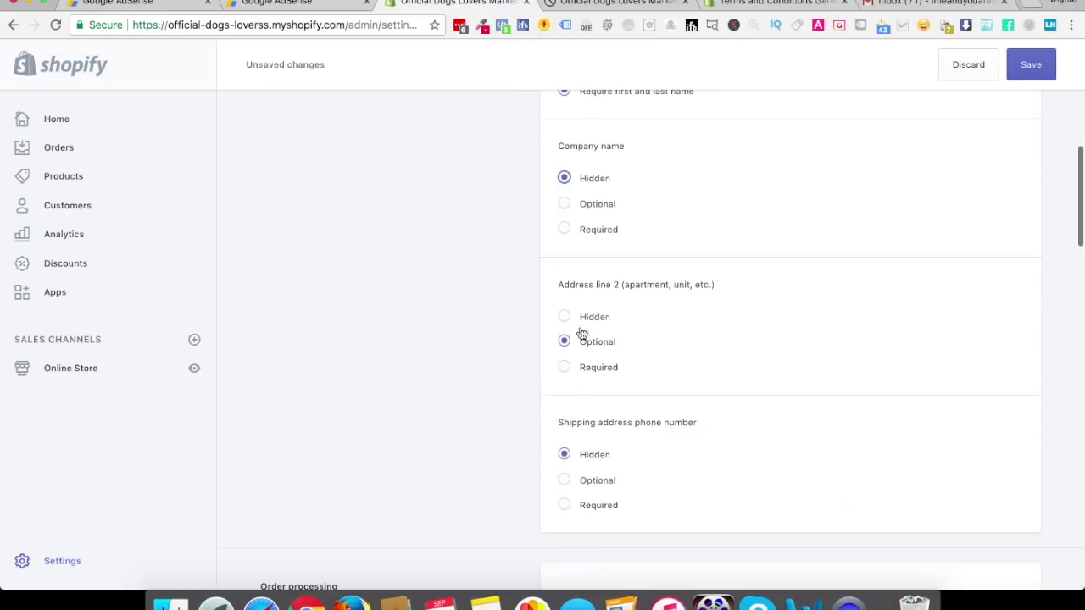
scroll(574, 483, "down", 2)
left_click(564, 394)
scroll(521, 509, "down", 5)
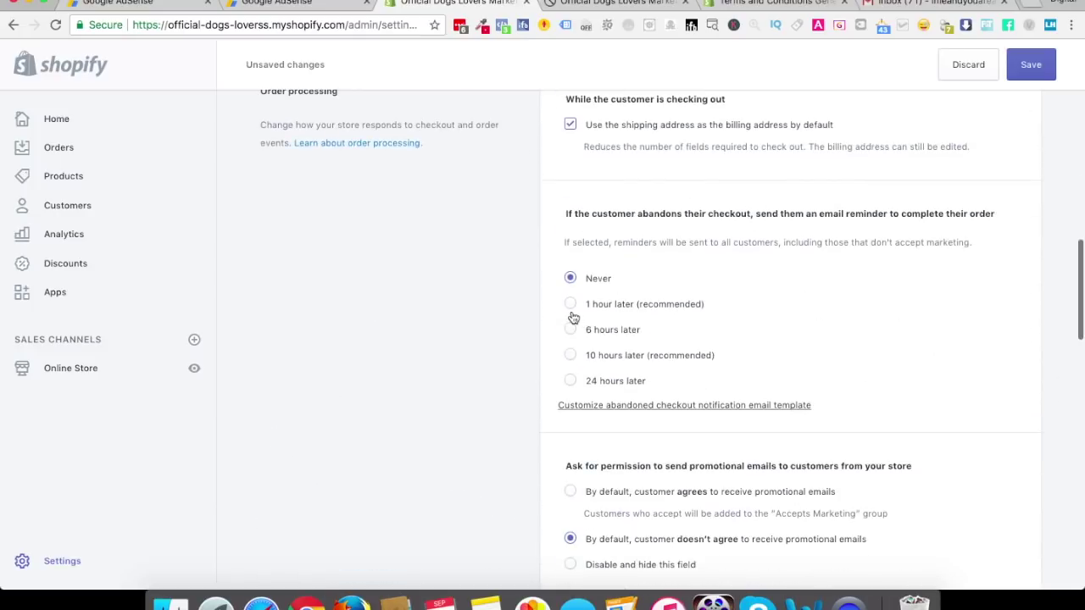
left_click(572, 360)
scroll(573, 364, "down", 3)
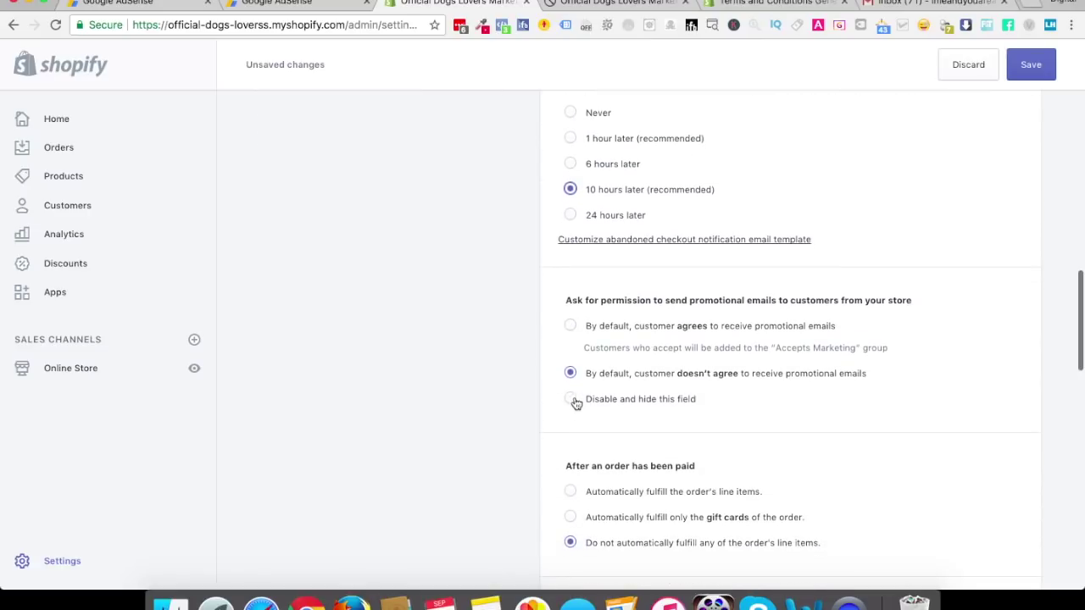
left_click(570, 326)
scroll(556, 404, "down", 3)
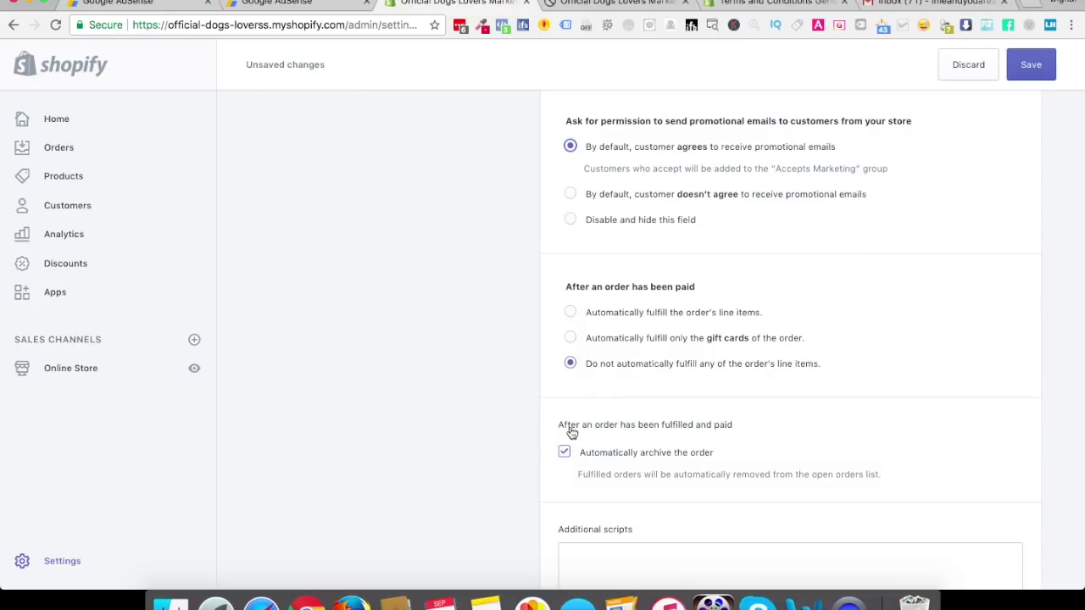
scroll(573, 432, "down", 5)
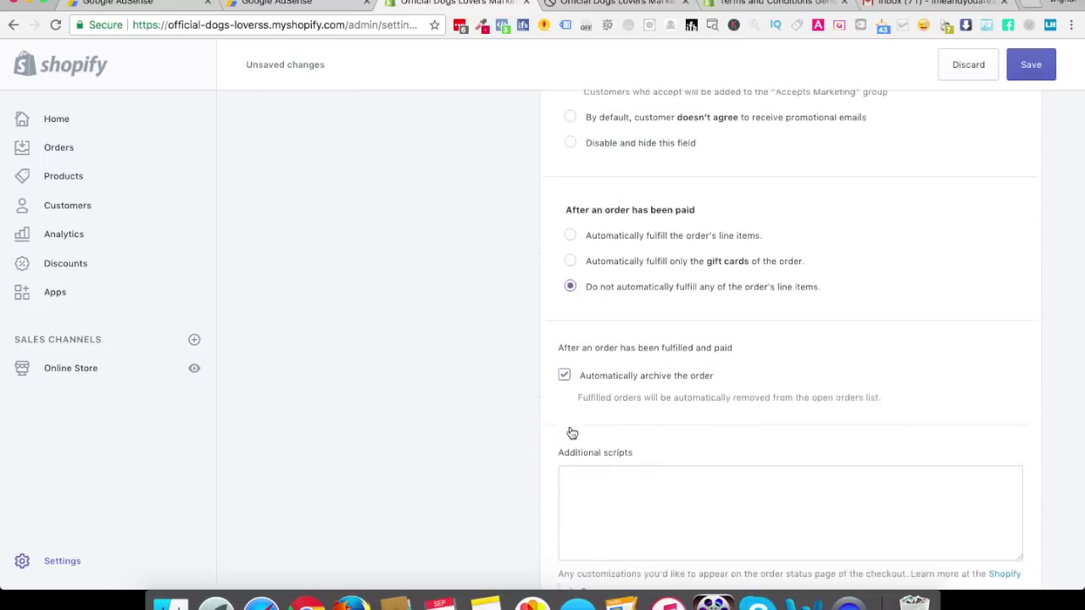
scroll(580, 433, "down", 10)
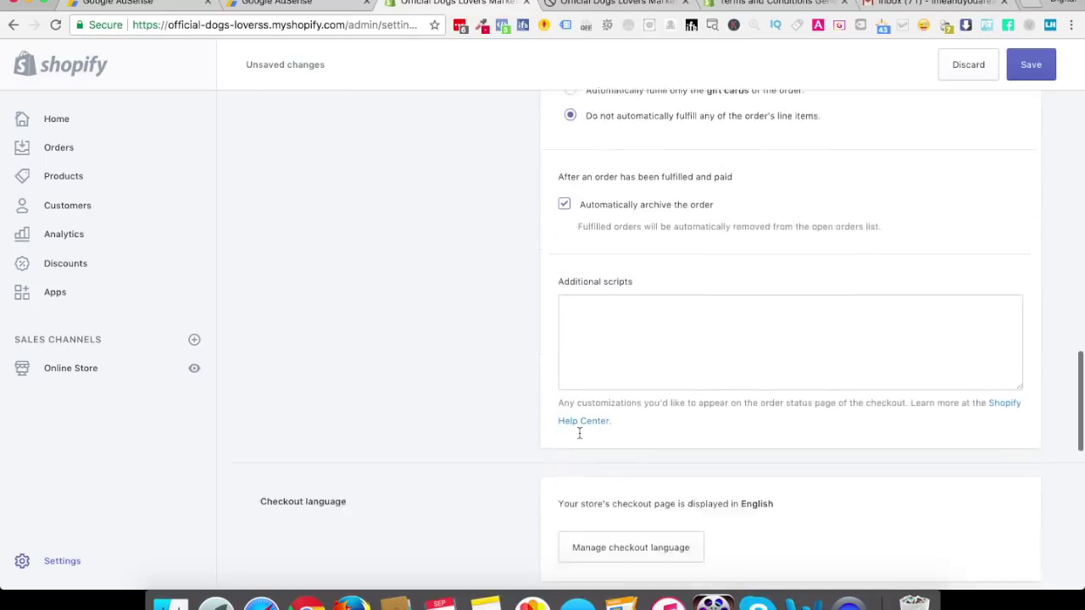
scroll(601, 341, "down", 5)
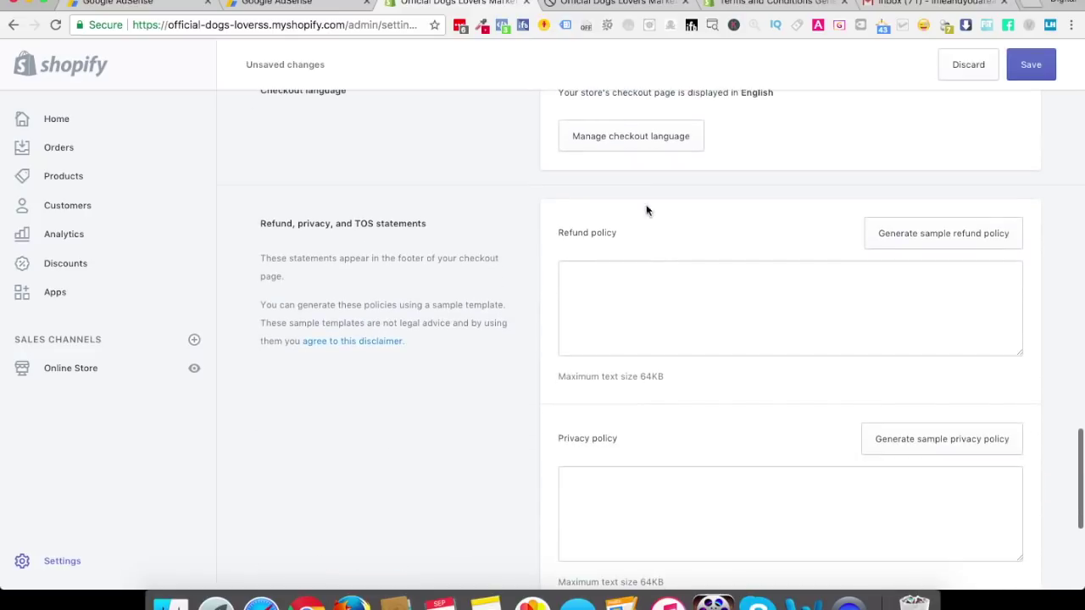
scroll(632, 162, "up", 1)
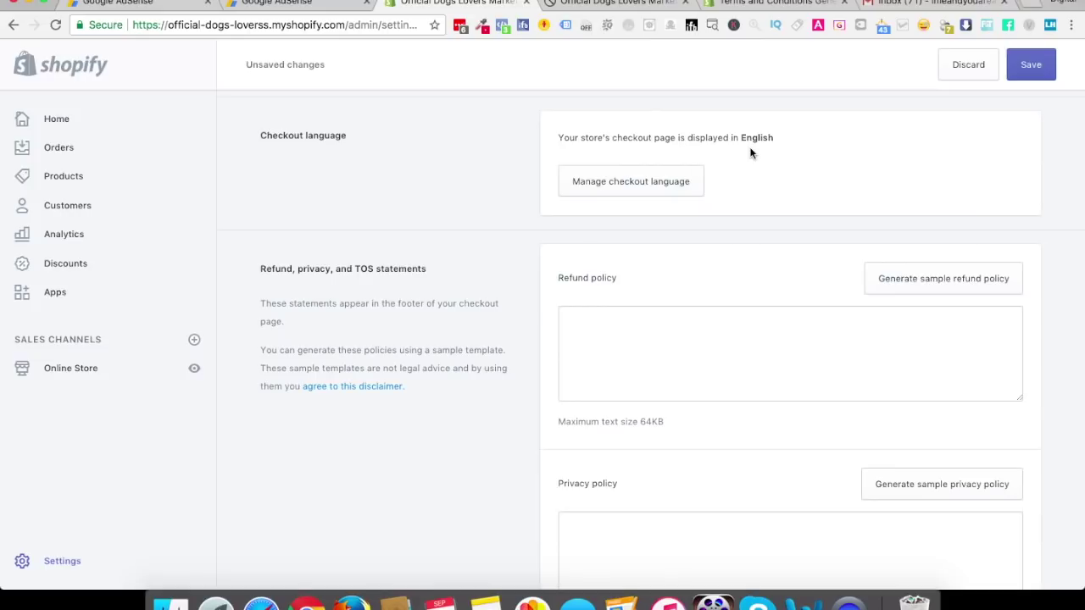
Preview the checkout language translations, then set customer accounts back to optional
left_click(665, 178)
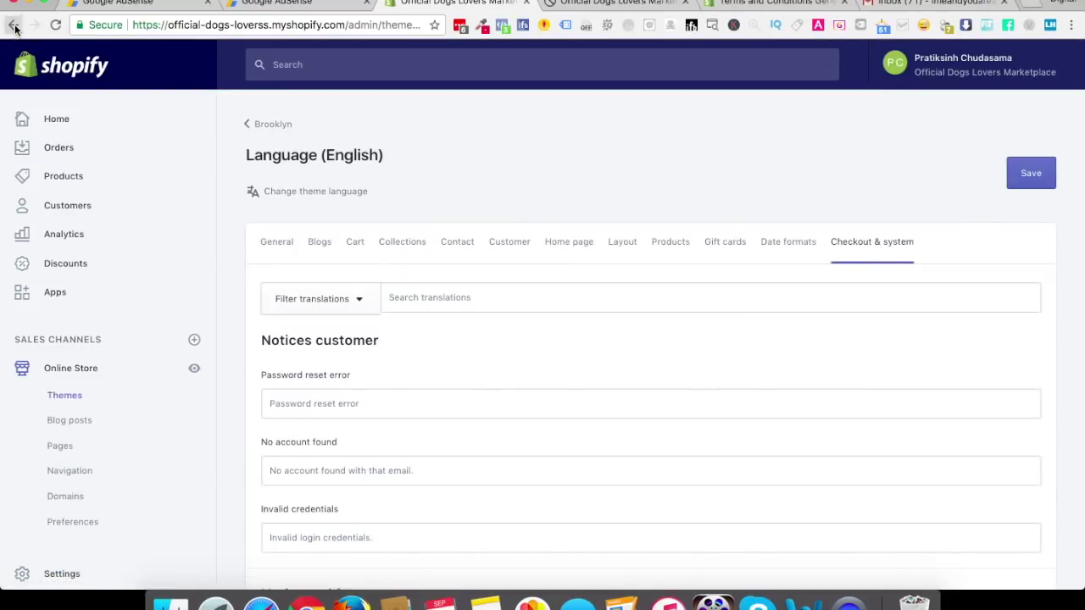
scroll(486, 304, "down", 10)
key("super+bracketleft")
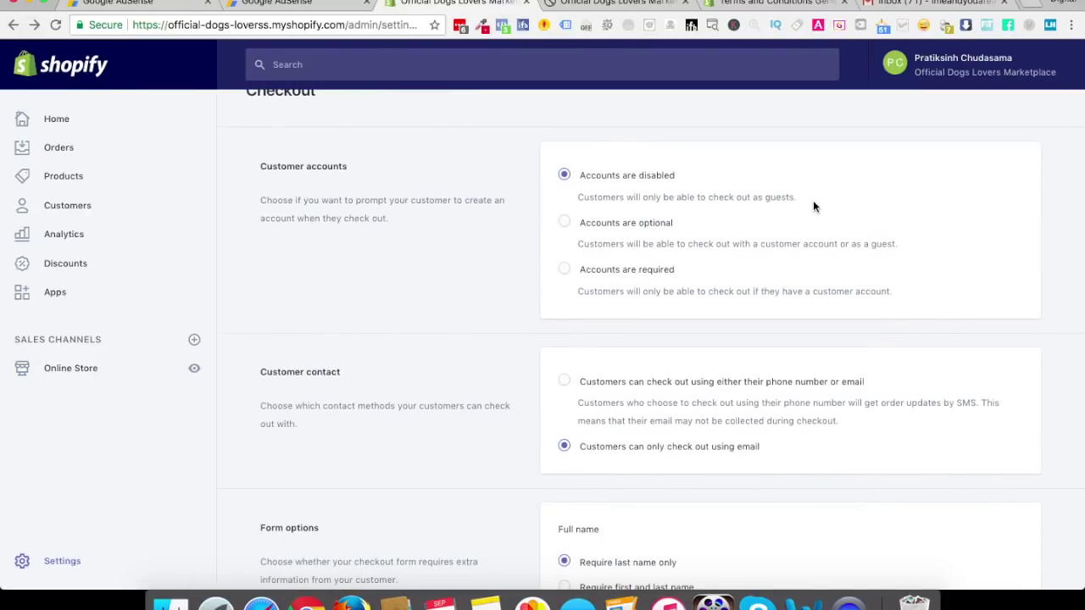
left_click(564, 222)
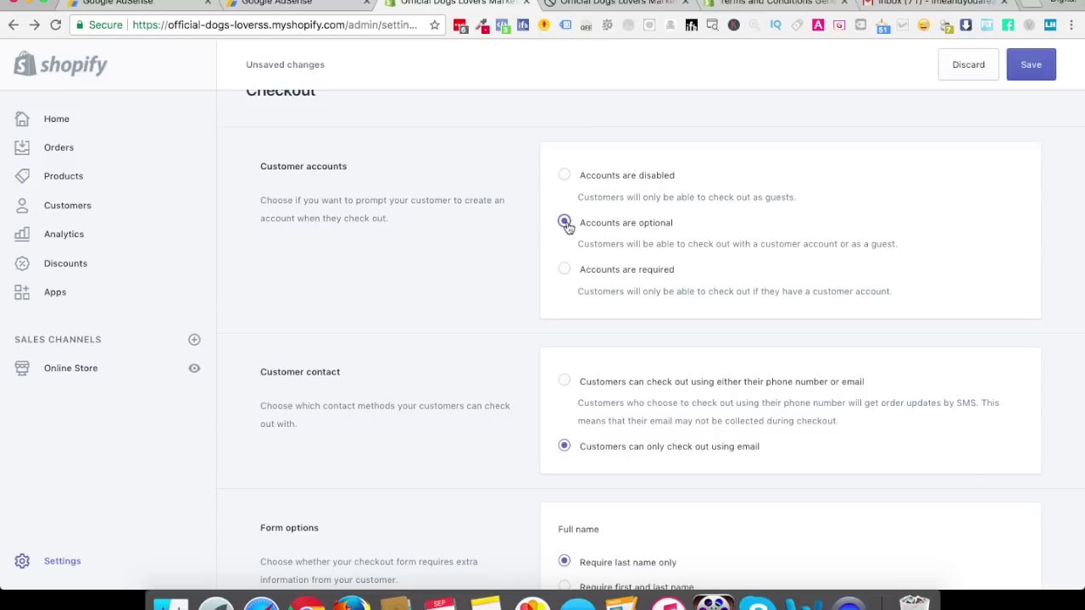
Require first and last name and a shipping phone, set 10-hour reminders, and default customers to promotional emails
scroll(564, 276, "down", 5)
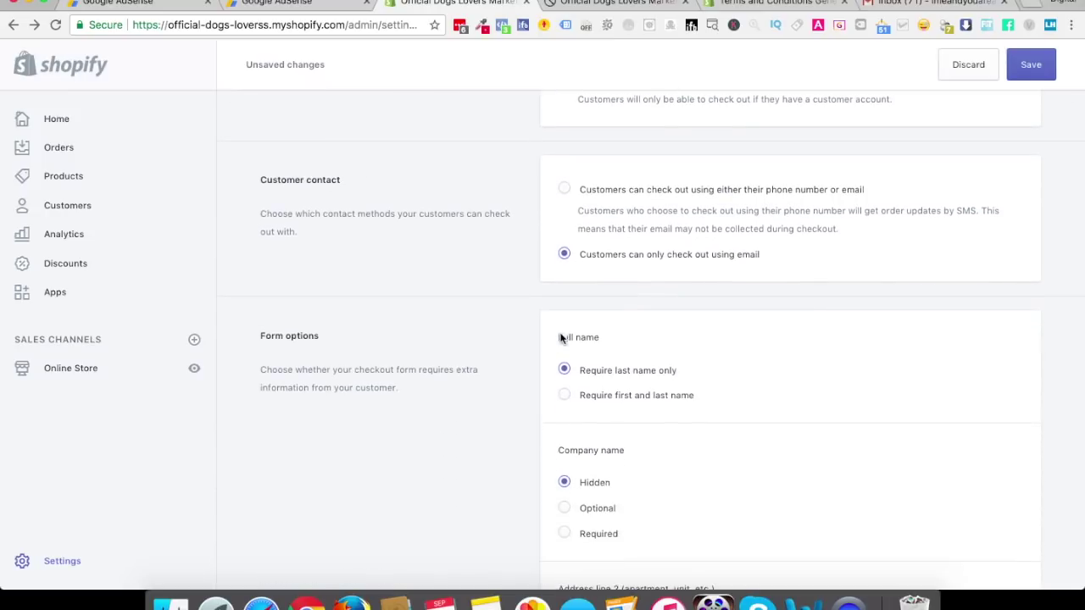
left_click(564, 347)
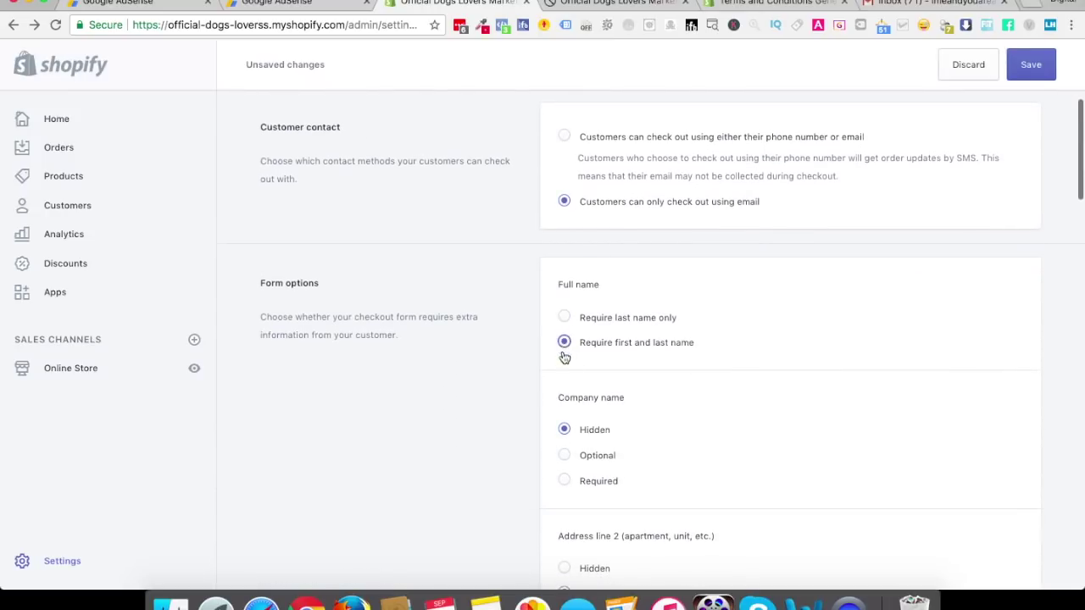
scroll(547, 503, "down", 3)
scroll(548, 506, "down", 3)
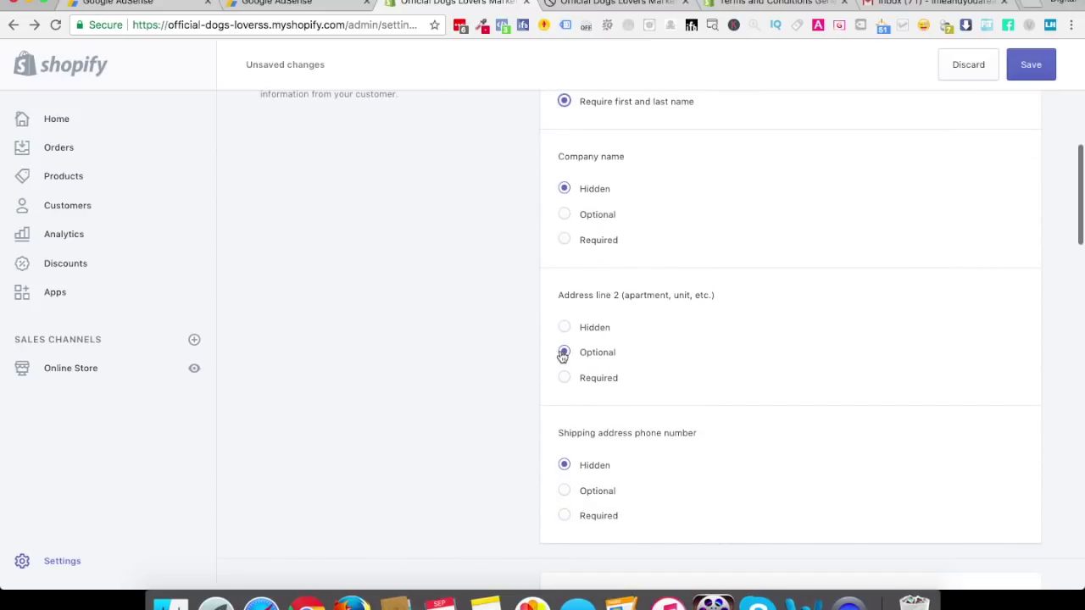
scroll(564, 402, "down", 2)
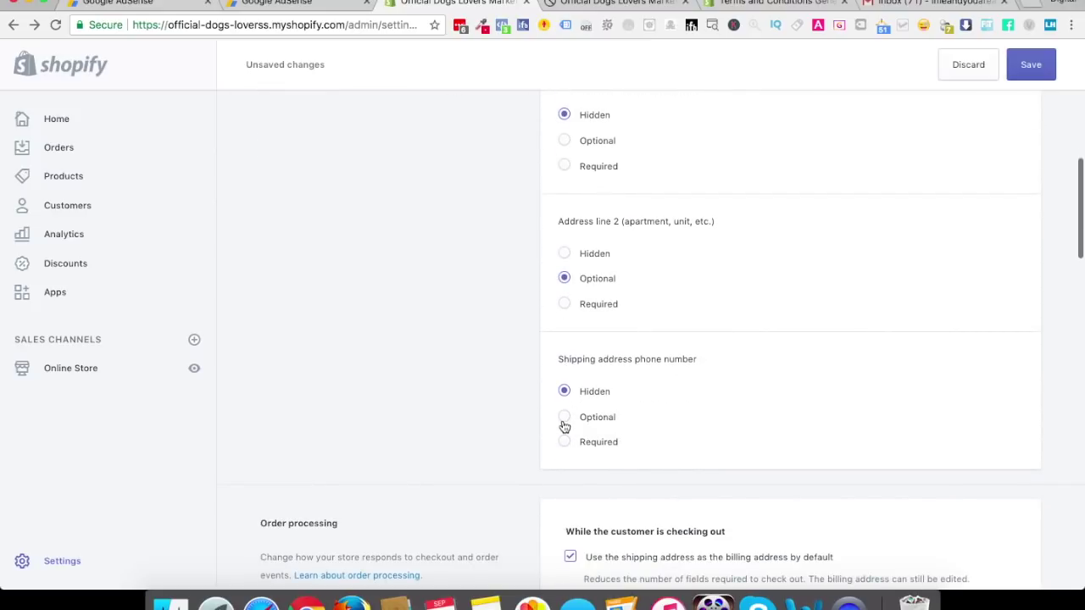
left_click(564, 442)
scroll(566, 407, "down", 6)
left_click(570, 518)
scroll(571, 518, "down", 9)
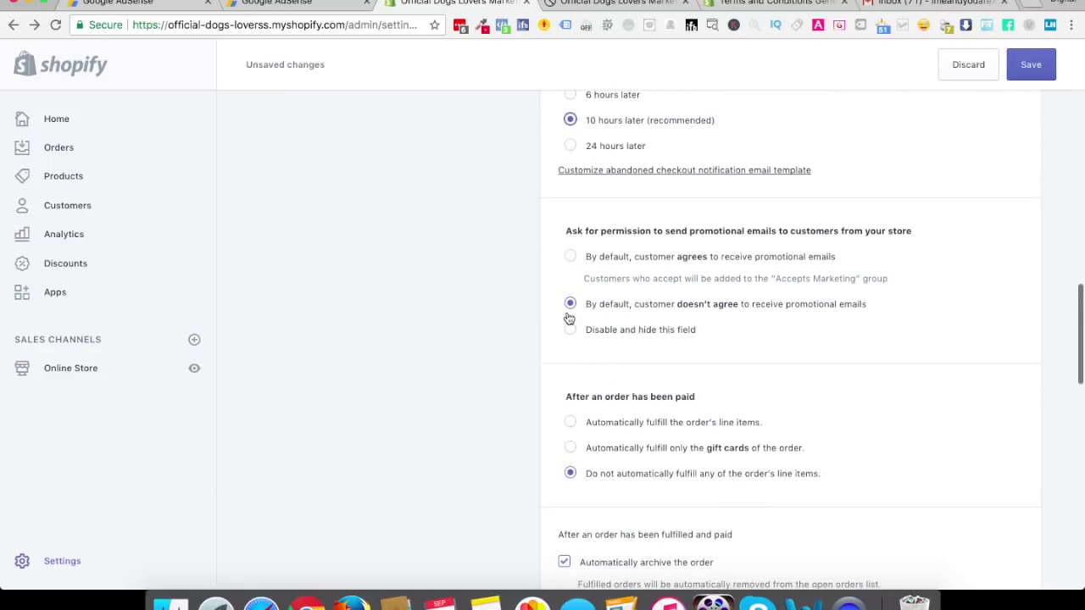
left_click(575, 261)
scroll(576, 339, "down", 6)
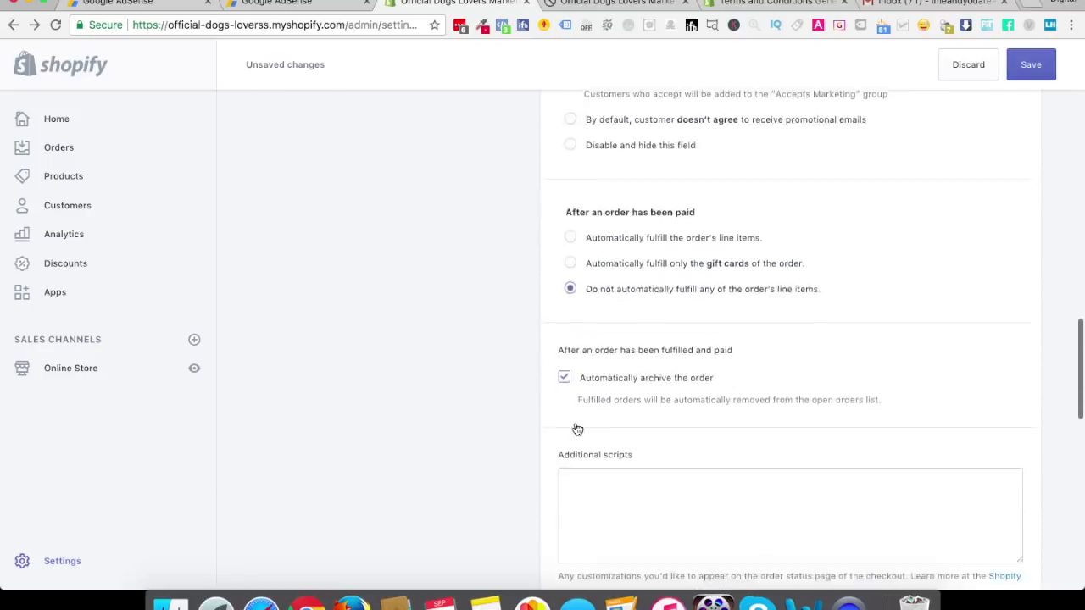
scroll(579, 483, "down", 9)
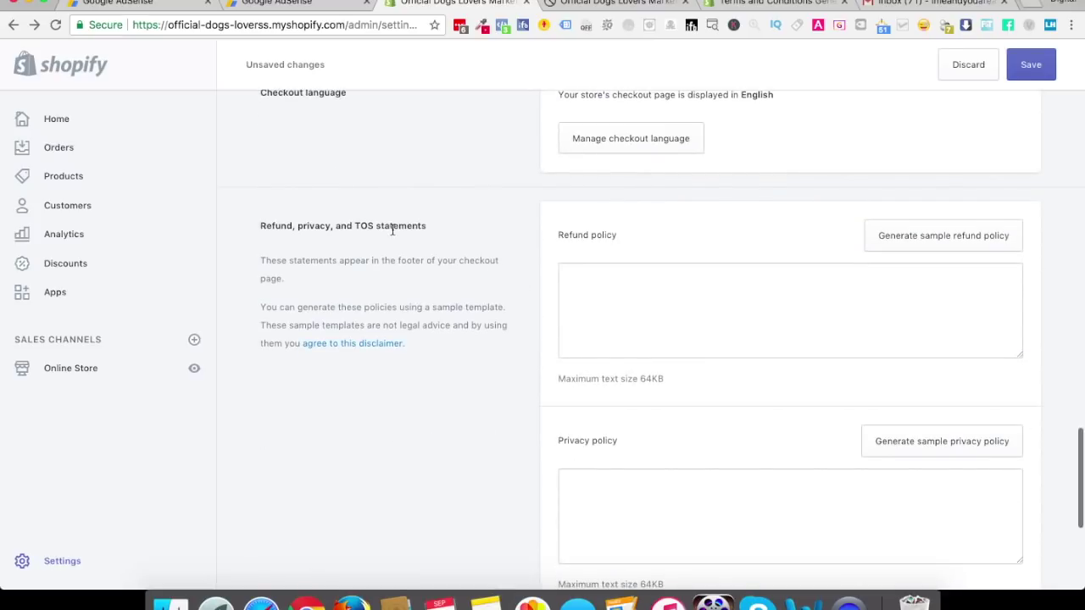
Generate sample refund, privacy and terms of service policies and save the checkout settings
left_click(912, 241)
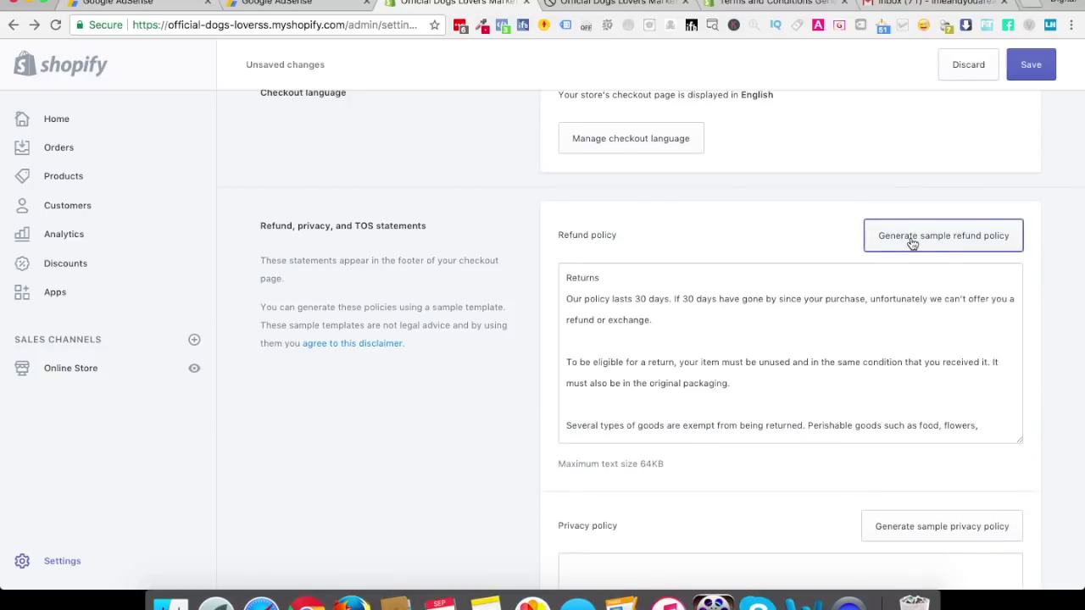
scroll(898, 368, "down", 10)
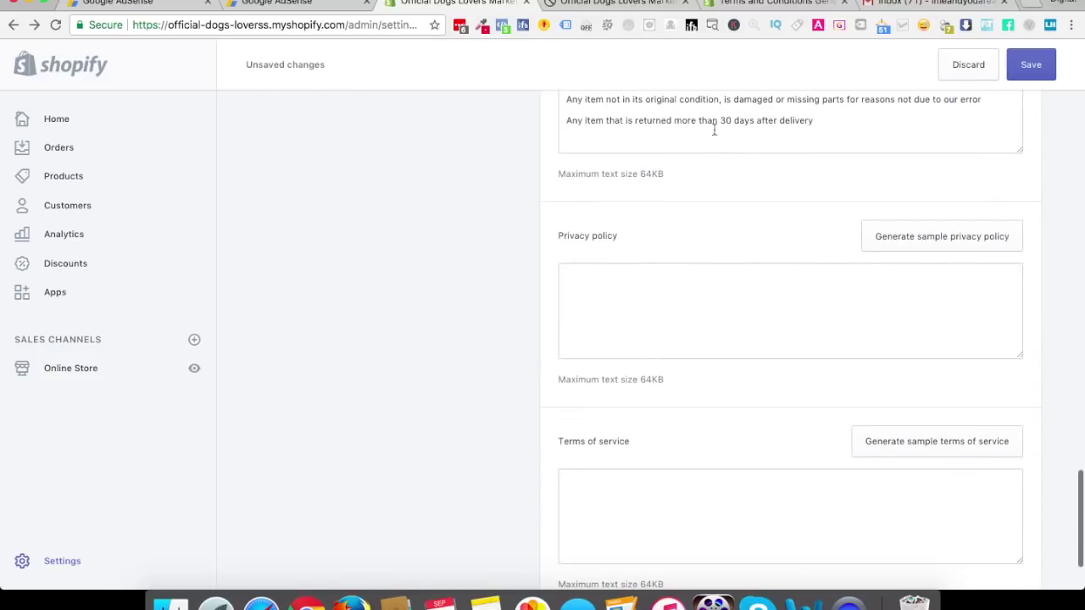
left_click(907, 246)
scroll(608, 424, "down", 6)
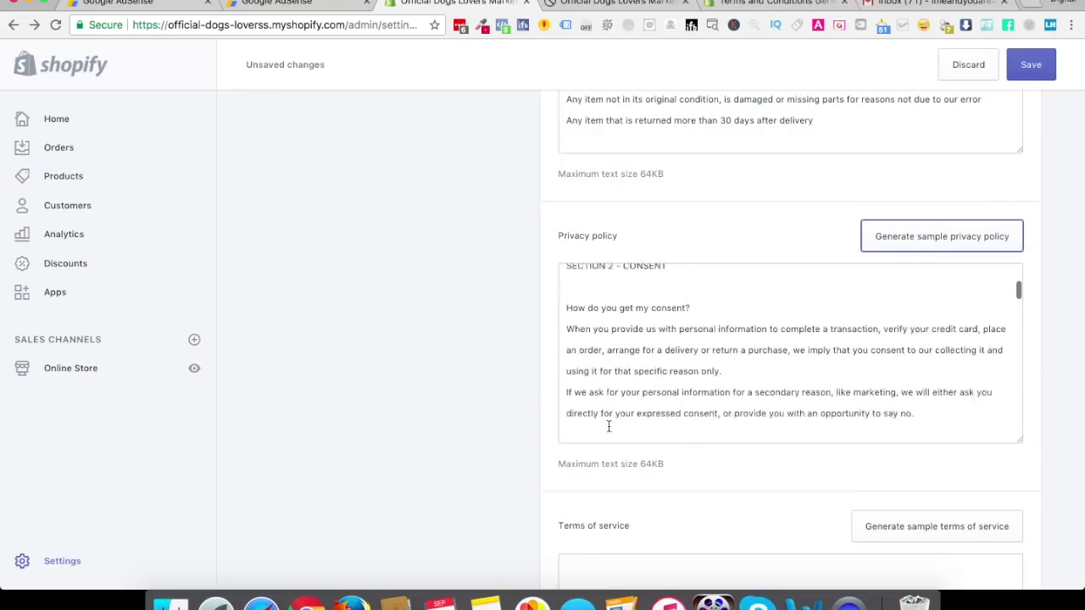
scroll(673, 475, "down", 2)
left_click(924, 327)
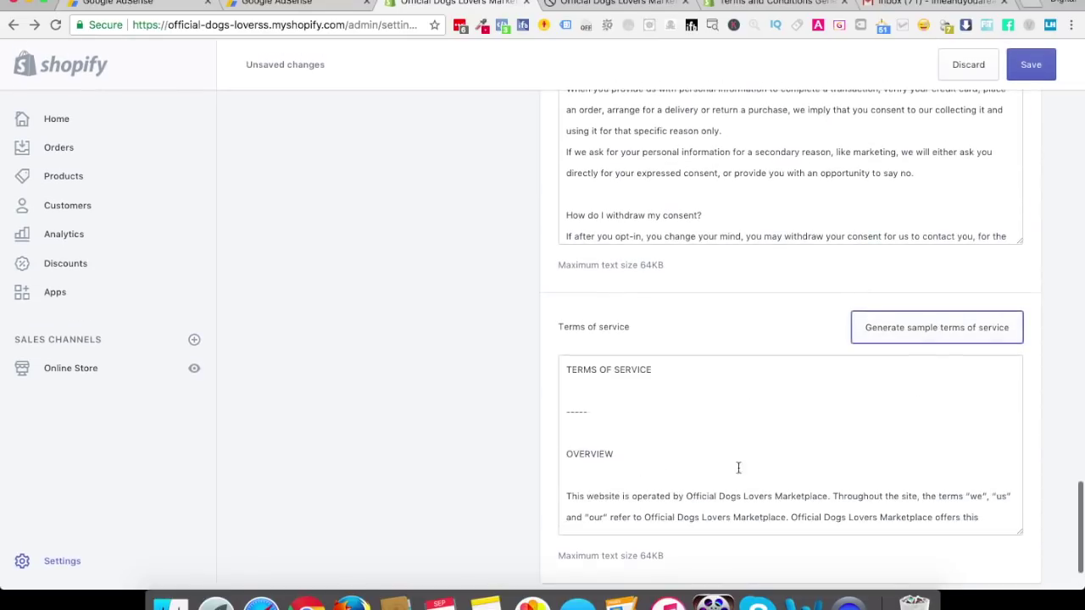
left_click(1034, 80)
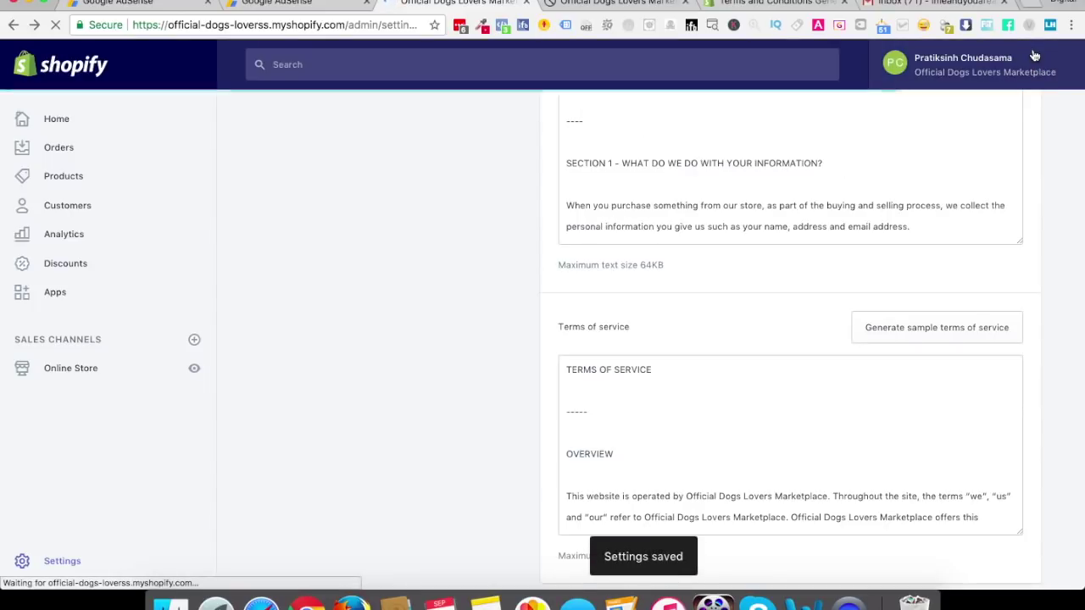
Select all of the refund policy text
scroll(806, 212, "down", 10)
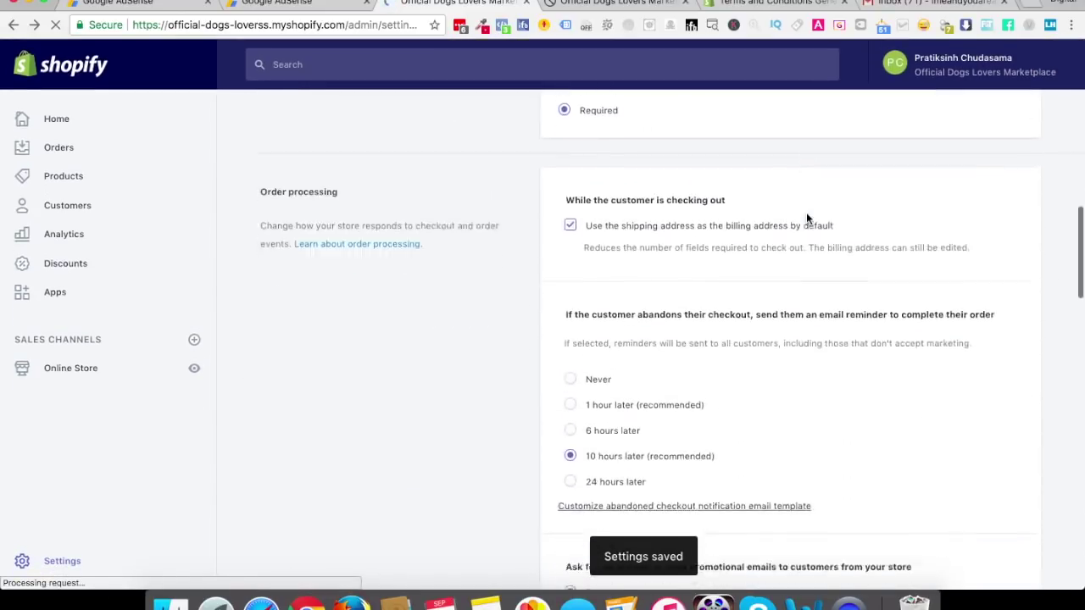
scroll(806, 219, "down", 10)
left_click(689, 303)
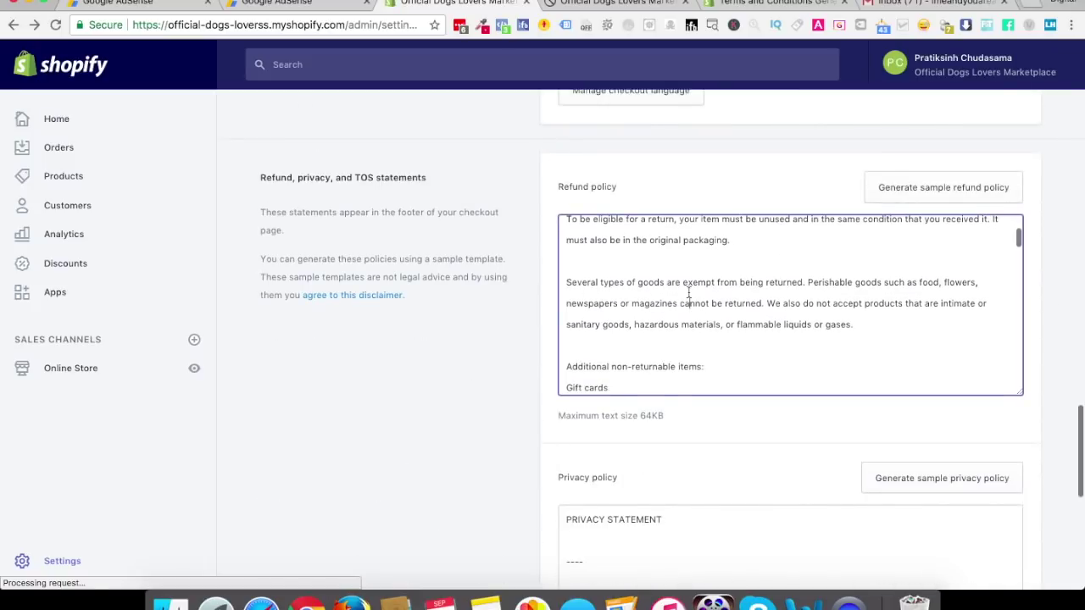
key("super+a")
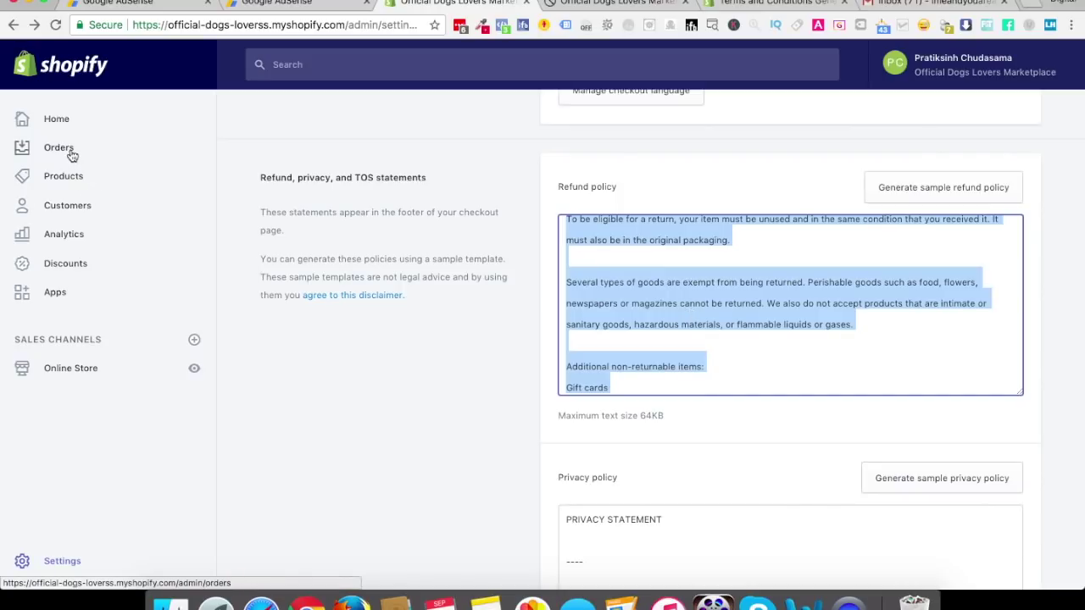
right_click(81, 368)
Start a new store page and paste the refund policy text into its content
left_click(145, 312)
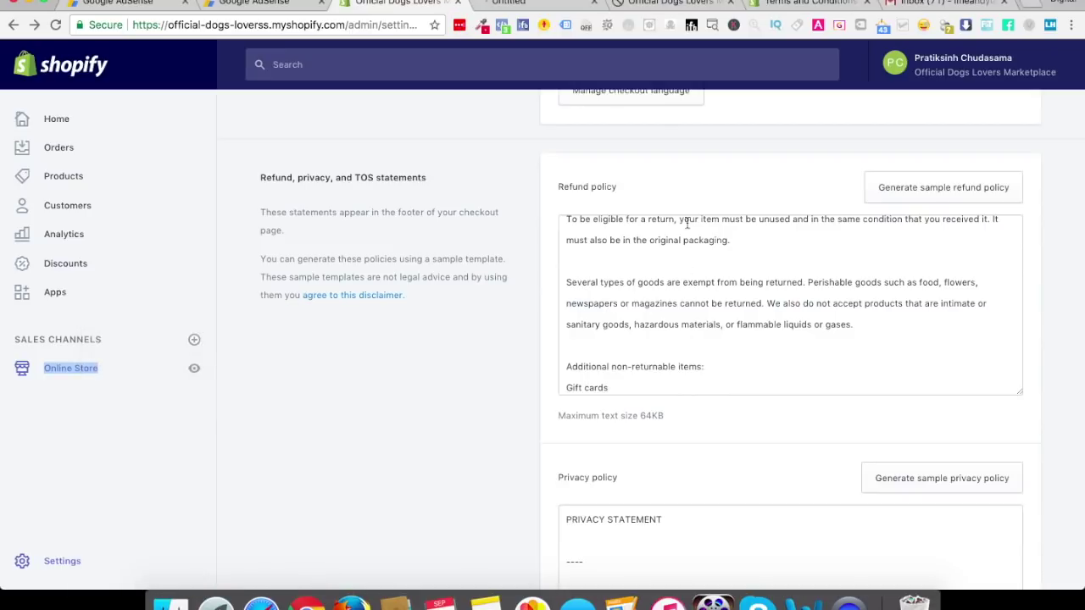
left_click(532, 2)
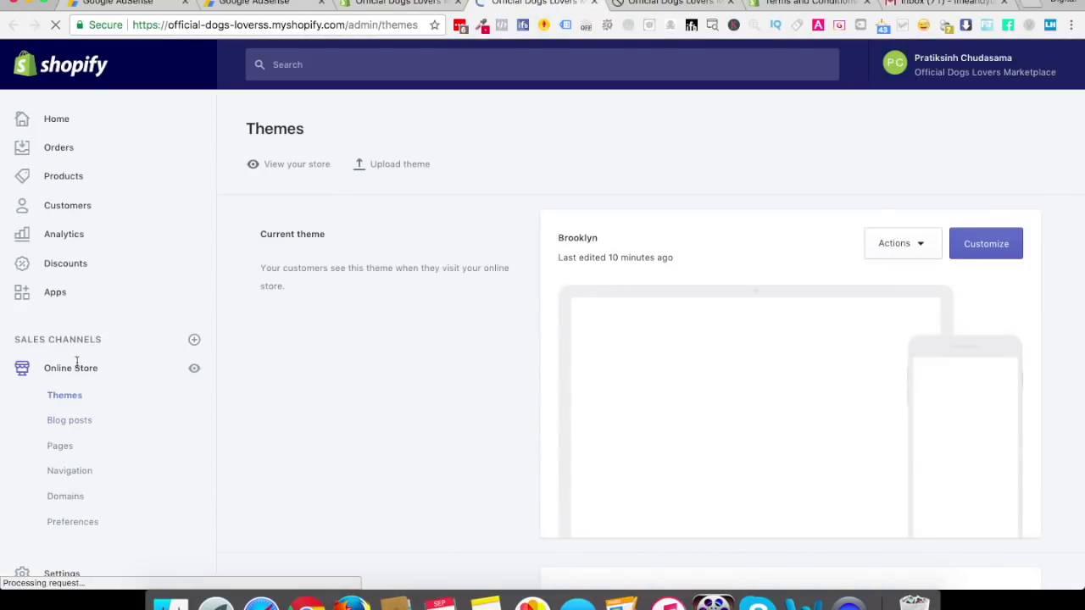
left_click(57, 447)
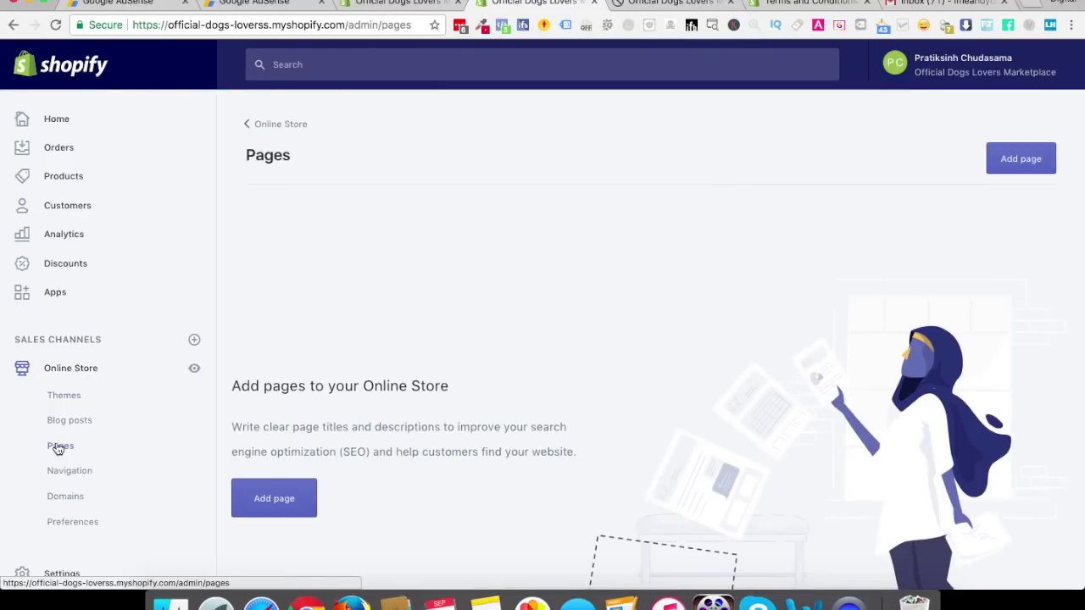
left_click(1021, 162)
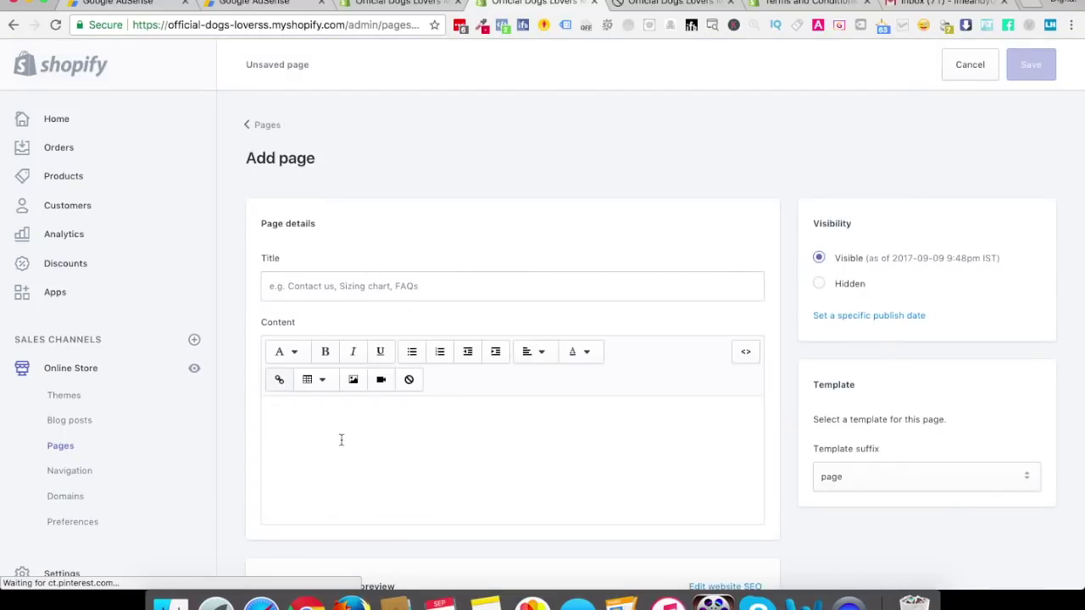
left_click(341, 440)
key("super+v")
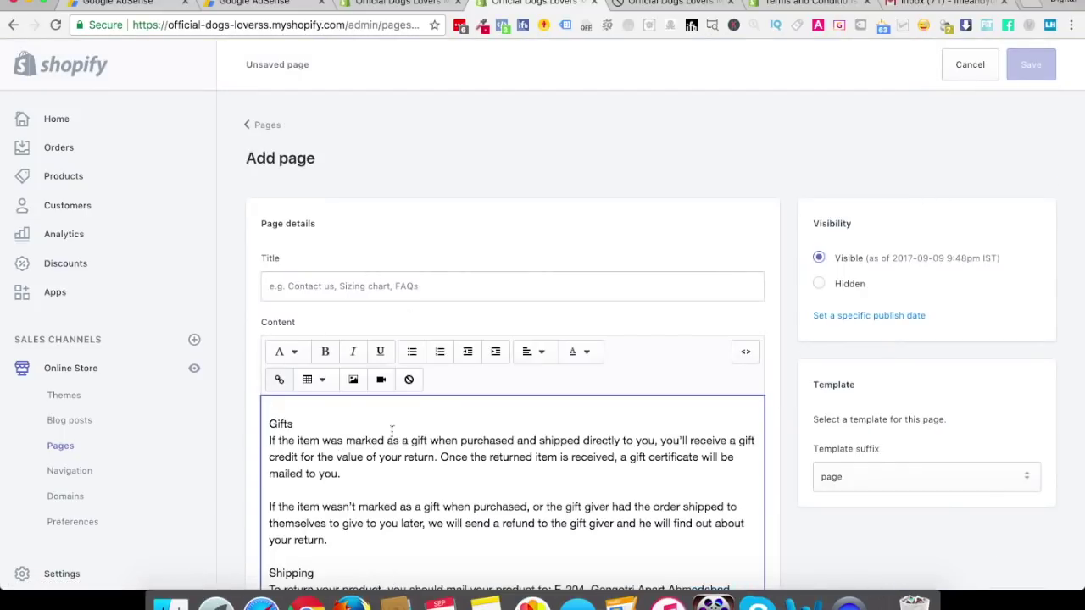
Bold the 'Returns:' heading, title the page 'Returns Policy', and save it
scroll(413, 495, "up", 10)
left_click(311, 412)
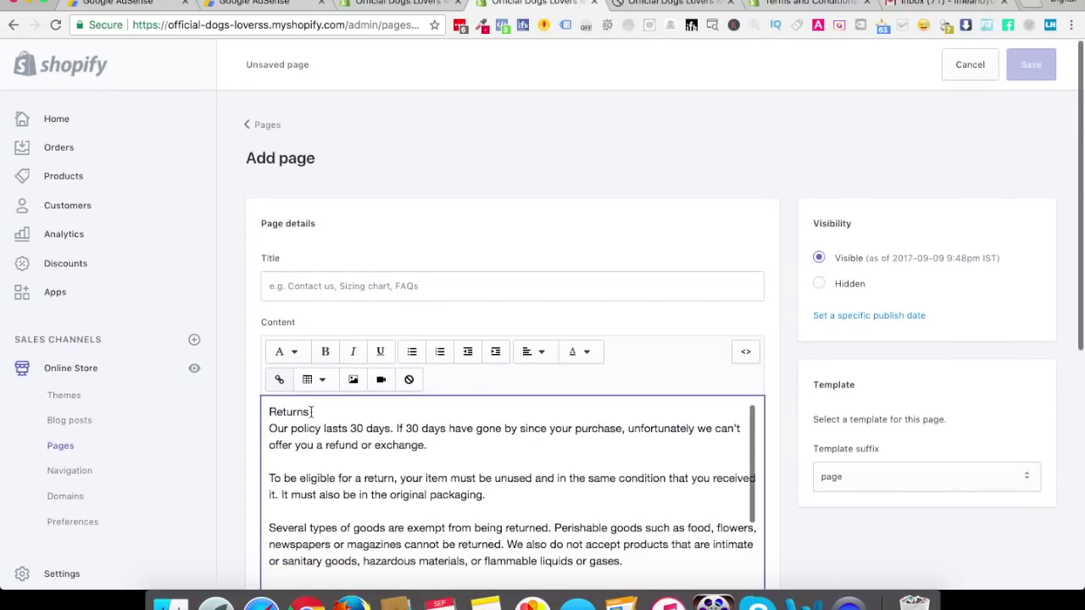
key("super+b")
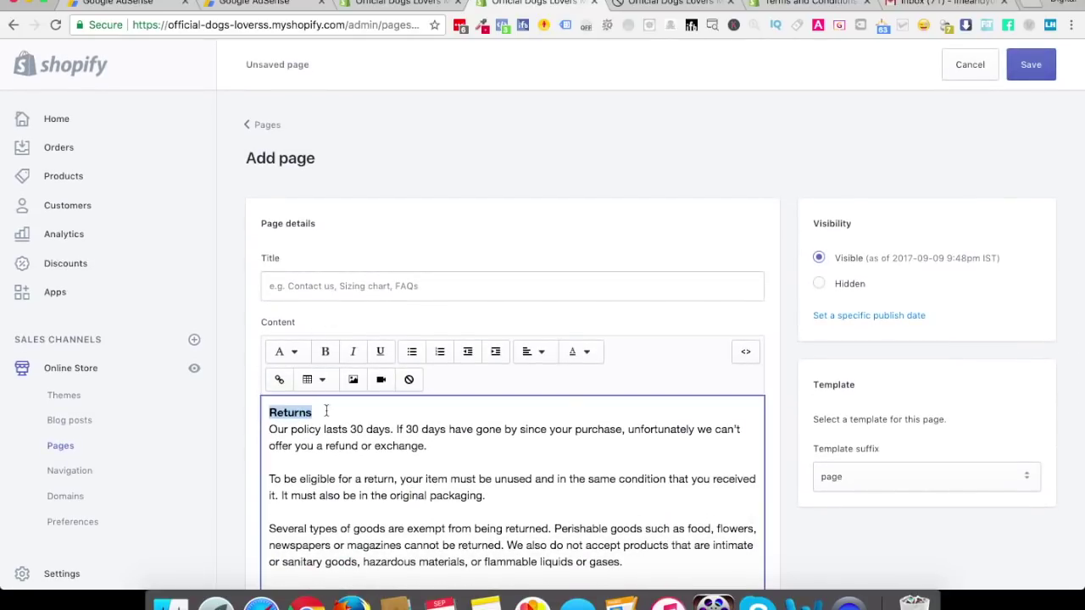
key("Right")
type(":")
key("Return")
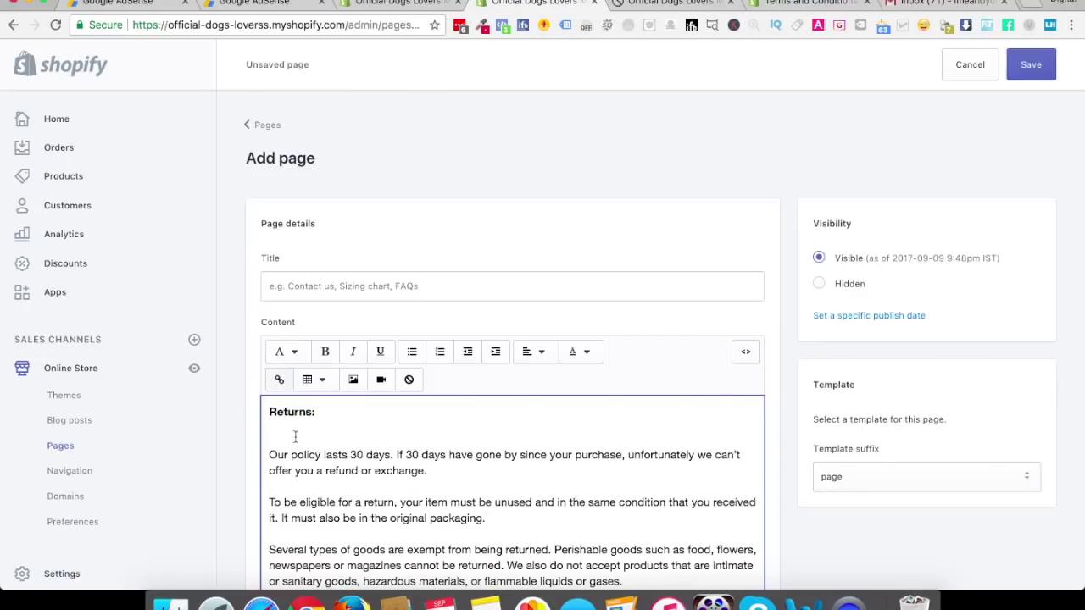
key("BackSpace")
left_click(325, 288)
type("Returns Policy")
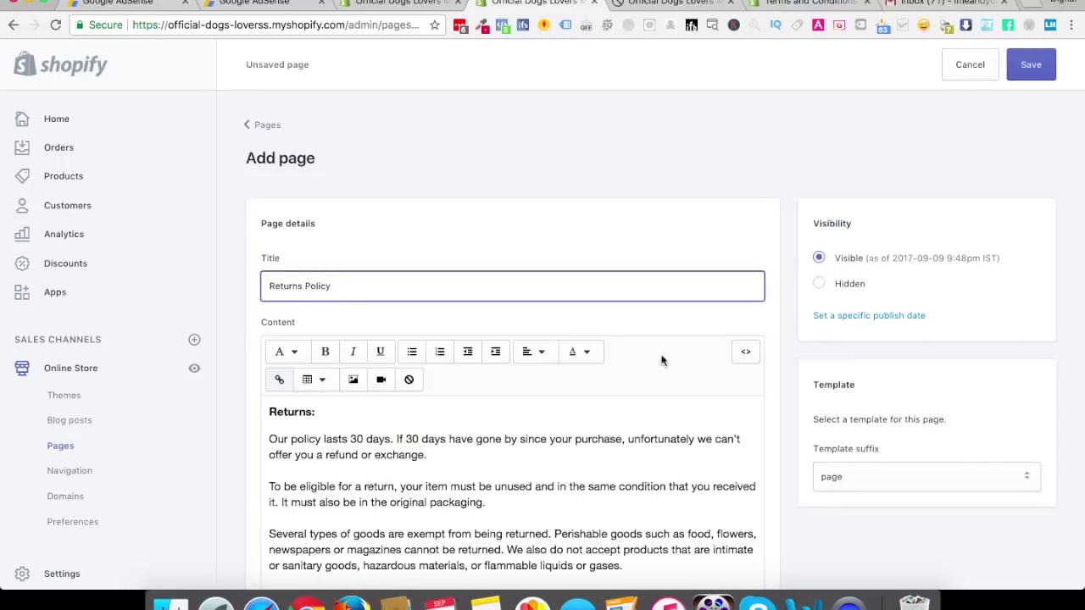
left_click(1041, 67)
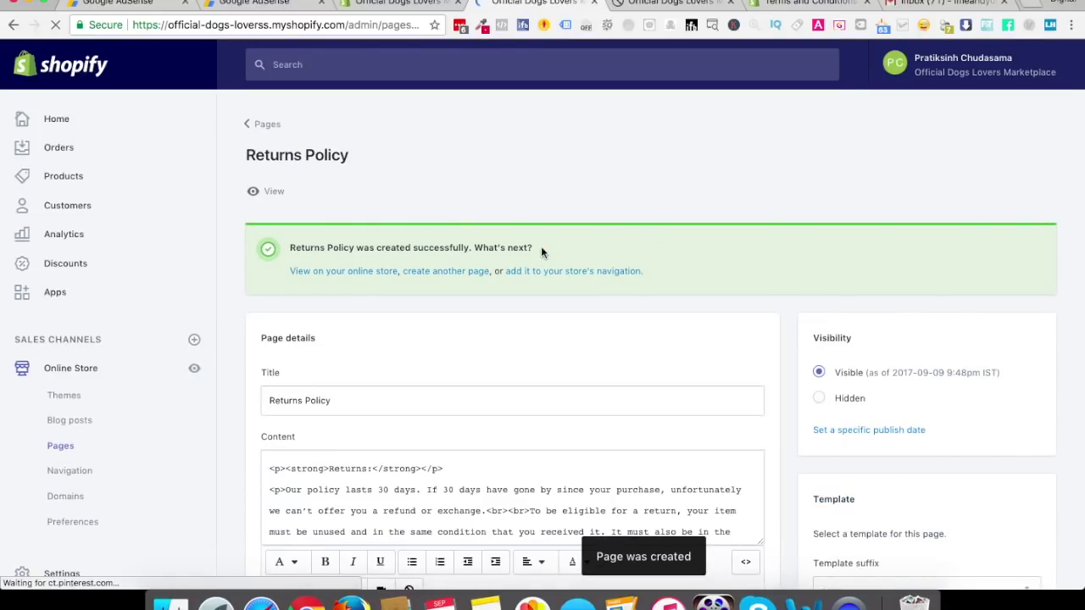
Select all of the privacy policy text in the checkout settings
left_click(390, 10)
scroll(672, 498, "down", 5)
scroll(486, 480, "down", 3)
left_click(593, 424)
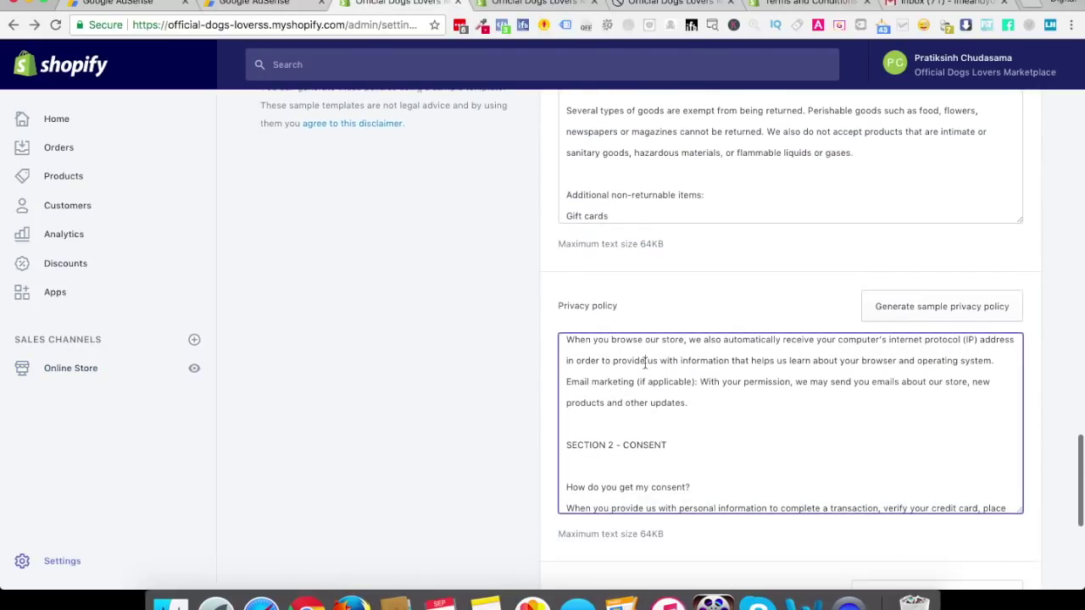
scroll(593, 424, "up", 10)
scroll(509, 423, "up", 2)
scroll(543, 457, "down", 6)
left_click(526, 3)
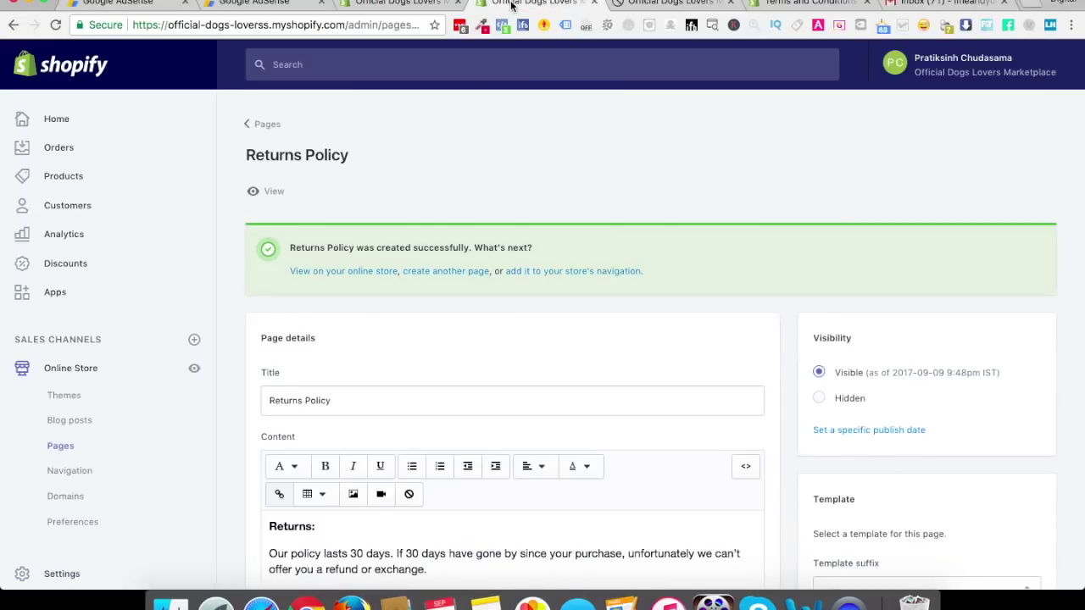
double_click(301, 401)
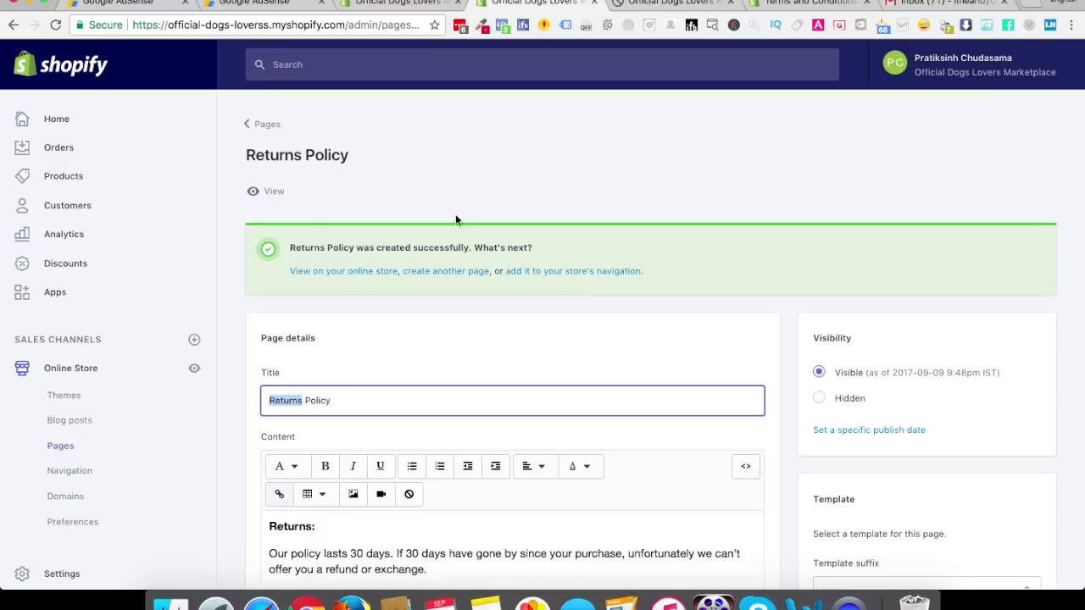
left_click(398, 5)
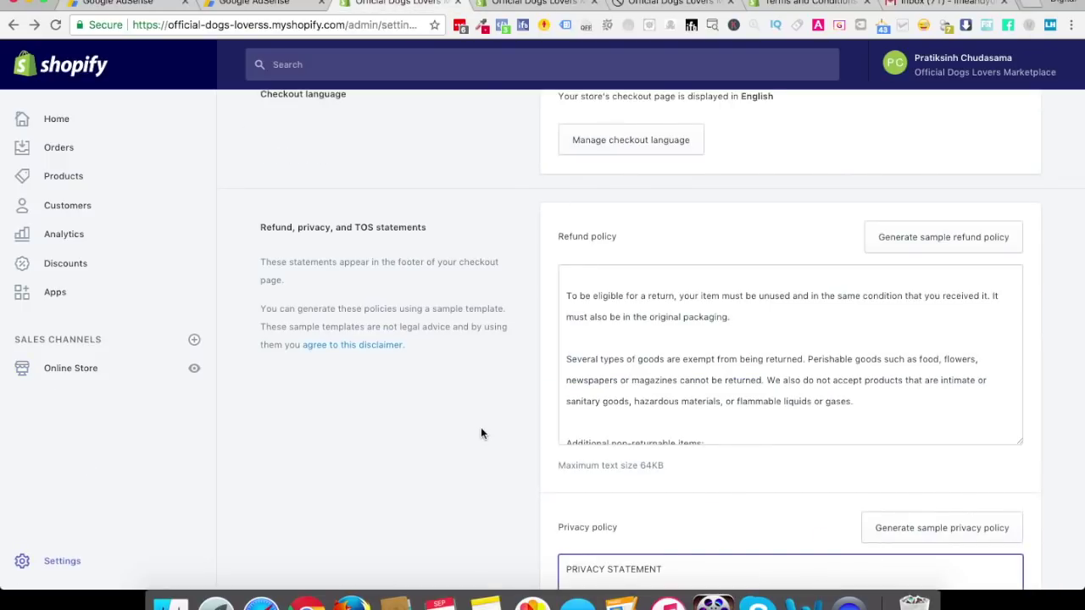
scroll(481, 430, "down", 3)
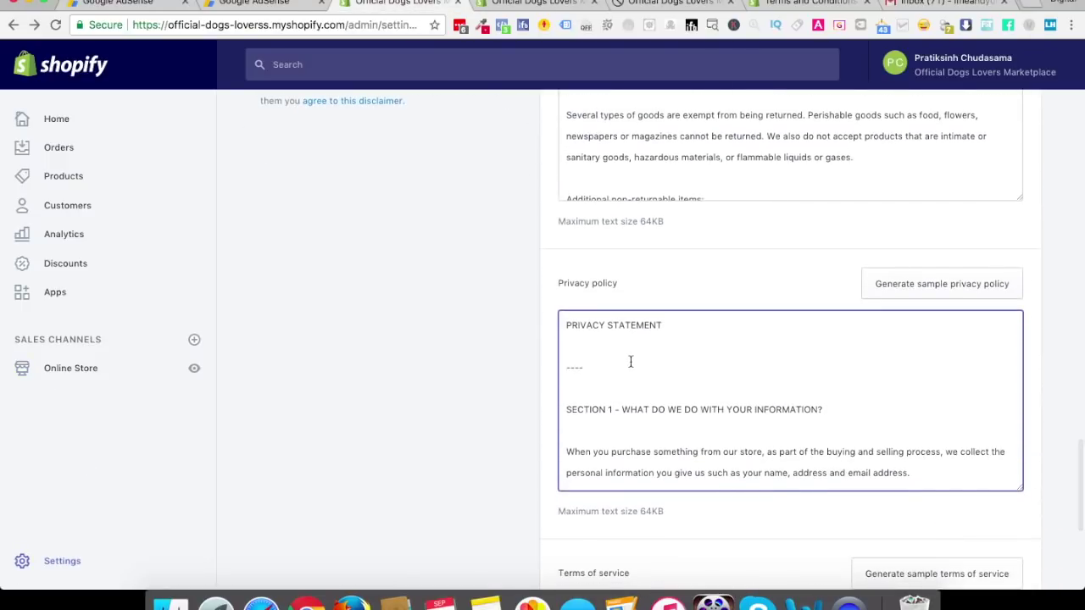
key("super+a")
key("super+c")
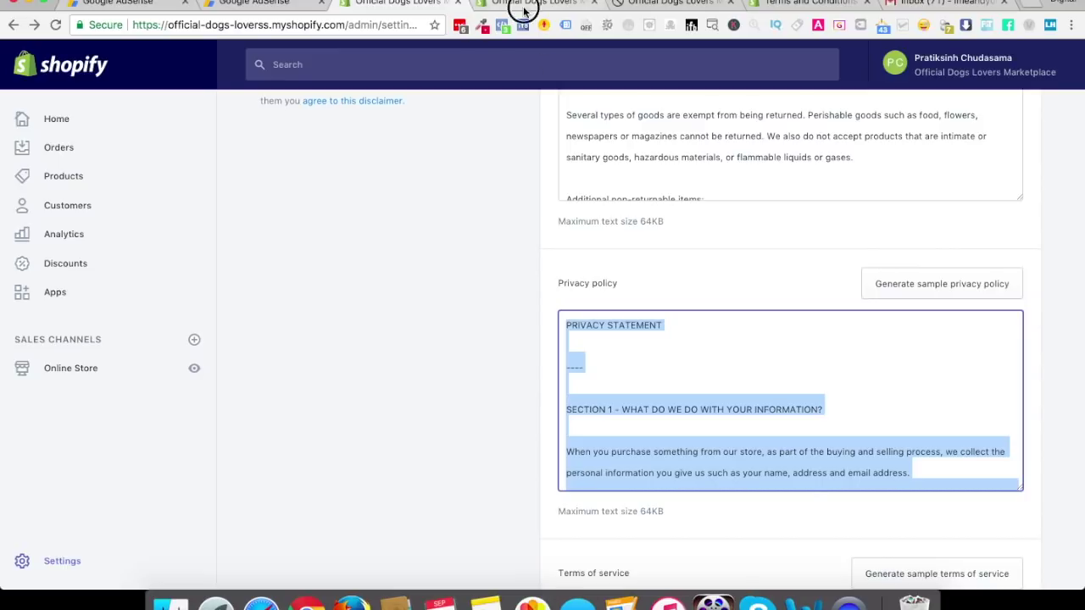
Create a 'Privacy Statement' page with the pasted privacy policy and a bold heading, and save it
left_click(532, 5)
scroll(705, 172, "up", 2)
left_click(263, 124)
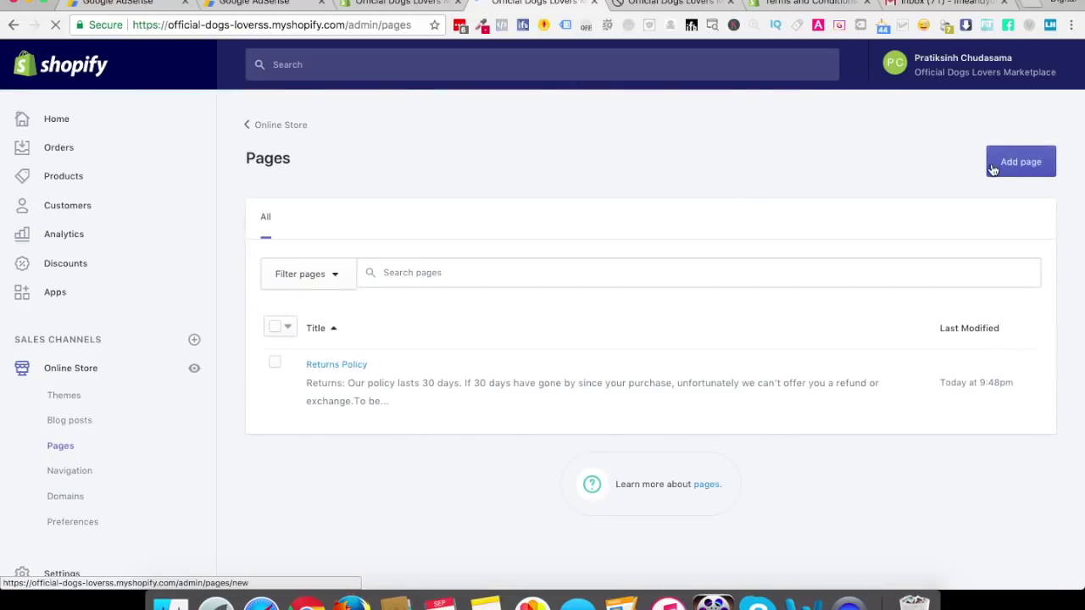
left_click(998, 172)
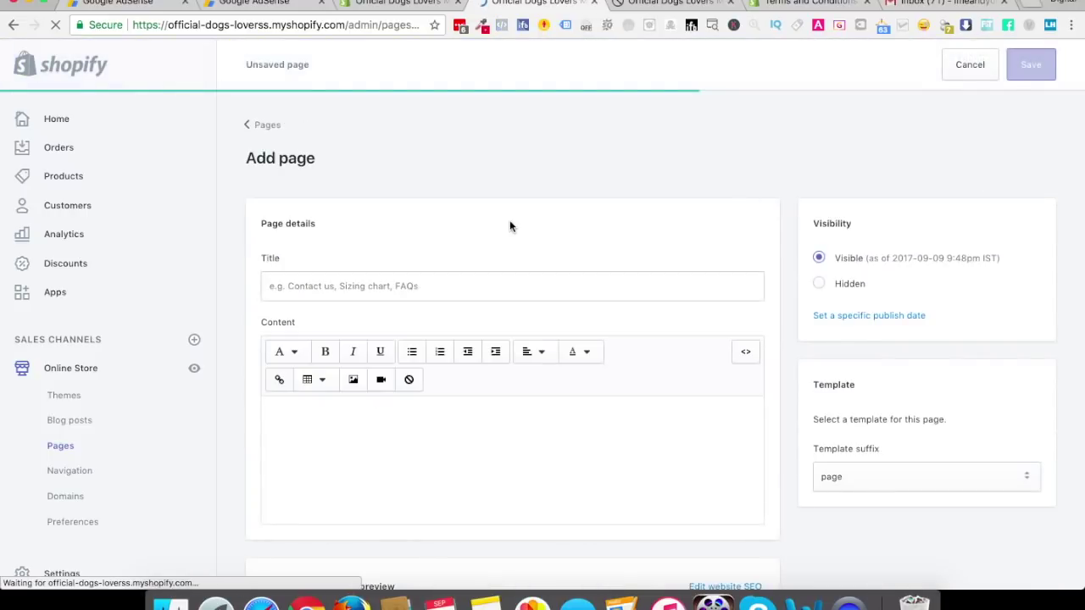
left_click(297, 482)
key("super+v")
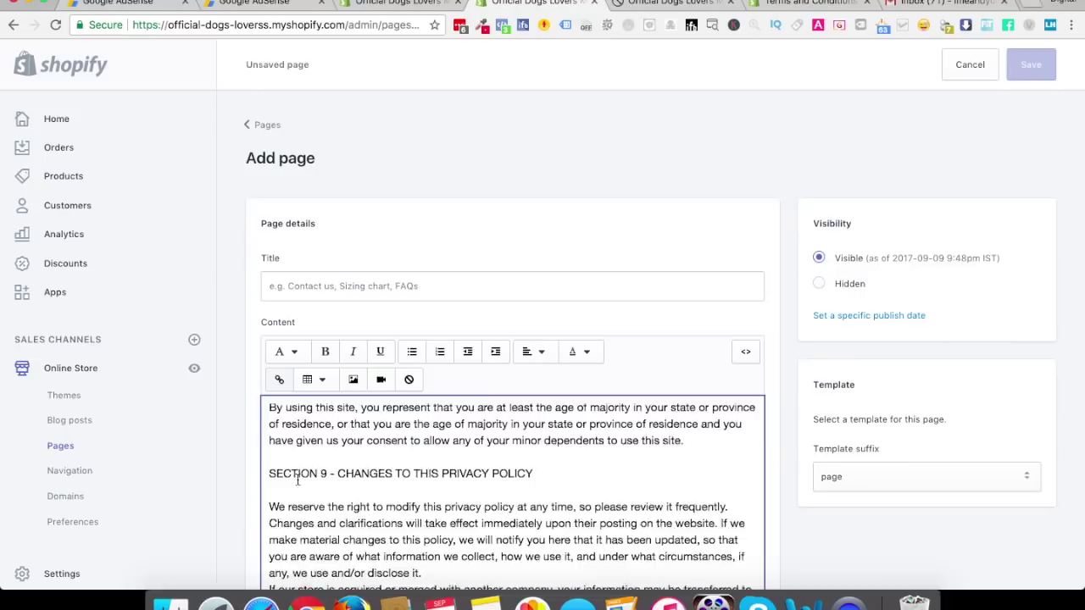
scroll(297, 480, "down", 1)
triple_click(358, 432)
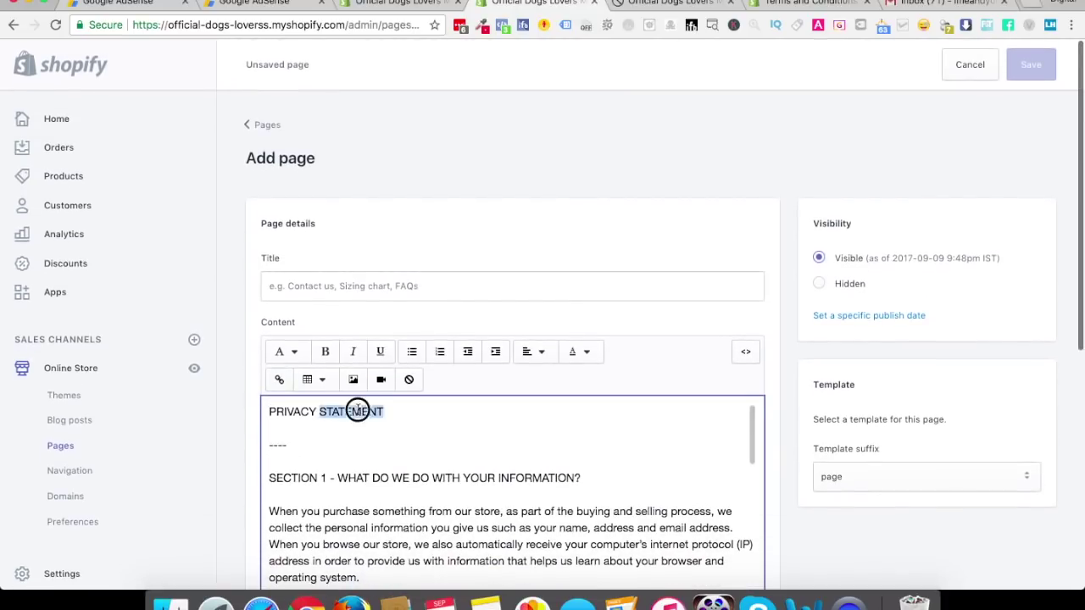
left_click(370, 289)
type("Privacy Statement")
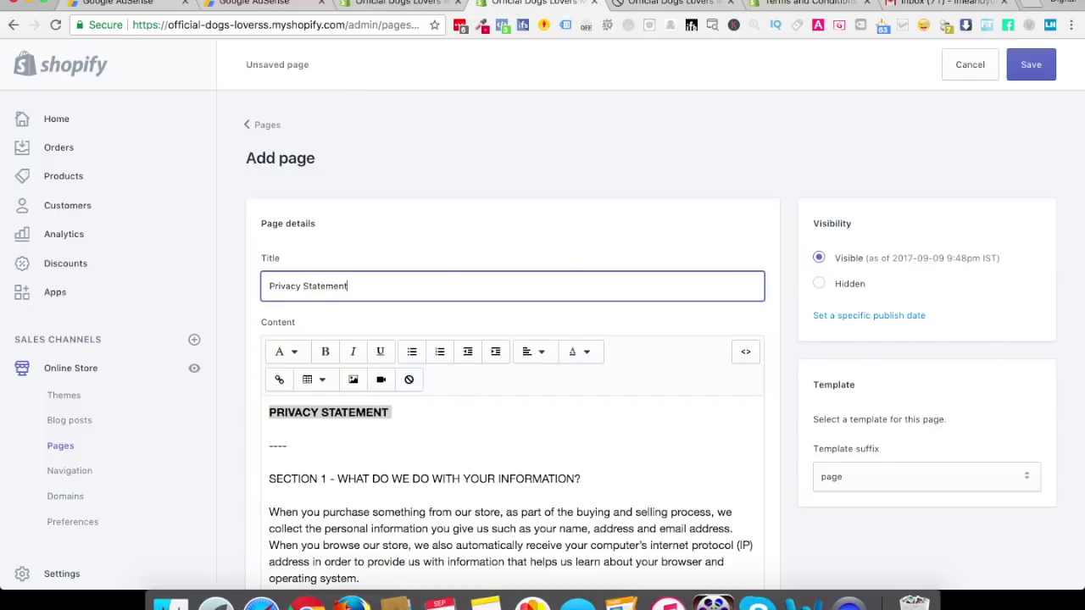
left_click(1039, 67)
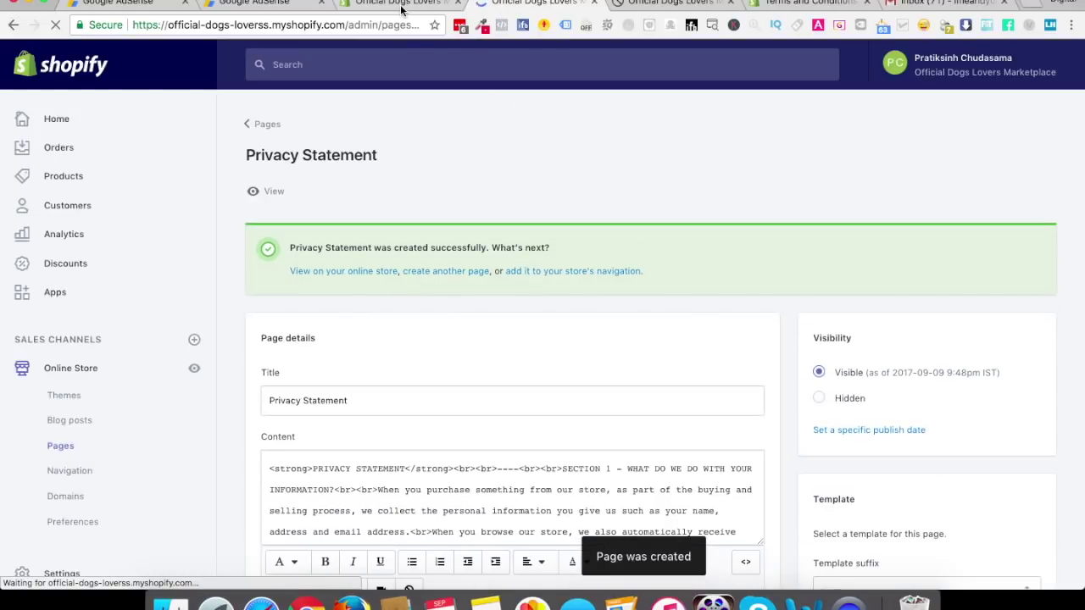
Select all of the terms of service text, then start another new page from the Pages list
left_click(398, 4)
scroll(523, 323, "down", 5)
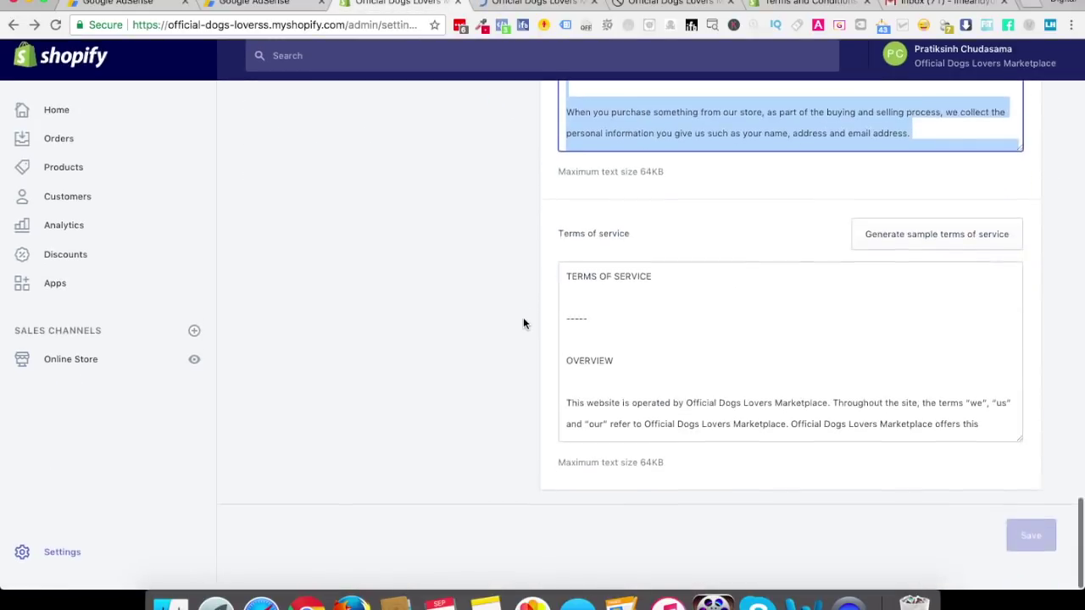
left_click(649, 320)
key("super+a")
key("super+c")
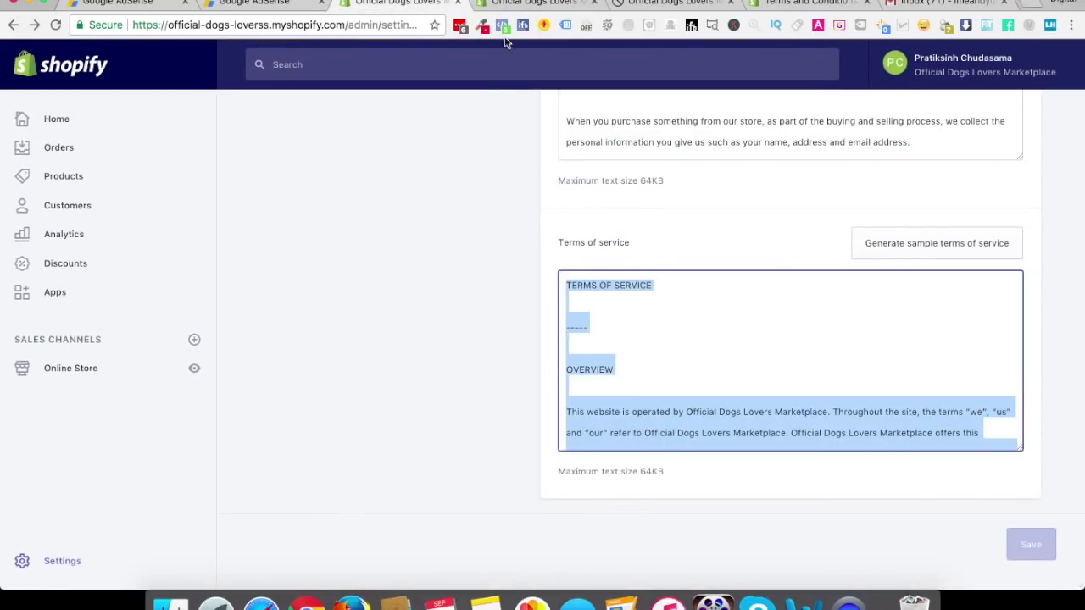
left_click(516, 4)
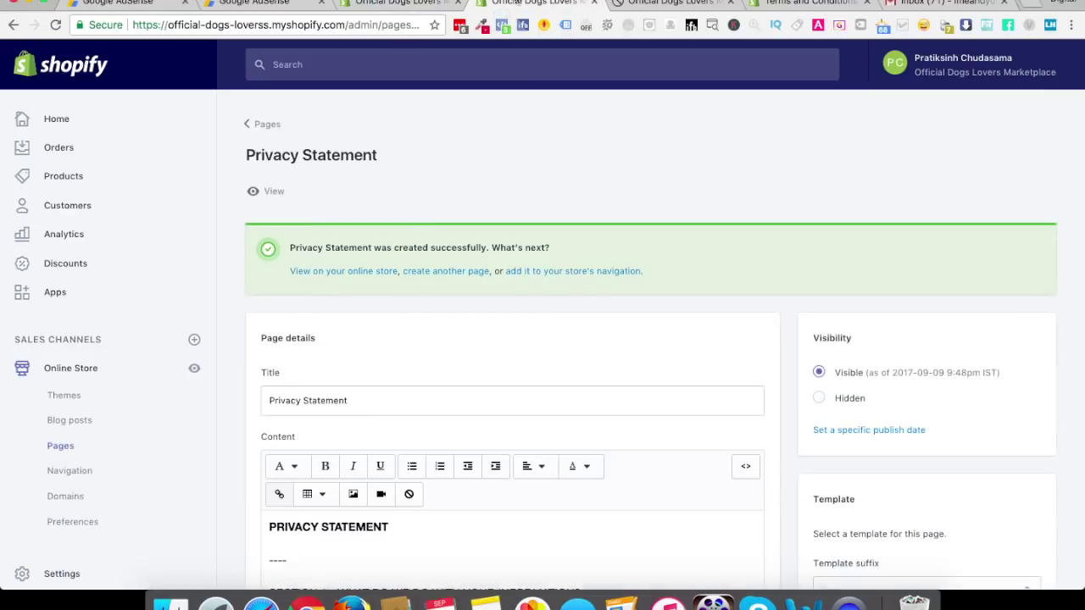
left_click(250, 133)
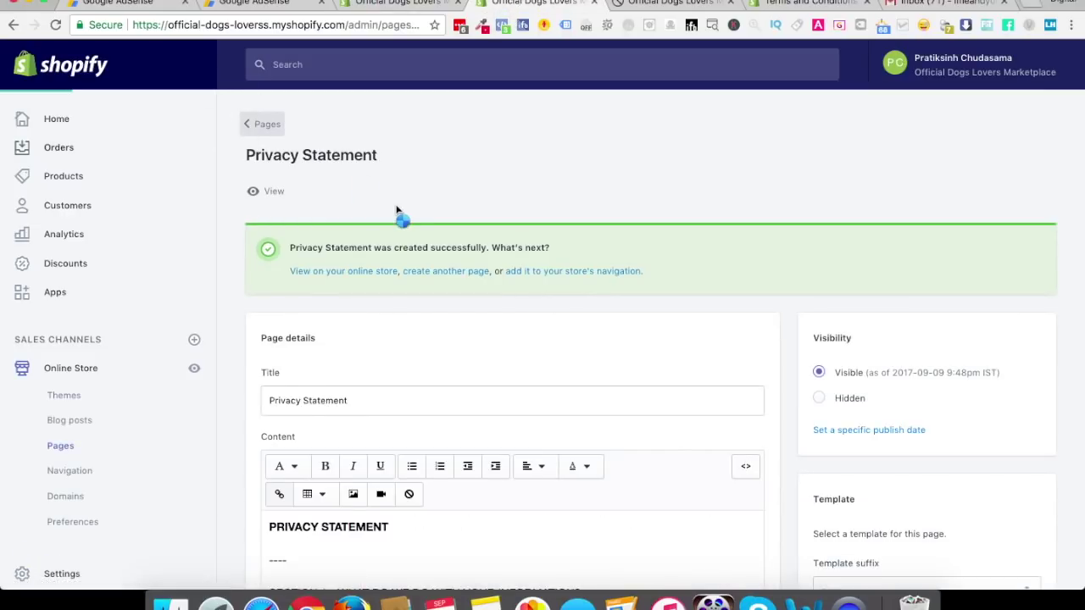
left_click(1024, 168)
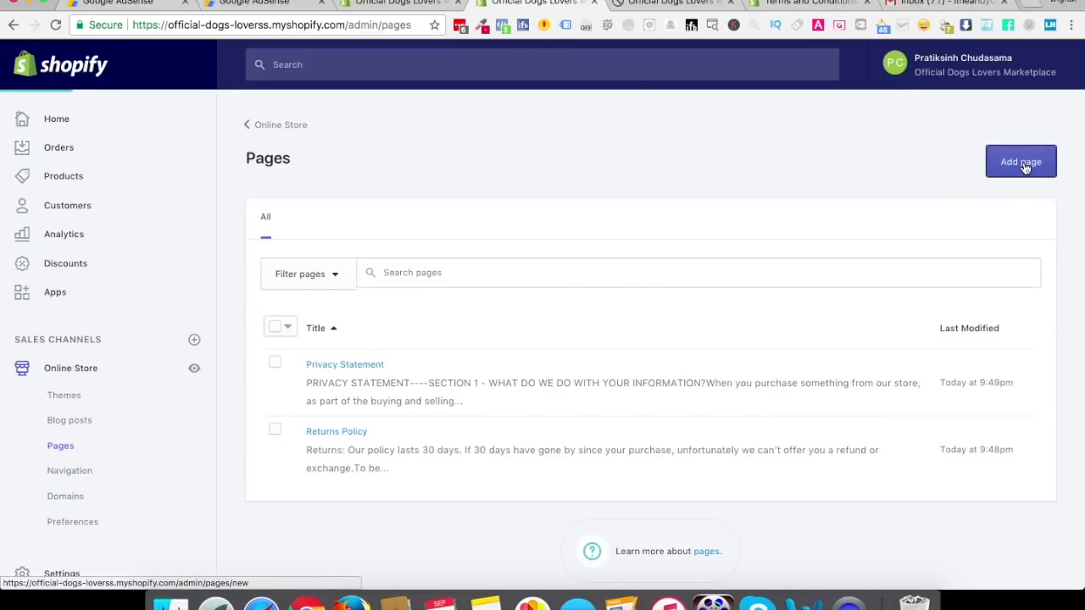
Paste the terms of service text into the new page's content
left_click(422, 499)
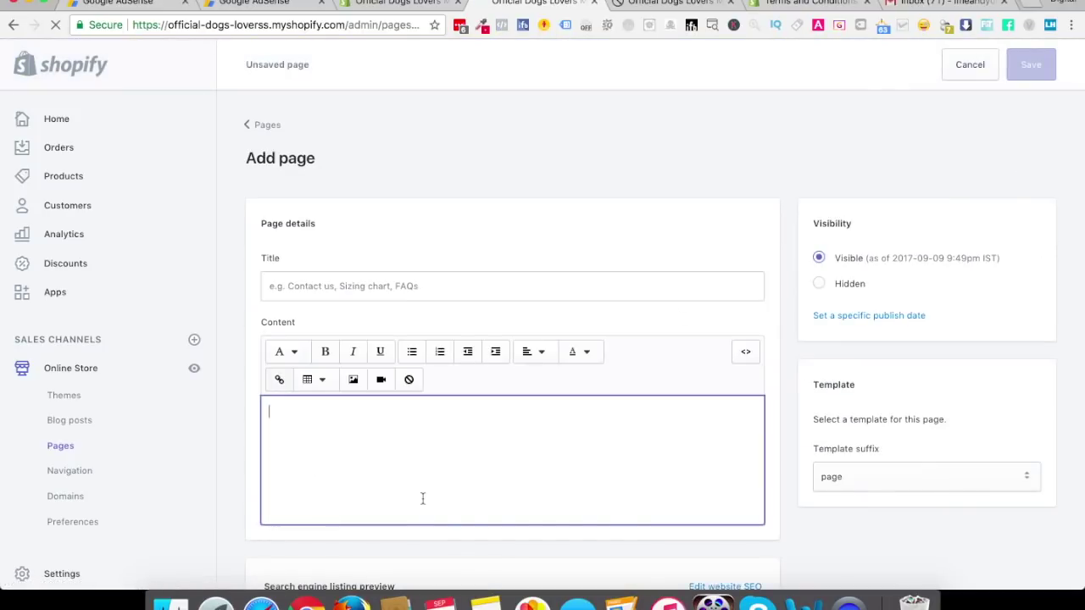
key("super+v")
scroll(422, 498, "up", 20)
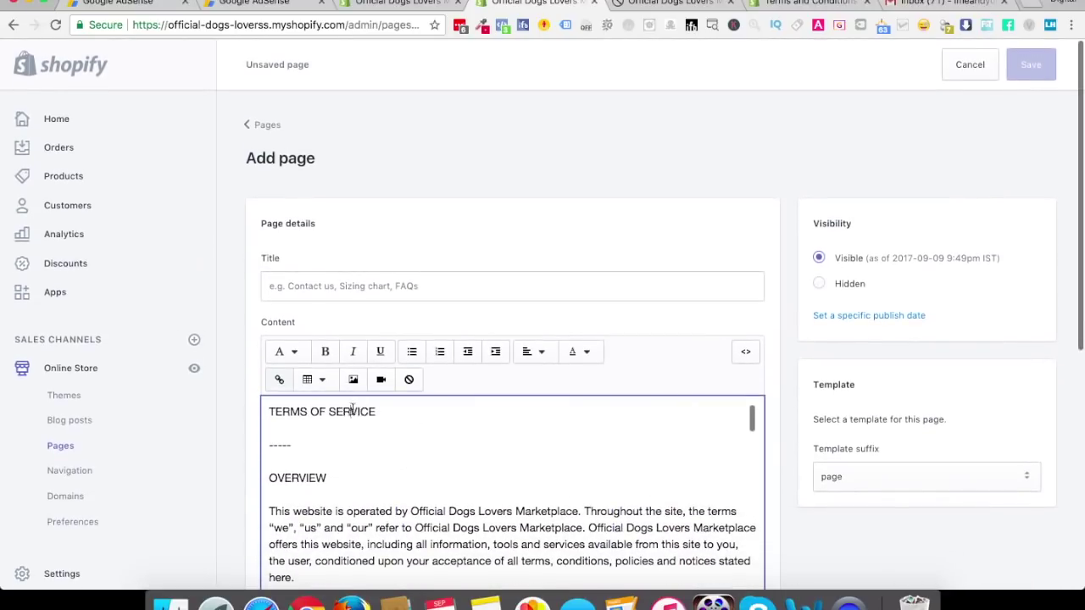
triple_click(353, 409)
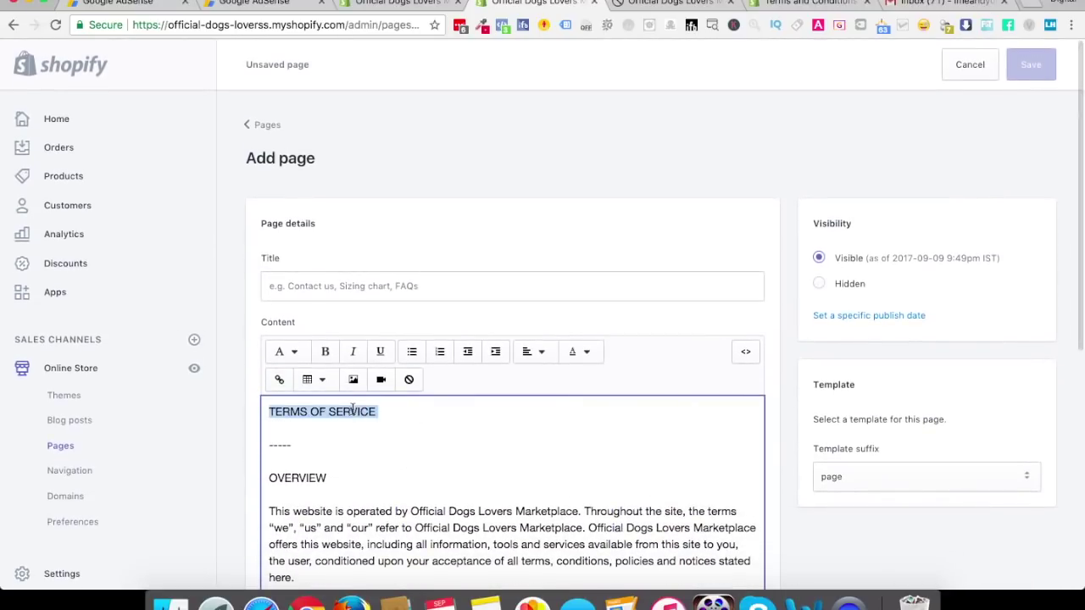
Title the page 'Terms of Service' and save it
left_click(343, 286)
type("Ge")
key("BackSpace")
key("BackSpace")
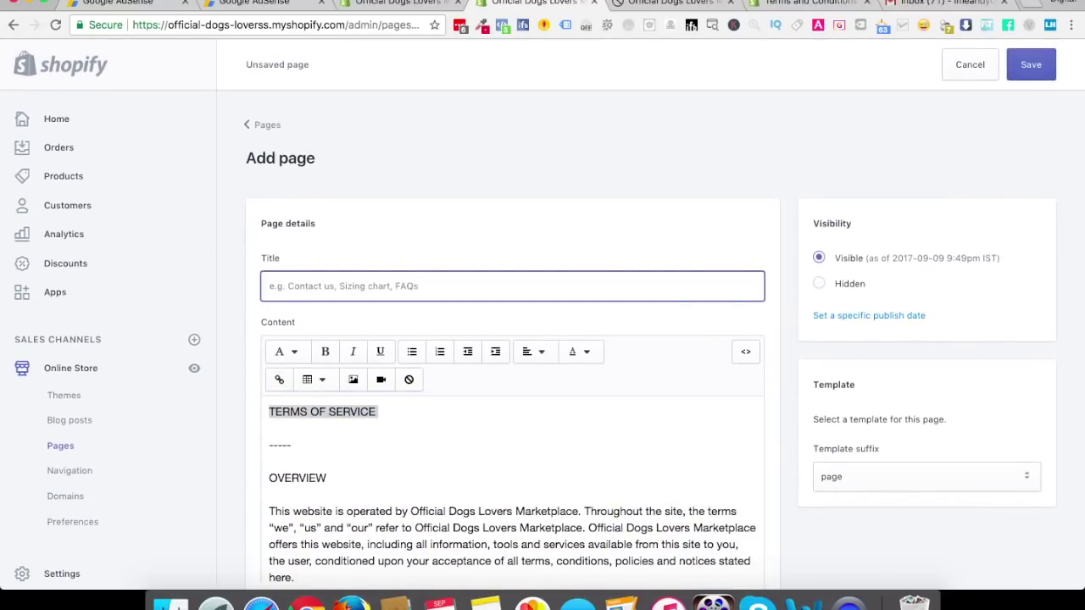
type("TOS")
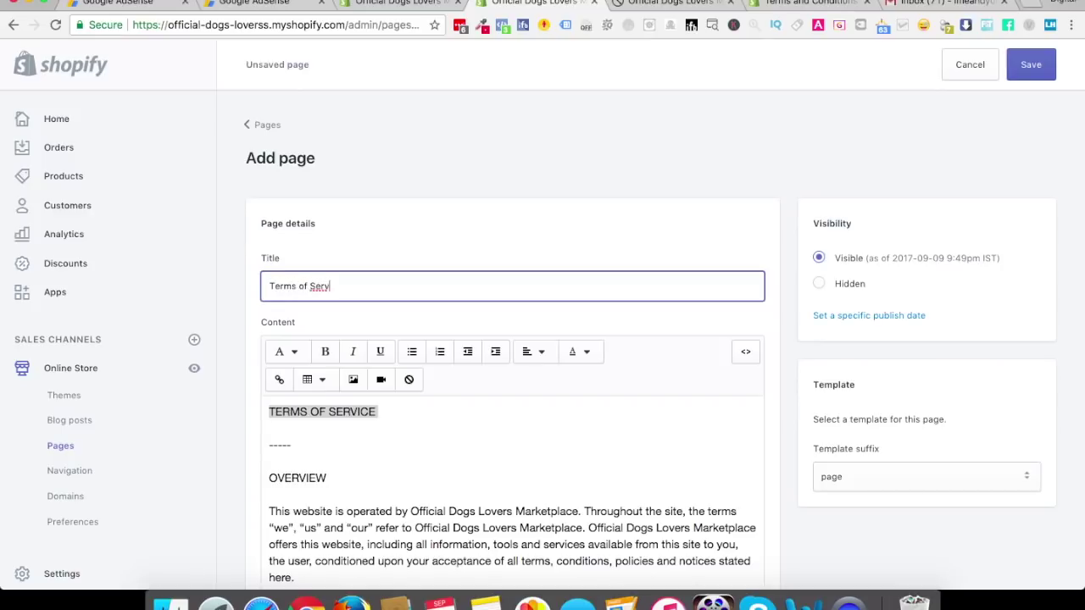
left_click(1032, 66)
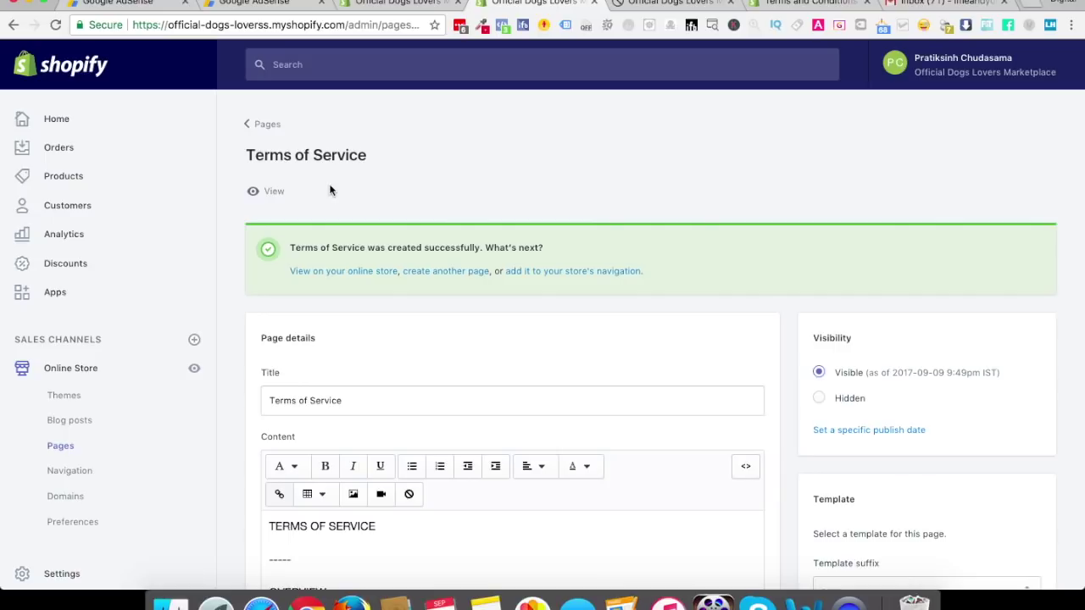
left_click(678, 4)
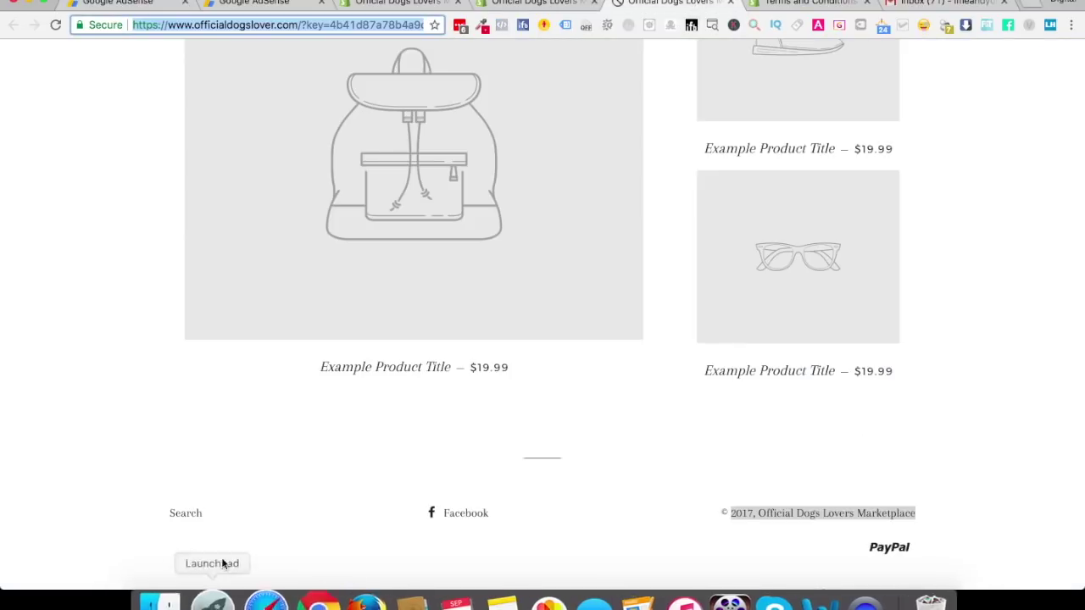
Open the Footer menu from the store's Navigation settings
left_click(553, 4)
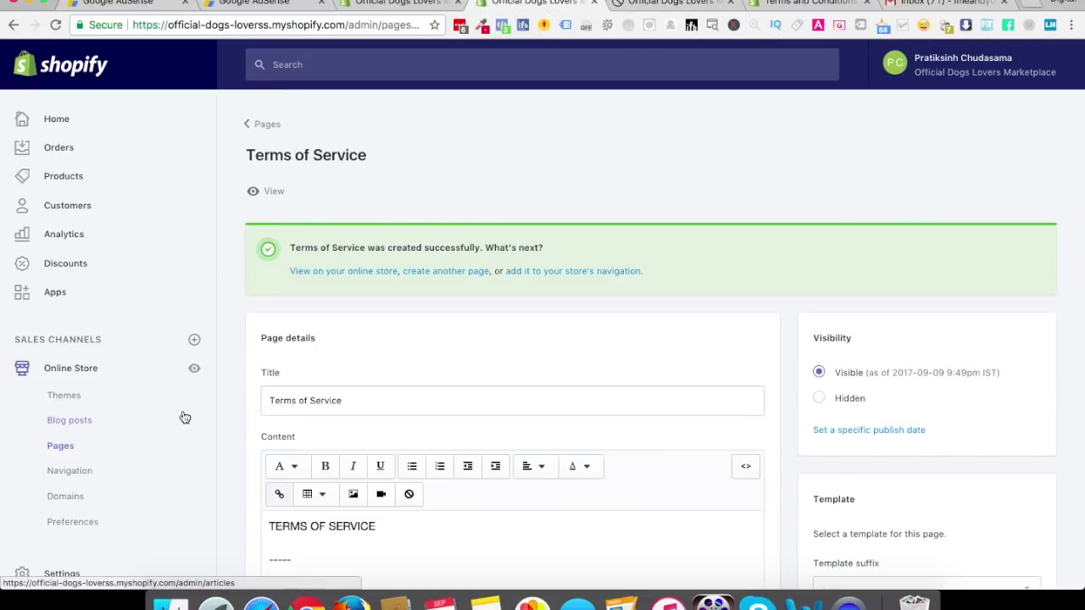
left_click(71, 473)
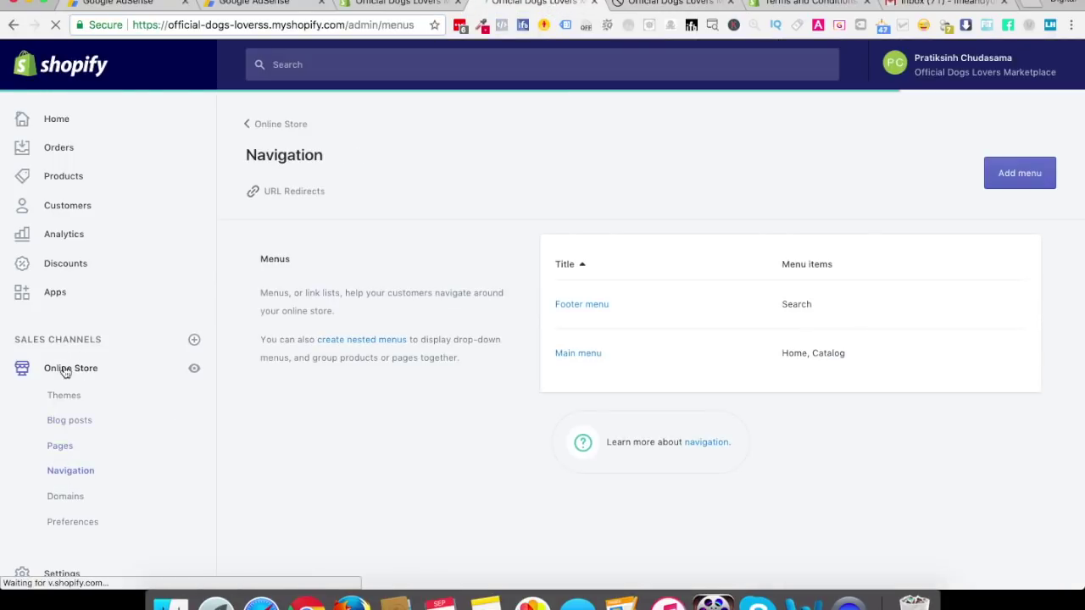
left_click(587, 305)
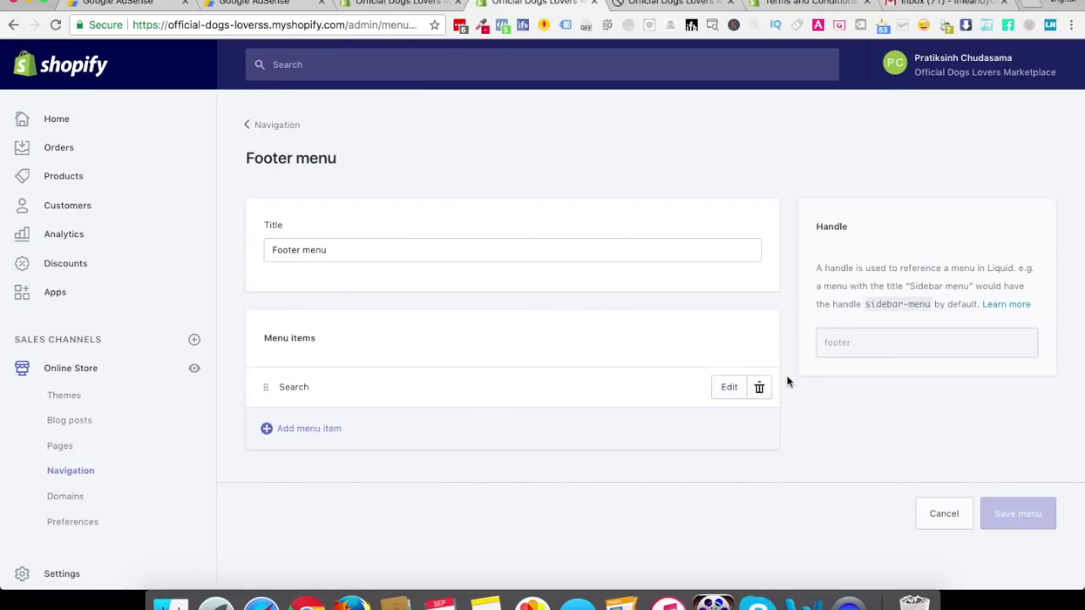
Check the live storefront's footer, which links only to Search, then return to the editor
left_click(674, 8)
left_click(183, 515)
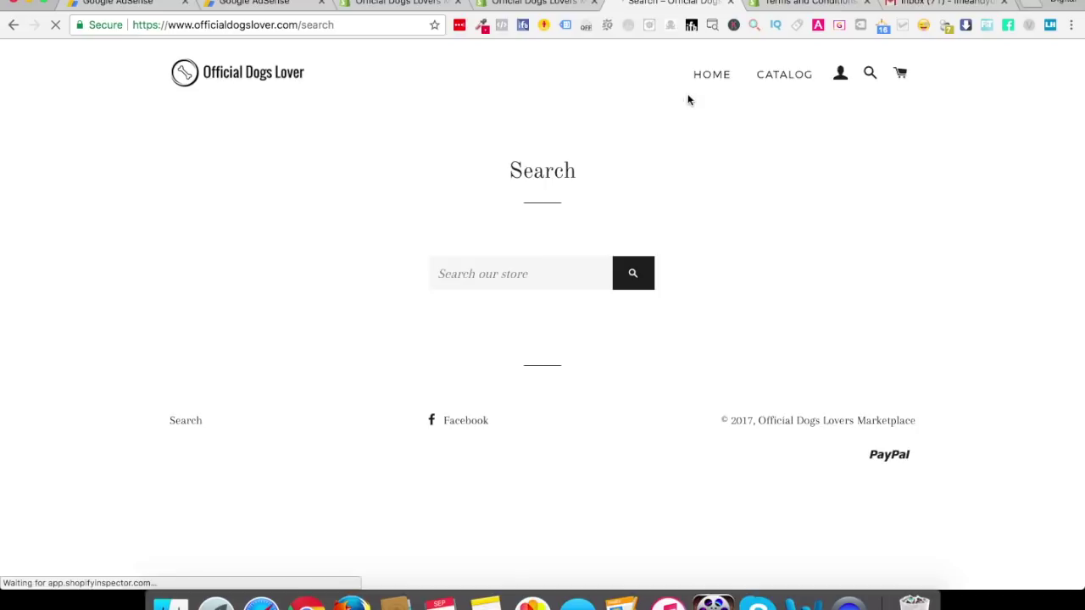
left_click(707, 83)
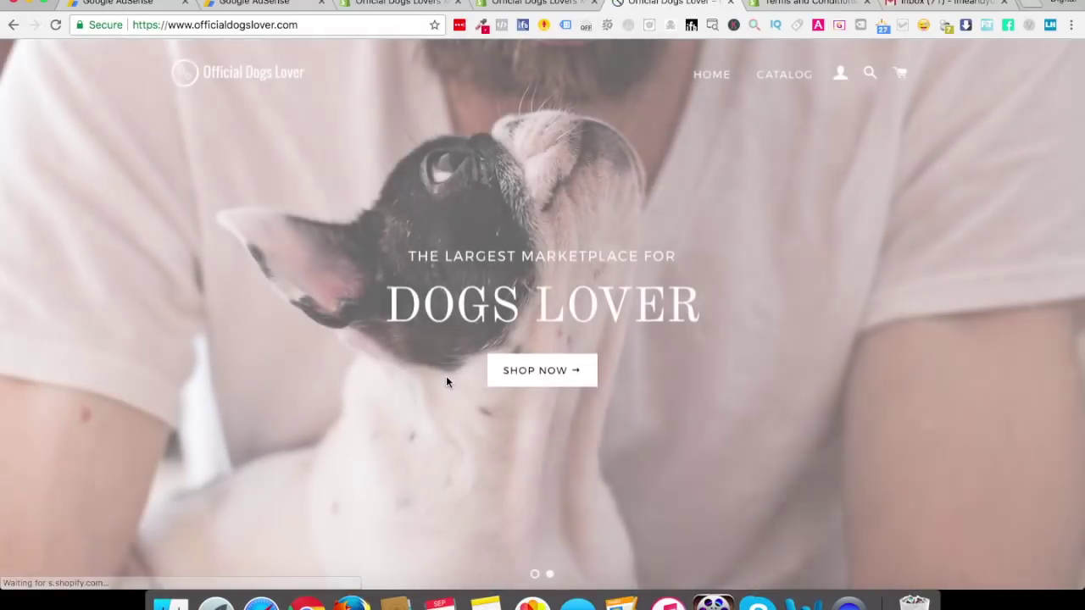
scroll(447, 382, "down", 10)
scroll(446, 382, "down", 3)
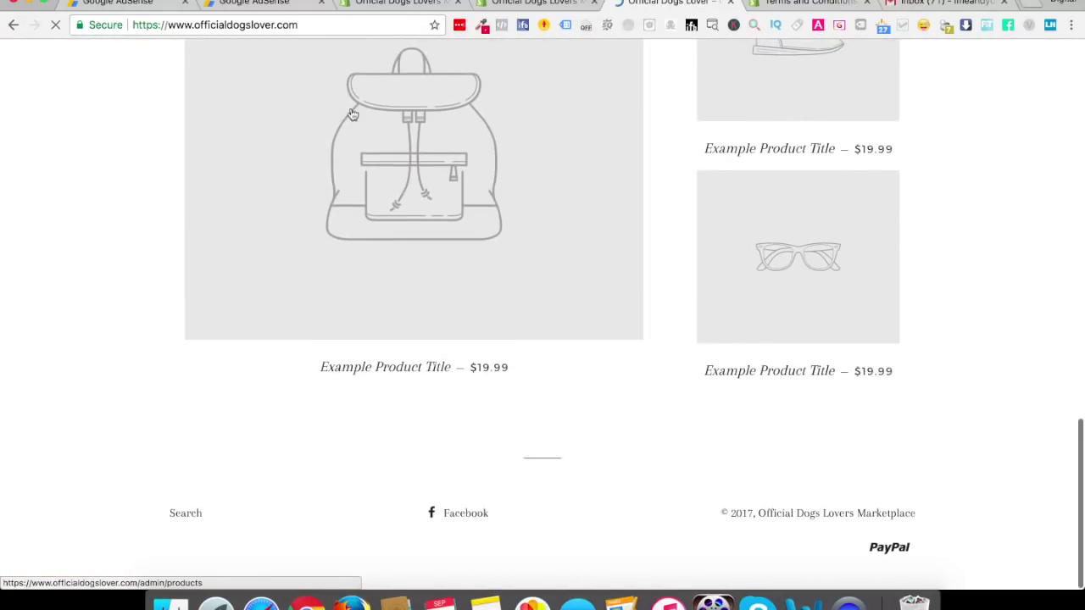
left_click(532, 3)
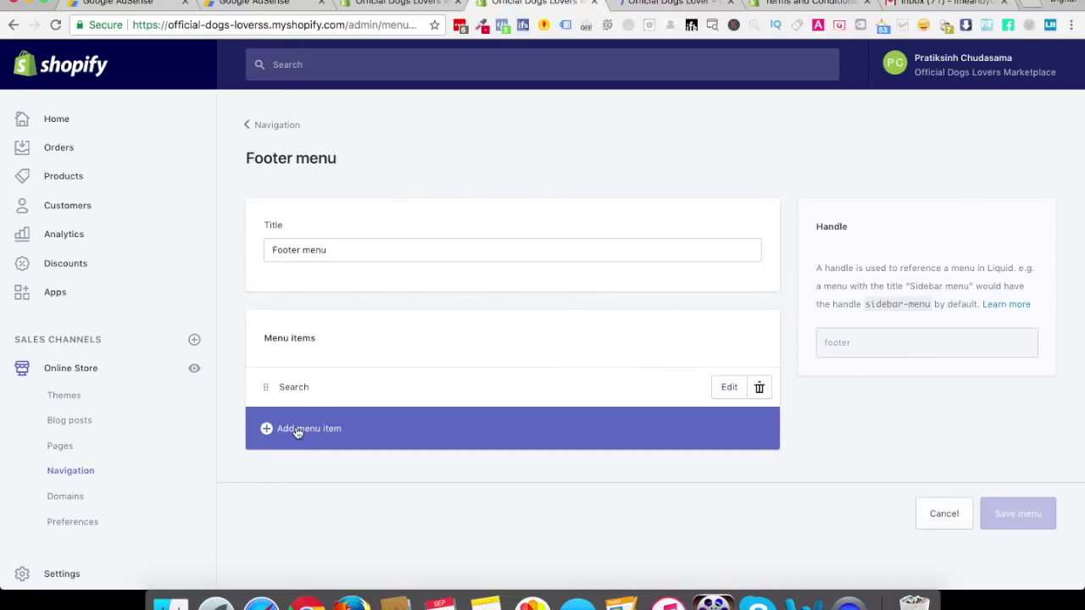
Add a footer menu item linking to the Returns Policy page
left_click(297, 430)
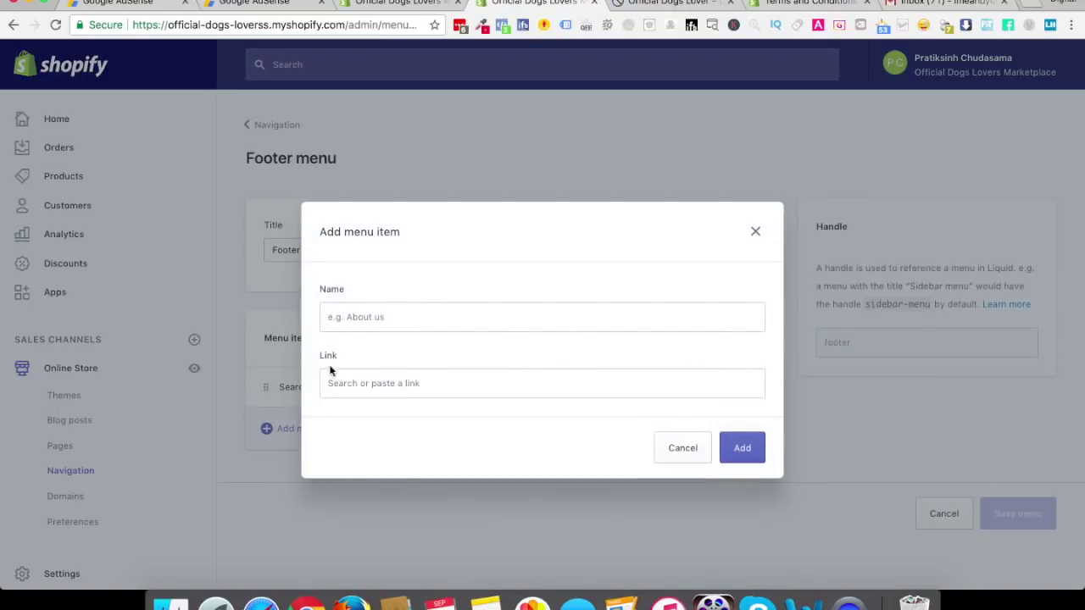
left_click(374, 392)
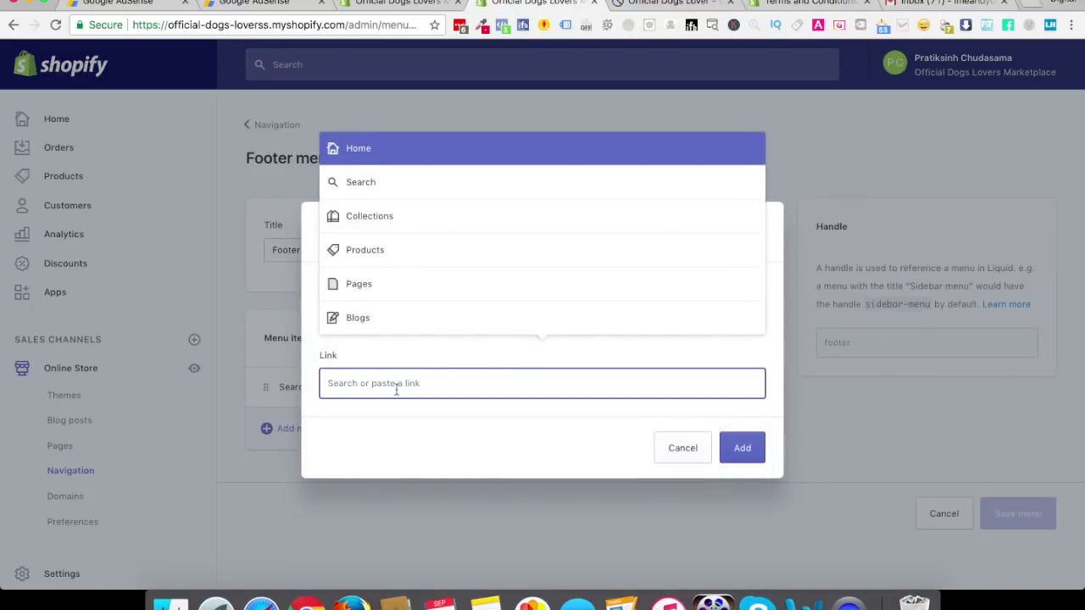
left_click(375, 284)
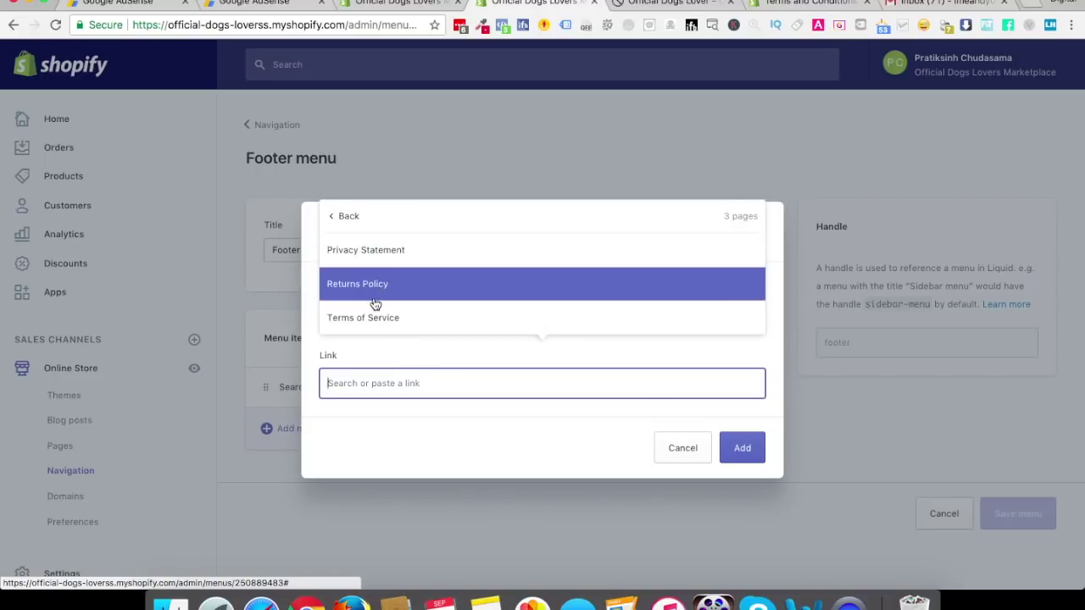
left_click(373, 286)
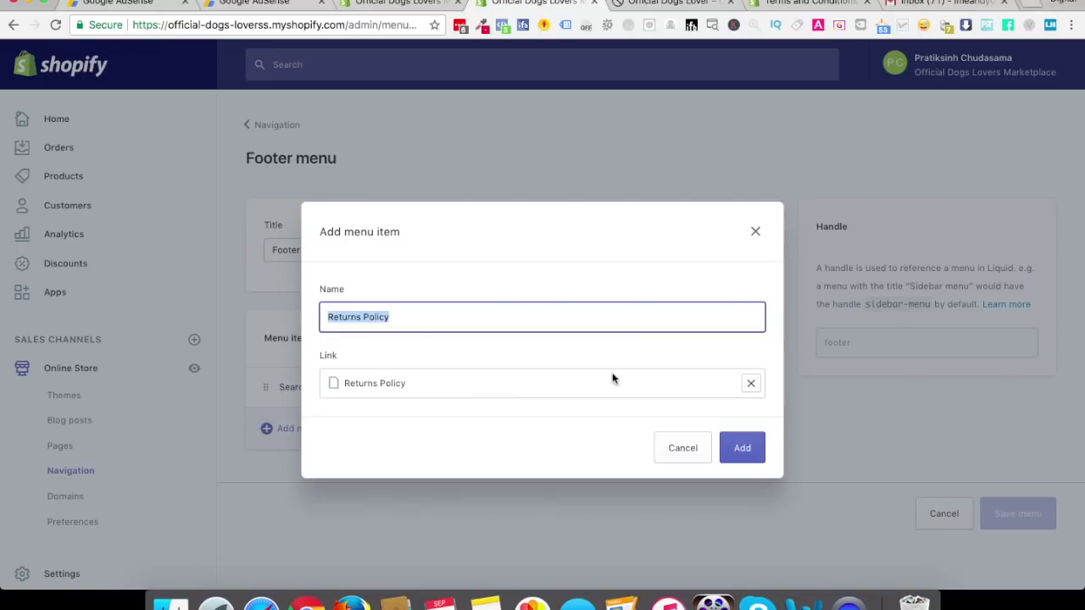
left_click(745, 456)
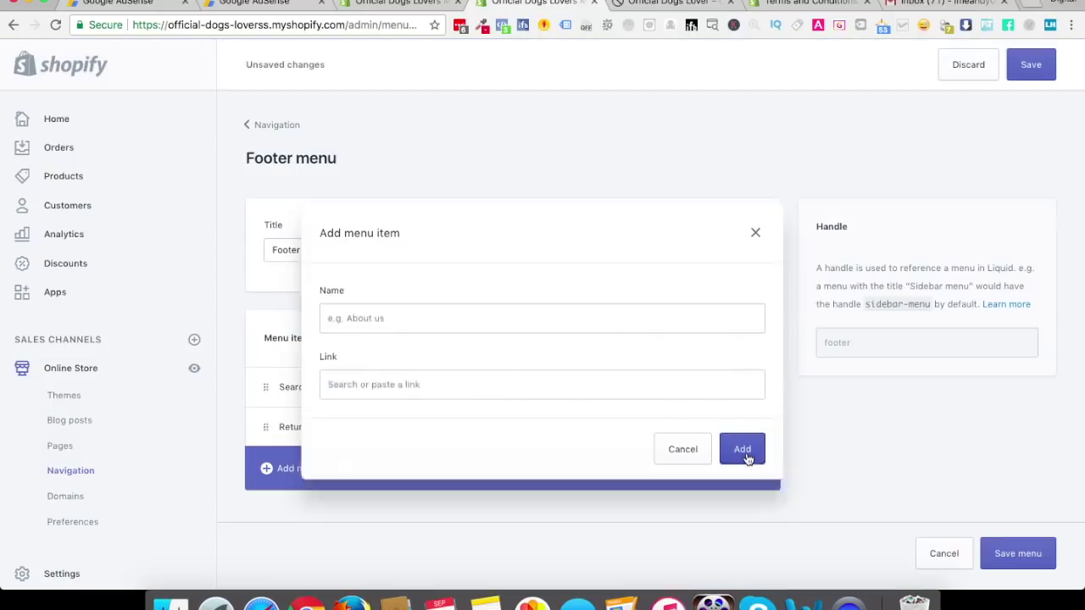
Add a footer menu item linking to the Privacy Statement page
left_click(340, 448)
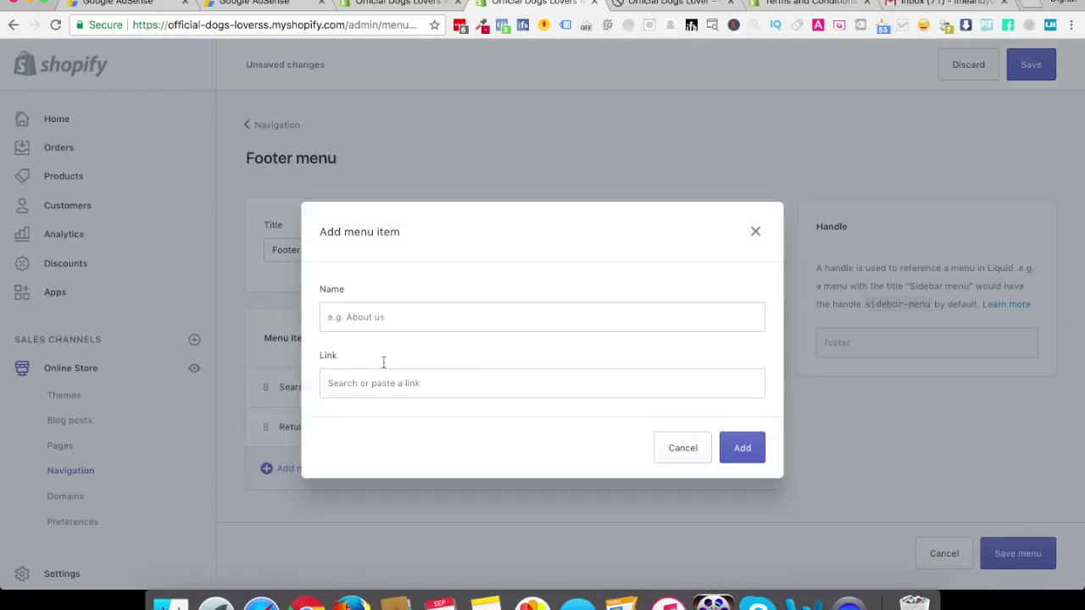
left_click(380, 375)
left_click(379, 562)
left_click(364, 461)
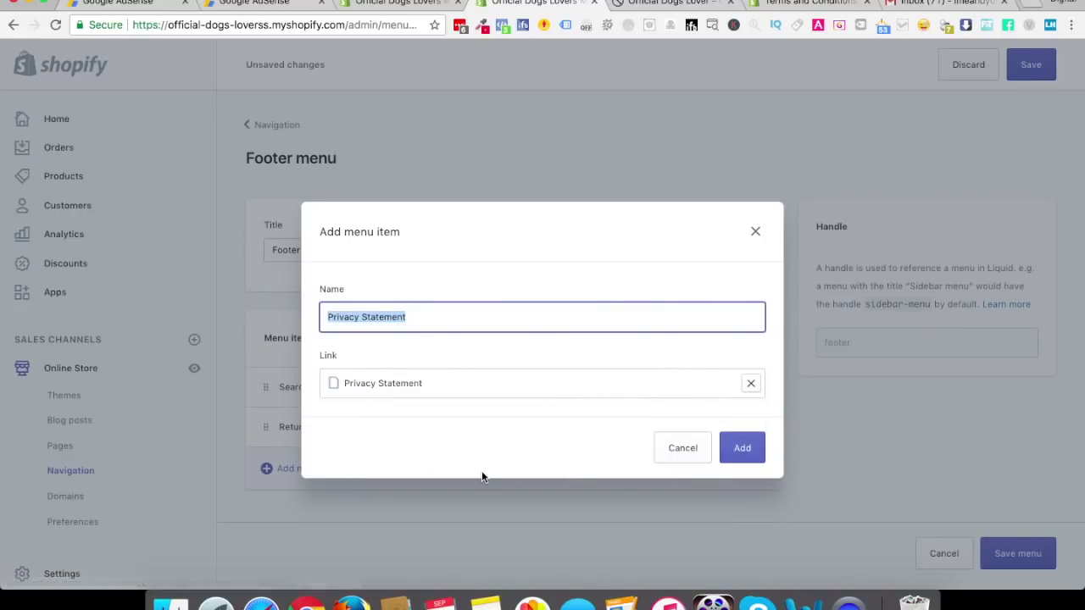
left_click(753, 446)
left_click(297, 456)
Add a footer menu item linking to the Terms of Service page
left_click(376, 382)
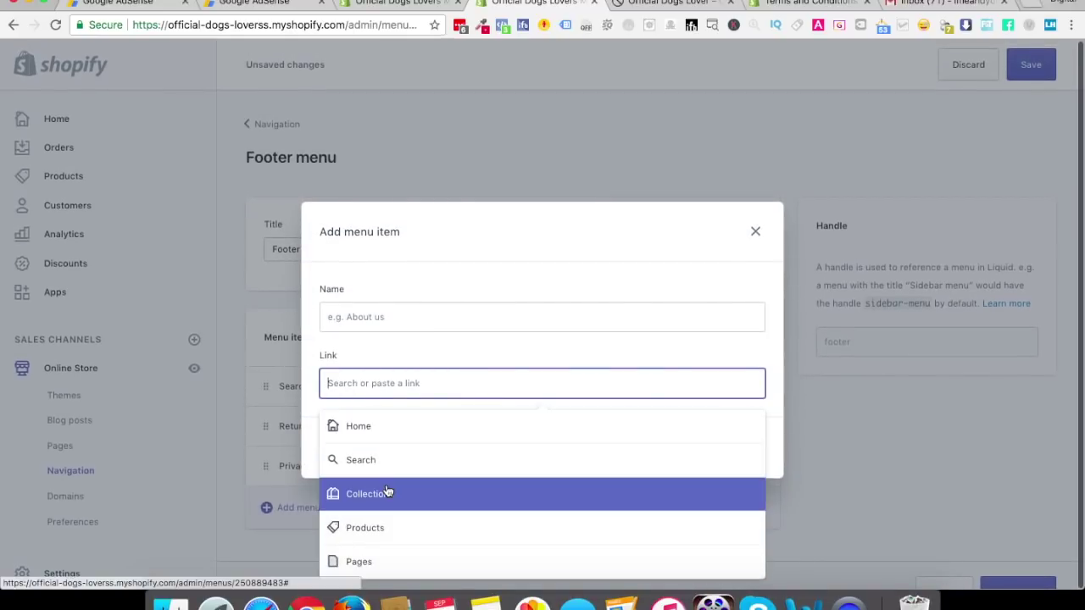
left_click(378, 562)
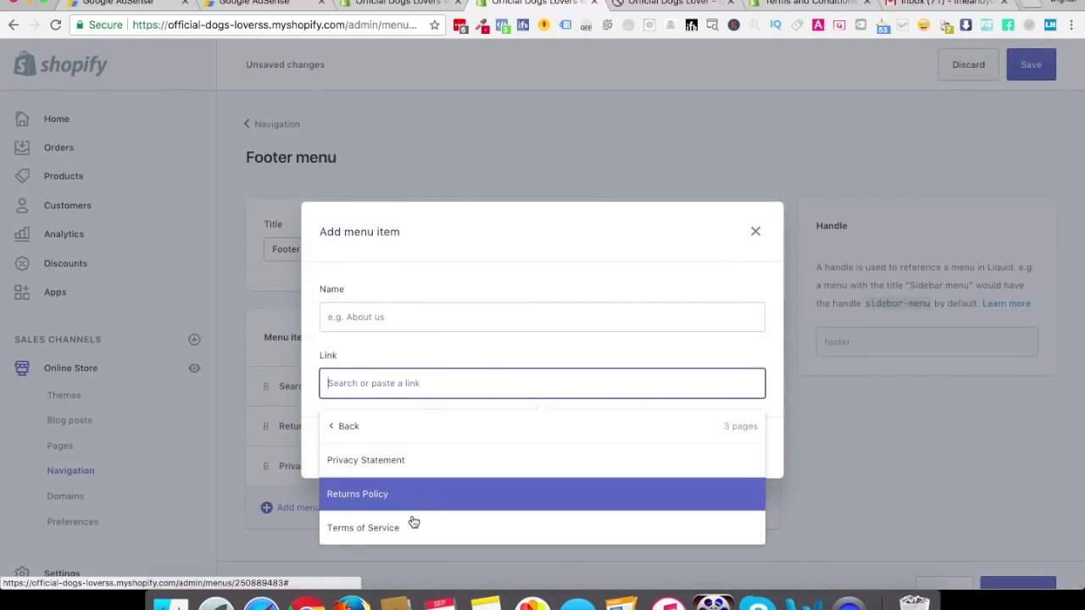
left_click(414, 523)
left_click(737, 451)
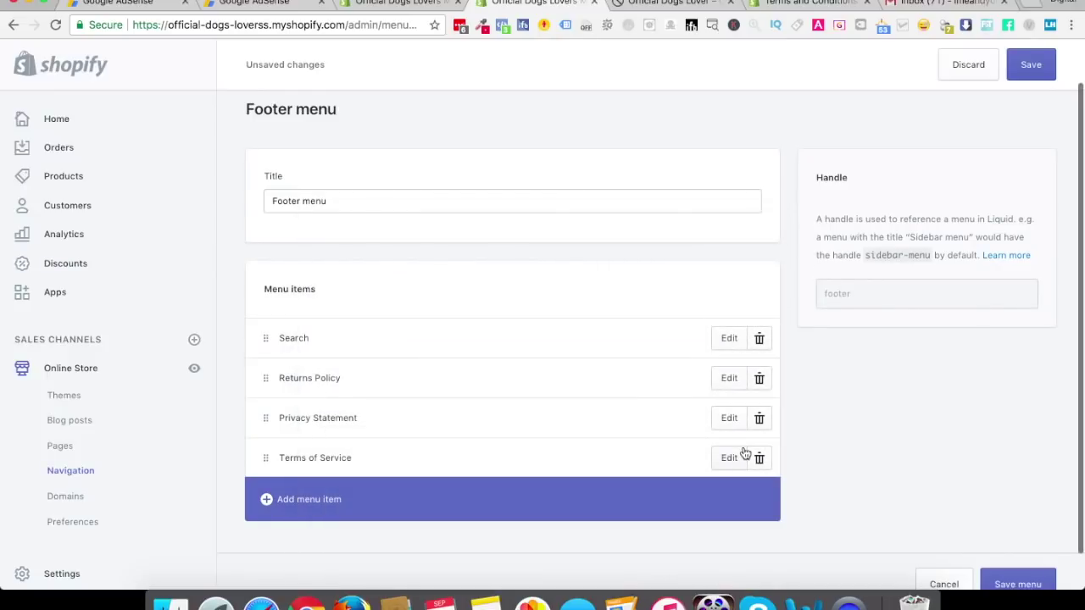
Reorder the new footer items and save the menu
mouse_move(263, 460)
left_mouse_down()
mouse_move(259, 416)
mouse_move(267, 469)
mouse_move(263, 416)
mouse_move(267, 448)
left_mouse_up()
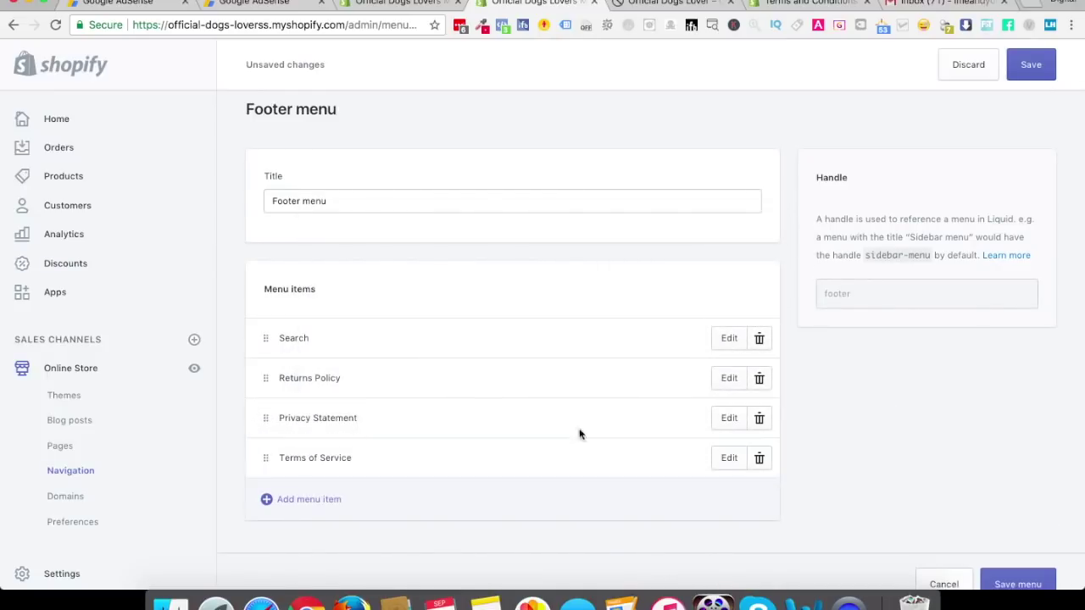
scroll(900, 458, "down", 1)
left_click(1008, 555)
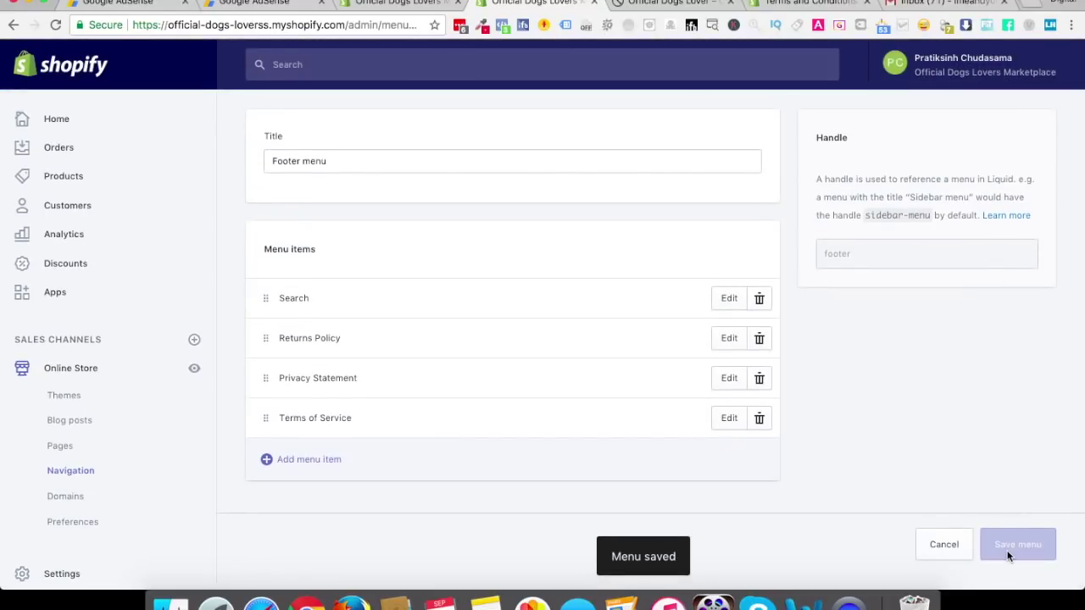
left_click(661, 5)
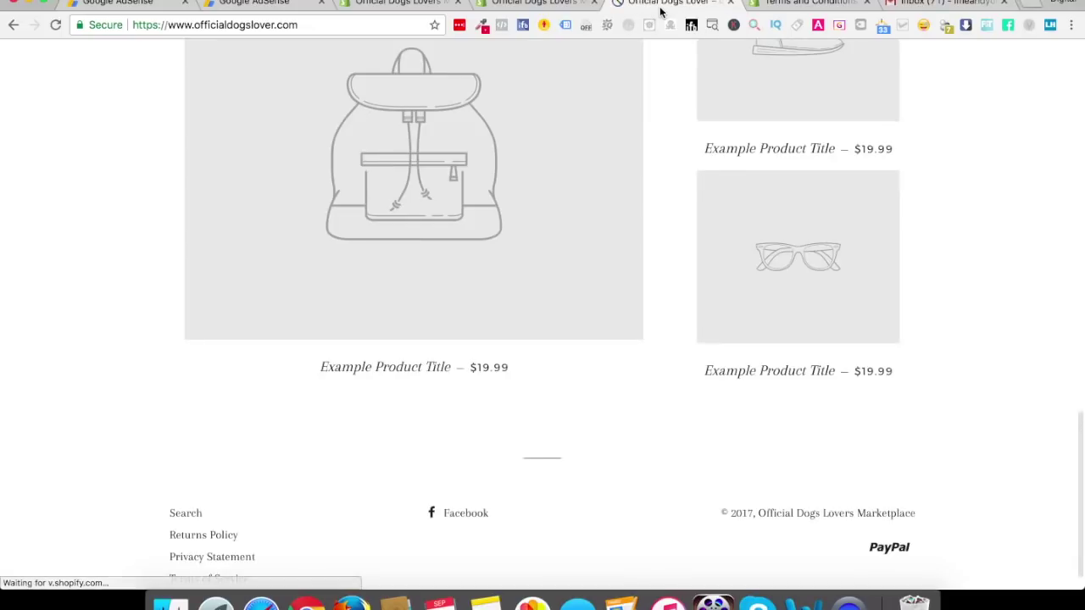
scroll(194, 341, "down", 1)
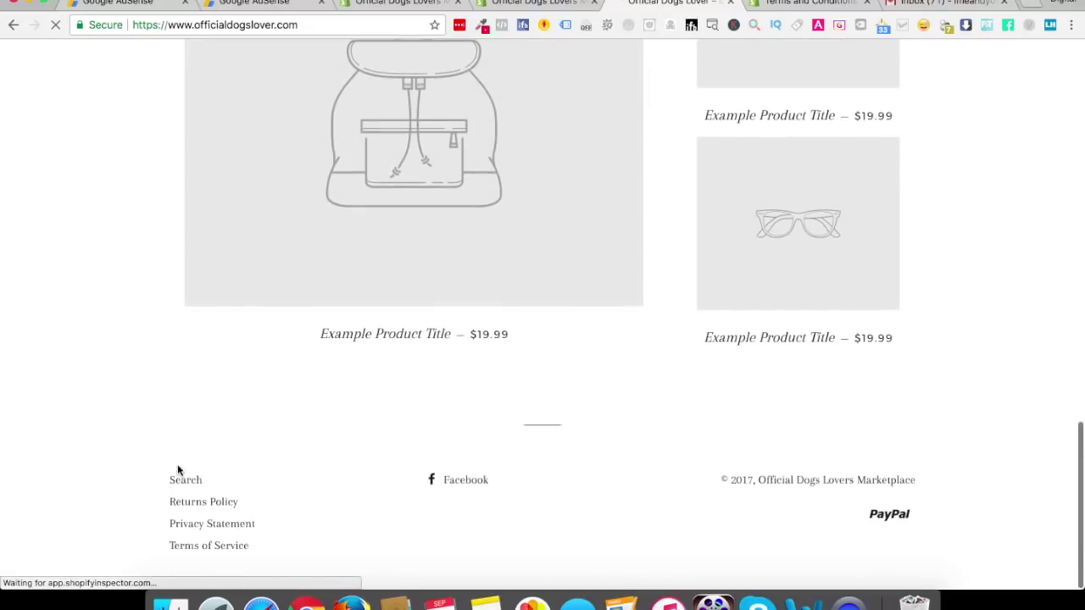
left_click(203, 504)
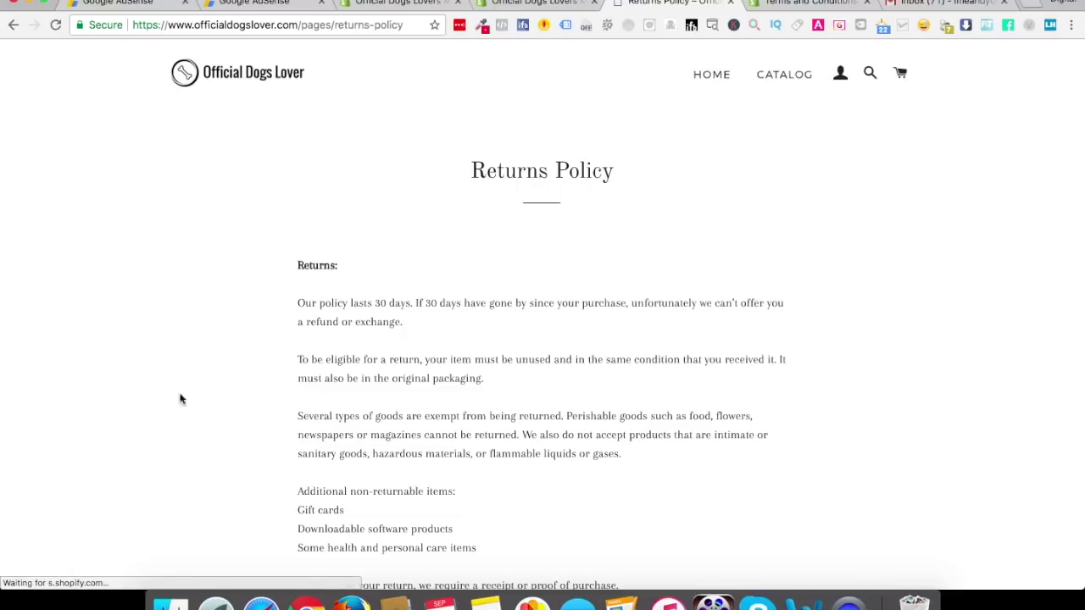
scroll(588, 428, "down", 15)
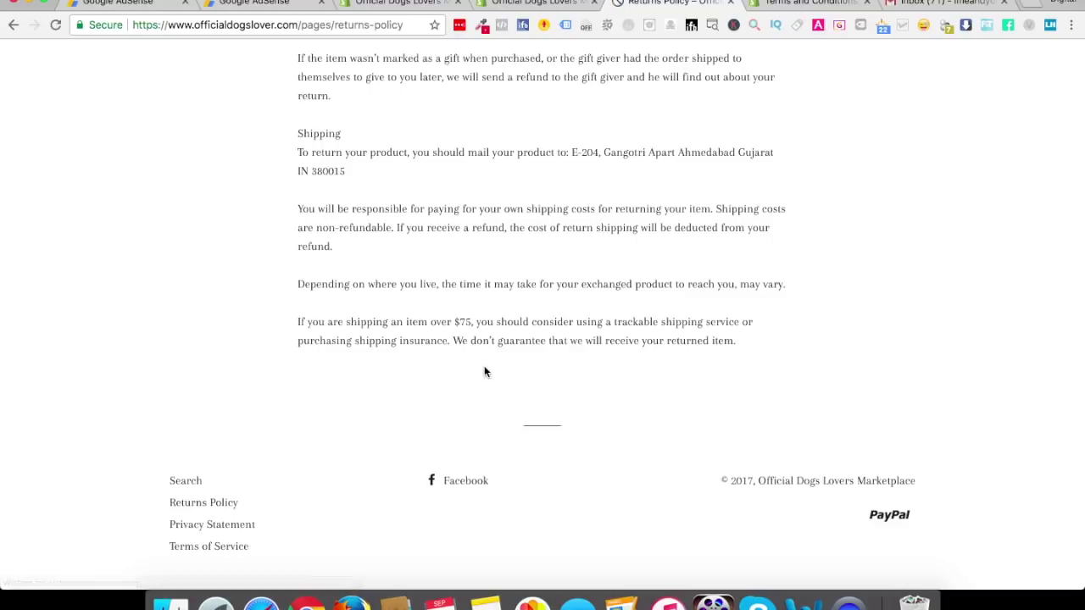
scroll(484, 372, "up", 15)
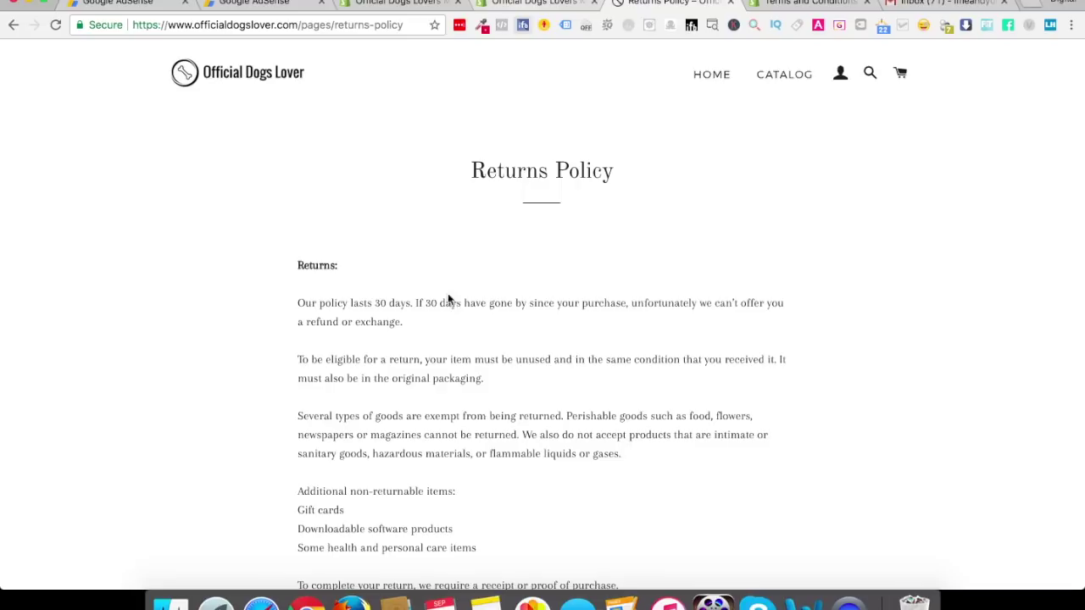
left_click(521, 4)
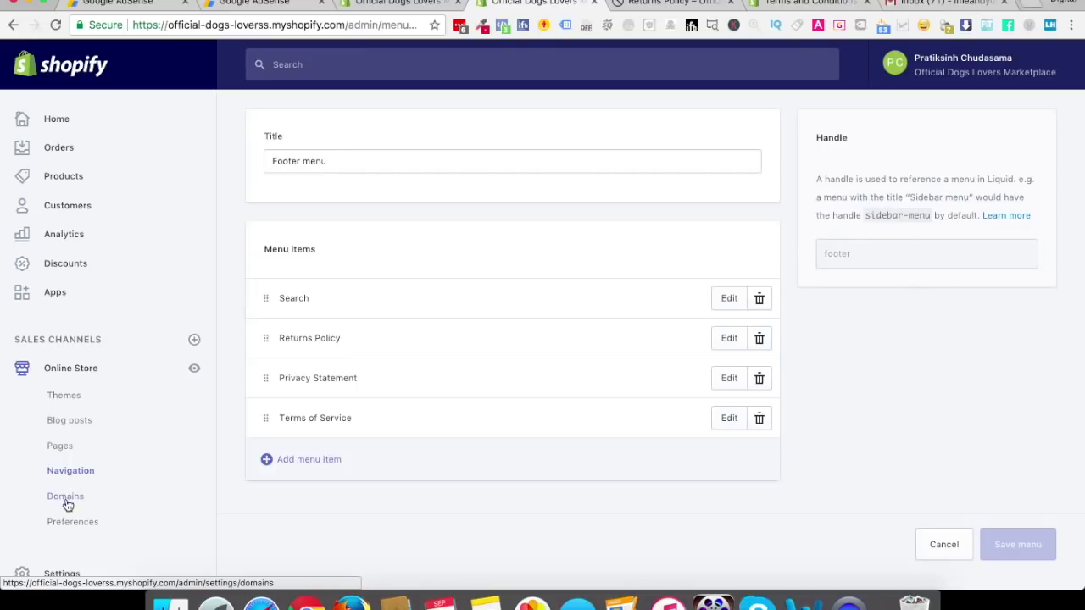
scroll(68, 483, "down", 1)
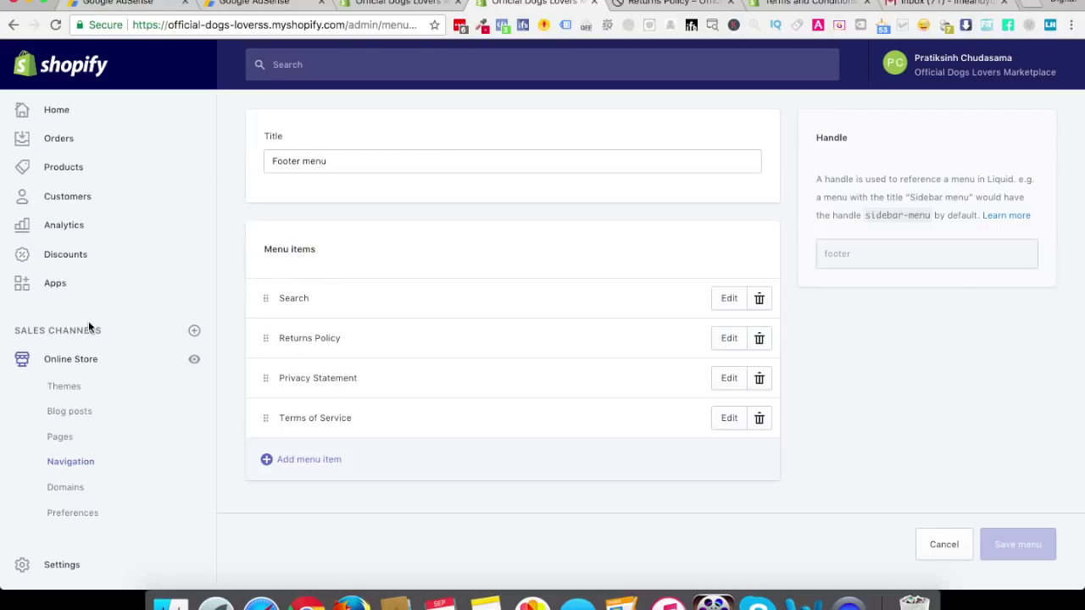
Read the two Shopify notification emails in Gmail, then close Gmail and return to the footer menu
left_click(930, 8)
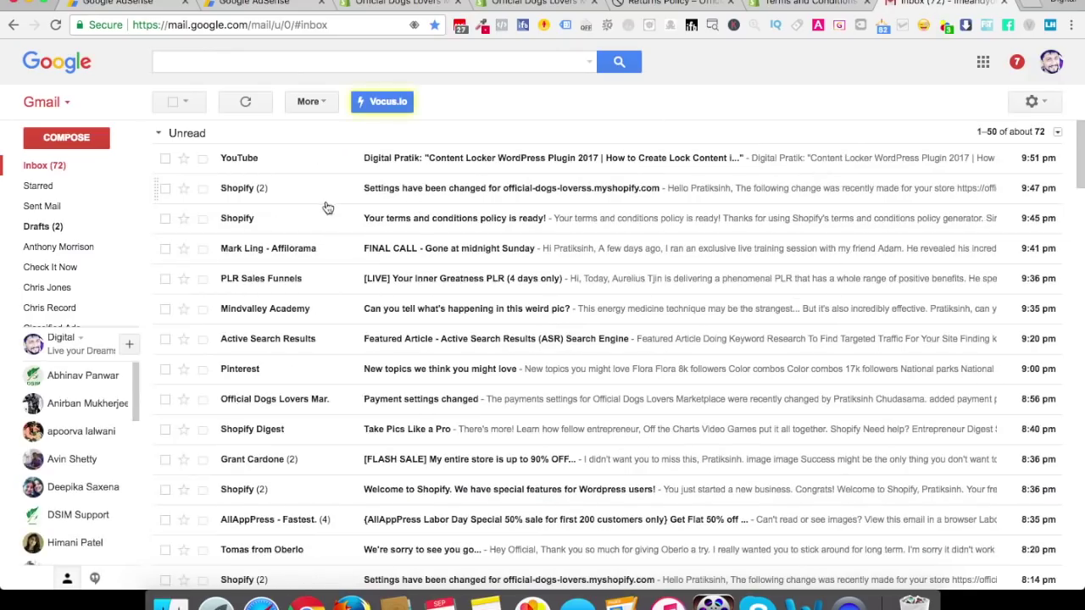
left_click(261, 190)
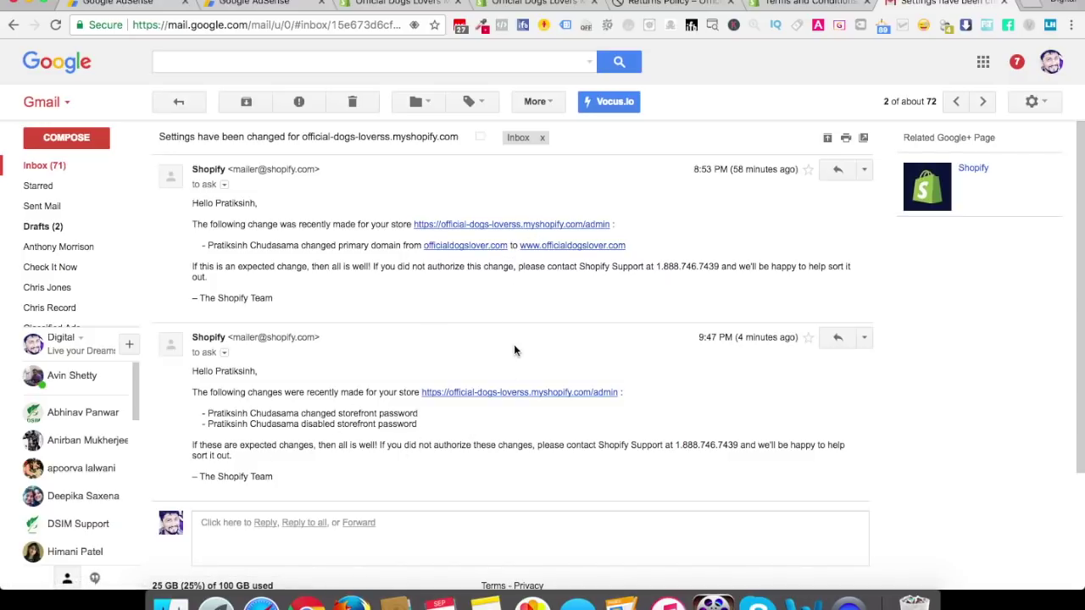
left_click(179, 102)
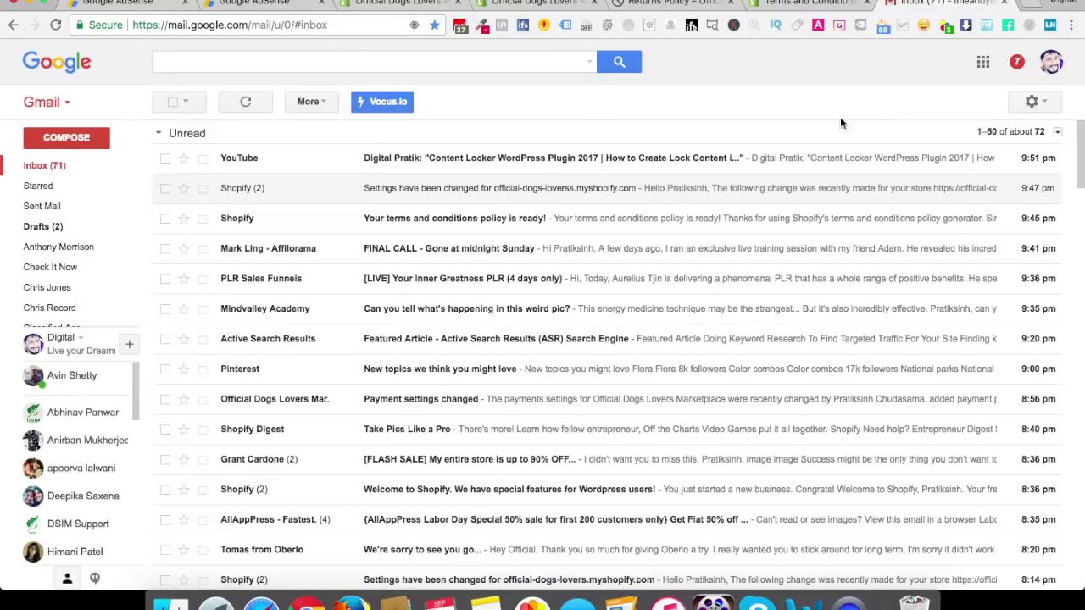
left_click(1004, 2)
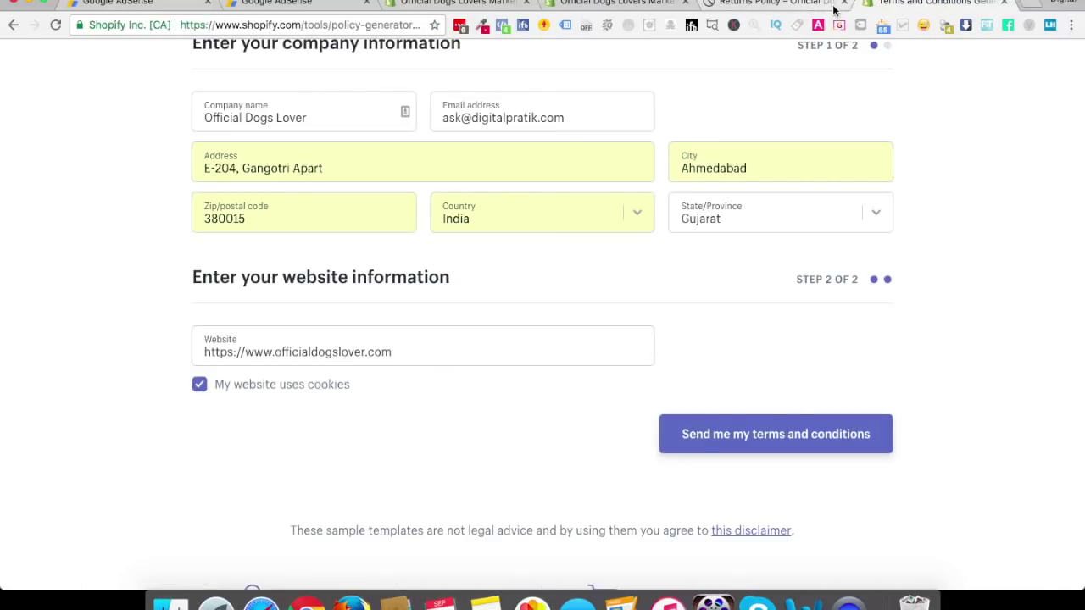
left_click(617, 4)
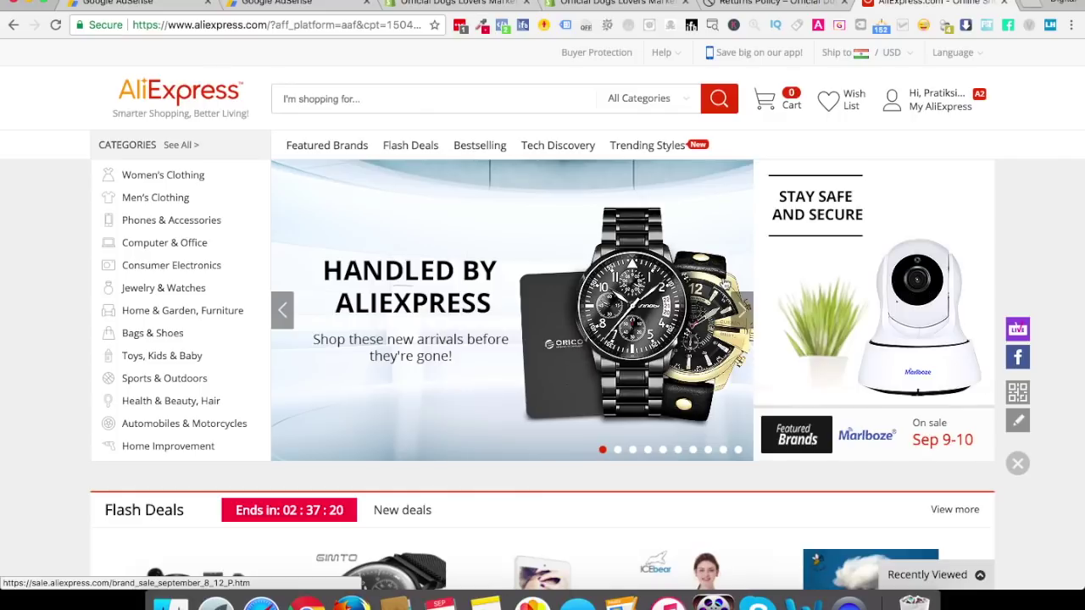
Open the Apps page and search the admin for 'oberlo'
left_click(618, 3)
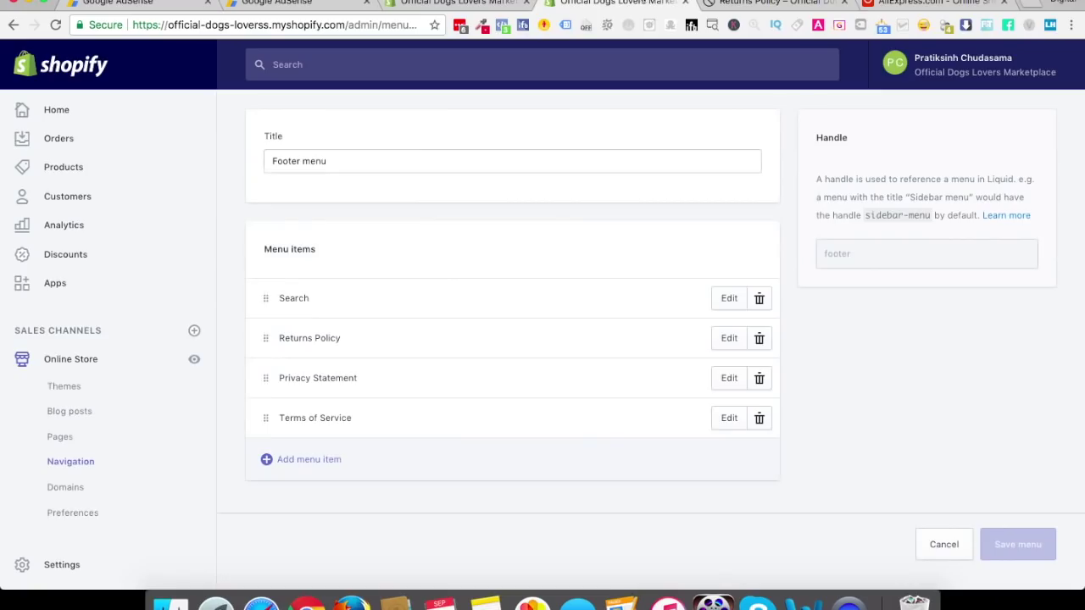
left_click(49, 287)
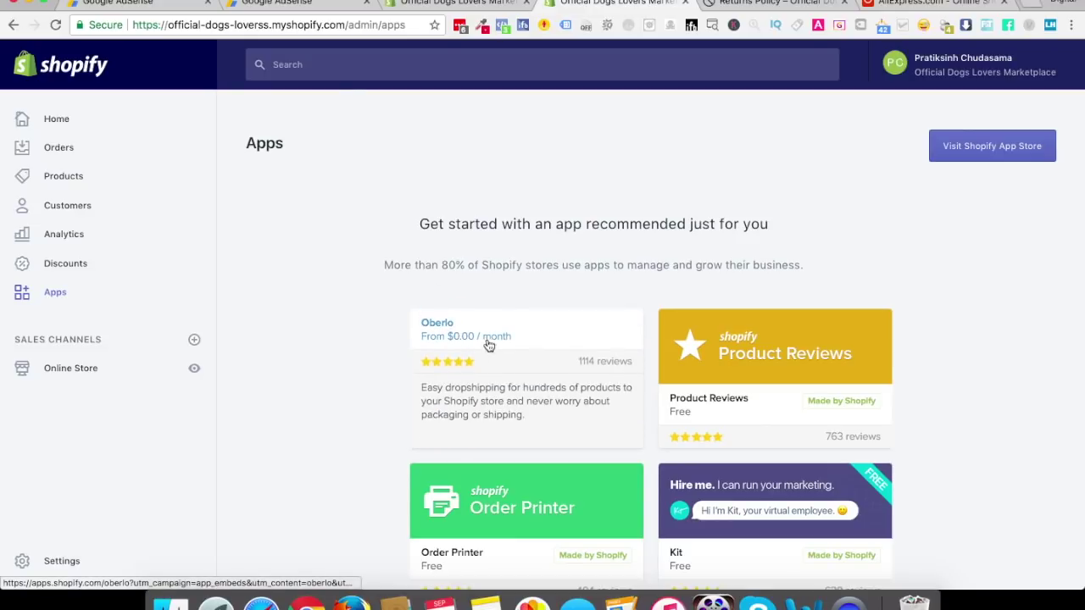
left_click(347, 66)
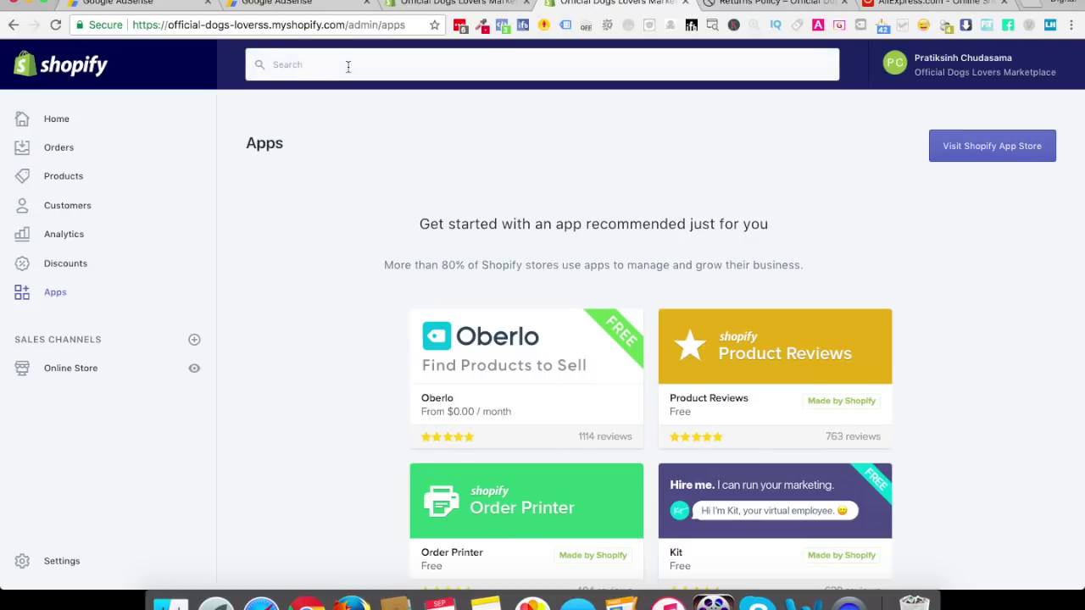
type("oberlo")
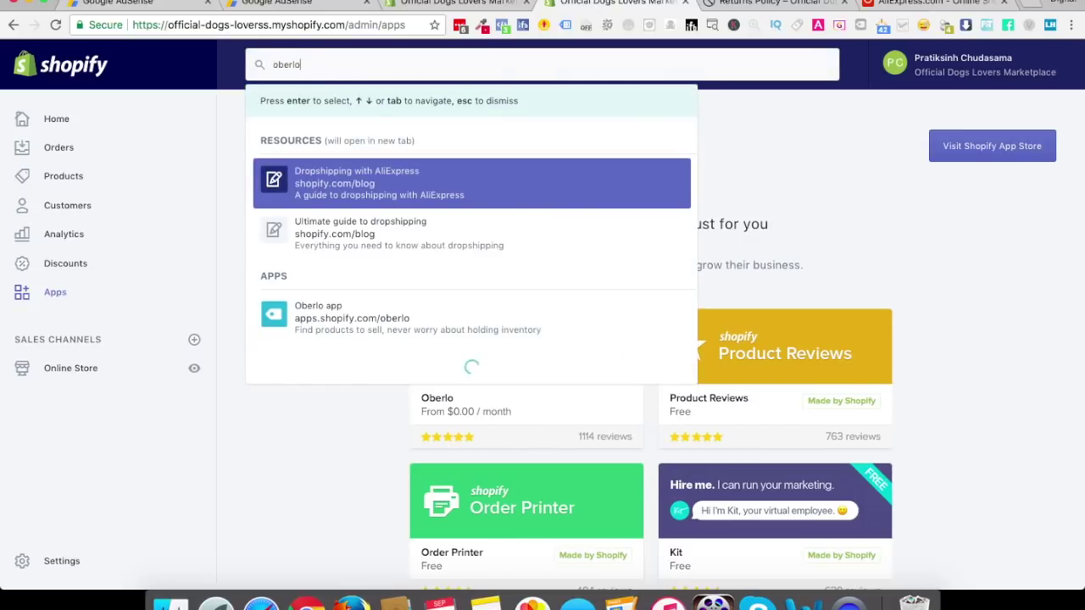
key("Down")
key("Down")
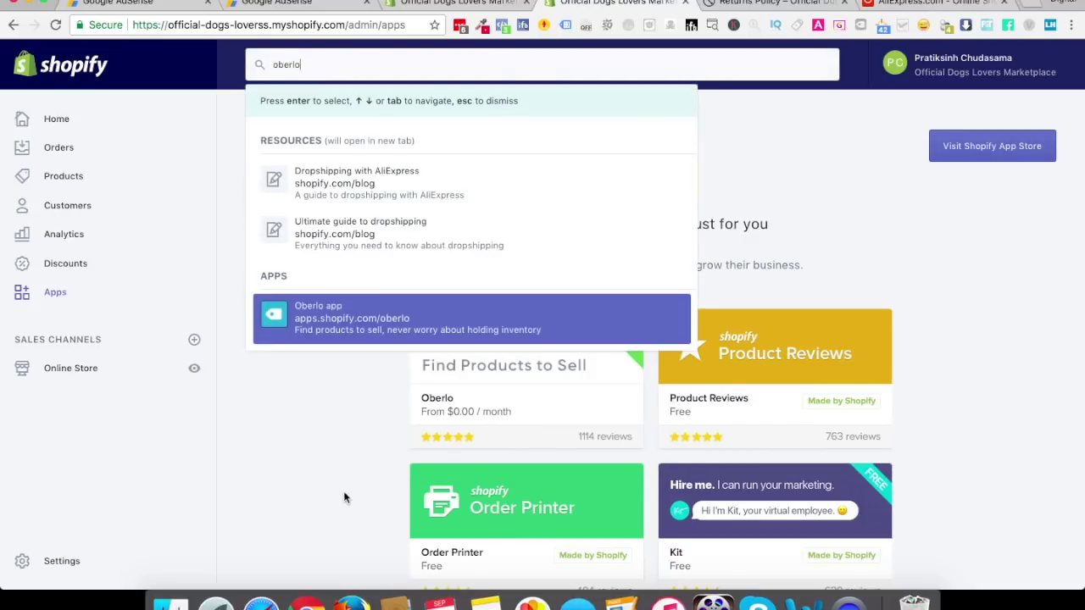
key("Escape")
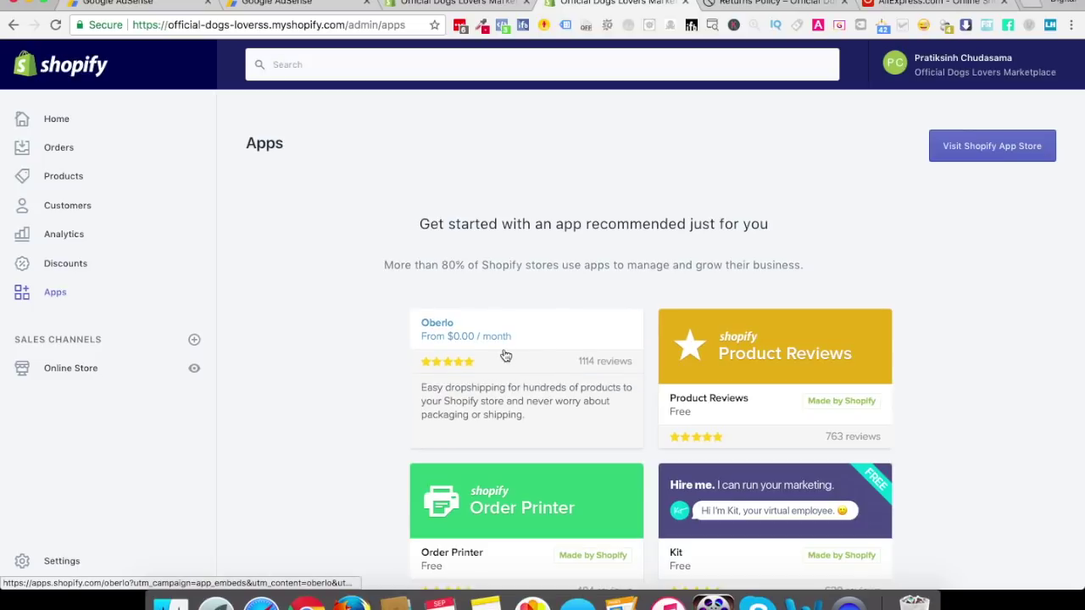
Open the Oberlo card's App Store listing and scroll through its details
left_click(526, 377)
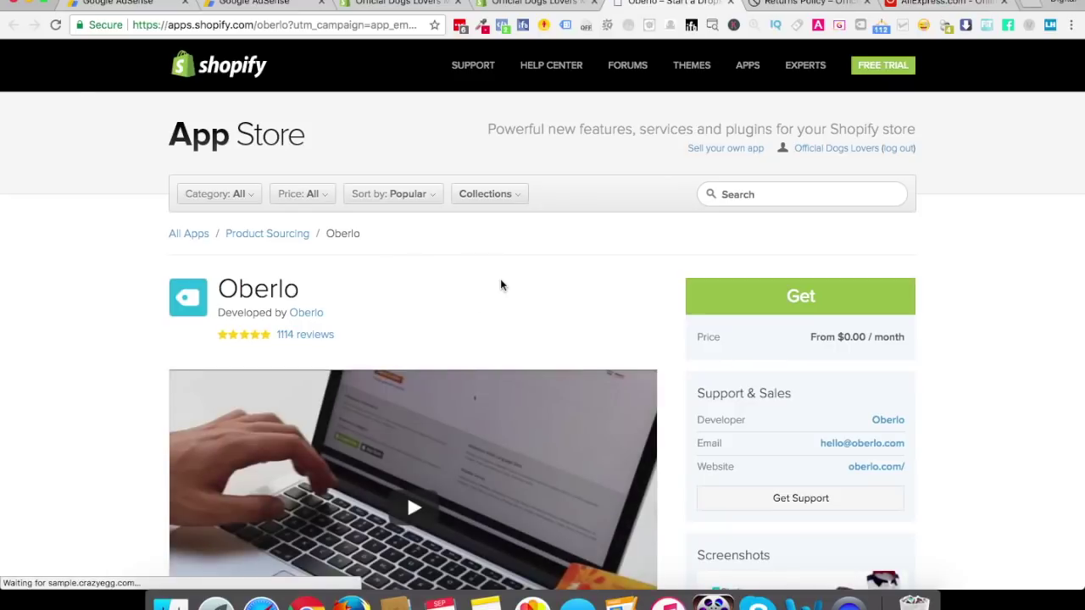
scroll(36, 457, "down", 5)
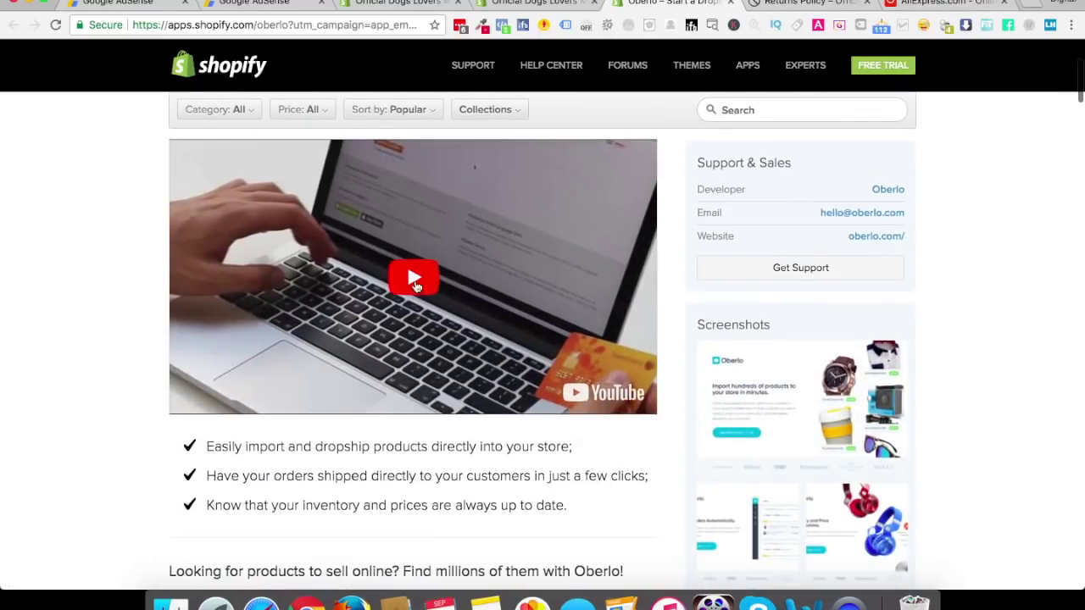
scroll(418, 283, "up", 6)
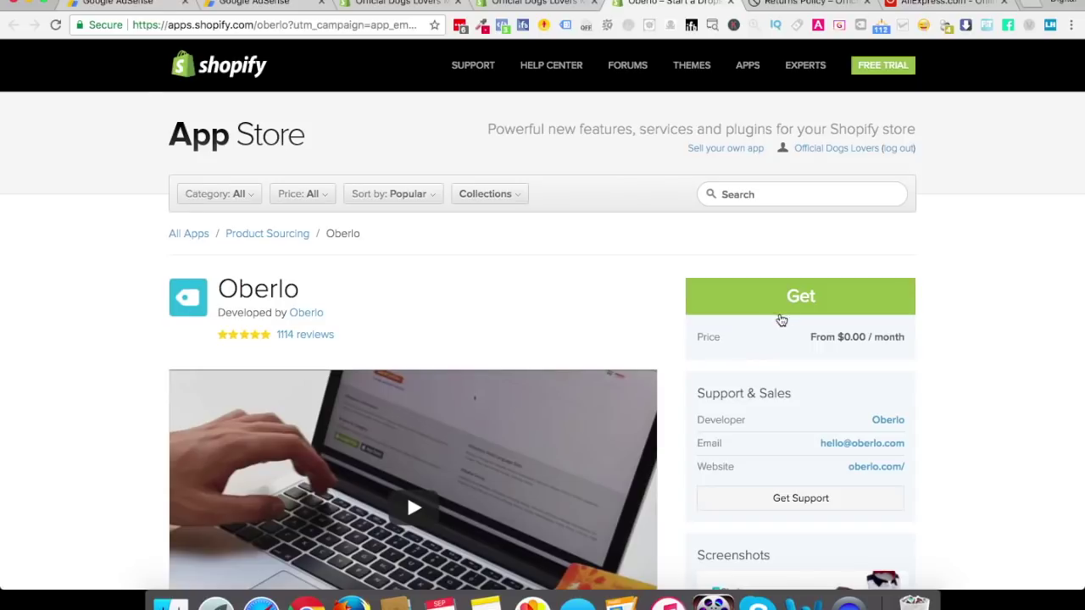
Get Oberlo from its listing and confirm Install app on the permissions page
left_click(808, 299)
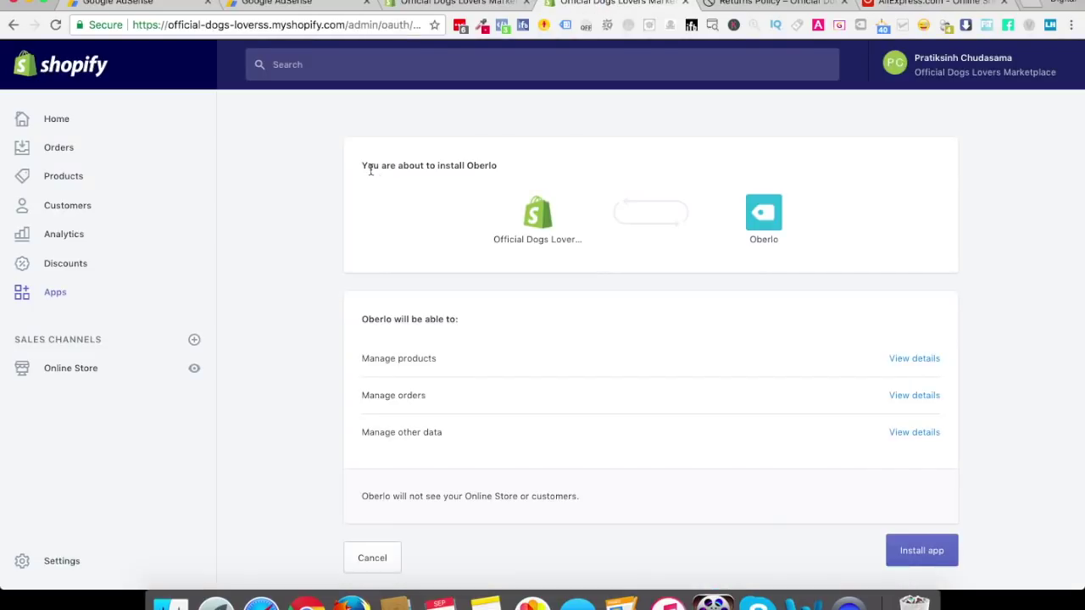
left_click(927, 560)
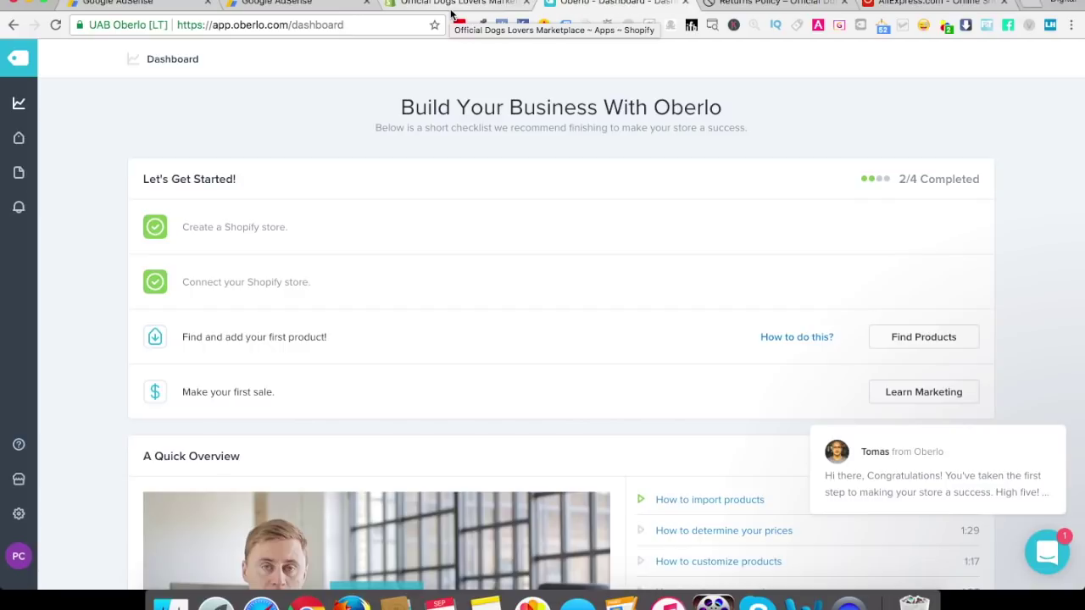
Reload the Apps page, dismiss the Oberlo extension notice, and switch to AliExpress
left_click(452, 4)
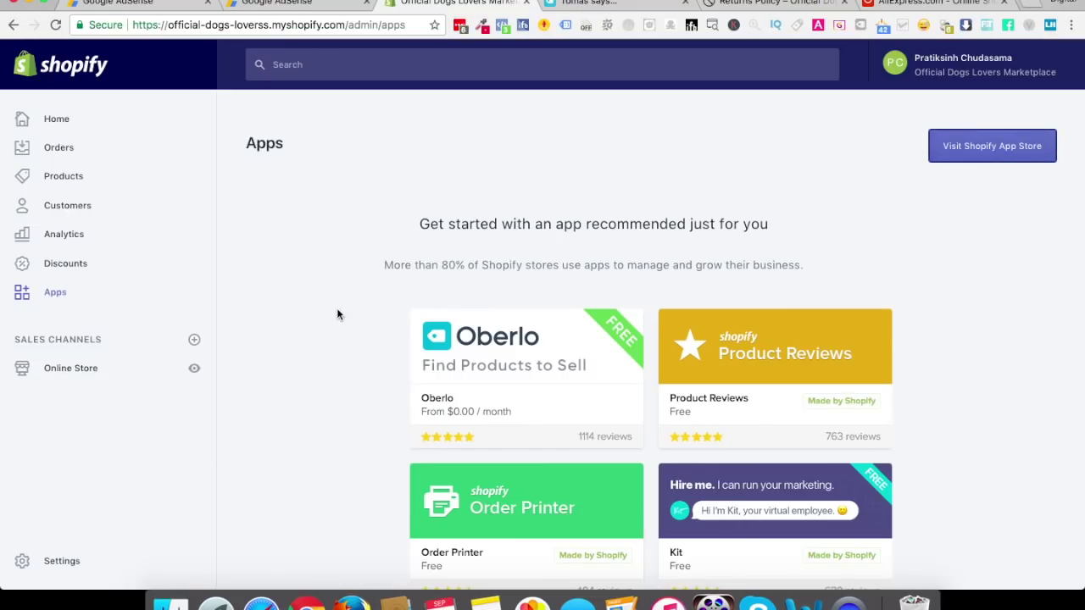
key("super+r")
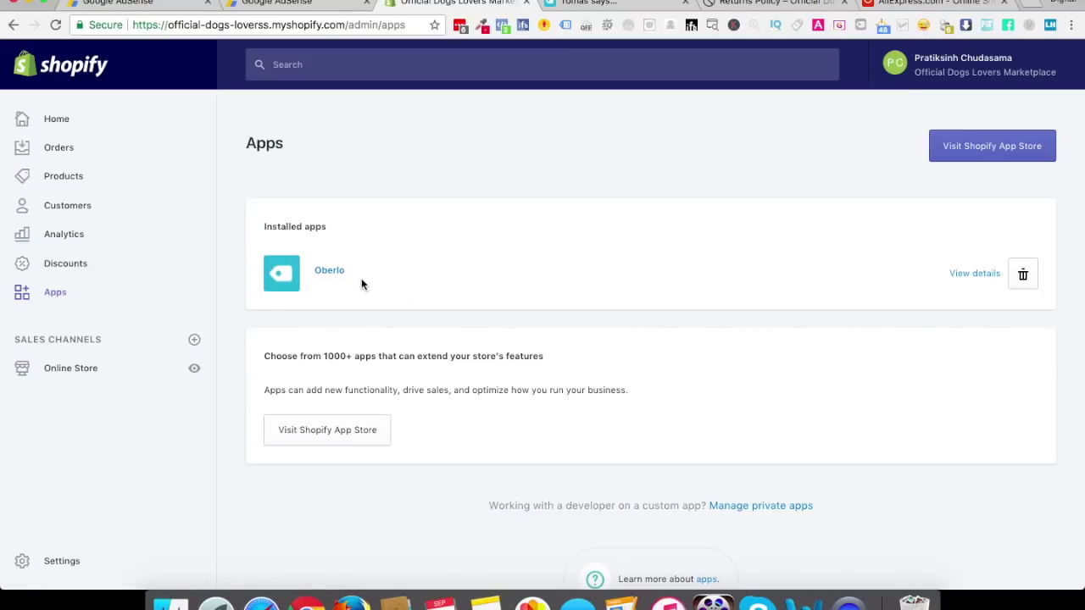
left_click(634, 2)
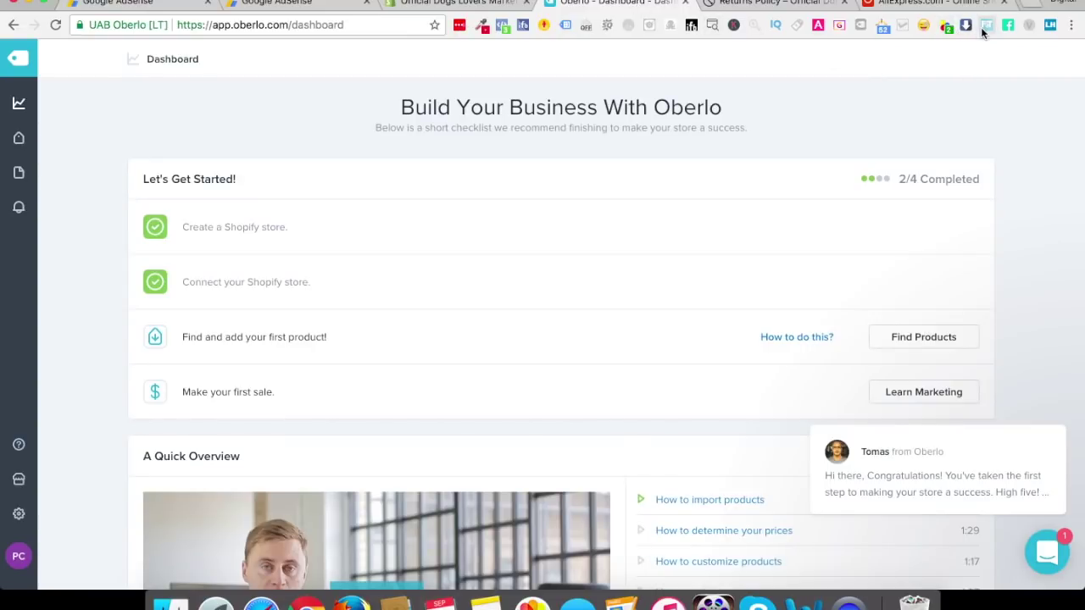
left_click(859, 28)
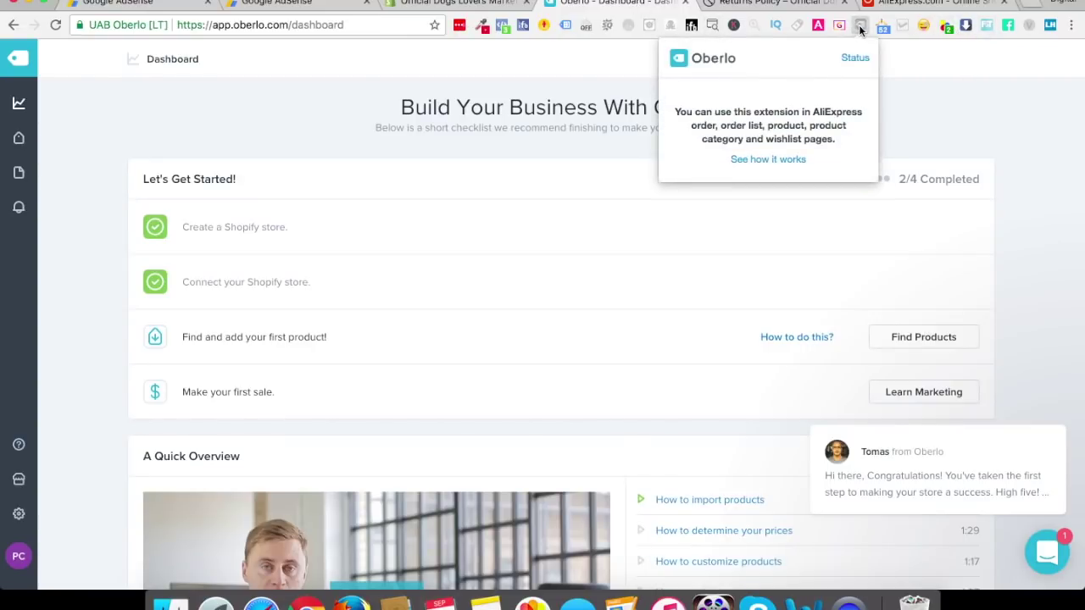
left_click(861, 30)
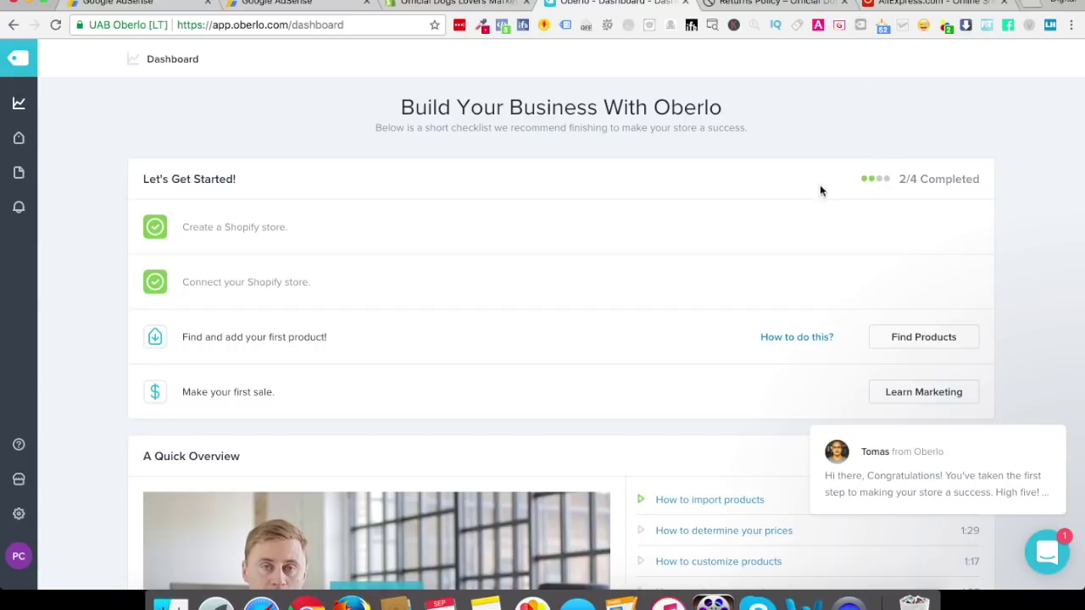
left_click(928, 3)
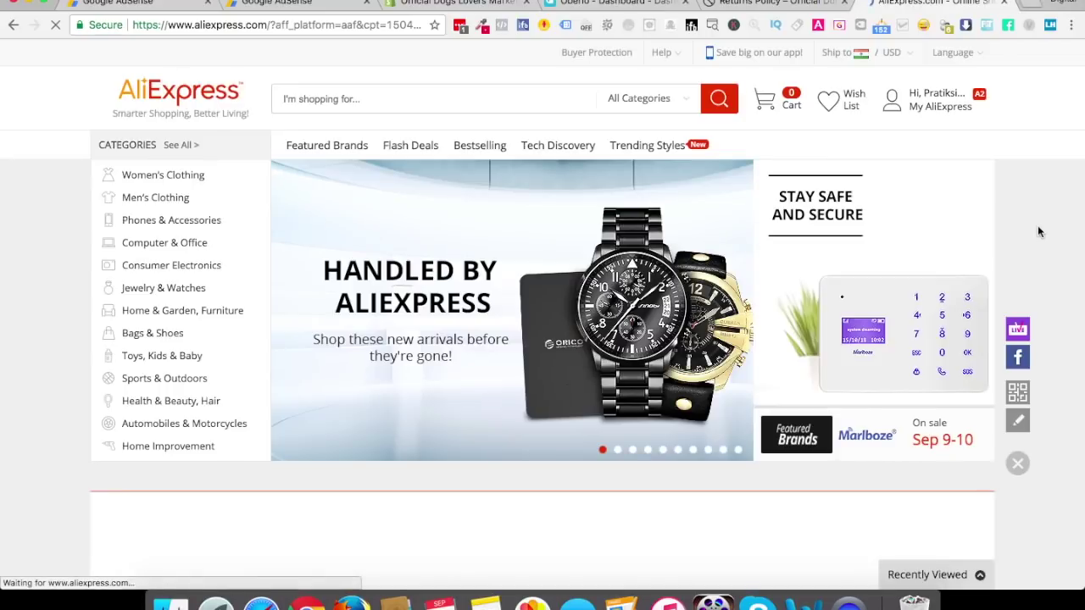
Search AliExpress for 'dogs choker necklace' and scroll through the 28,082 results
left_click(326, 100)
type("dogs lover")
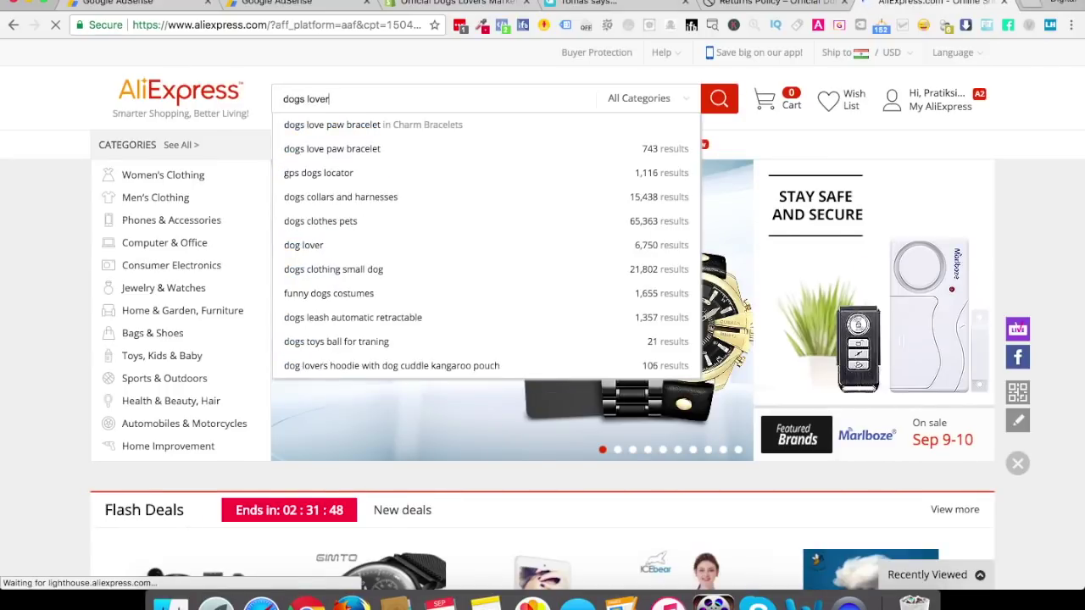
key("BackSpace")
key("BackSpace")
key("BackSpace")
key("BackSpace")
key("BackSpace")
type("ch")
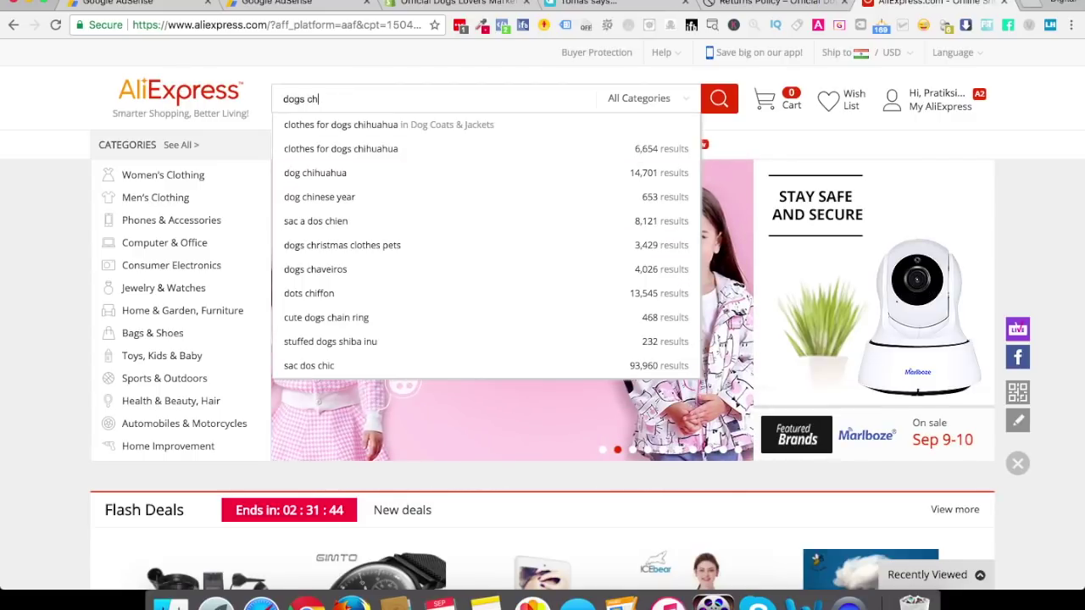
type("oker")
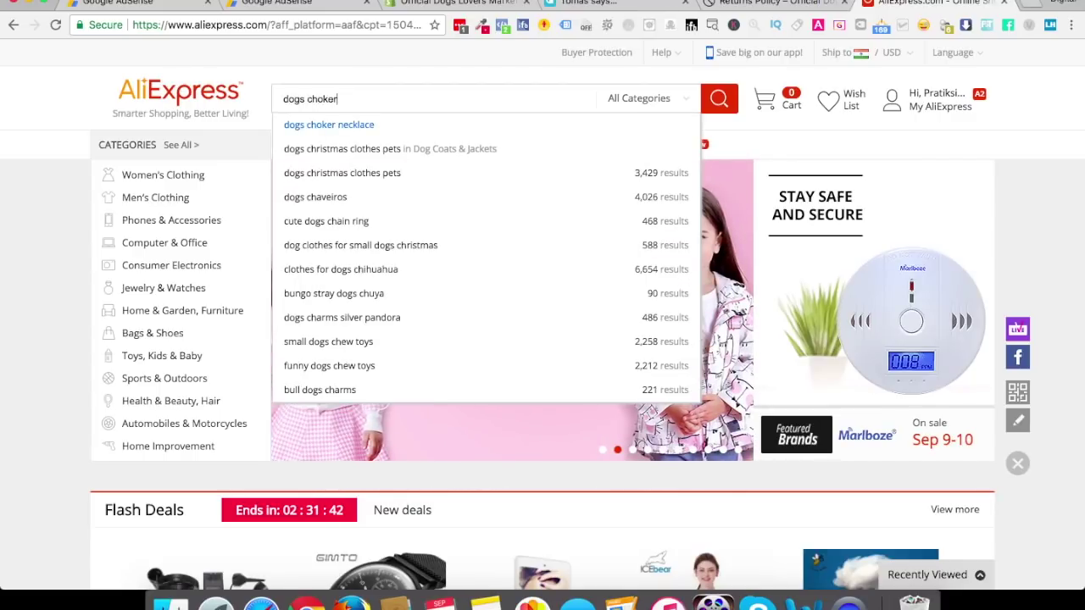
left_click(329, 126)
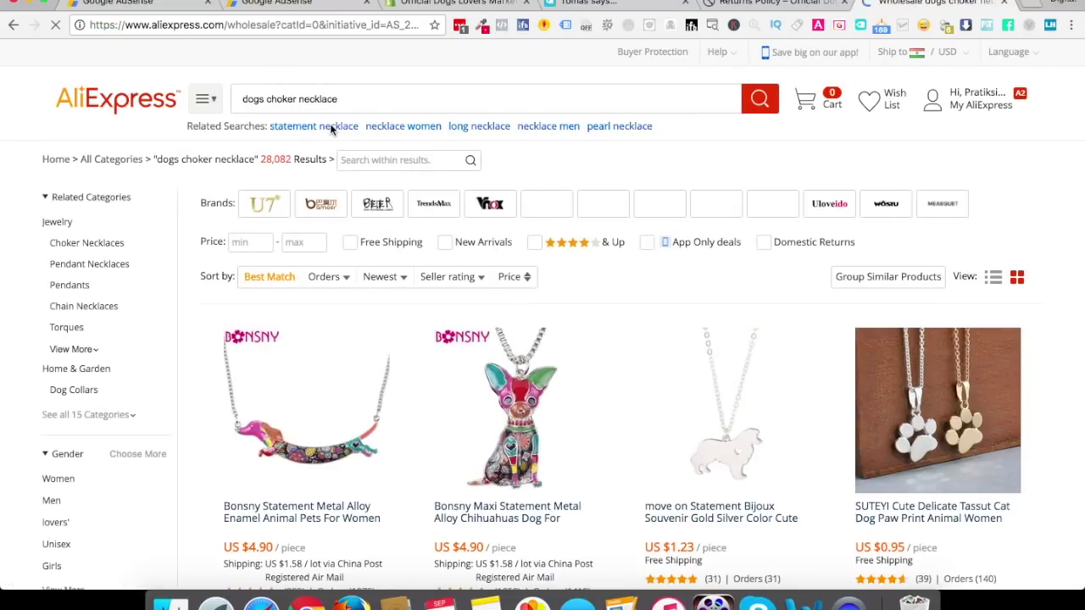
scroll(538, 326, "down", 1)
scroll(537, 326, "down", 3)
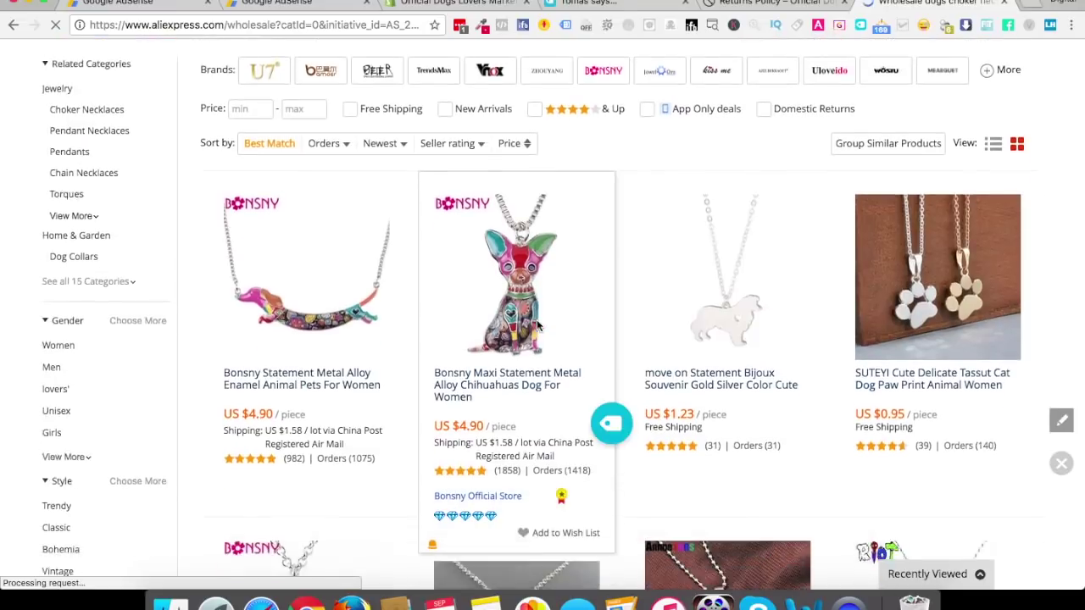
scroll(623, 355, "up", 4)
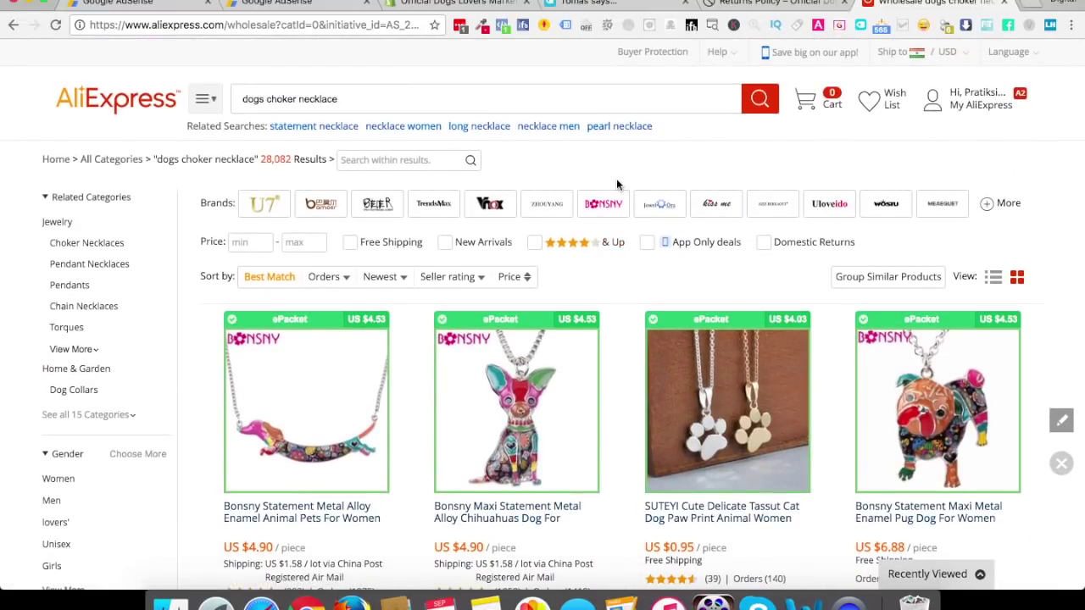
mouse_move(936, 84)
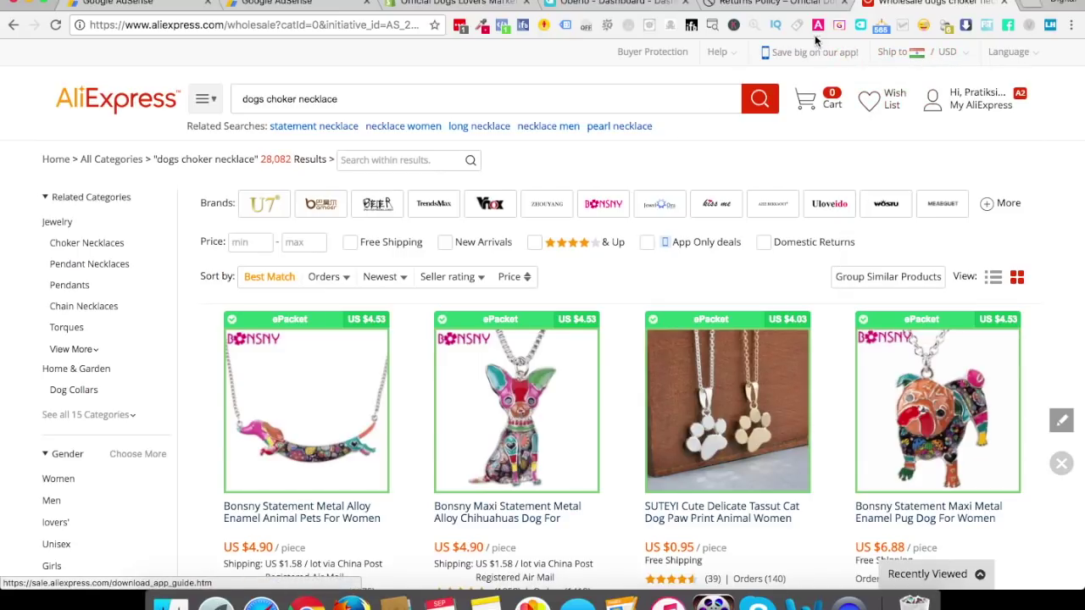
Apply the Oberlo extension's ePacket shipping settings to the search results
left_click(861, 27)
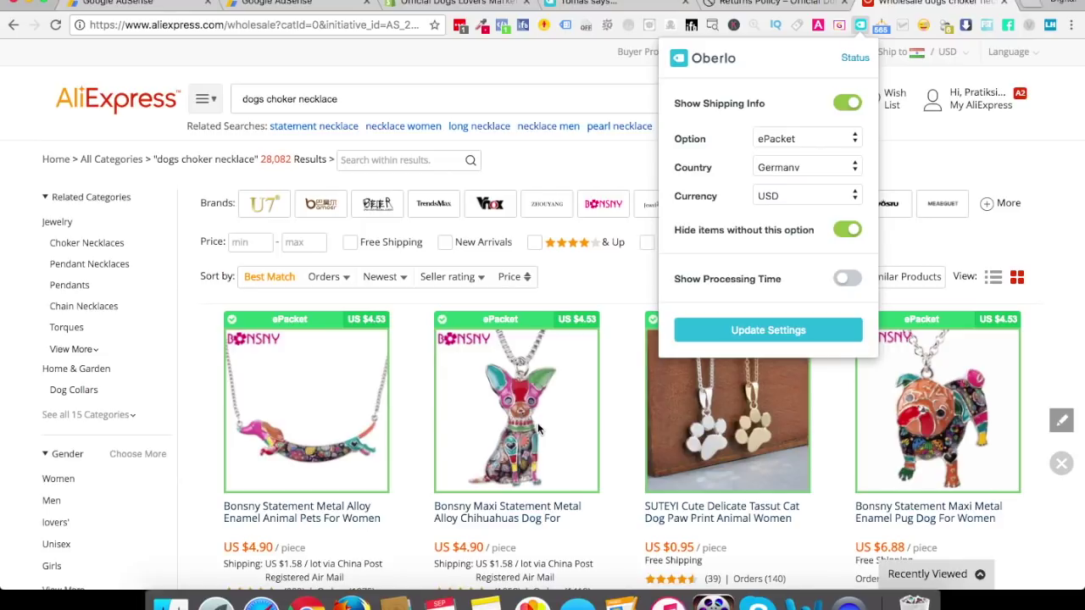
left_click(774, 334)
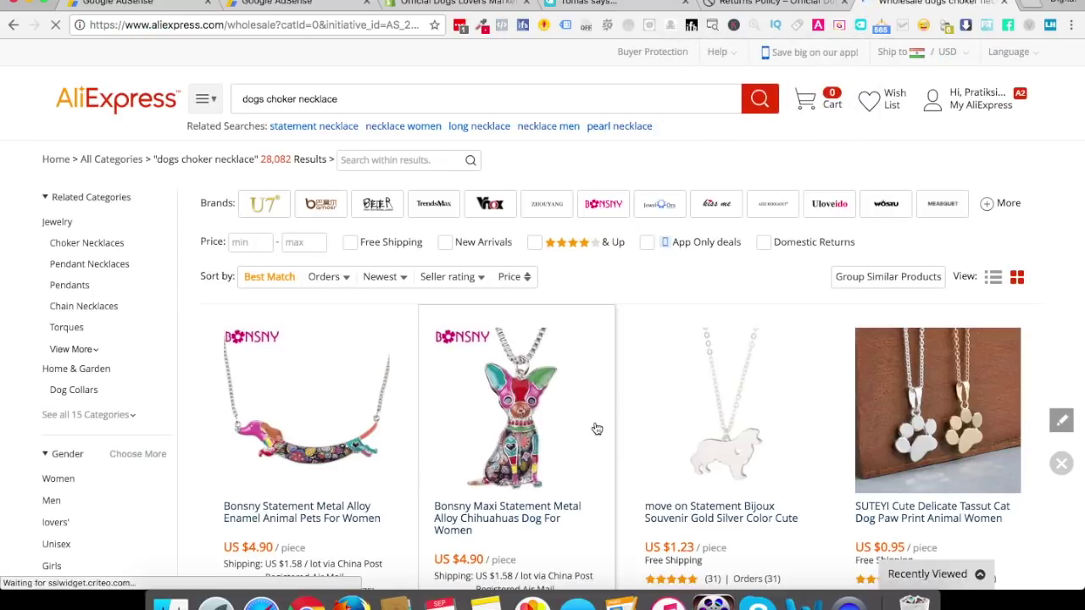
scroll(597, 429, "down", 5)
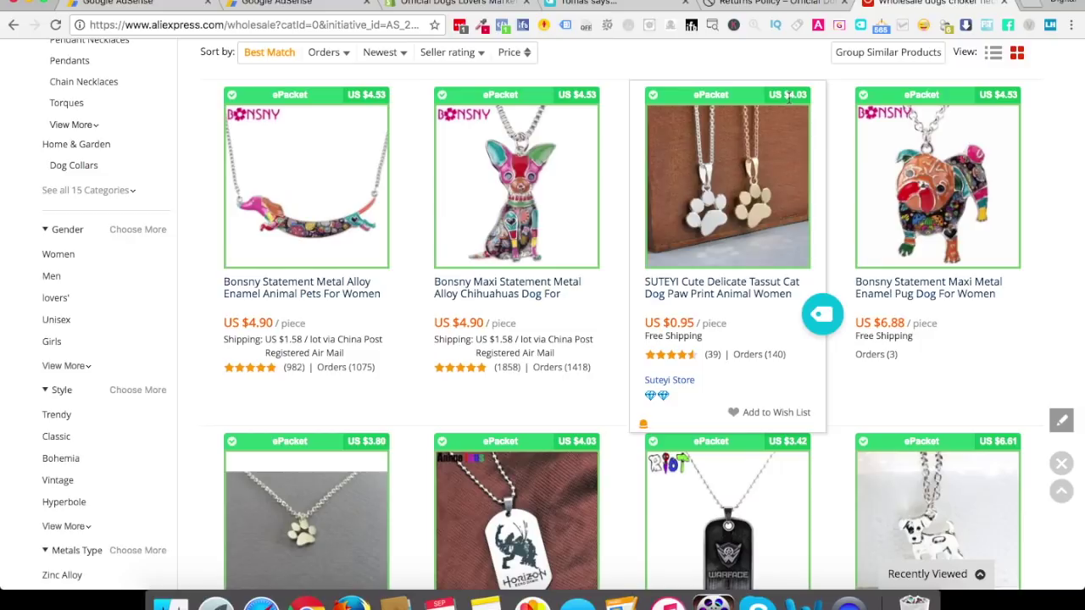
scroll(788, 97, "up", 2)
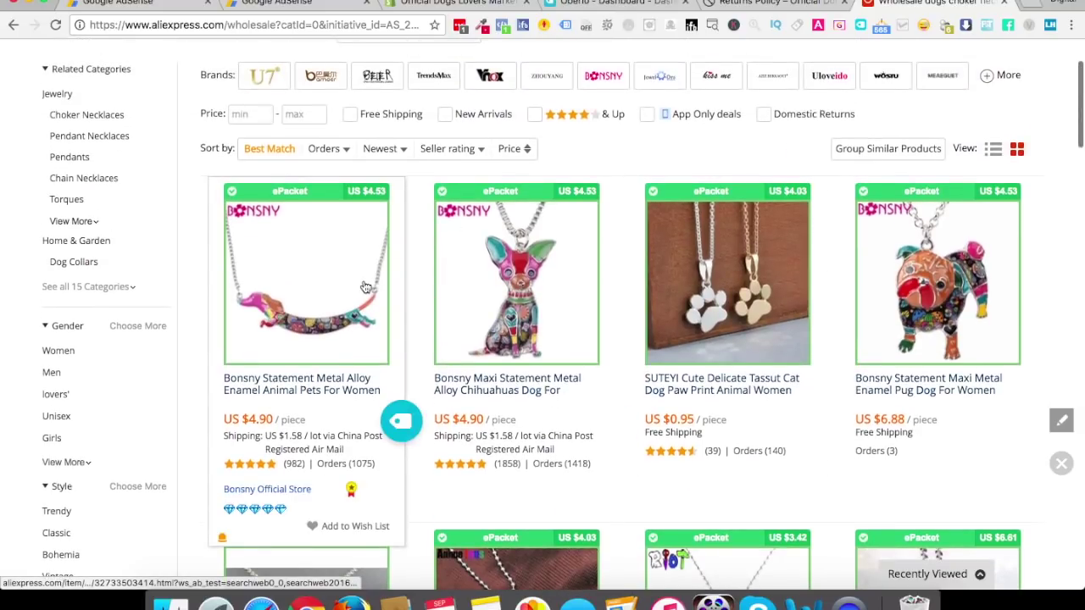
scroll(365, 286, "up", 2)
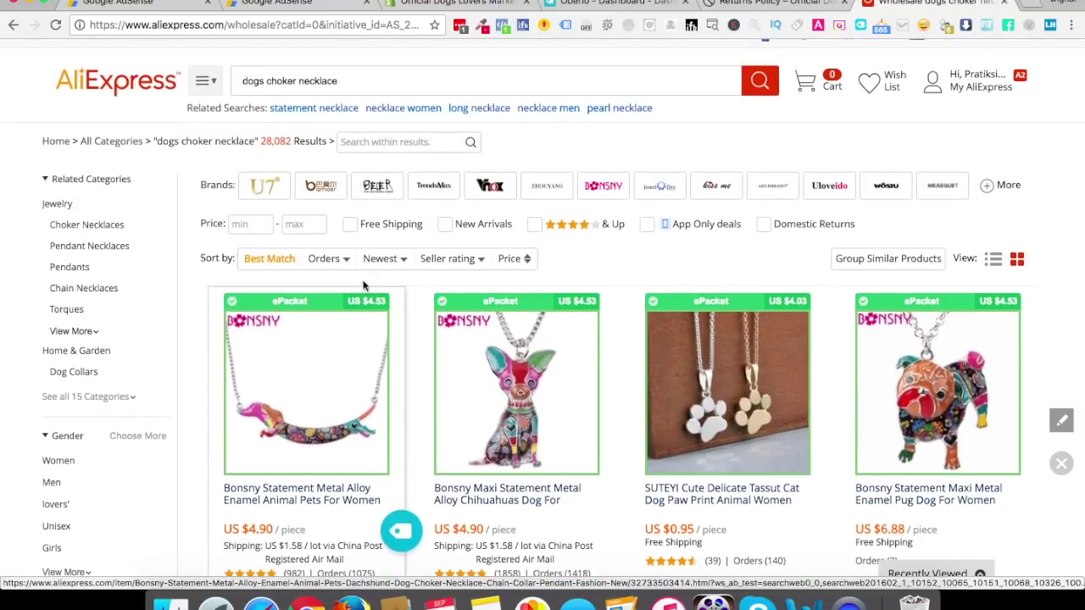
Limit the results to prices from 0 to 1 US dollar
left_click(263, 229)
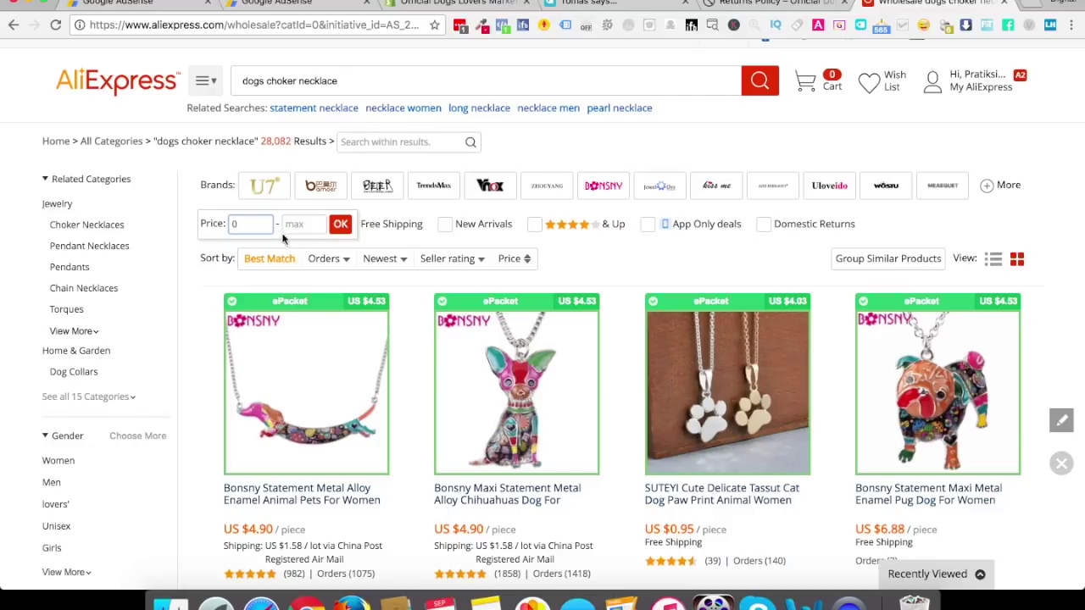
left_click(312, 225)
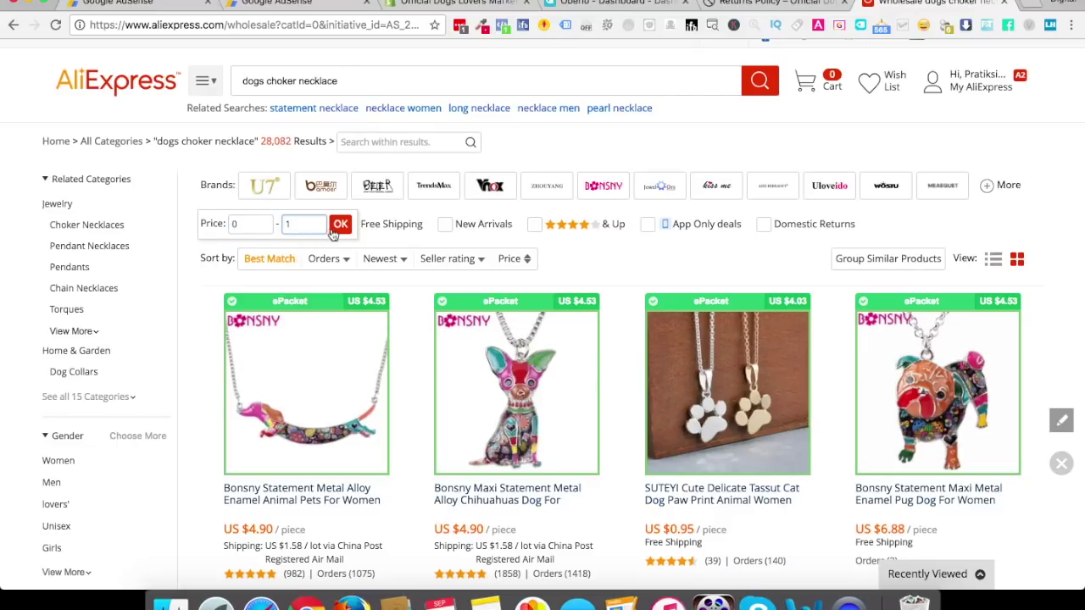
left_click(338, 230)
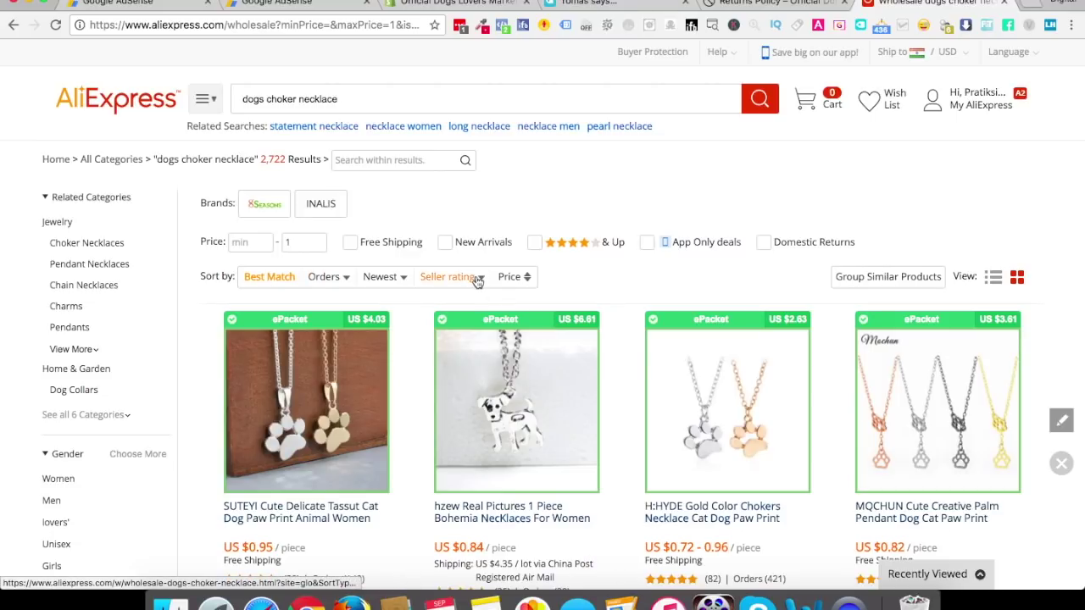
scroll(477, 282, "down", 3)
Sort the 'dogs choker necklace' results by seller rating and browse through the listings
left_click(474, 148)
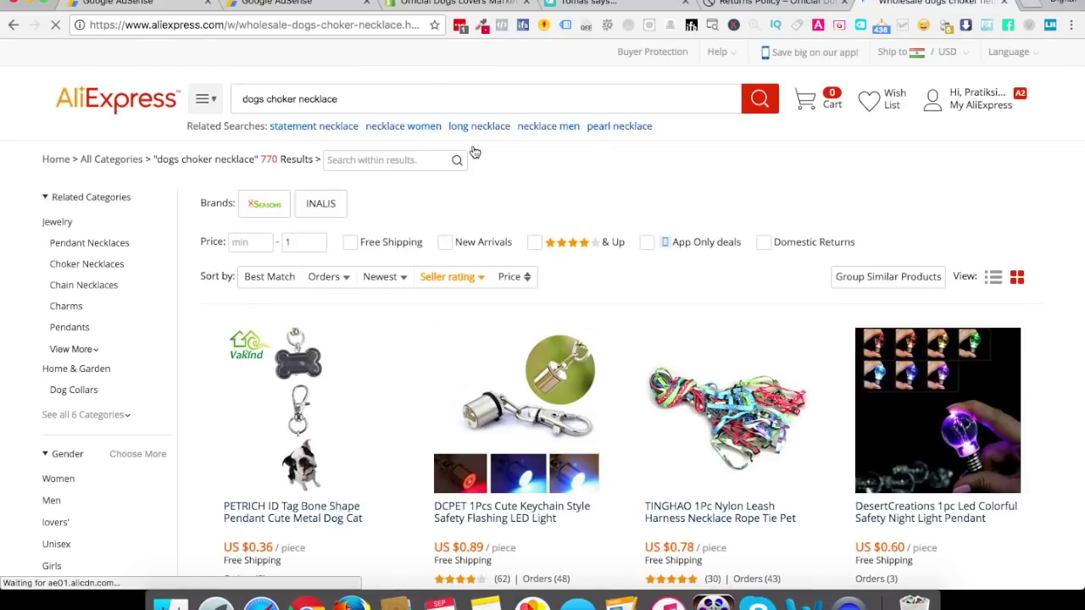
scroll(474, 298, "down", 4)
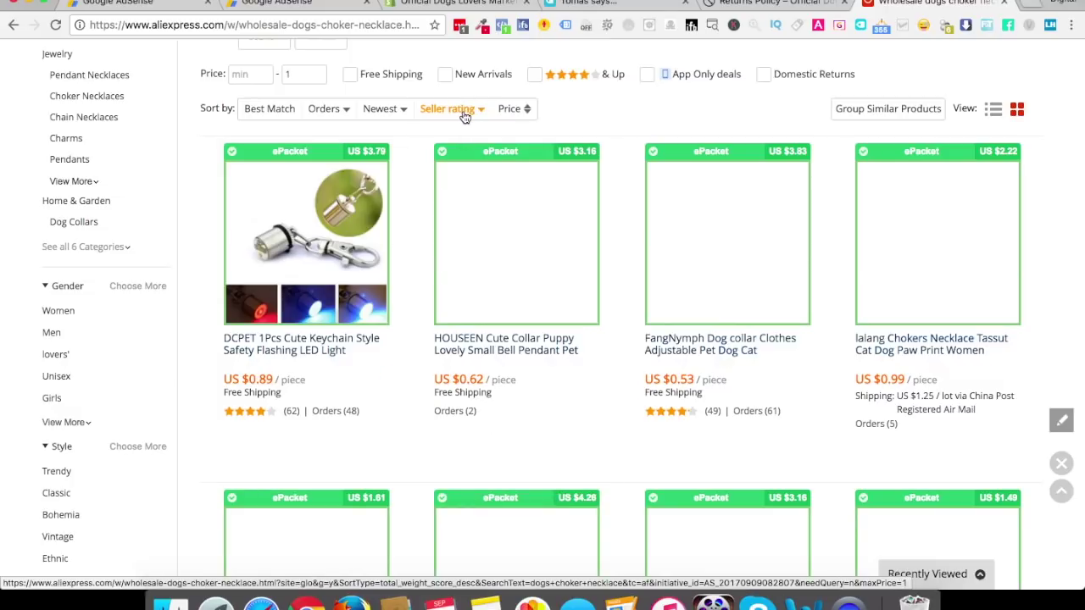
mouse_move(310, 338)
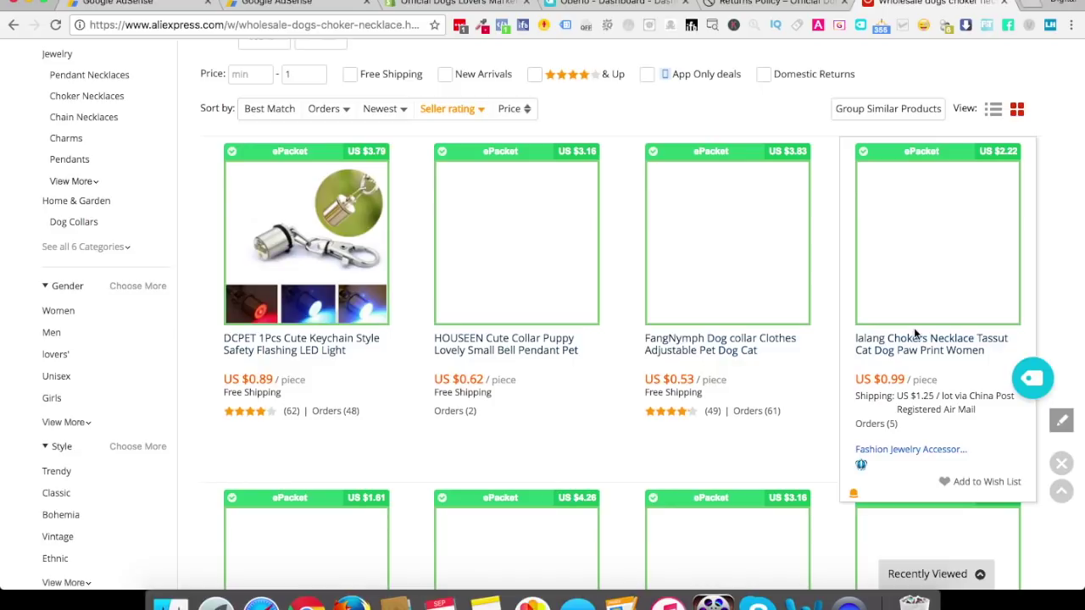
mouse_move(862, 475)
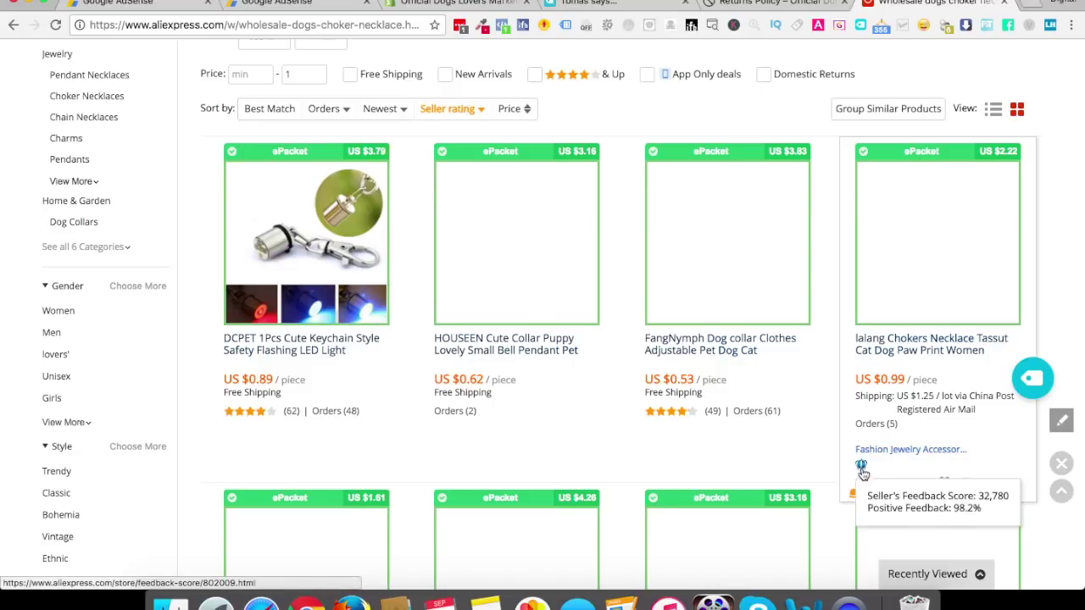
scroll(863, 467, "down", 5)
mouse_move(663, 387)
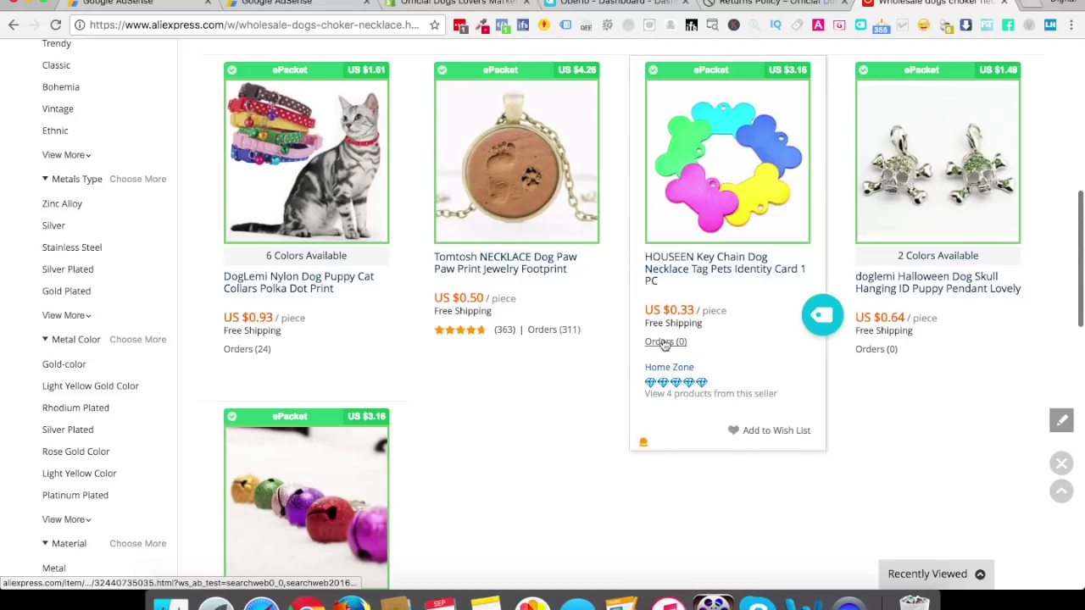
scroll(567, 197, "up", 1)
scroll(567, 198, "up", 4)
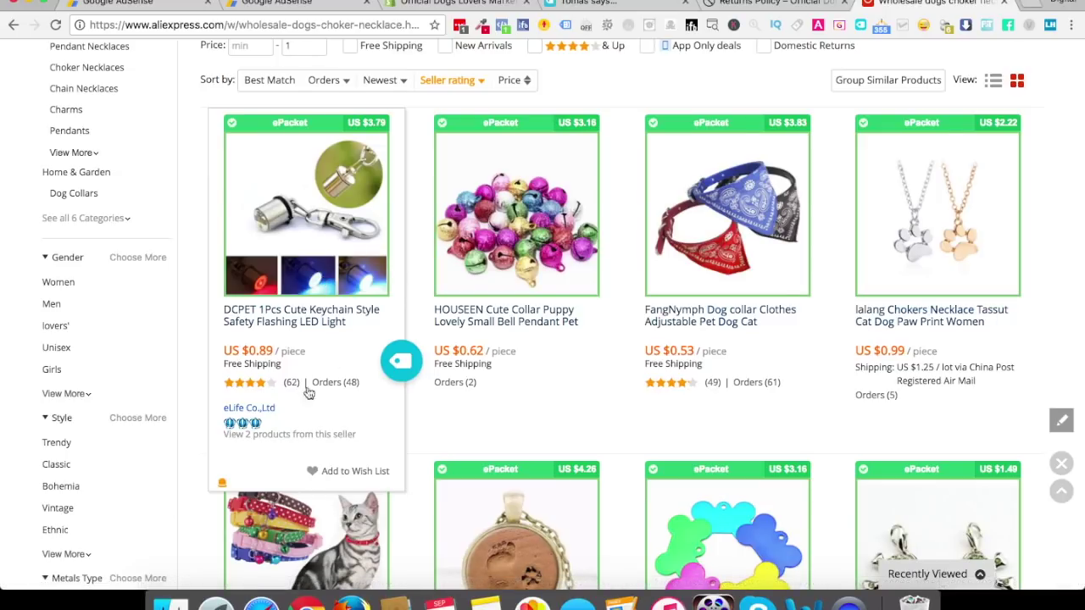
mouse_move(257, 428)
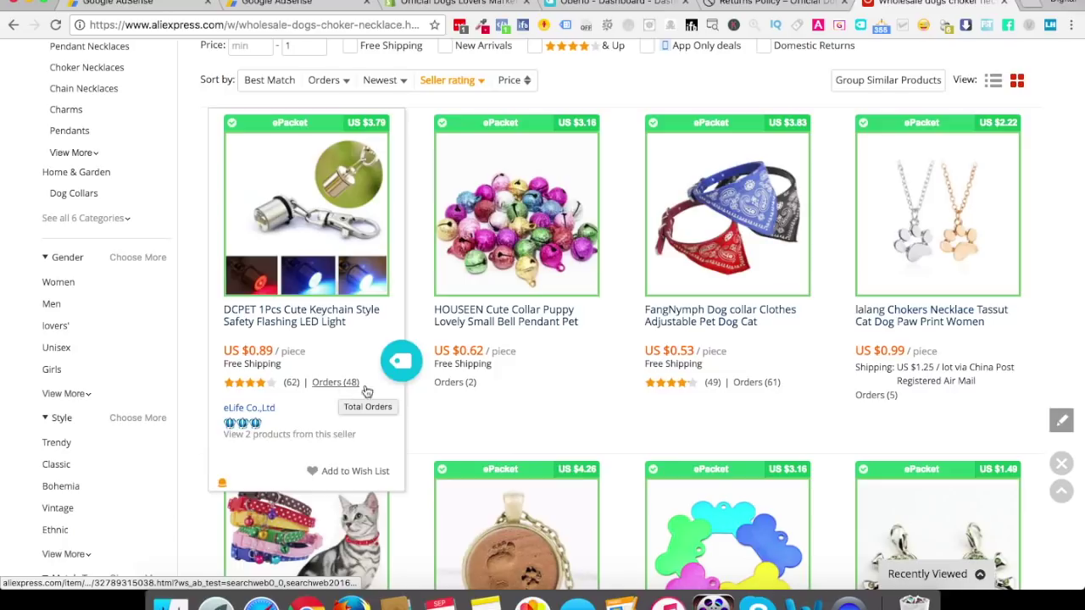
scroll(543, 390, "down", 3)
scroll(555, 395, "down", 2)
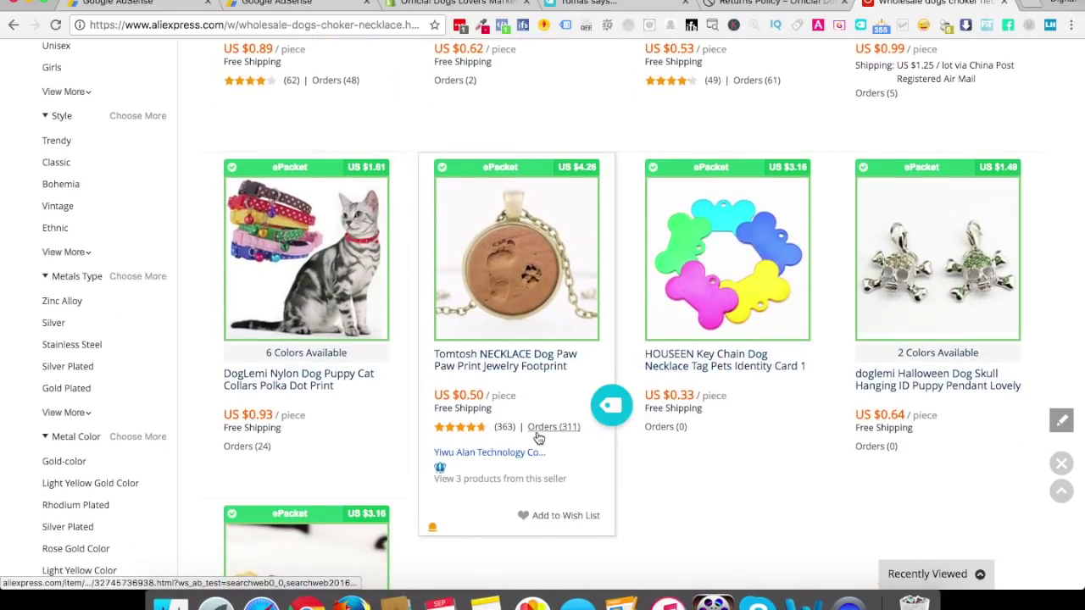
scroll(538, 438, "down", 5)
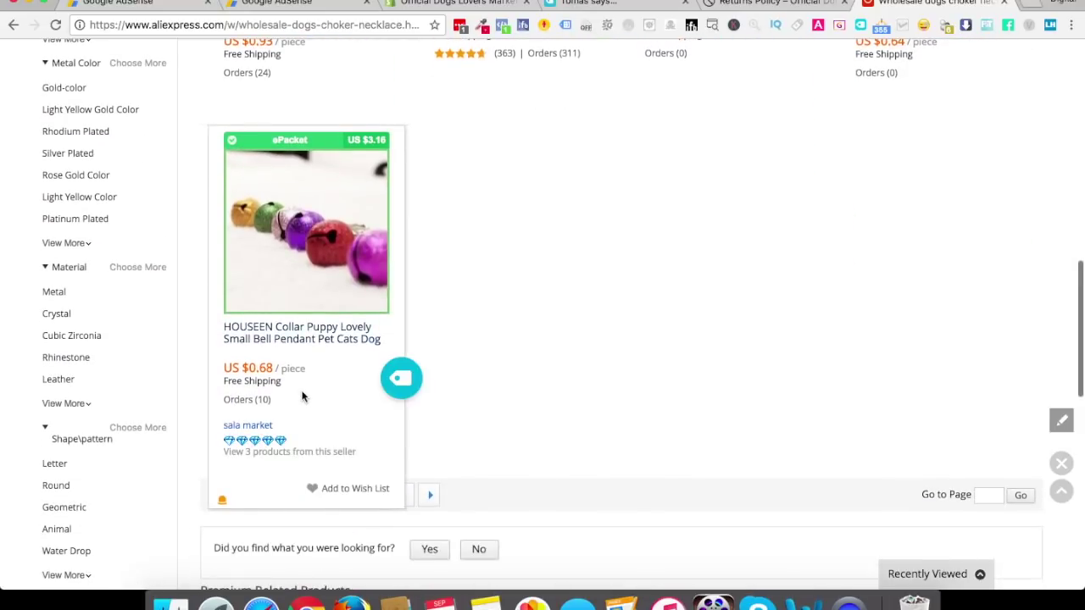
Go to results page 2, then sort by orders, led by a 610-order pendant
left_click(263, 496)
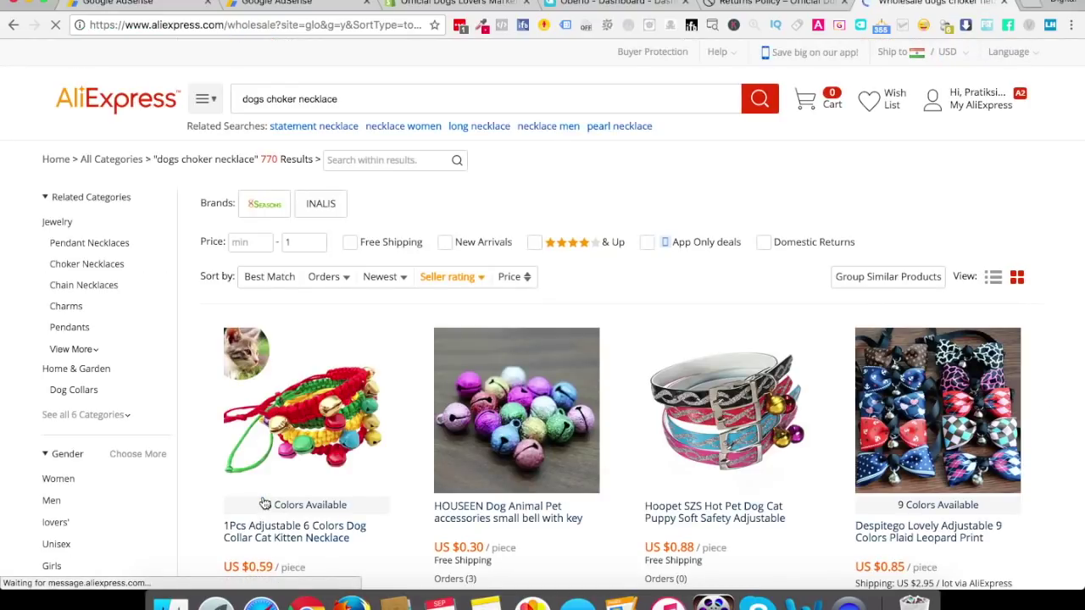
scroll(335, 468, "down", 3)
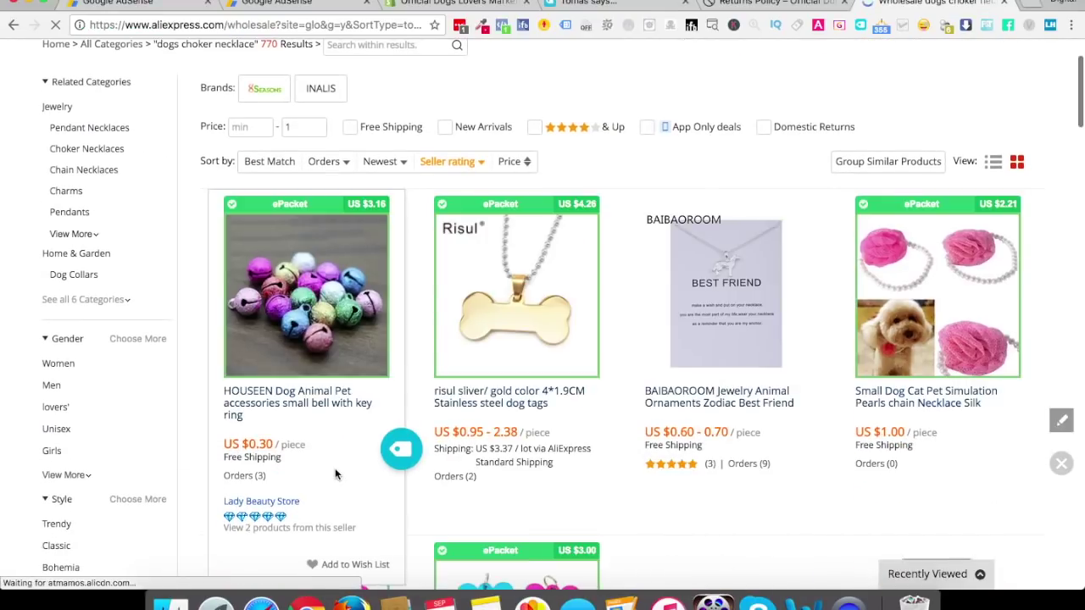
left_click(343, 172)
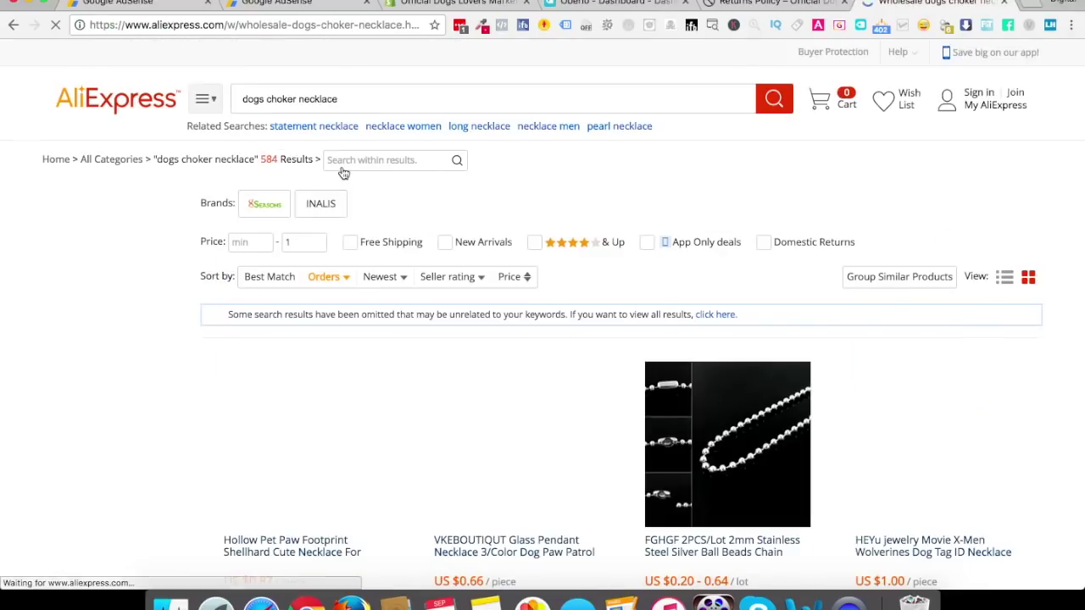
scroll(375, 347, "down", 3)
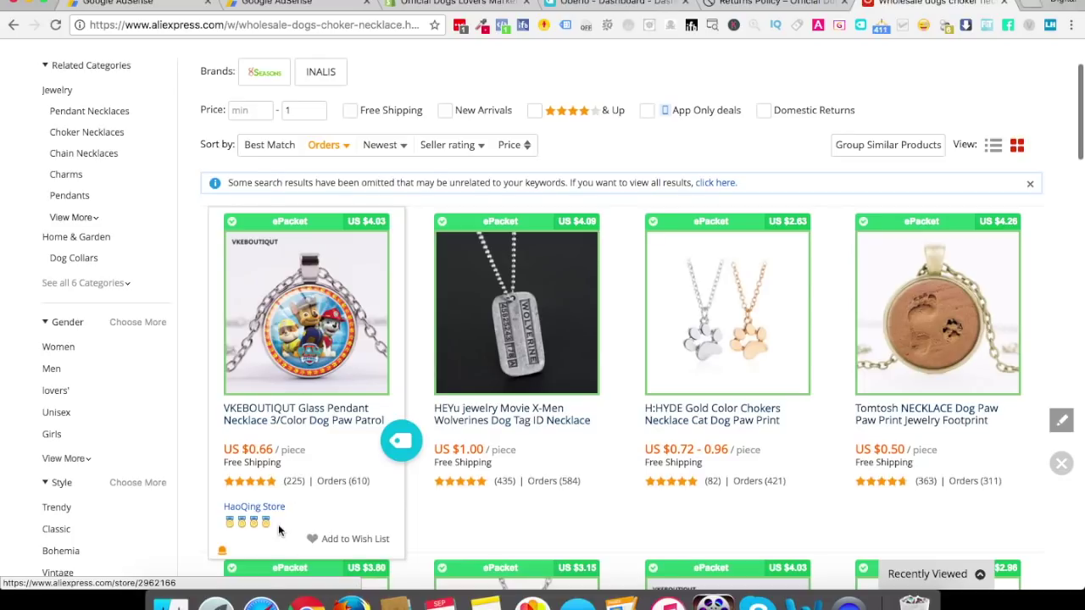
mouse_move(256, 532)
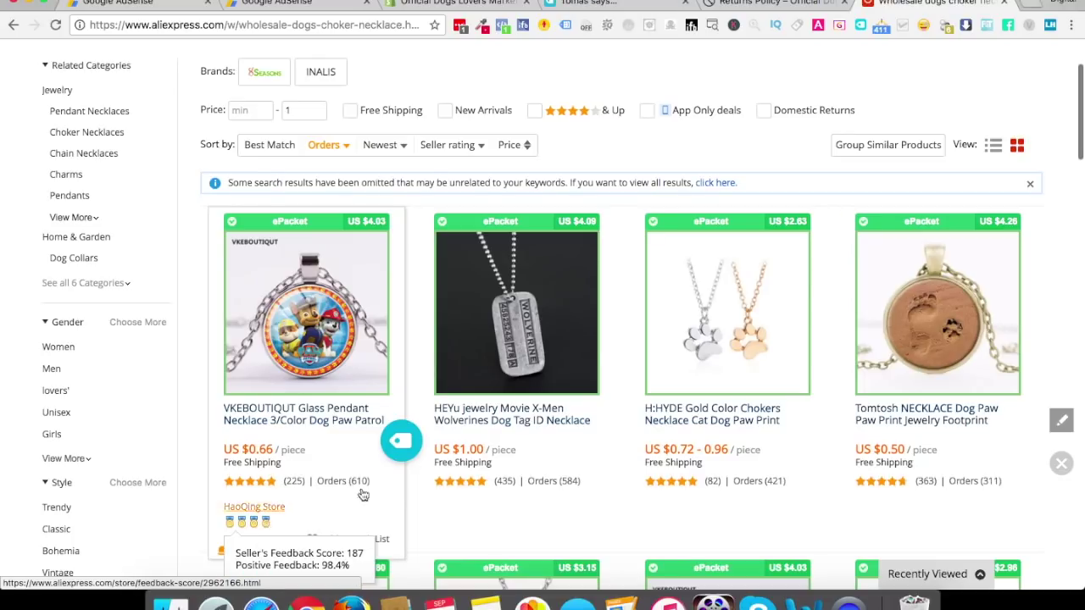
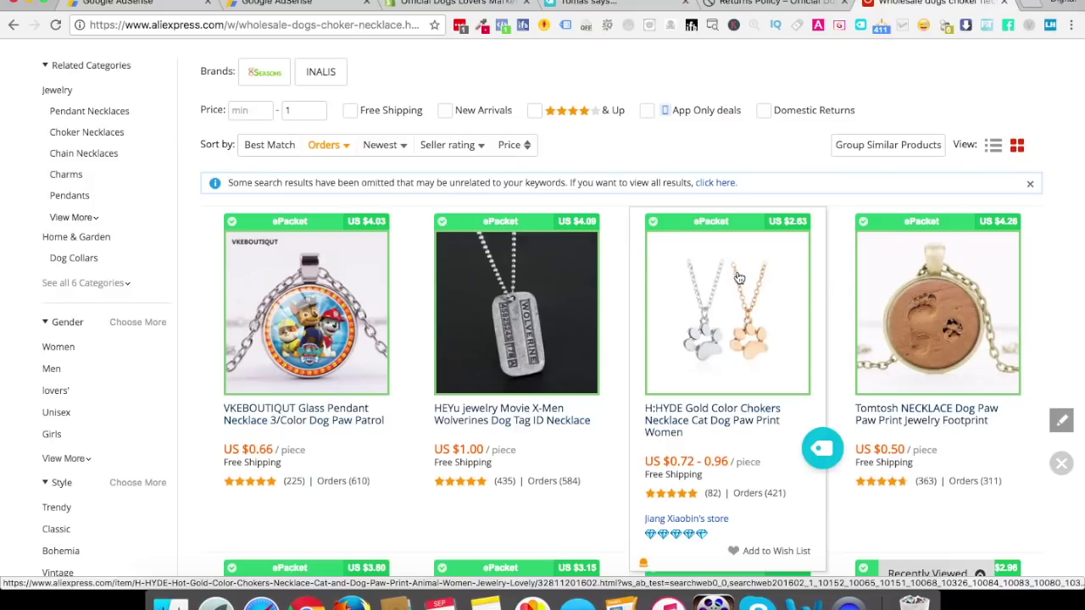
Open the H:HYDE gold paw print choker necklace's product page from the search results
left_click(722, 319)
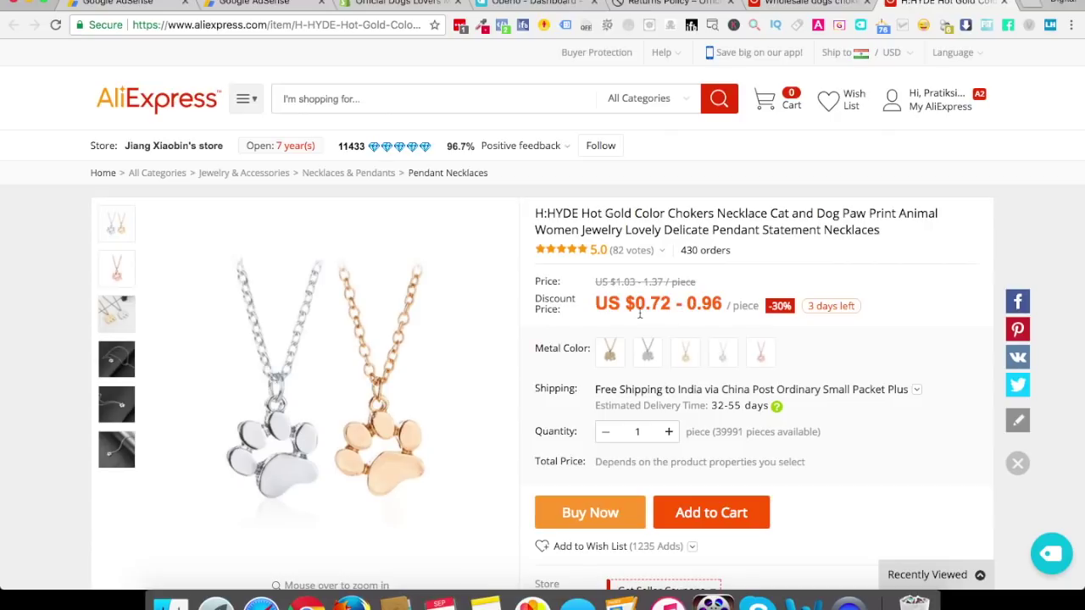
Pick the first metal colour variant so the necklace costs US $0.72 per piece
left_click_drag(625, 302, 720, 303)
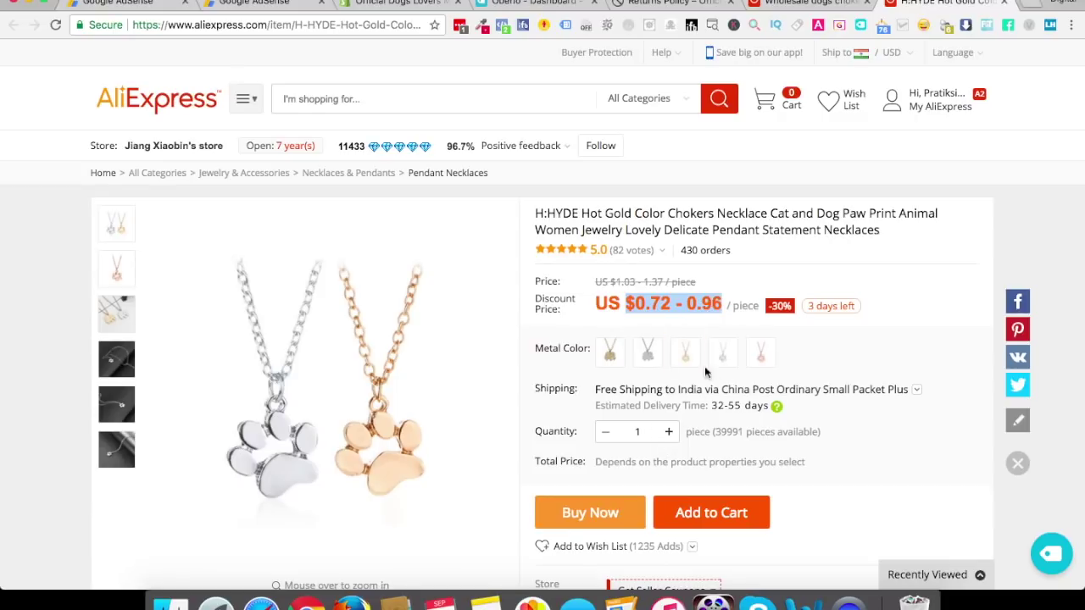
left_click(610, 365)
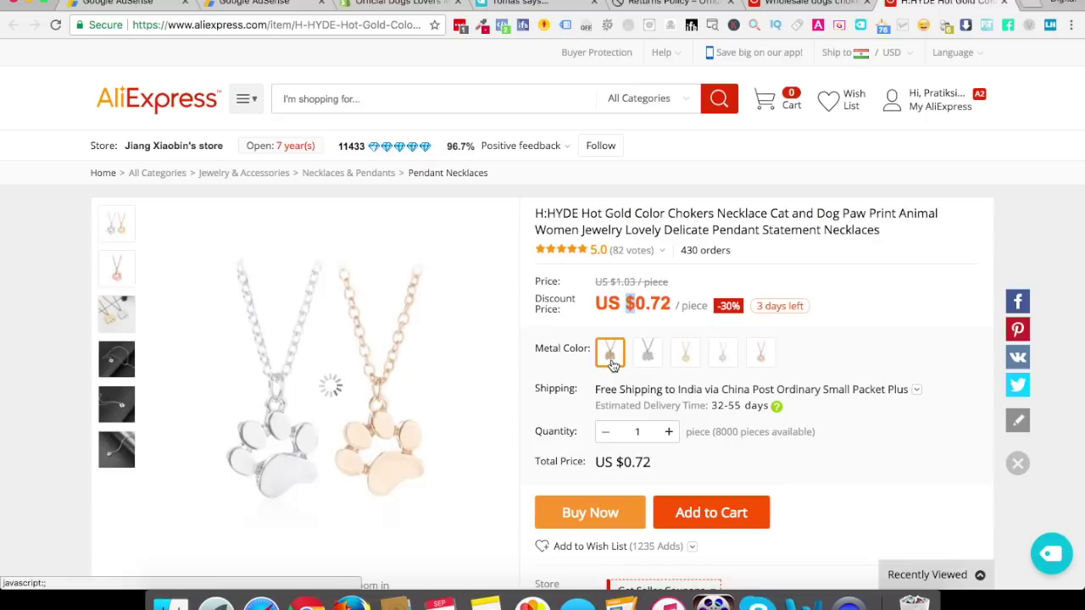
left_click(650, 318)
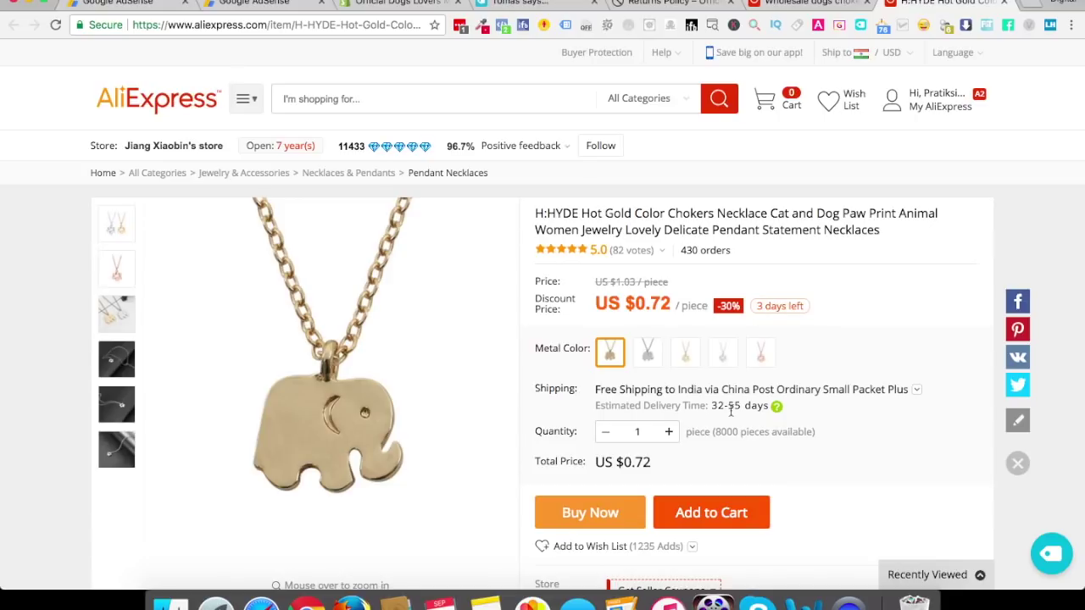
scroll(730, 409, "down", 2)
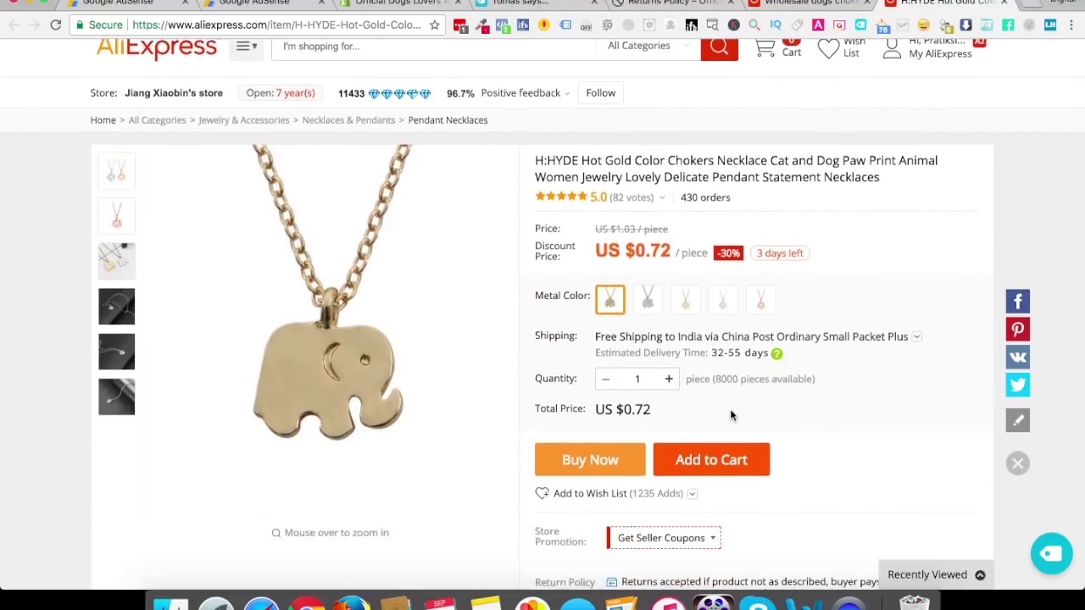
Check out the necklace with ePacket shipping for a US $2.30 total, and select its product title
left_click(588, 464)
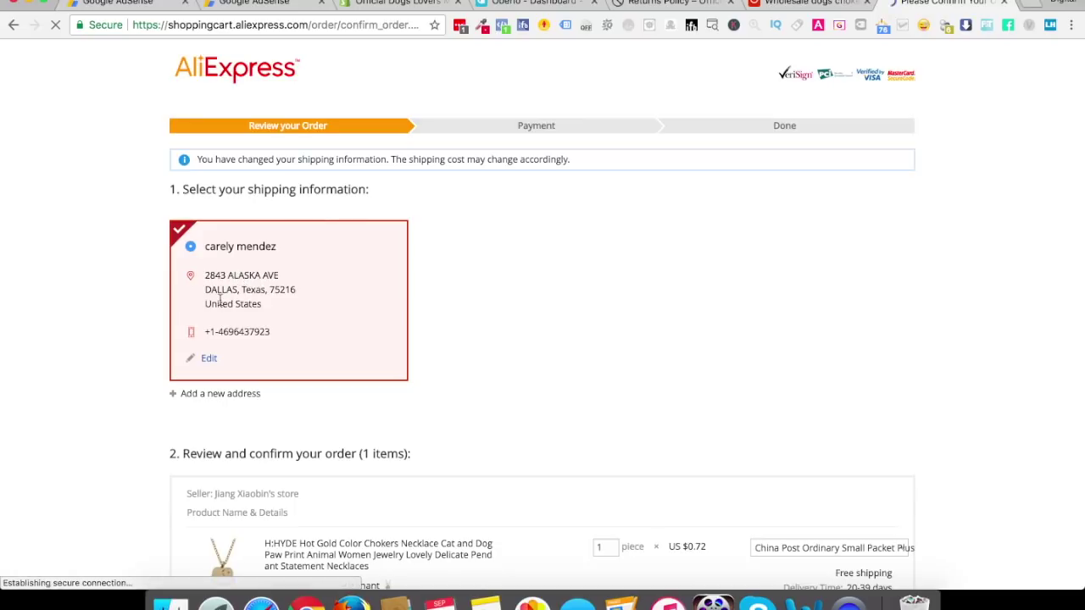
scroll(240, 310, "down", 5)
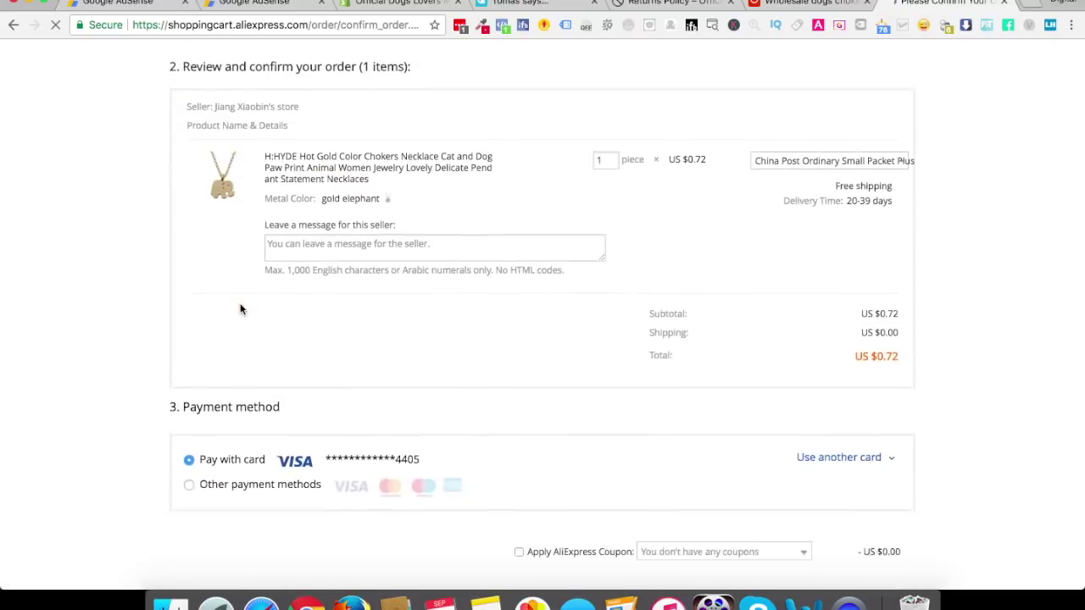
scroll(240, 310, "up", 1)
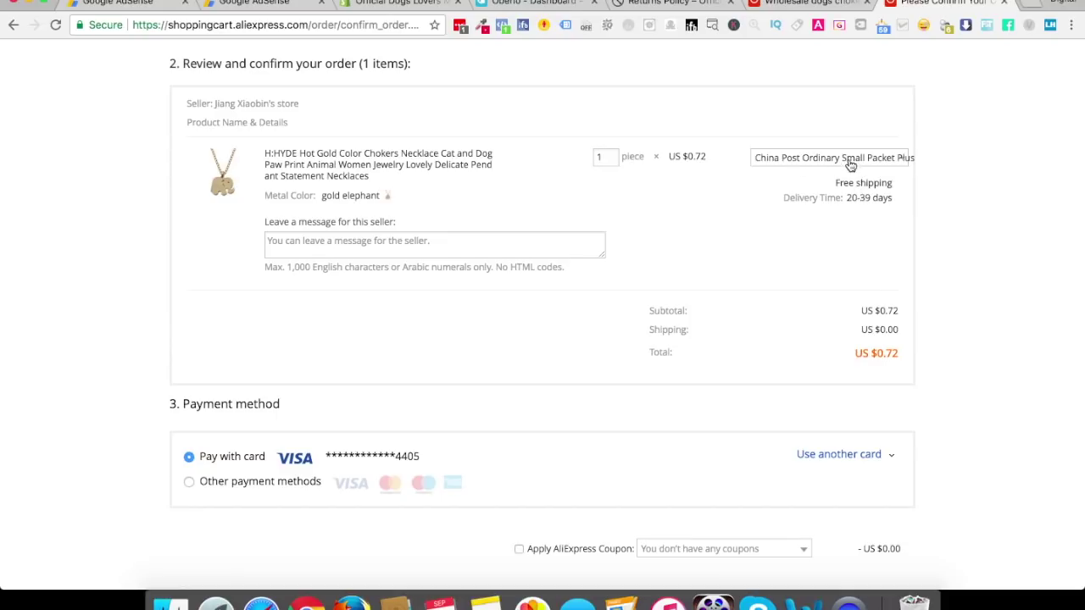
left_click(805, 161)
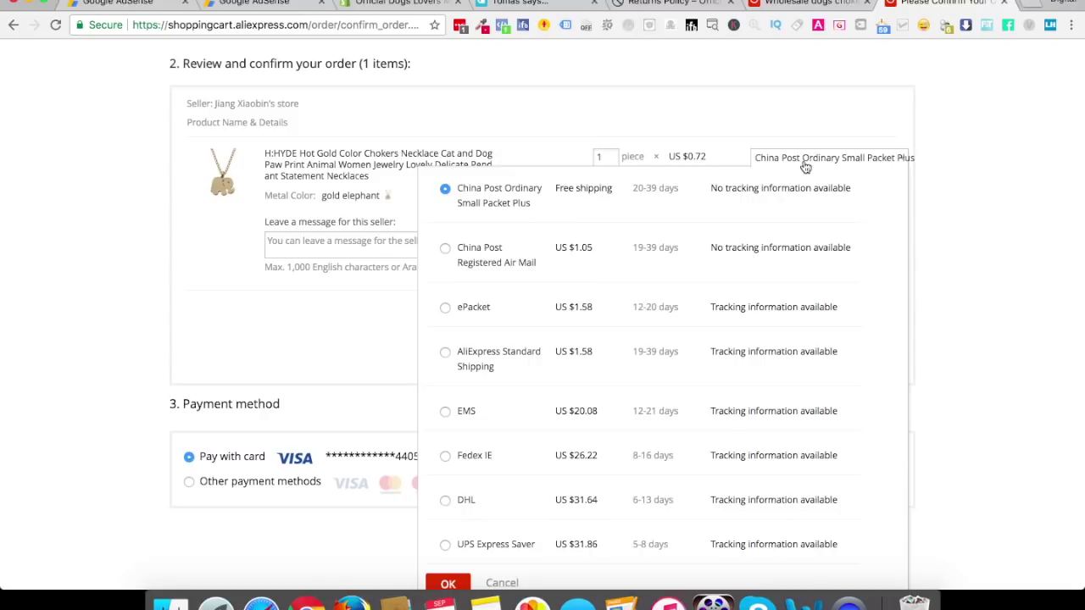
left_click(442, 311)
left_click(449, 583)
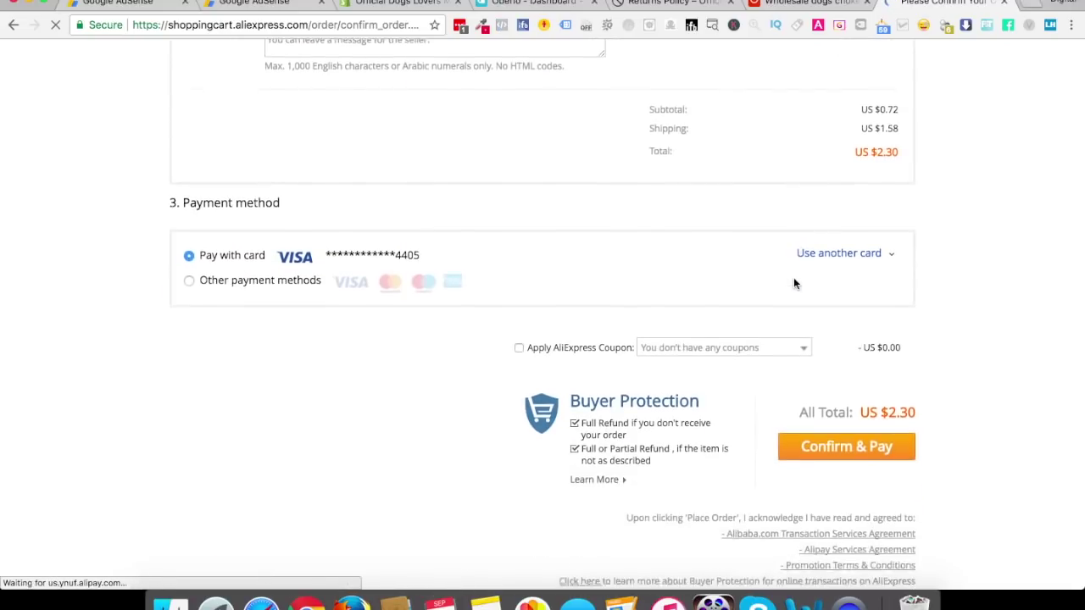
scroll(809, 250, "up", 3)
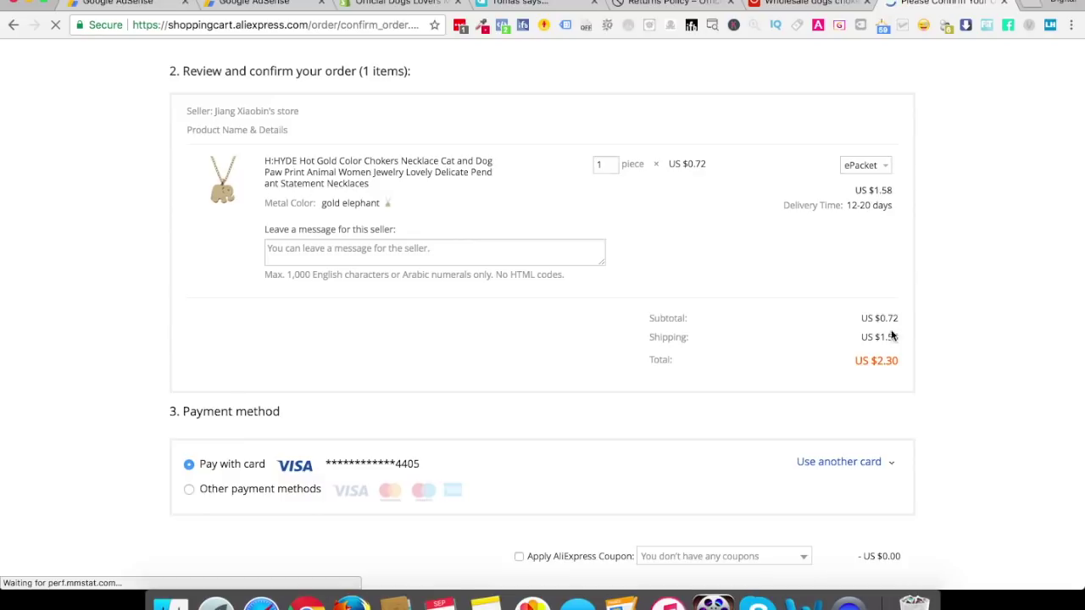
left_click_drag(854, 362, 897, 360)
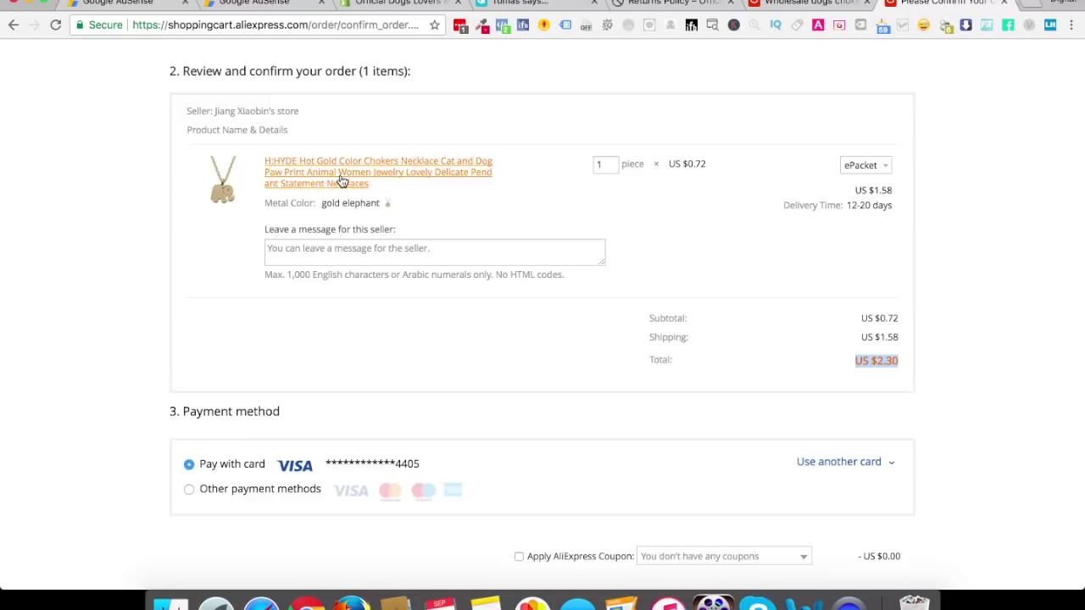
left_click_drag(378, 194, 274, 164)
key("super+c")
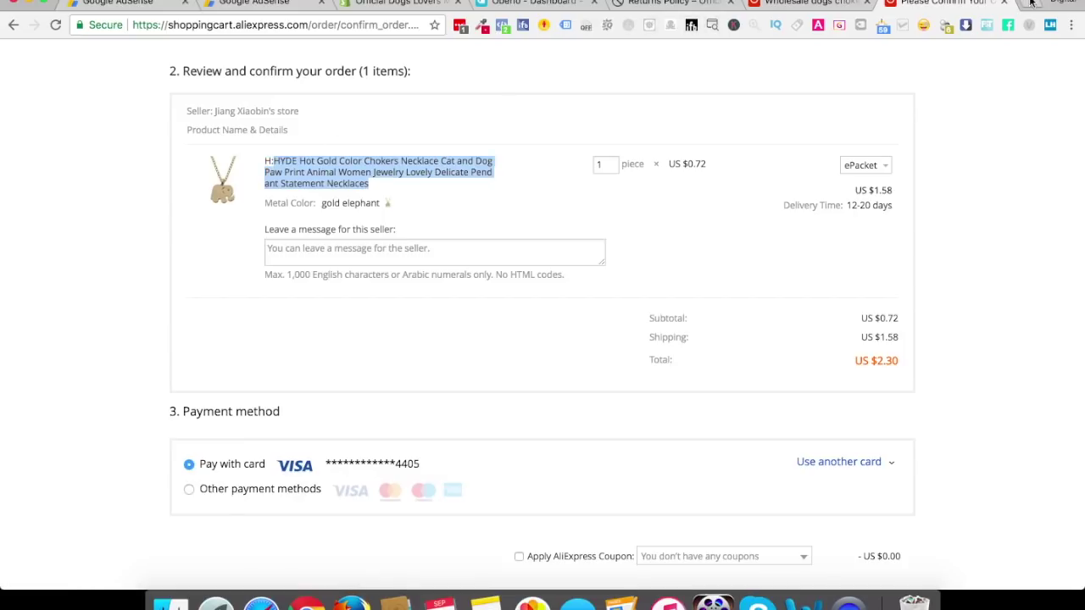
Search Google for the copied AliExpress product title and view the sgadget listing
left_click(1030, 3)
key("super+v")
key("Return")
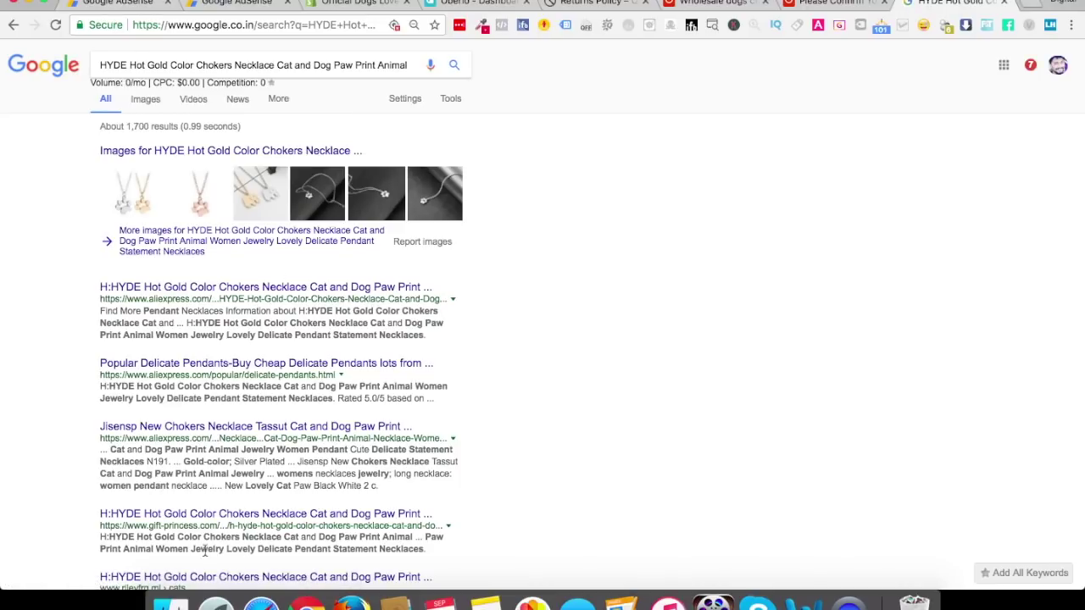
scroll(204, 551, "down", 5)
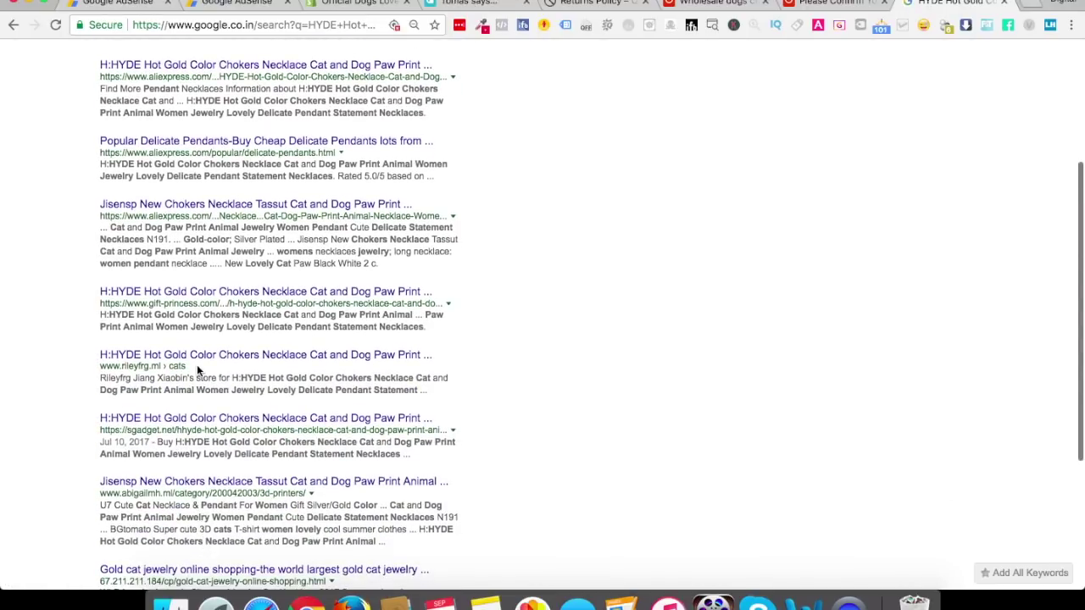
left_click(156, 420)
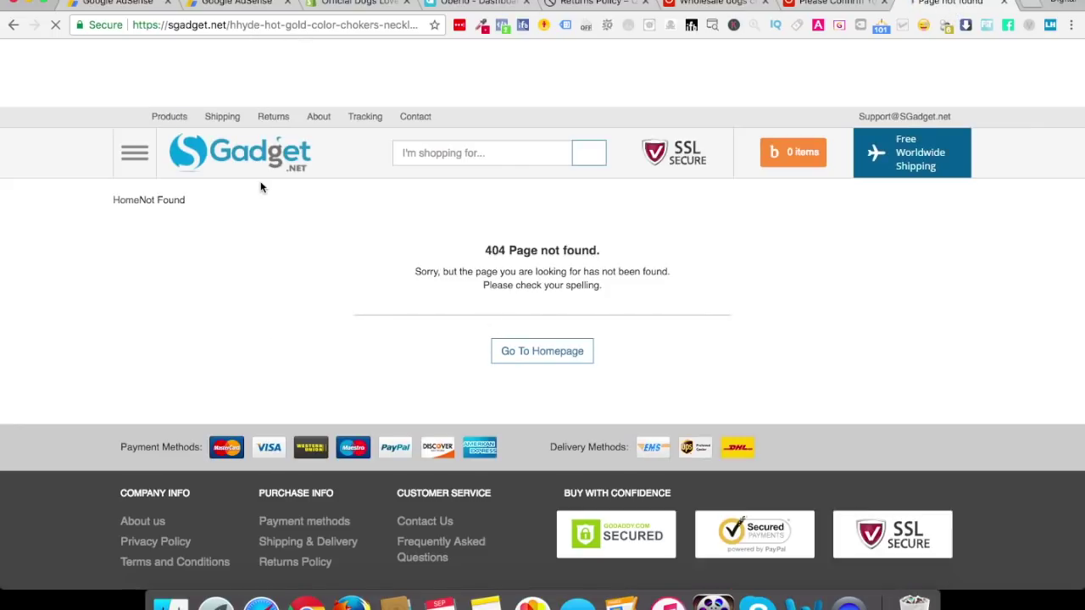
left_click(14, 24)
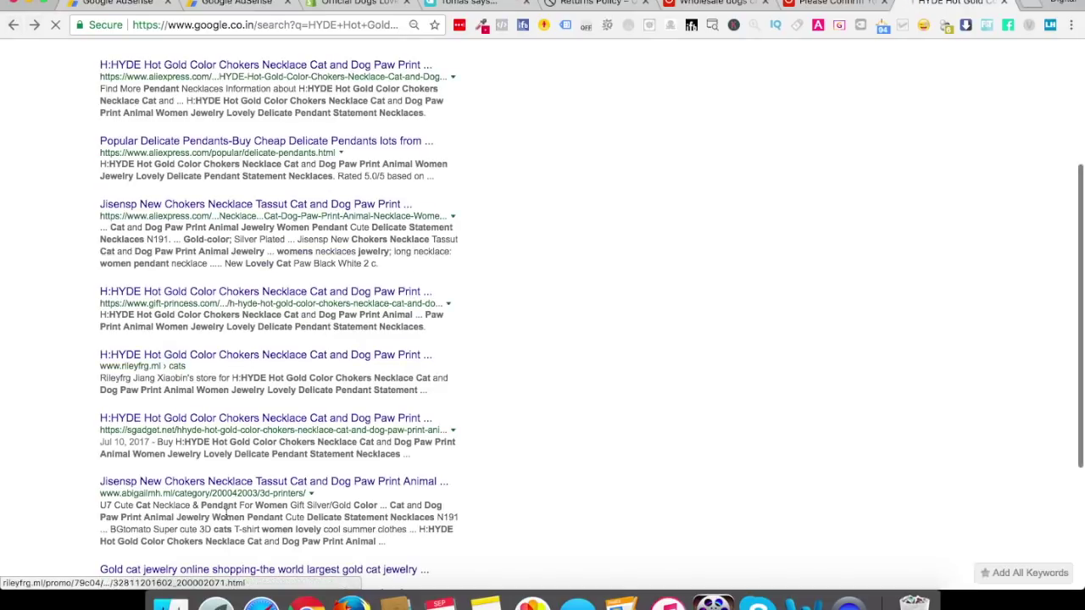
scroll(227, 514, "down", 2)
scroll(227, 515, "down", 1)
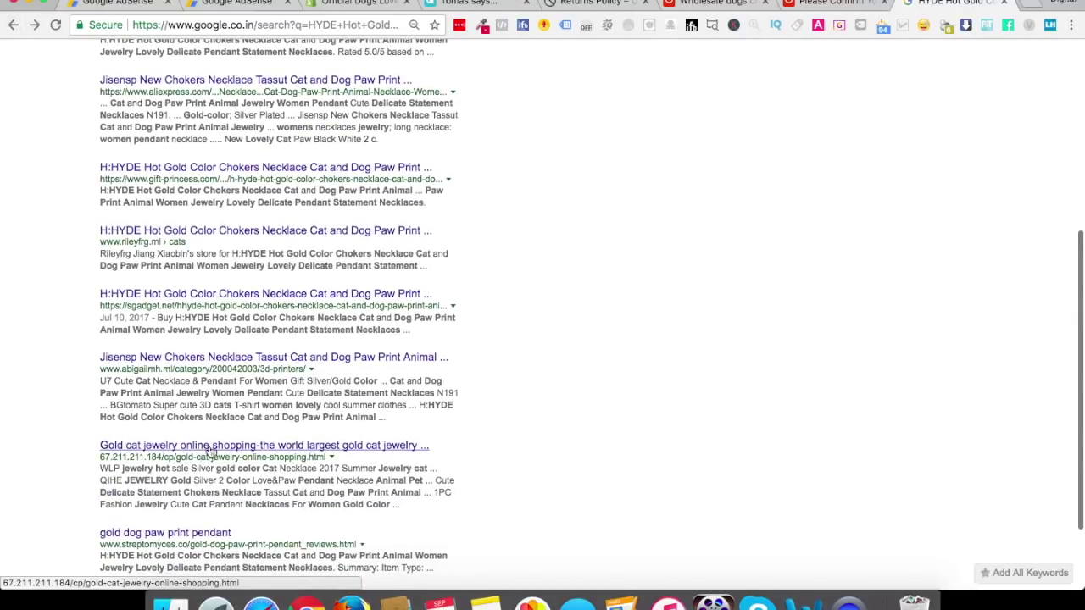
Look over the gold cat jewelry and gift-princess listings of the necklace
left_click(268, 451)
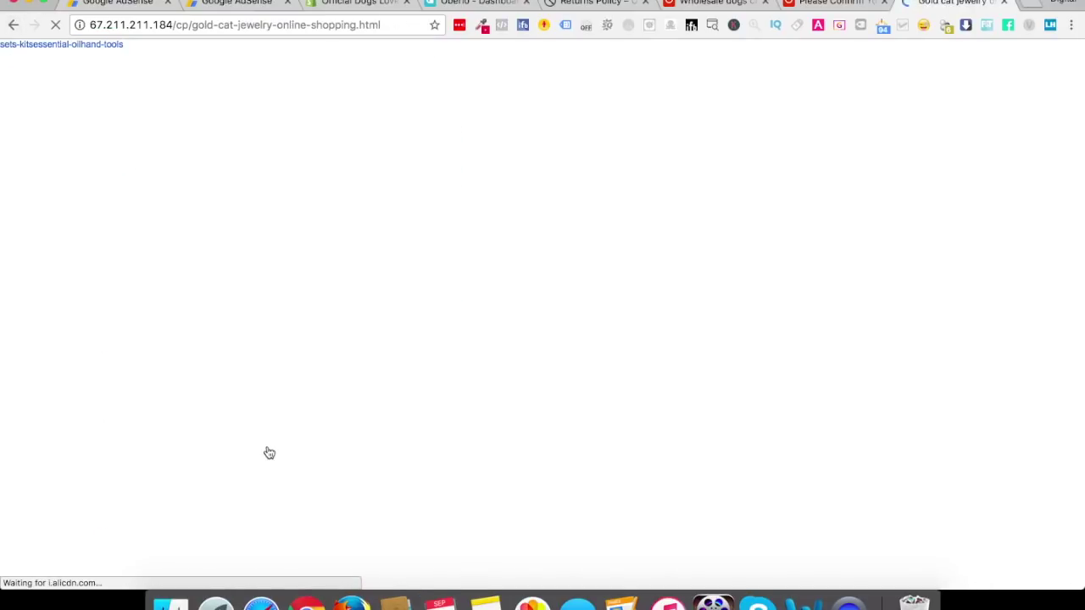
scroll(268, 454, "down", 5)
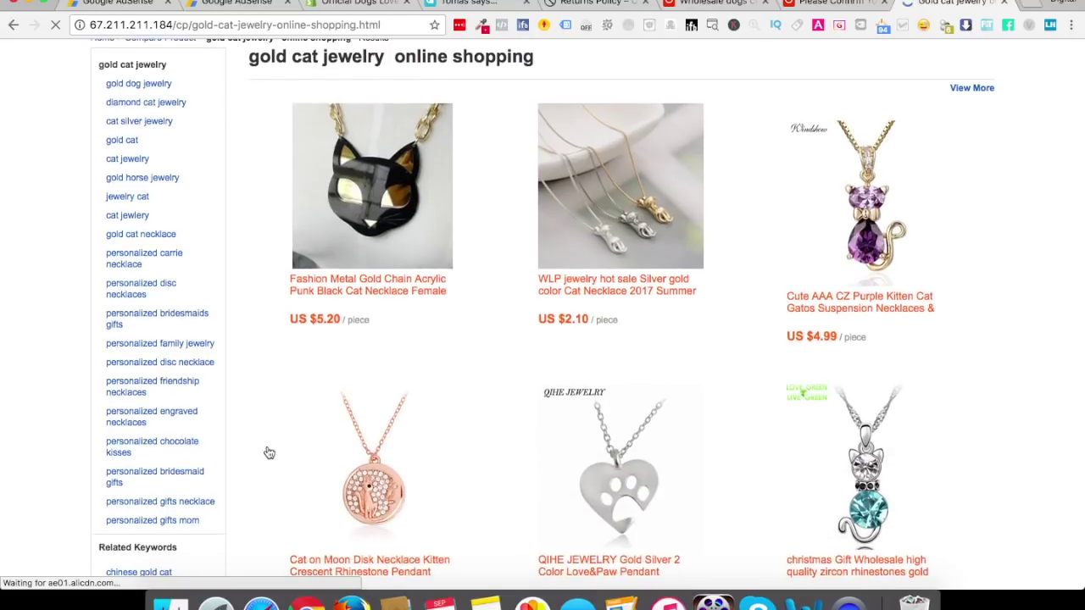
scroll(269, 454, "up", 5)
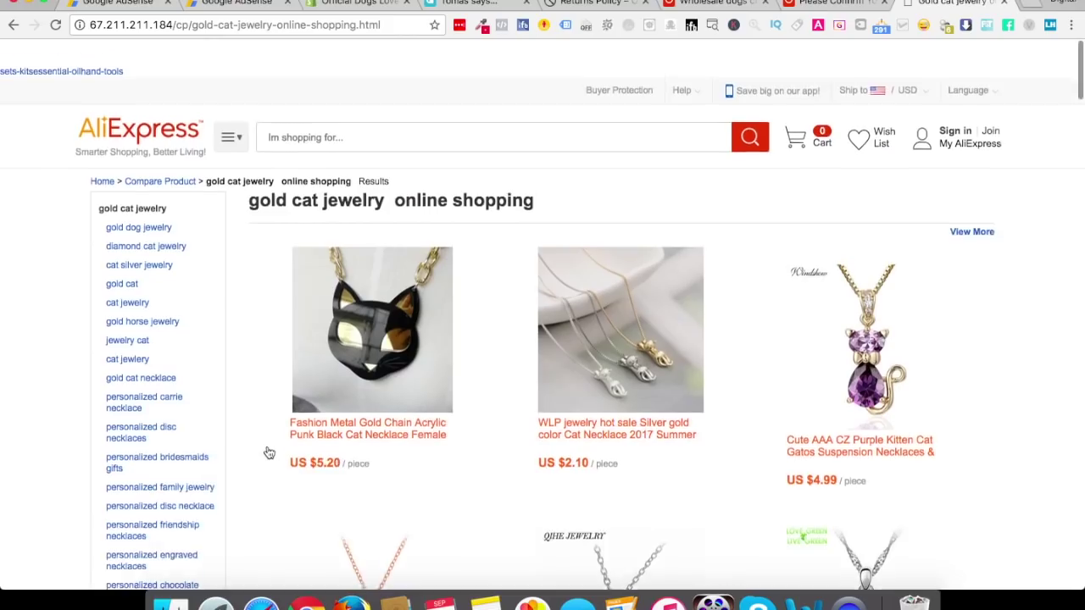
left_click(13, 25)
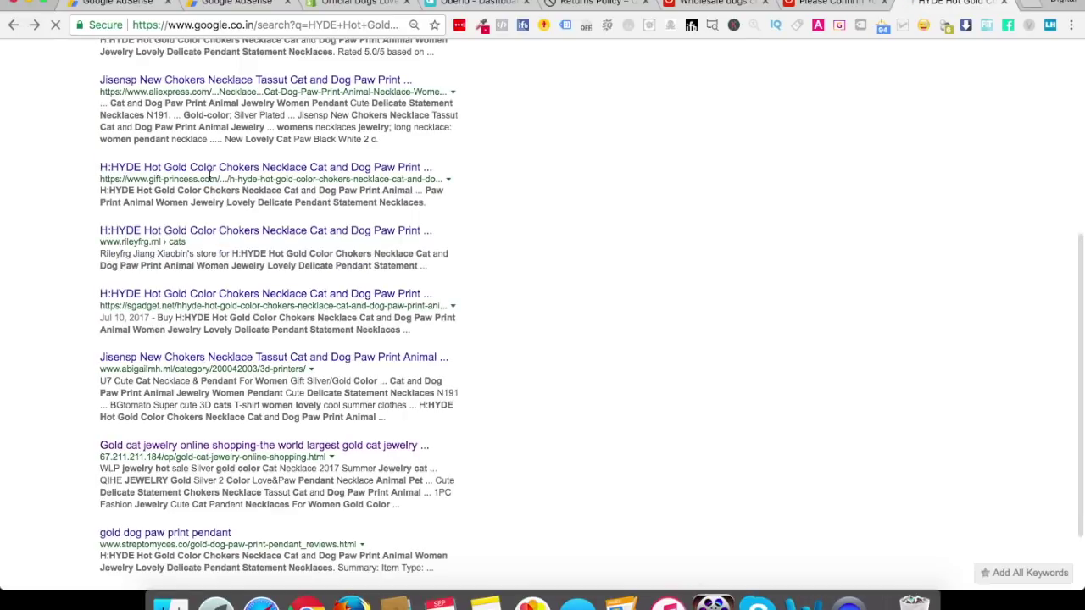
left_click(177, 173)
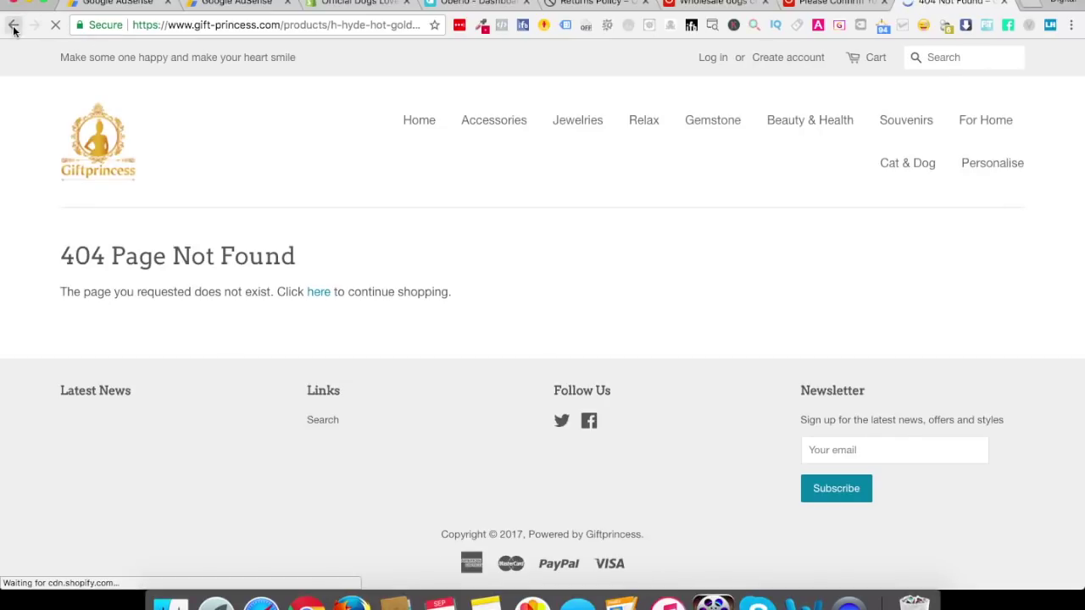
left_click(14, 26)
scroll(150, 227, "up", 5)
scroll(150, 221, "down", 1)
Search for 'Hot Gold Color Chokers Necklace', checking the eBay results and the second results page
left_click_drag(130, 64, 274, 65)
key("ctrl+c")
key("ctrl+a")
key("ctrl+v")
key("Return")
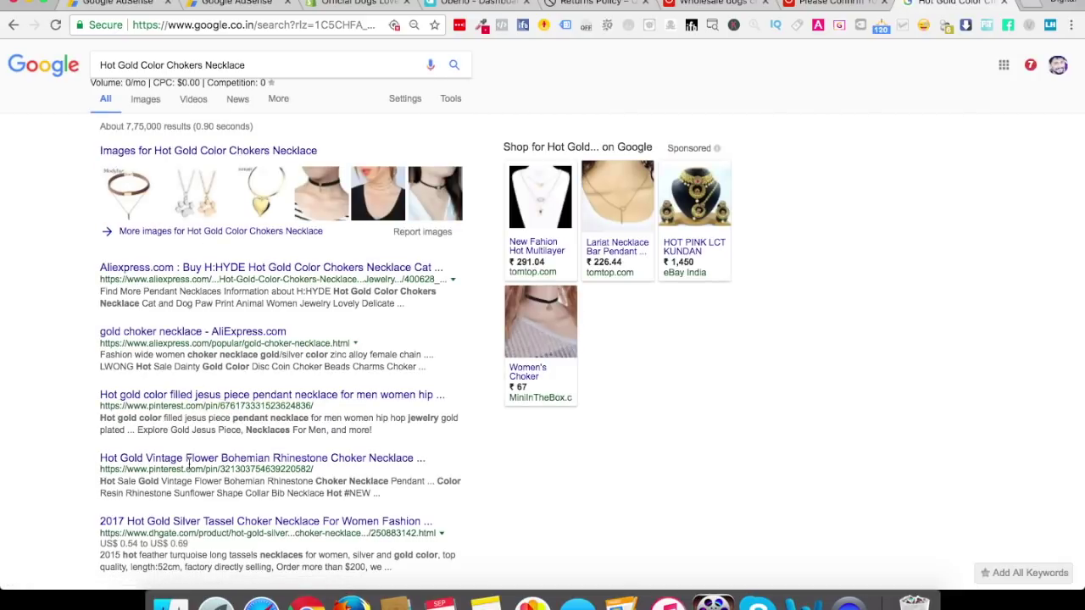
scroll(193, 523, "down", 5)
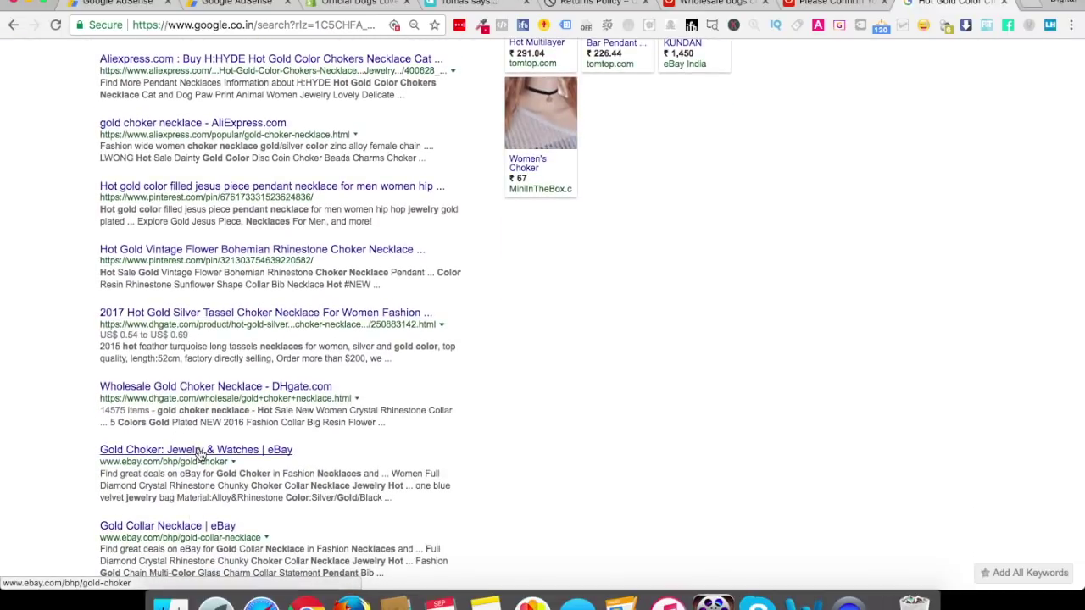
left_click(185, 453)
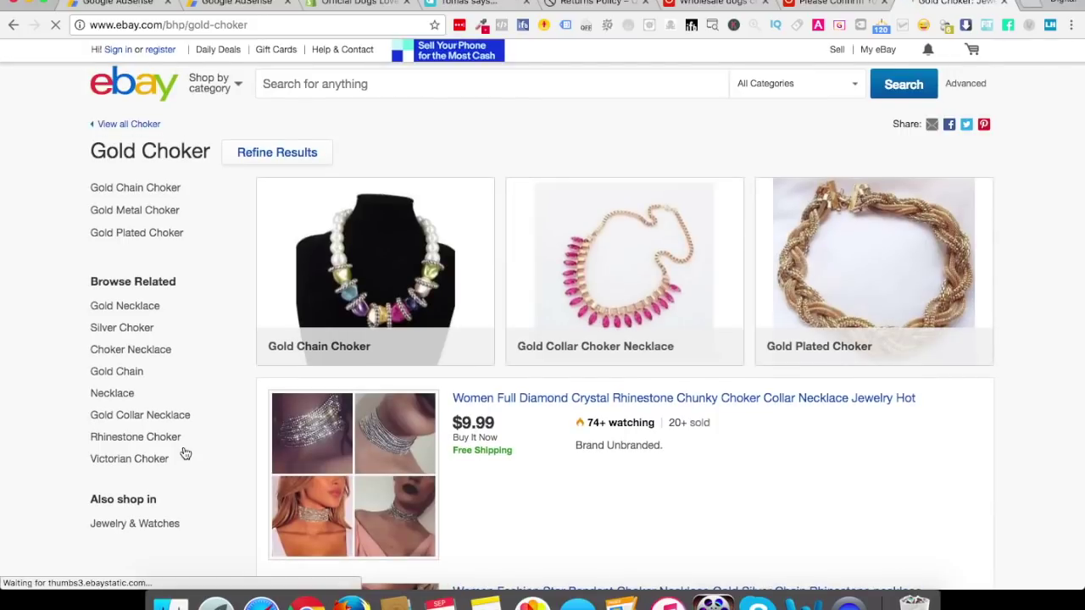
left_click(13, 28)
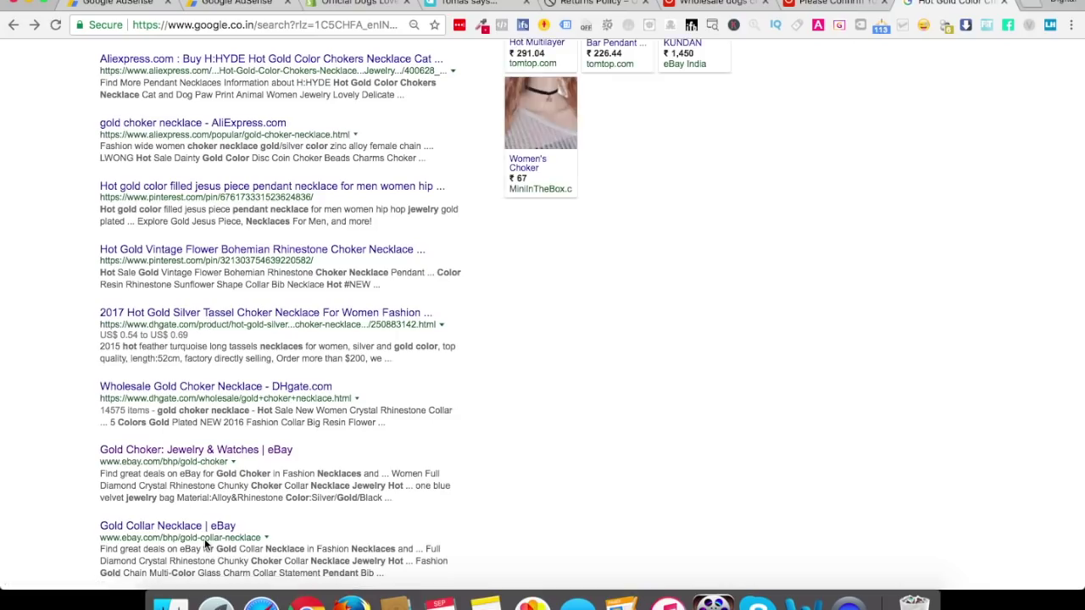
scroll(205, 538, "down", 5)
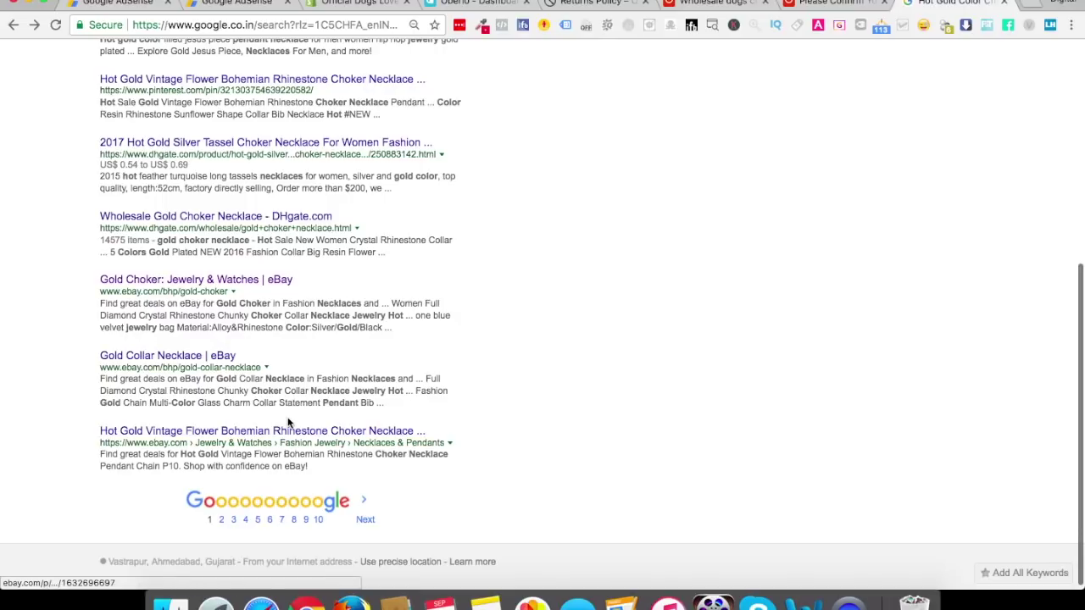
left_click(222, 521)
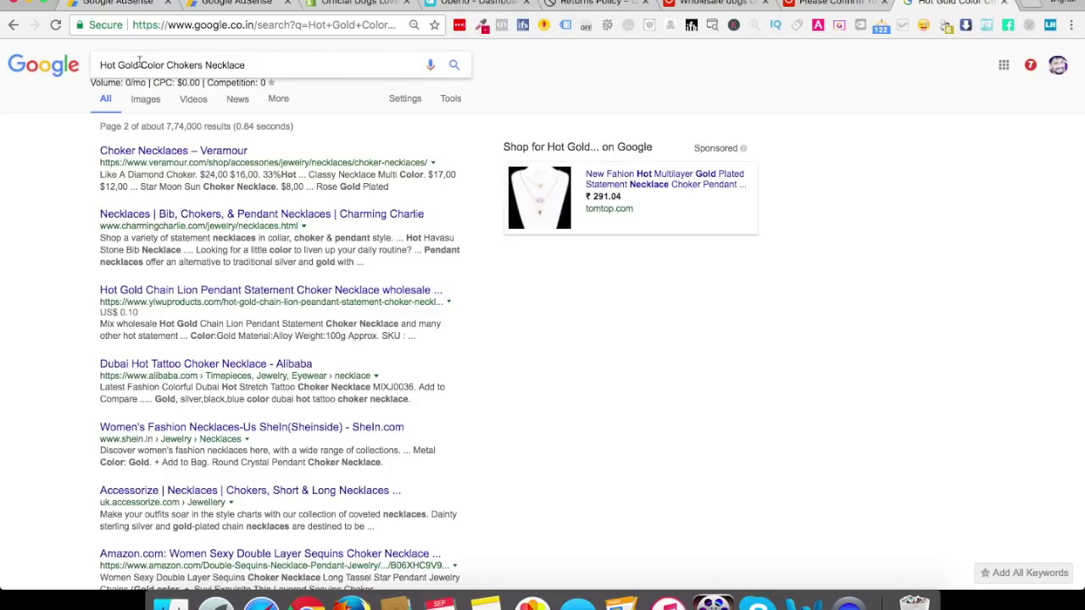
Trim the query to 'Chokers Necklace' and search again
left_click_drag(172, 66, 85, 53)
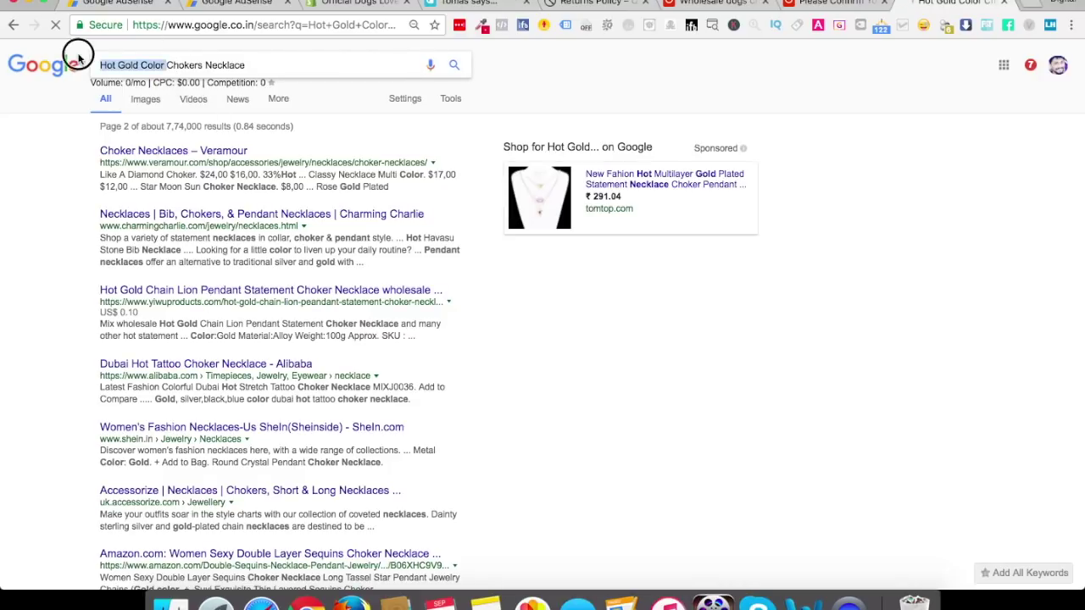
key("BackSpace")
key("Return")
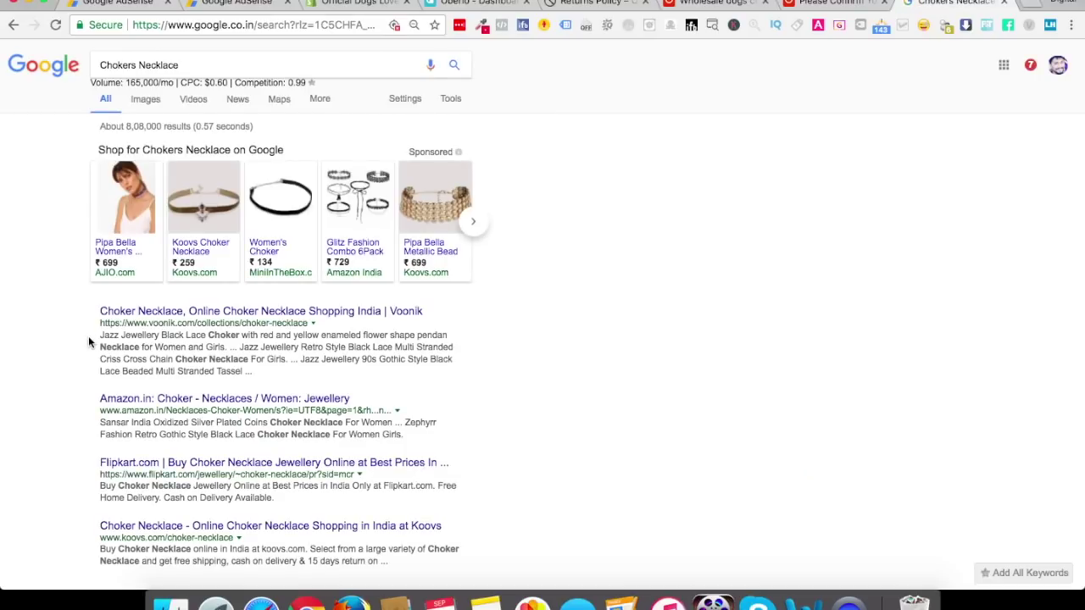
Browse the women's choker necklace listings on Amazon.in
left_click(174, 402)
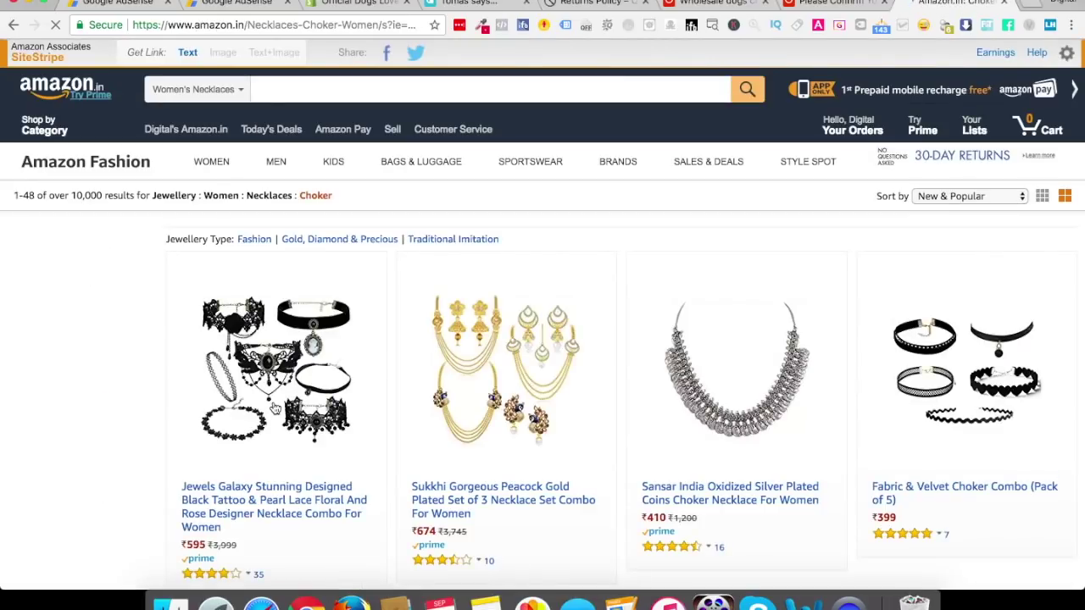
scroll(274, 408, "down", 4)
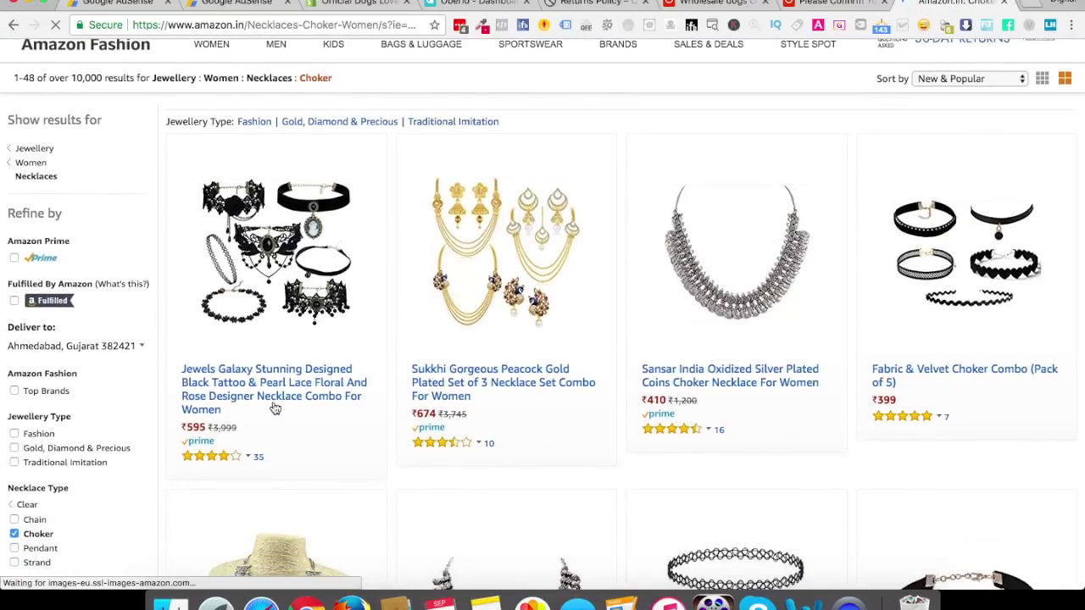
scroll(275, 409, "down", 10)
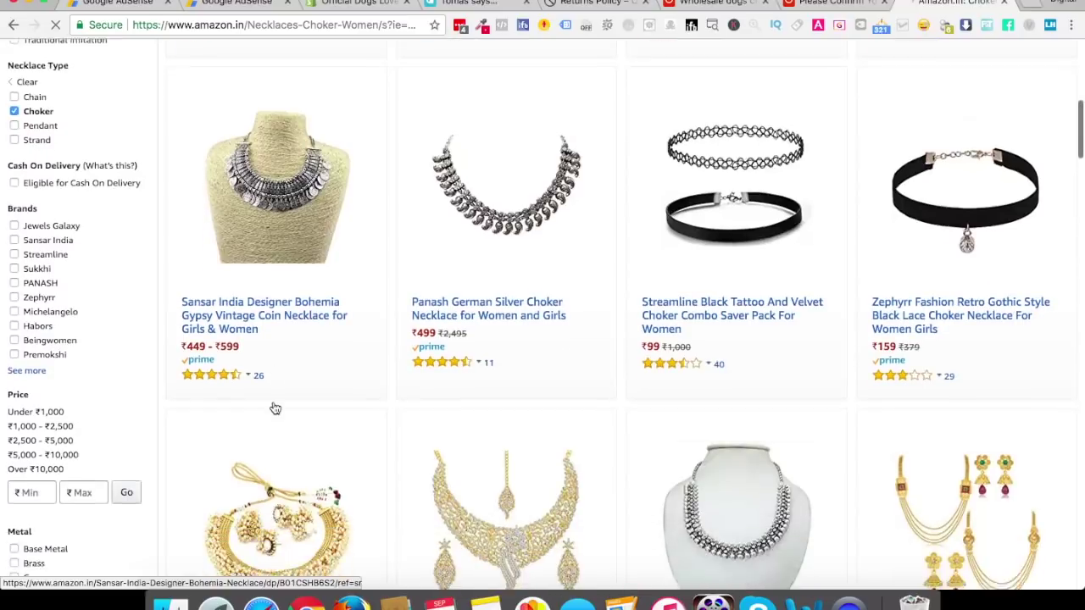
scroll(275, 409, "down", 2)
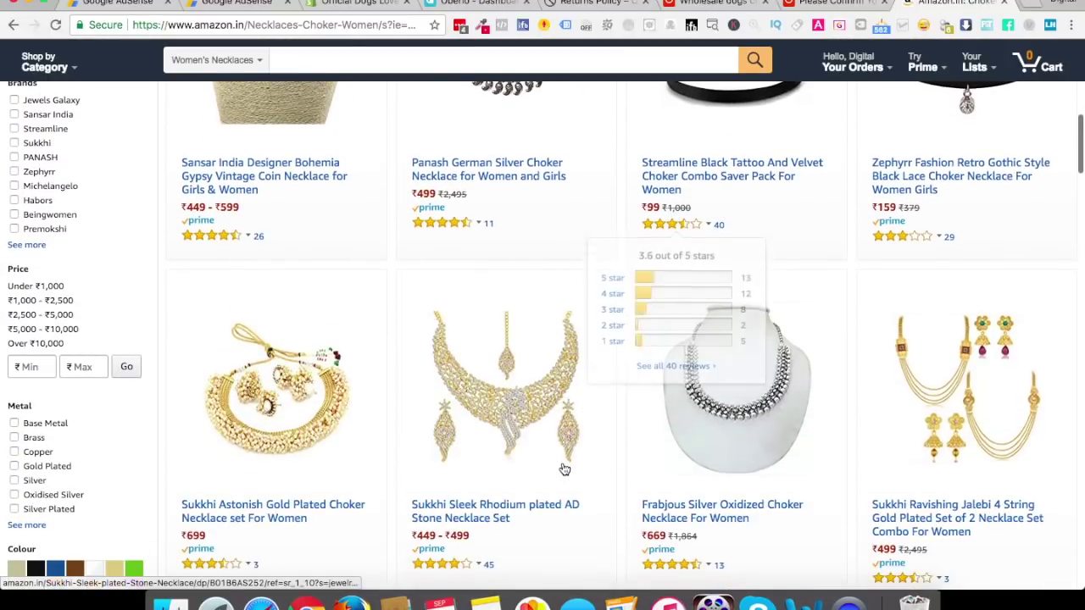
scroll(866, 417, "down", 4)
scroll(576, 472, "down", 5)
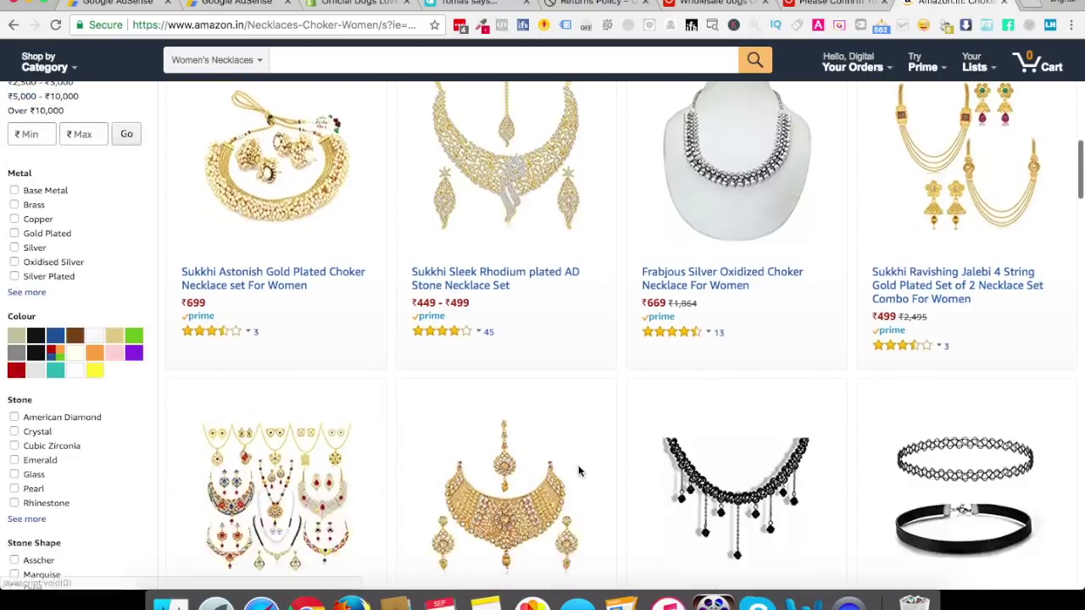
scroll(574, 472, "up", 9)
Search Amazon.in for 'dogs choker necklace' across all categories
left_click(267, 90)
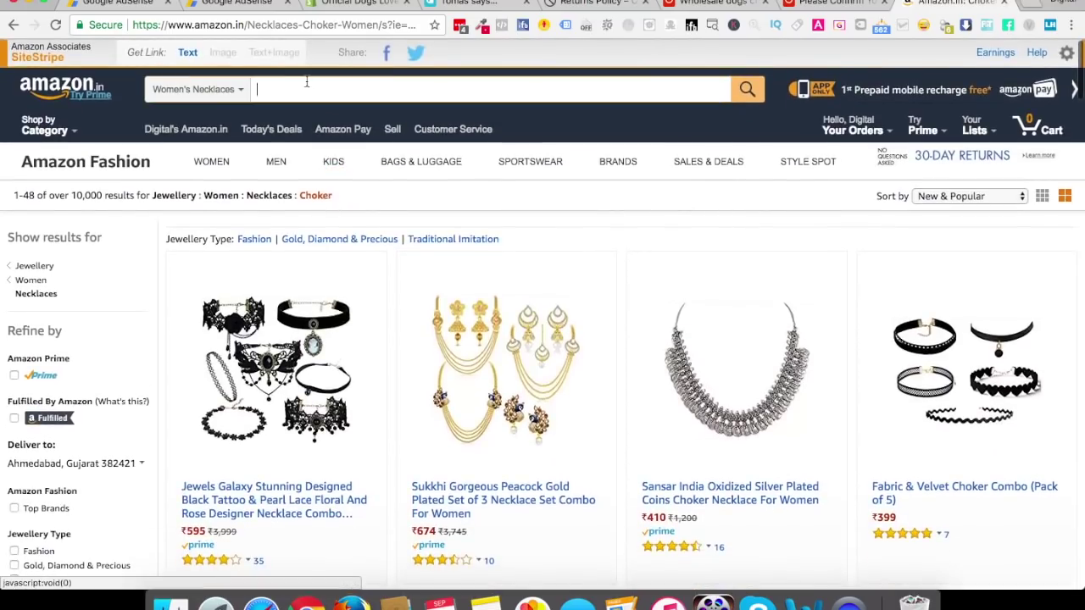
type("dogs choker necklace")
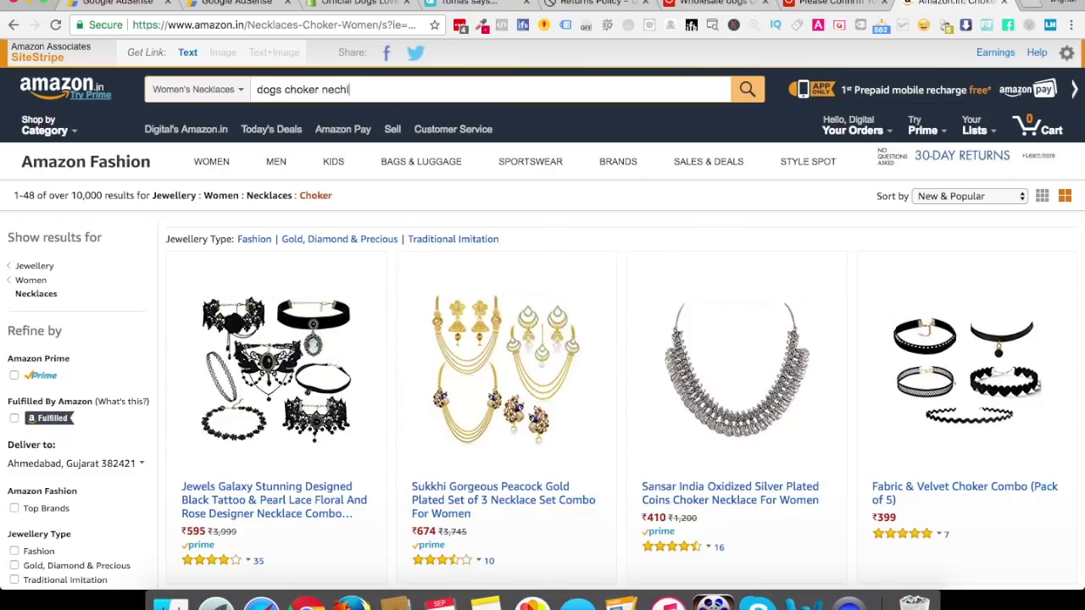
key("Return")
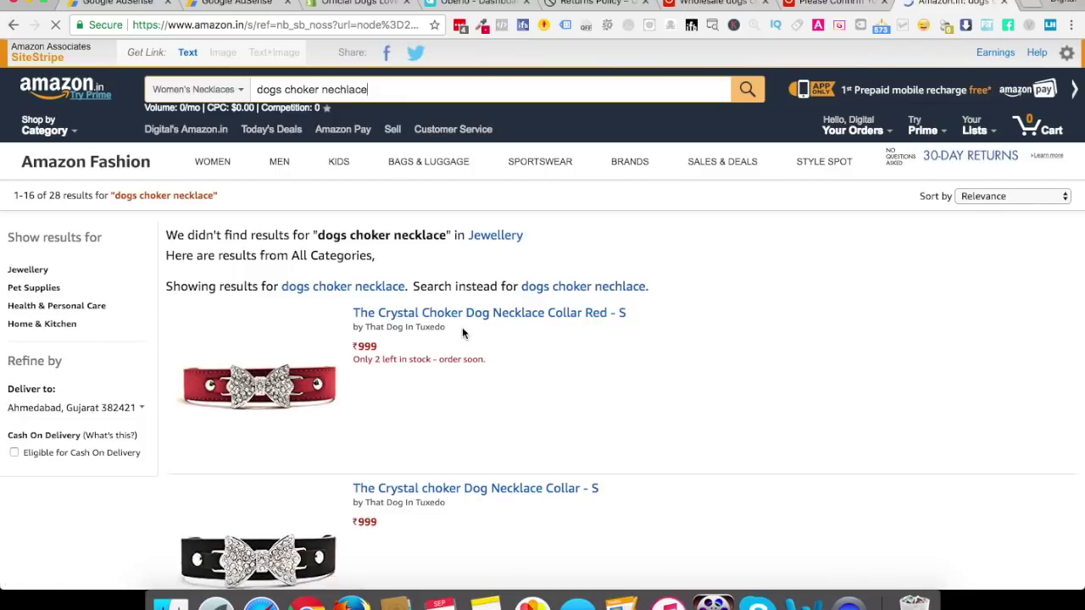
scroll(497, 364, "down", 3)
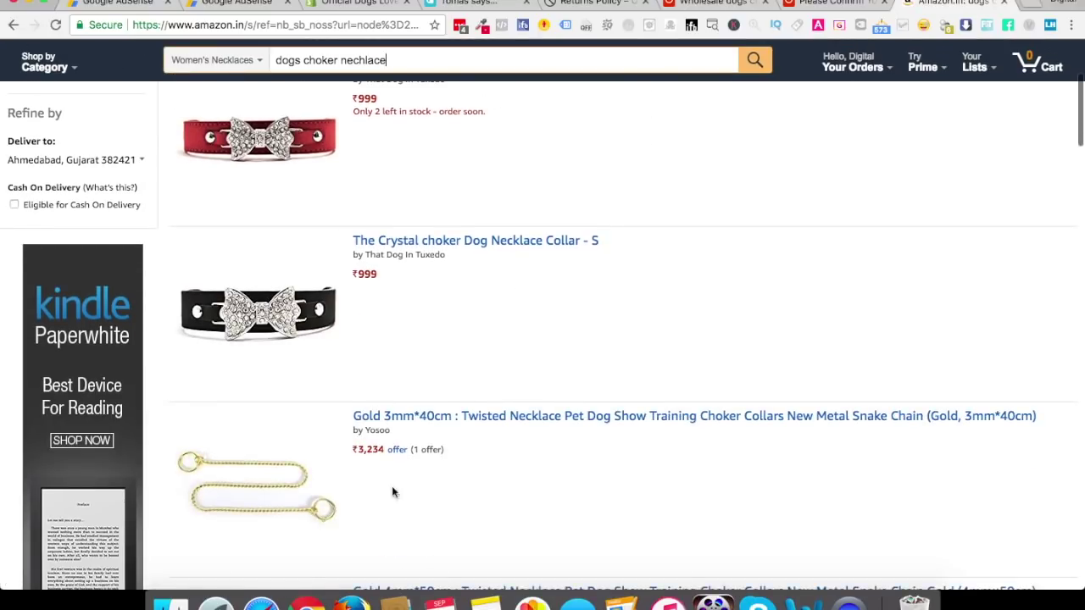
scroll(411, 455, "down", 1)
scroll(418, 456, "down", 3)
scroll(381, 343, "up", 7)
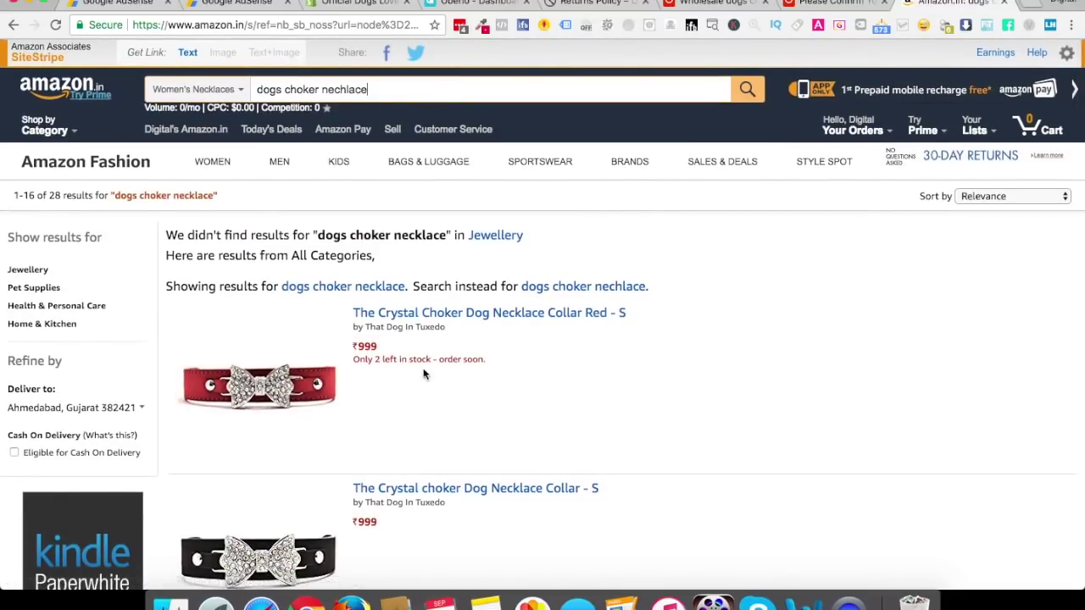
left_click(327, 288)
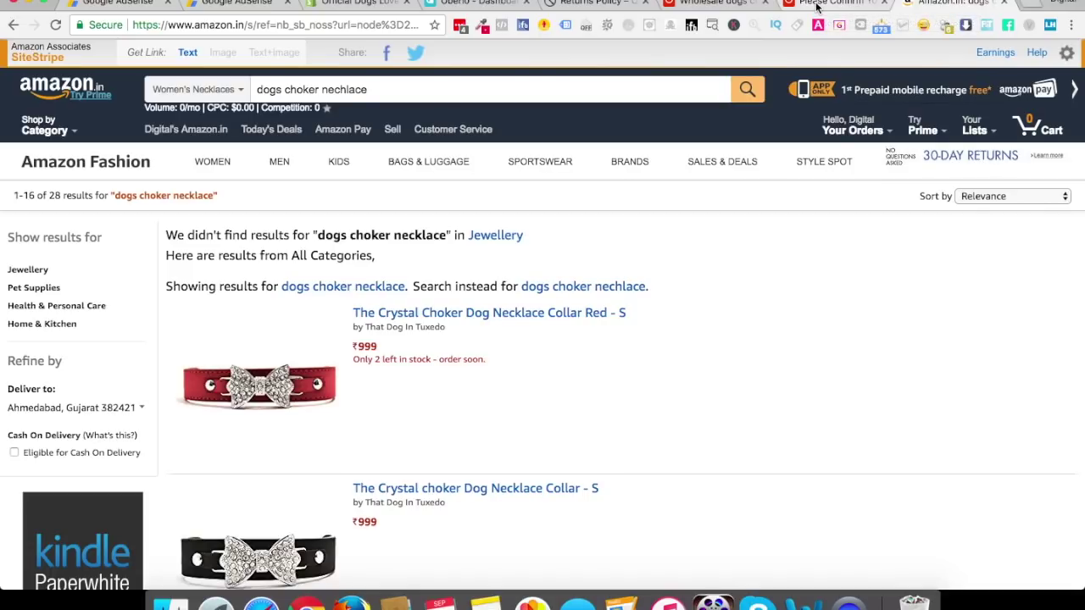
Check the US $2.30 AliExpress order total, then move through the Shopify, Oberlo and returns-policy tabs
left_click(816, 6)
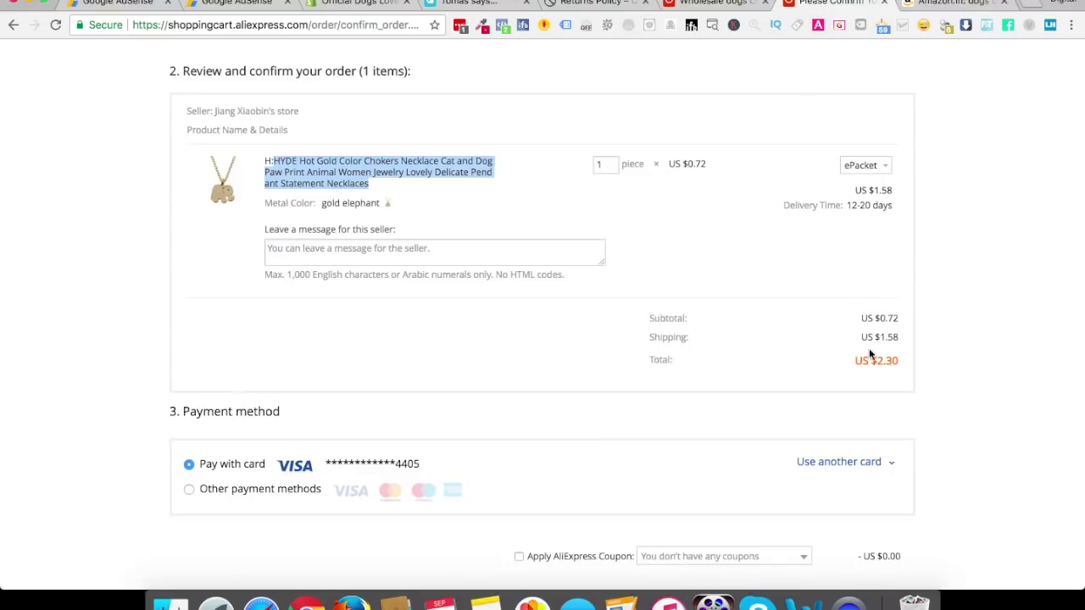
left_click_drag(871, 360, 907, 365)
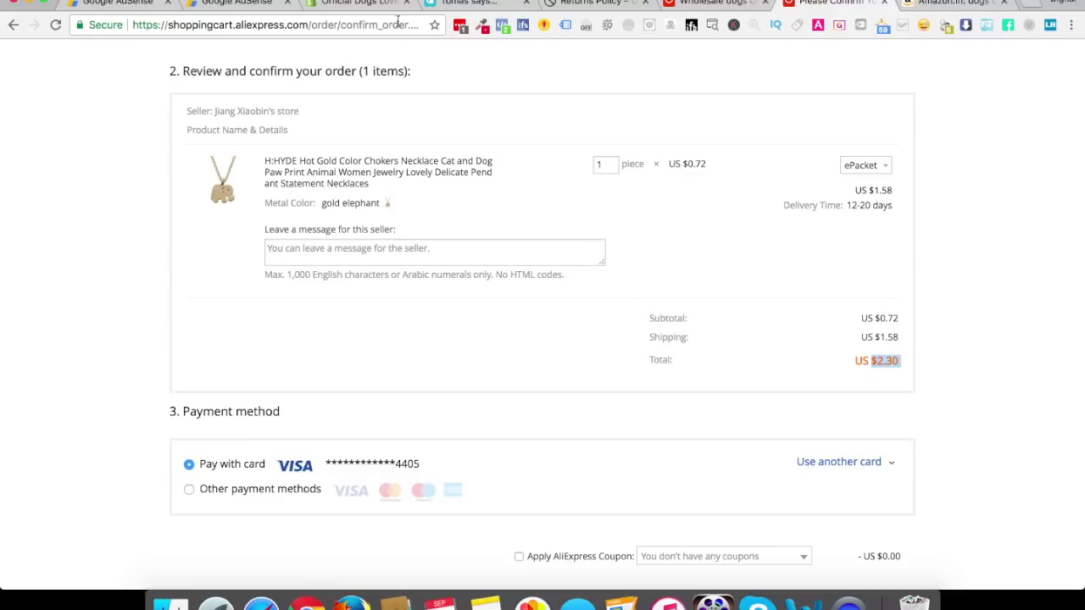
left_click(379, 5)
left_click(473, 5)
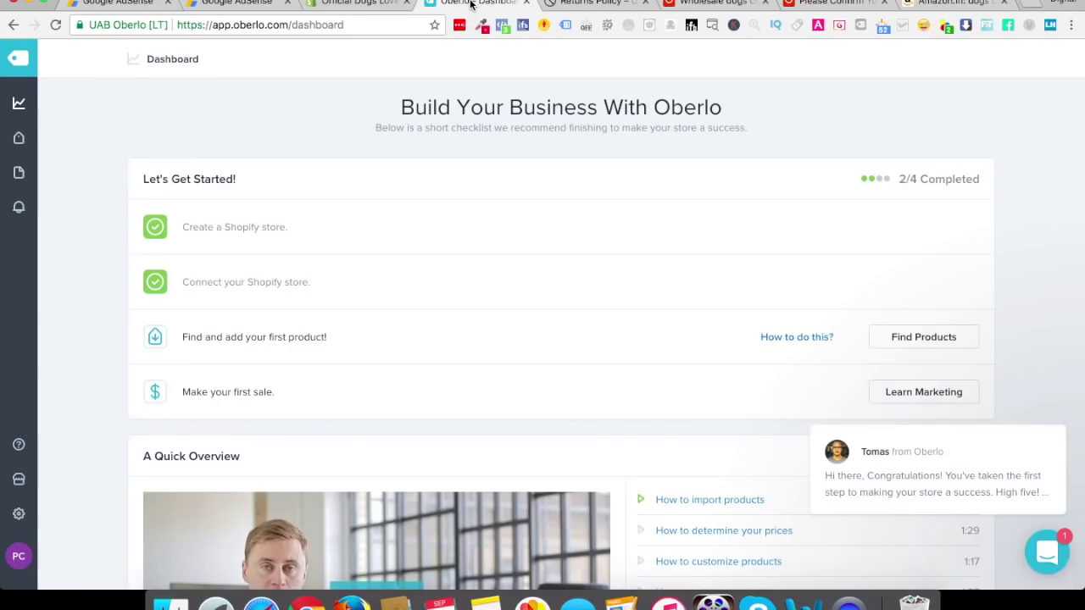
left_click(598, 4)
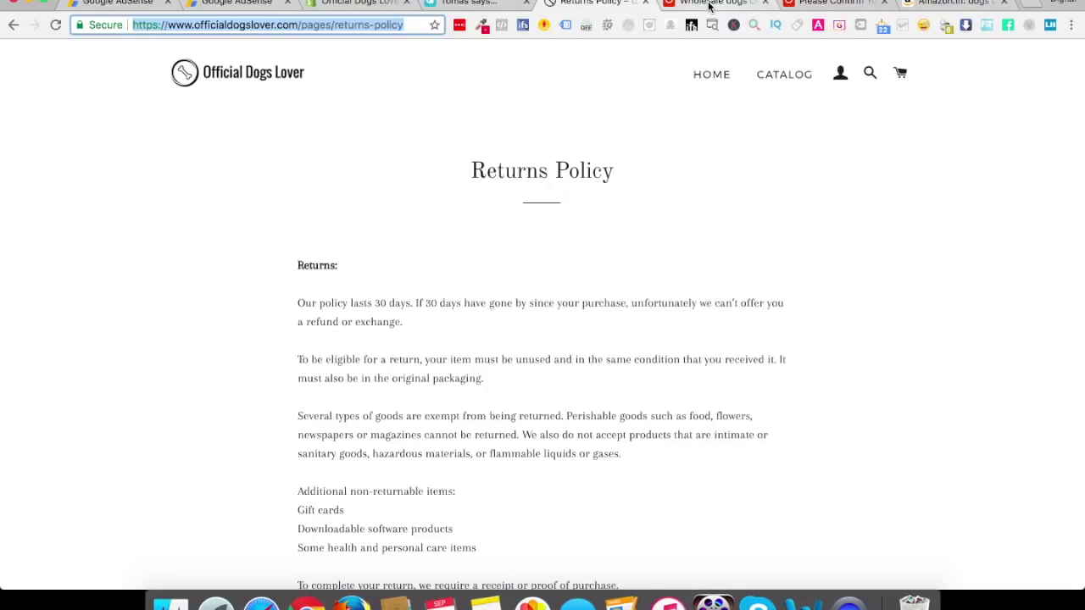
From the AliExpress dogs choker results, send the H:HYDE paw print necklace to Oberlo's Import List
left_click(702, 5)
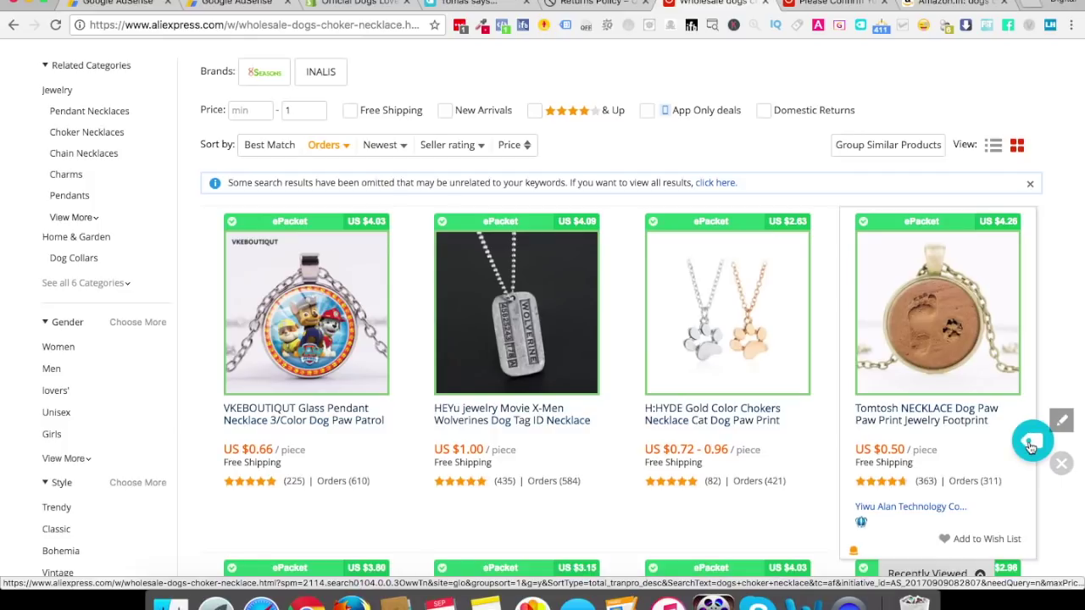
left_click_drag(1032, 447, 818, 447)
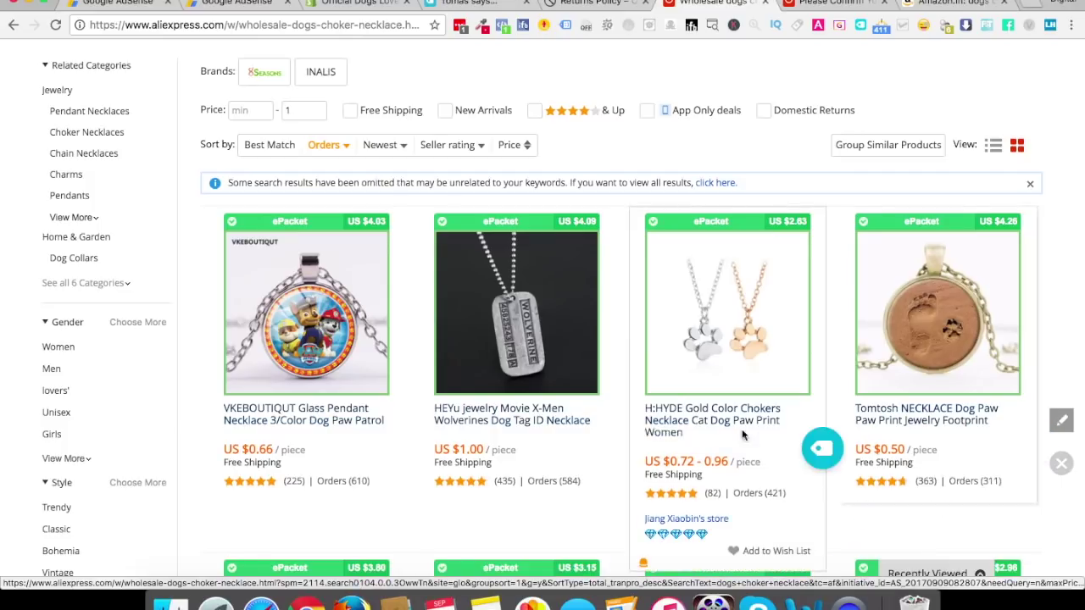
left_click(820, 456)
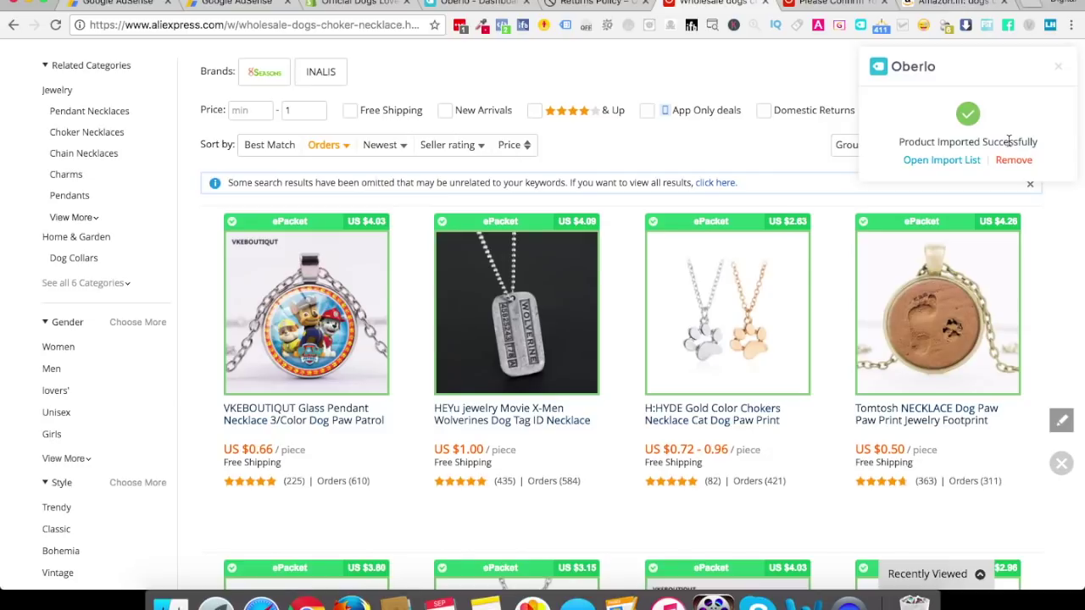
left_click(943, 162)
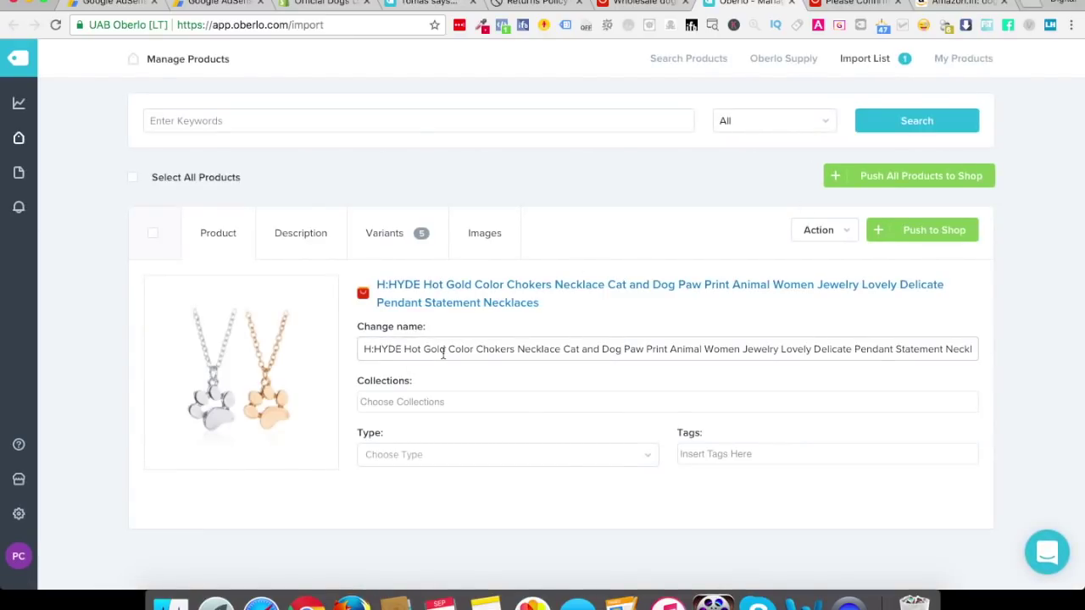
Rename the product to 'Hot Gold Color Chokers Necklace Cat and Dog Jewellery'
left_click_drag(405, 349, 339, 347)
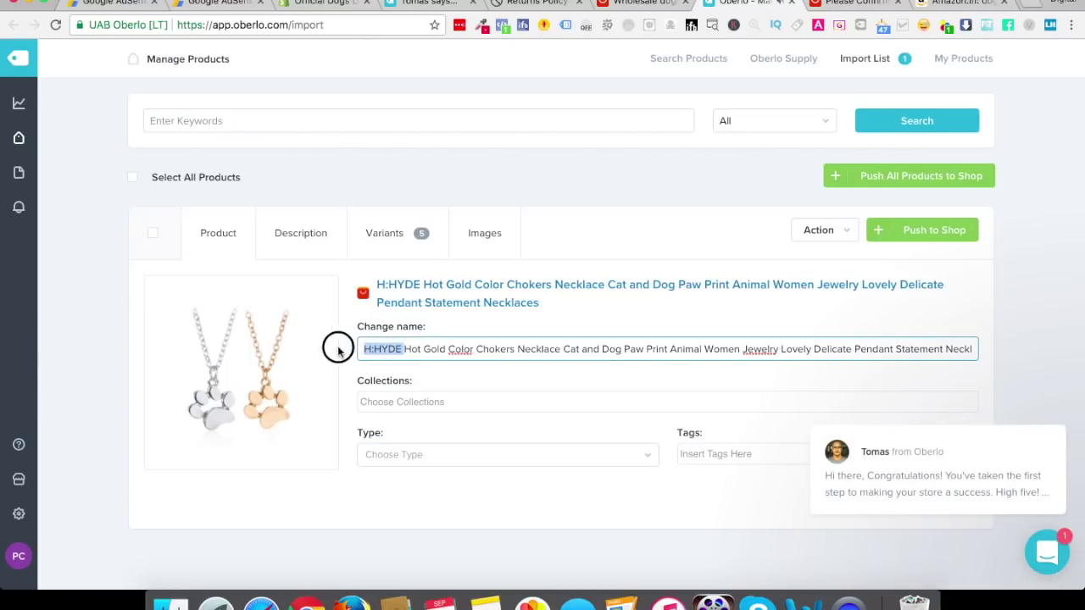
key("BackSpace")
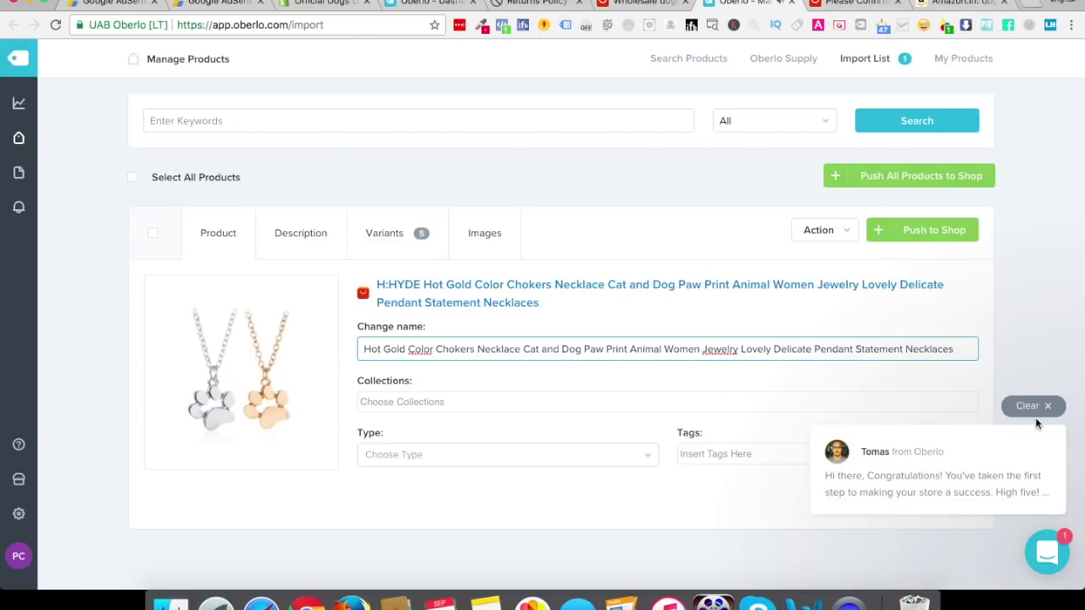
left_click(1038, 407)
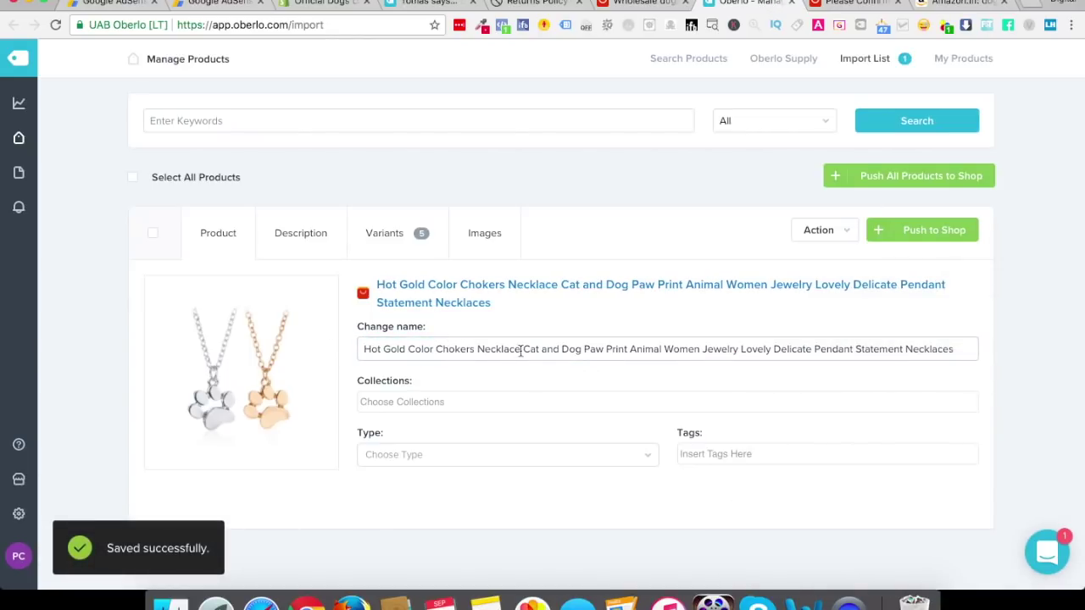
left_click_drag(583, 349, 969, 358)
key("BackSpace")
type("Jewellery")
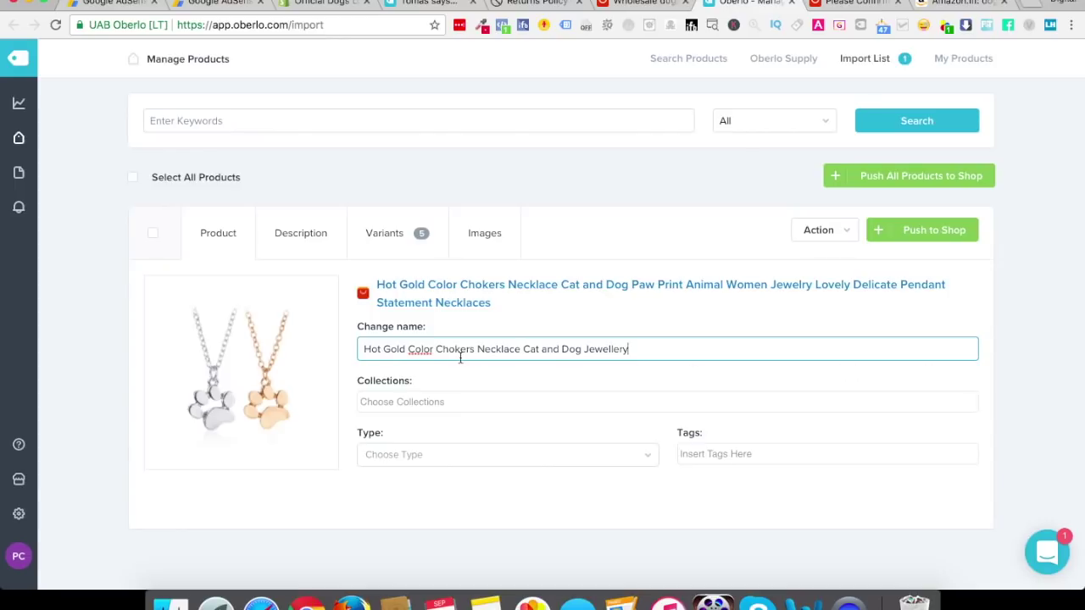
left_click(286, 235)
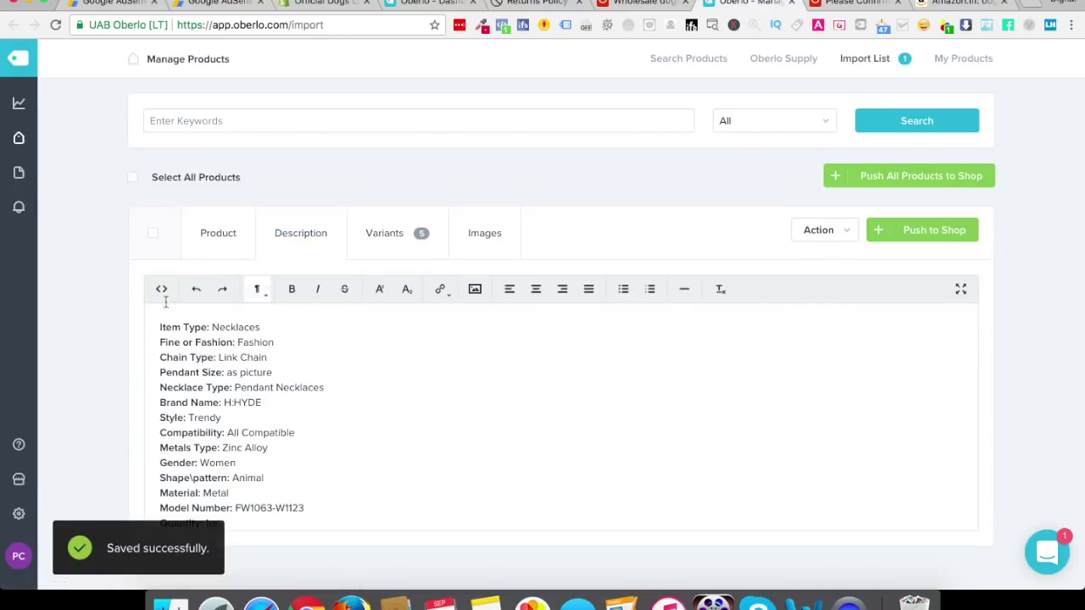
Replace the description HTML with the block from the 'Common Description For Every Item' note
left_click(161, 289)
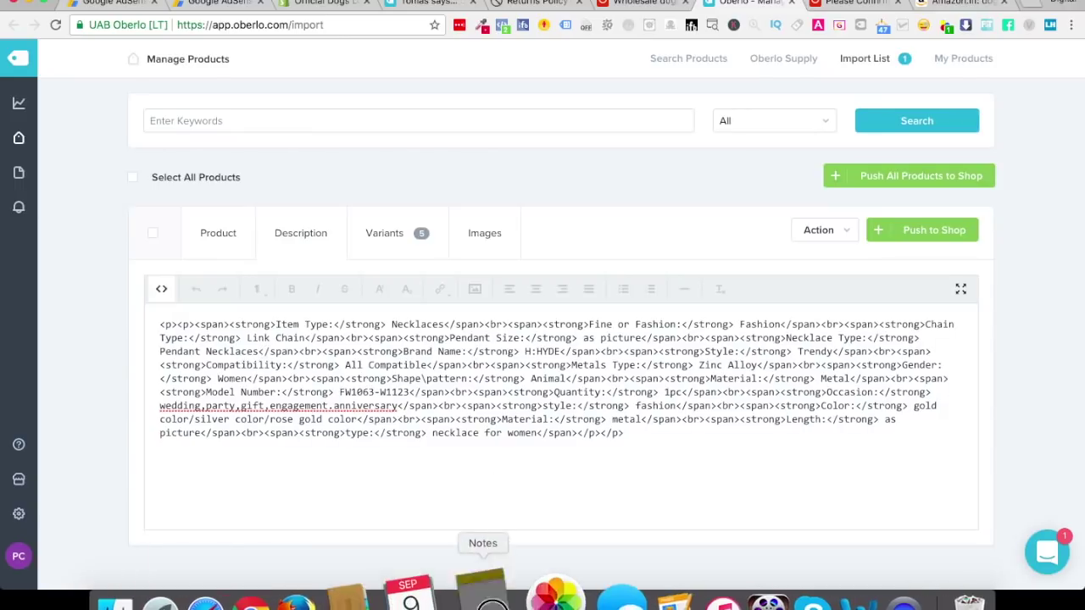
left_click(485, 604)
left_click(185, 59)
left_click_drag(284, 49, 535, 244)
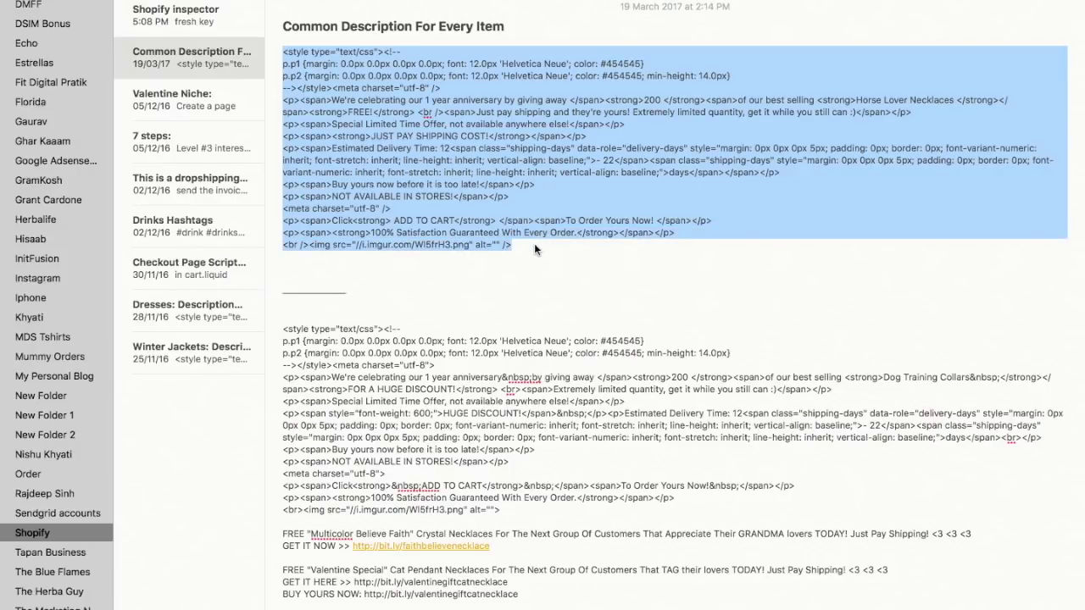
key("super+c")
key("super+Tab")
left_click(460, 350)
key("super+a")
key("super+v")
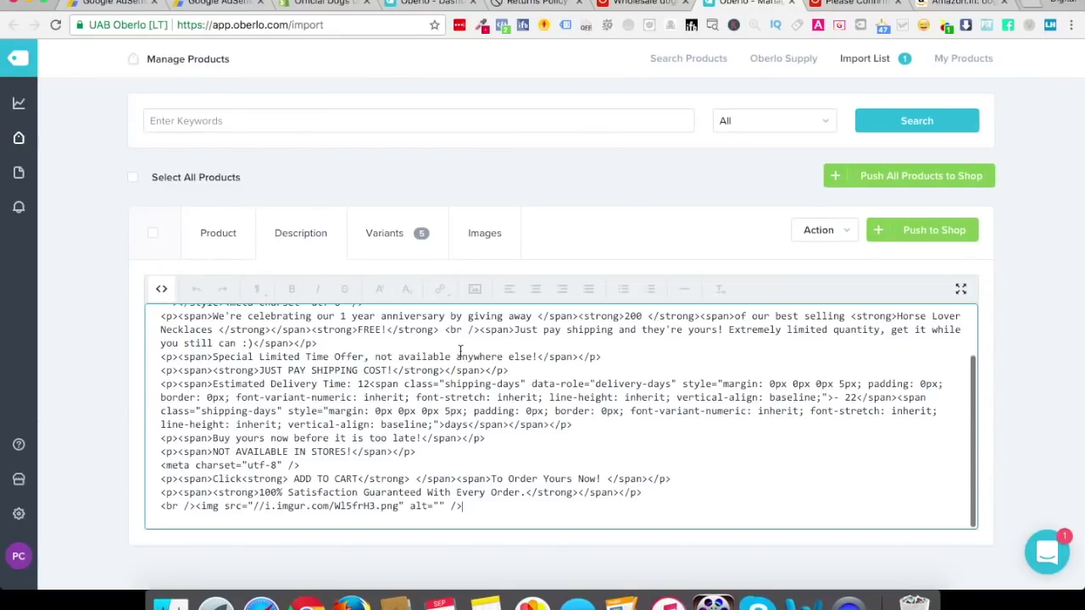
left_click(161, 289)
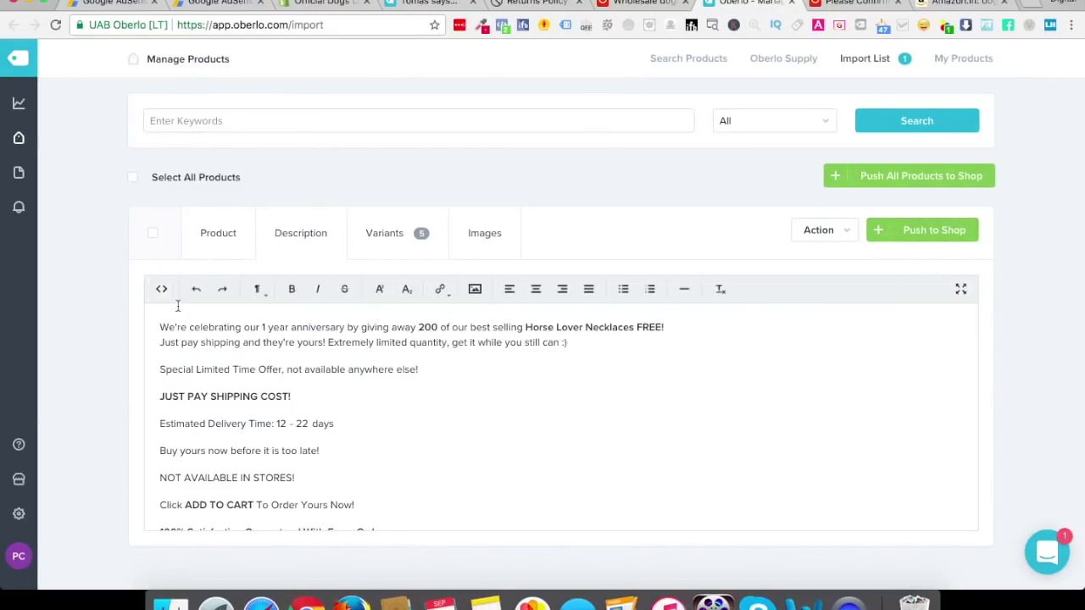
left_click(163, 295)
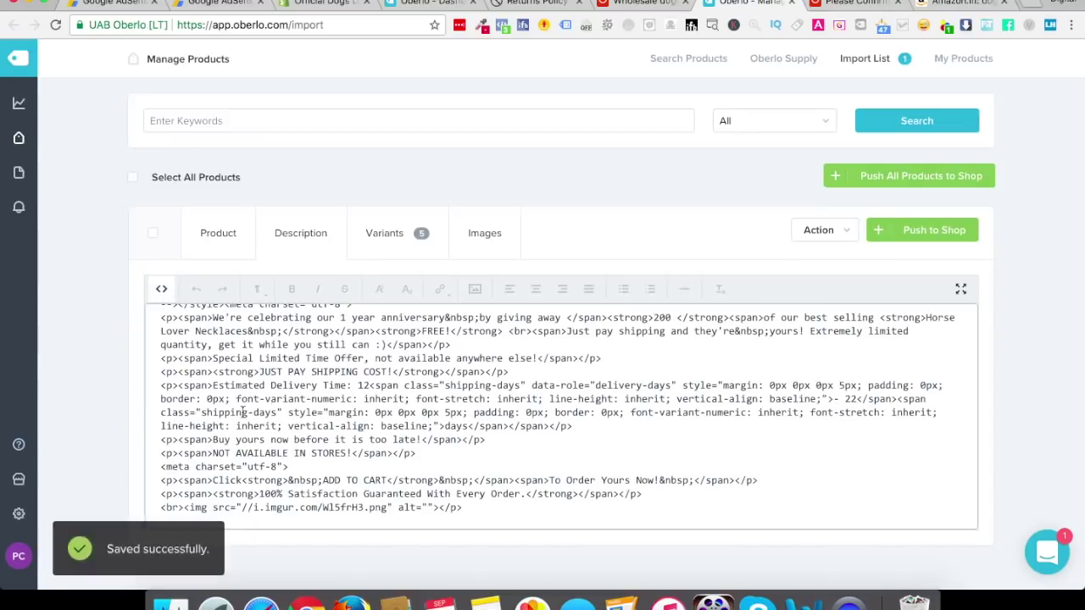
left_click(161, 288)
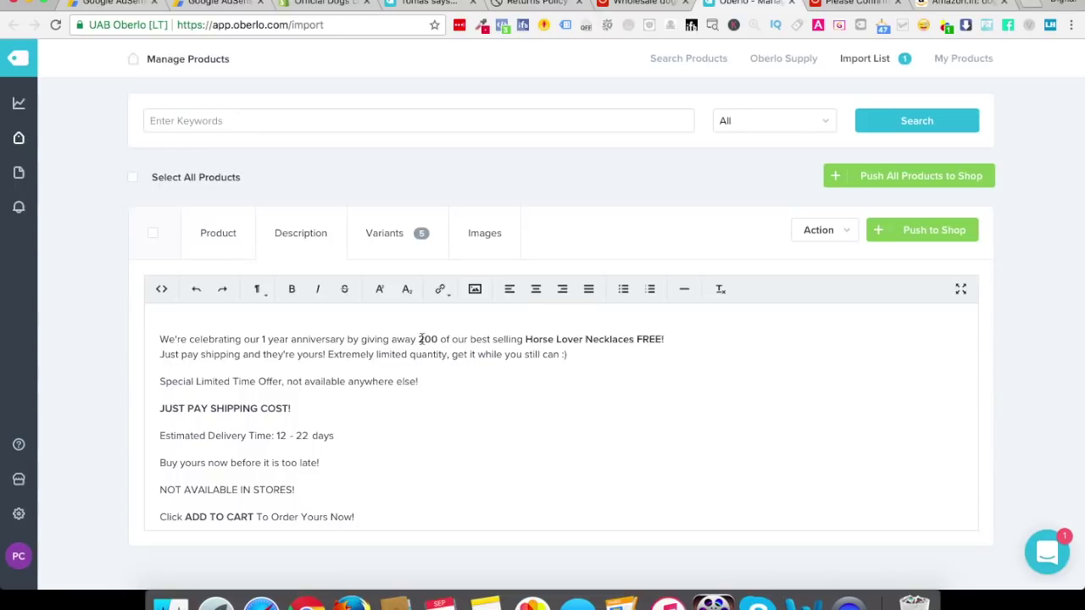
Keep 200 in the headline, change 'Horse' to 'Dogs' and add 'Choker' before Necklaces
left_click_drag(437, 339, 416, 339)
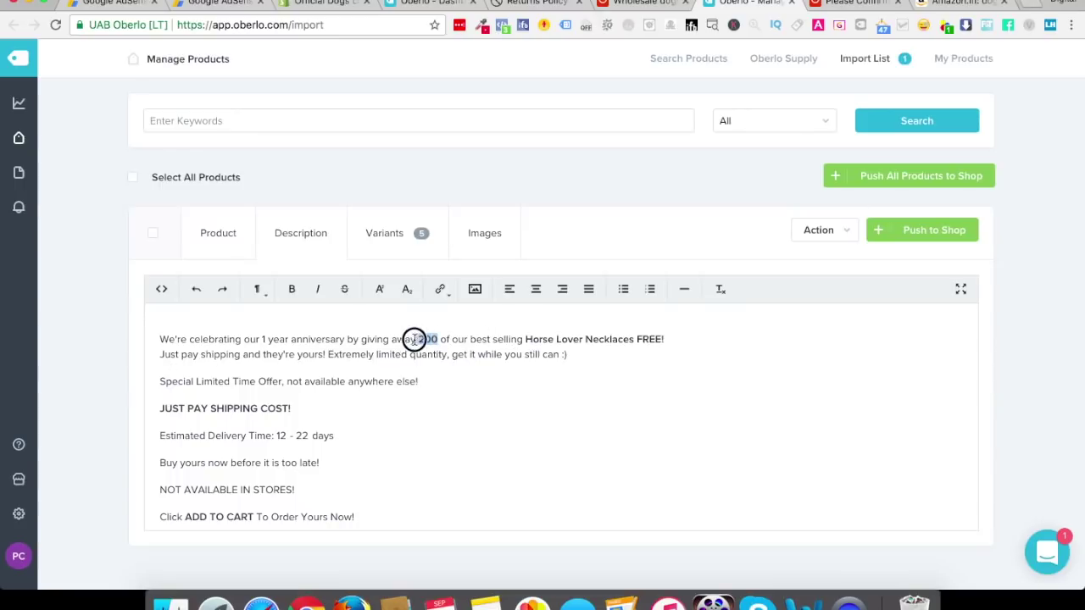
type("50")
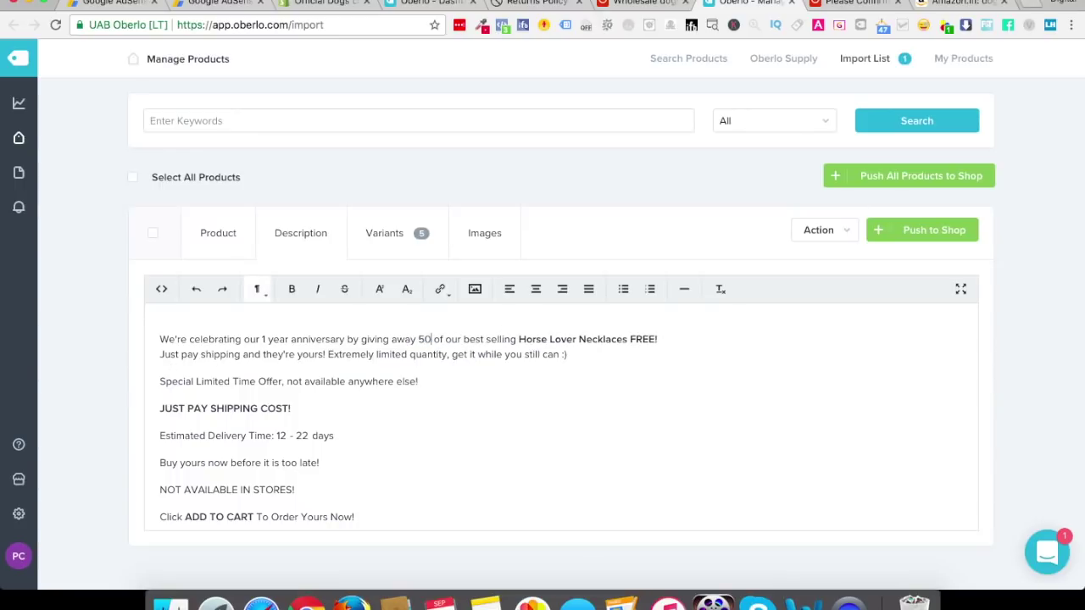
key("BackSpace")
key("BackSpace")
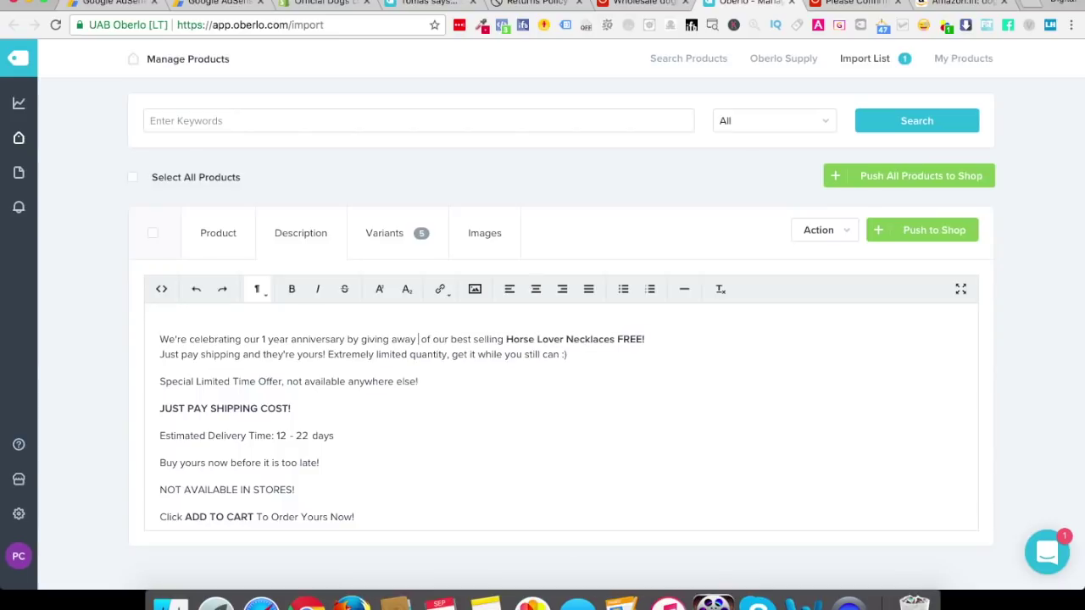
key("super+z")
key("super+z")
key("super+z")
key("super+z")
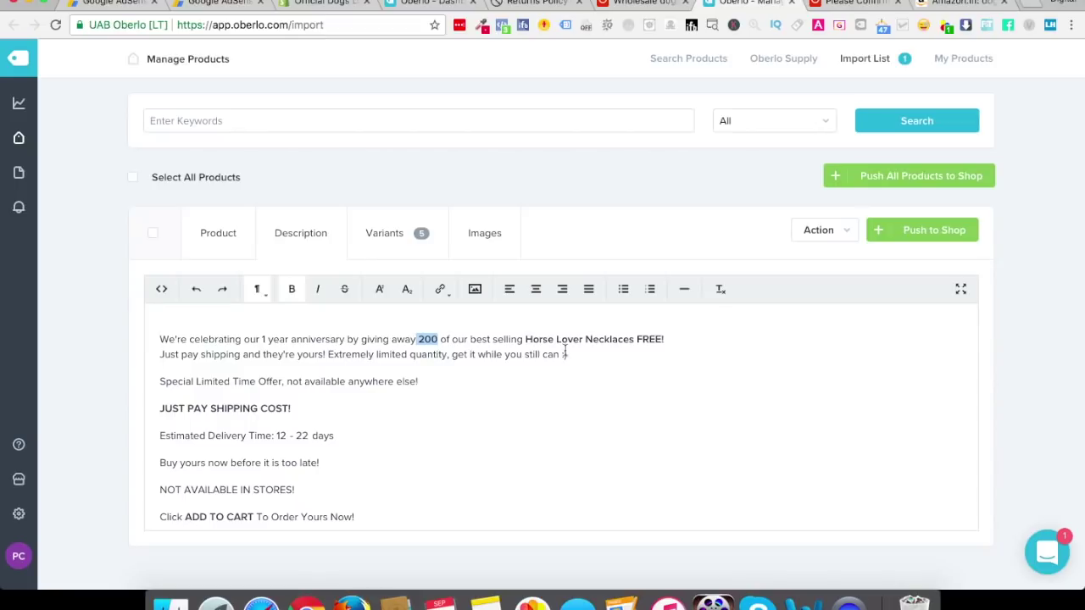
left_click_drag(525, 339, 553, 336)
type("Dogs")
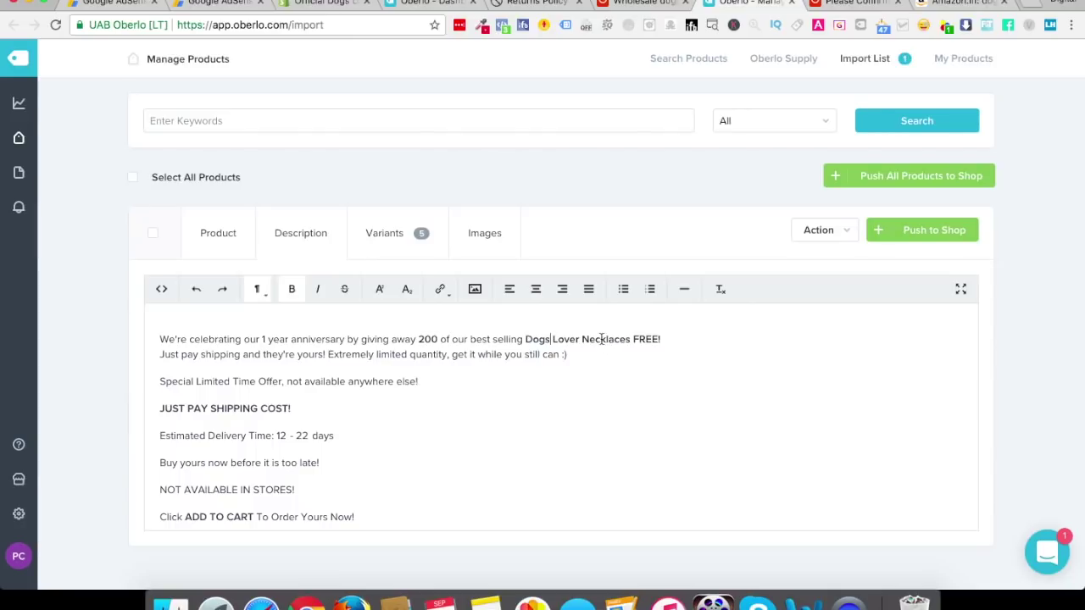
left_click(582, 339)
type("Choker")
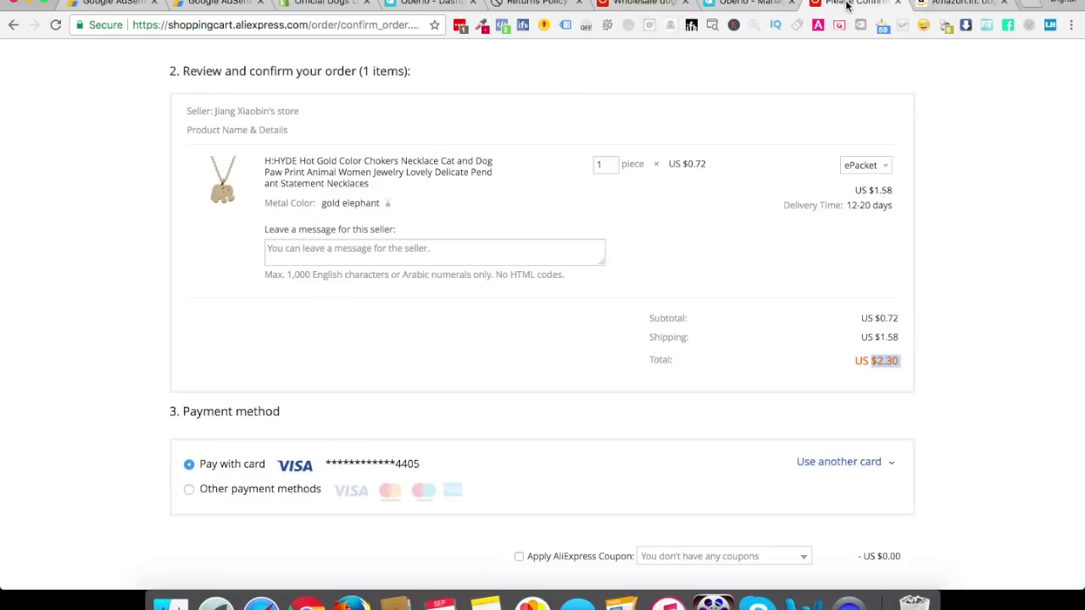
Glance at the AliExpress order, search results and returns-policy tabs, then return to the Oberlo description
left_click(854, 3)
left_click(643, 5)
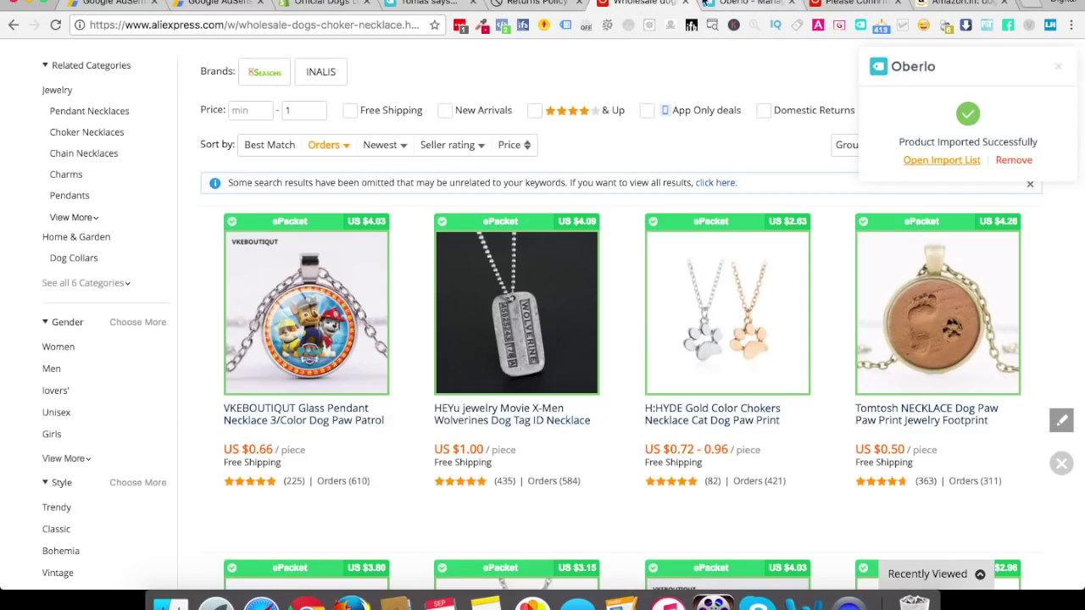
left_click(527, 3)
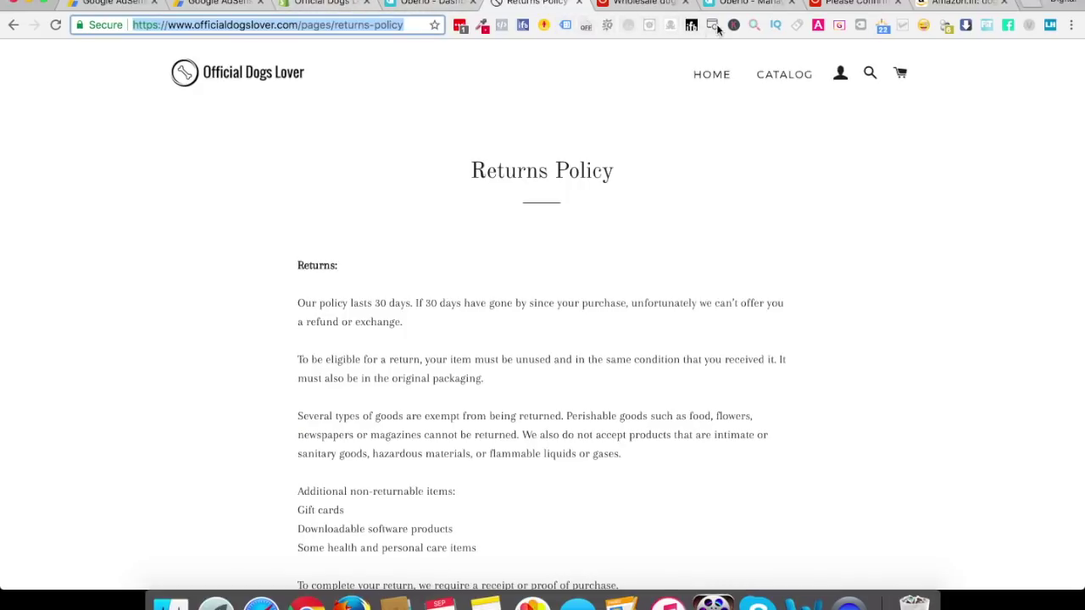
left_click(735, 4)
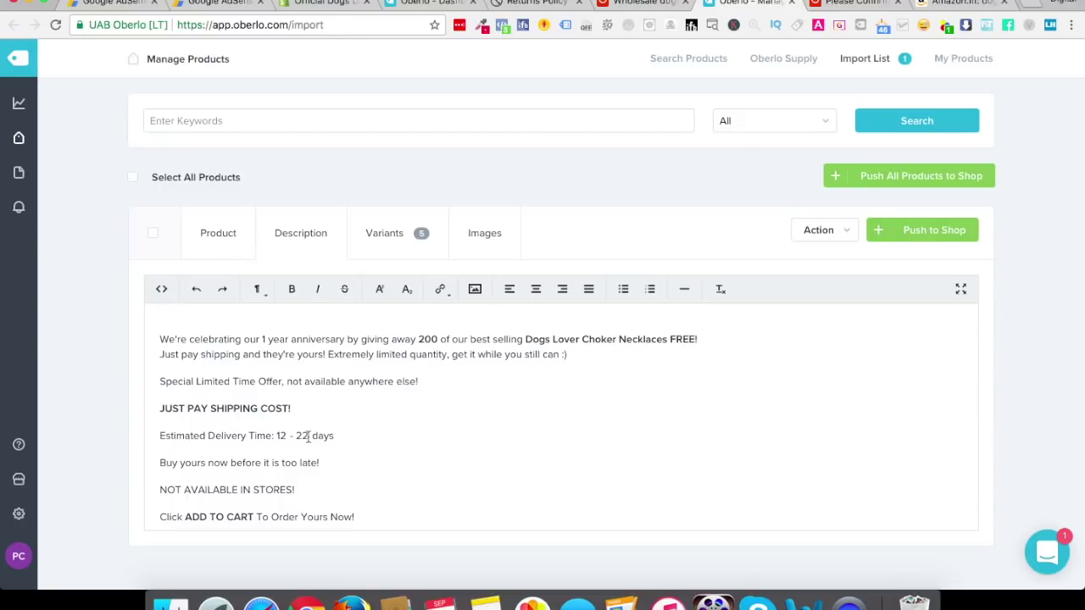
scroll(307, 437, "down", 5)
scroll(308, 436, "up", 5)
In the Variants table, set every variant's price to 0 using Change All Prices
left_click(387, 246)
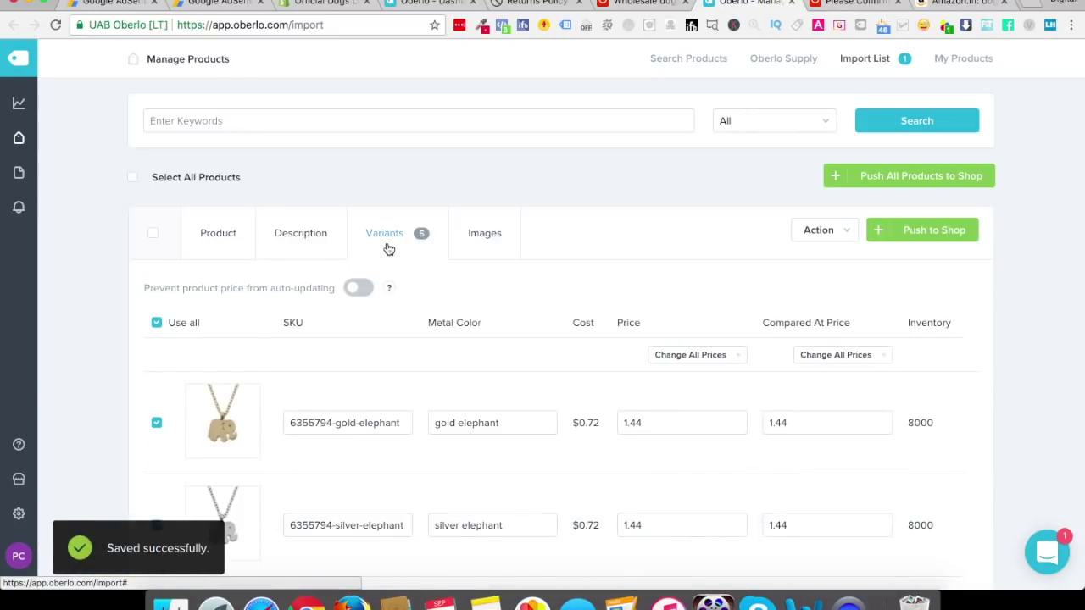
scroll(482, 356, "down", 3)
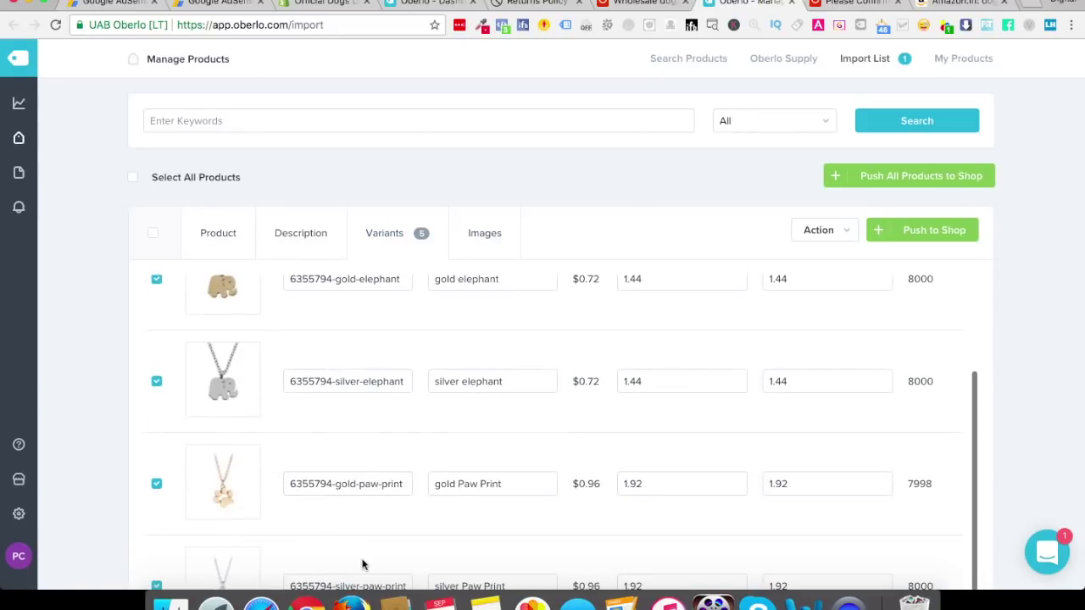
scroll(540, 450, "up", 3)
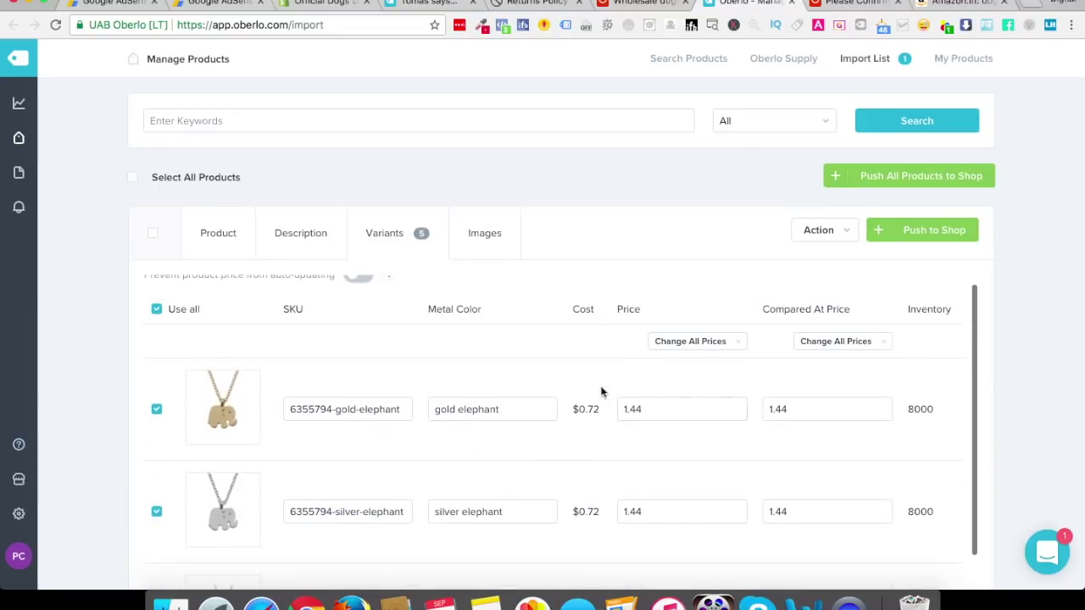
left_click(720, 344)
left_click(711, 364)
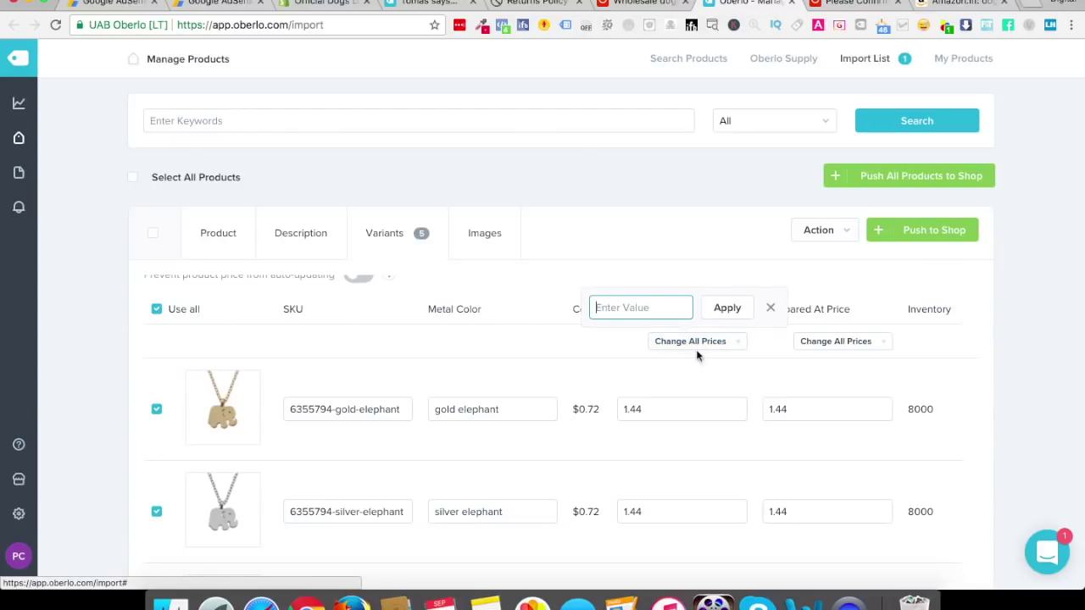
type("0")
left_click(729, 308)
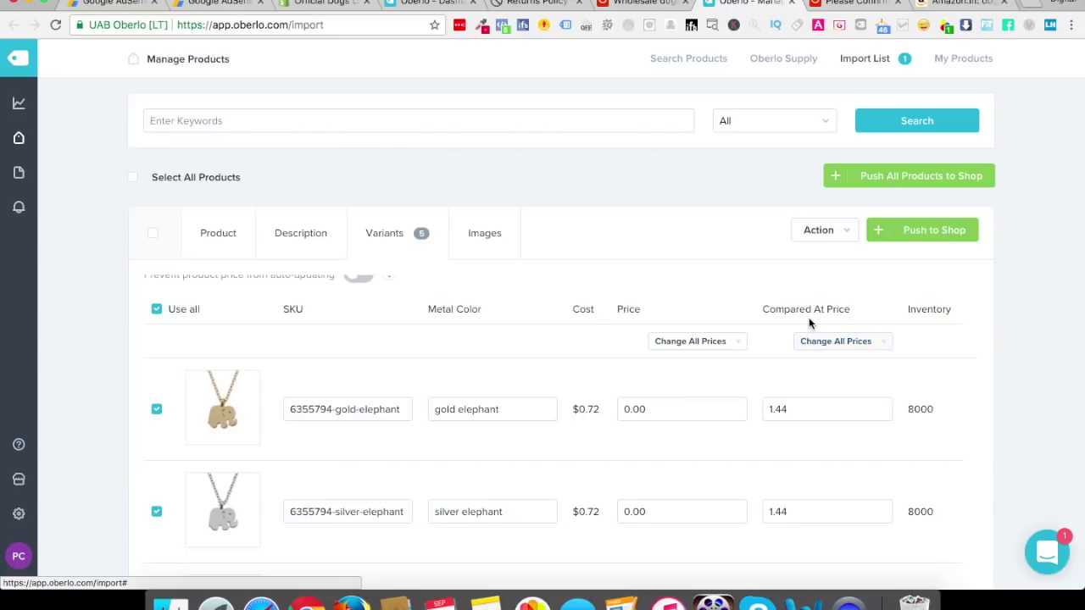
left_click(837, 342)
Set a new compared-at price of 21.44 for all necklace variants in Oberlo
left_click(845, 366)
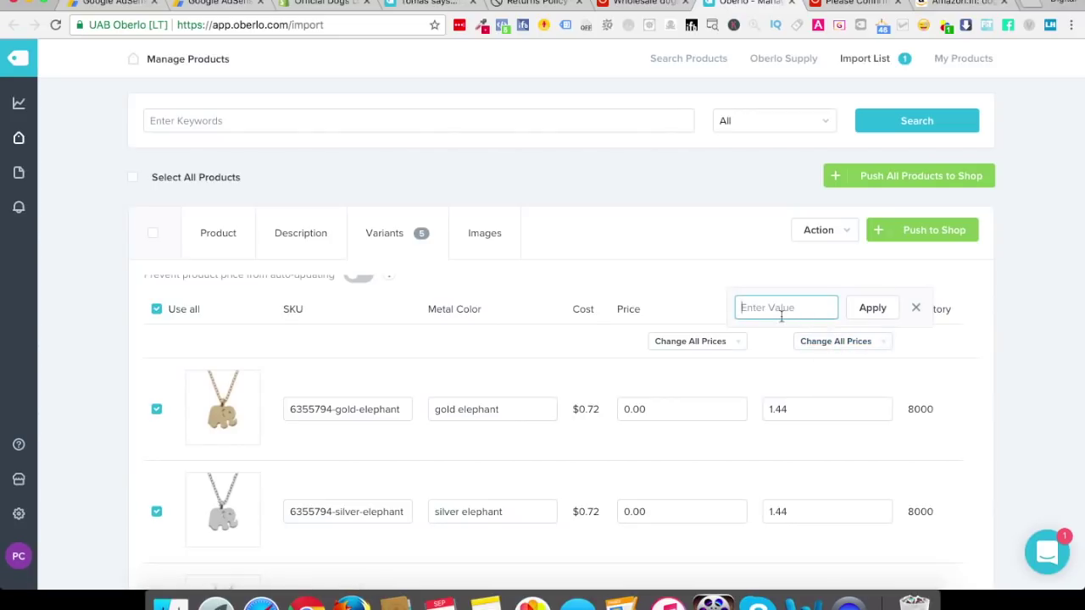
type("21.44")
left_click(869, 310)
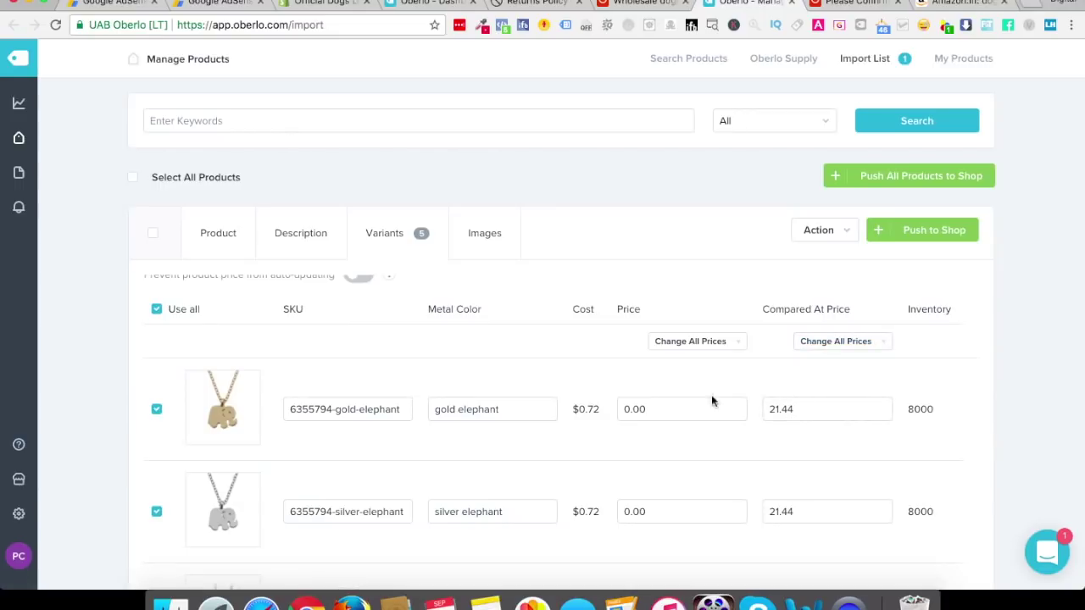
Check the necklace's images, push it to the Shopify store, then return to Shopify admin
left_click(482, 231)
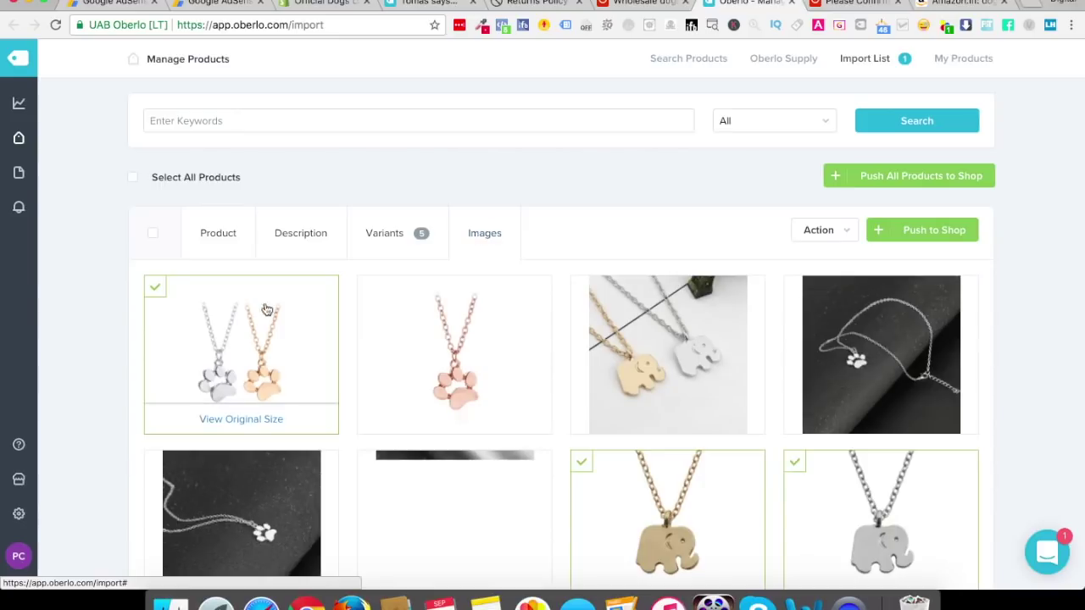
left_click(937, 239)
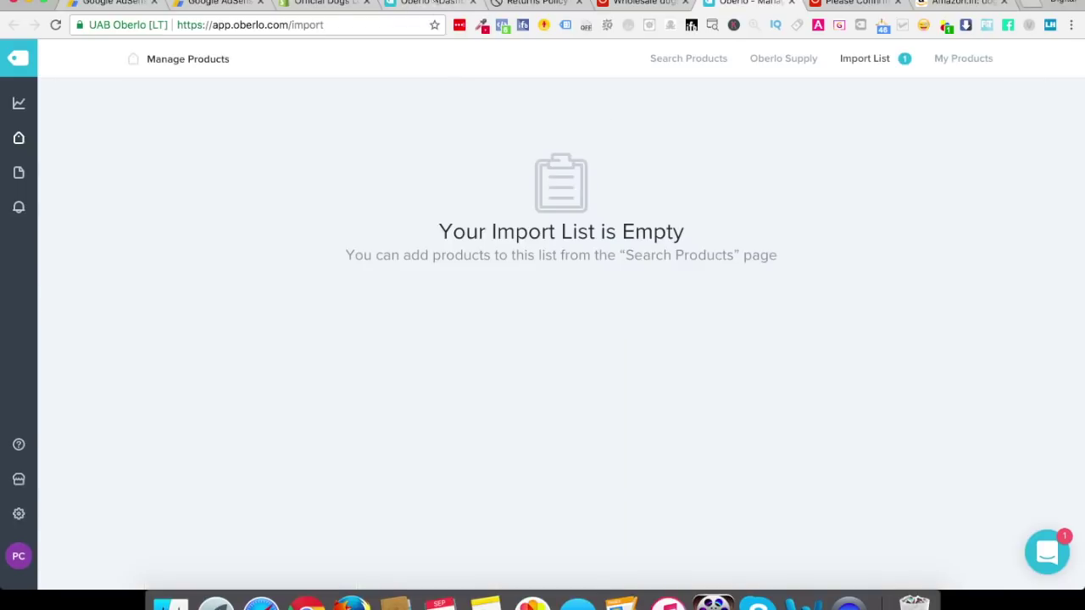
left_click(433, 3)
left_click(335, 4)
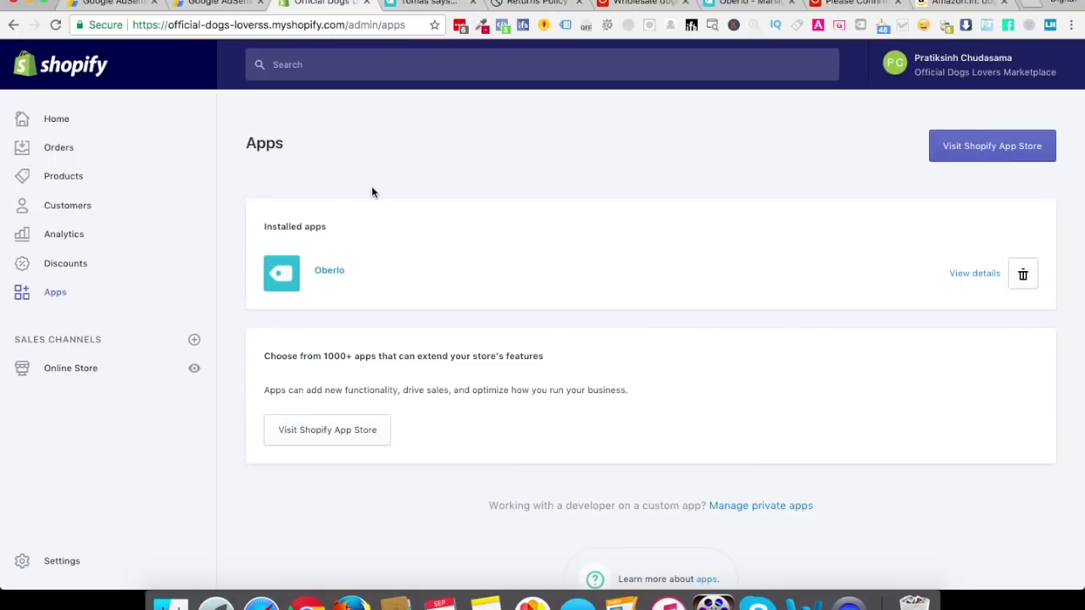
Open the Hot Gold Color Chokers Necklace product and set its product type to Choker Necklace
left_click(52, 182)
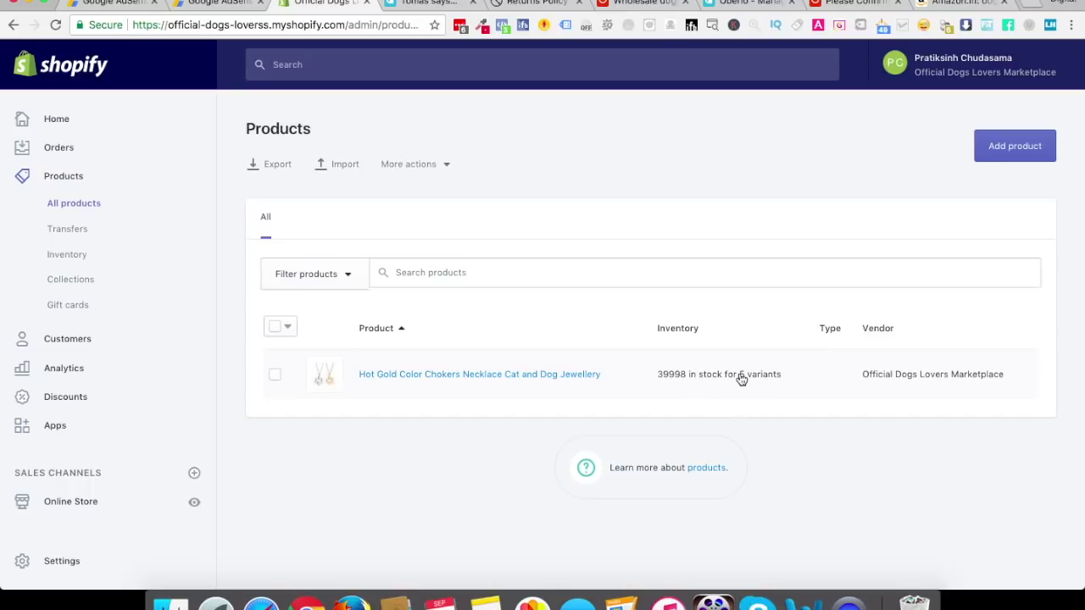
left_click(558, 390)
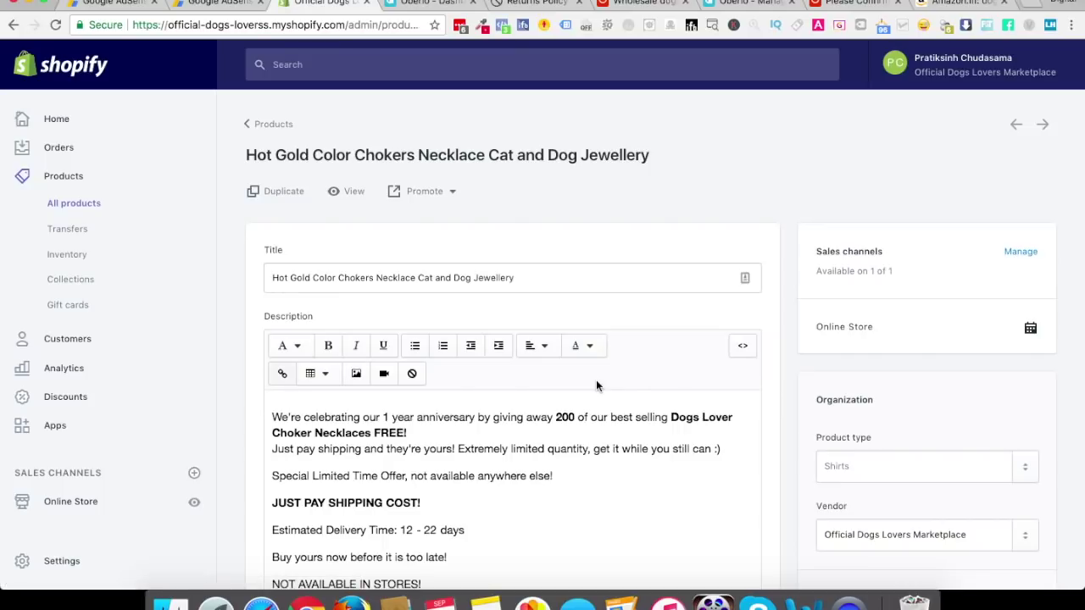
left_click(860, 466)
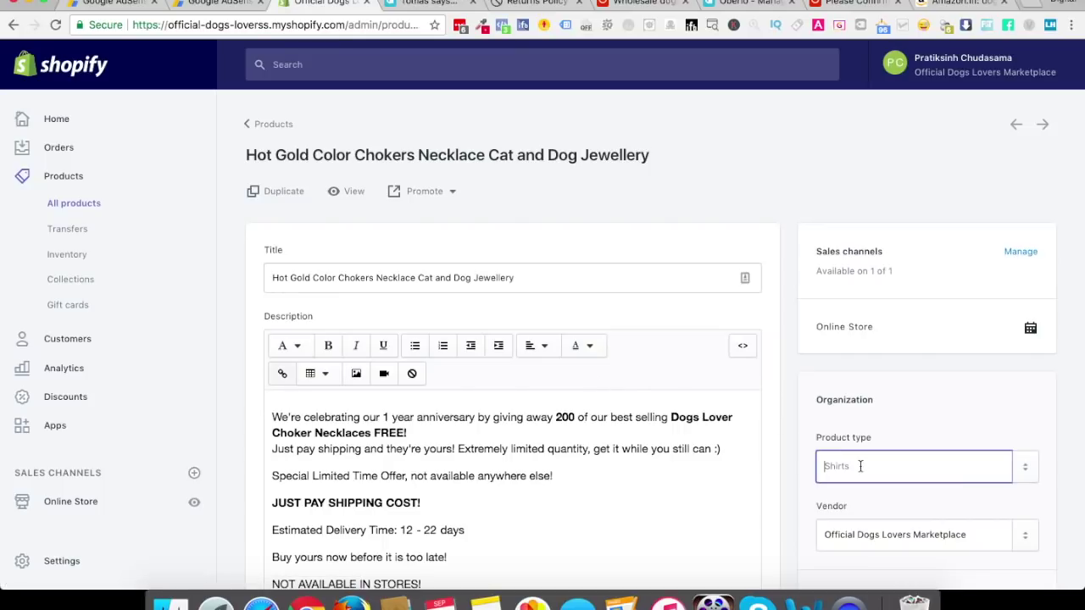
type("Ch")
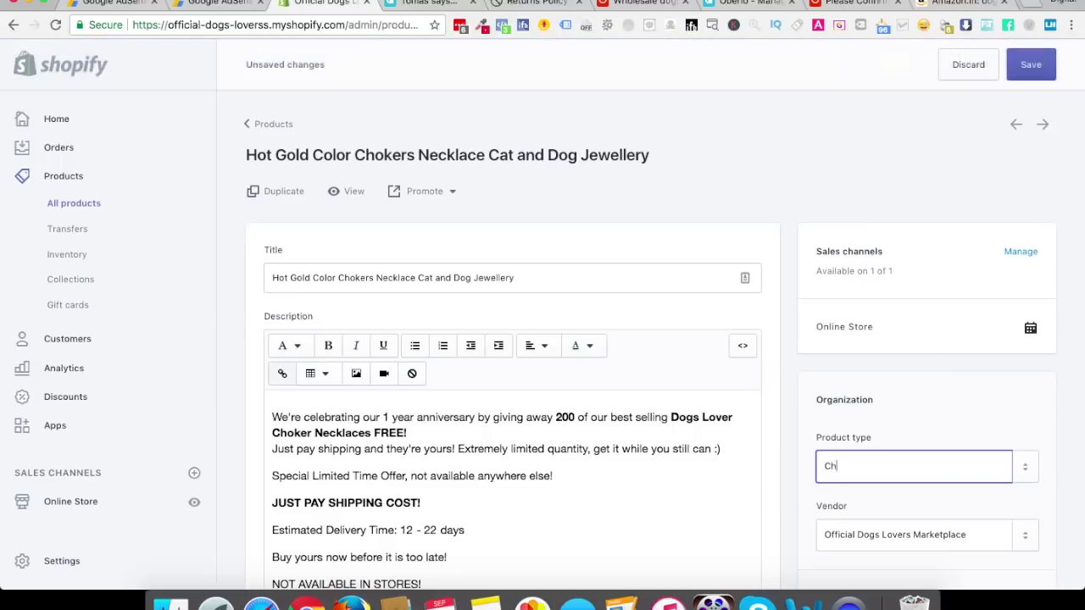
type("oker Necklace")
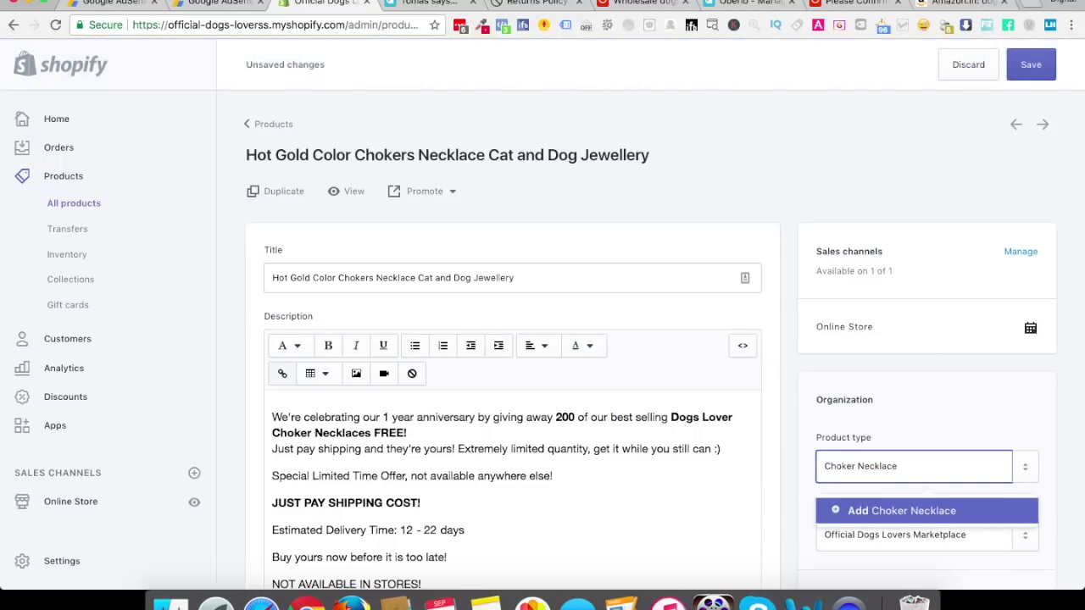
left_click(874, 507)
Check the vendor name and keep the product in the Home page collection
scroll(886, 470, "down", 2)
scroll(885, 470, "down", 6)
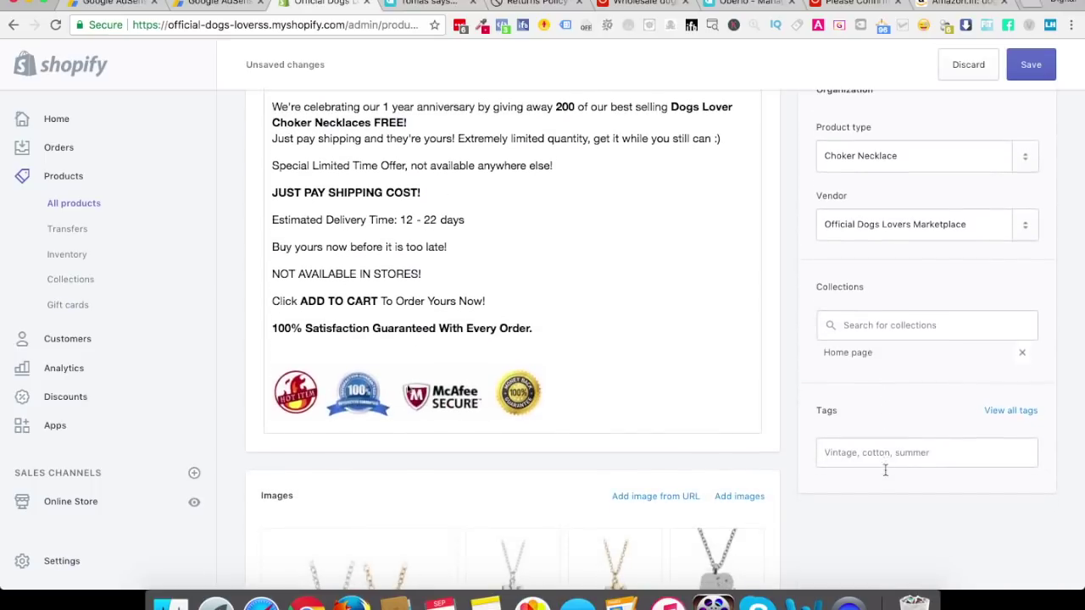
triple_click(882, 225)
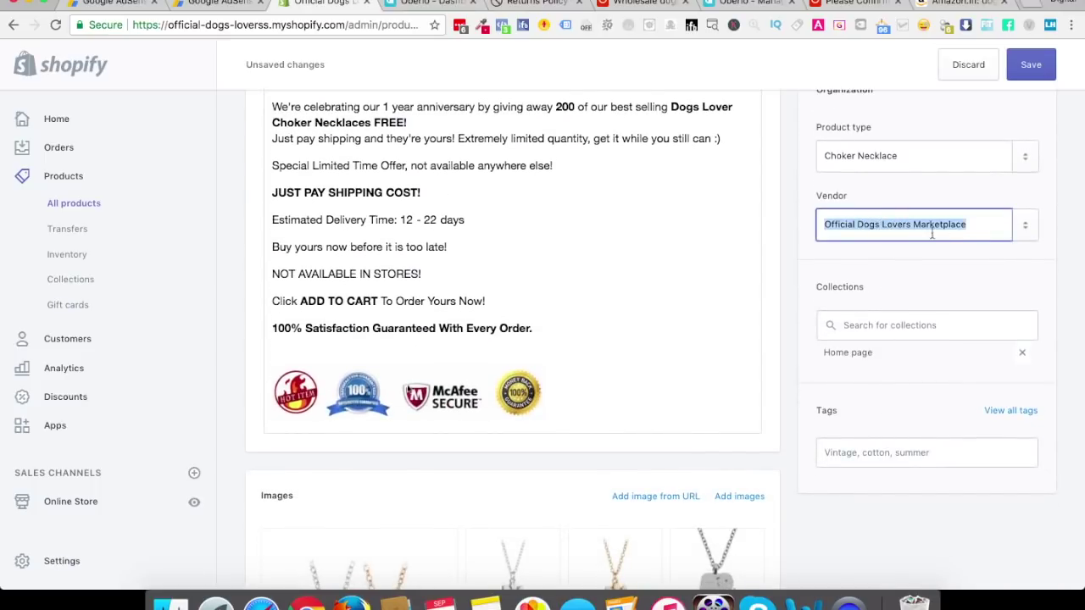
left_click(888, 326)
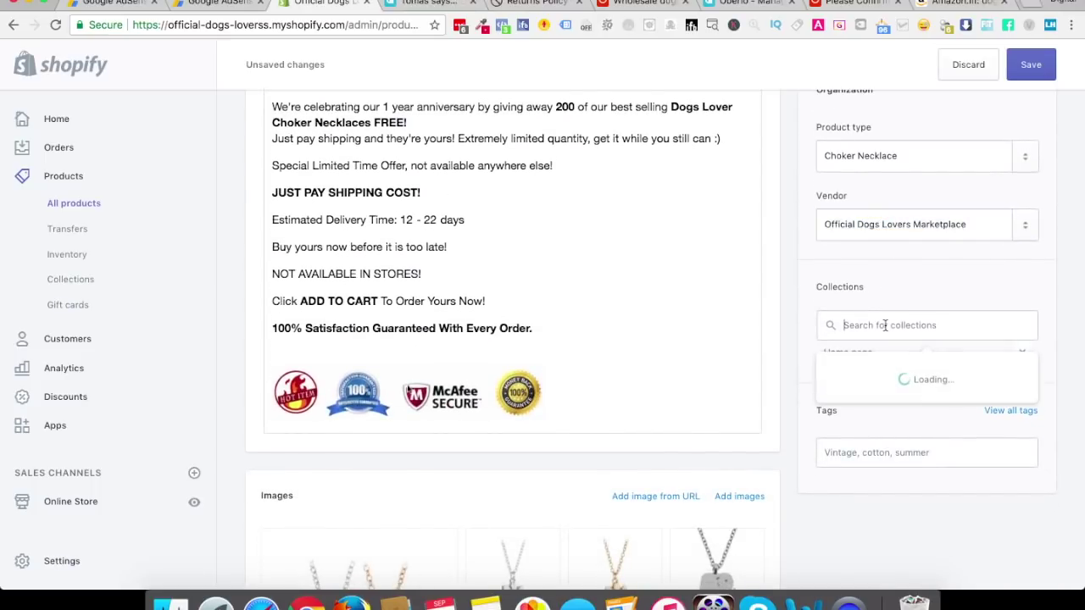
left_click(896, 272)
Add the tag 'choker necklace' to the product and save it
left_click(872, 465)
type("cho")
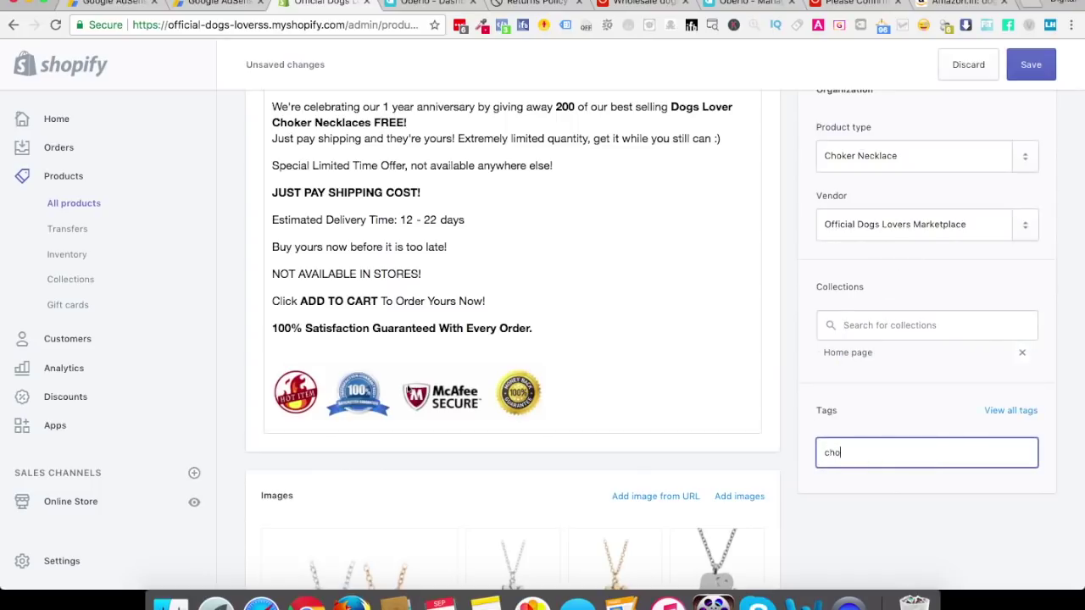
type("ker neckalce")
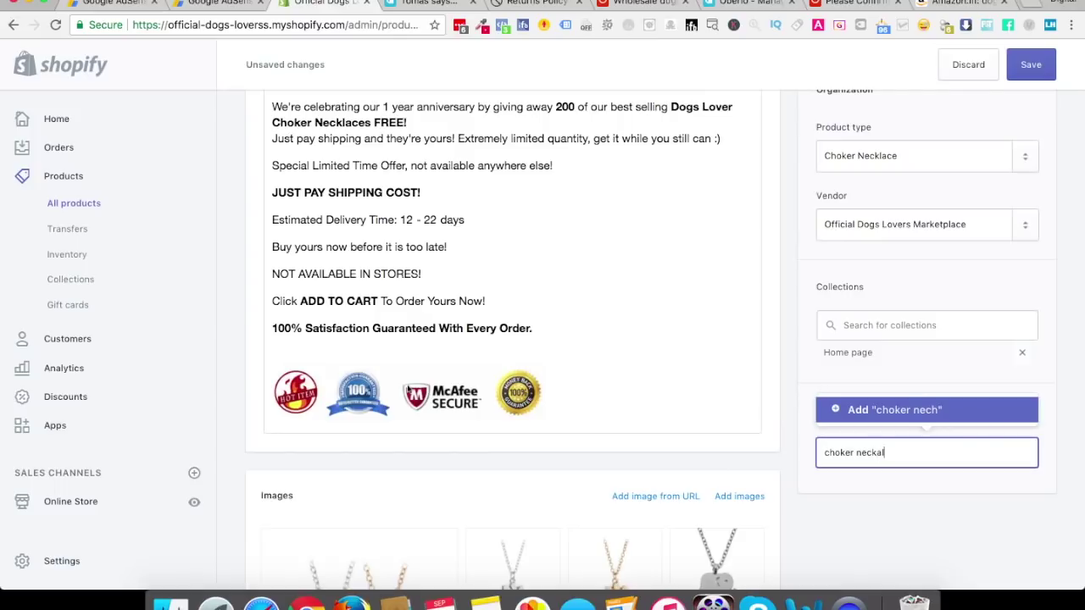
key("BackSpace")
key("BackSpace")
key("BackSpace")
key("BackSpace")
type("lace")
key("Return")
scroll(968, 548, "down", 10)
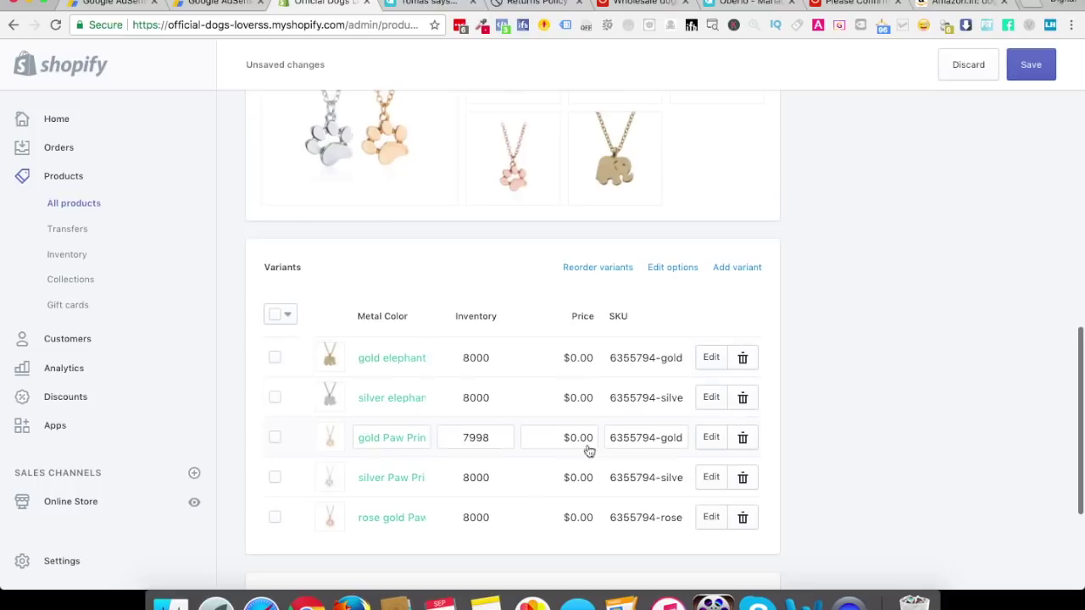
scroll(705, 311, "up", 10)
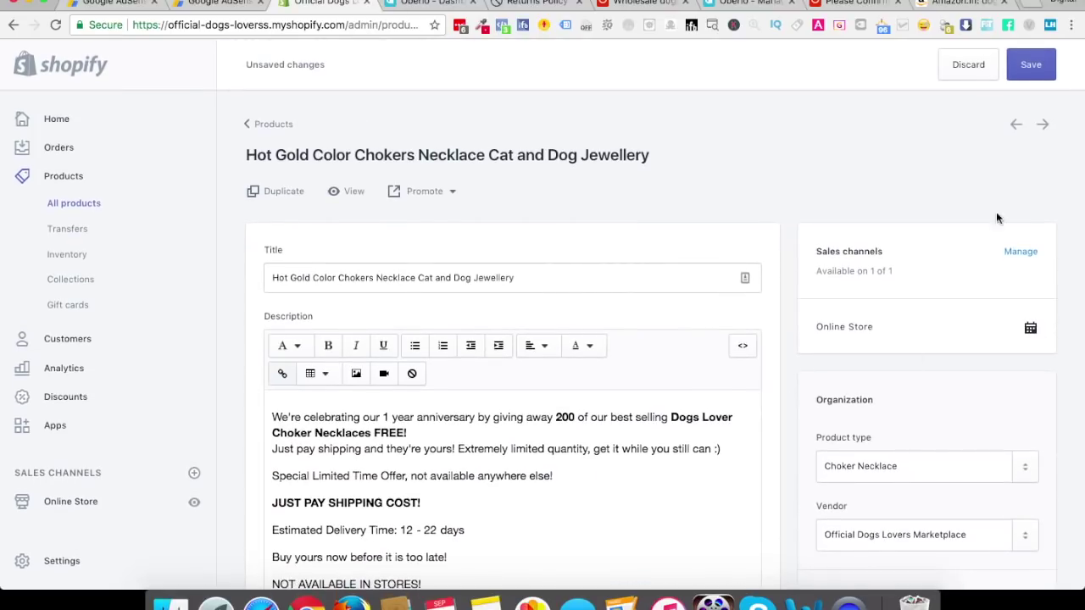
left_click(1033, 65)
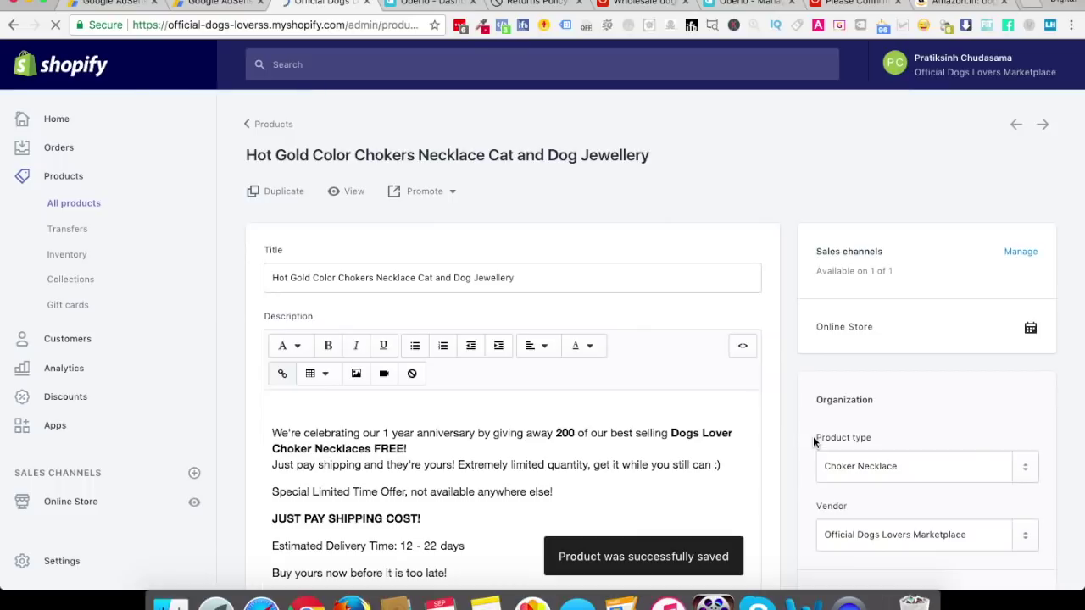
left_click(351, 191)
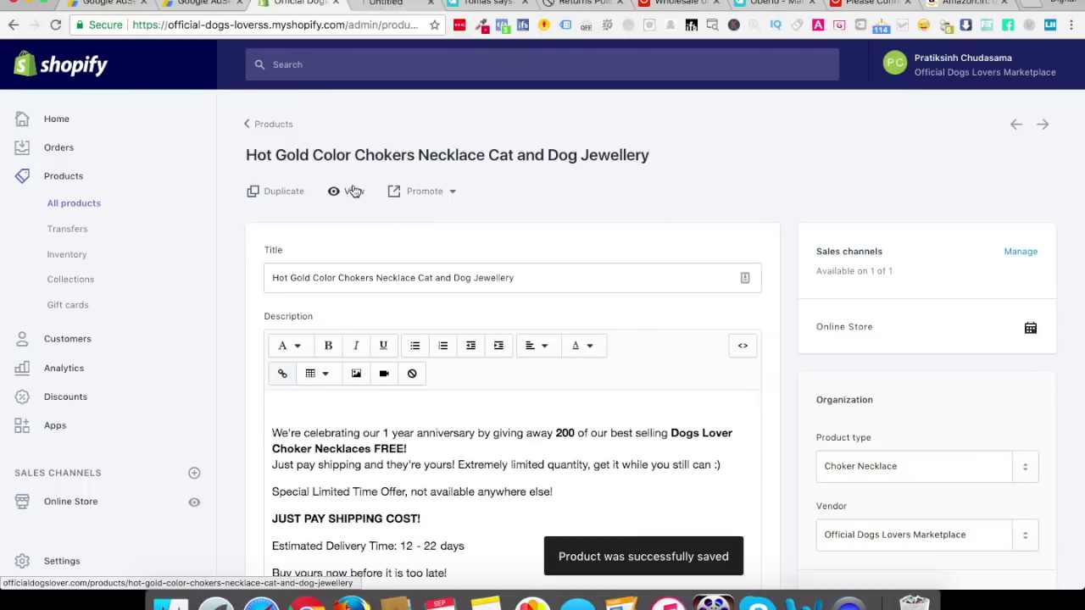
Browse the live storefront's account page and home page
left_click(380, 5)
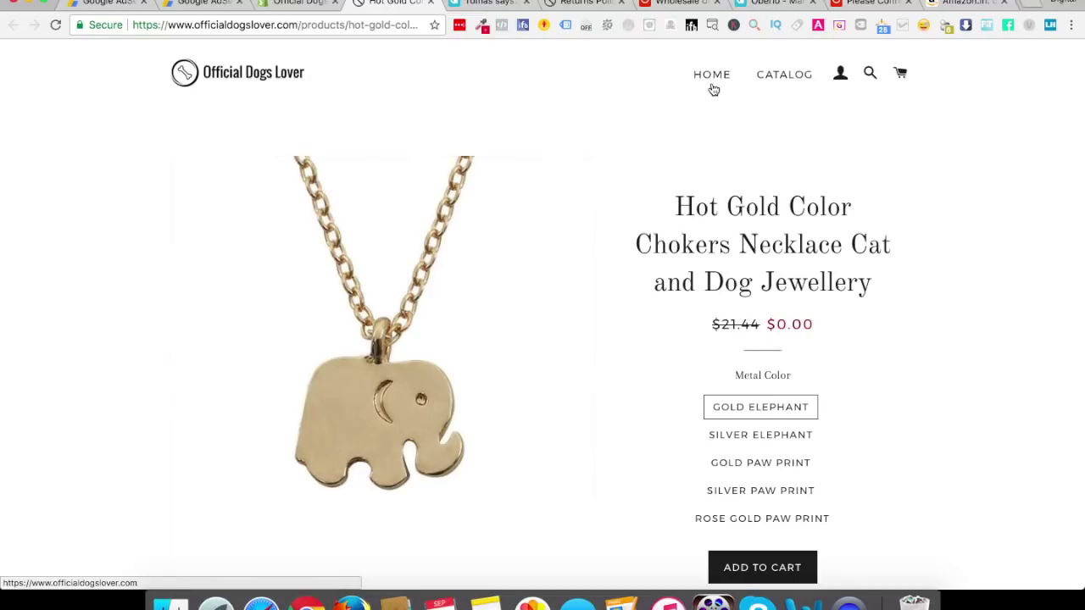
left_click(842, 76)
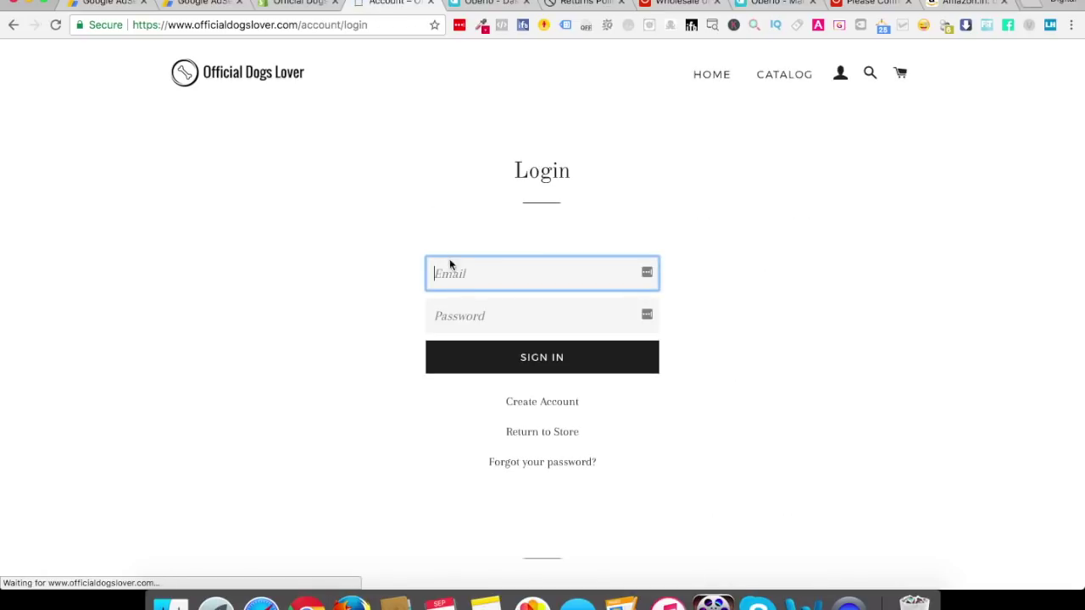
left_click(715, 73)
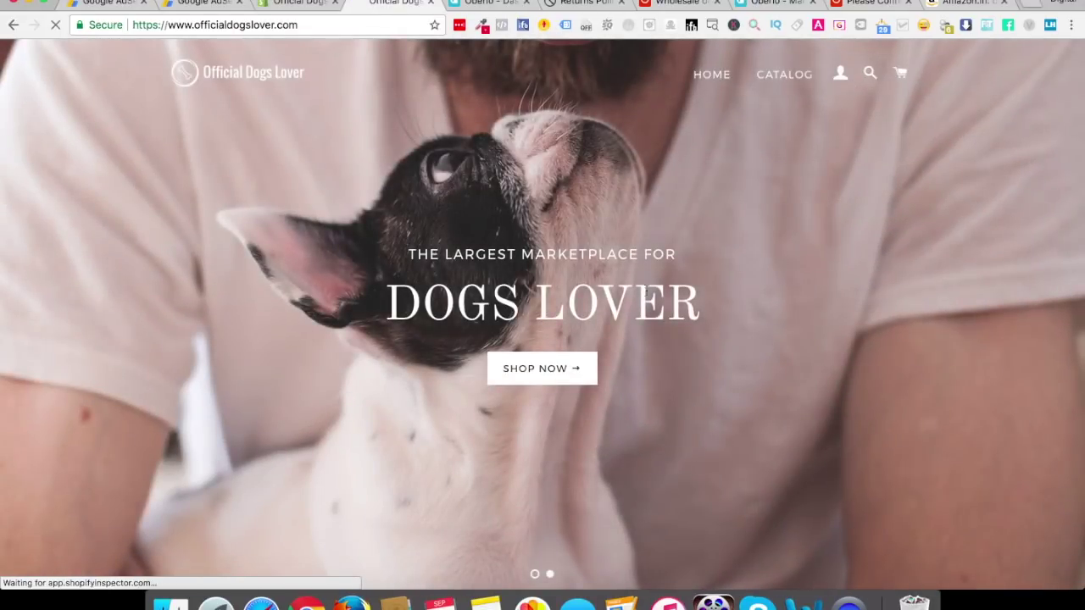
scroll(516, 434, "down", 15)
scroll(517, 437, "up", 5)
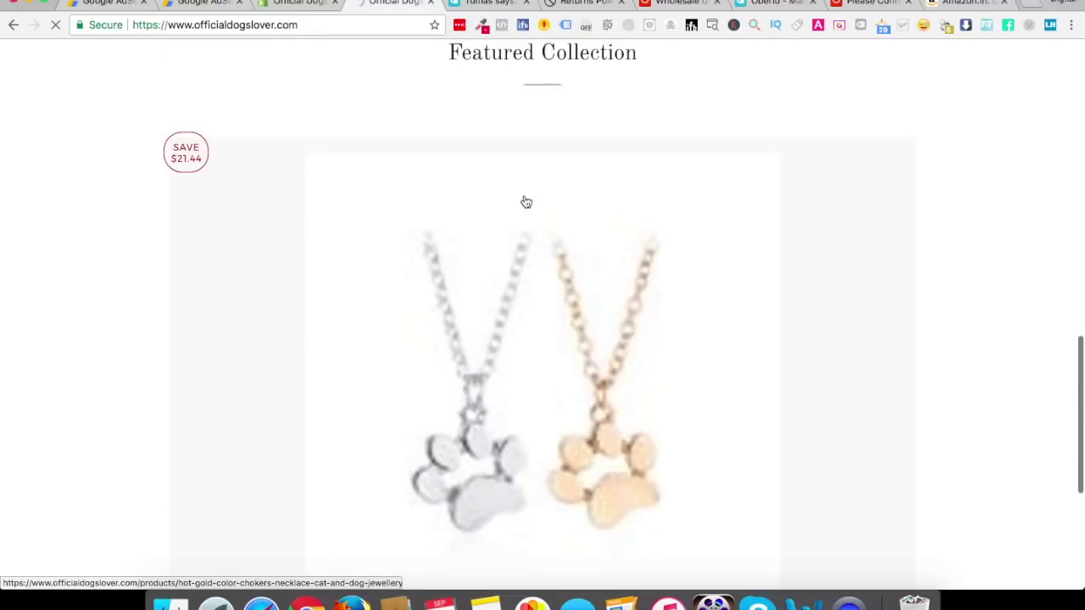
scroll(381, 255, "up", 2)
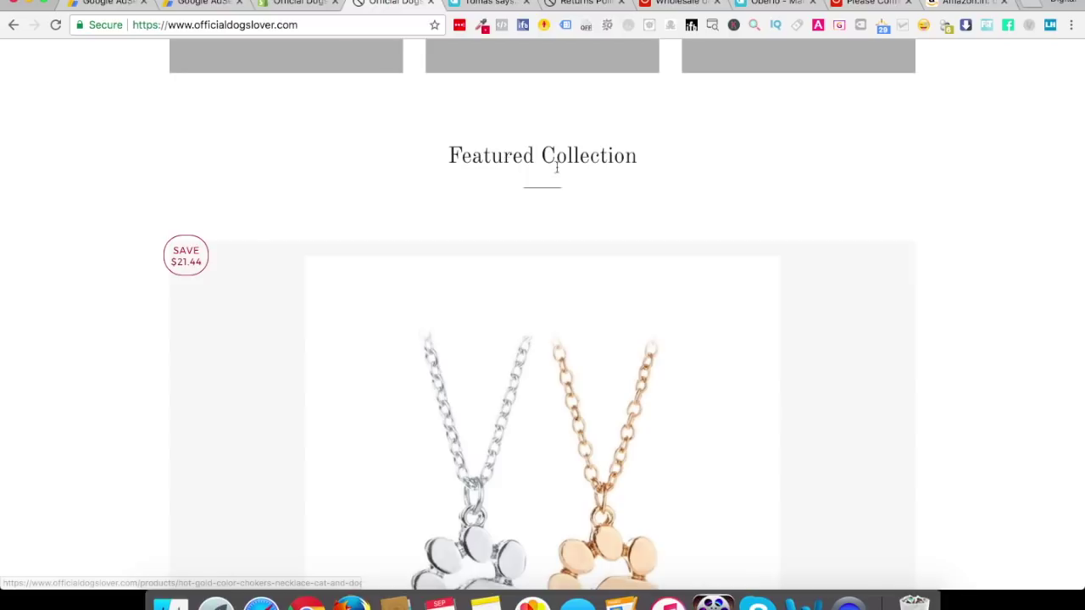
Open the necklace and preview the silver elephant, gold, silver and rose gold paw print variants
left_click(571, 507)
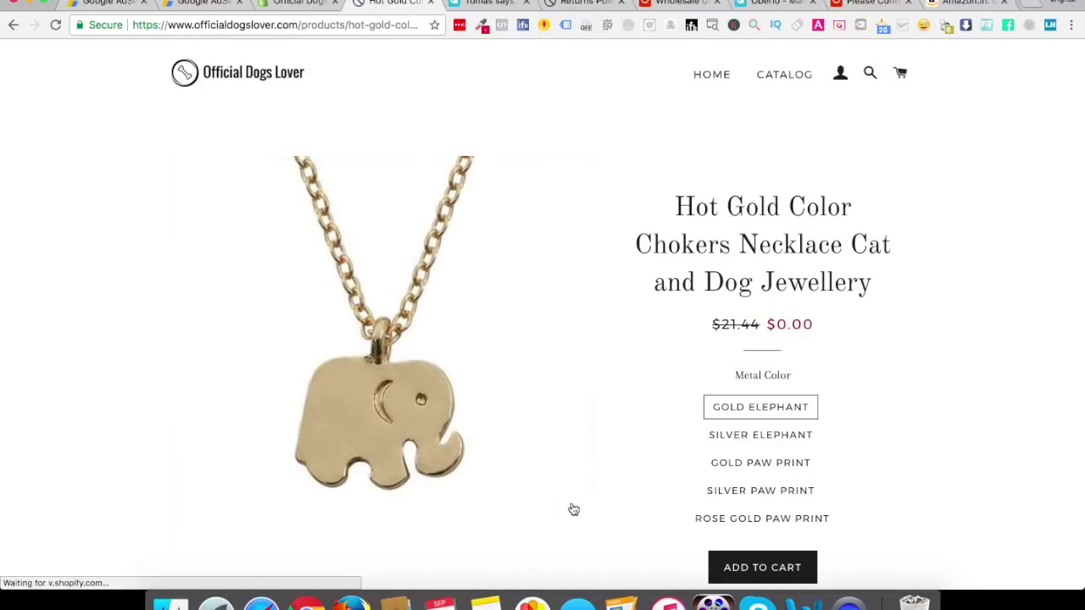
scroll(574, 509, "down", 1)
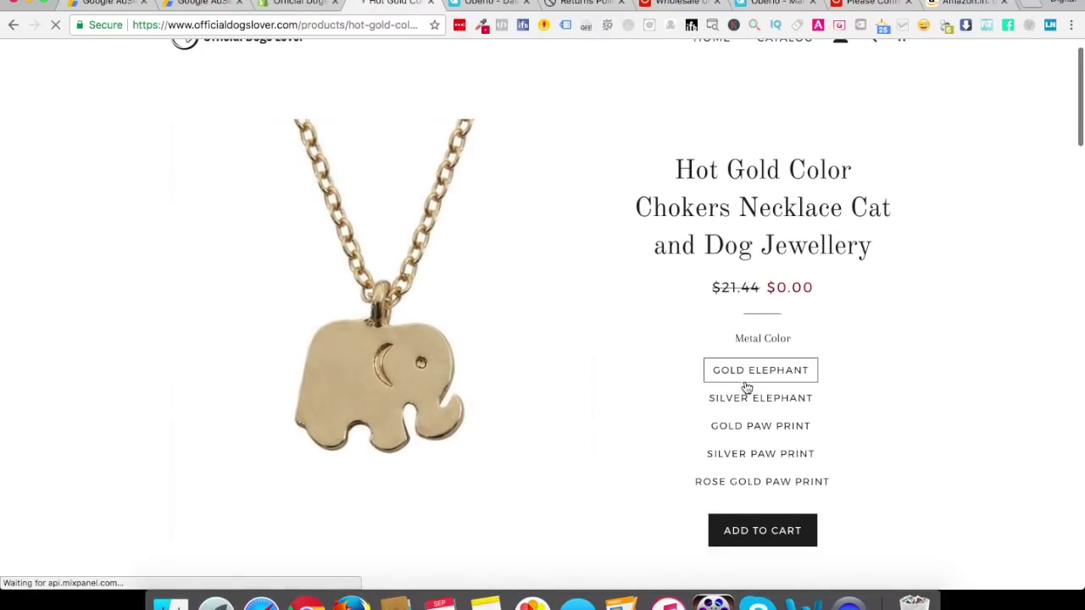
left_click(754, 400)
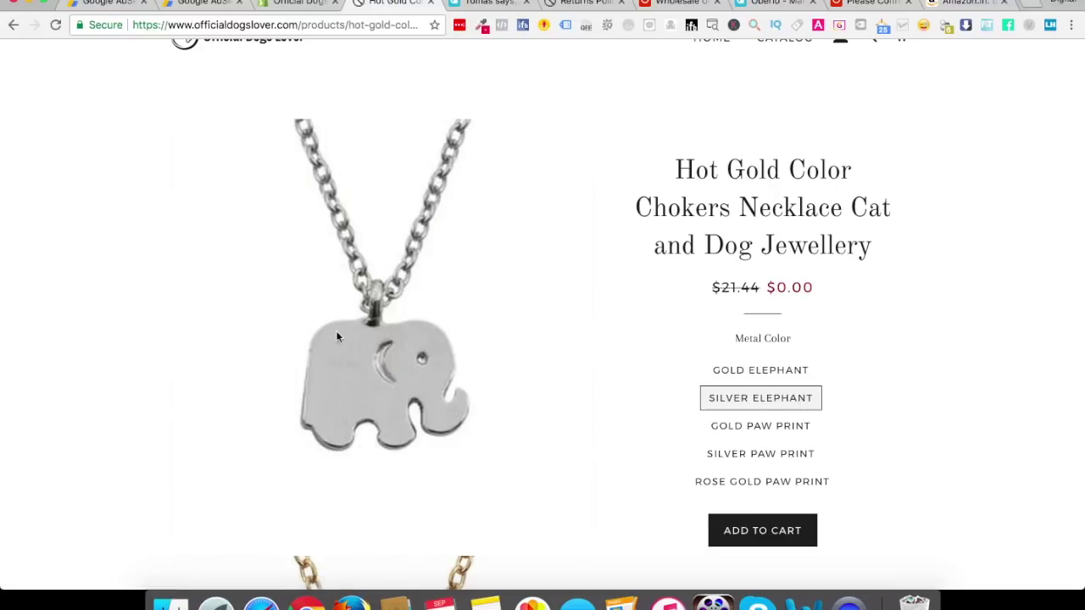
left_click(727, 426)
left_click(746, 458)
left_click(746, 485)
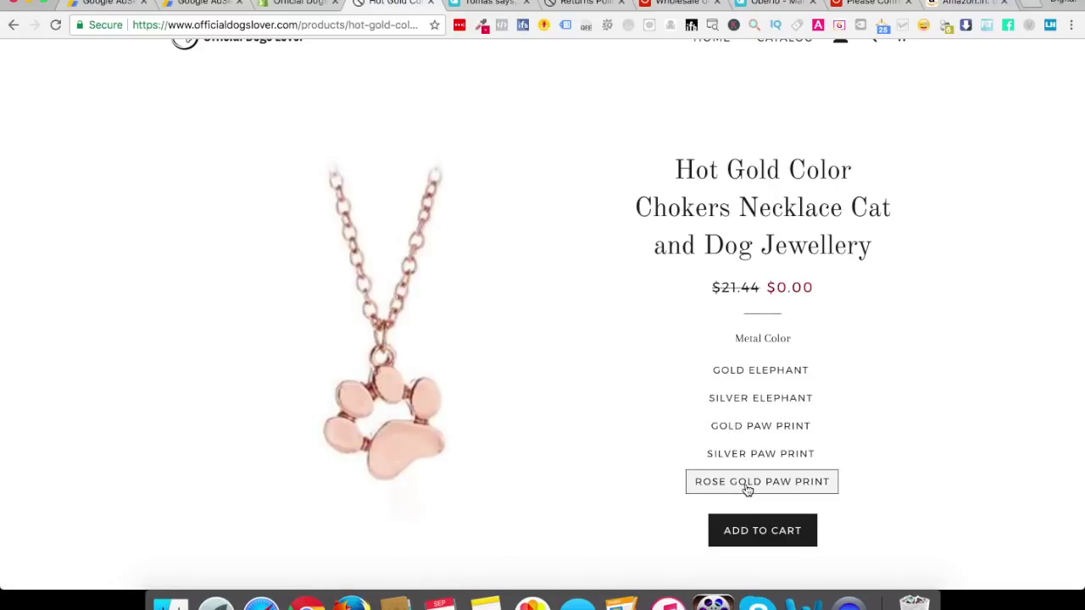
scroll(746, 490, "down", 10)
scroll(727, 390, "up", 3)
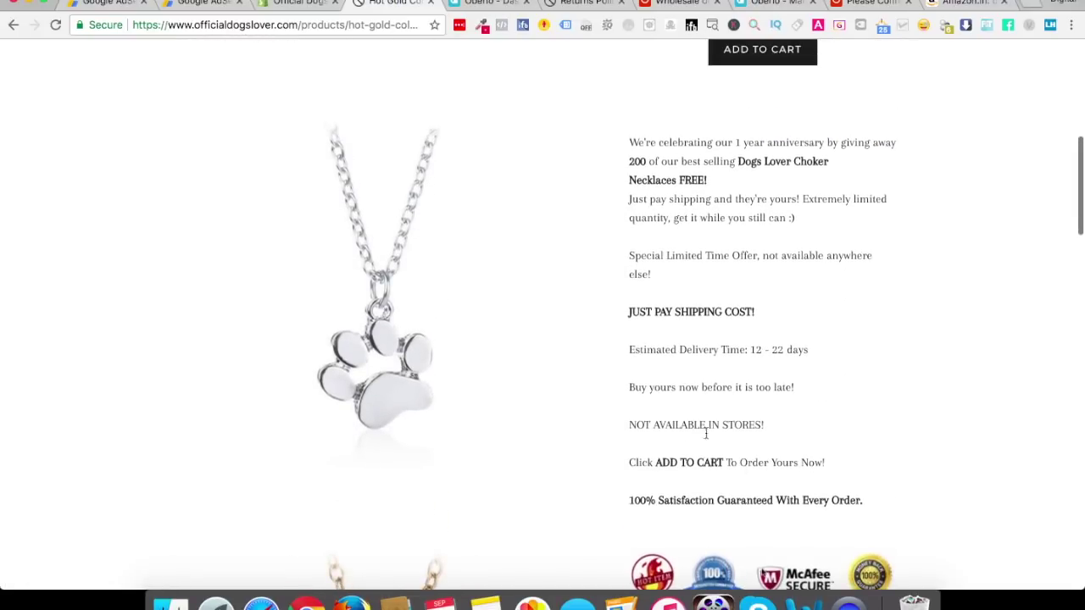
scroll(705, 392, "down", 5)
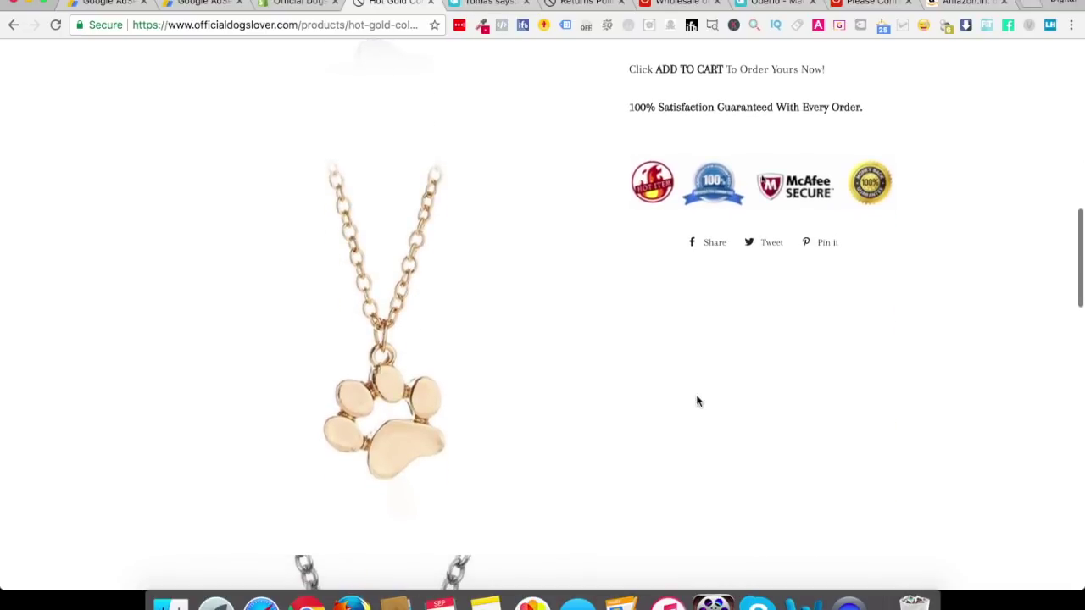
scroll(697, 399, "down", 10)
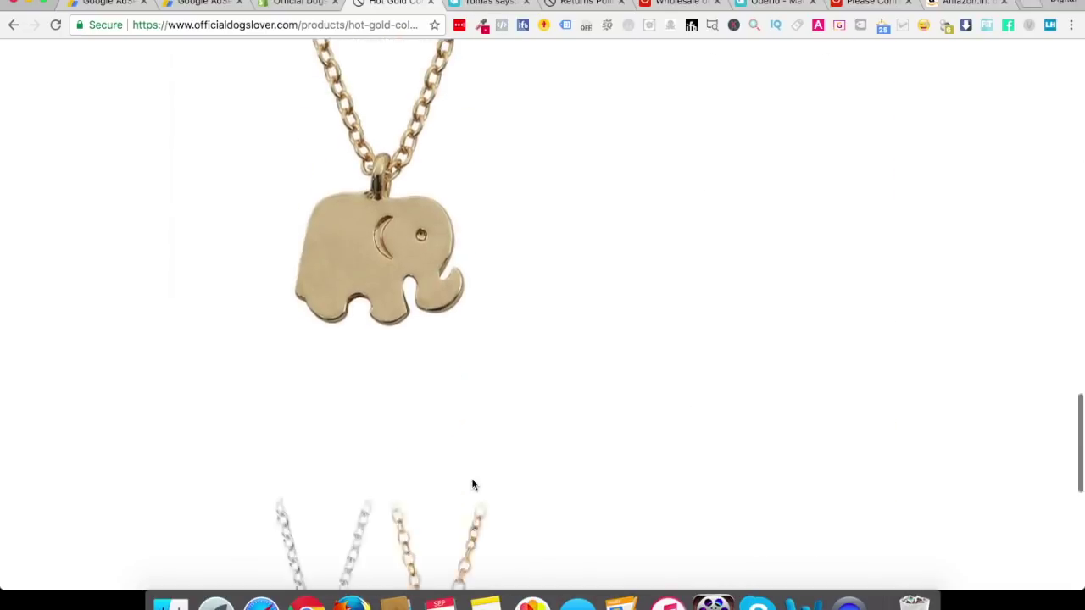
scroll(473, 485, "down", 8)
scroll(473, 485, "up", 20)
scroll(474, 486, "up", 6)
scroll(473, 486, "down", 3)
Add the rose gold paw print necklace to the cart, check out and enter the customer's e-mail
left_click(751, 342)
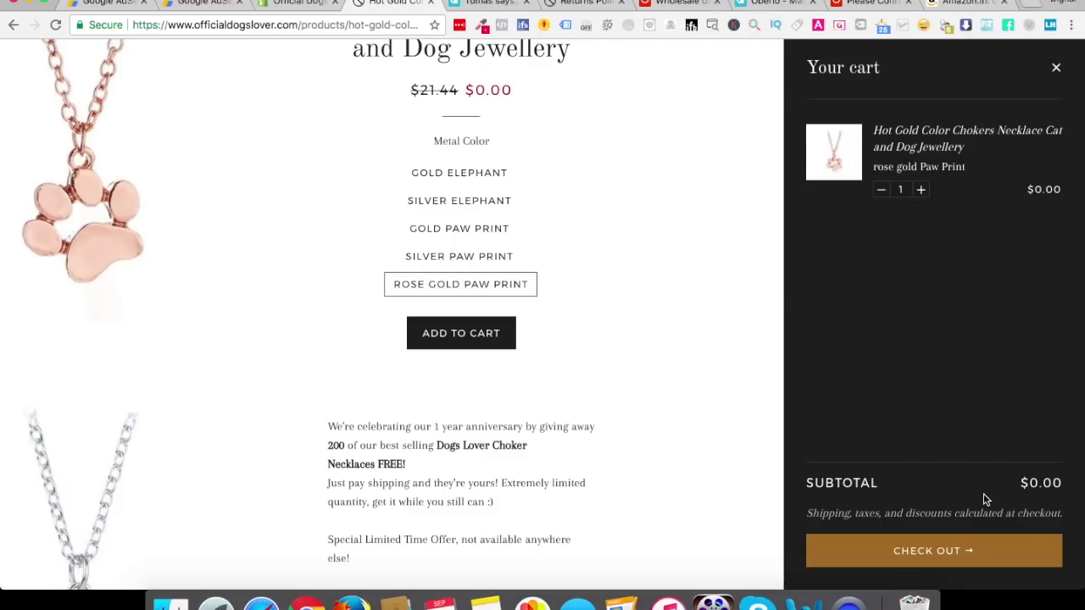
left_click(932, 556)
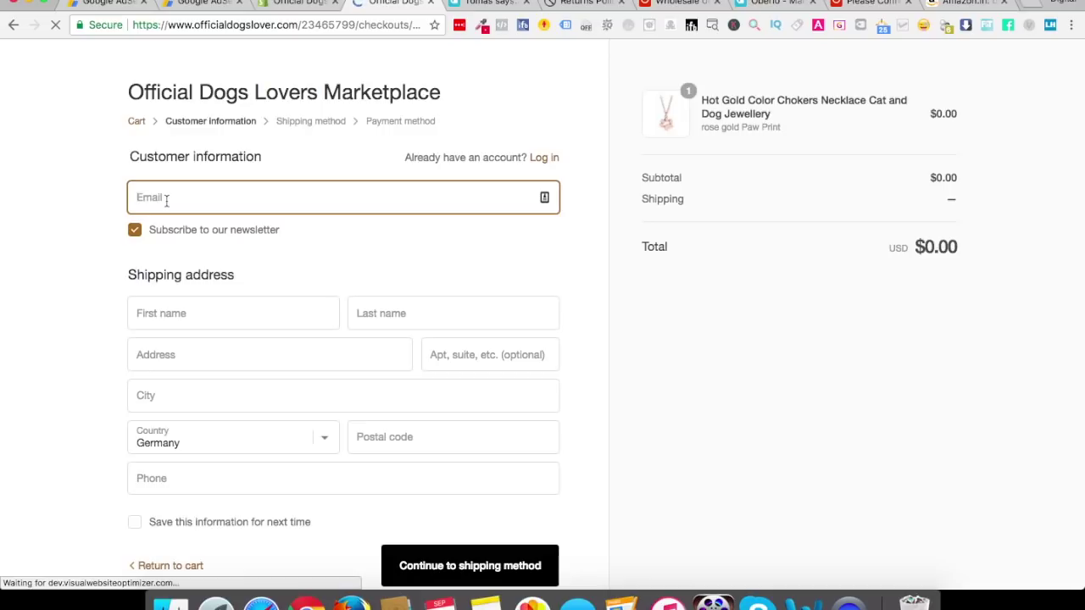
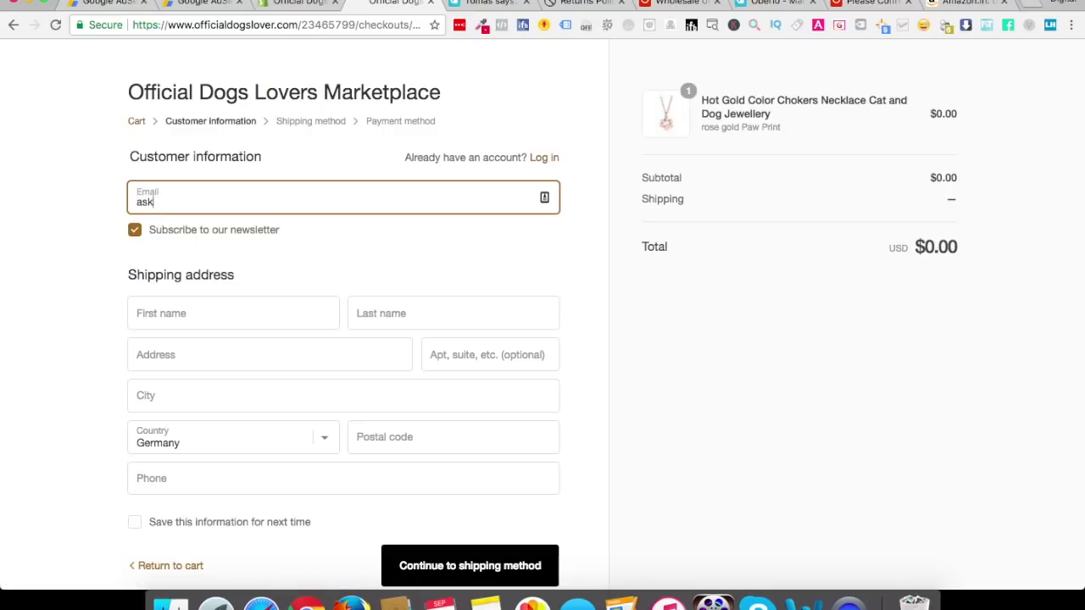
left_click(172, 315)
Search 'germany address' and select a street line on the Nordex address page
left_click(971, 3)
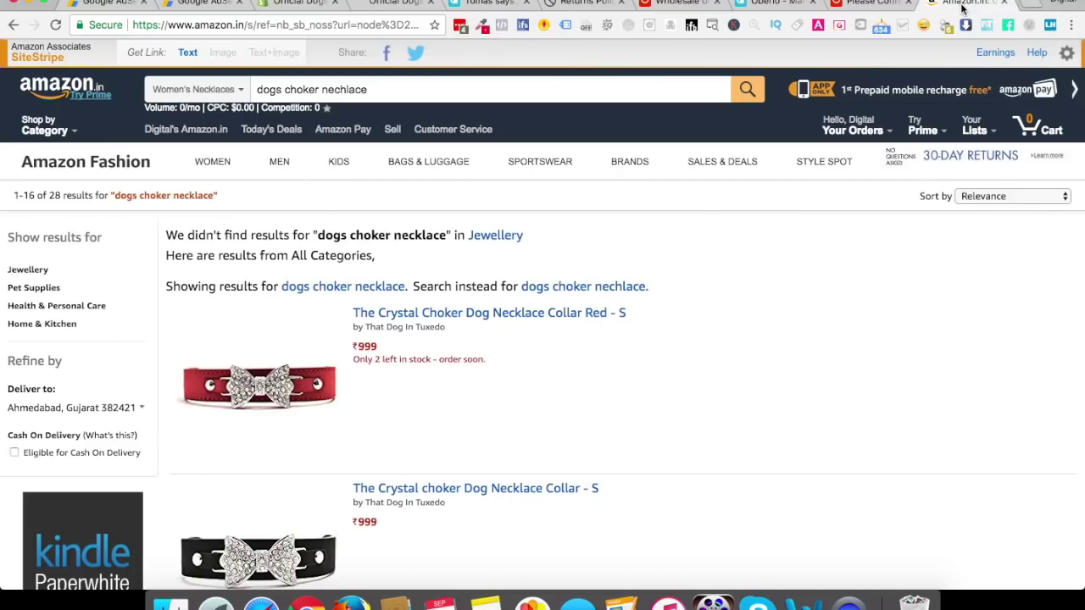
left_click(387, 26)
type("germany")
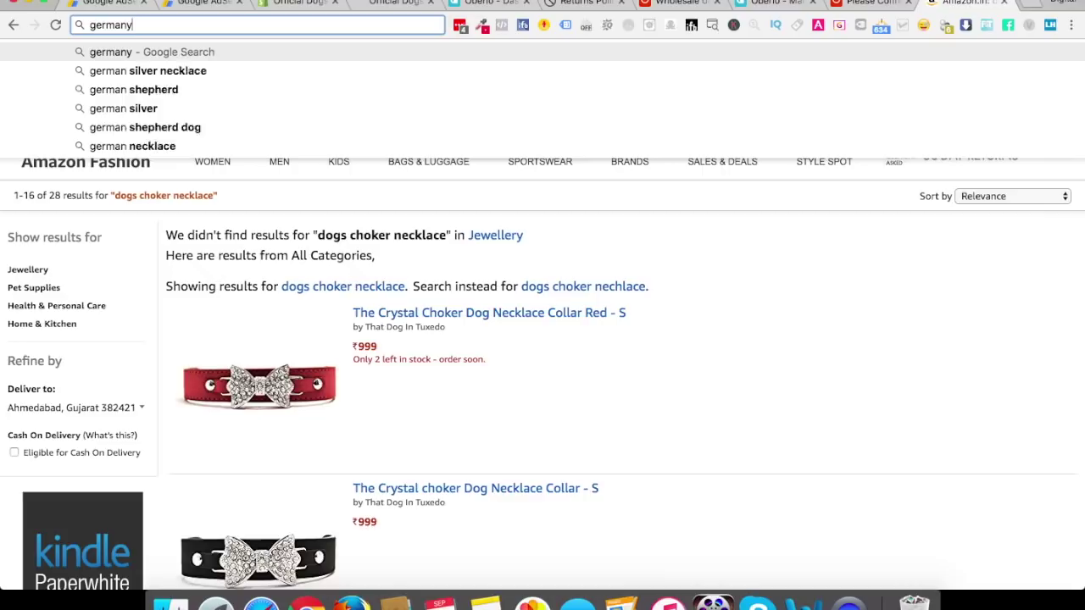
type(" address")
key("Return")
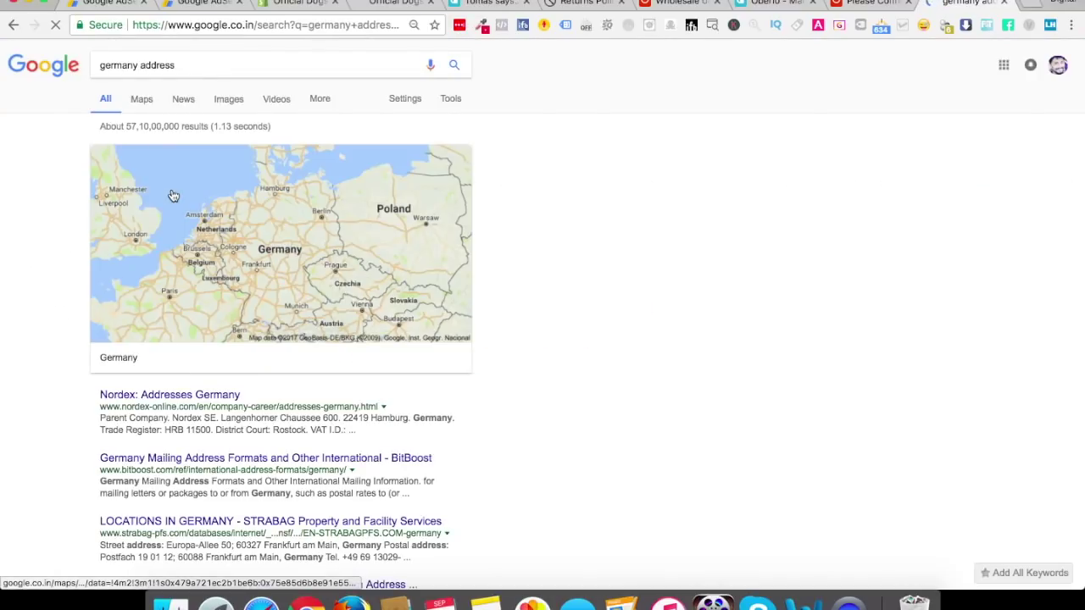
left_click(176, 396)
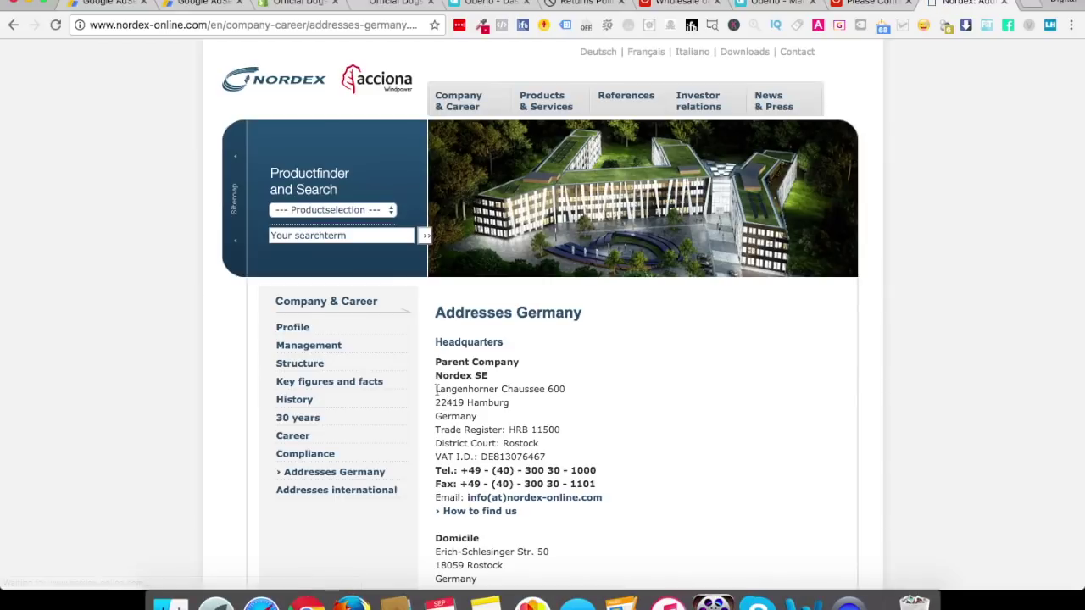
left_click_drag(436, 389, 574, 389)
key("super+c")
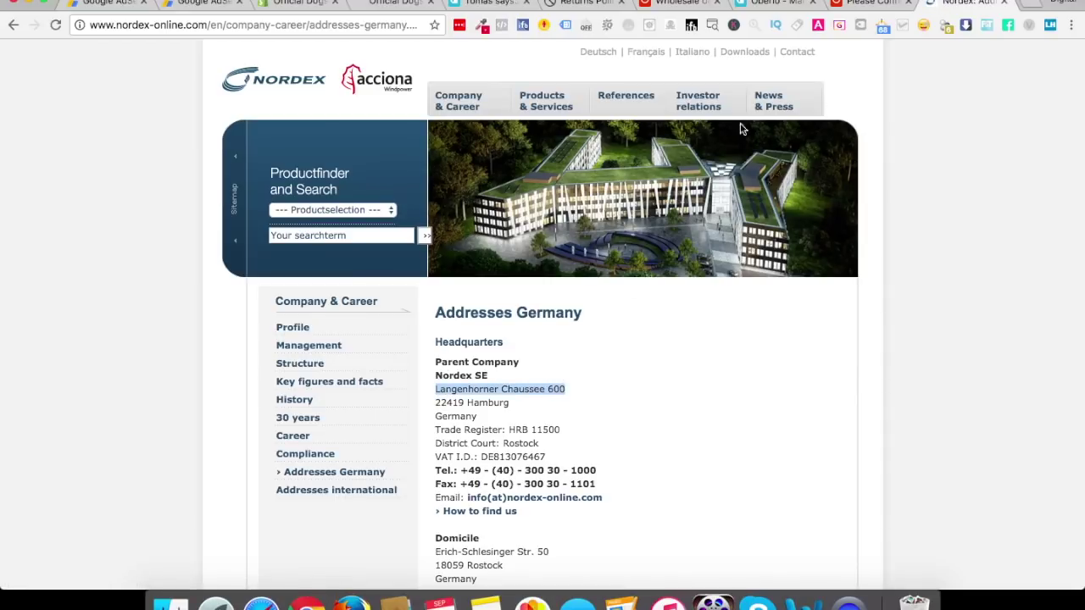
Review the AliExpress results and order confirmation, then return to the store checkout
left_click(678, 3)
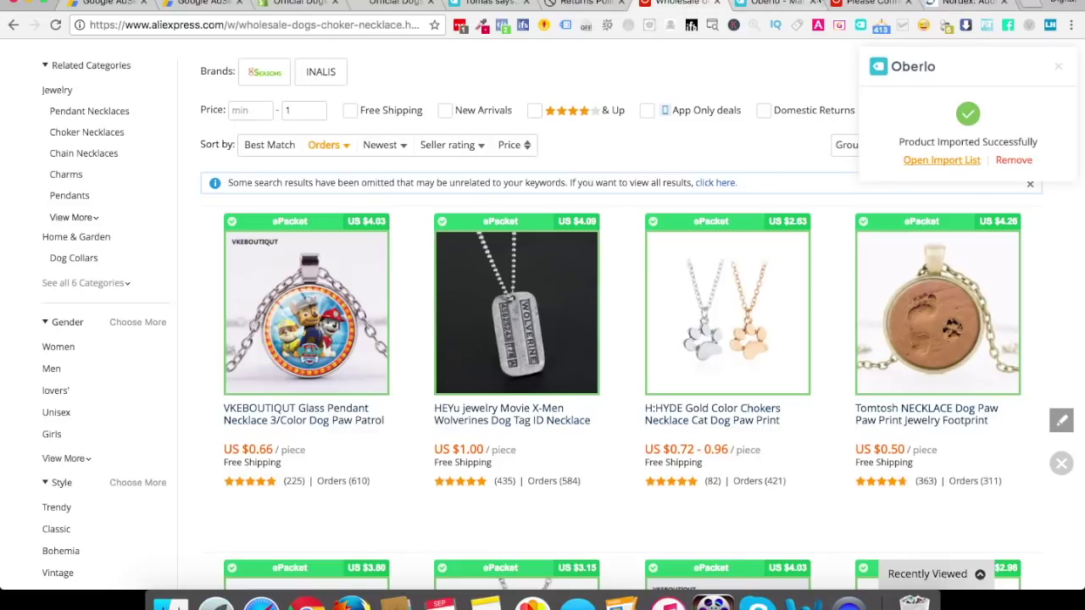
left_click(839, 4)
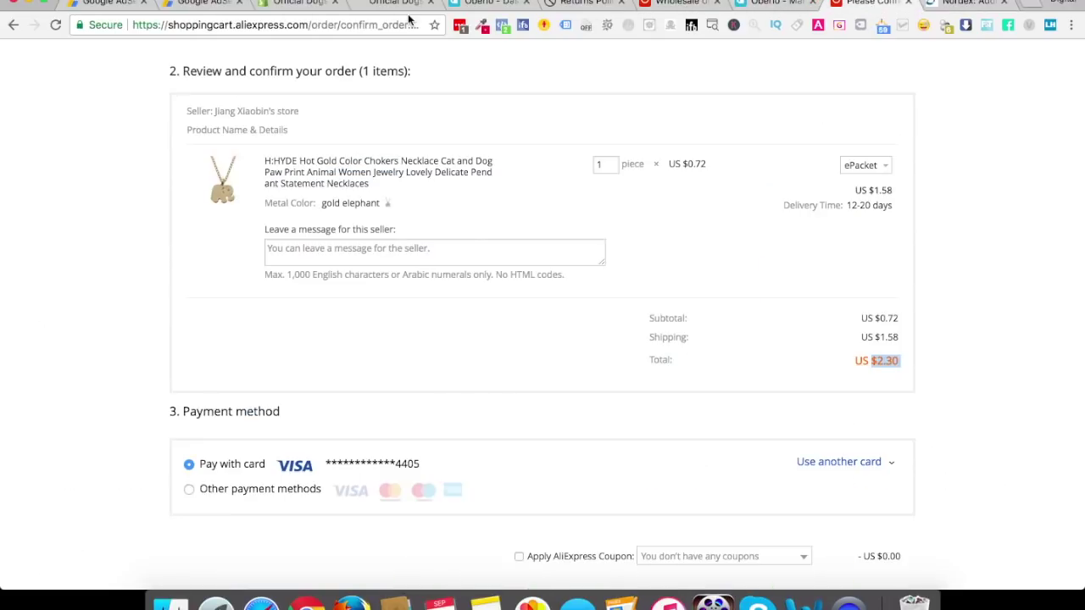
left_click(396, 4)
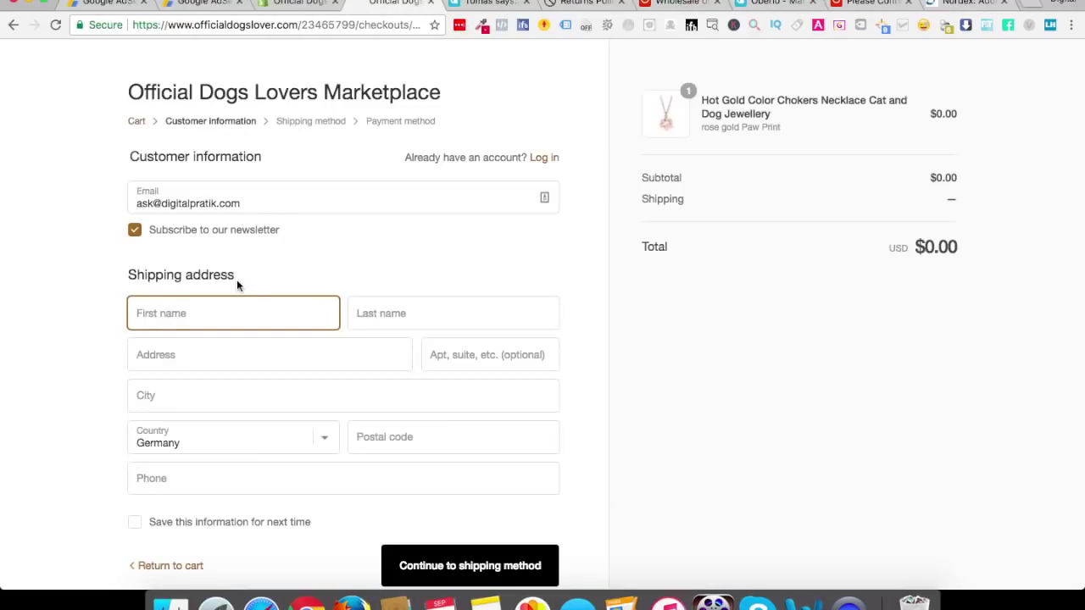
Enter the customer's first and last name and paste the street address
type("Mary")
key("Tab")
type("Kom")
key("Tab")
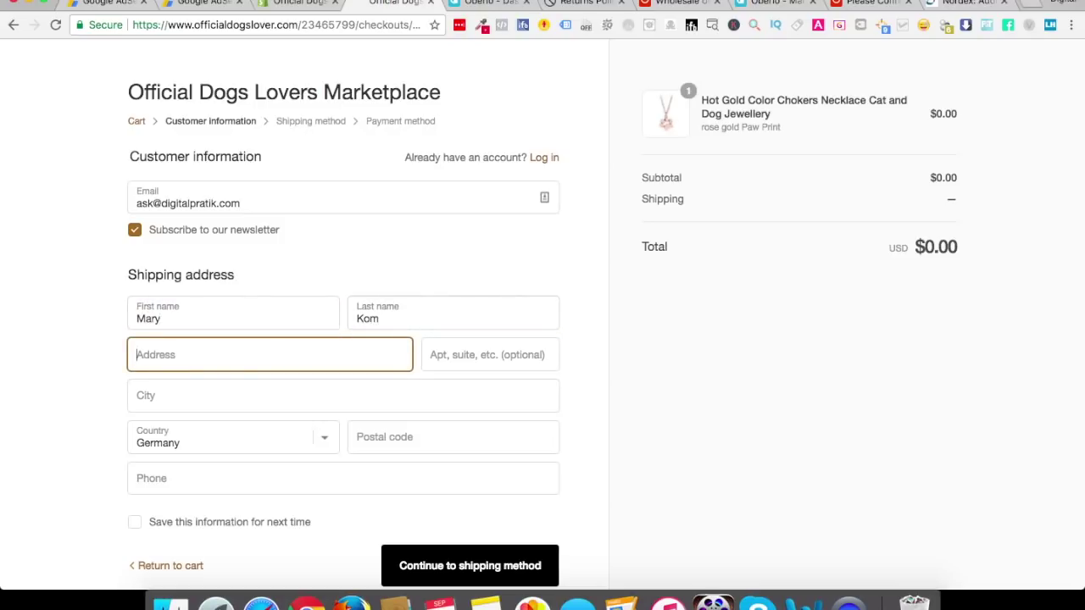
key("super+v")
key("Tab")
key("Tab")
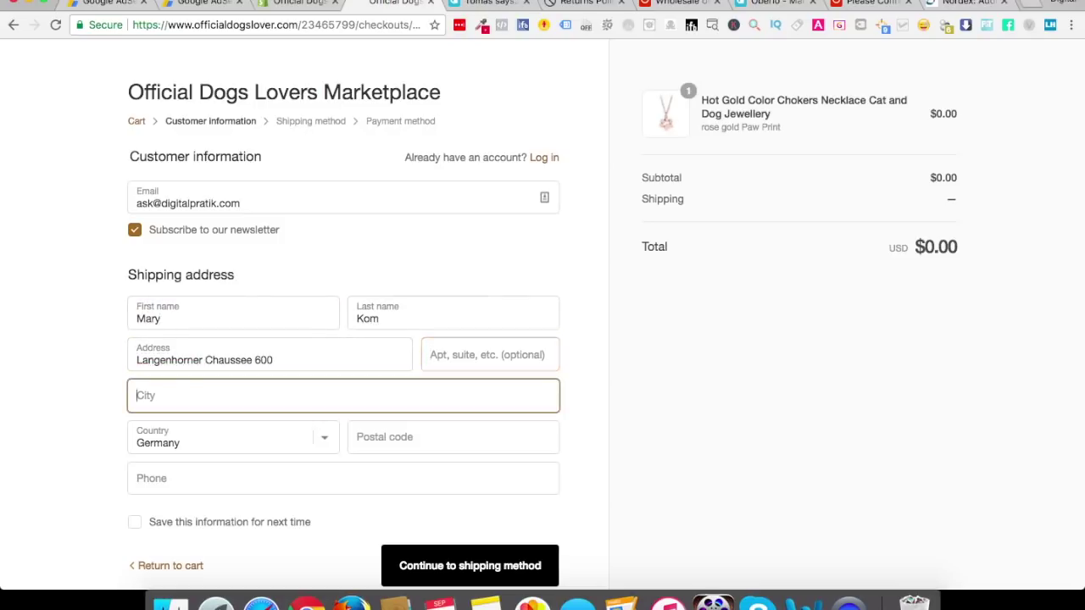
Copy the city from the Nordex page into the checkout's city field
left_click(966, 3)
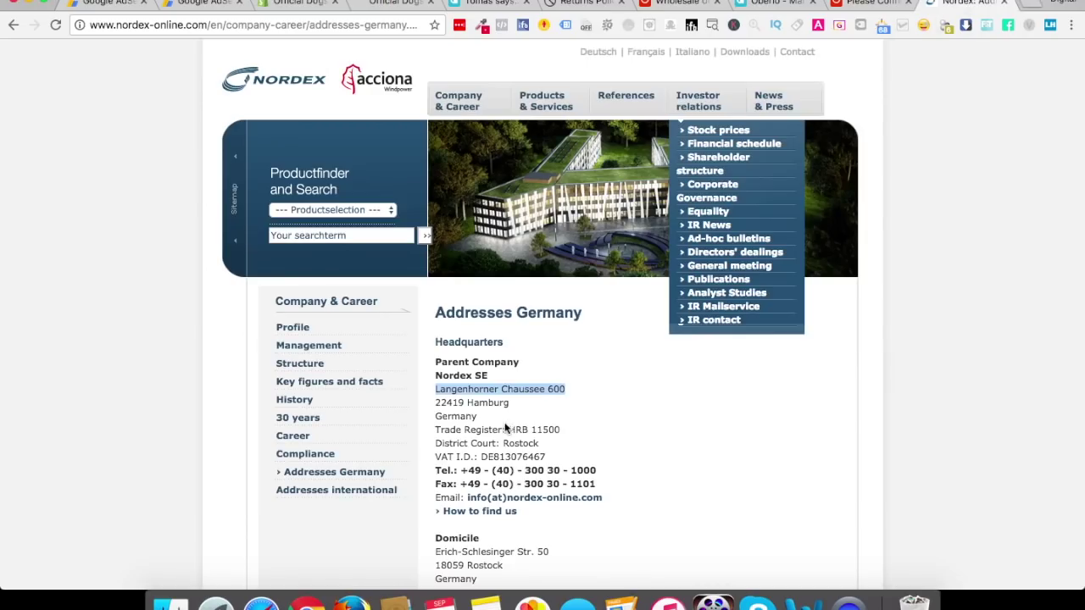
double_click(483, 404)
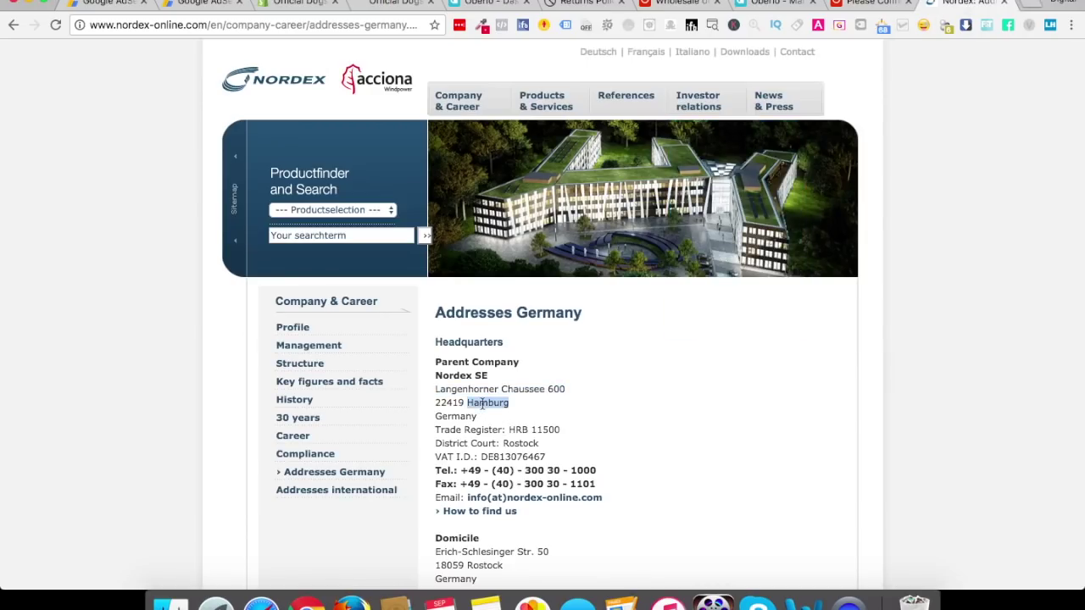
key("super+c")
left_click(394, 3)
key("super+v")
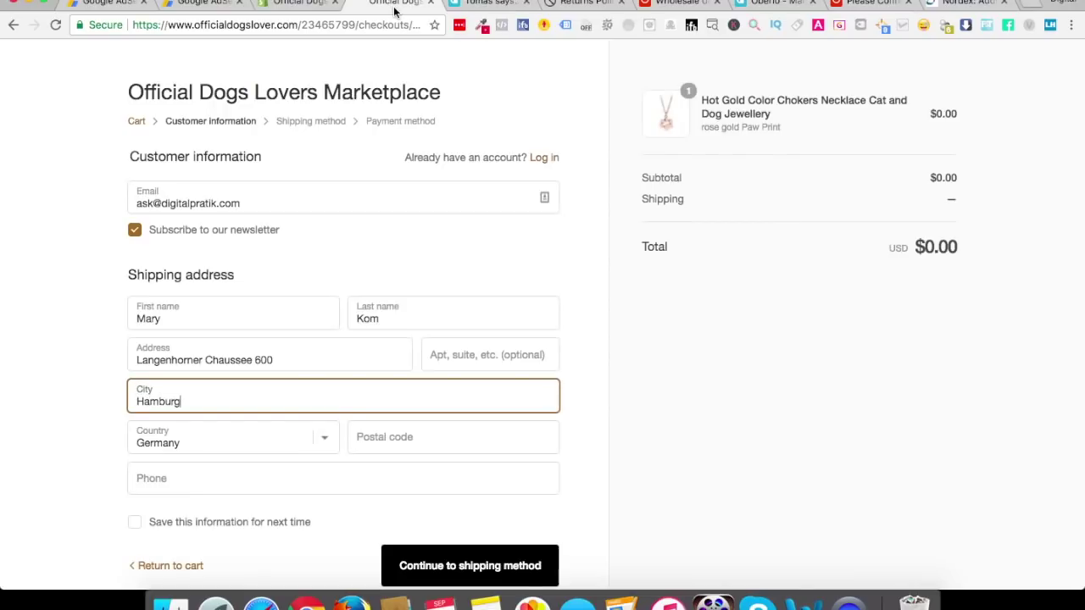
key("Tab")
Copy the postal code from the Nordex page into the checkout's postal code field
left_click(394, 434)
left_click(967, 3)
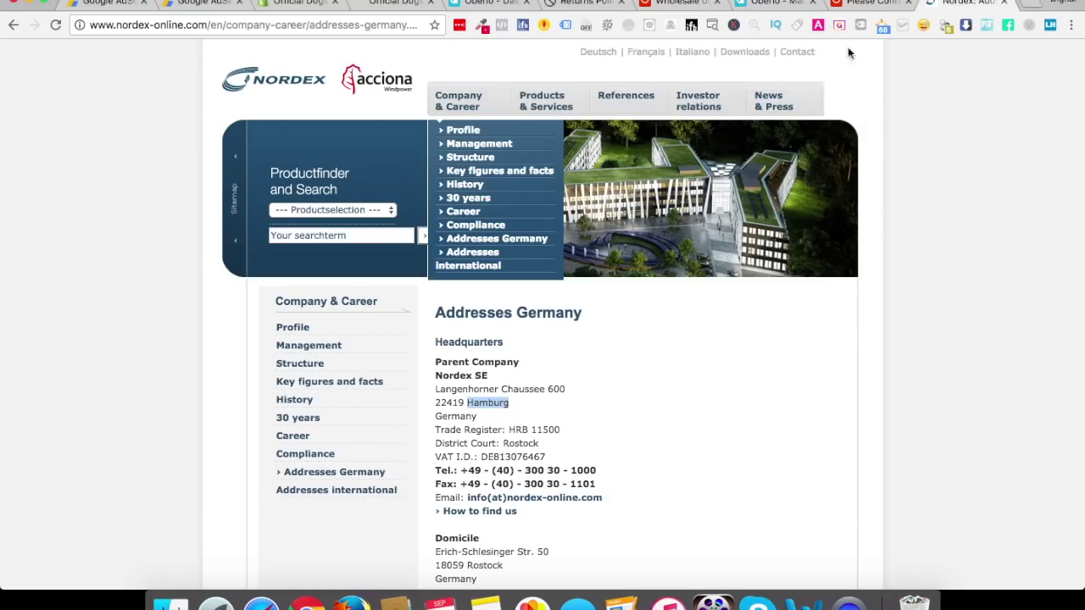
left_click(452, 412)
double_click(450, 404)
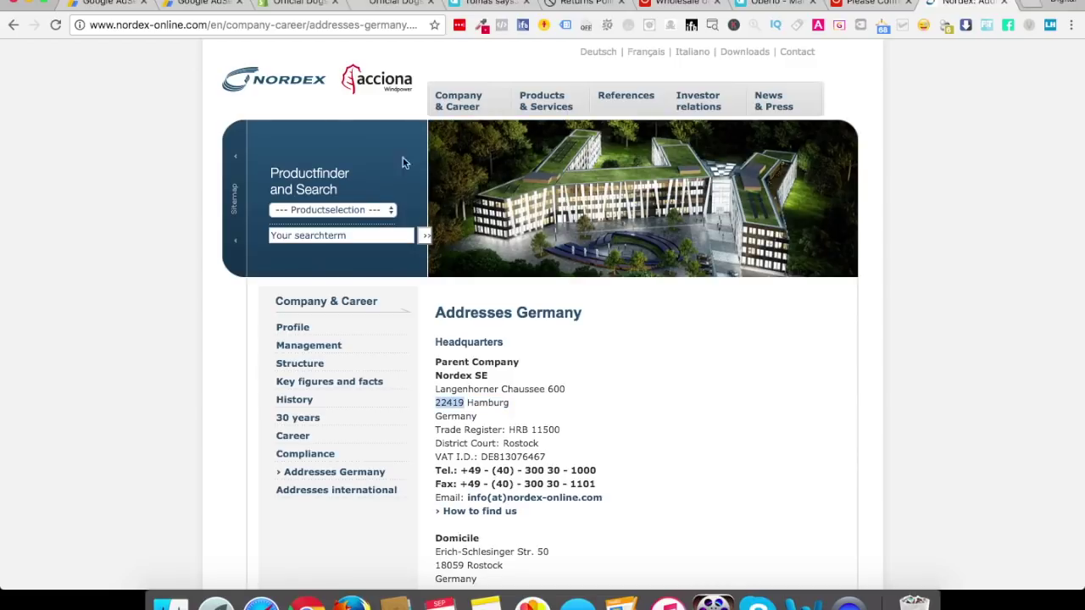
left_click(397, 4)
key("super+v")
Copy the production phone number from the Nordex page into the checkout's phone field
left_click(147, 489)
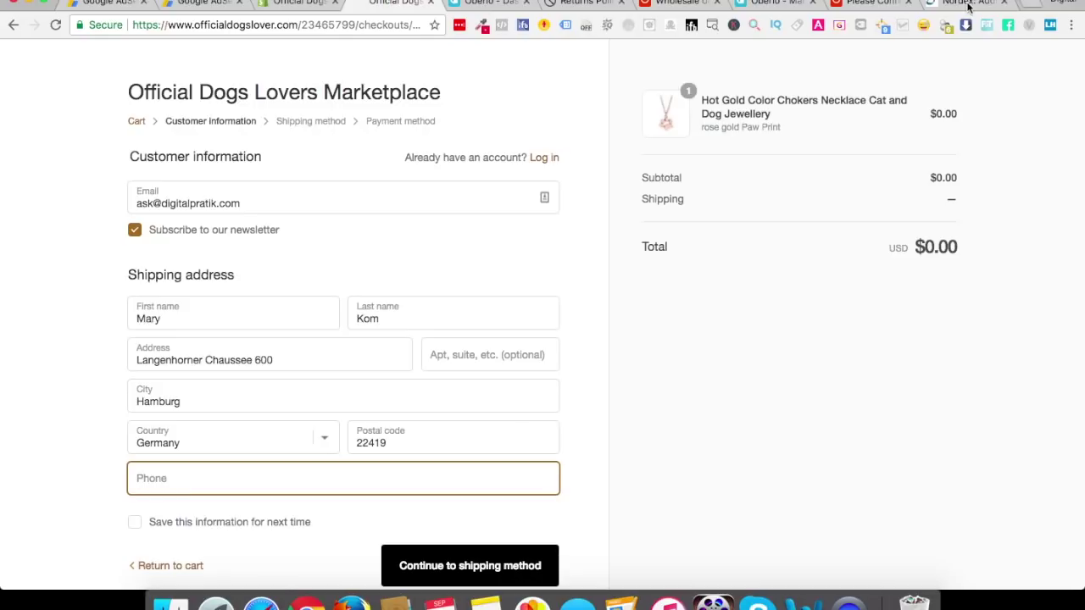
left_click(967, 7)
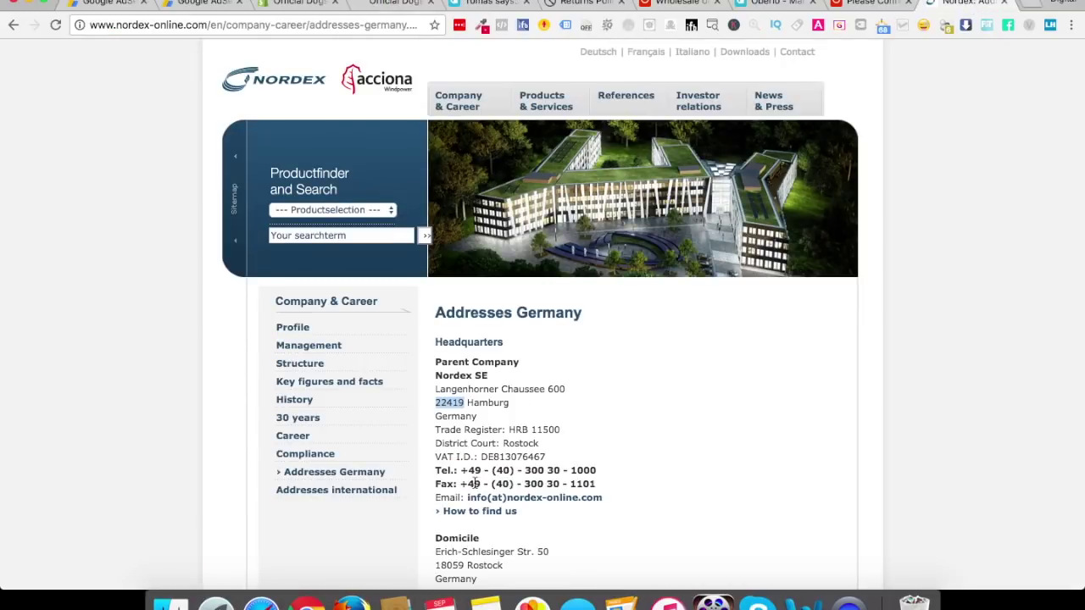
scroll(475, 483, "down", 2)
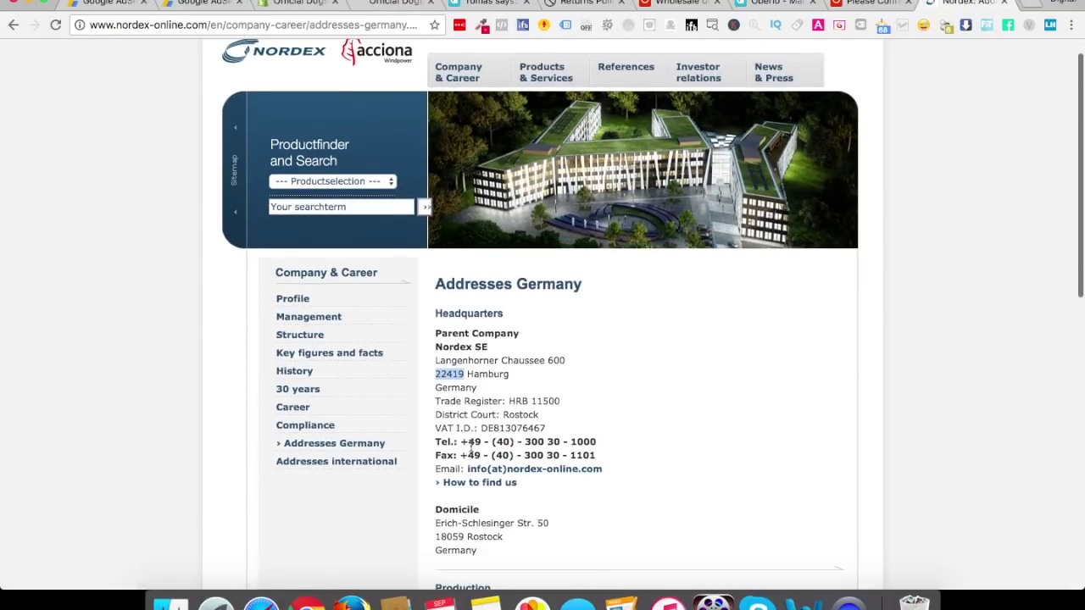
scroll(470, 447, "down", 5)
left_click(471, 447)
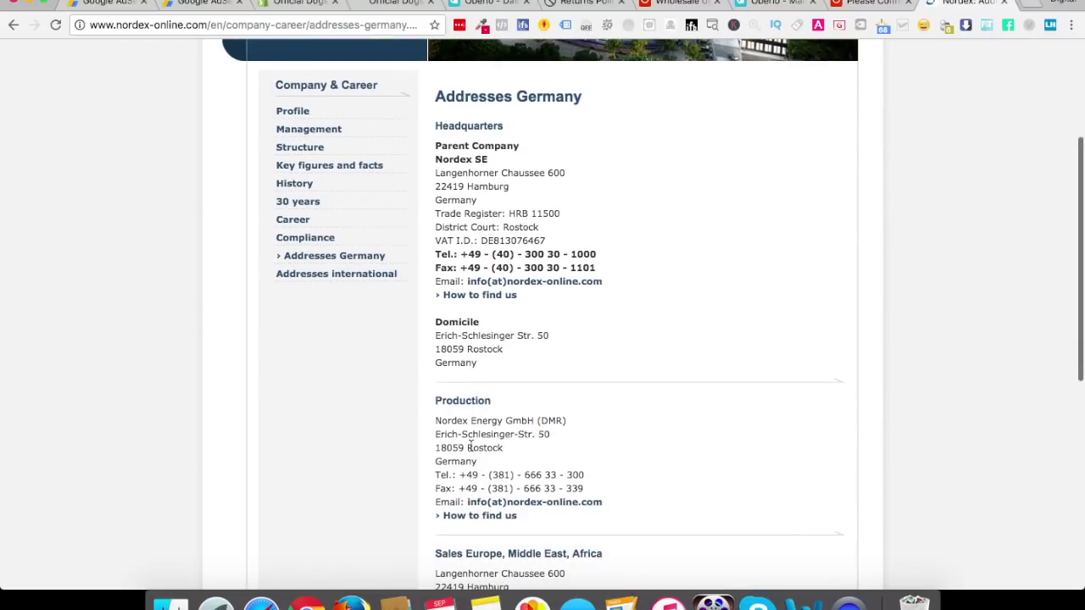
scroll(471, 447, "down", 2)
left_click(491, 420)
left_click_drag(491, 420, 586, 423)
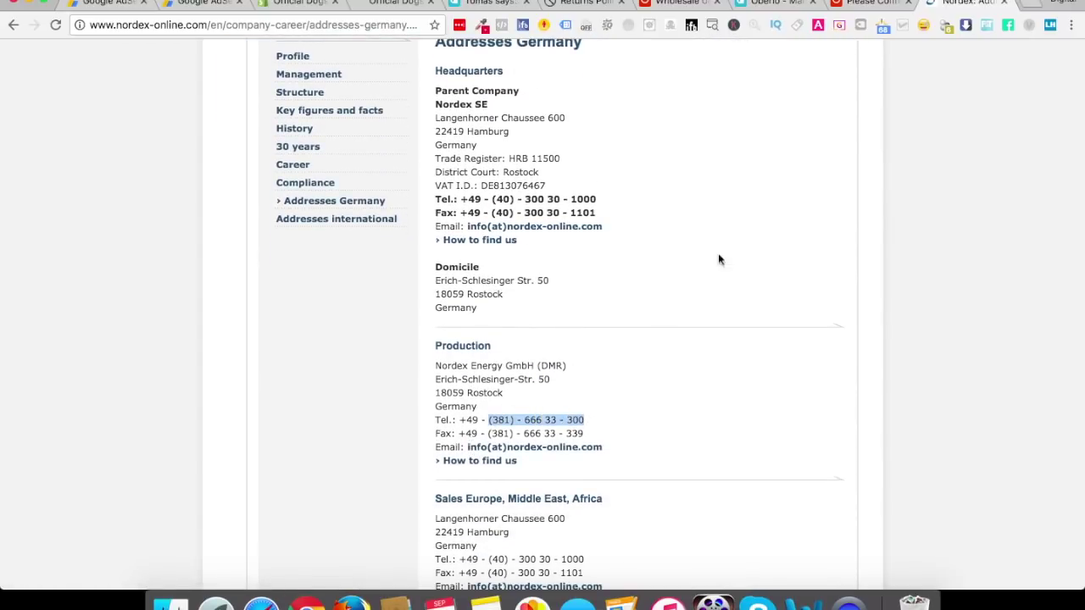
left_click(389, 3)
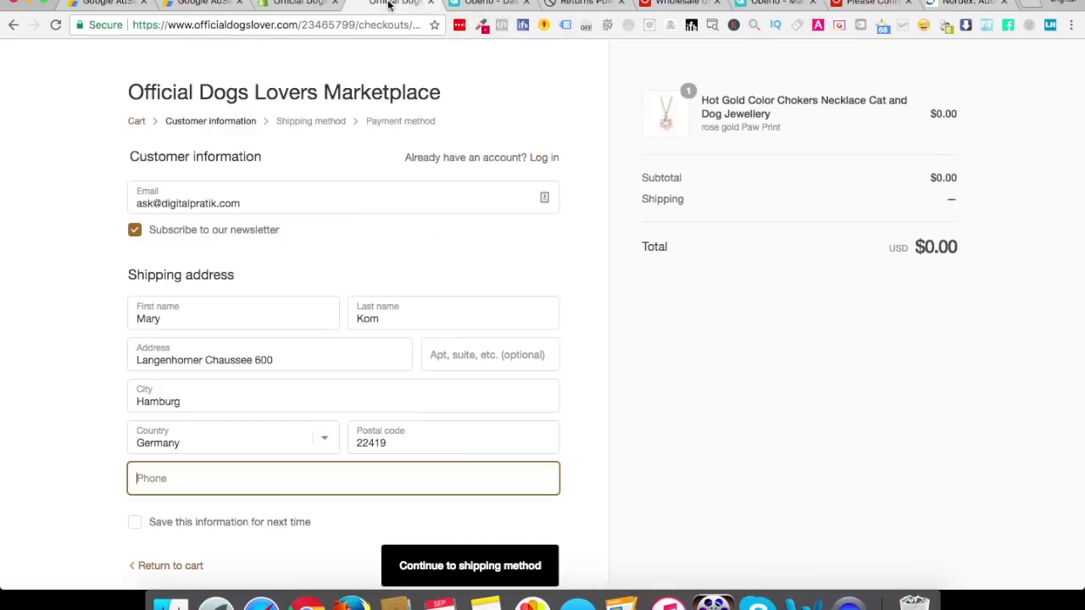
key("super+v")
left_click(91, 485)
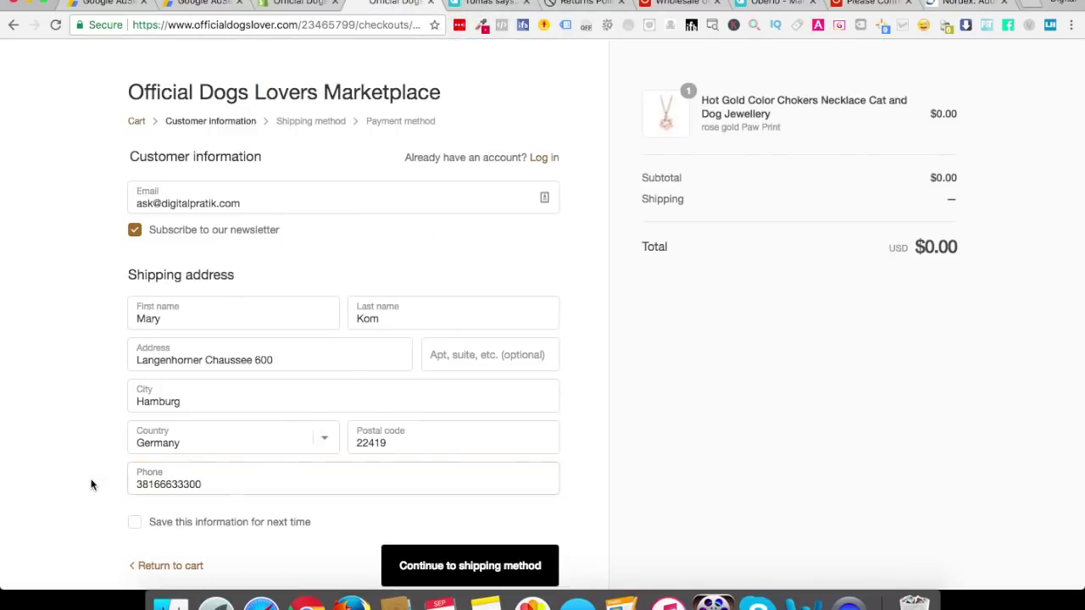
scroll(255, 525, "down", 2)
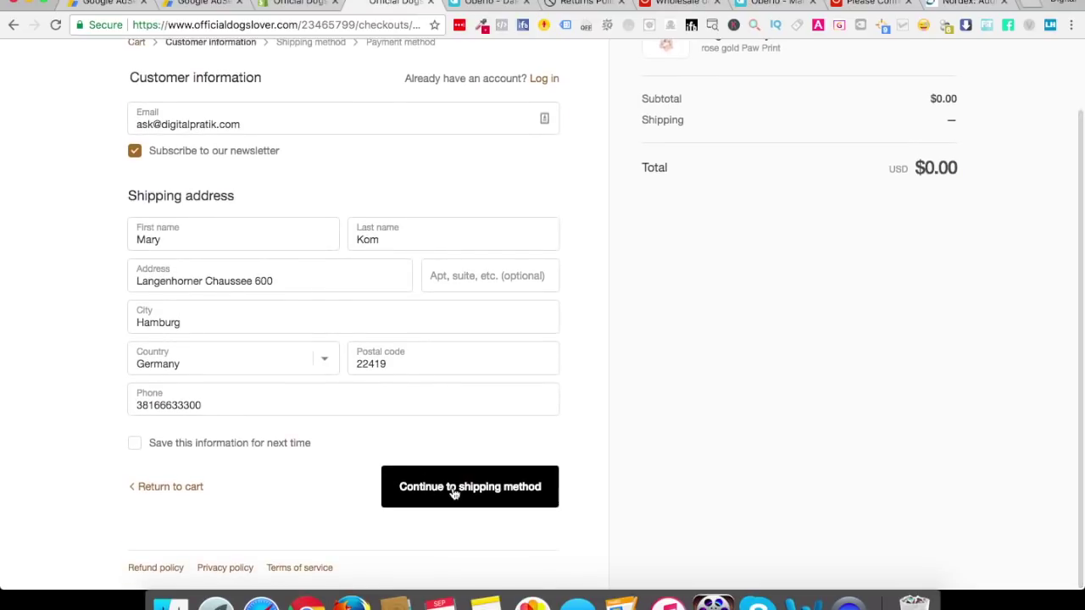
scroll(641, 363, "up", 2)
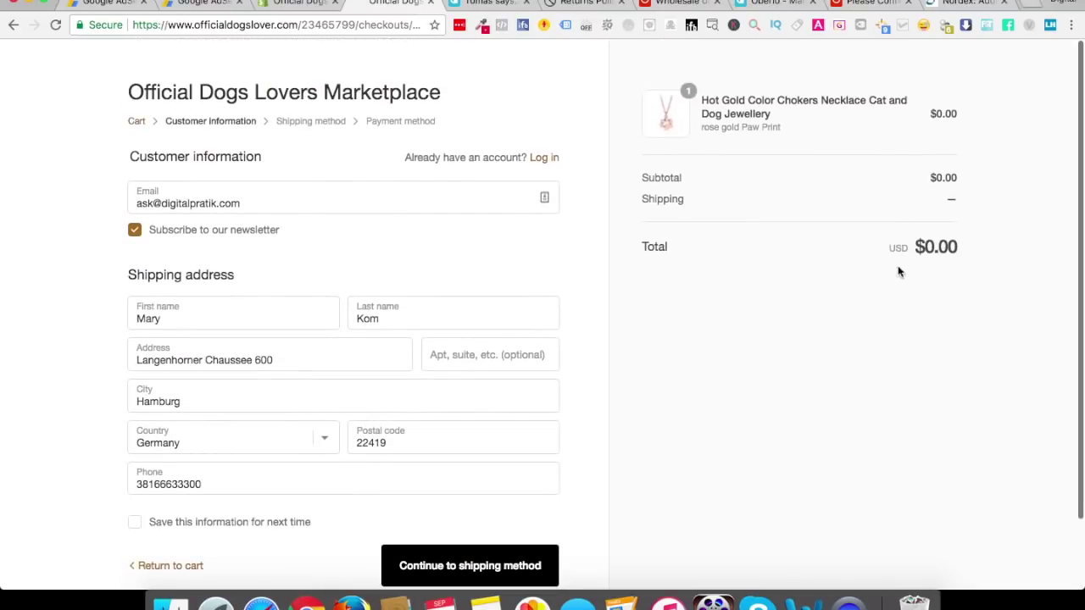
scroll(793, 321, "down", 1)
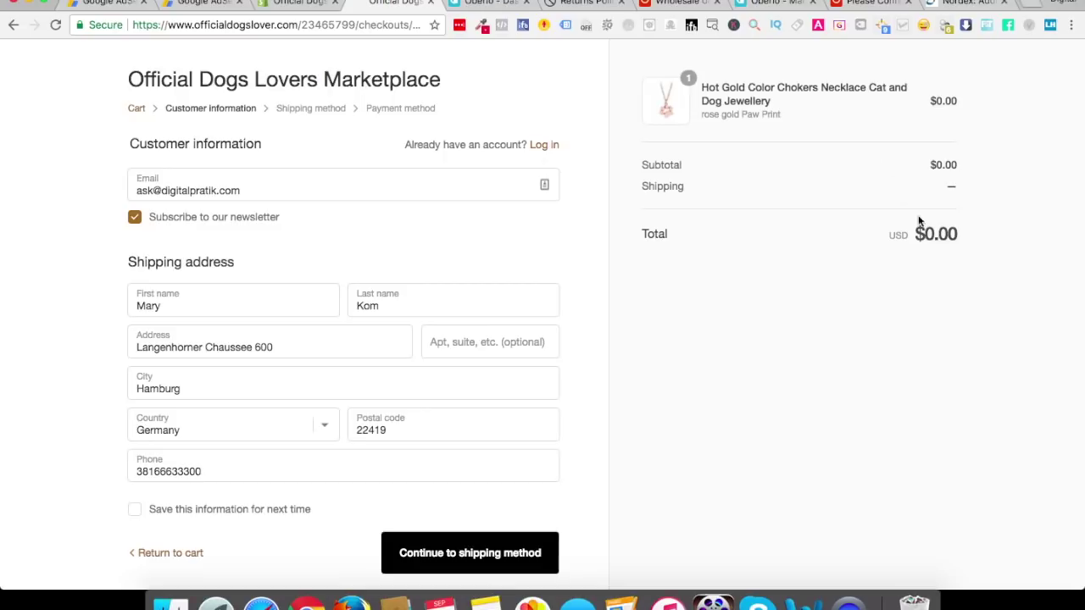
Continue to shipping method and check Standard Shipping brings the total to $9.97
left_click(500, 549)
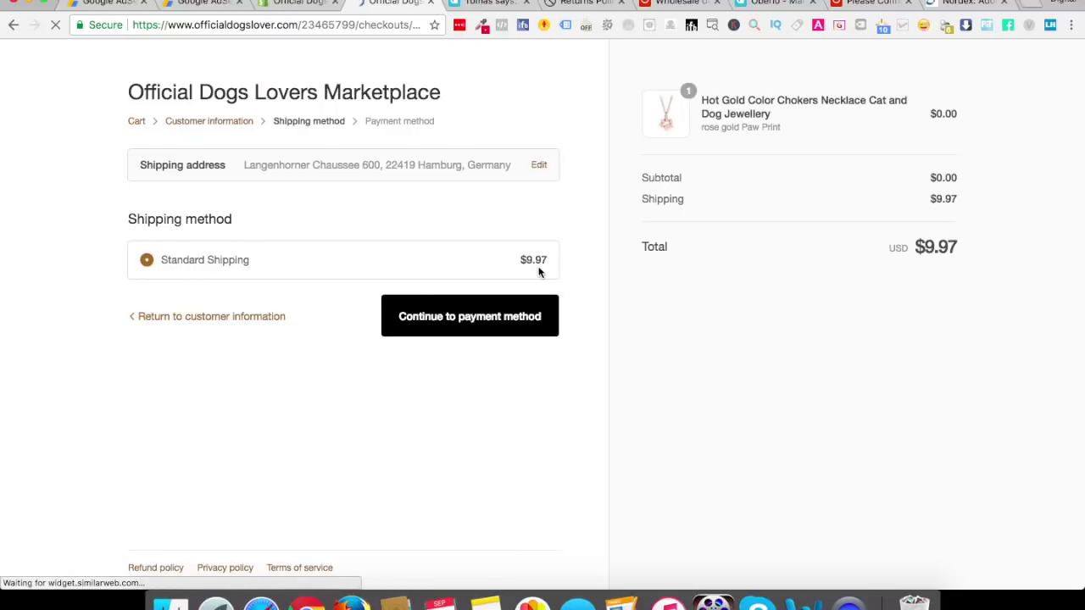
left_click_drag(910, 245, 971, 248)
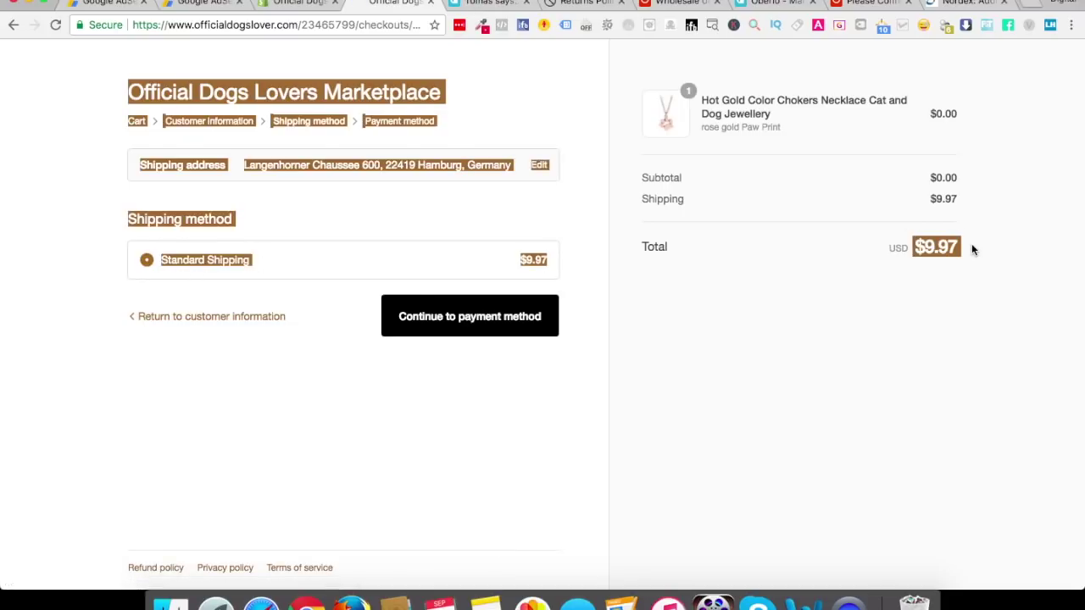
left_click(451, 397)
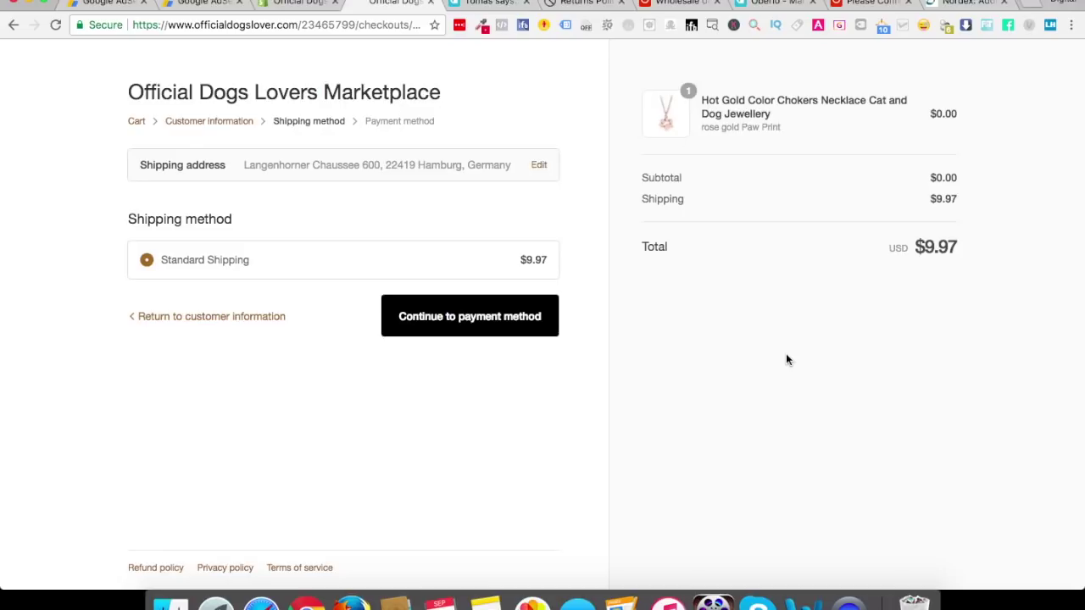
left_click(295, 5)
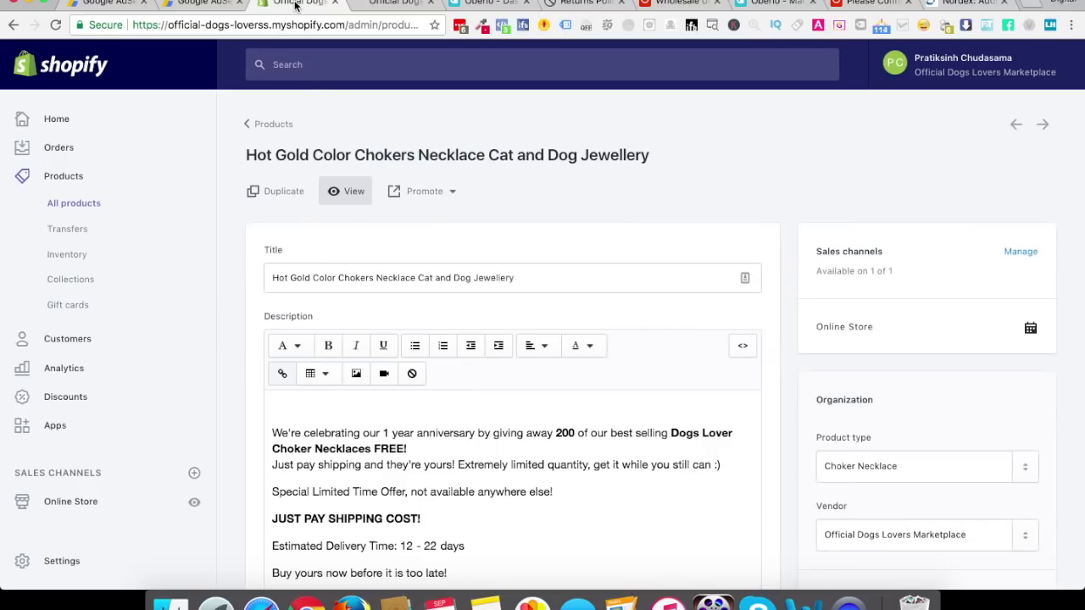
Confirm Orders is empty and Customers lists the new Hamburg customer, ending on Home
left_click(67, 145)
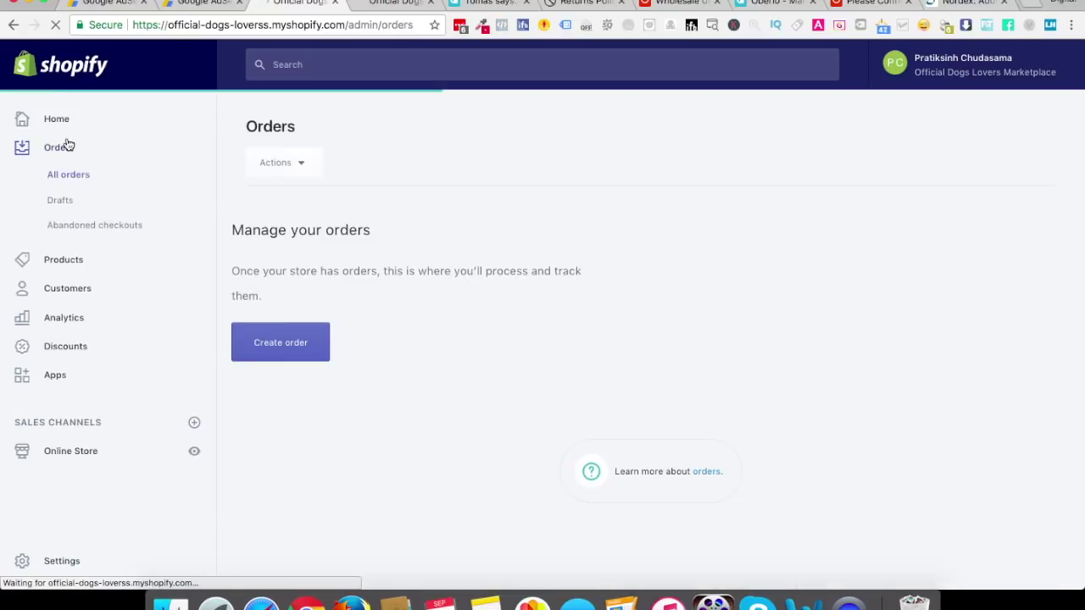
scroll(382, 348, "down", 5)
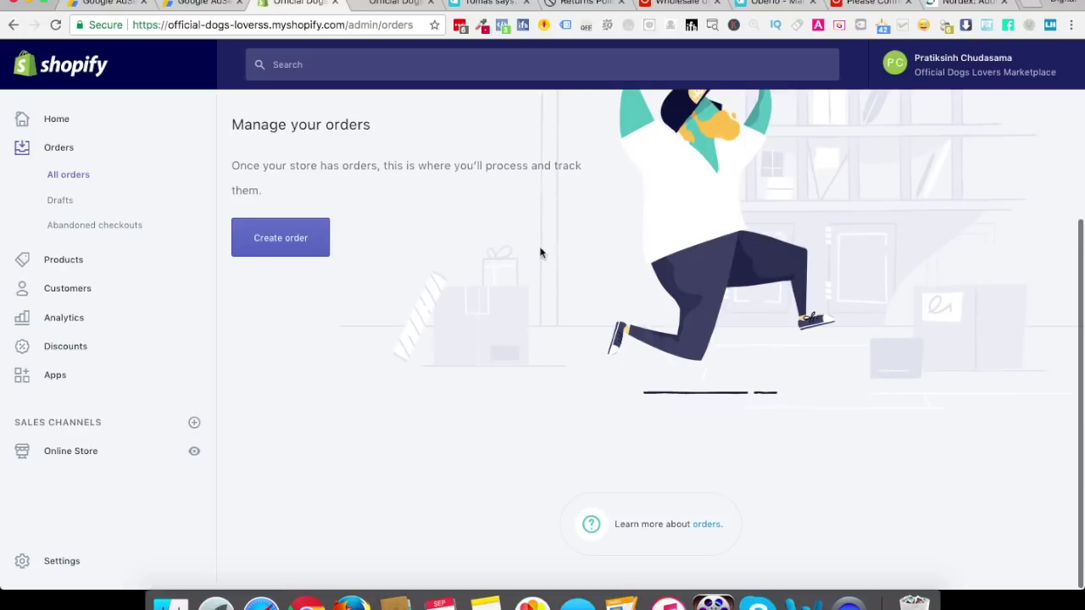
scroll(540, 316, "up", 5)
left_click(298, 170)
left_click(542, 109)
left_click(88, 290)
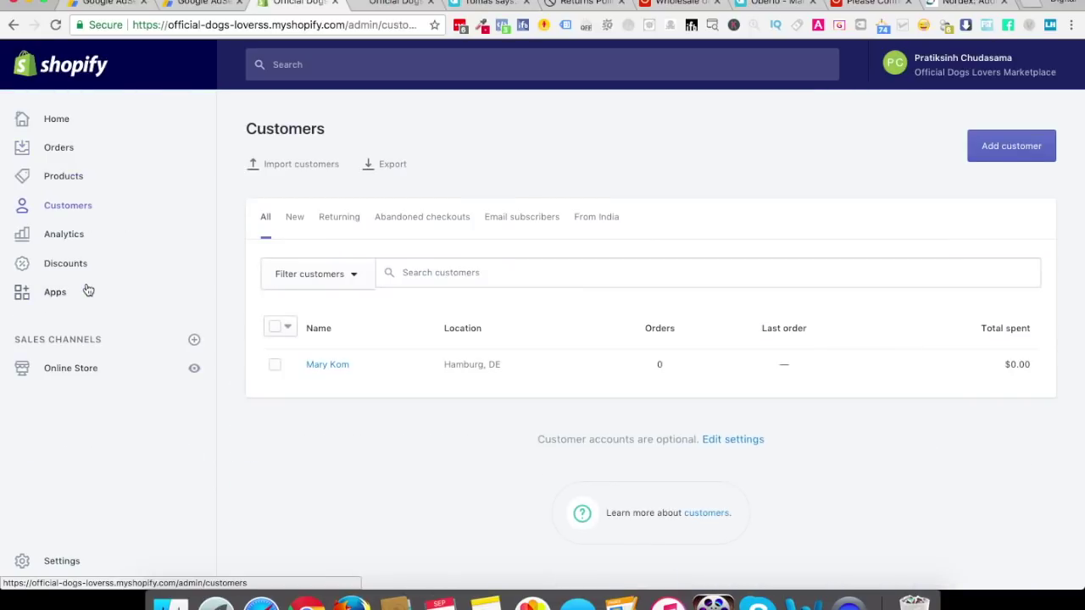
left_click(72, 238)
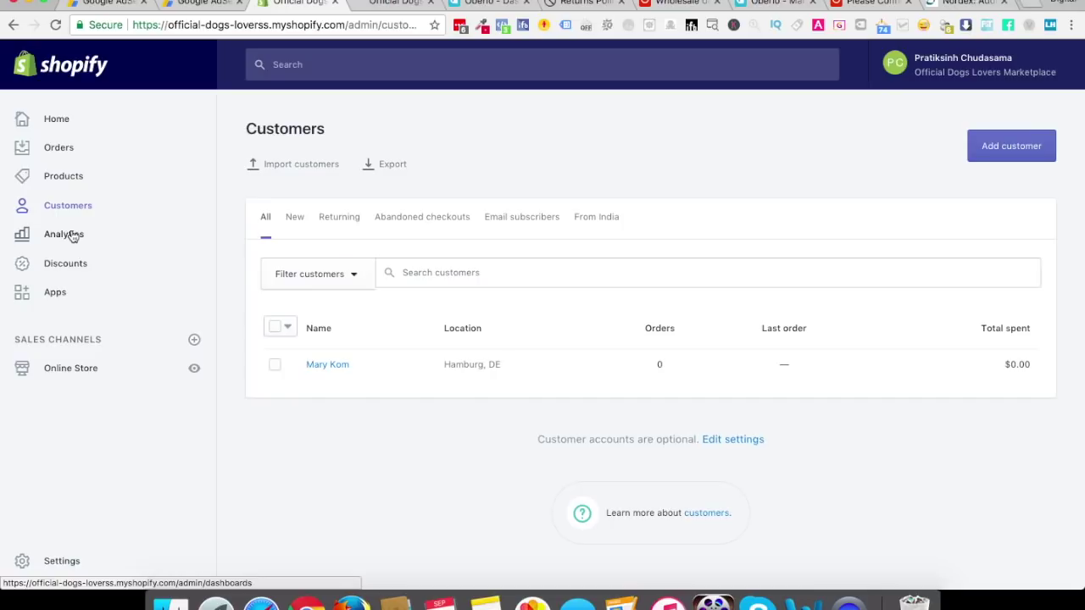
left_click(61, 151)
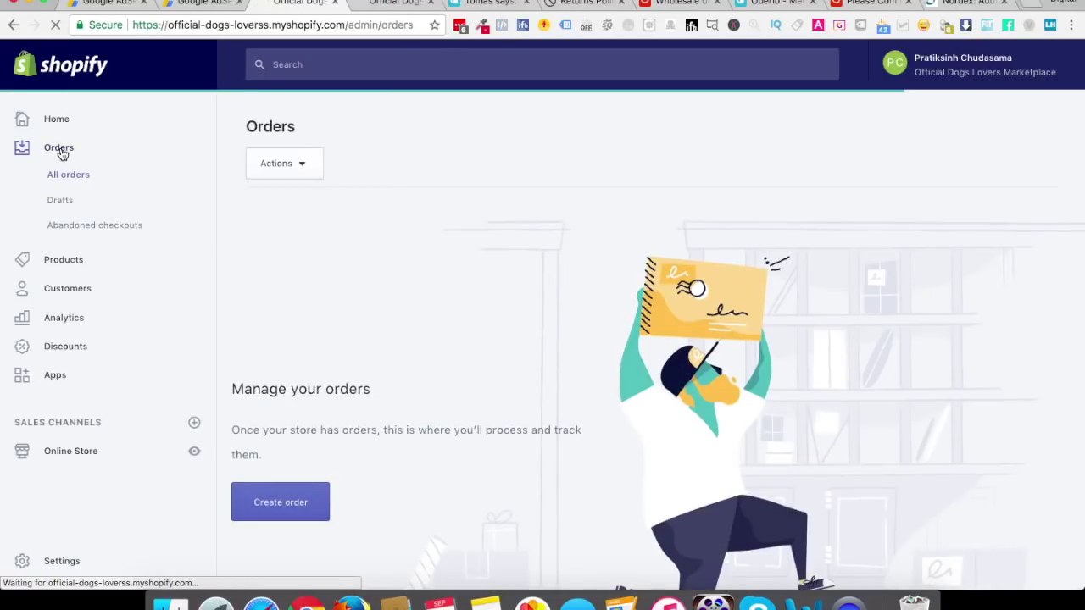
left_click(65, 126)
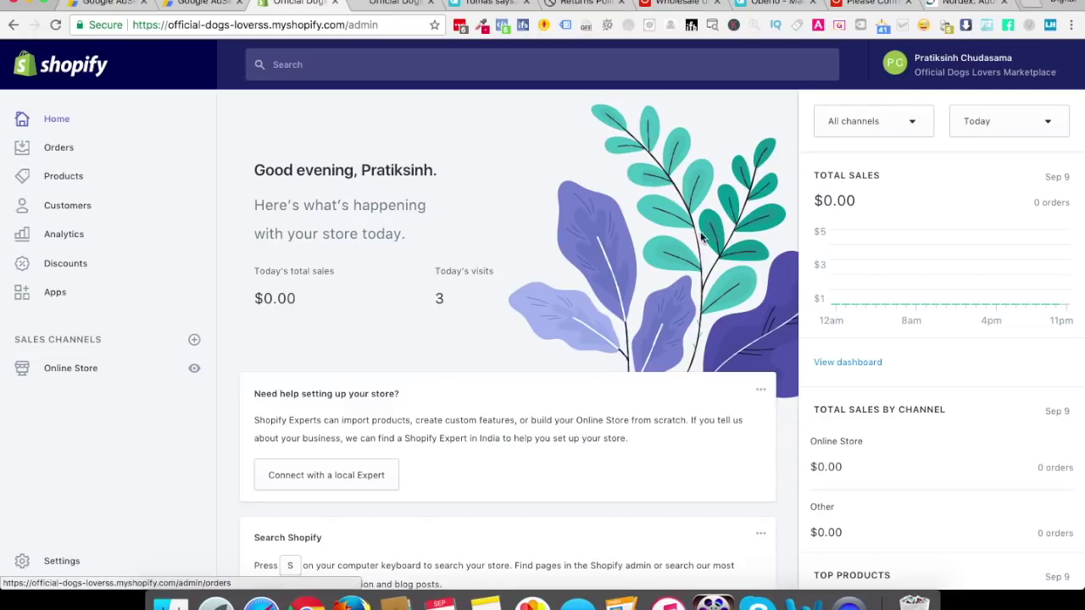
Scroll through the Home dashboard, then open the still-empty Orders list
scroll(769, 418, "down", 6)
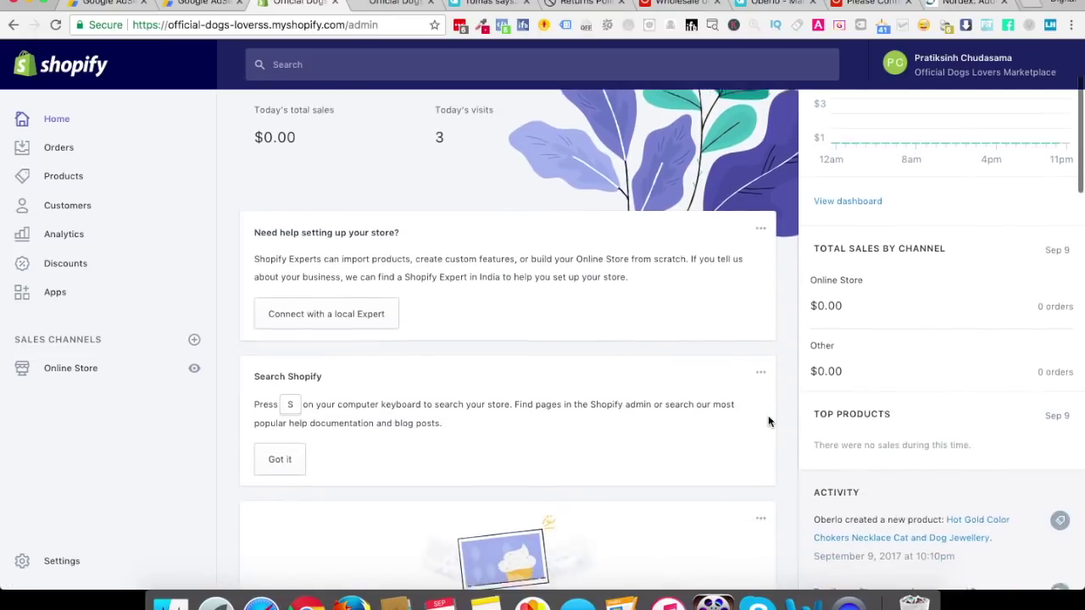
scroll(768, 421, "down", 1)
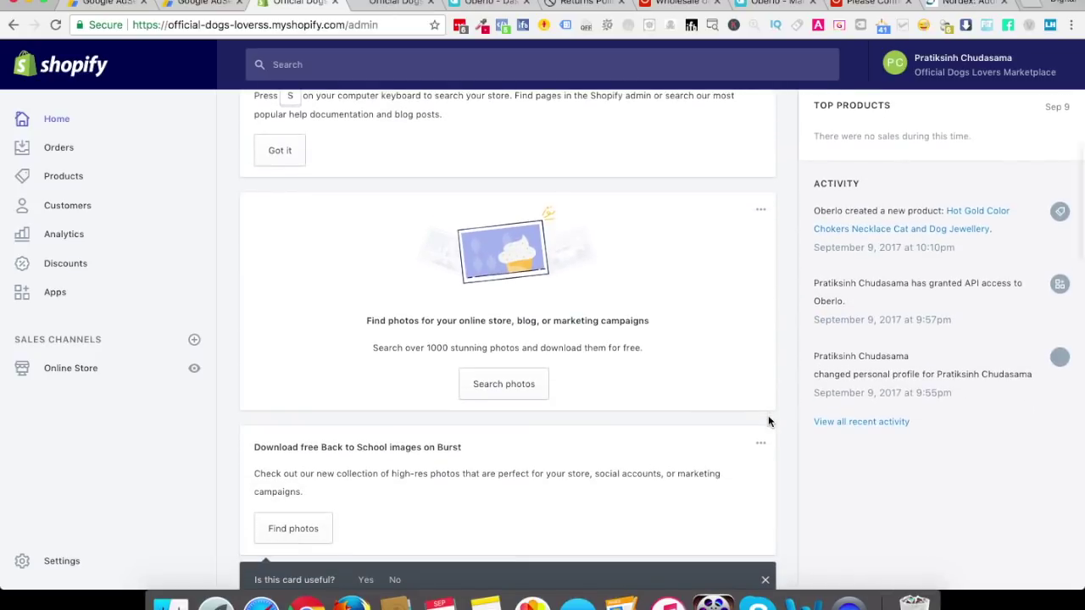
scroll(768, 421, "down", 7)
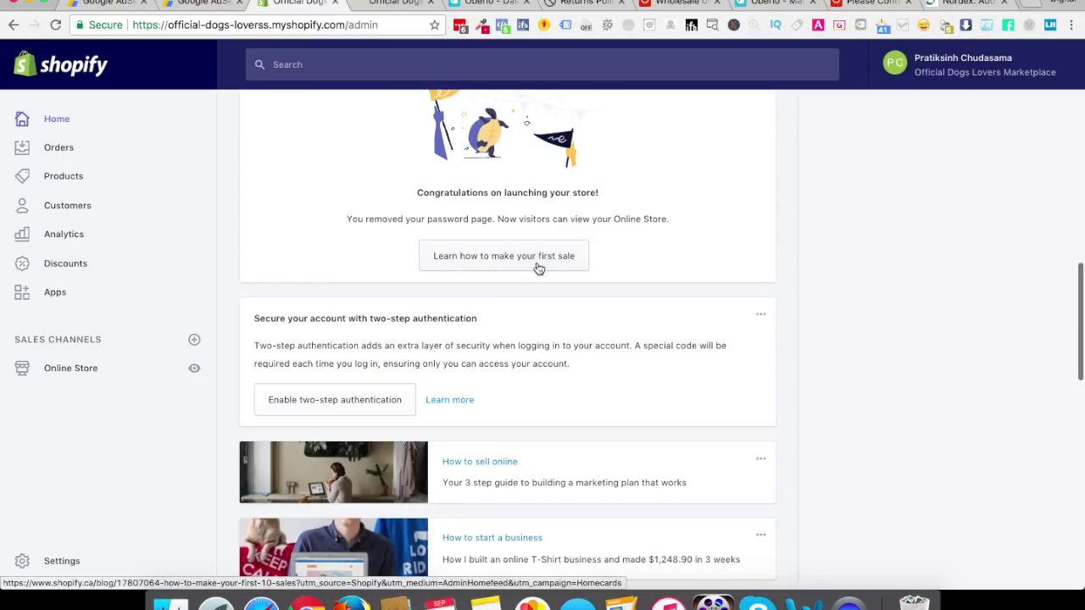
scroll(532, 417, "down", 4)
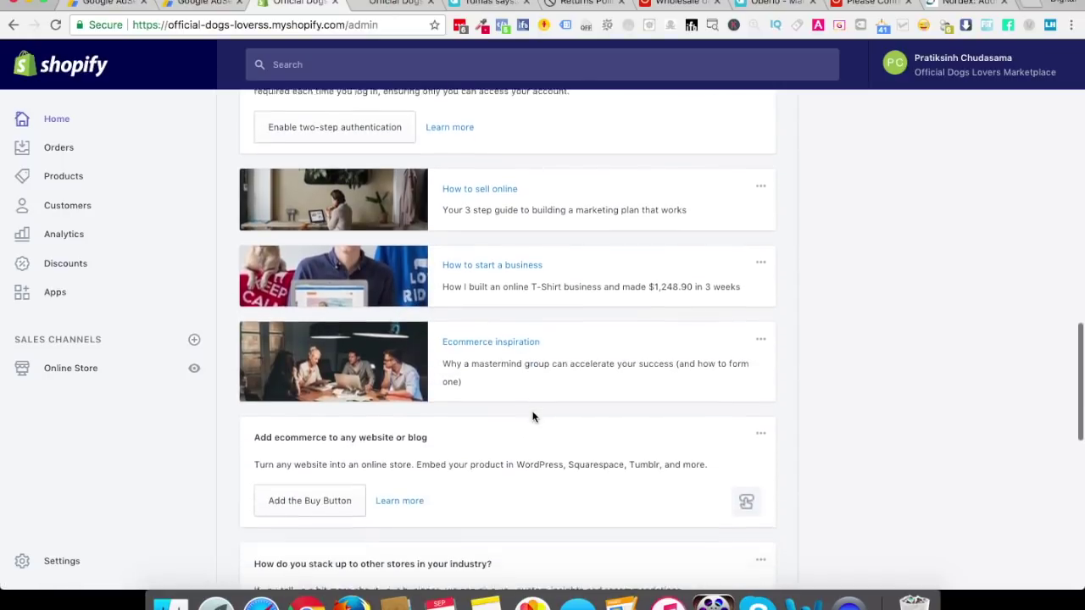
scroll(483, 445, "down", 4)
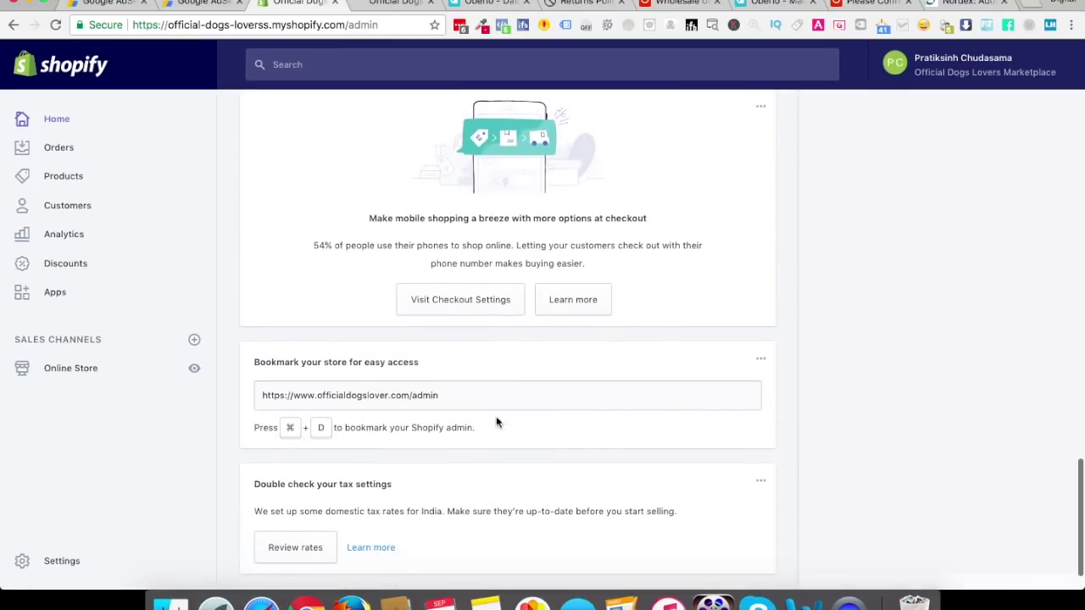
scroll(486, 434, "up", 15)
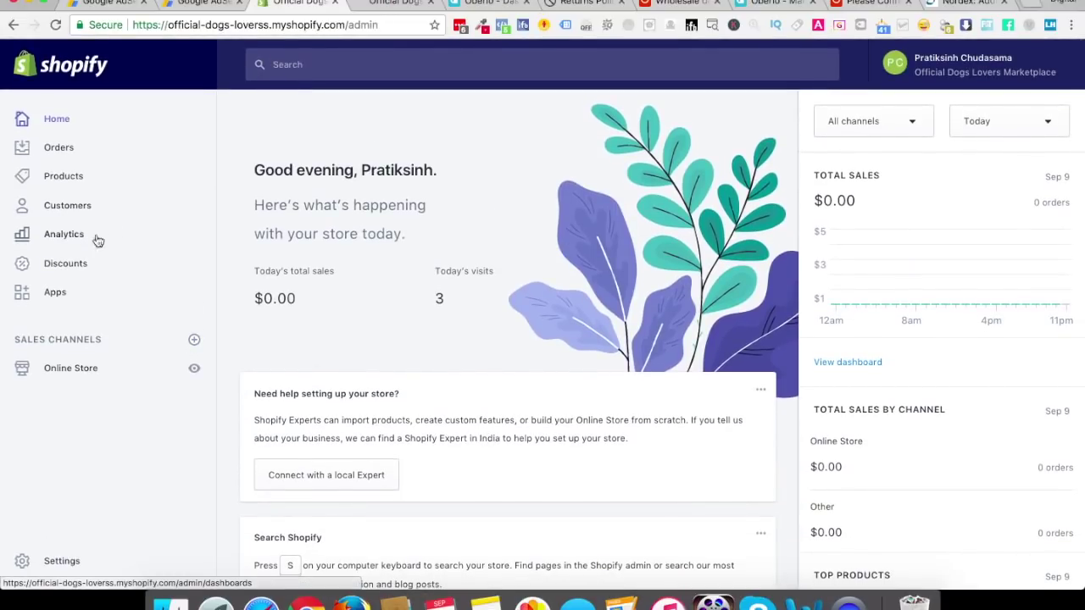
left_click(67, 156)
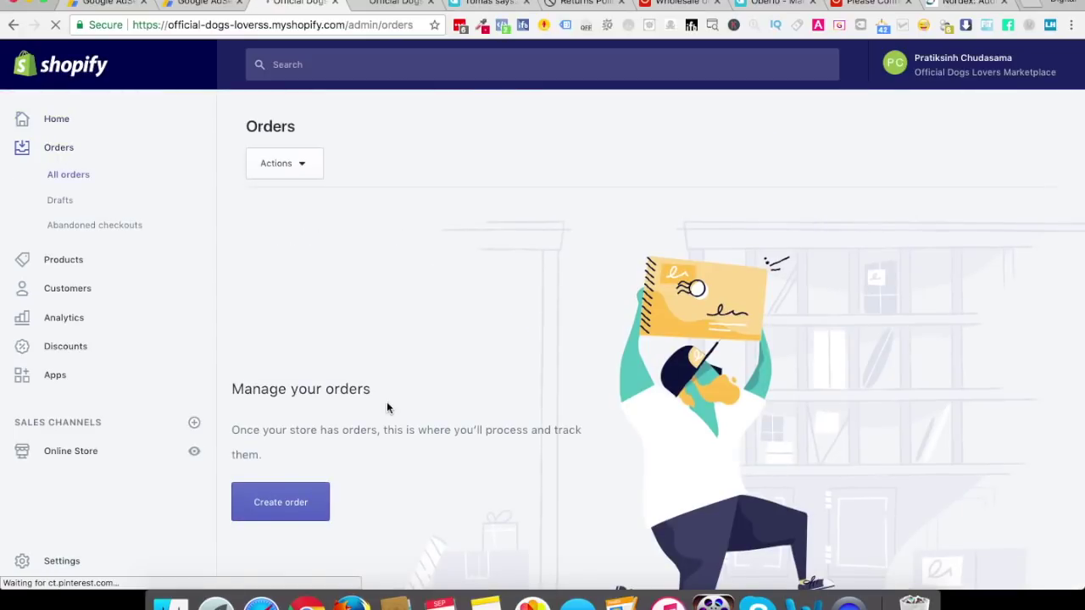
In another Chrome tab, search Google for 'how to test an order on shopify'
left_click(975, 3)
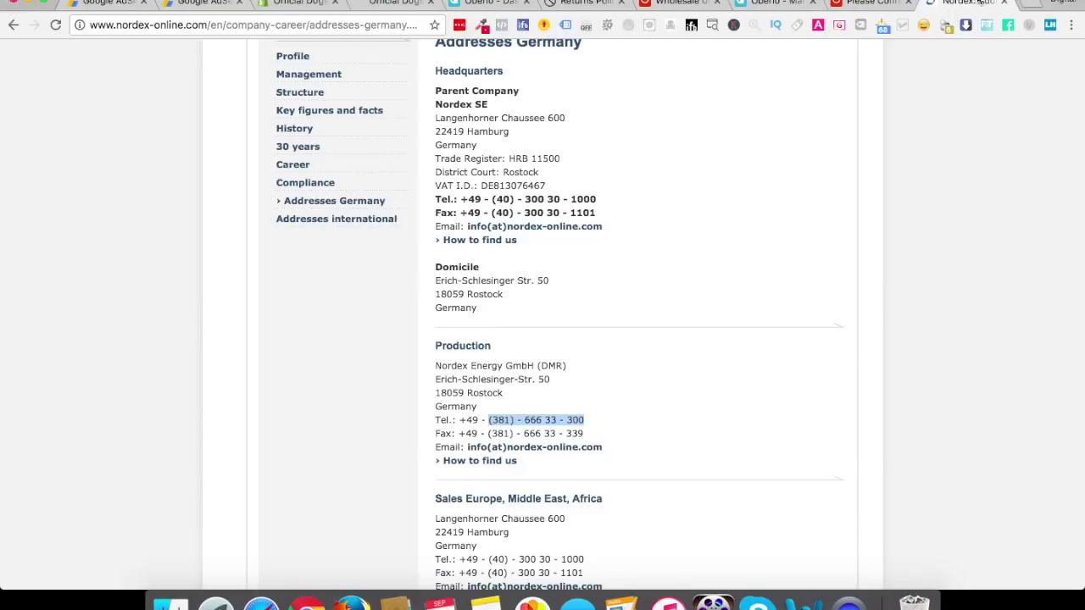
left_click(331, 26)
type("how t")
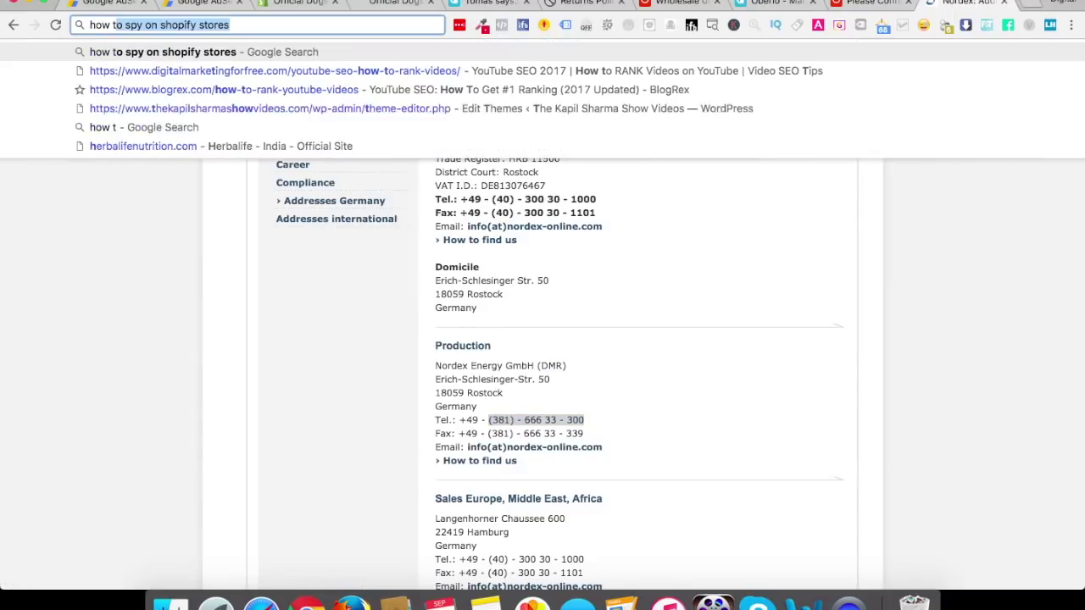
type("o test an order")
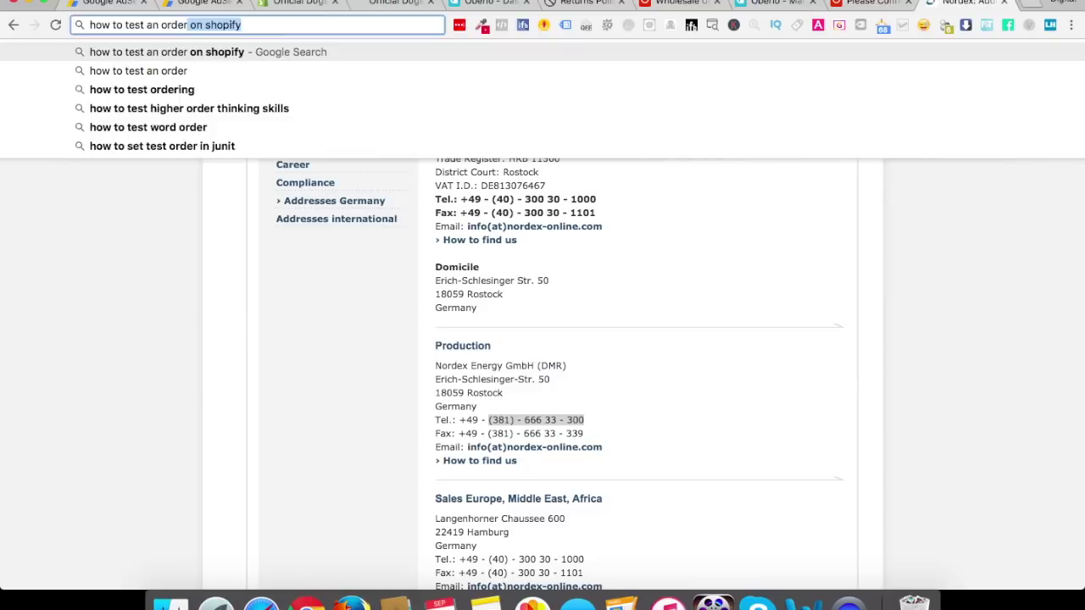
key("Return")
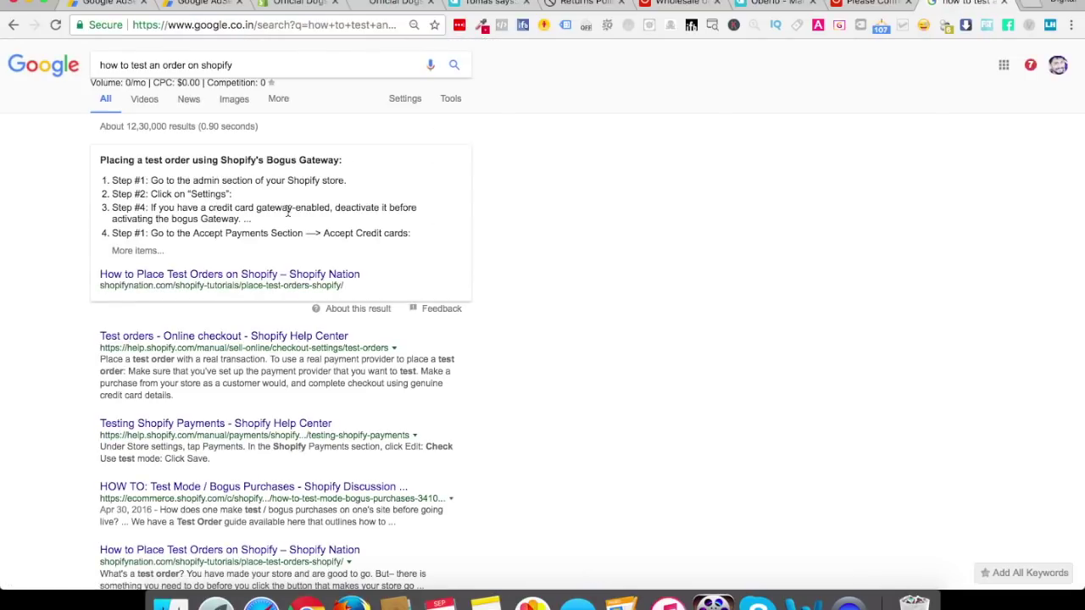
Open the Payments page in the Shopify admin settings
left_click(291, 5)
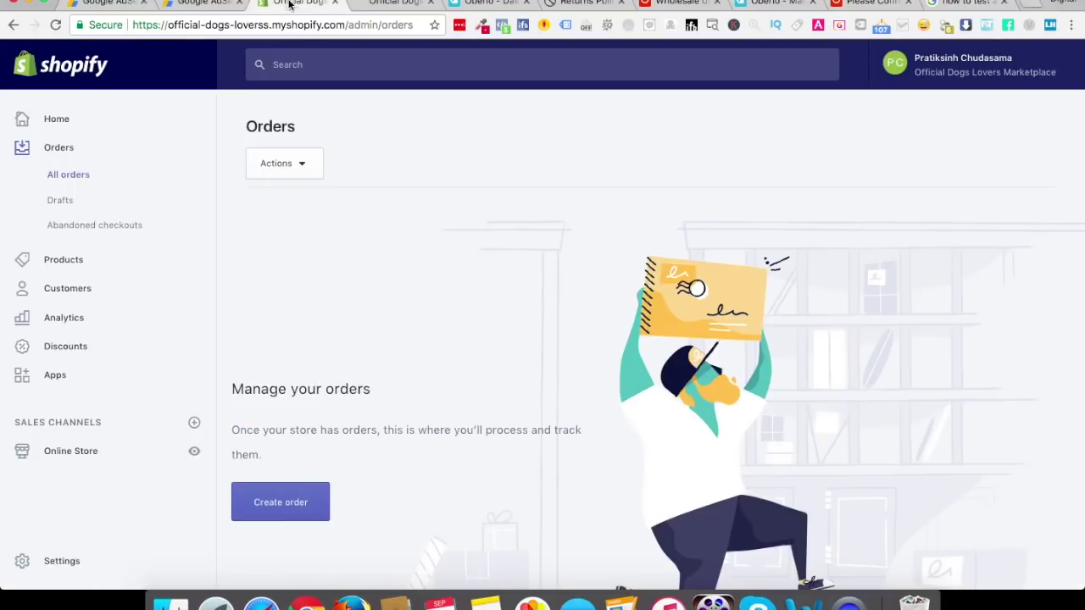
left_click(74, 568)
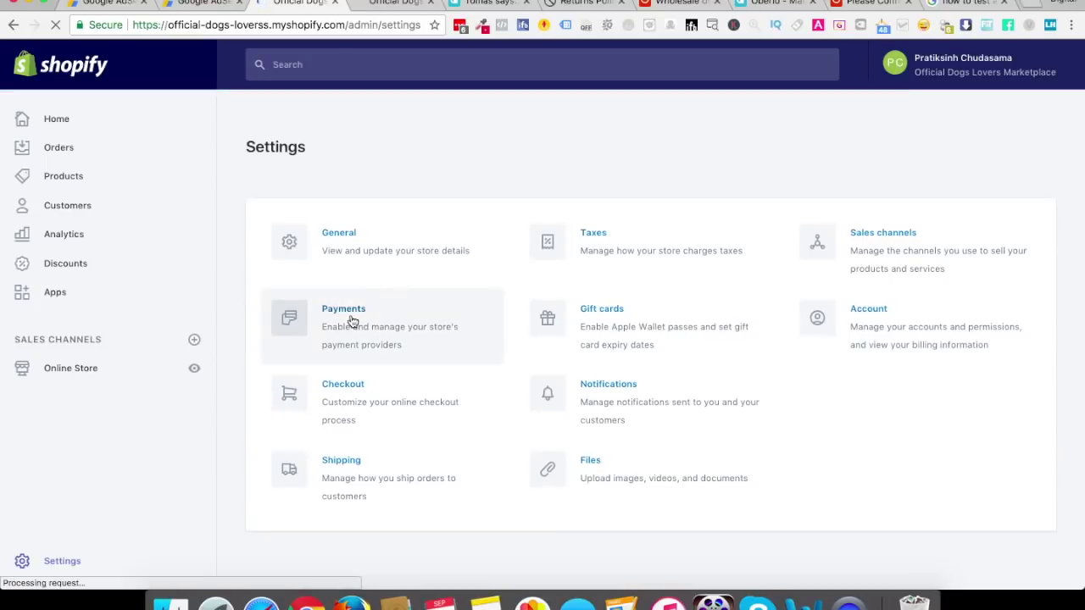
left_click(352, 321)
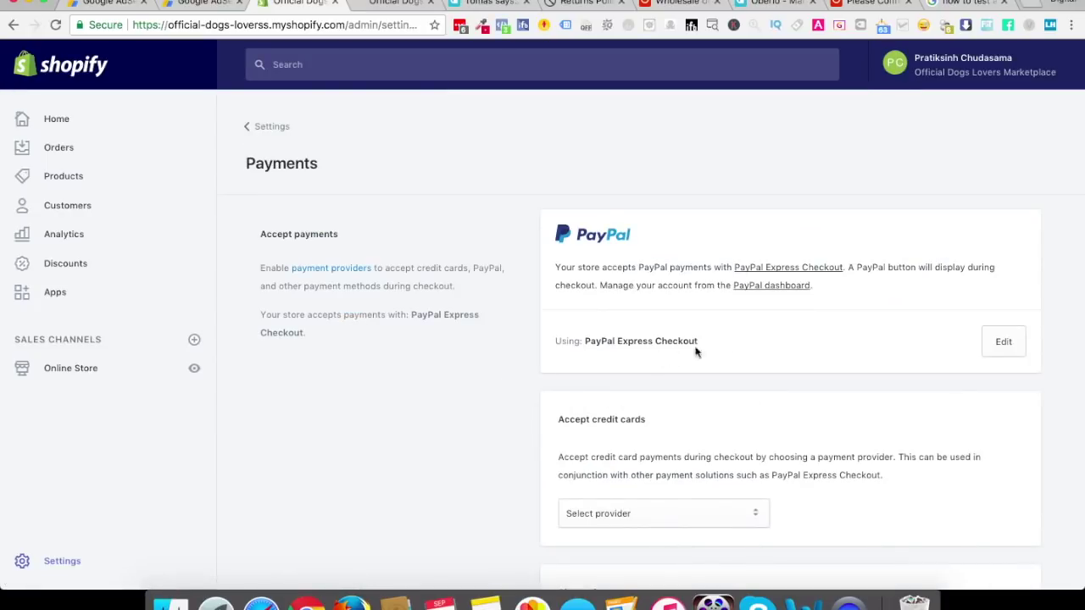
scroll(750, 353, "down", 5)
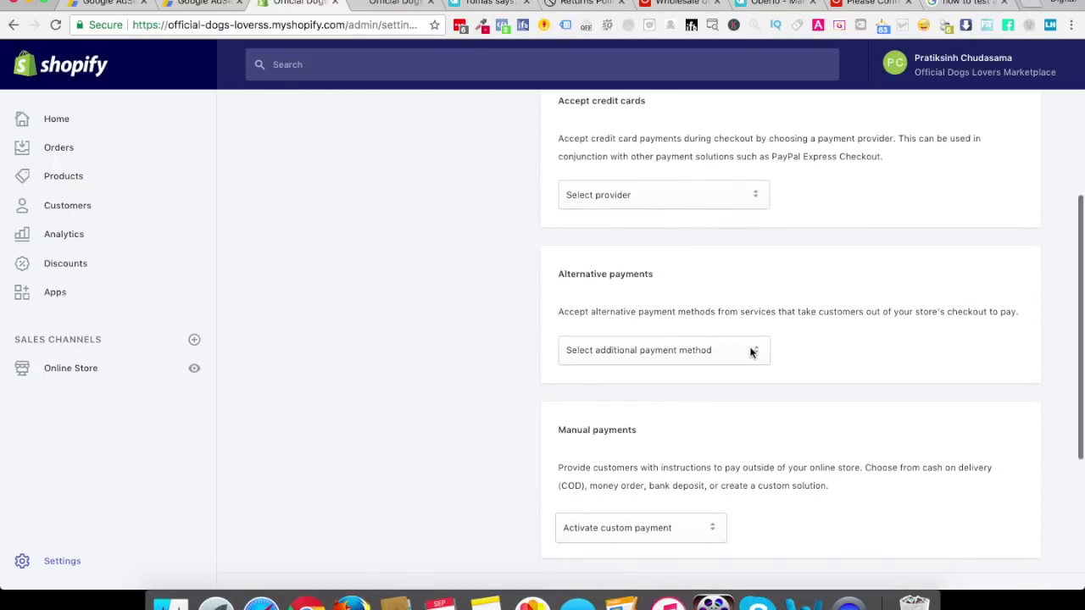
scroll(746, 407, "down", 4)
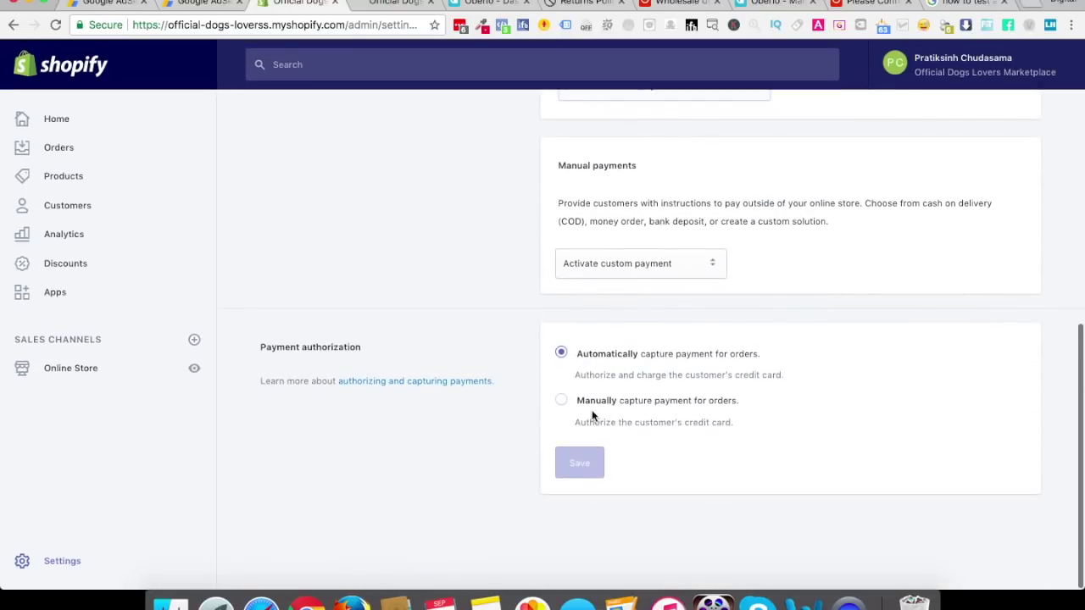
scroll(646, 413, "up", 10)
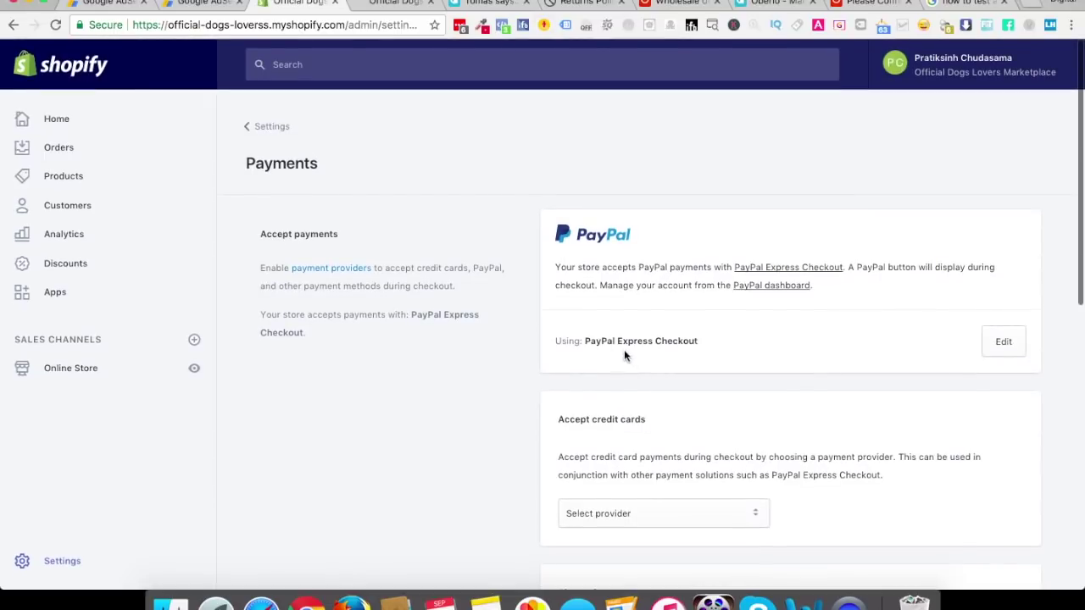
scroll(732, 467, "down", 1)
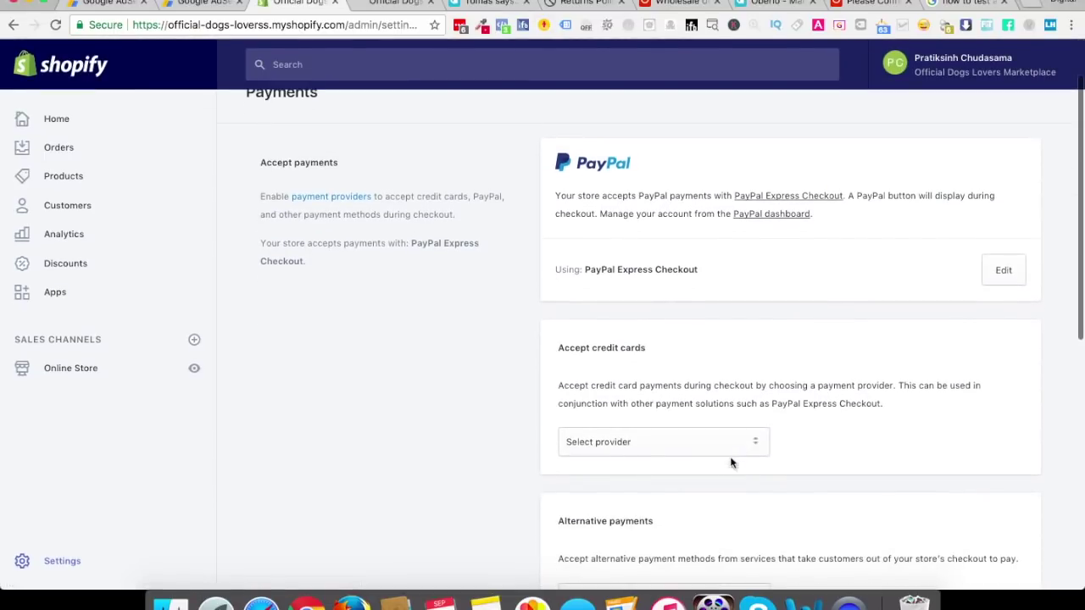
Choose '(for testing) Bogus Gateway' as the credit card provider, activate it, and return to Settings
left_click(727, 438)
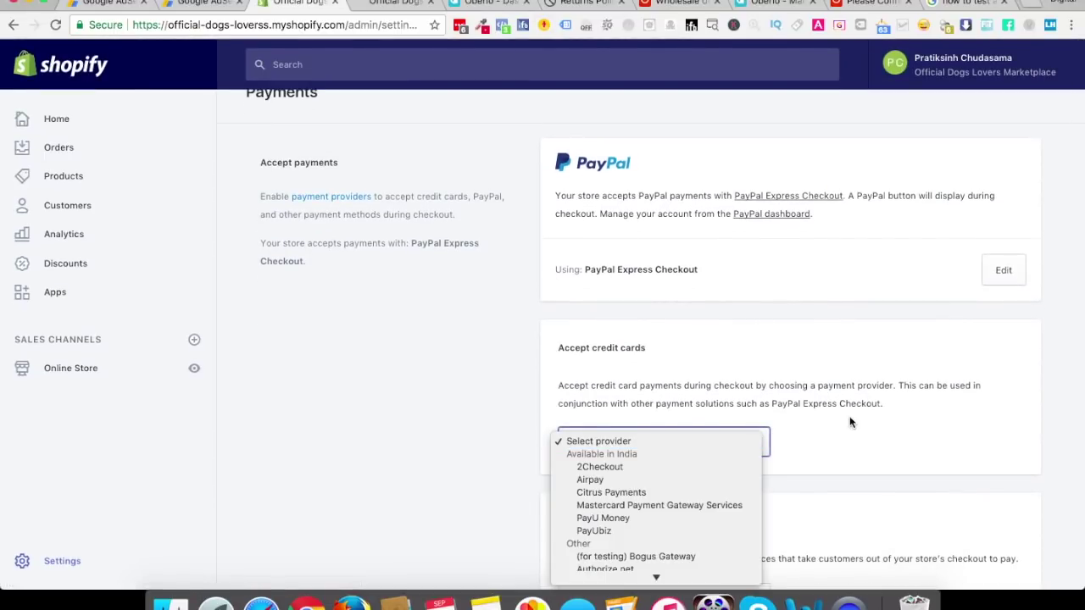
scroll(681, 512, "down", 2)
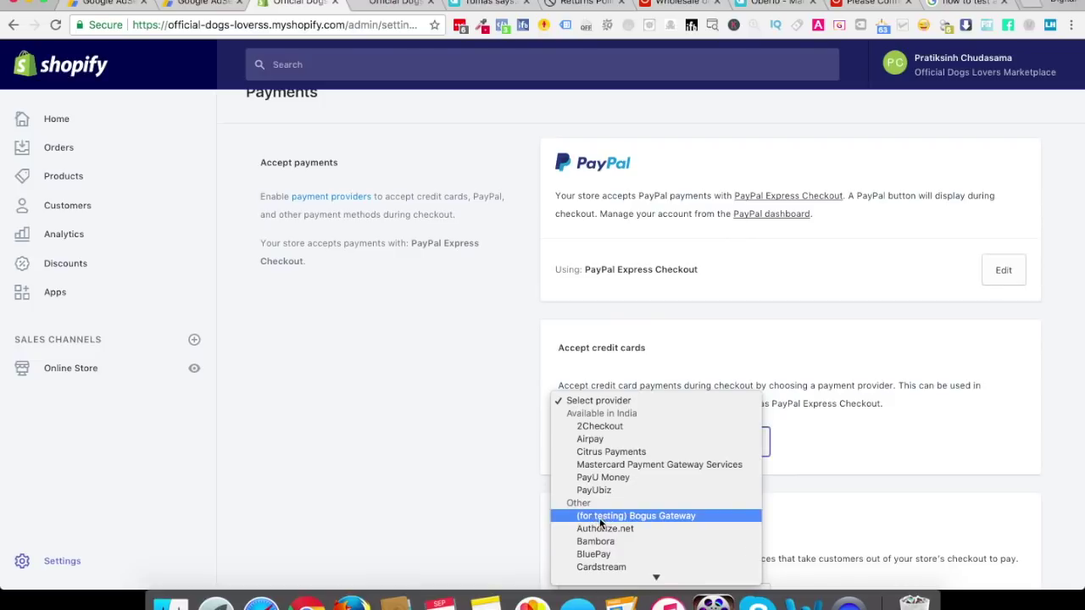
left_click(647, 523)
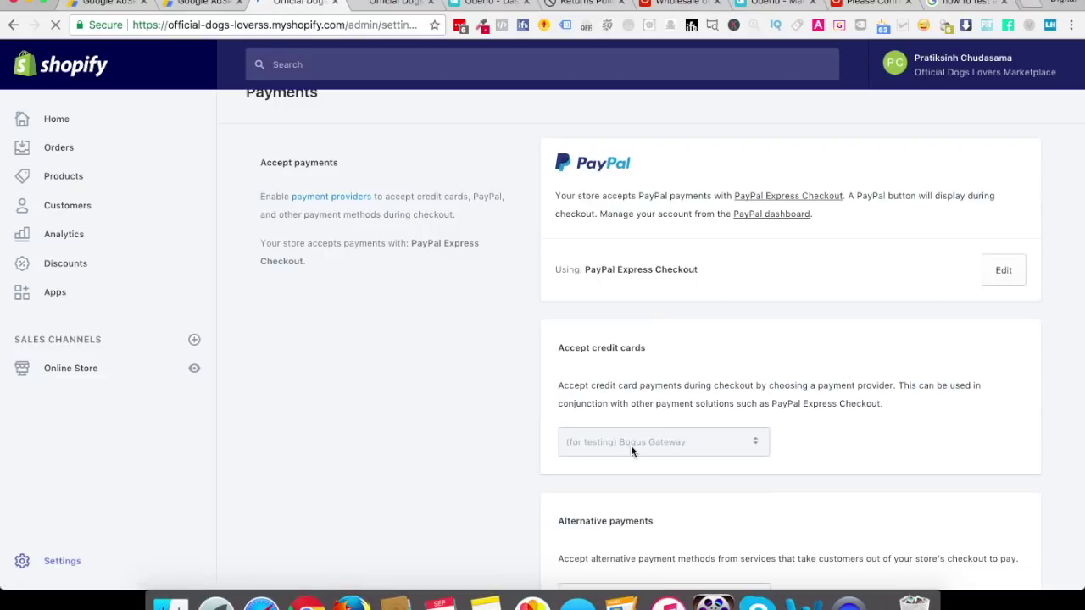
scroll(478, 450, "down", 3)
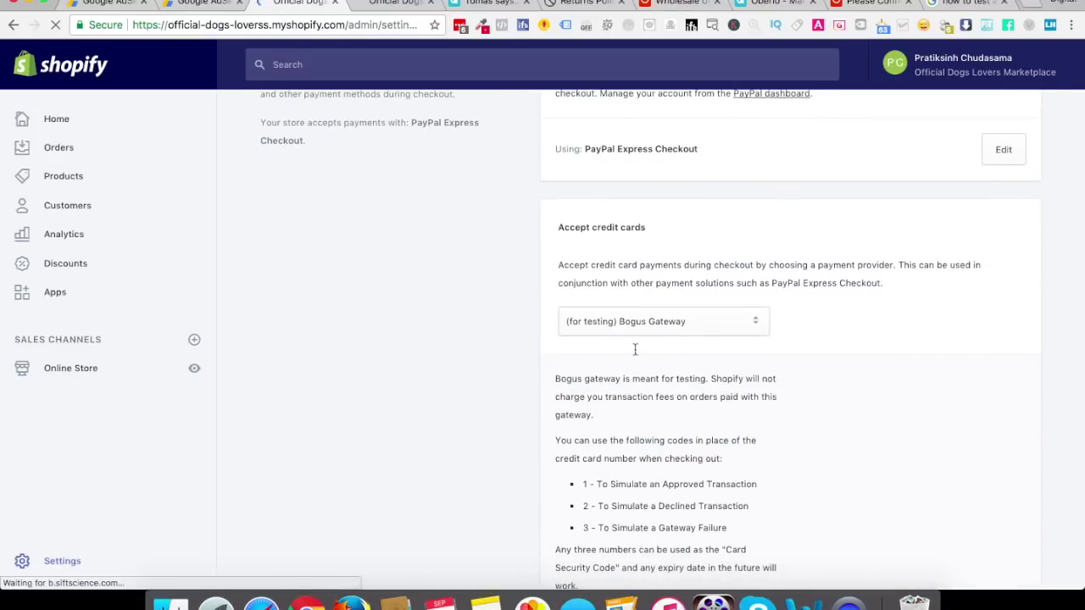
scroll(634, 458, "down", 3)
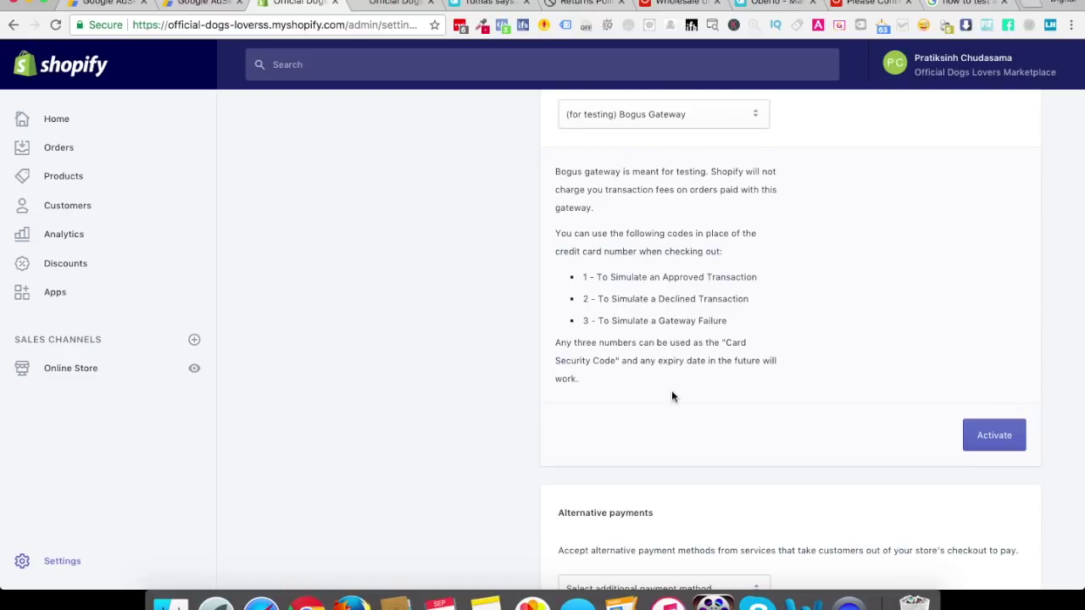
left_click(986, 441)
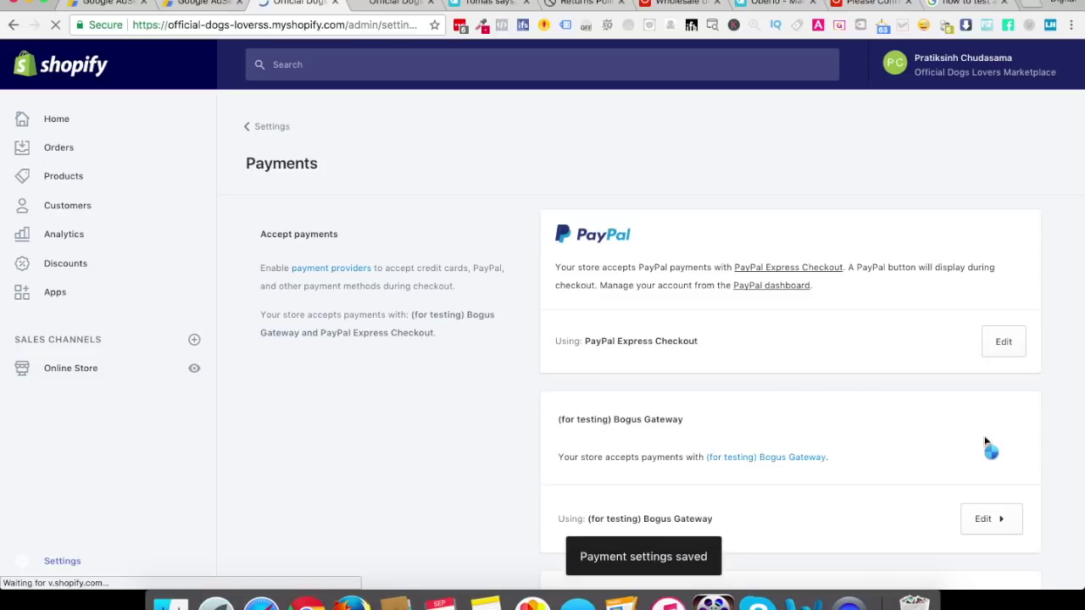
scroll(984, 442, "down", 1)
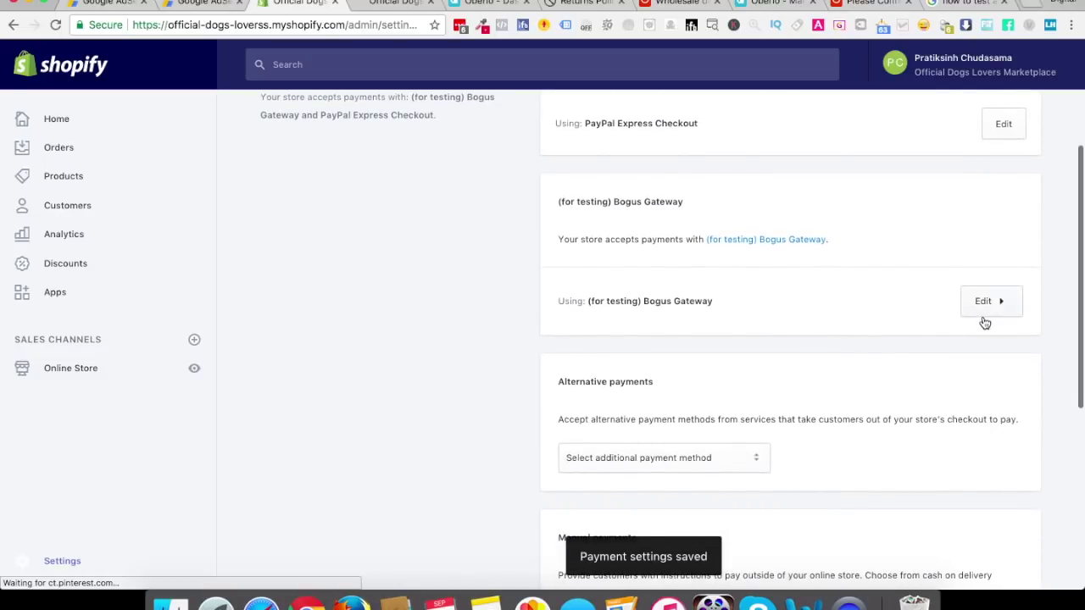
left_click(66, 561)
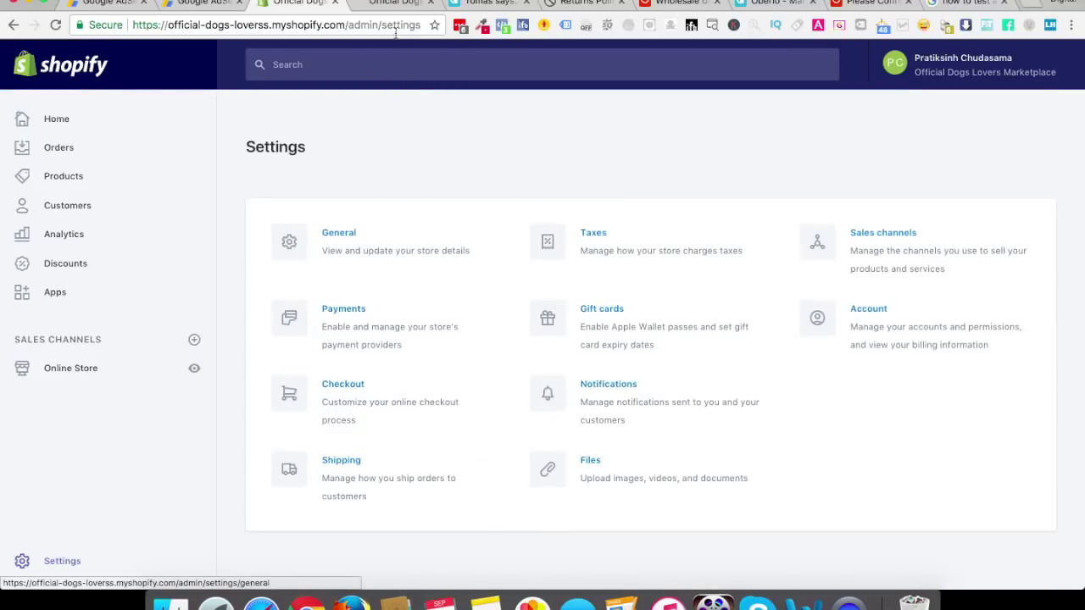
Go back from checkout to the cart and remove the rose gold paw print necklace
left_click(383, 4)
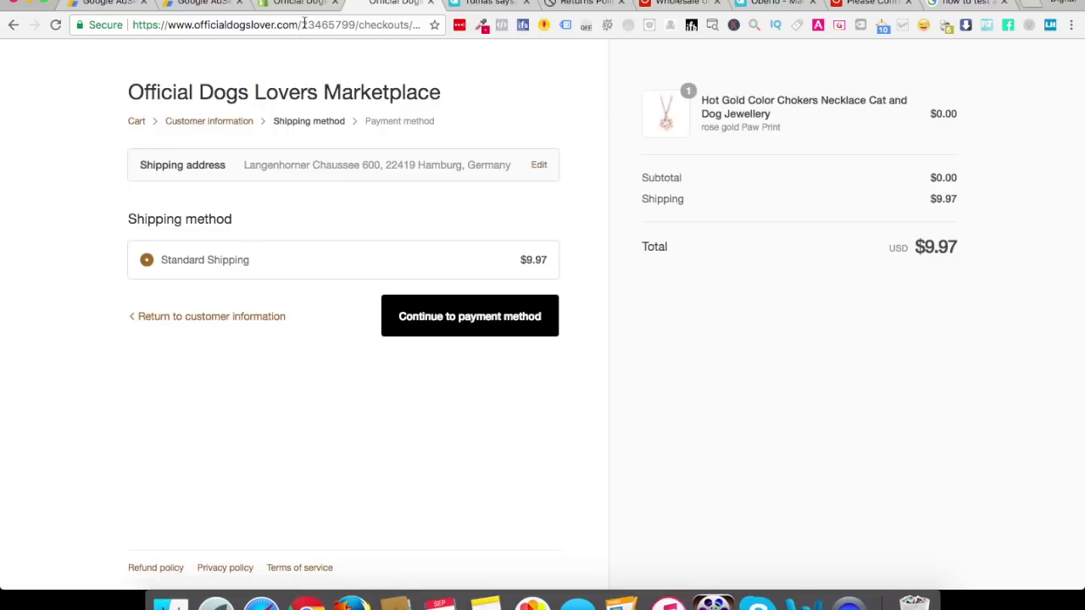
left_click(535, 166)
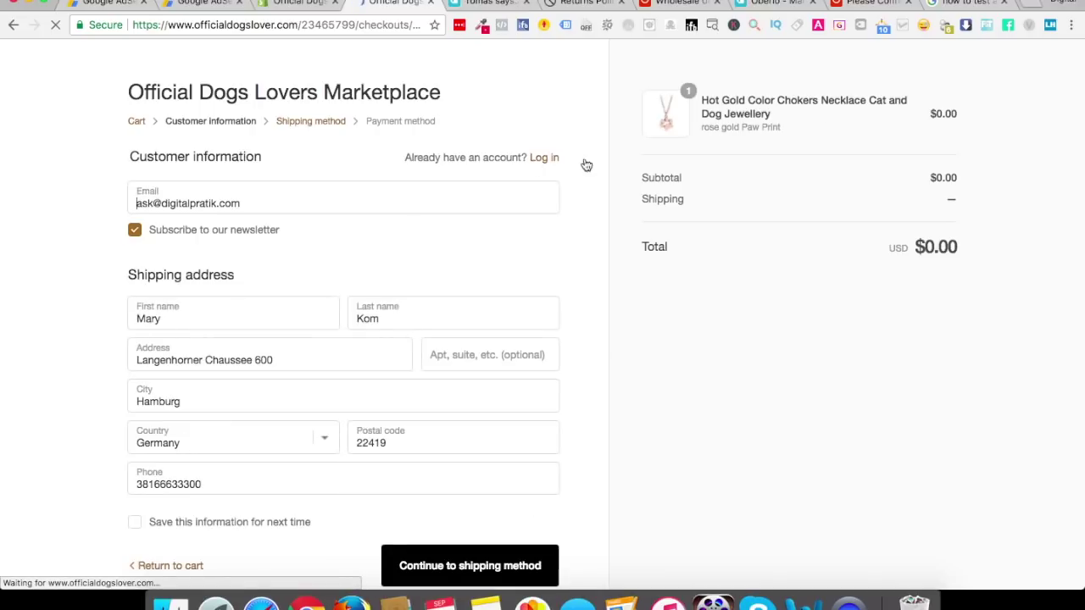
scroll(828, 250, "down", 2)
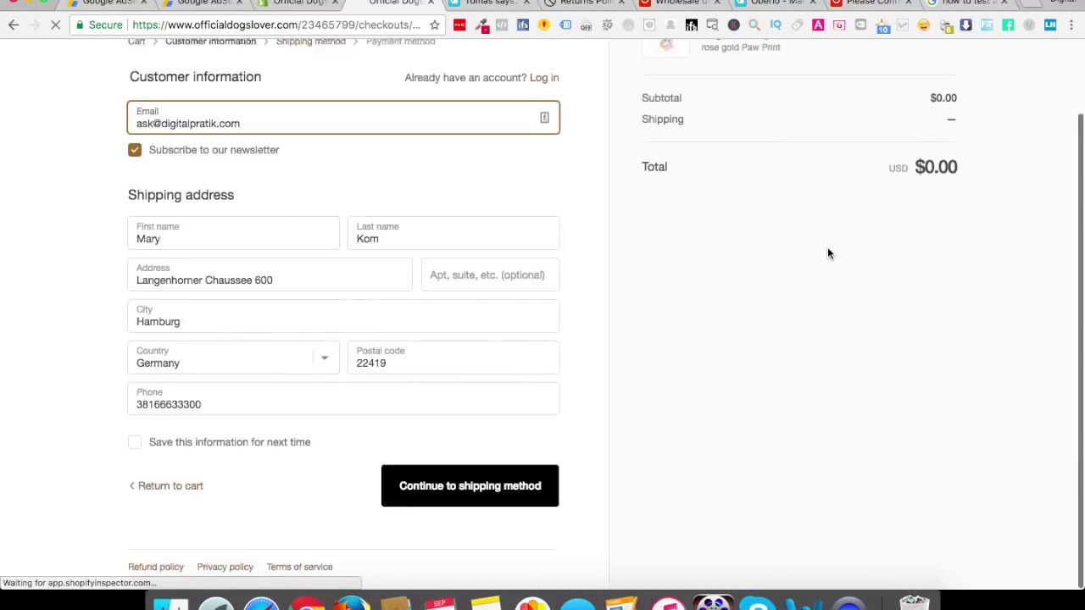
left_click(165, 487)
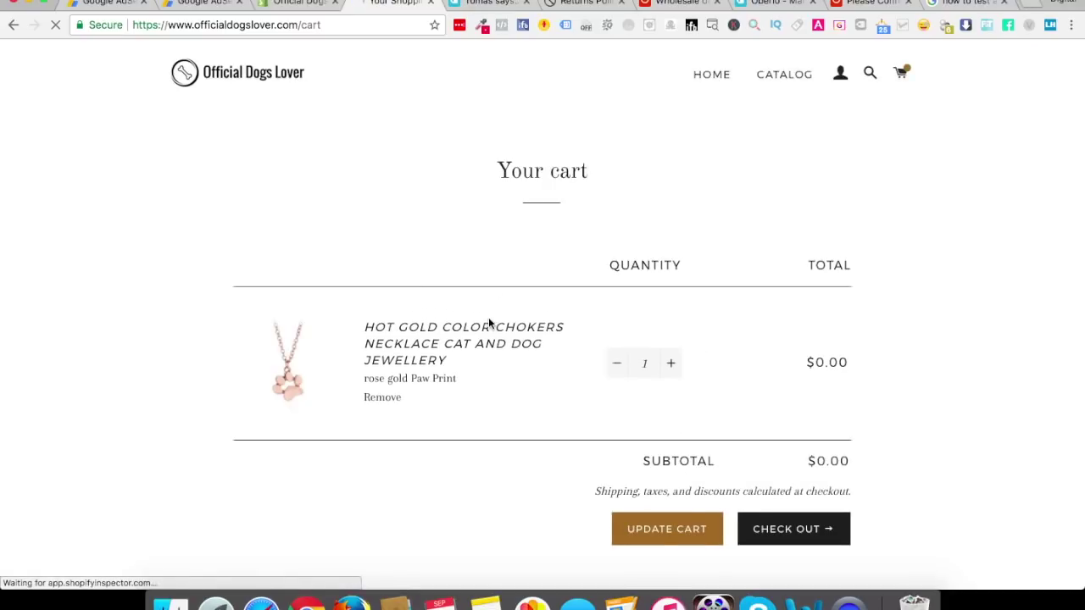
left_click(375, 407)
Add the gold elephant necklace from the homepage and check out to the shipping method step
left_click(713, 79)
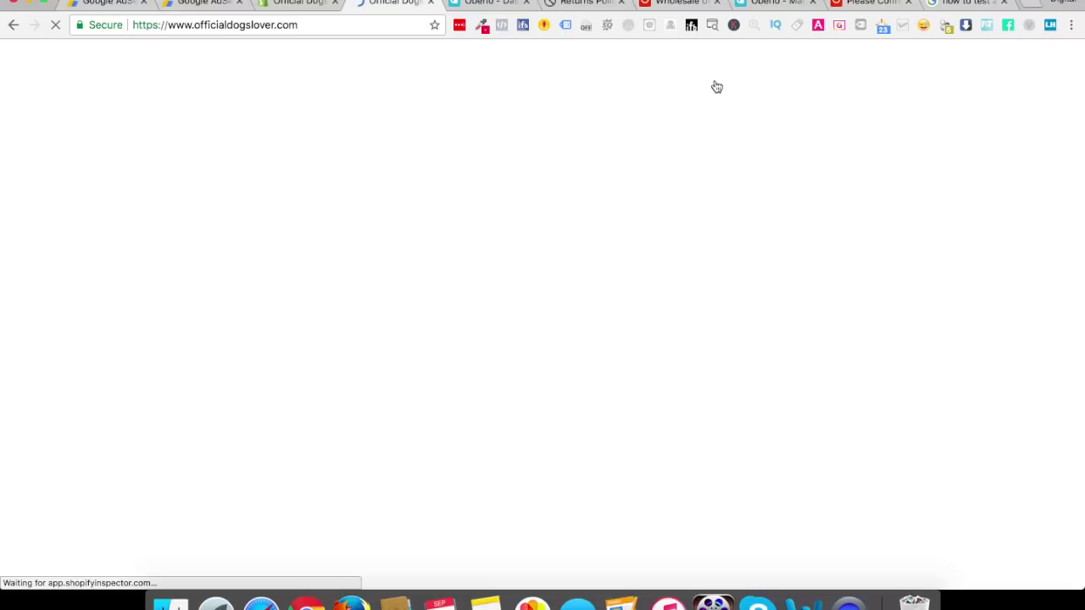
scroll(607, 382, "down", 15)
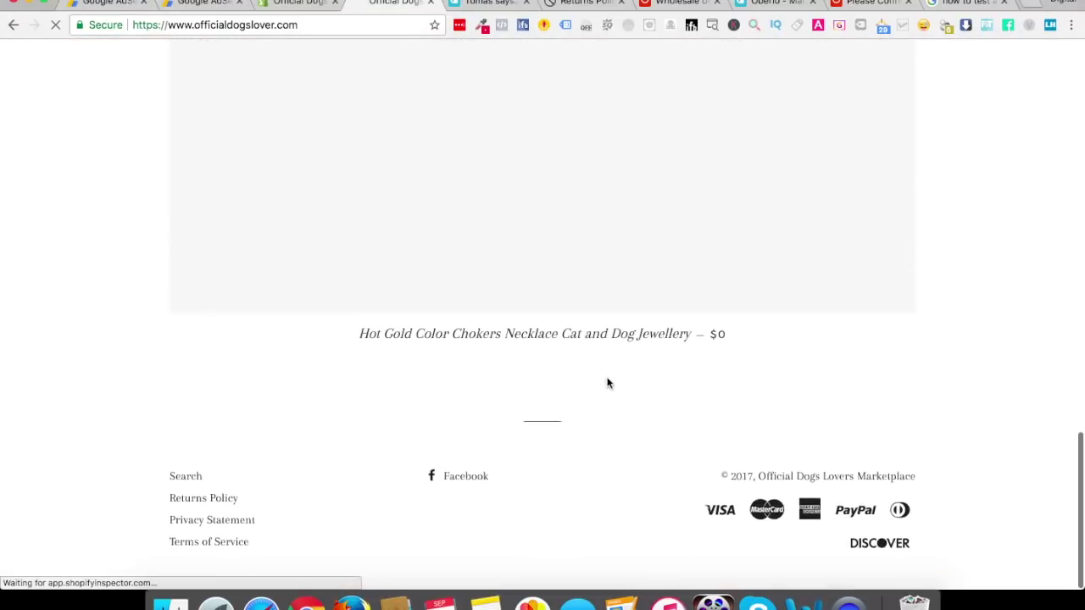
scroll(605, 381, "up", 5)
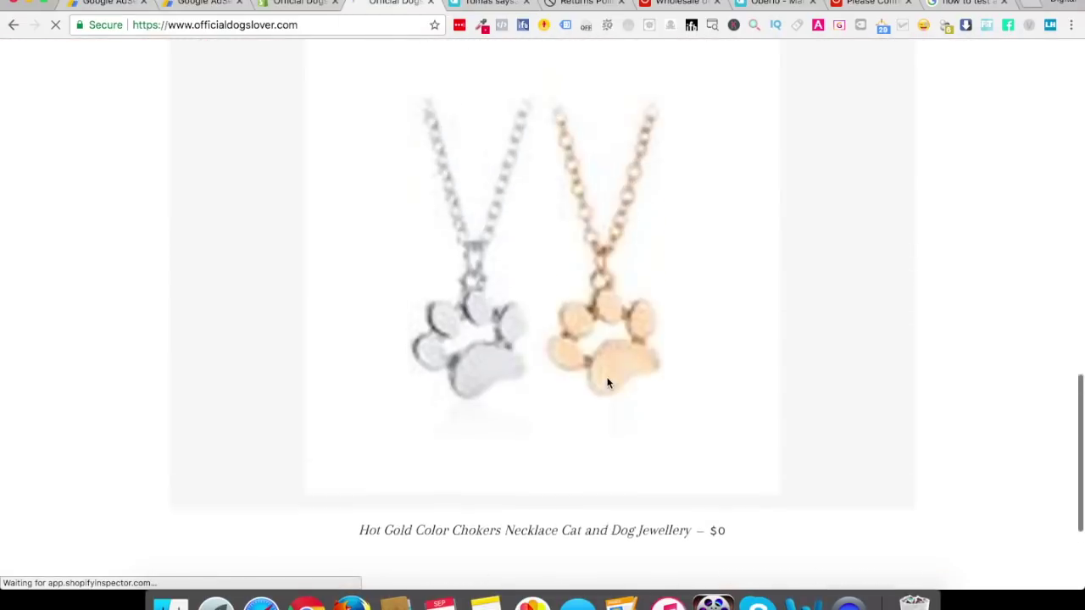
left_click(484, 362)
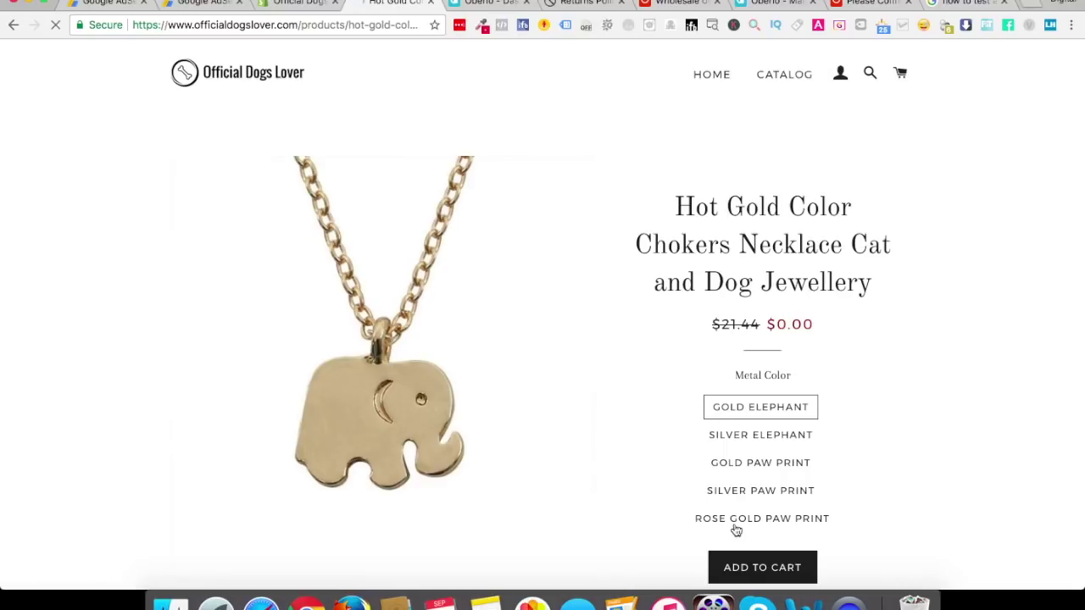
scroll(734, 525, "down", 3)
left_click(761, 440)
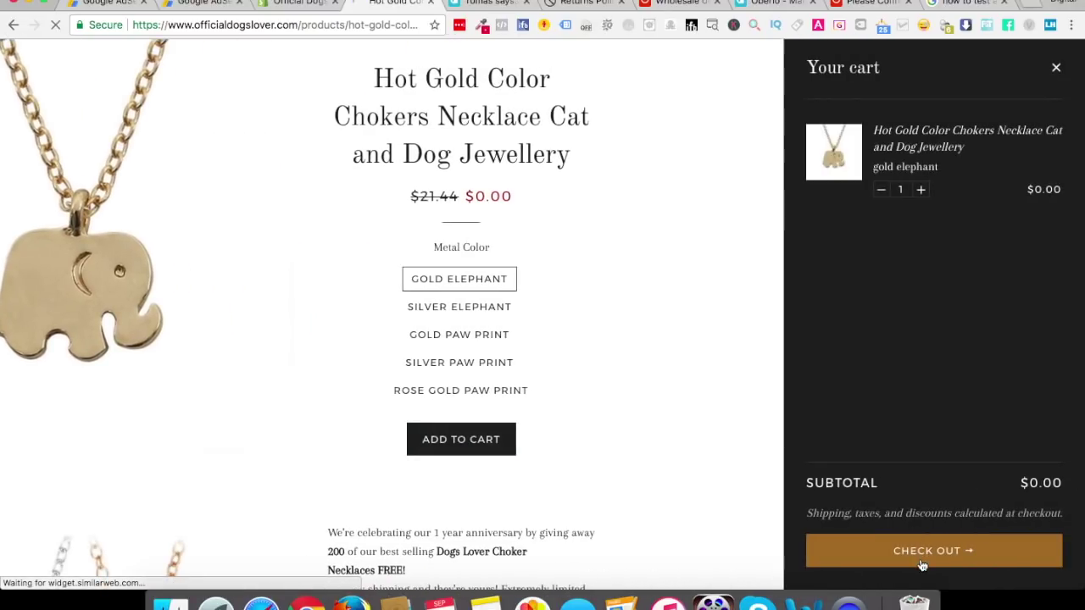
left_click(922, 560)
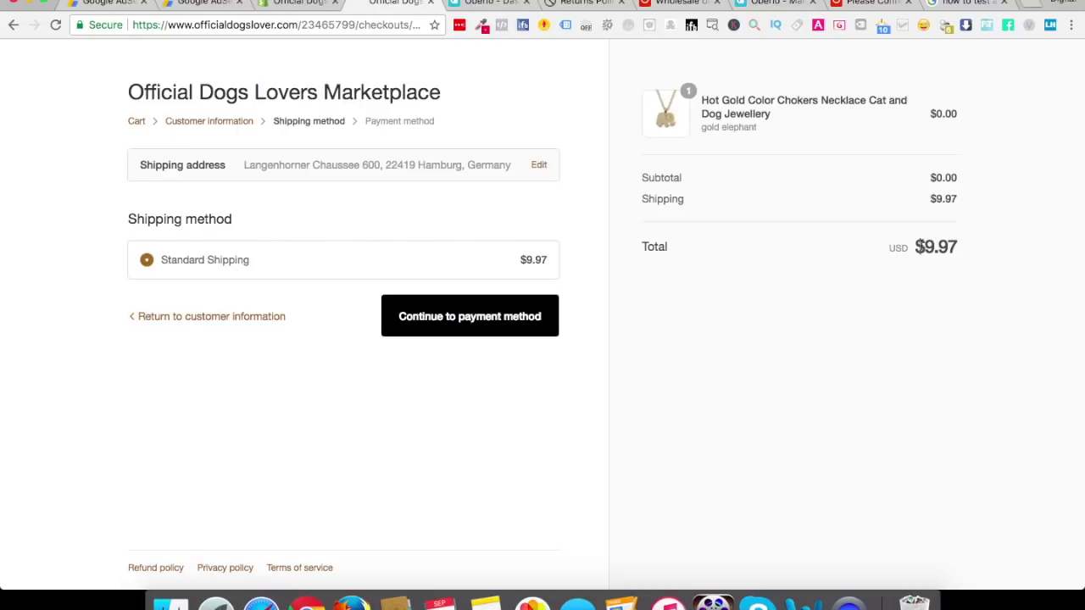
left_click_drag(924, 241, 977, 253)
Look up the Bogus Gateway's test card codes in the admin Payments settings
left_click(767, 265)
left_click_drag(915, 243, 961, 245)
left_click(892, 304)
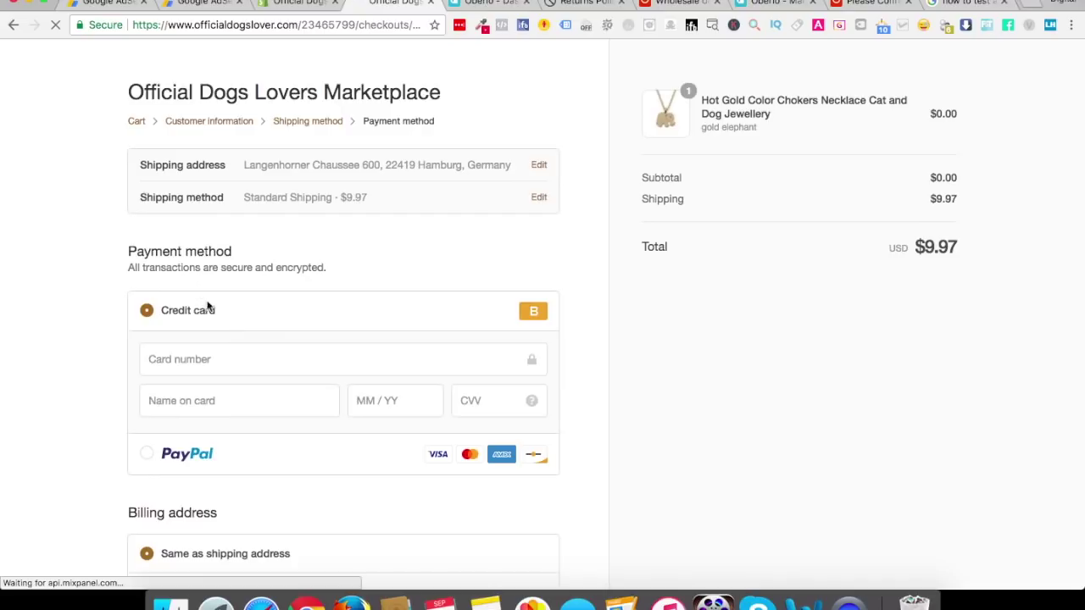
scroll(220, 395, "down", 2)
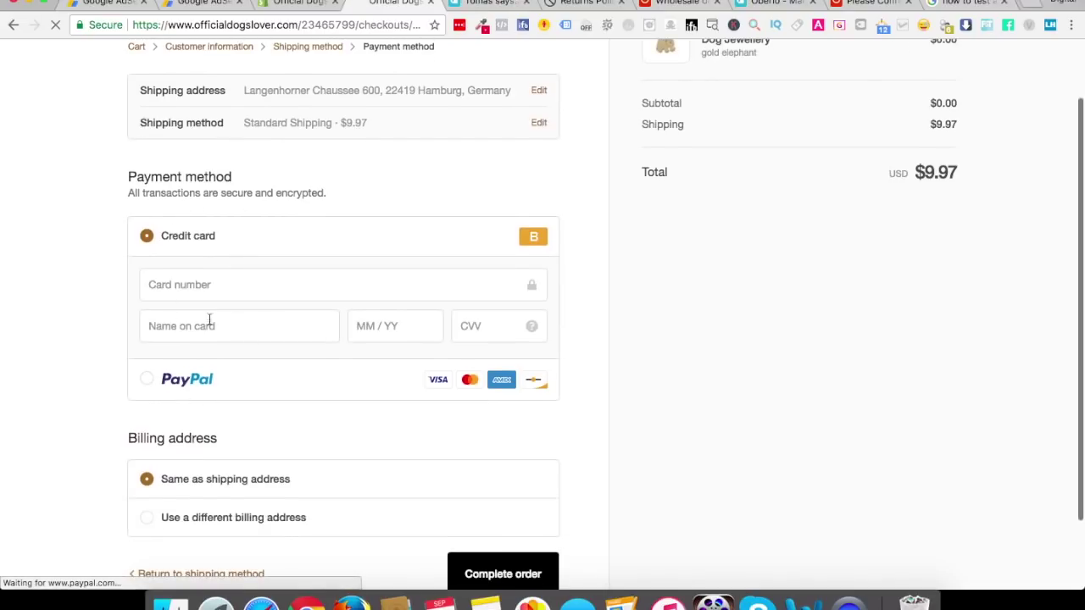
left_click(205, 285)
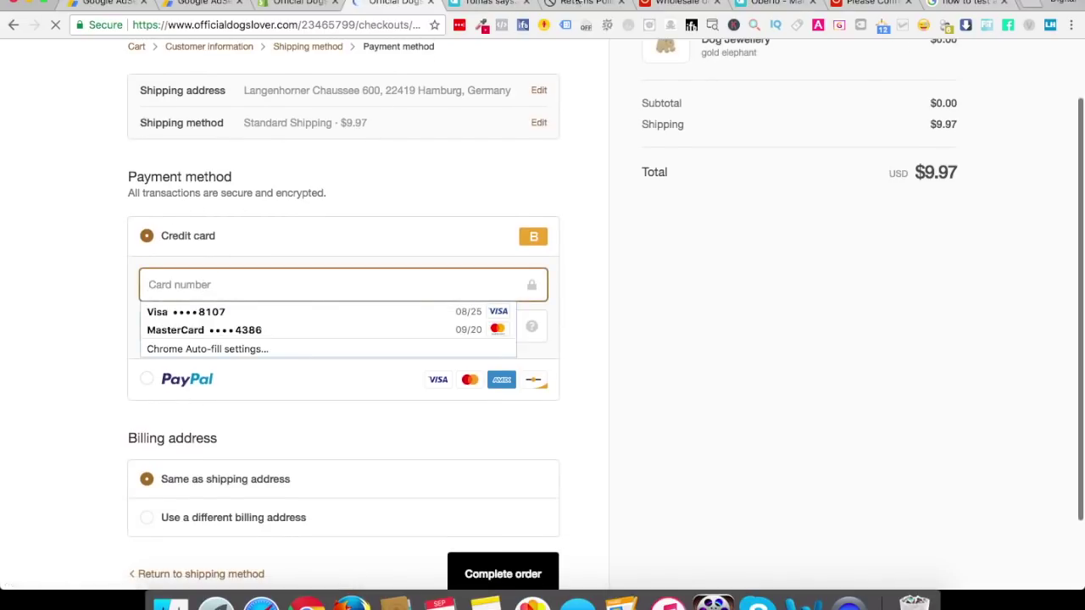
left_click(297, 4)
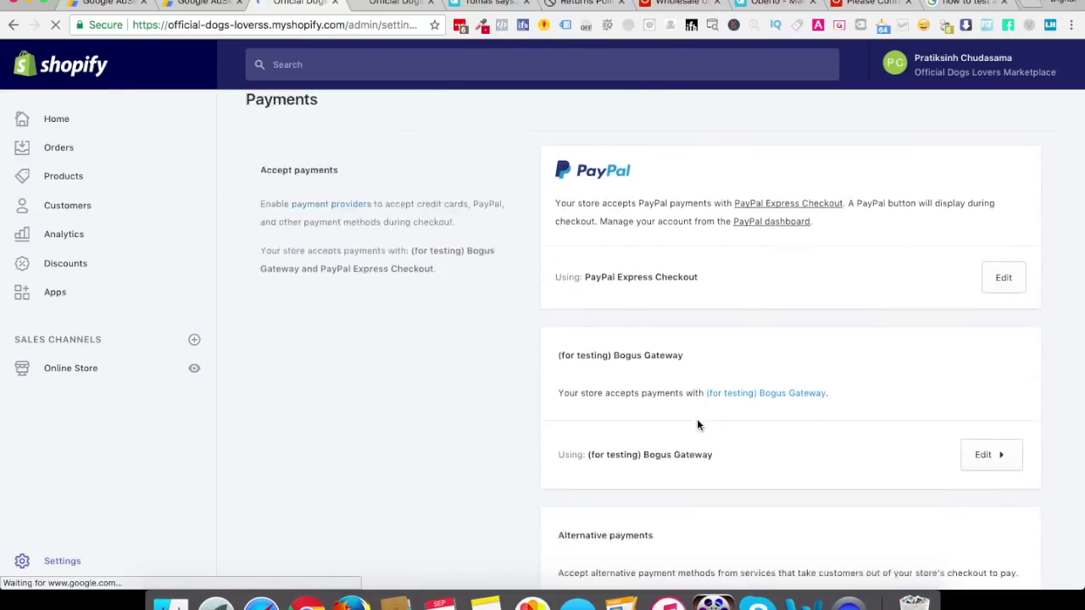
scroll(696, 424, "down", 2)
left_click(981, 395)
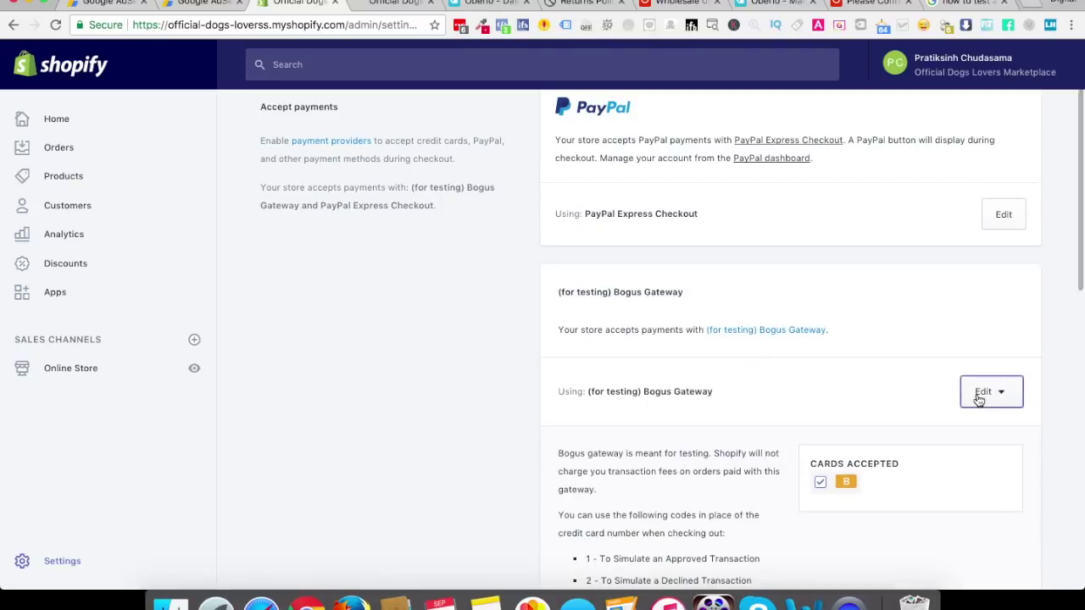
scroll(839, 453, "down", 5)
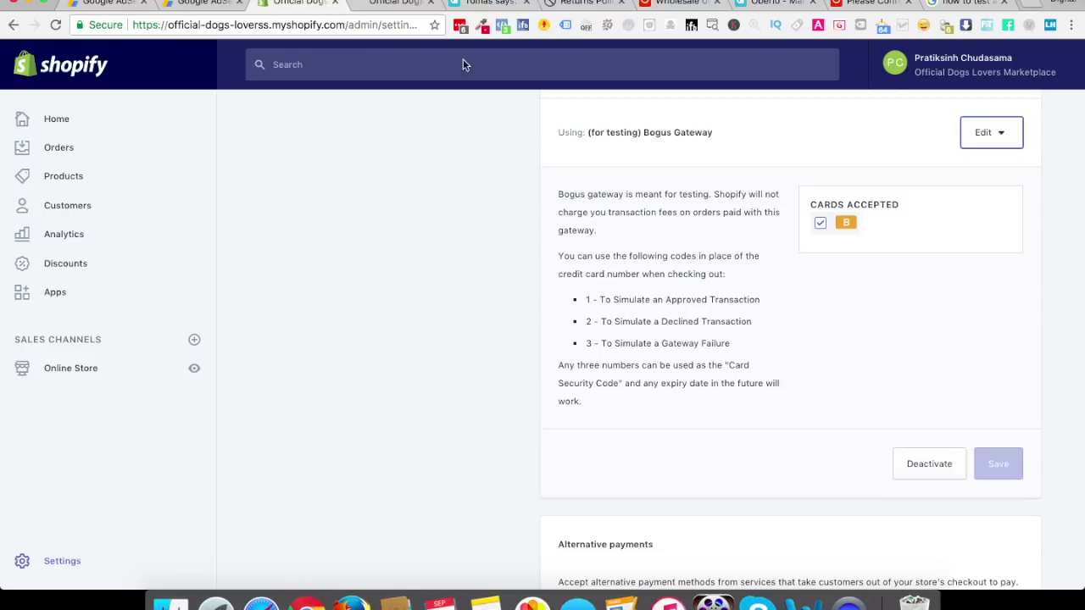
Pay with test card number 1 and the remaining card details, then complete the order
left_click(394, 5)
type("1")
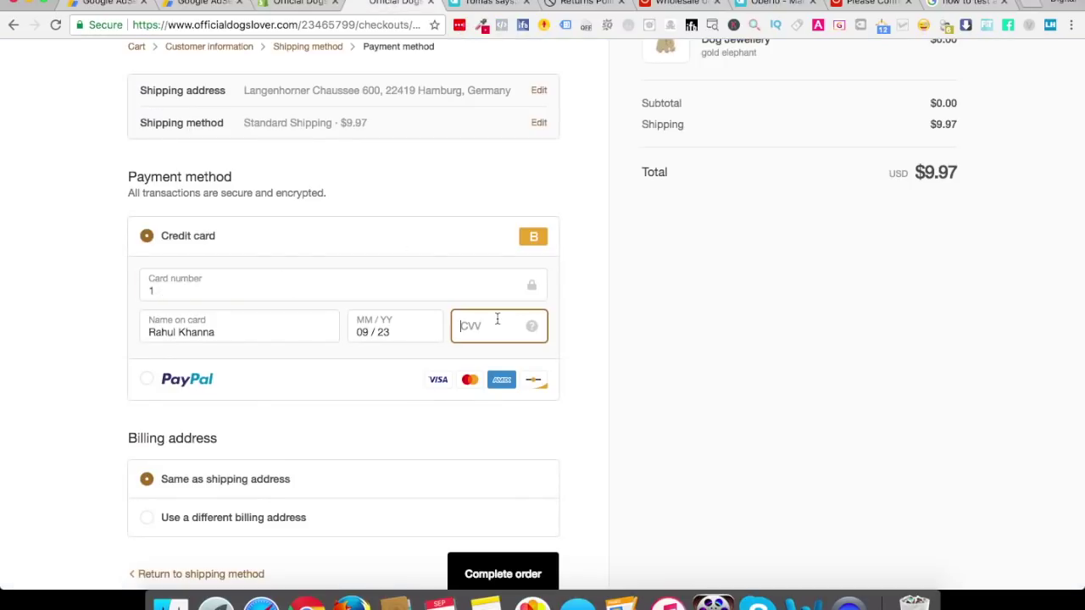
type("234")
left_click(60, 394)
scroll(60, 393, "down", 2)
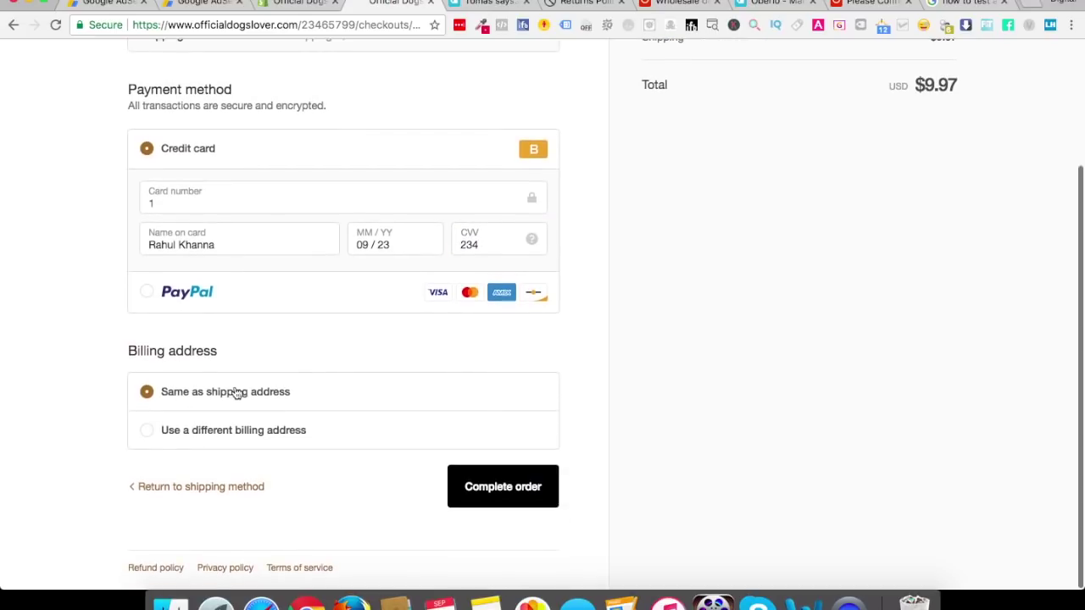
left_click(512, 491)
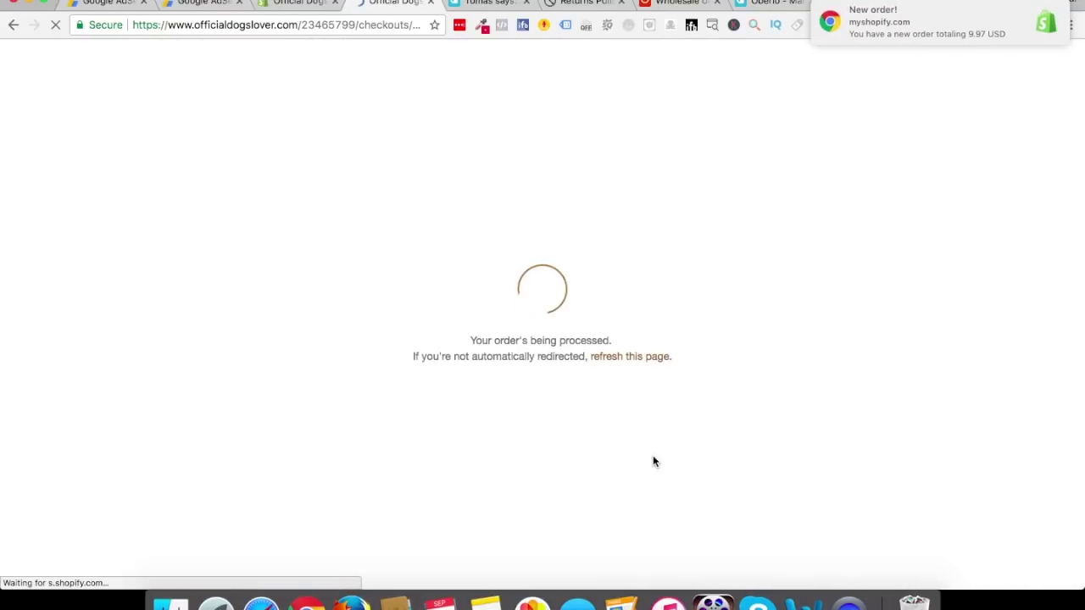
Review order #1001's confirmation for the gold elephant necklace at USD $9.97, then return to Payments settings
mouse_move(891, 32)
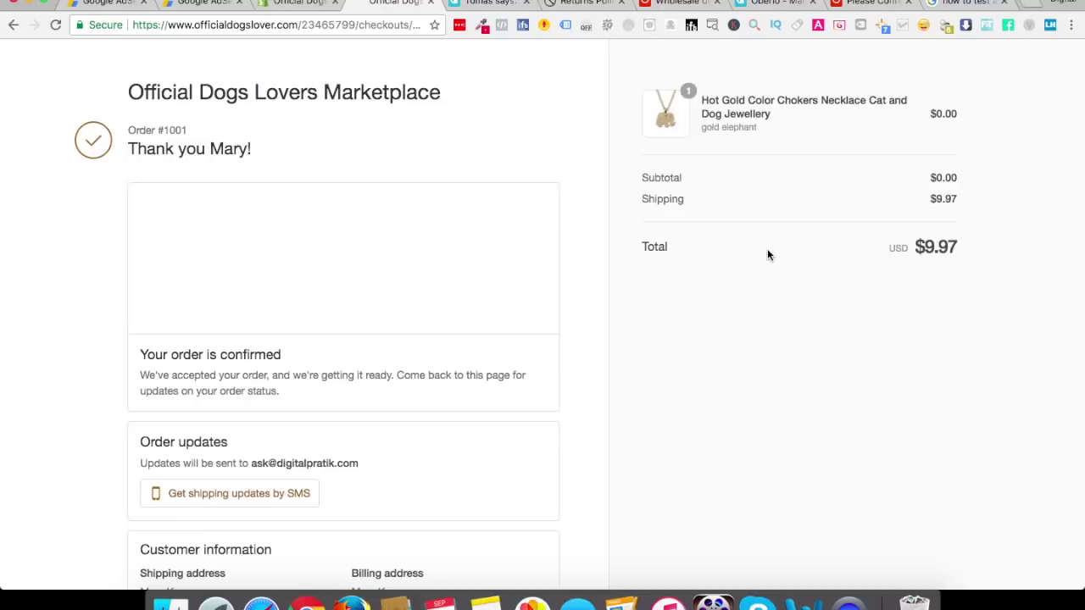
scroll(767, 248, "down", 5)
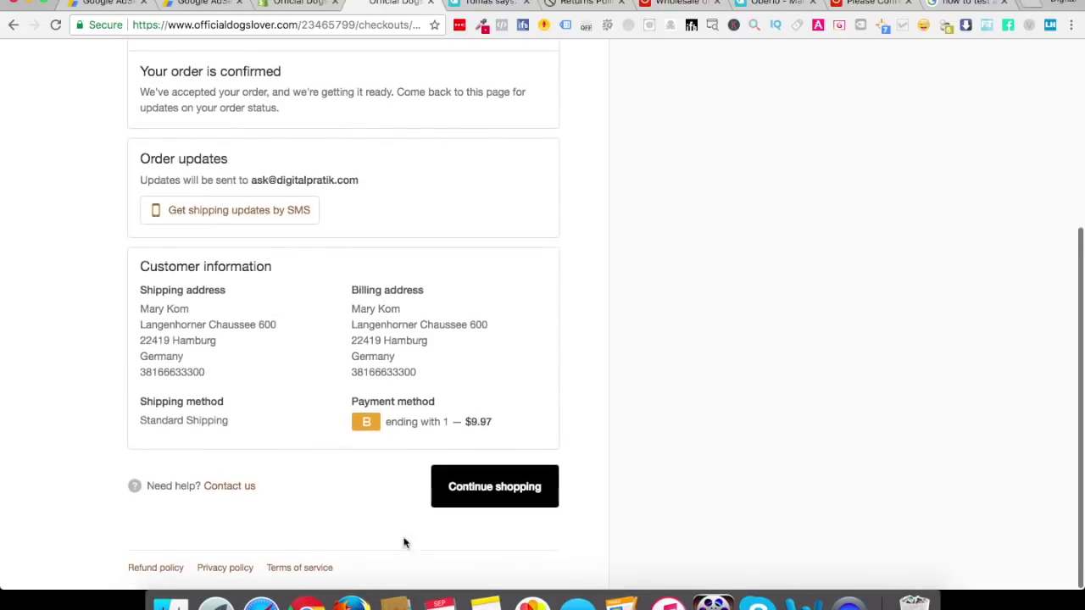
scroll(484, 472, "up", 5)
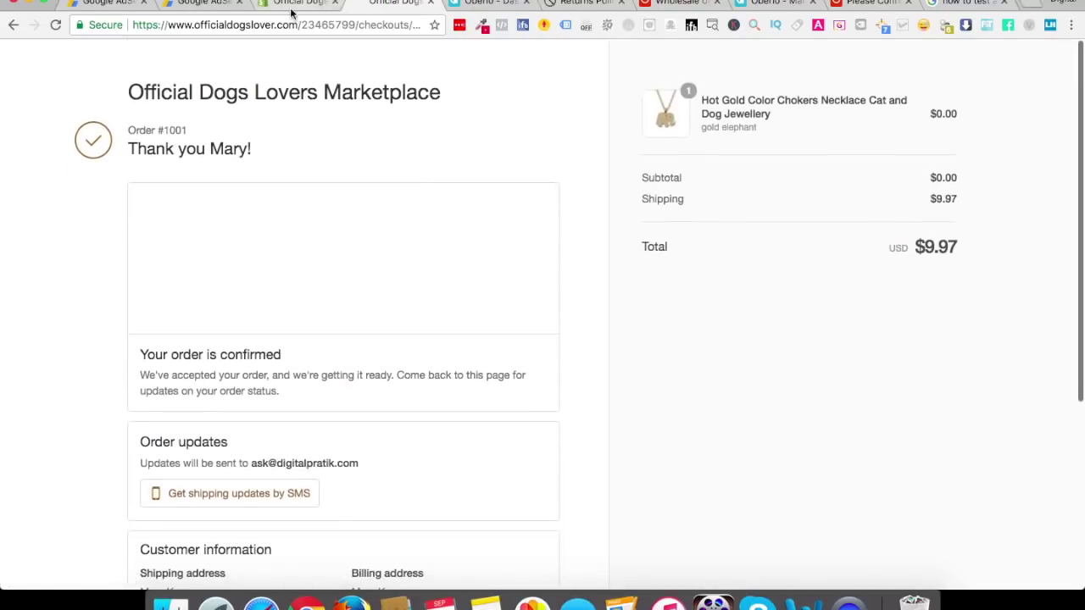
left_click(292, 4)
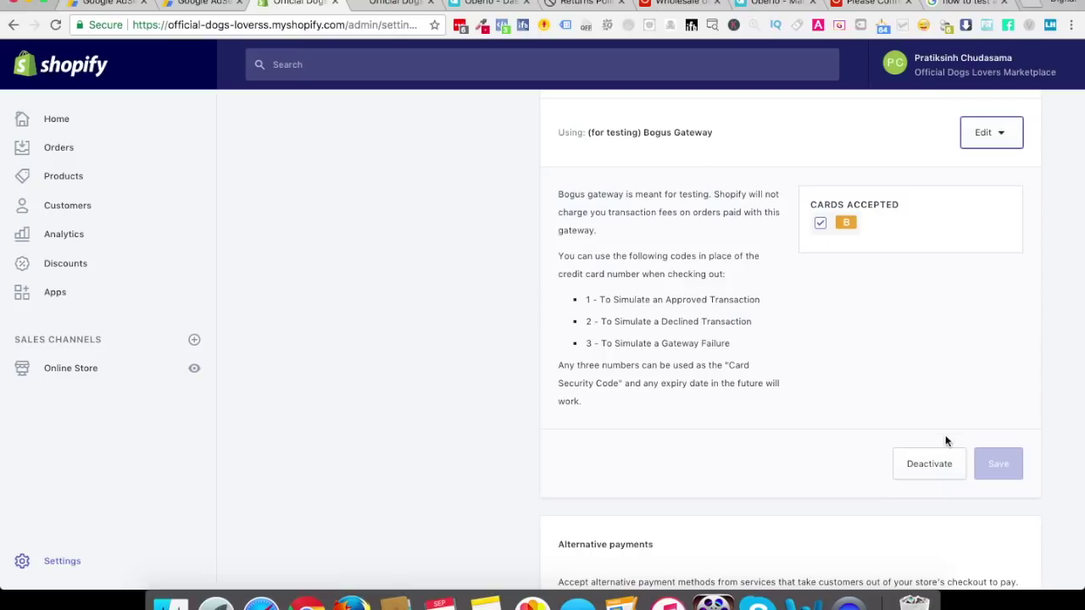
Cancel deactivating the Bogus Gateway and view order #1001 as Paid and Unfulfilled in Orders
left_click(925, 471)
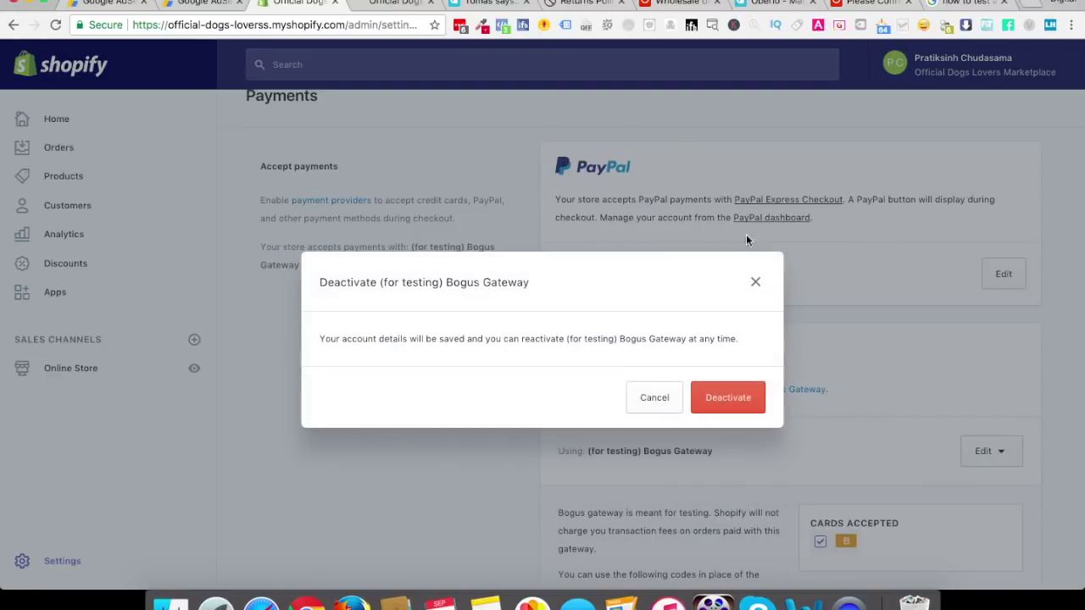
left_click(756, 281)
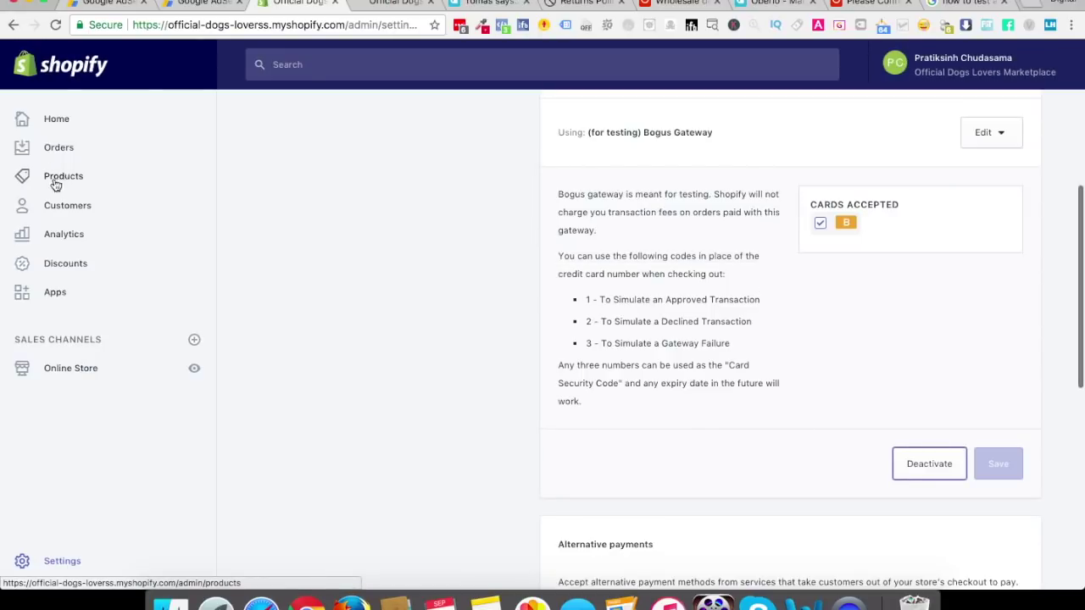
left_click(52, 149)
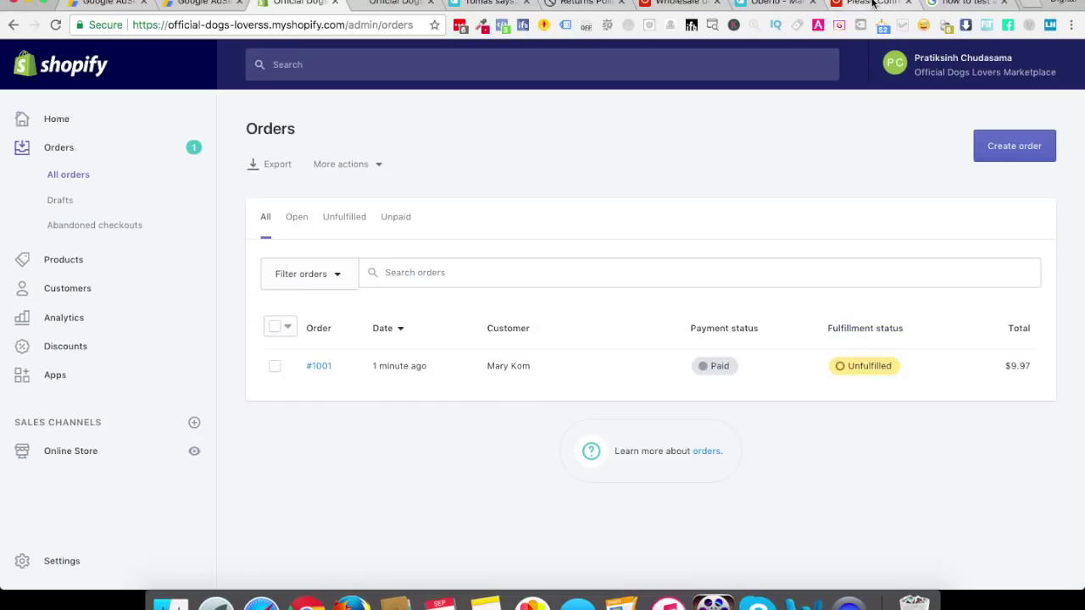
left_click(872, 3)
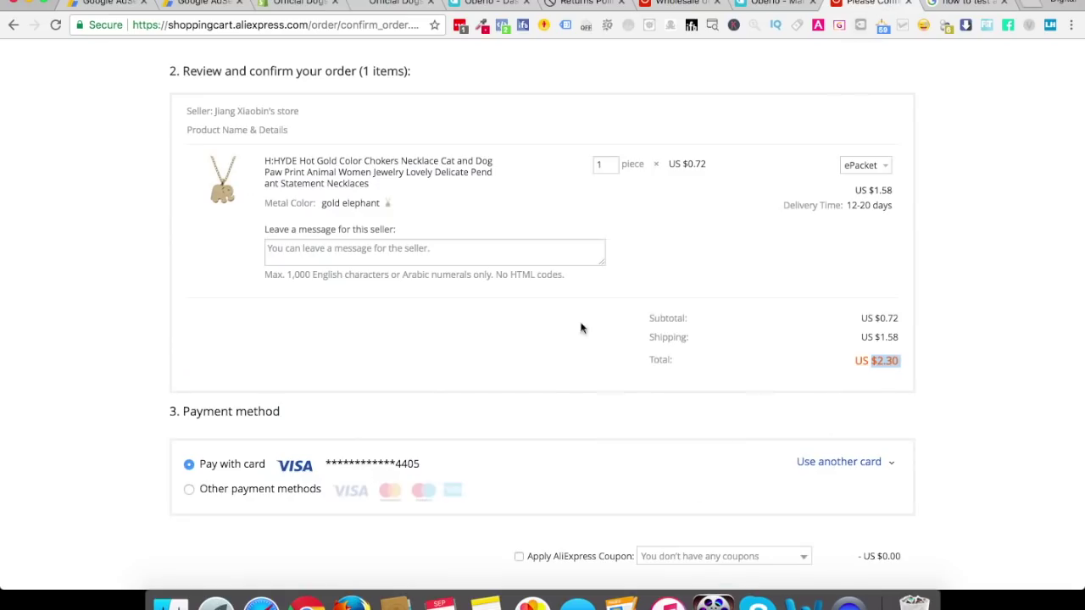
scroll(765, 470, "up", 5)
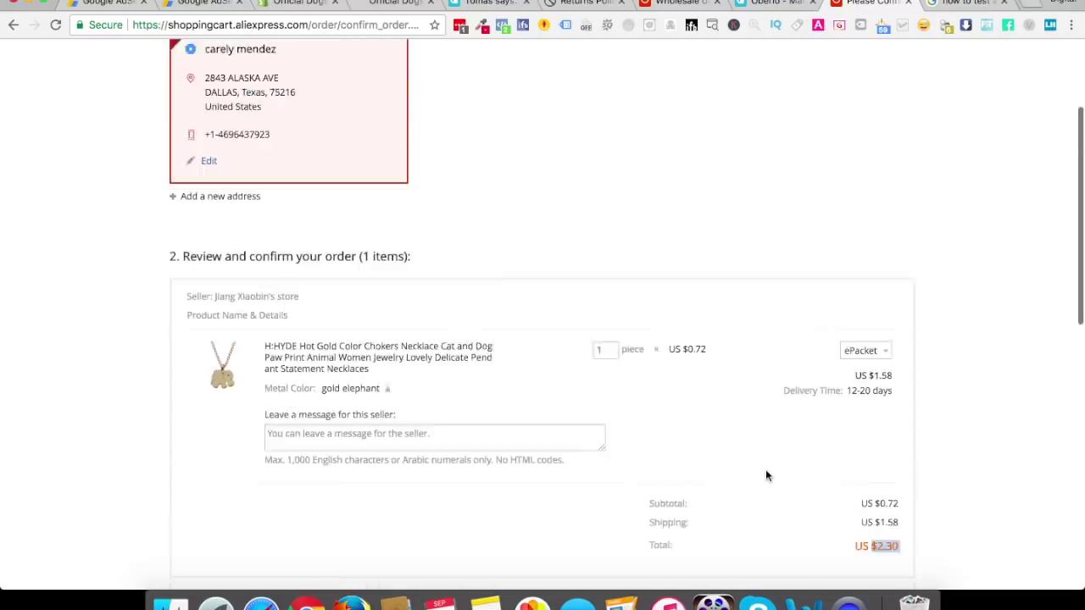
scroll(520, 330, "down", 10)
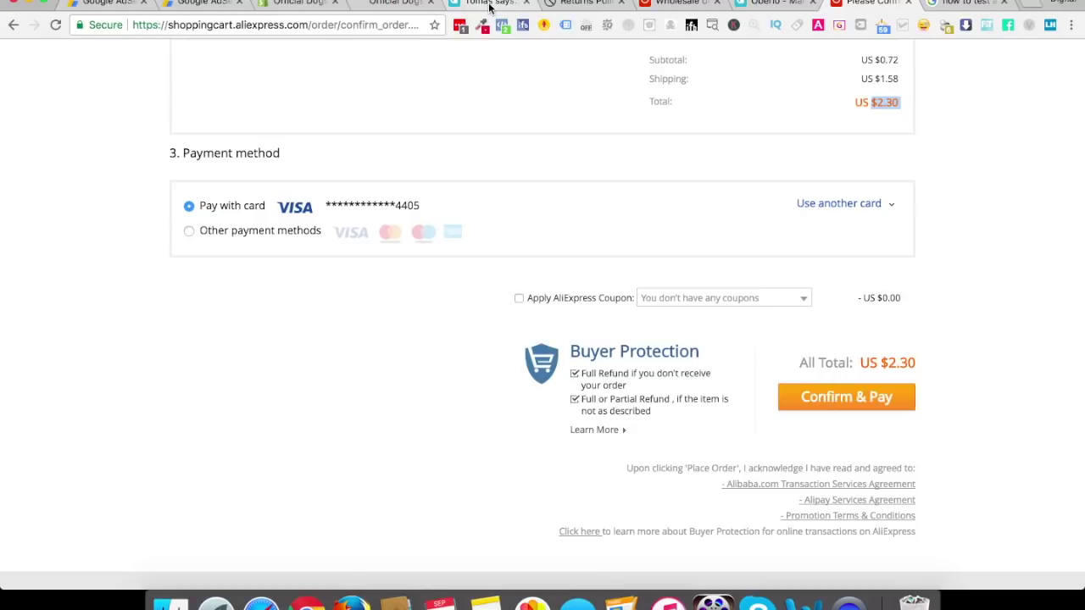
left_click(489, 7)
left_click(383, 7)
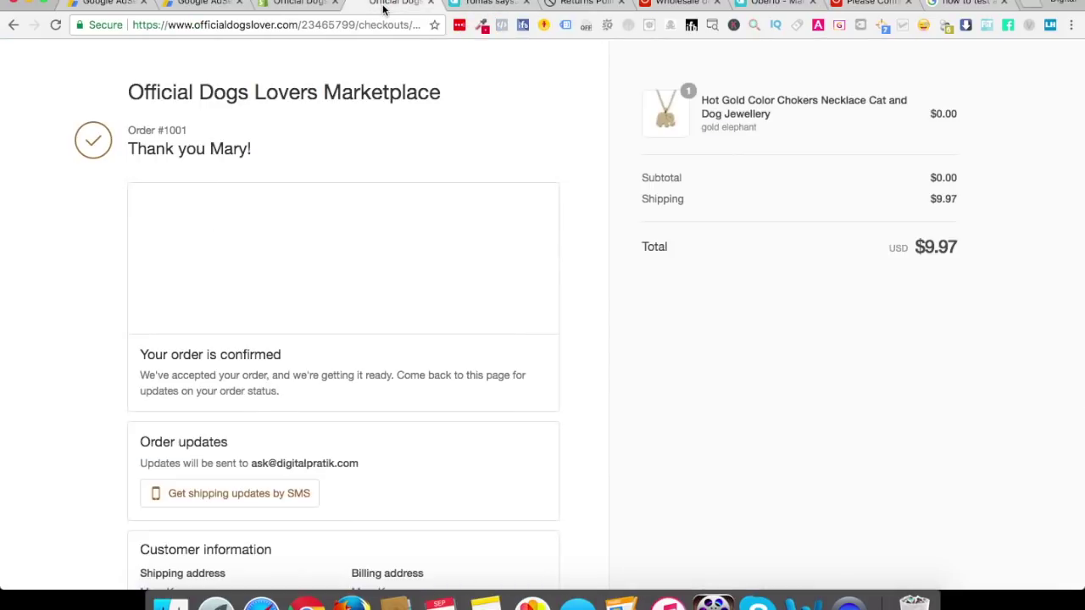
Launch Oberlo from the admin's installed Apps page to see its dashboard
left_click(302, 5)
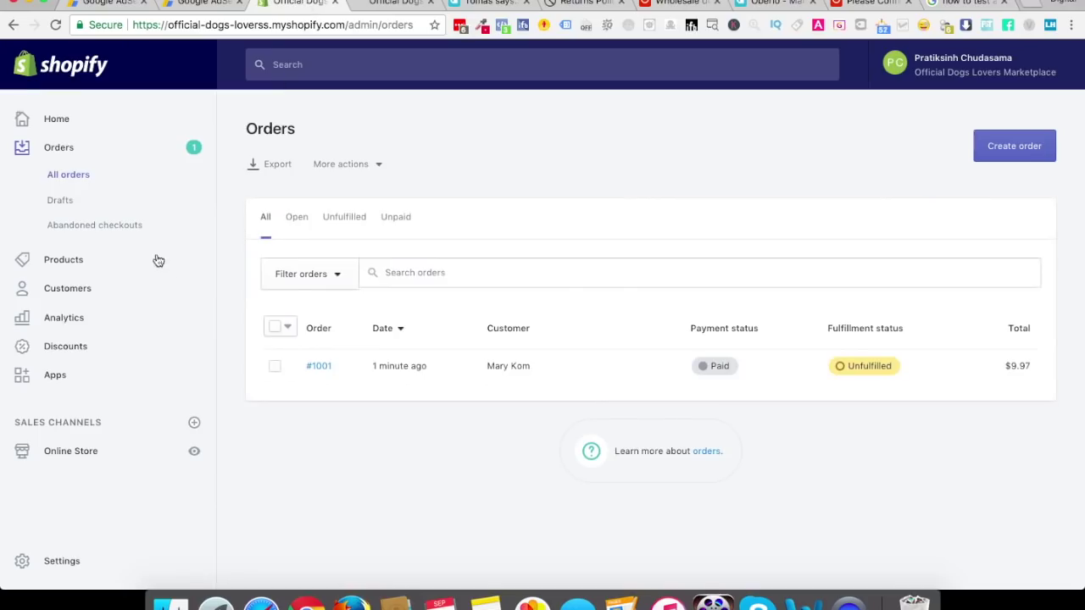
left_click(66, 122)
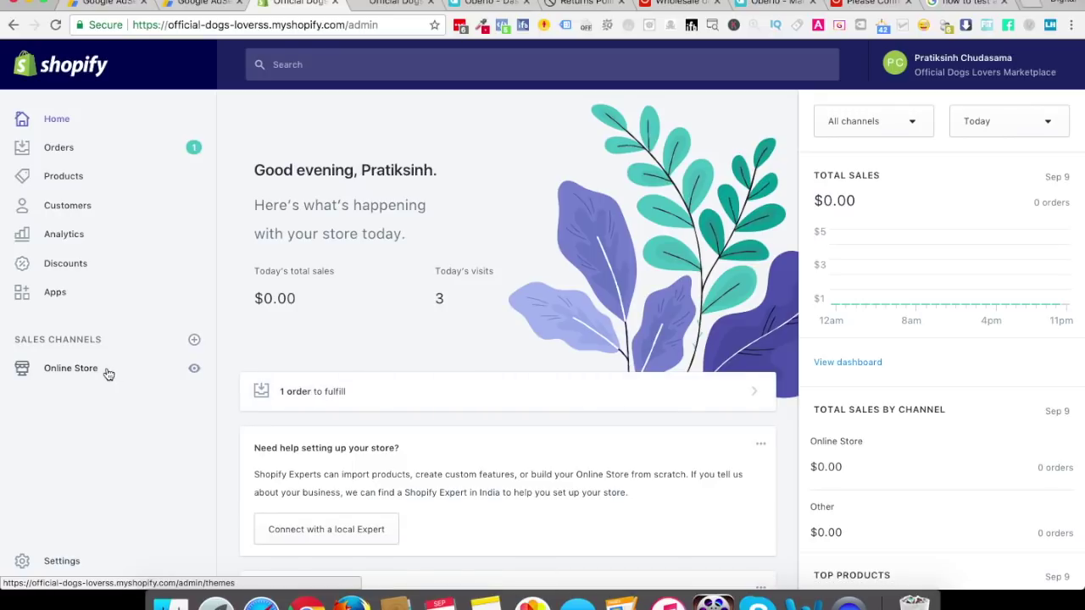
left_click(63, 292)
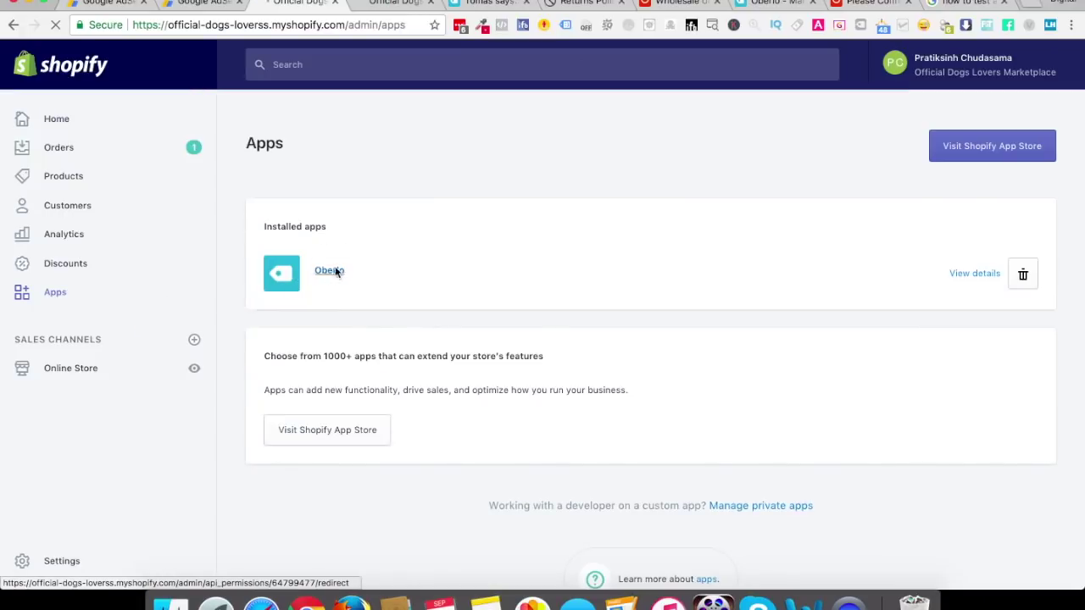
left_click(335, 272)
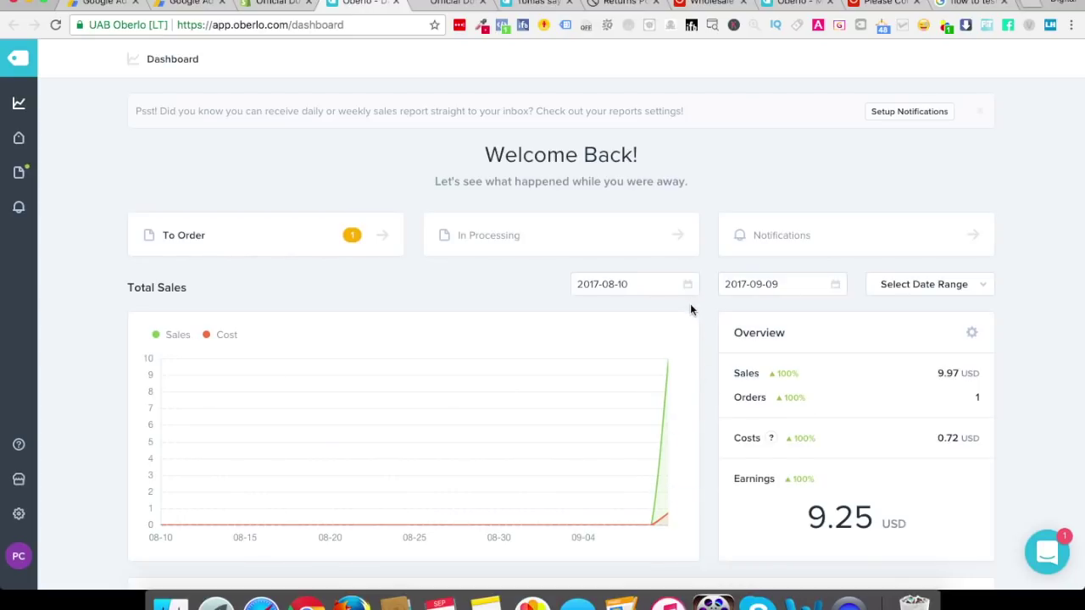
Open Oberlo's To Order list and start buying order #1001's necklace on AliExpress
mouse_move(773, 441)
left_click(303, 247)
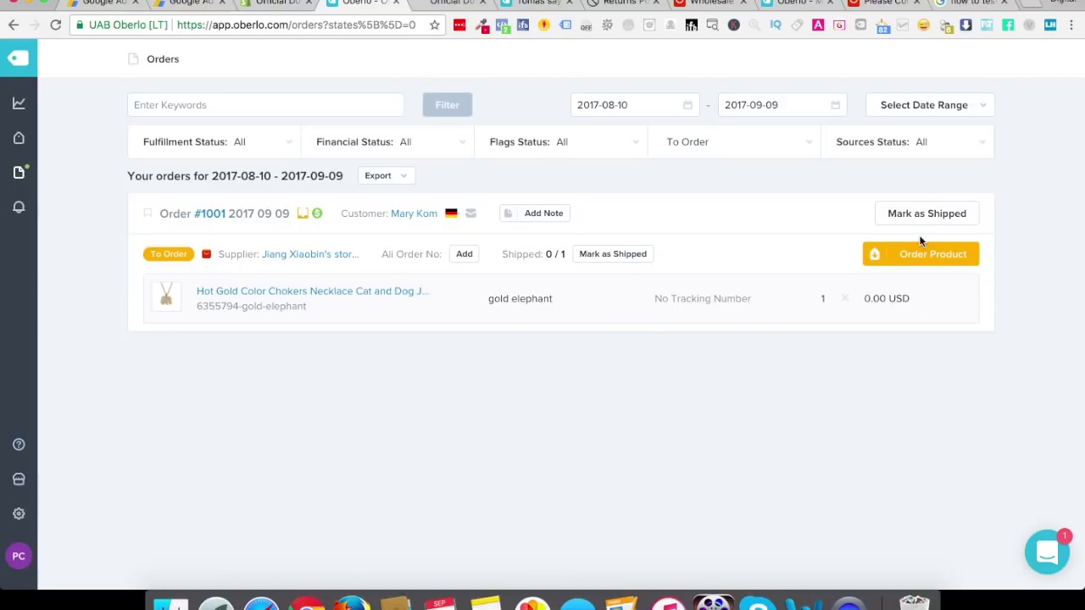
left_click(921, 256)
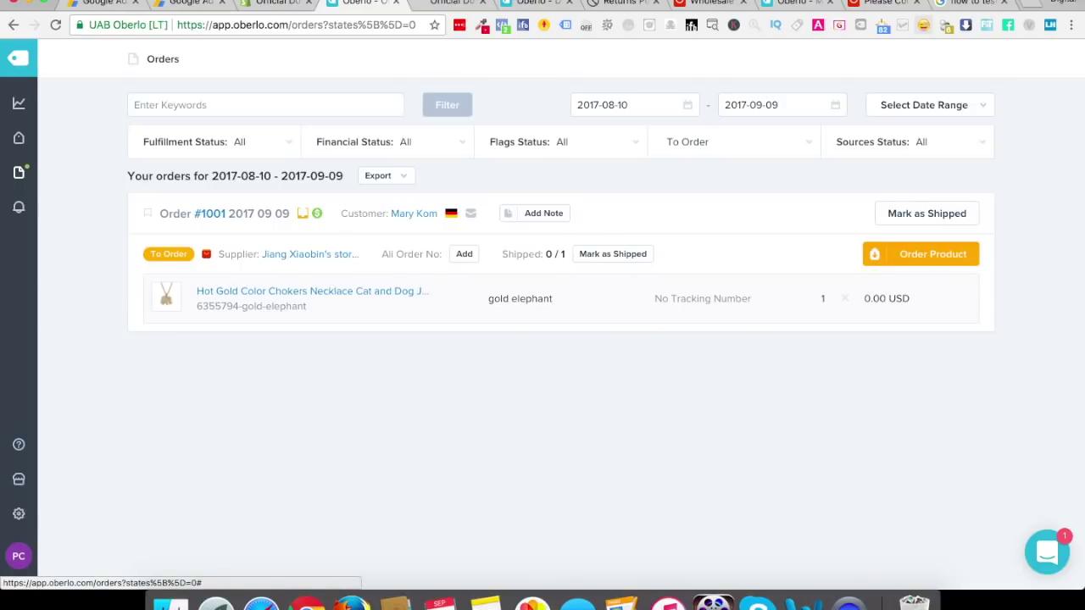
Reopen the AliExpress checkout from Oberlo's order #1001 so the customer's German address is filled in
scroll(592, 231, "down", 1)
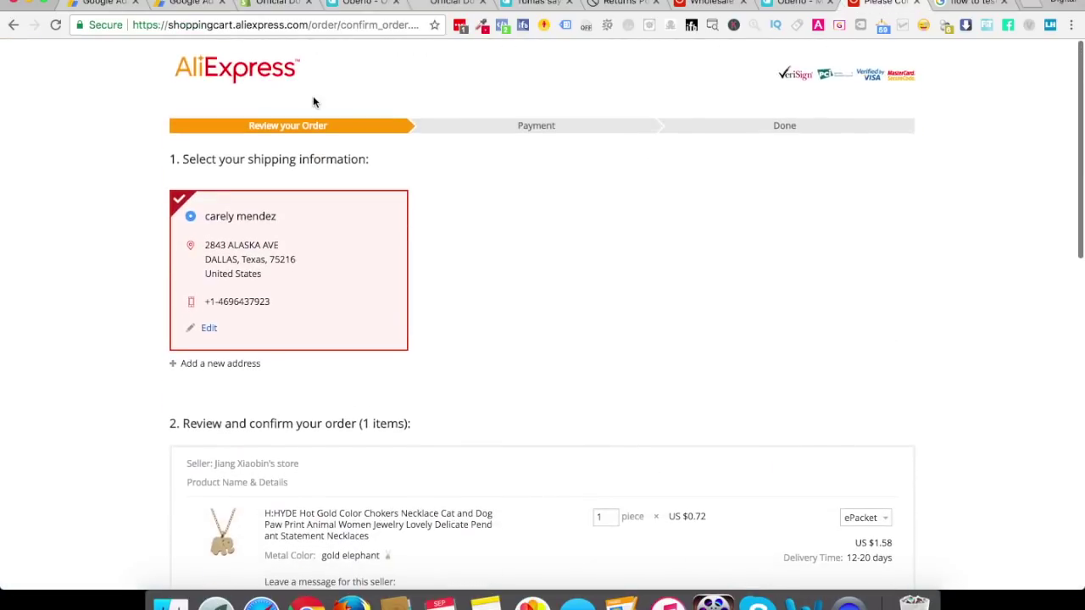
scroll(599, 513, "down", 3)
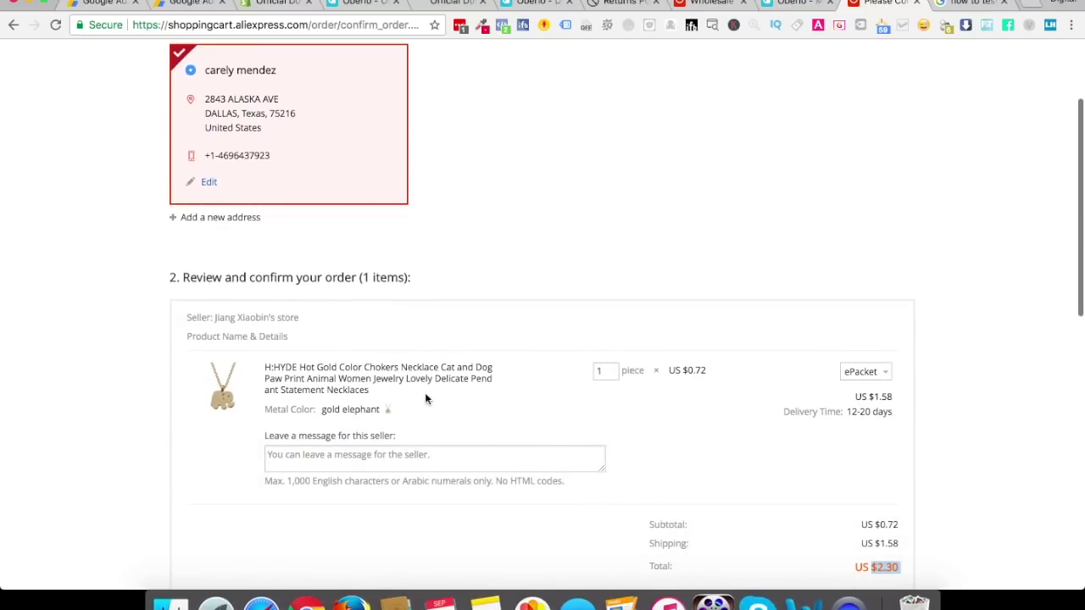
scroll(413, 415, "down", 2)
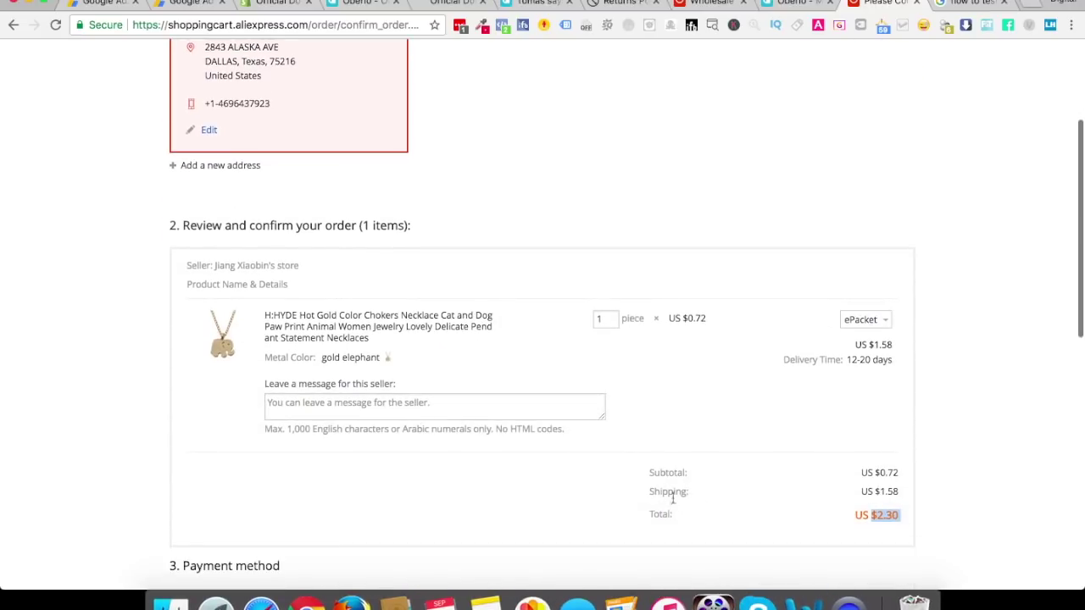
scroll(552, 264, "up", 5)
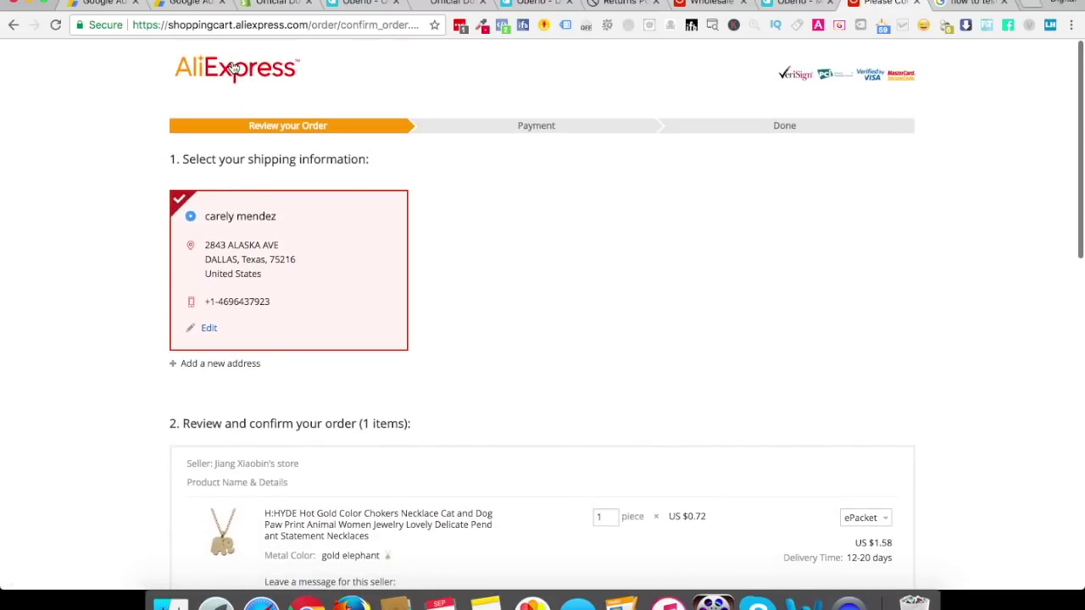
left_click(234, 68)
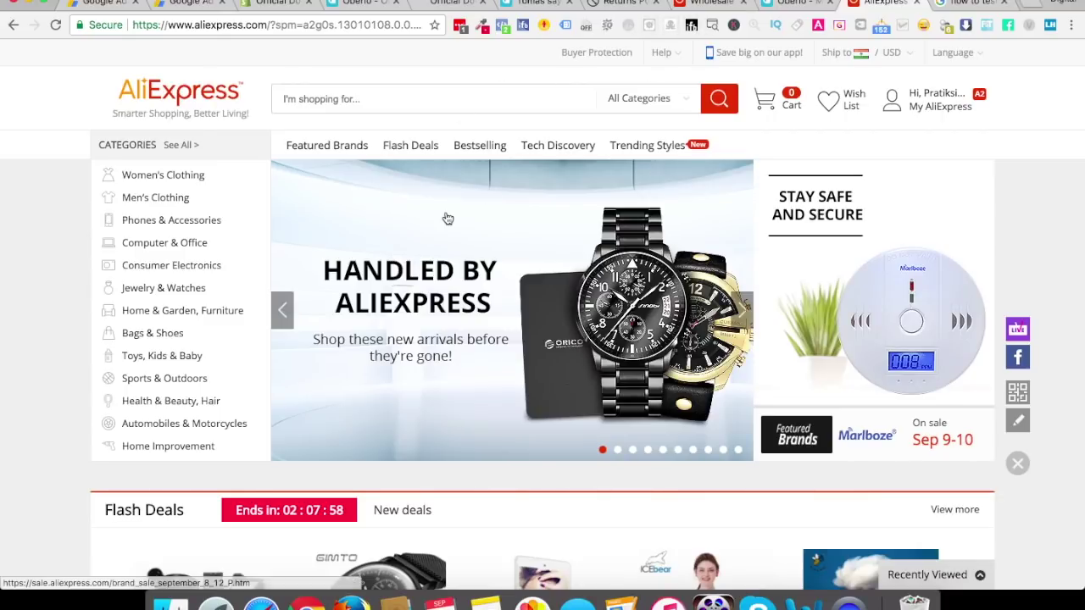
left_click(437, 3)
left_click(364, 4)
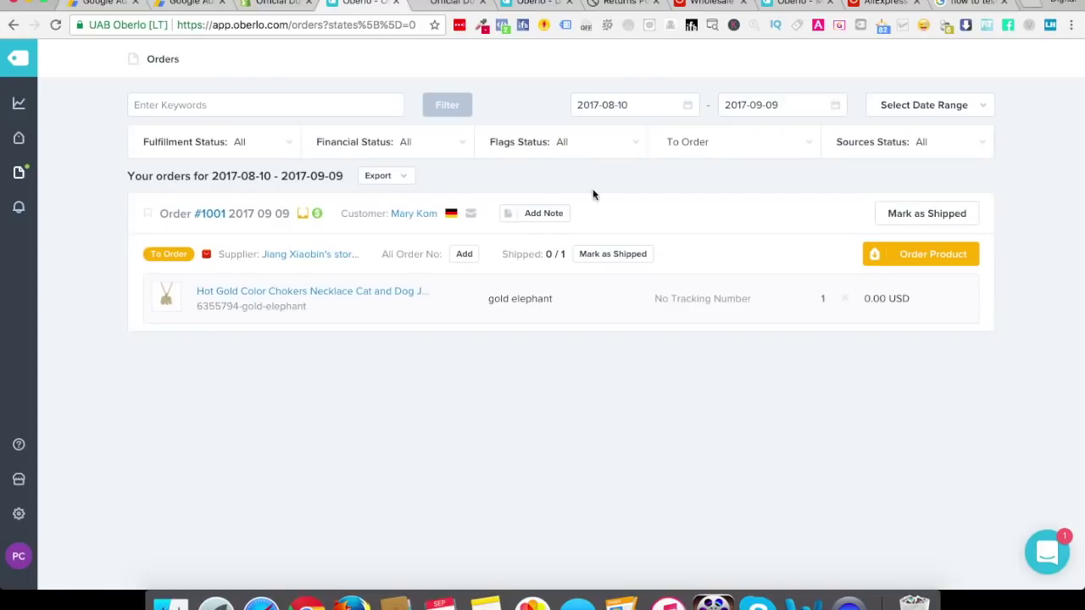
left_click(921, 254)
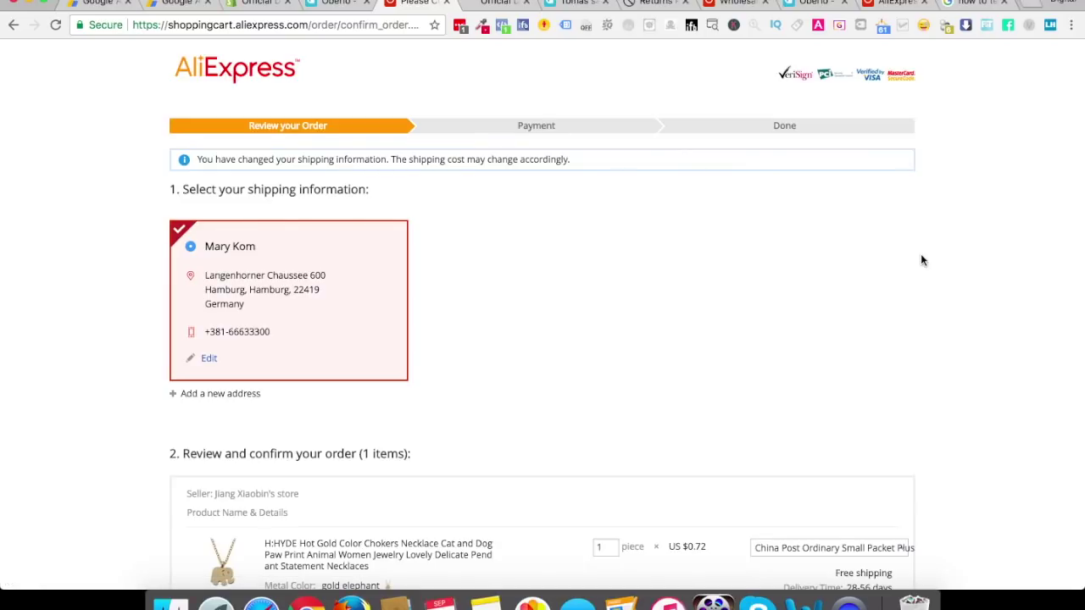
Switch the necklace's shipping to ePacket at US $2.63, bringing the total to US $3.35
scroll(922, 260, "down", 5)
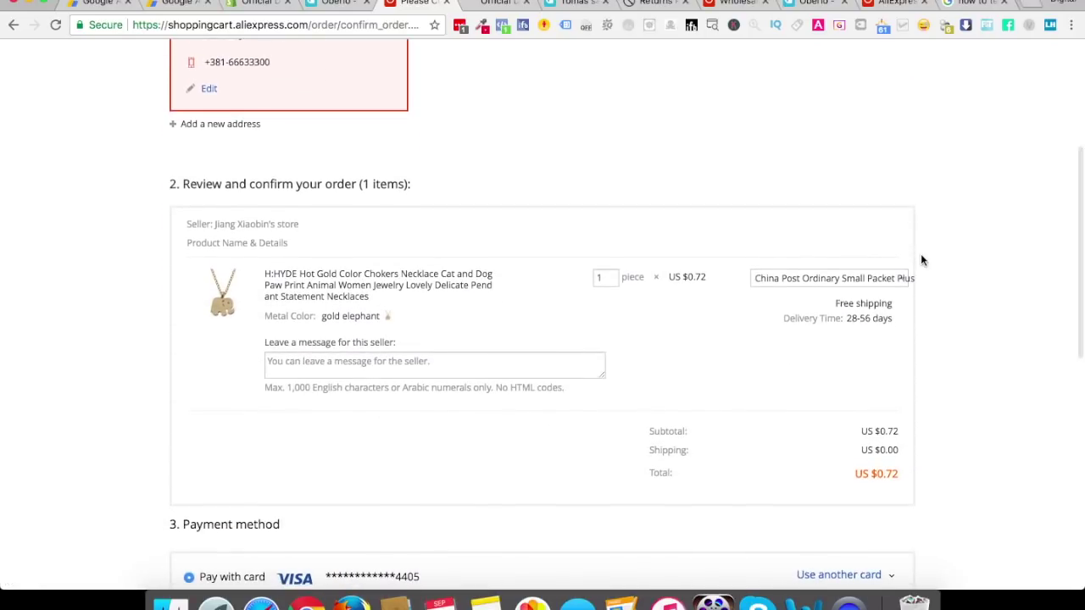
left_click(787, 284)
left_click(446, 489)
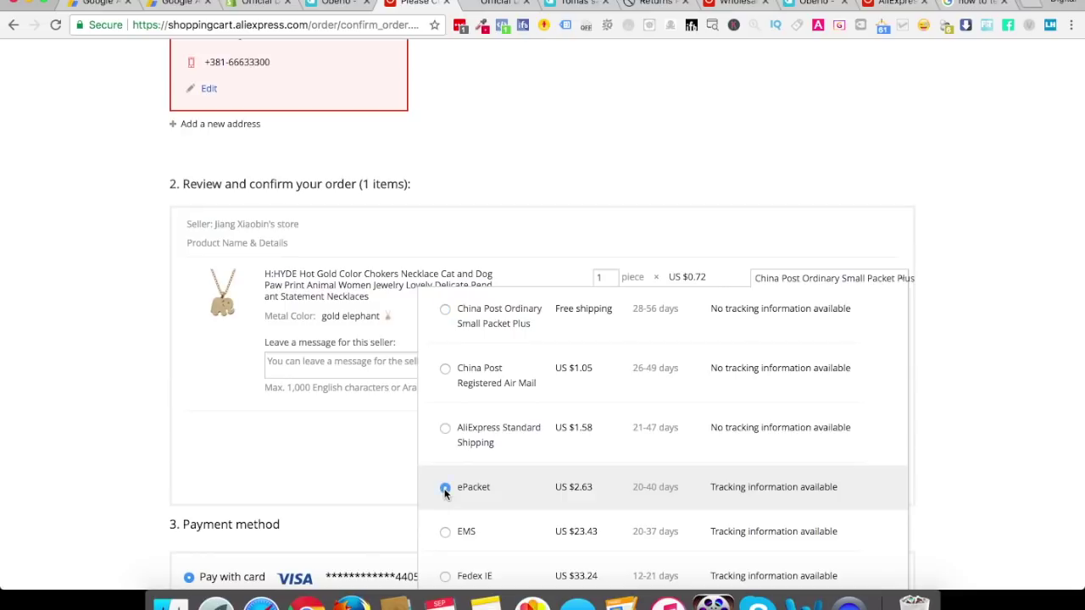
scroll(346, 458, "down", 5)
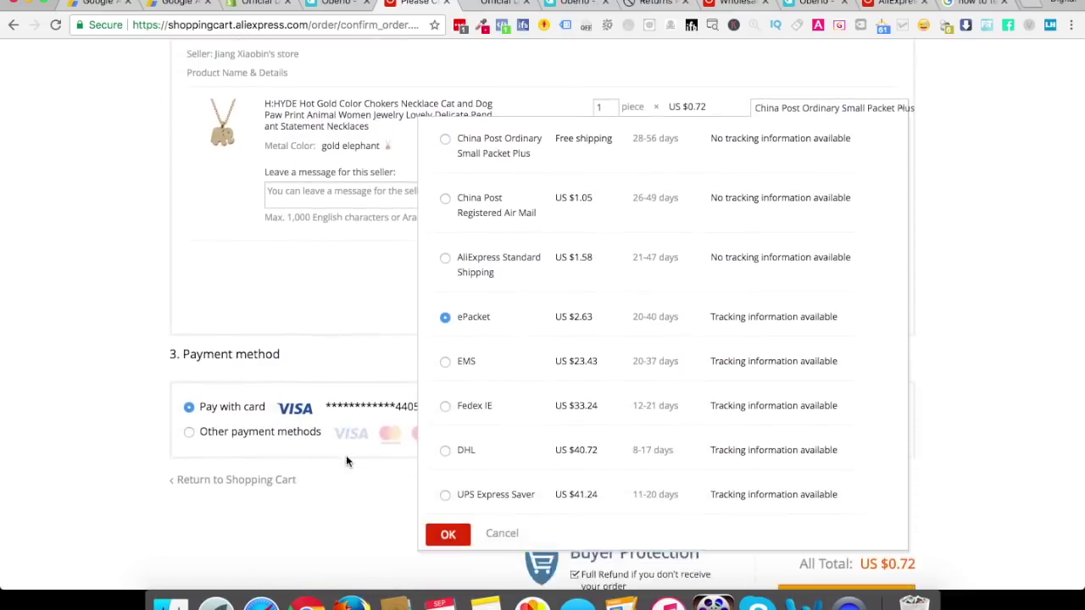
left_click(449, 485)
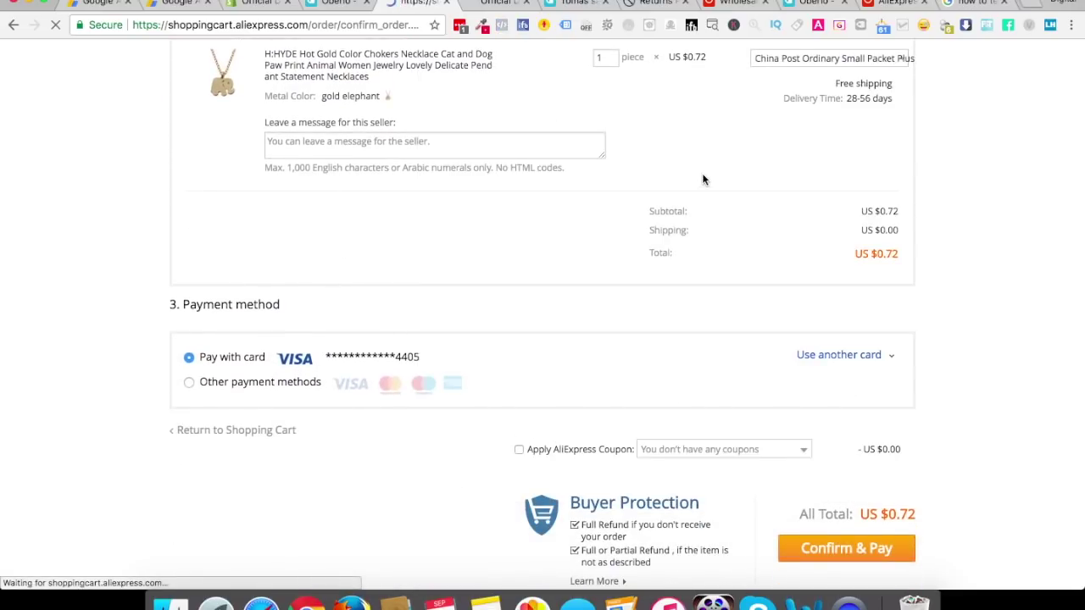
scroll(702, 180, "down", 5)
scroll(703, 178, "up", 5)
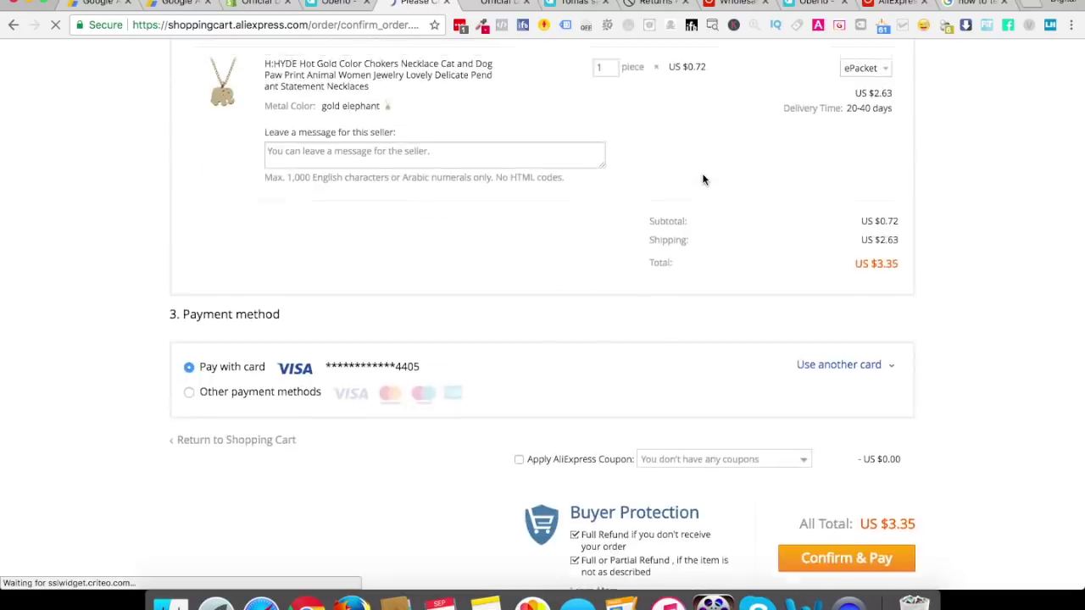
left_click(377, 336)
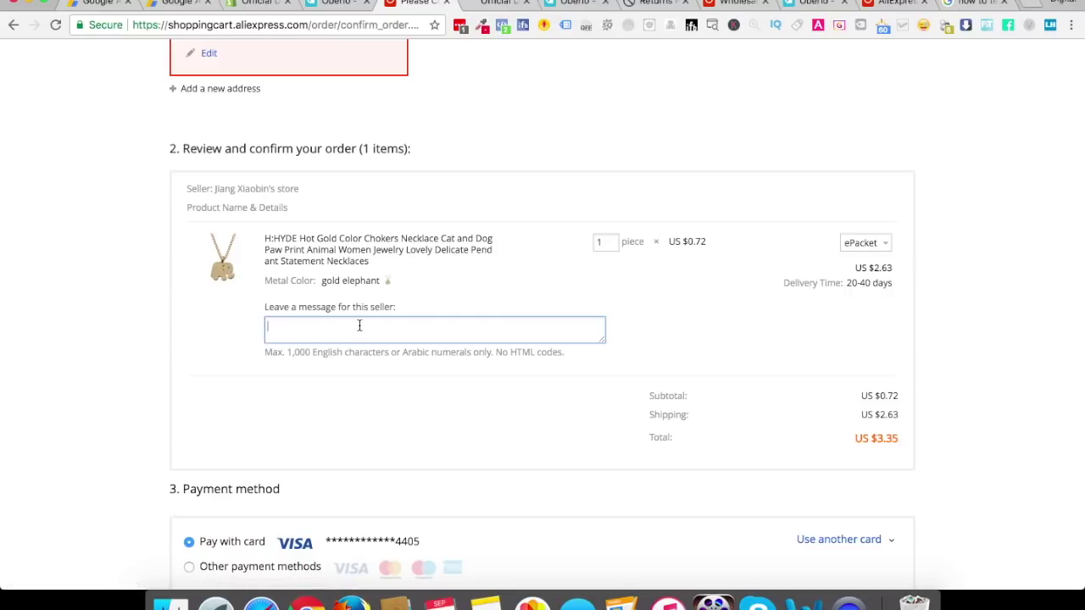
Copy the blank-box, no-invoice sentence from the 'This is a dropshipping...' note in Apple Notes
key("super+Tab")
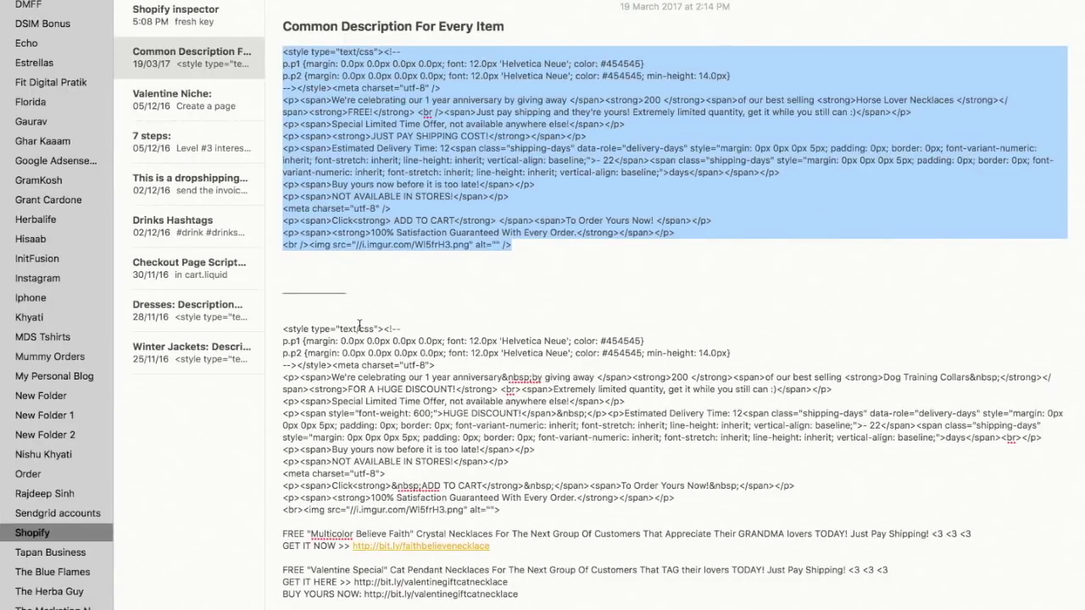
left_click(203, 178)
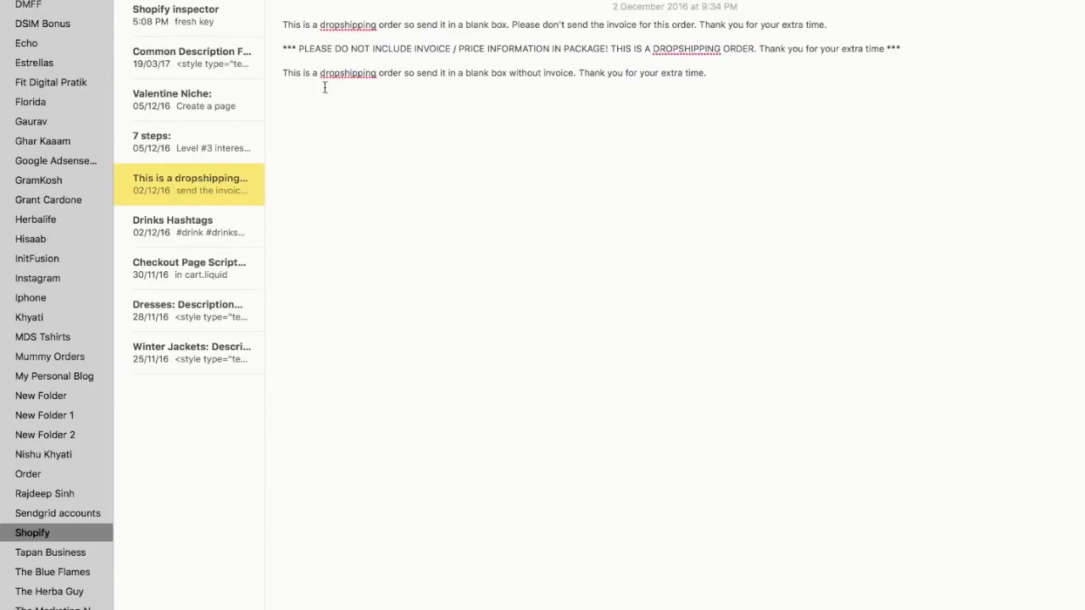
left_click_drag(284, 73, 709, 78)
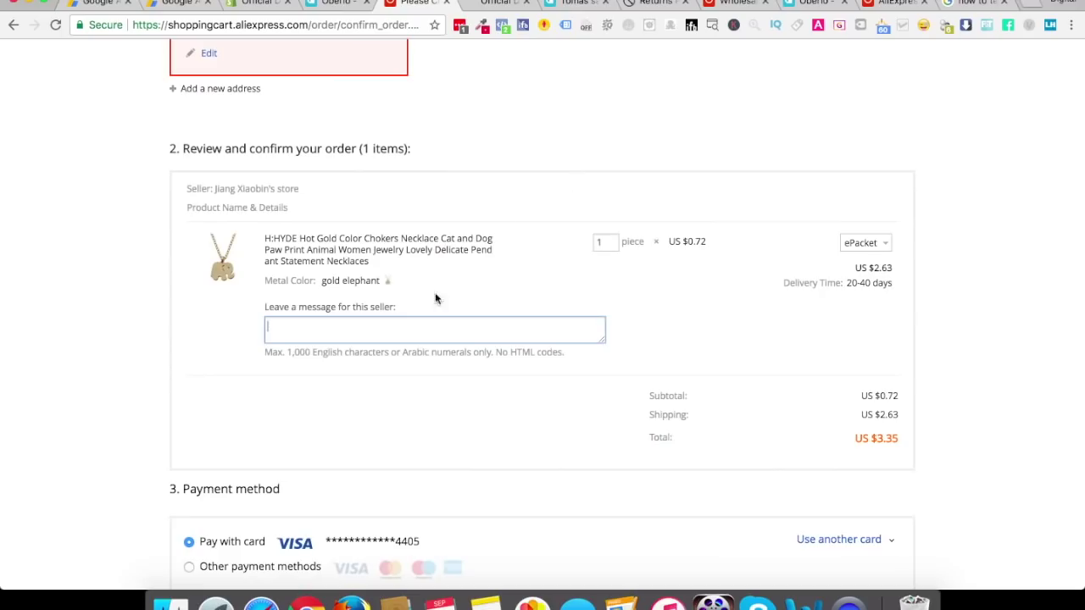
left_click(353, 334)
Paste the blank-box, no-invoice request into the seller message box and widen it to show the text
key("super+v")
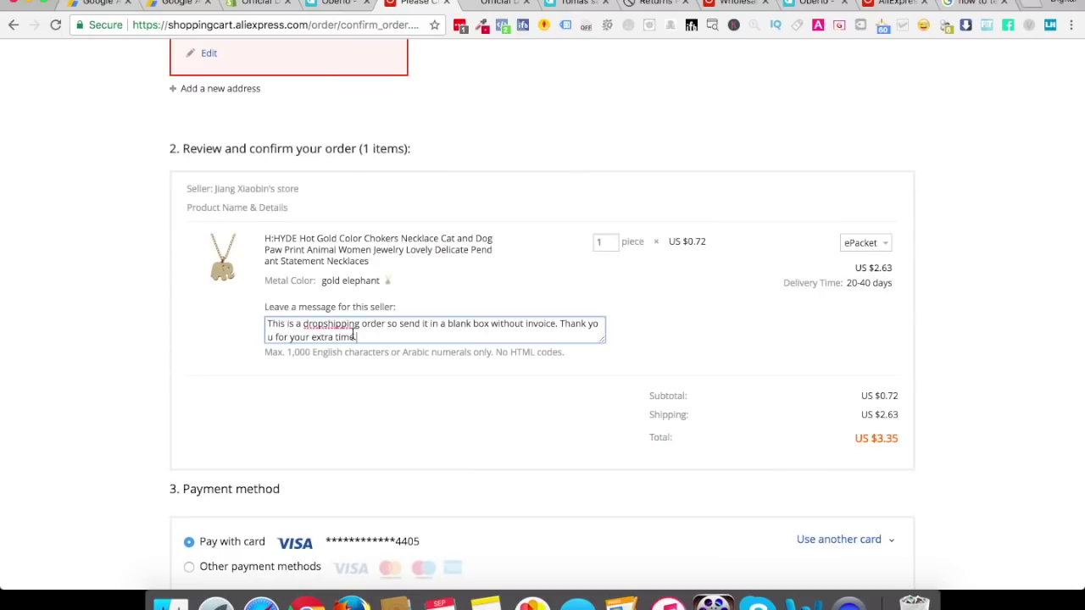
left_click_drag(605, 341, 687, 429)
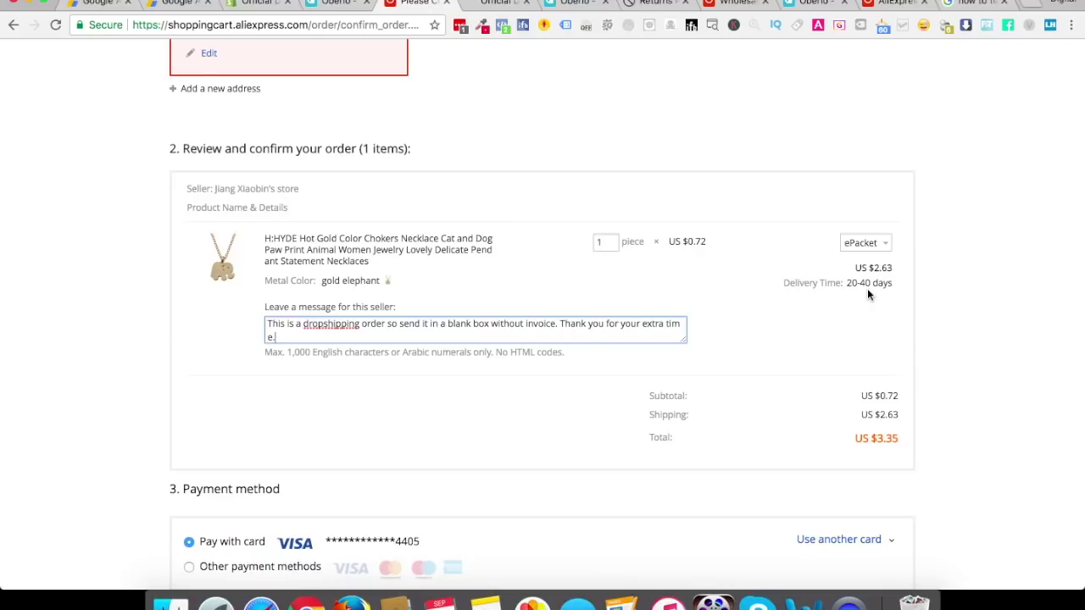
scroll(602, 388, "down", 3)
scroll(602, 388, "down", 1)
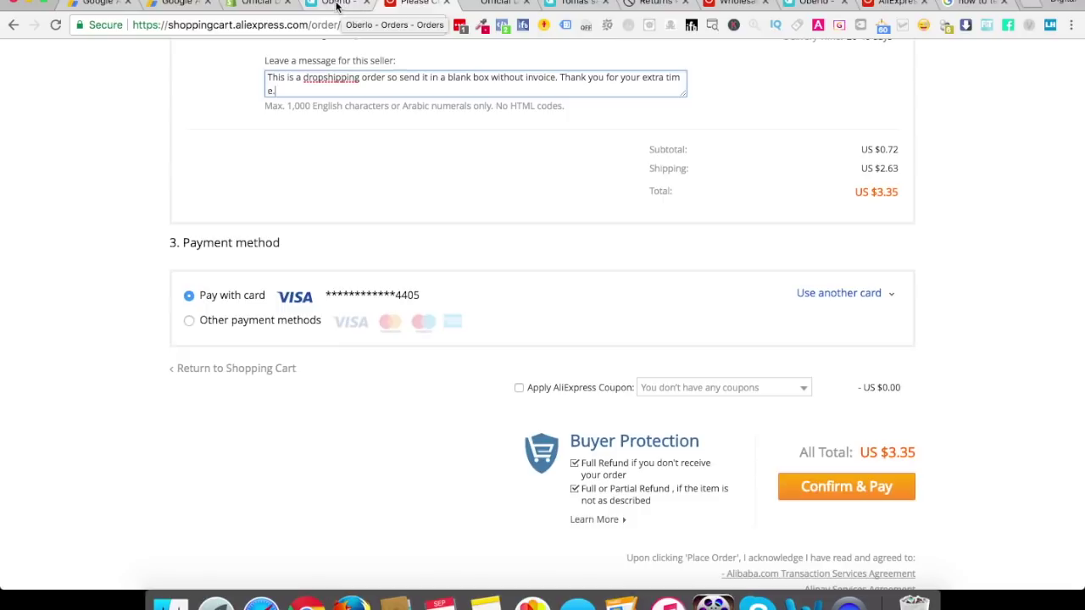
Return to the Shopify admin and go to Orders to find order #1001
left_click(254, 3)
left_click(92, 153)
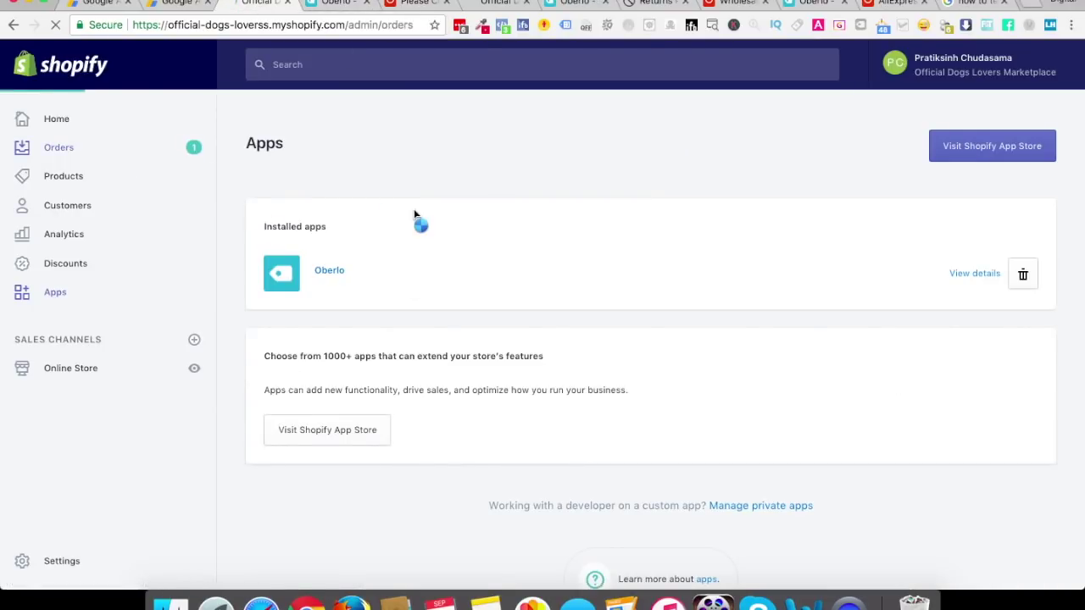